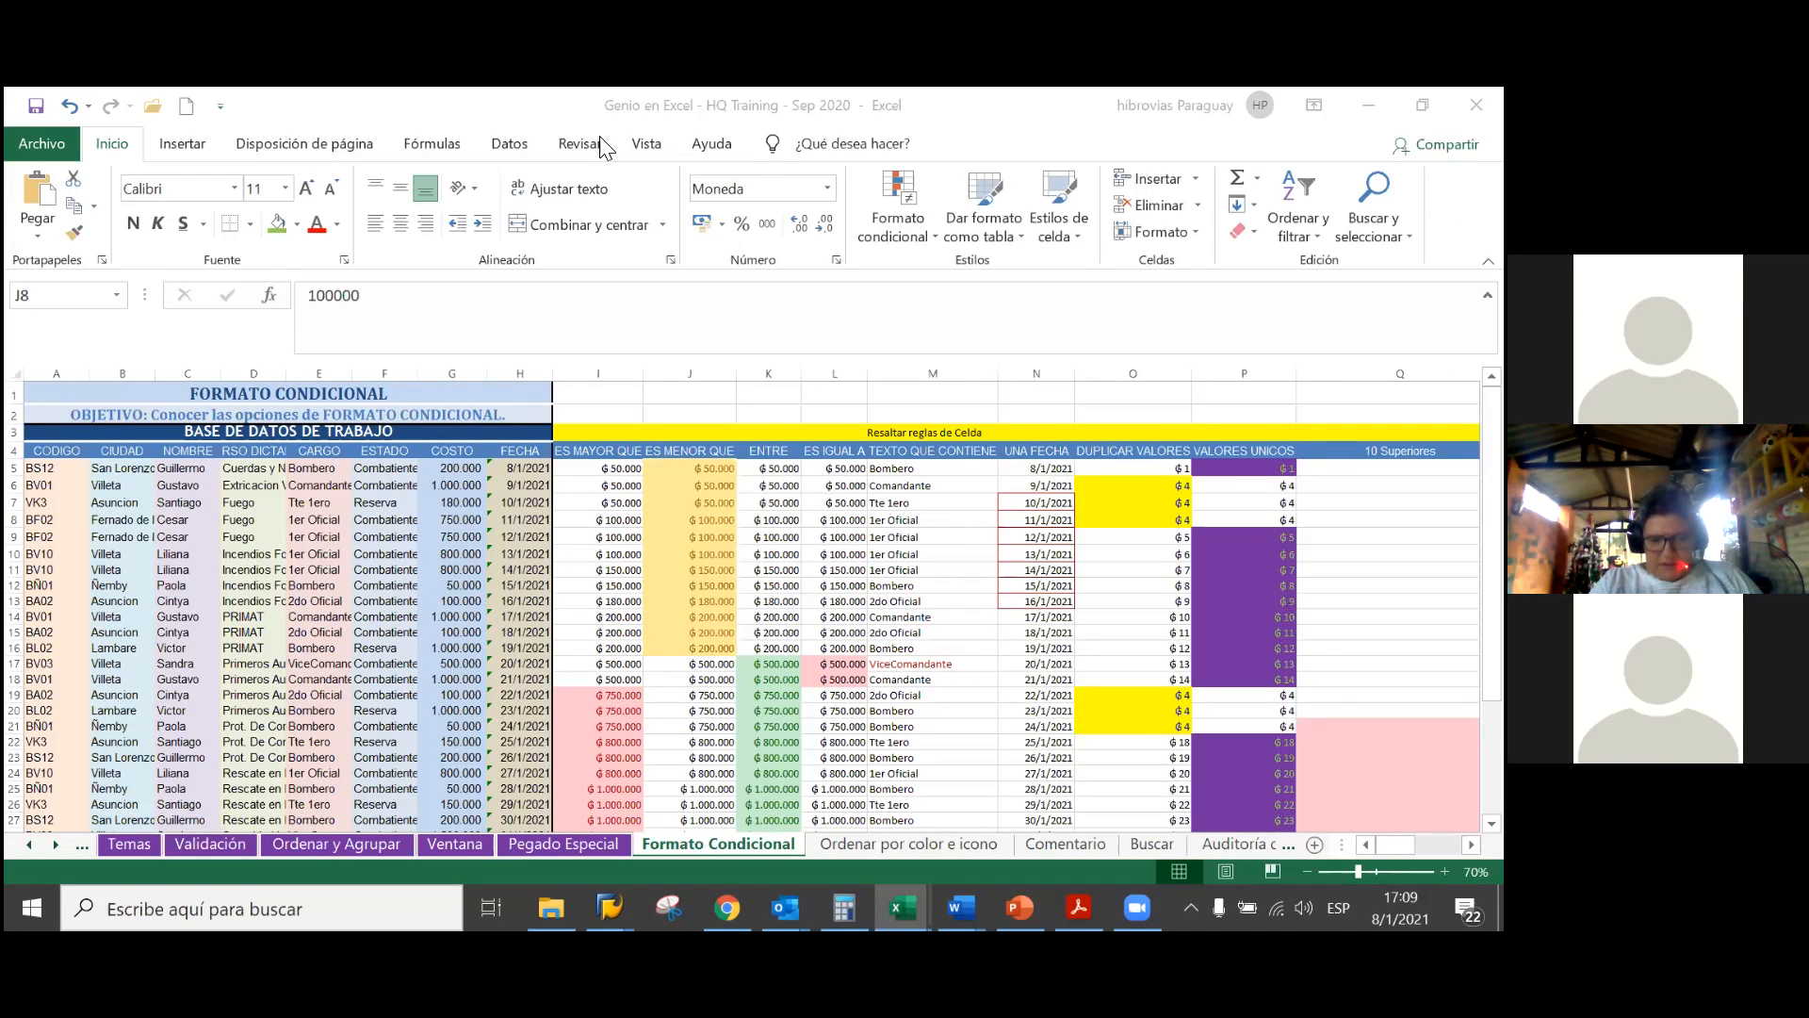
Open the Ordenar por color e icono sheet and look through its color-coded data table
{"action": "left_click", "coordinate": [823, 846]}
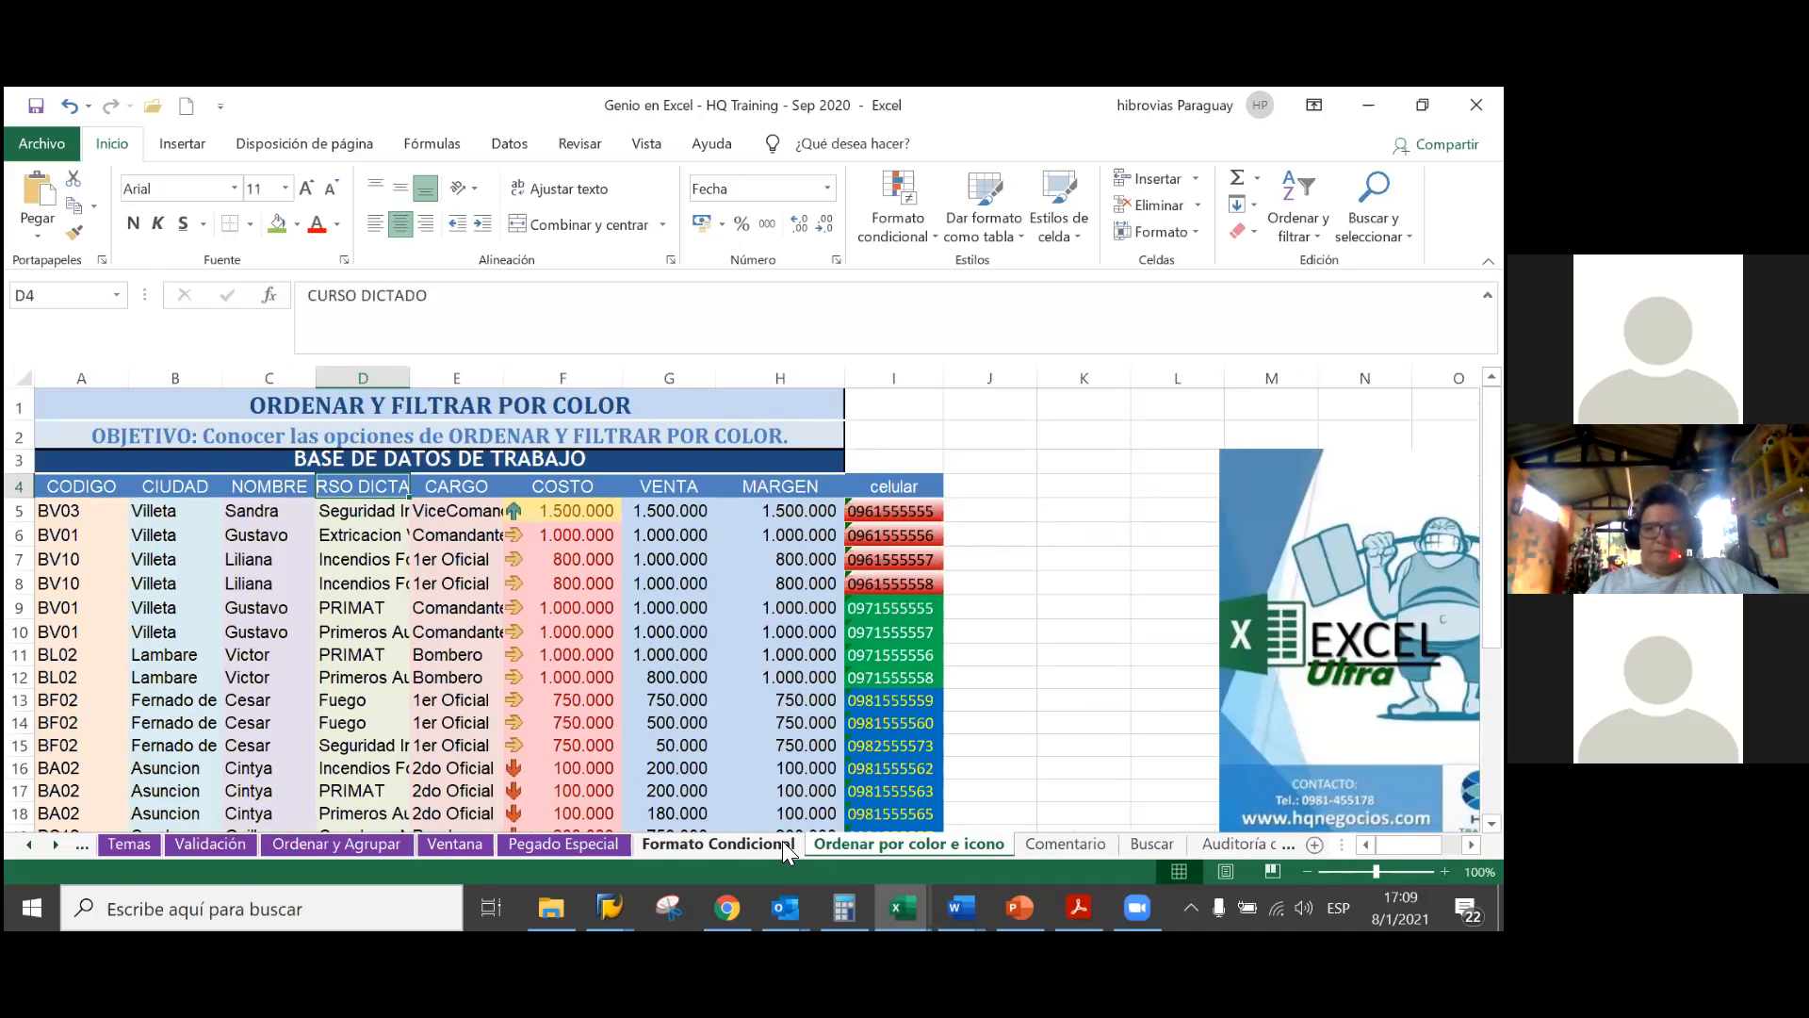
{"action": "scroll", "coordinate": [879, 566], "scroll_direction": "down", "scroll_amount": 2}
{"action": "scroll", "coordinate": [879, 565], "scroll_direction": "down", "scroll_amount": 8}
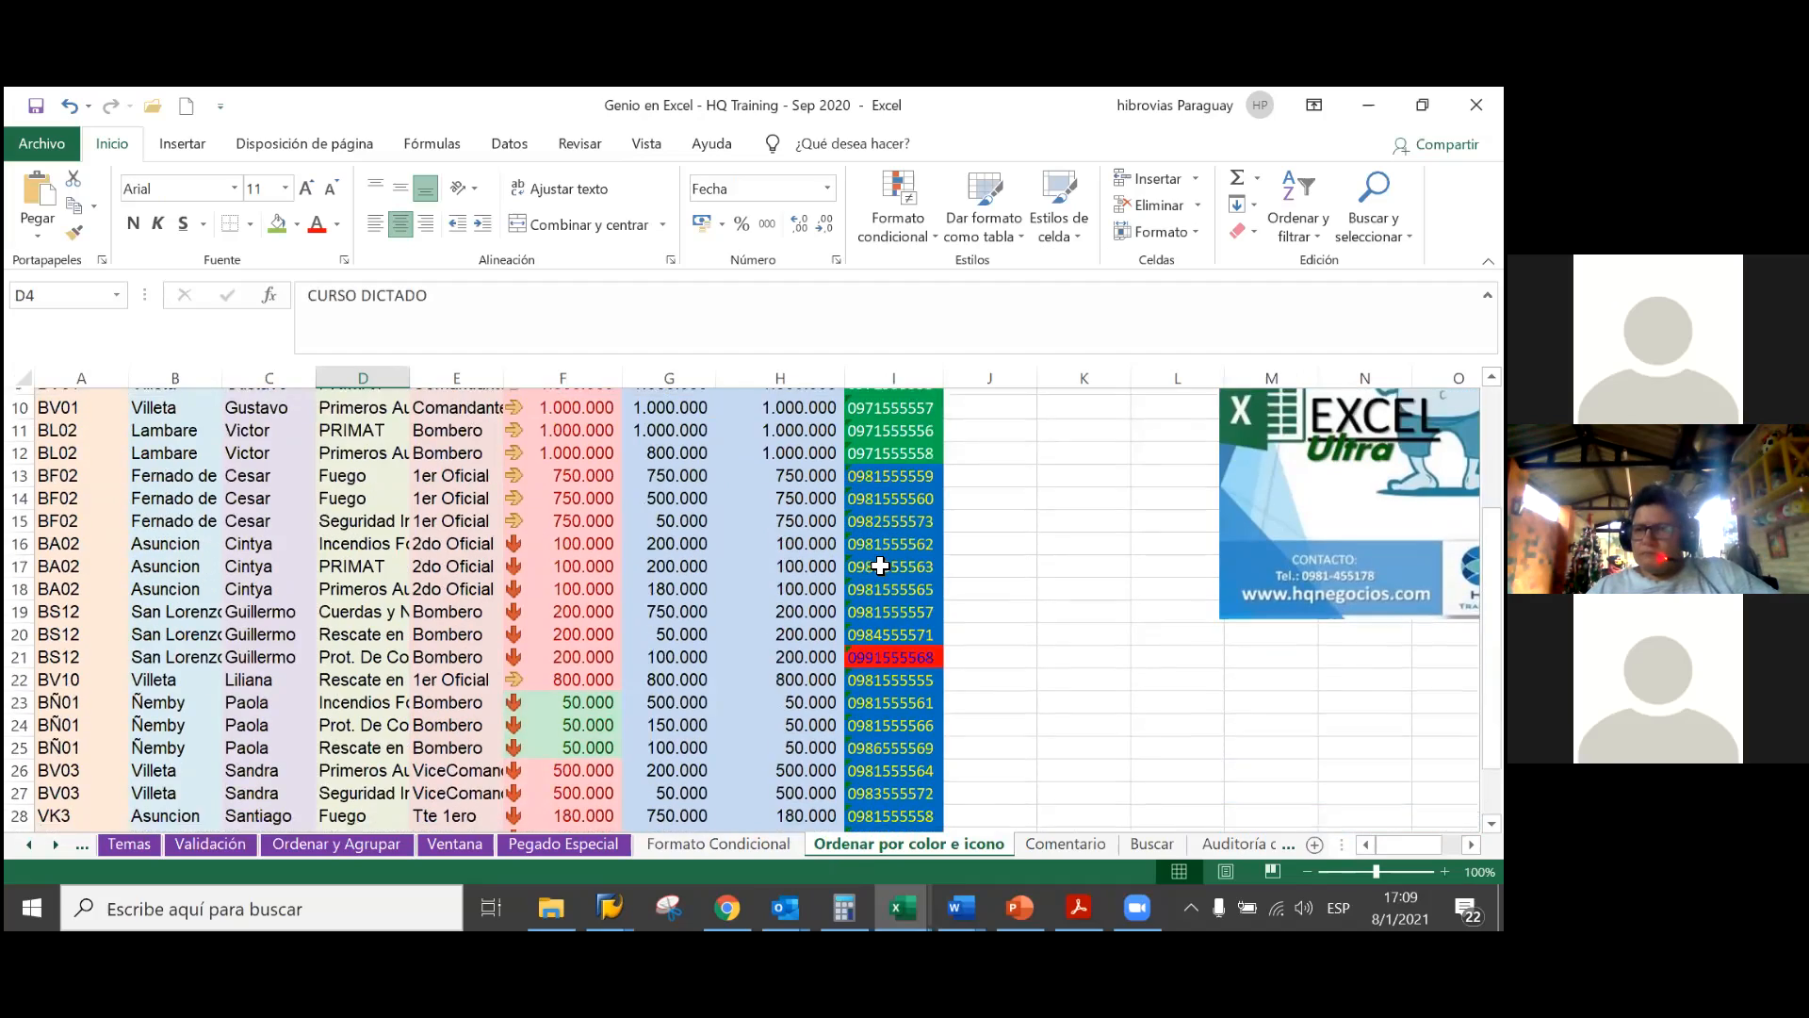
{"action": "scroll", "coordinate": [879, 565], "scroll_direction": "up", "scroll_amount": 7}
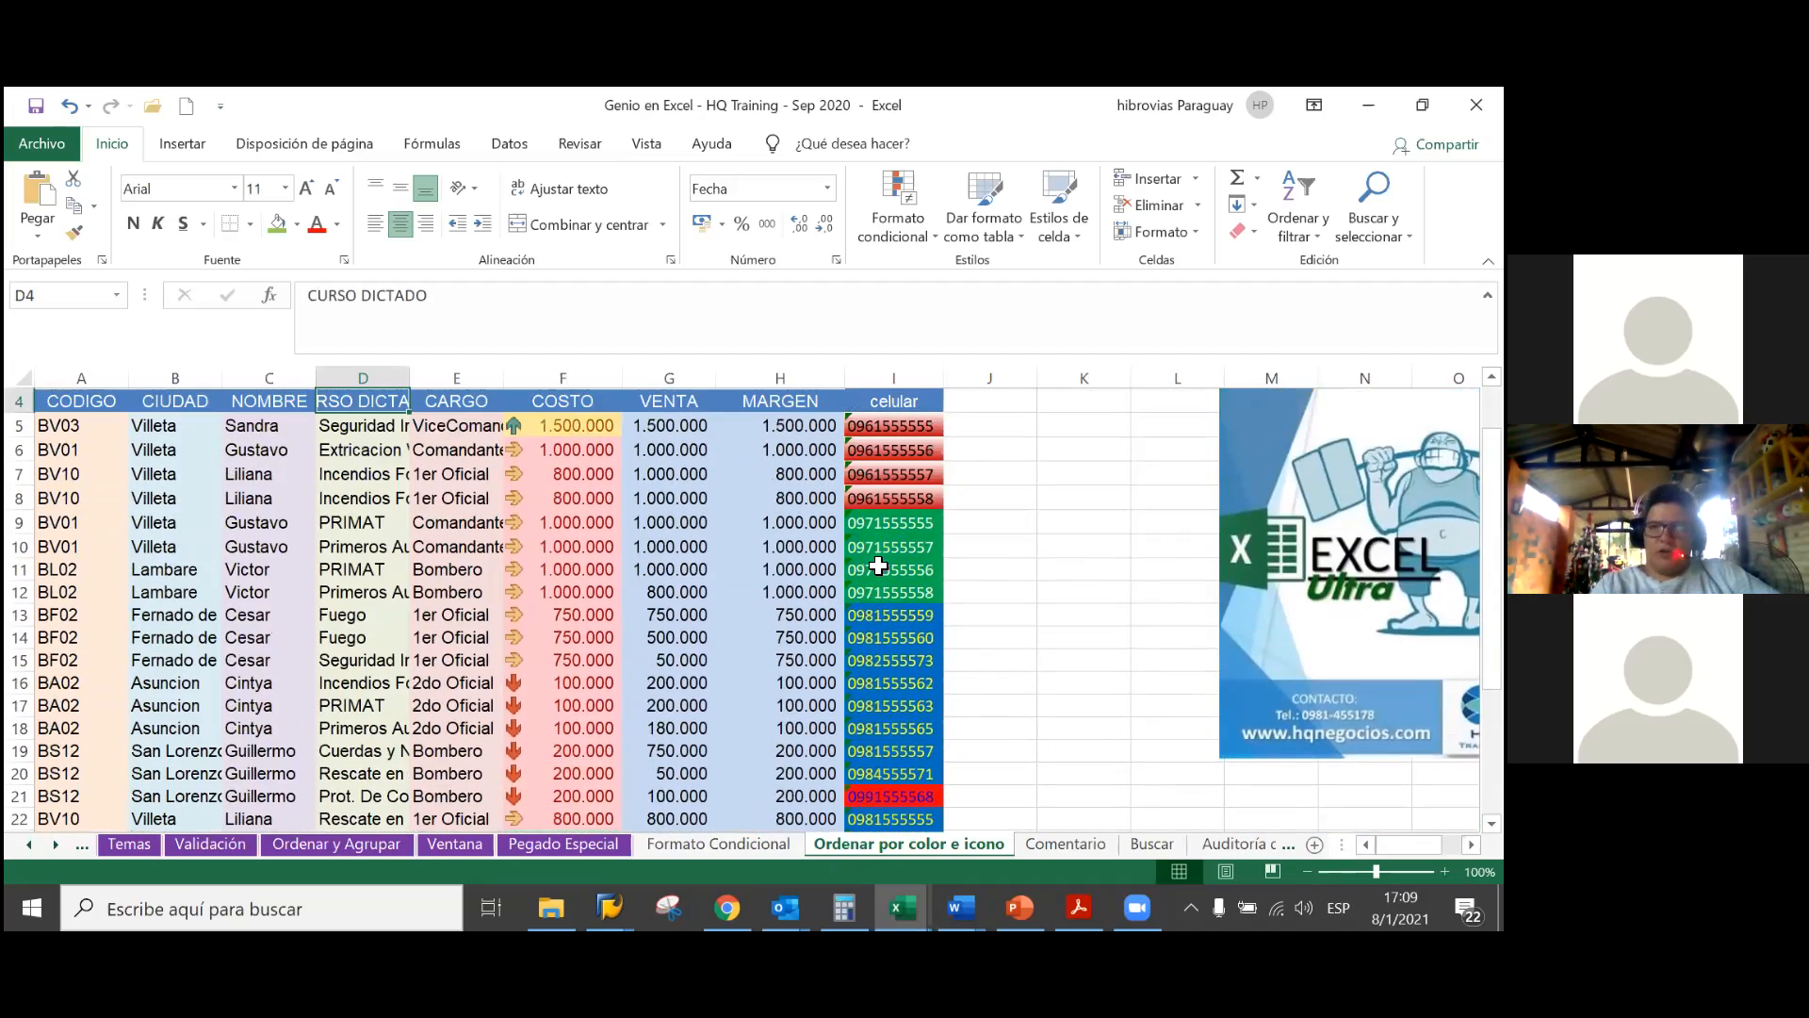
{"action": "left_click", "coordinate": [810, 137]}
{"action": "left_click", "coordinate": [630, 312]}
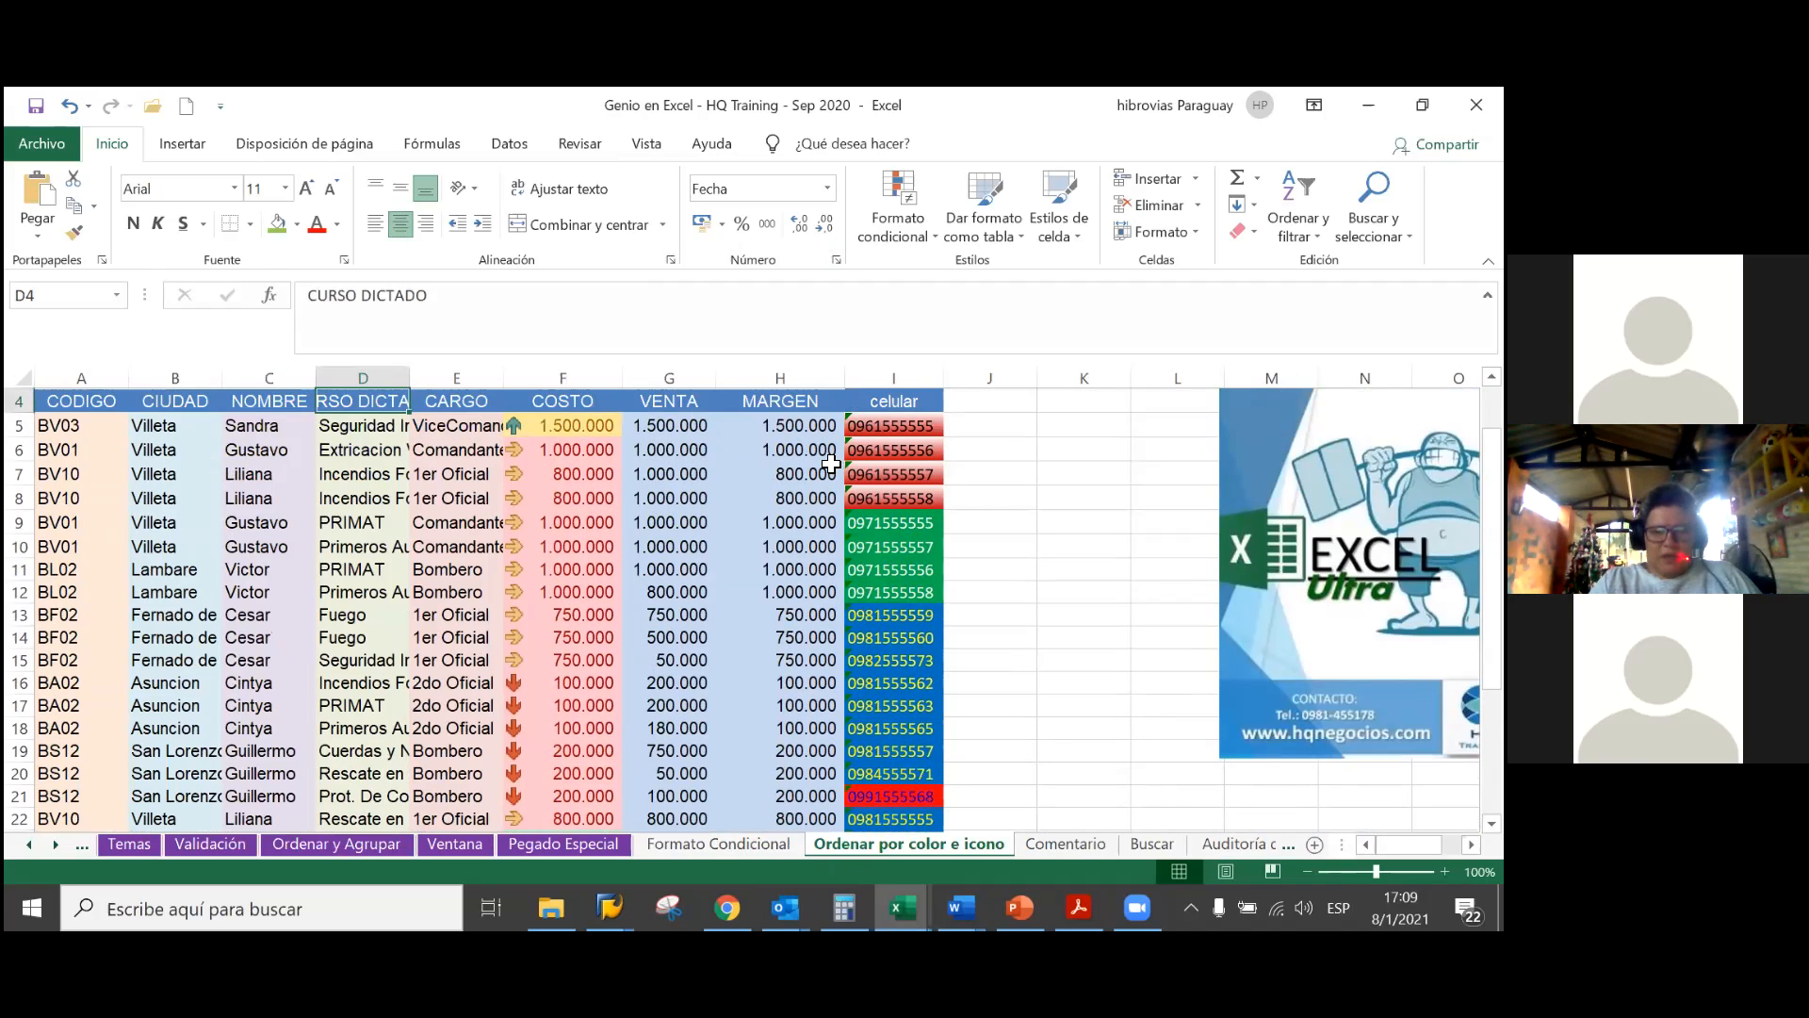
{"action": "scroll", "coordinate": [830, 464], "scroll_direction": "down", "scroll_amount": 2}
{"action": "scroll", "coordinate": [830, 469], "scroll_direction": "up", "scroll_amount": 1}
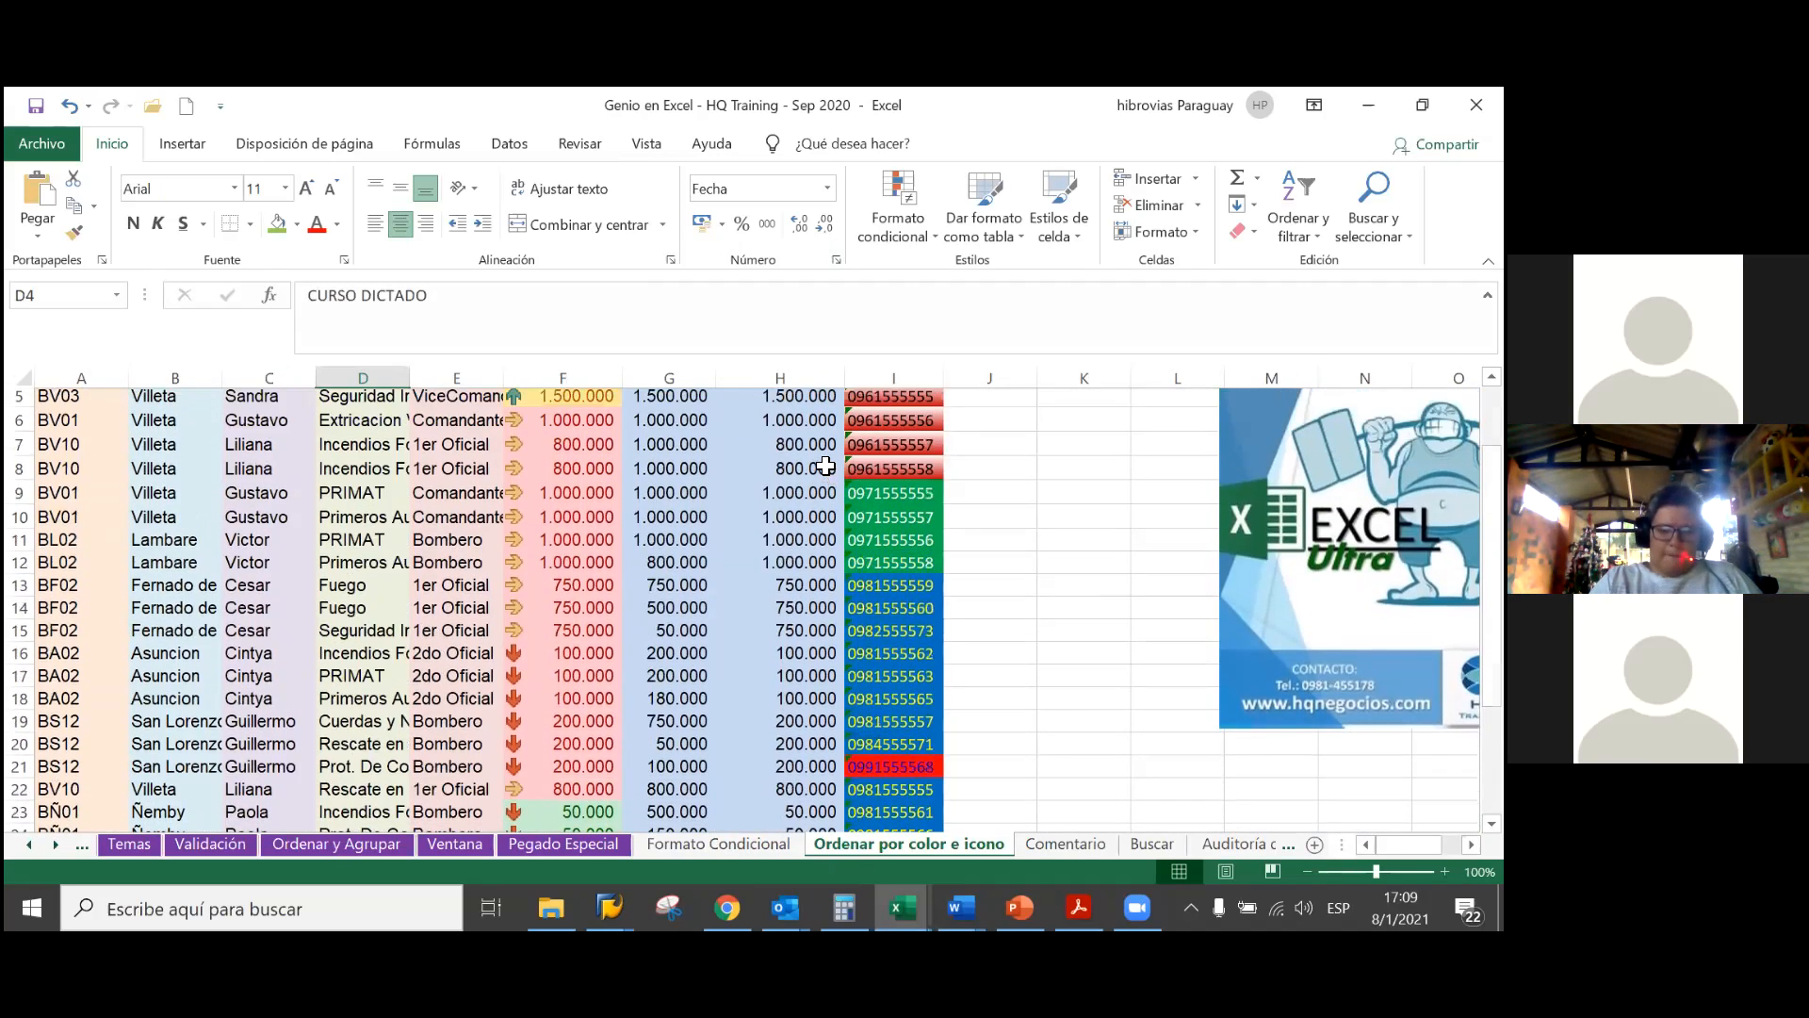
{"action": "scroll", "coordinate": [830, 469], "scroll_direction": "up", "scroll_amount": 2}
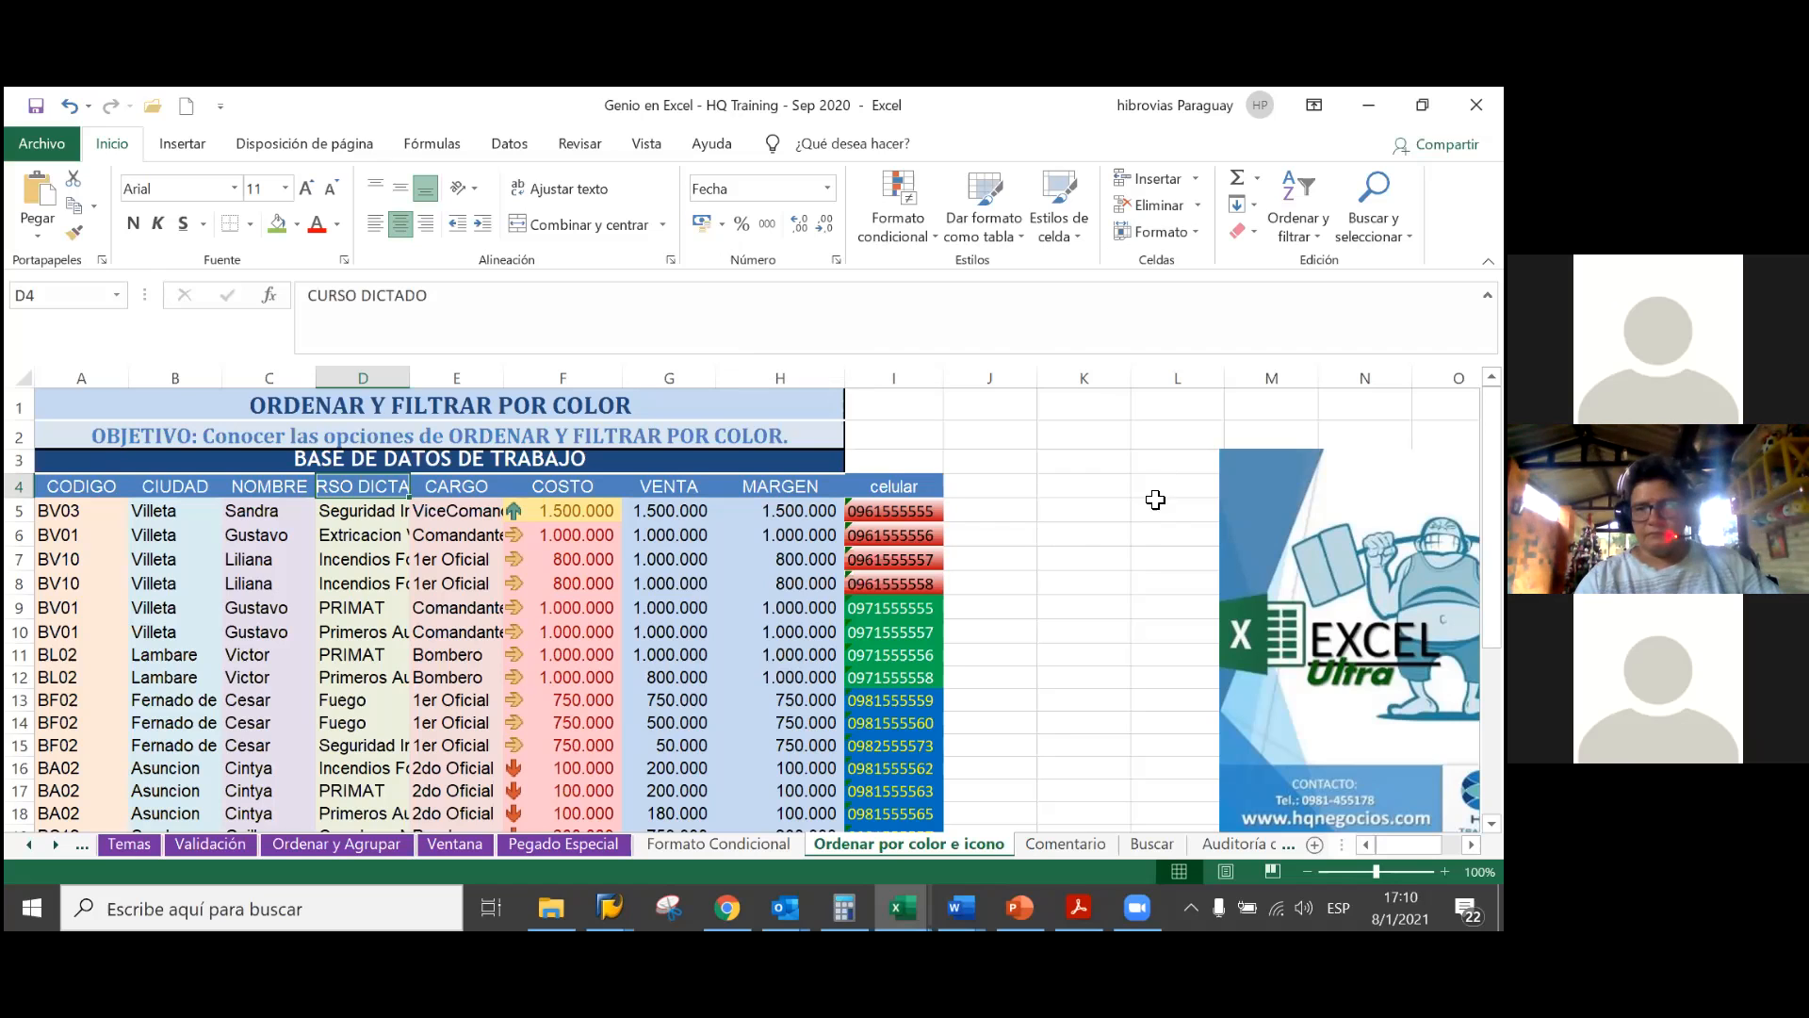
Set the sheet zoom to 85% and widen the VENTA column to fit its values
{"action": "scroll", "coordinate": [758, 690], "scroll_direction": "down", "scroll_amount": 1}
{"action": "scroll", "coordinate": [754, 692], "scroll_direction": "up", "scroll_amount": 1}
{"action": "scroll", "coordinate": [754, 693], "scroll_direction": "down", "scroll_amount": 1, "text": "ctrl"}
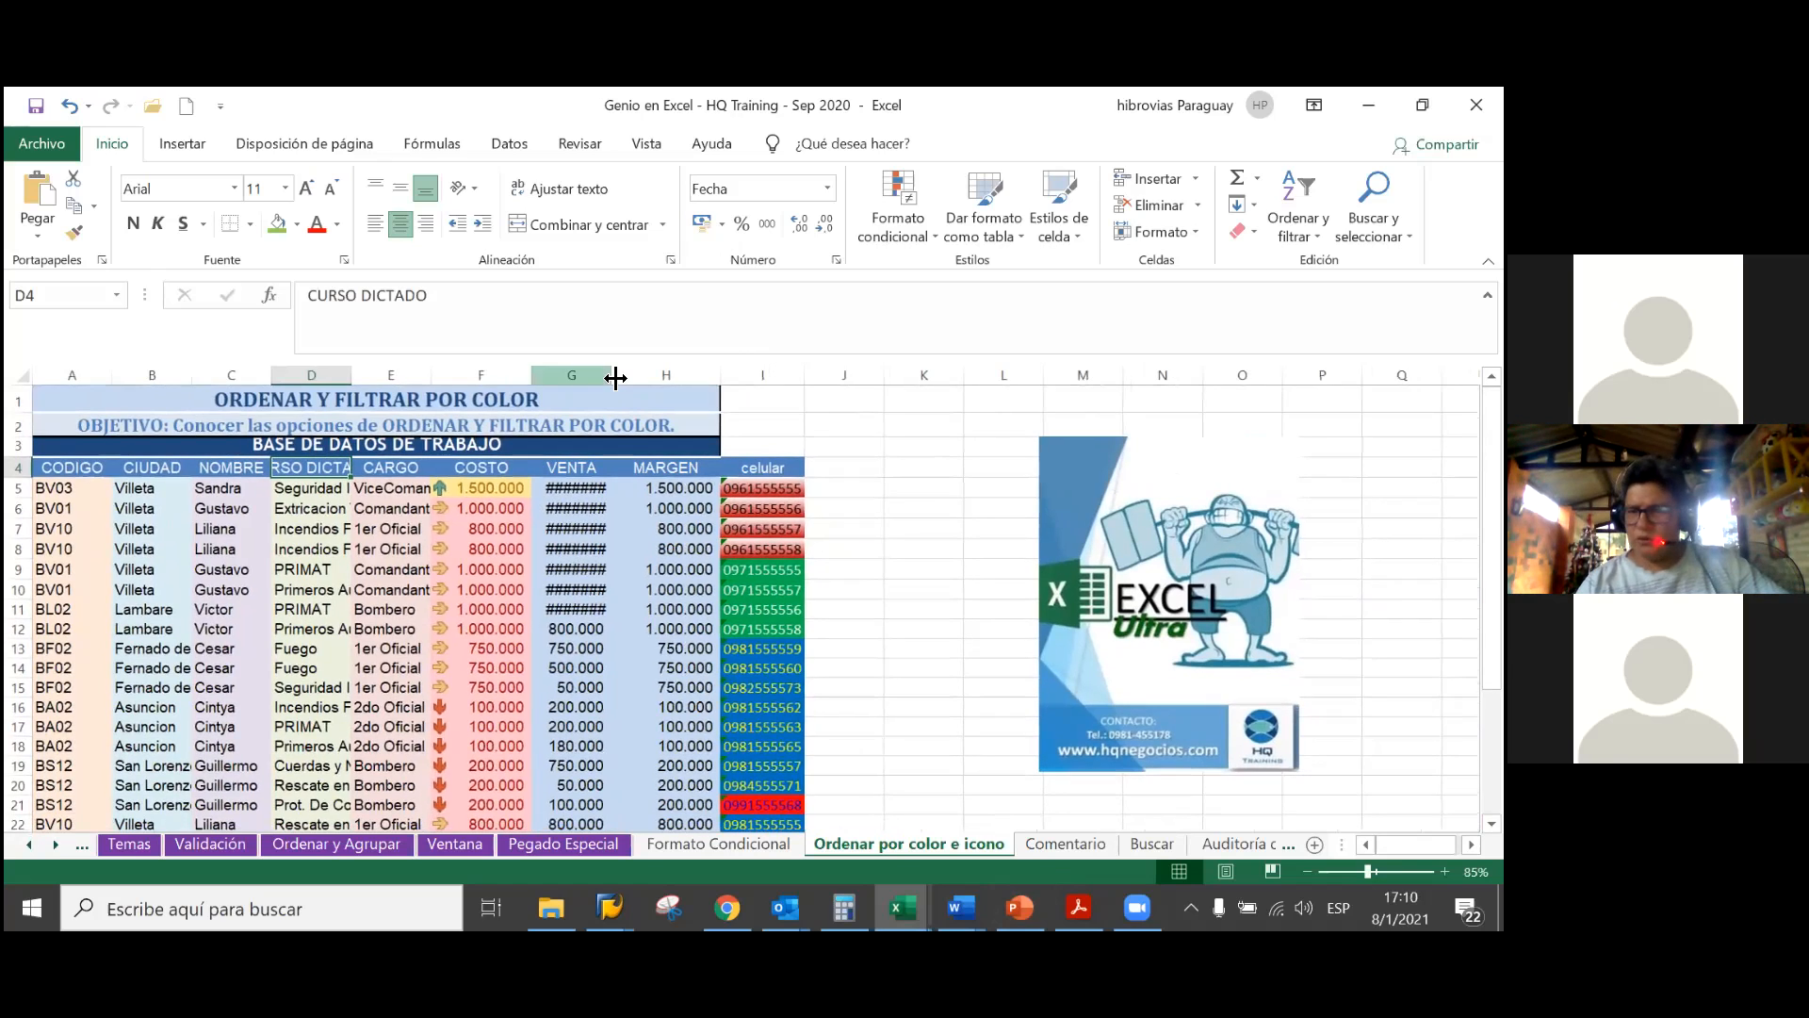
{"action": "left_click", "coordinate": [633, 147]}
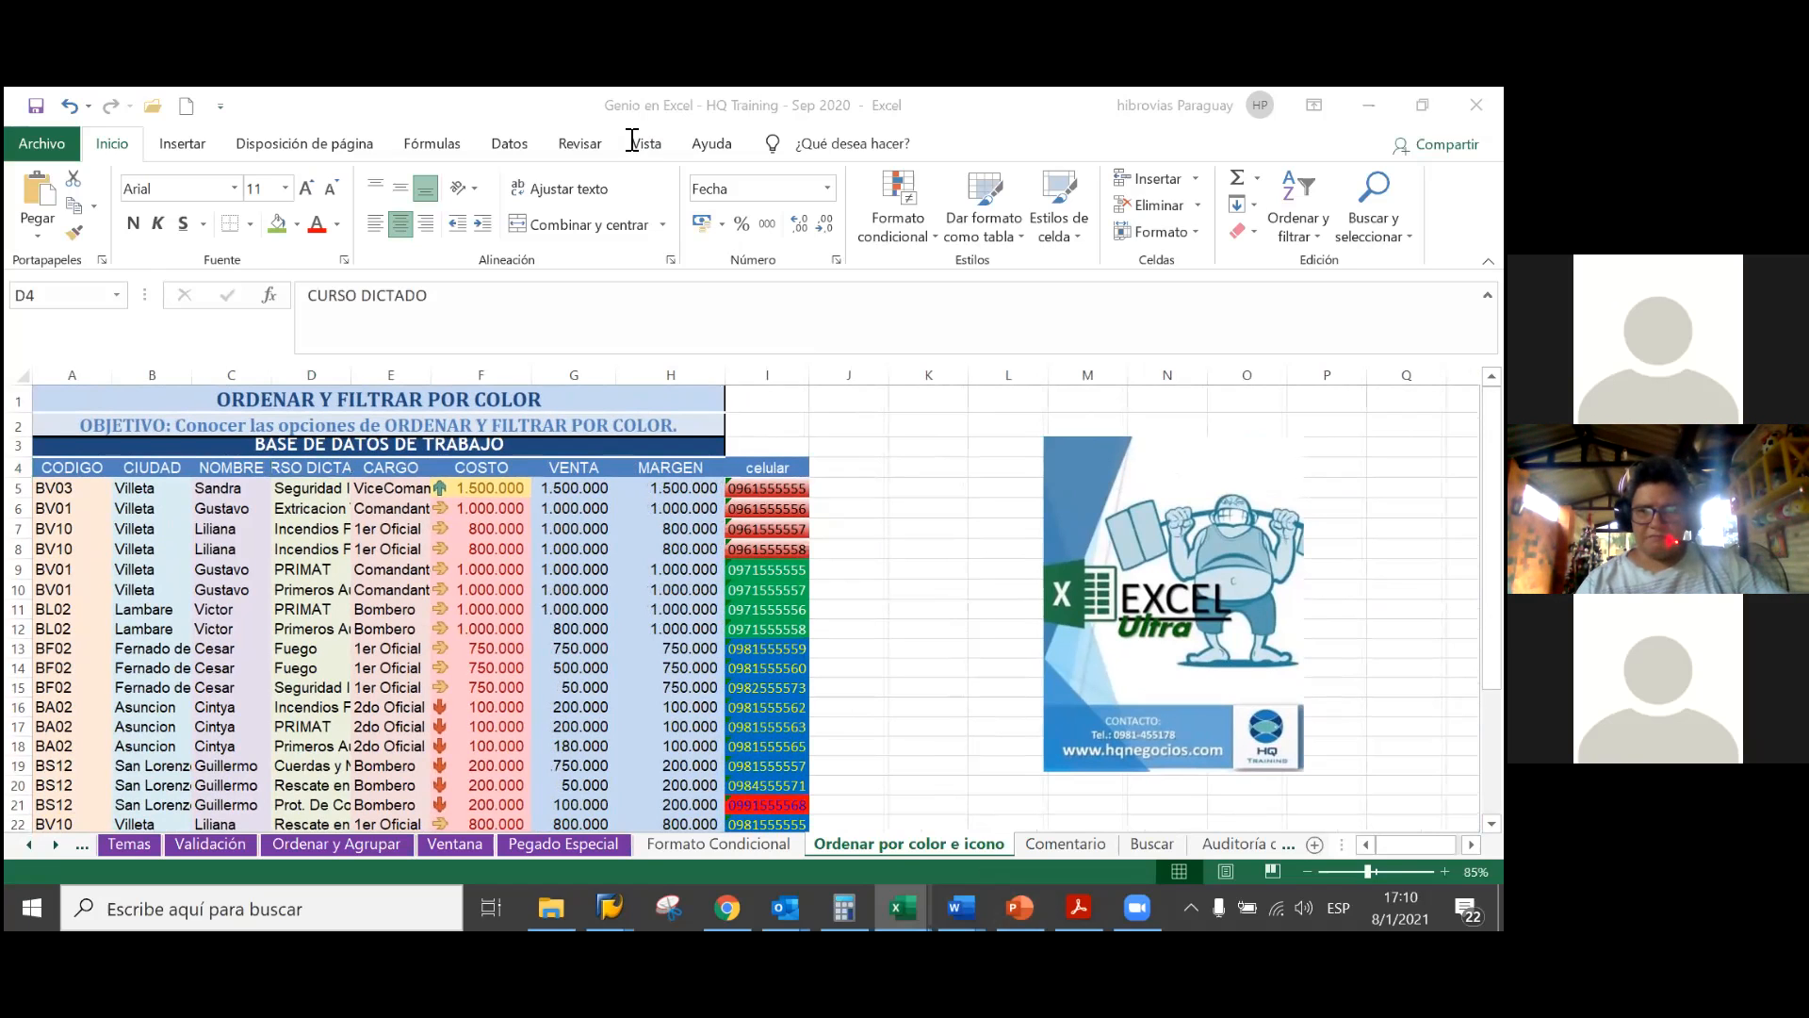
Return to the Formato Condicional sheet and review its example columns, from the icon sets back to the cell highlighting rules
{"action": "left_click", "coordinate": [603, 846]}
{"action": "left_click", "coordinate": [703, 844]}
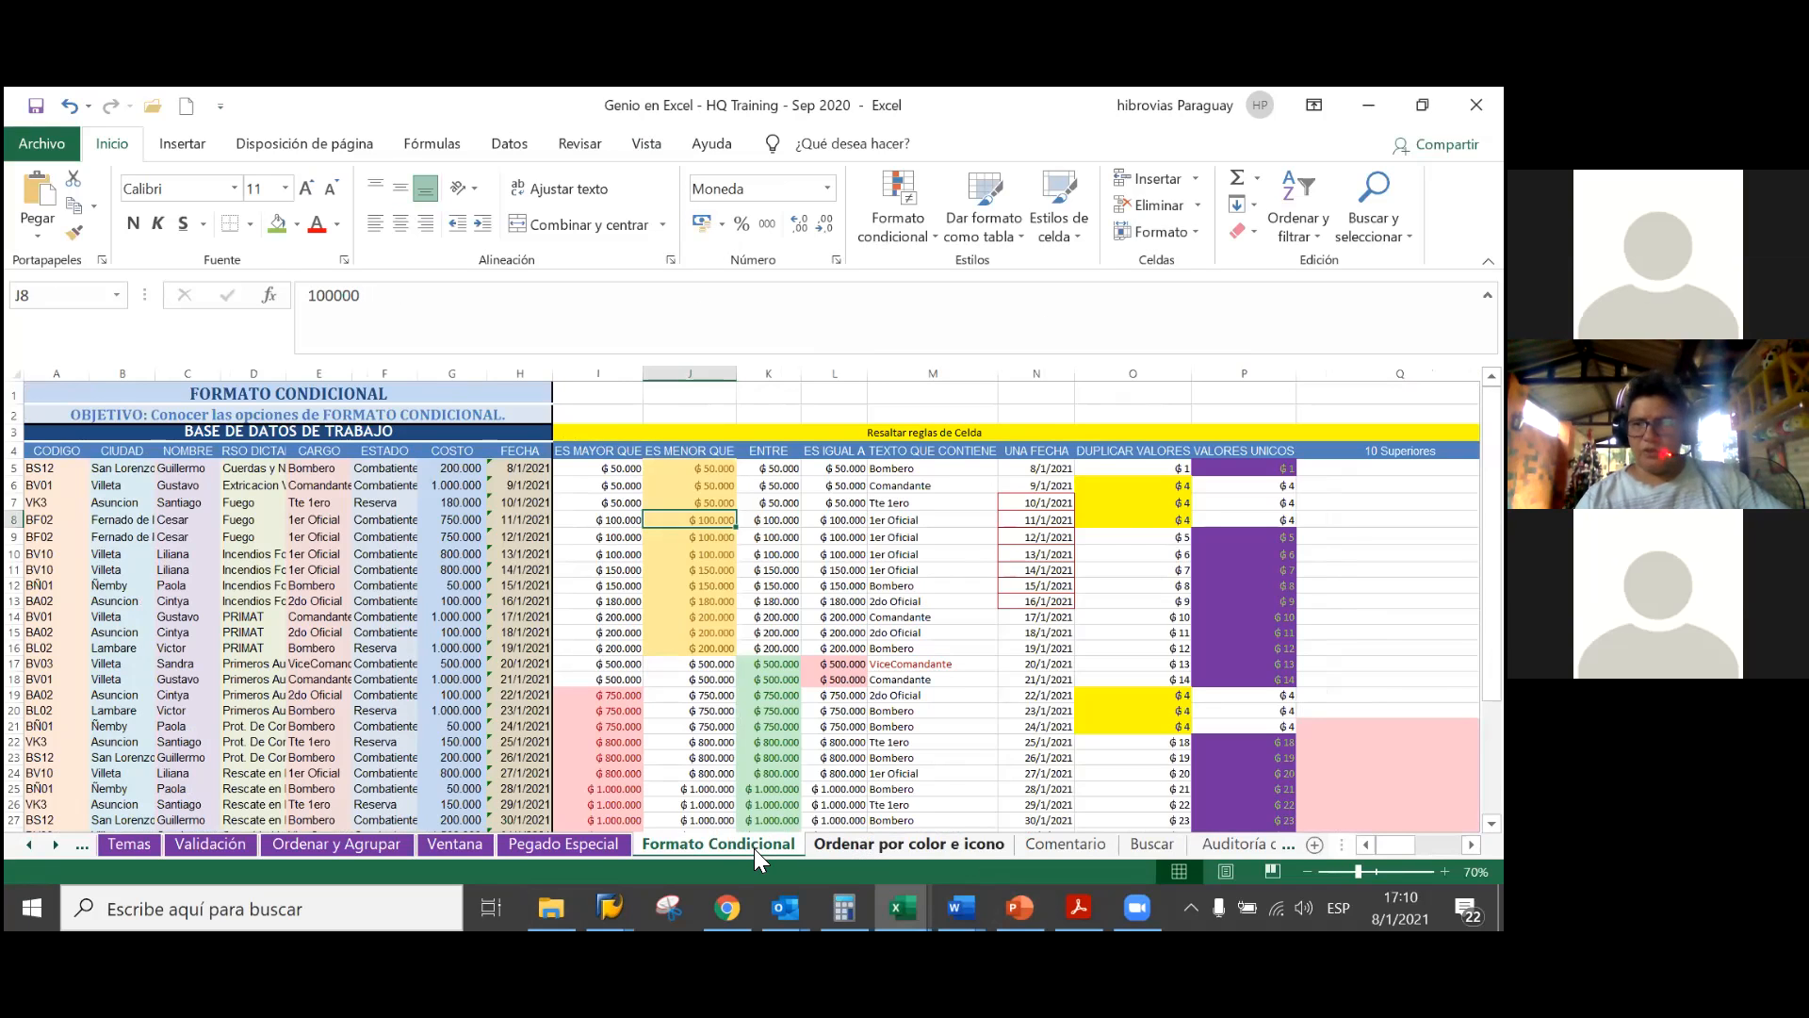
{"action": "left_click", "coordinate": [909, 844]}
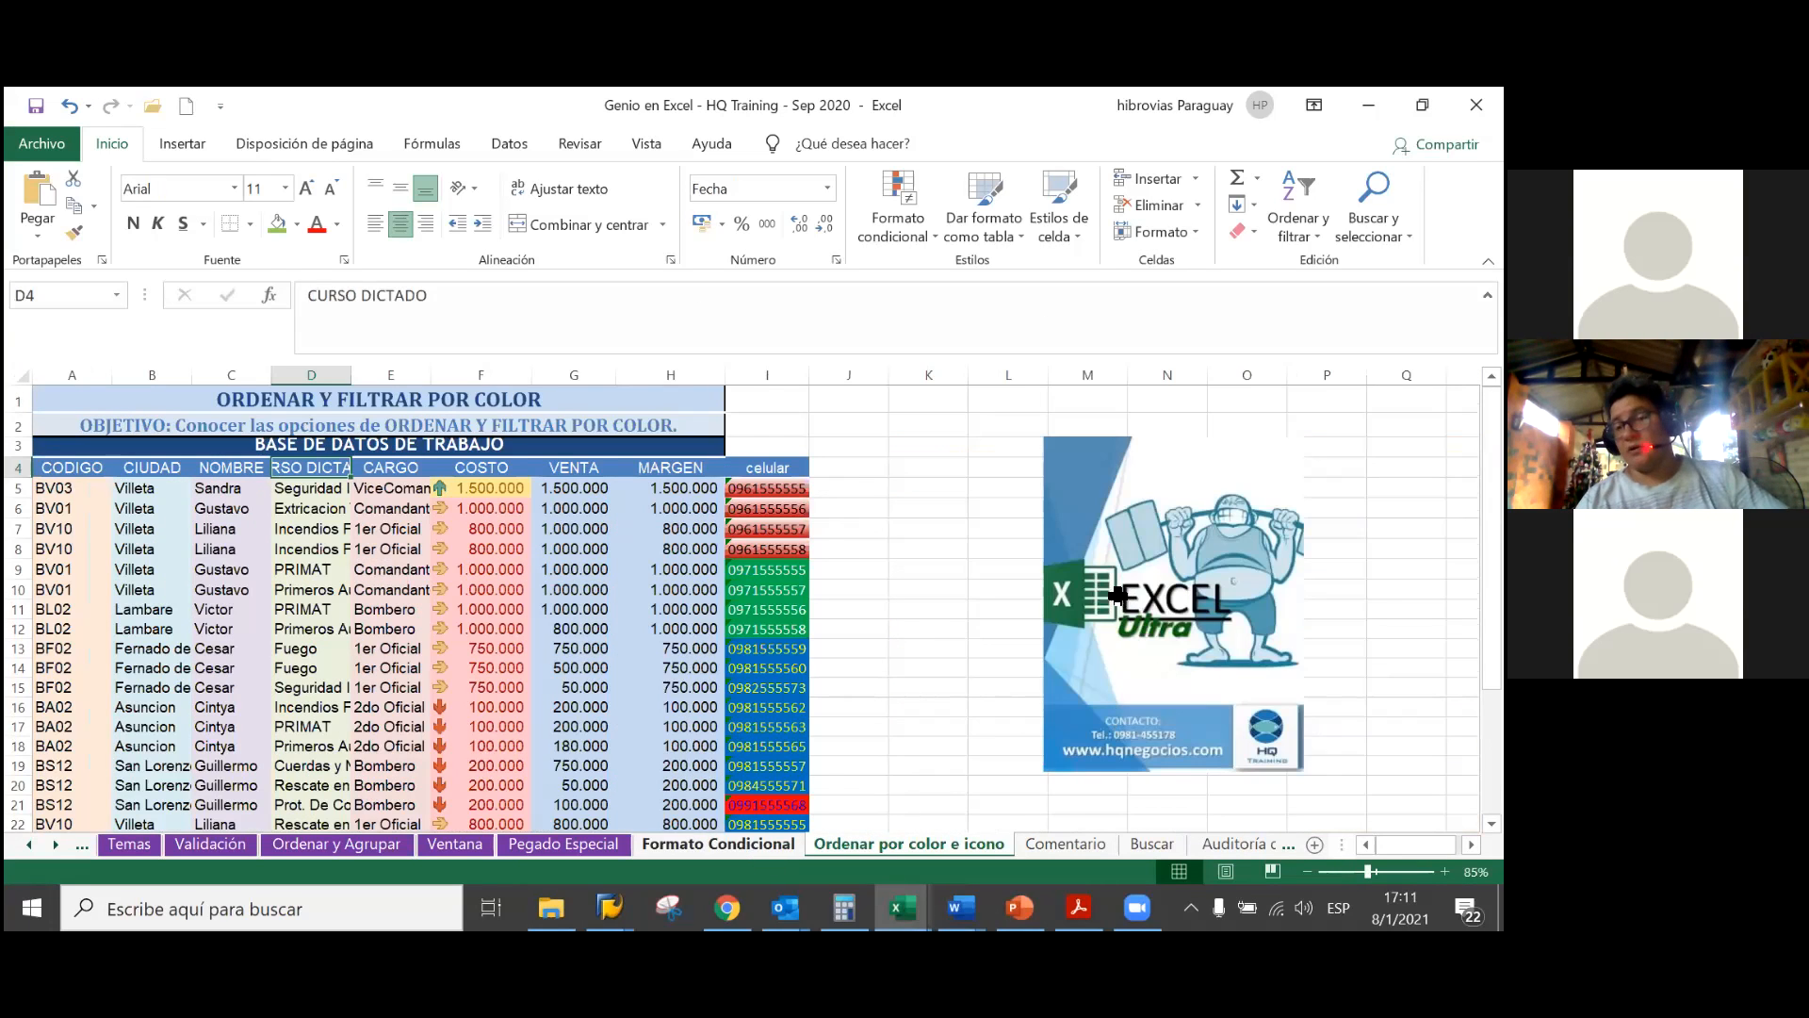
{"action": "left_click", "coordinate": [753, 848]}
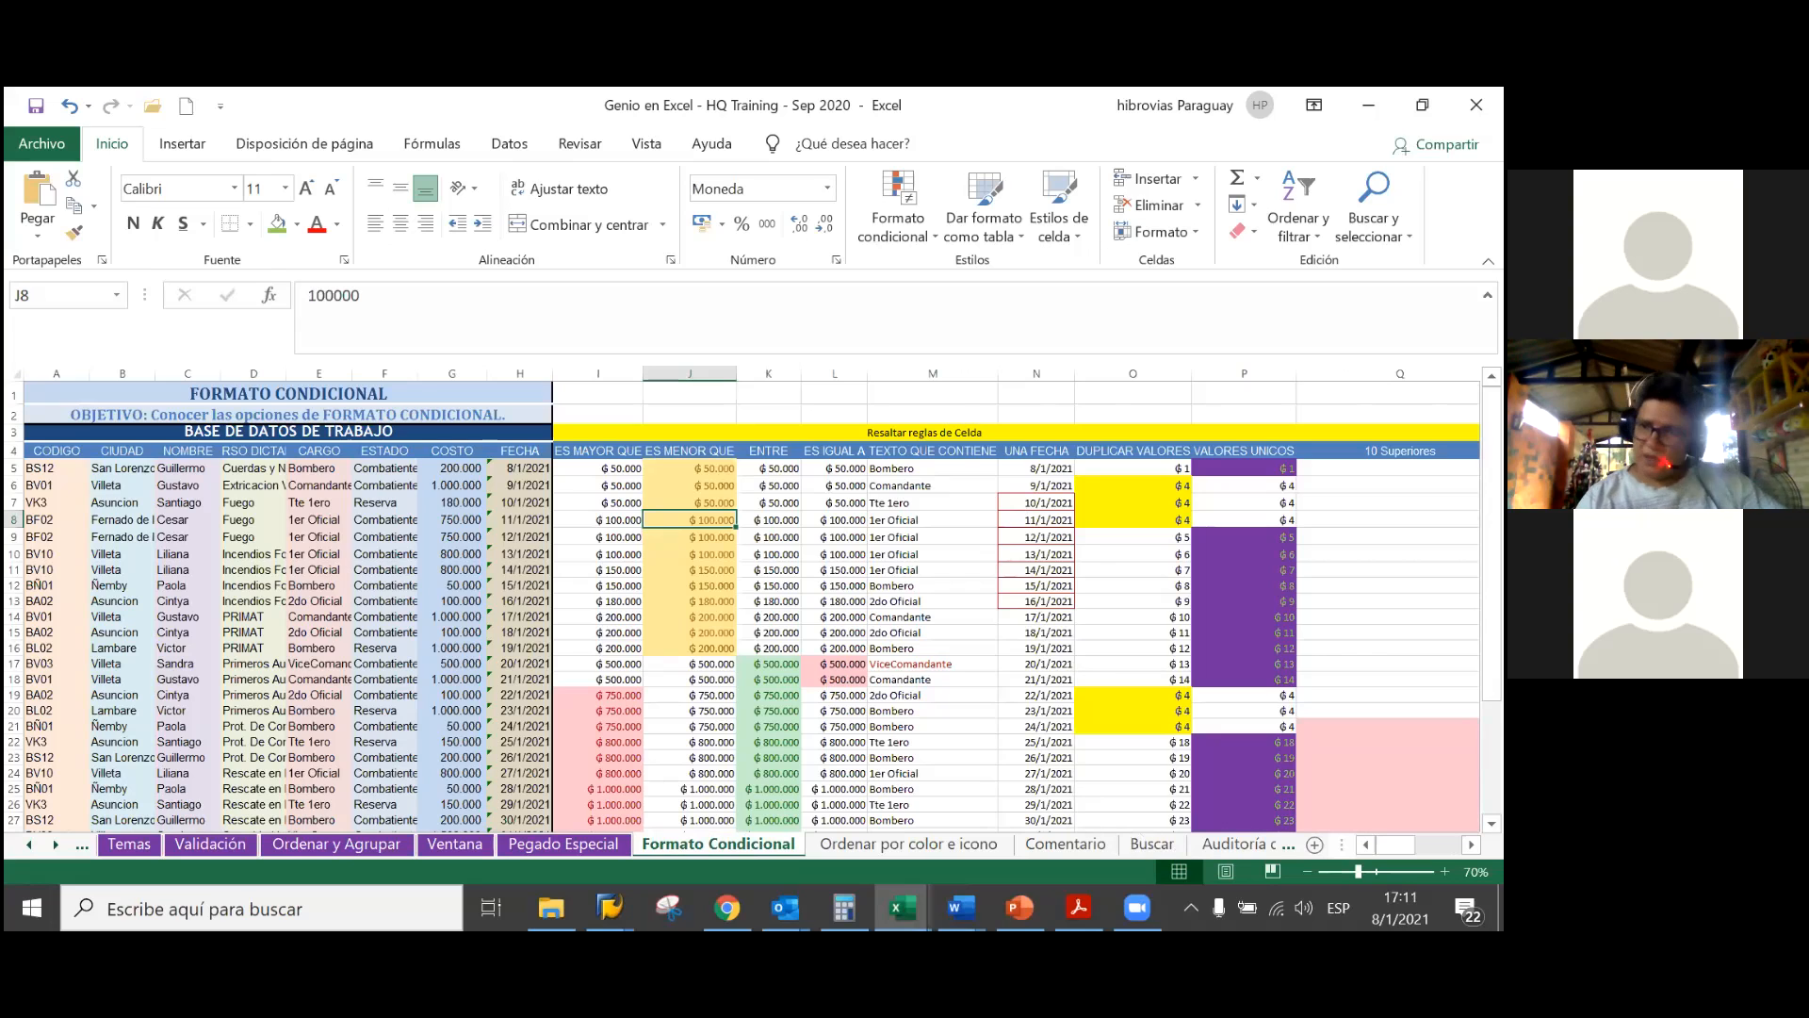
{"action": "left_click_drag", "start_coordinate": [1395, 844], "coordinate": [1419, 844]}
{"action": "scroll", "coordinate": [726, 744], "scroll_direction": "right", "scroll_amount": 5}
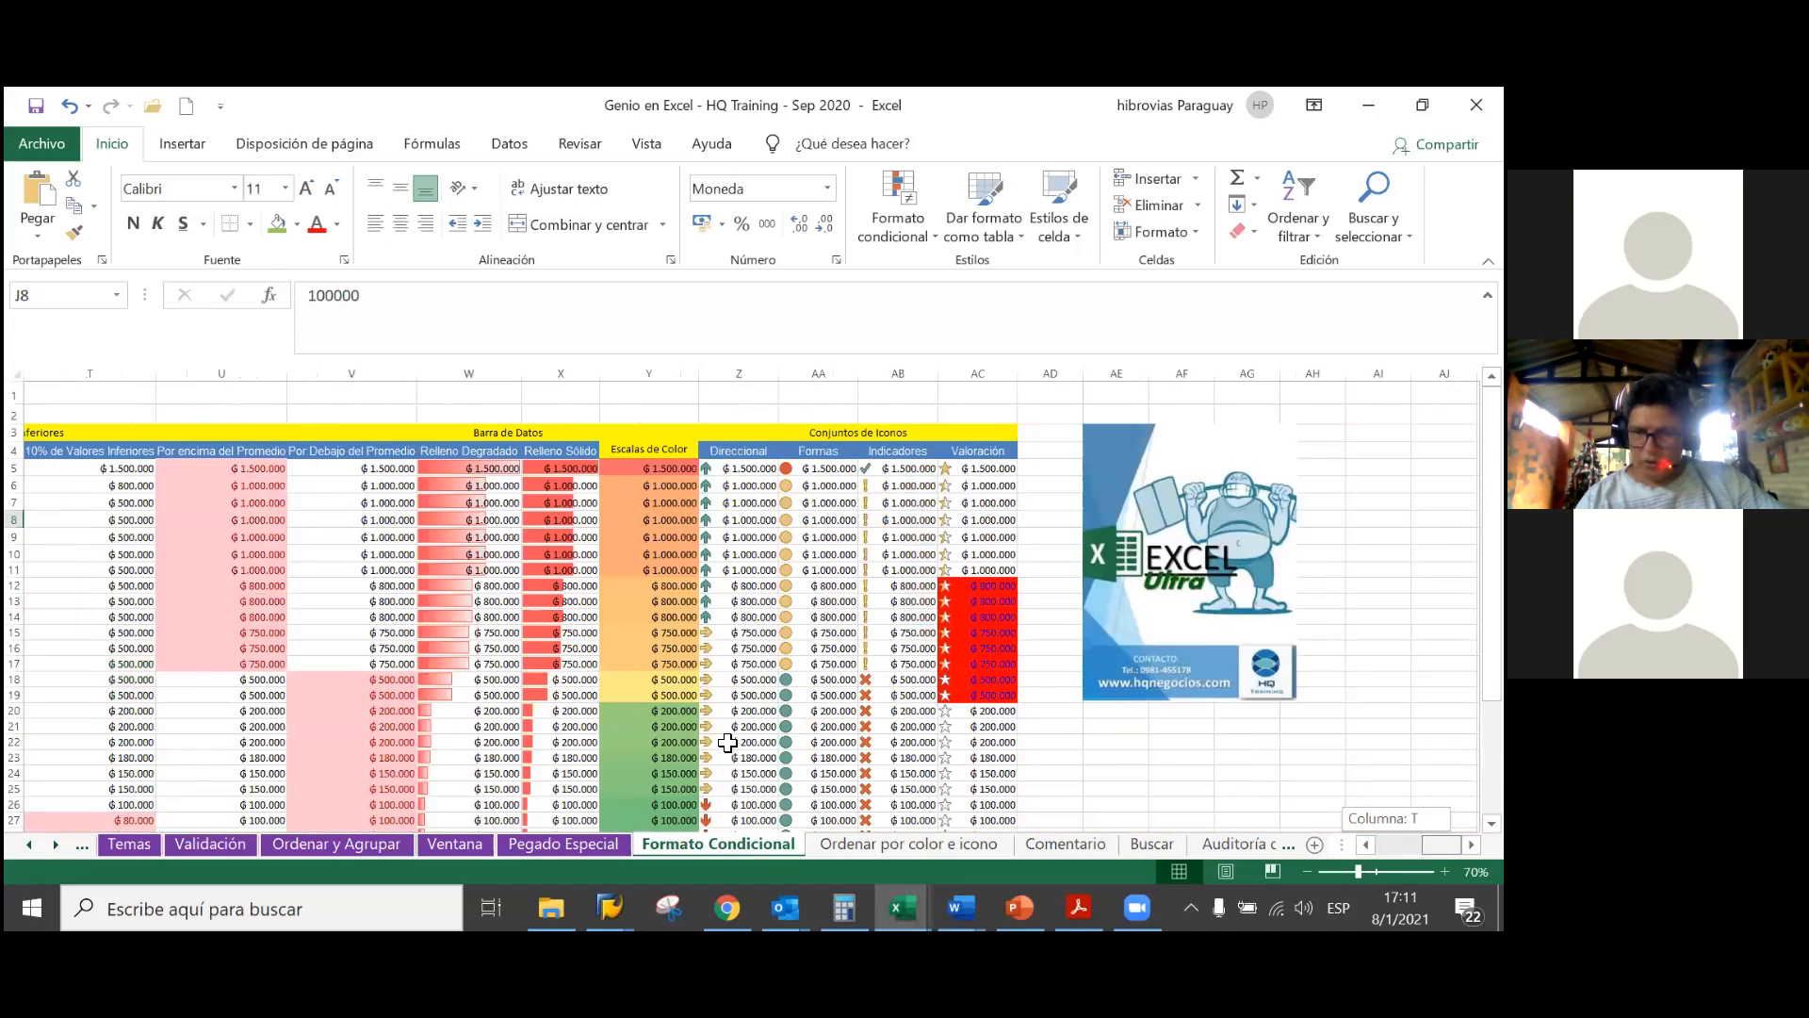
{"action": "scroll", "coordinate": [888, 461], "scroll_direction": "left", "scroll_amount": 1}
{"action": "scroll", "coordinate": [896, 440], "scroll_direction": "left", "scroll_amount": 3}
{"action": "scroll", "coordinate": [1149, 434], "scroll_direction": "left", "scroll_amount": 2}
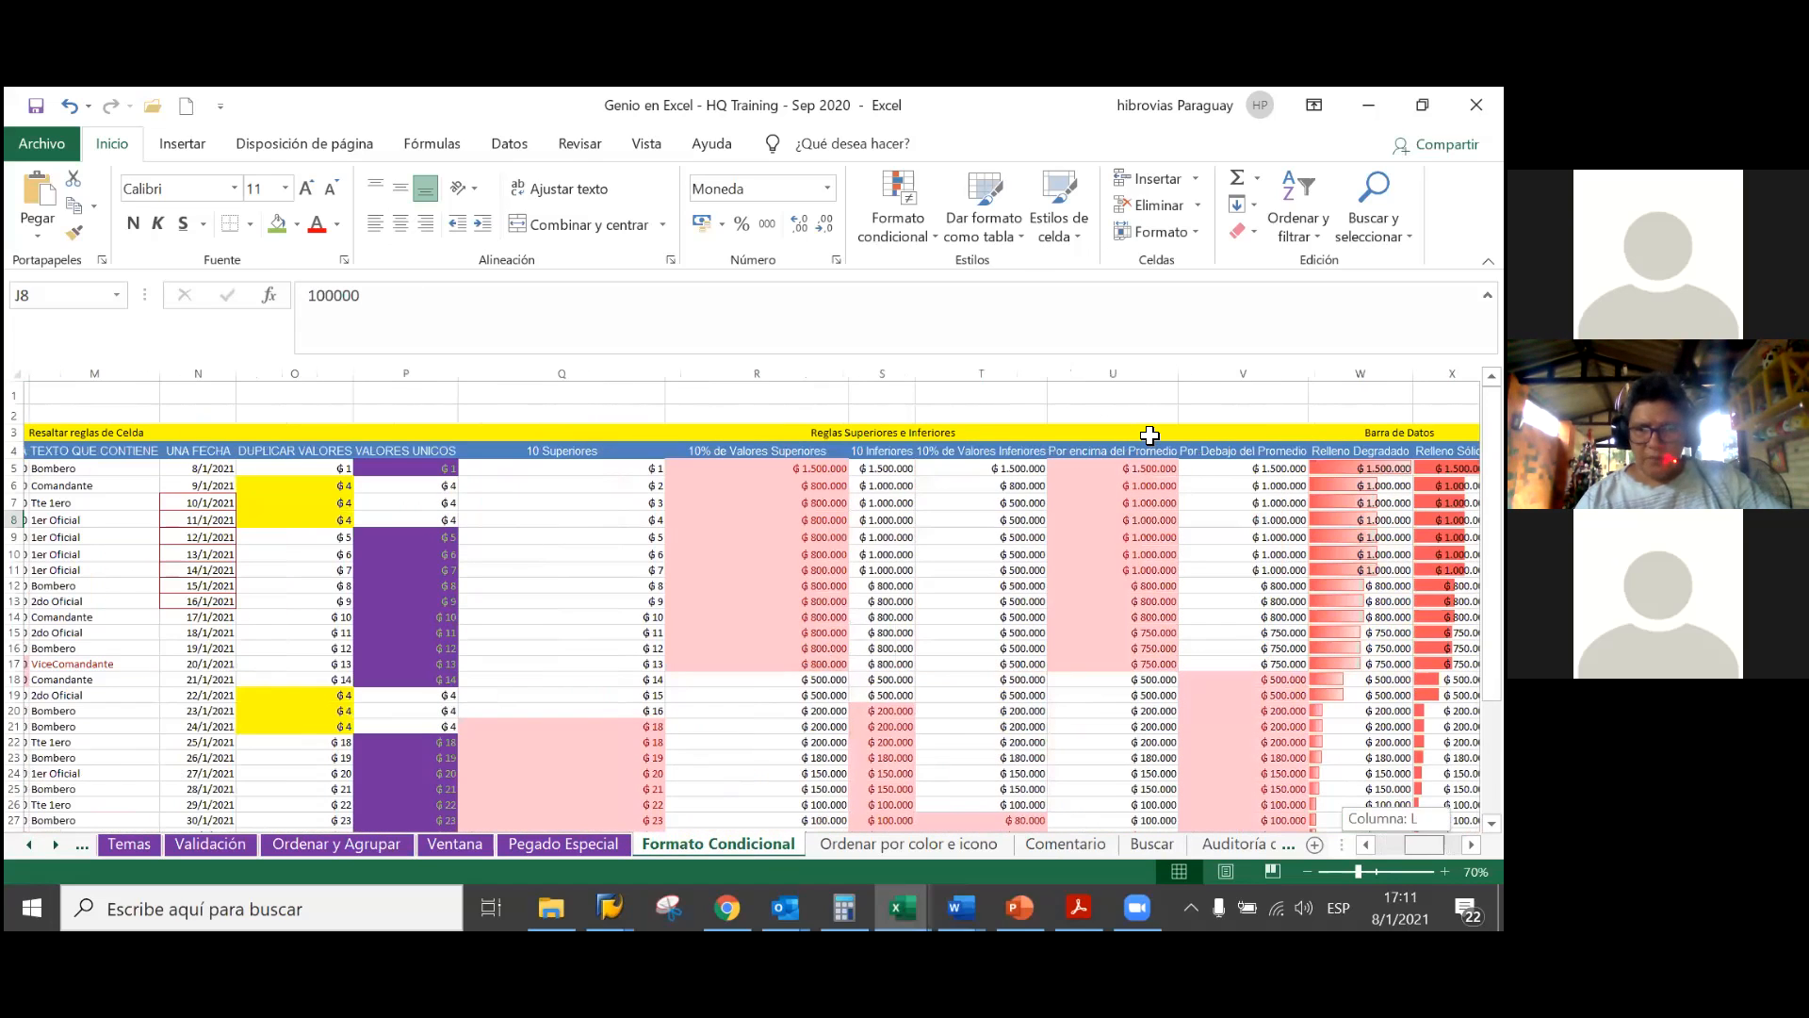
{"action": "scroll", "coordinate": [1149, 434], "scroll_direction": "left", "scroll_amount": 1}
{"action": "scroll", "coordinate": [1150, 434], "scroll_direction": "left", "scroll_amount": 3}
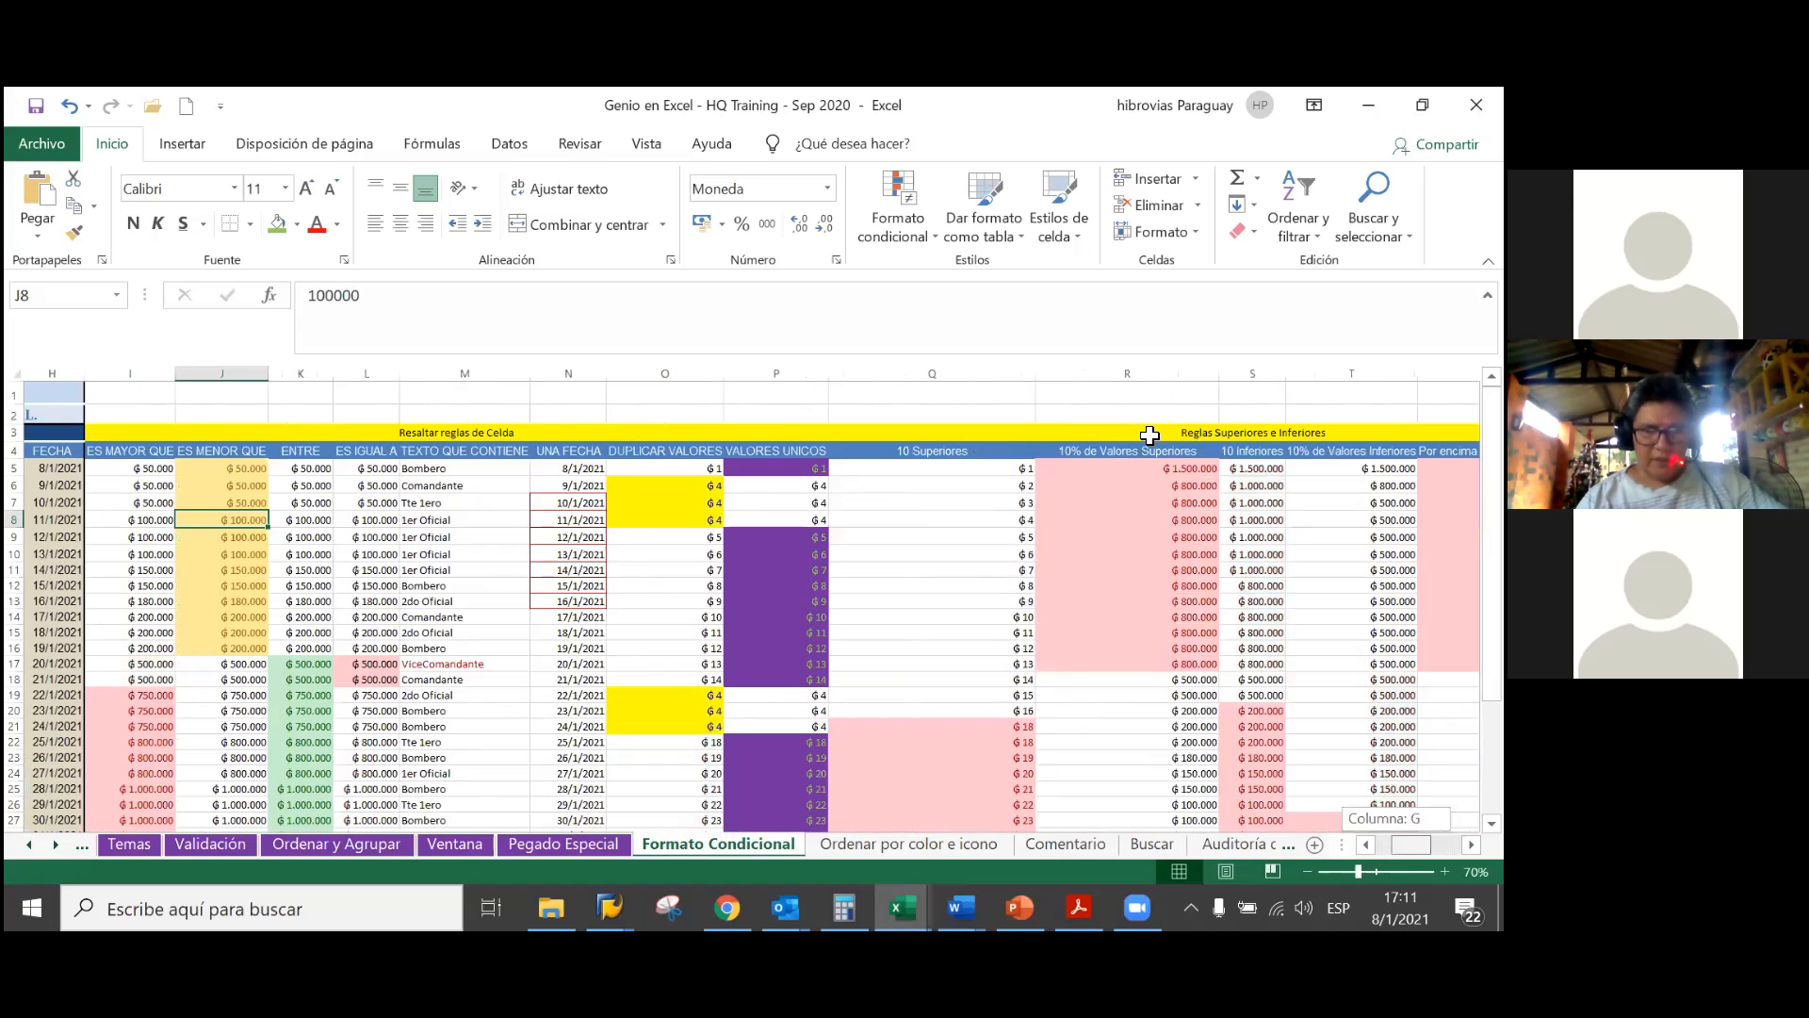
{"action": "scroll", "coordinate": [1150, 434], "scroll_direction": "left", "scroll_amount": 3}
Examine the row 4 rule headings between 10 Inferiores and UNA FECHA, the first date's formula in N5, and the DUPLICAR VALORES heading
{"action": "left_click", "coordinate": [1150, 434]}
{"action": "key", "text": "Down"}
{"action": "key", "text": "Right"}
{"action": "key", "text": "Right"}
{"action": "key", "text": "Right"}
{"action": "key", "text": "Right"}
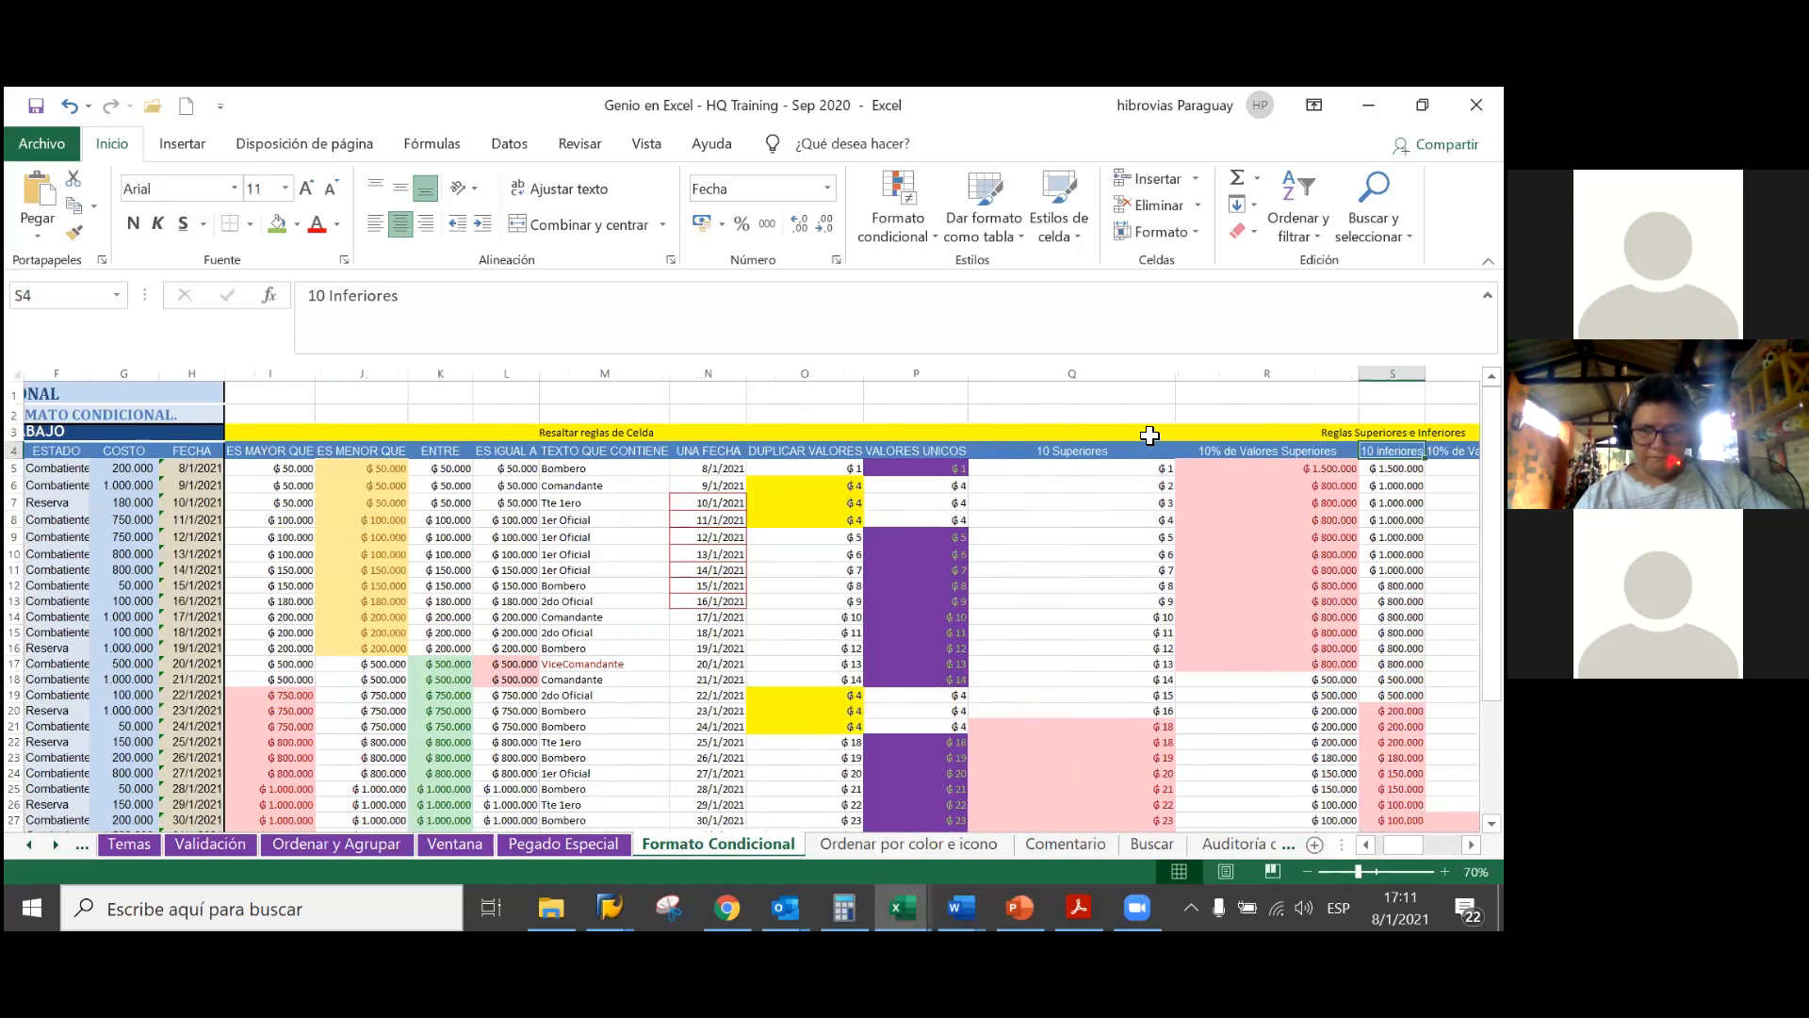
{"action": "key", "text": "Left"}
{"action": "key", "text": "Left"}
{"action": "key", "text": "Left"}
{"action": "key", "text": "Left"}
{"action": "key", "text": "Left"}
{"action": "key", "text": "Left"}
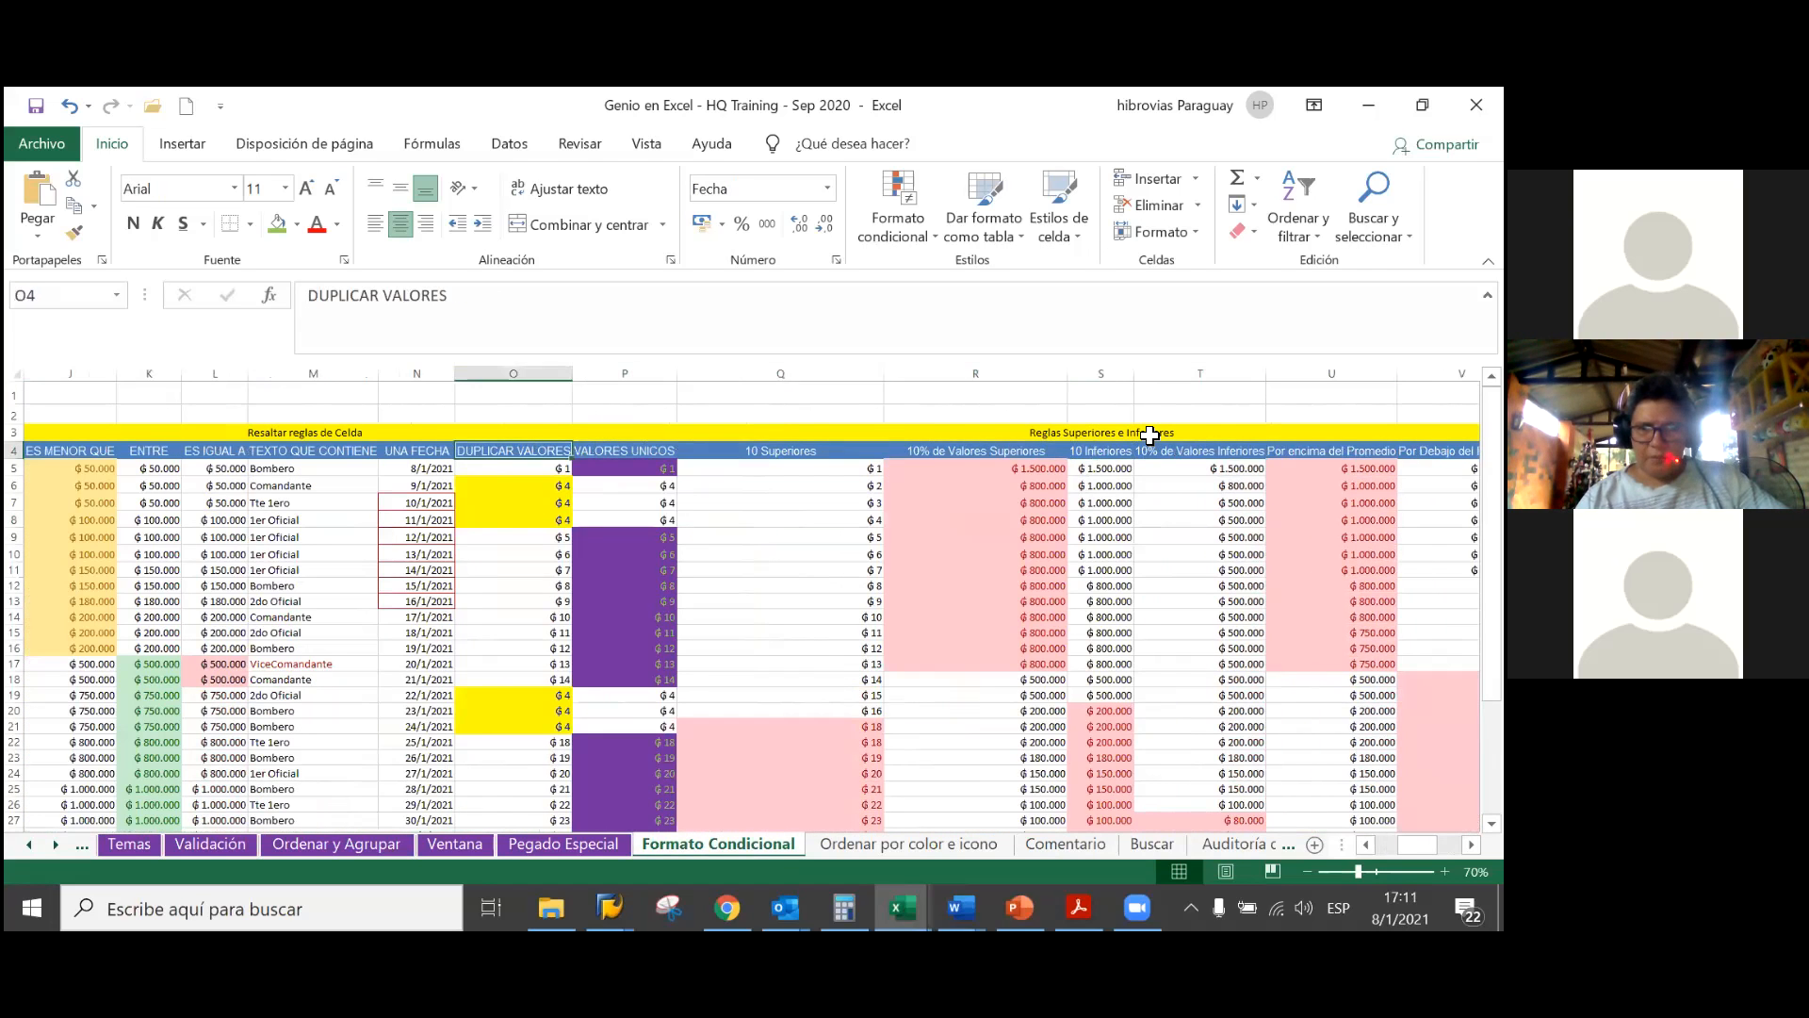
{"action": "key", "text": "Left"}
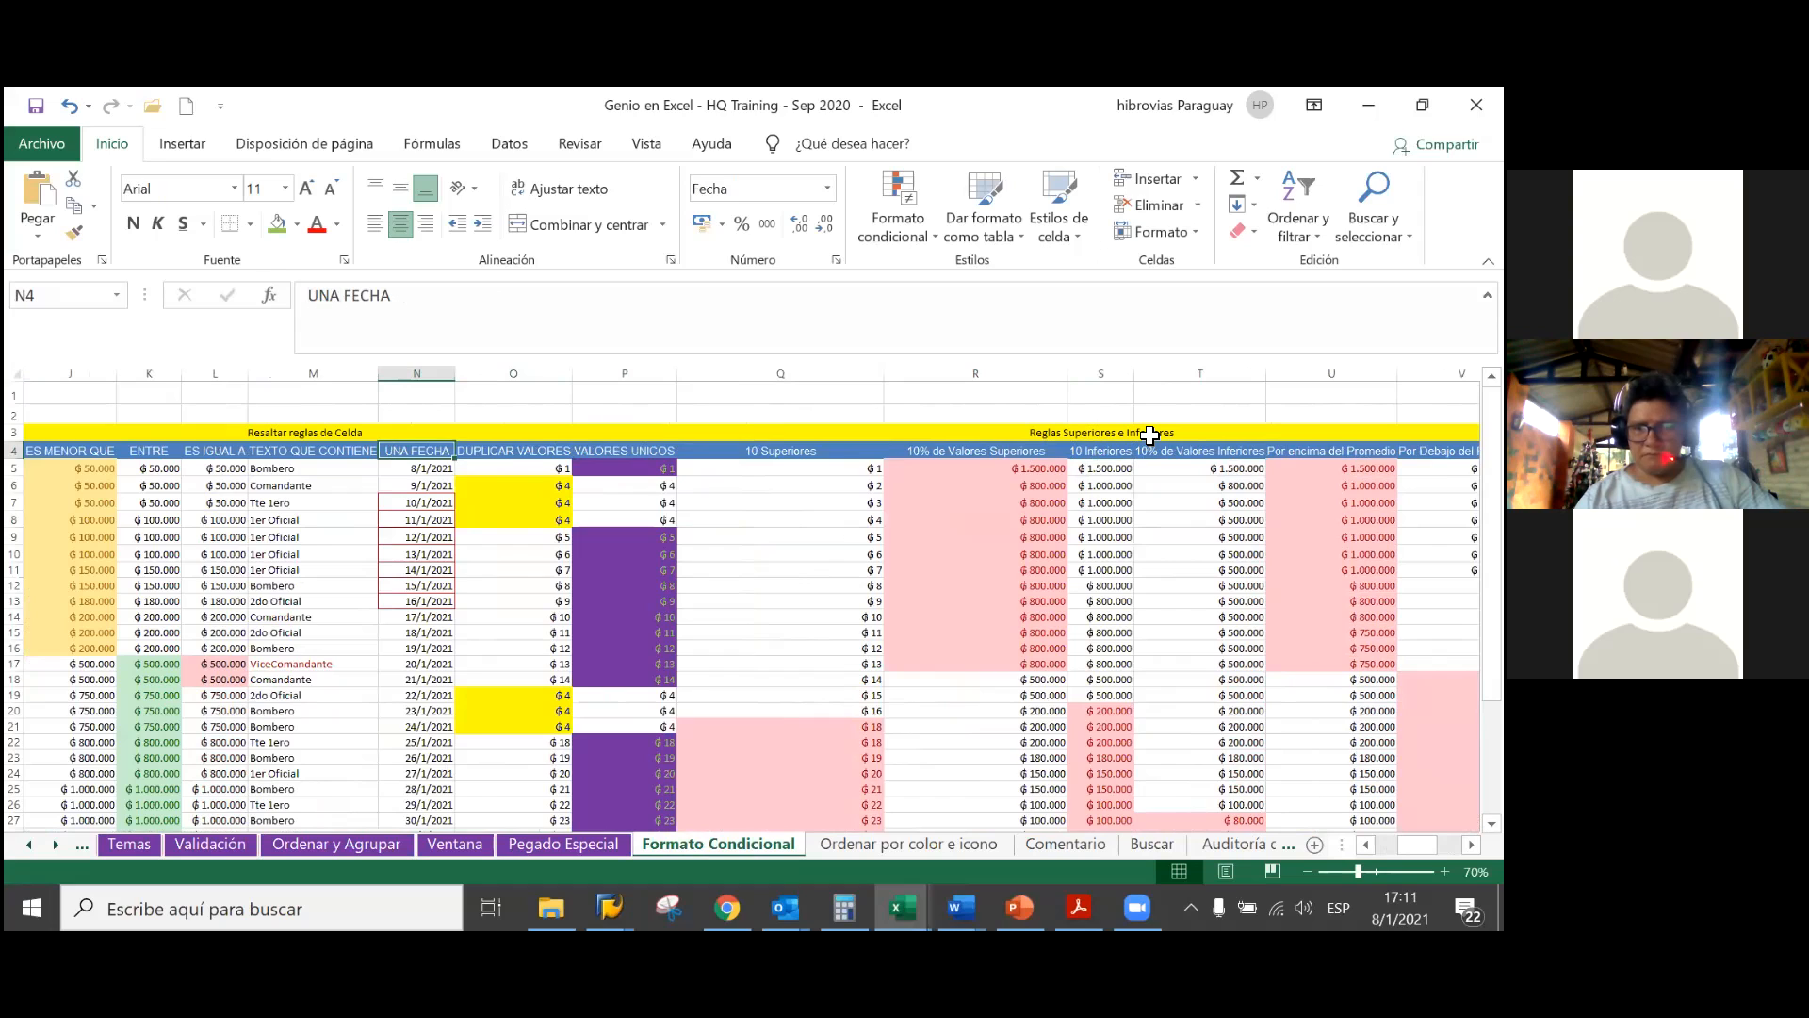
{"action": "key", "text": "Down"}
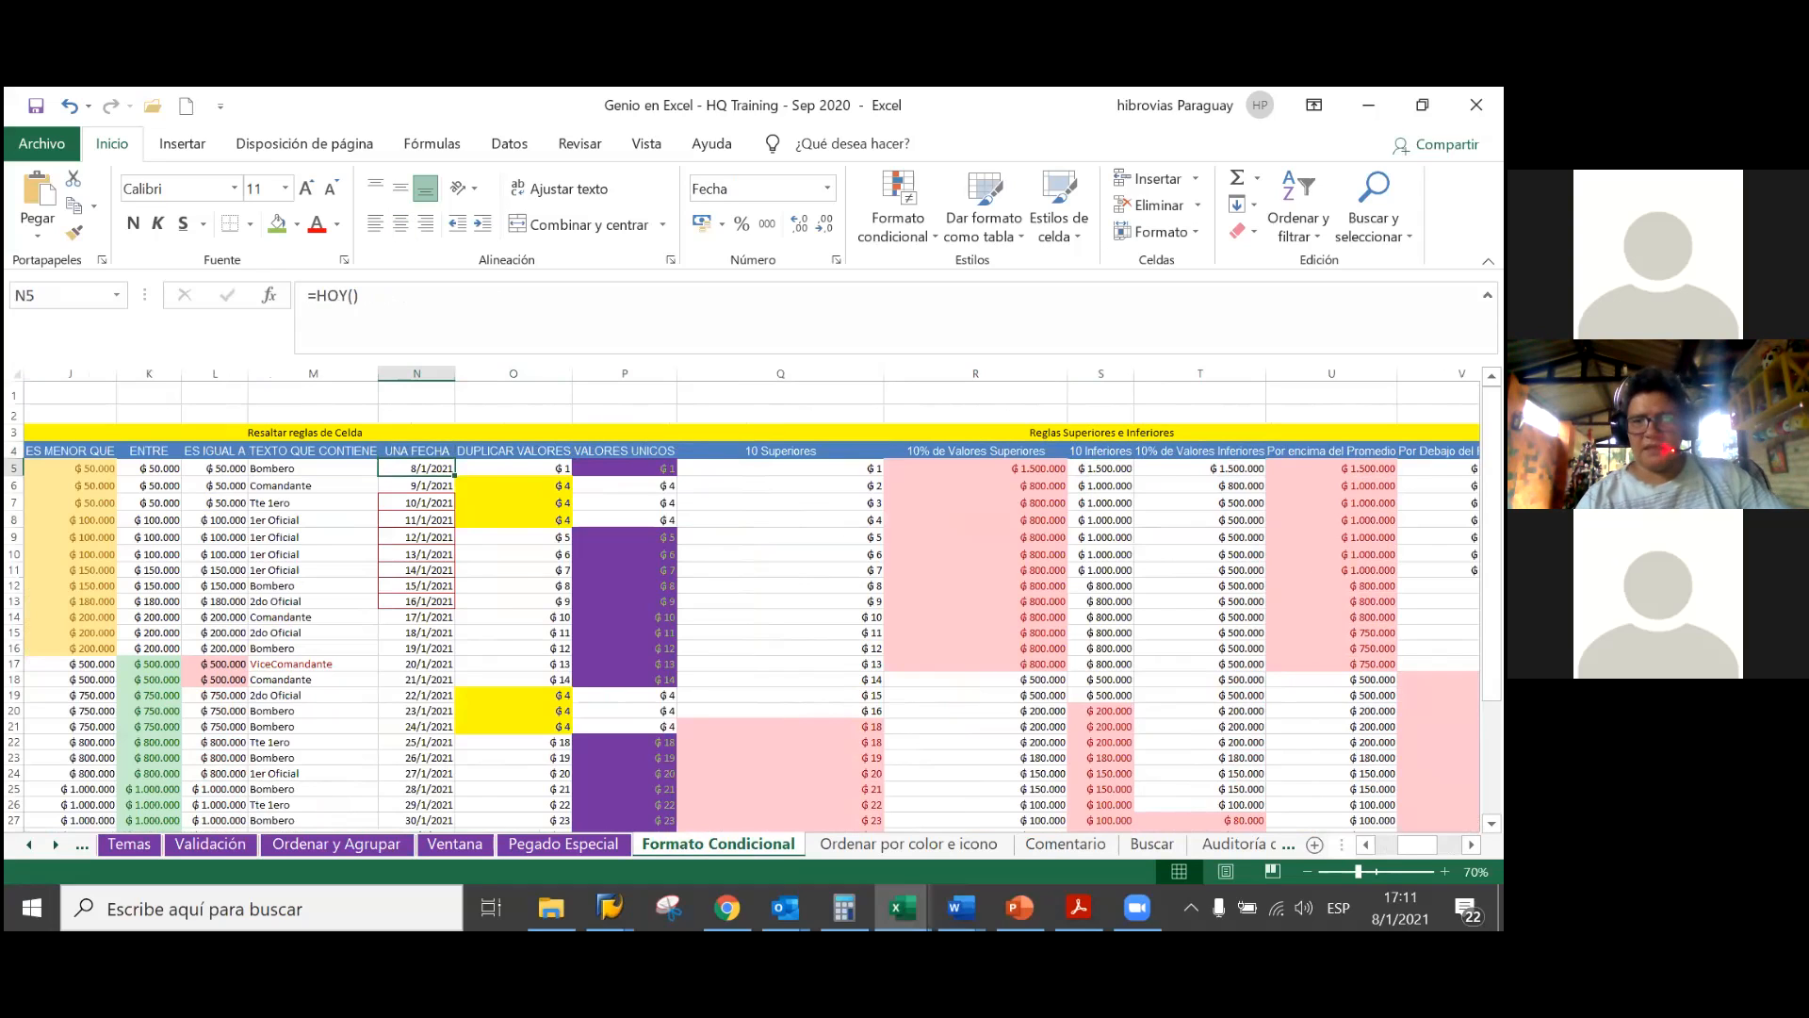
{"action": "left_click", "coordinate": [490, 454]}
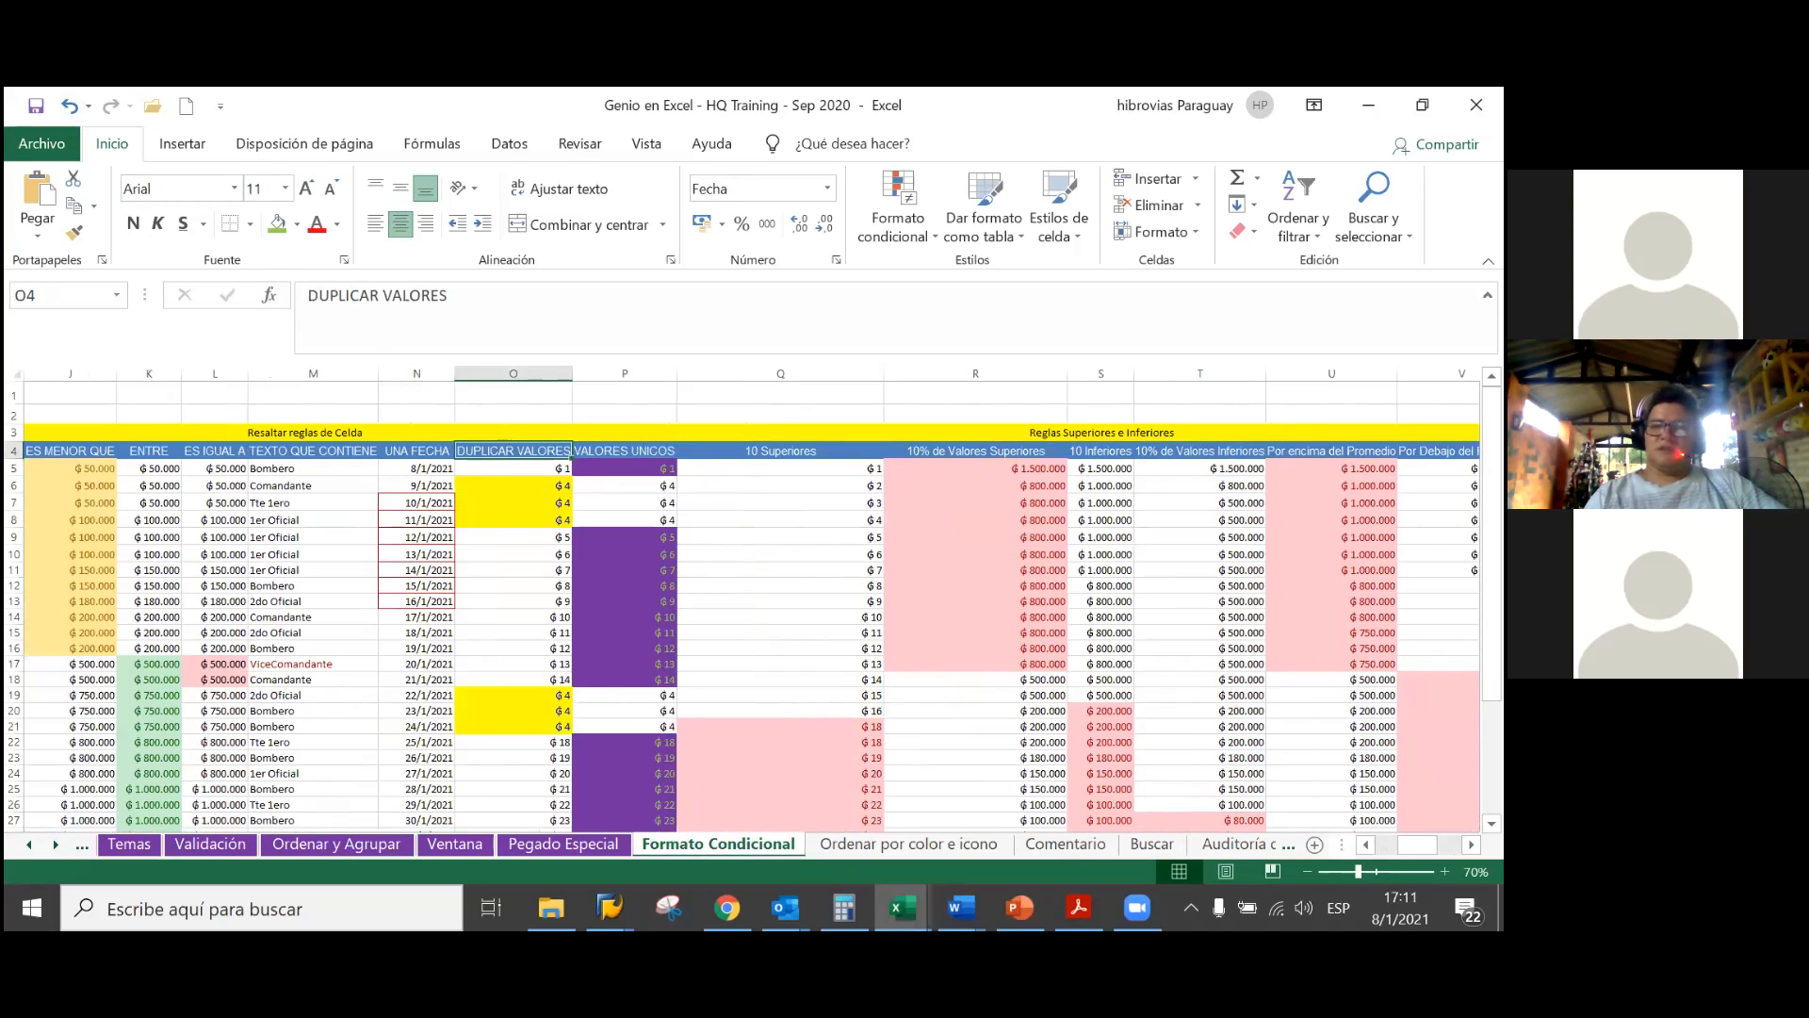
{"action": "left_click", "coordinate": [1135, 908]}
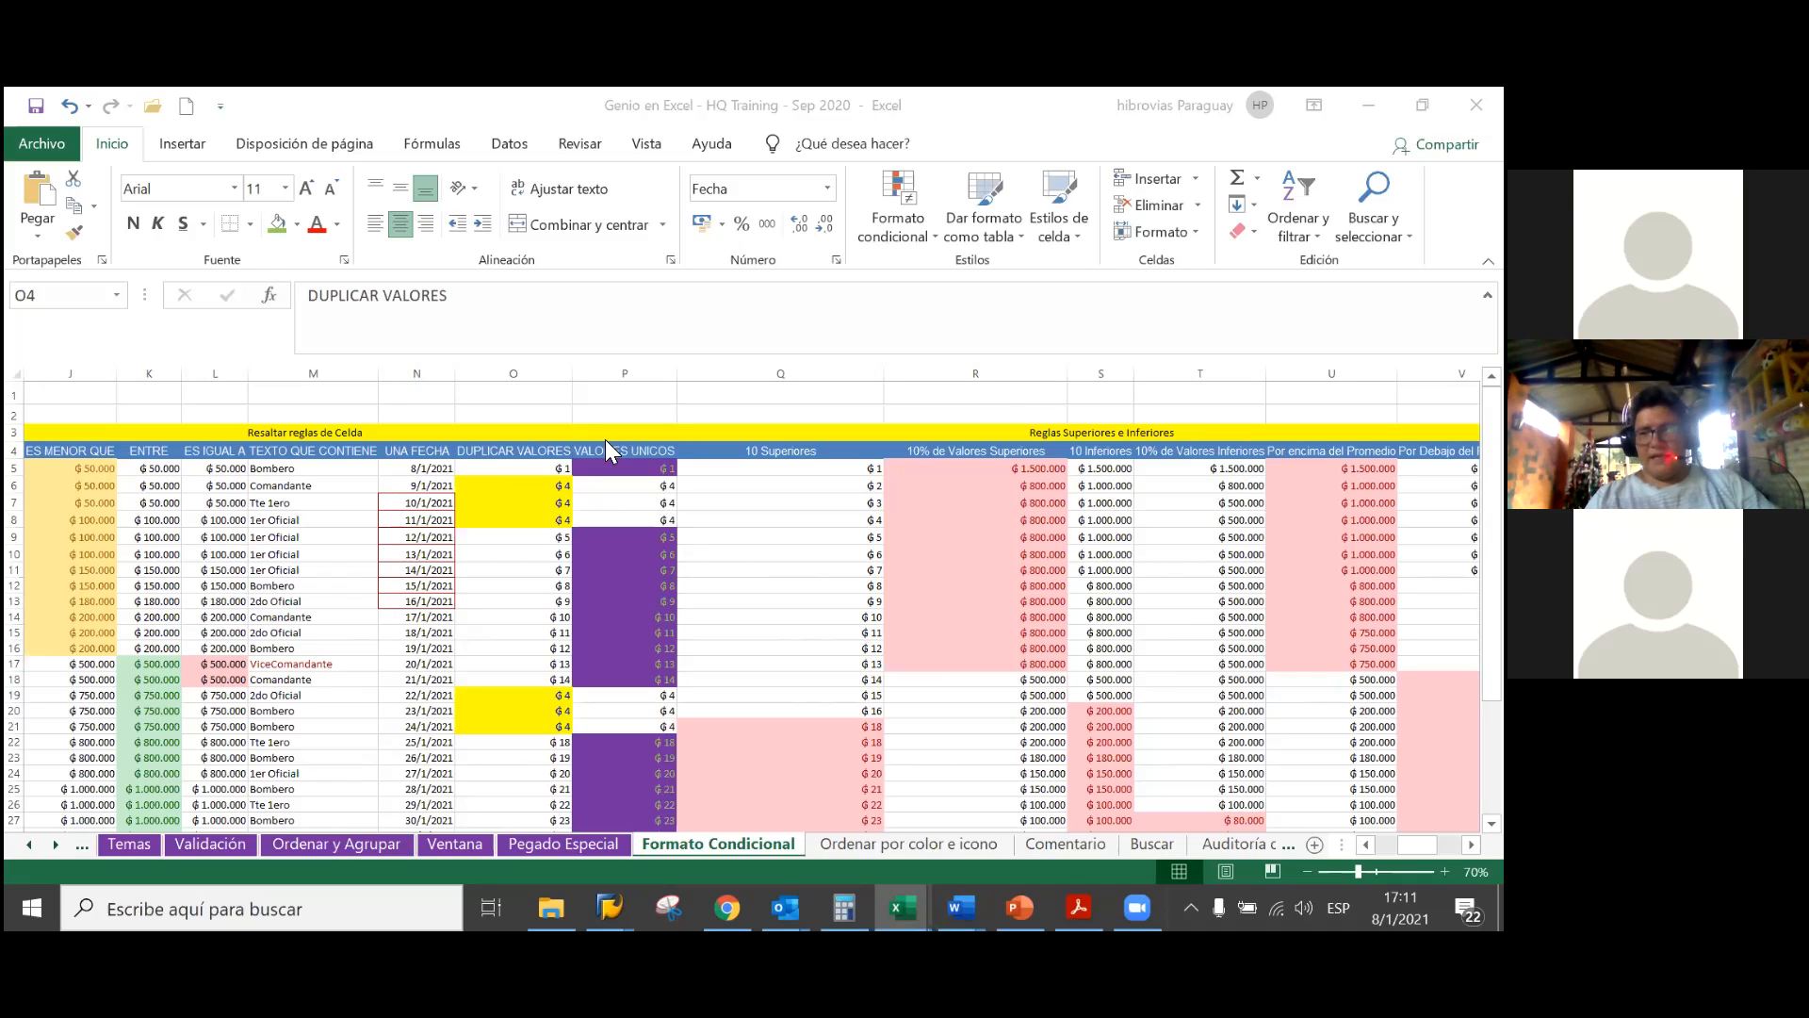
Select the data from the DUPLICAR VALORES column through Valoración and clear the conditional formatting rules from the entire sheet
{"action": "left_click", "coordinate": [524, 451]}
{"action": "left_click", "coordinate": [526, 469]}
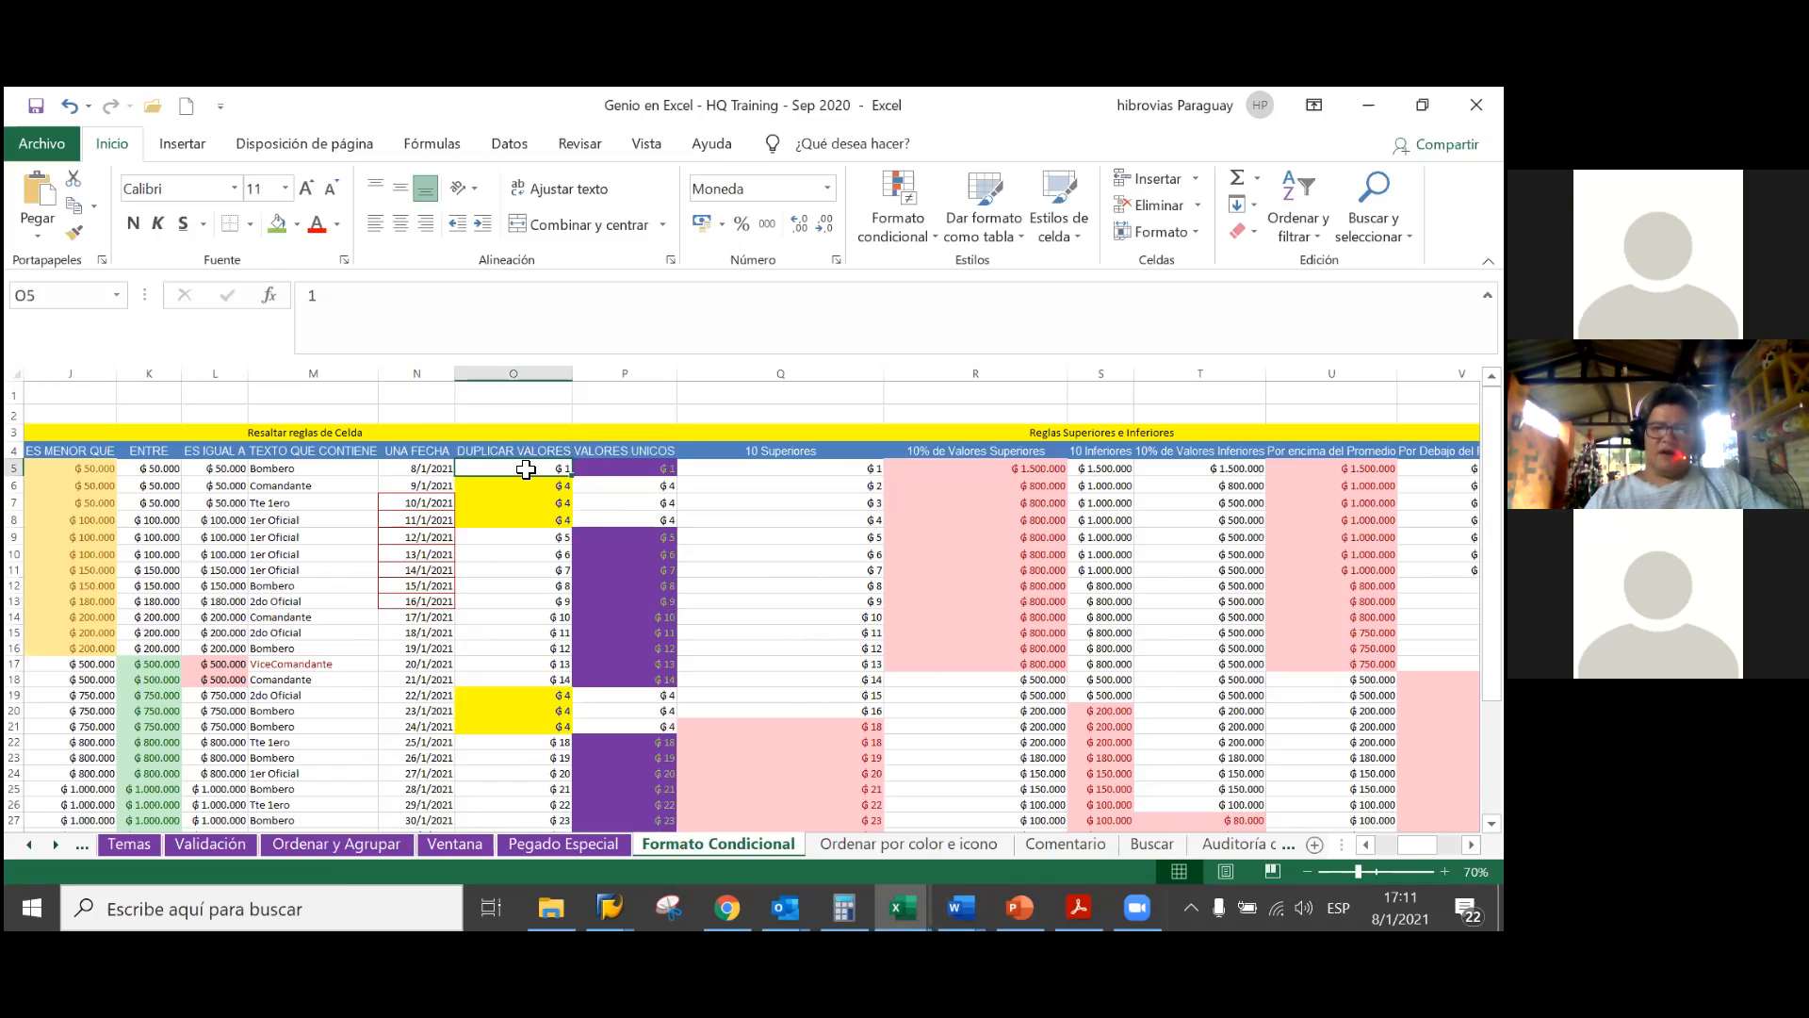
{"action": "key", "text": "ctrl+shift+Down"}
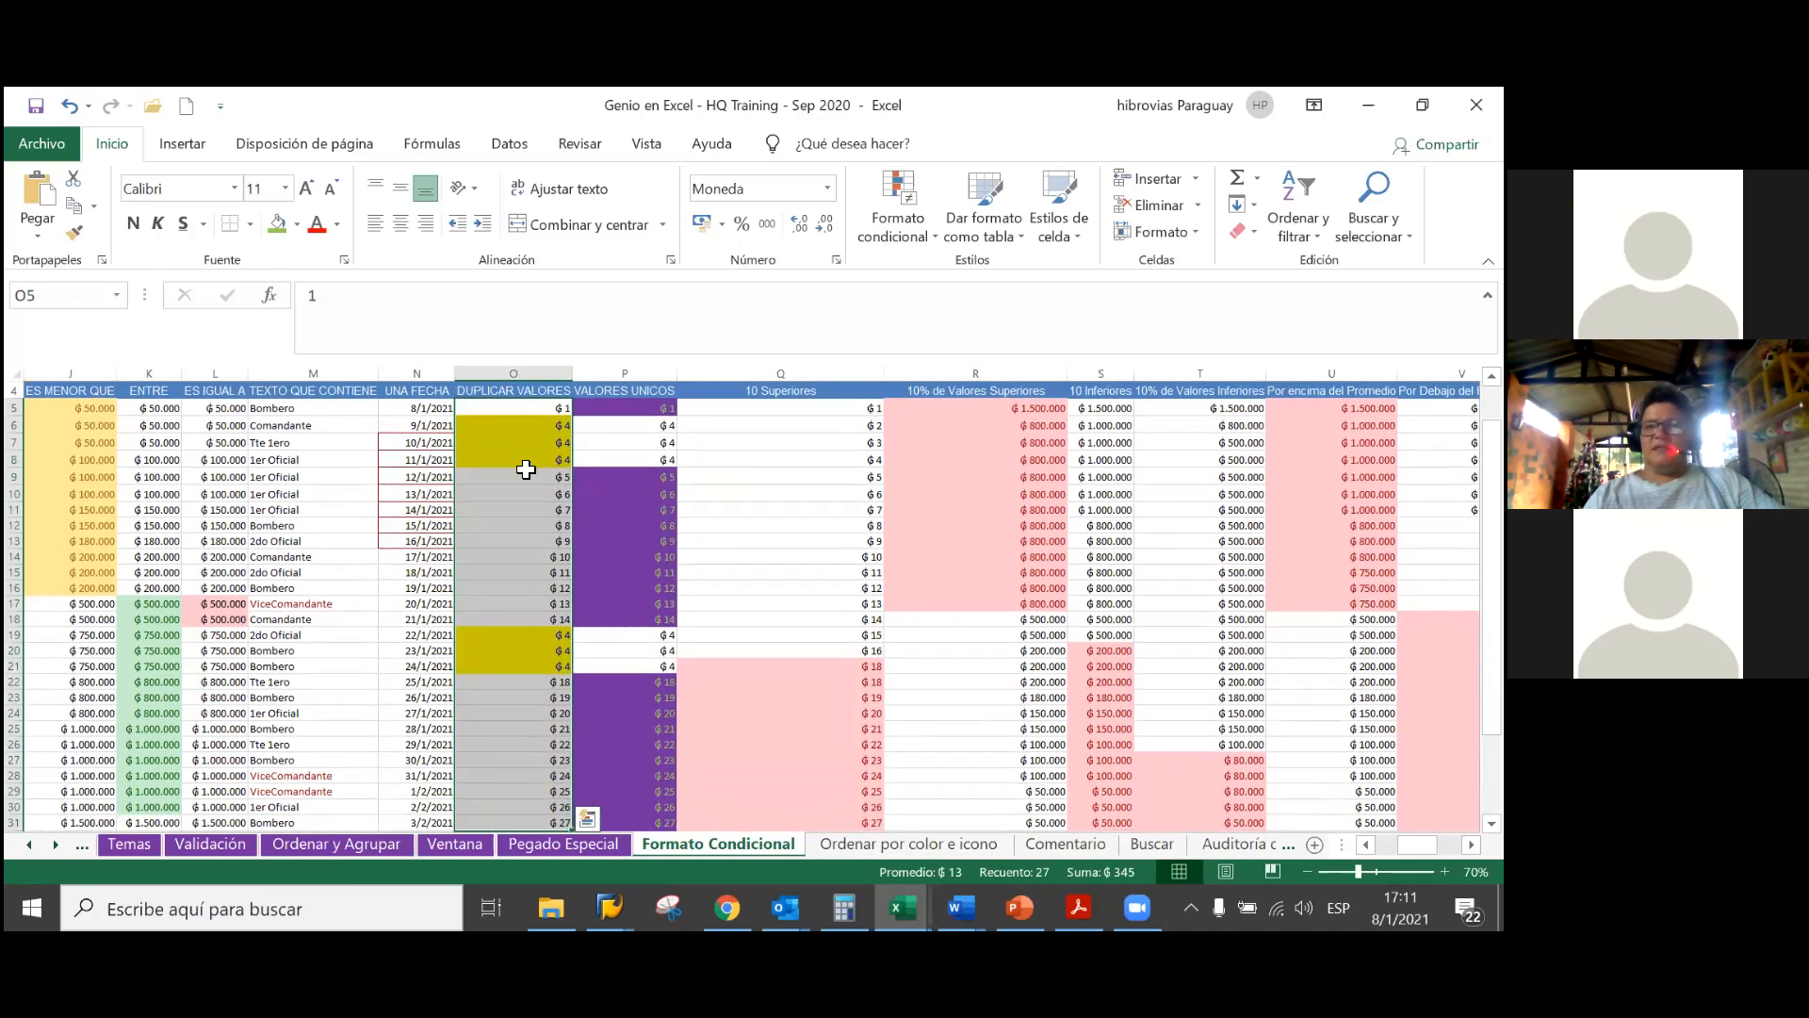
{"action": "key", "text": "ctrl+shift+Right"}
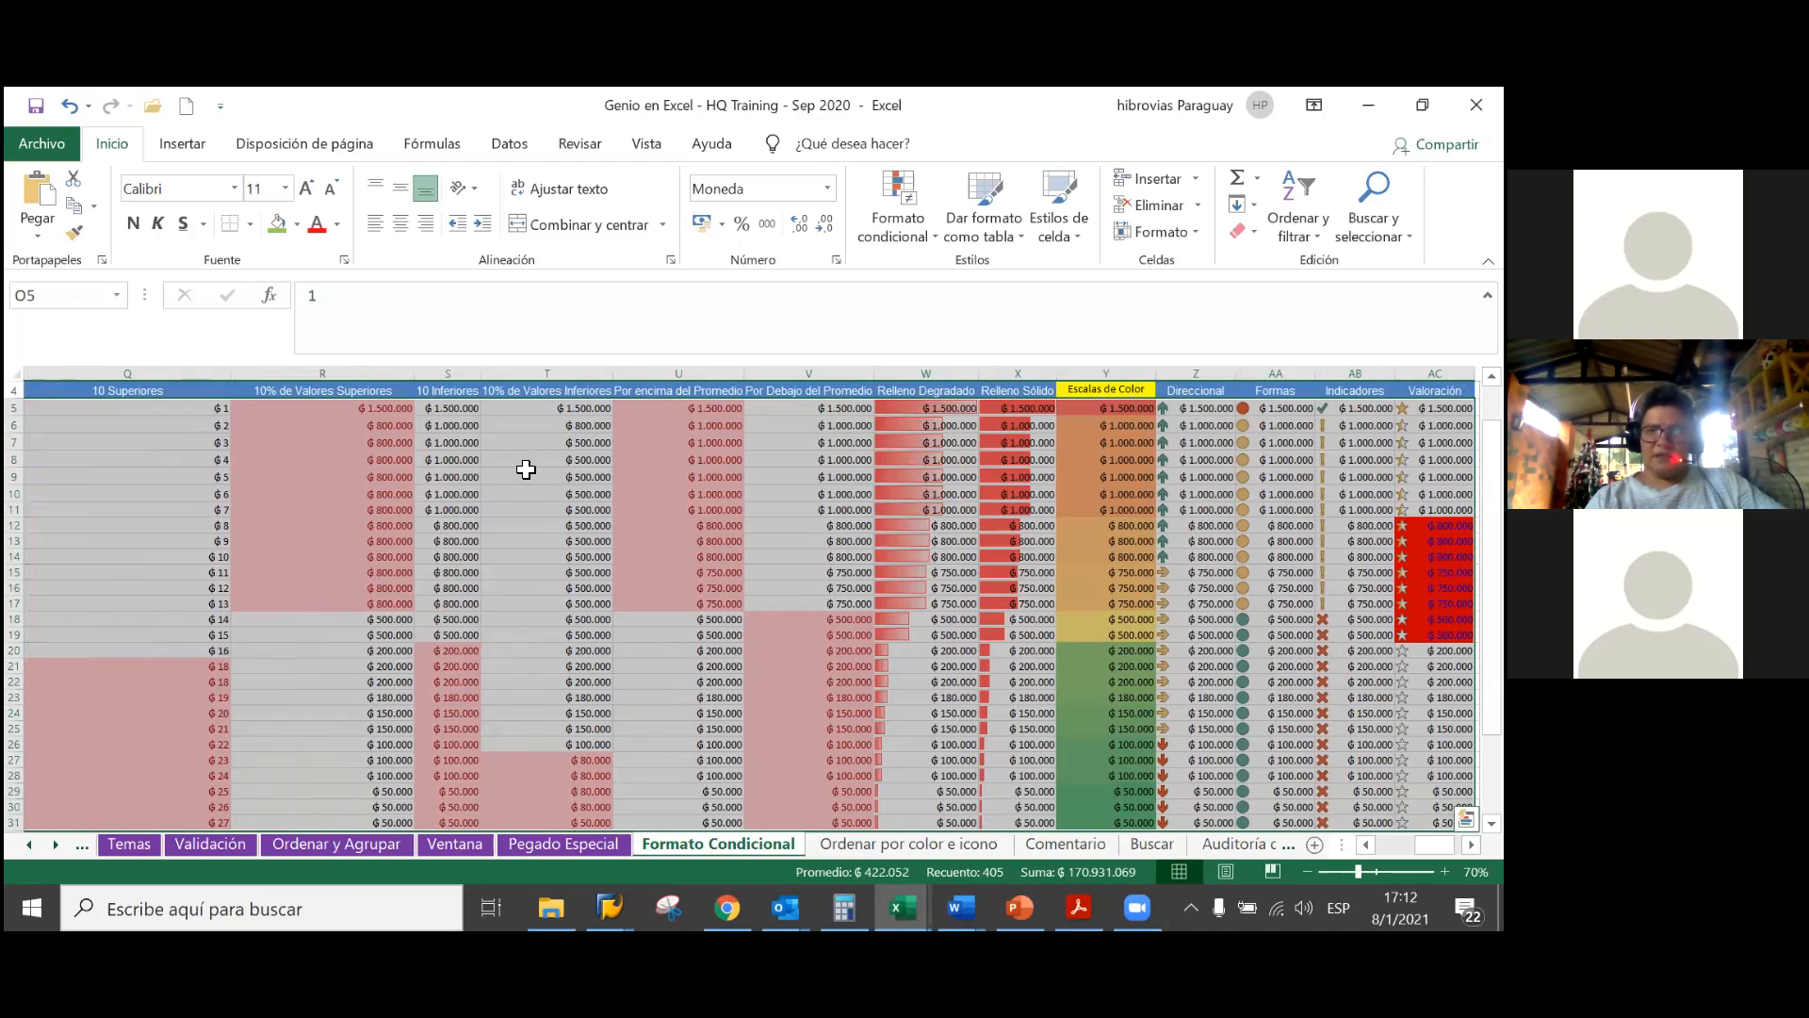
{"action": "left_click", "coordinate": [897, 226]}
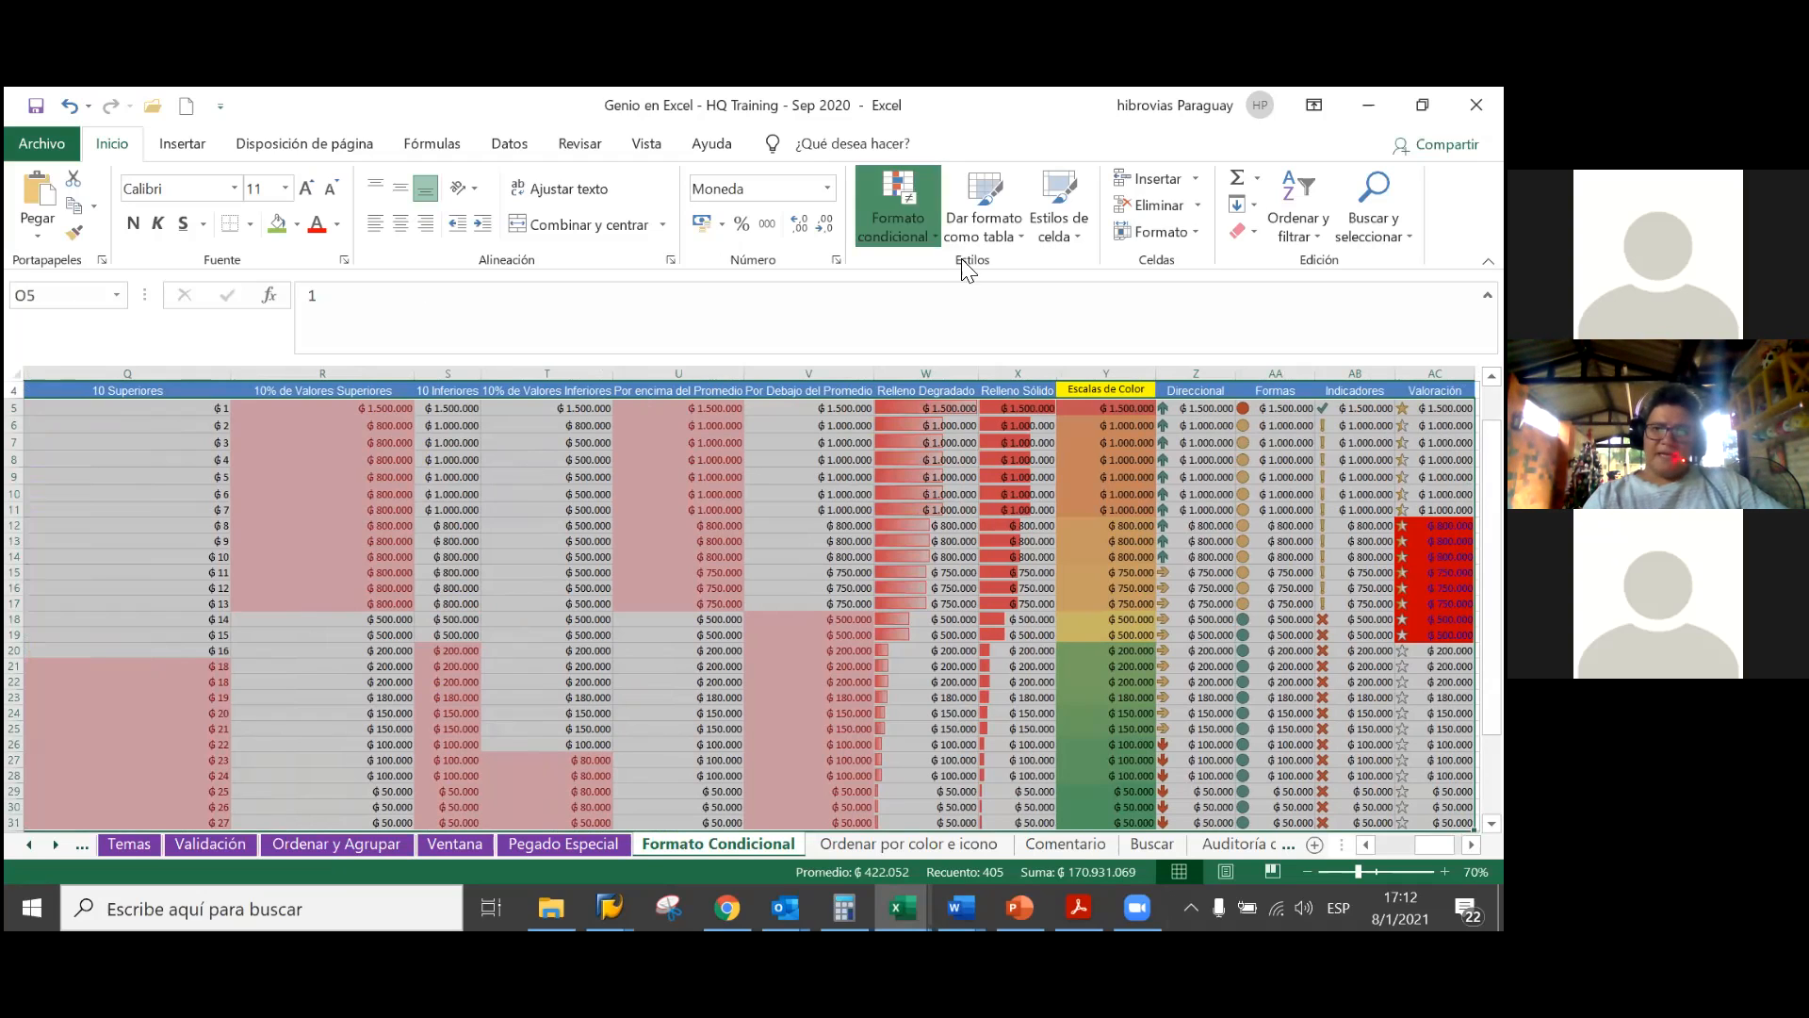
{"action": "mouse_move", "coordinate": [1044, 286]}
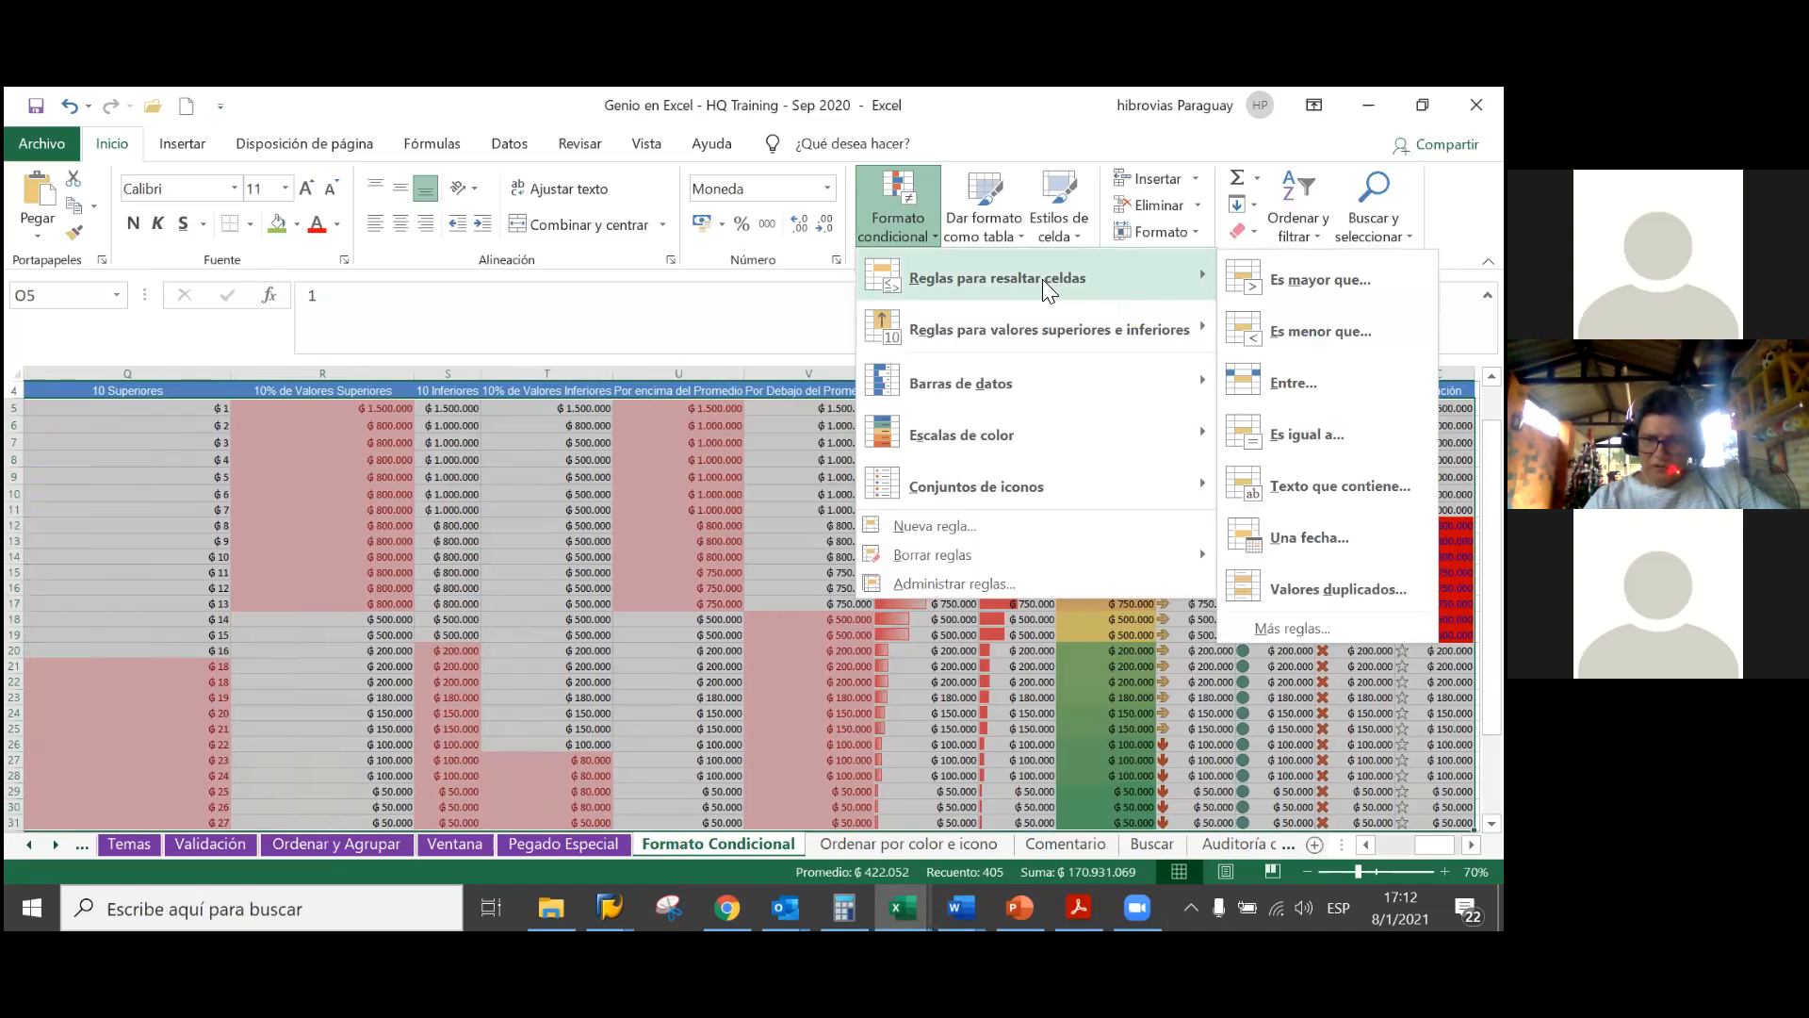
{"action": "mouse_move", "coordinate": [958, 556]}
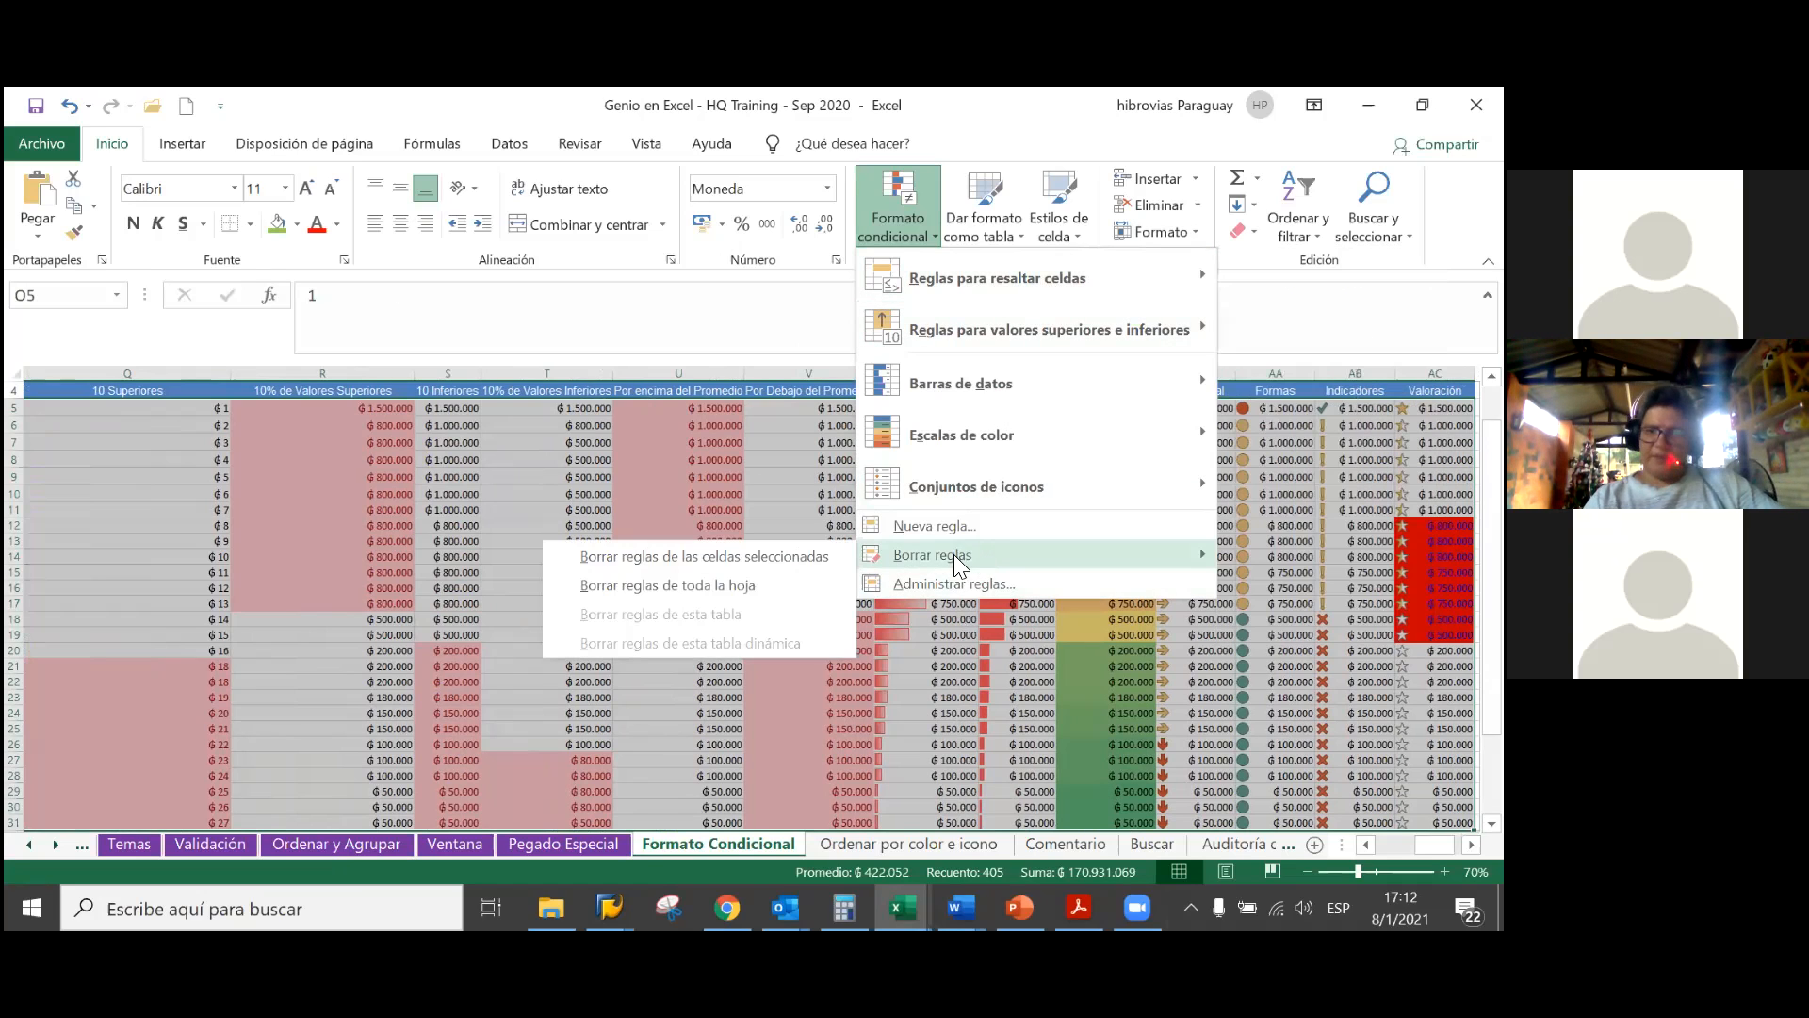
{"action": "left_click", "coordinate": [796, 584]}
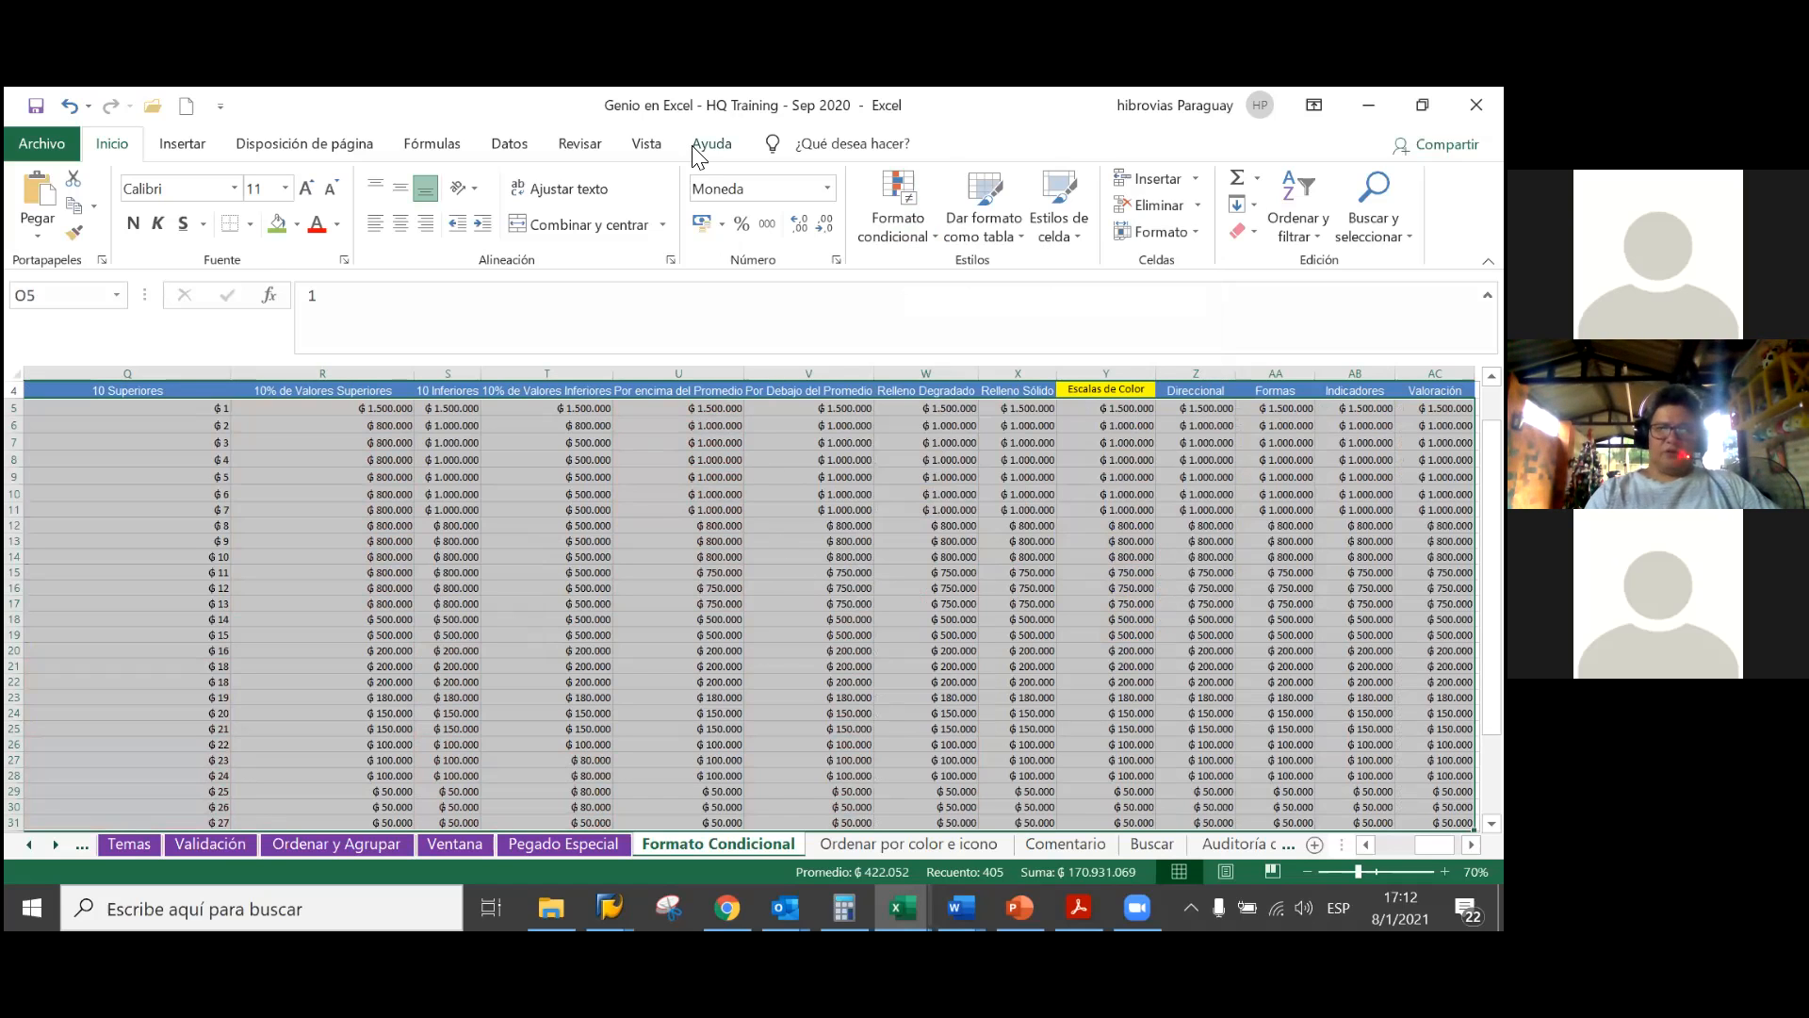
Deselect the range and check the example columns from Valoración back to ES MAYOR QUE for remaining conditional formatting
{"action": "key", "text": "ctrl+u"}
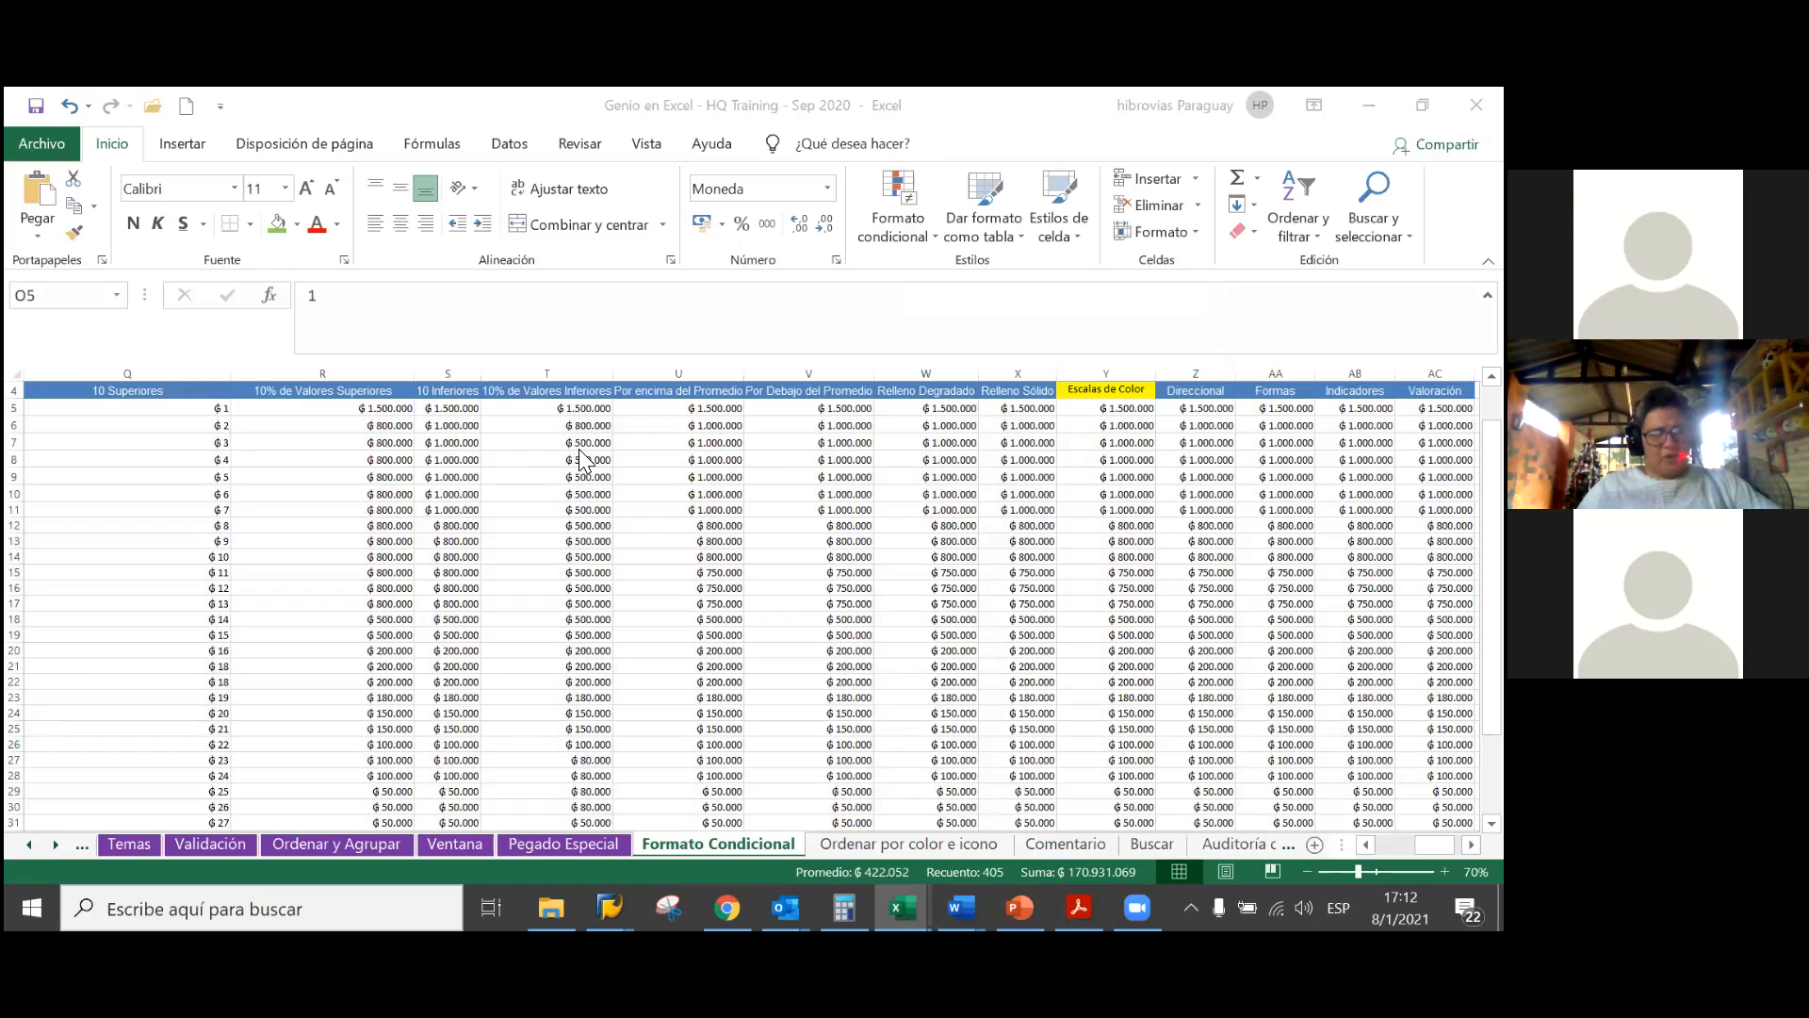
{"action": "left_click", "coordinate": [695, 500]}
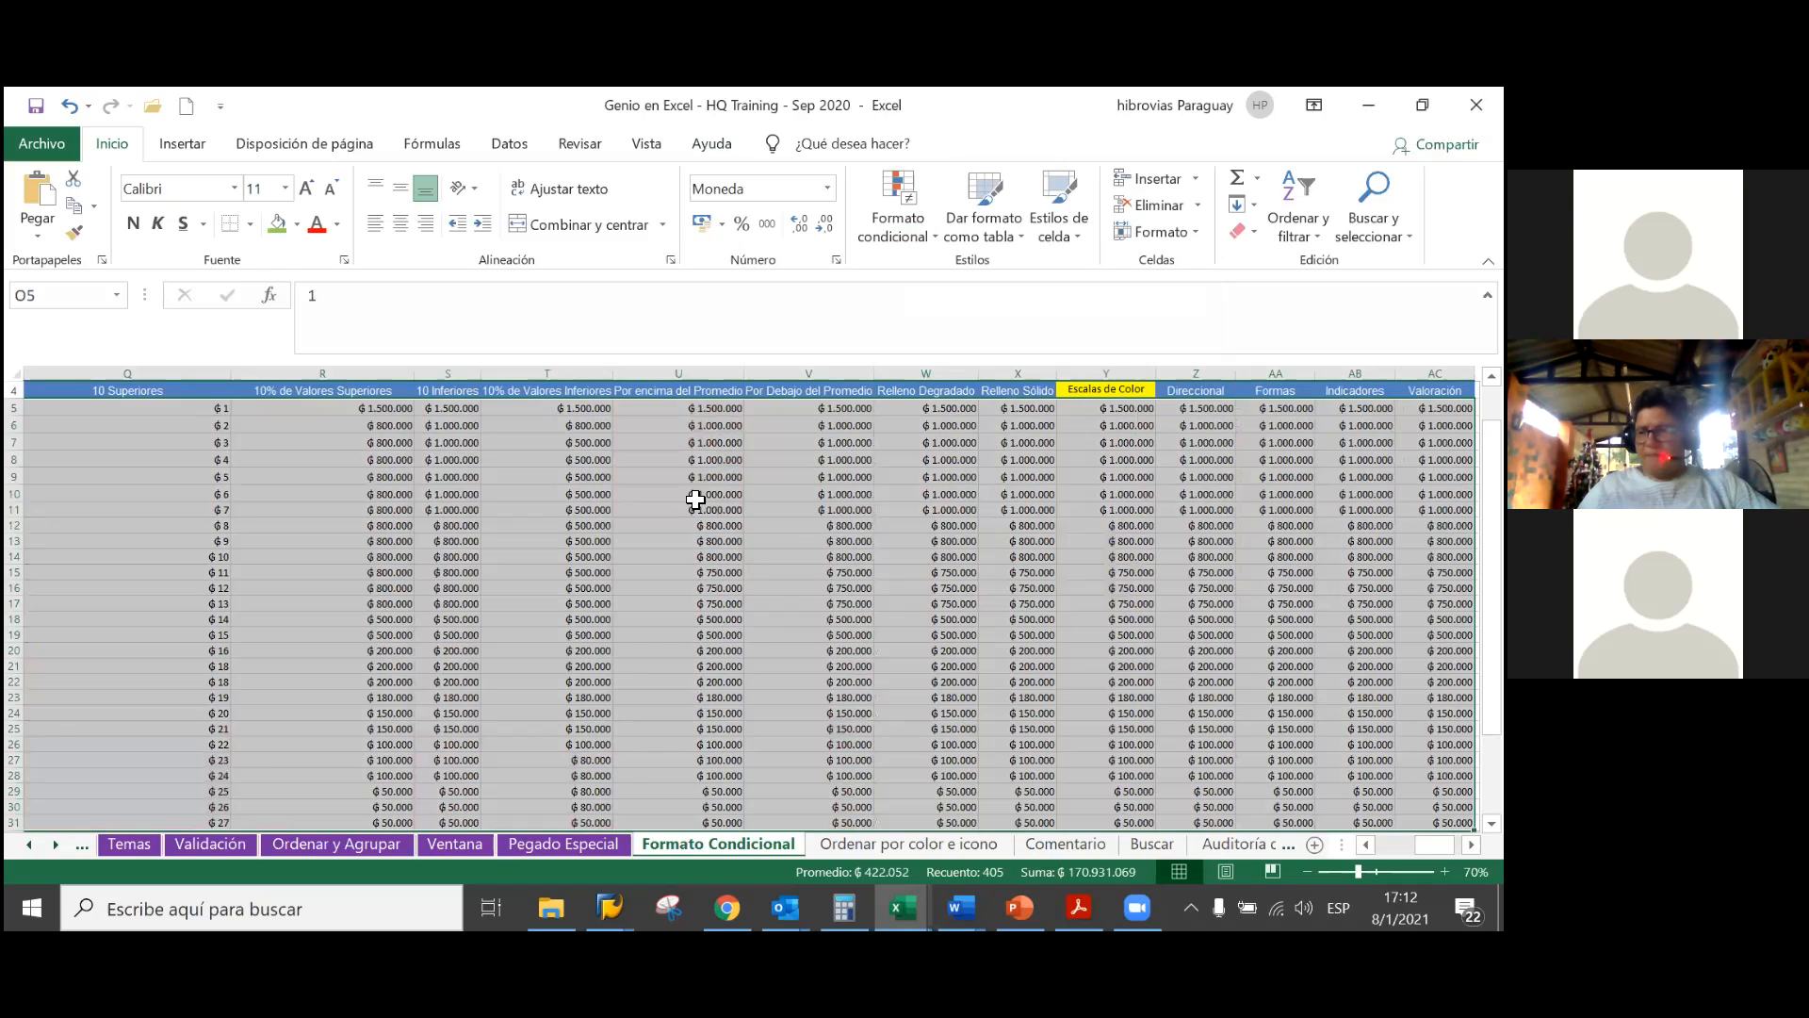
{"action": "left_click", "coordinate": [760, 591]}
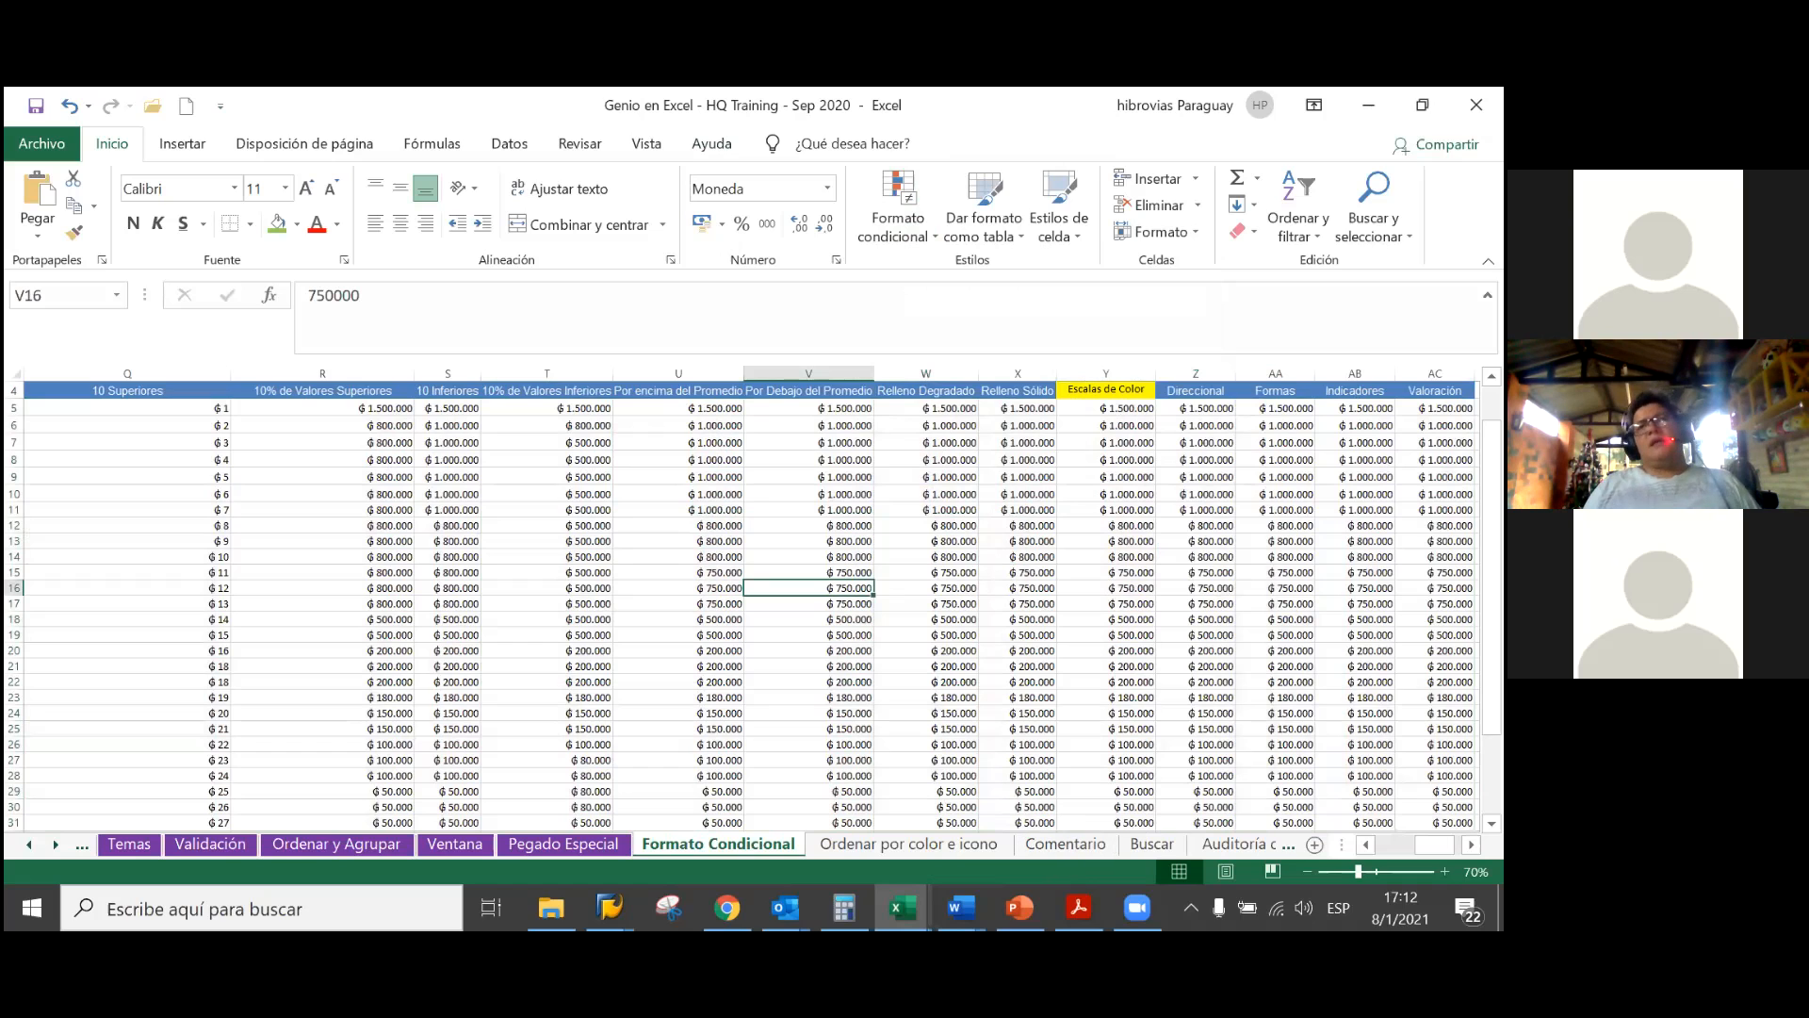
{"action": "scroll", "coordinate": [752, 609], "scroll_direction": "left", "scroll_amount": 1}
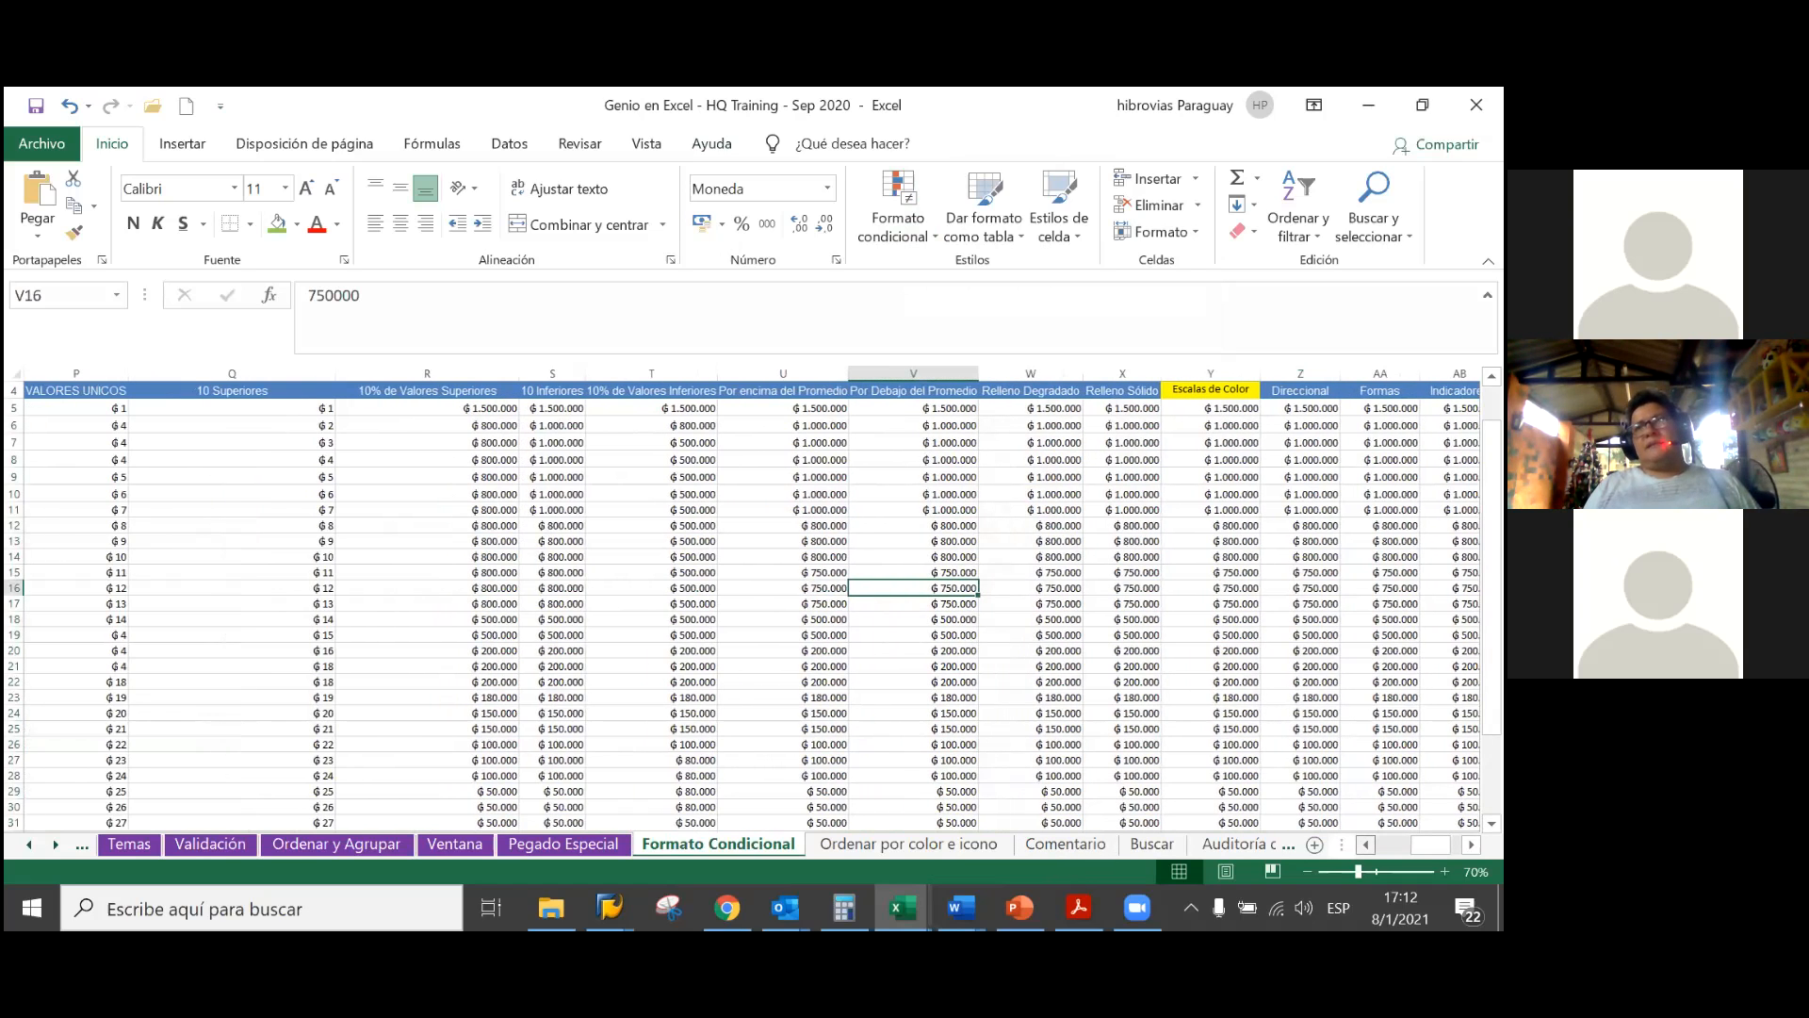
{"action": "scroll", "coordinate": [1077, 652], "scroll_direction": "left", "scroll_amount": 4}
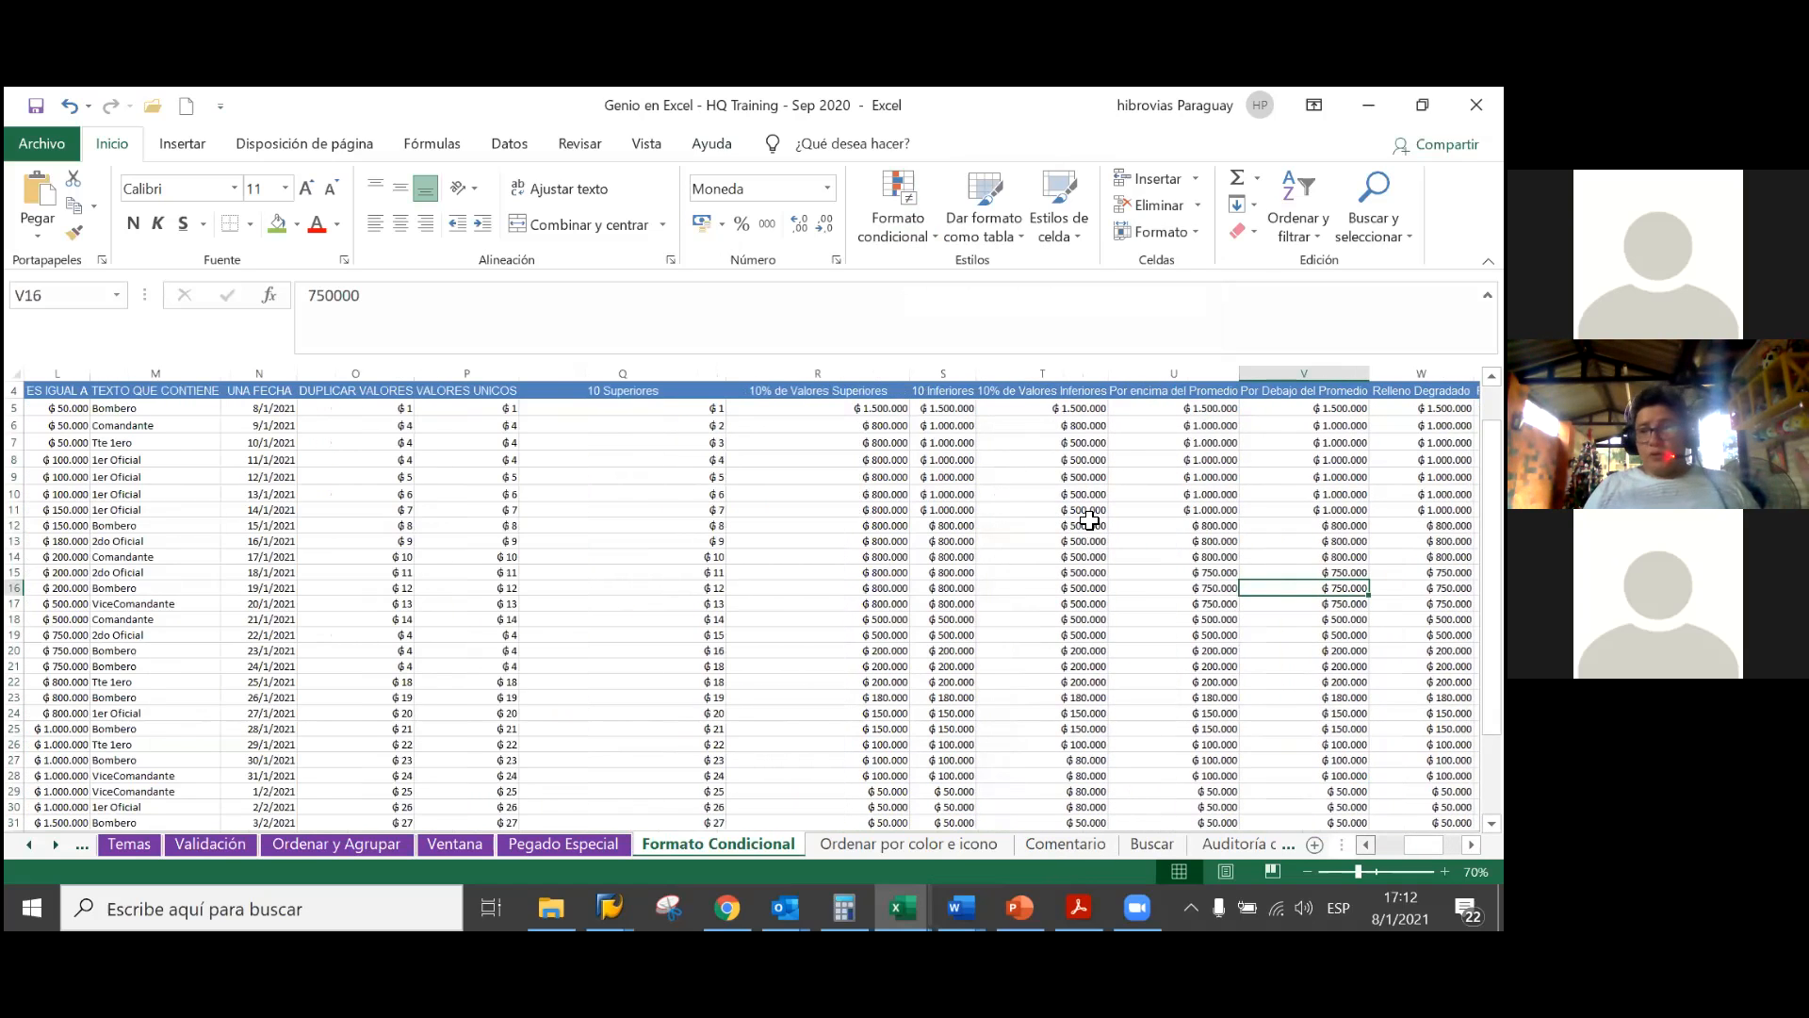
{"action": "scroll", "coordinate": [1090, 521], "scroll_direction": "left", "scroll_amount": 2}
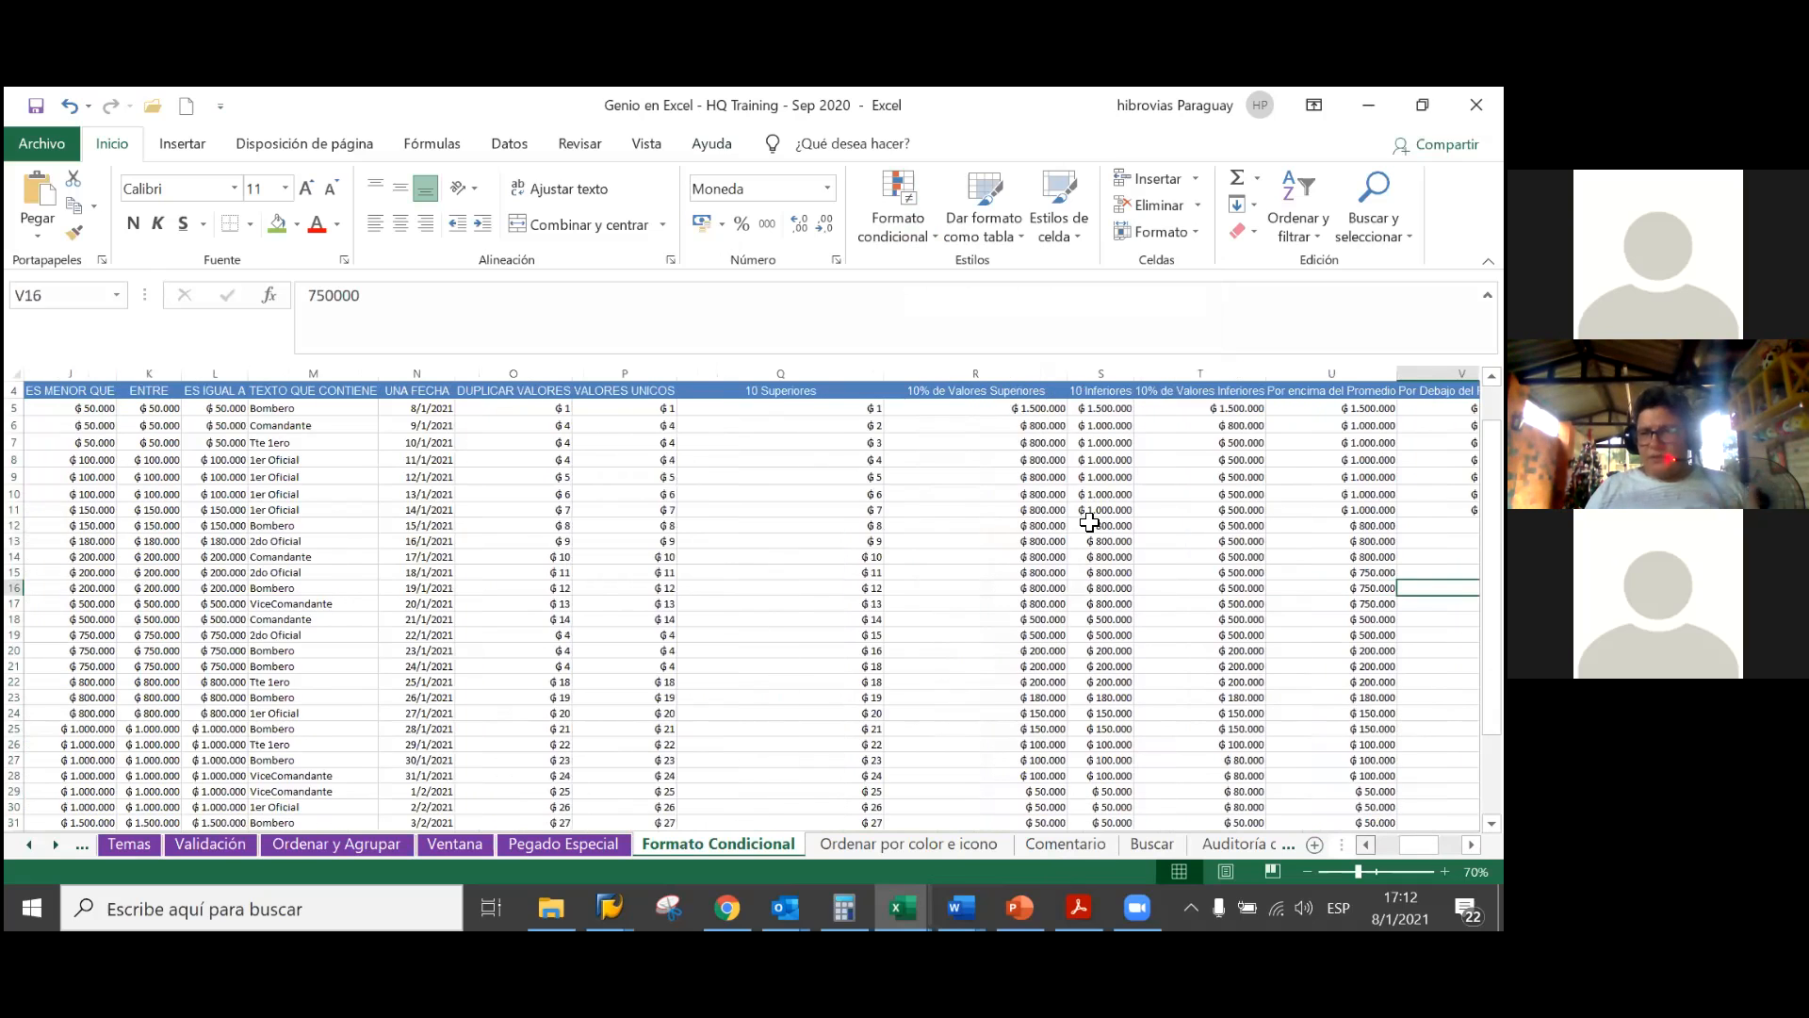
{"action": "scroll", "coordinate": [1090, 522], "scroll_direction": "left", "scroll_amount": 3}
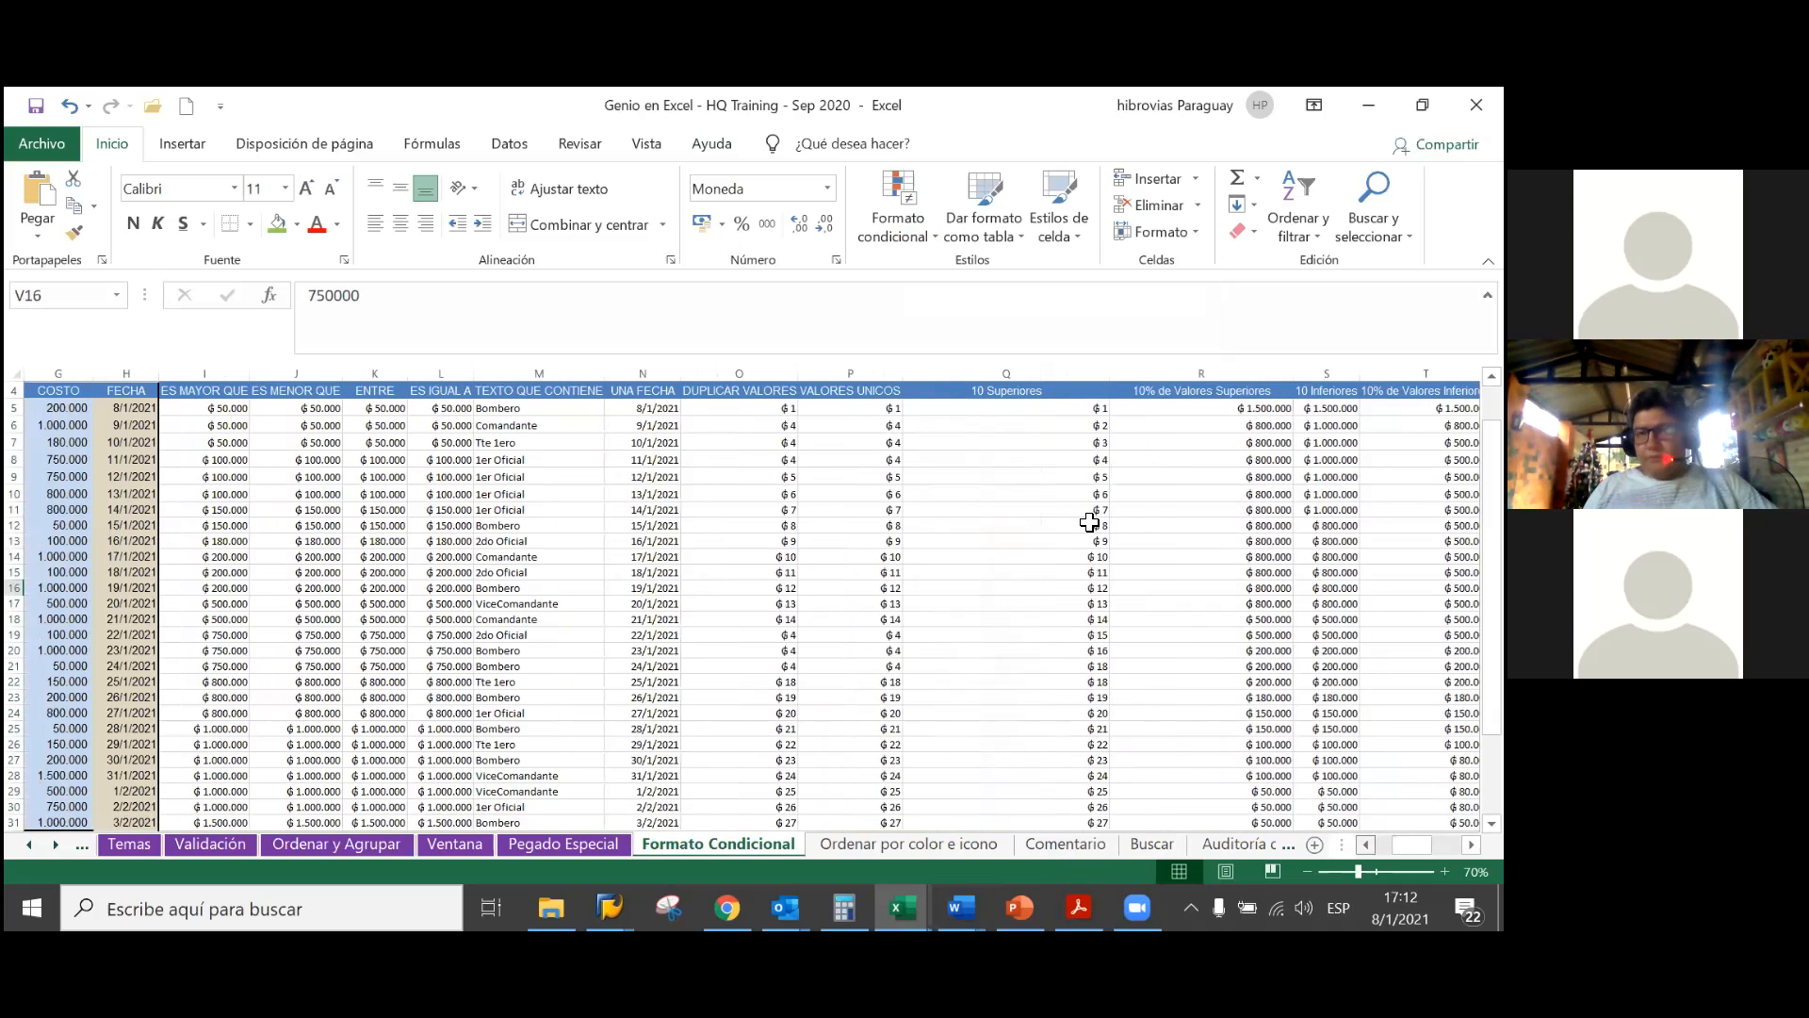
{"action": "scroll", "coordinate": [1090, 522], "scroll_direction": "left", "scroll_amount": 4}
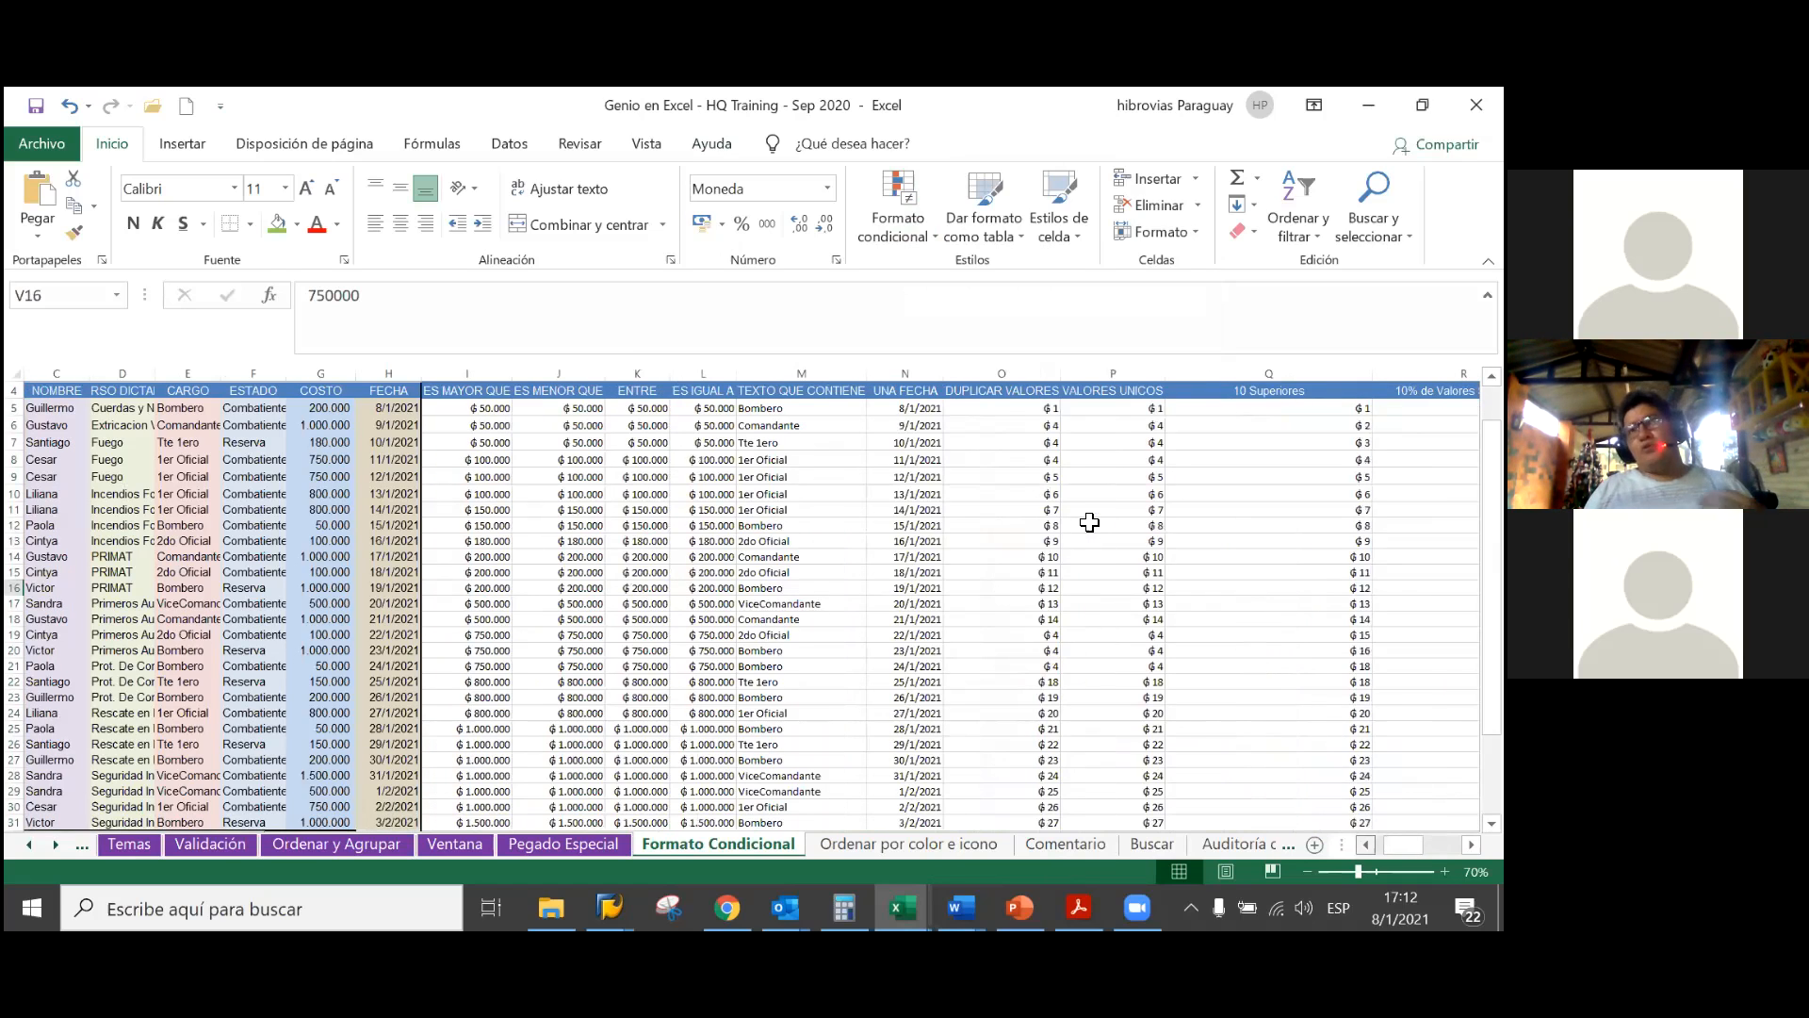
Select the data cells of the DUPLICAR VALORES column from O5 down to its last value
{"action": "scroll", "coordinate": [1089, 522], "scroll_direction": "up", "scroll_amount": 1}
{"action": "key", "text": "Right"}
{"action": "key", "text": "Right"}
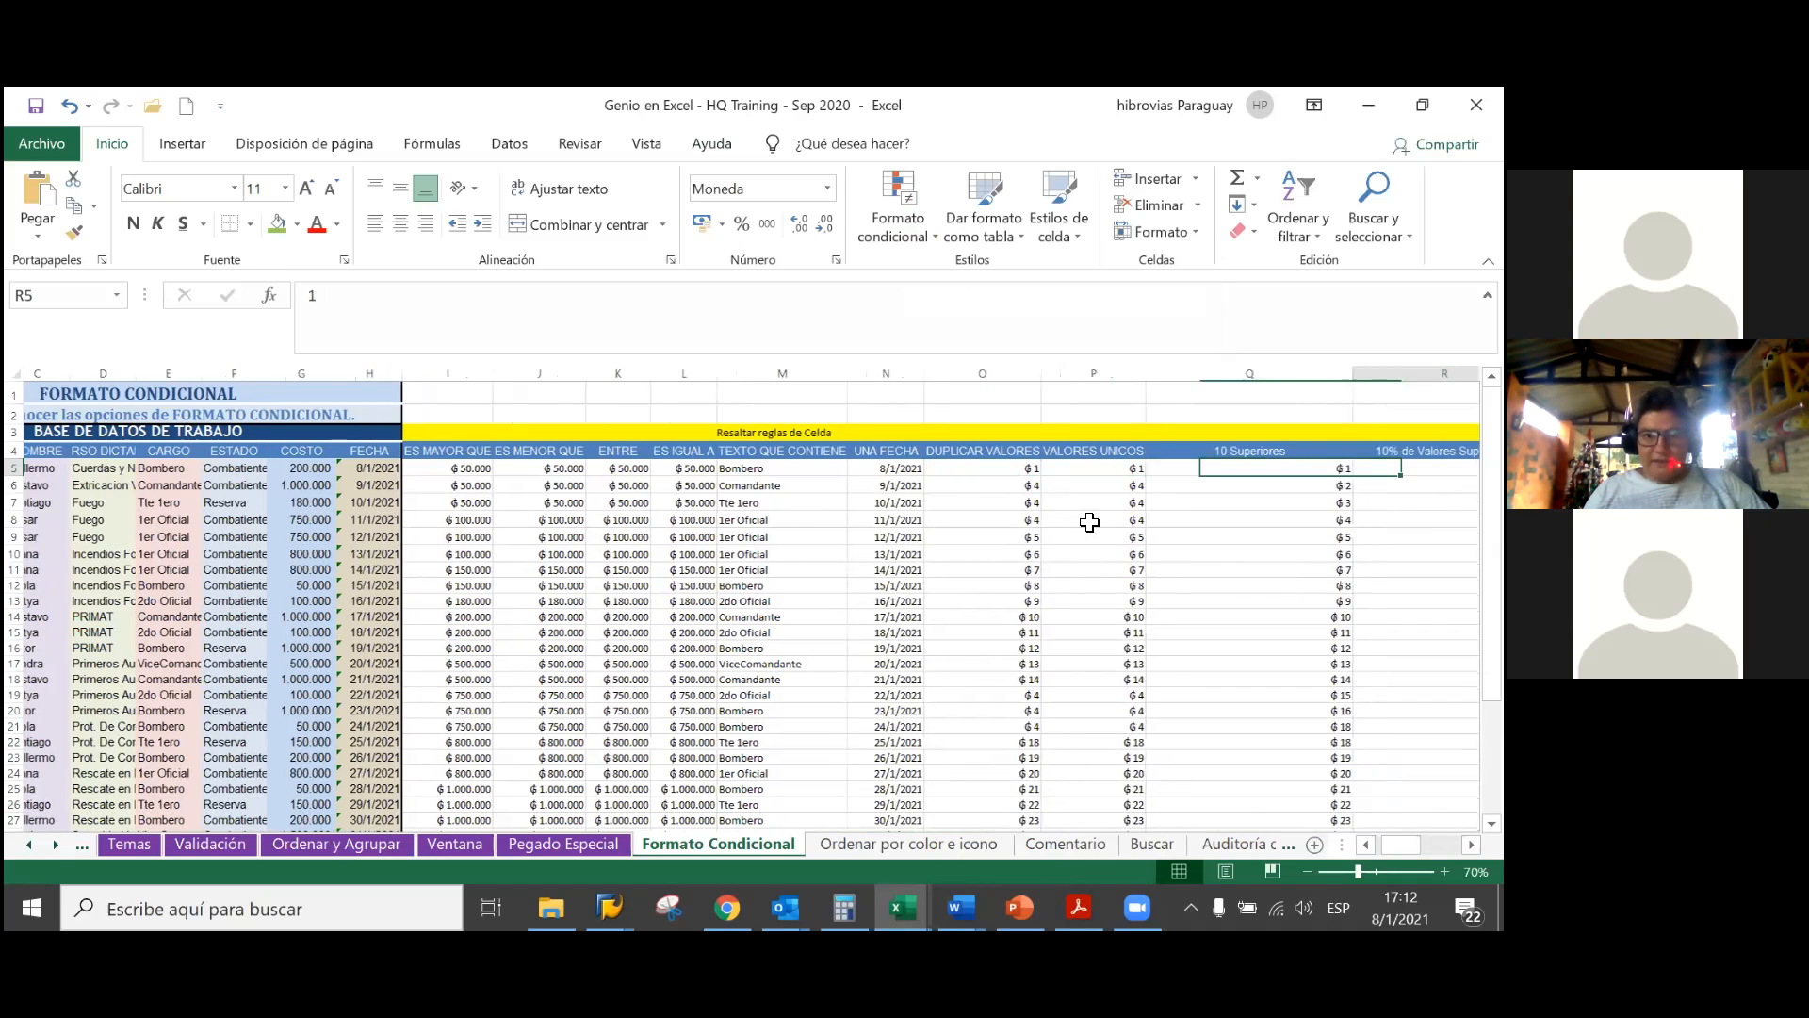
{"action": "key", "text": "Right"}
{"action": "key", "text": "Left"}
{"action": "key", "text": "Left"}
{"action": "key", "text": "Left"}
{"action": "key", "text": "Left"}
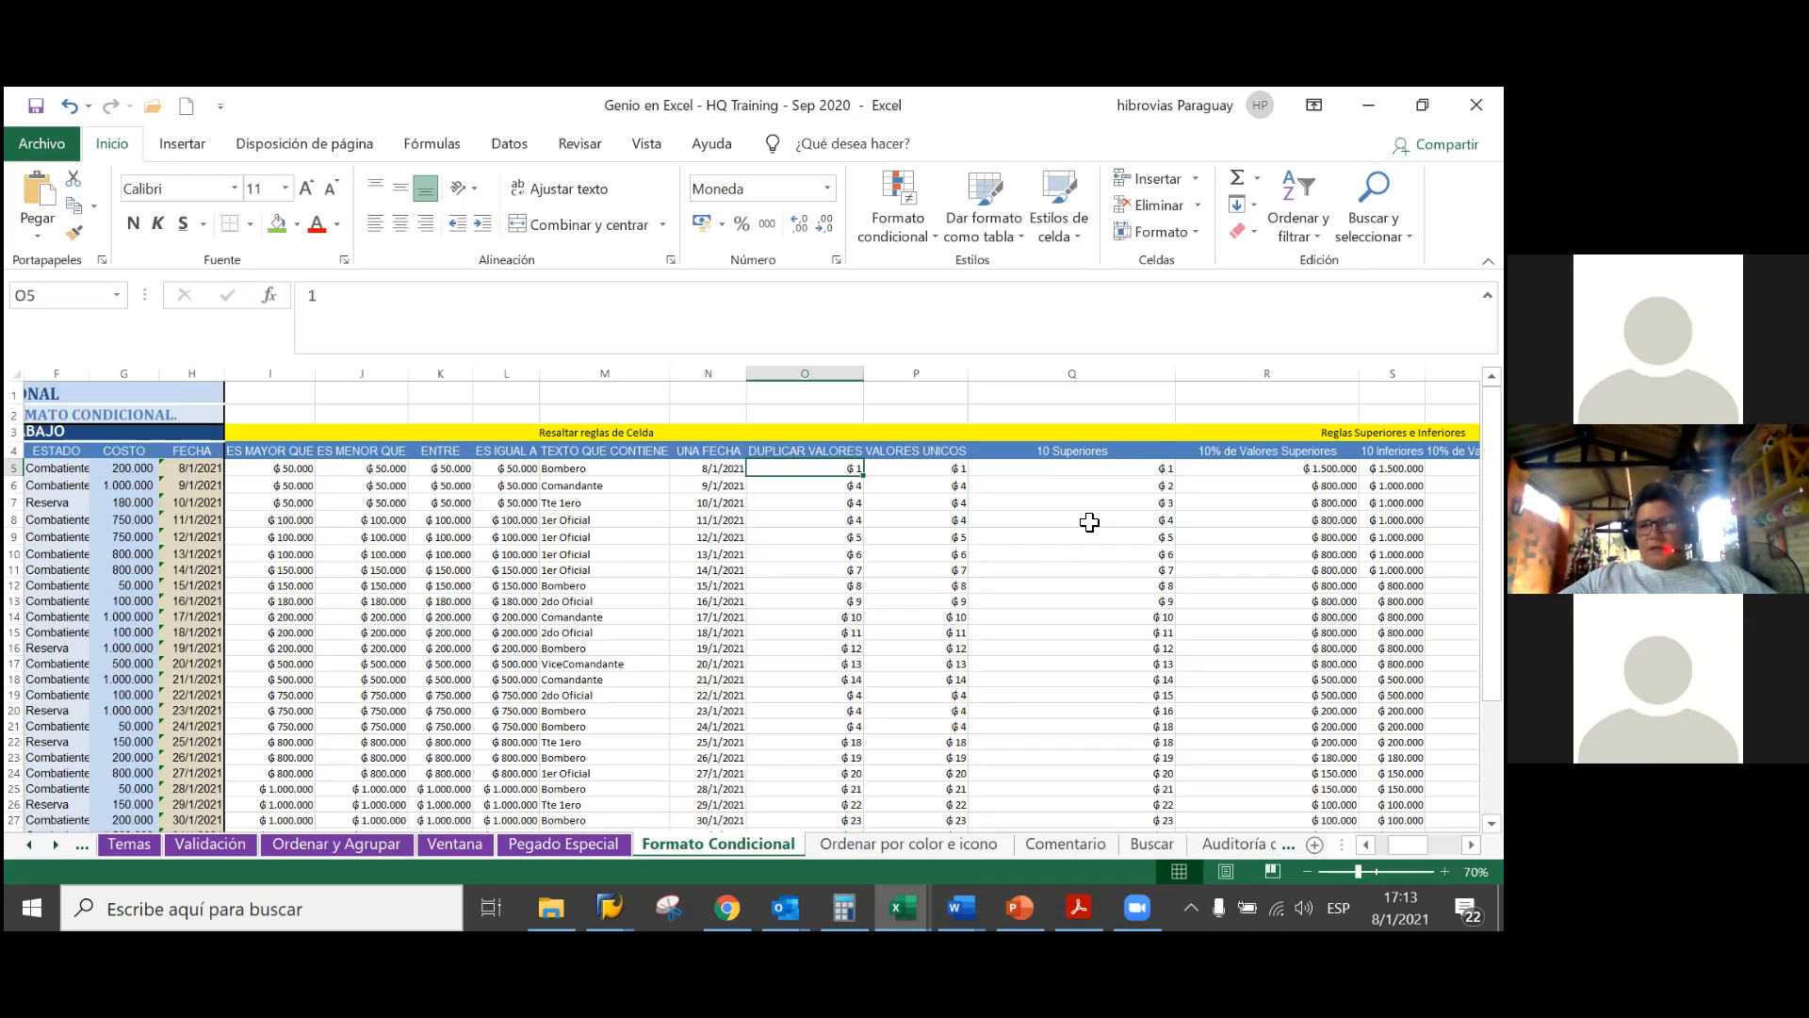
{"action": "key", "text": "Up"}
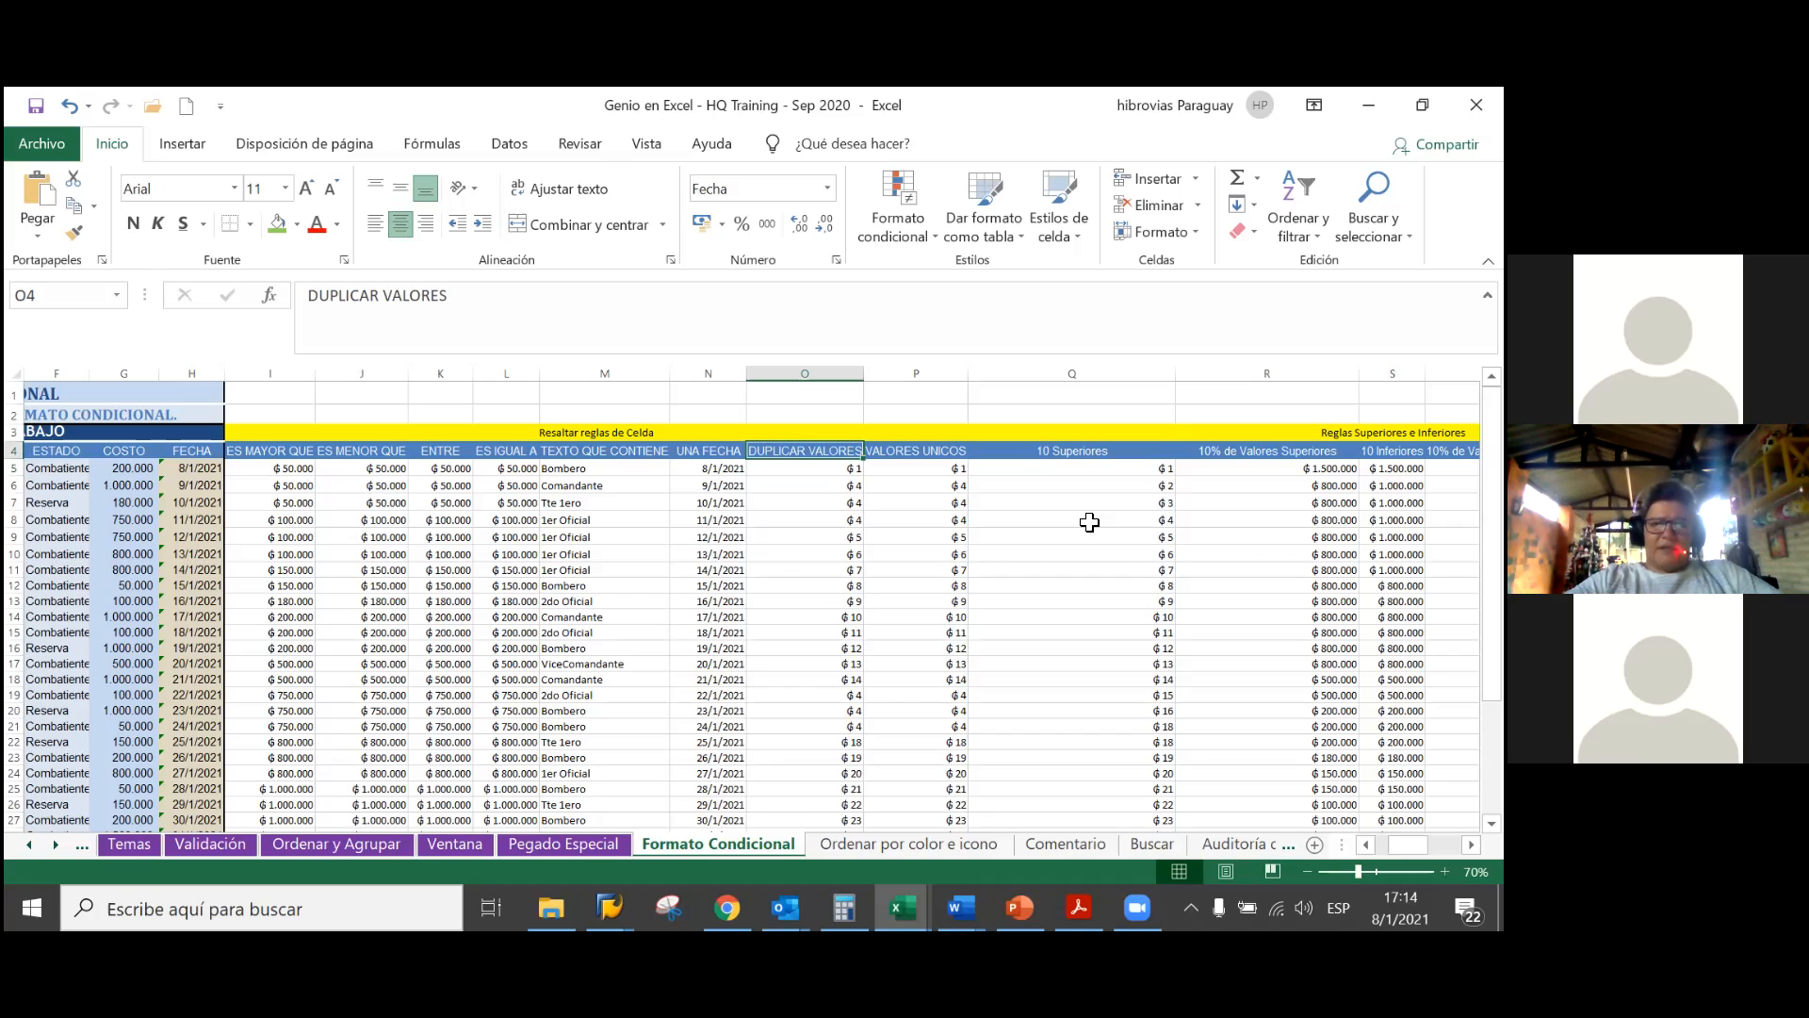
{"action": "key", "text": "Down"}
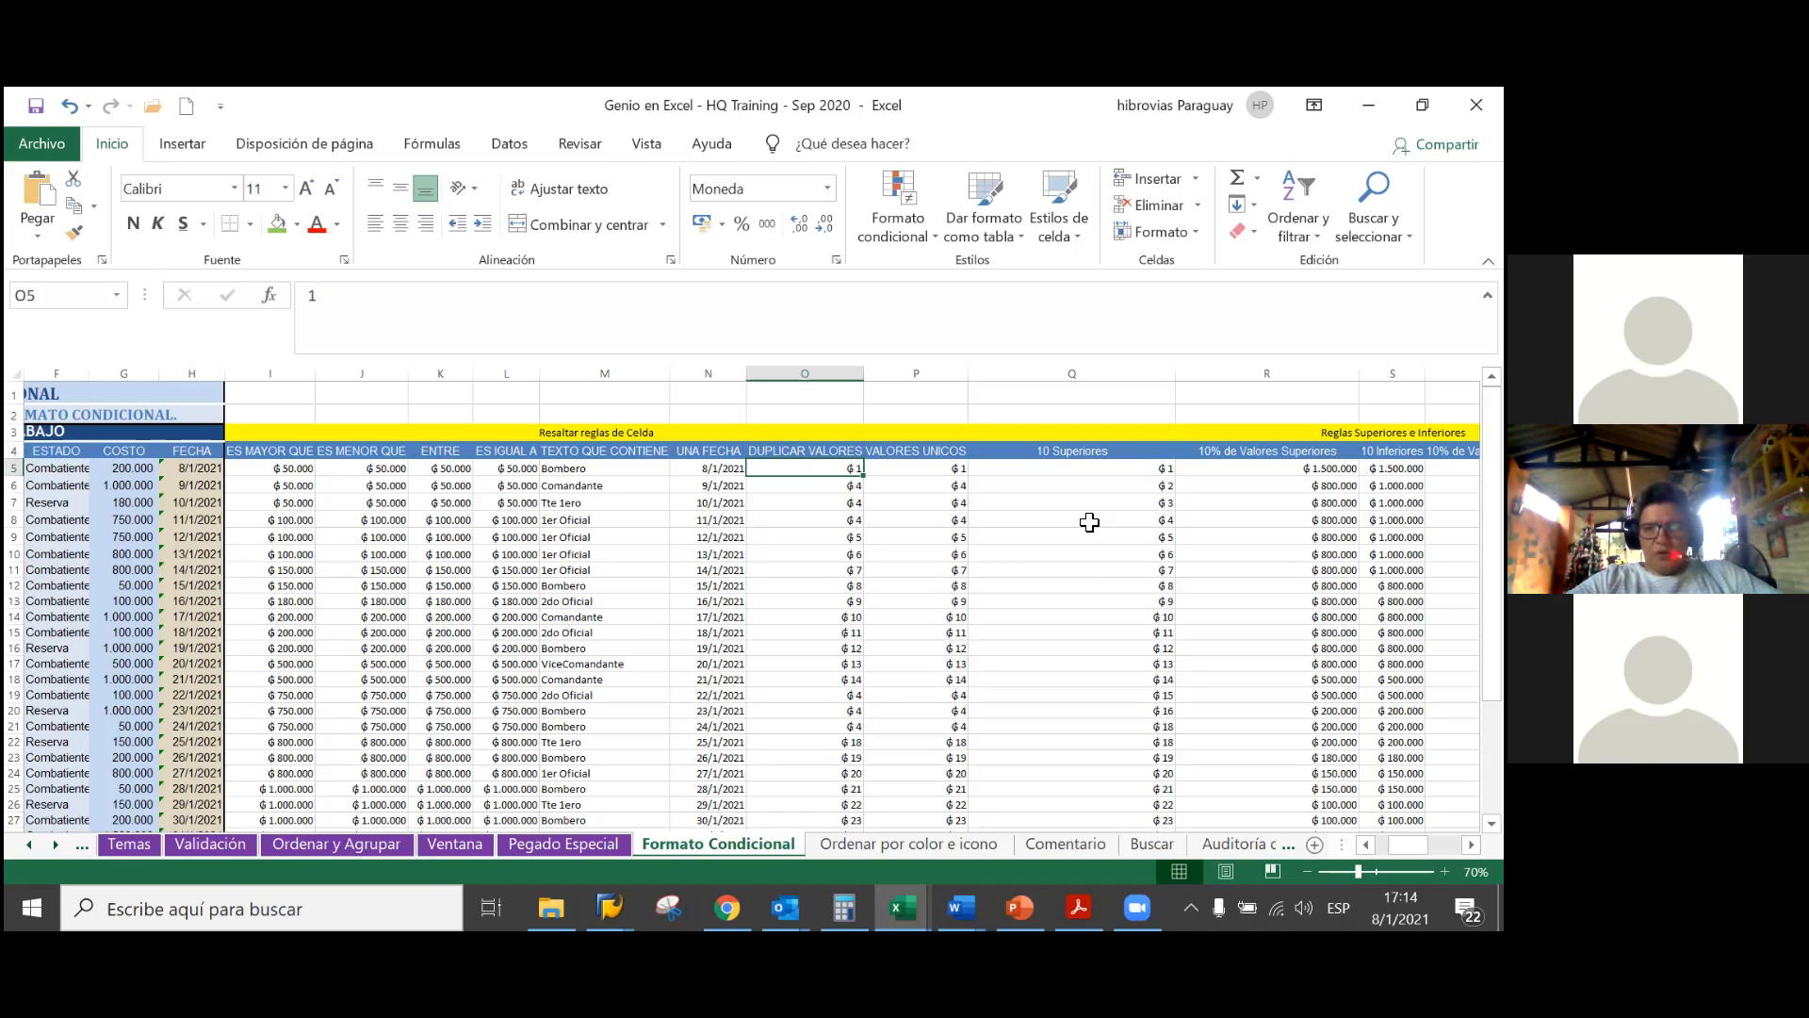
{"action": "key", "text": "ctrl+shift+Down"}
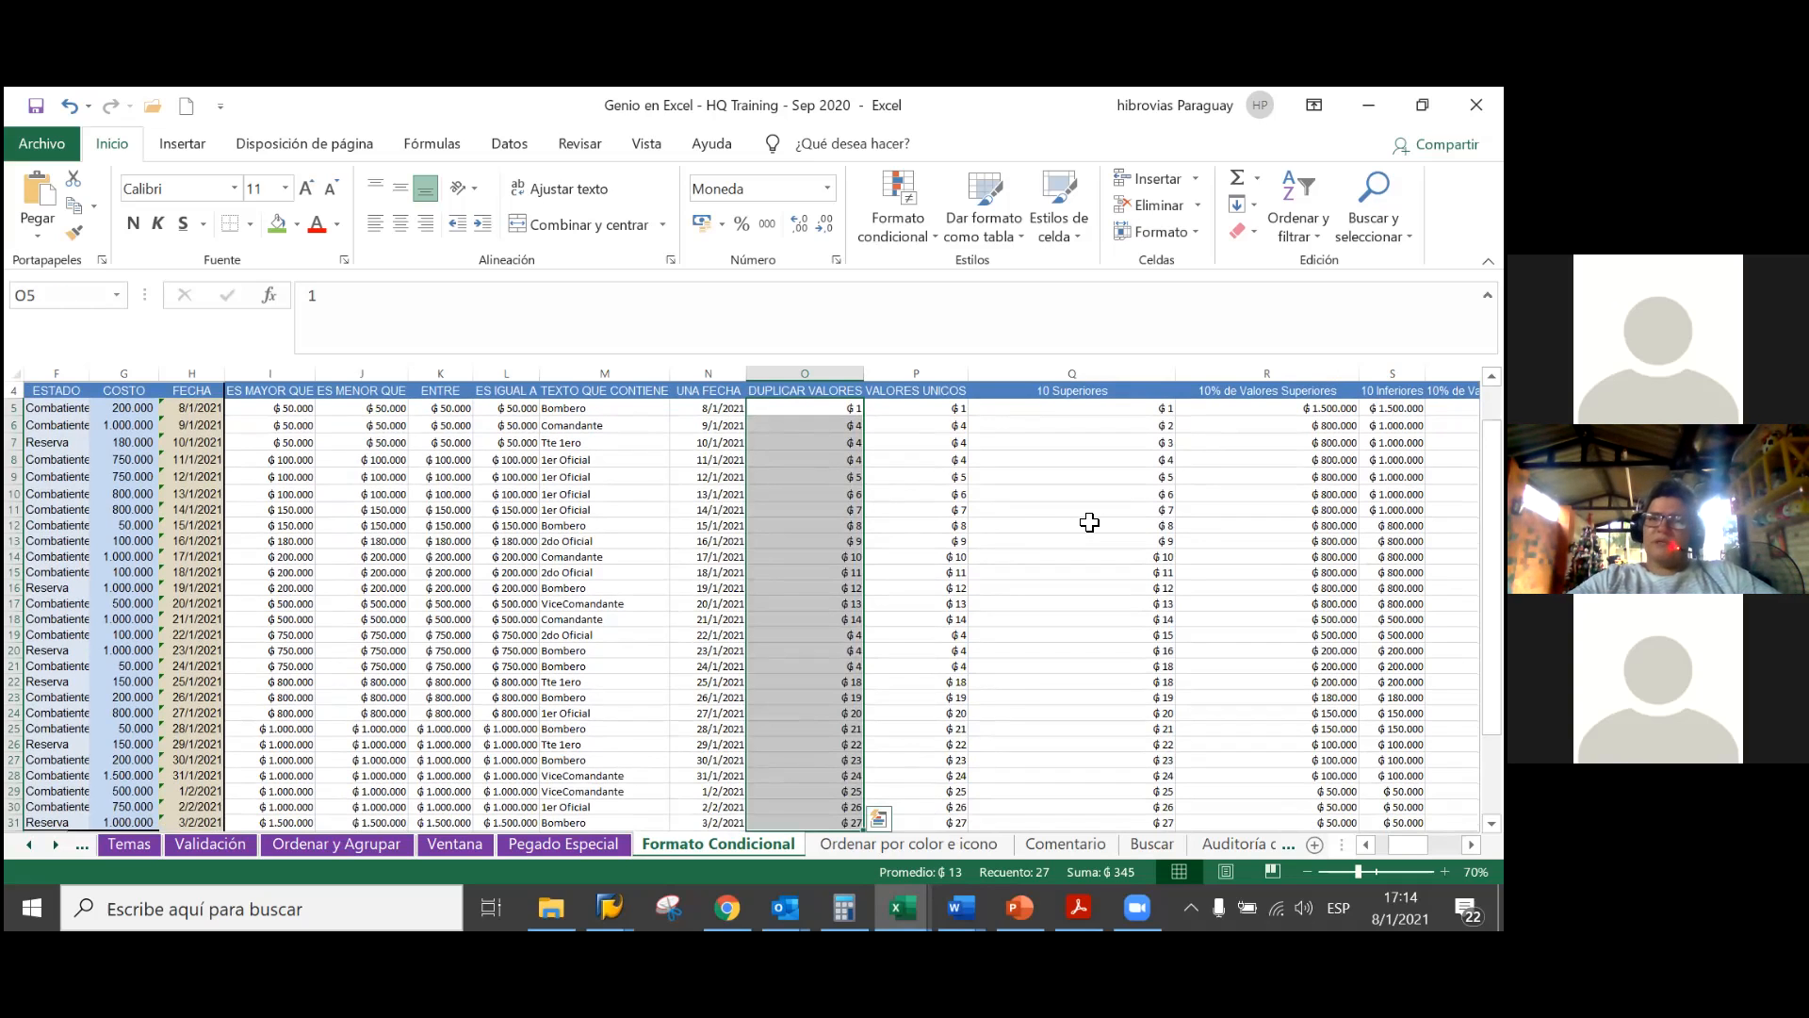
{"action": "scroll", "coordinate": [872, 513], "scroll_direction": "up", "scroll_amount": 1}
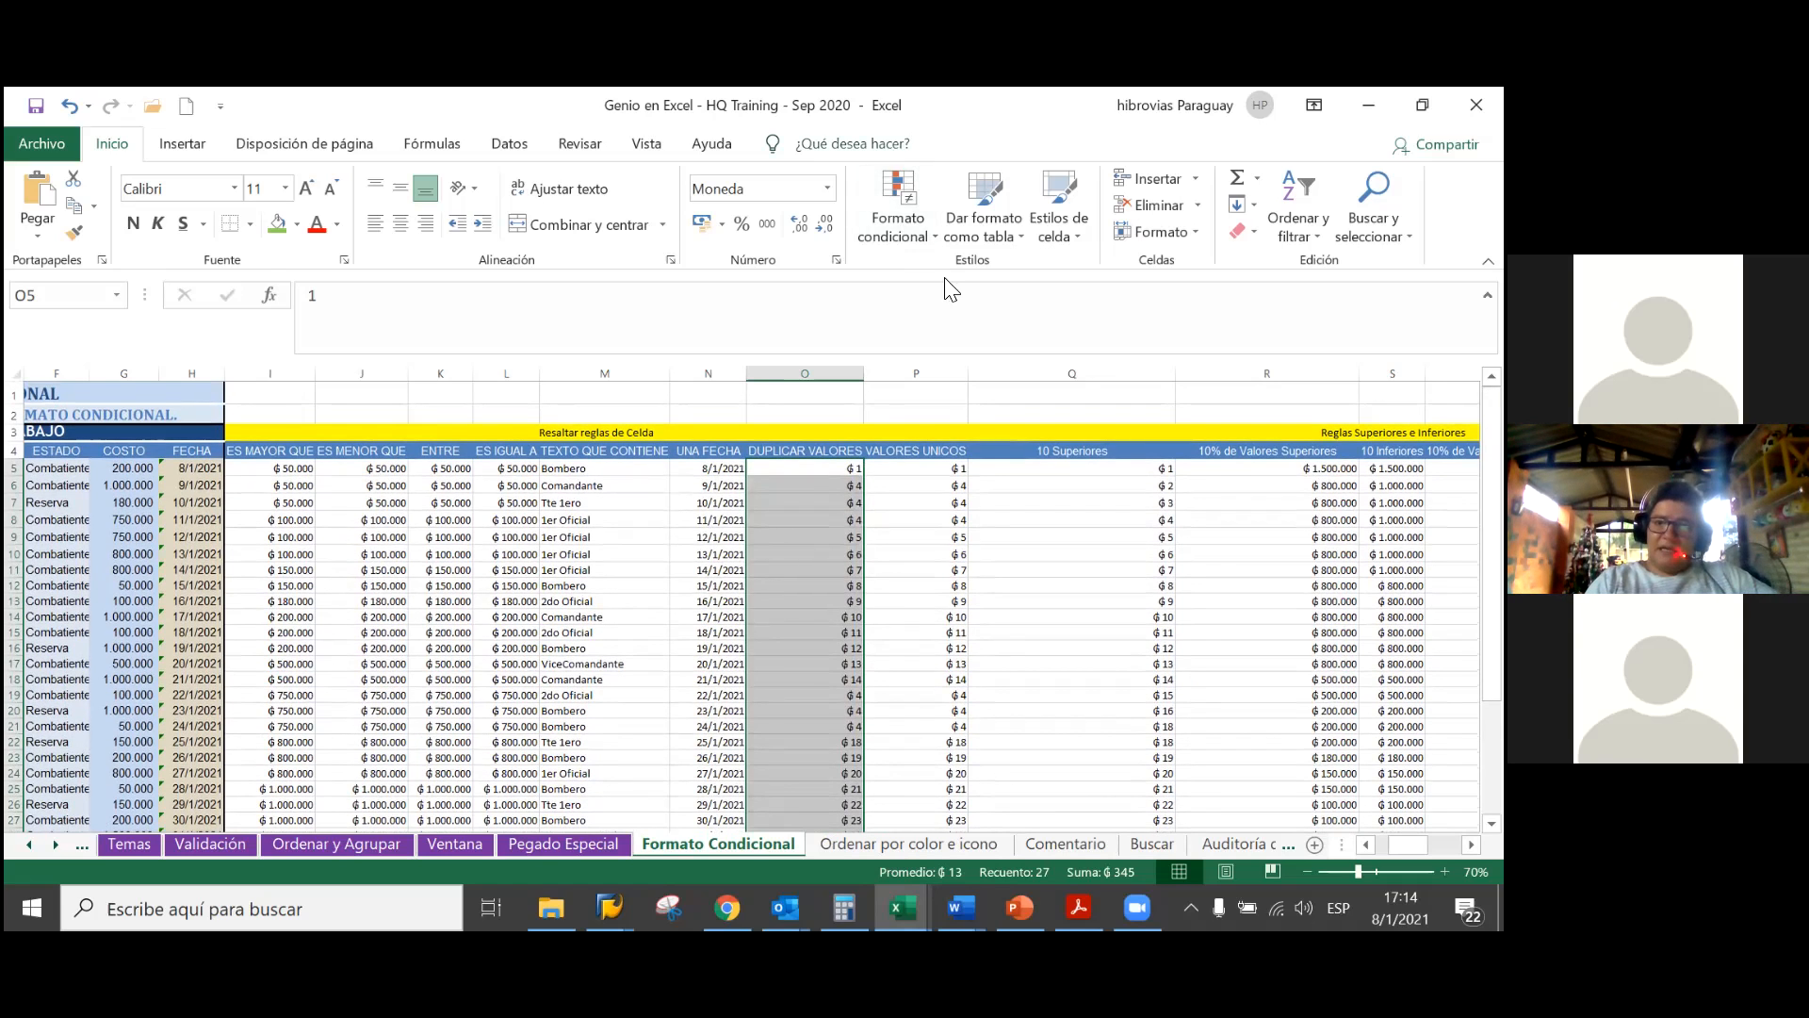
Start a Valores duplicados highlighting rule for duplicates in the selected cells, using a custom format
{"action": "left_click", "coordinate": [902, 231]}
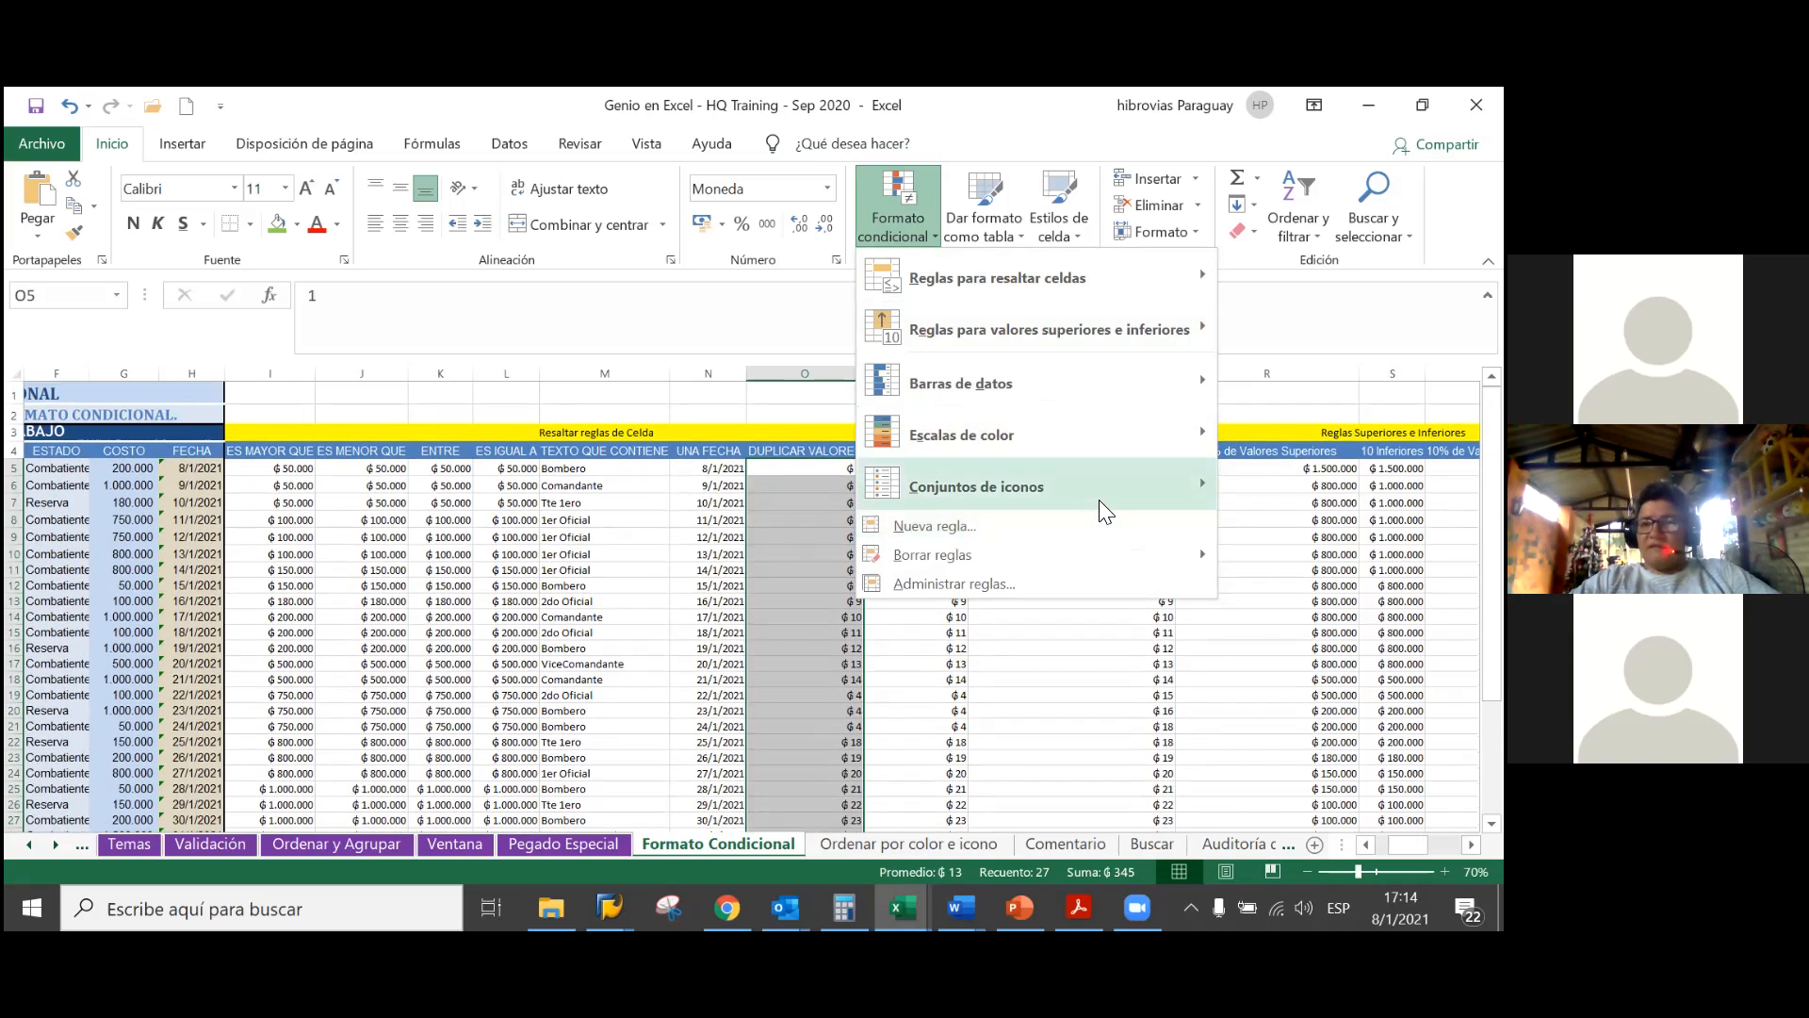
{"action": "mouse_move", "coordinate": [1105, 296]}
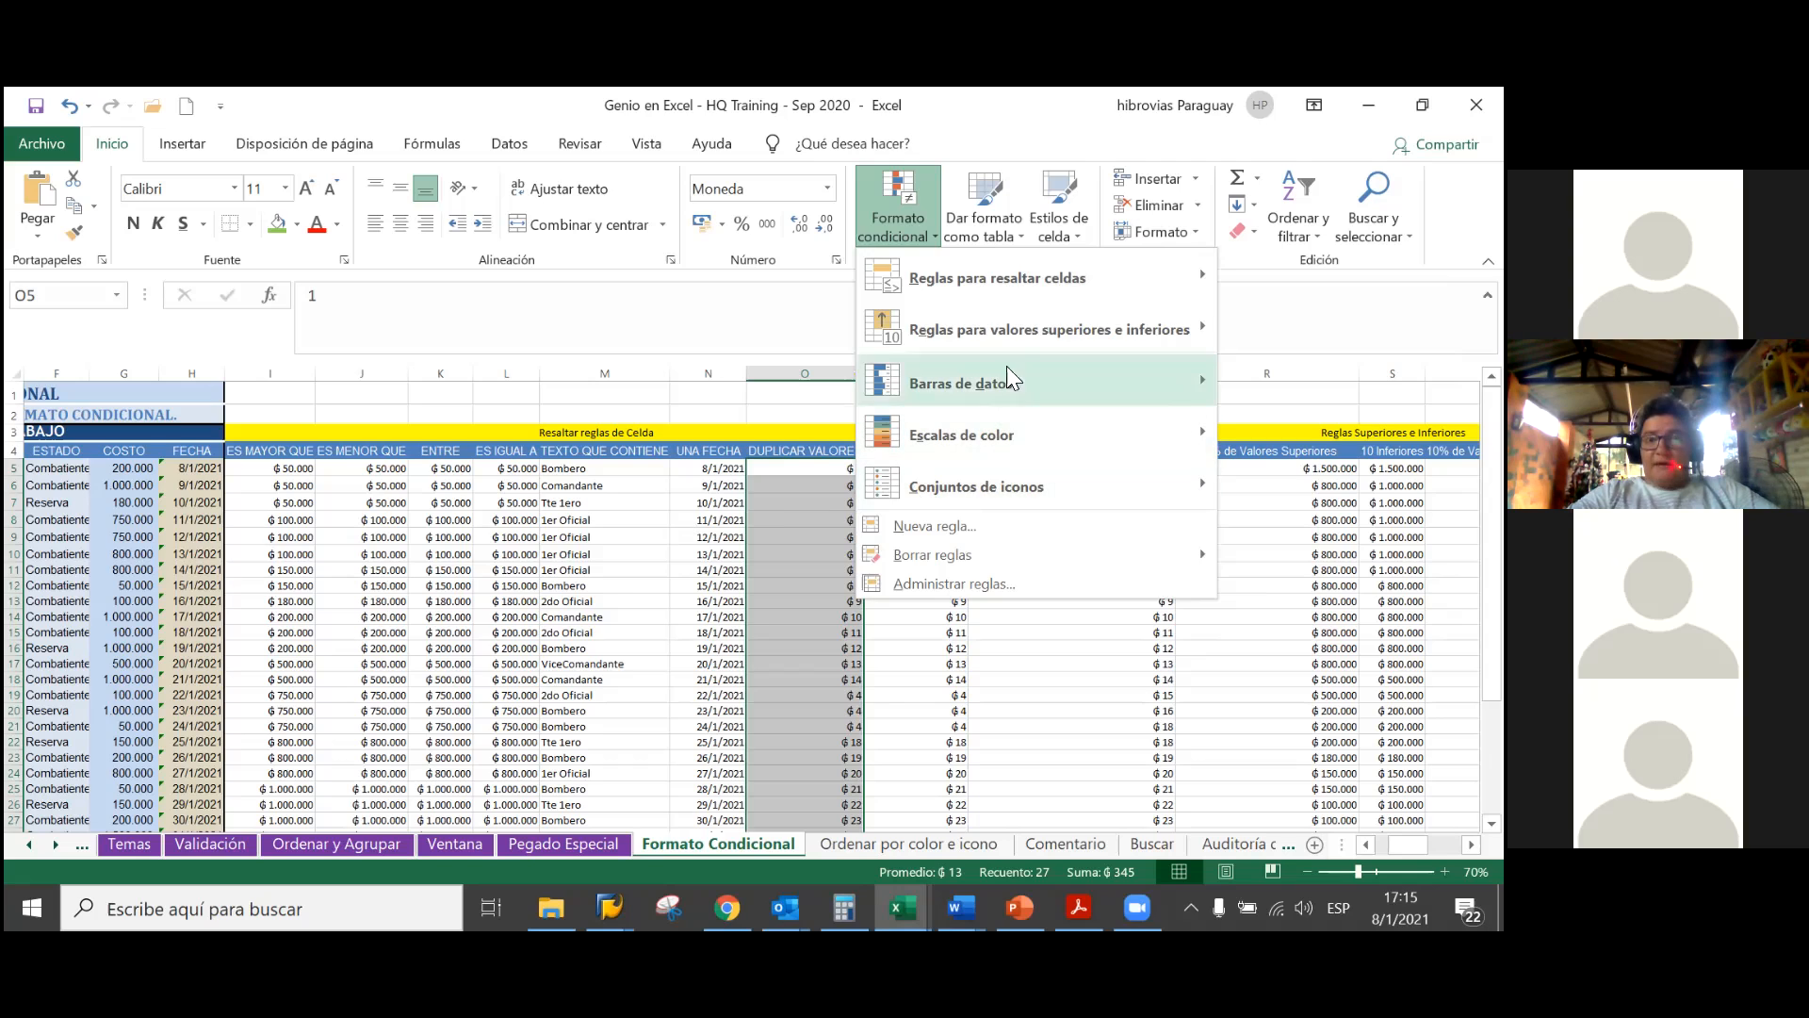
{"action": "mouse_move", "coordinate": [1195, 285]}
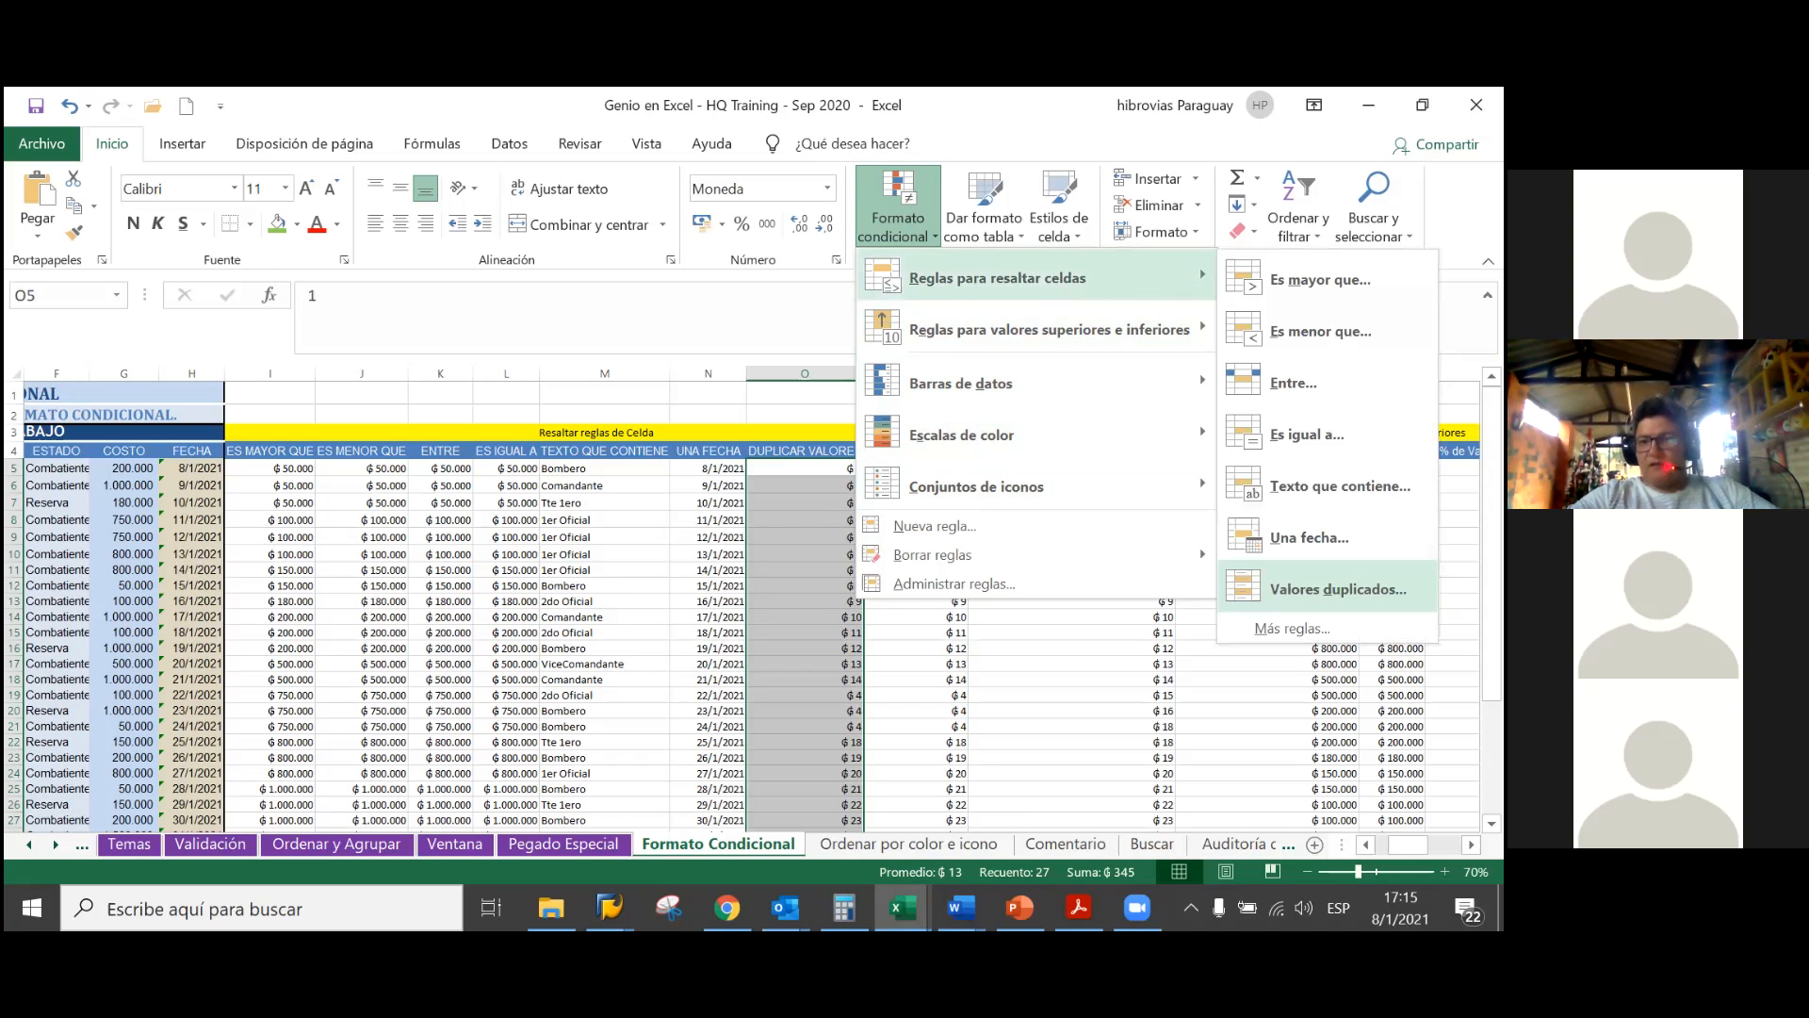
{"action": "left_click", "coordinate": [1338, 588]}
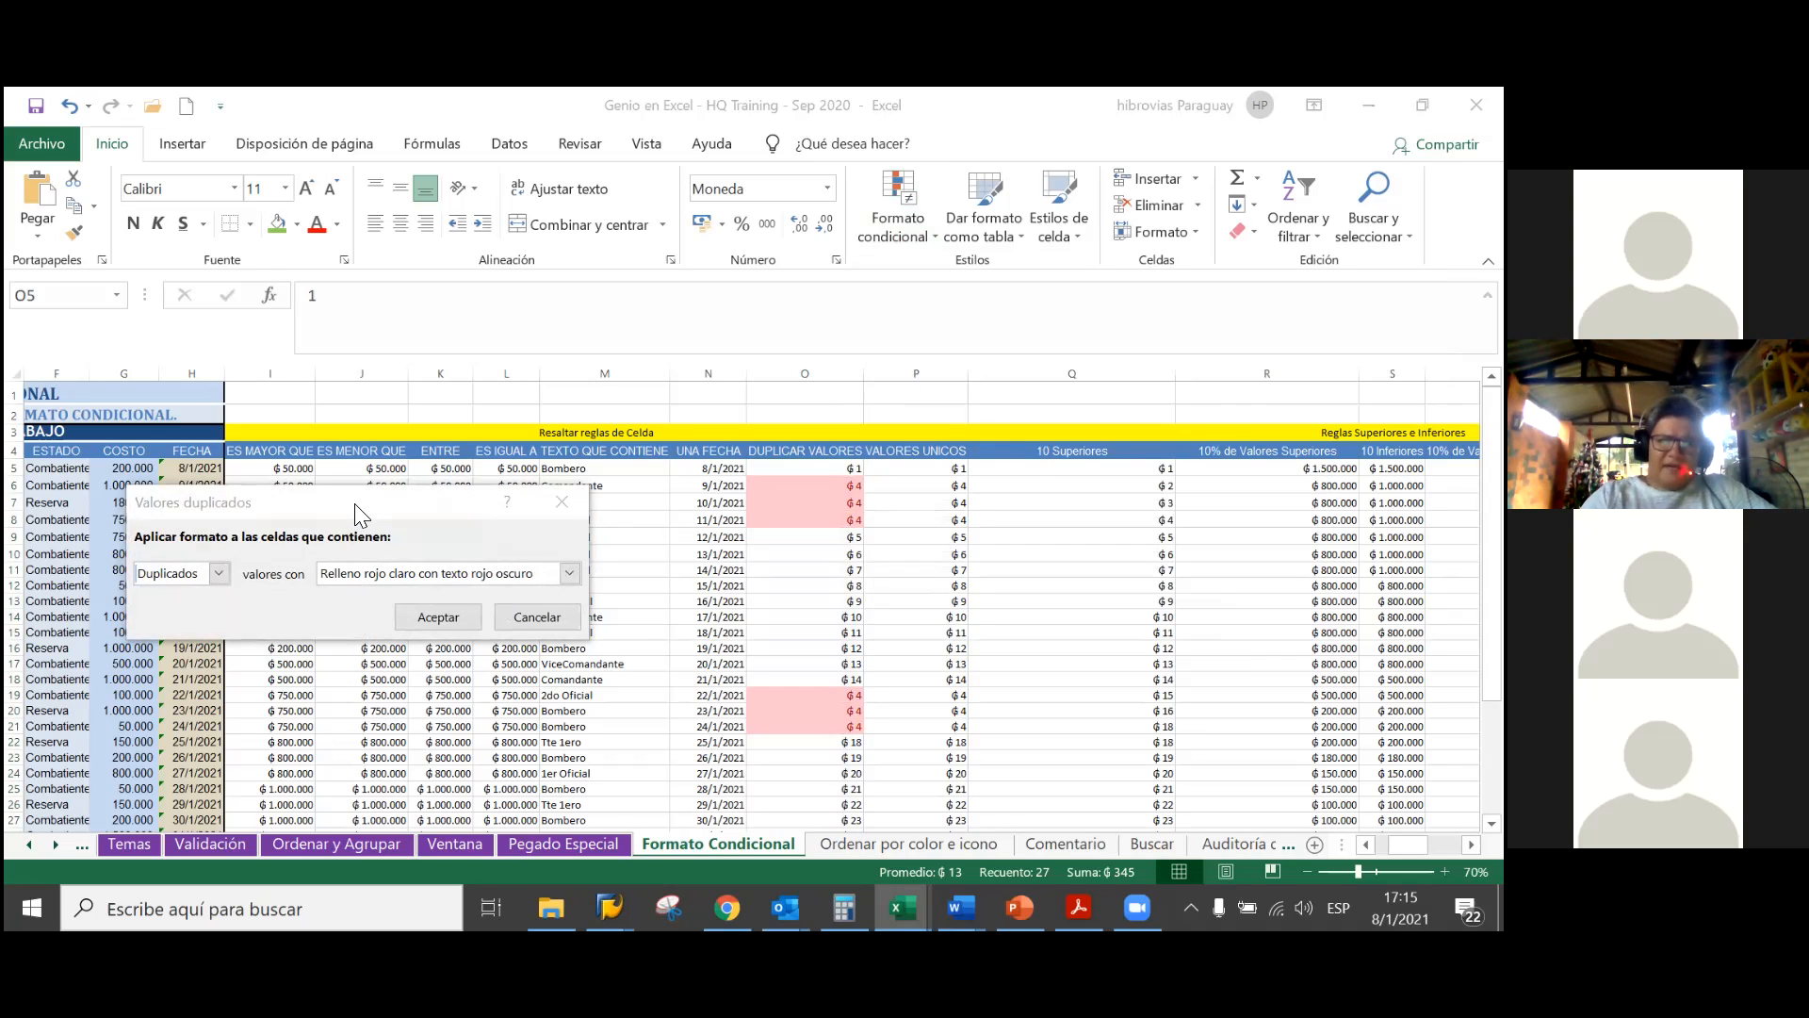
{"action": "left_click_drag", "start_coordinate": [356, 515], "coordinate": [431, 533]}
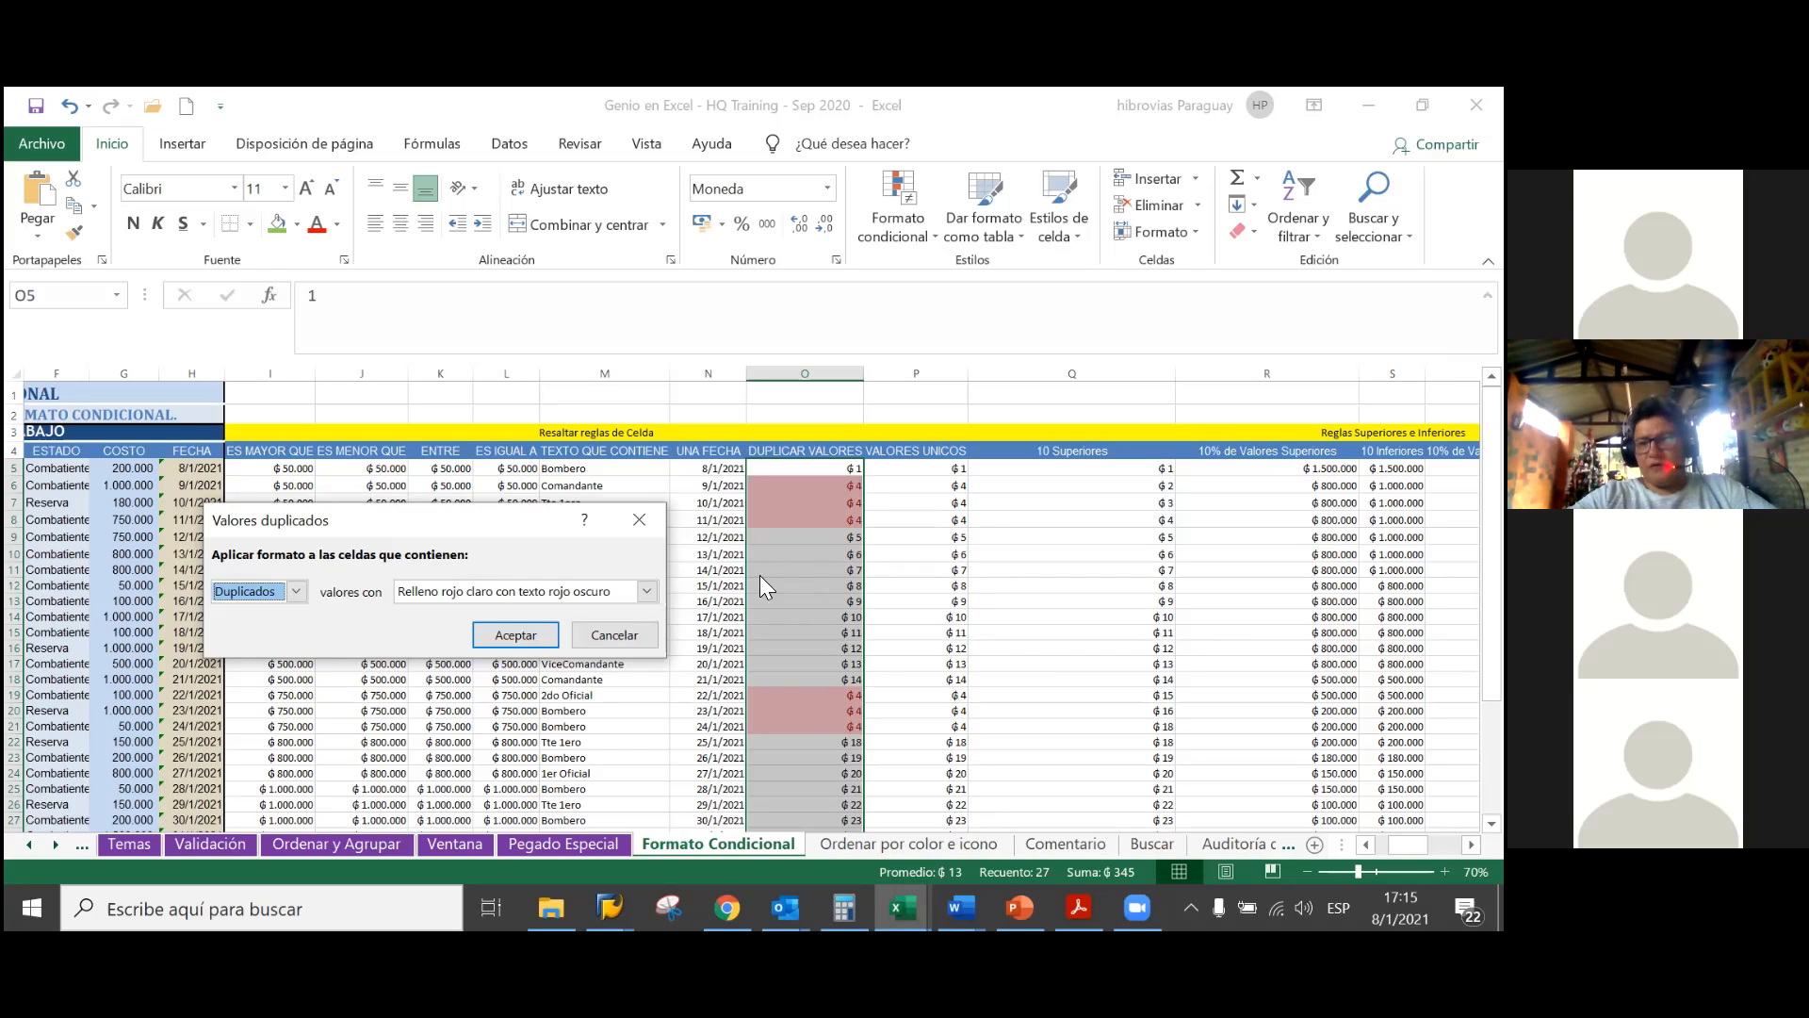
{"action": "left_click", "coordinate": [647, 591]}
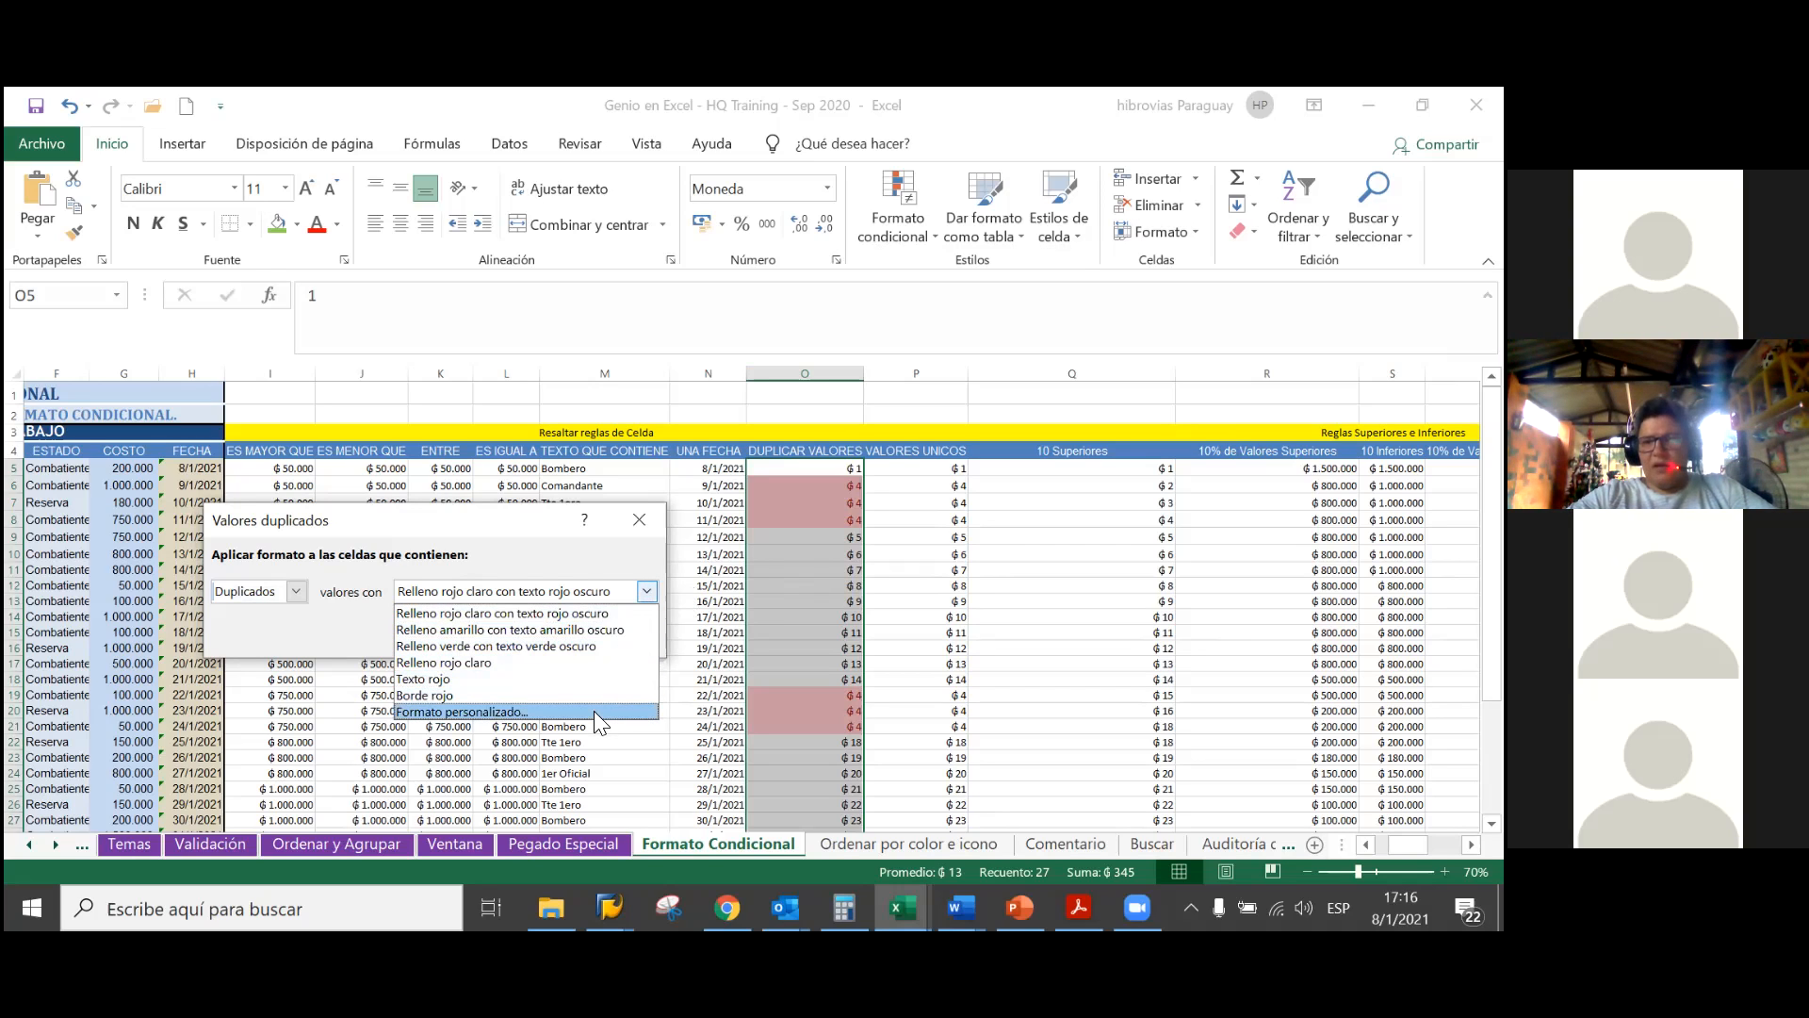
{"action": "left_click", "coordinate": [500, 713]}
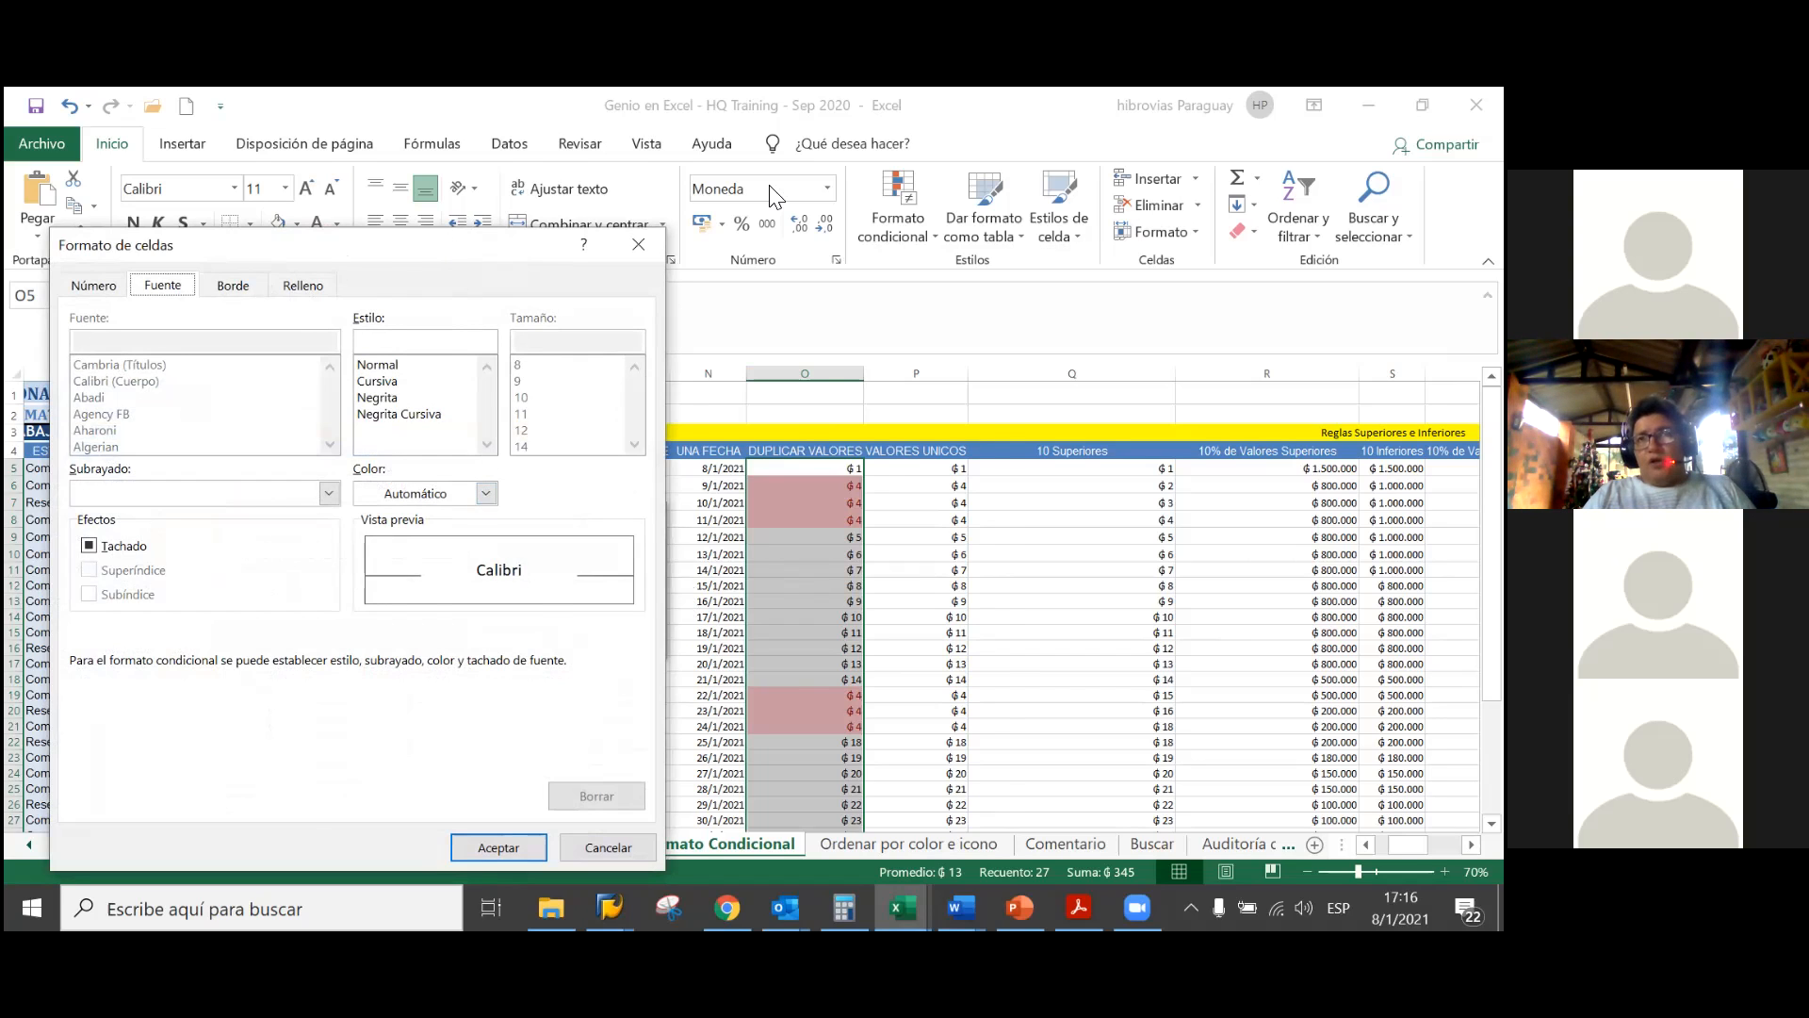
{"action": "left_click_drag", "start_coordinate": [449, 248], "coordinate": [773, 196]}
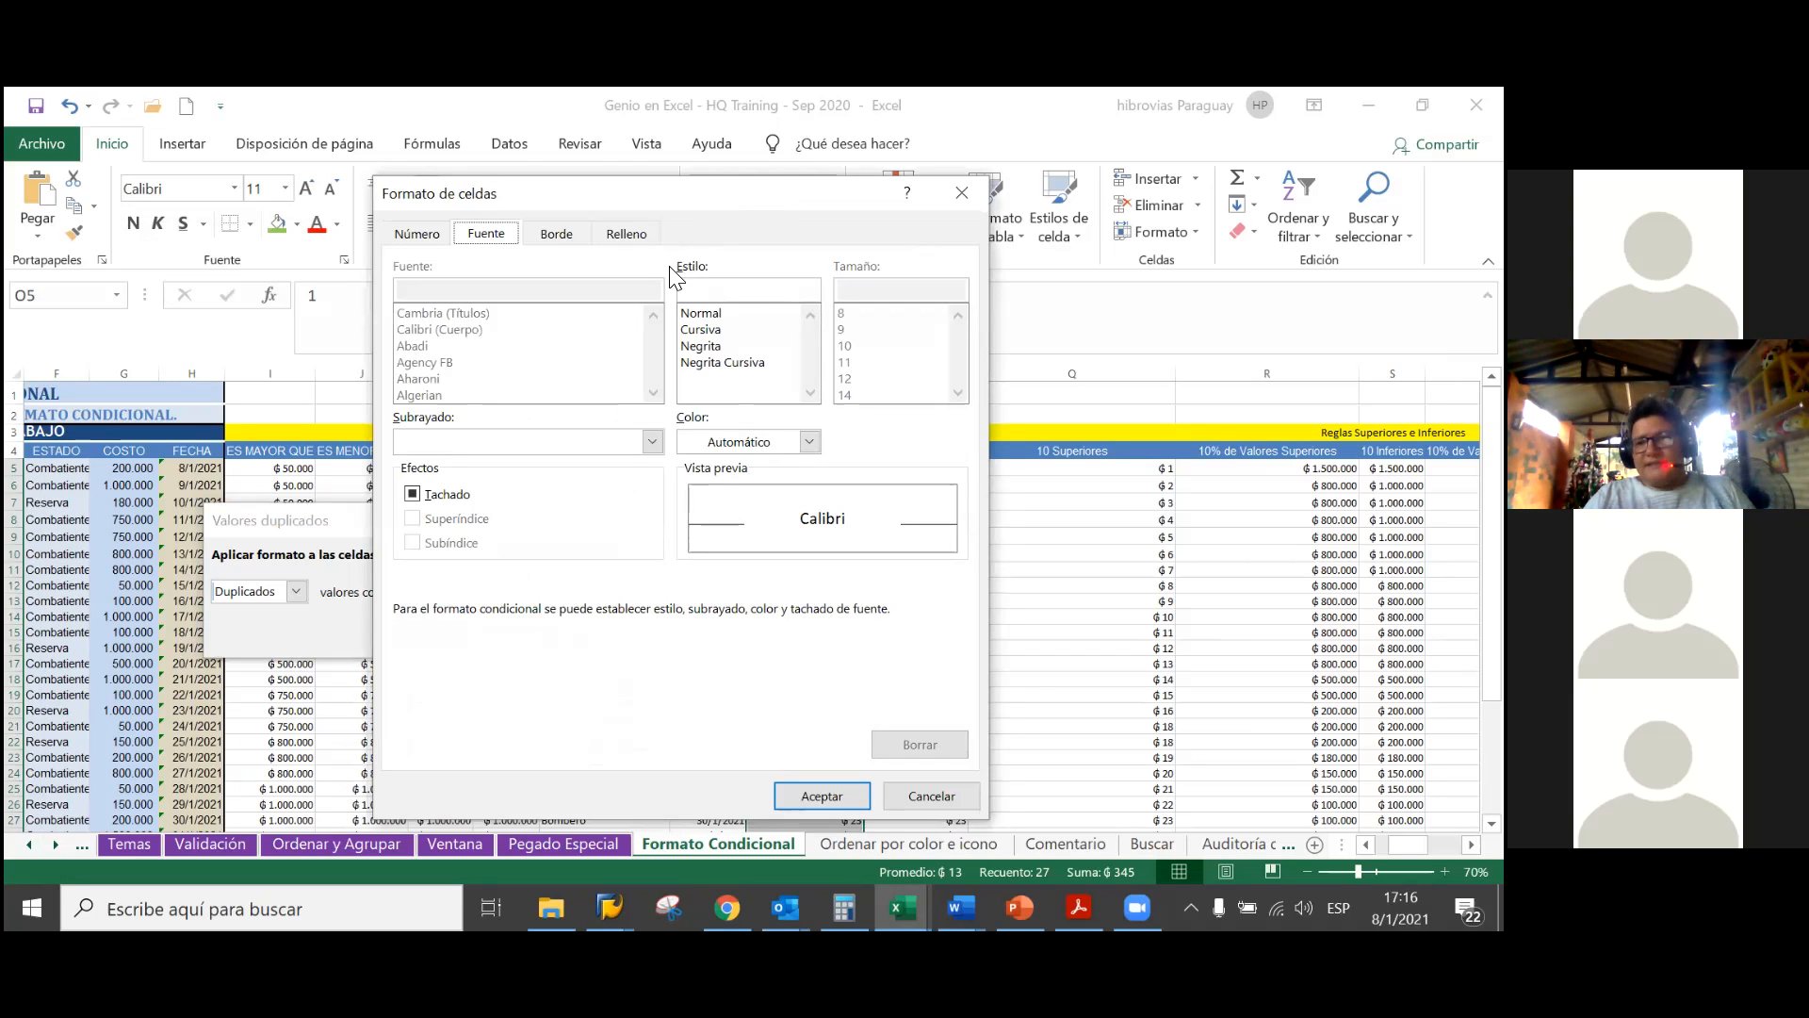
Give the custom format a two-color white and blue horizontal gradient fill with the blue band in the middle
{"action": "left_click", "coordinate": [621, 234]}
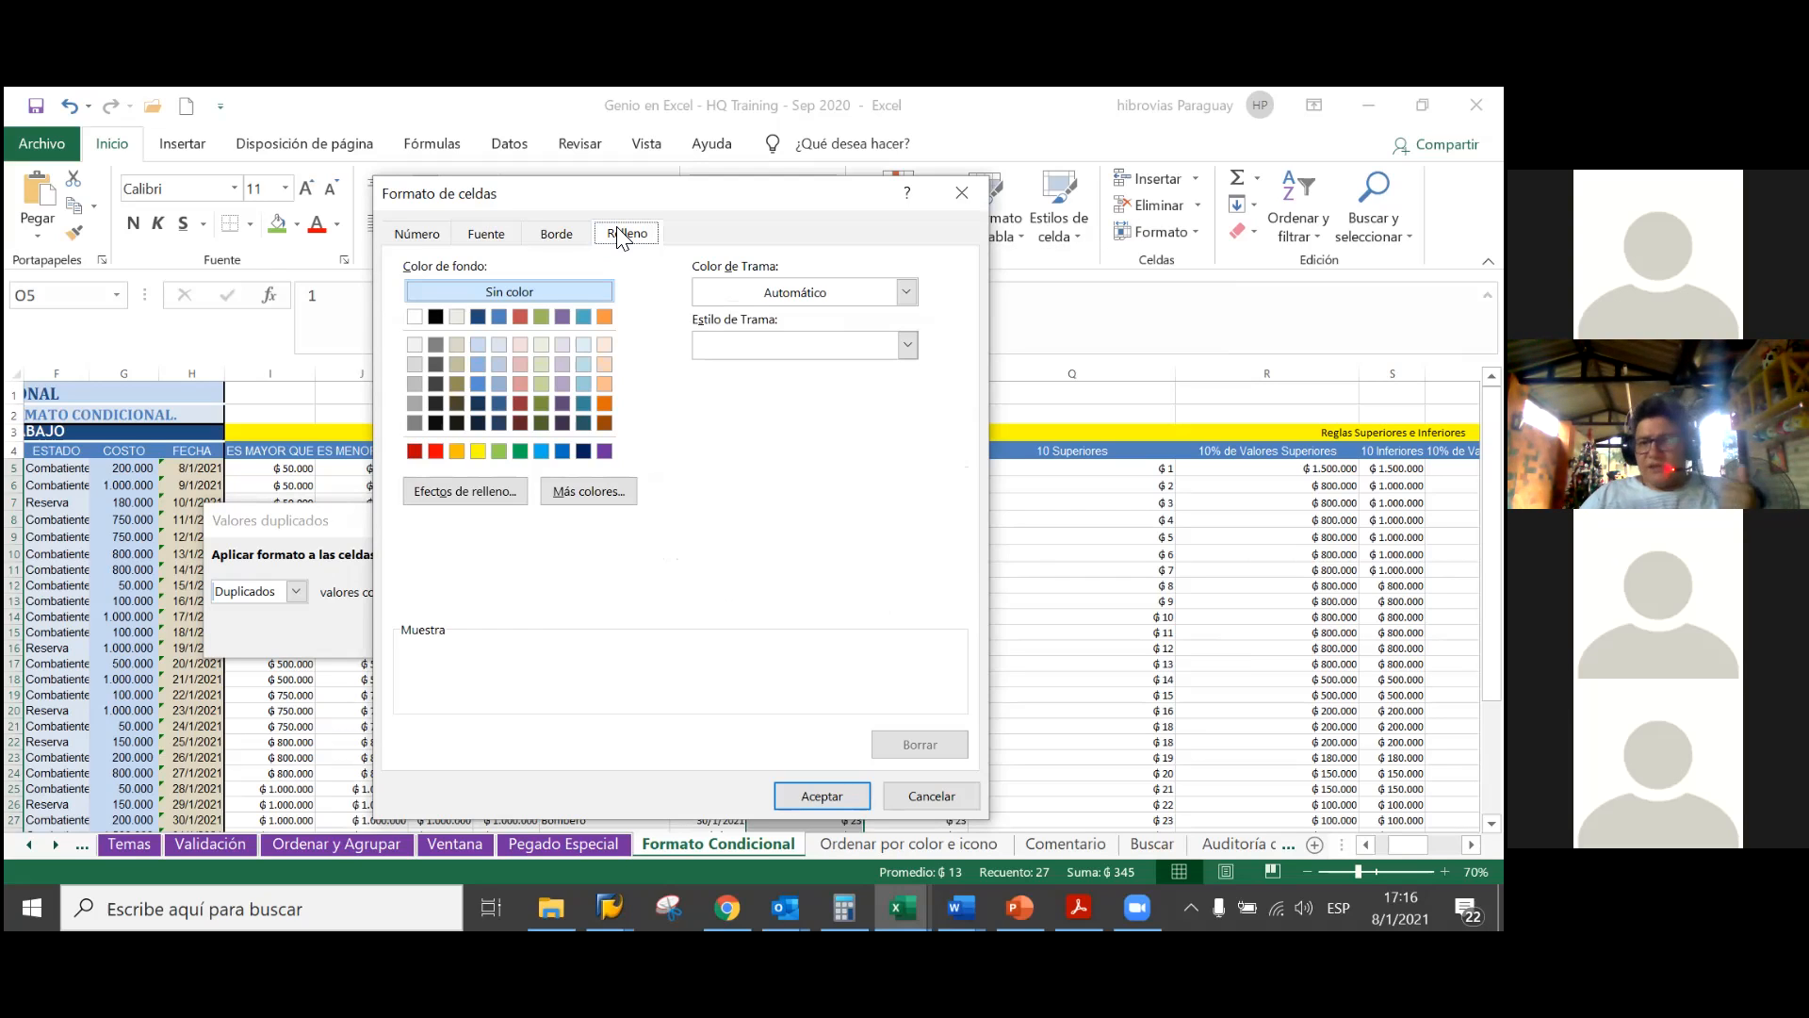
{"action": "left_click", "coordinate": [515, 491]}
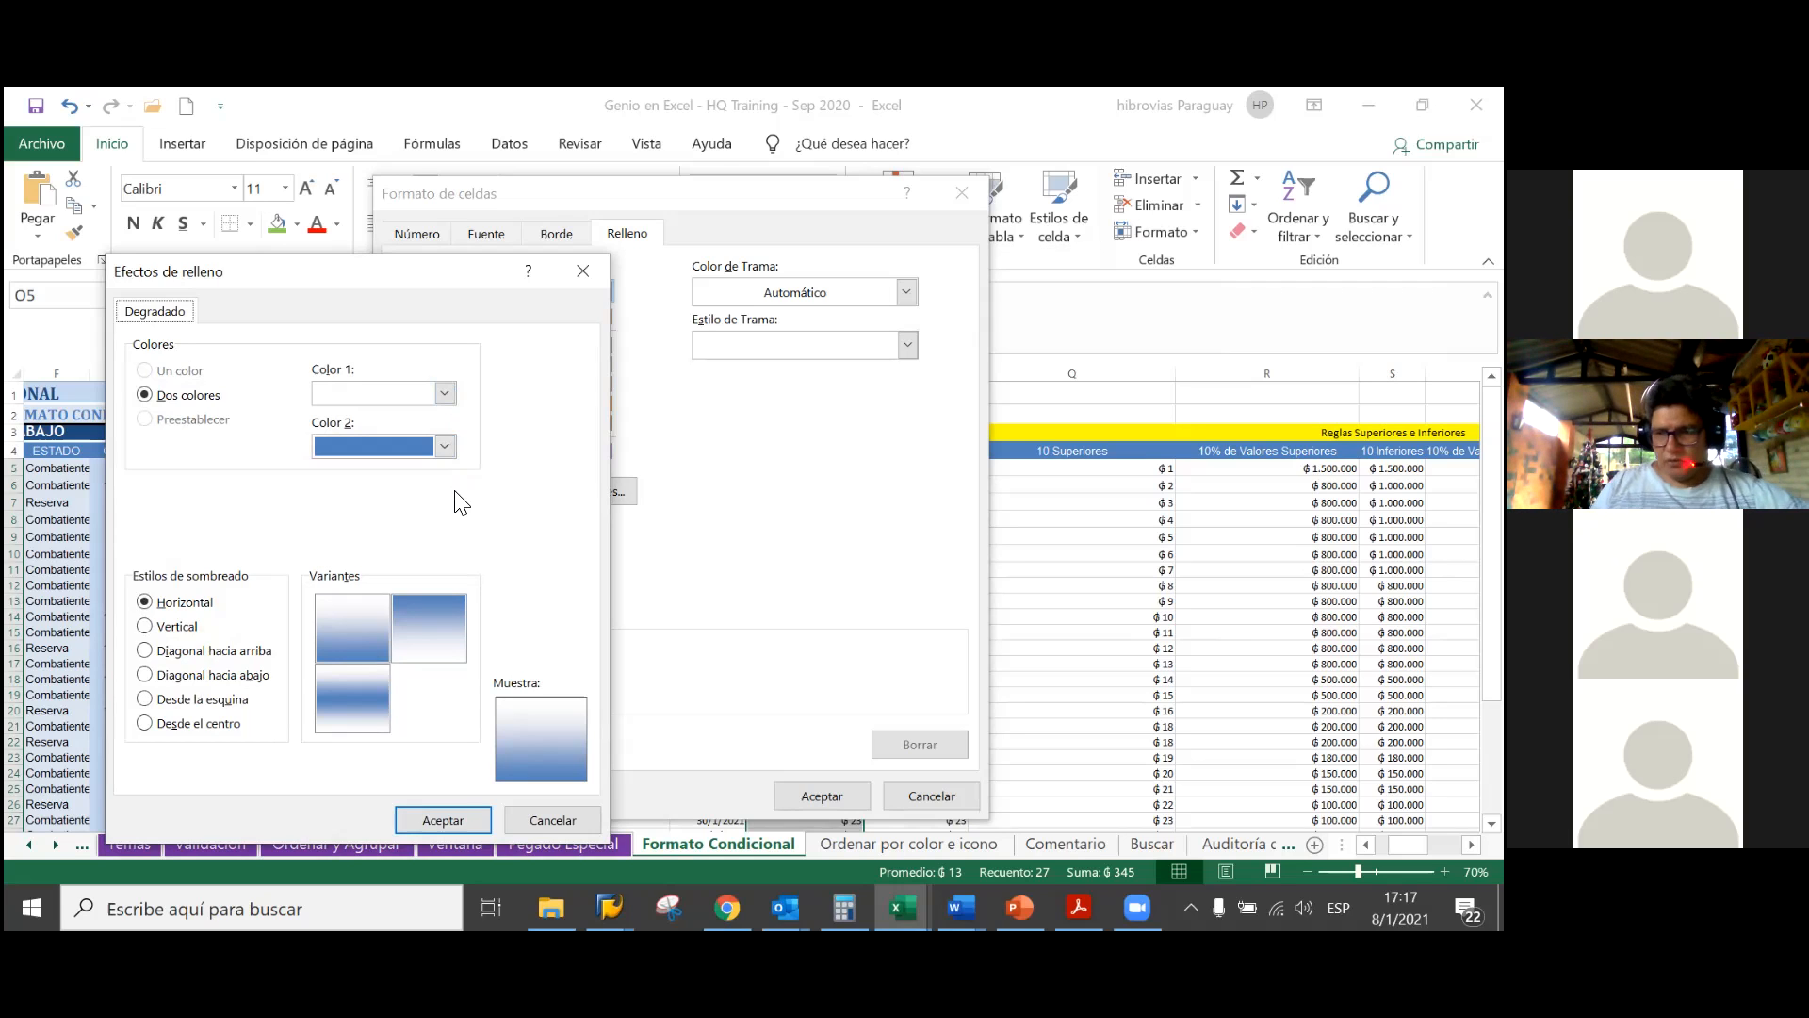
{"action": "key", "text": "XF86AudioLowerVolume"}
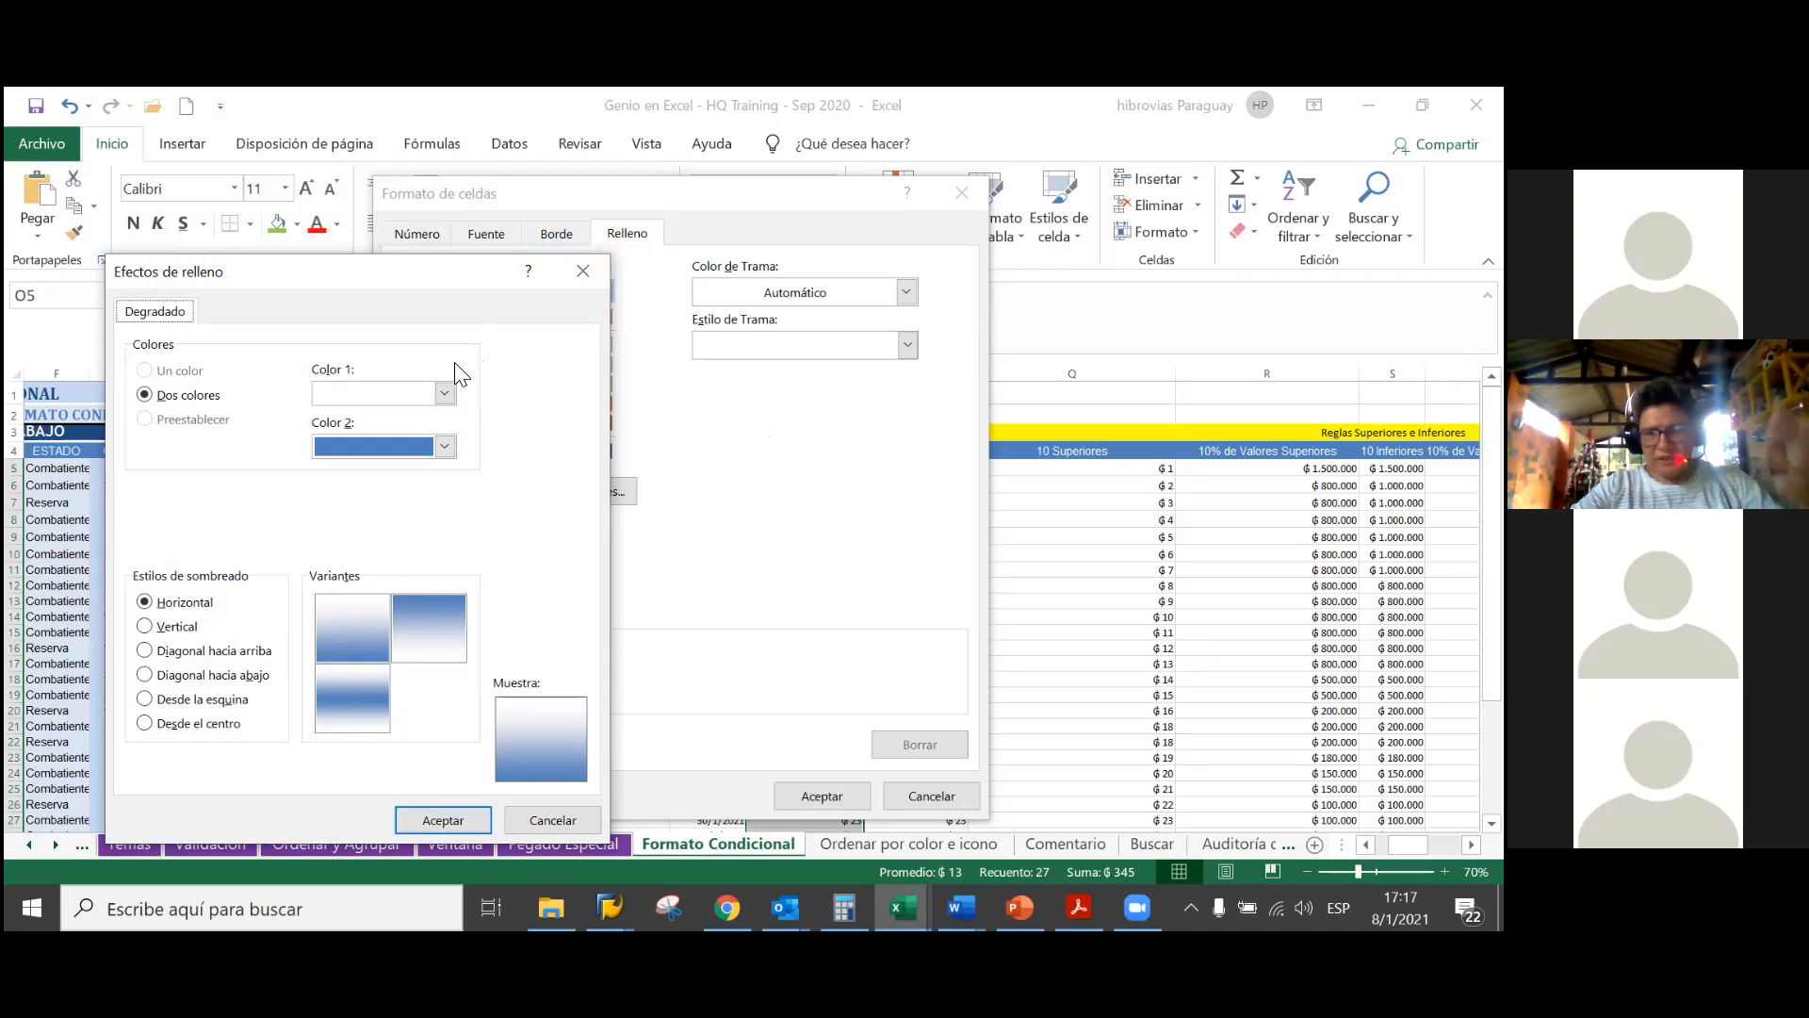
{"action": "left_click", "coordinate": [444, 447]}
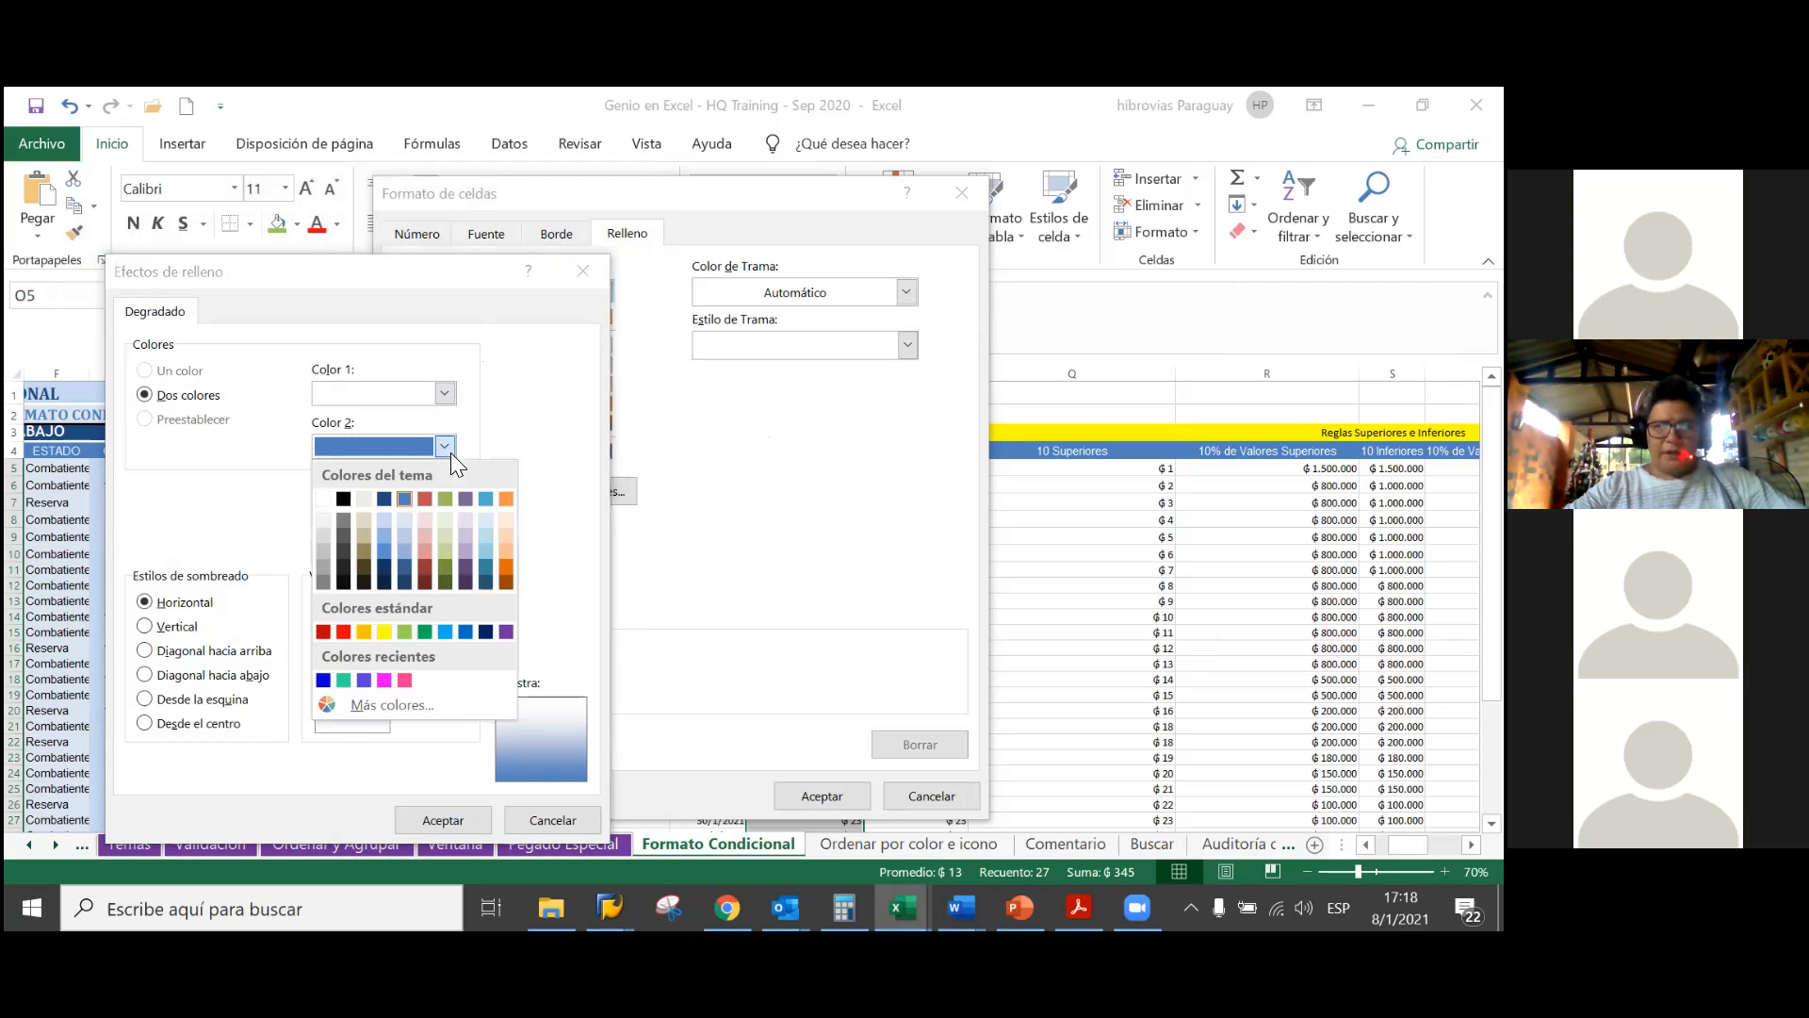
{"action": "left_click", "coordinate": [447, 449]}
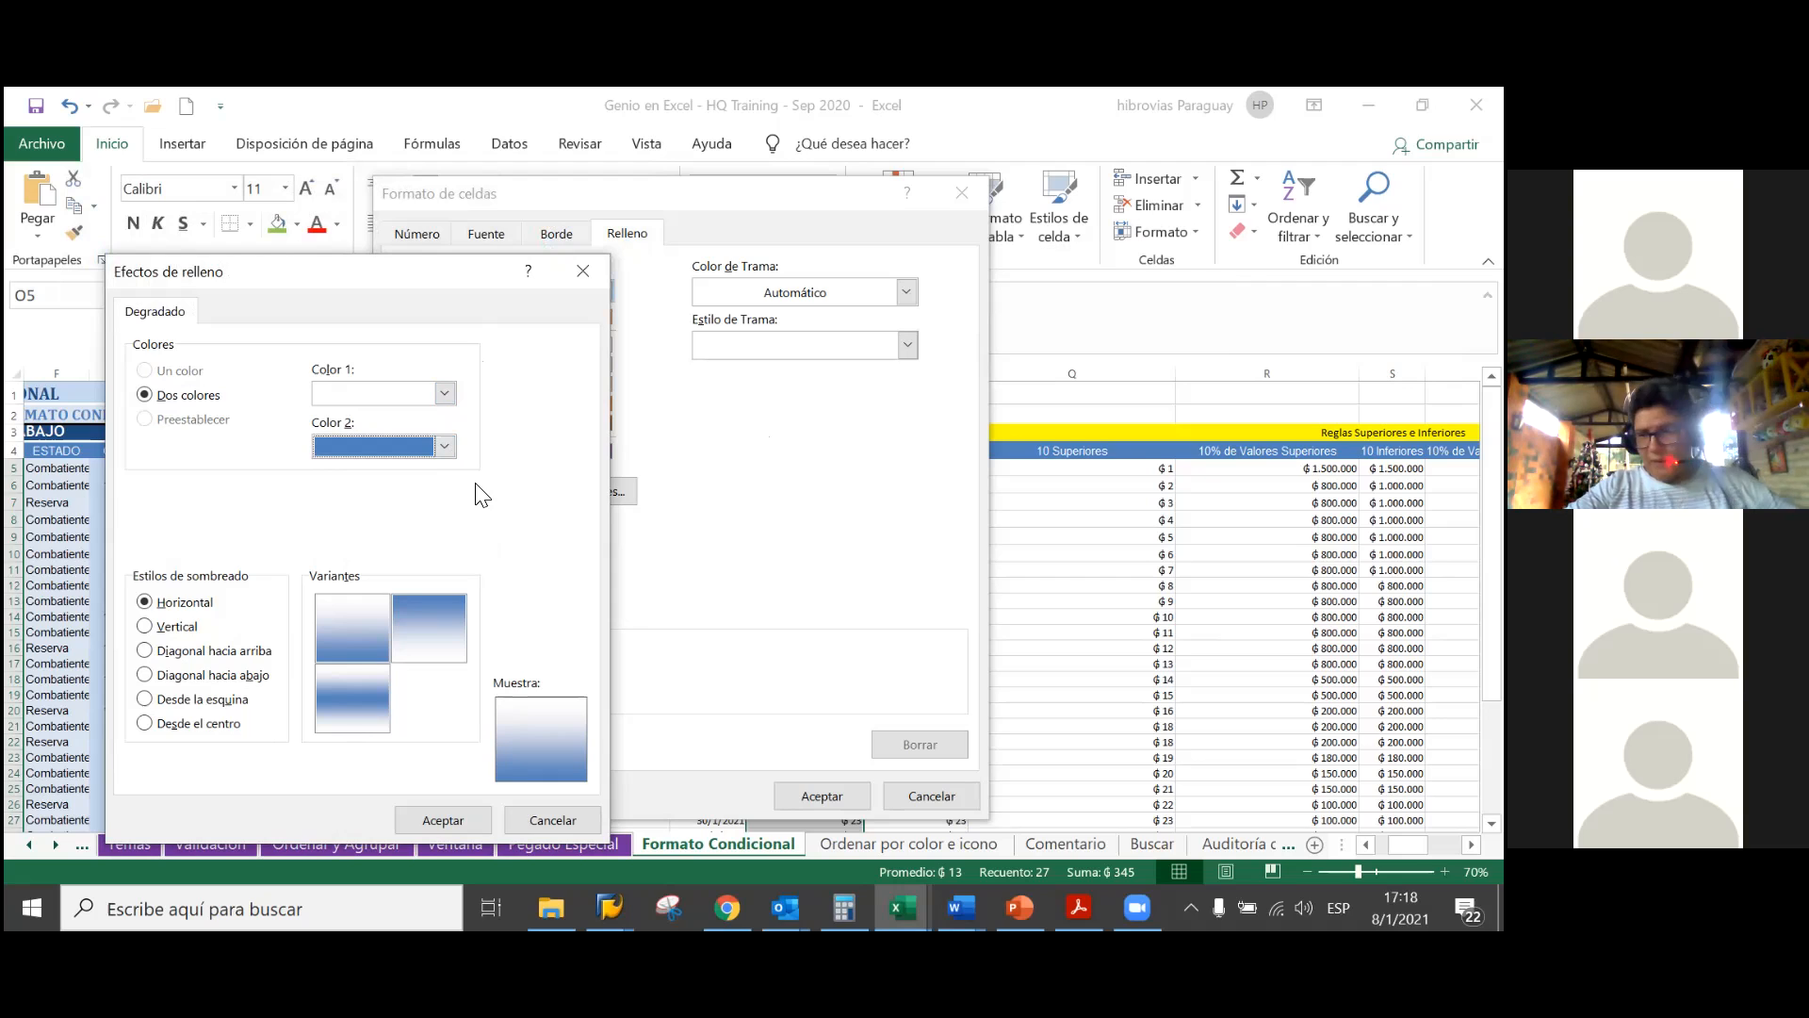
{"action": "left_click", "coordinate": [454, 448]}
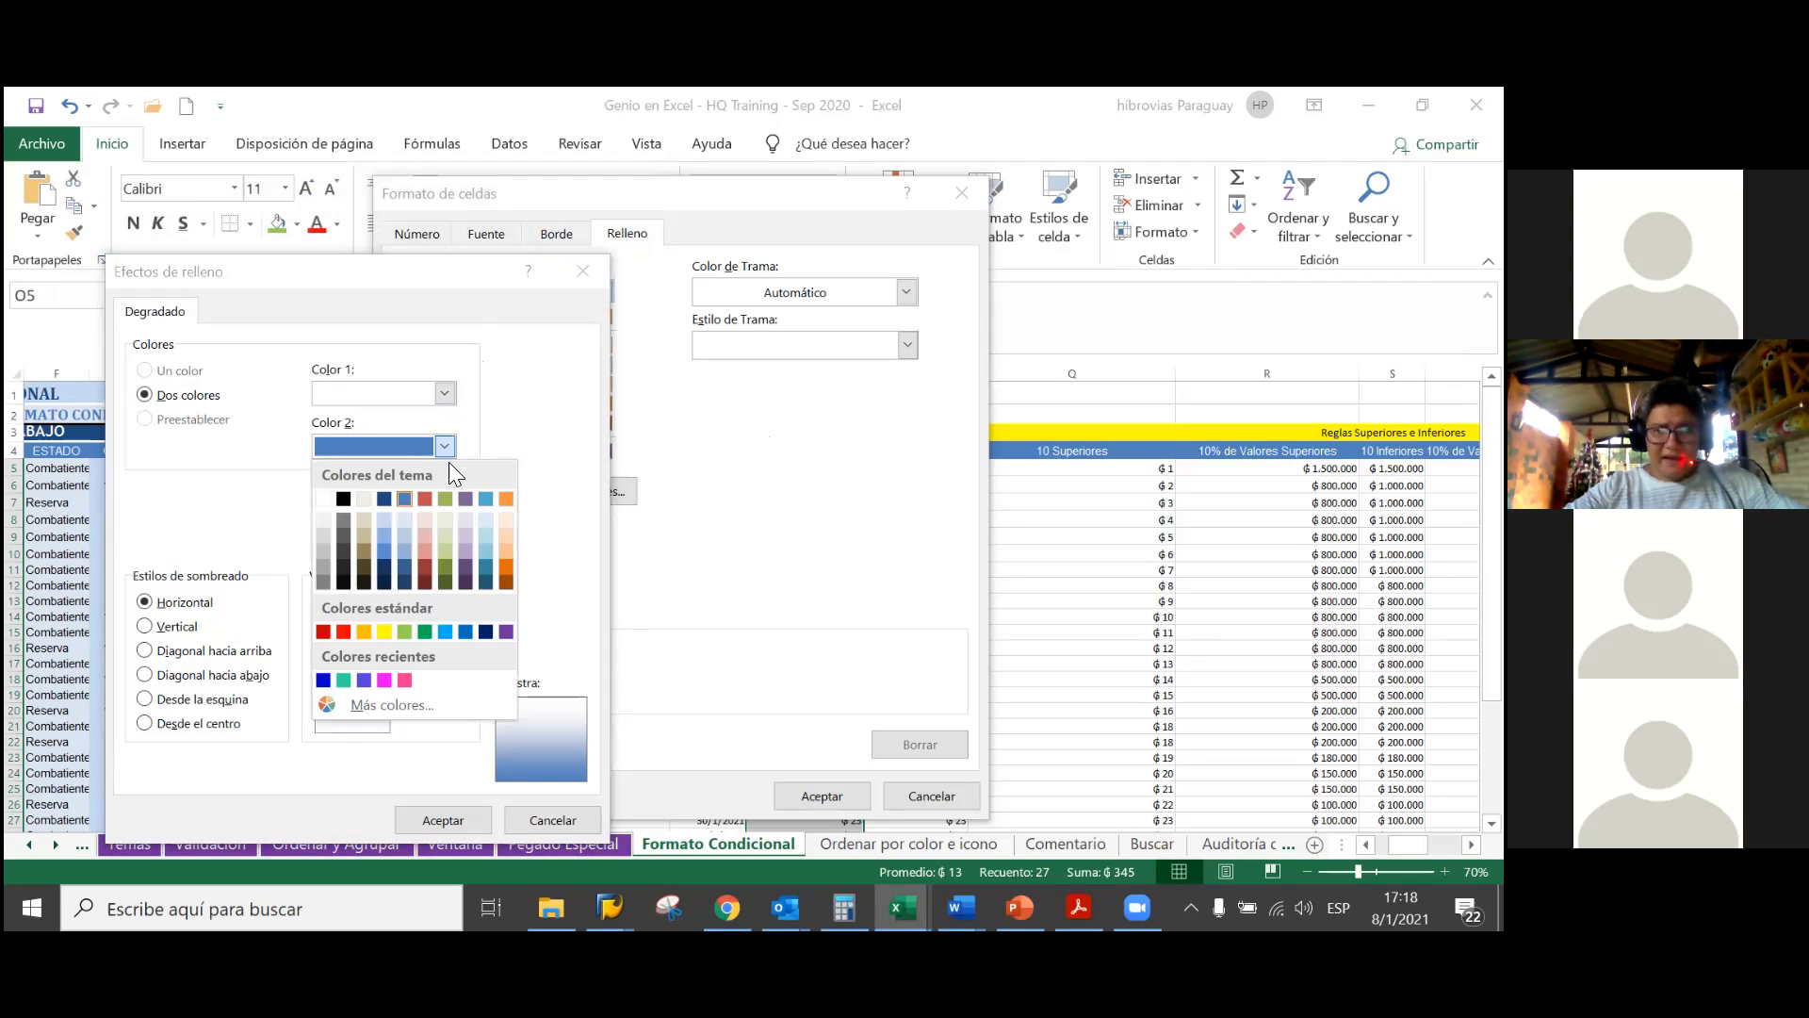
{"action": "left_click", "coordinate": [443, 450]}
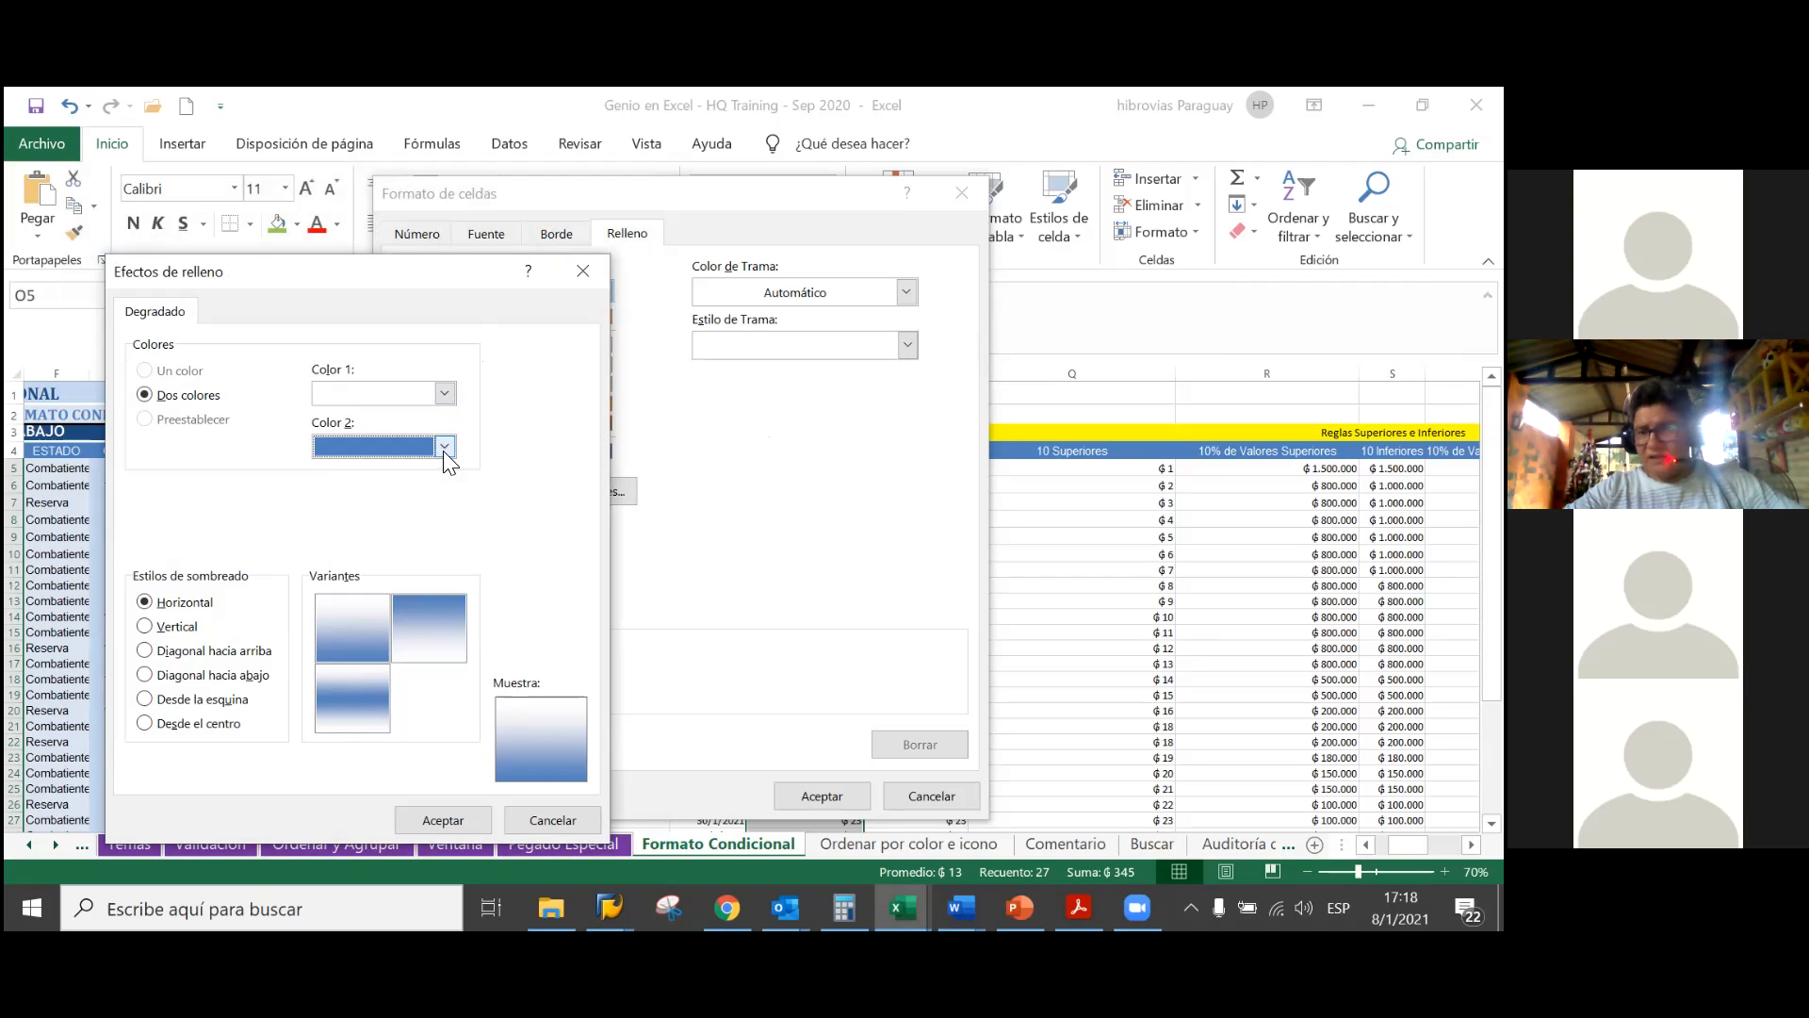
{"action": "left_click", "coordinate": [408, 633]}
{"action": "left_click", "coordinate": [345, 634]}
{"action": "left_click", "coordinate": [354, 695]}
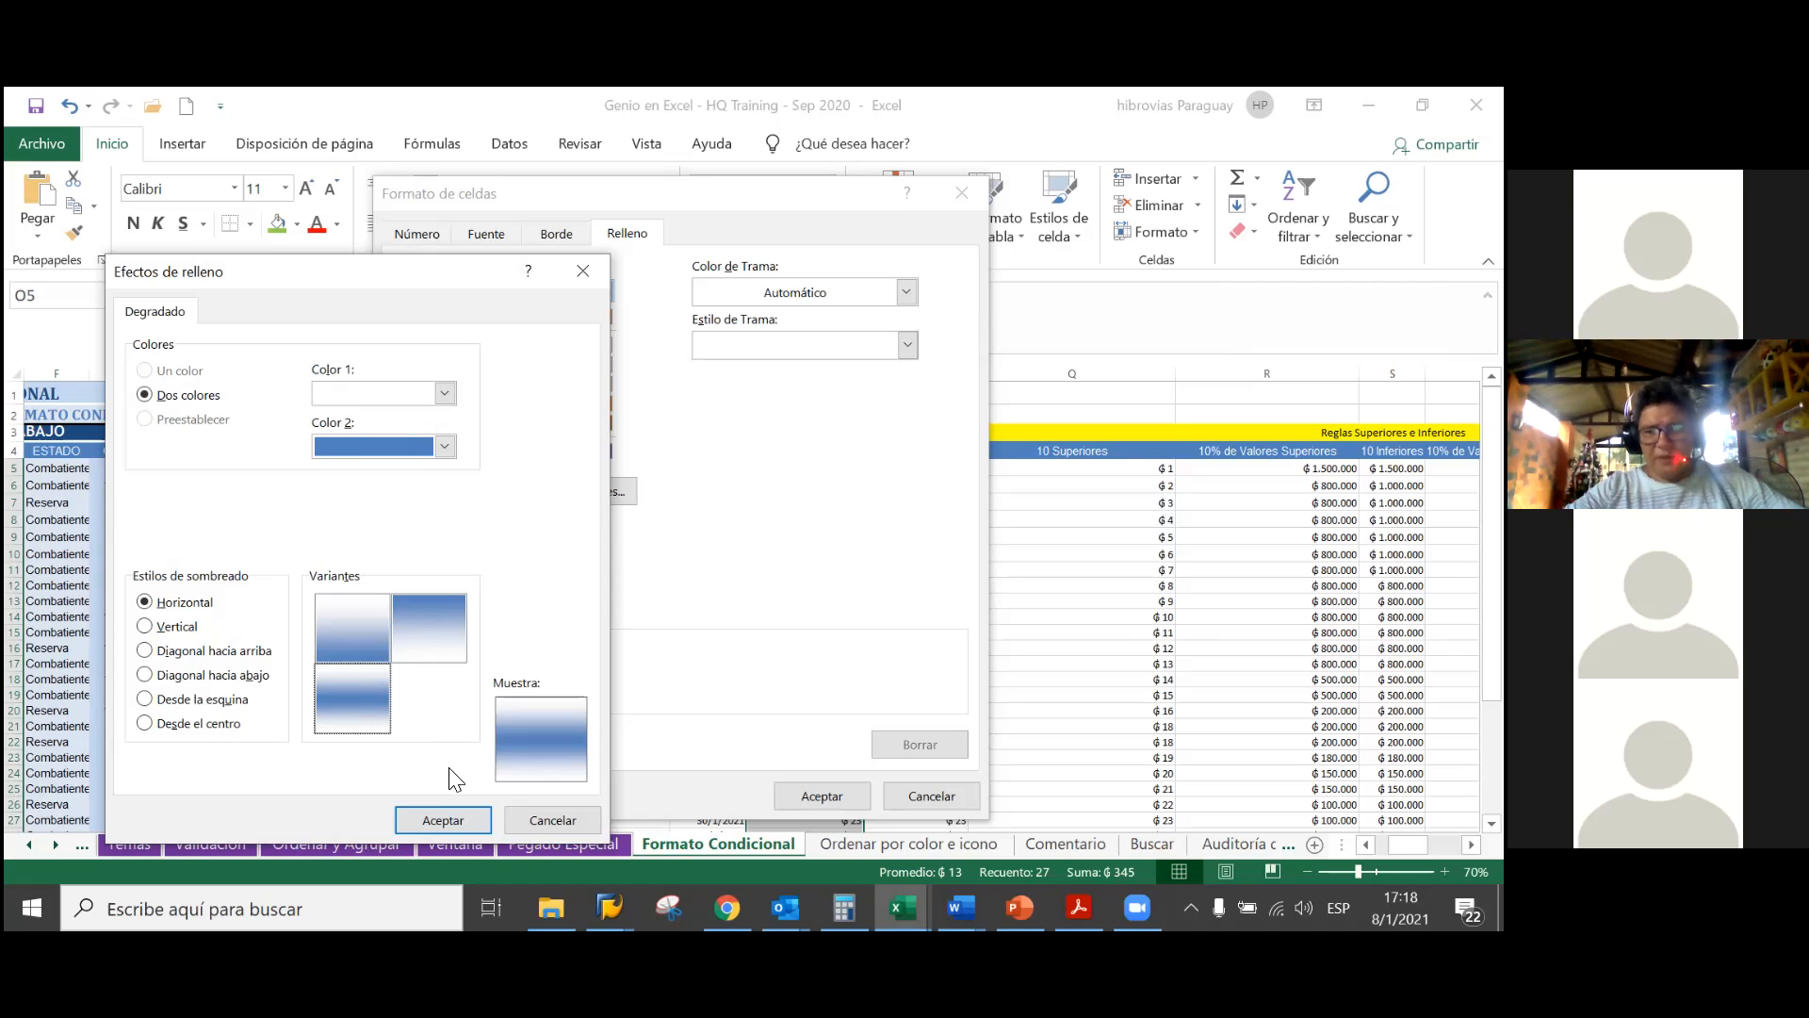
{"action": "left_click", "coordinate": [452, 819]}
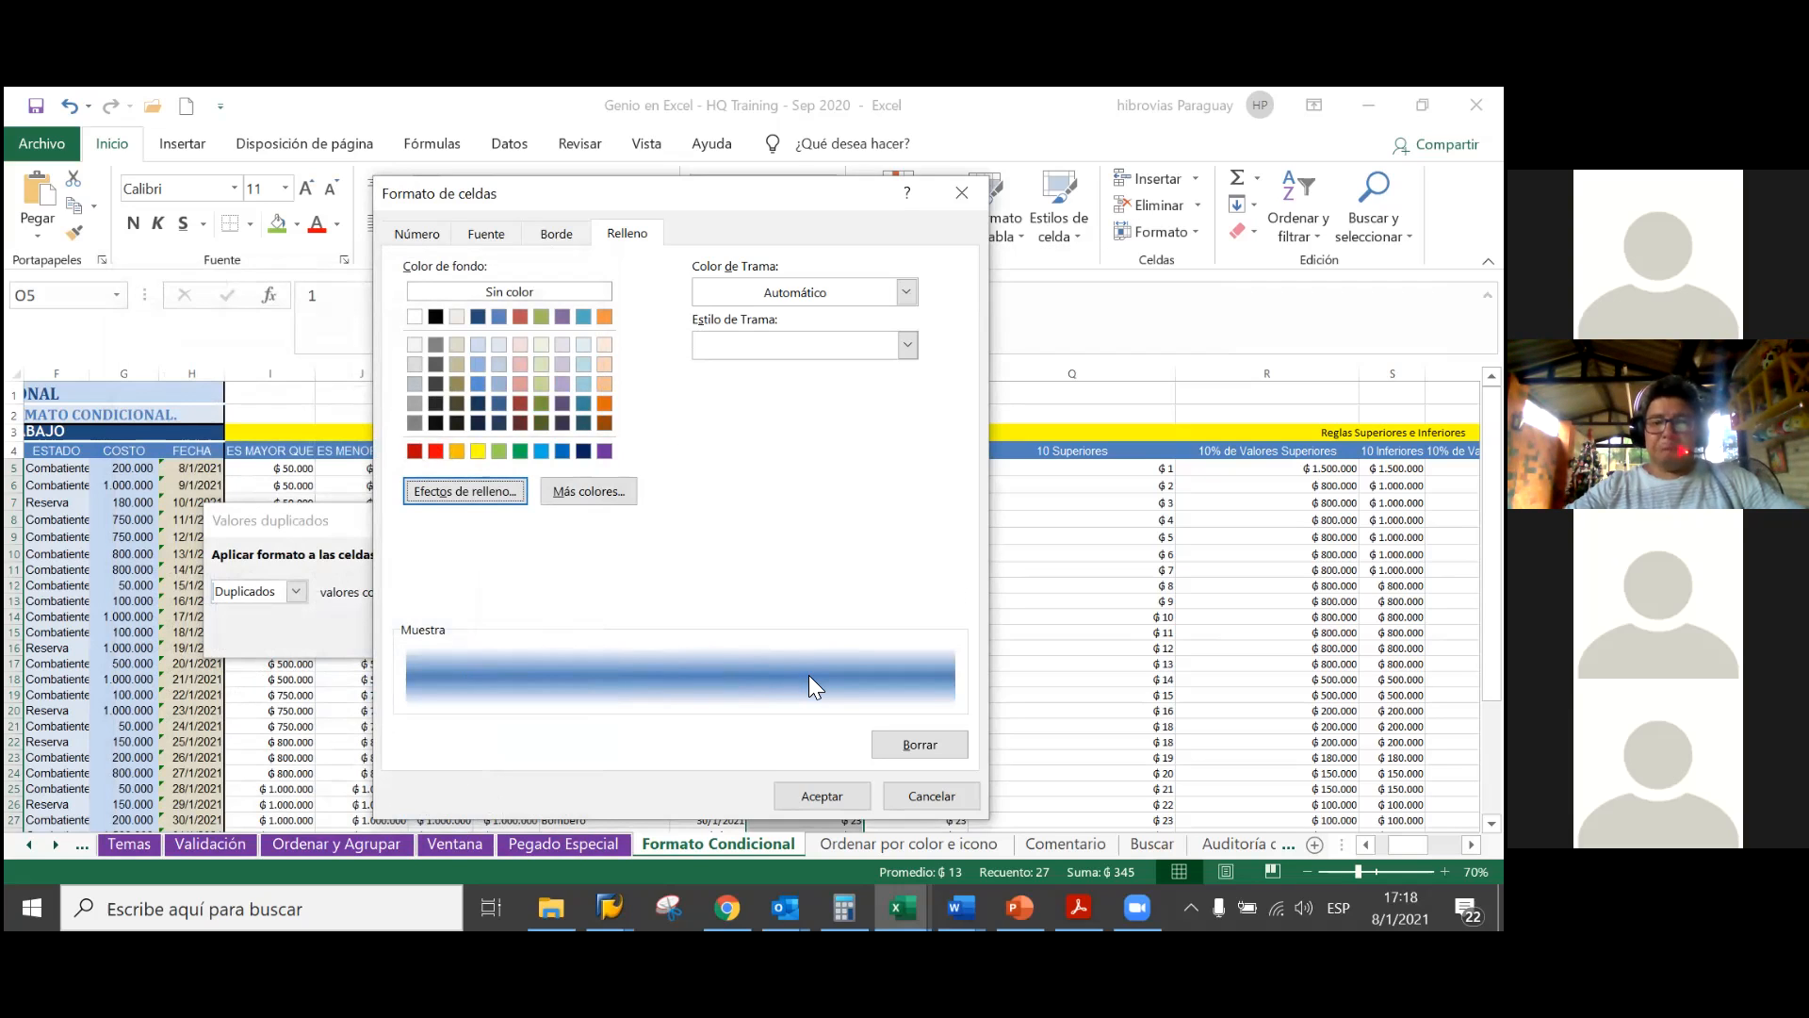
Set the custom format's font color to a light red theme shade and apply the duplicate values rule
{"action": "left_click", "coordinate": [487, 235]}
{"action": "left_click", "coordinate": [441, 235]}
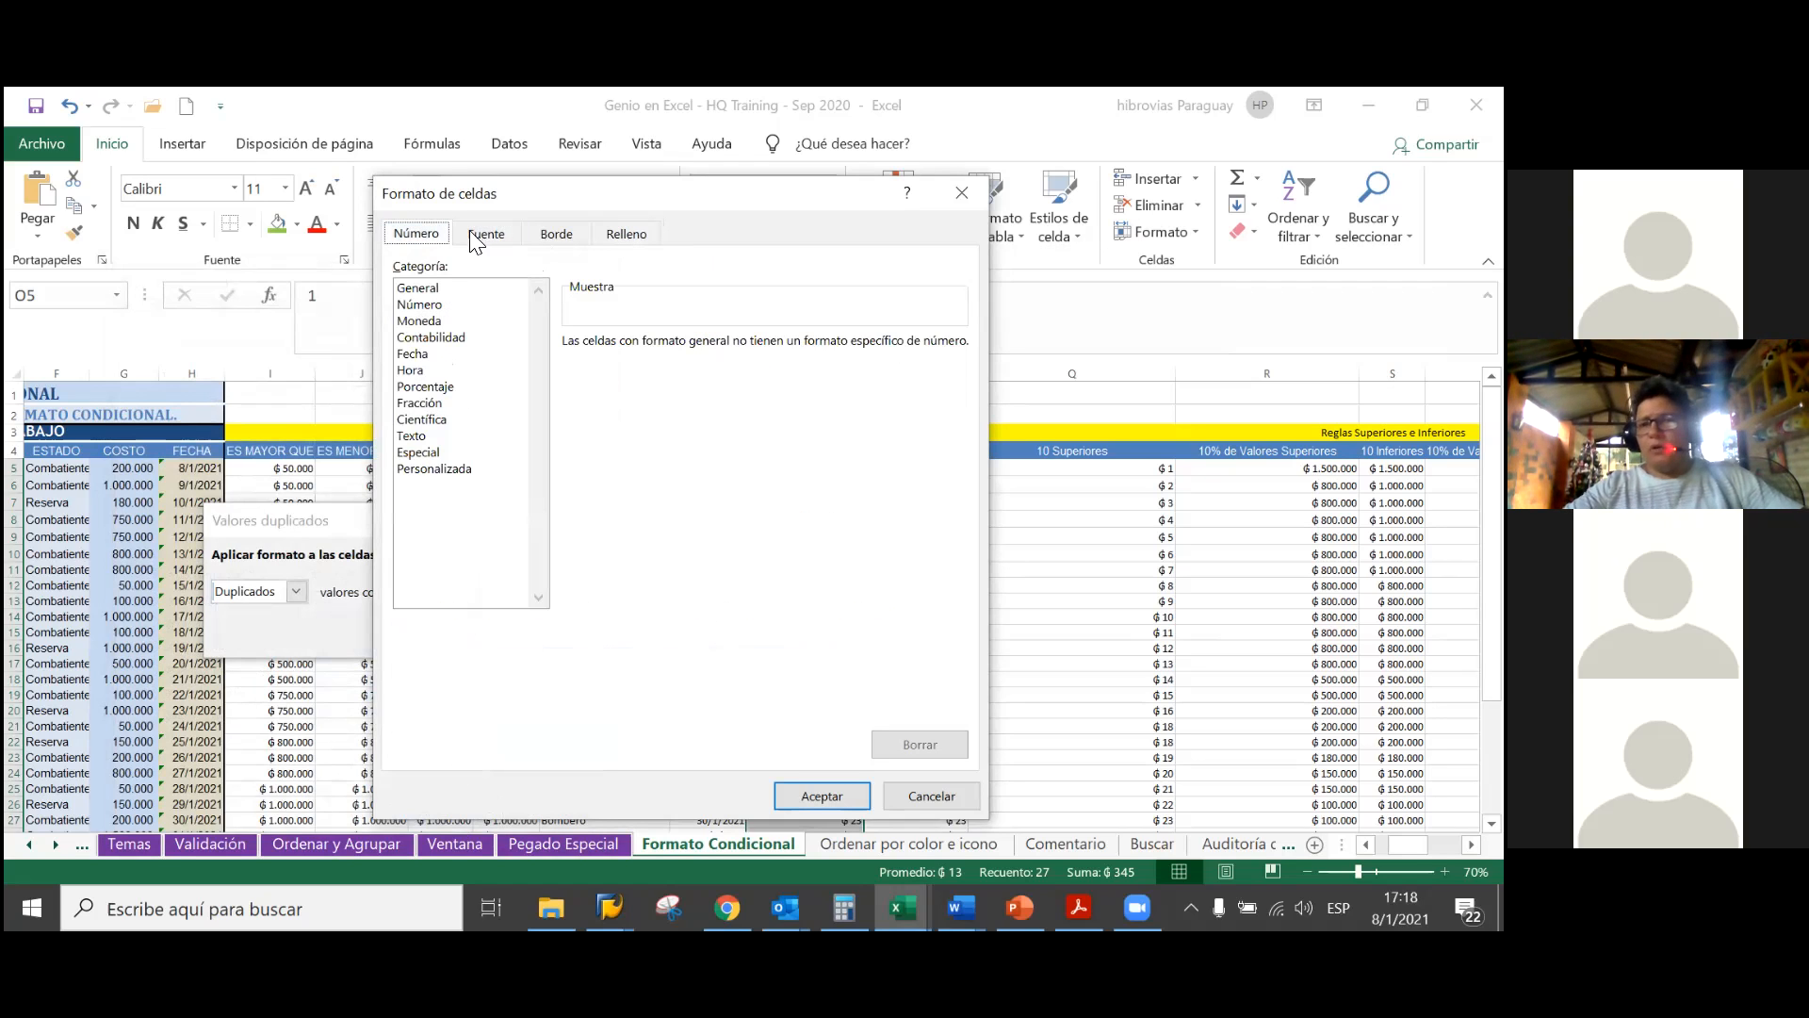
{"action": "left_click", "coordinate": [615, 233]}
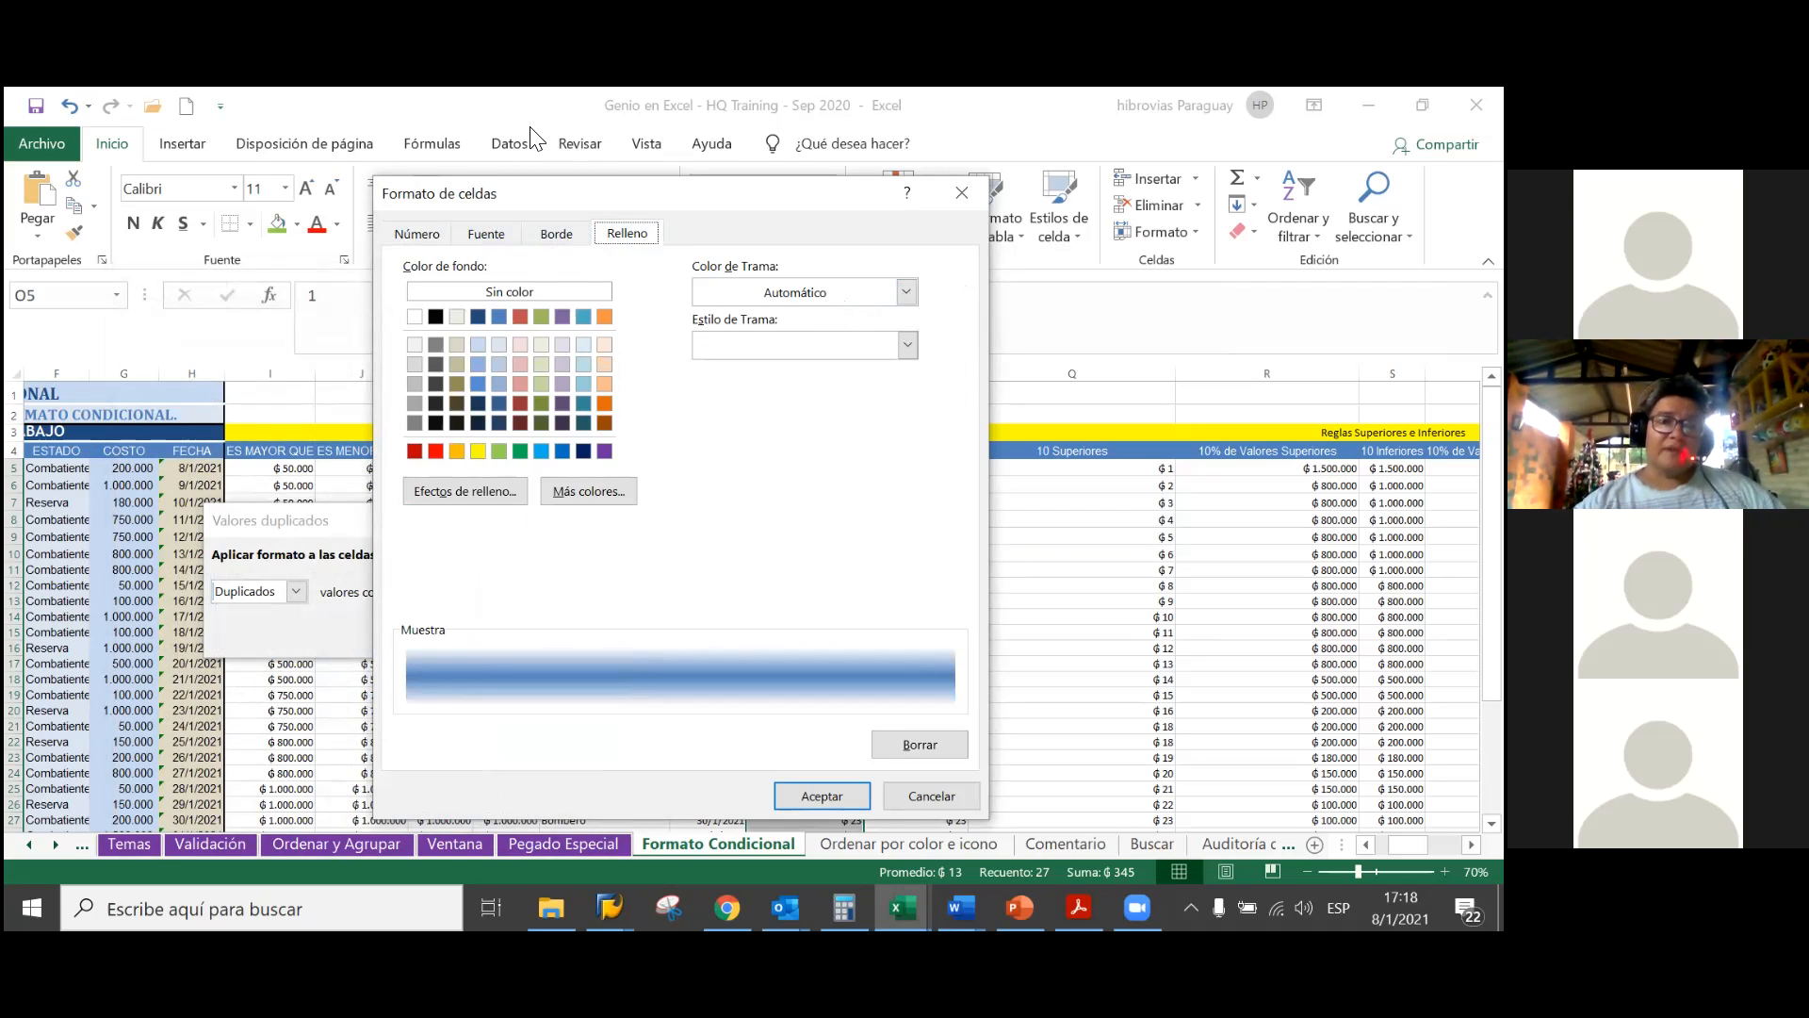
{"action": "left_click", "coordinate": [487, 233]}
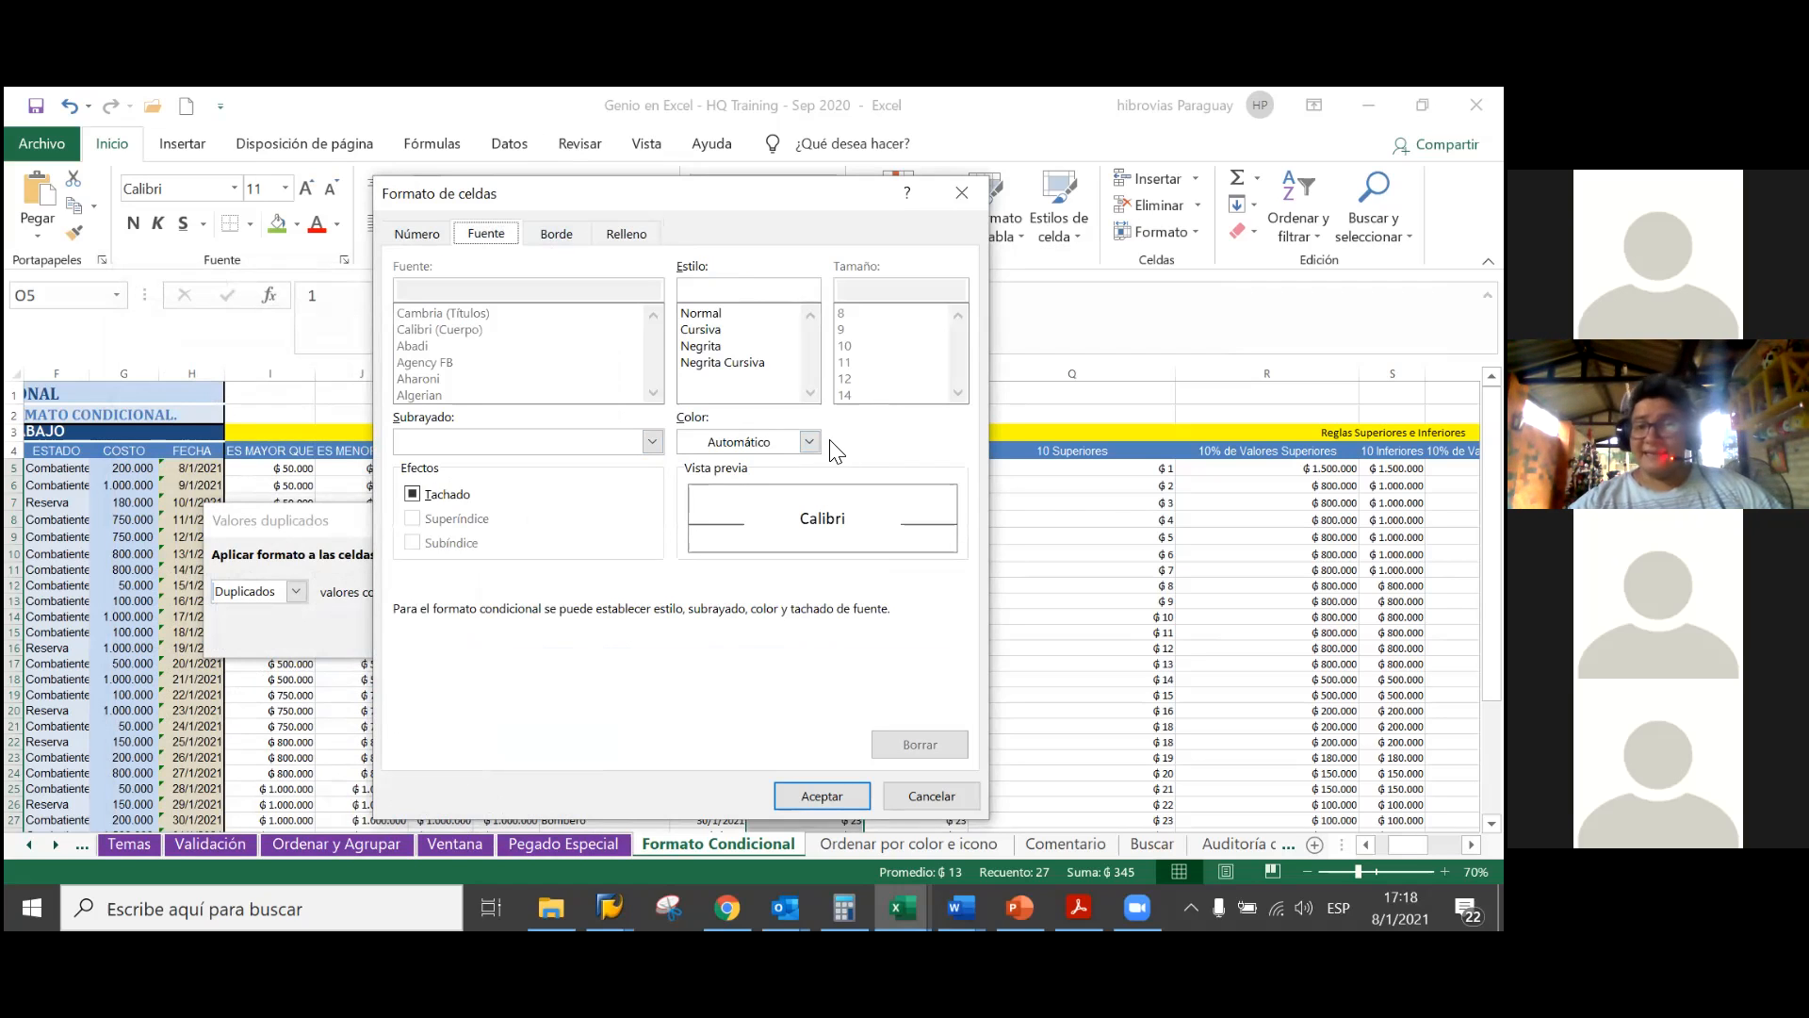
{"action": "left_click", "coordinate": [816, 441]}
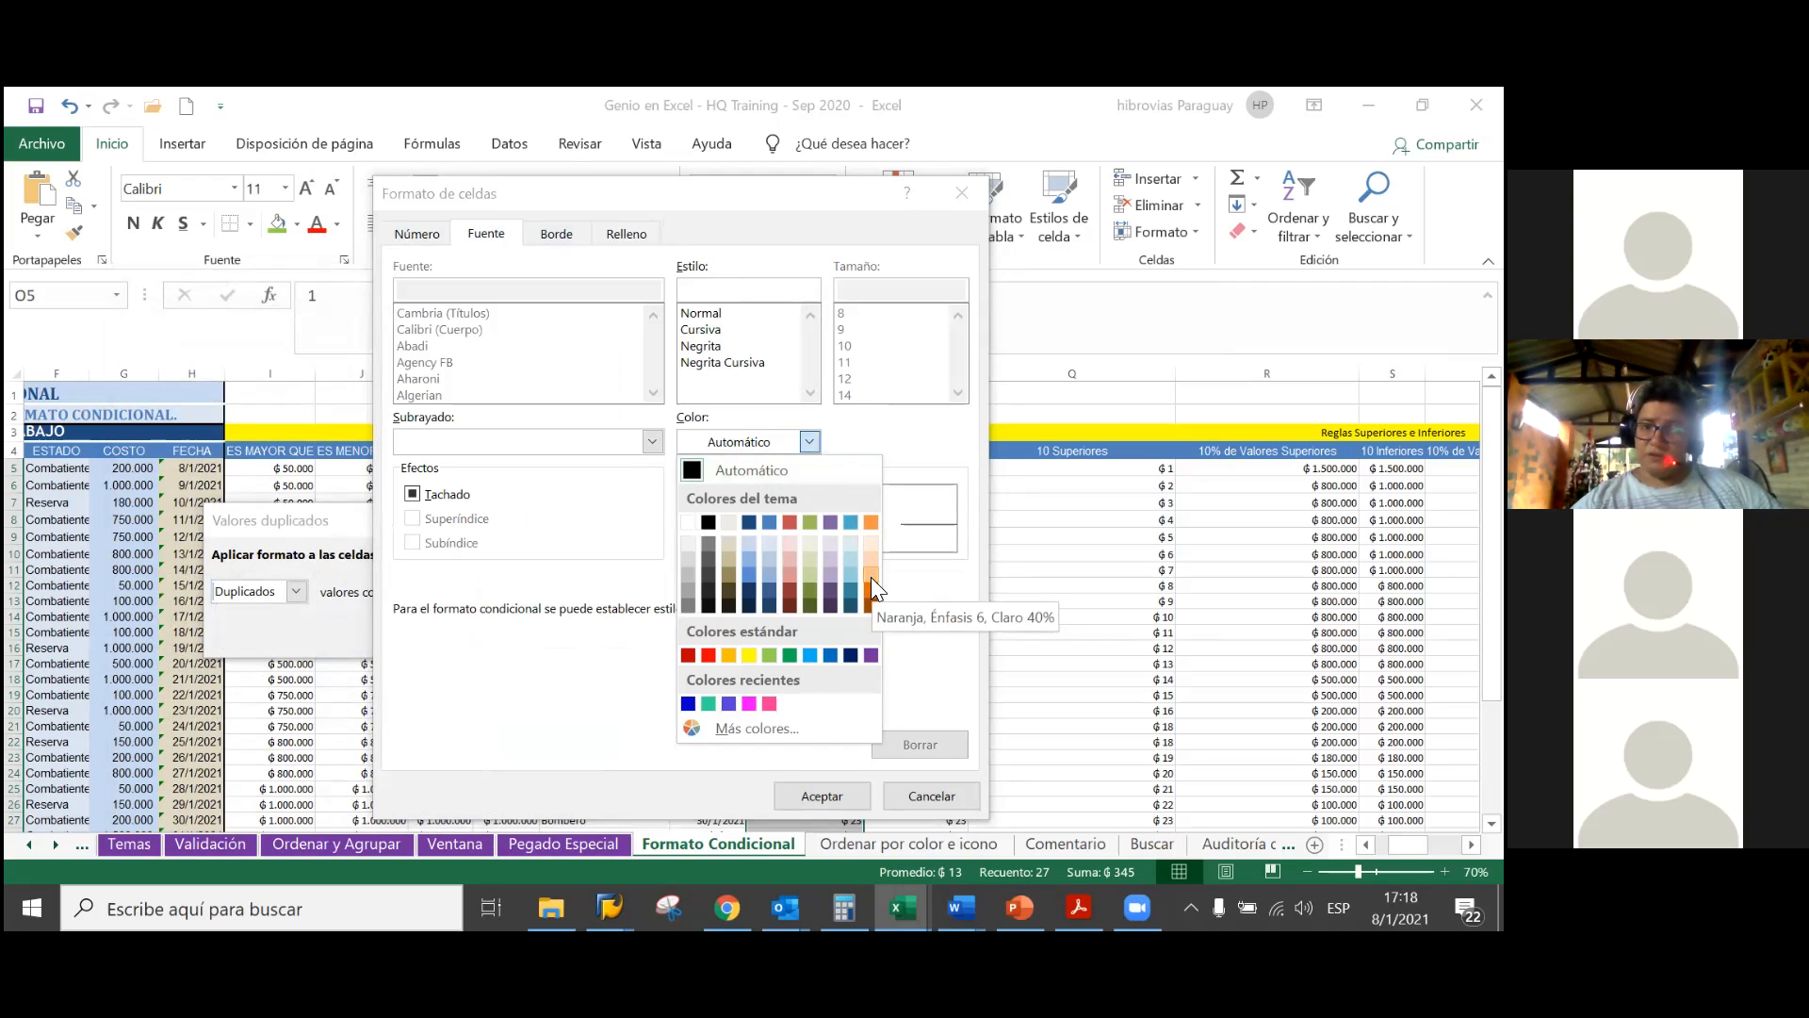
{"action": "left_click", "coordinate": [794, 585]}
{"action": "left_click", "coordinate": [812, 442]}
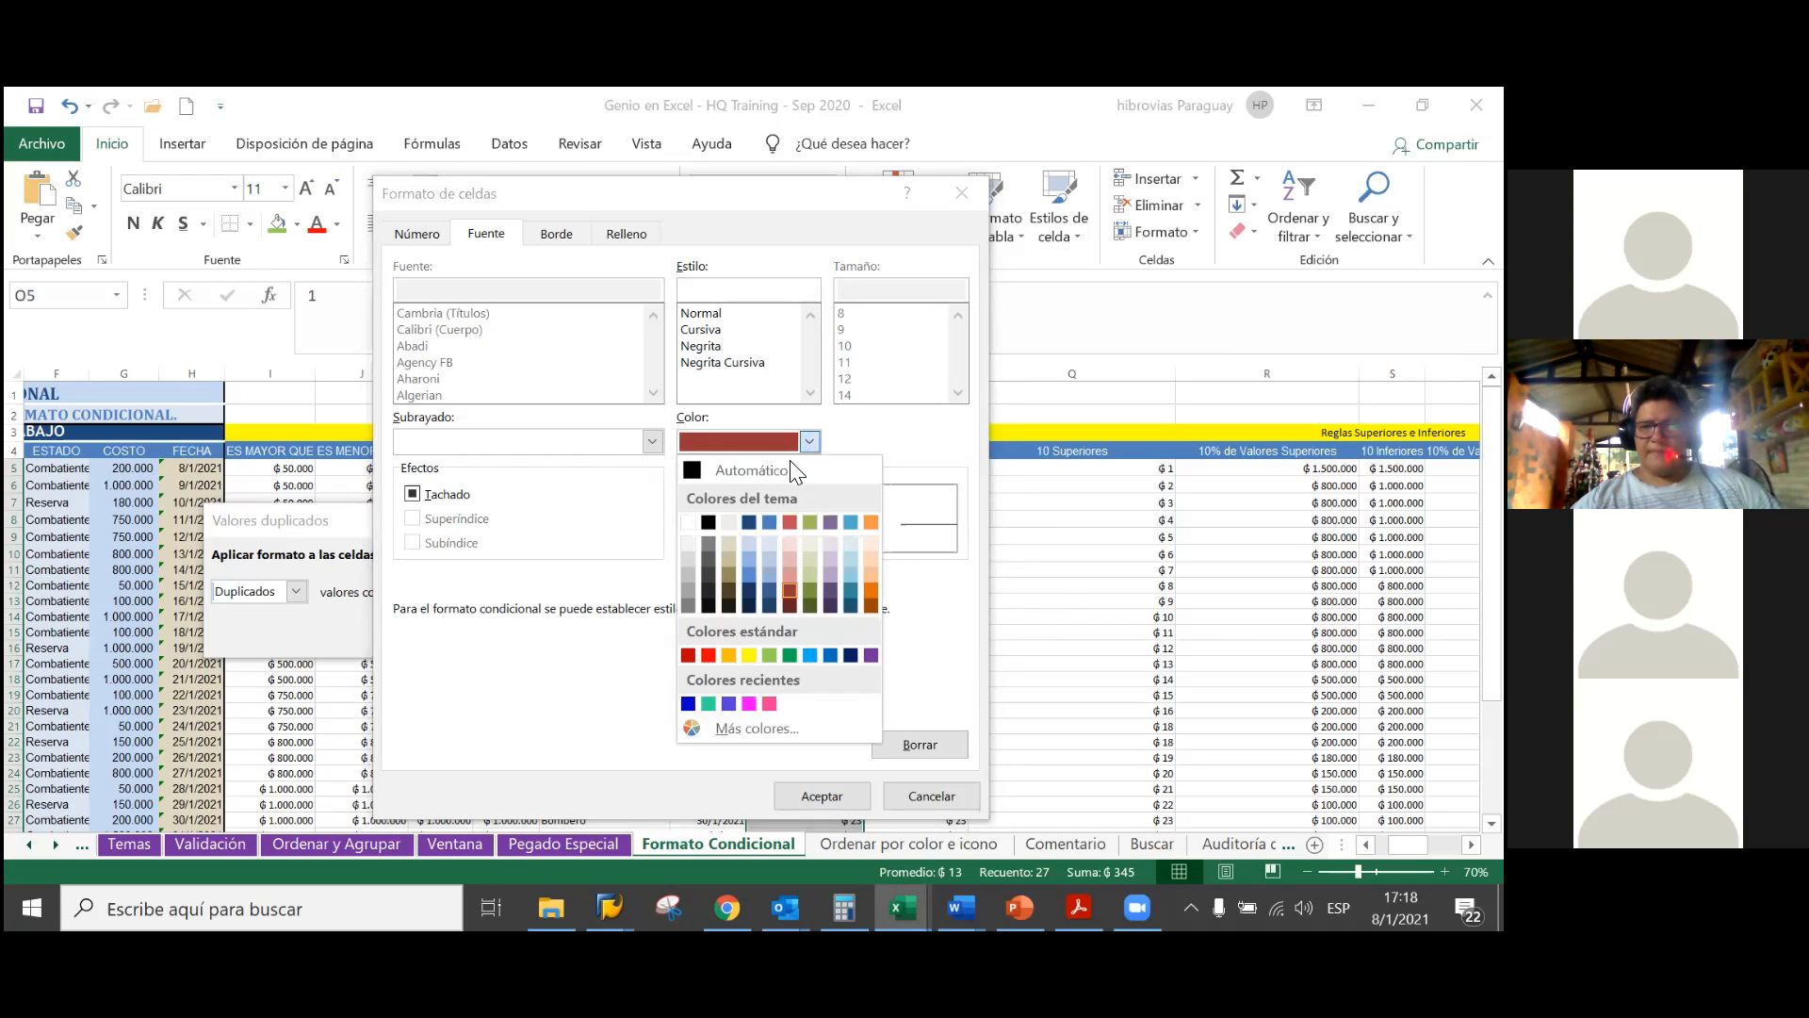
{"action": "left_click", "coordinate": [790, 571]}
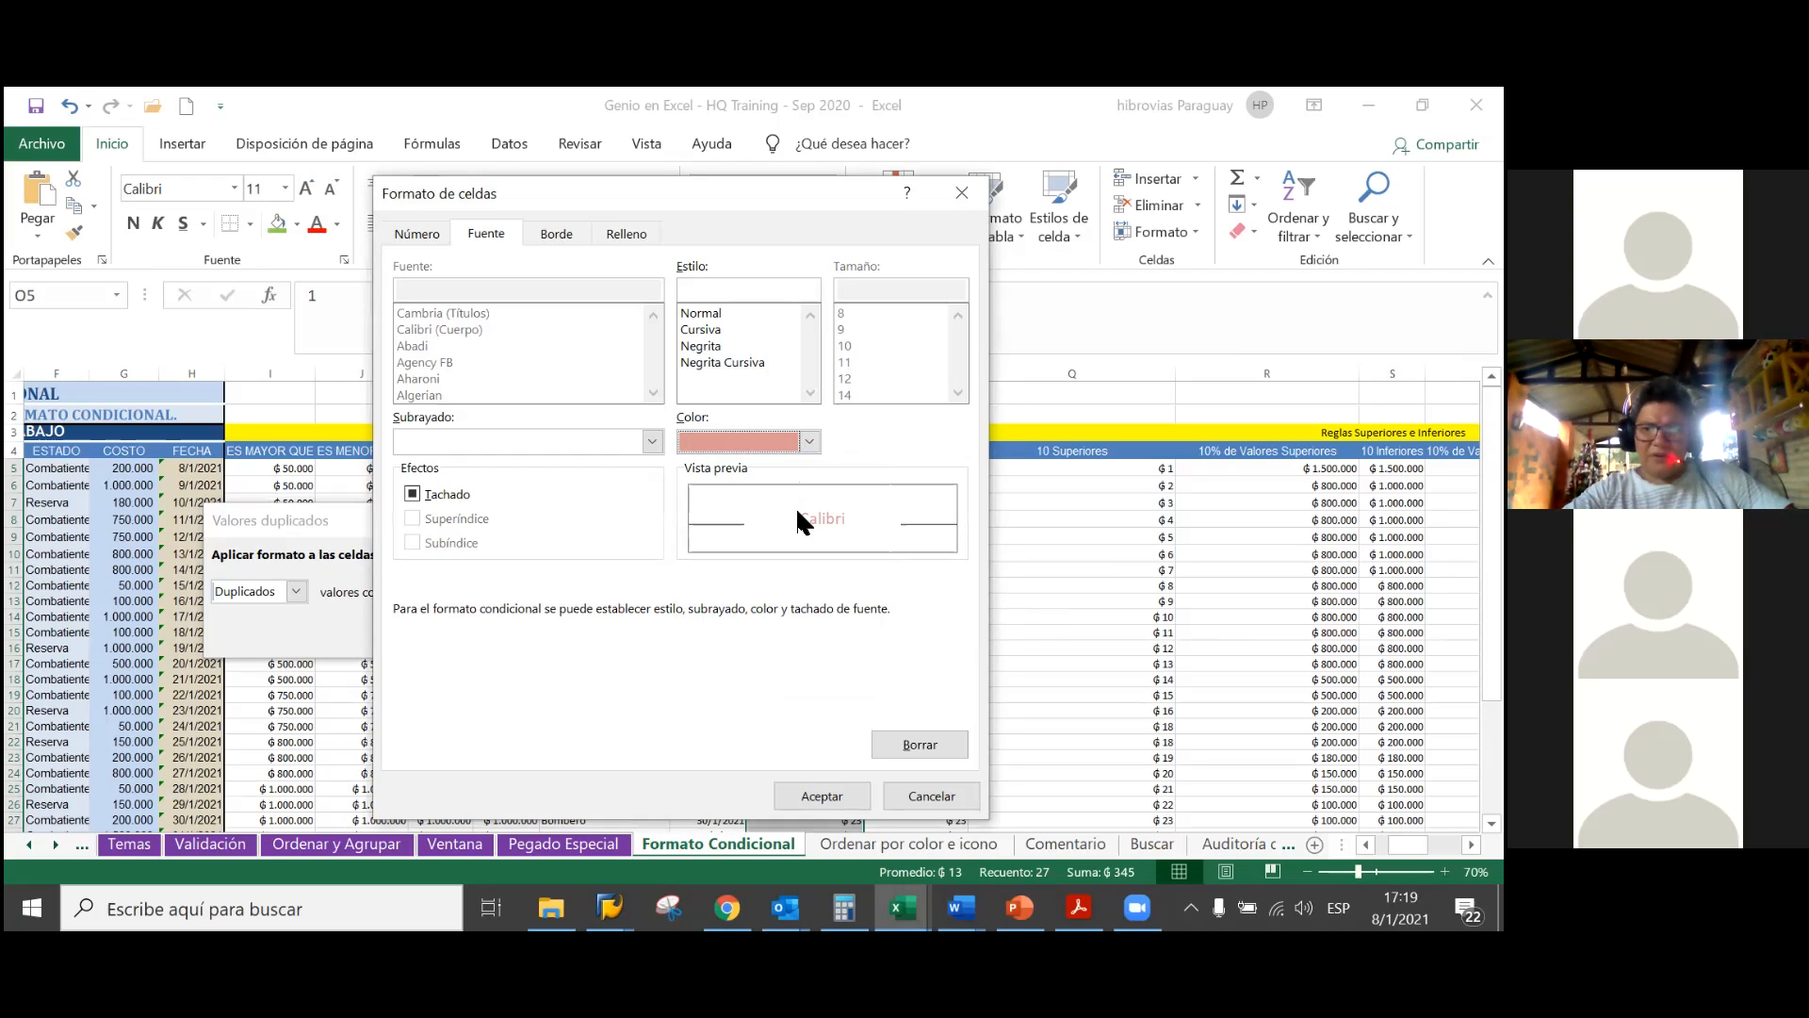
{"action": "left_click", "coordinate": [833, 793]}
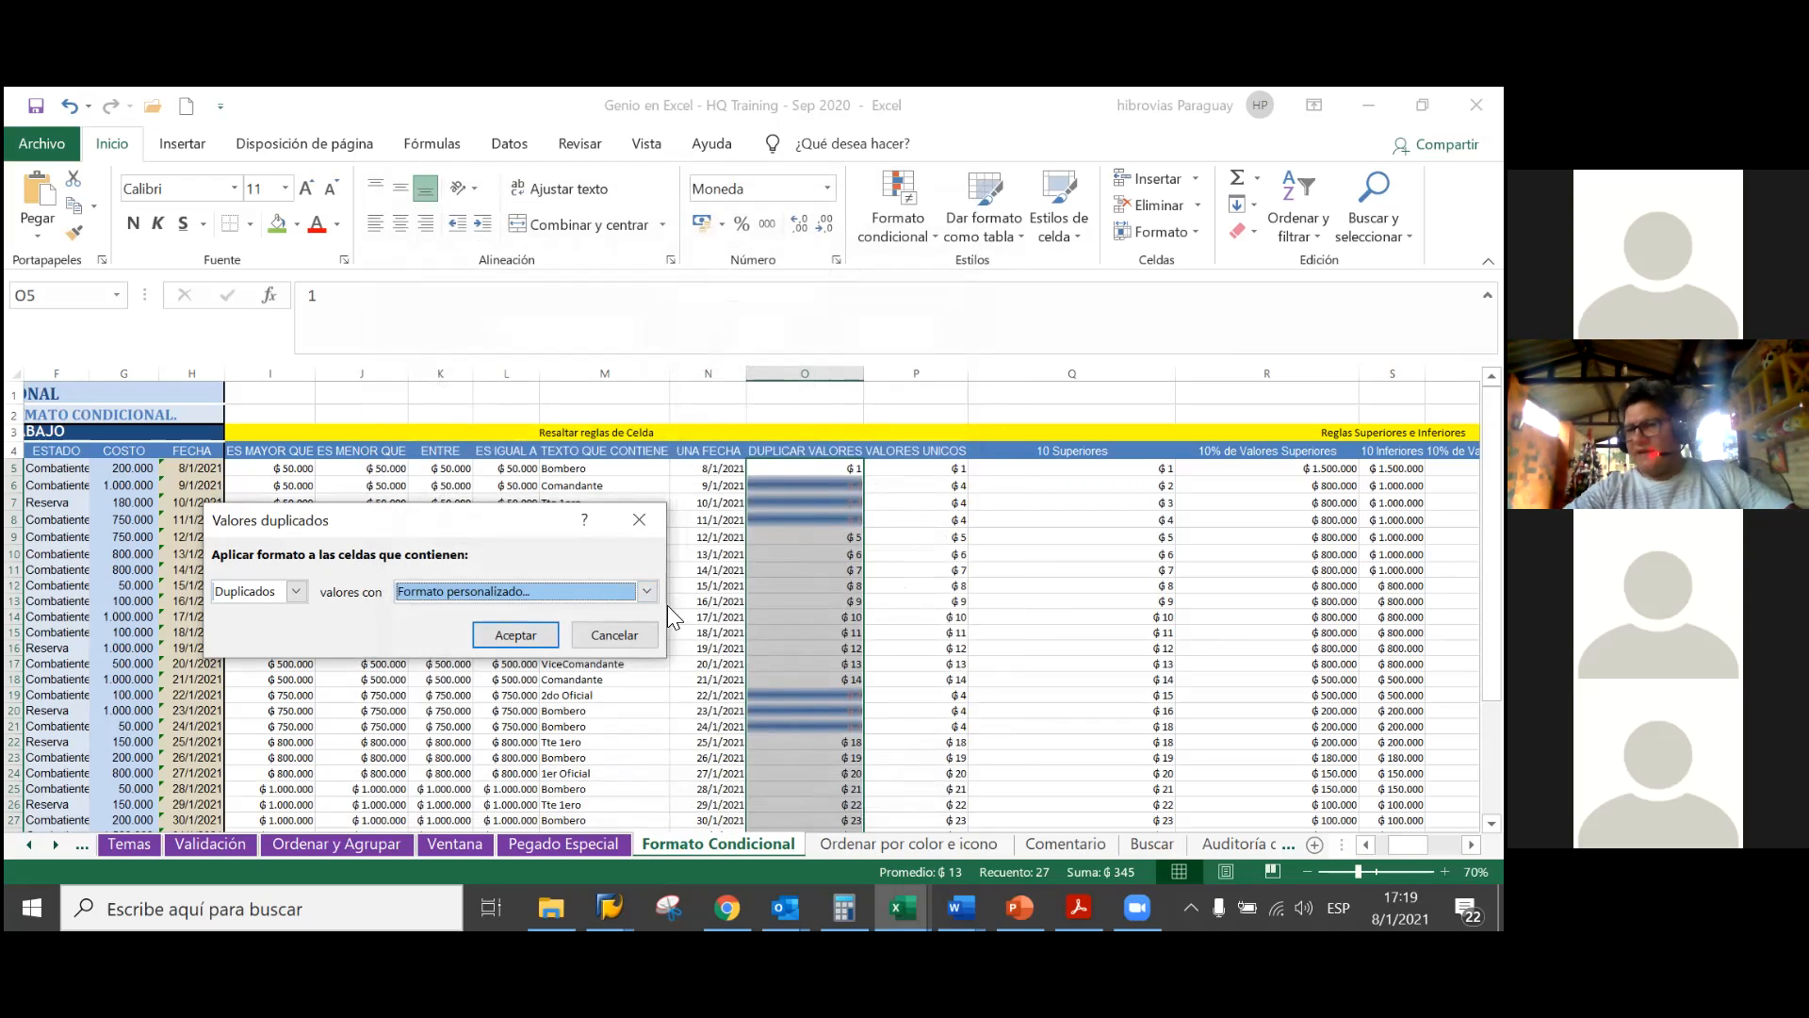
{"action": "left_click", "coordinate": [546, 641]}
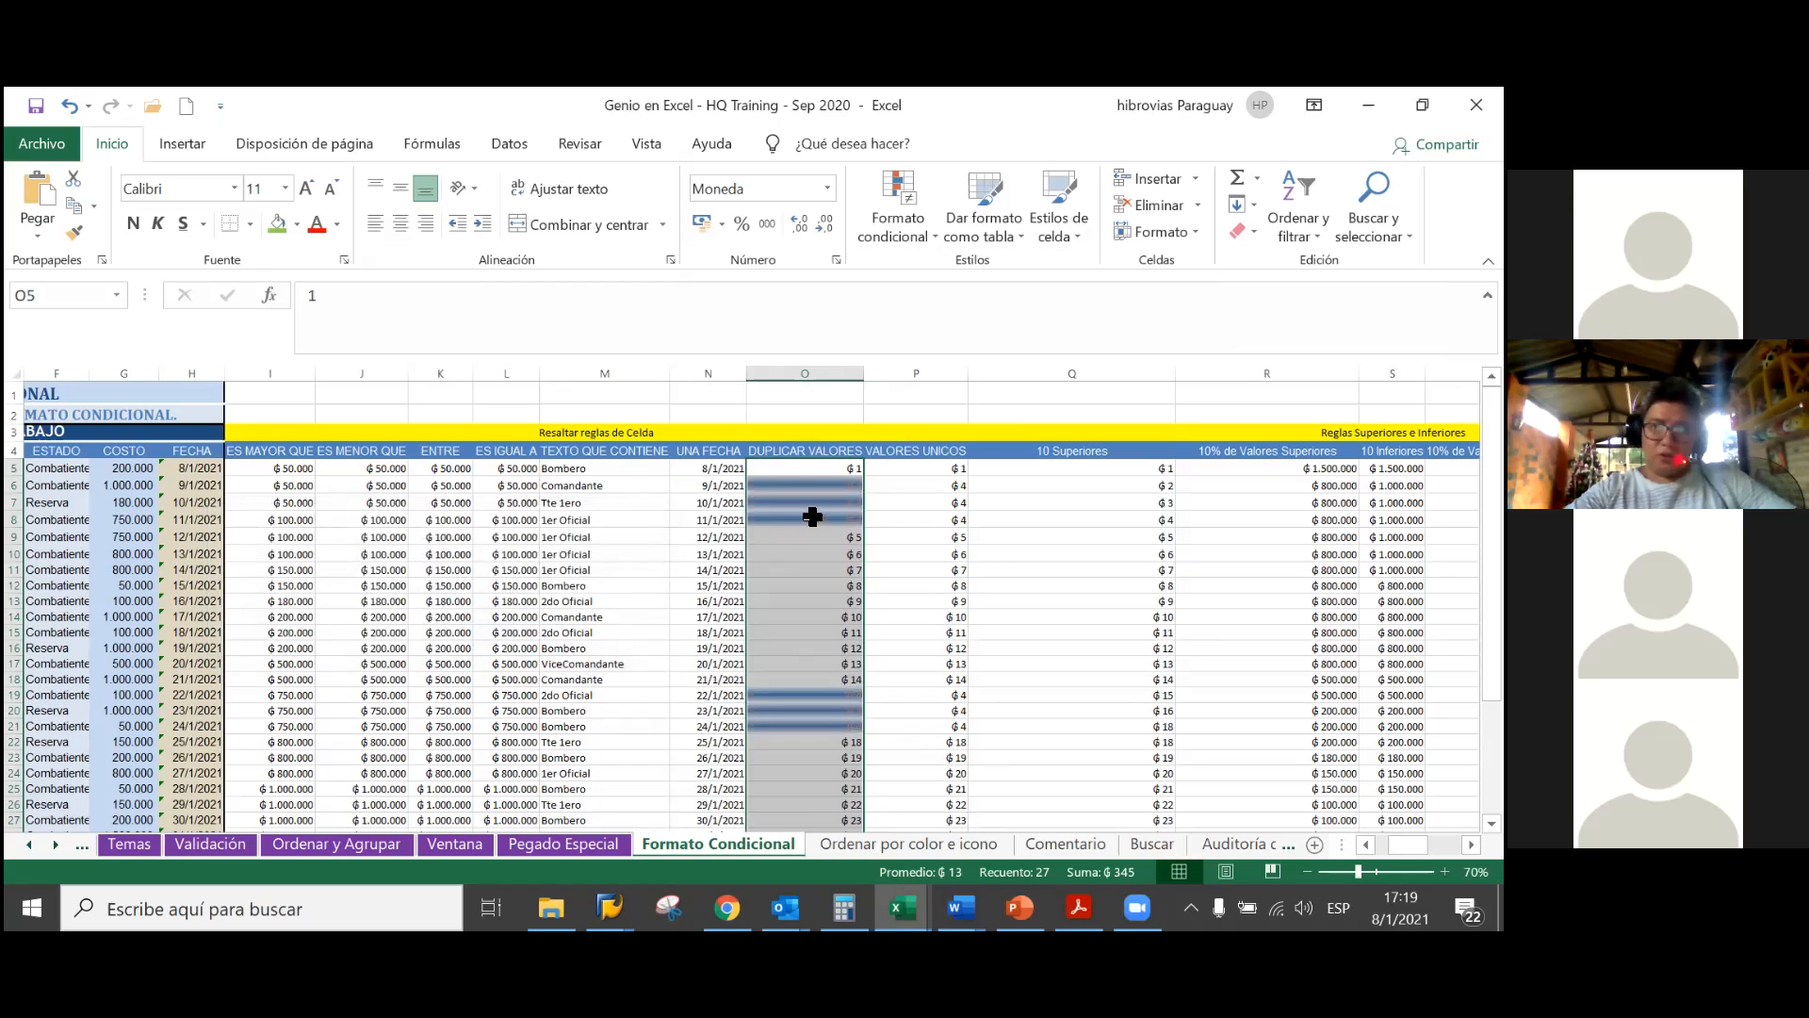
{"action": "left_click", "coordinate": [919, 231]}
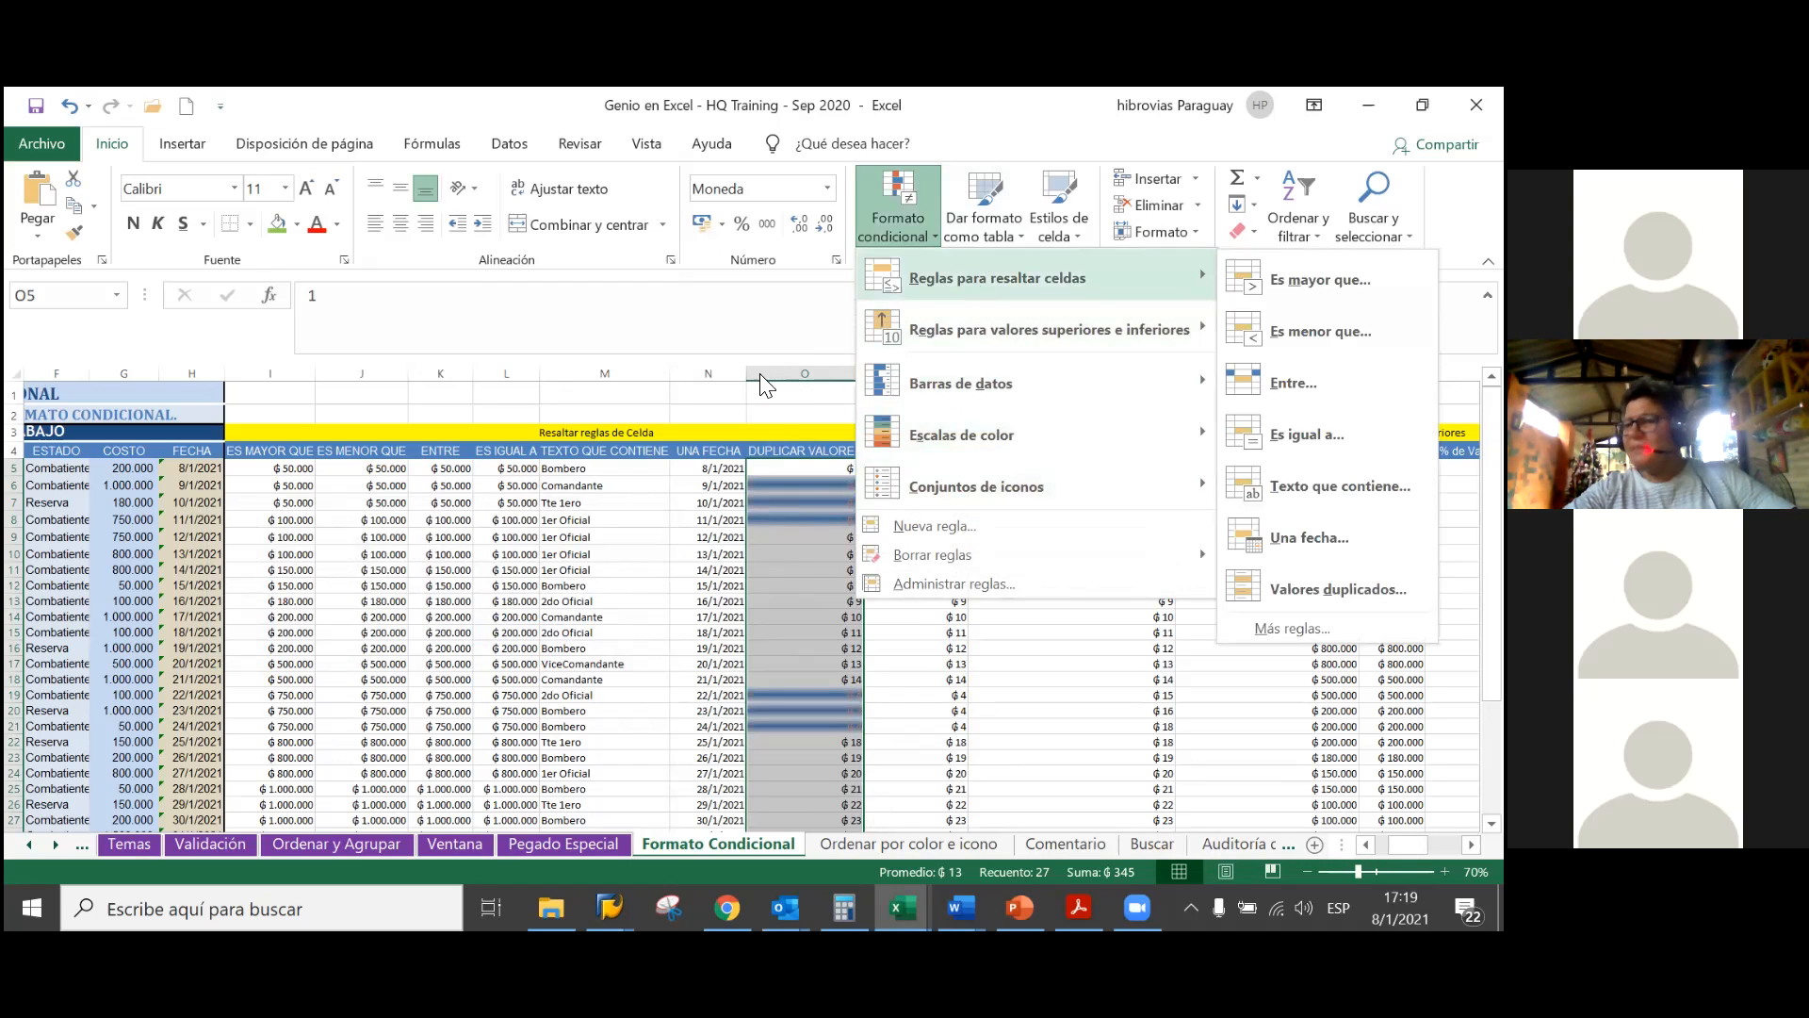
{"action": "left_click", "coordinate": [782, 509]}
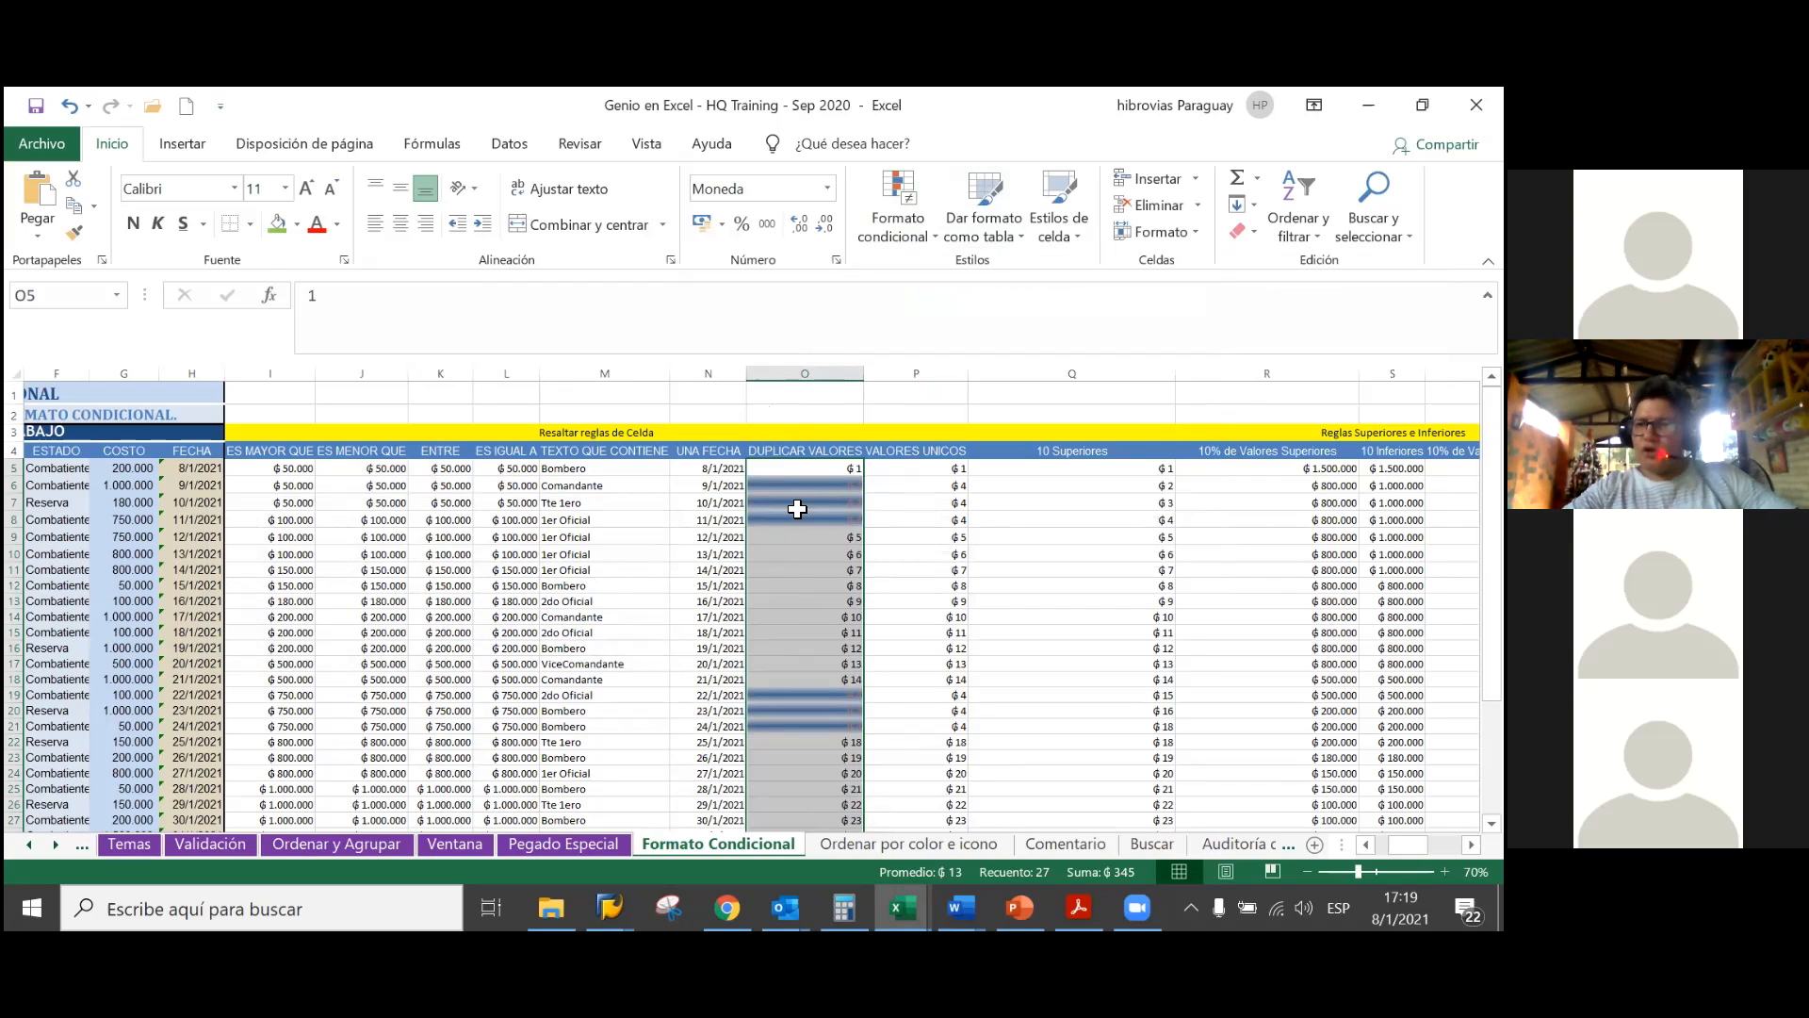
{"action": "right_click", "coordinate": [796, 510]}
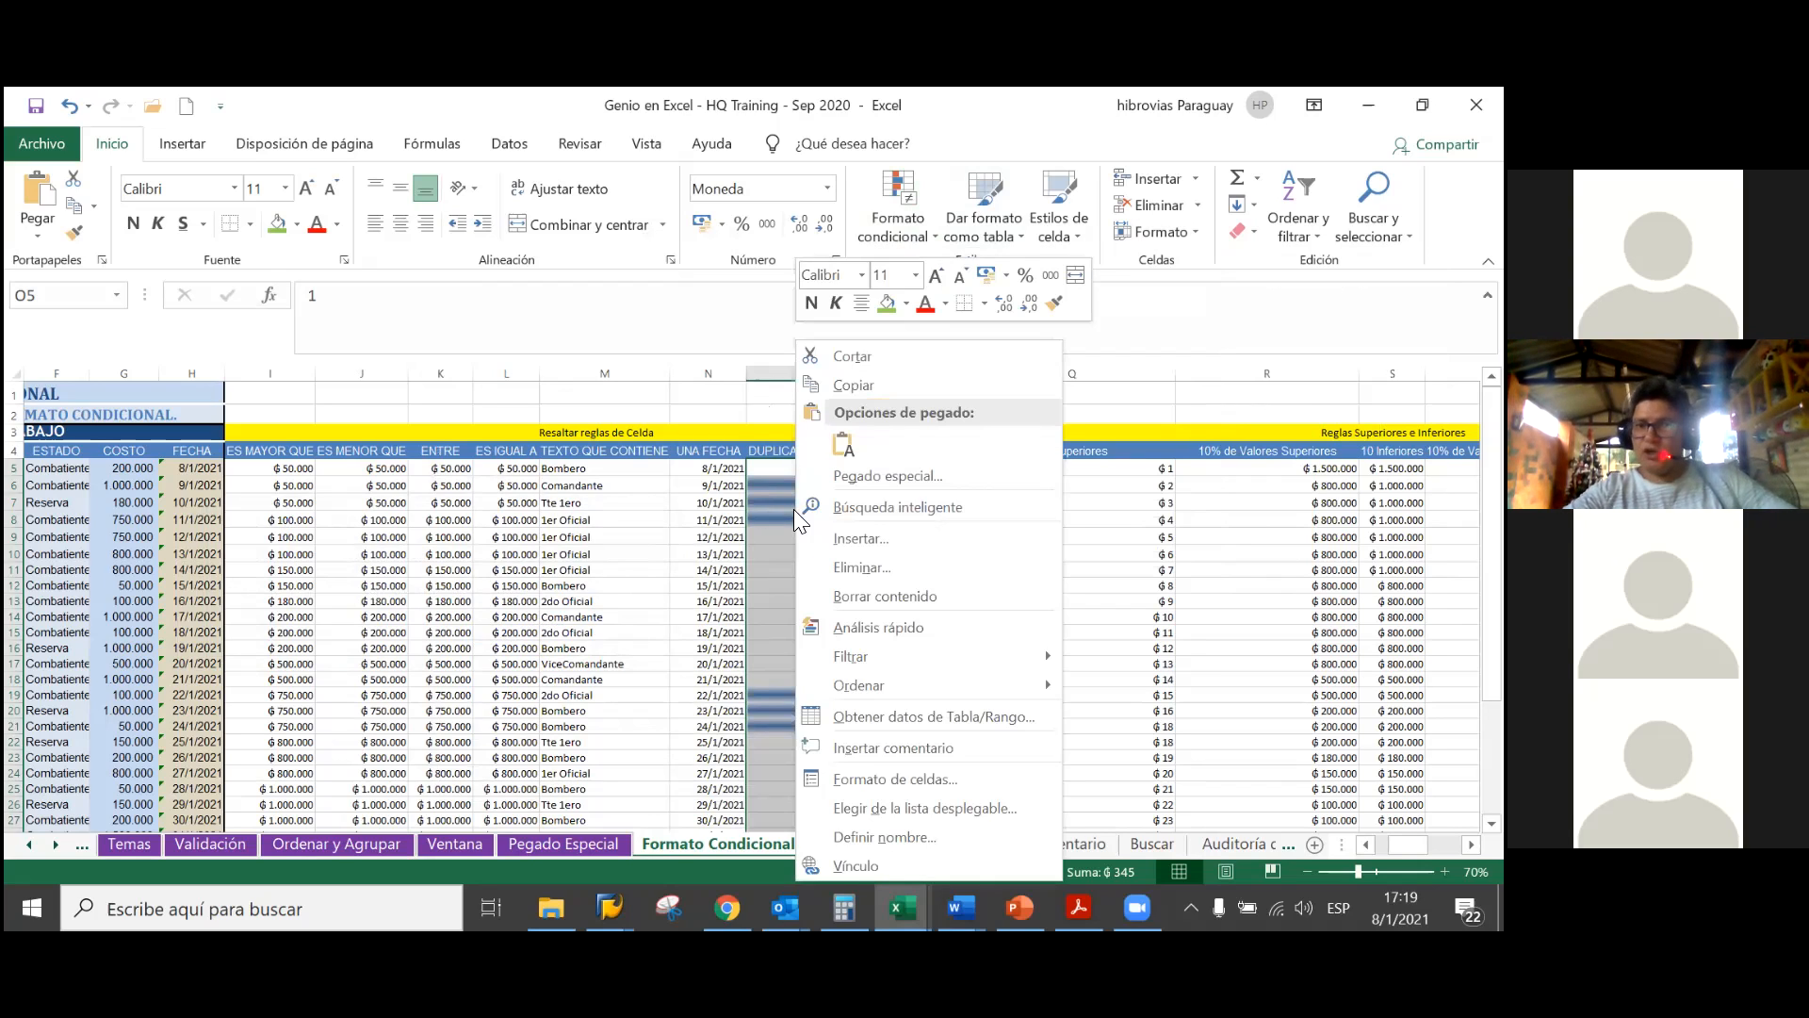
{"action": "key", "text": "Escape"}
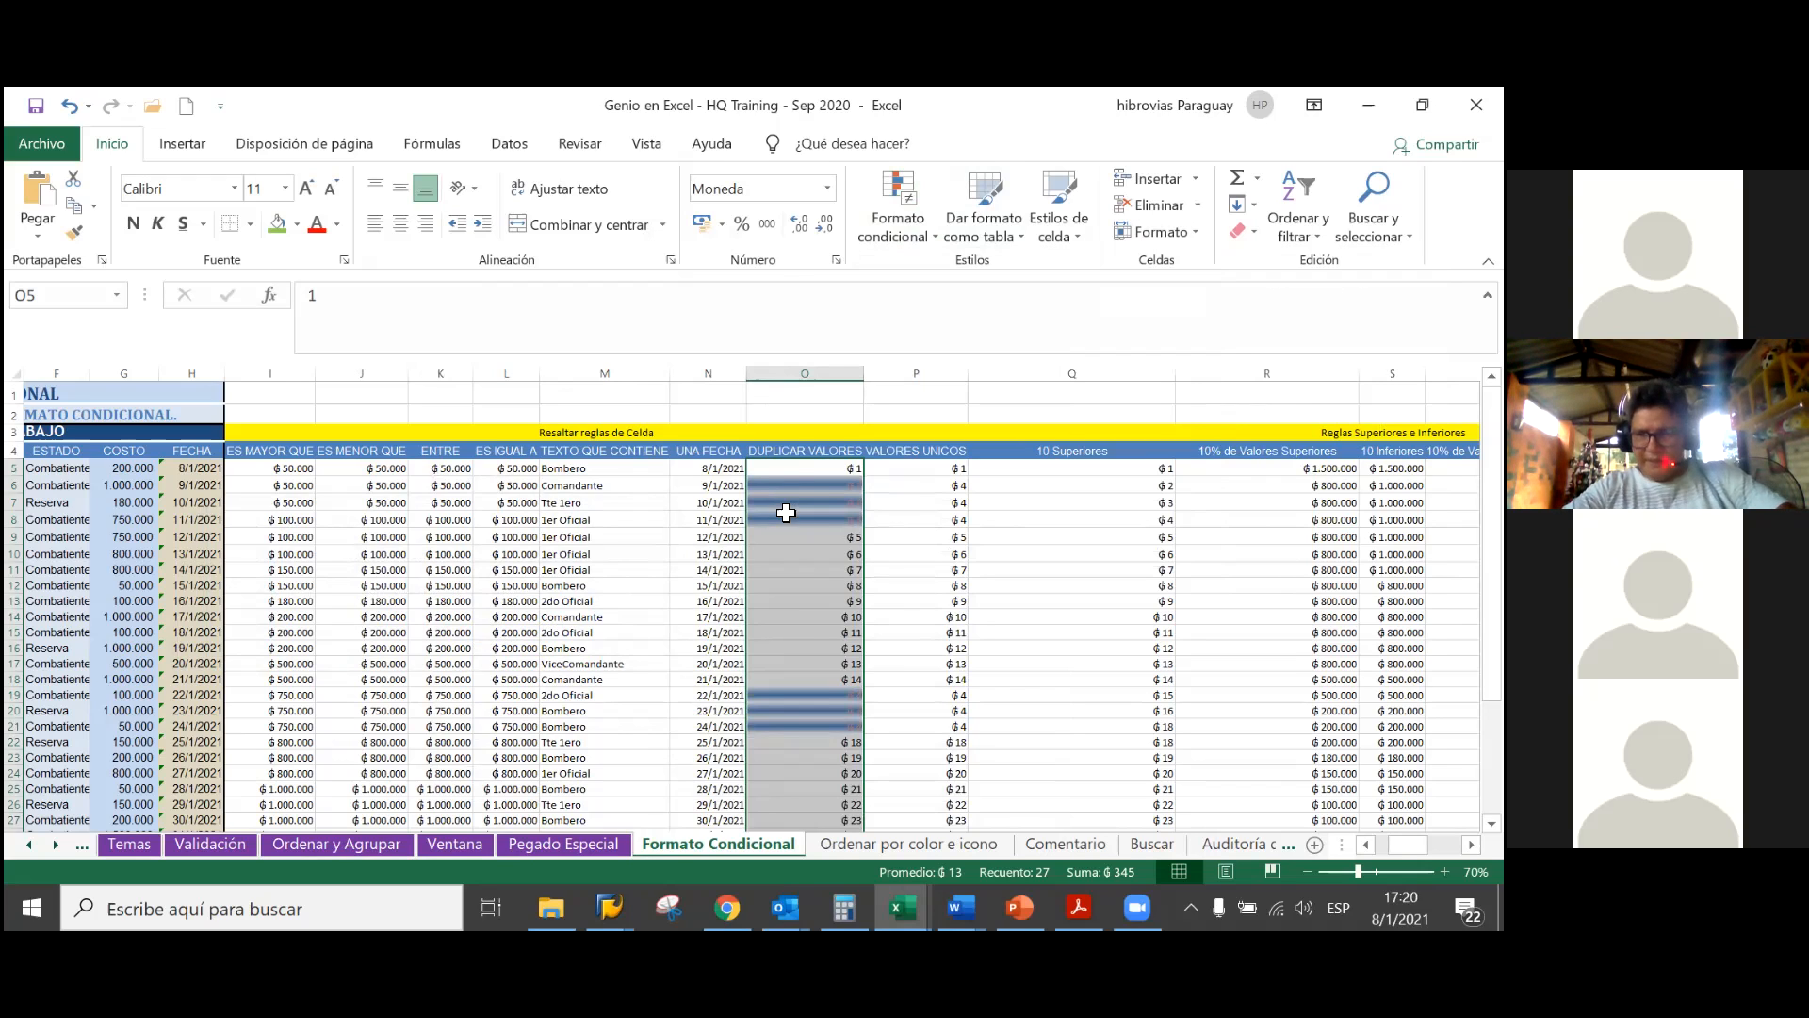
Open the duplicate values rule of the selected O column cells in the rules manager and edit its format
{"action": "left_click", "coordinate": [893, 247]}
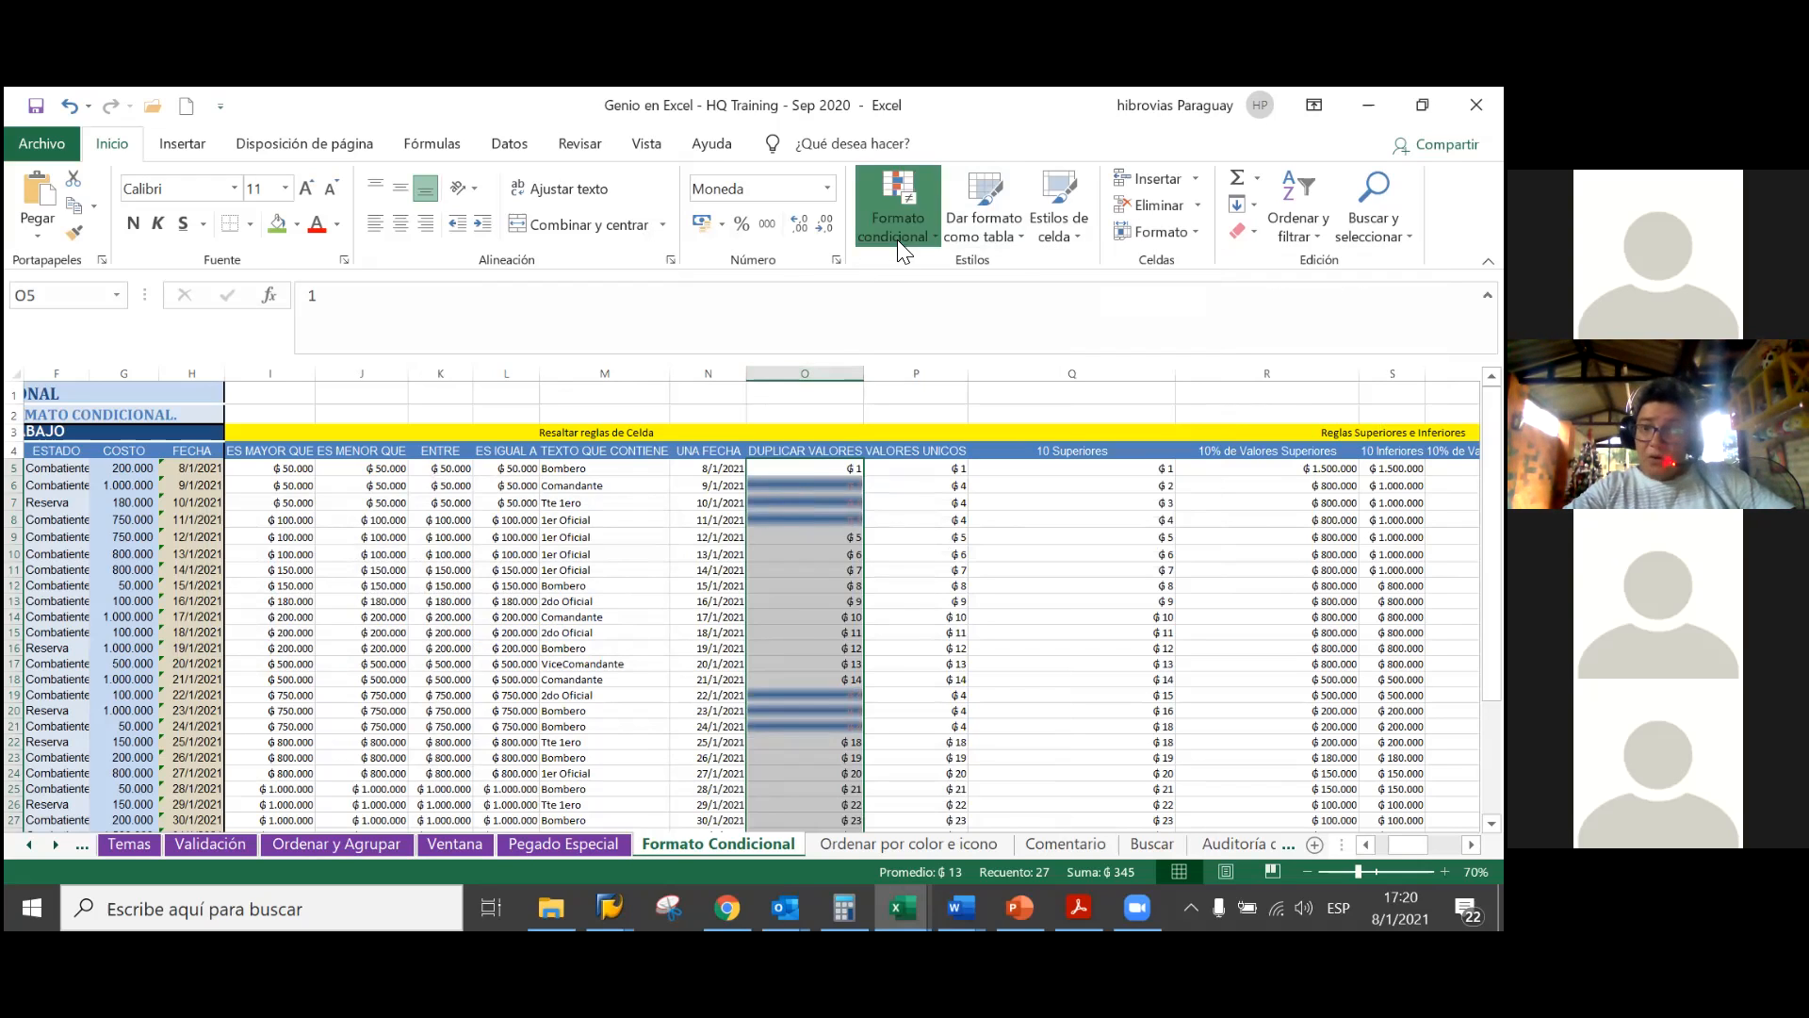
{"action": "mouse_move", "coordinate": [970, 278]}
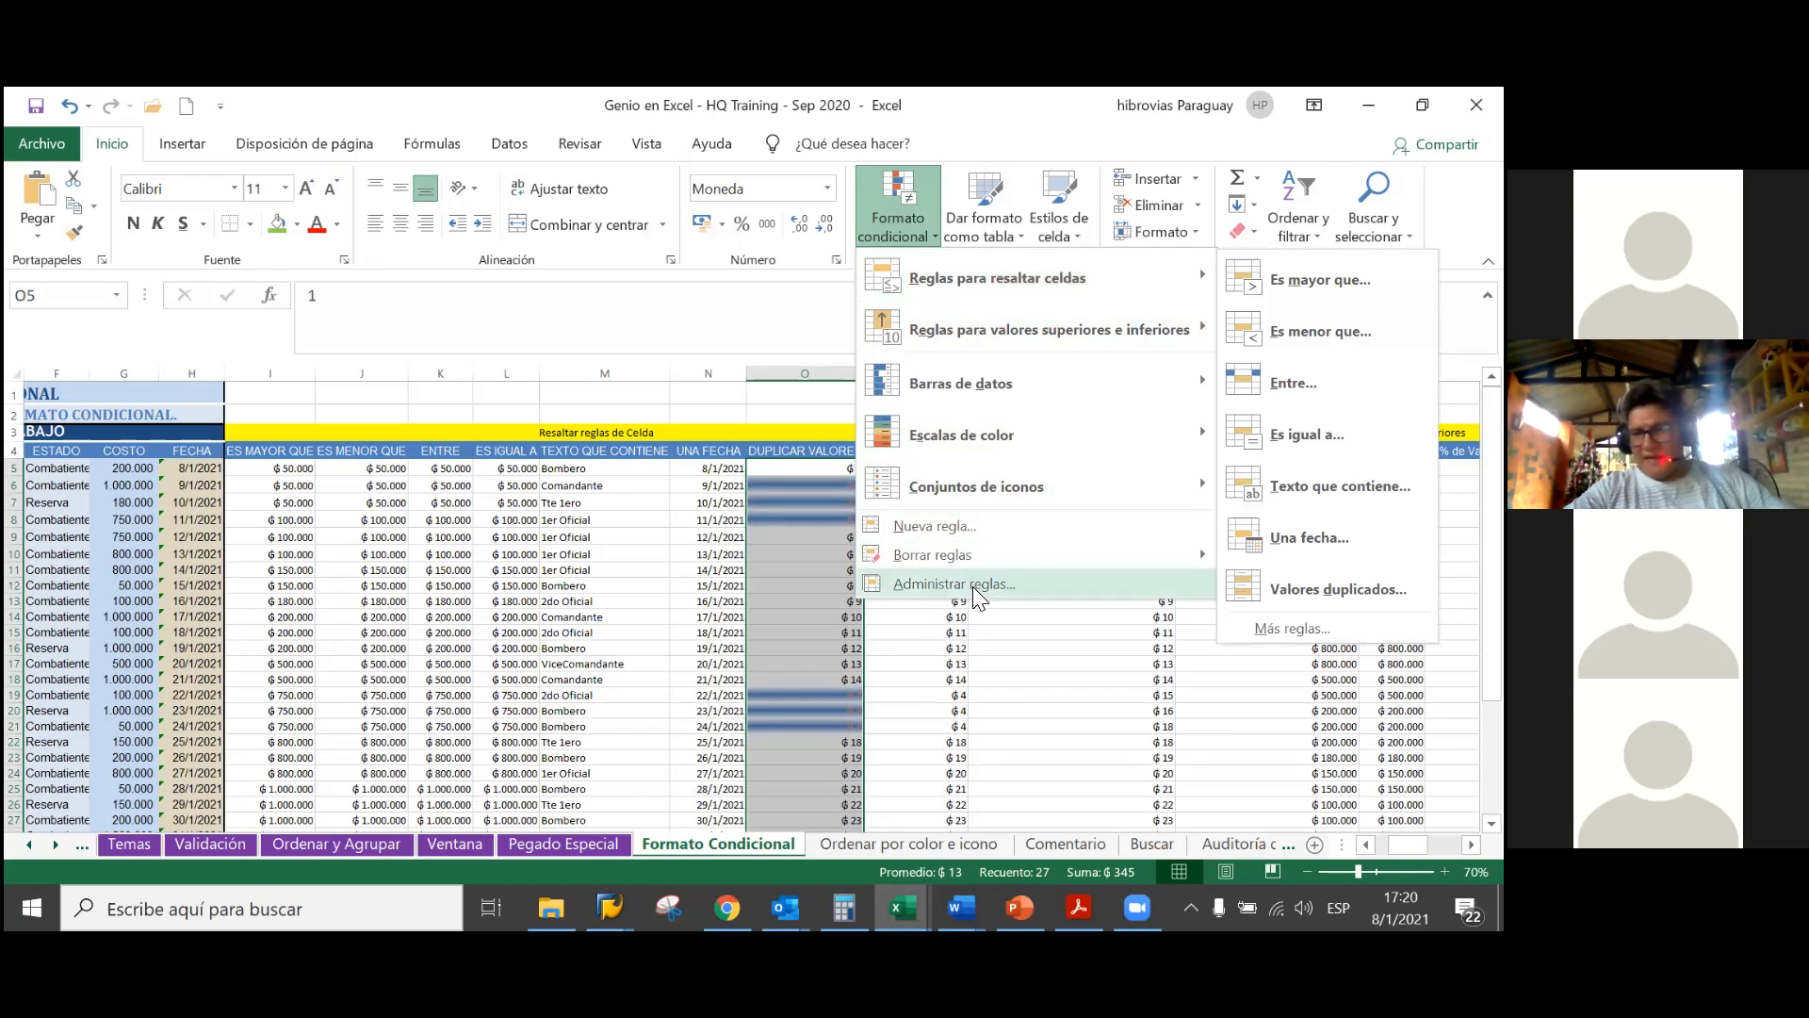
{"action": "left_click", "coordinate": [888, 581]}
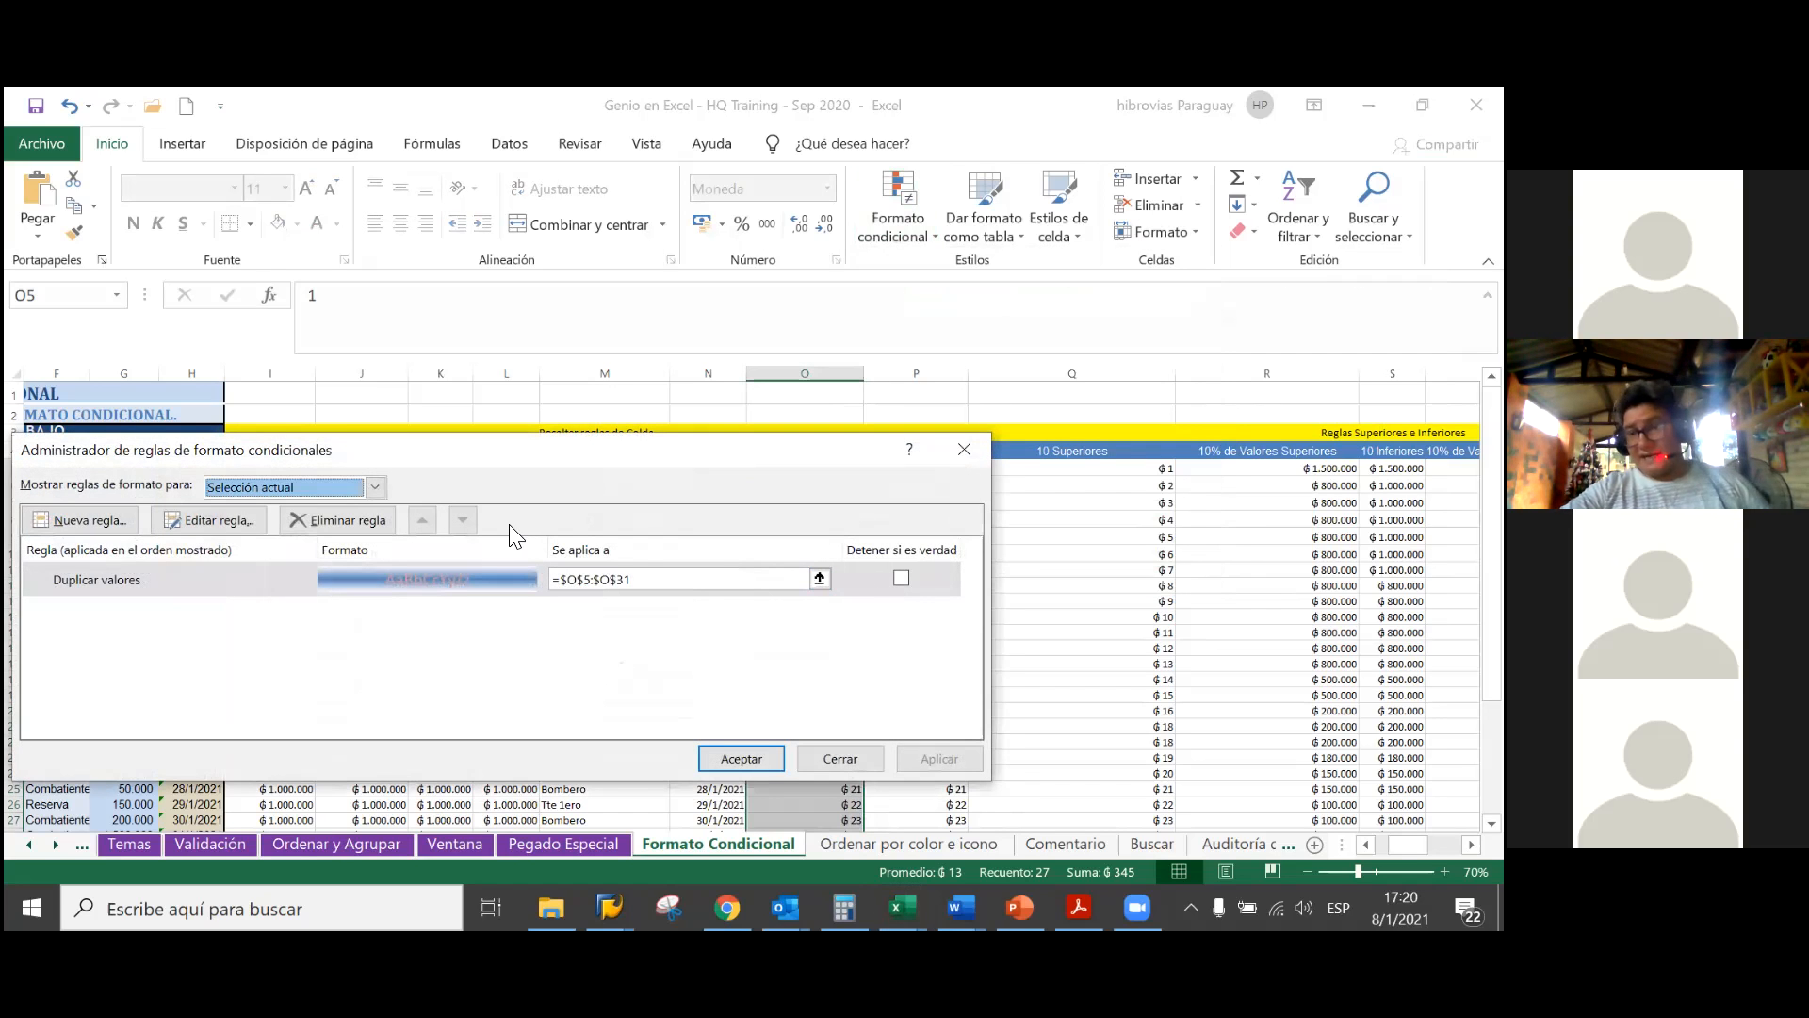
{"action": "left_click", "coordinate": [484, 575]}
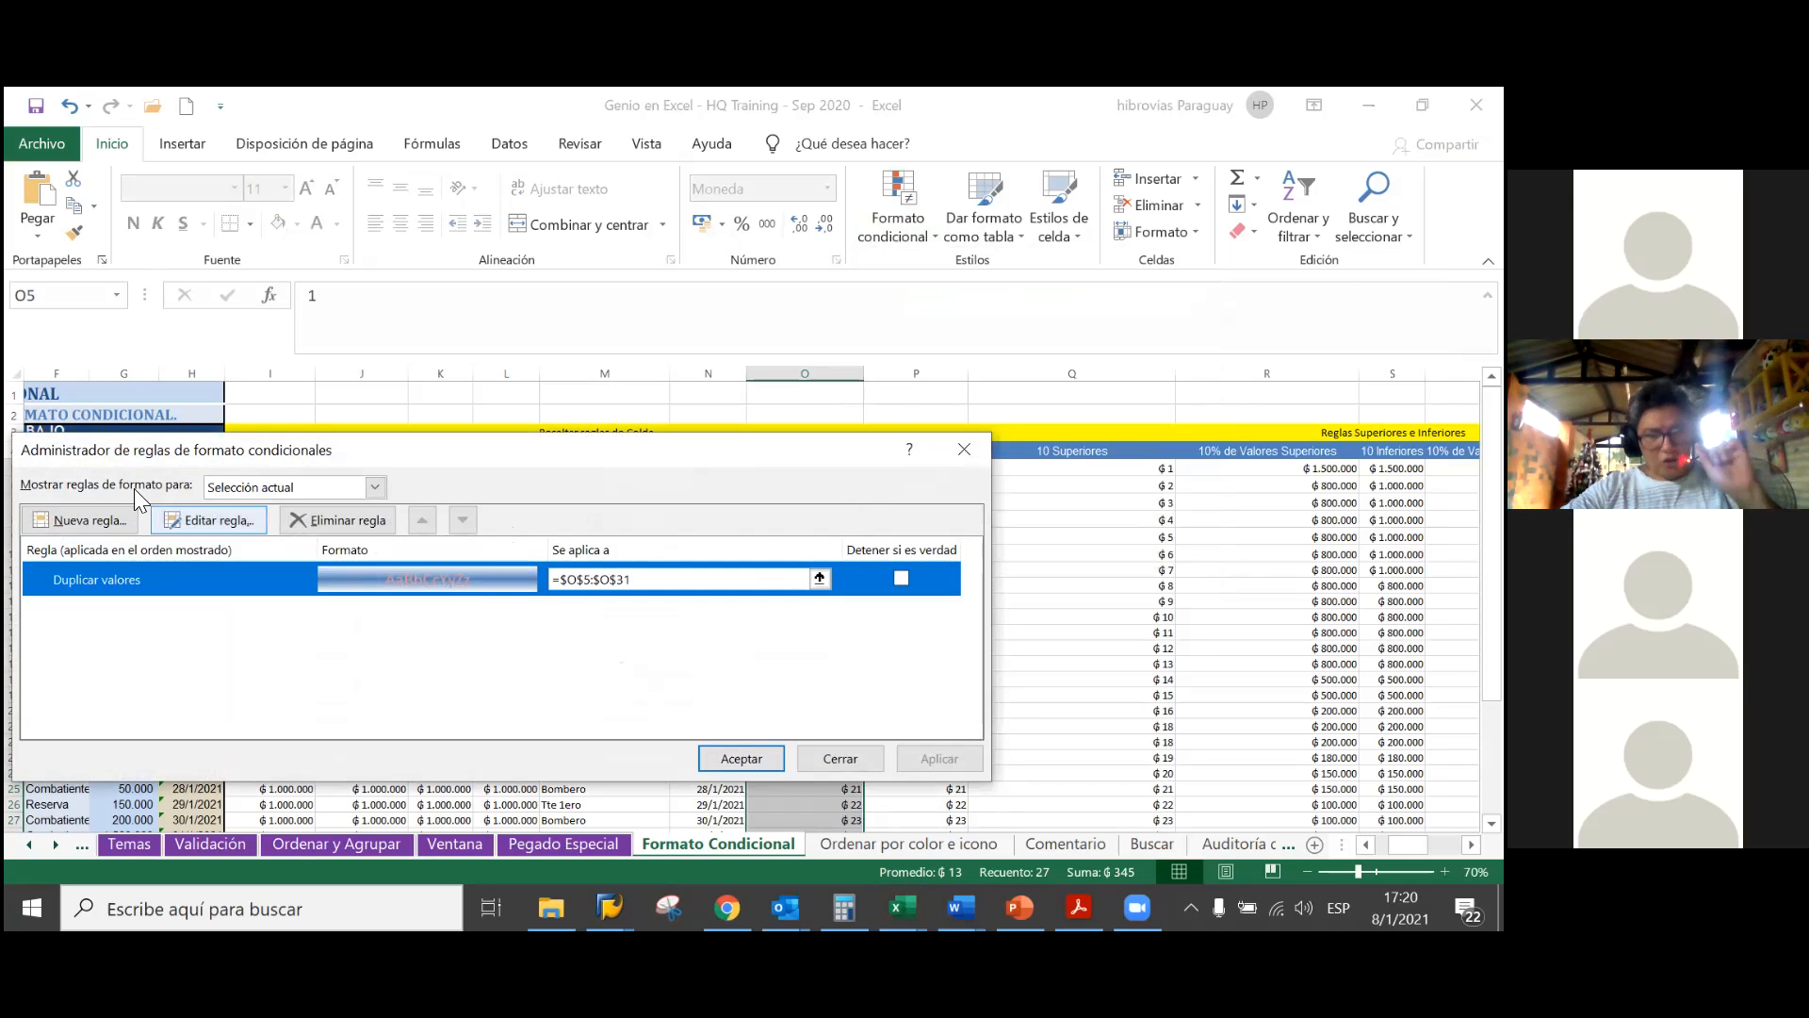
{"action": "left_click", "coordinate": [176, 517]}
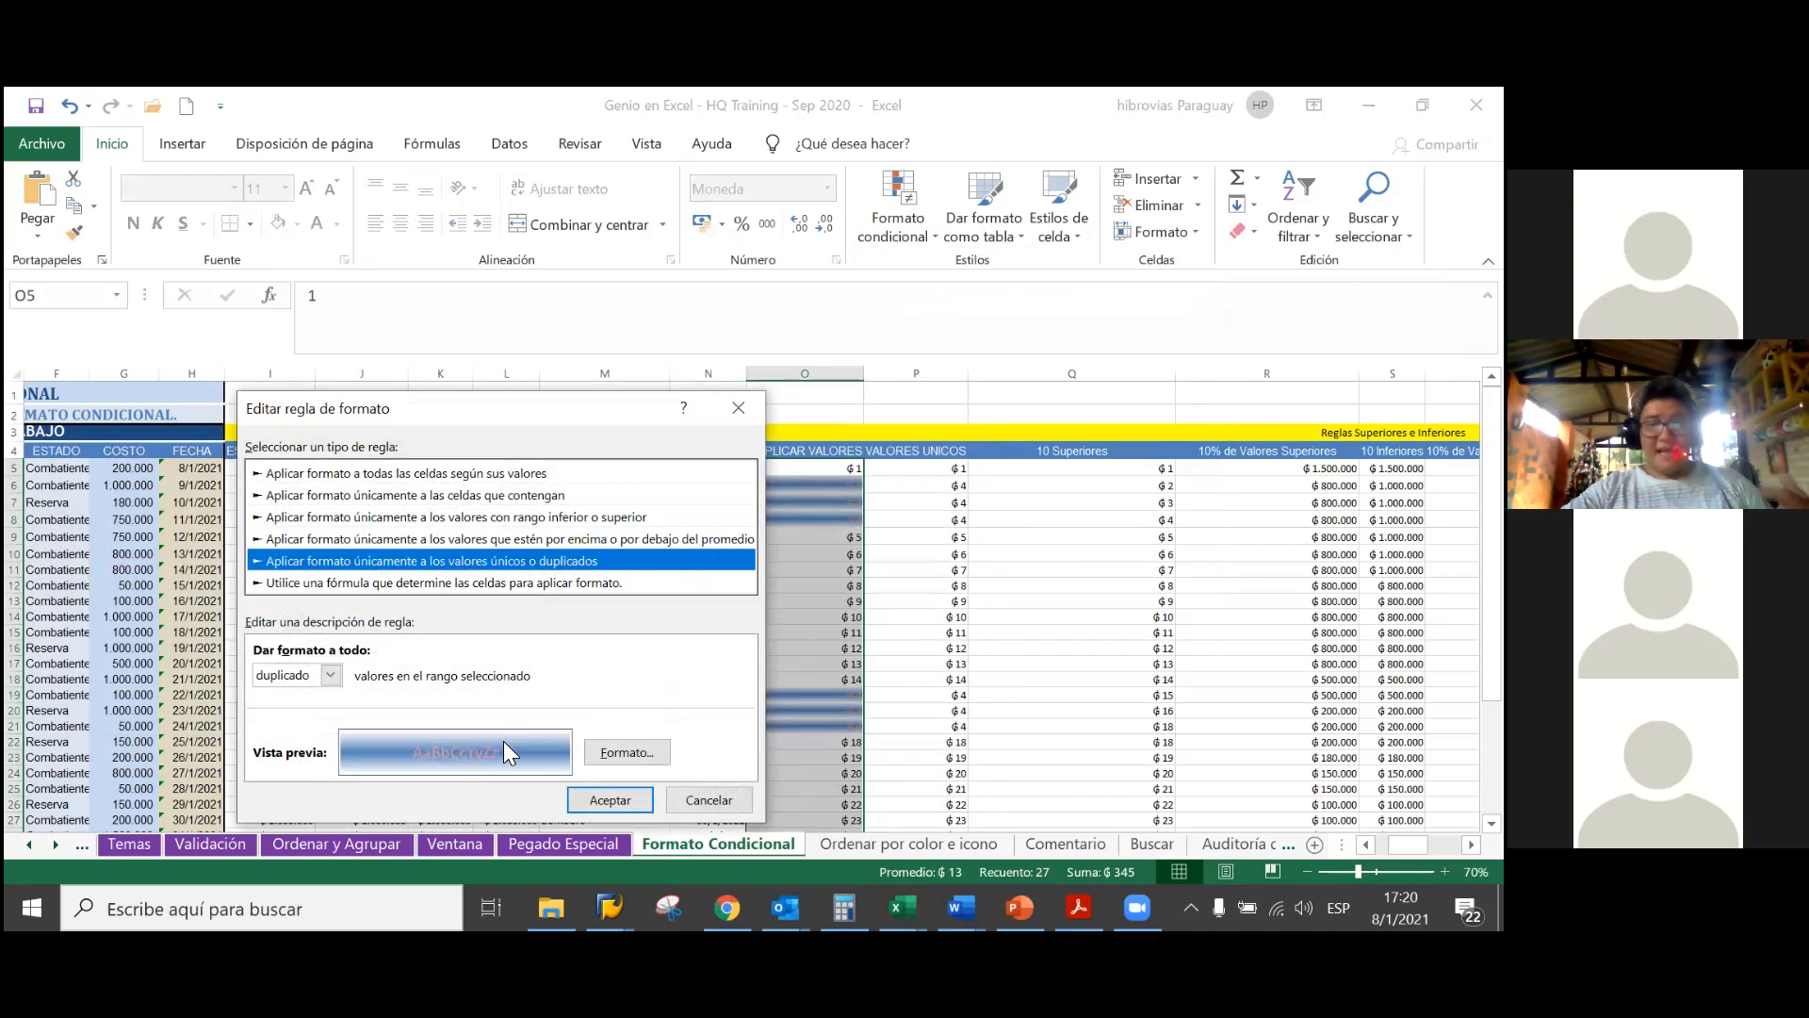
{"action": "left_click", "coordinate": [644, 757]}
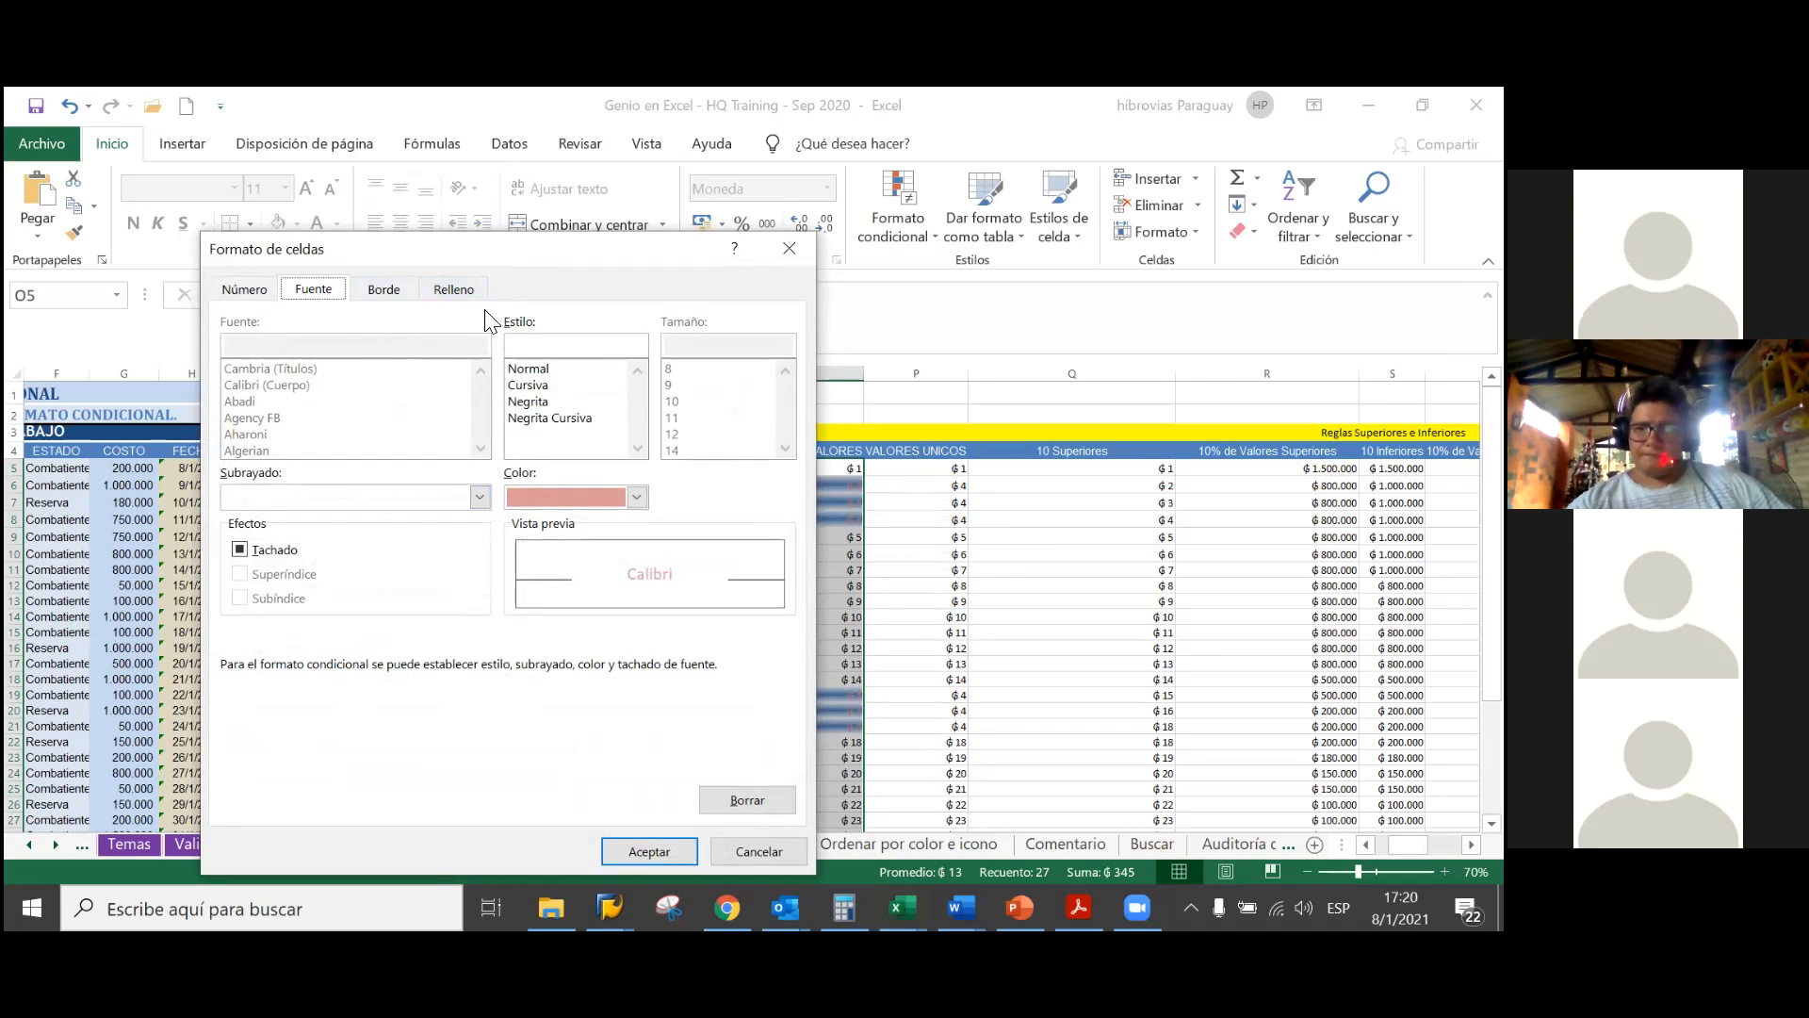
Change the rule's fill to the horizontal gradient variant that fades from white above to blue below
{"action": "left_click", "coordinate": [461, 288]}
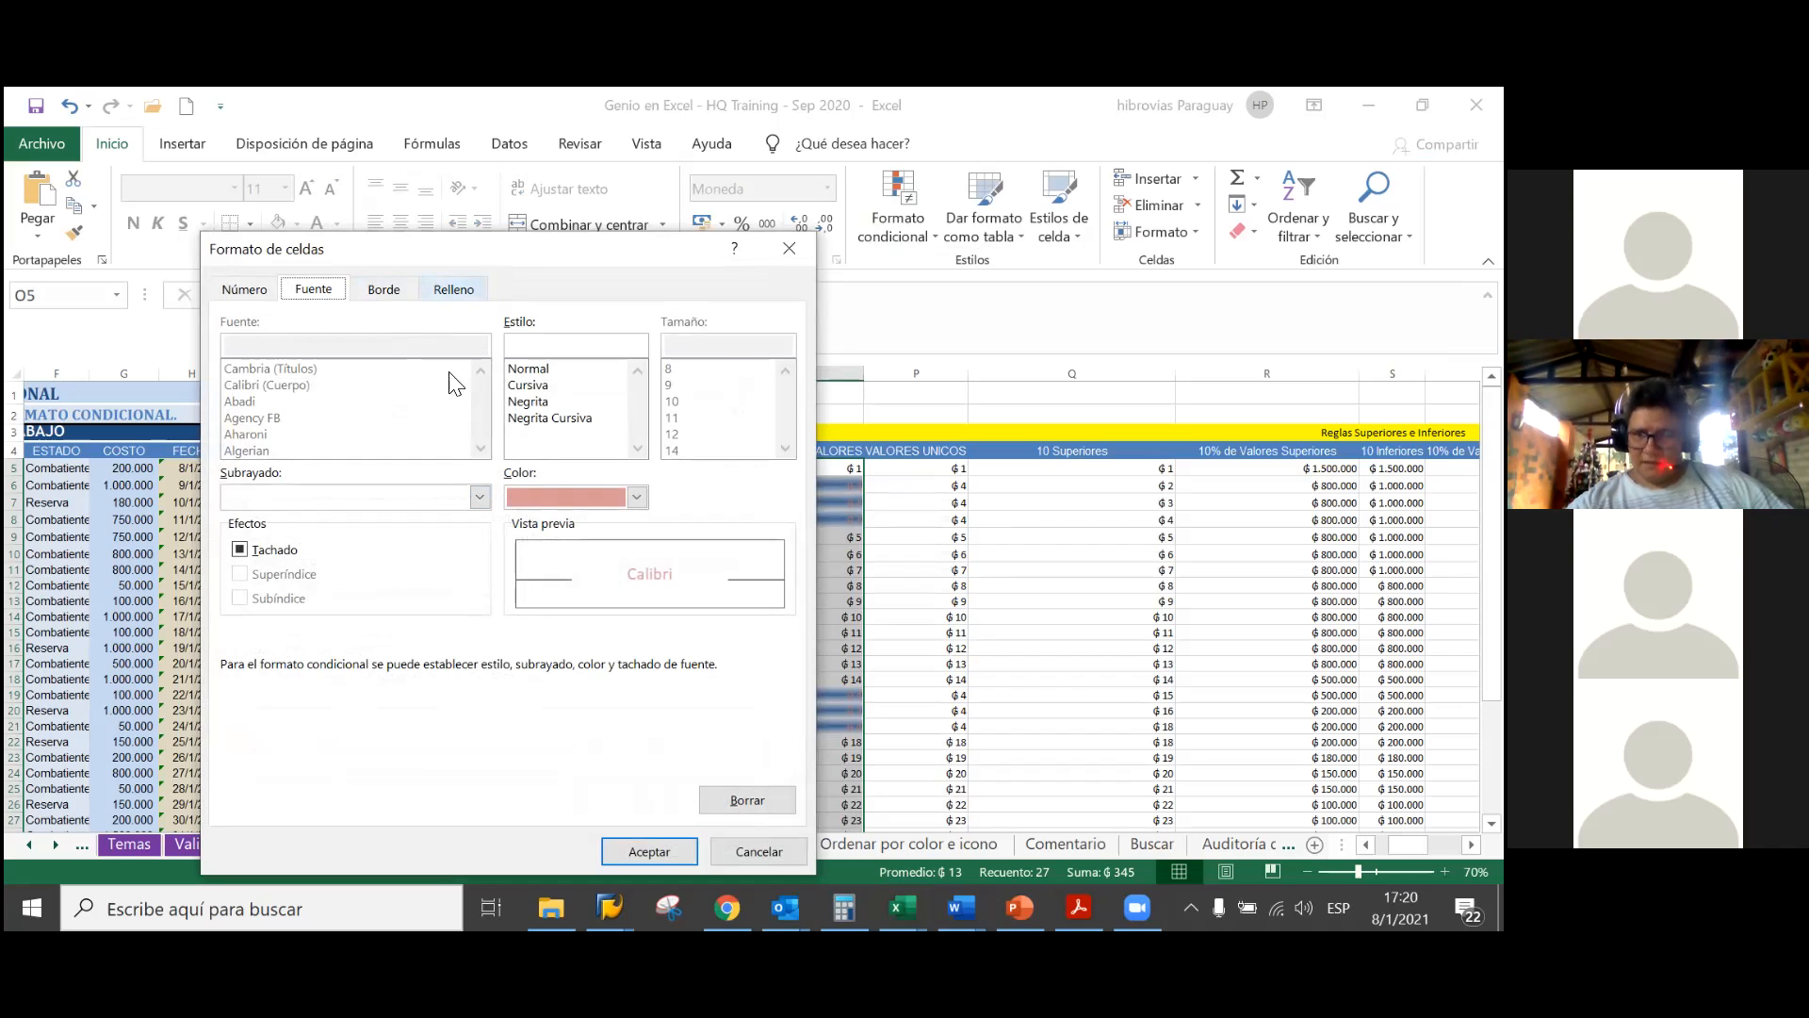
{"action": "left_click", "coordinate": [318, 290]}
{"action": "left_click", "coordinate": [384, 289]}
{"action": "left_click", "coordinate": [427, 288]}
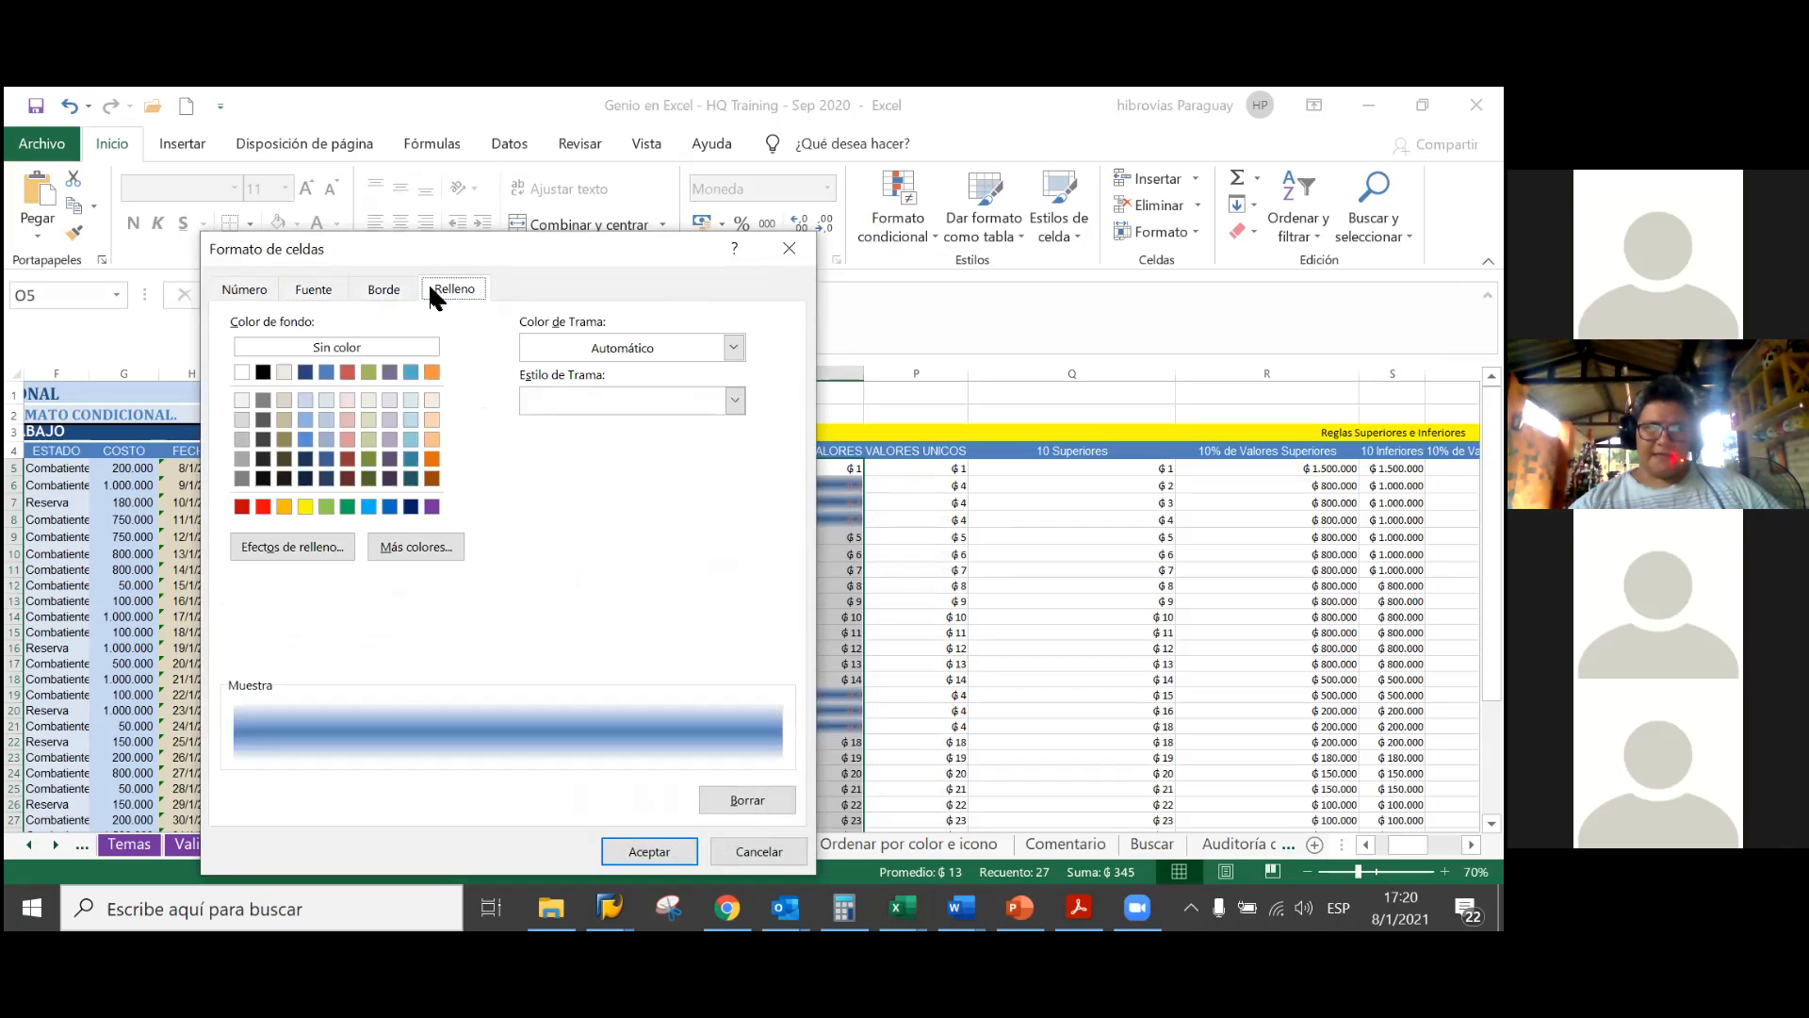
{"action": "left_click", "coordinate": [339, 549]}
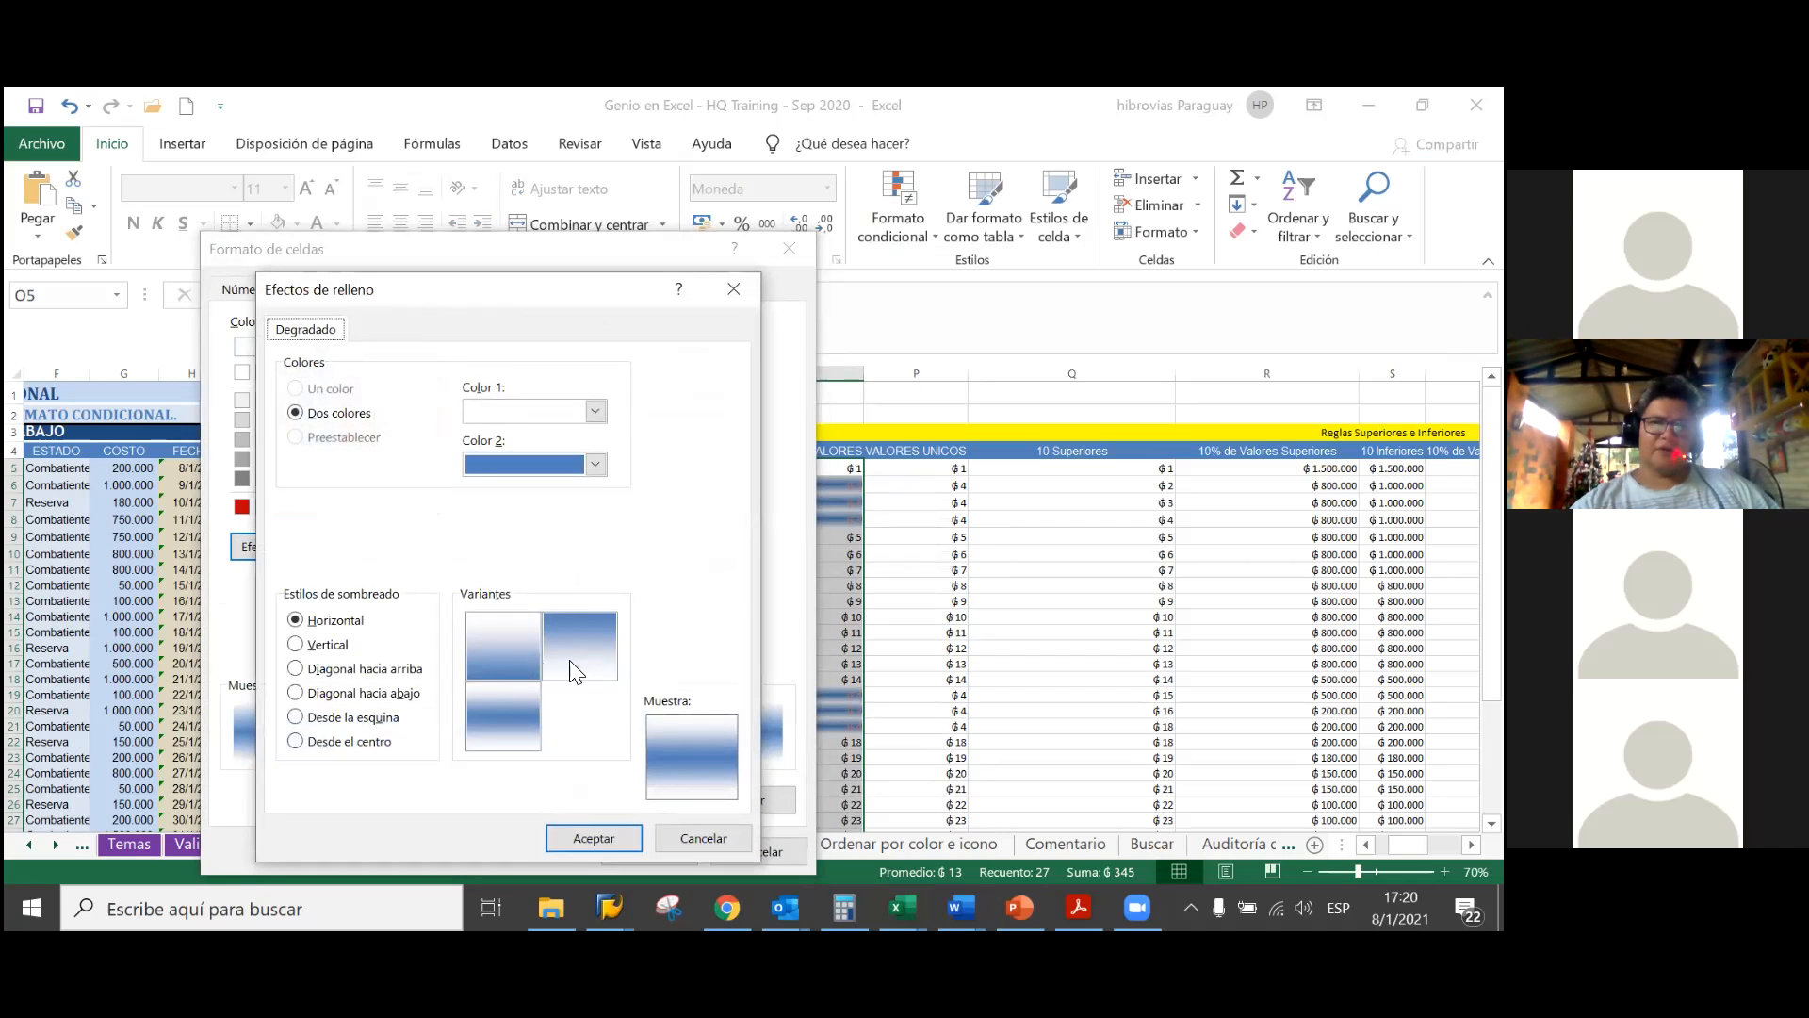
{"action": "left_click", "coordinate": [518, 661]}
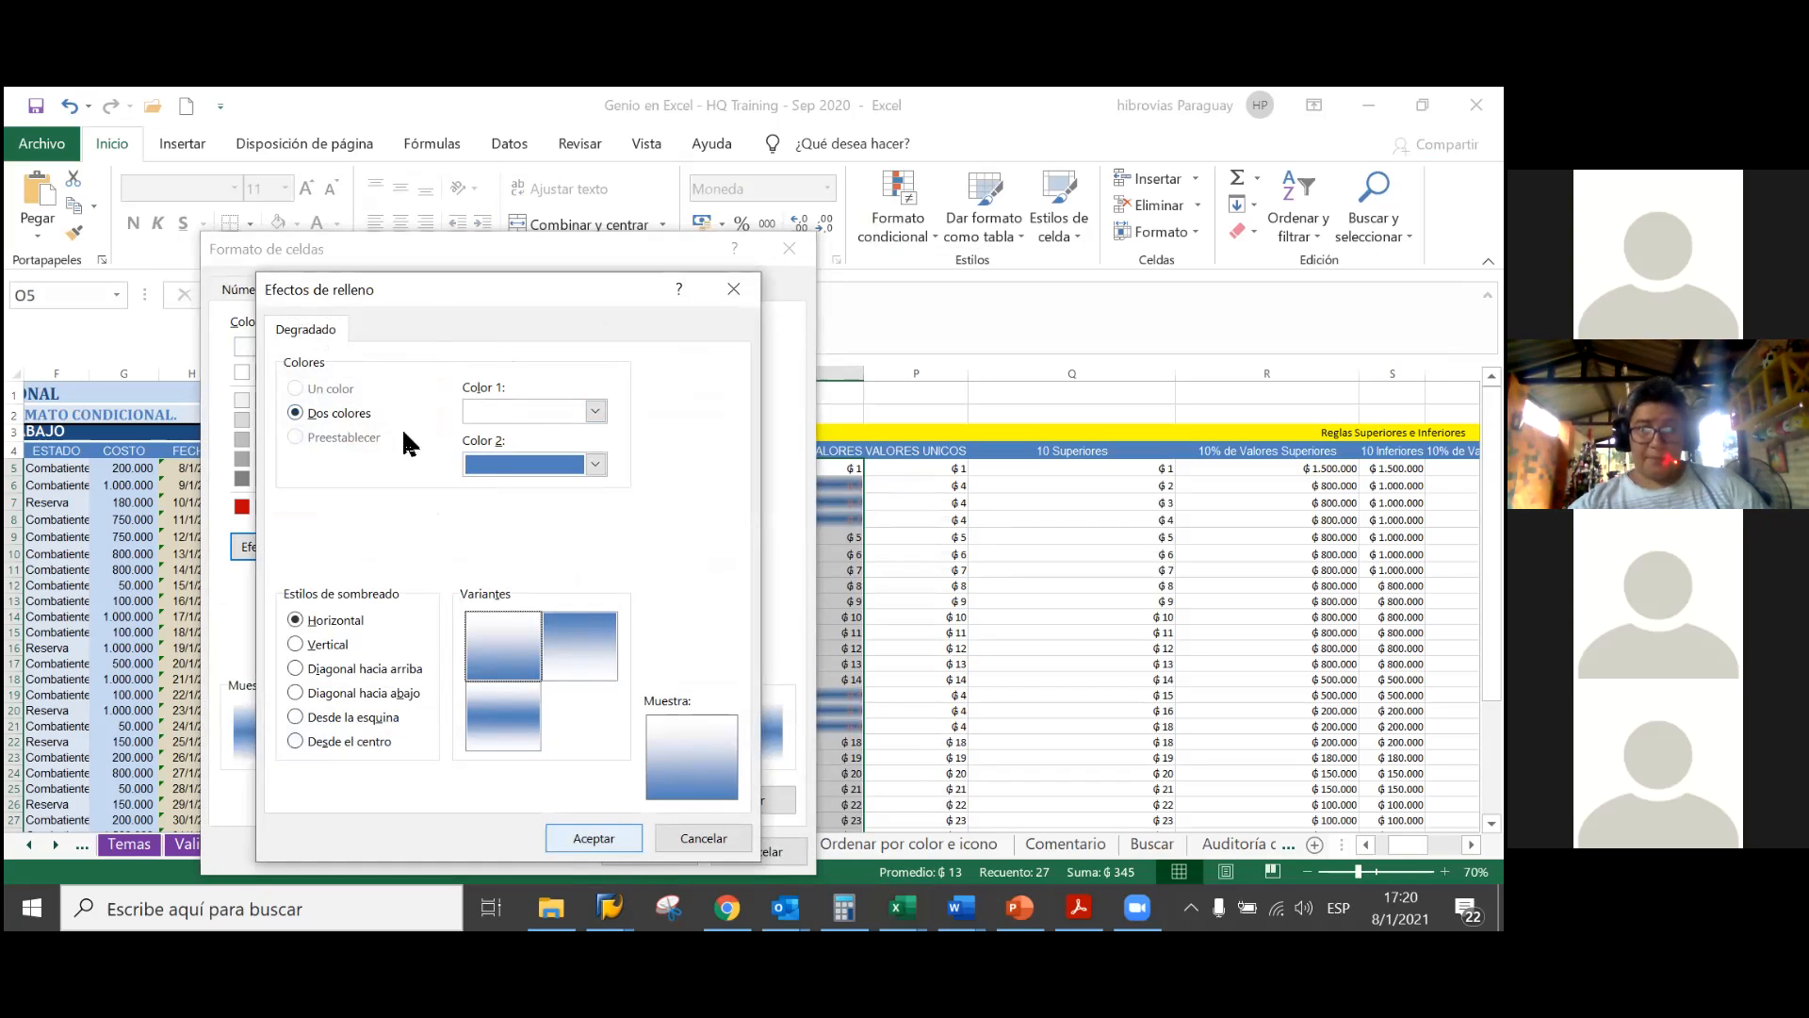
{"action": "left_click", "coordinate": [594, 838]}
Try the vertical, both diagonal, corner and center shading styles for the gradient fill, and return it to horizontal
{"action": "left_click", "coordinate": [313, 289]}
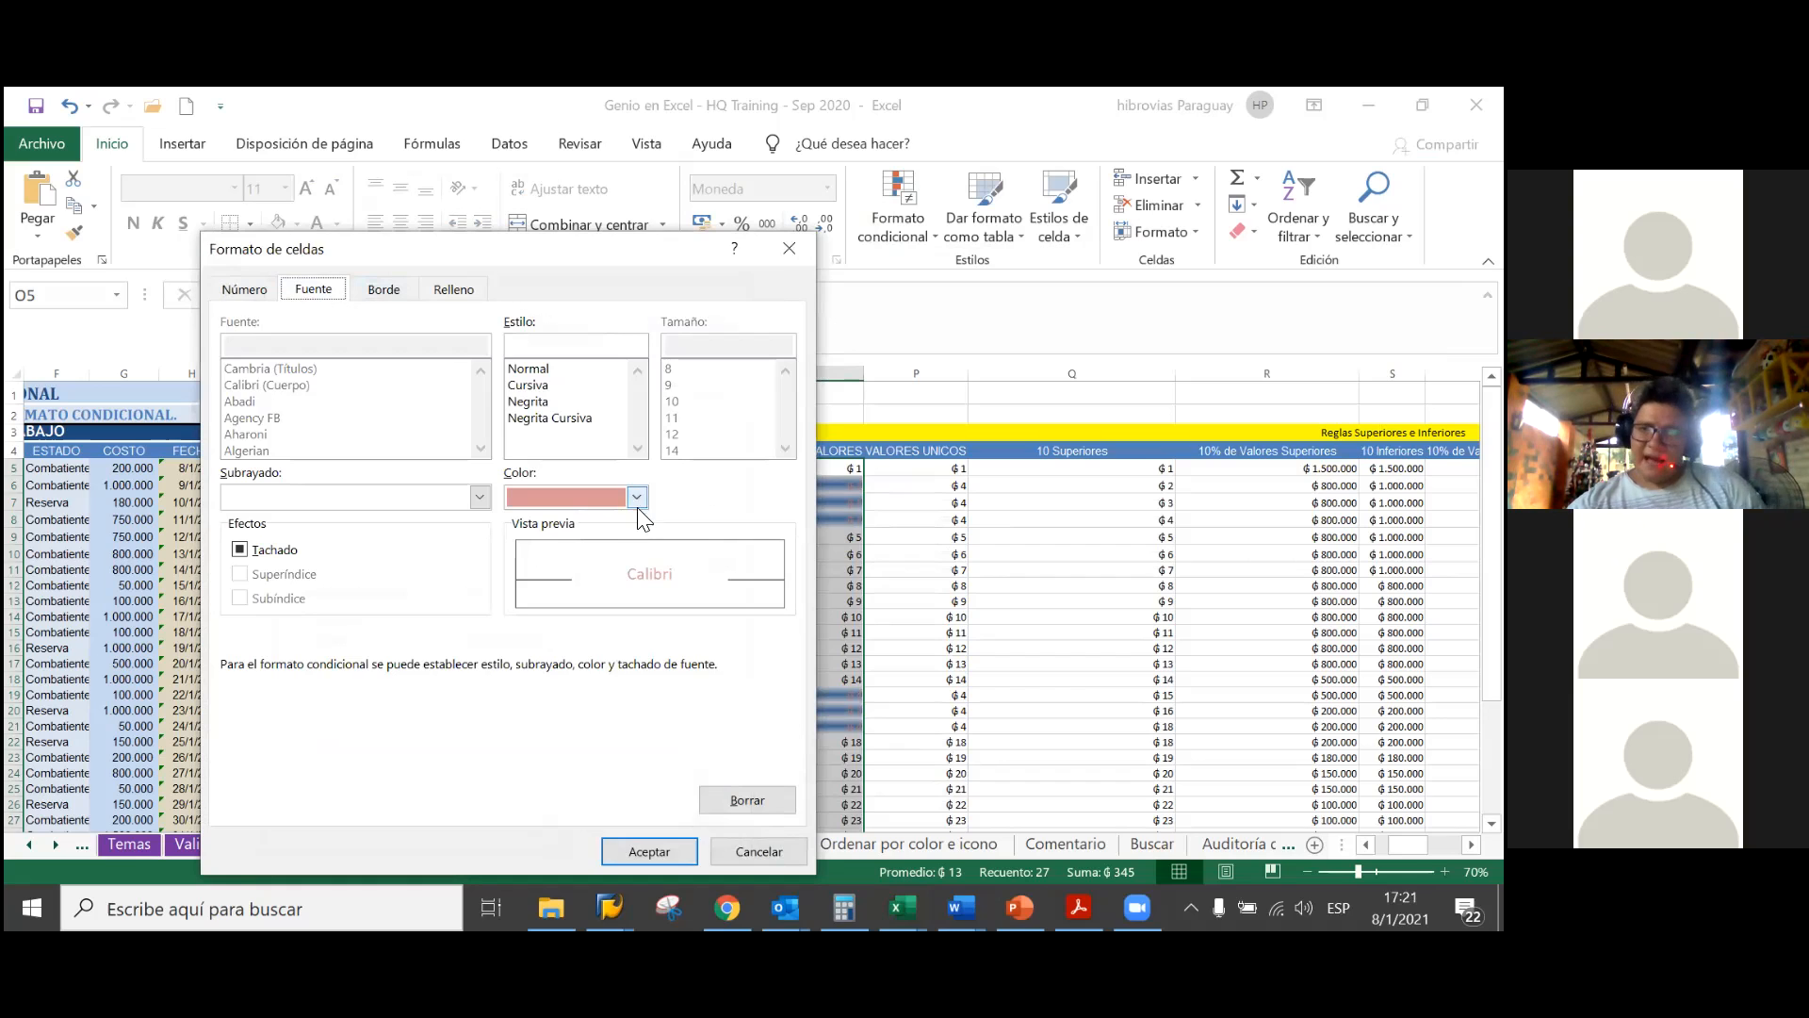
{"action": "left_click", "coordinate": [637, 497]}
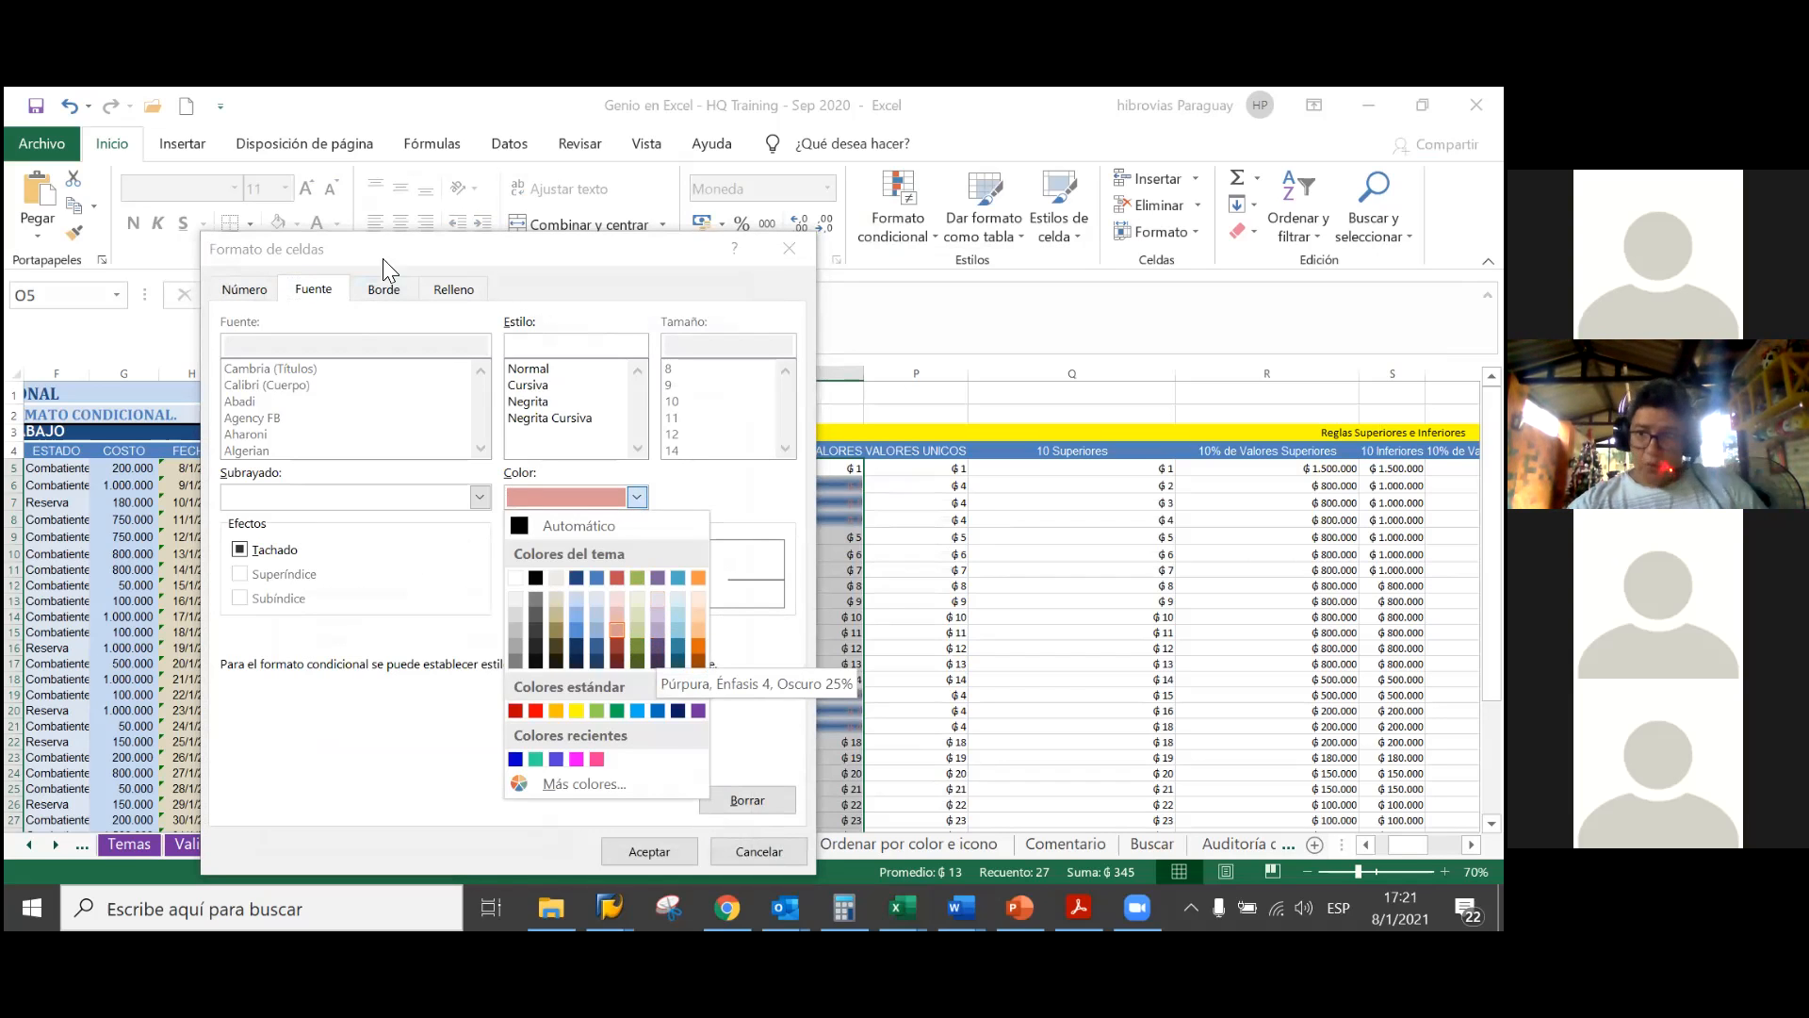
{"action": "left_click", "coordinate": [436, 290]}
{"action": "left_click", "coordinate": [443, 289]}
{"action": "left_click", "coordinate": [303, 545]}
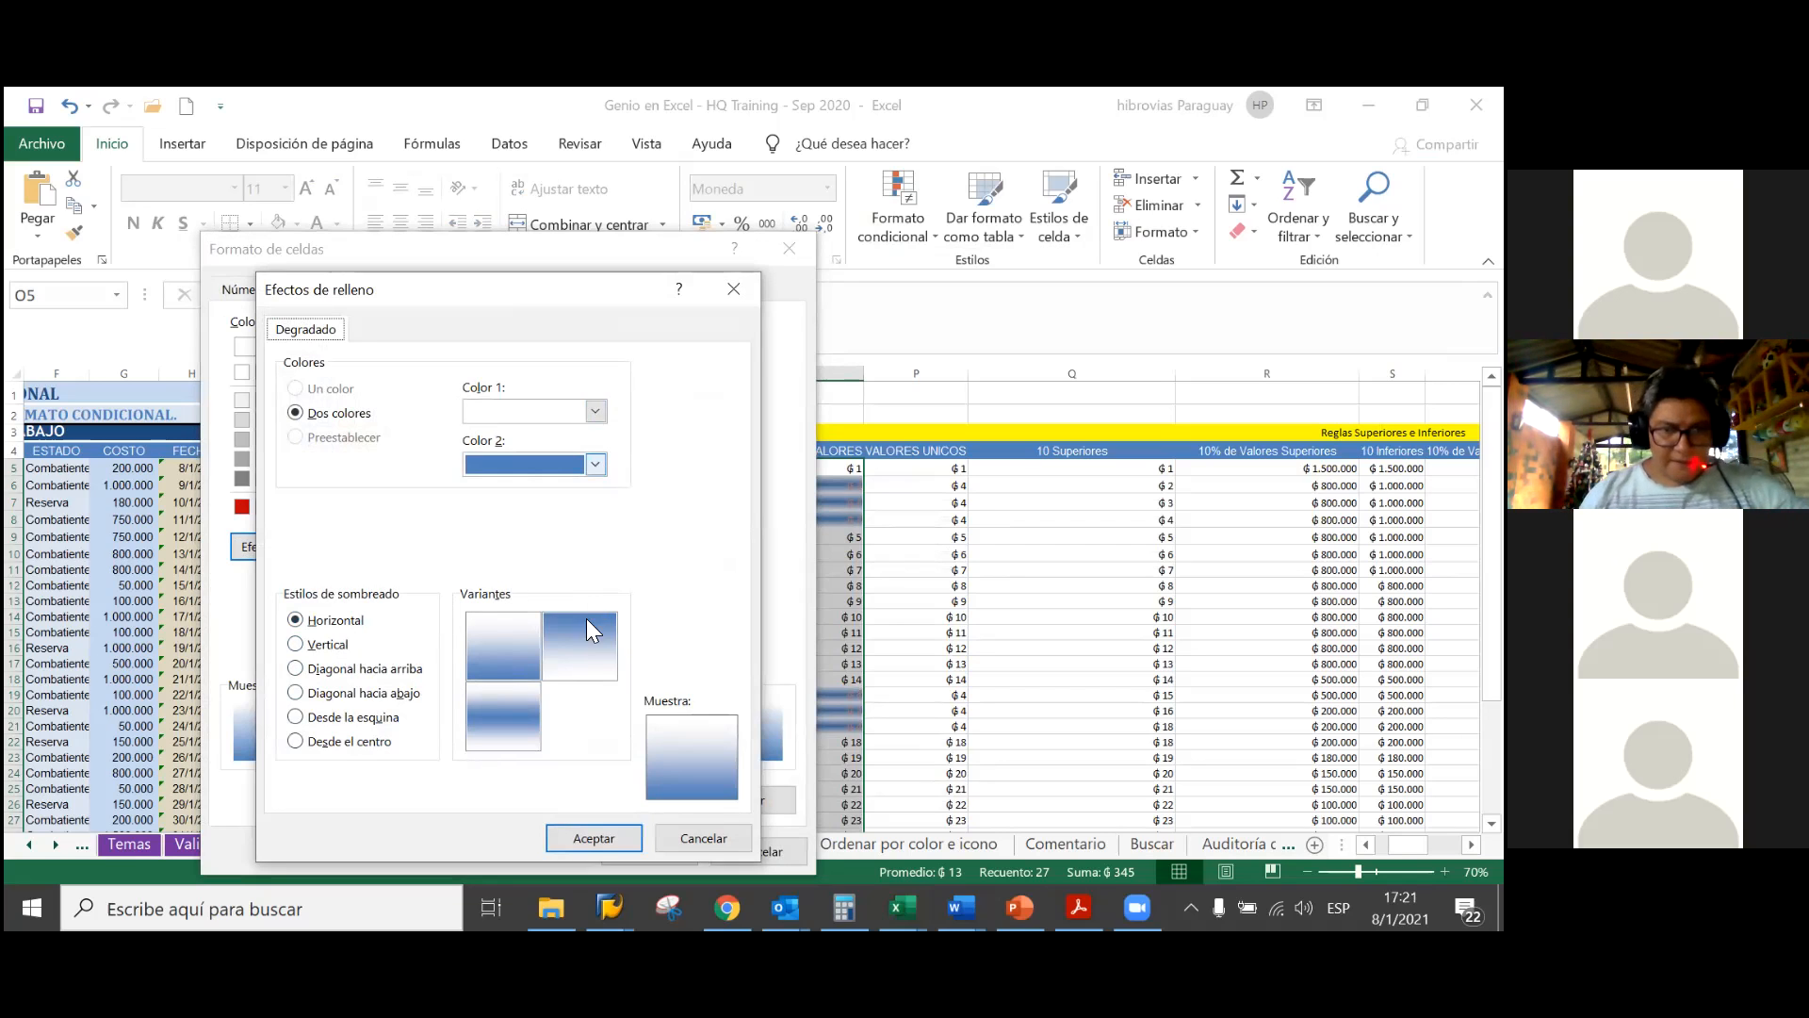
{"action": "left_click", "coordinate": [331, 647]}
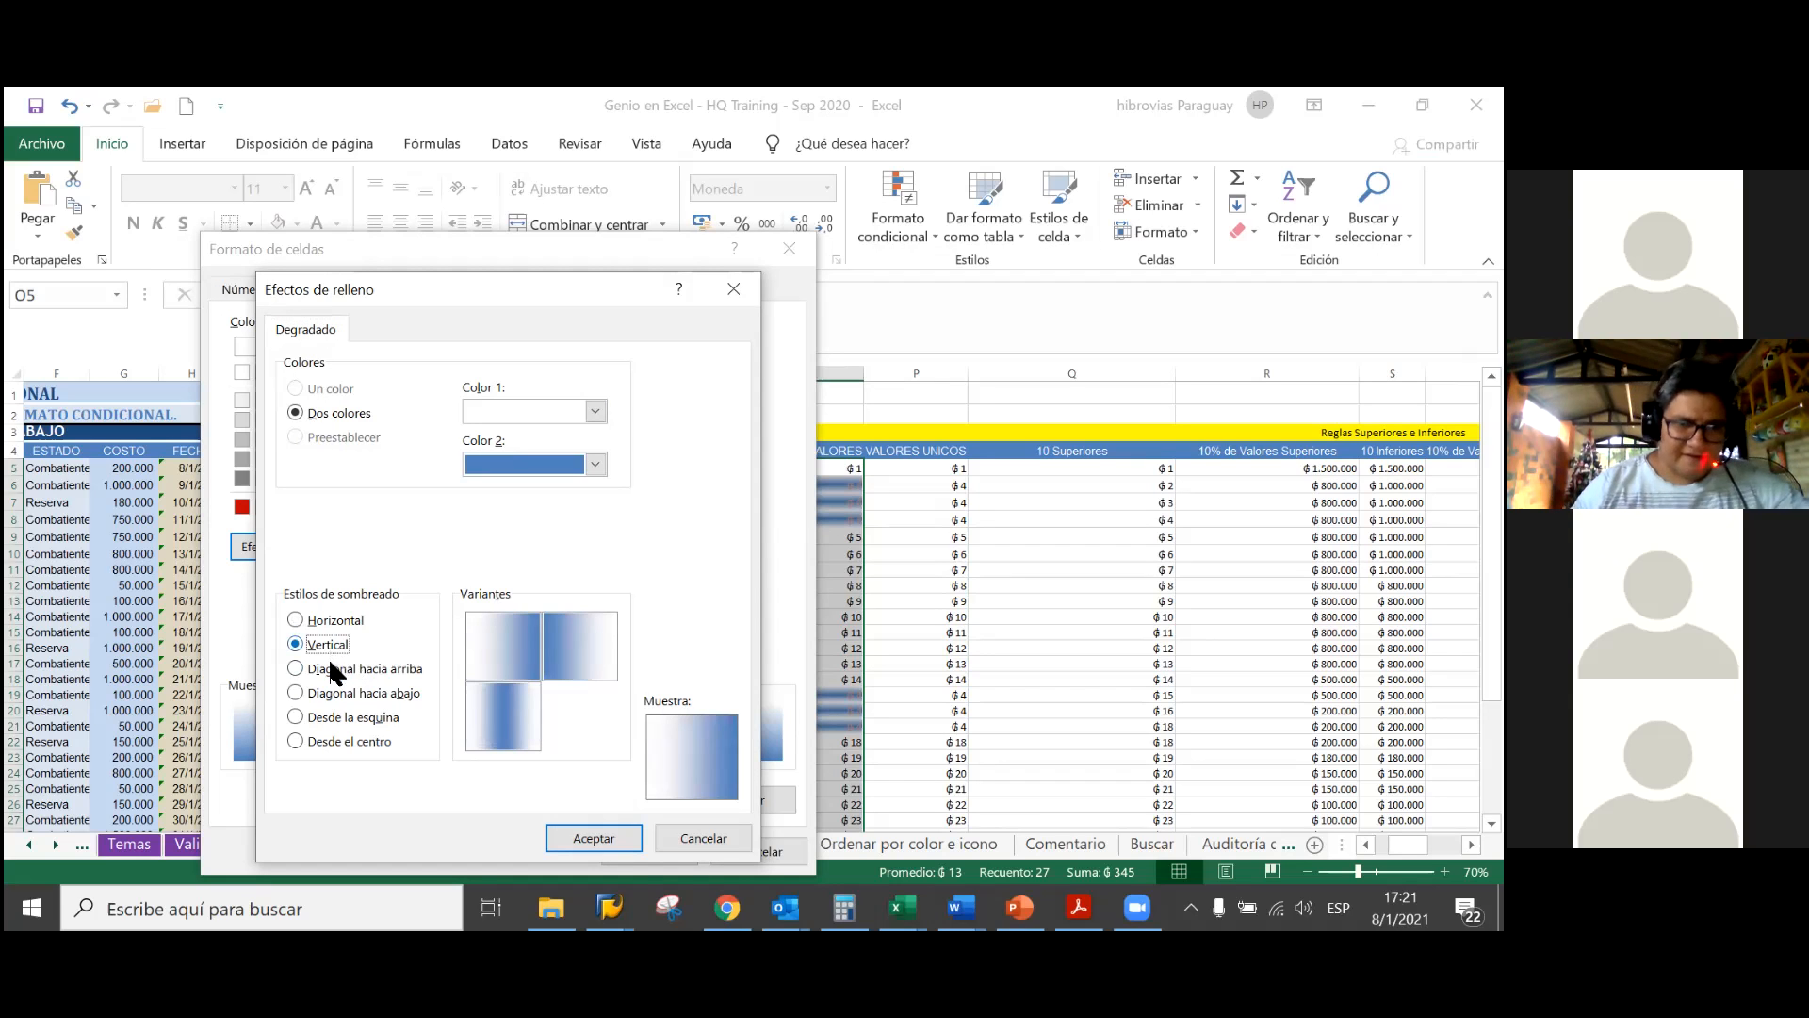
{"action": "left_click", "coordinate": [332, 671]}
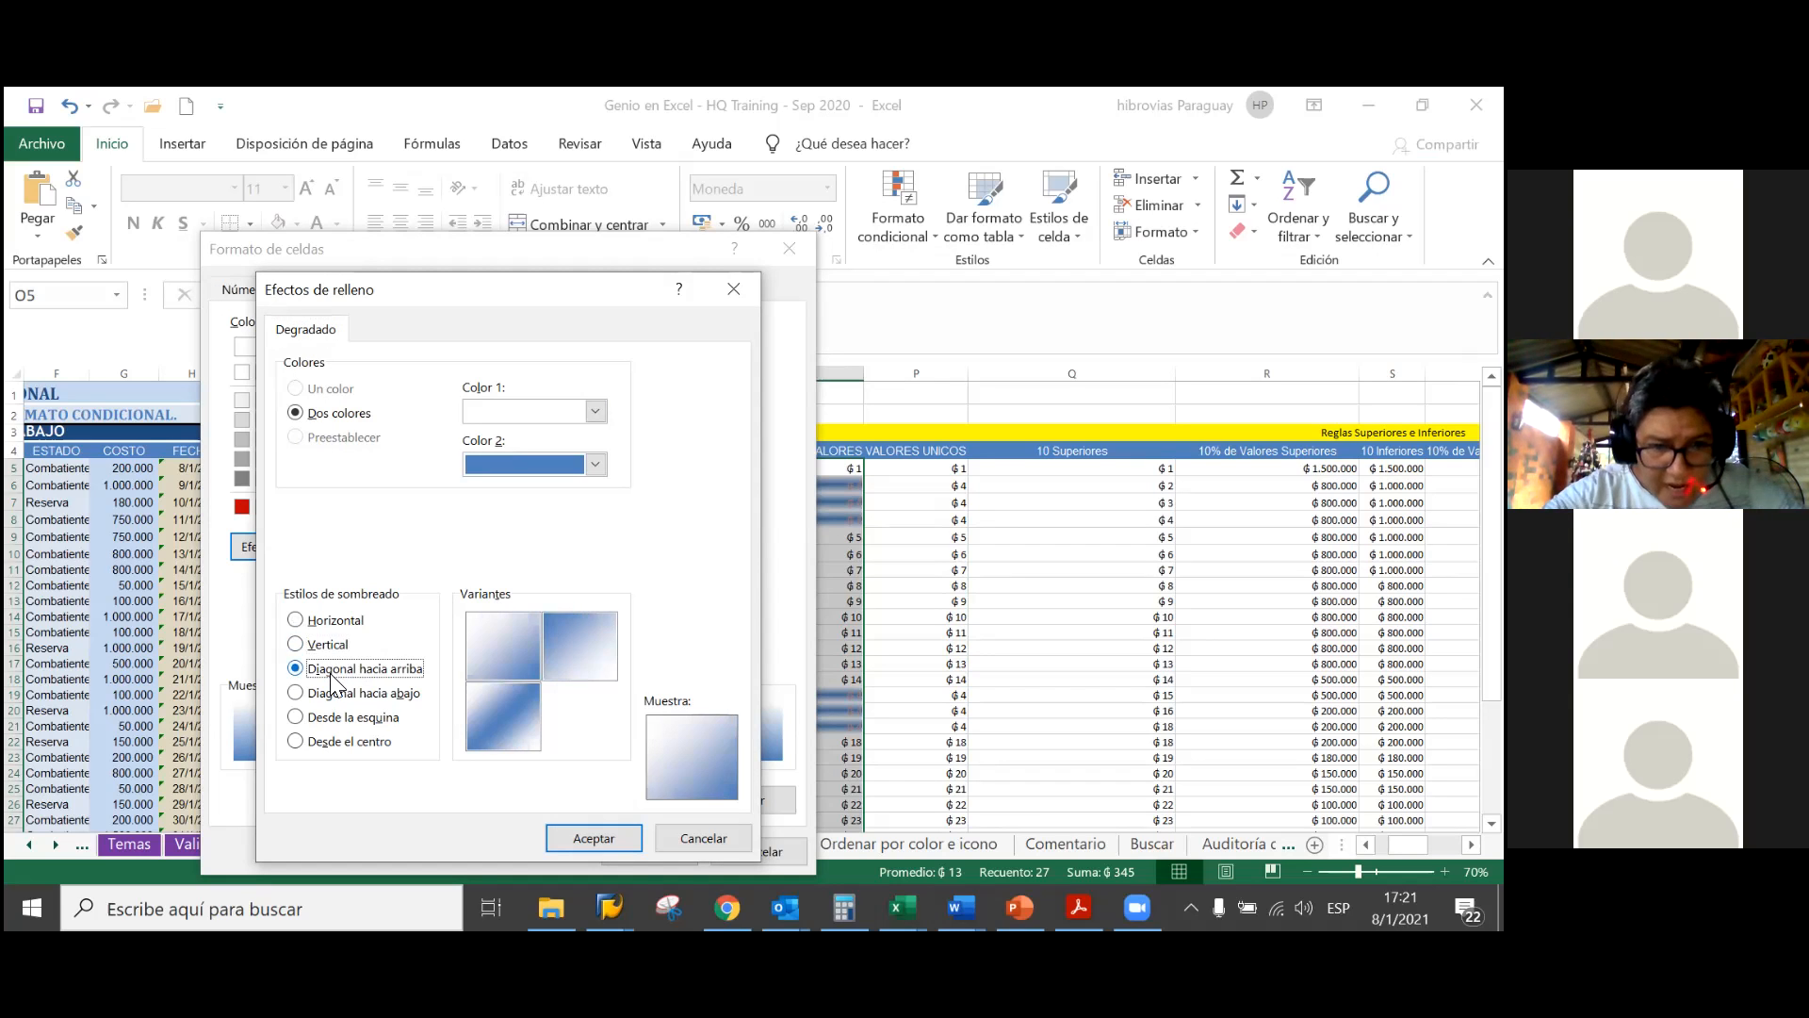
{"action": "left_click", "coordinate": [326, 693]}
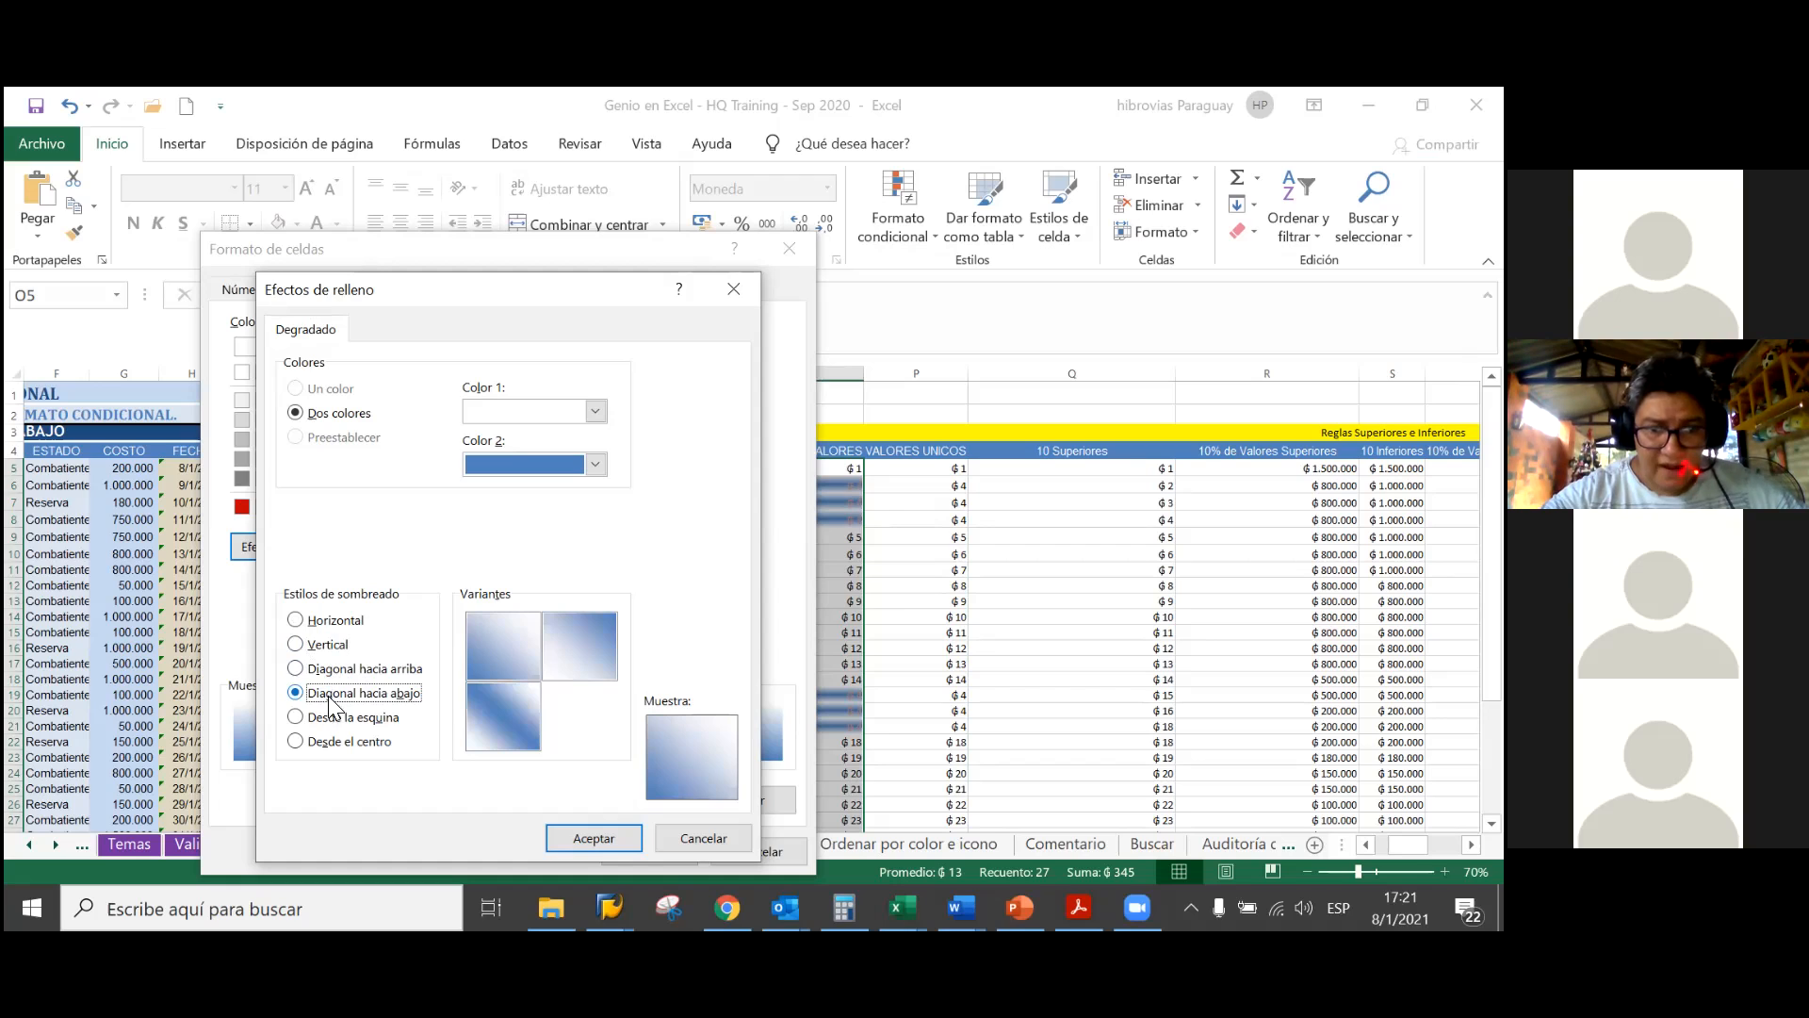
{"action": "left_click", "coordinate": [330, 722]}
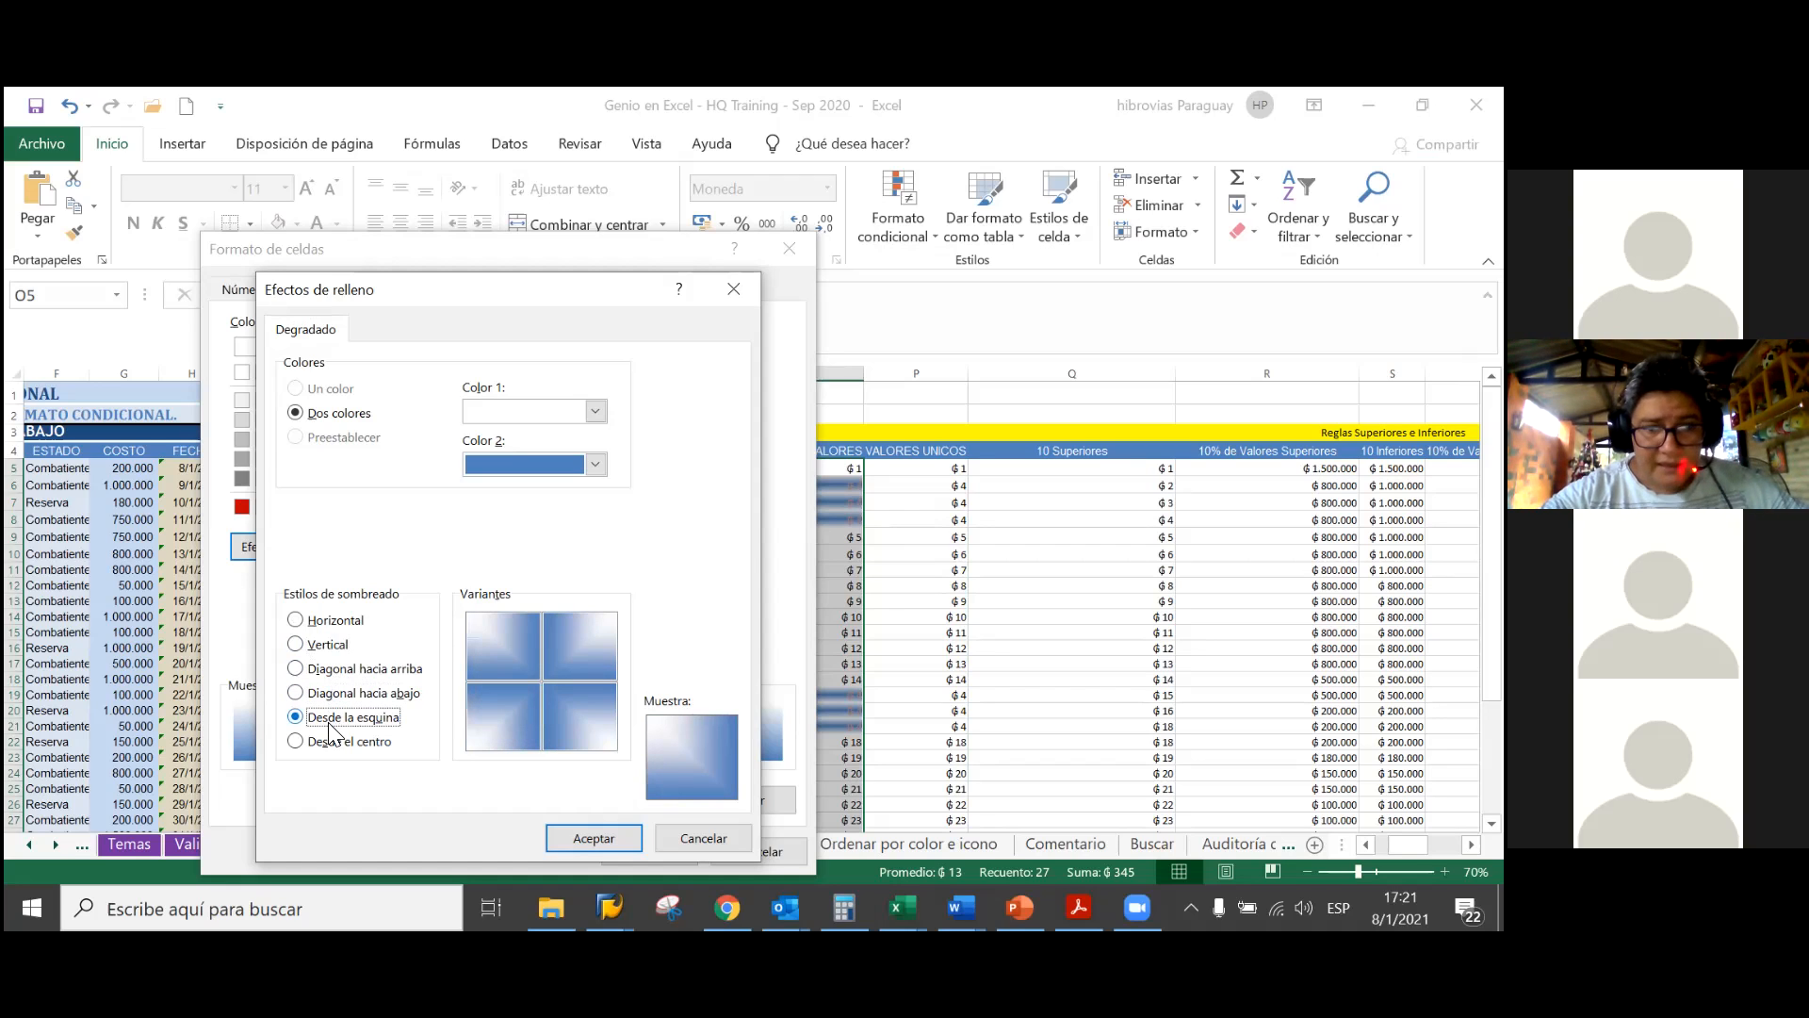
{"action": "left_click", "coordinate": [336, 745]}
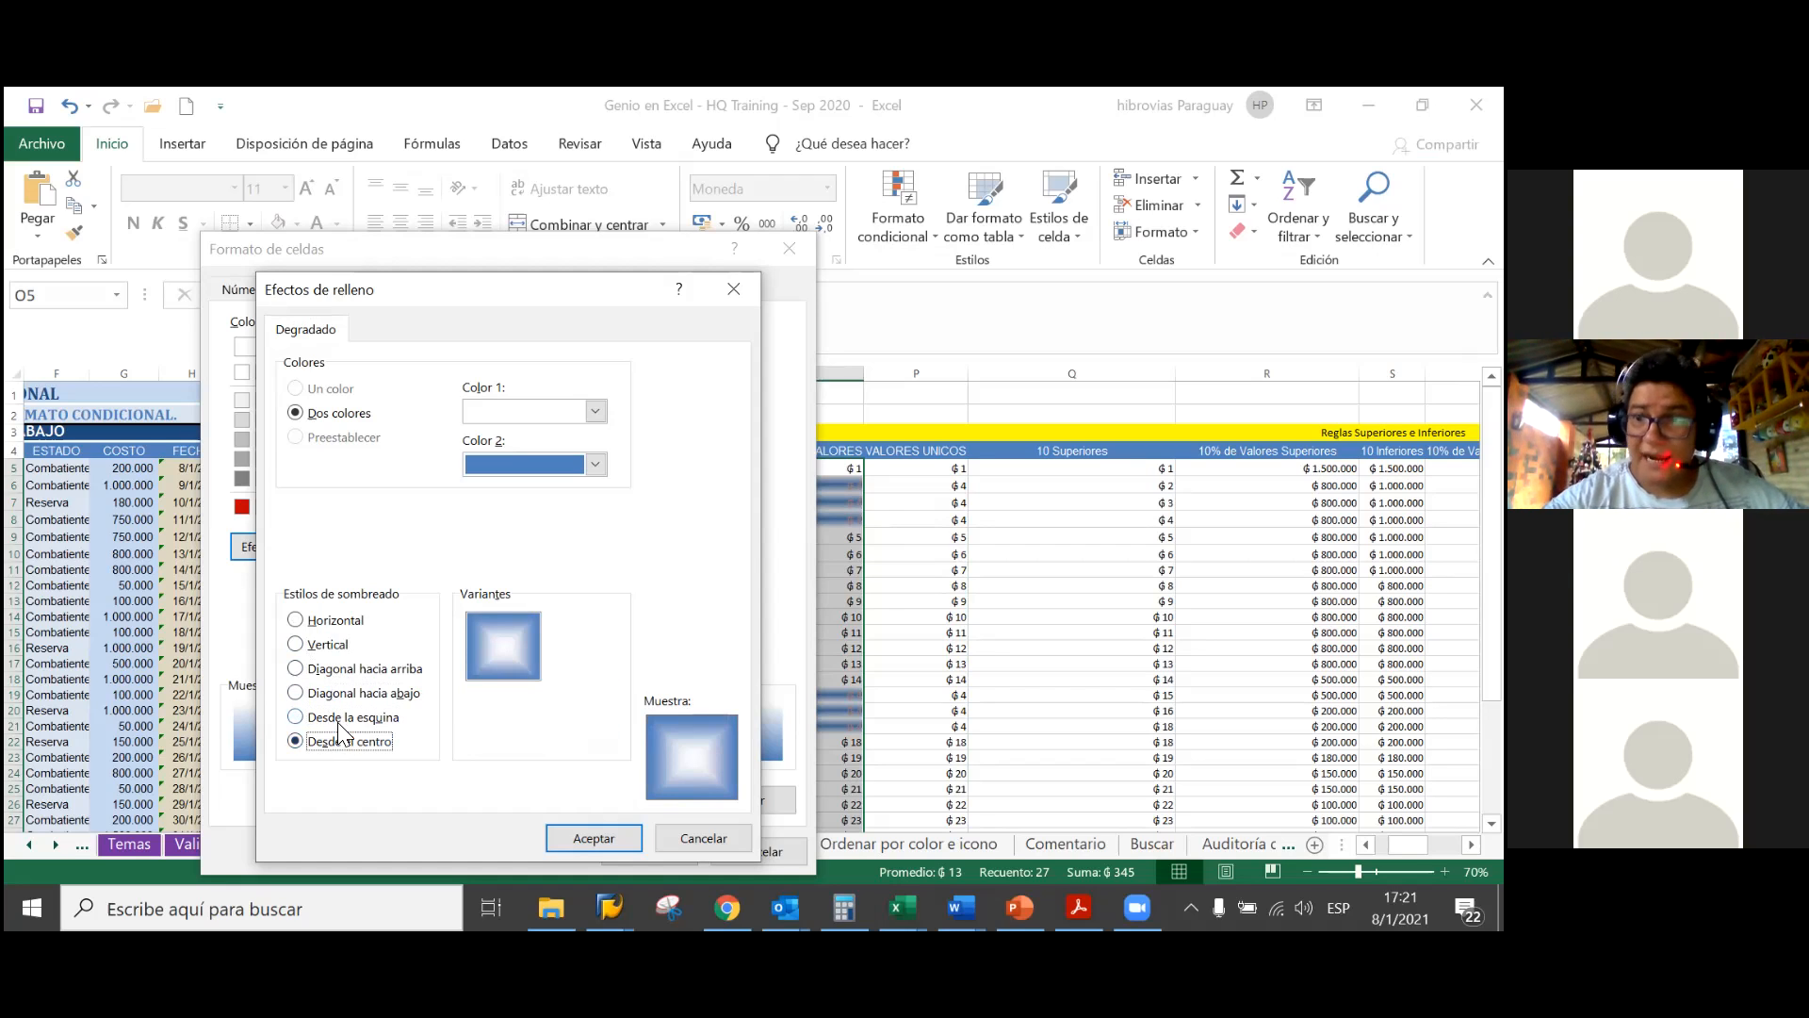
{"action": "left_click", "coordinate": [341, 717]}
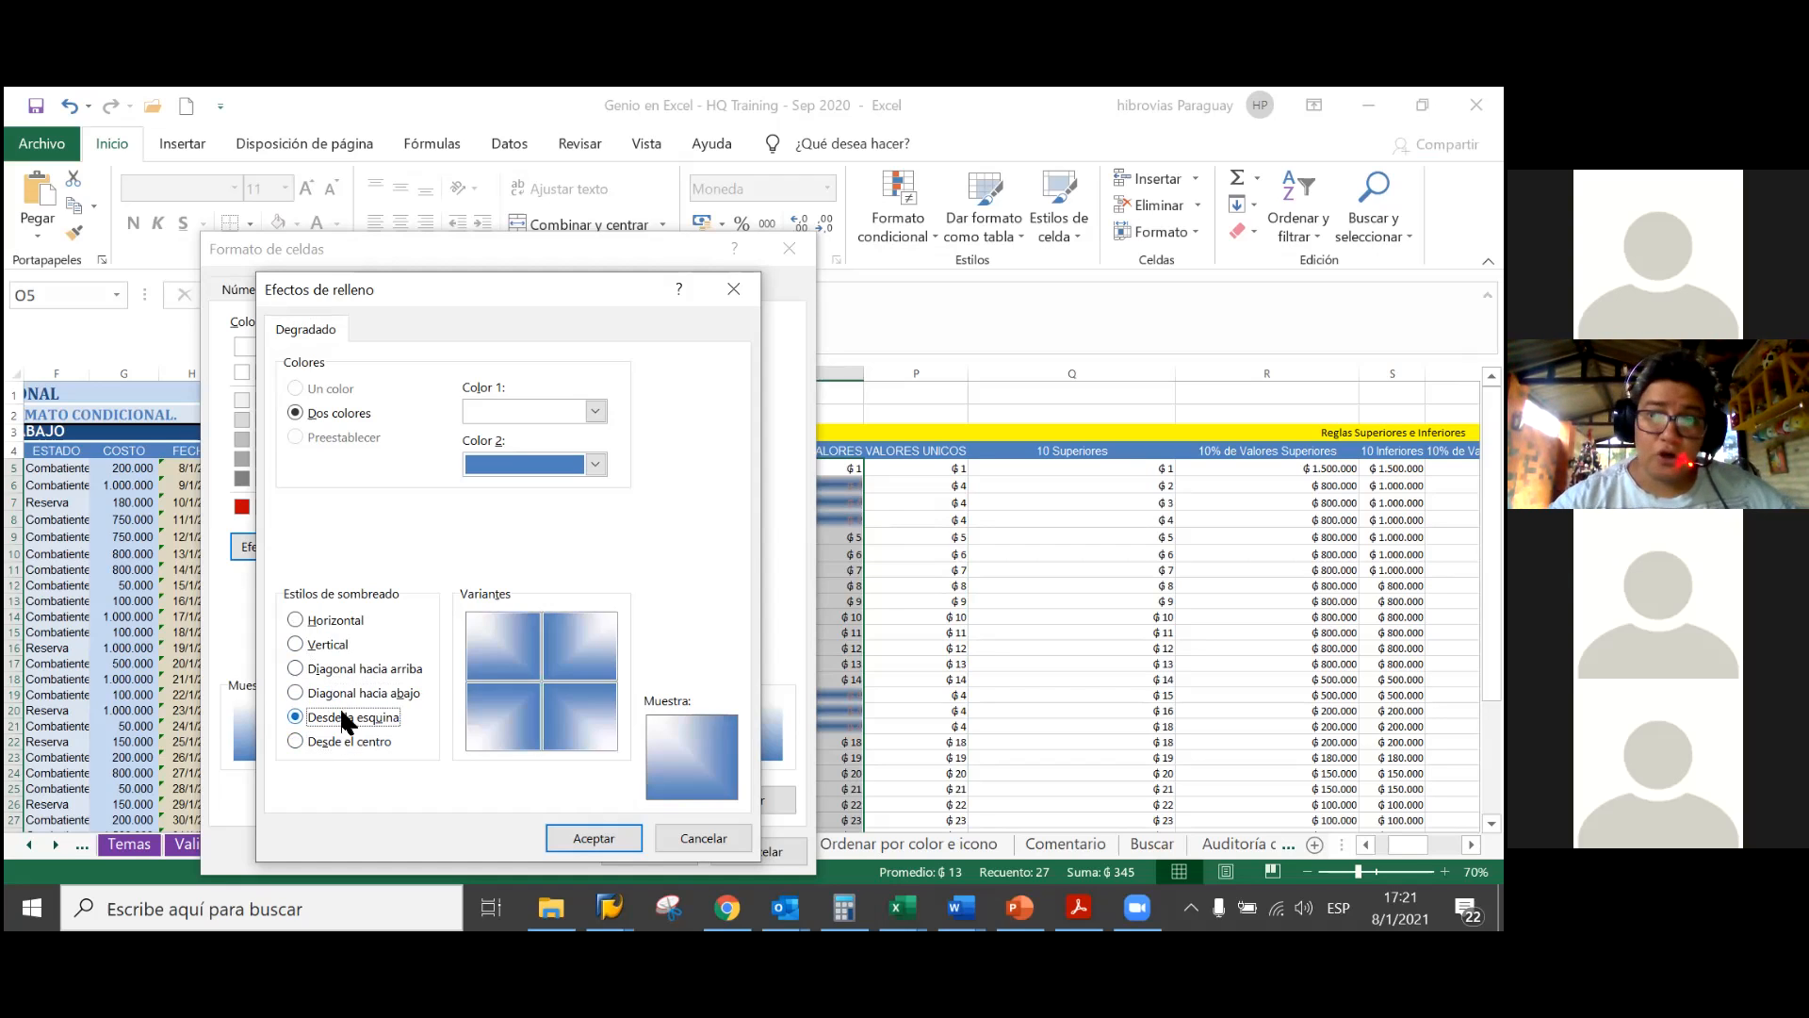
{"action": "left_click", "coordinate": [363, 624]}
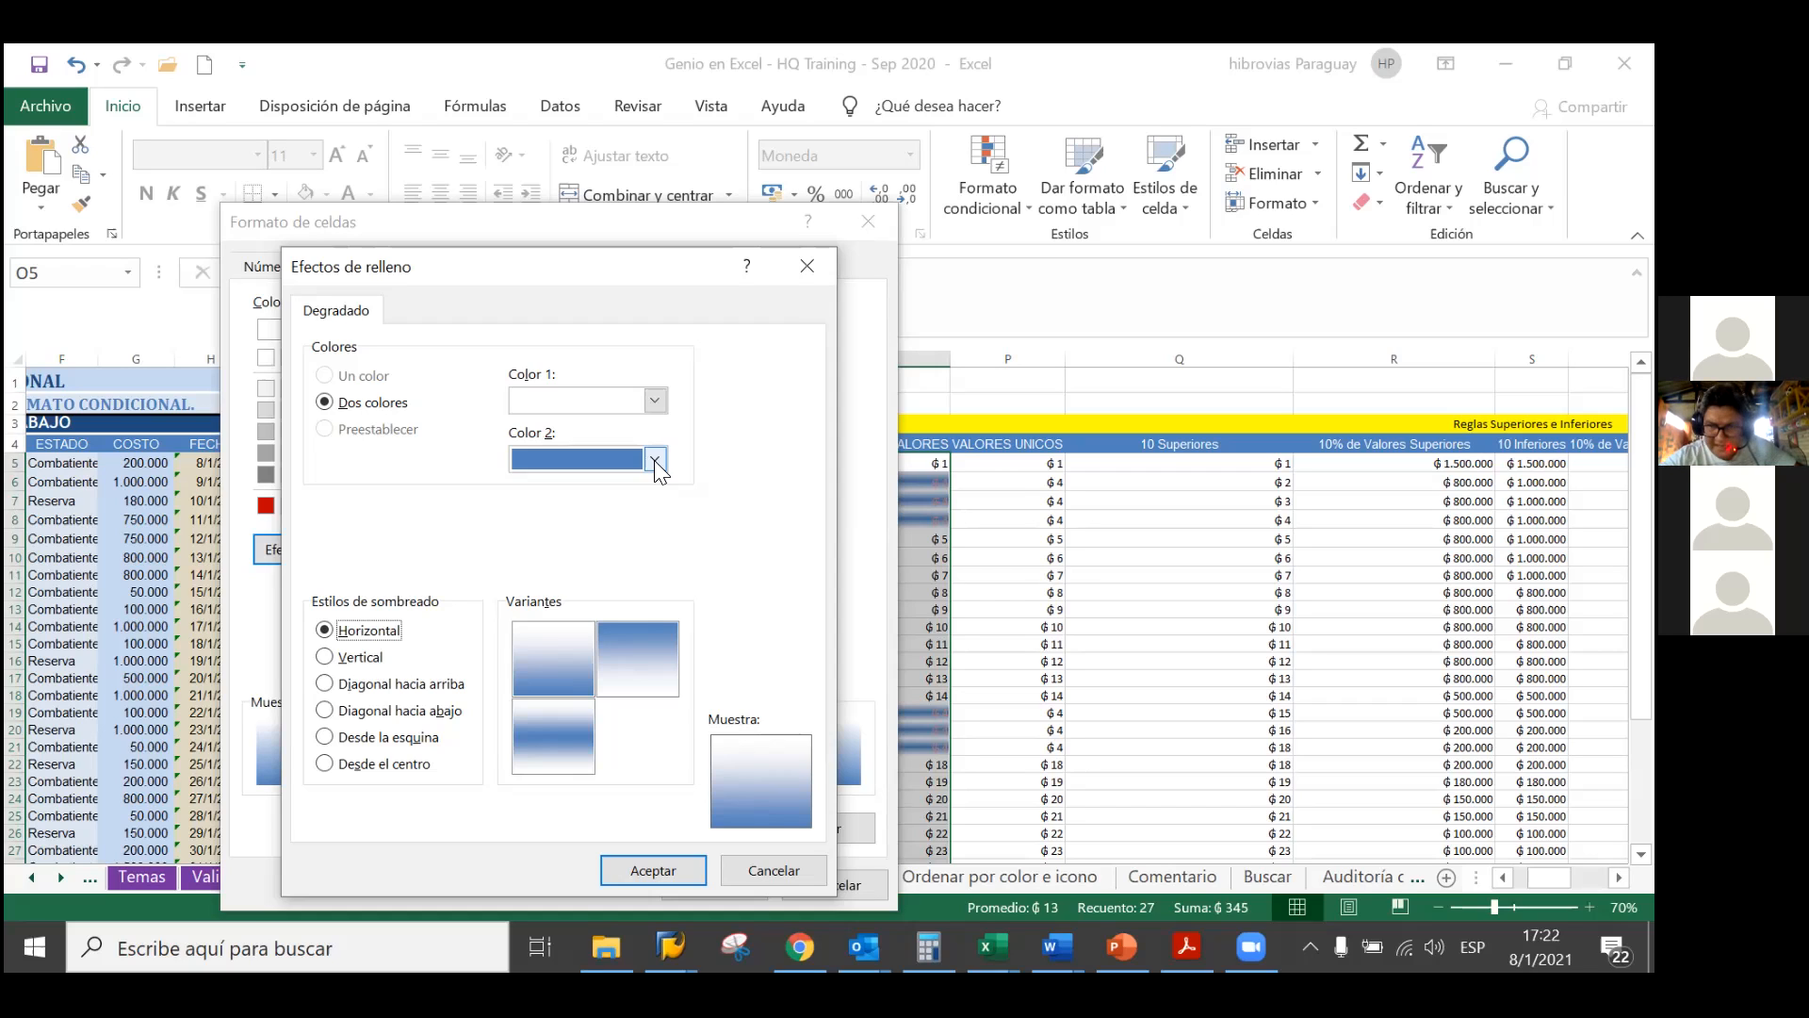
Open the custom color settings for the gradient's second color, dismiss the SAP GUI error, and cancel the fill effects
{"action": "left_click", "coordinate": [655, 461]}
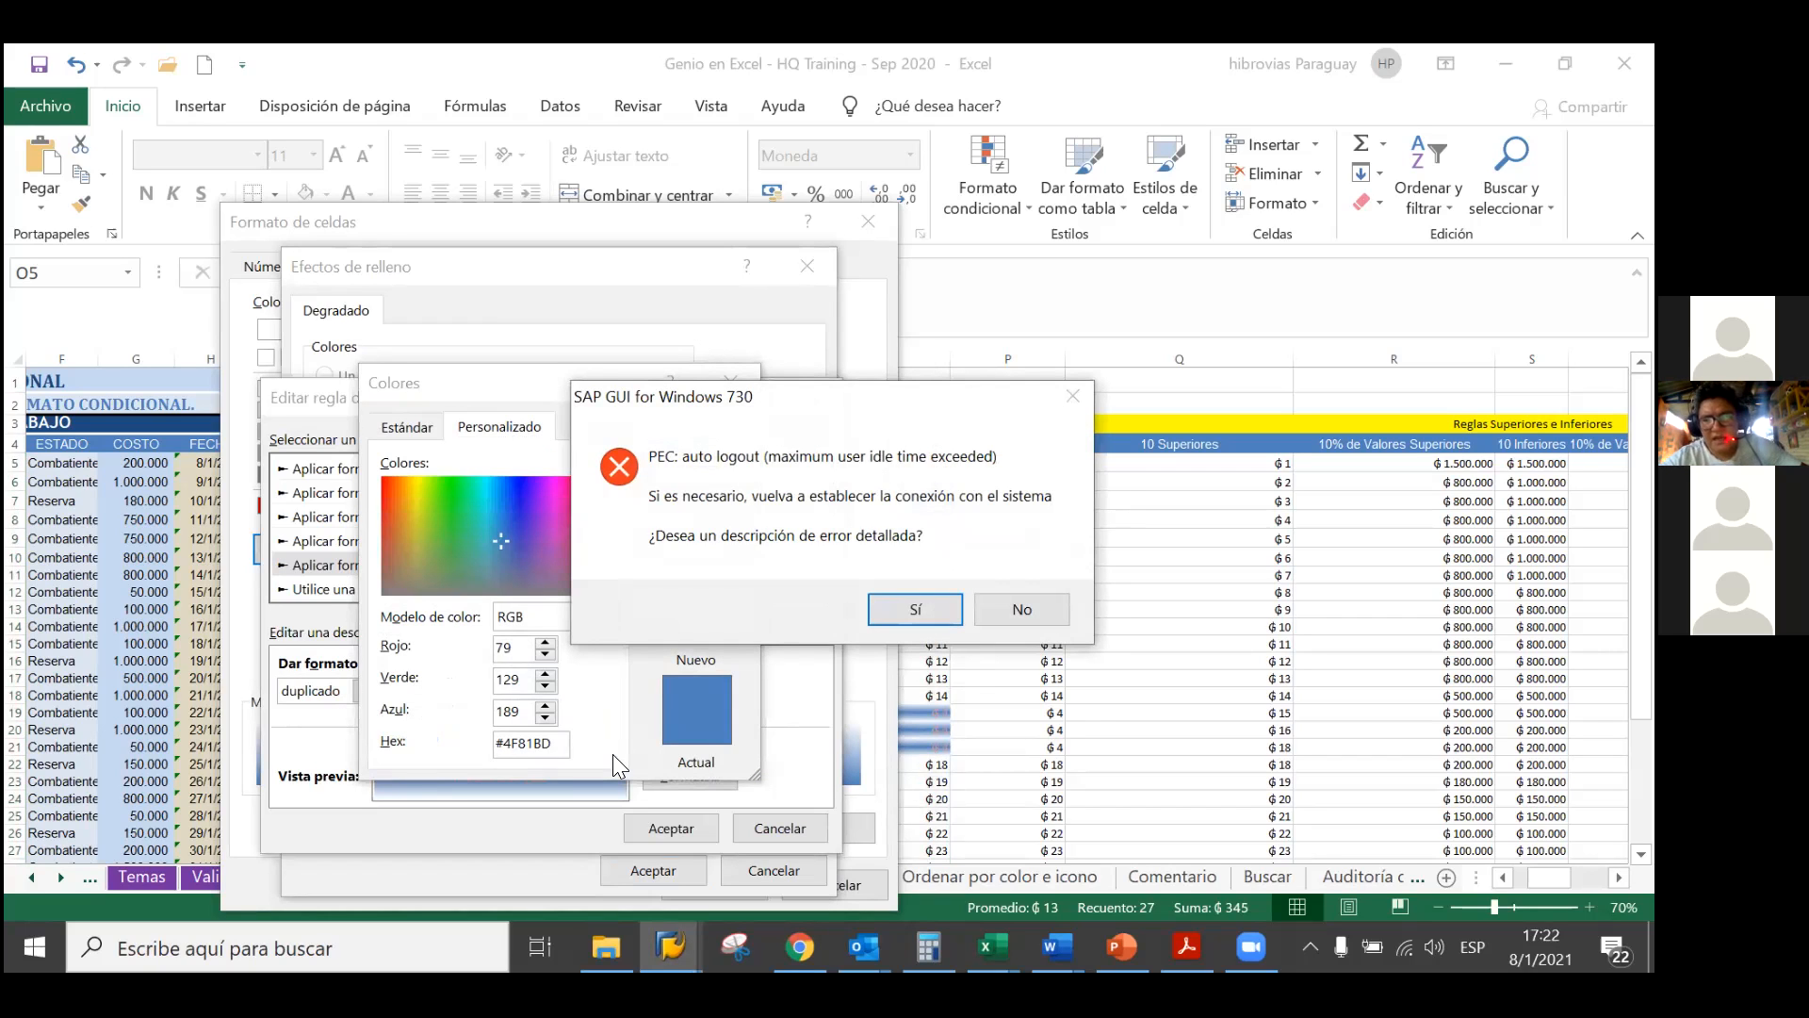
{"action": "left_click", "coordinate": [886, 618]}
{"action": "left_click", "coordinate": [997, 641]}
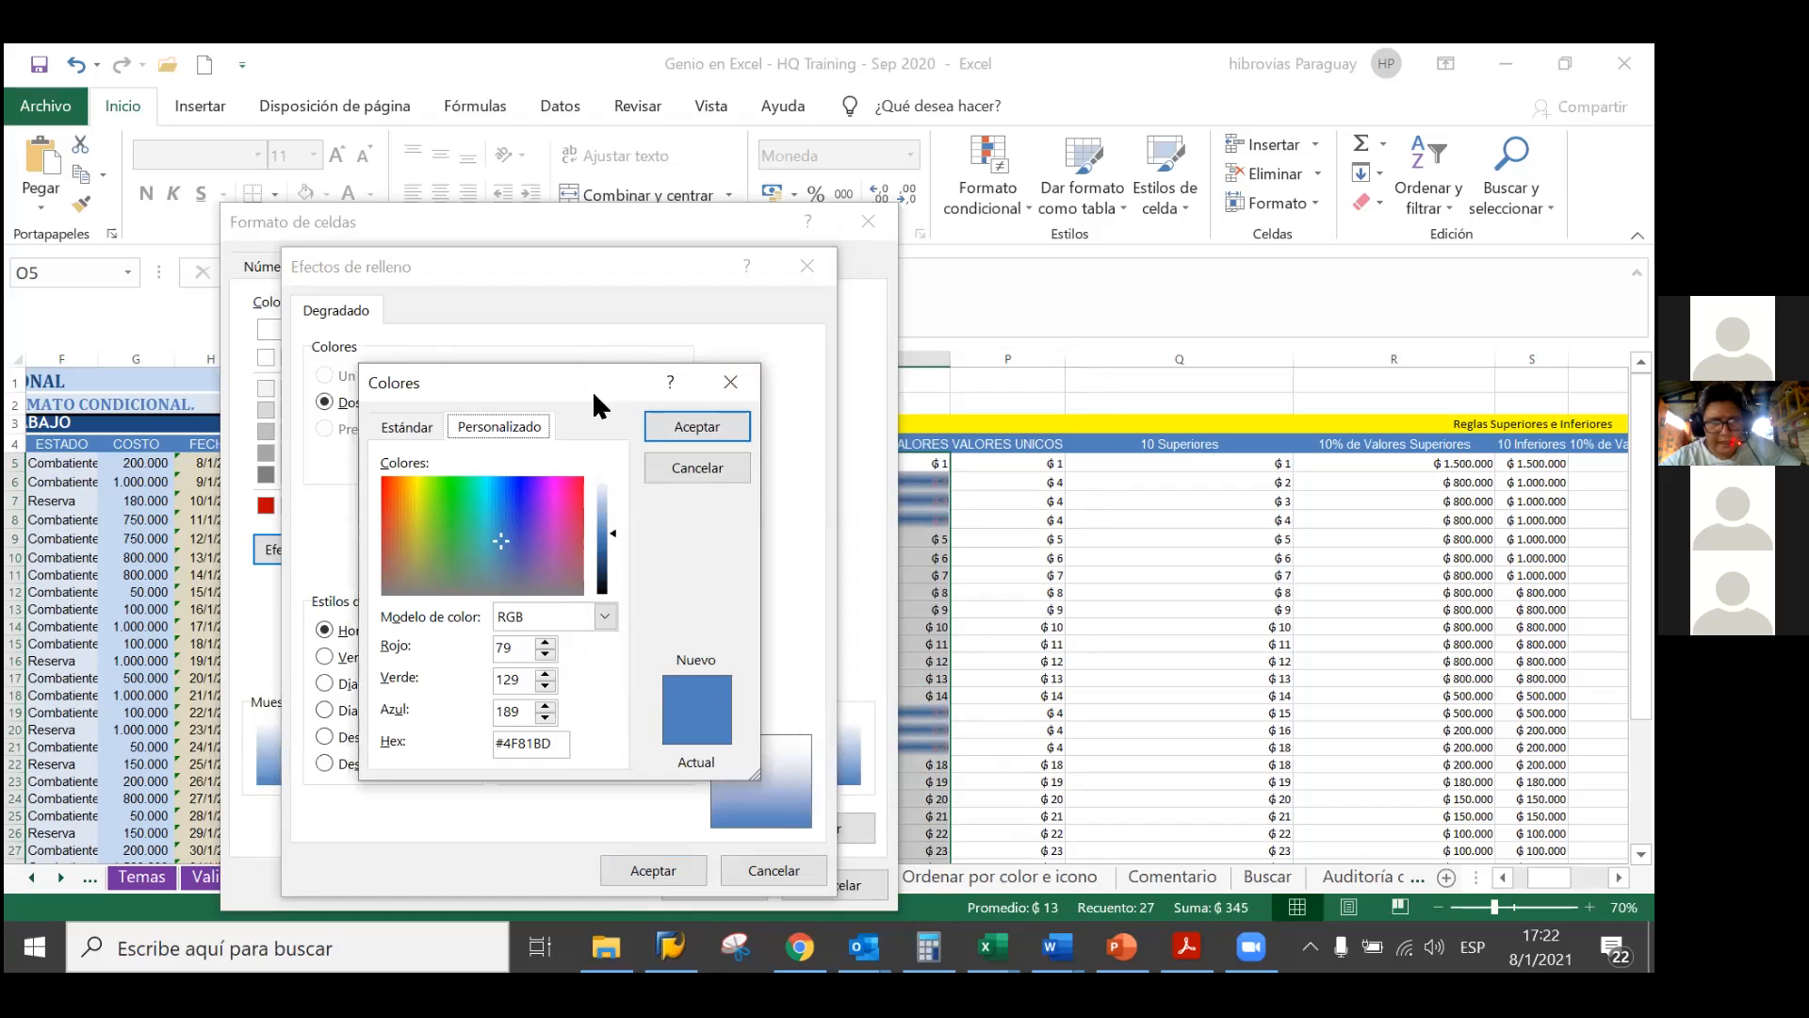
{"action": "left_click_drag", "start_coordinate": [593, 396], "coordinate": [586, 377]}
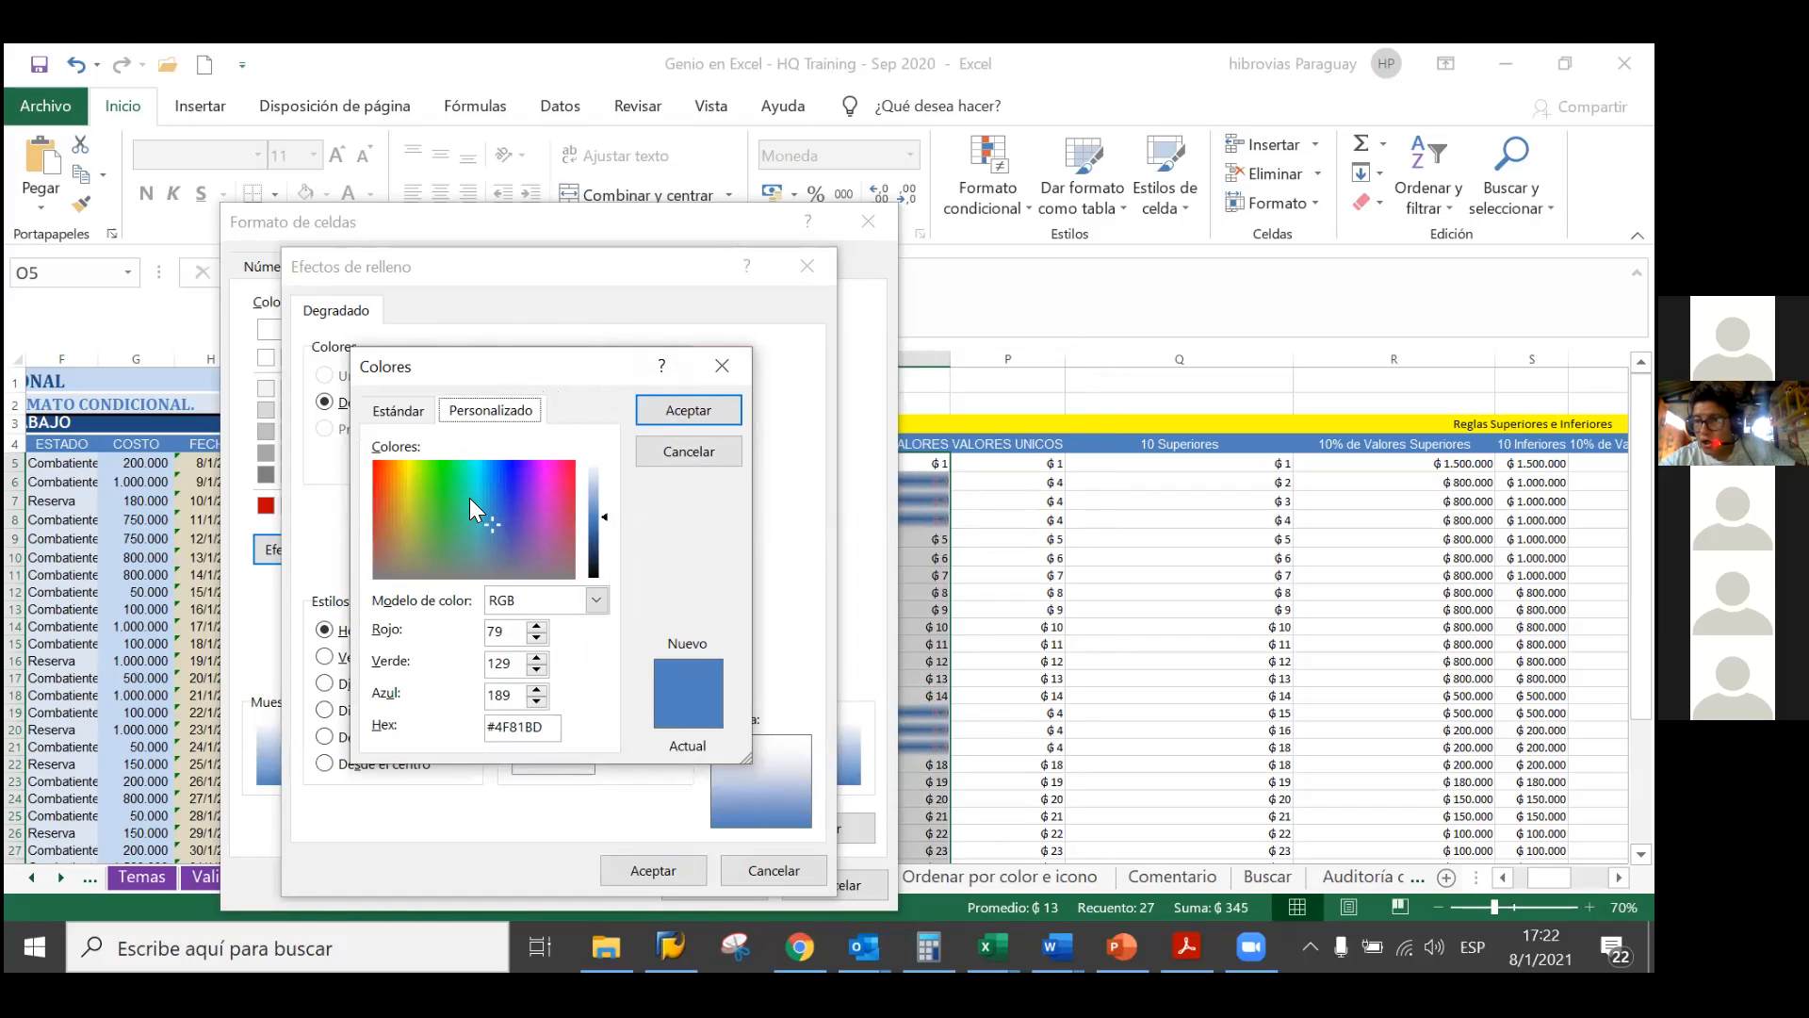
{"action": "left_click", "coordinate": [721, 366]}
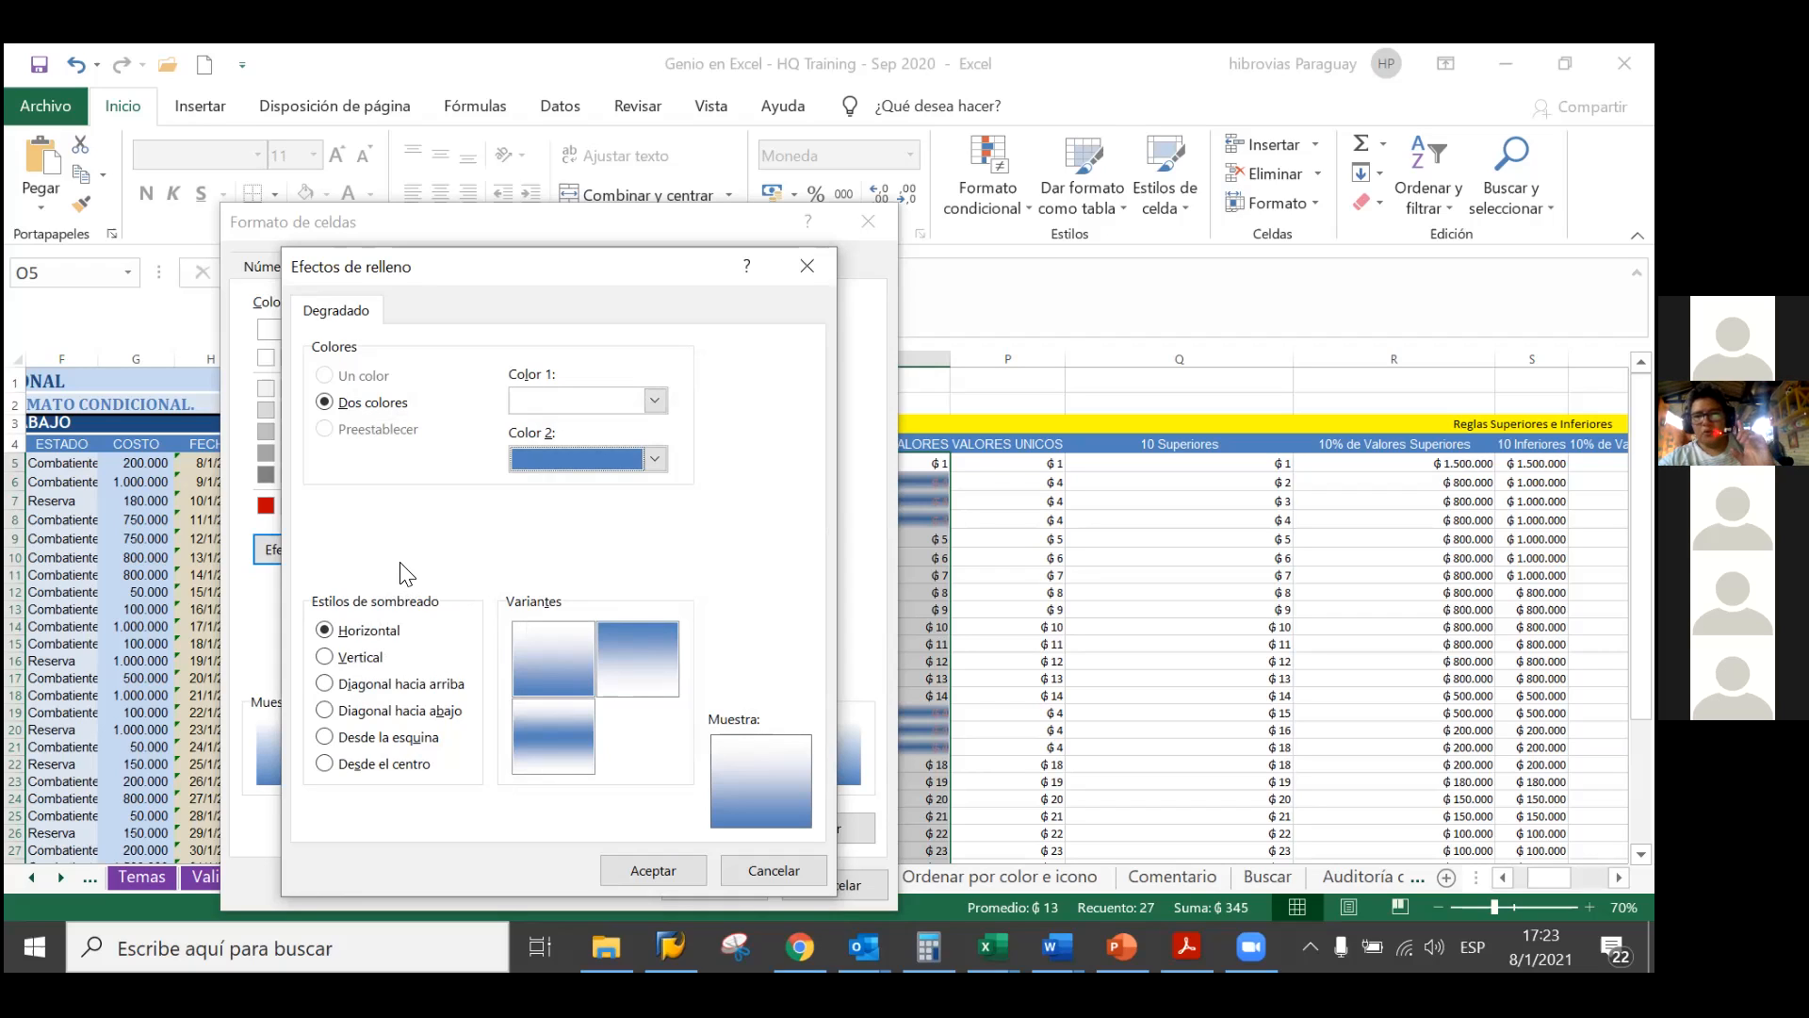
{"action": "left_click", "coordinate": [575, 645]}
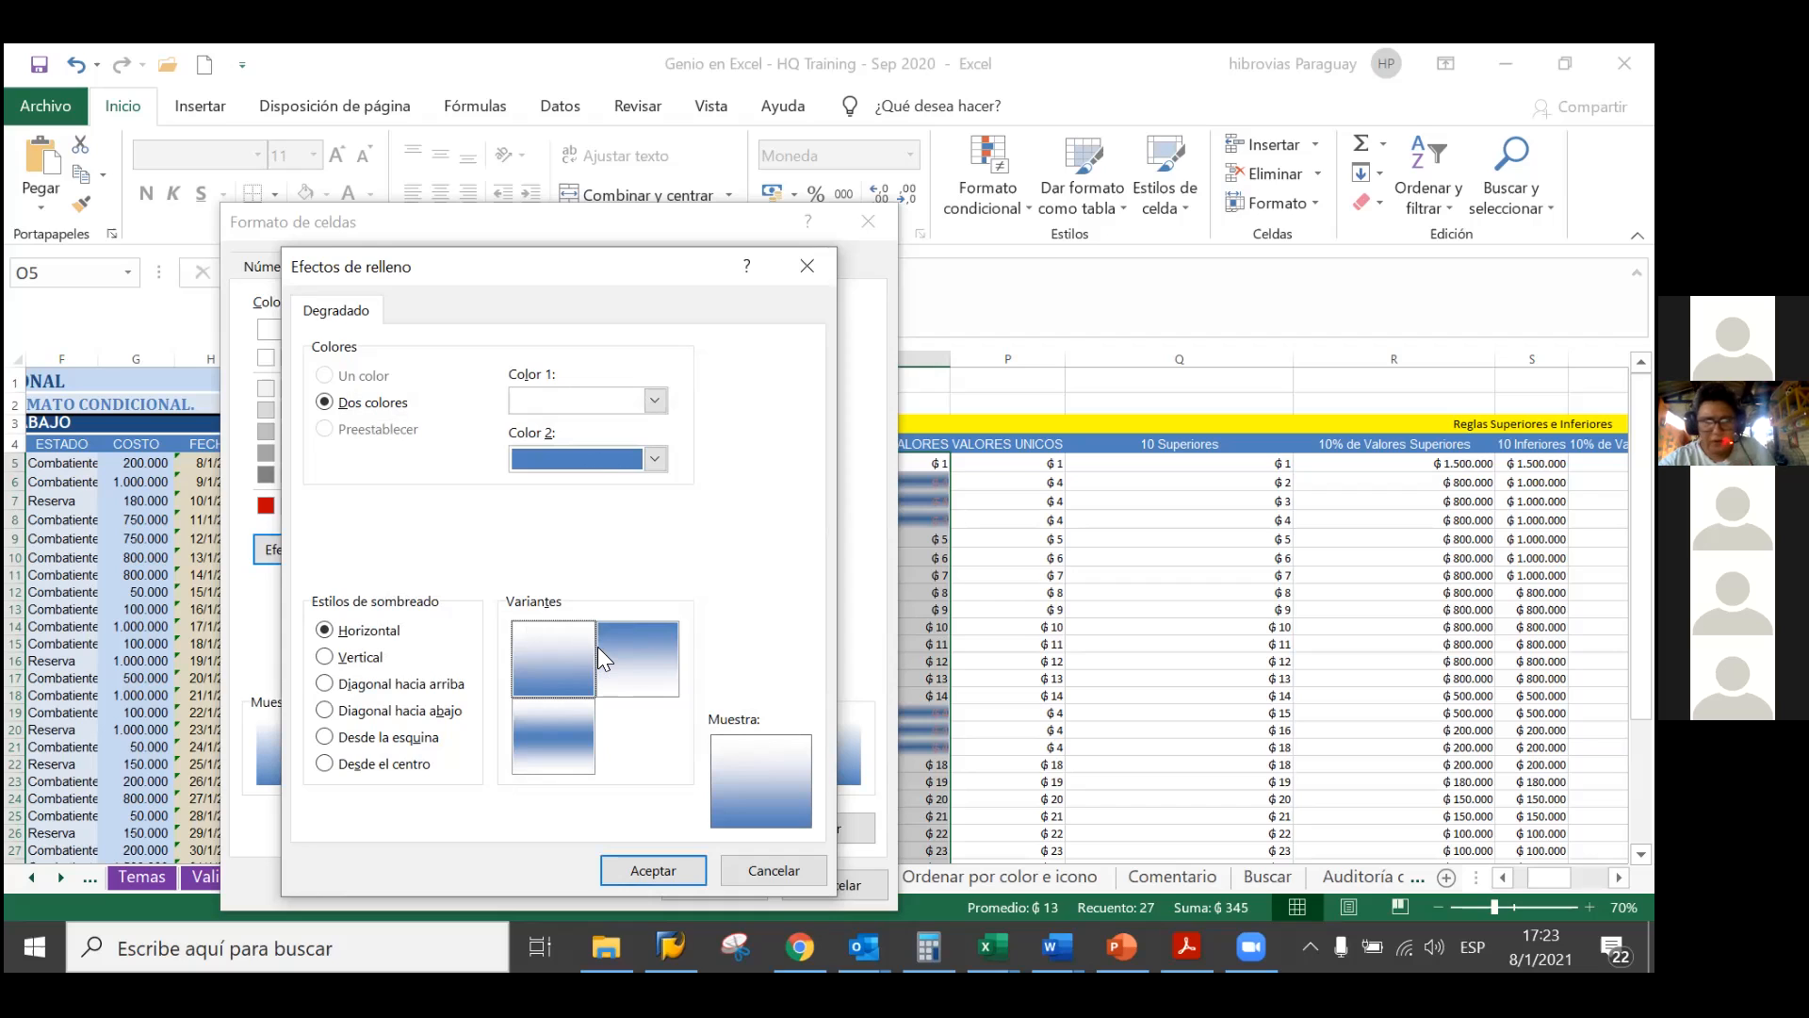
{"action": "left_click", "coordinate": [762, 869]}
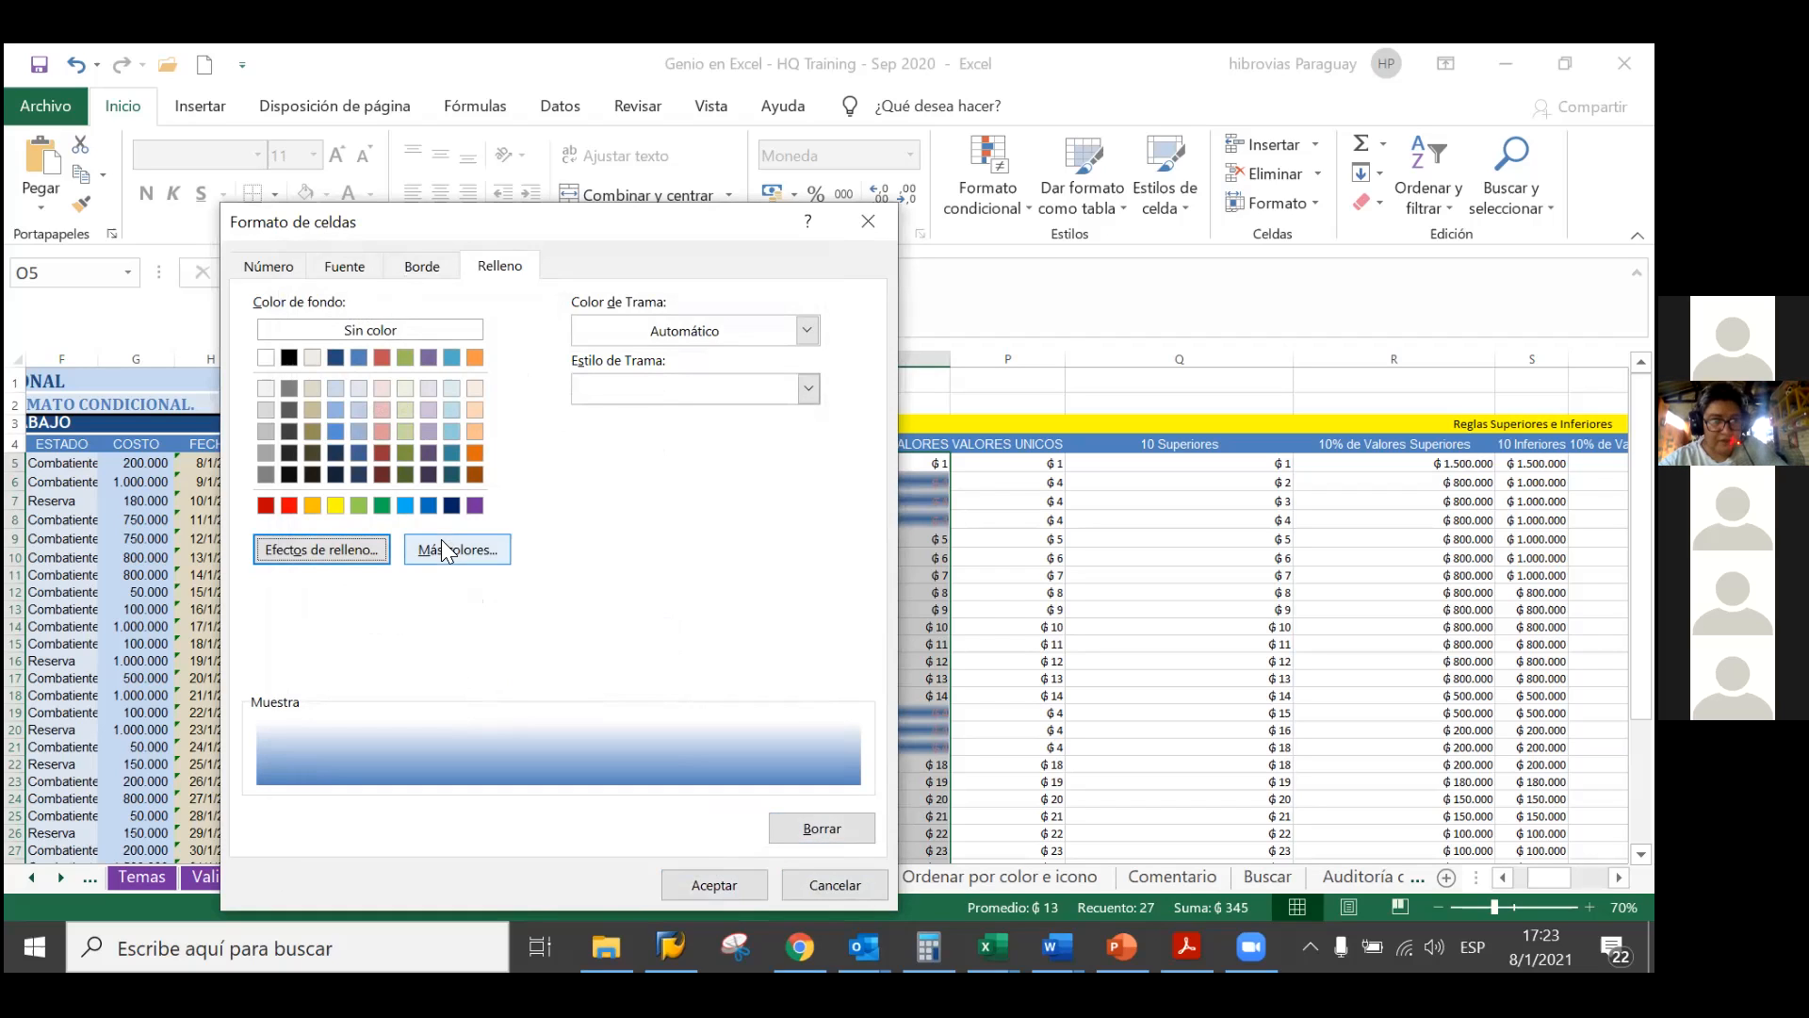
Set the duplicate values rule's font color to standard yellow and its fill to solid standard green, and apply the edited rule
{"action": "left_click", "coordinate": [359, 358]}
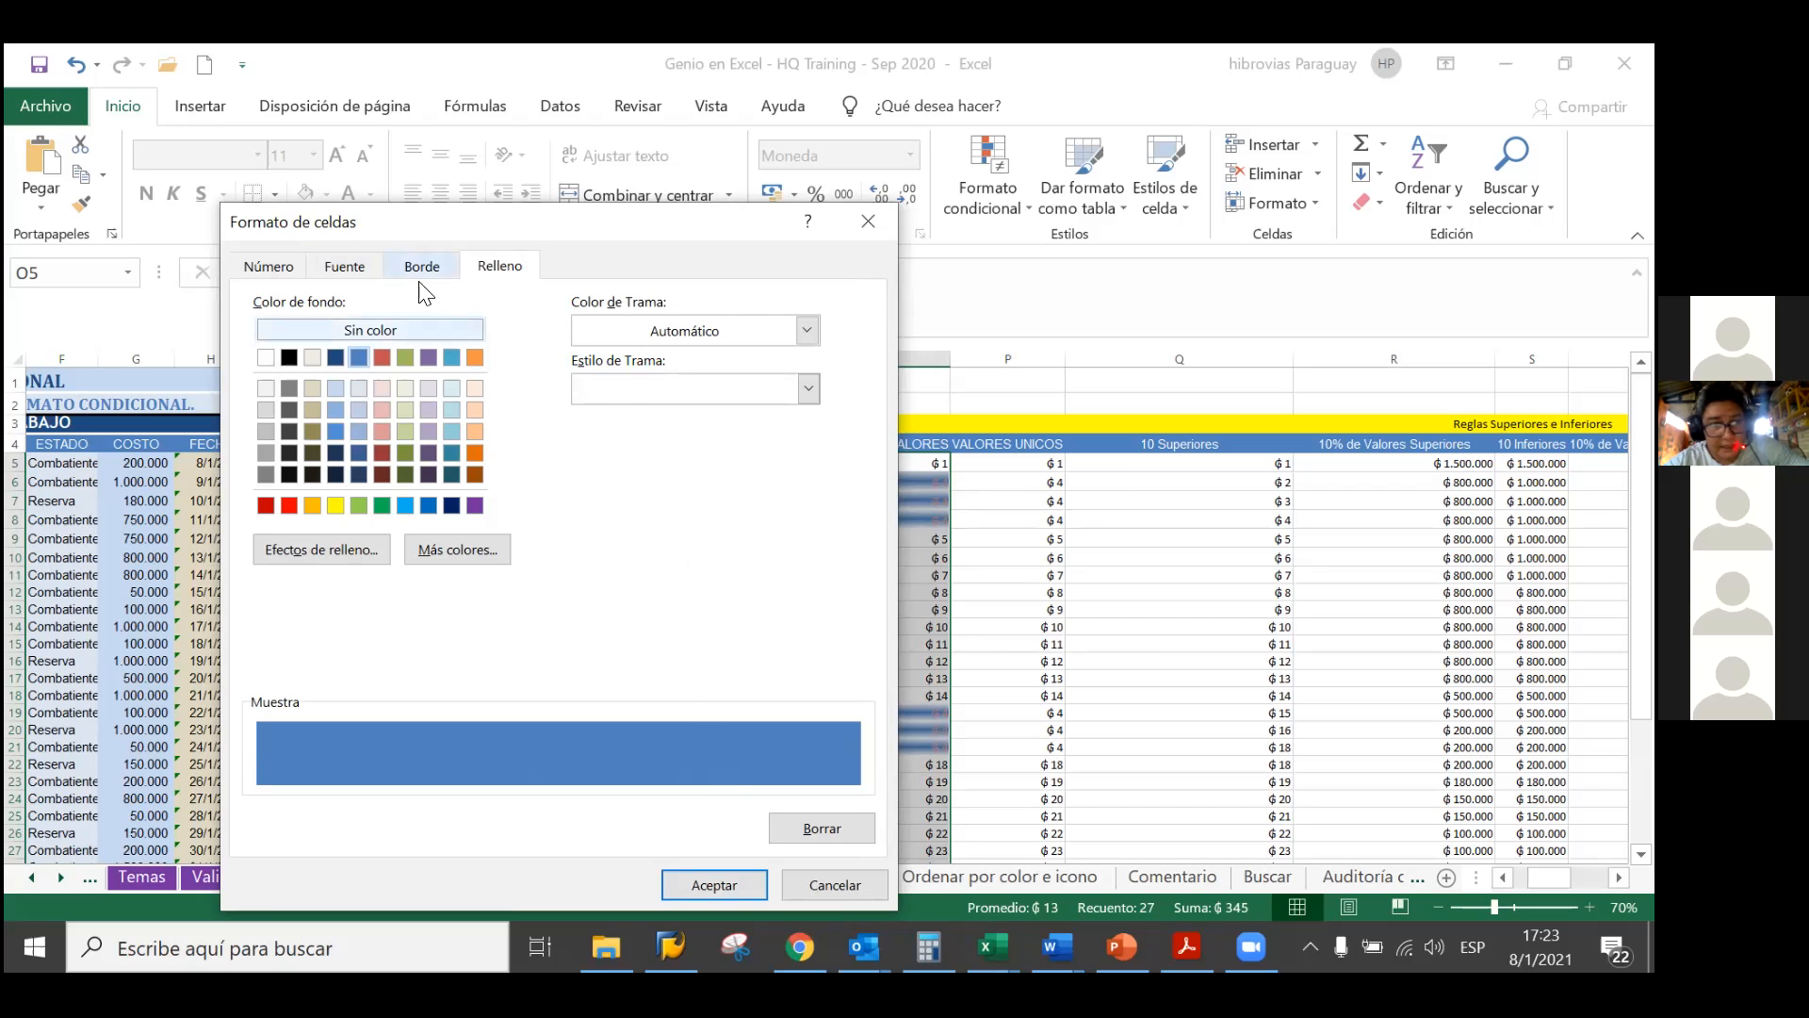
{"action": "left_click", "coordinate": [356, 267]}
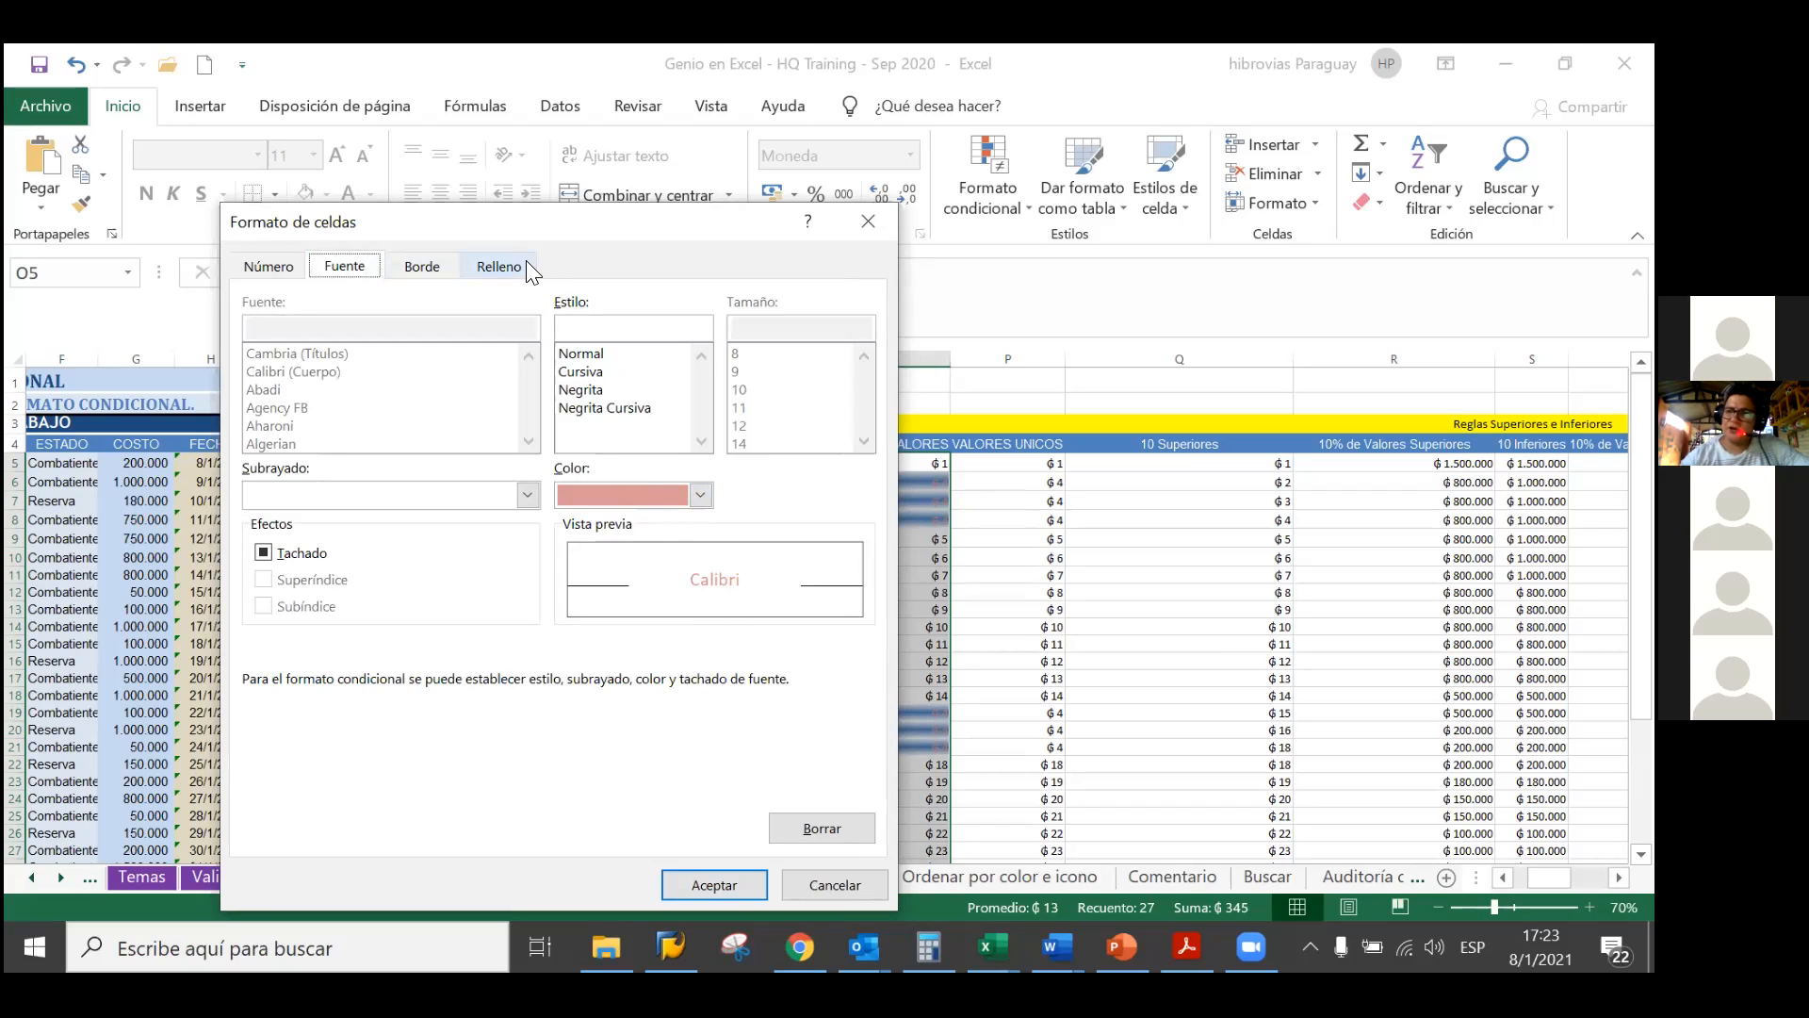
{"action": "left_click", "coordinate": [699, 495]}
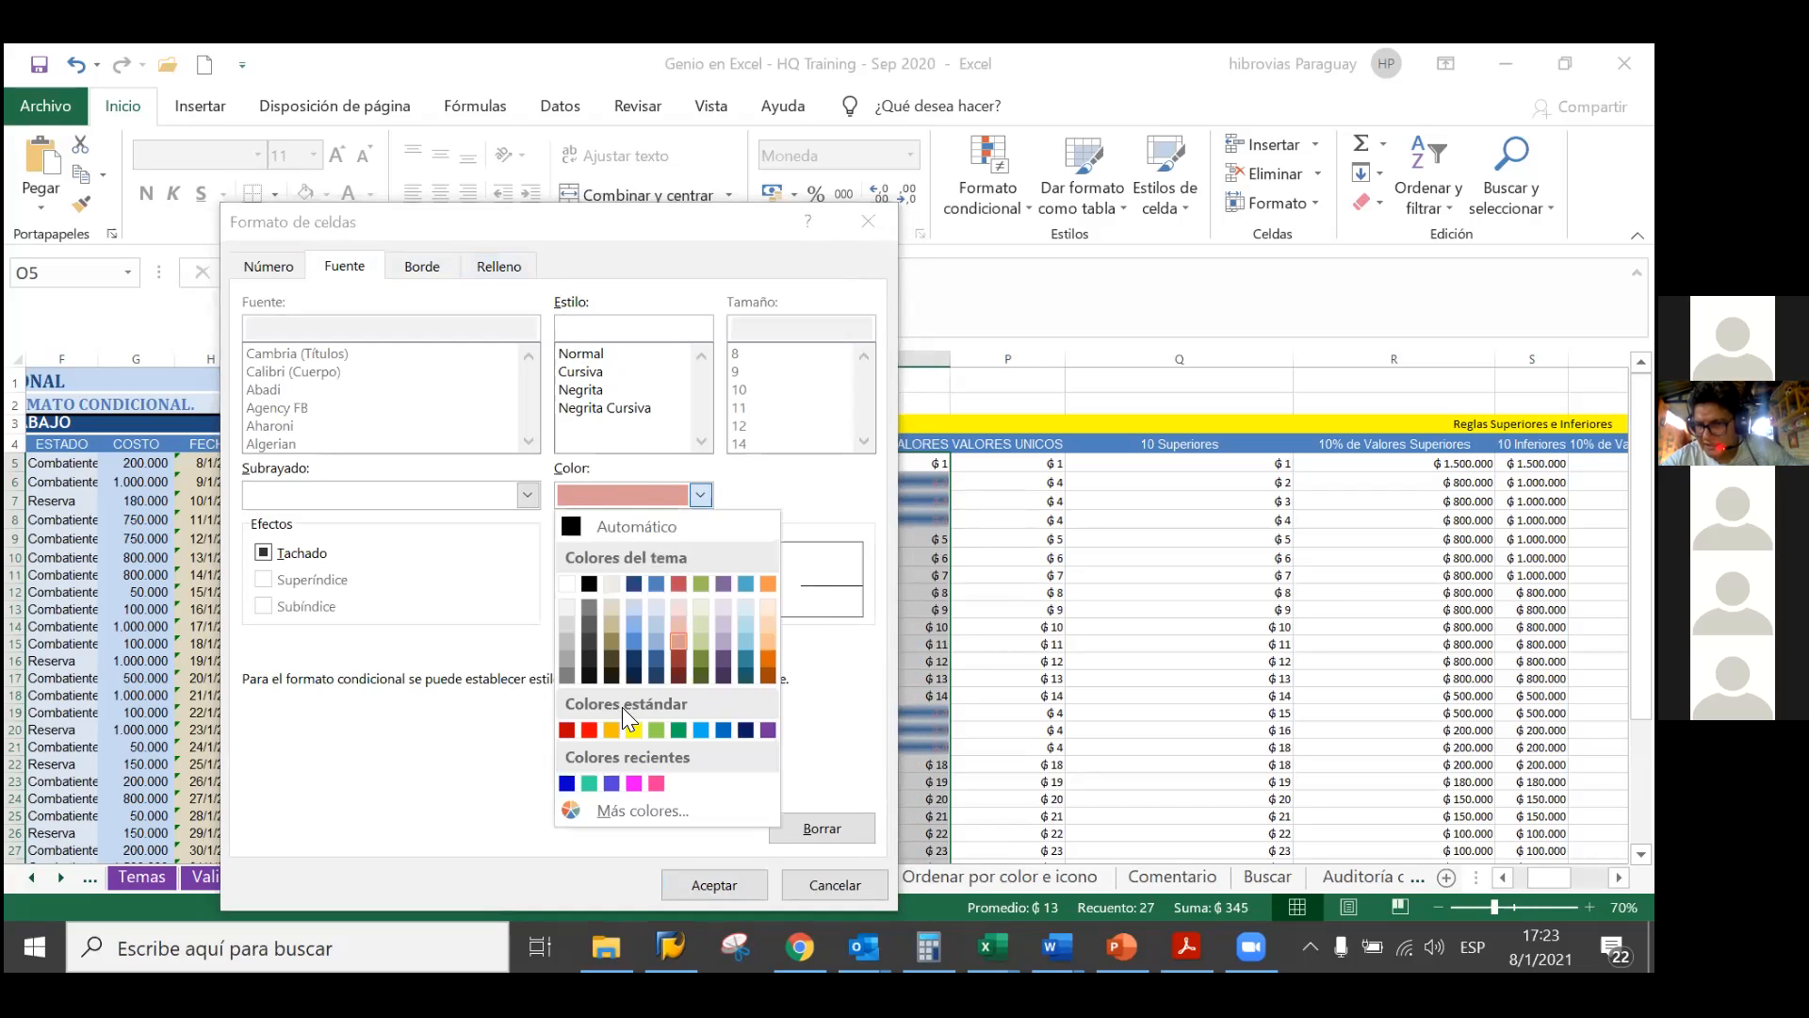
{"action": "left_click", "coordinate": [635, 727]}
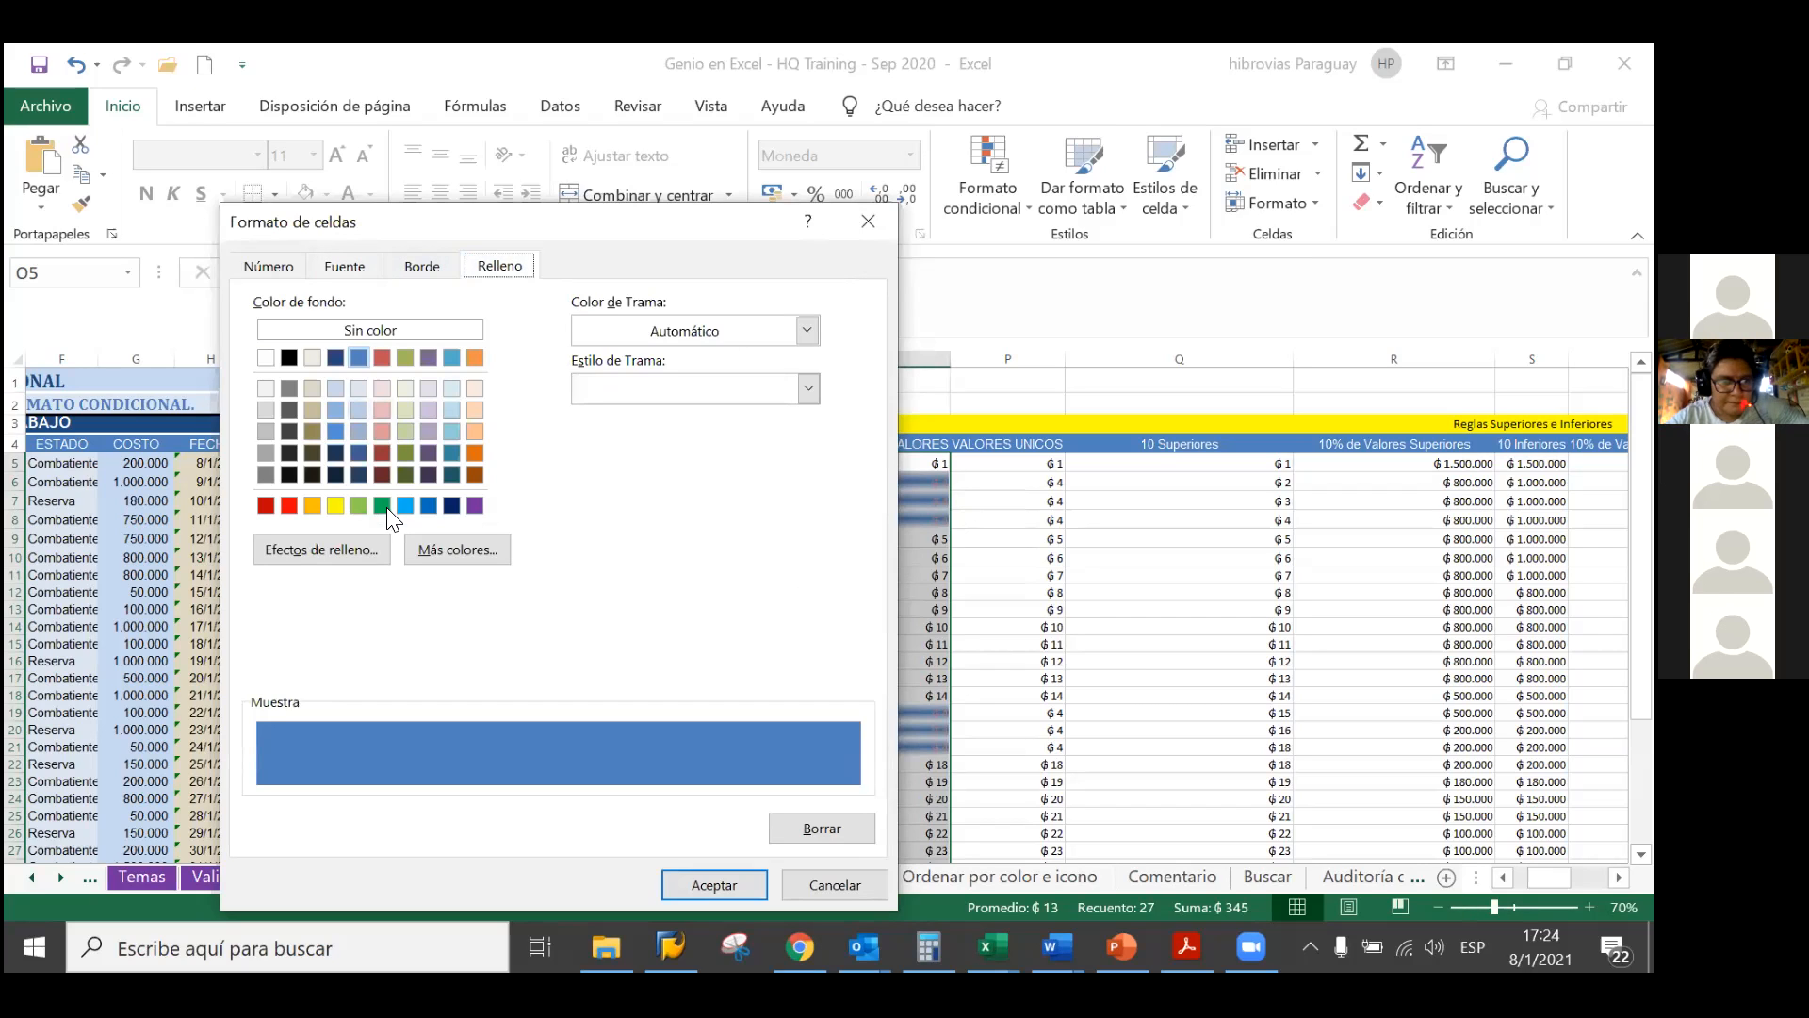
{"action": "left_click", "coordinate": [388, 504]}
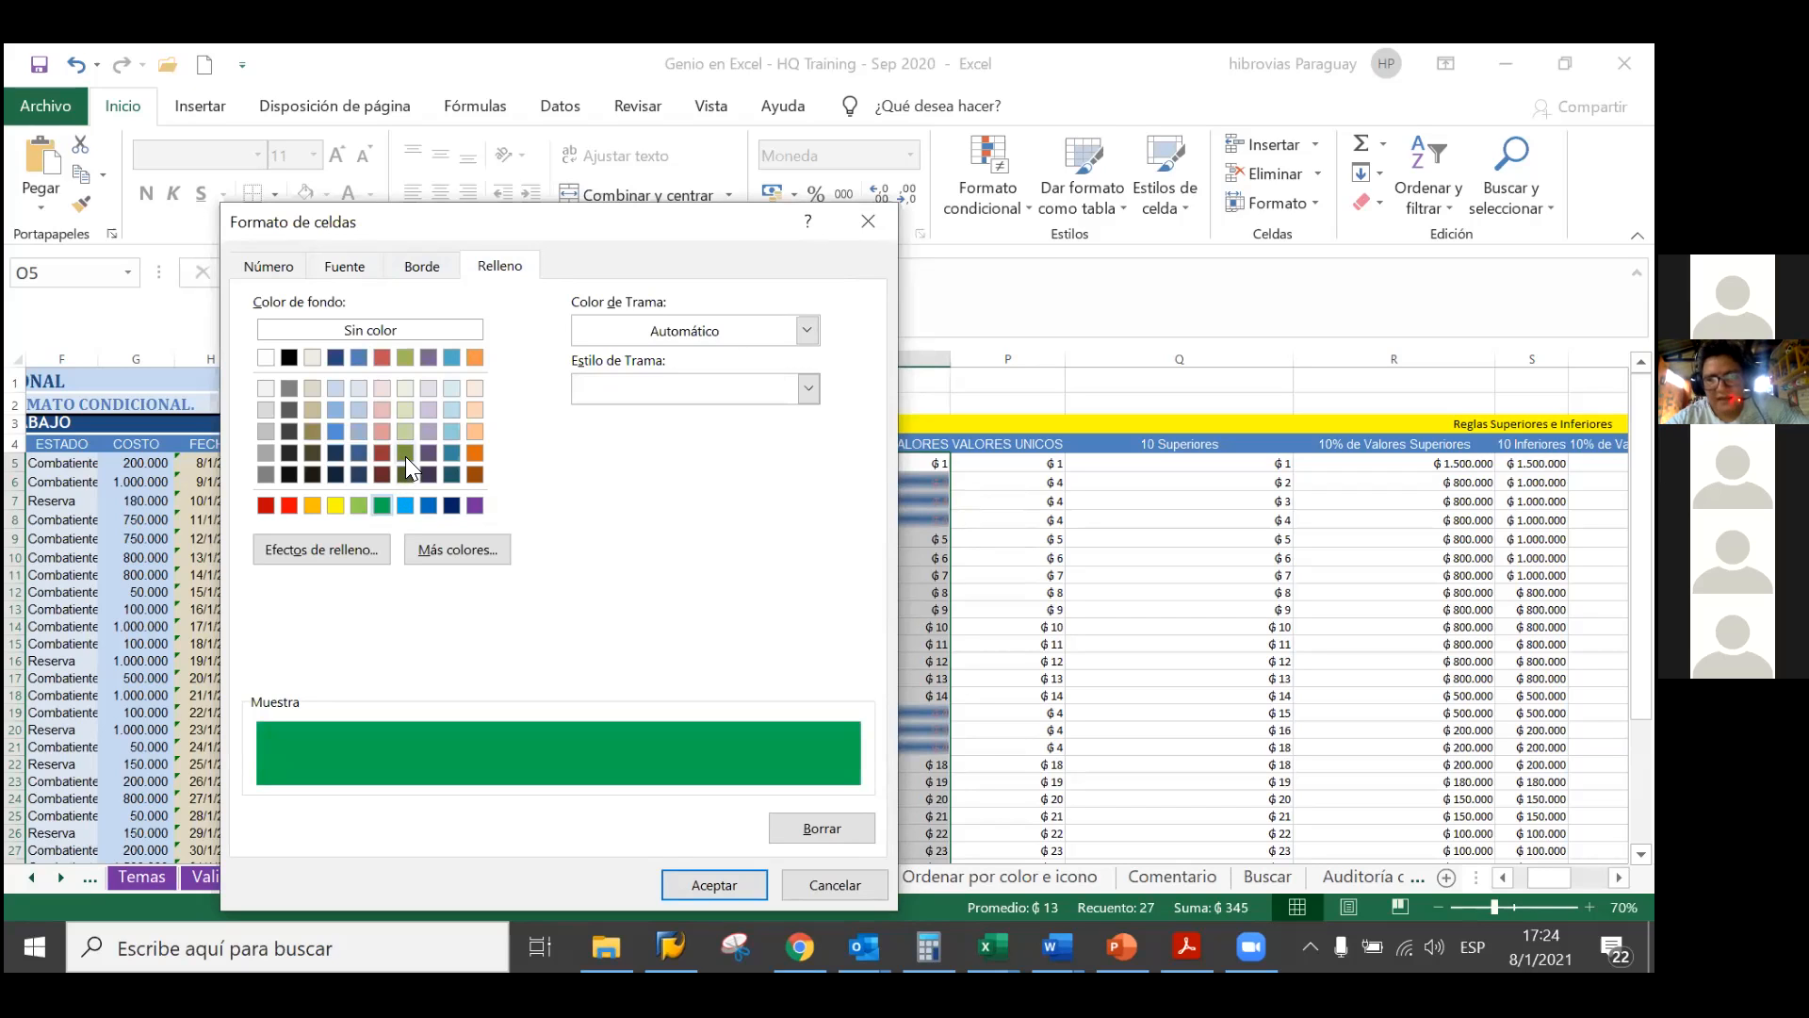
{"action": "left_click", "coordinate": [743, 878]}
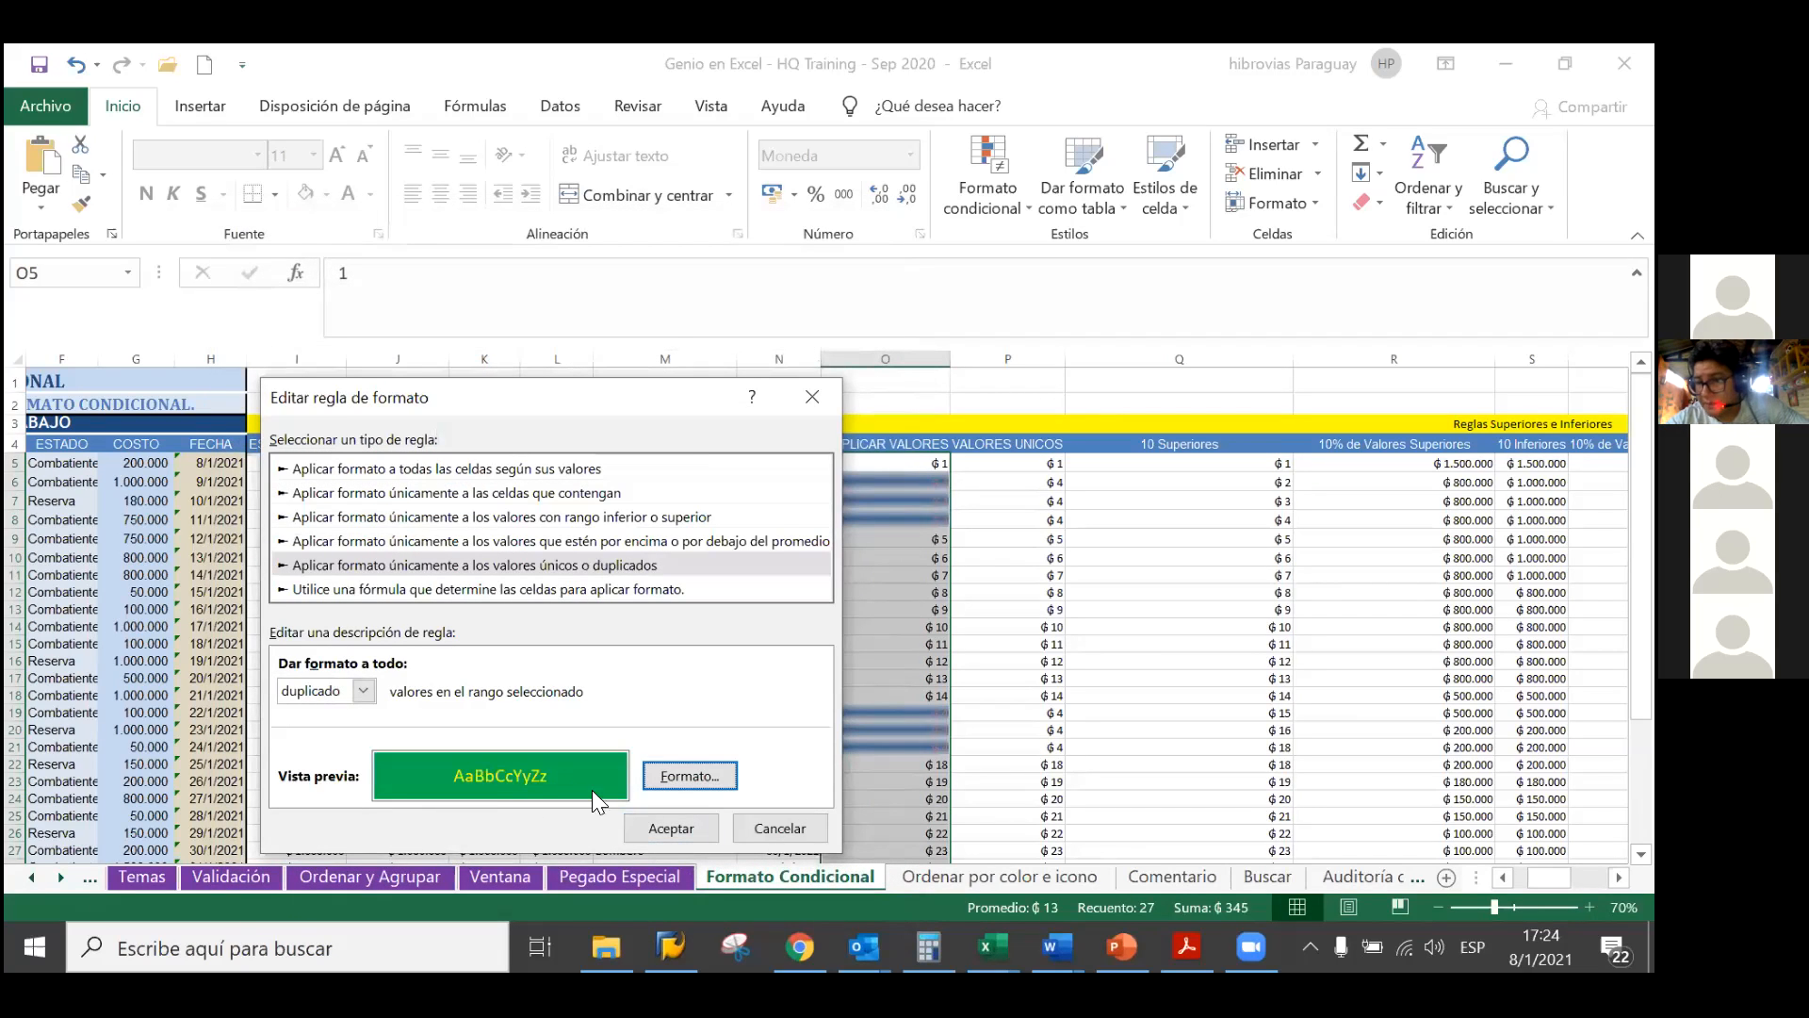
{"action": "left_click", "coordinate": [669, 828]}
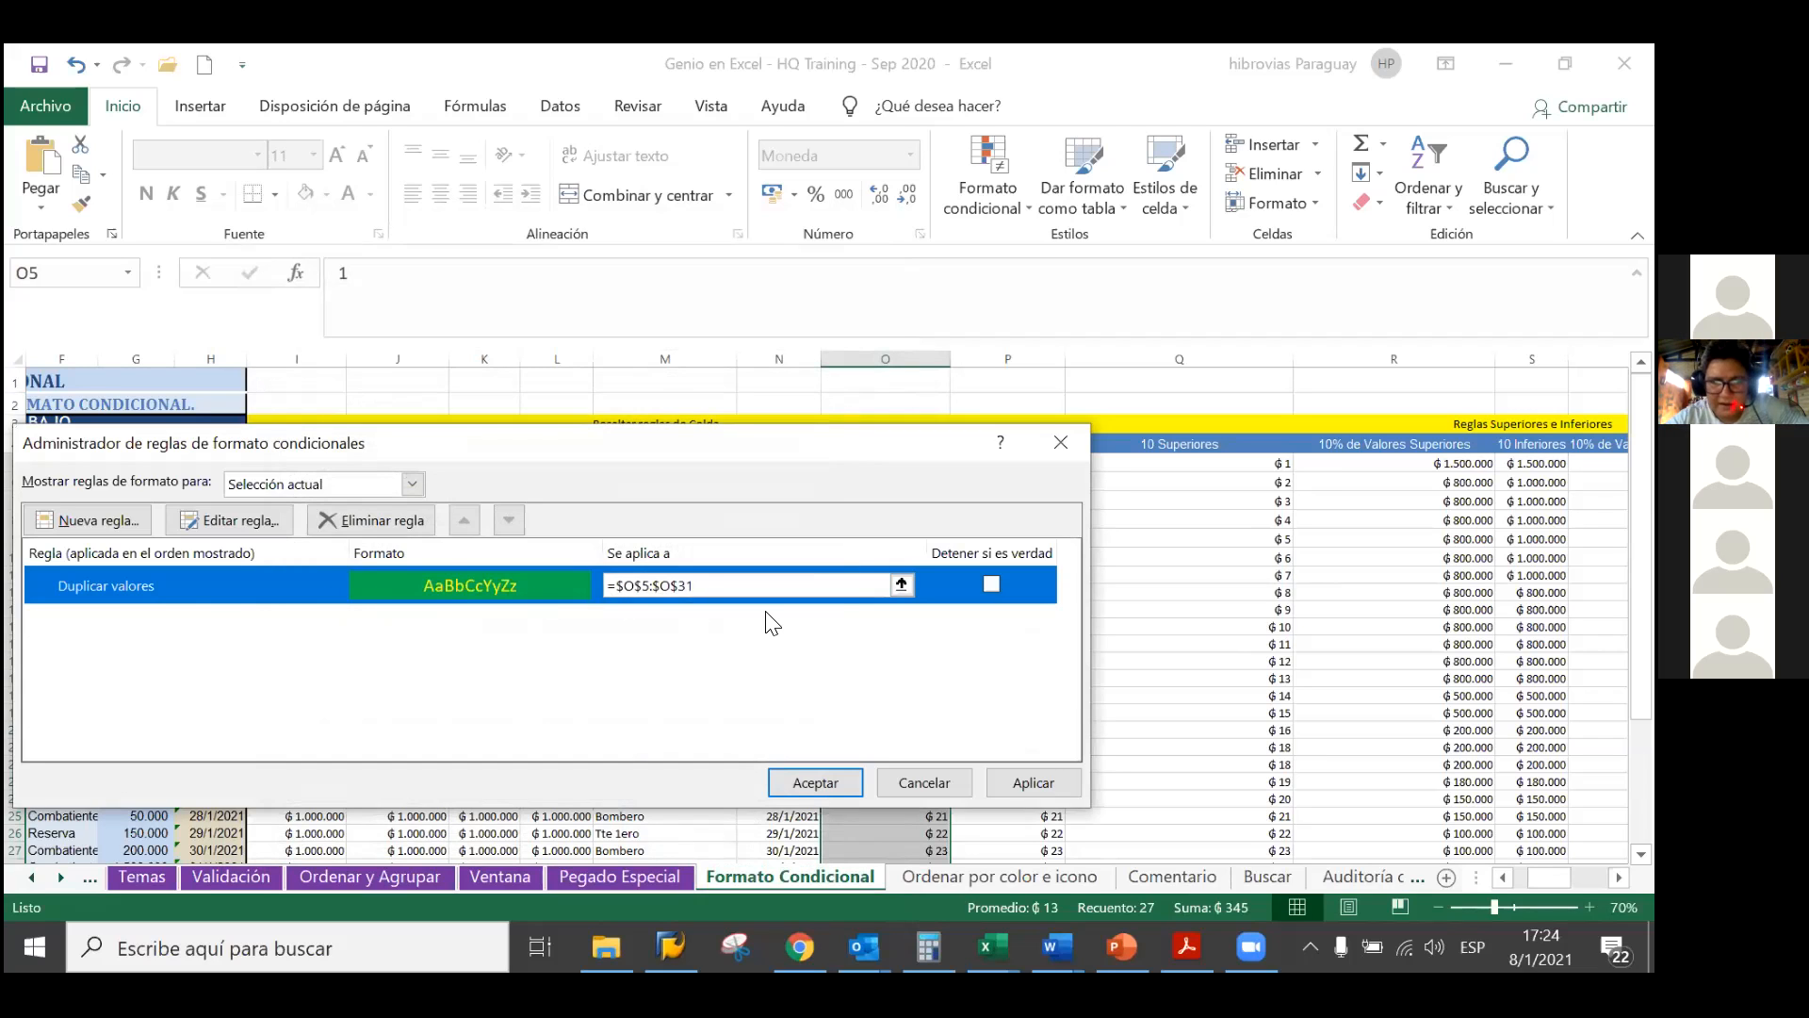
{"action": "left_click", "coordinate": [816, 782]}
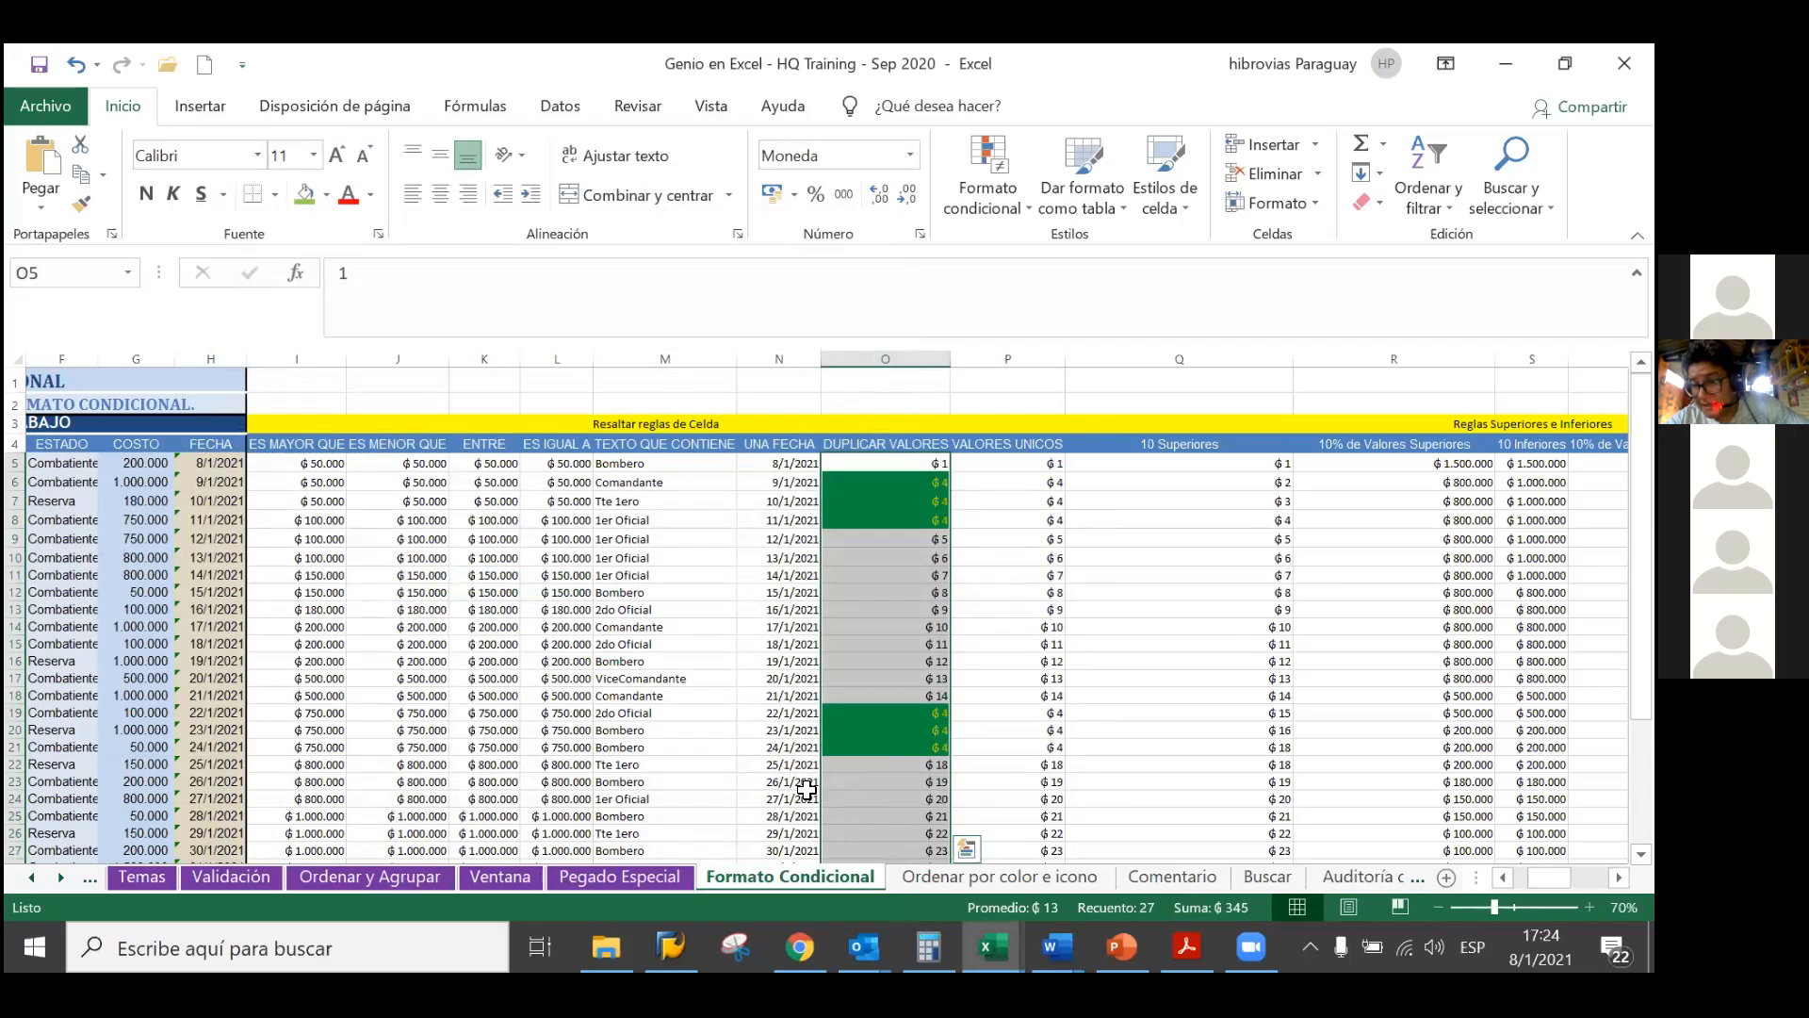
{"action": "left_click", "coordinate": [919, 502]}
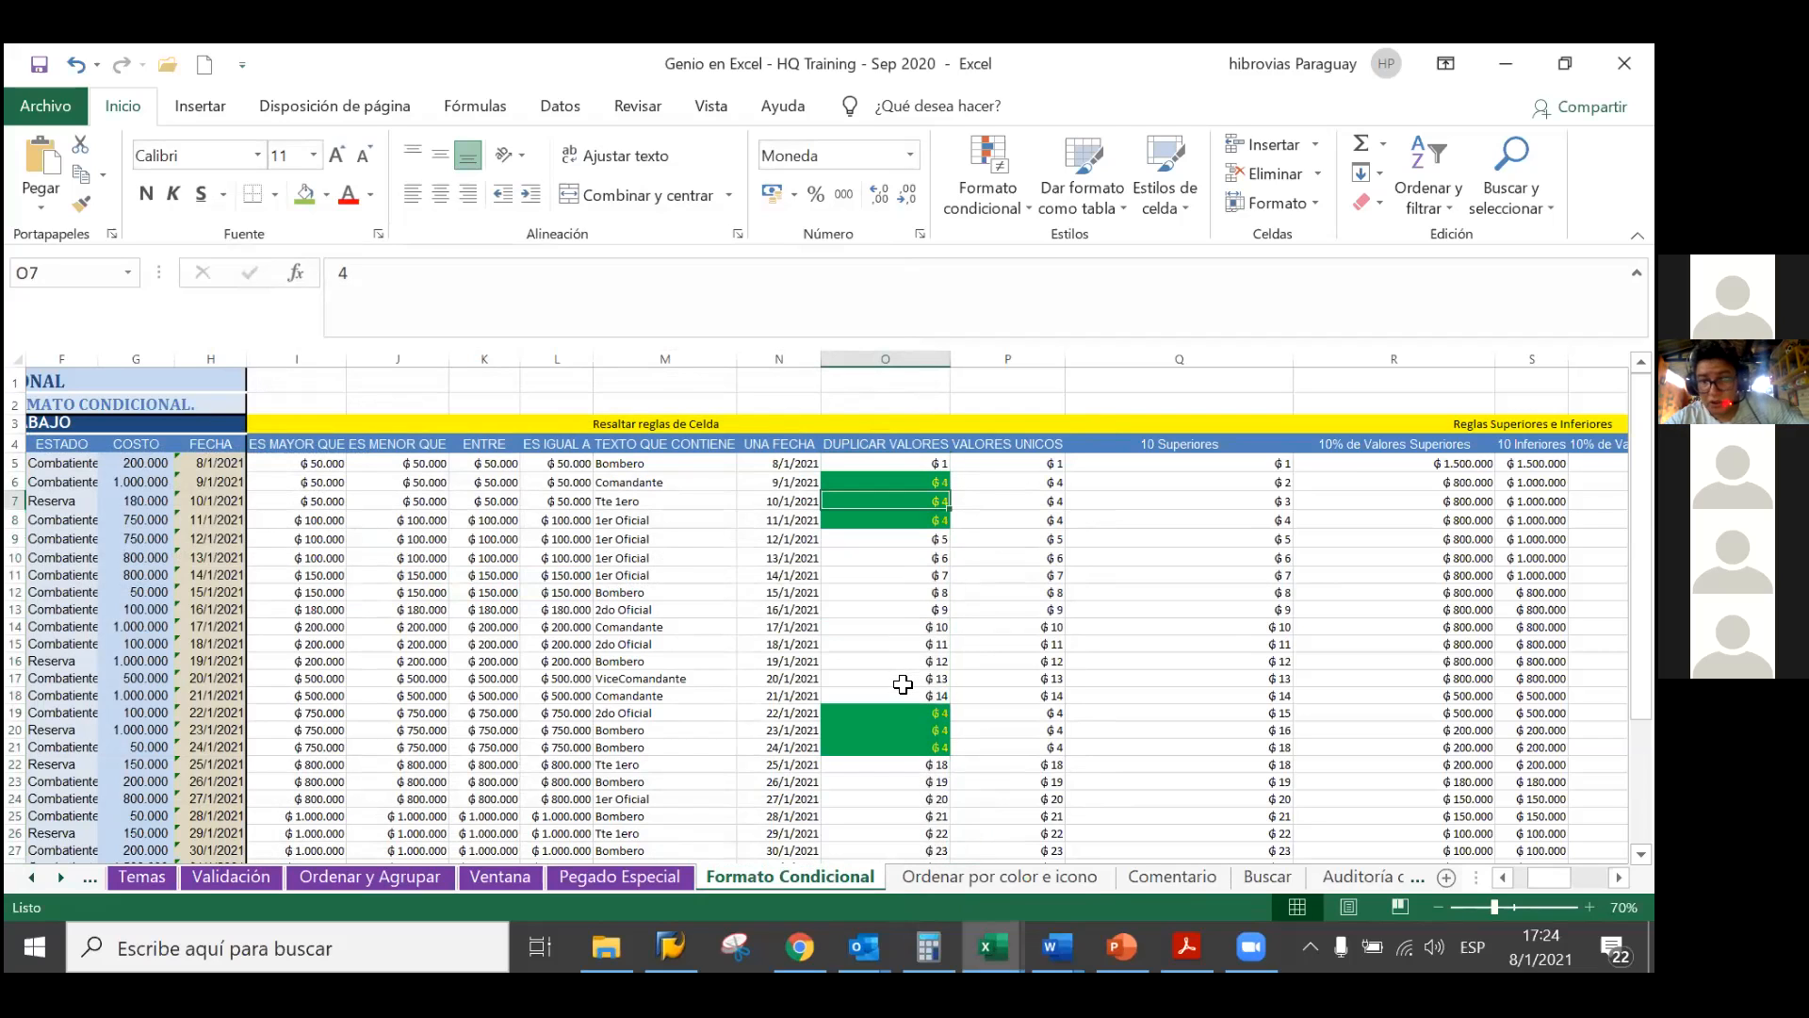
Enter 4 in cell O13 of the DUPLICAR VALORES column to test the duplicate values rule
{"action": "scroll", "coordinate": [903, 674], "scroll_direction": "down", "scroll_amount": 1}
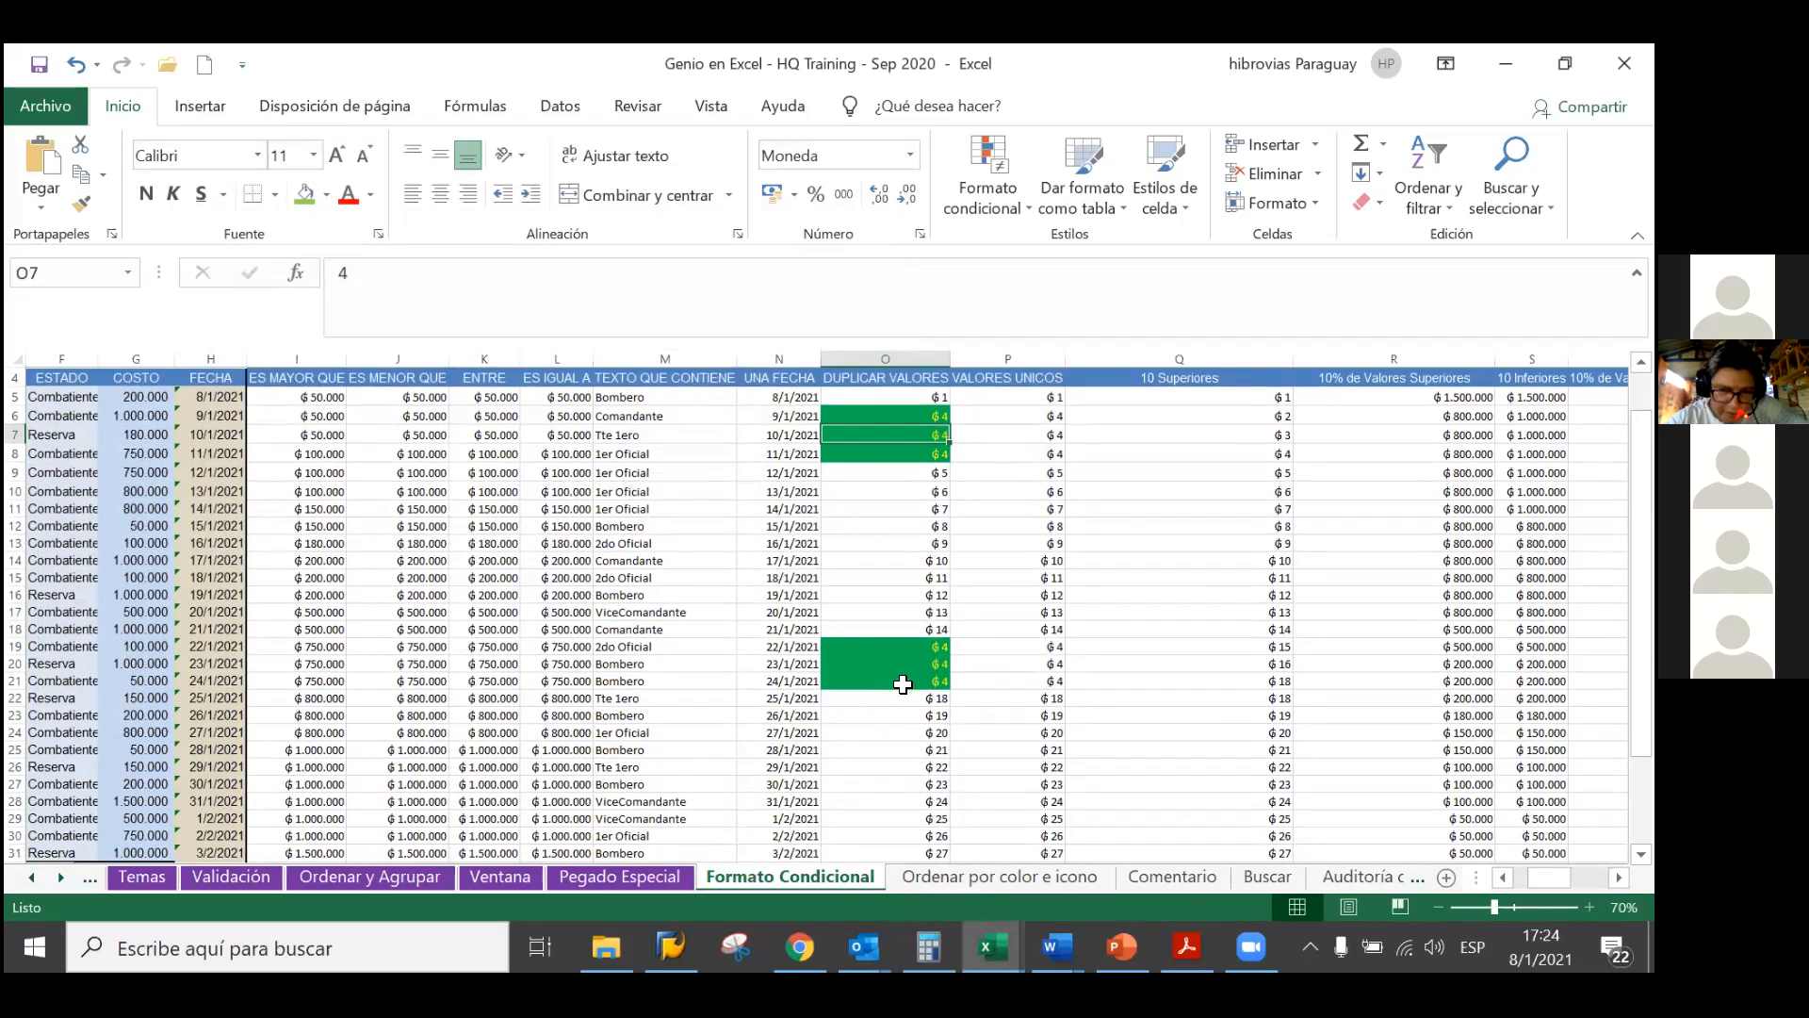
{"action": "scroll", "coordinate": [903, 684], "scroll_direction": "down", "scroll_amount": 1}
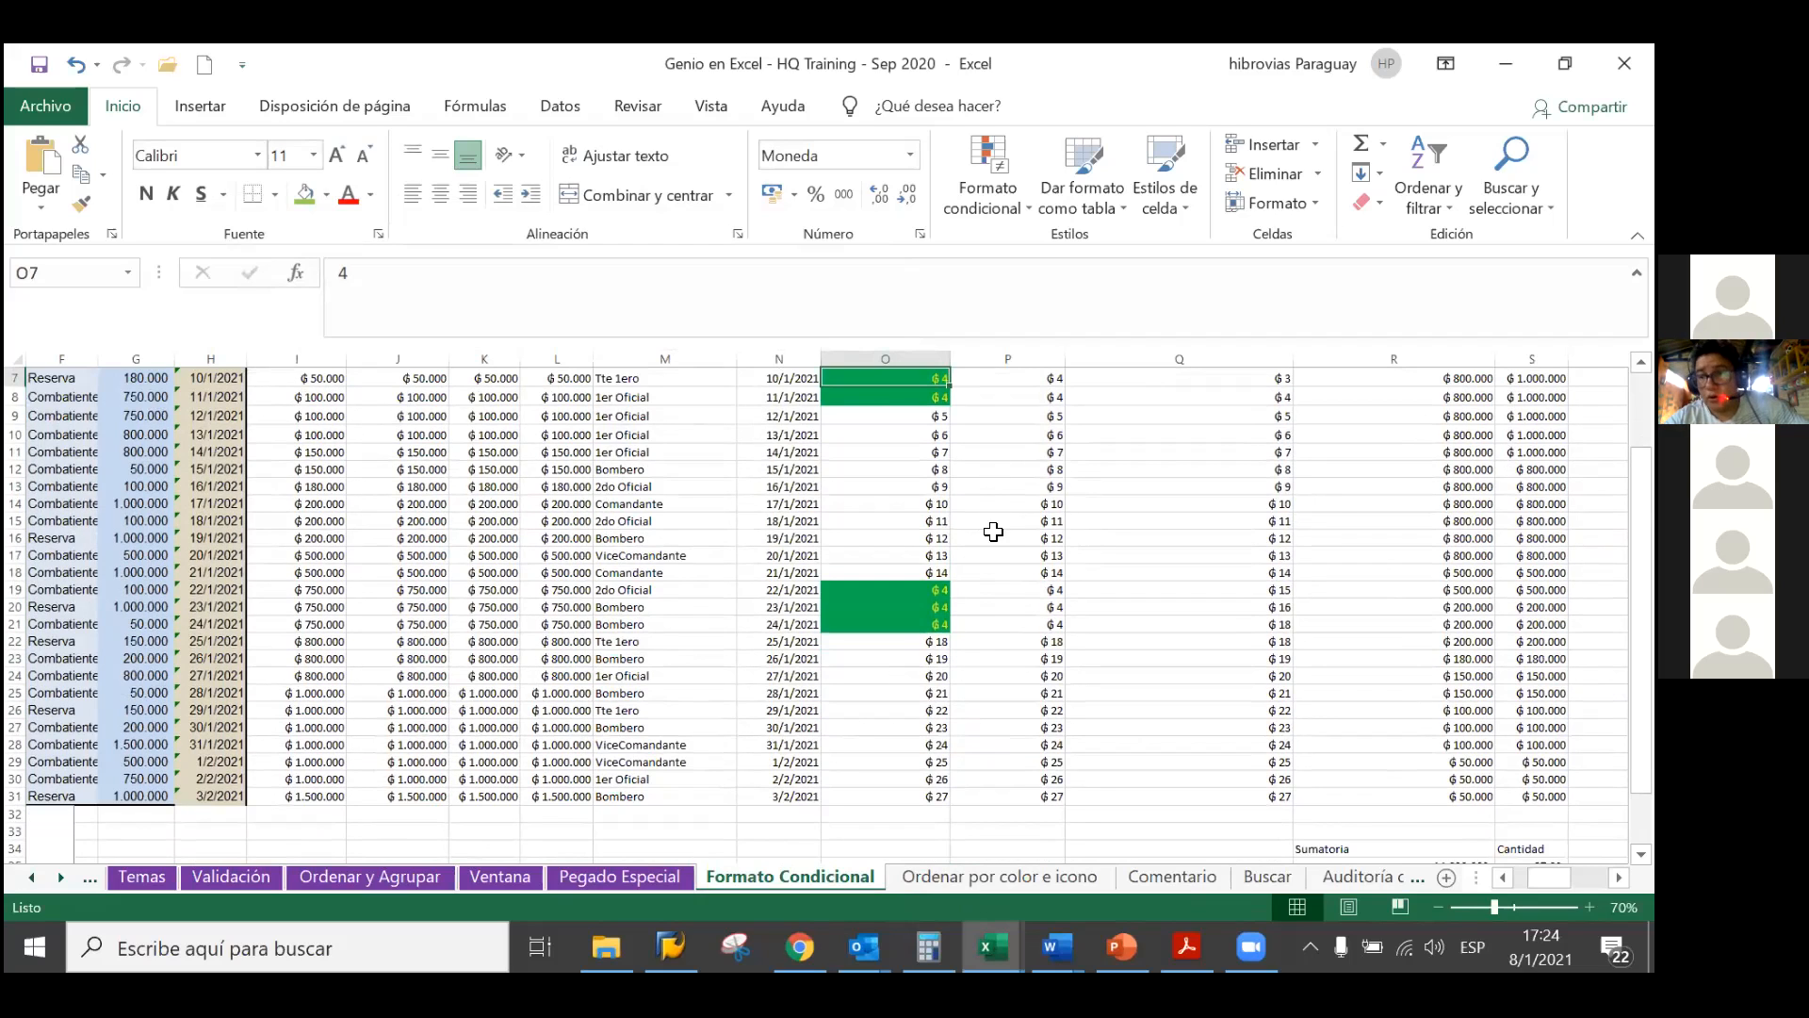
{"action": "scroll", "coordinate": [999, 725], "scroll_direction": "up", "scroll_amount": 2}
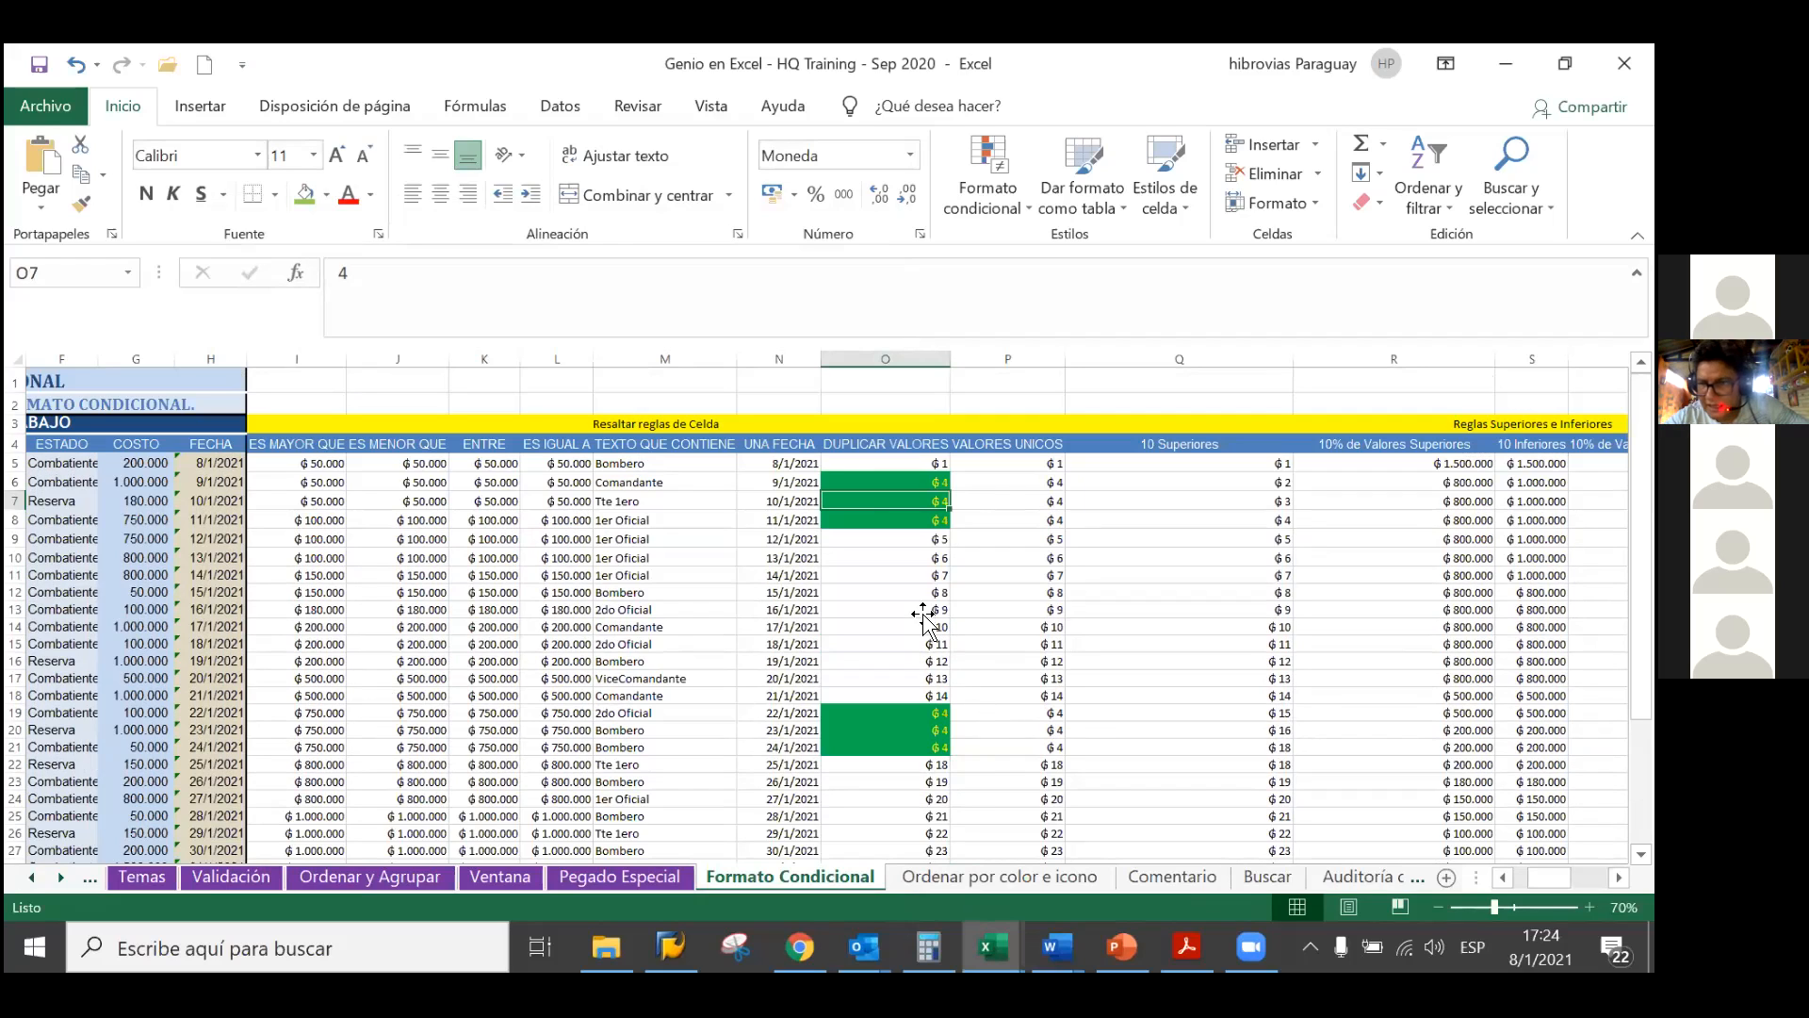
{"action": "left_click", "coordinate": [925, 610]}
{"action": "type", "text": "4"}
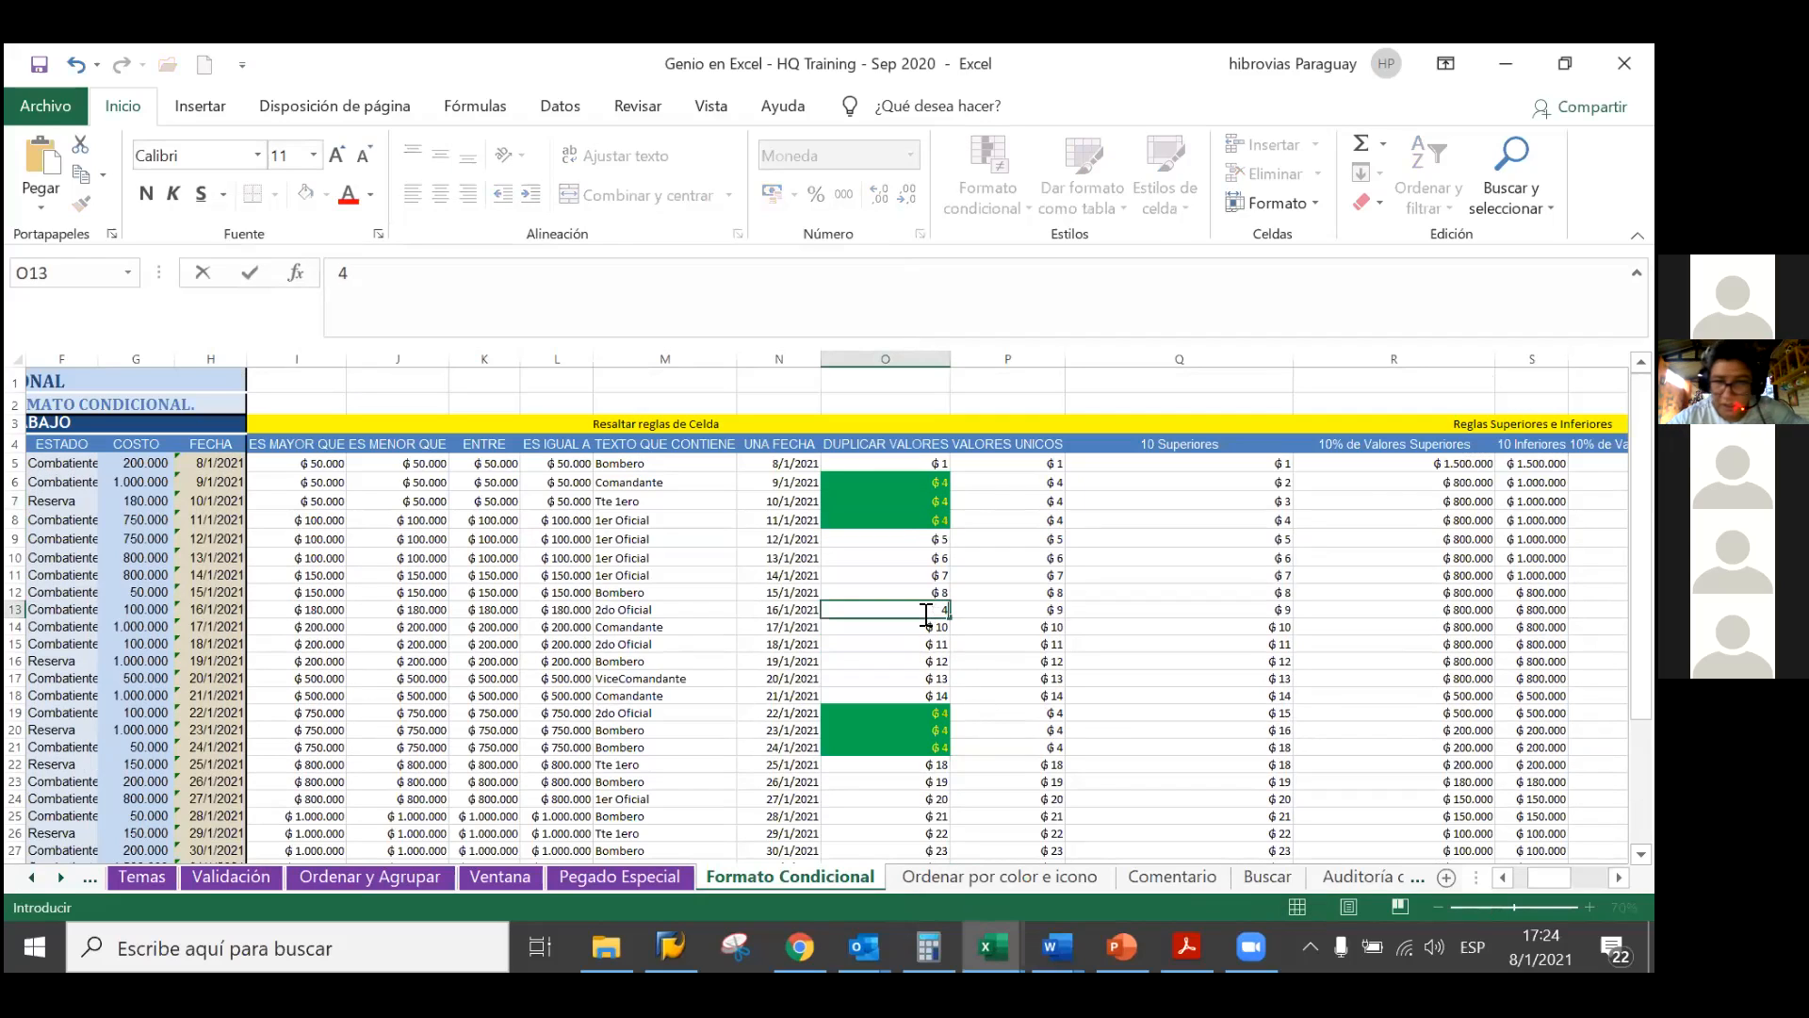
{"action": "key", "text": "Return"}
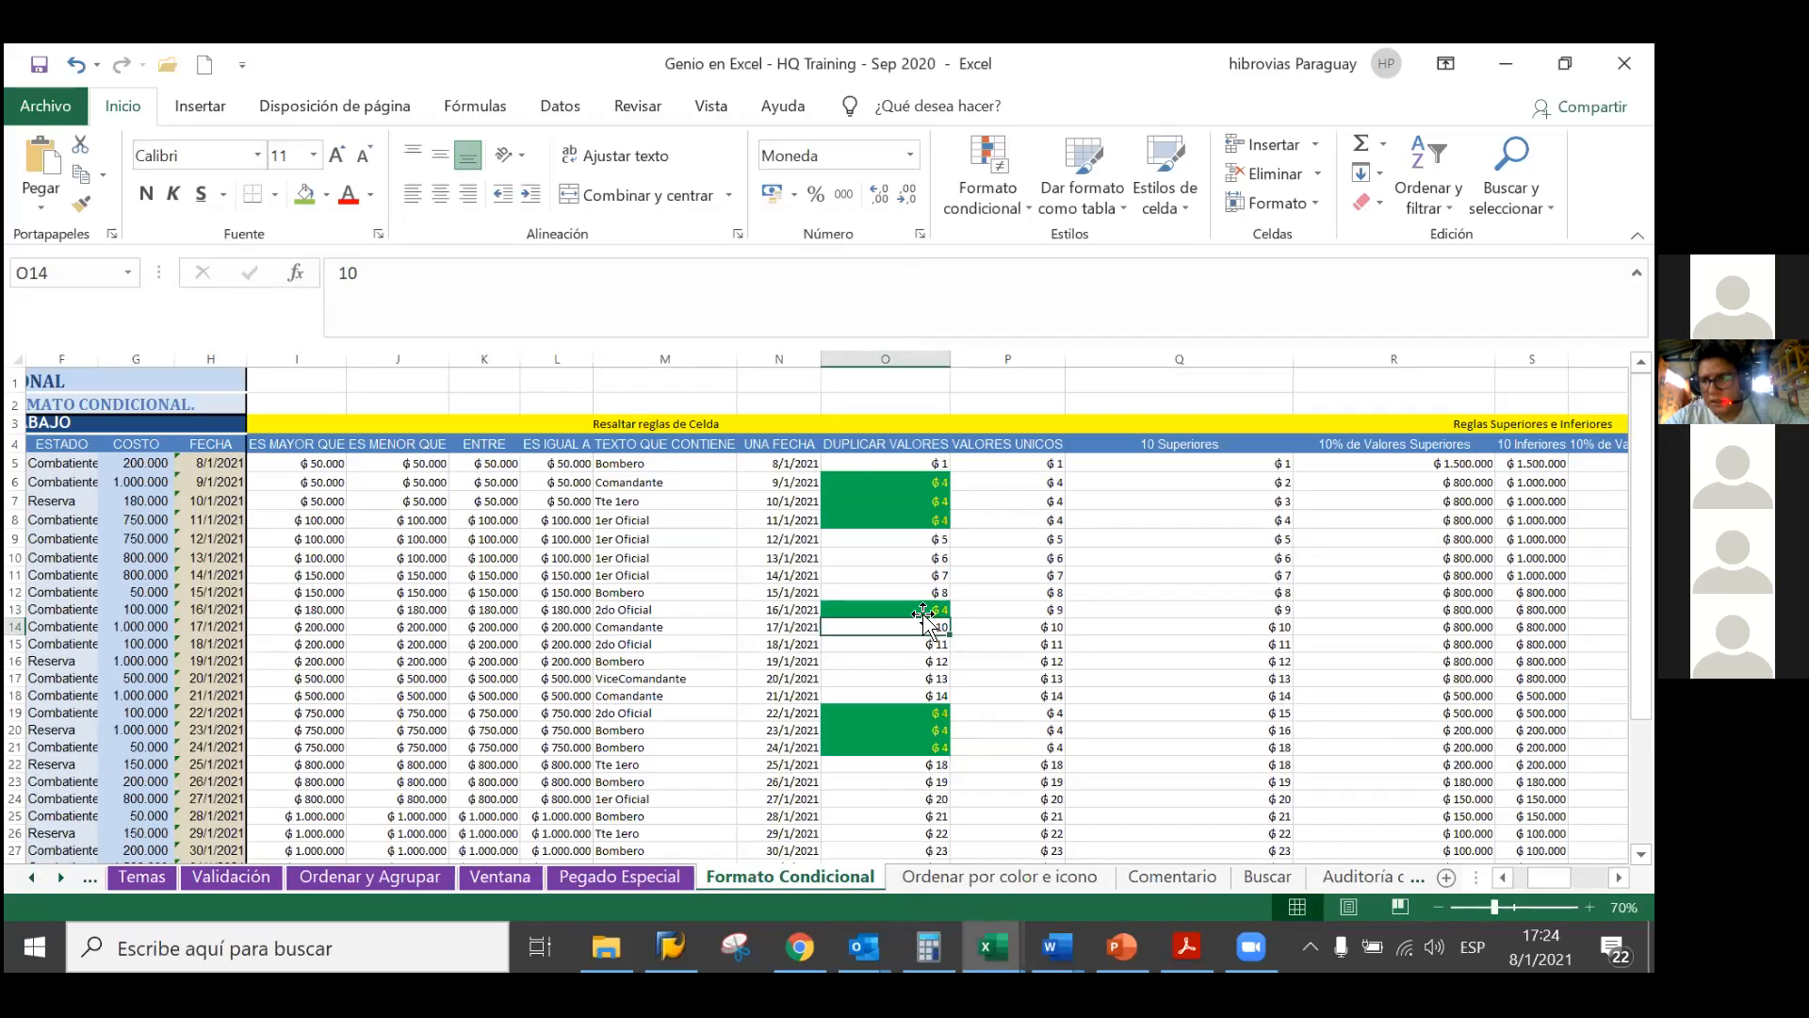
{"action": "left_click", "coordinate": [924, 611]}
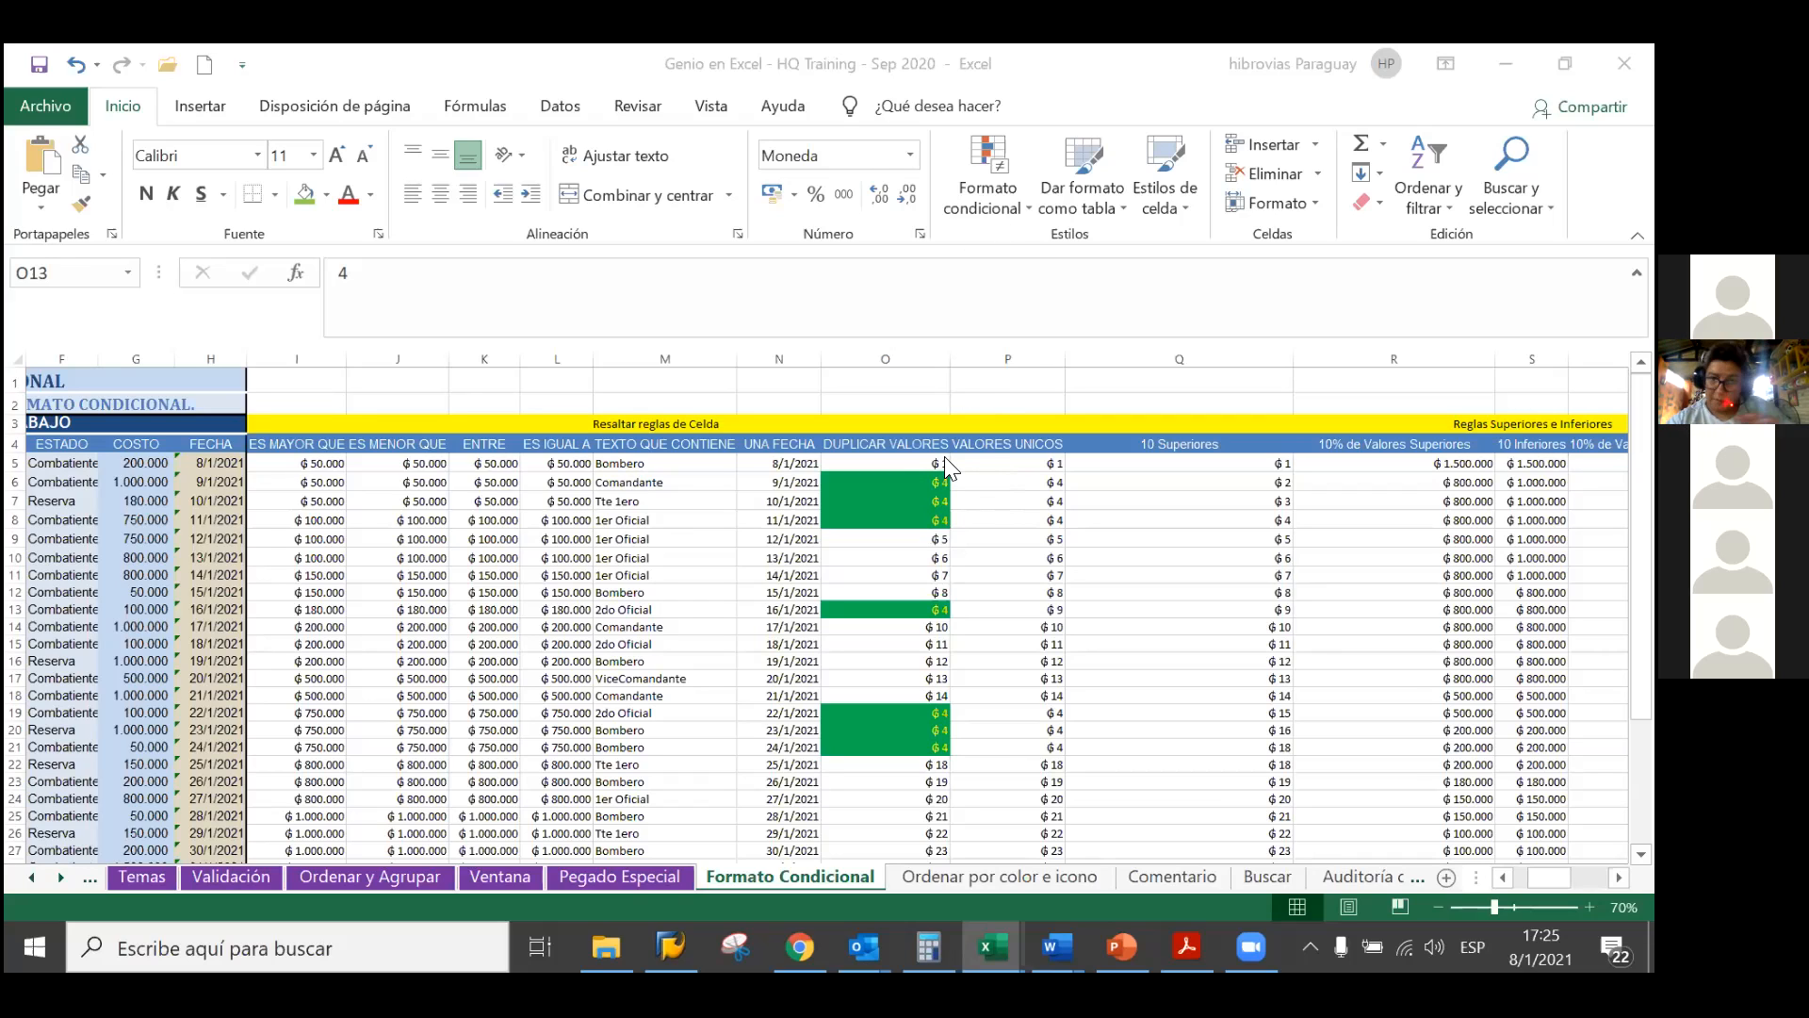
Start a duplicate values rule on the VALORES UNICOS data from P5 down to P31, and set it to format unique values
{"action": "left_click", "coordinate": [1001, 463]}
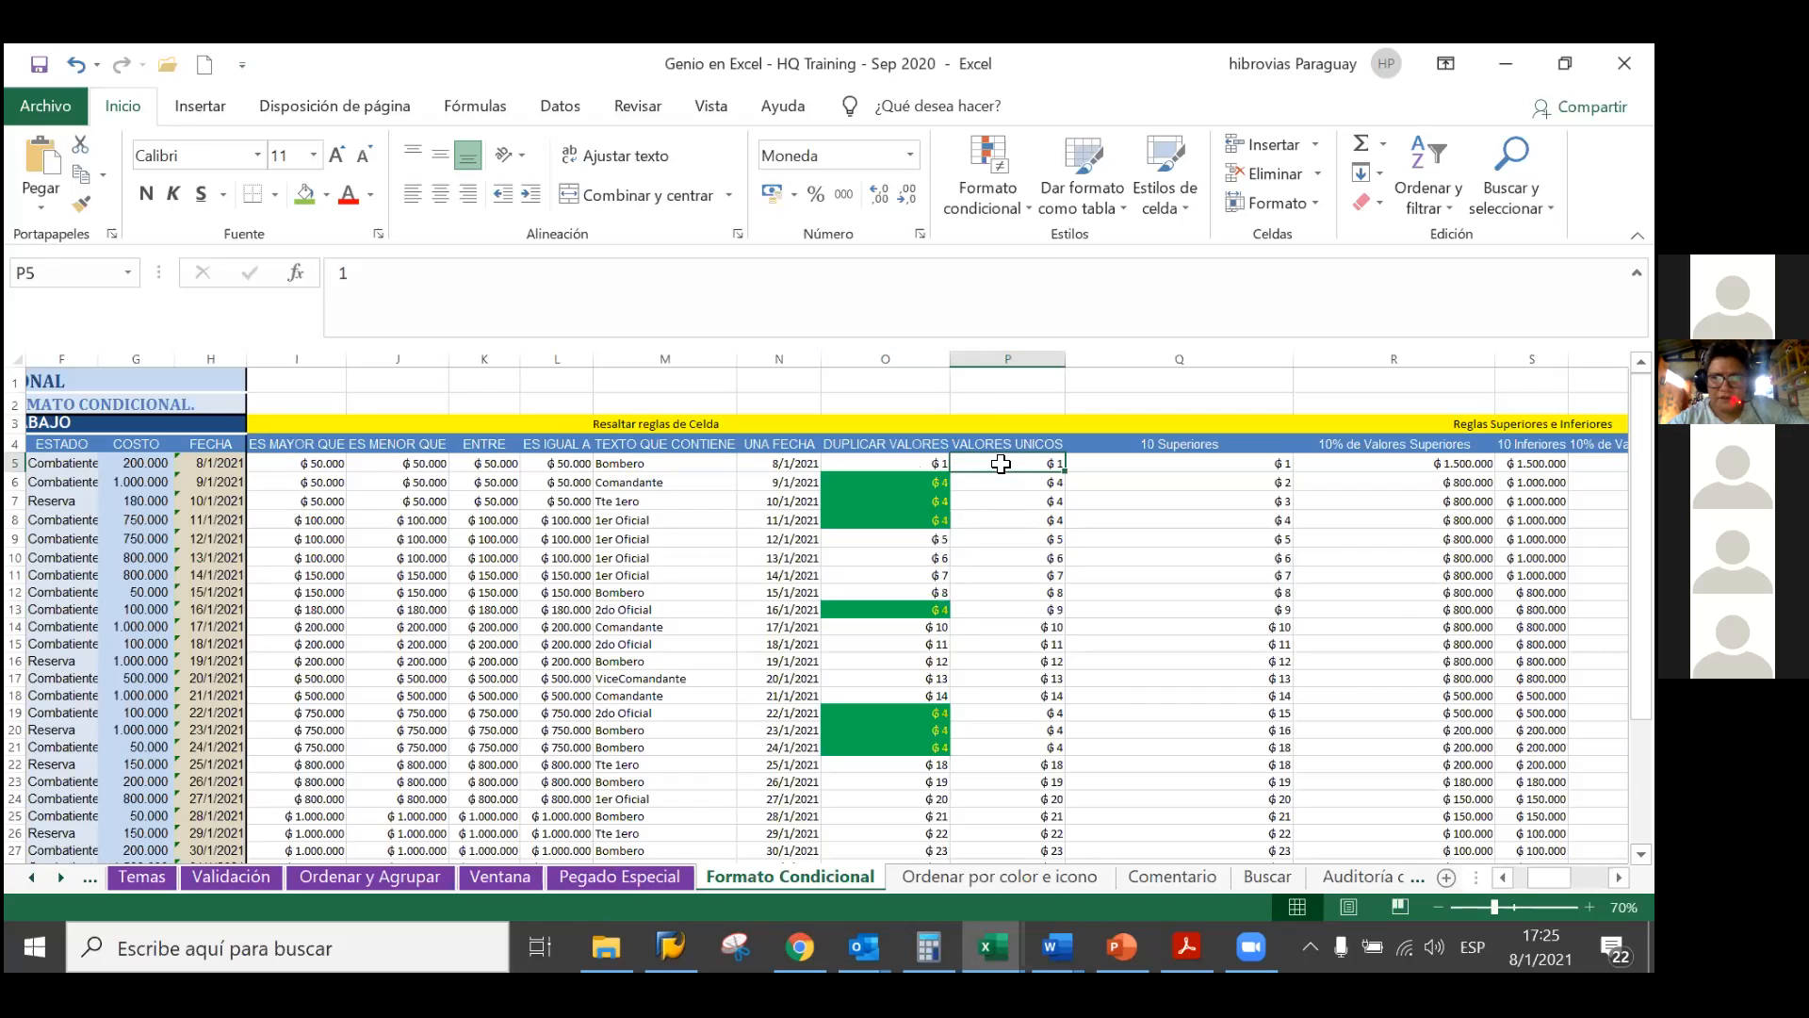
{"action": "key", "text": "ctrl+shift+Down"}
{"action": "left_click", "coordinate": [1008, 217]}
{"action": "mouse_move", "coordinate": [999, 236]}
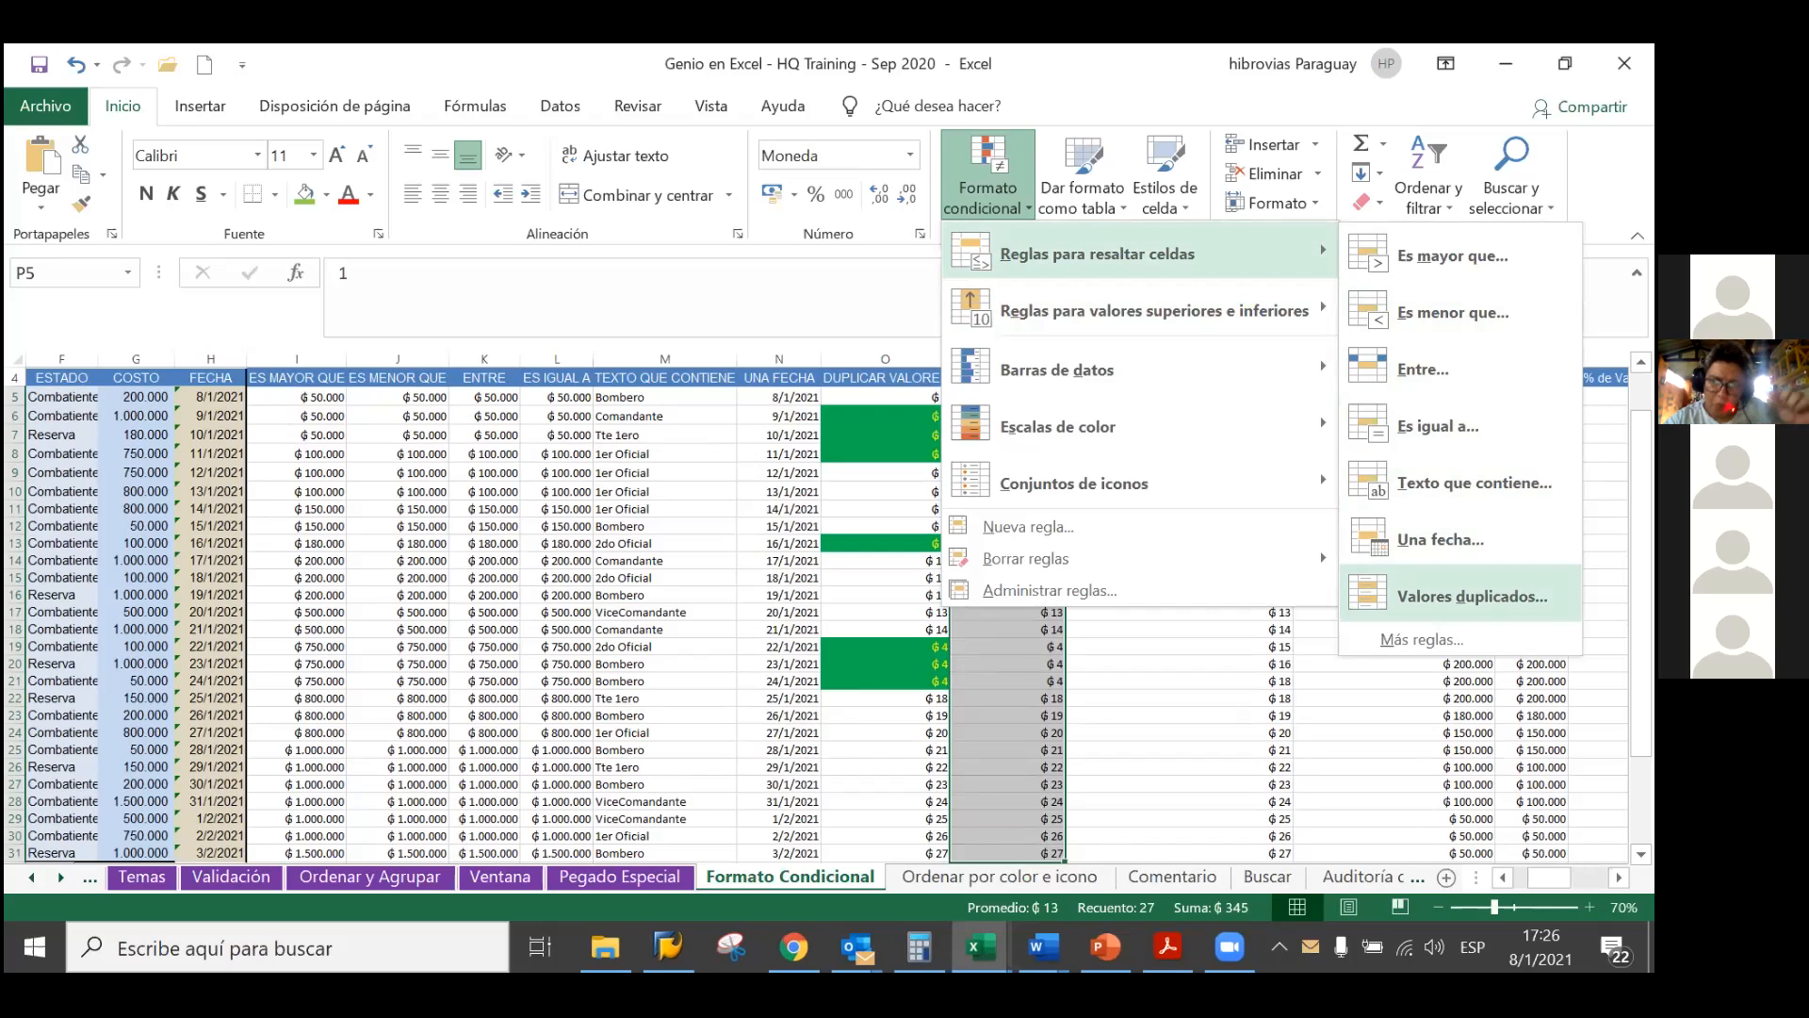
{"action": "left_click", "coordinate": [1455, 596]}
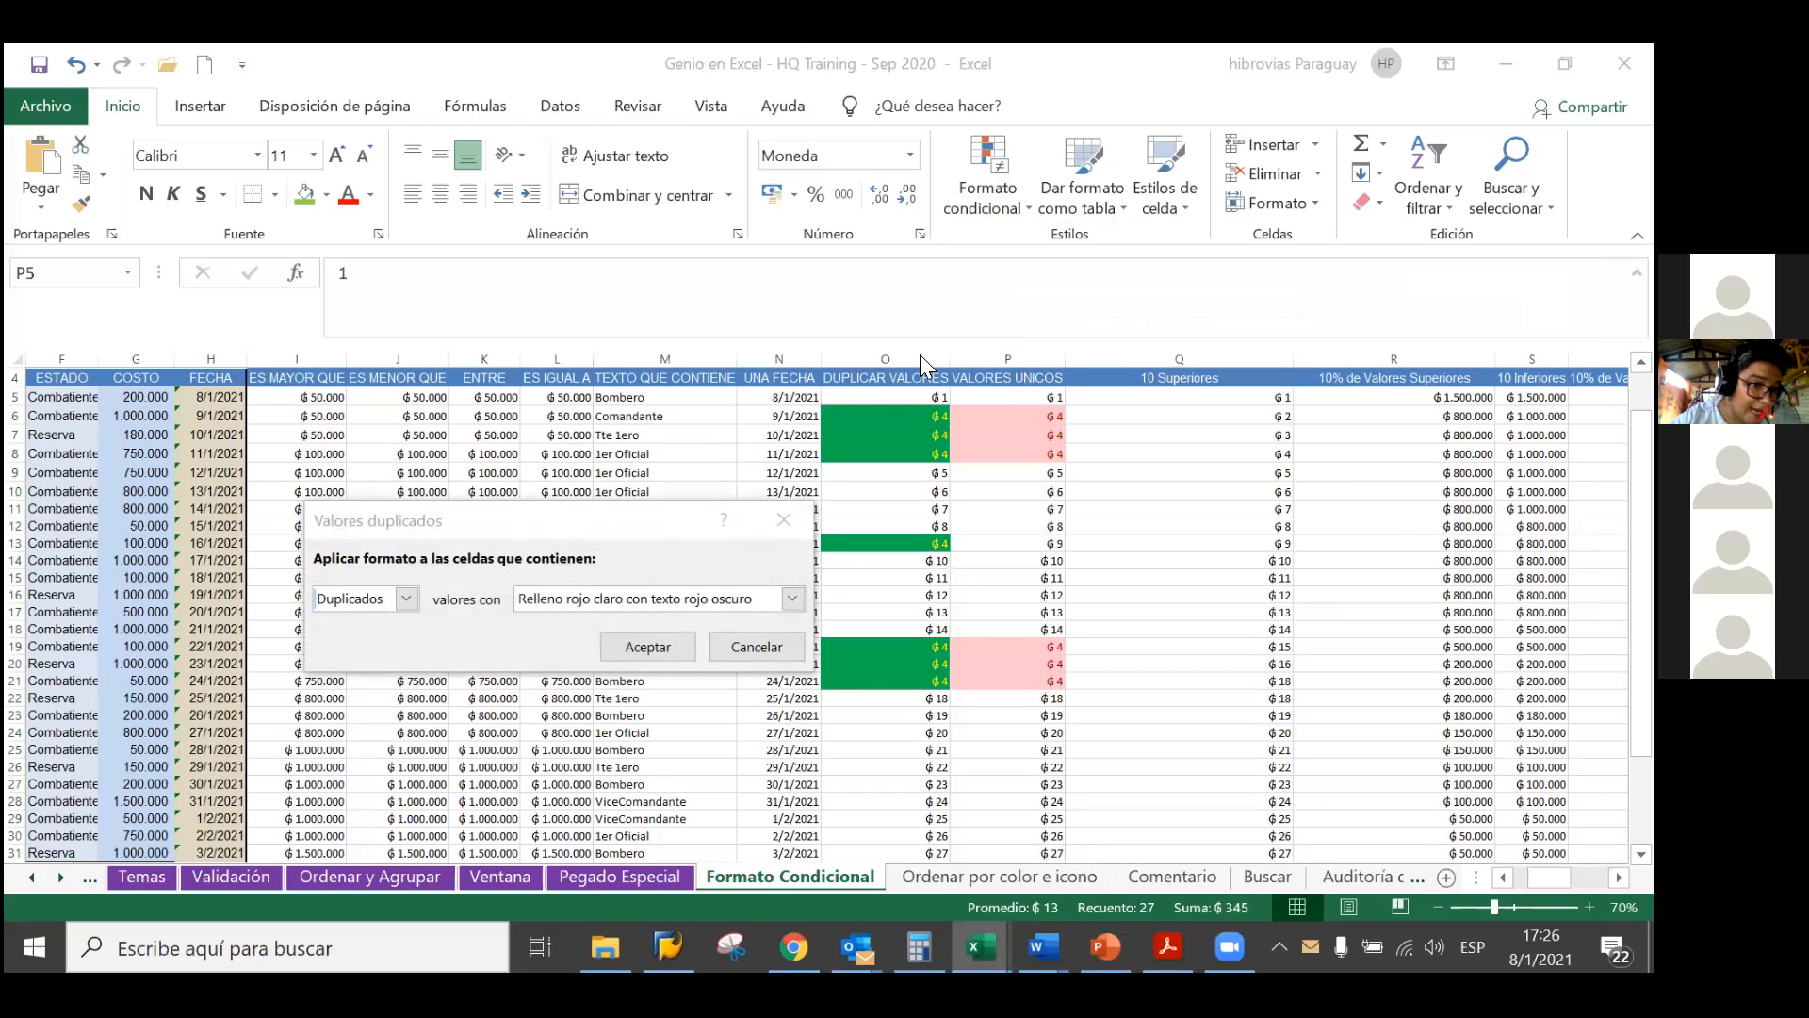
{"action": "left_click", "coordinate": [406, 600]}
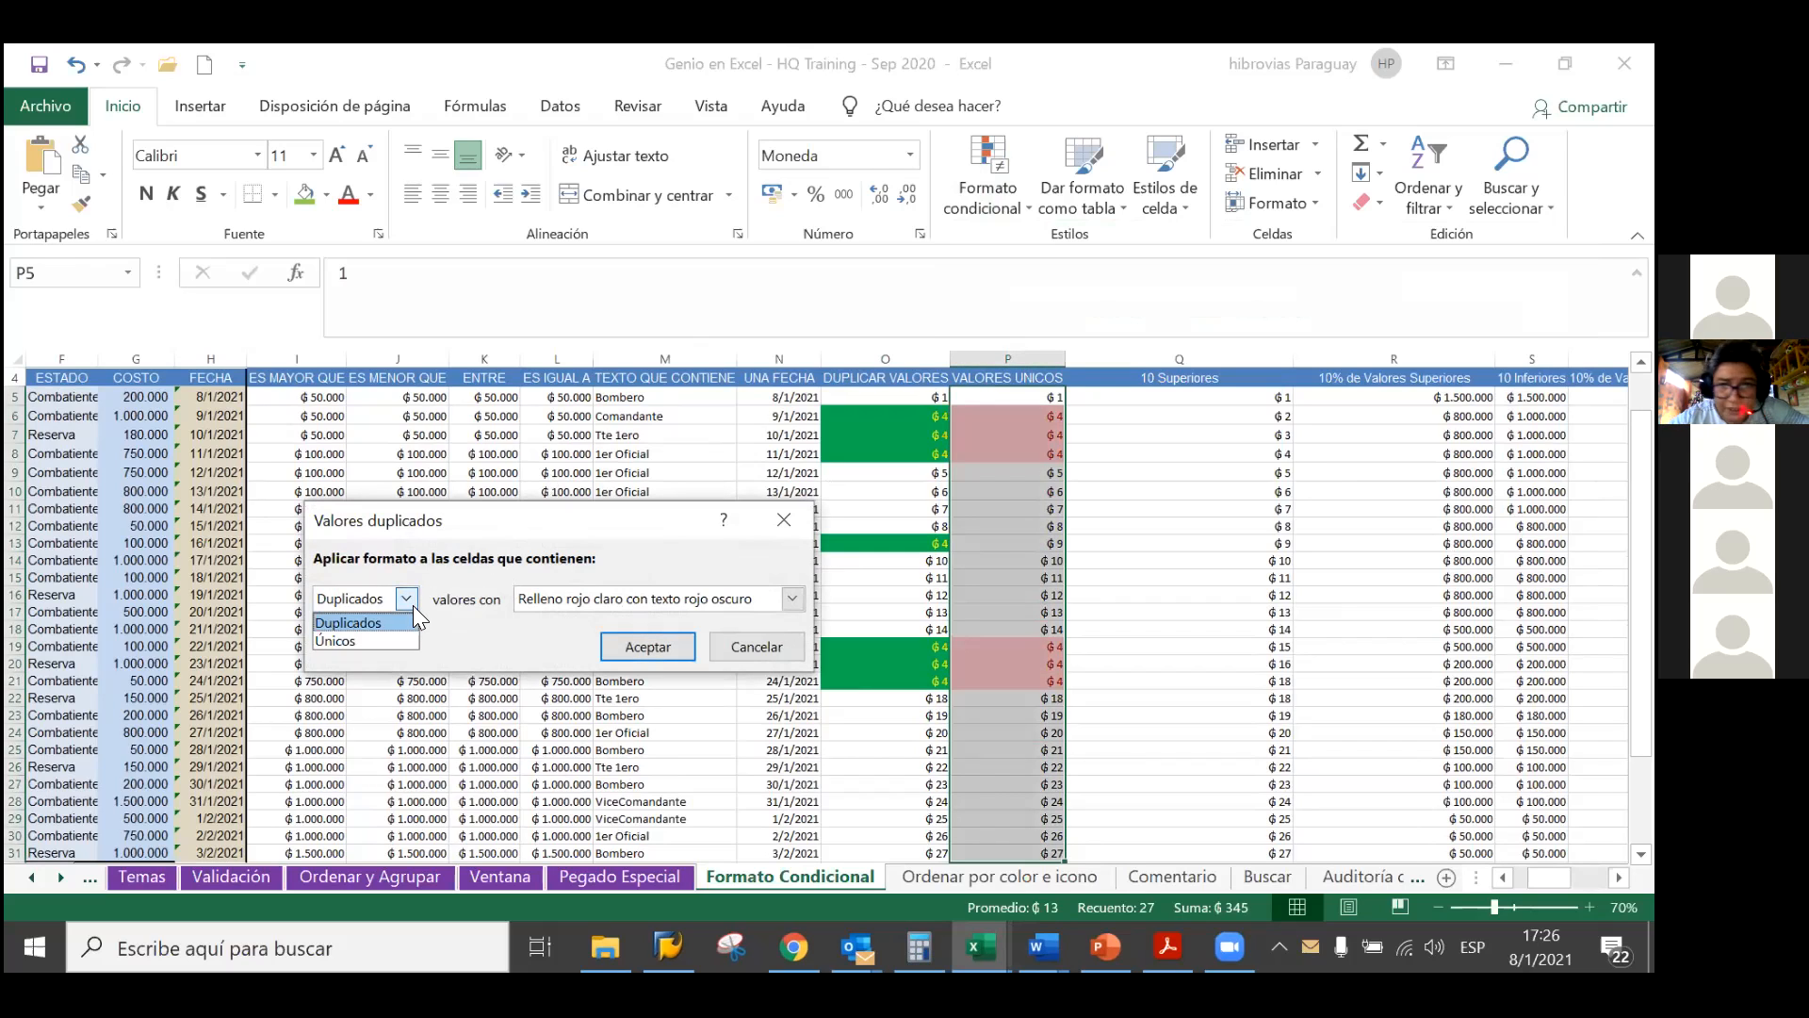
{"action": "left_click", "coordinate": [399, 640]}
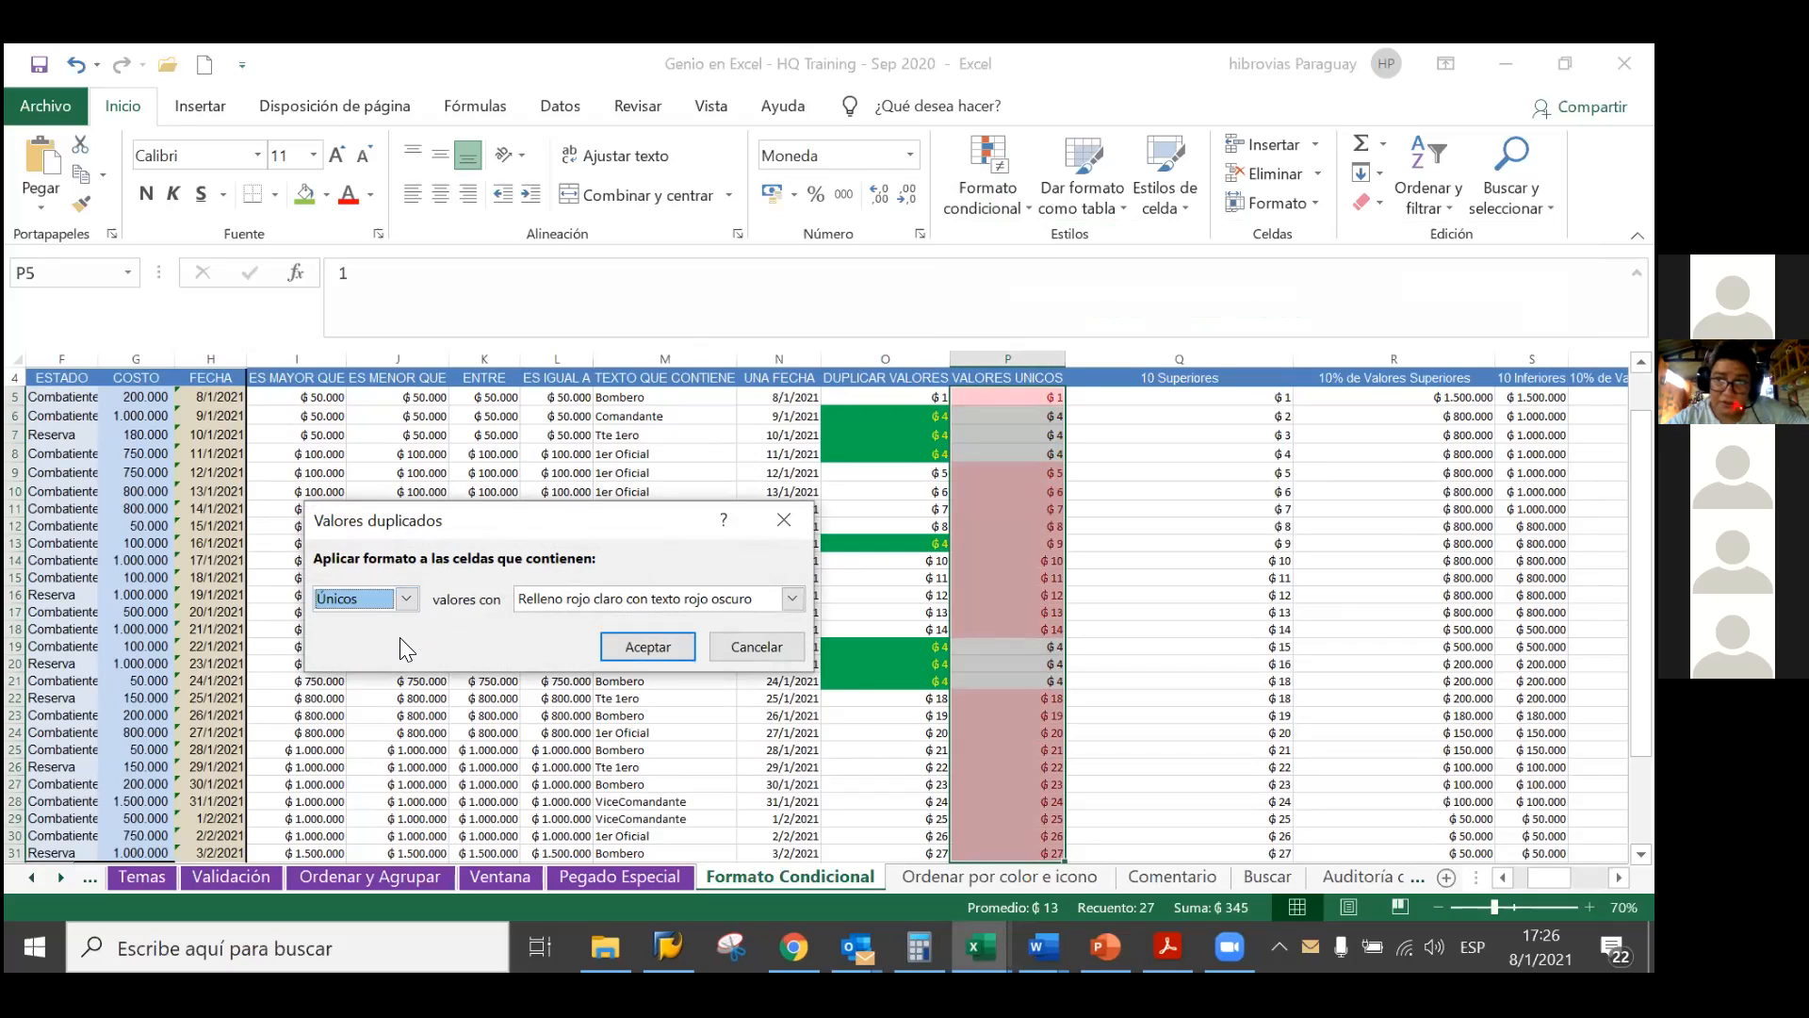
Give the rule a custom two-color horizontal gradient fill, white above to Purple, Accent 4, Darker 25% below
{"action": "left_click", "coordinate": [779, 605]}
{"action": "left_click", "coordinate": [695, 732]}
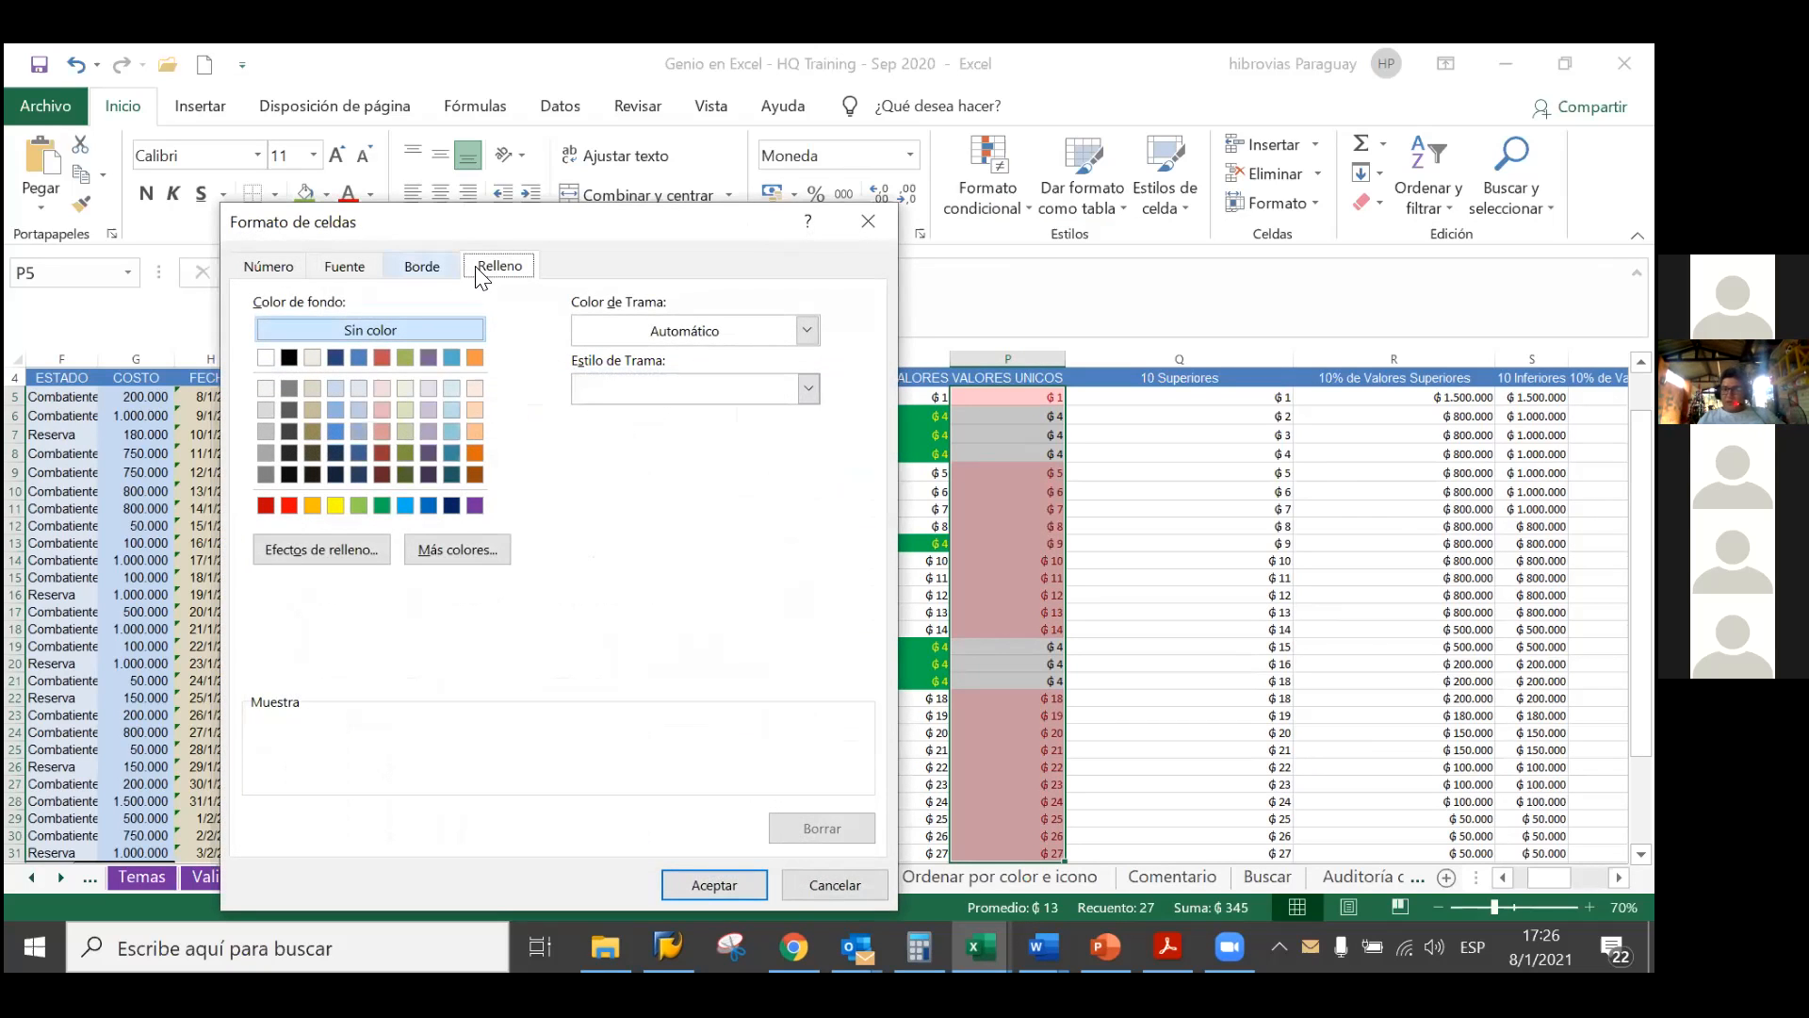
{"action": "left_click", "coordinate": [367, 550]}
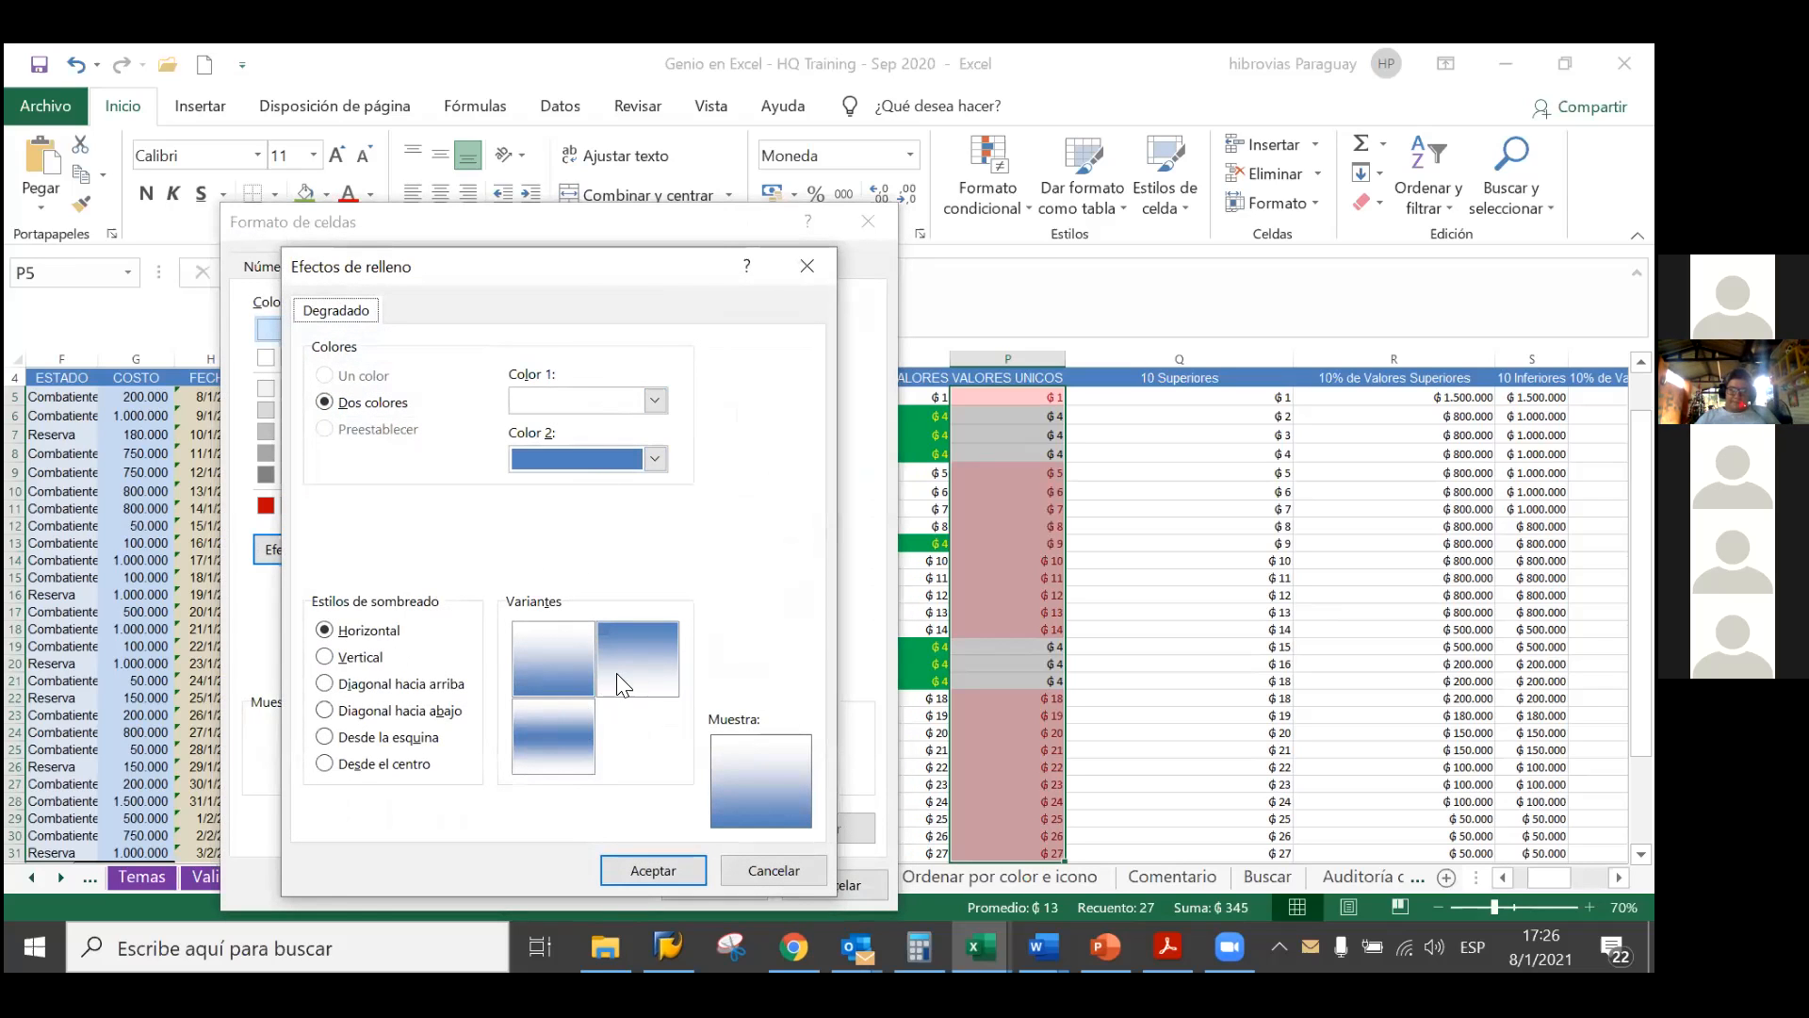
{"action": "left_click", "coordinate": [664, 856]}
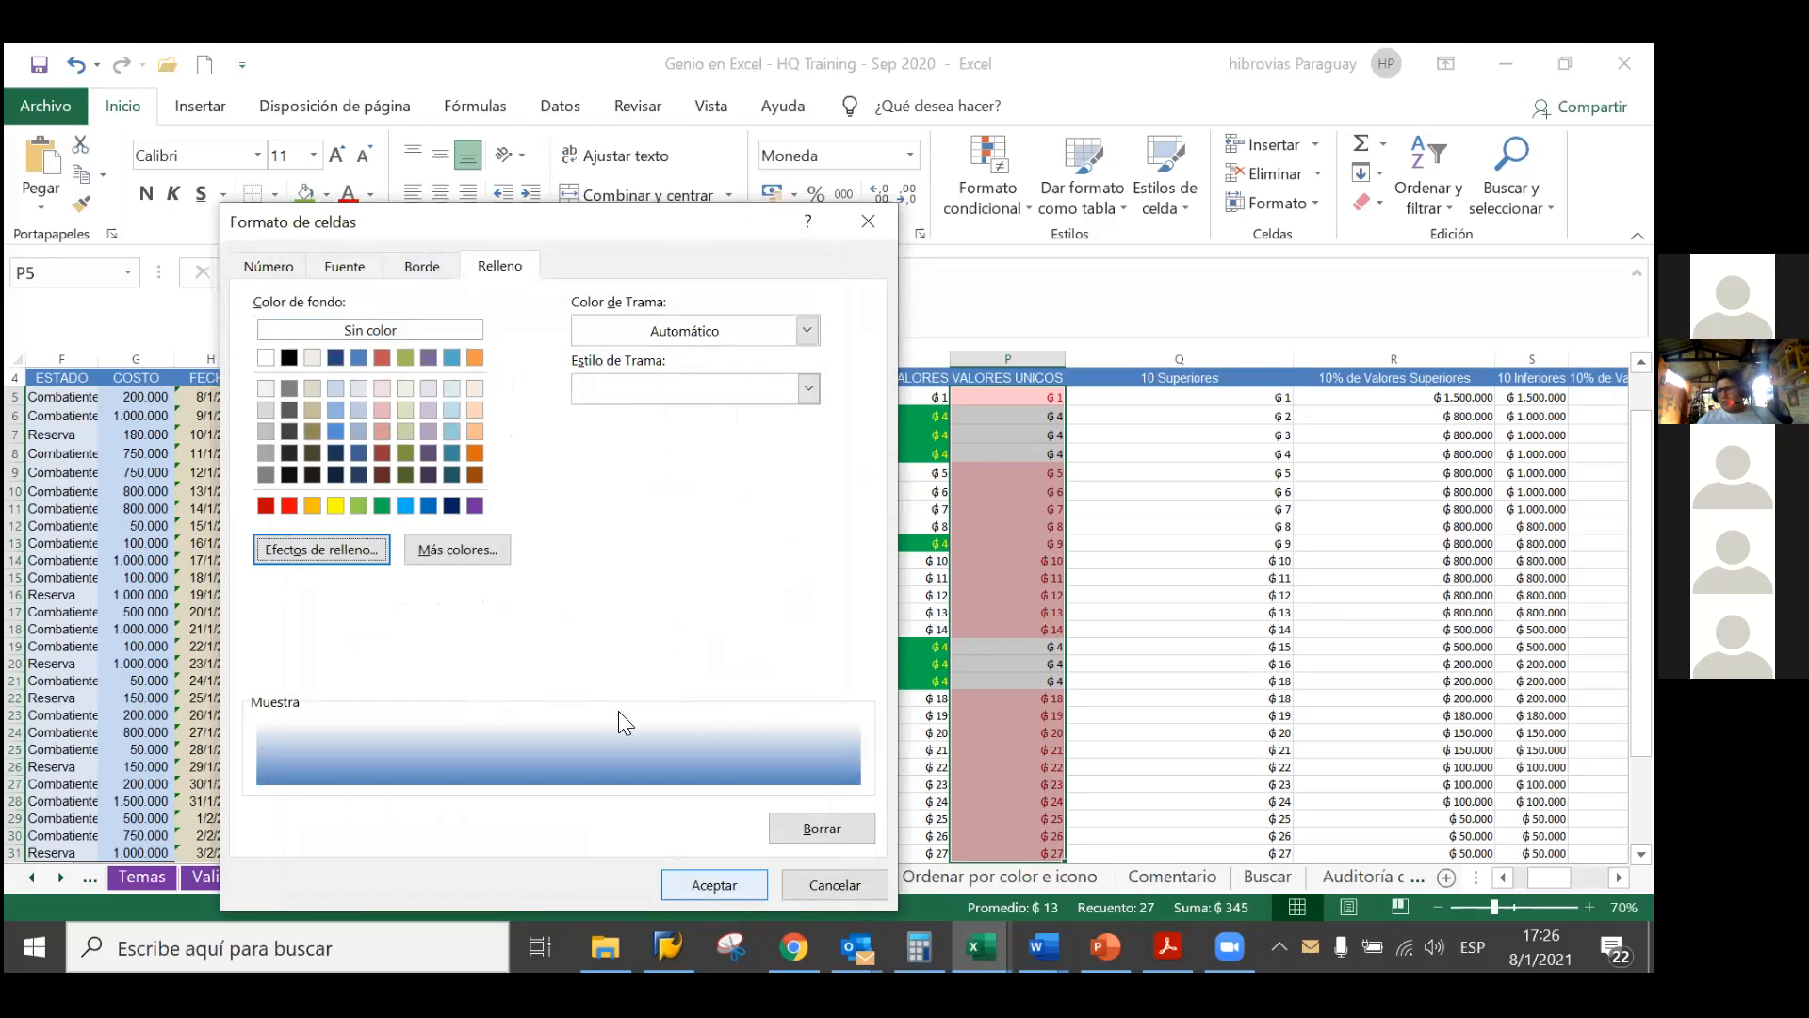
{"action": "left_click", "coordinate": [362, 549]}
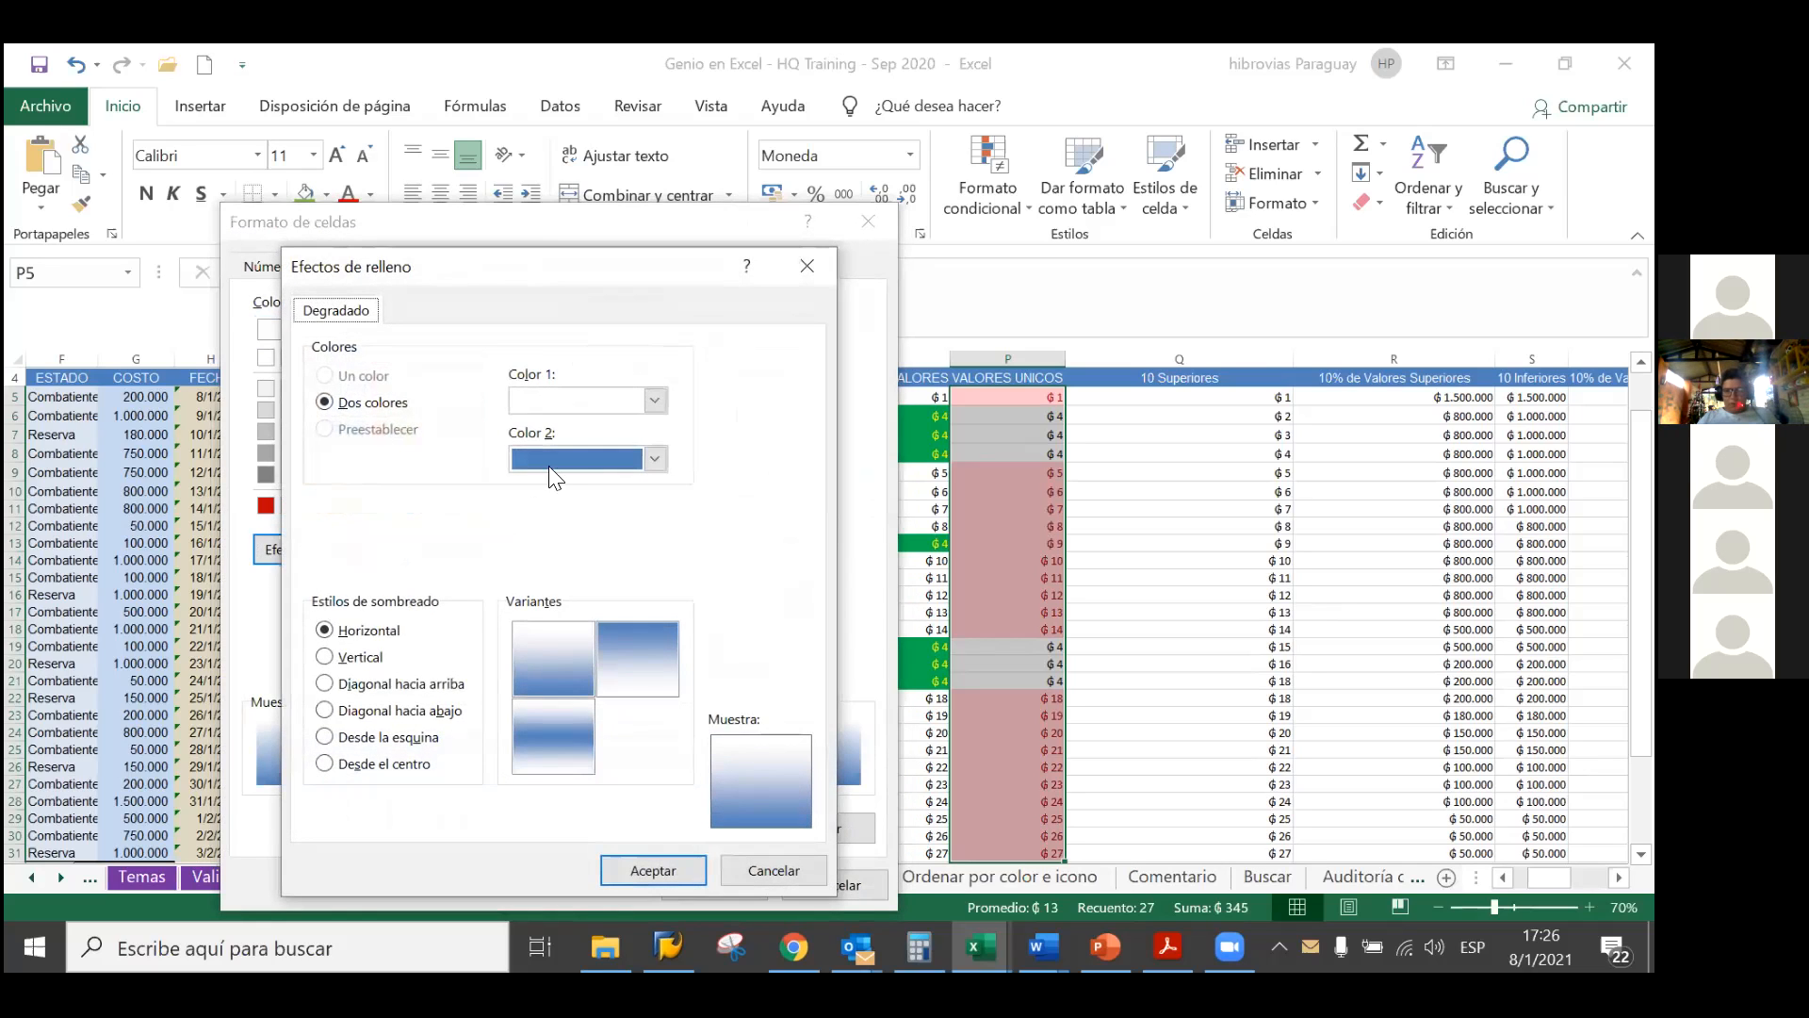
{"action": "left_click", "coordinate": [652, 459]}
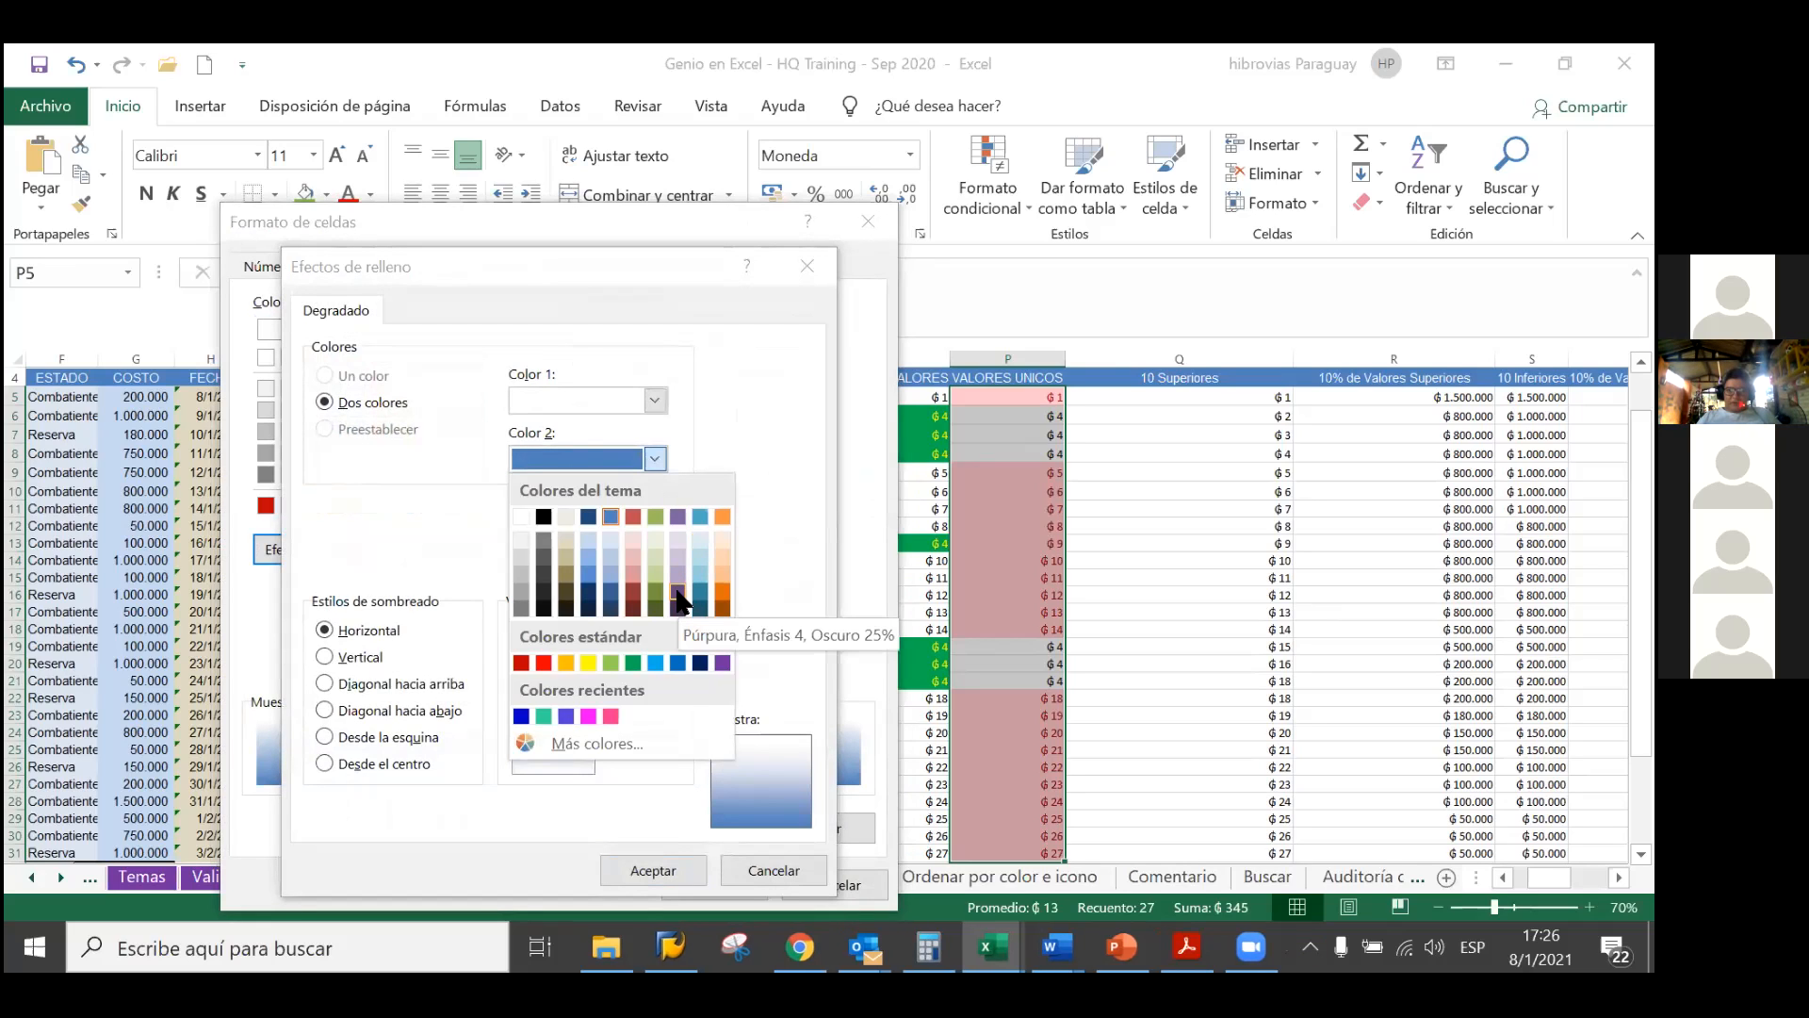
{"action": "left_click", "coordinate": [677, 594]}
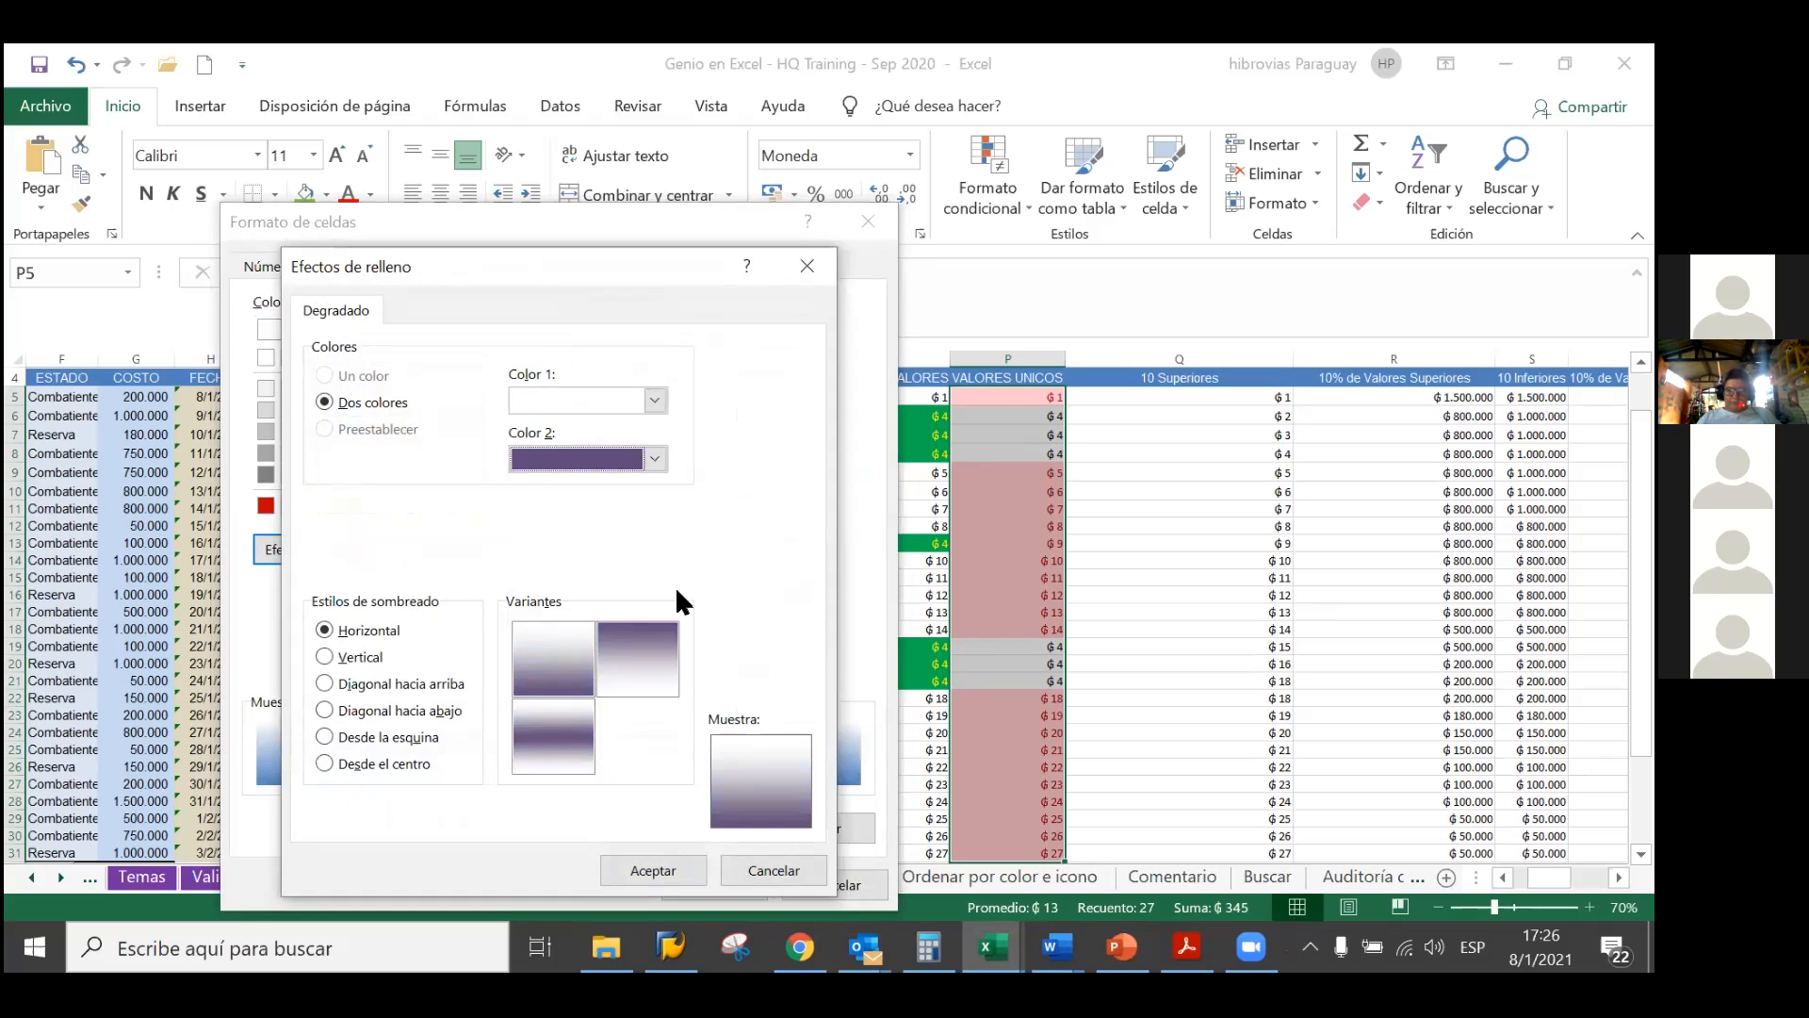
{"action": "left_click", "coordinate": [572, 672]}
{"action": "left_click", "coordinate": [651, 870]}
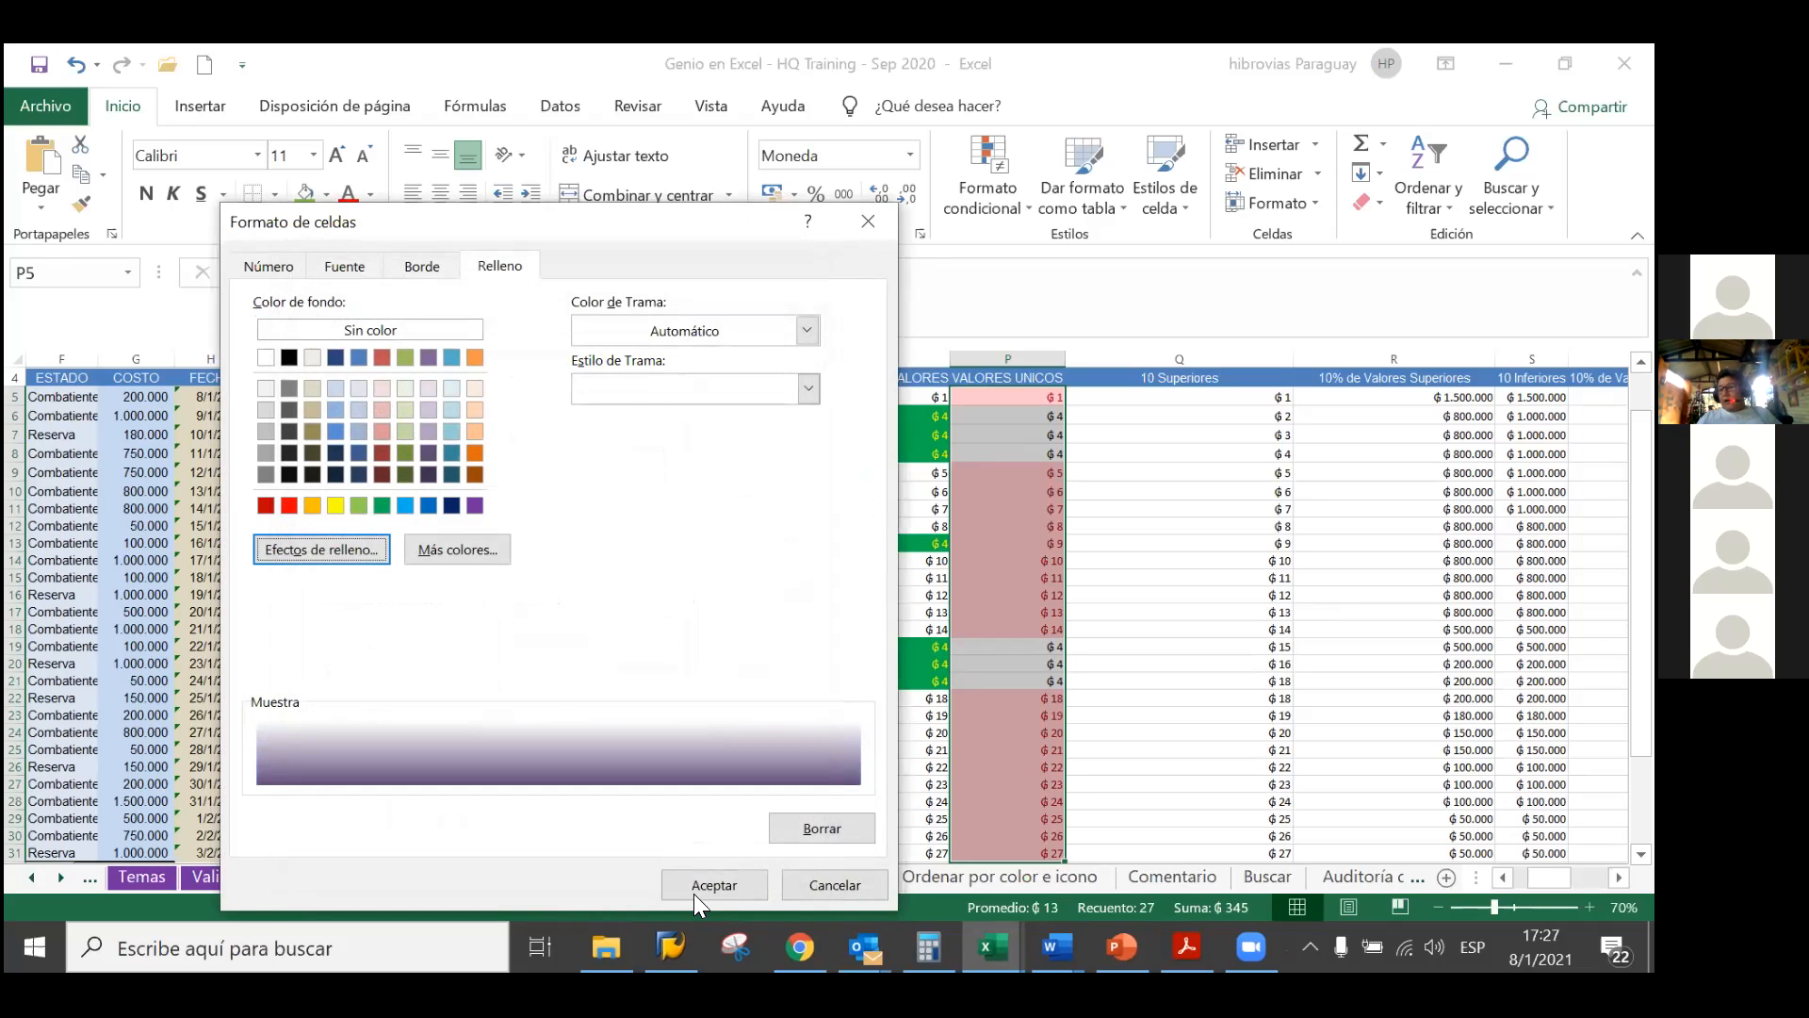
Review the fill effects and font settings, accept the custom format, and apply the unique values rule
{"action": "left_click", "coordinate": [349, 547]}
{"action": "left_click", "coordinate": [807, 266]}
{"action": "left_click", "coordinate": [348, 269]}
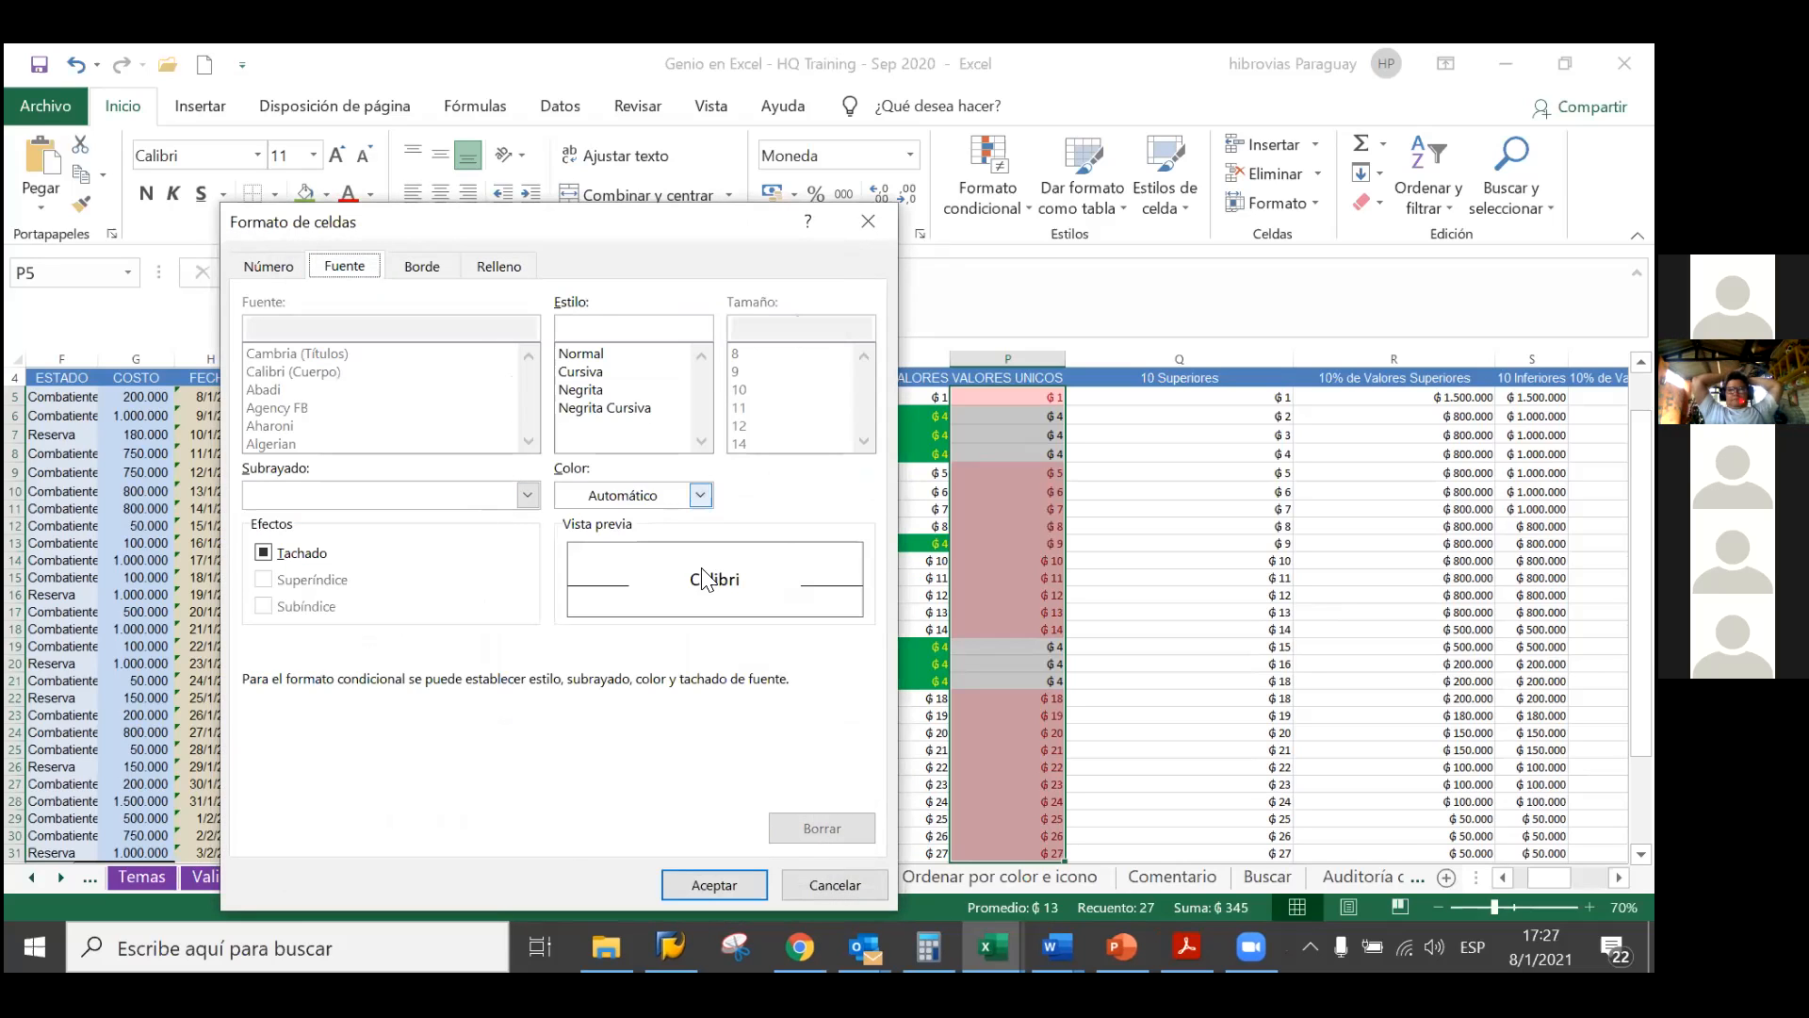
{"action": "left_click", "coordinate": [708, 883]}
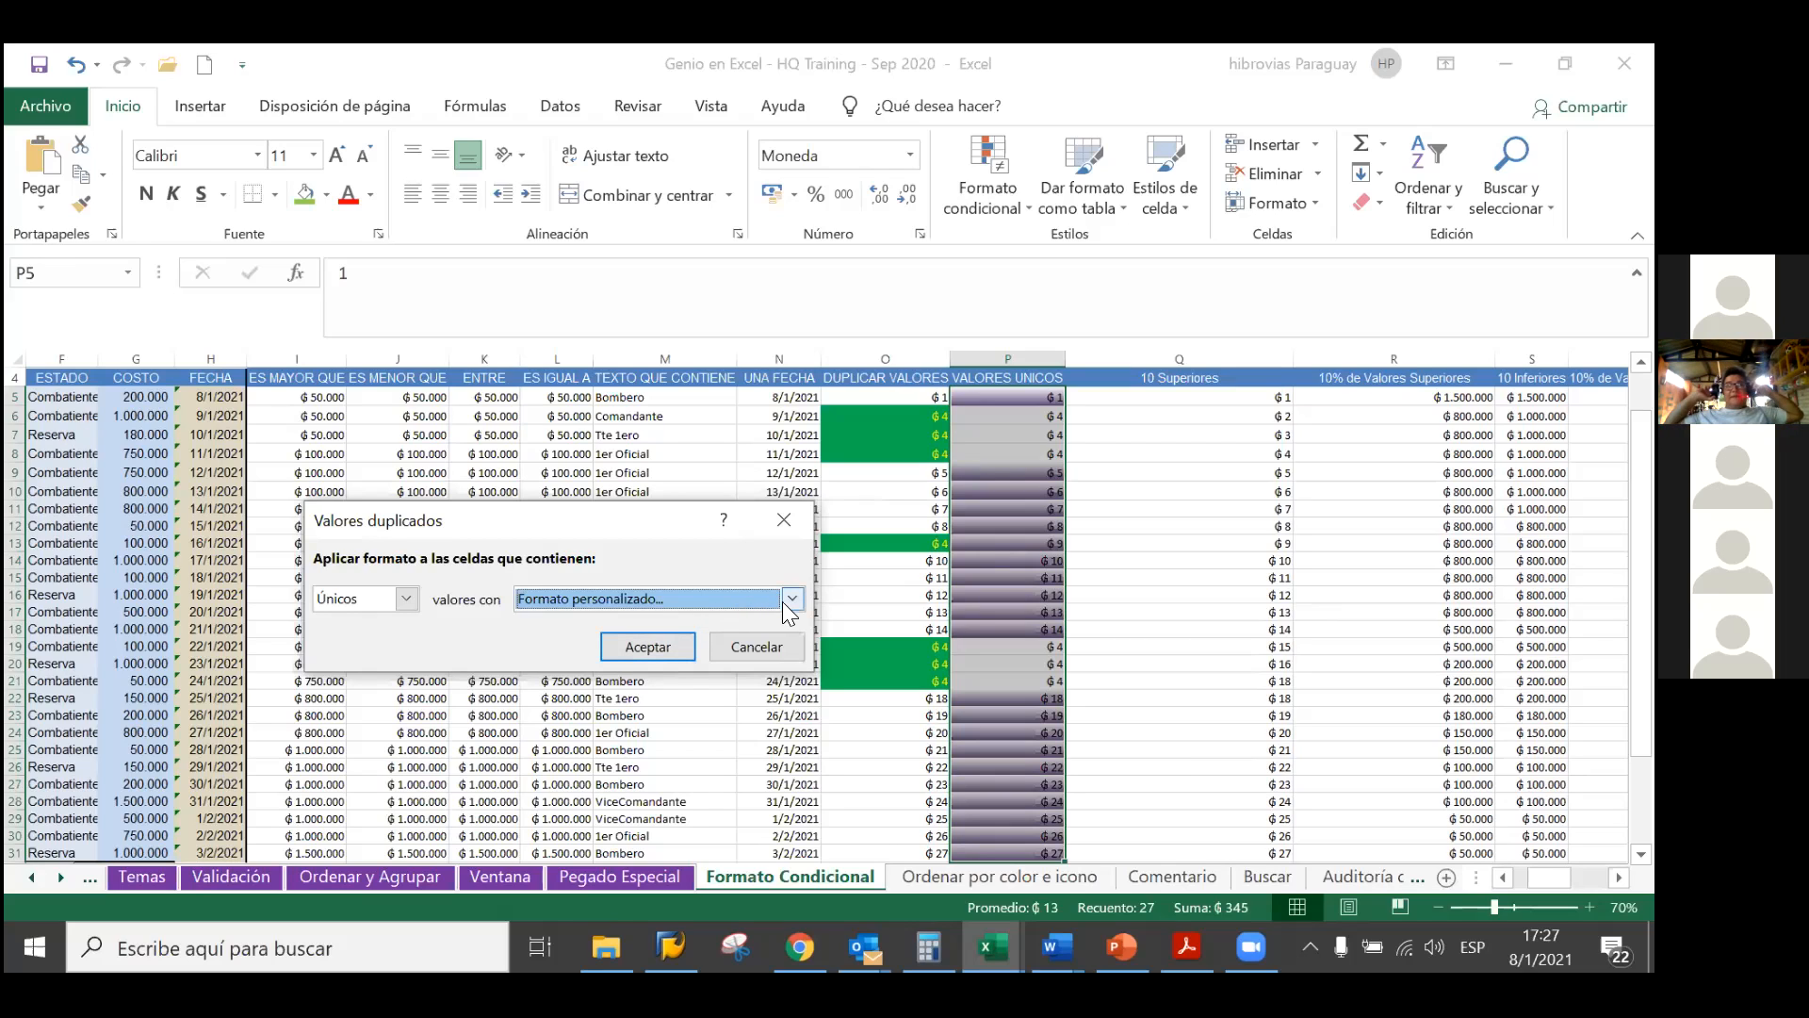
{"action": "left_click", "coordinate": [643, 652]}
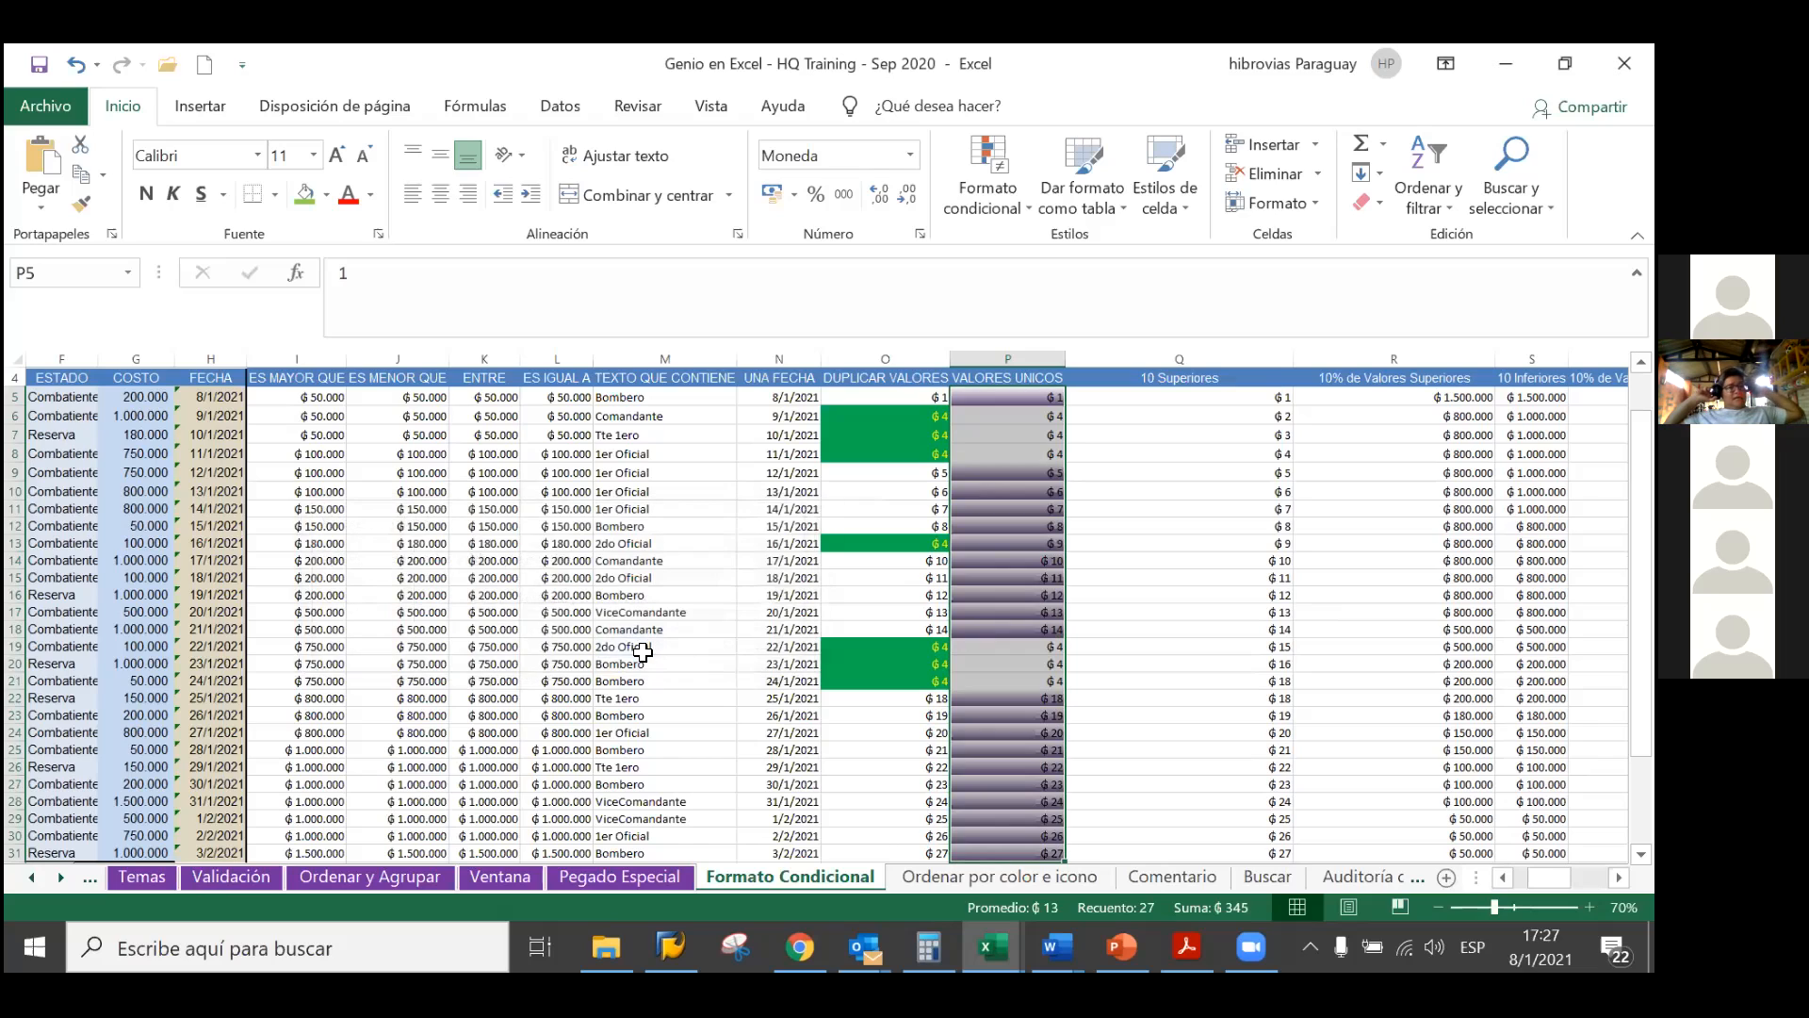
Examine which cells in the VALORES UNICOS column the unique values rule highlights
{"action": "left_click", "coordinate": [1079, 495]}
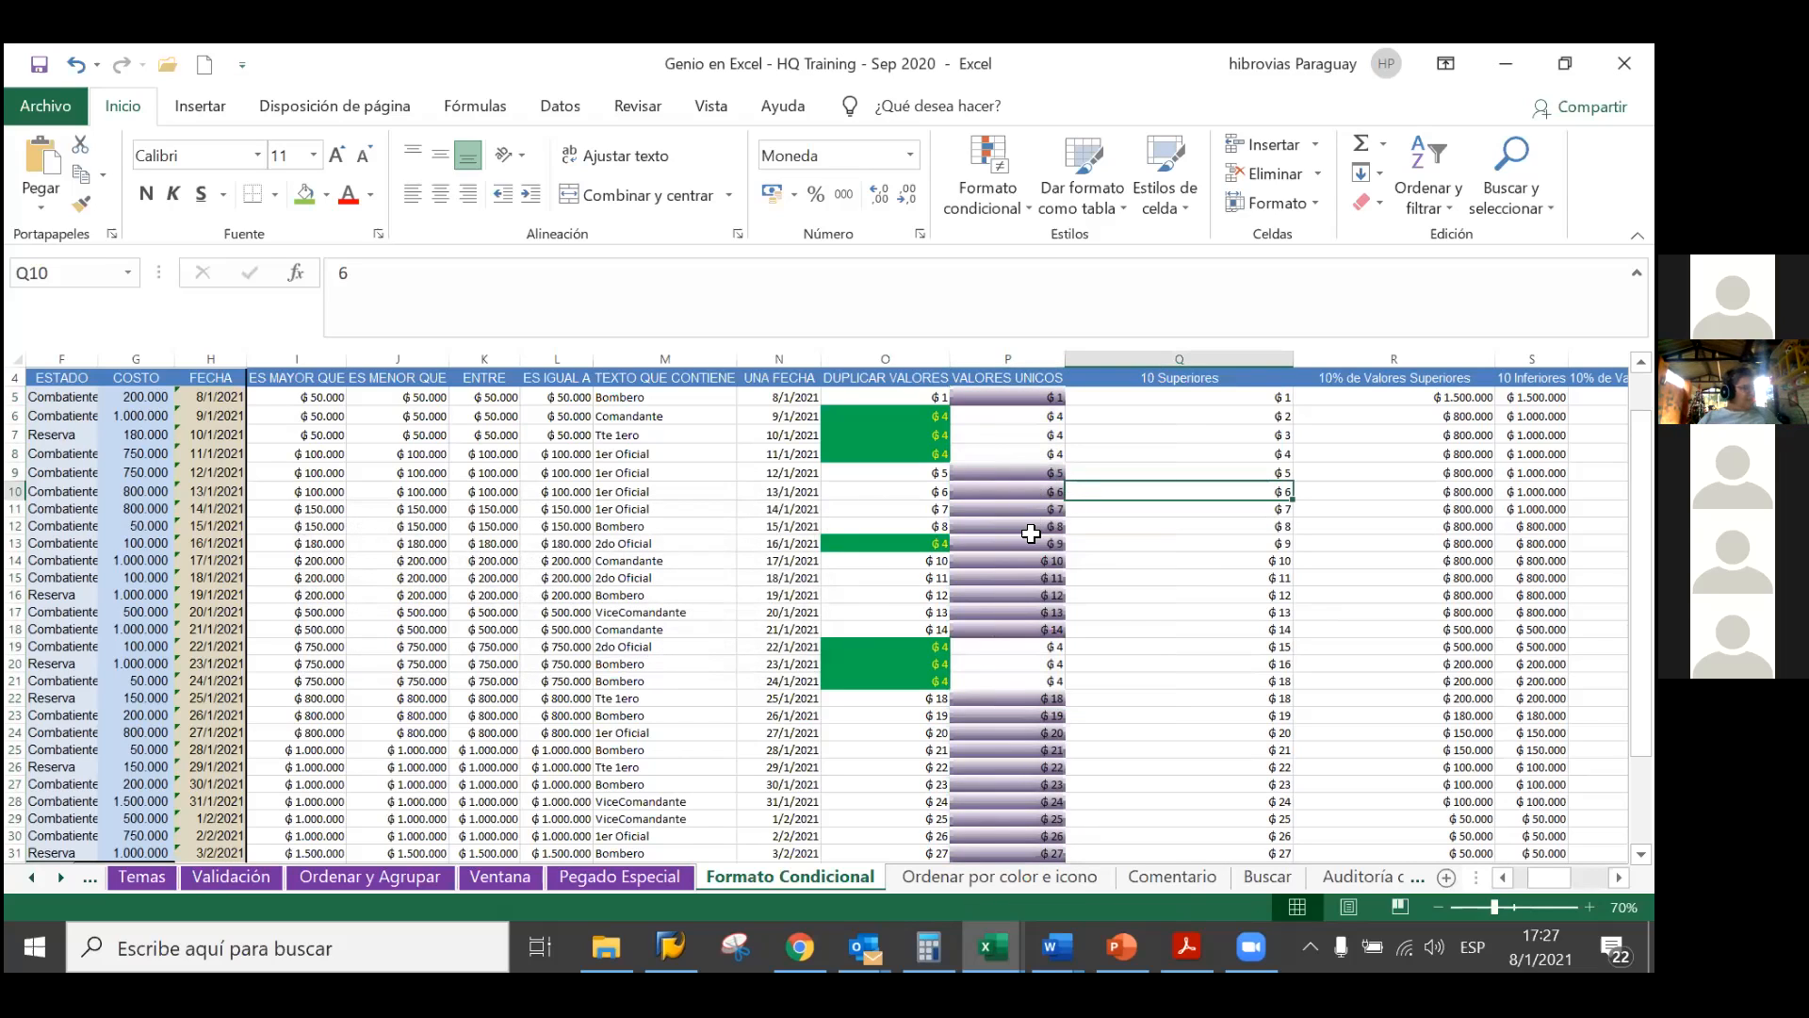
{"action": "left_click", "coordinate": [1032, 493]}
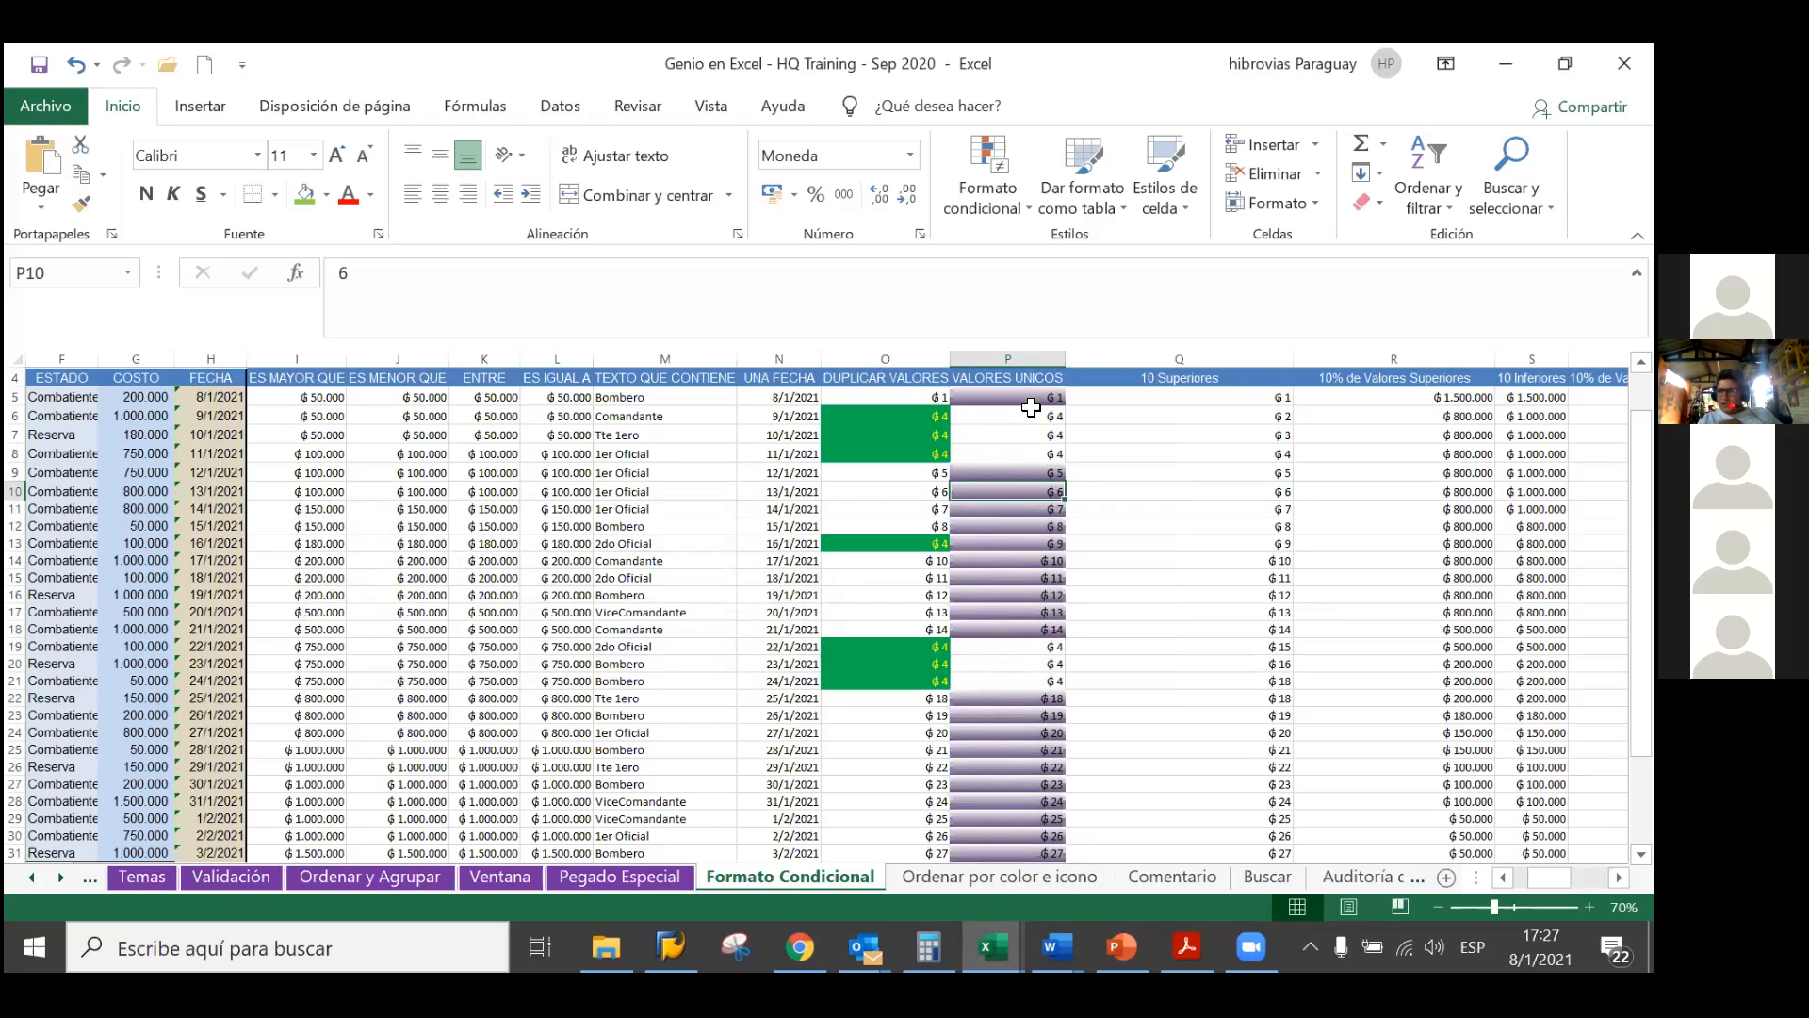
{"action": "scroll", "coordinate": [1029, 528], "scroll_direction": "down", "scroll_amount": 6}
{"action": "scroll", "coordinate": [1027, 534], "scroll_direction": "up", "scroll_amount": 7}
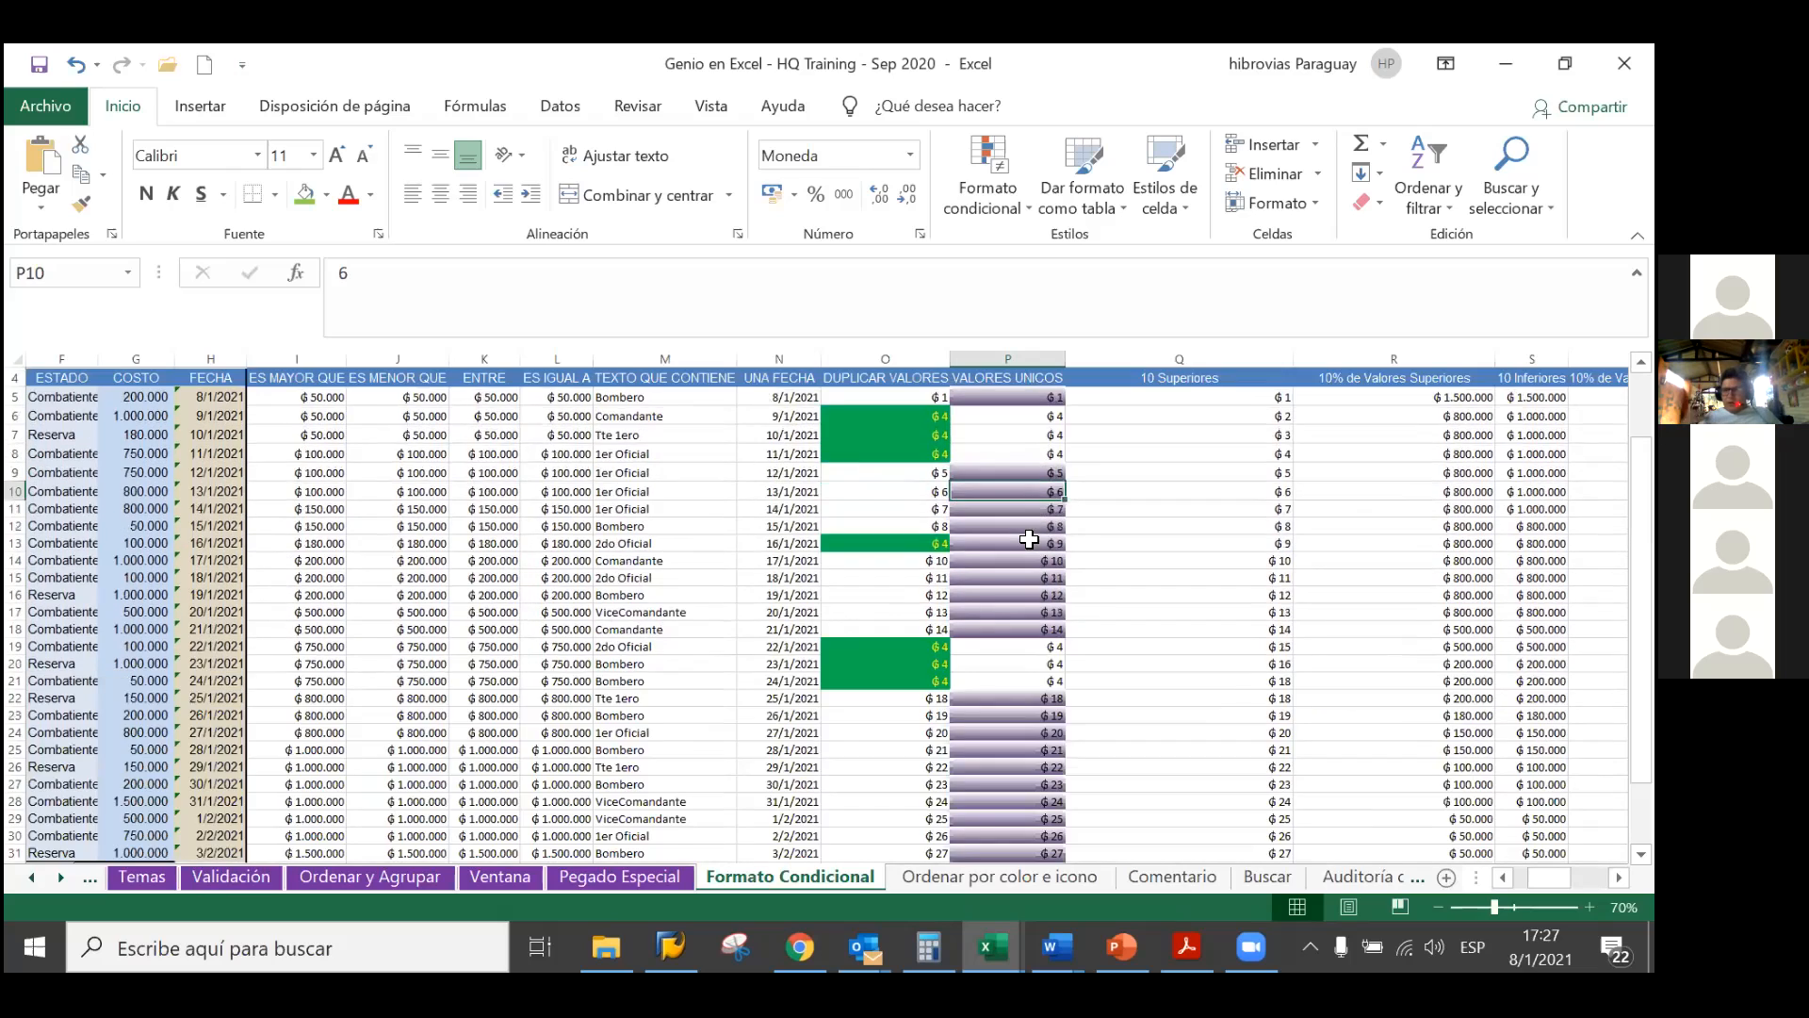
{"action": "scroll", "coordinate": [1026, 497], "scroll_direction": "up", "scroll_amount": 1}
{"action": "left_click", "coordinate": [1025, 462]}
{"action": "scroll", "coordinate": [1041, 525], "scroll_direction": "down", "scroll_amount": 2}
{"action": "scroll", "coordinate": [1041, 525], "scroll_direction": "up", "scroll_amount": 1}
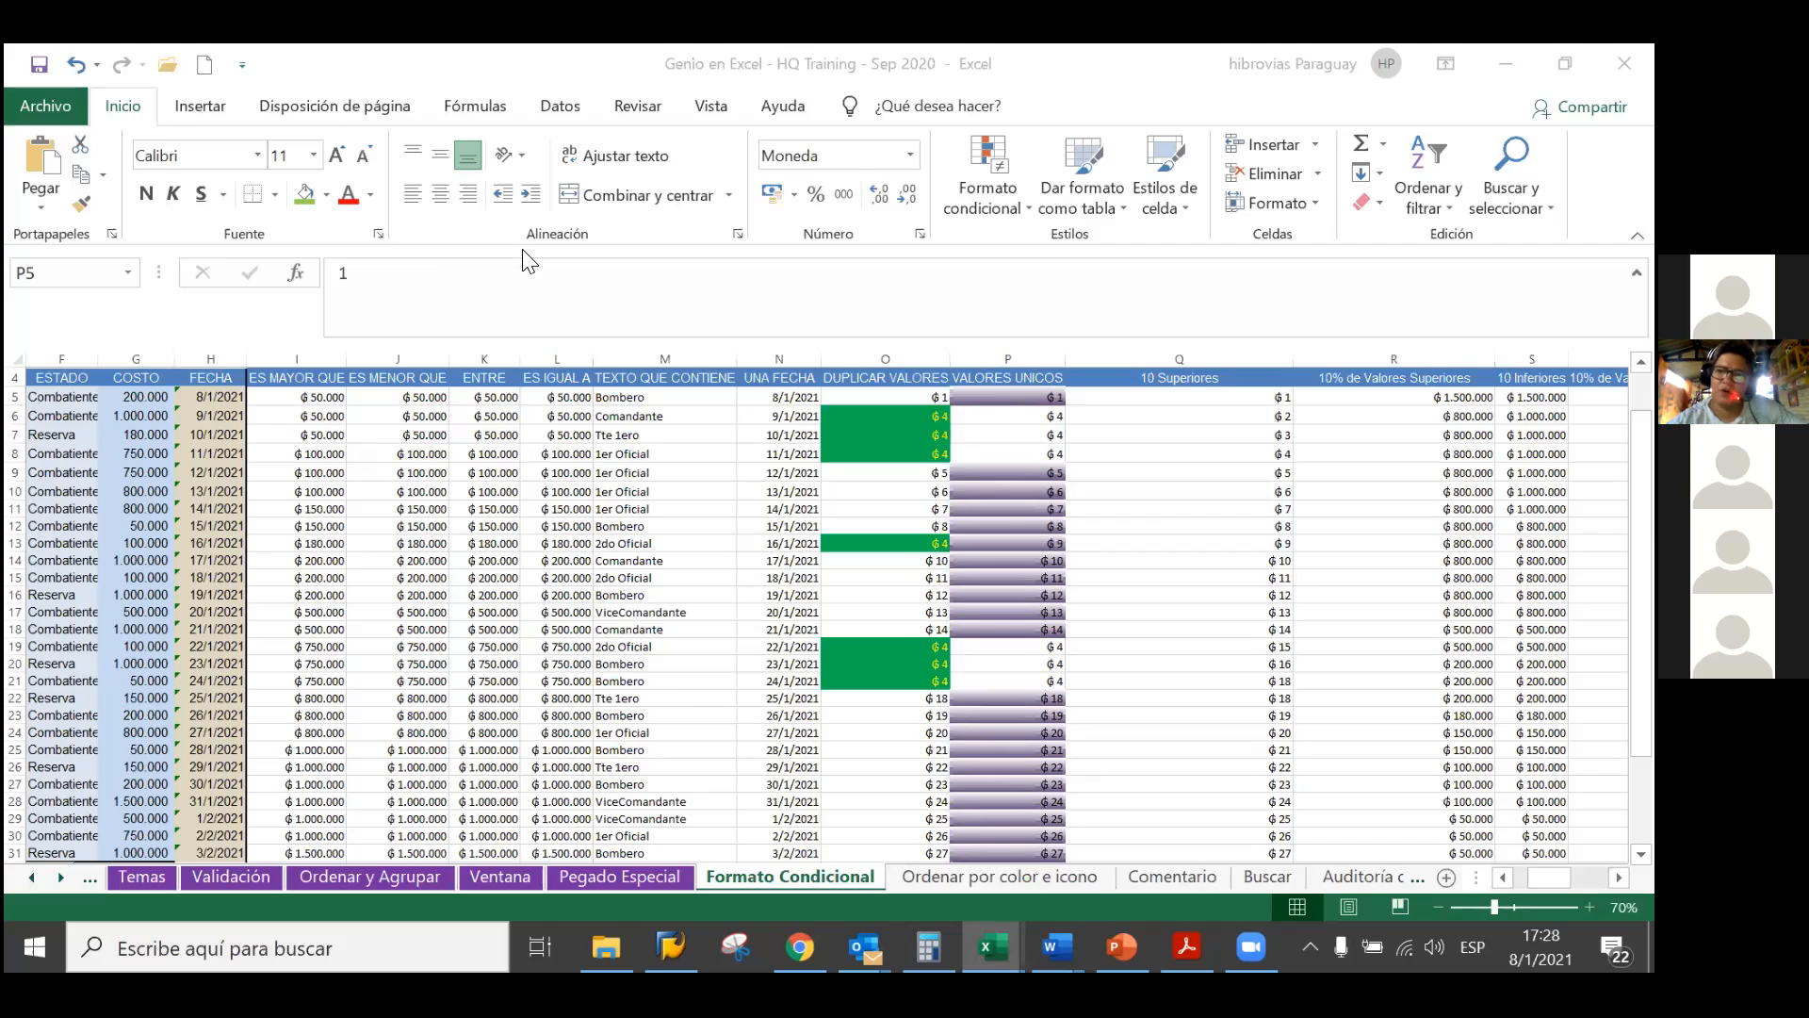
Apply a top 10 rule with light red fill and dark red text to the 10 Superiores data, Q5 to Q31
{"action": "left_click", "coordinate": [1200, 377]}
{"action": "left_click", "coordinate": [1201, 377]}
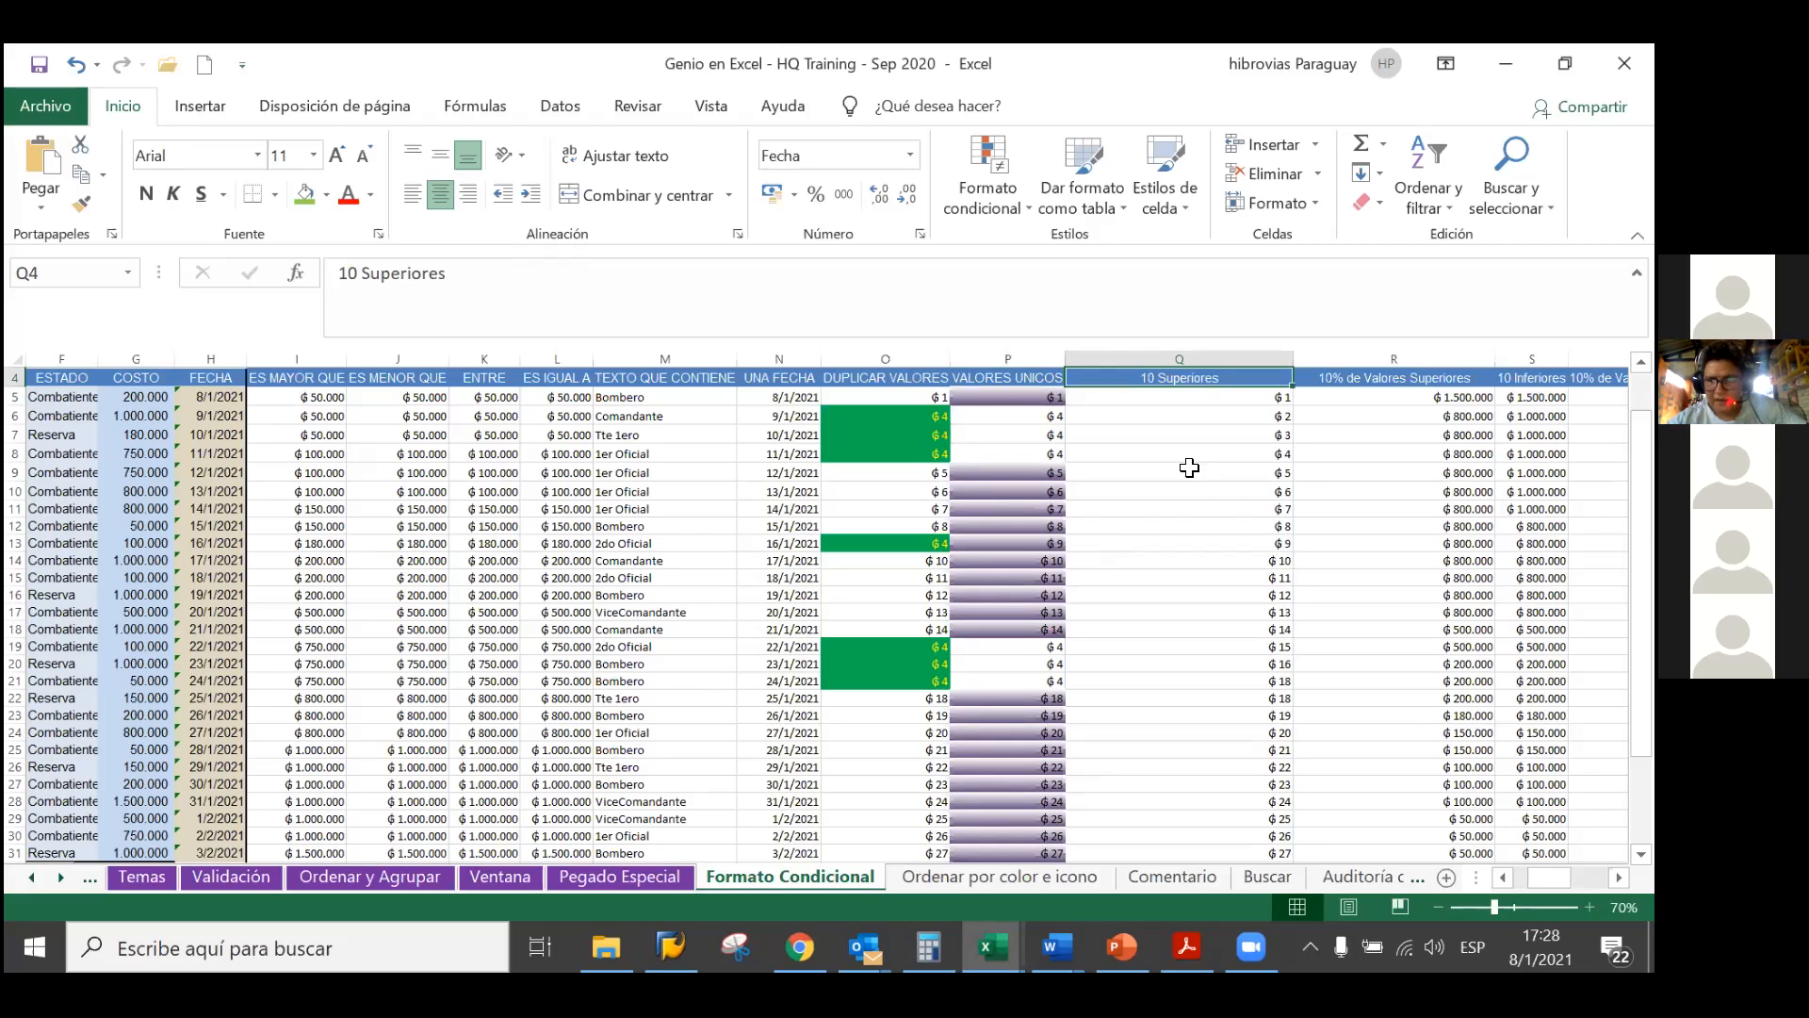
{"action": "left_click", "coordinate": [1197, 395]}
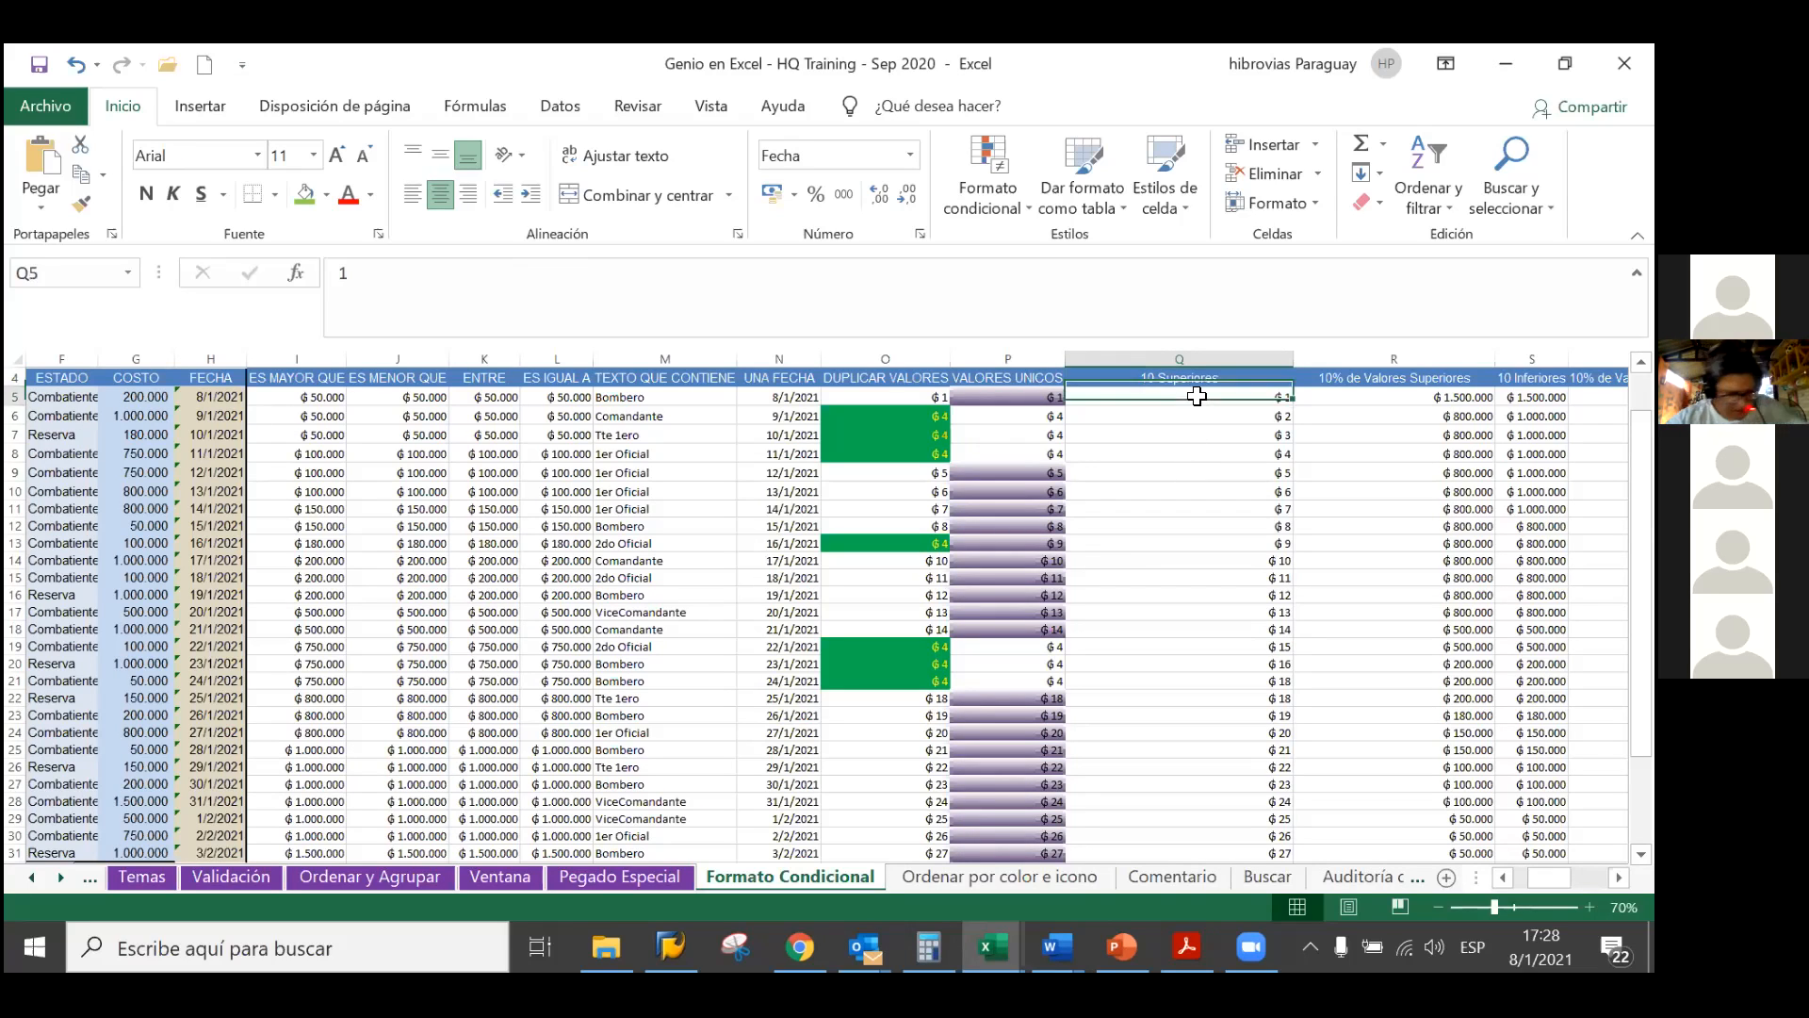
{"action": "key", "text": "ctrl+shift+Down"}
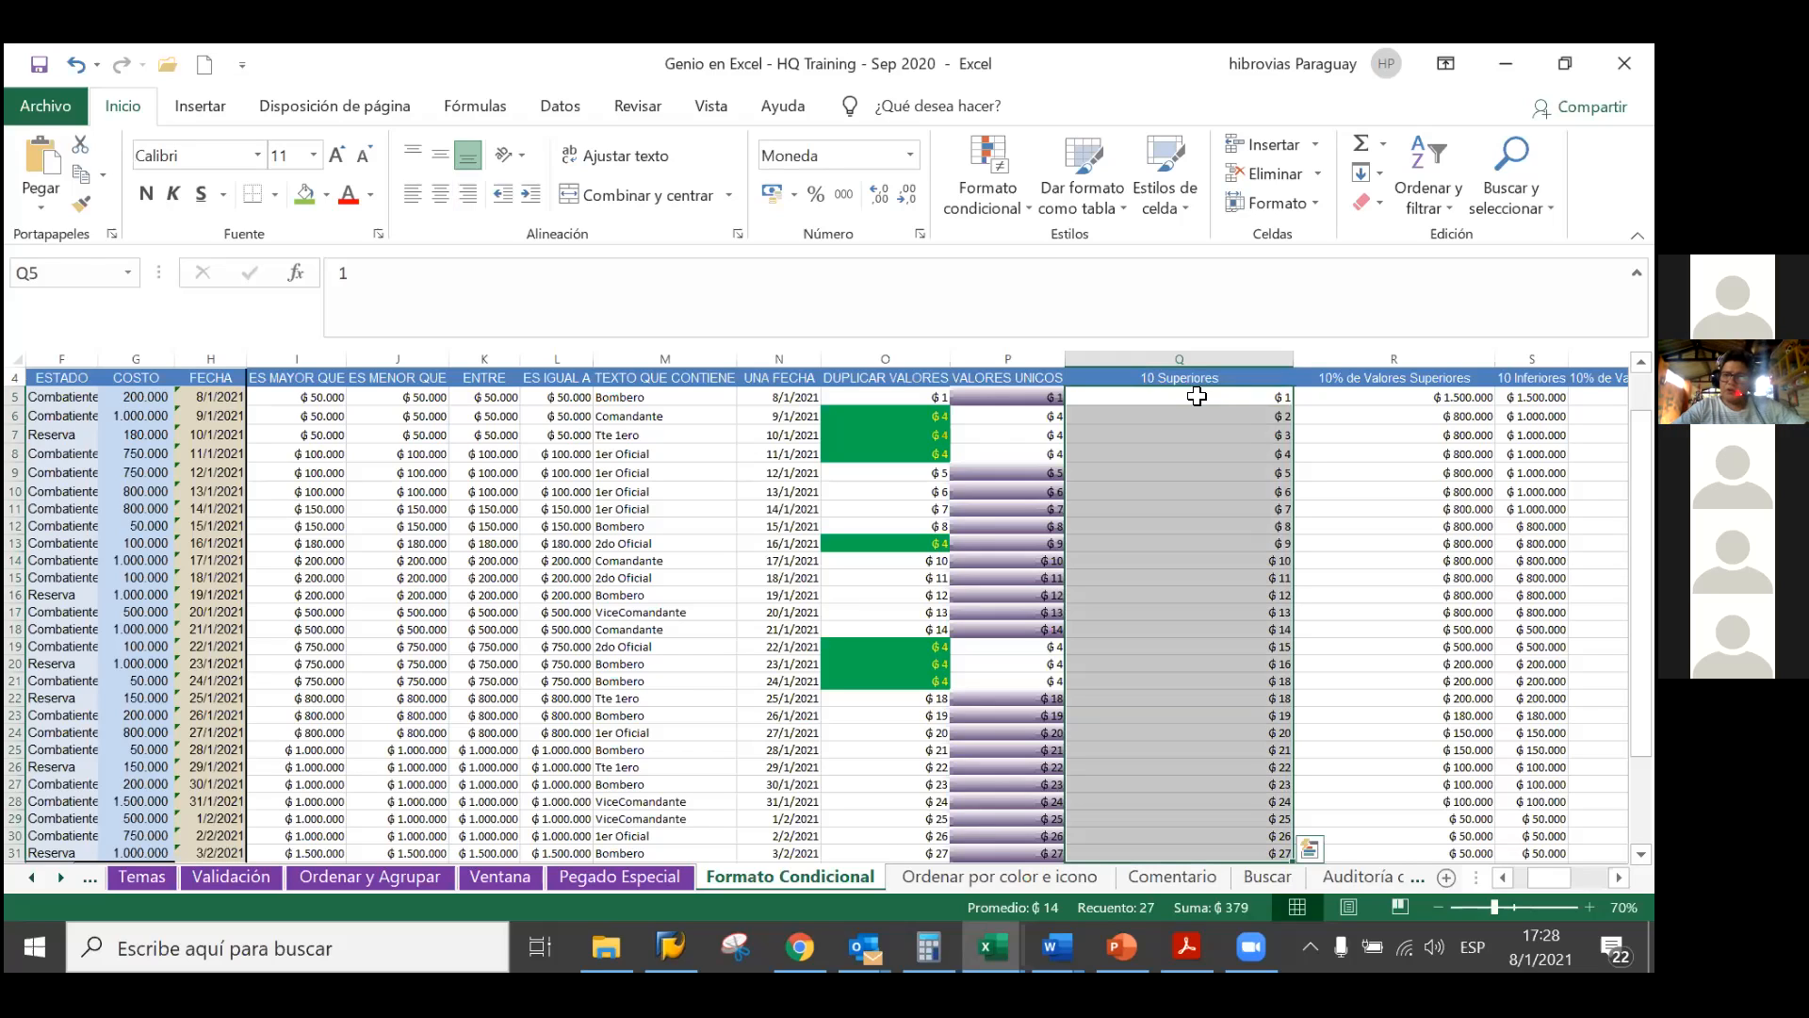
{"action": "left_click", "coordinate": [993, 170]}
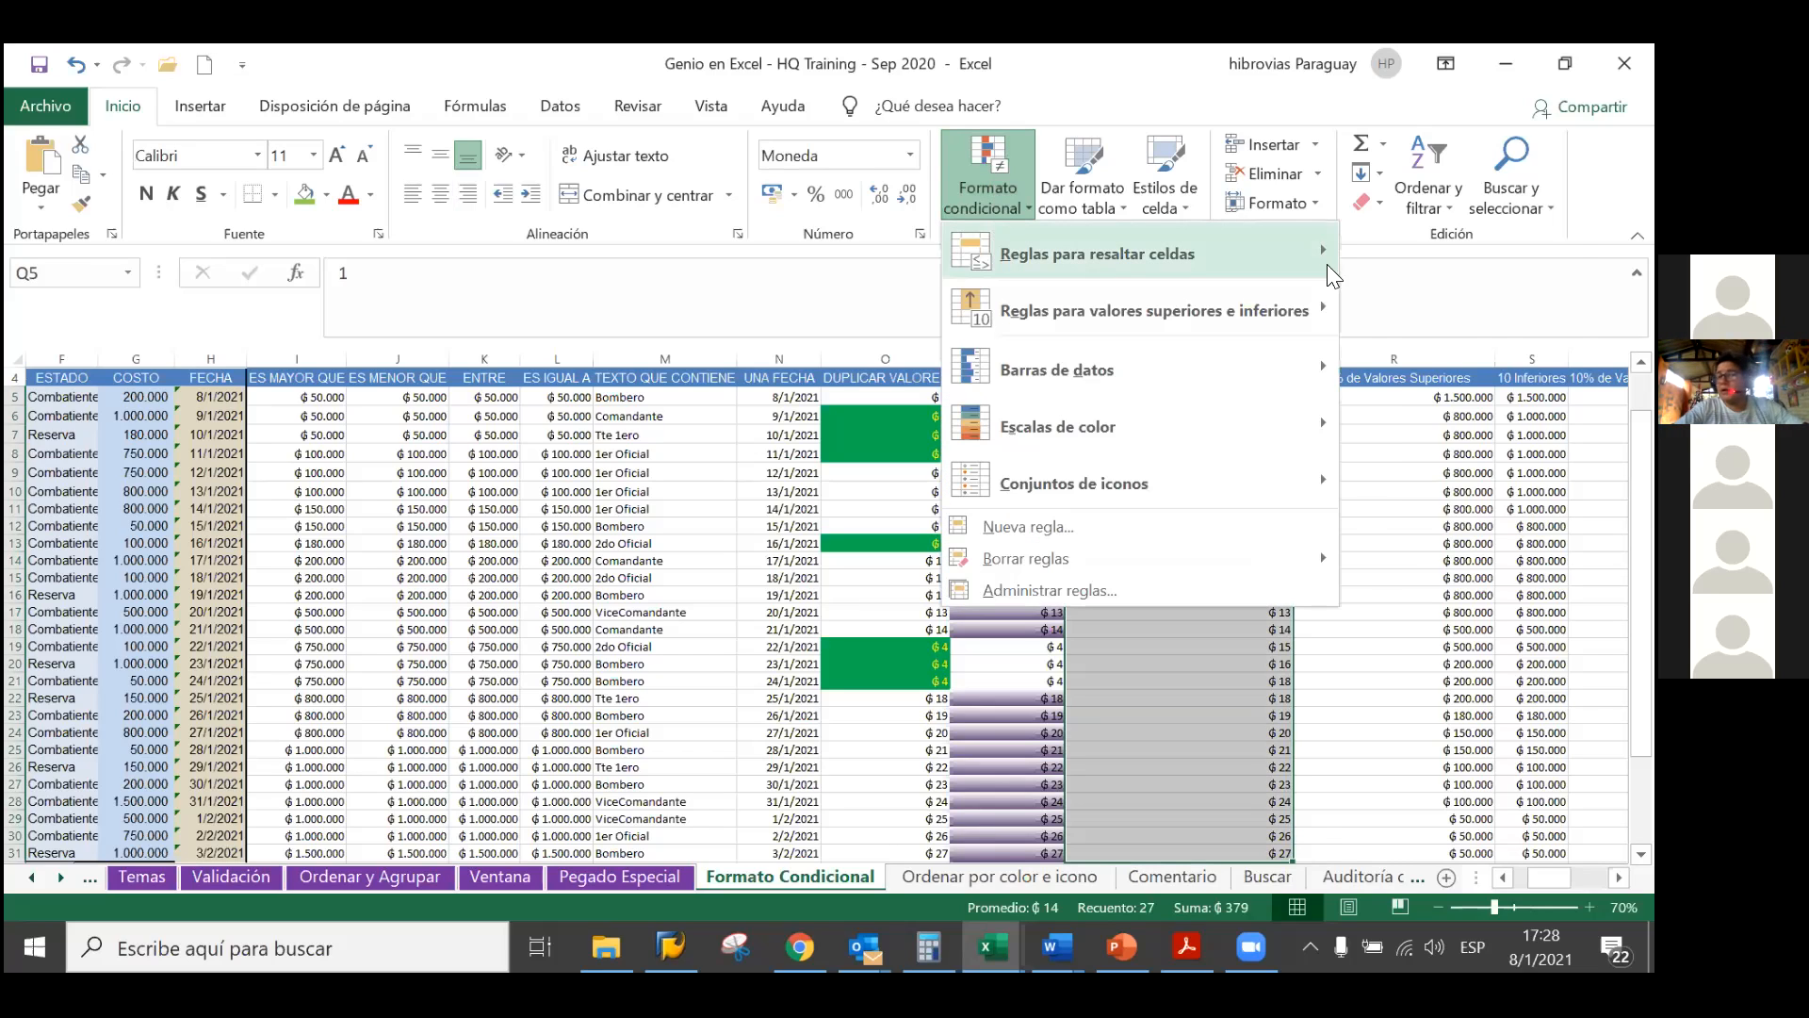
{"action": "mouse_move", "coordinate": [1327, 264]}
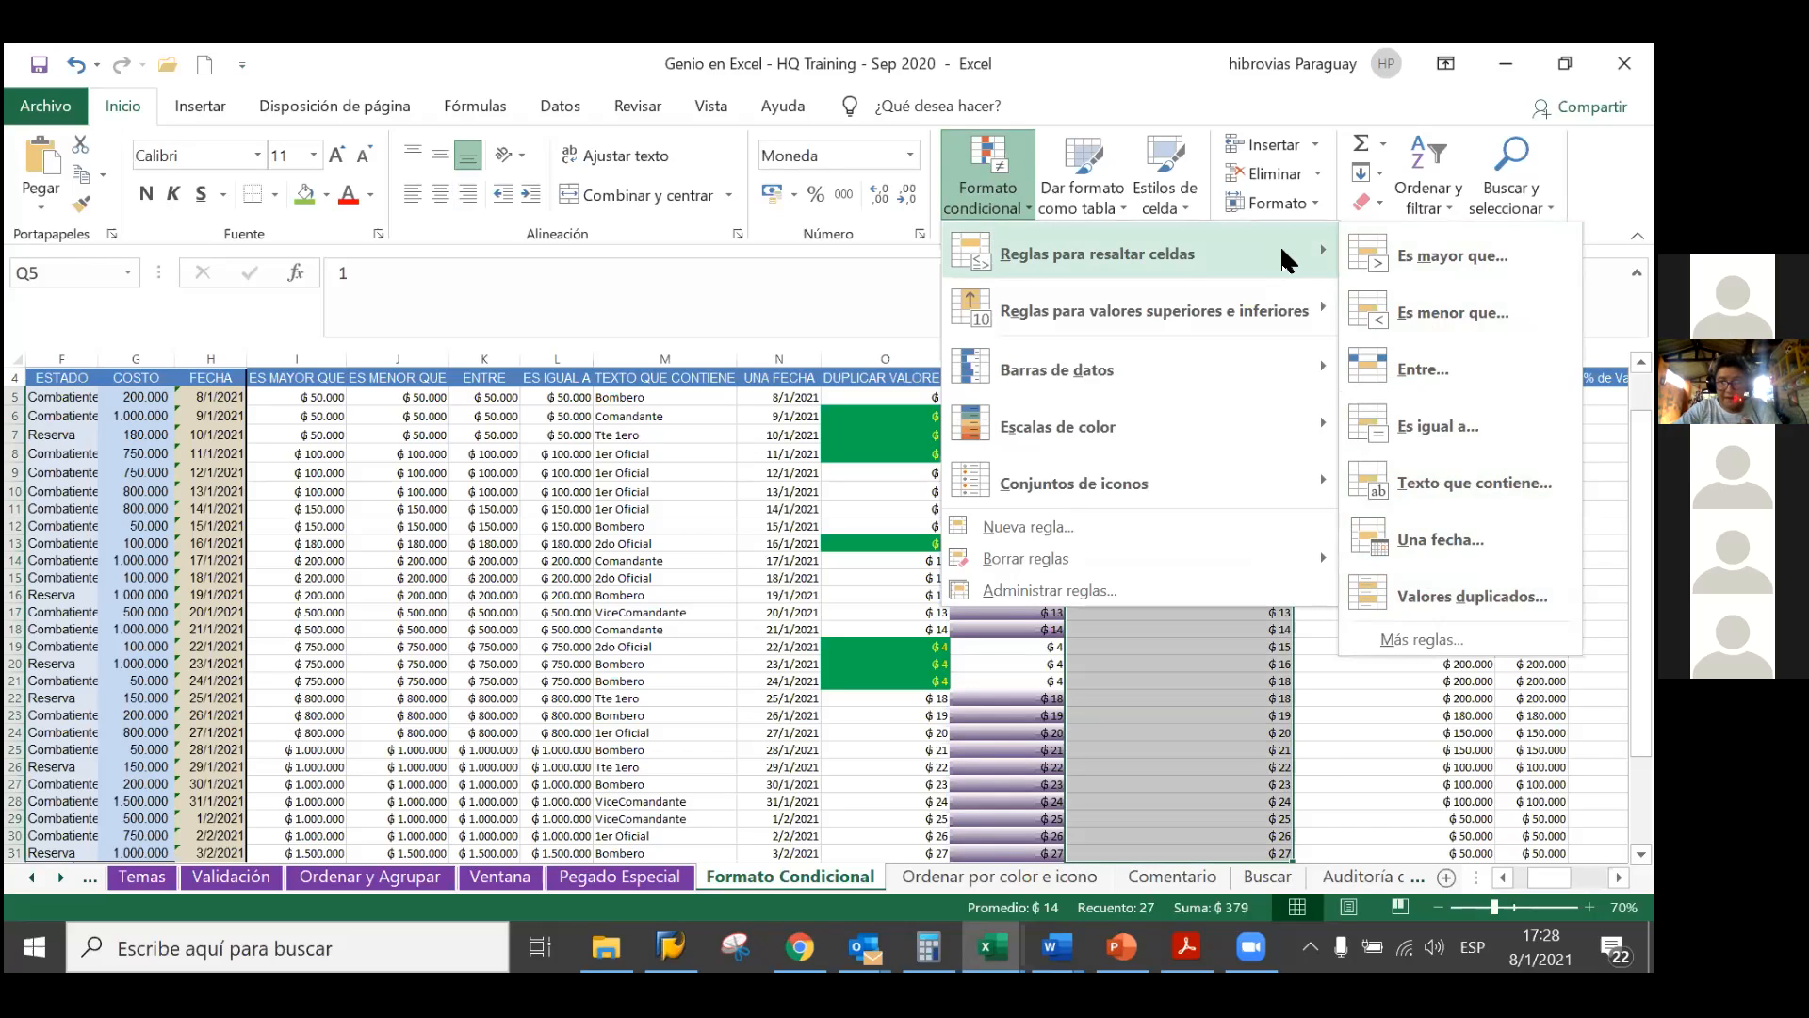
{"action": "mouse_move", "coordinate": [1288, 298]}
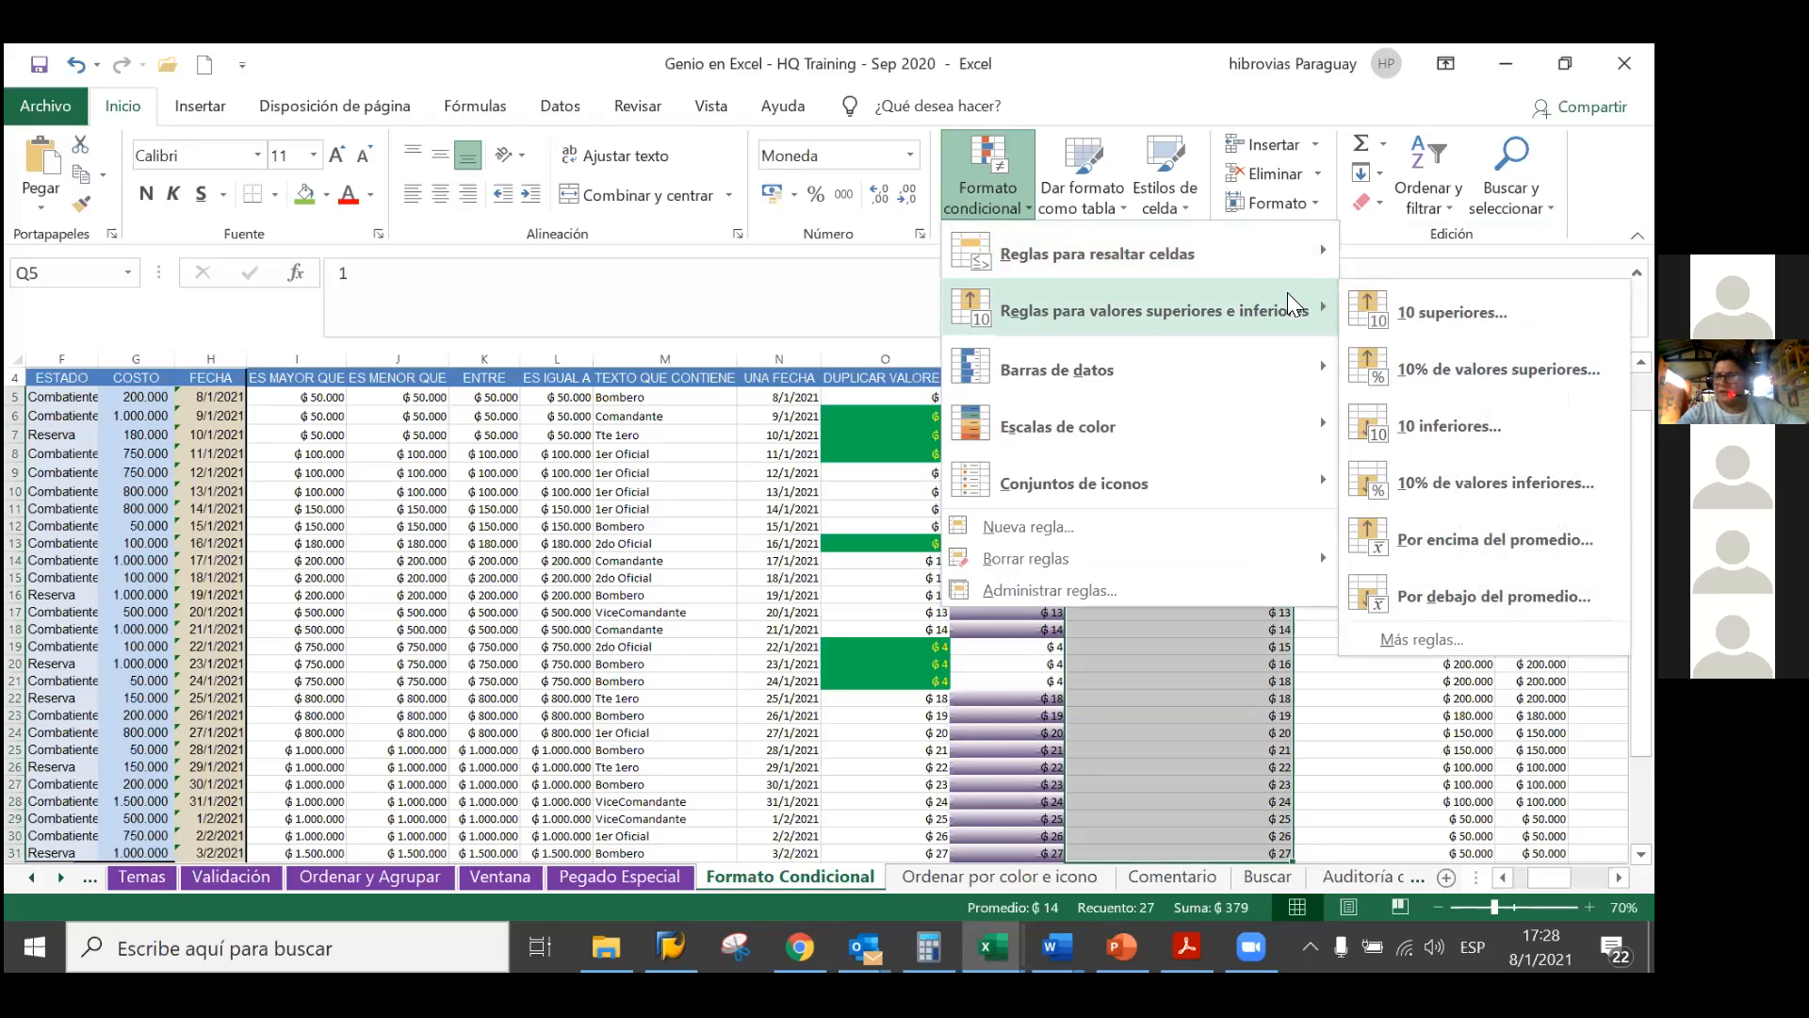
{"action": "left_click", "coordinate": [1399, 309]}
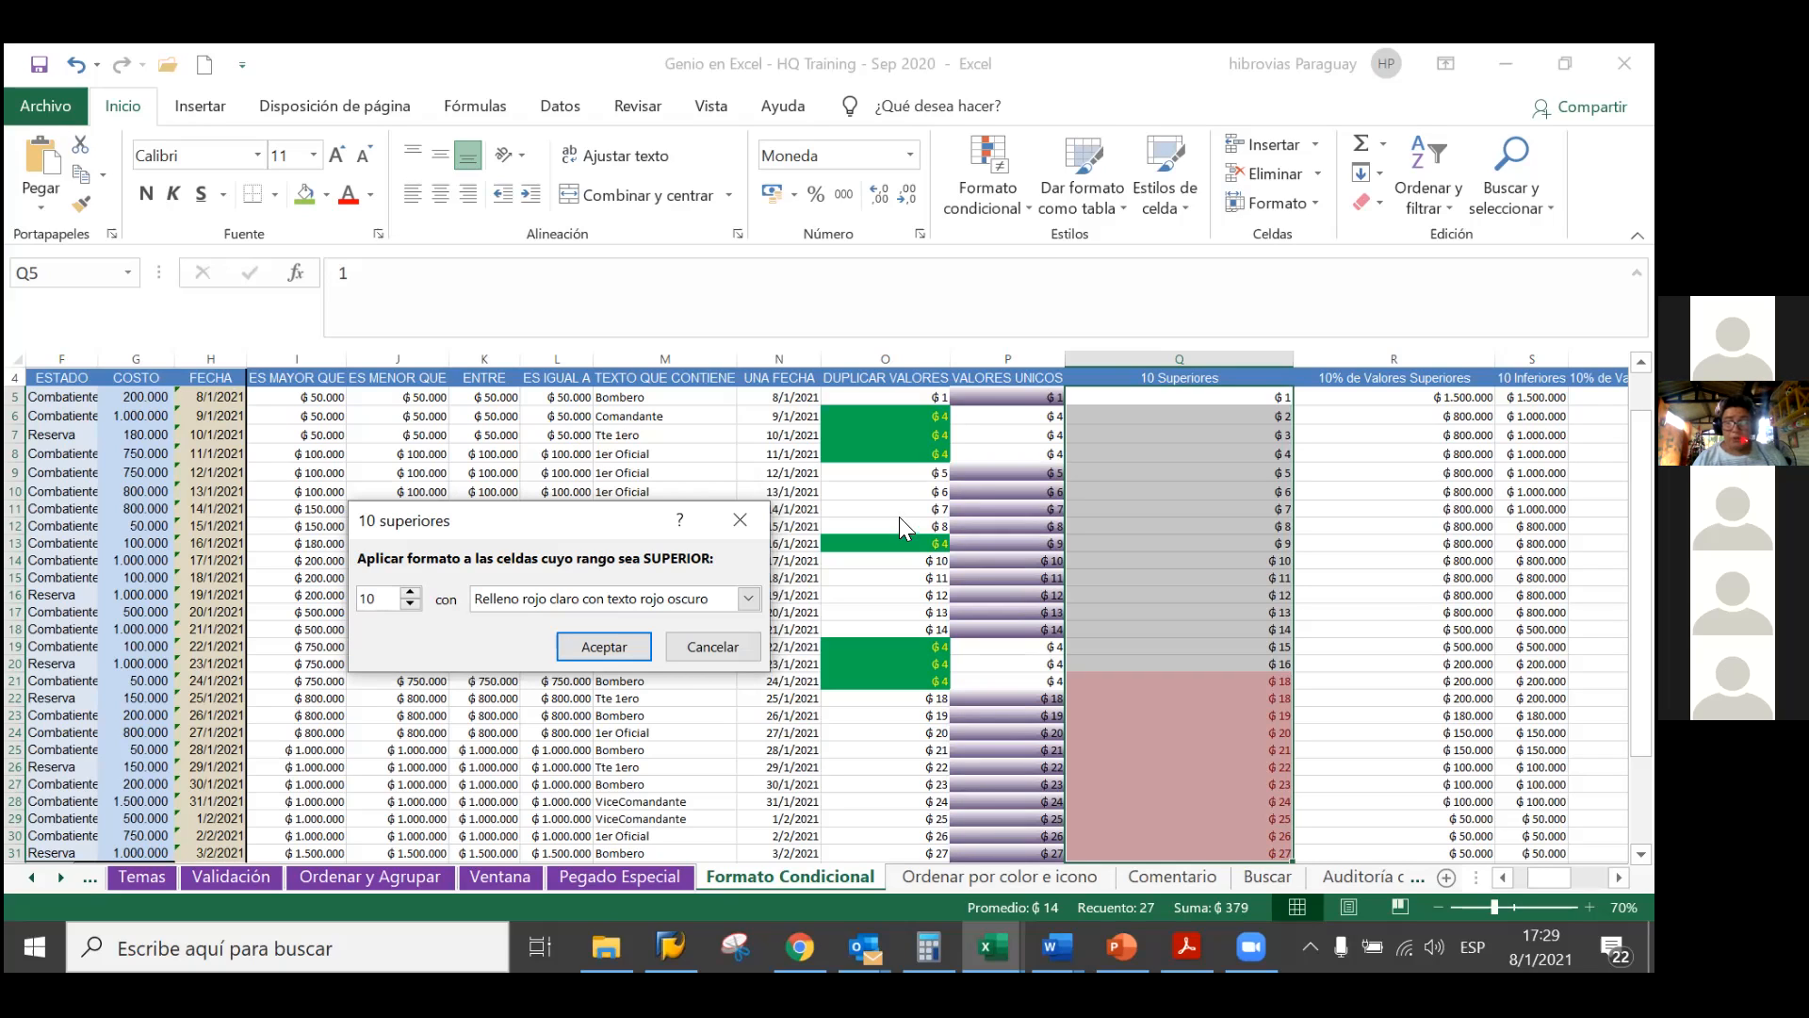
{"action": "left_click", "coordinate": [911, 575]}
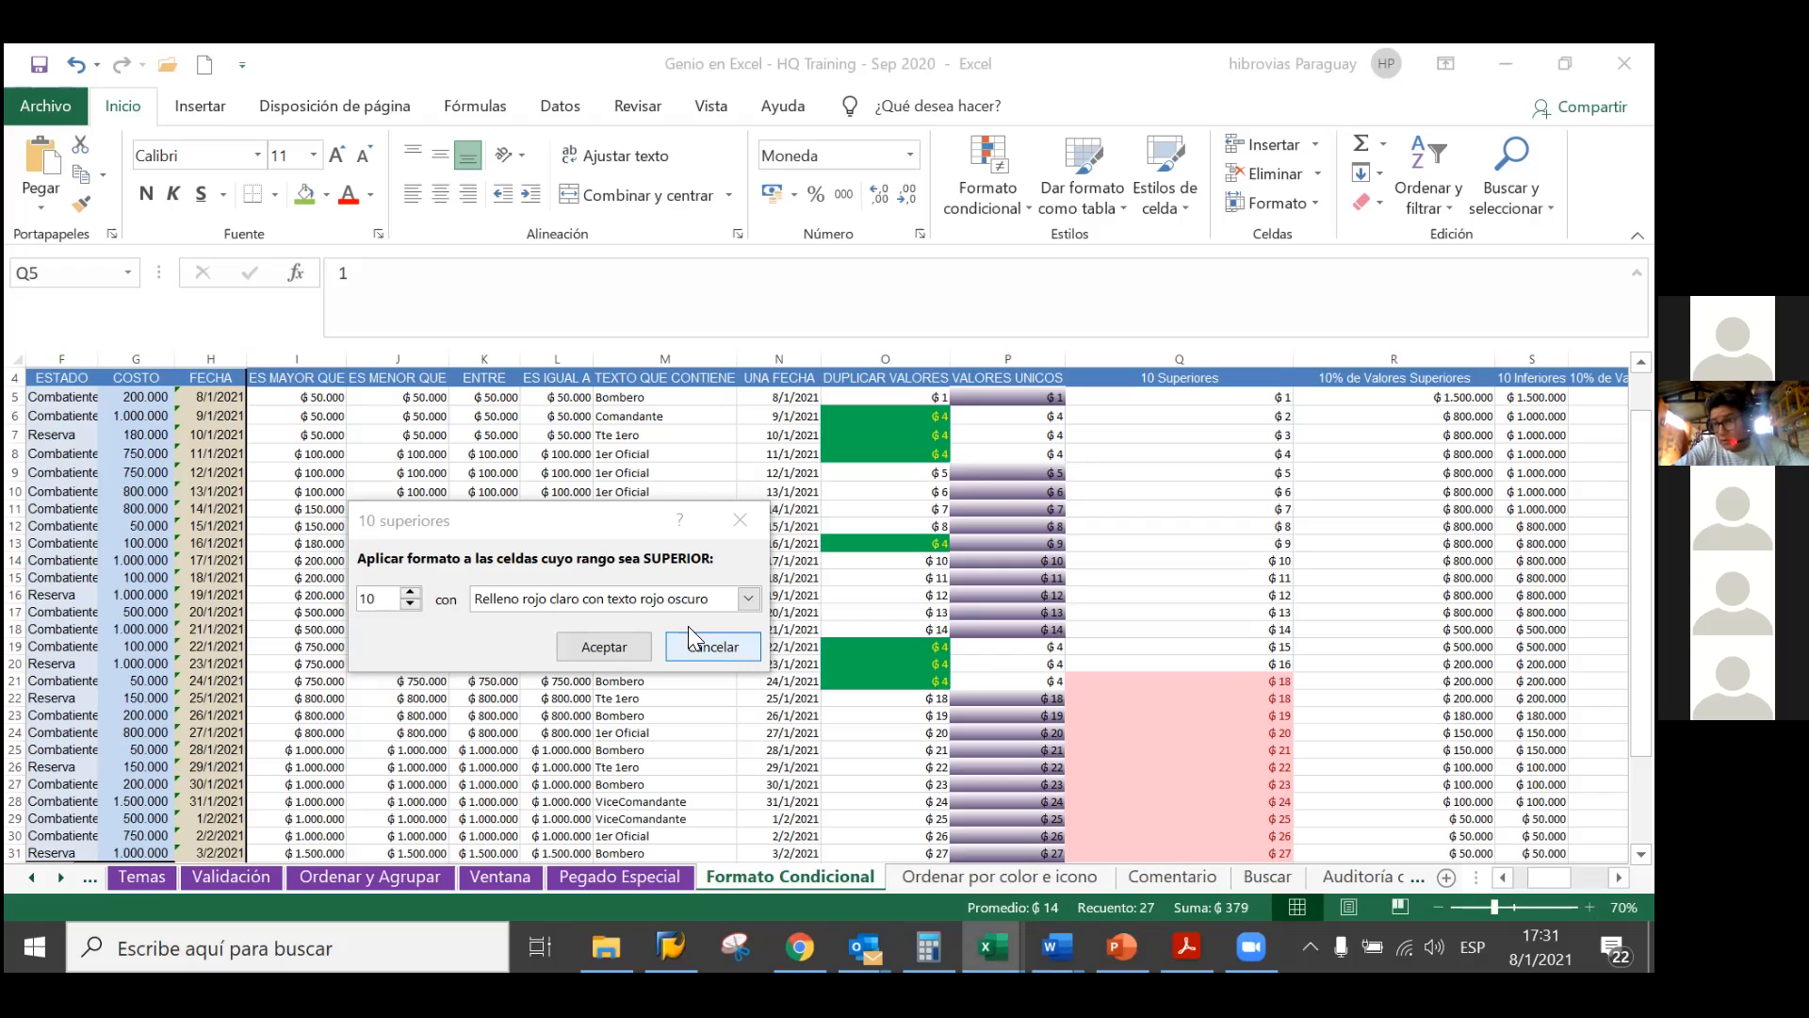
{"action": "left_click", "coordinate": [604, 646]}
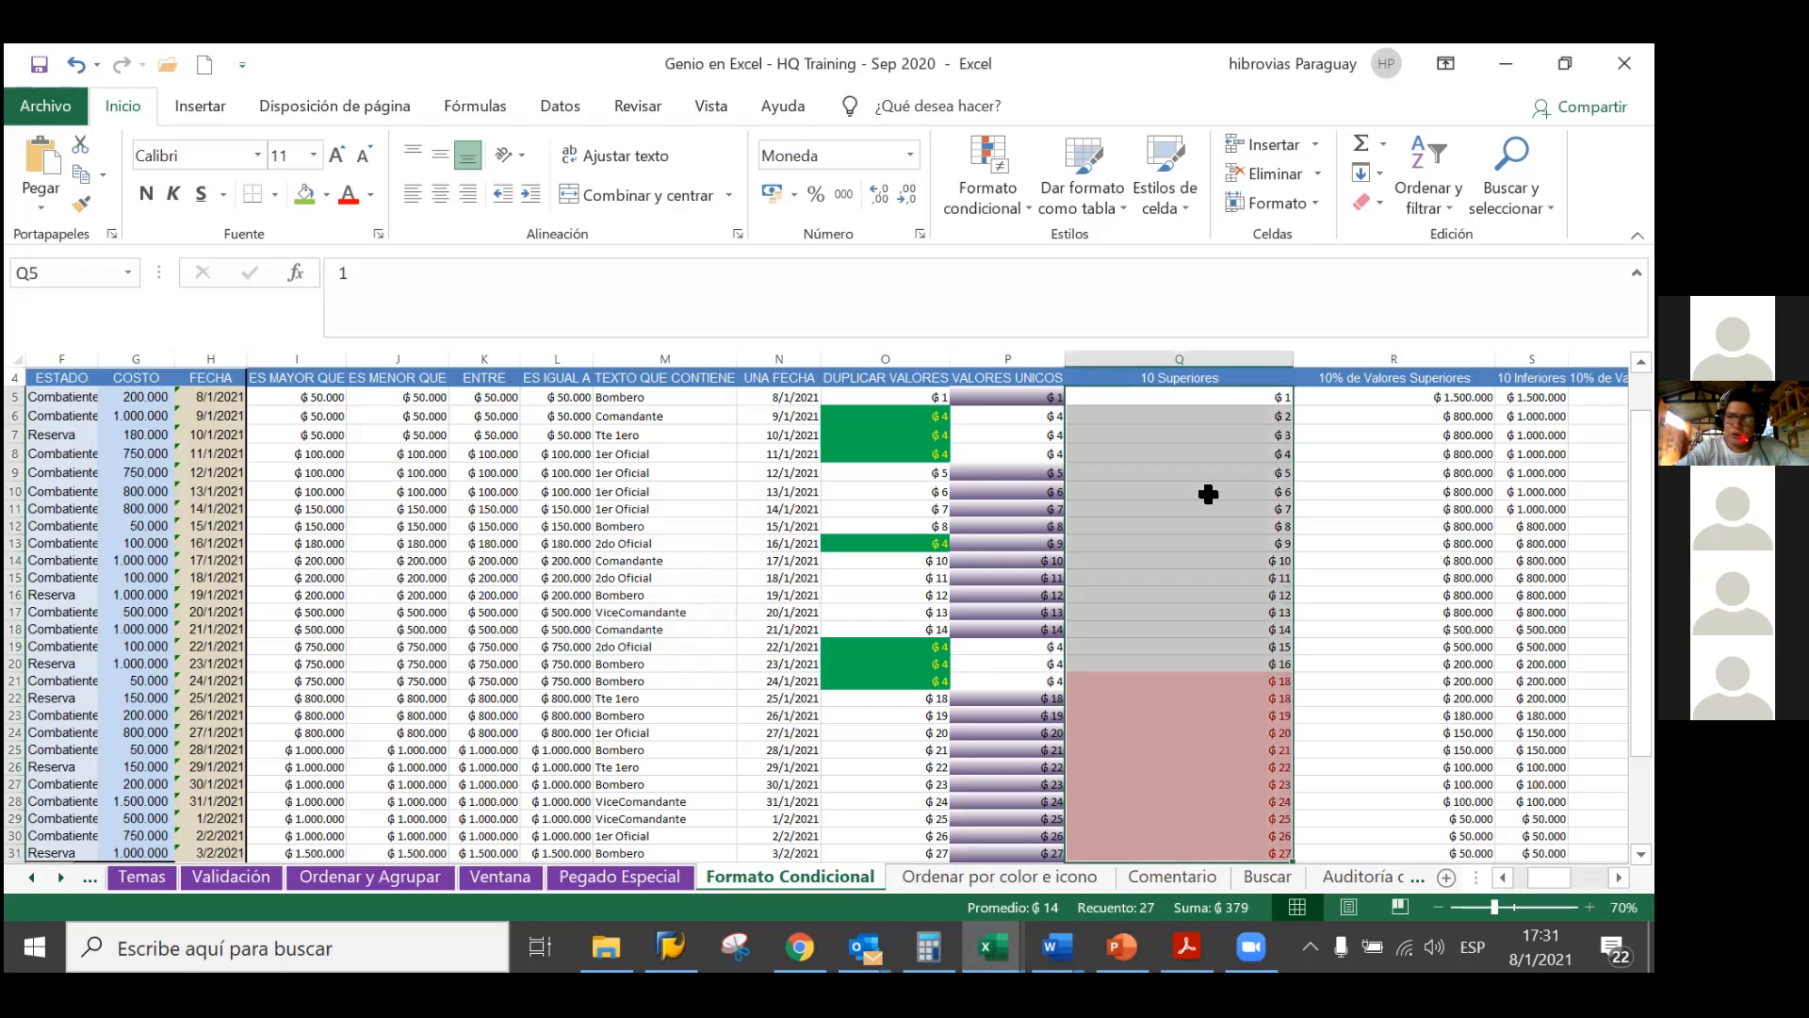
{"action": "scroll", "coordinate": [1209, 495], "scroll_direction": "down", "scroll_amount": 2}
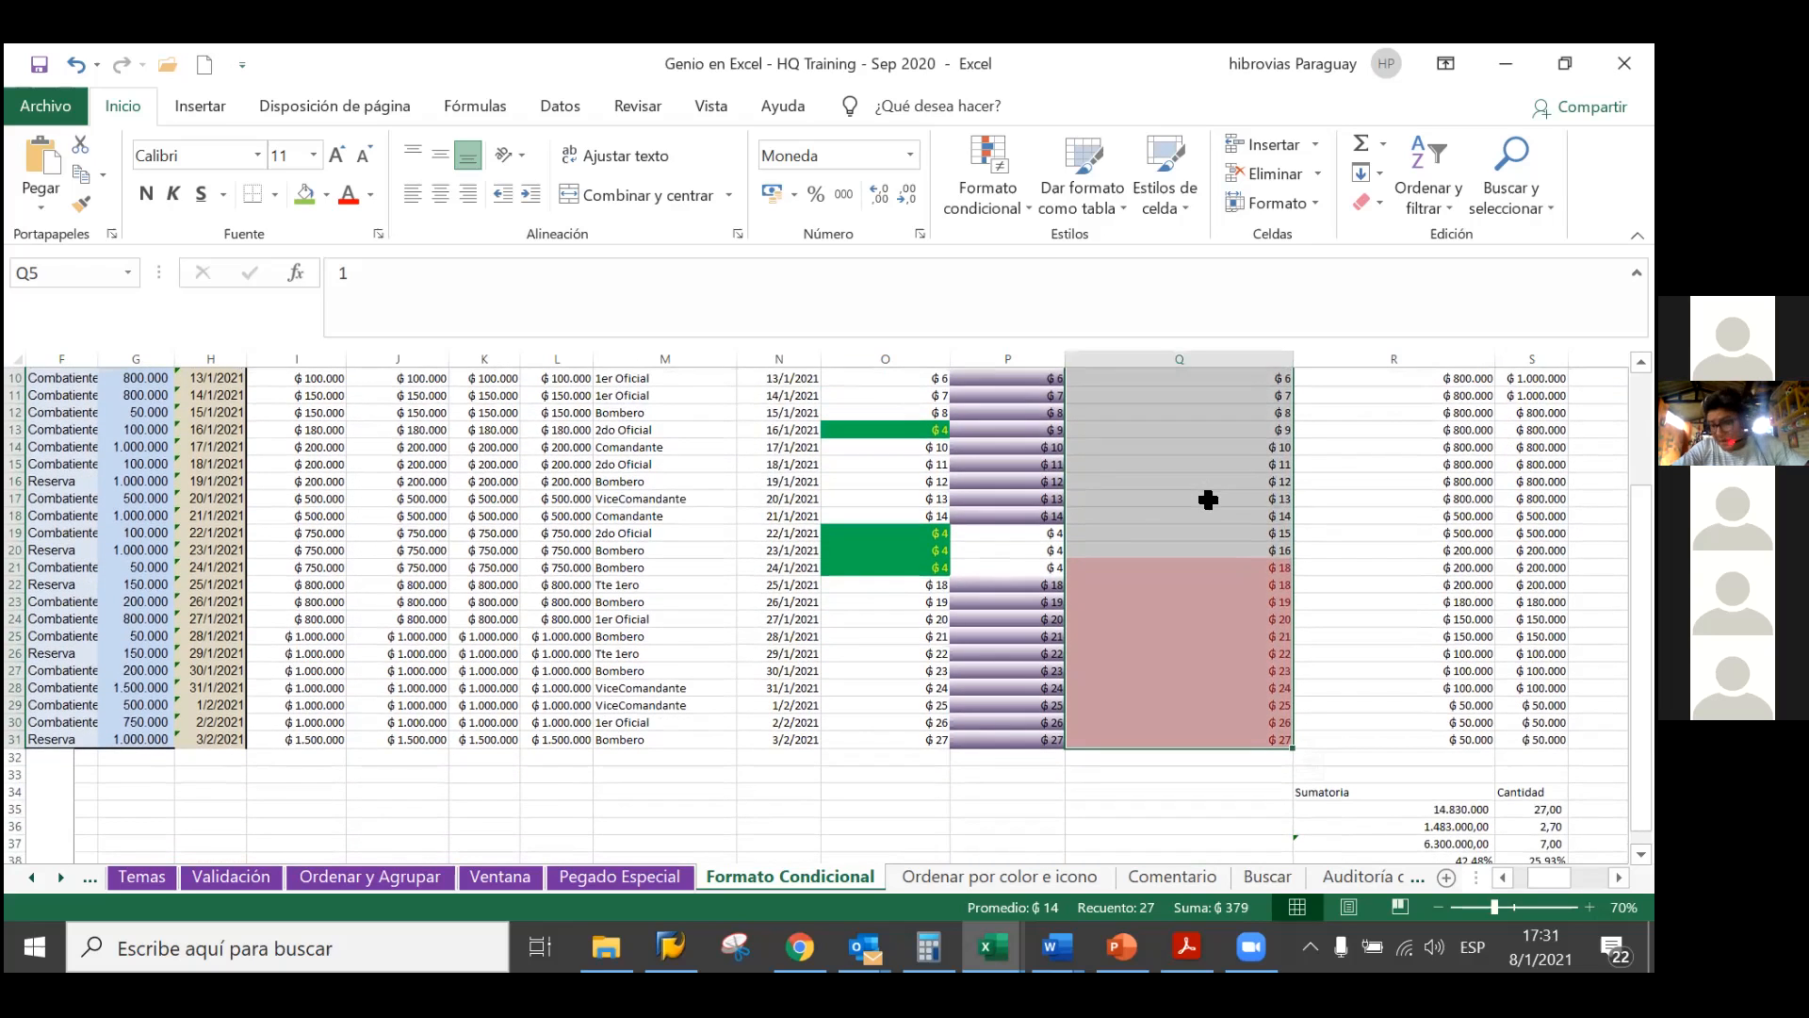
Select the highlighted cells Q21 to Q31 in the 10 Superiores column and examine how many the rule marks
{"action": "scroll", "coordinate": [1208, 499], "scroll_direction": "up", "scroll_amount": 2}
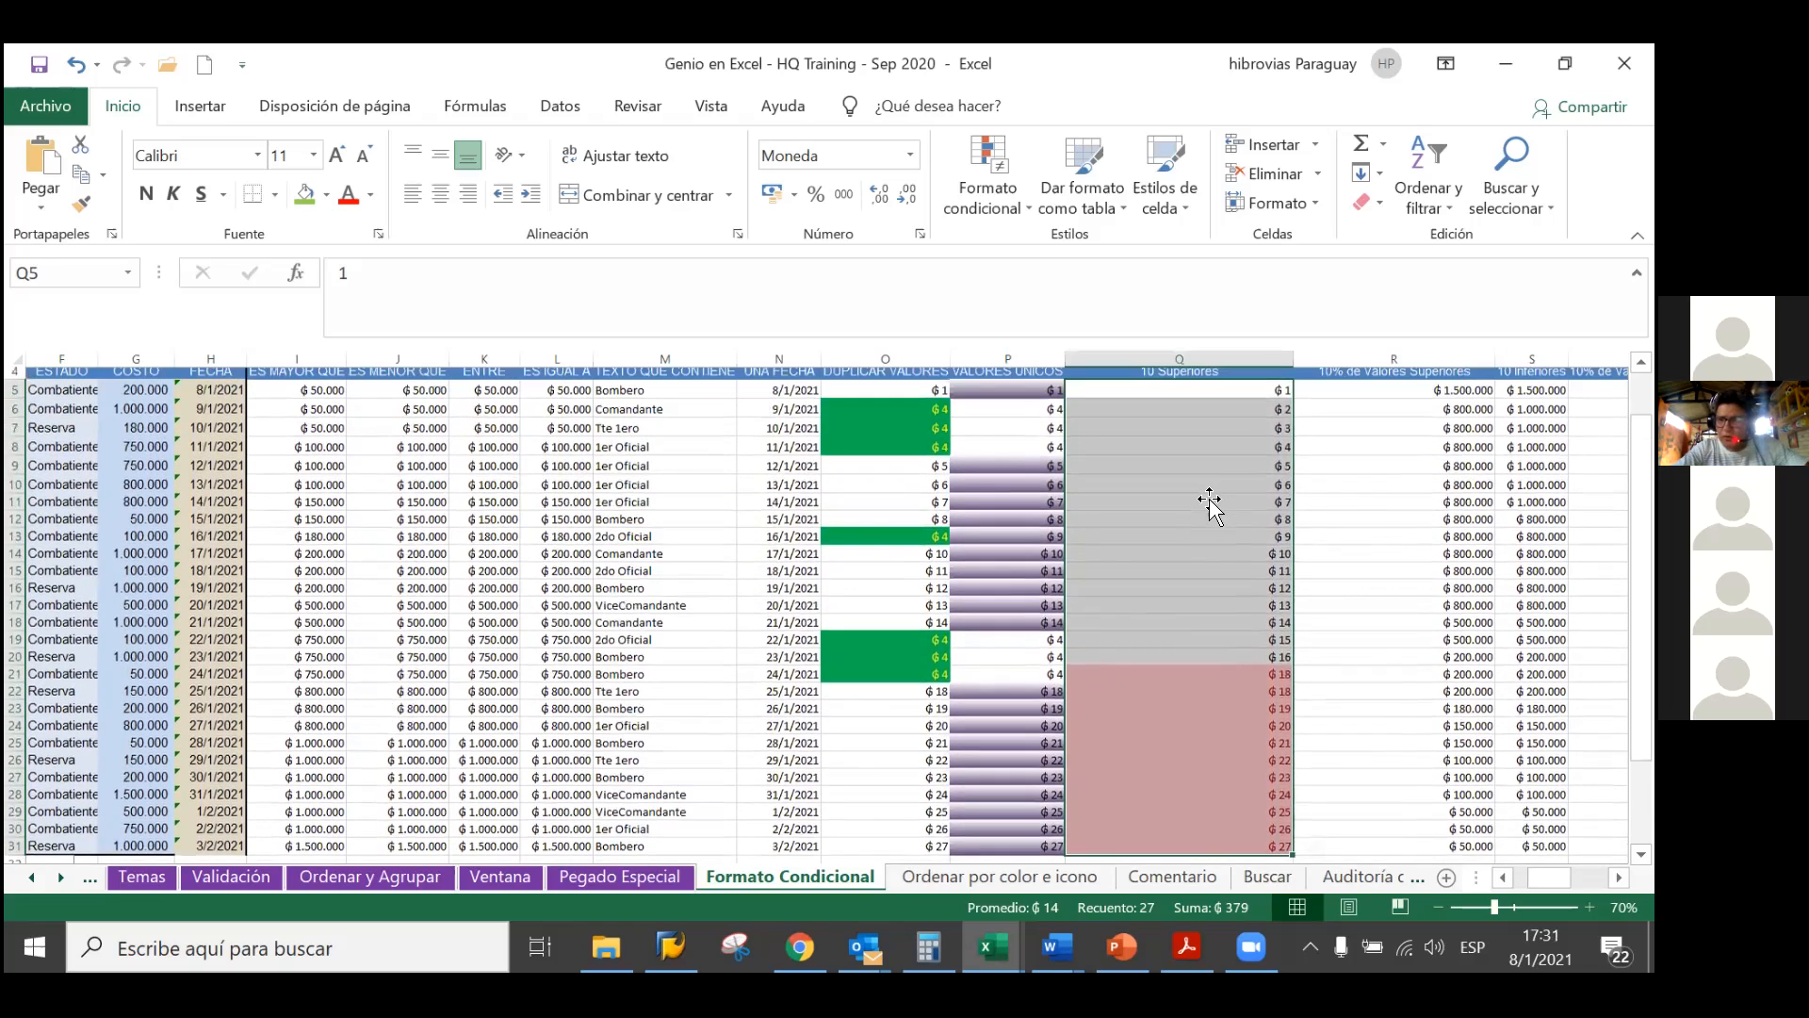
{"action": "left_click", "coordinate": [1209, 495]}
{"action": "scroll", "coordinate": [1208, 569], "scroll_direction": "down", "scroll_amount": 1}
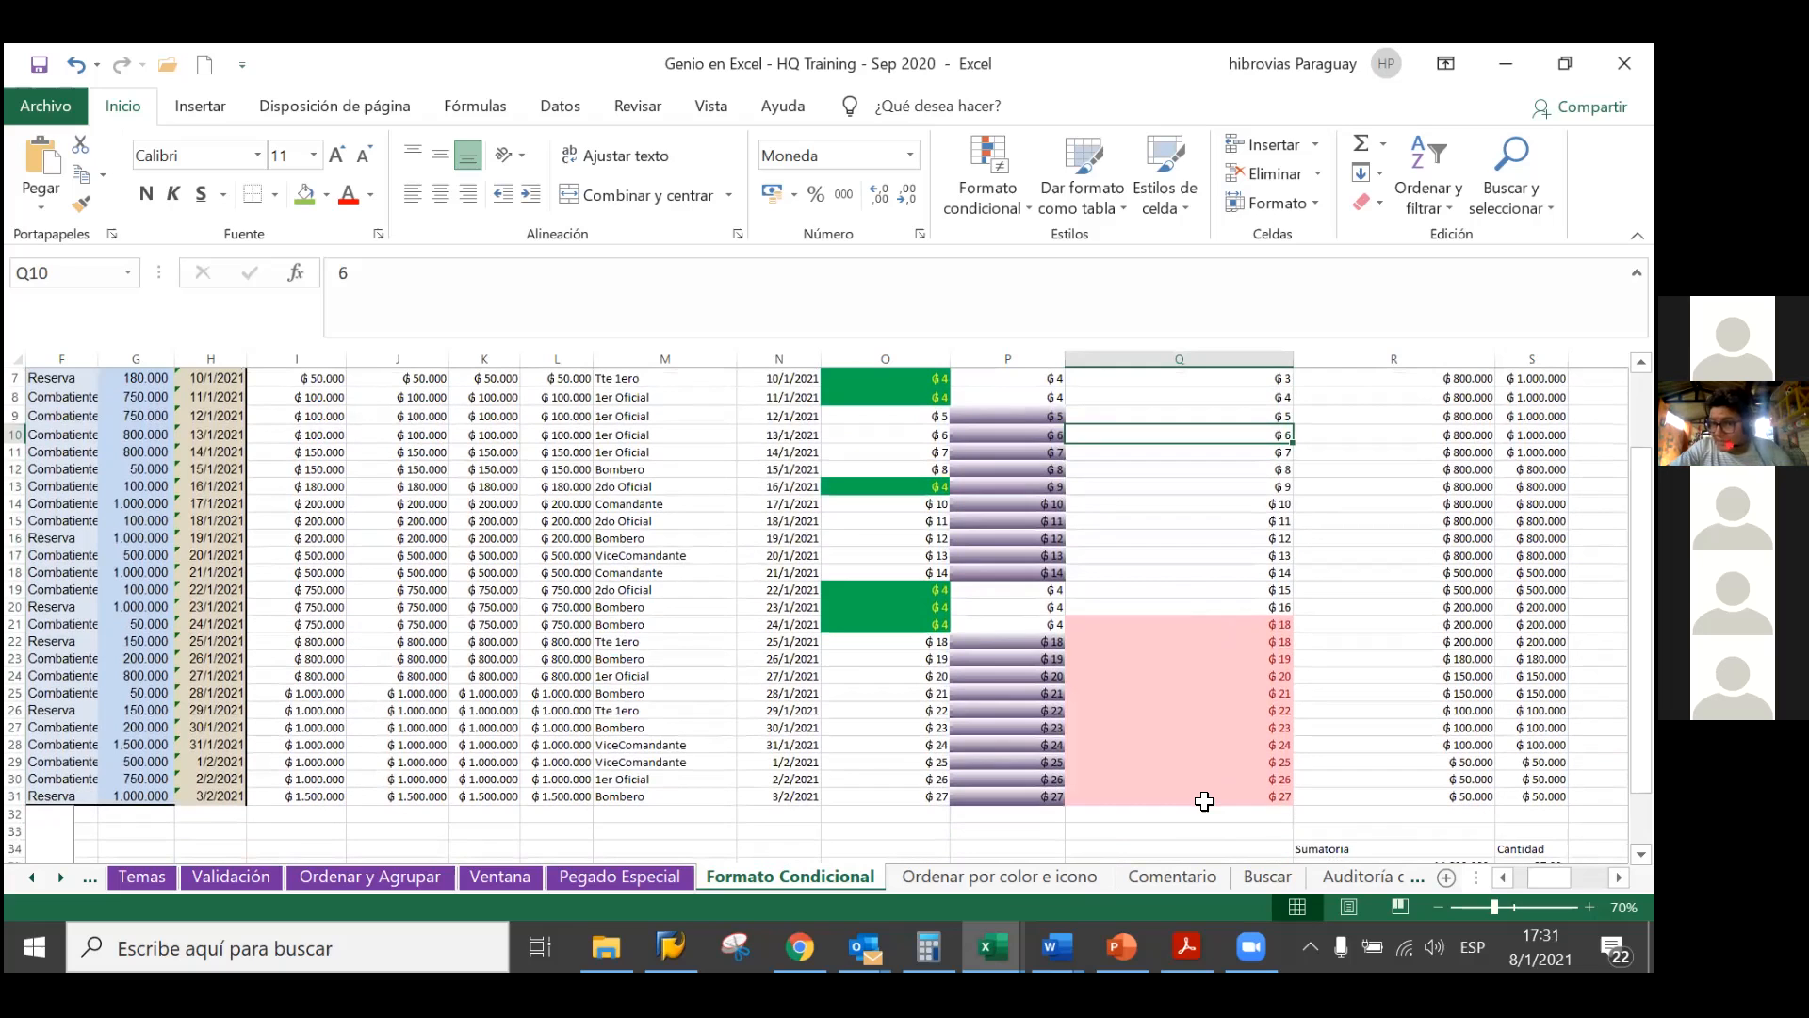
{"action": "left_click_drag", "start_coordinate": [1187, 624], "coordinate": [1185, 796]}
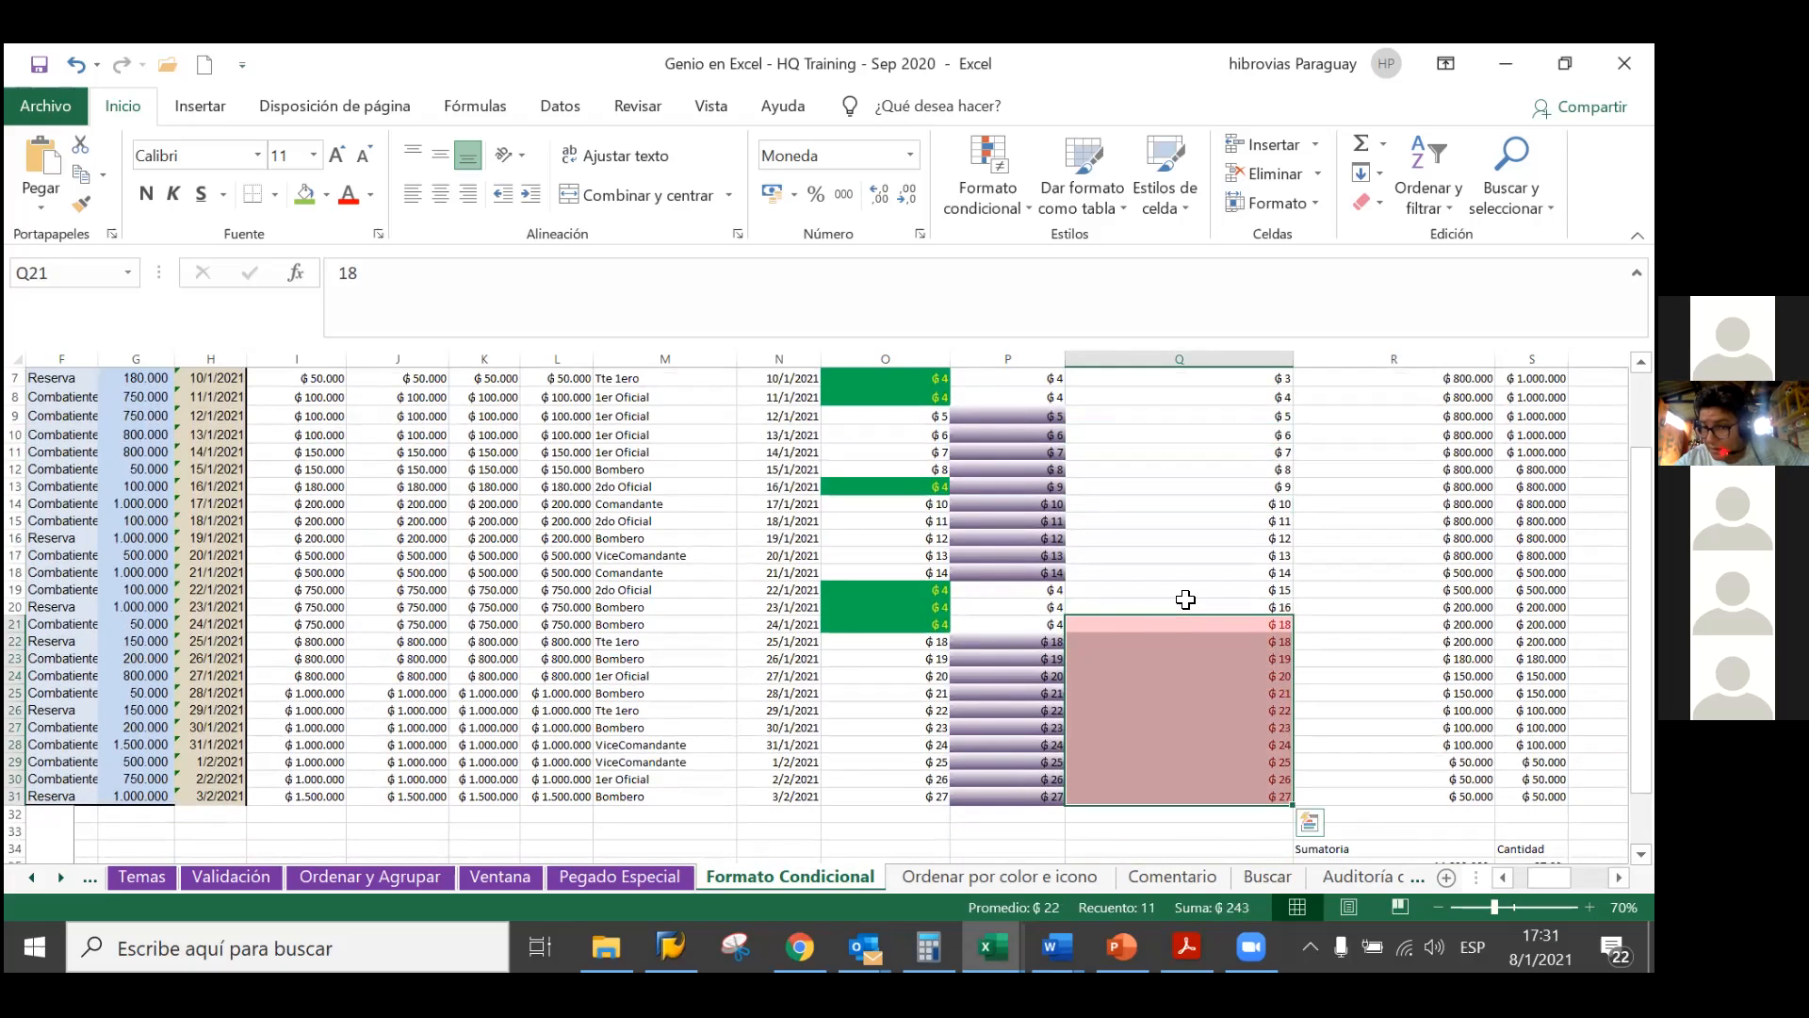
{"action": "scroll", "coordinate": [1178, 801], "scroll_direction": "up", "scroll_amount": 1}
{"action": "scroll", "coordinate": [1159, 886], "scroll_direction": "up", "scroll_amount": 1}
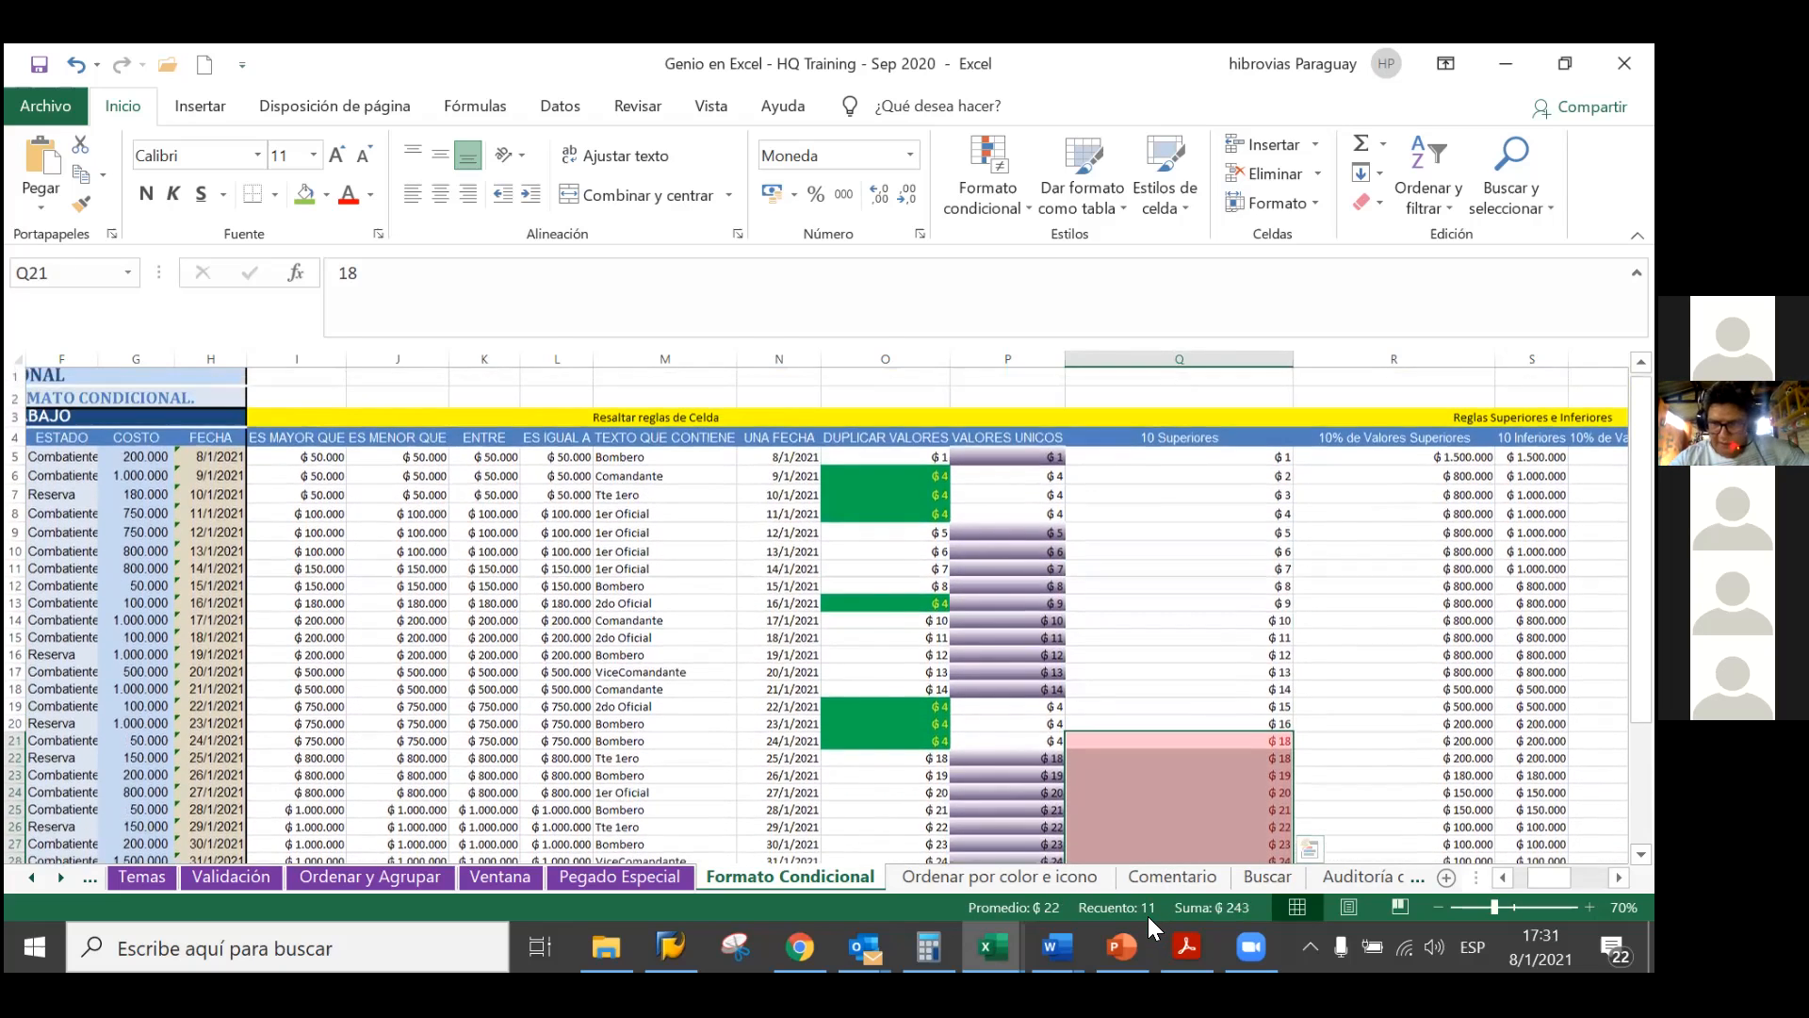
{"action": "scroll", "coordinate": [1149, 912], "scroll_direction": "down", "scroll_amount": 2}
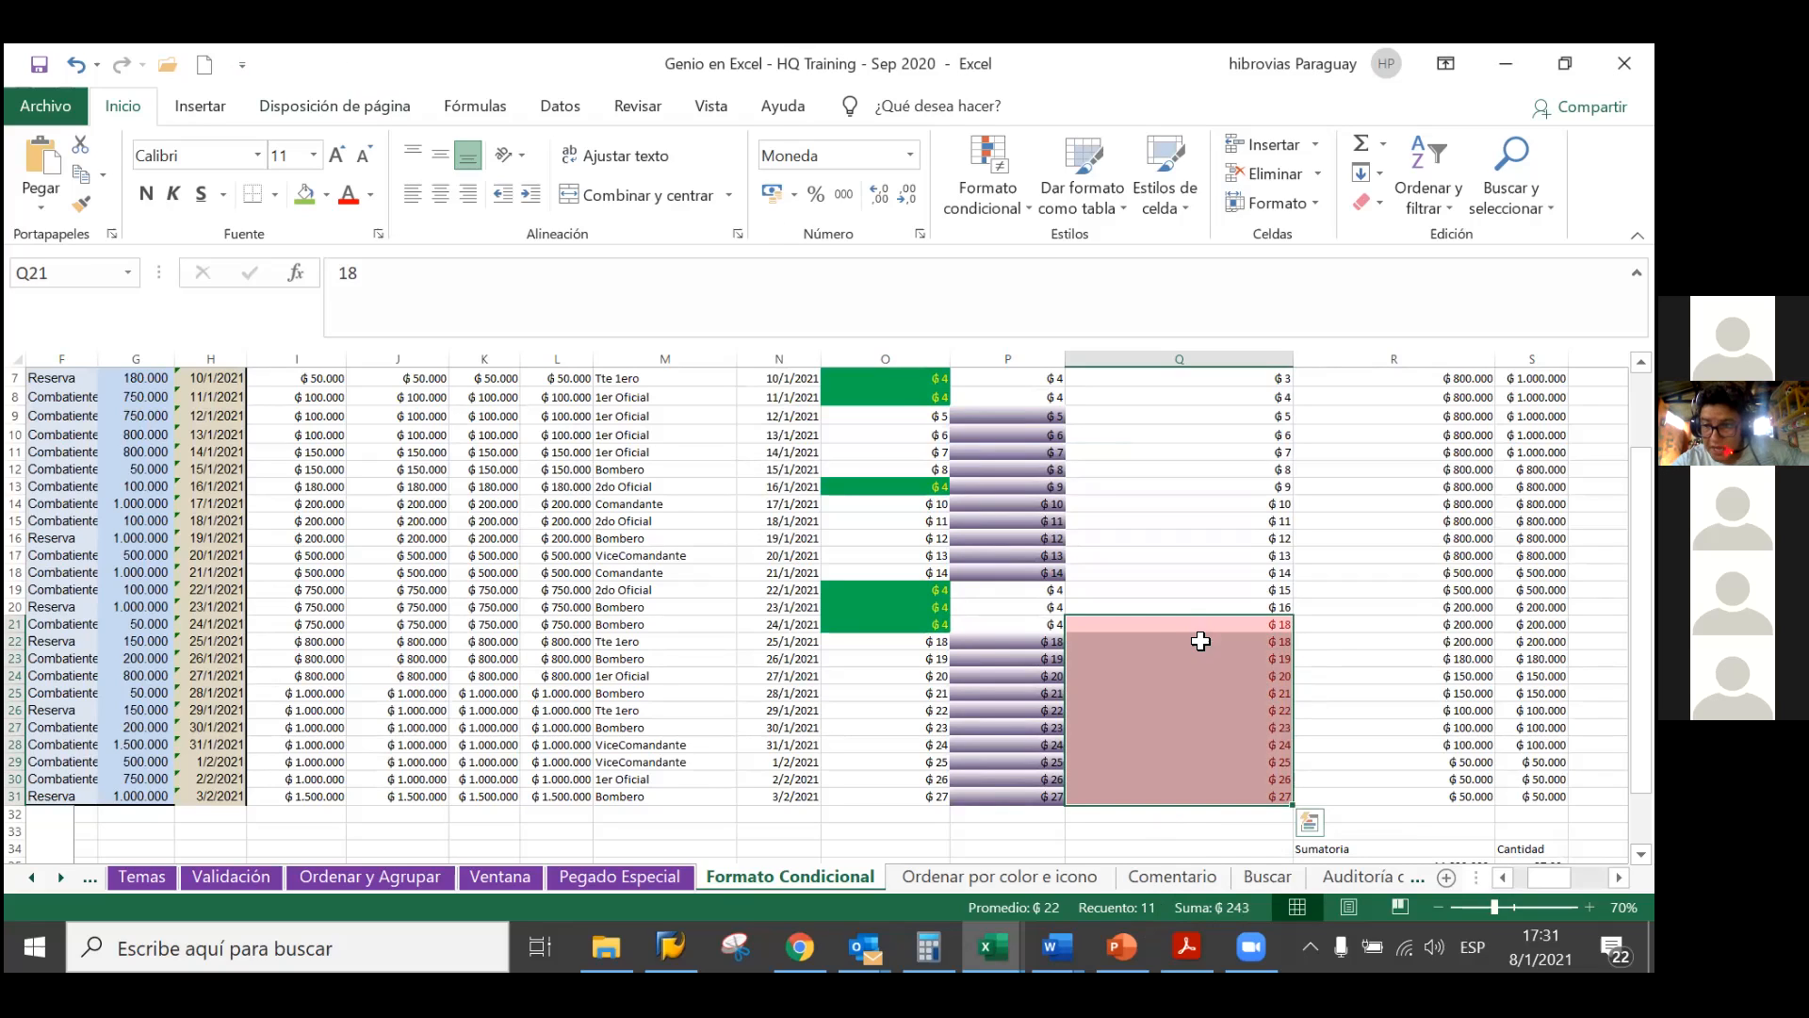
{"action": "scroll", "coordinate": [1202, 646], "scroll_direction": "up", "scroll_amount": 1}
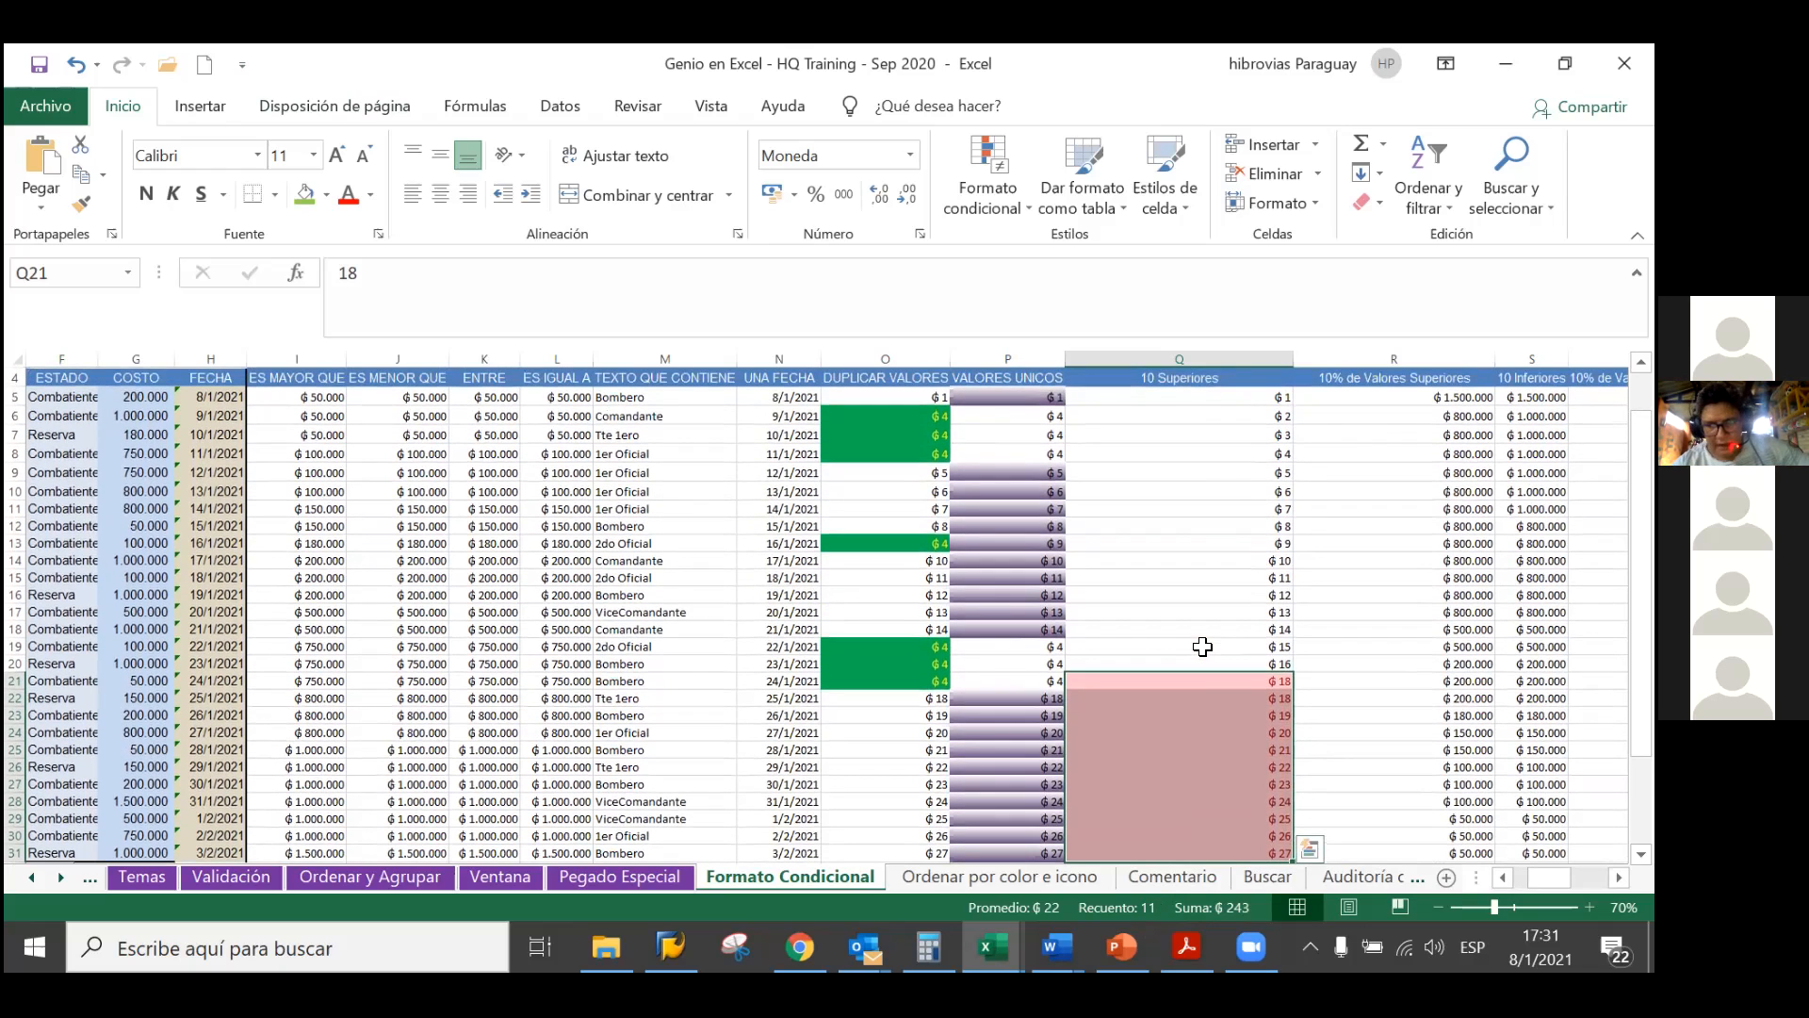
{"action": "scroll", "coordinate": [1202, 647], "scroll_direction": "down", "scroll_amount": 1}
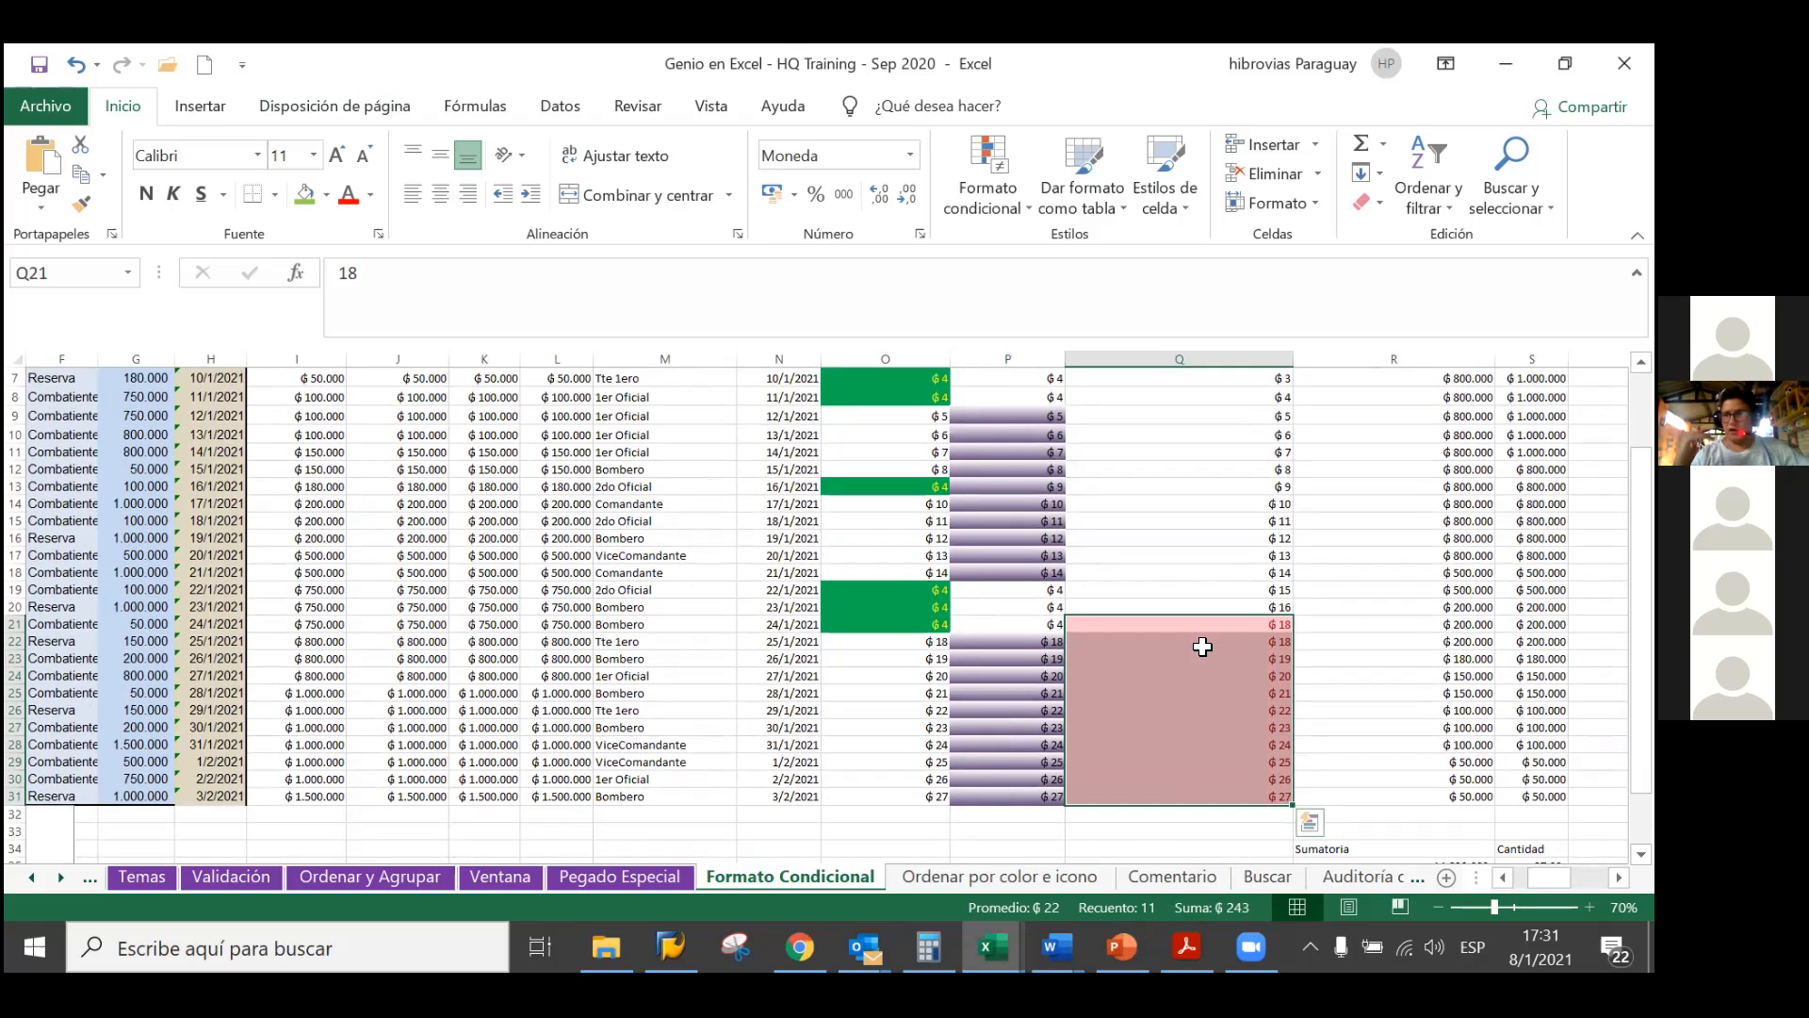
{"action": "scroll", "coordinate": [1202, 647], "scroll_direction": "up", "scroll_amount": 2}
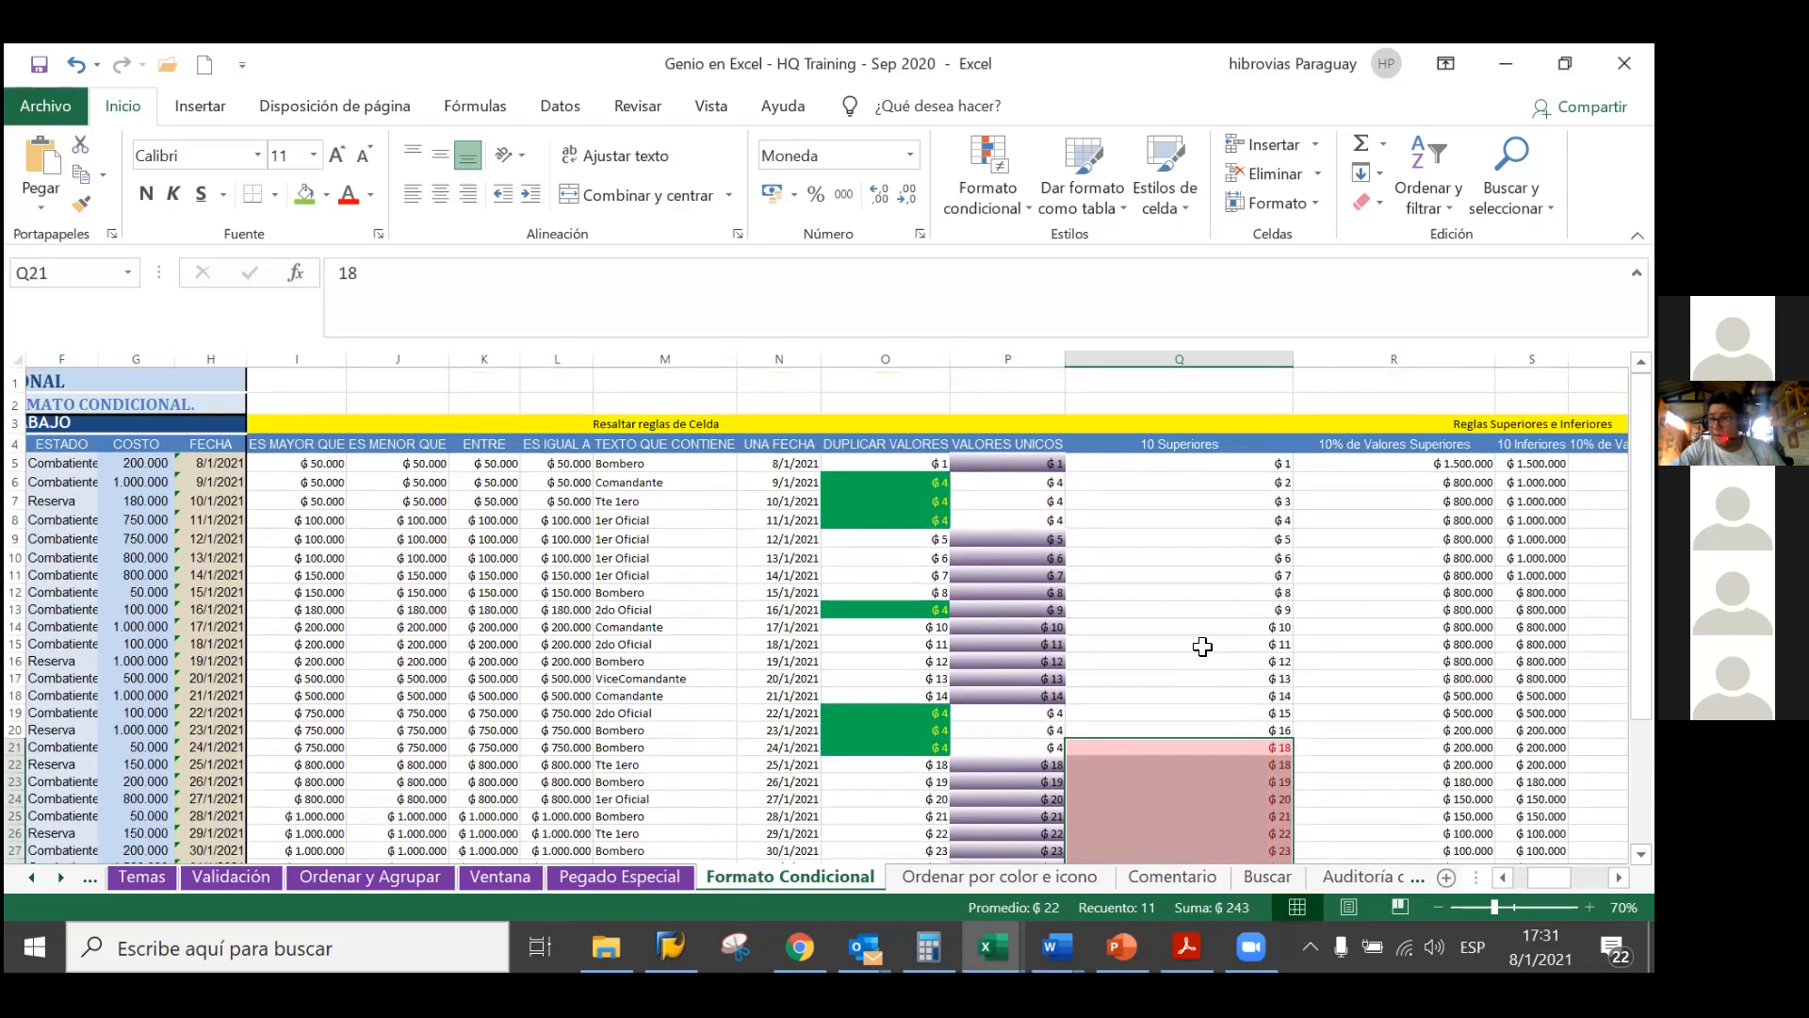
{"action": "scroll", "coordinate": [1202, 647], "scroll_direction": "down", "scroll_amount": 1}
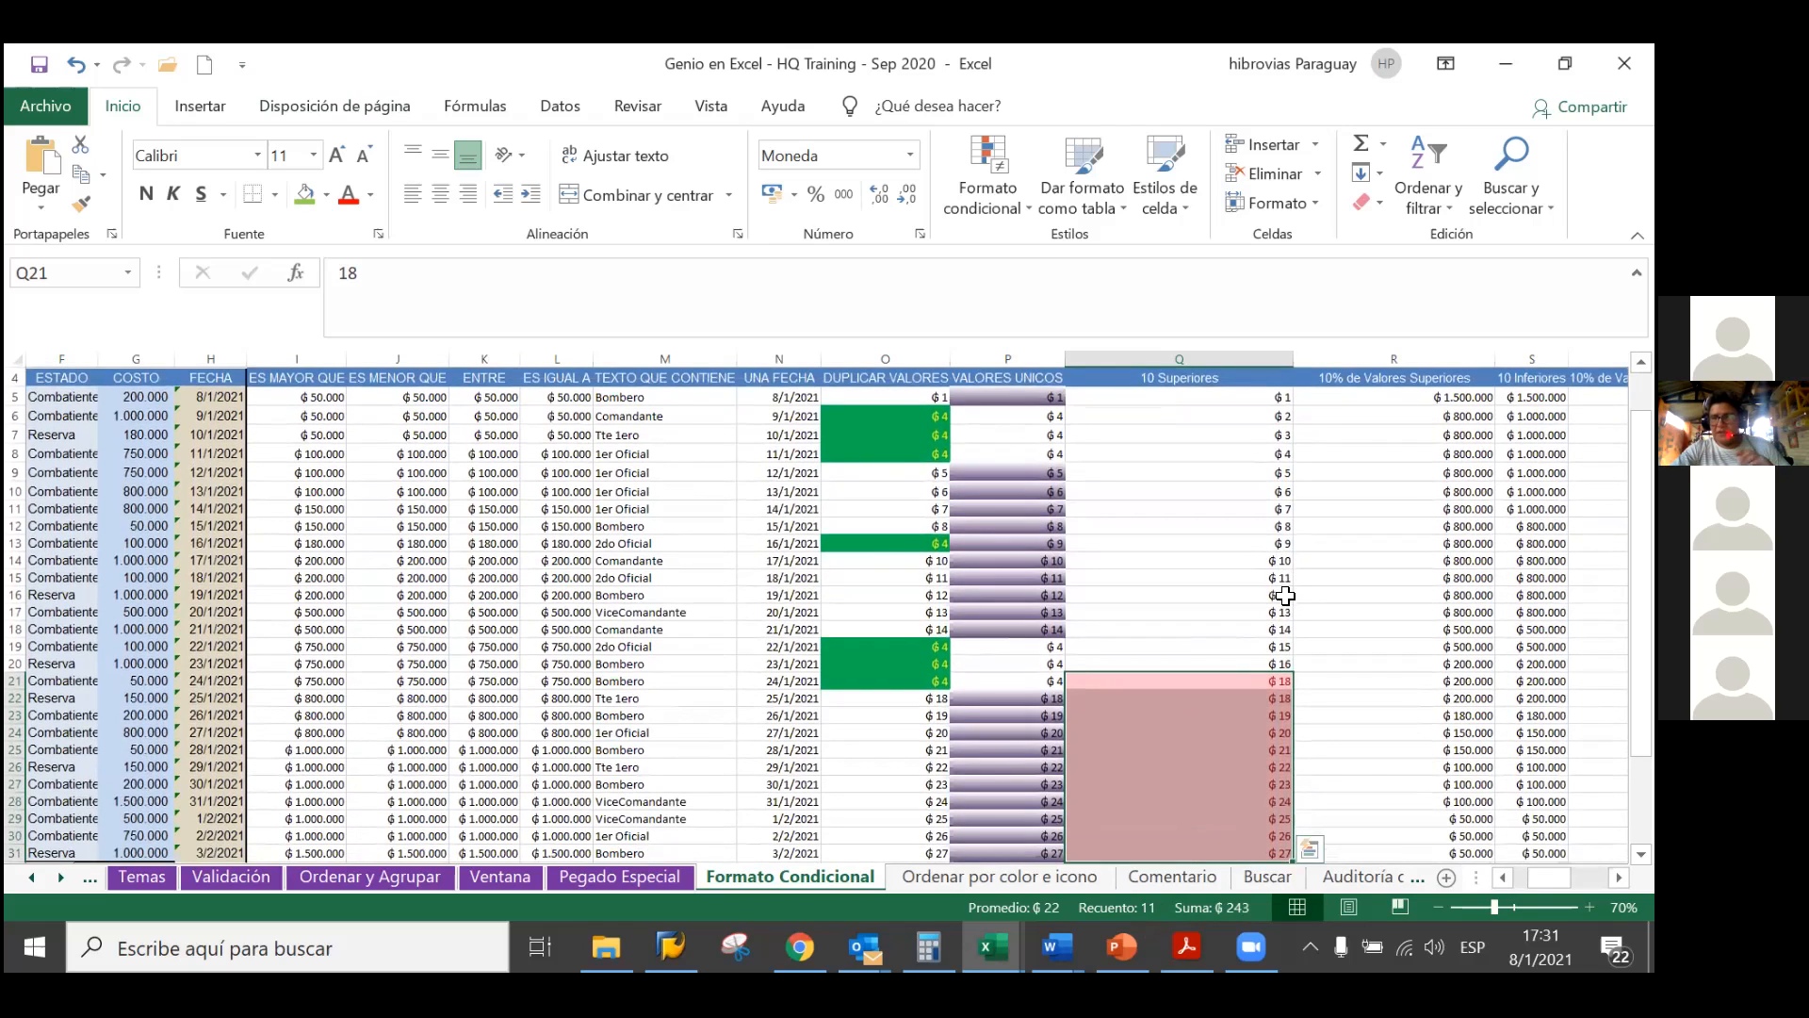
{"action": "scroll", "coordinate": [1285, 730], "scroll_direction": "down", "scroll_amount": 2}
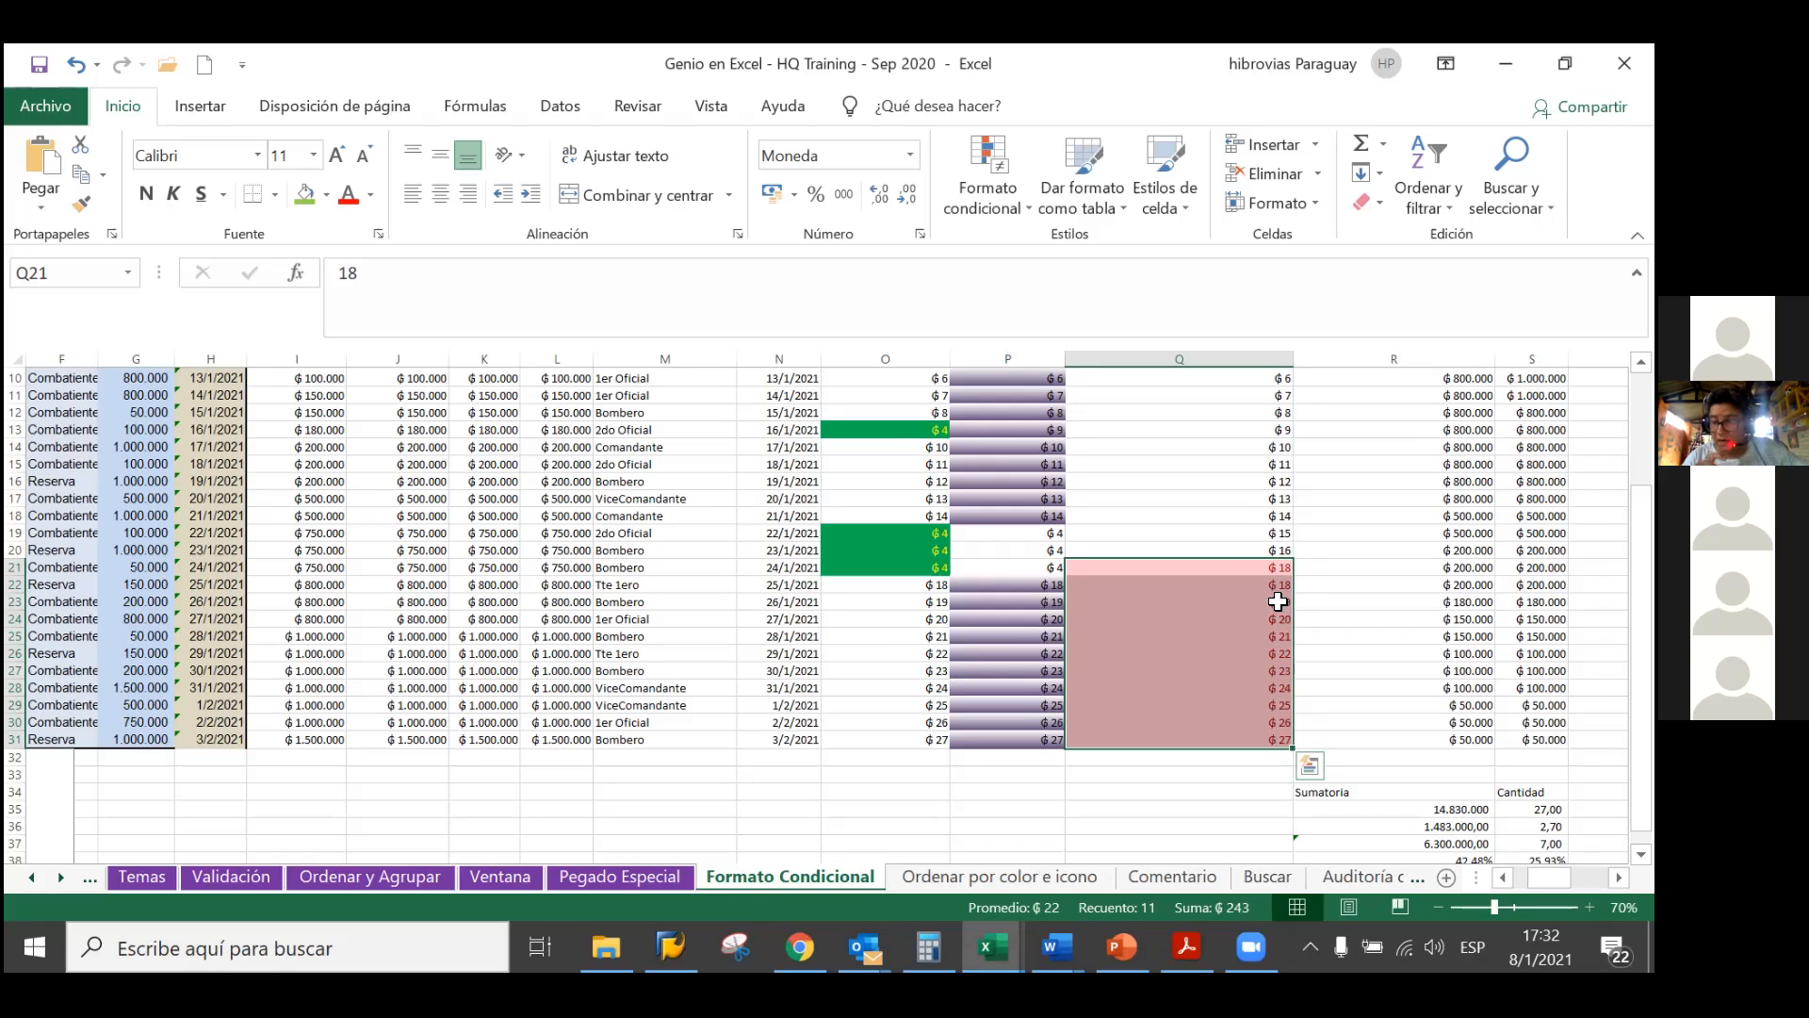
Compare the highlighted cells Q23 to Q31 with the repeated values in Q21 and Q22 of the 10 Superiores column
{"action": "left_click", "coordinate": [1230, 602]}
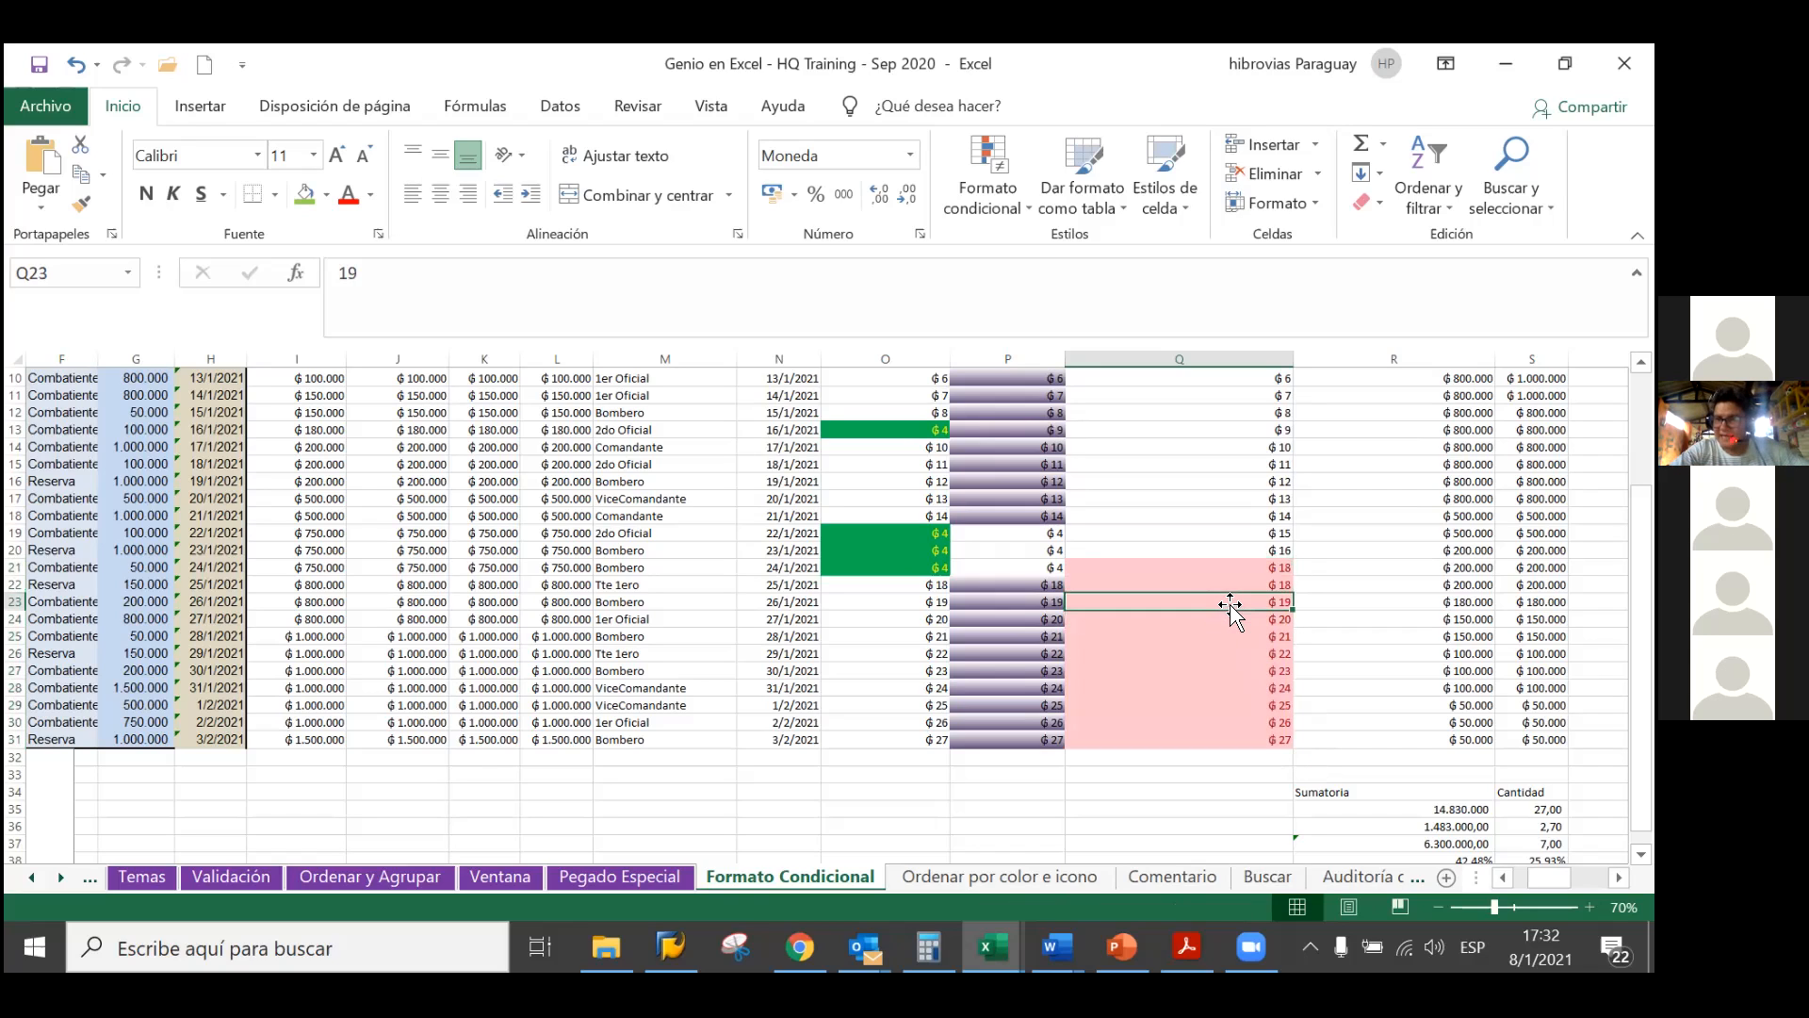
{"action": "left_click_drag", "start_coordinate": [1240, 641], "coordinate": [1236, 745]}
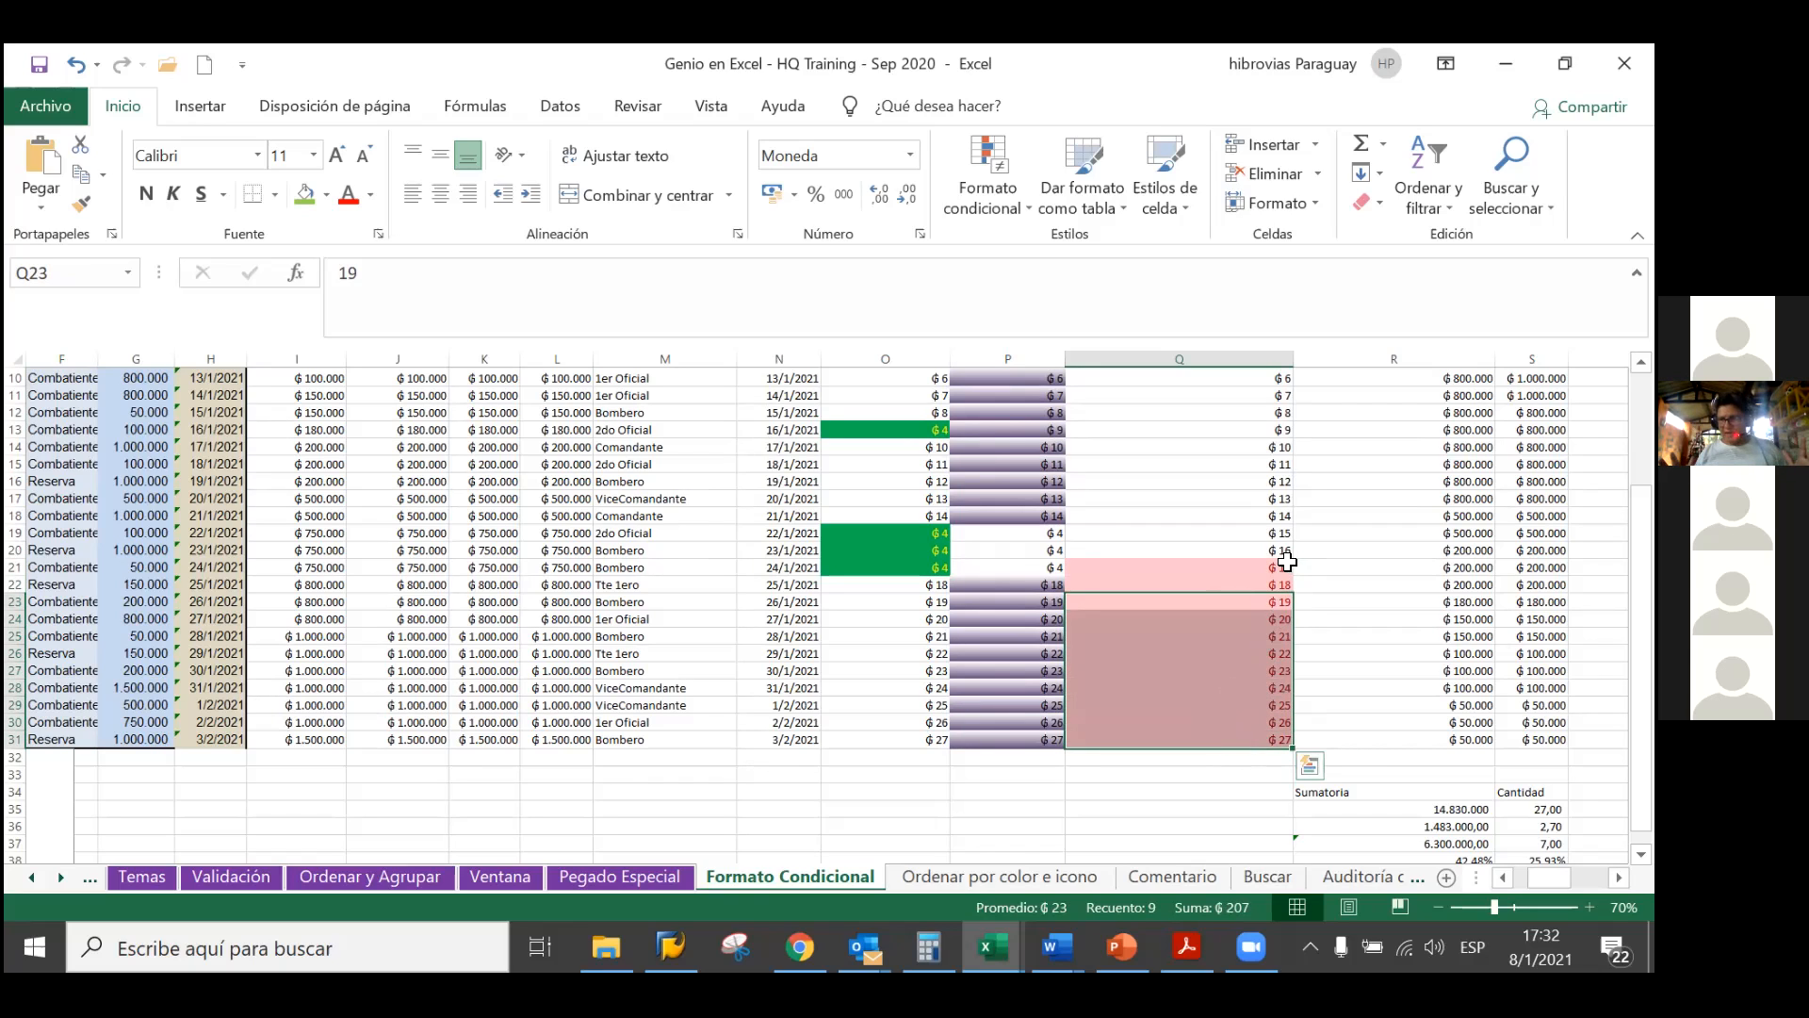
{"action": "left_click_drag", "start_coordinate": [1190, 568], "coordinate": [1172, 599]}
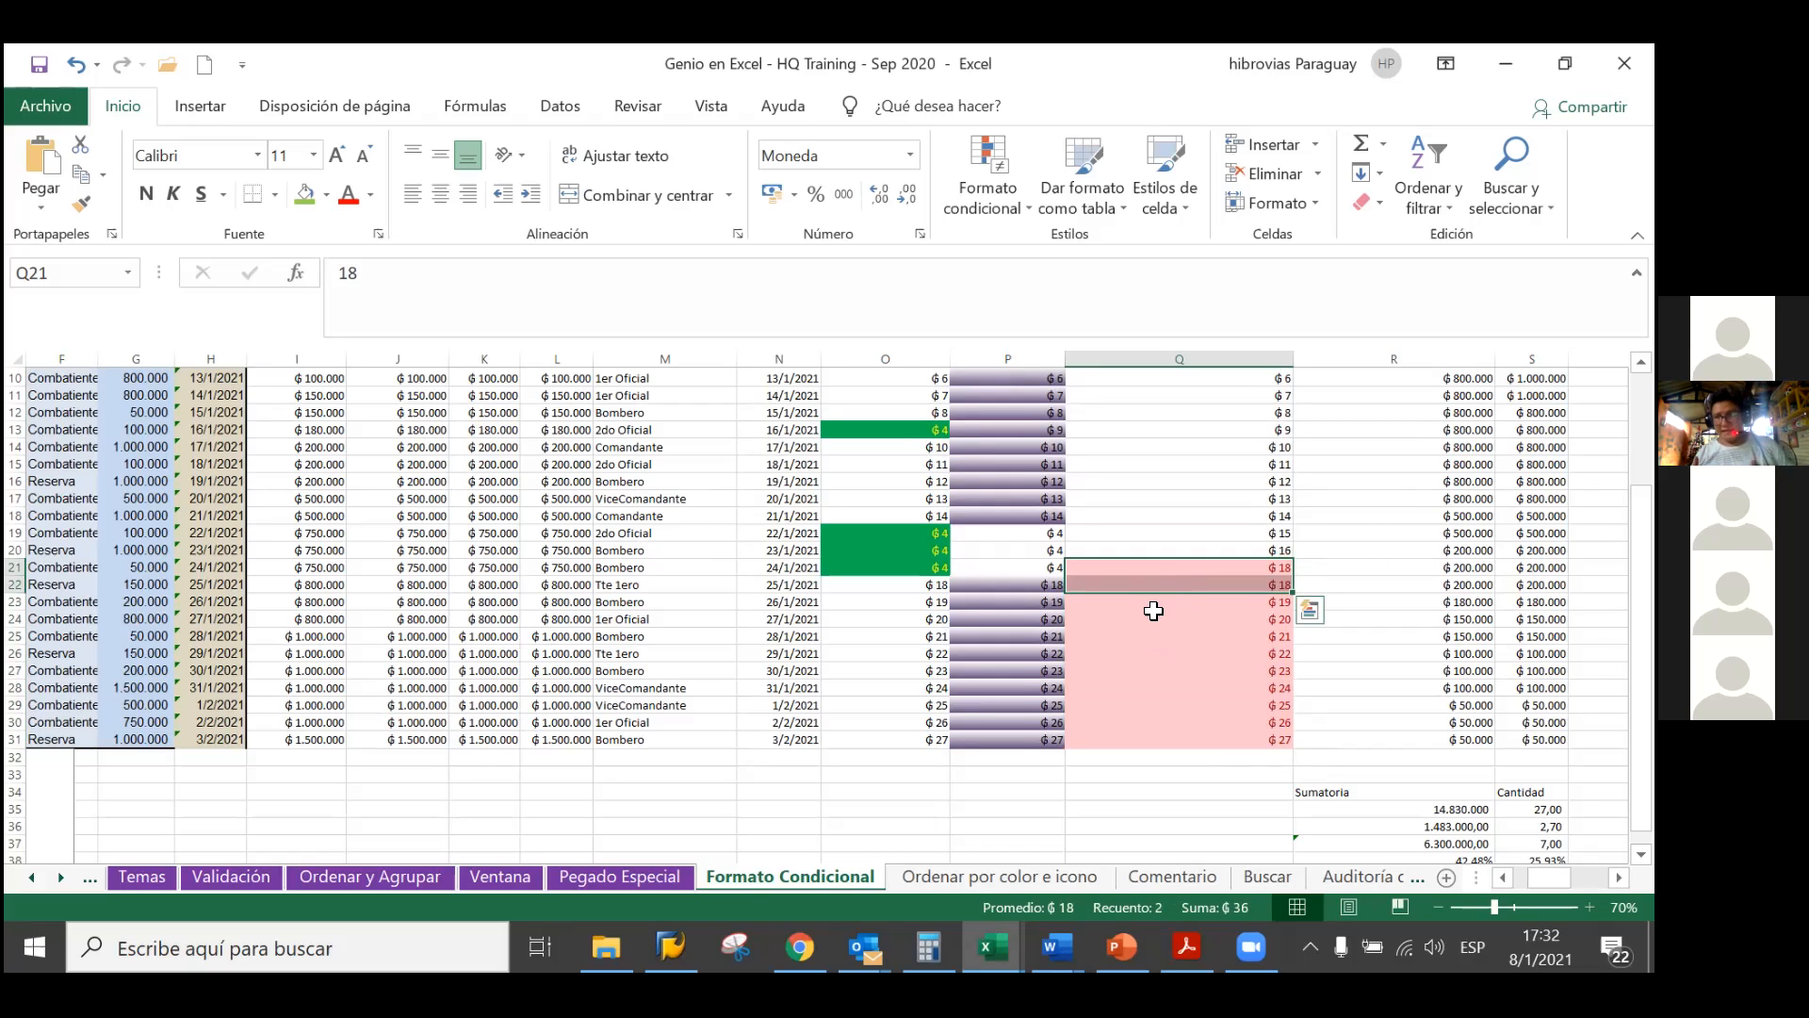
{"action": "left_click", "coordinate": [1154, 618]}
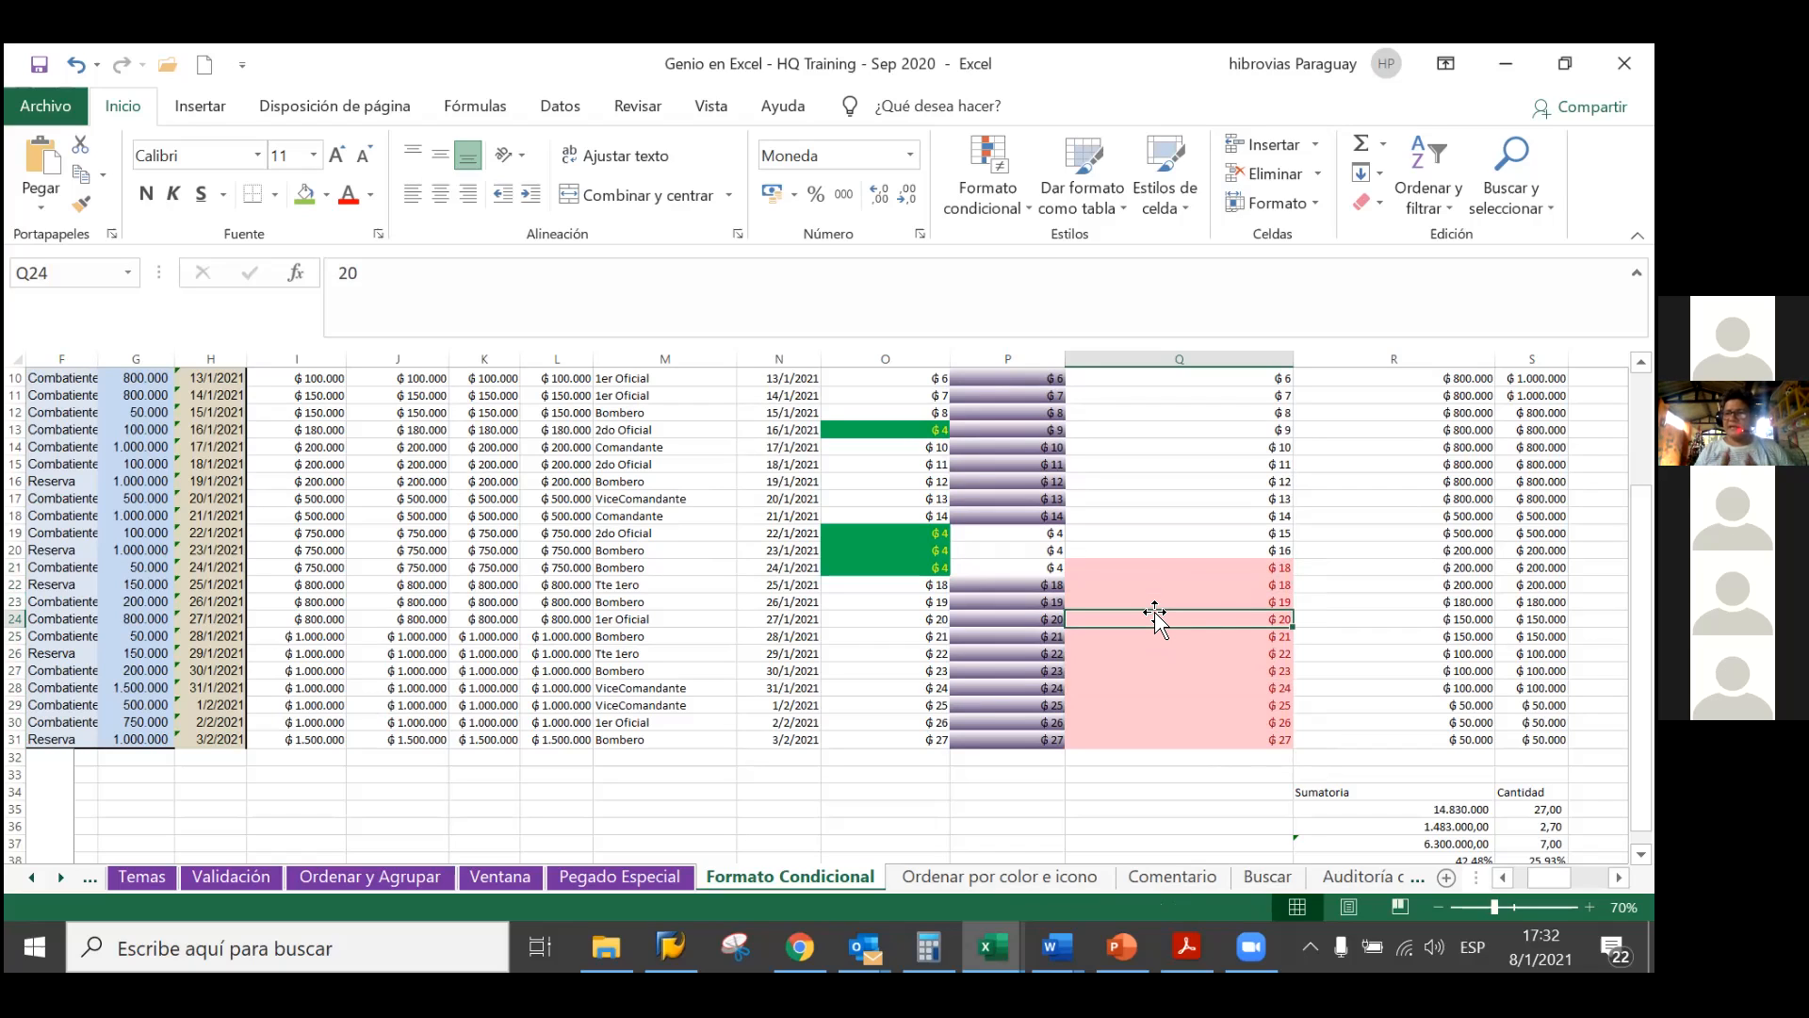
{"action": "left_click_drag", "start_coordinate": [1167, 566], "coordinate": [1169, 576]}
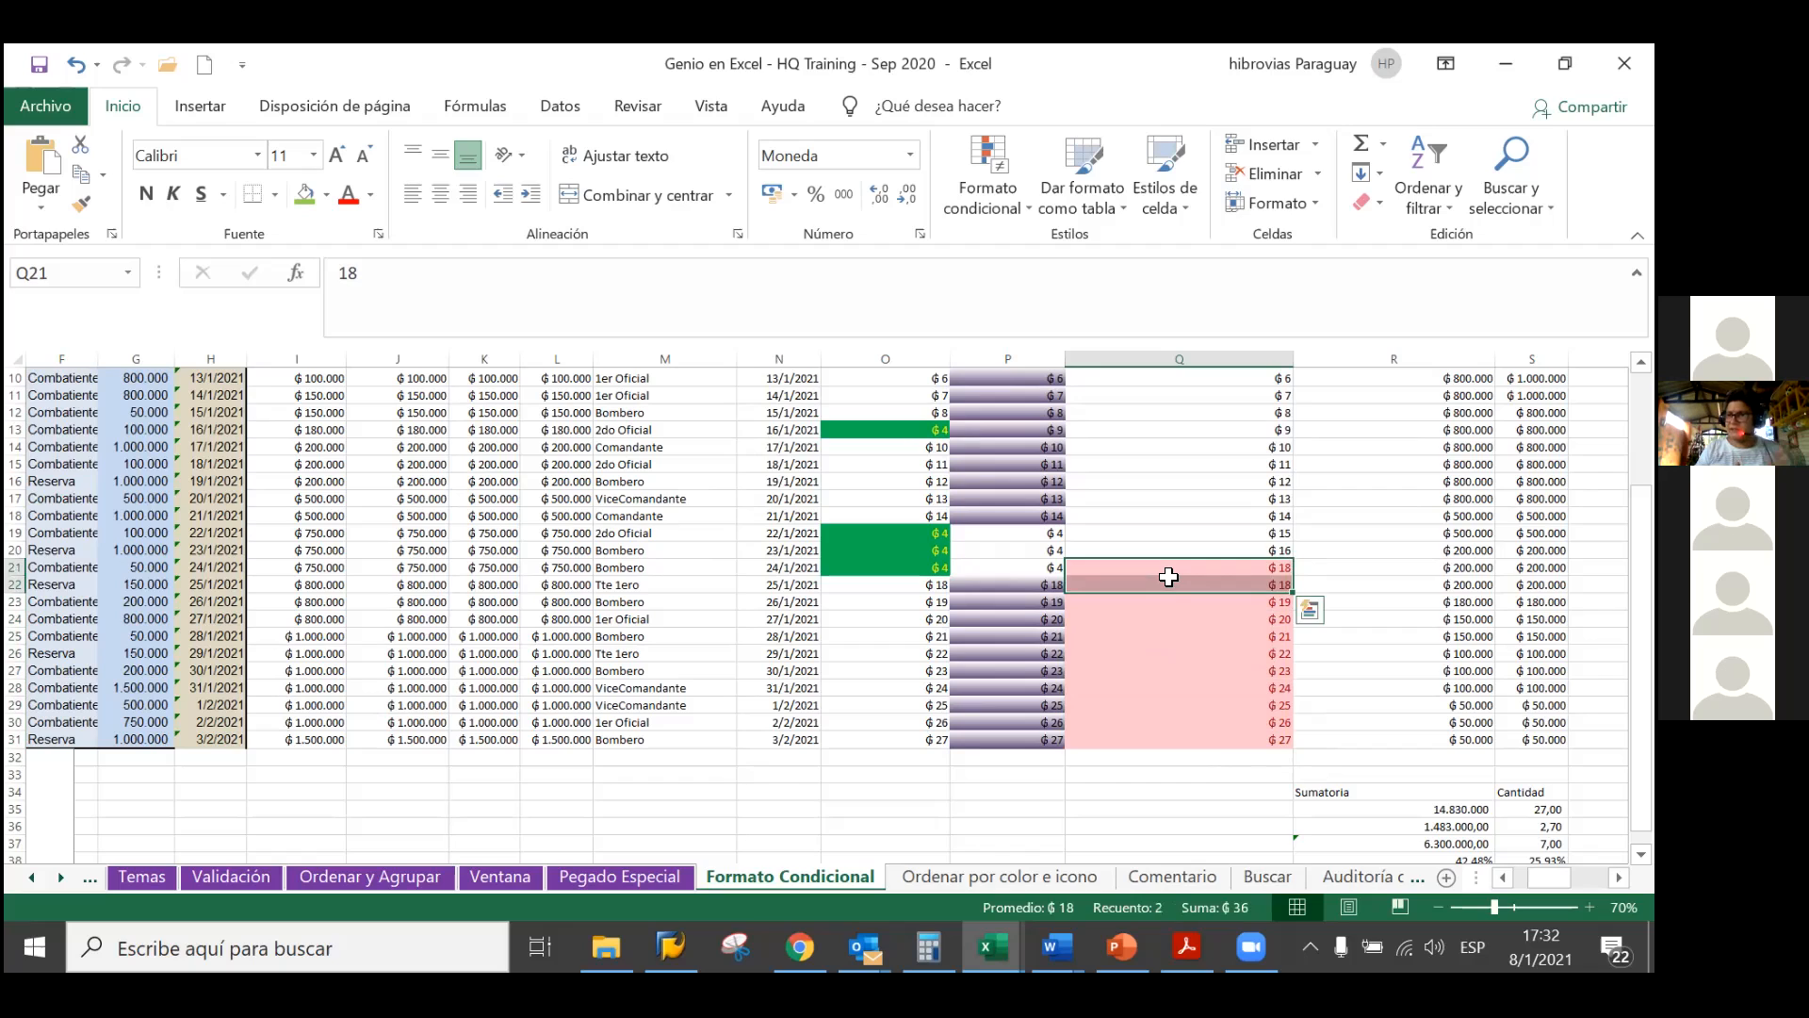
{"action": "left_click", "coordinate": [1169, 579]}
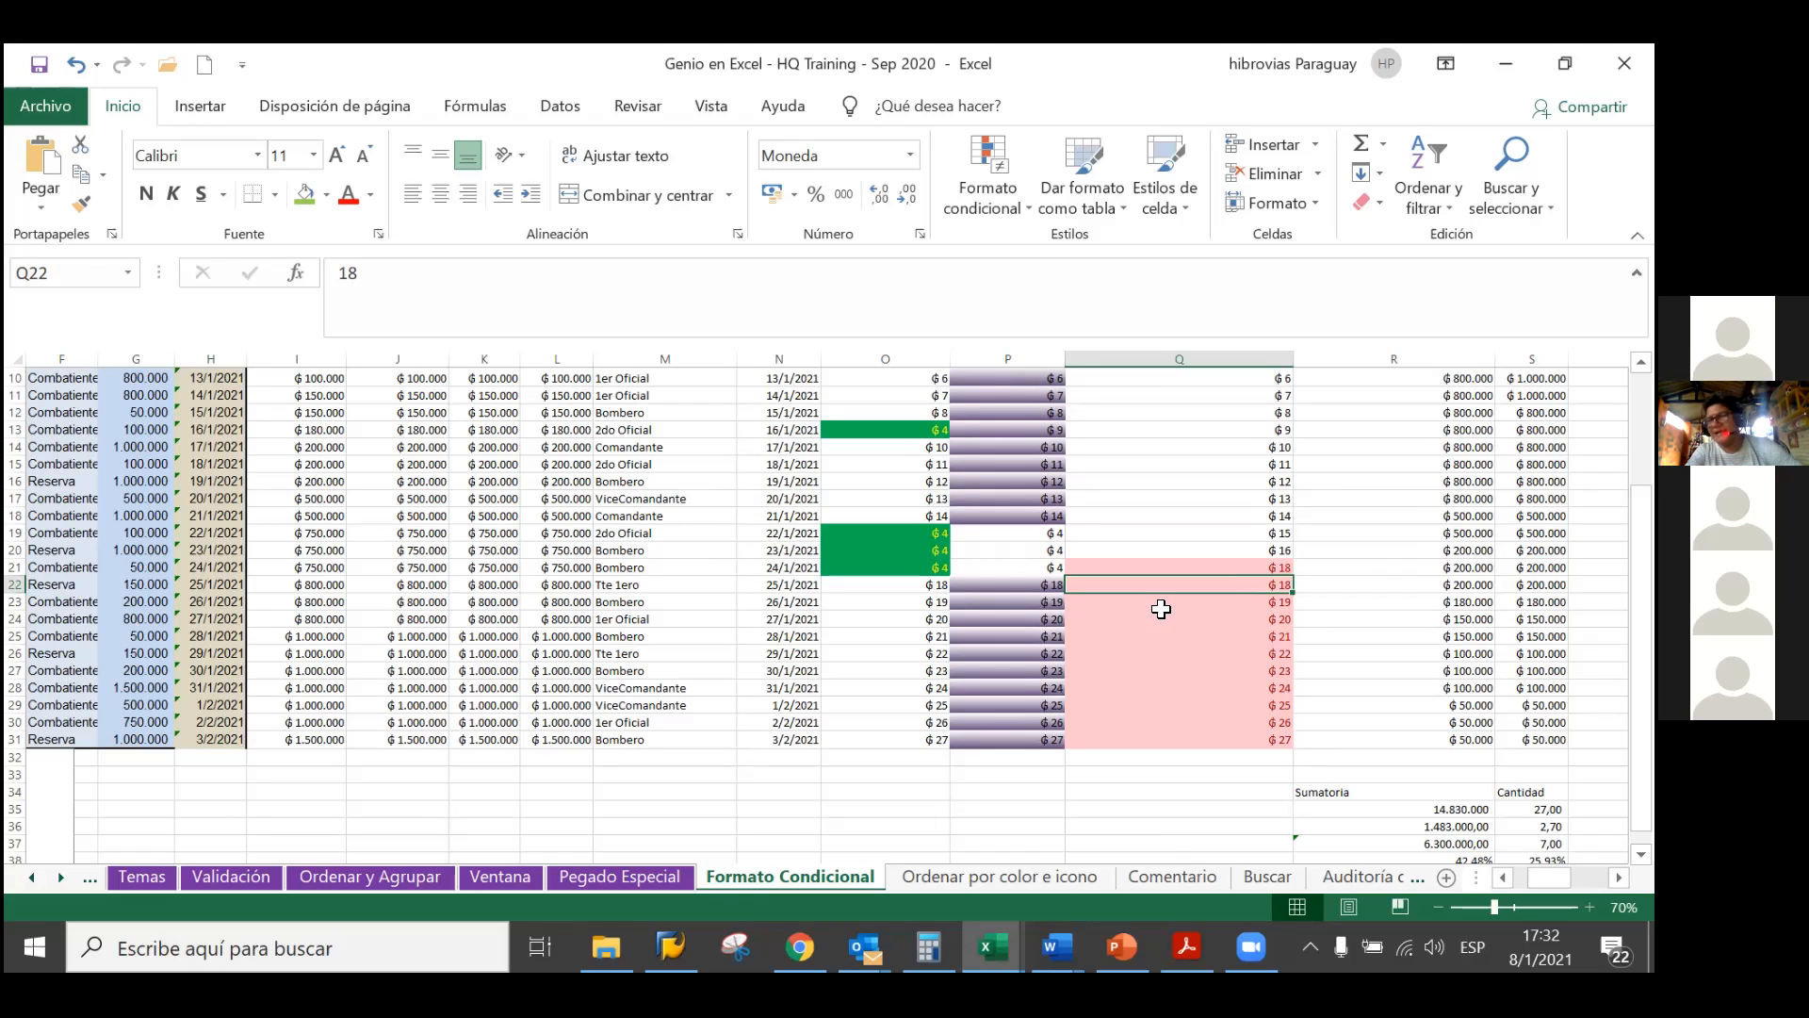
Change cells Q20 and Q19 in the 10 Superiores column to 18 to test ties in the top 10 rule
{"action": "key", "text": "Up"}
{"action": "key", "text": "Up"}
{"action": "key", "text": "Down"}
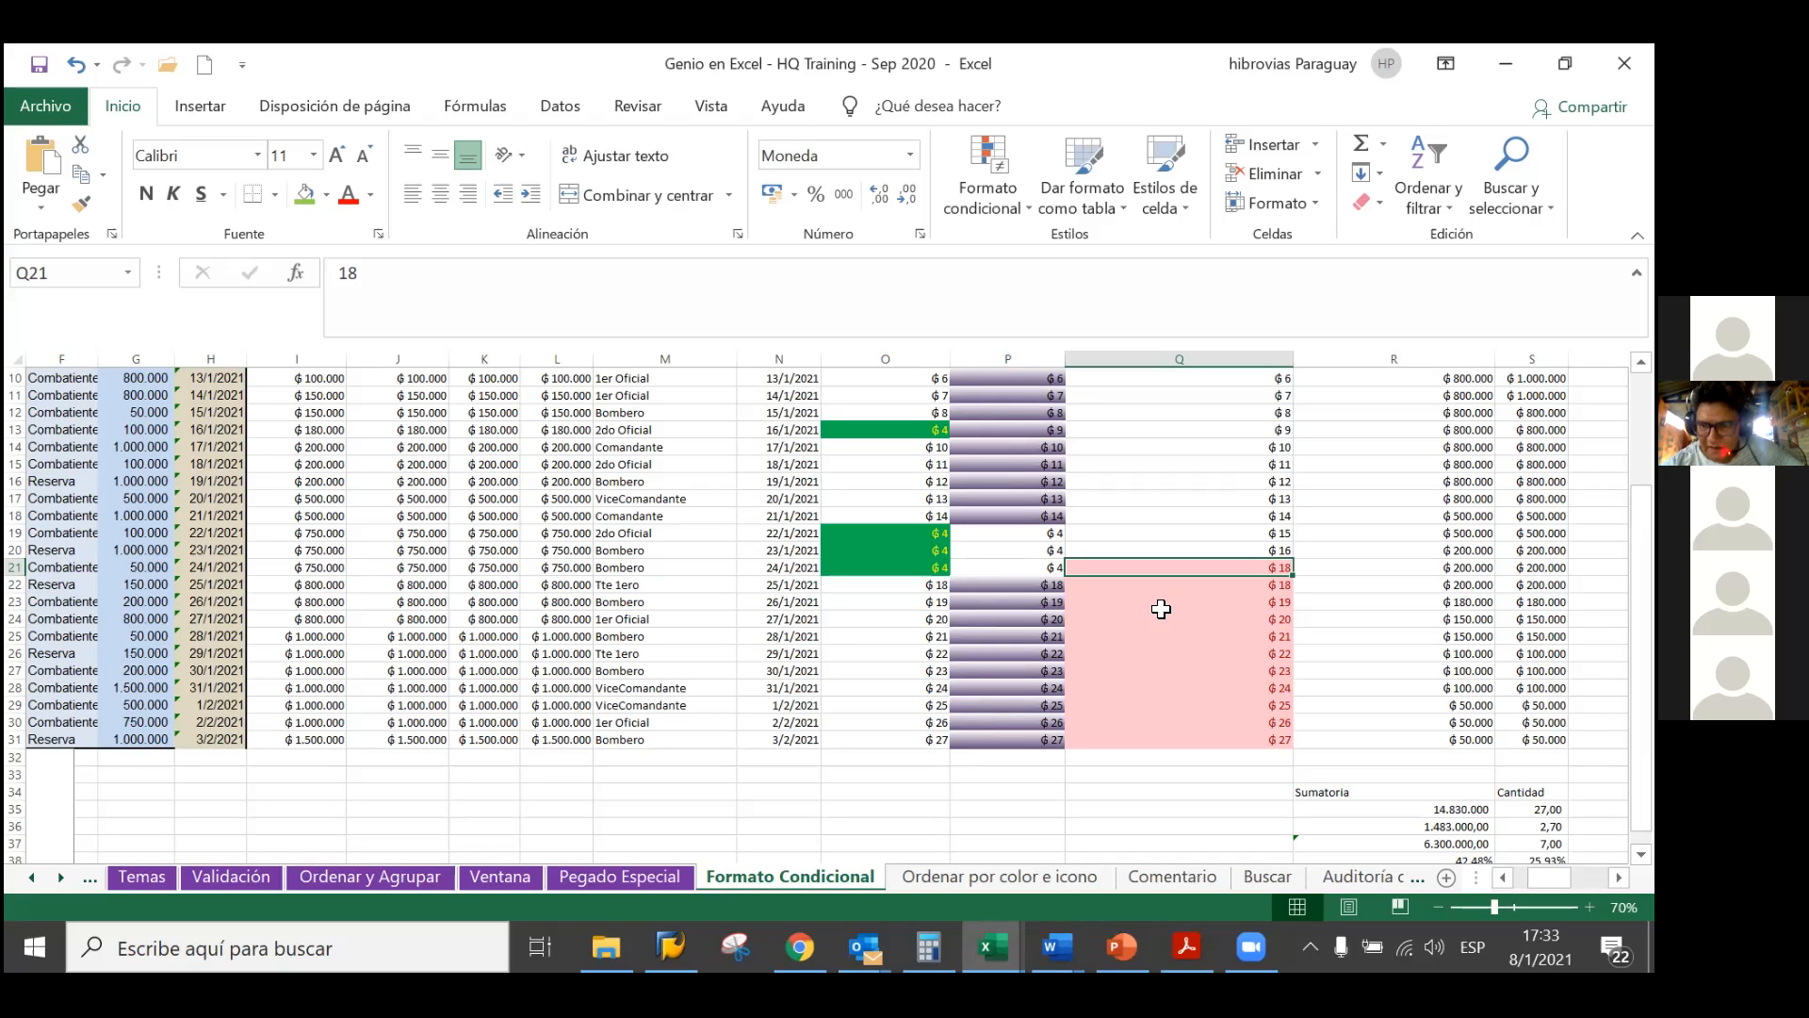
{"action": "key", "text": "Up"}
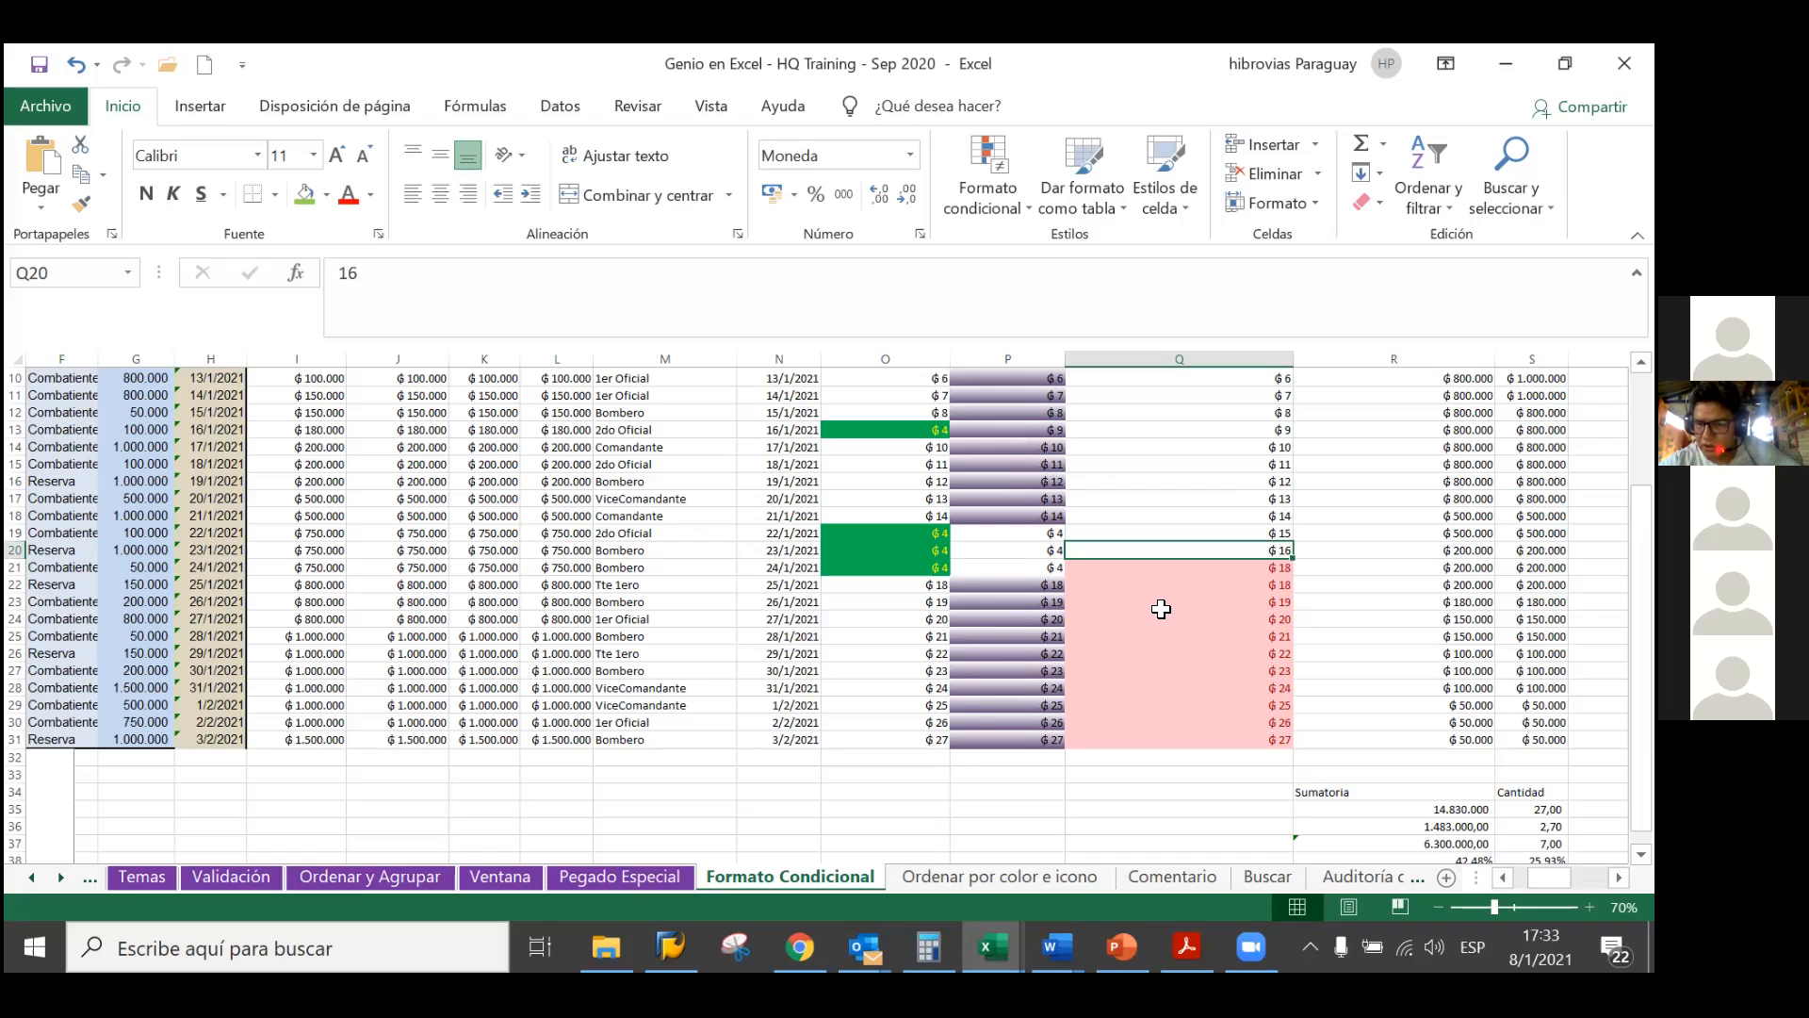
{"action": "type", "text": "18"}
{"action": "key", "text": "Return"}
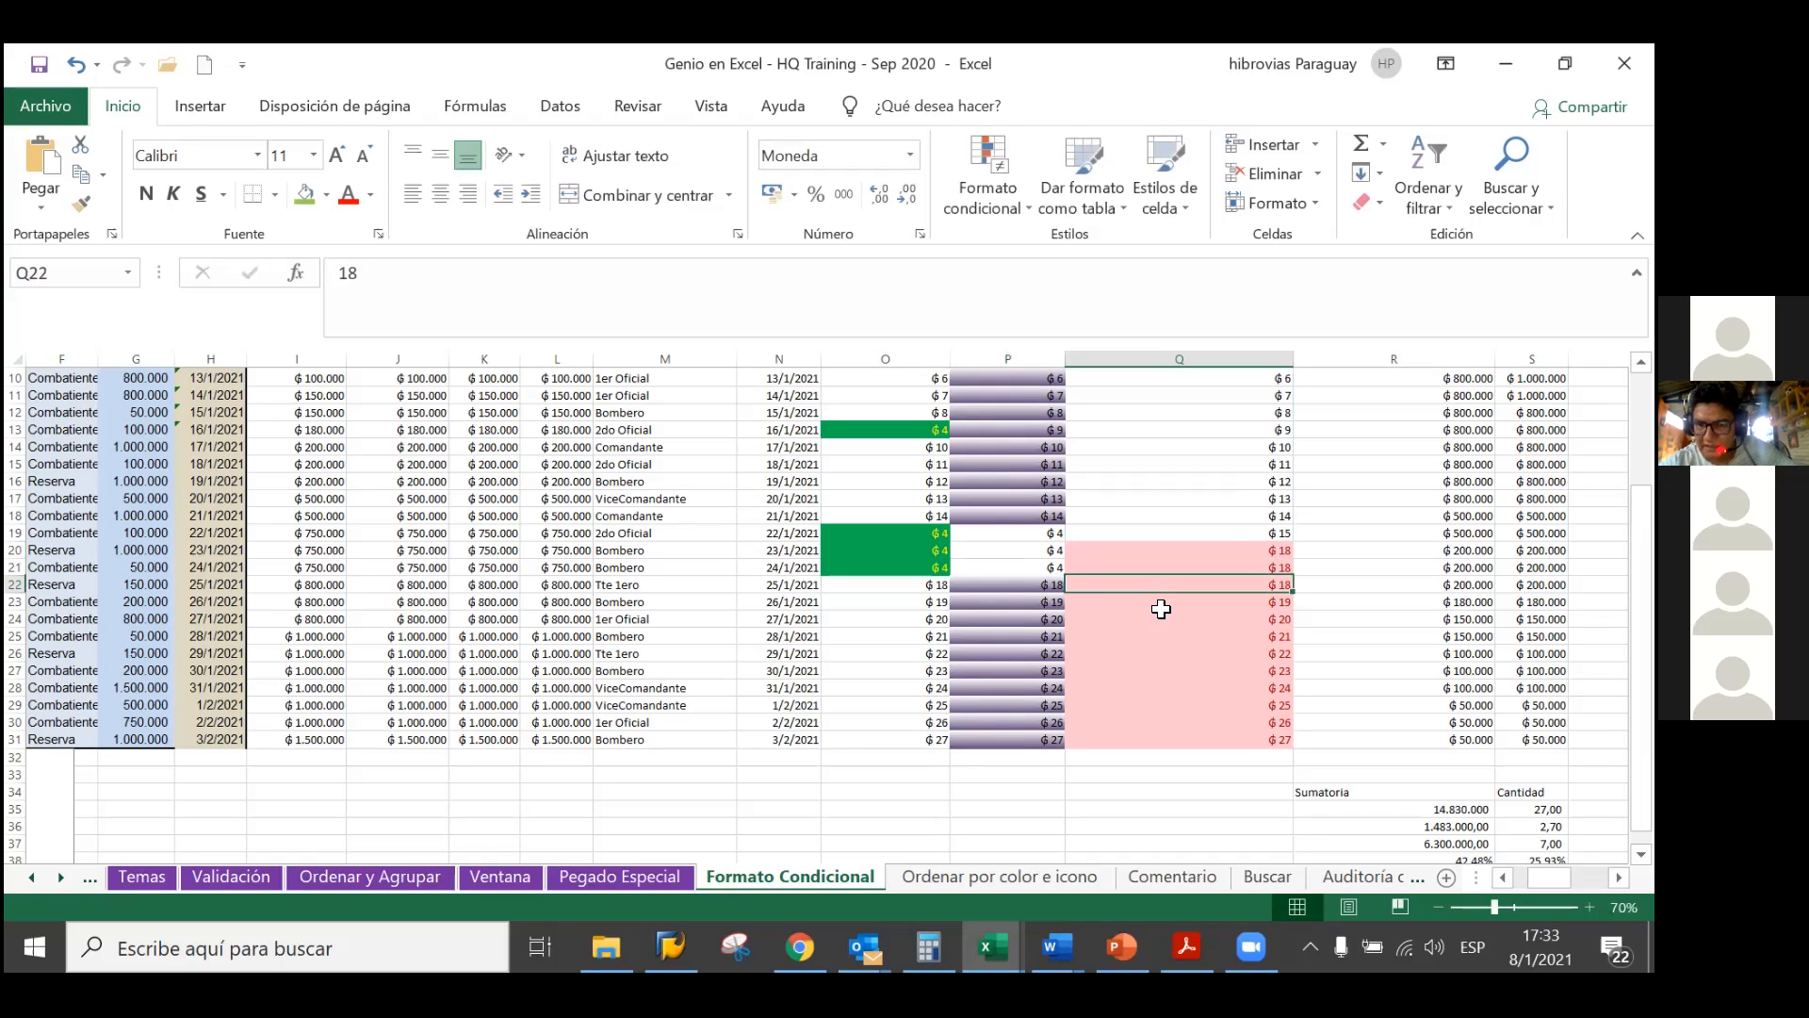
{"action": "key", "text": "Up"}
{"action": "key", "text": "Up"}
{"action": "type", "text": "18"}
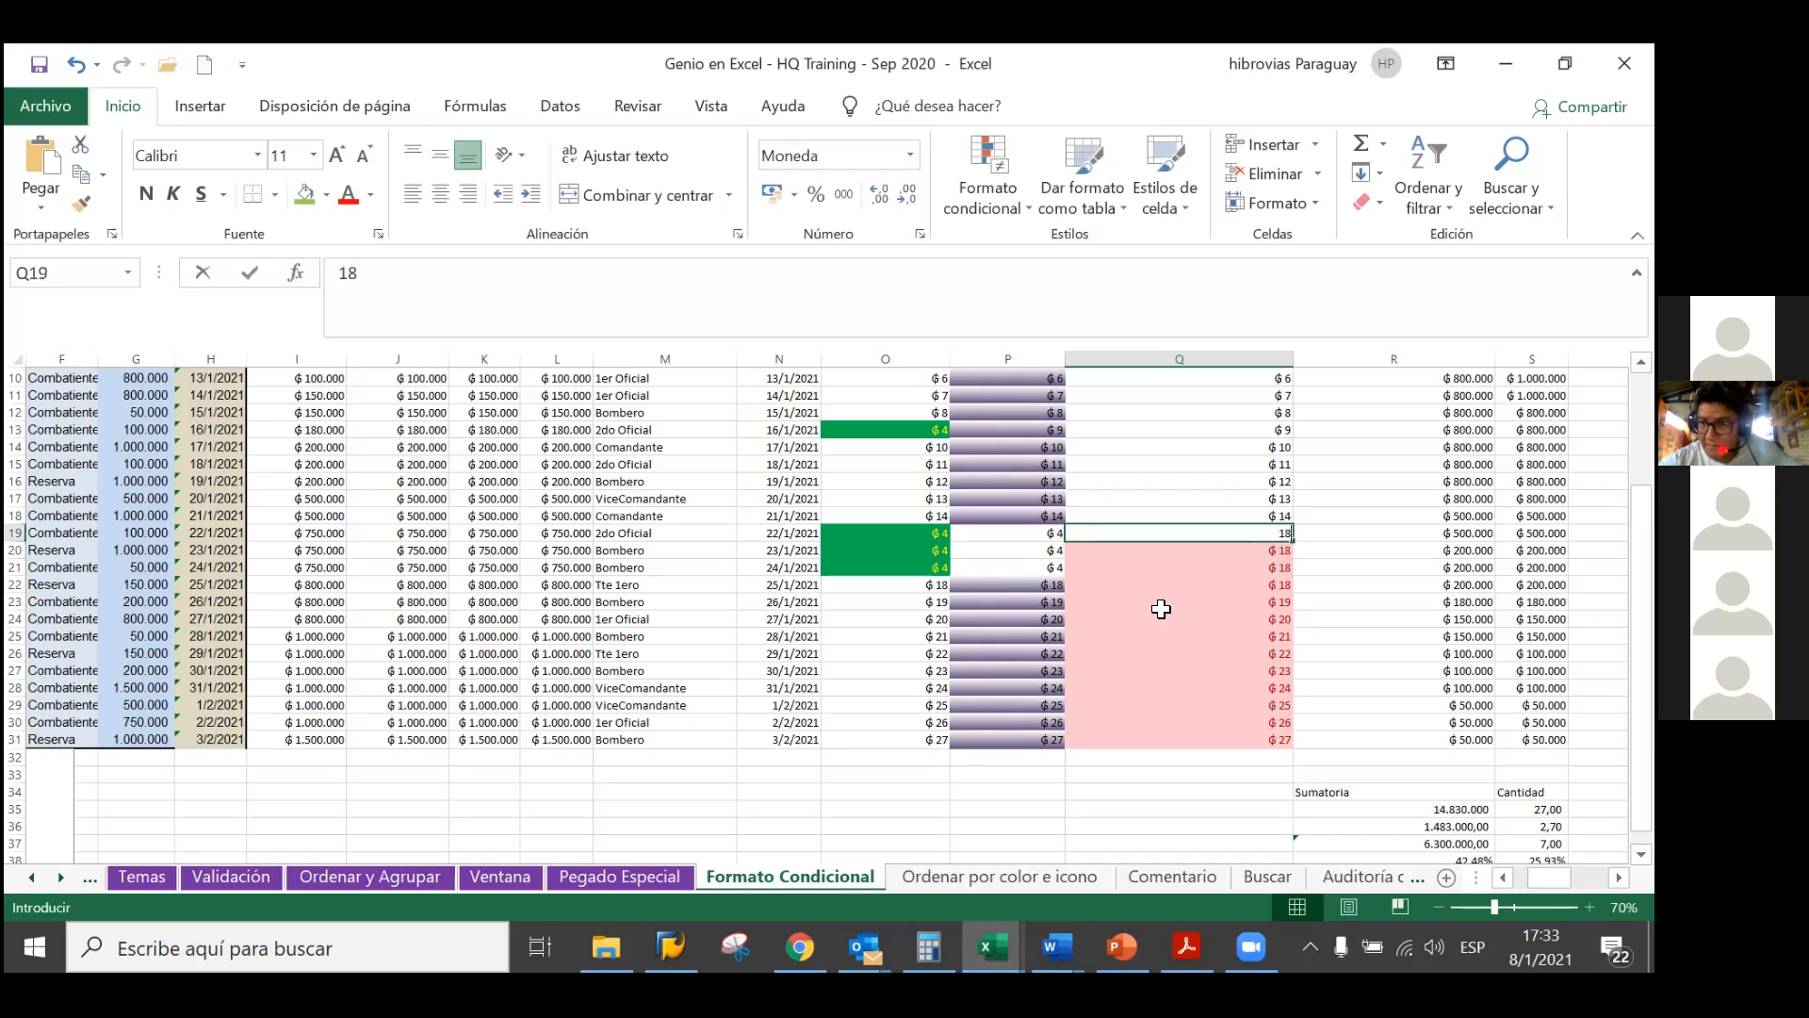
{"action": "key", "text": "Return"}
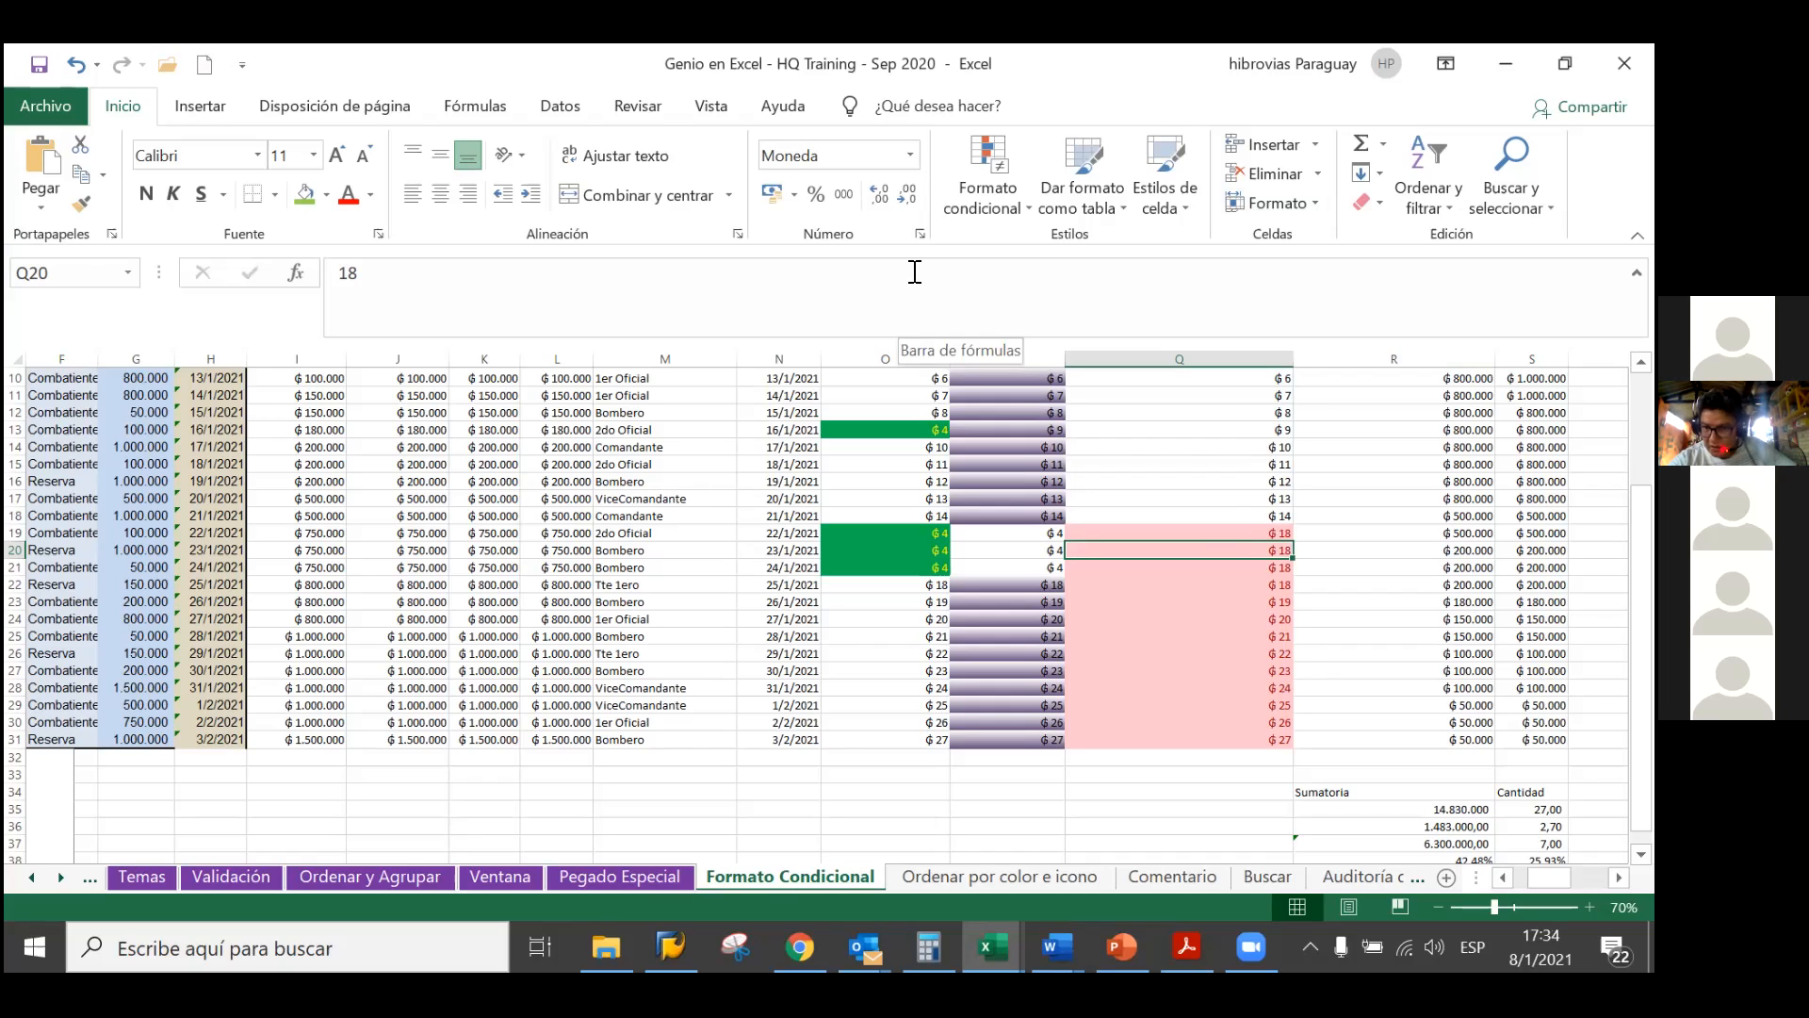
Change cell Q18 in the 10 Superiores column to 28
{"action": "left_click", "coordinate": [1174, 514]}
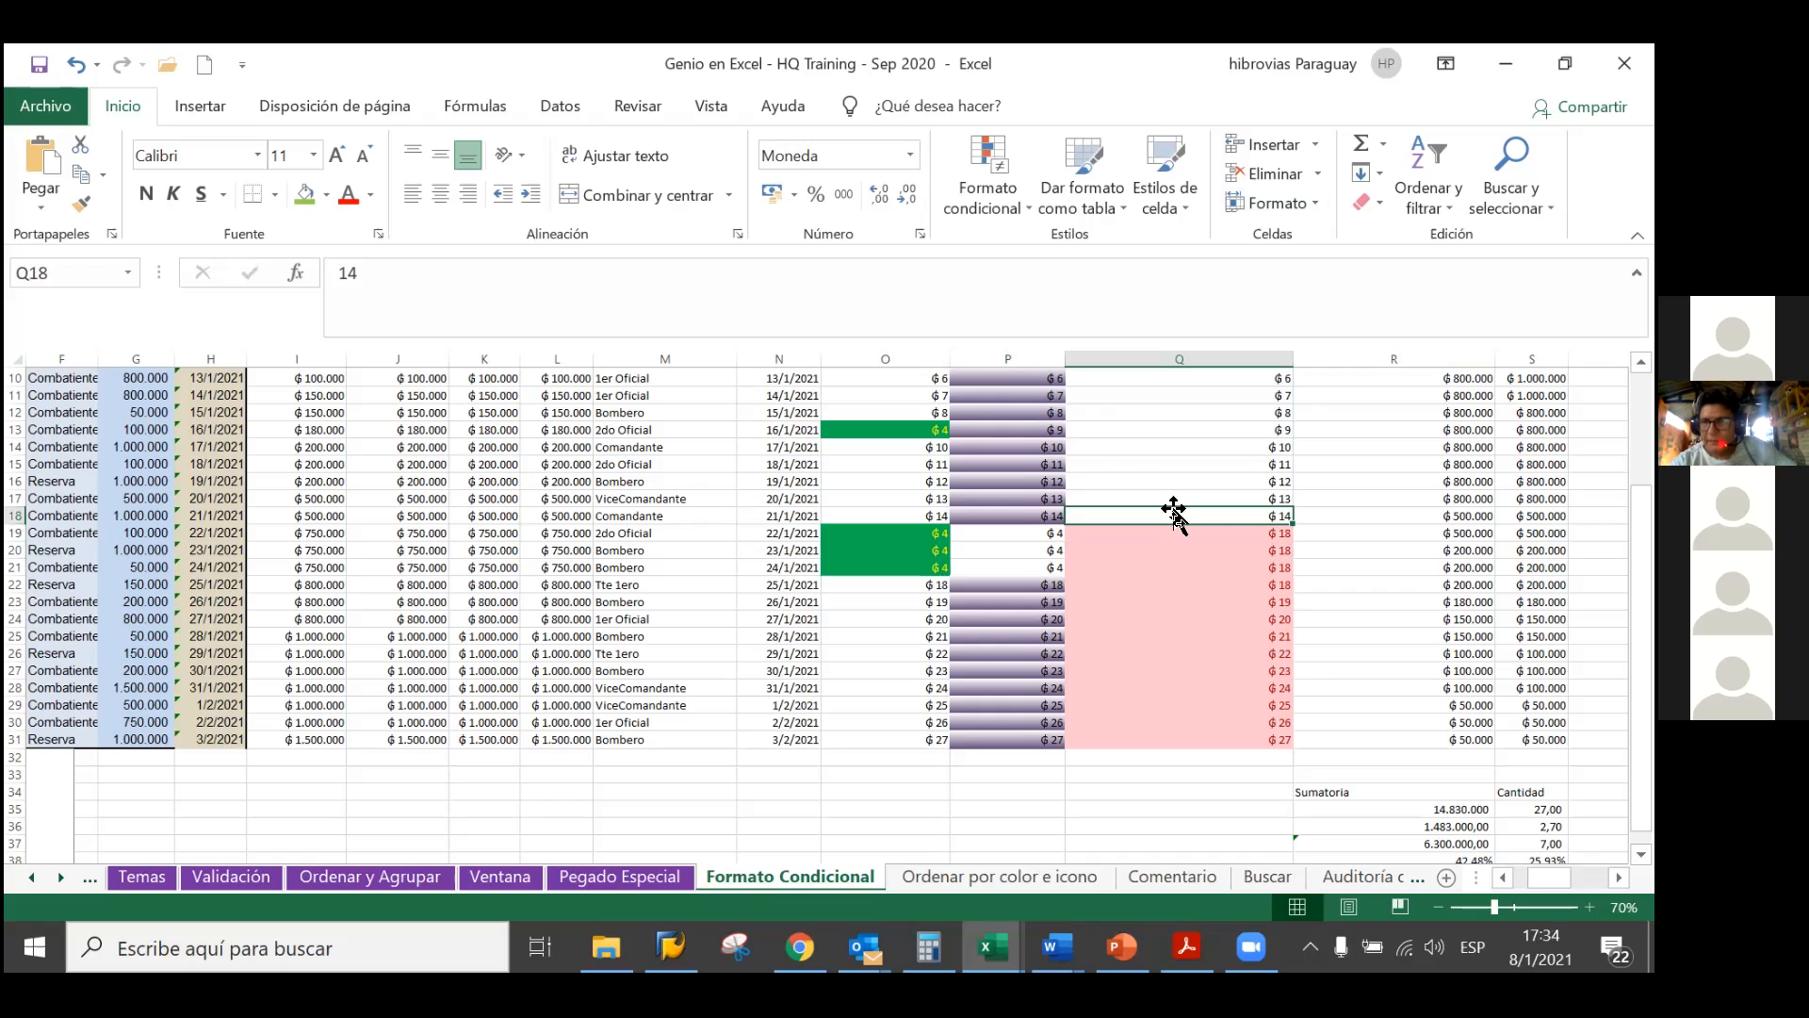
{"action": "type", "text": "28"}
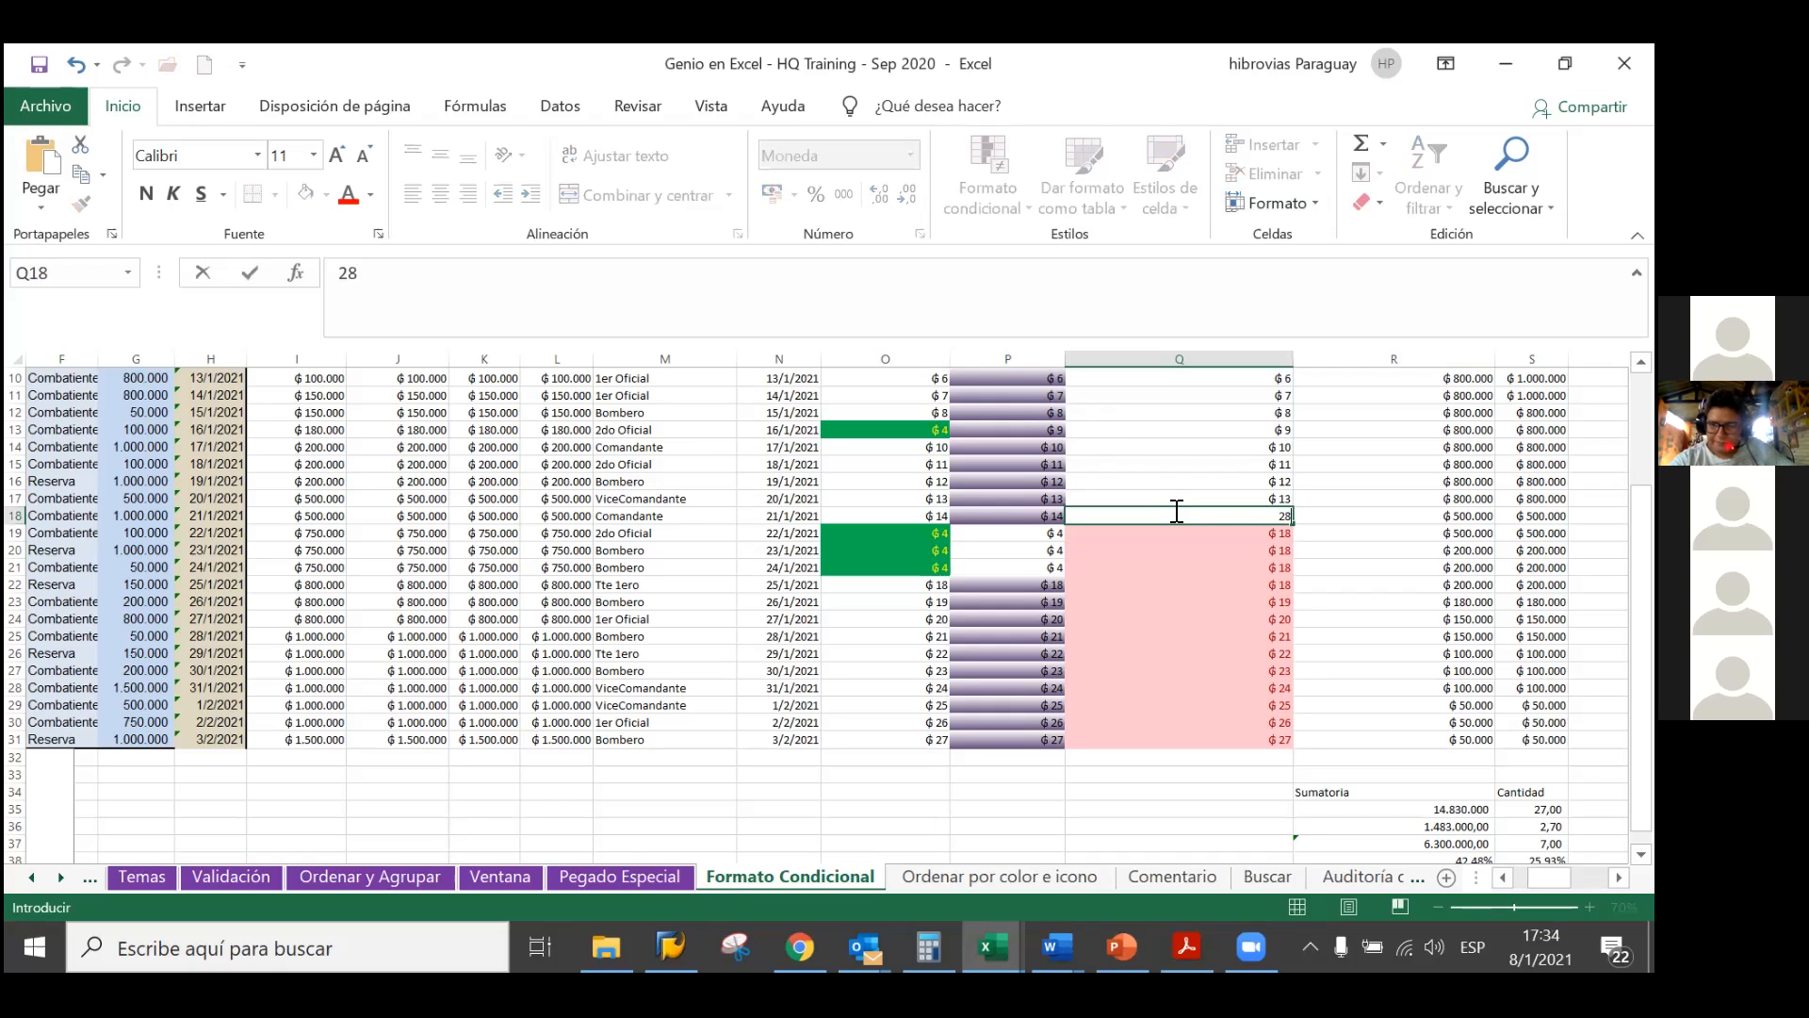
{"action": "key", "text": "Return"}
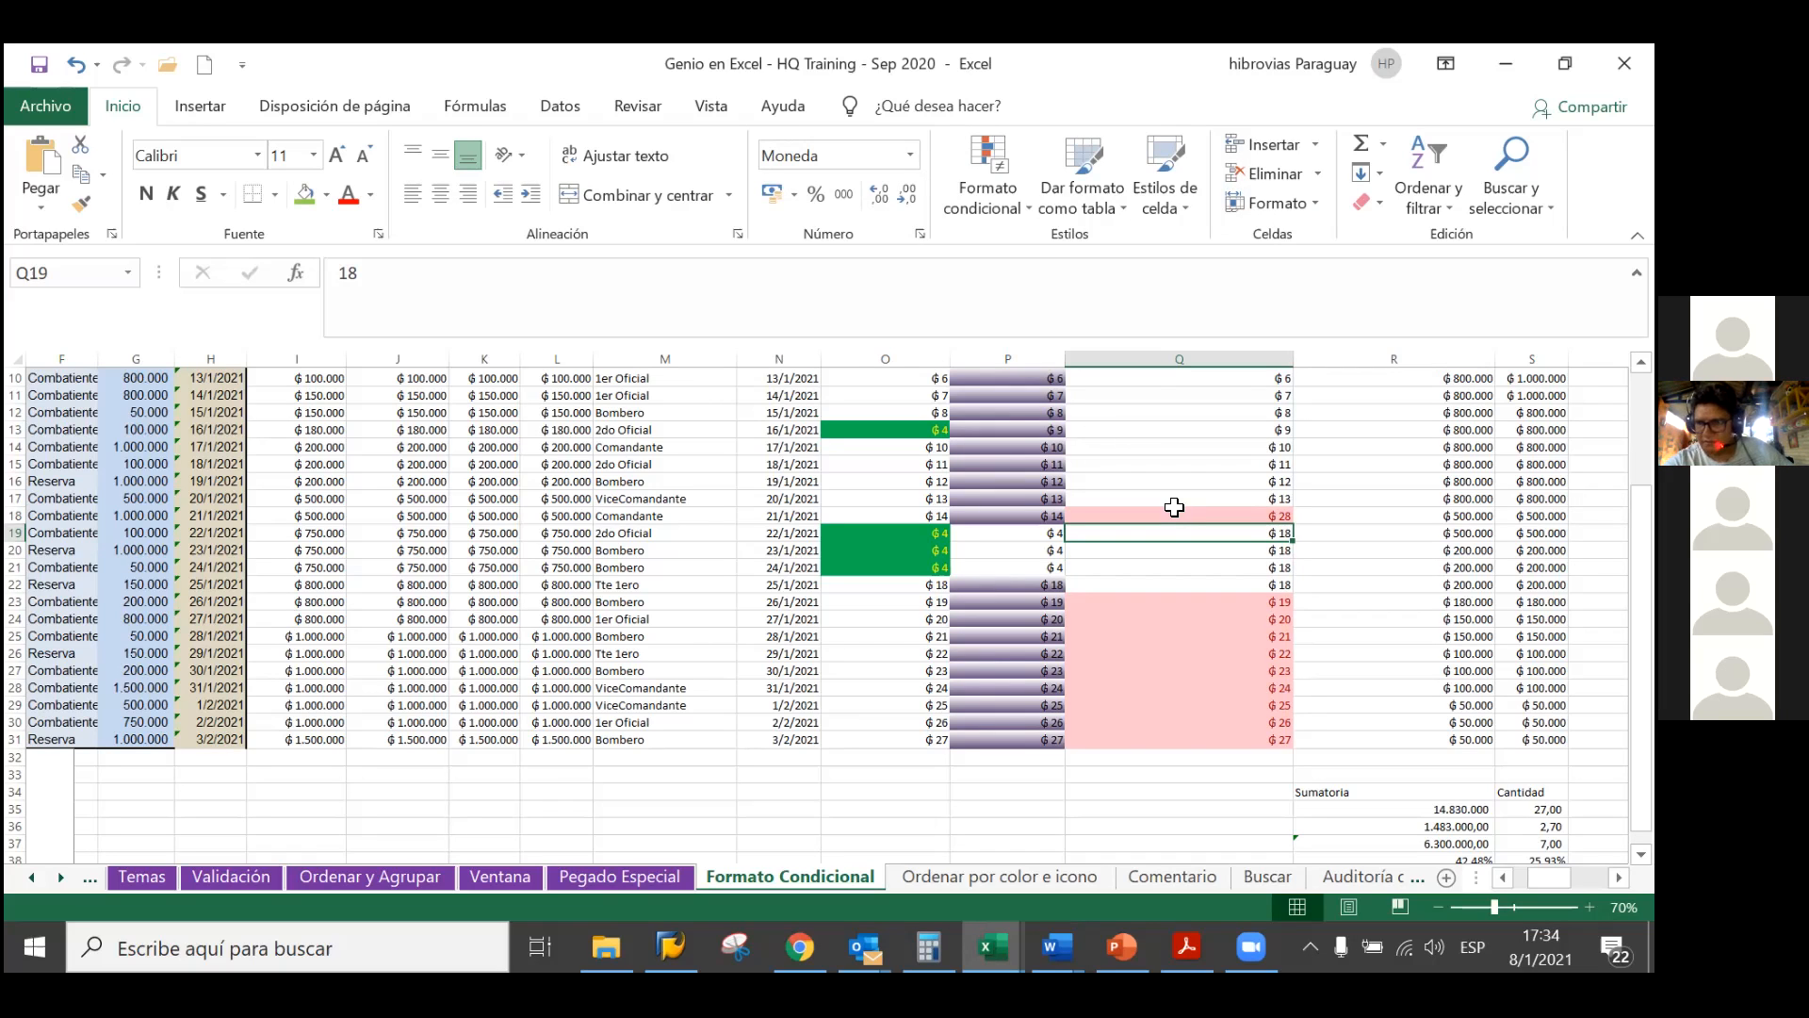
Select the highlighted cells Q23 to Q31 together with Q18 to check their count
{"action": "left_click", "coordinate": [1174, 507]}
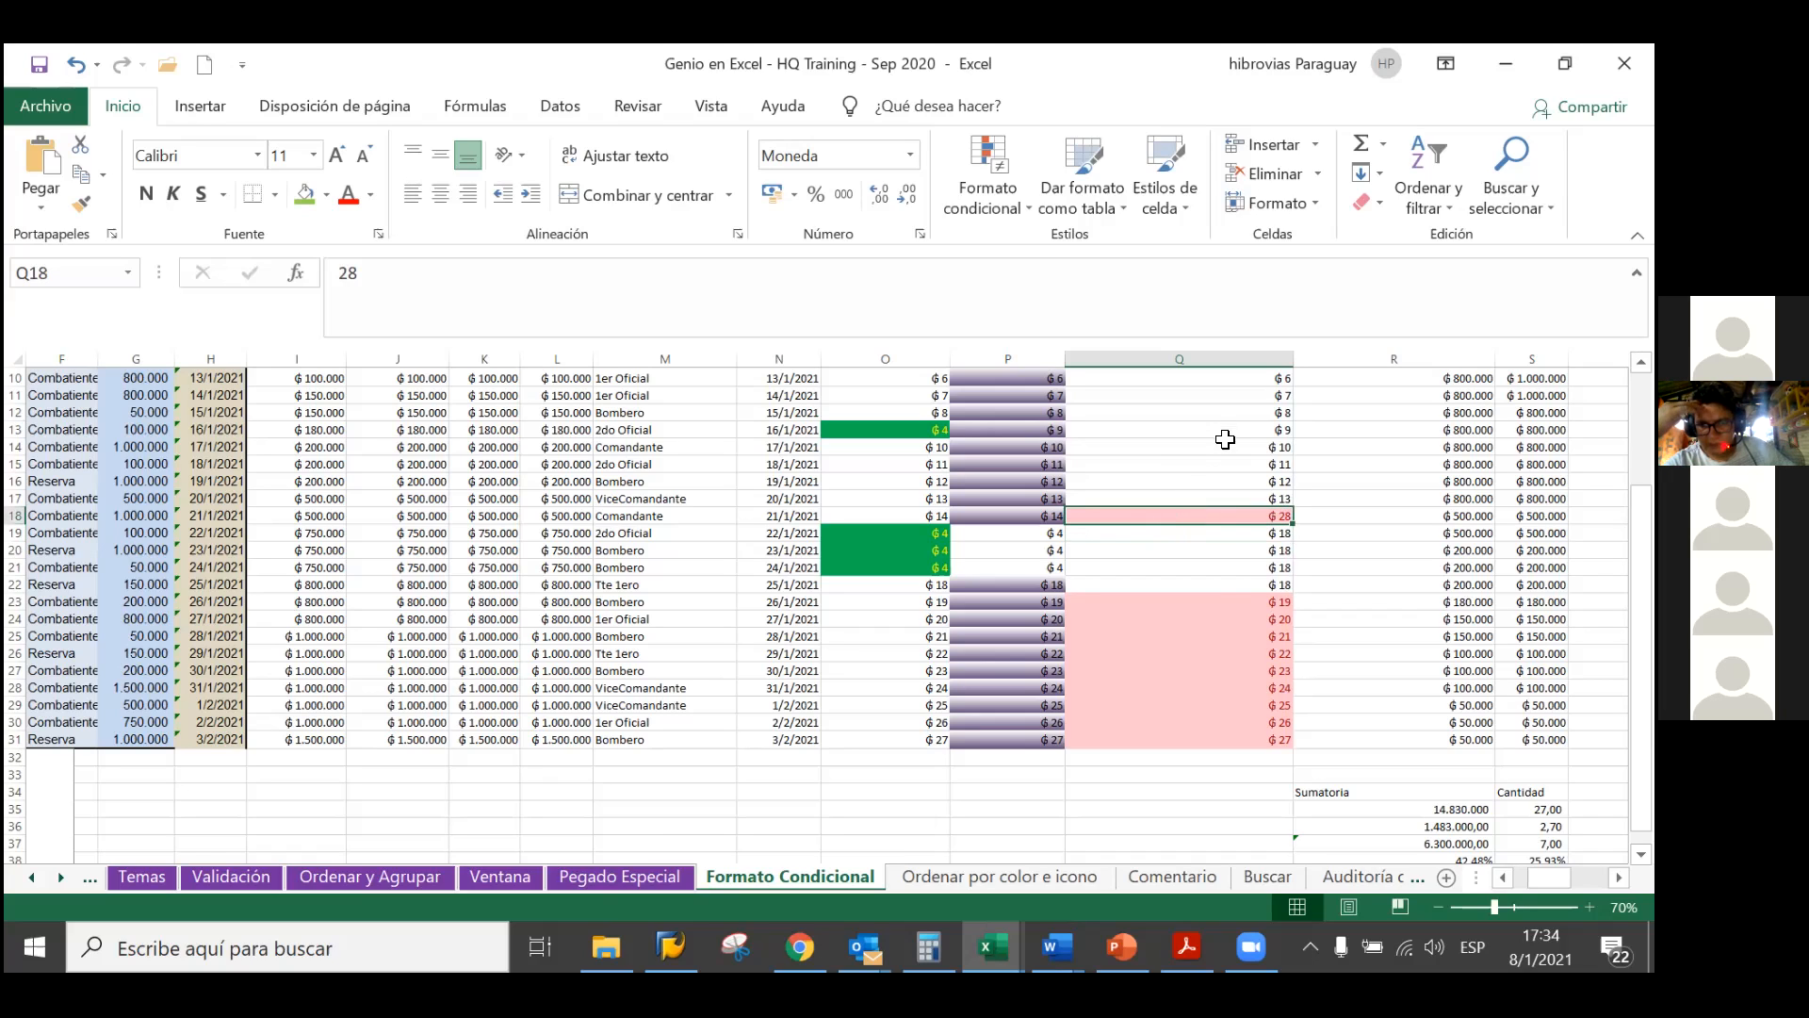
{"action": "left_click_drag", "start_coordinate": [1238, 601], "coordinate": [1236, 715]}
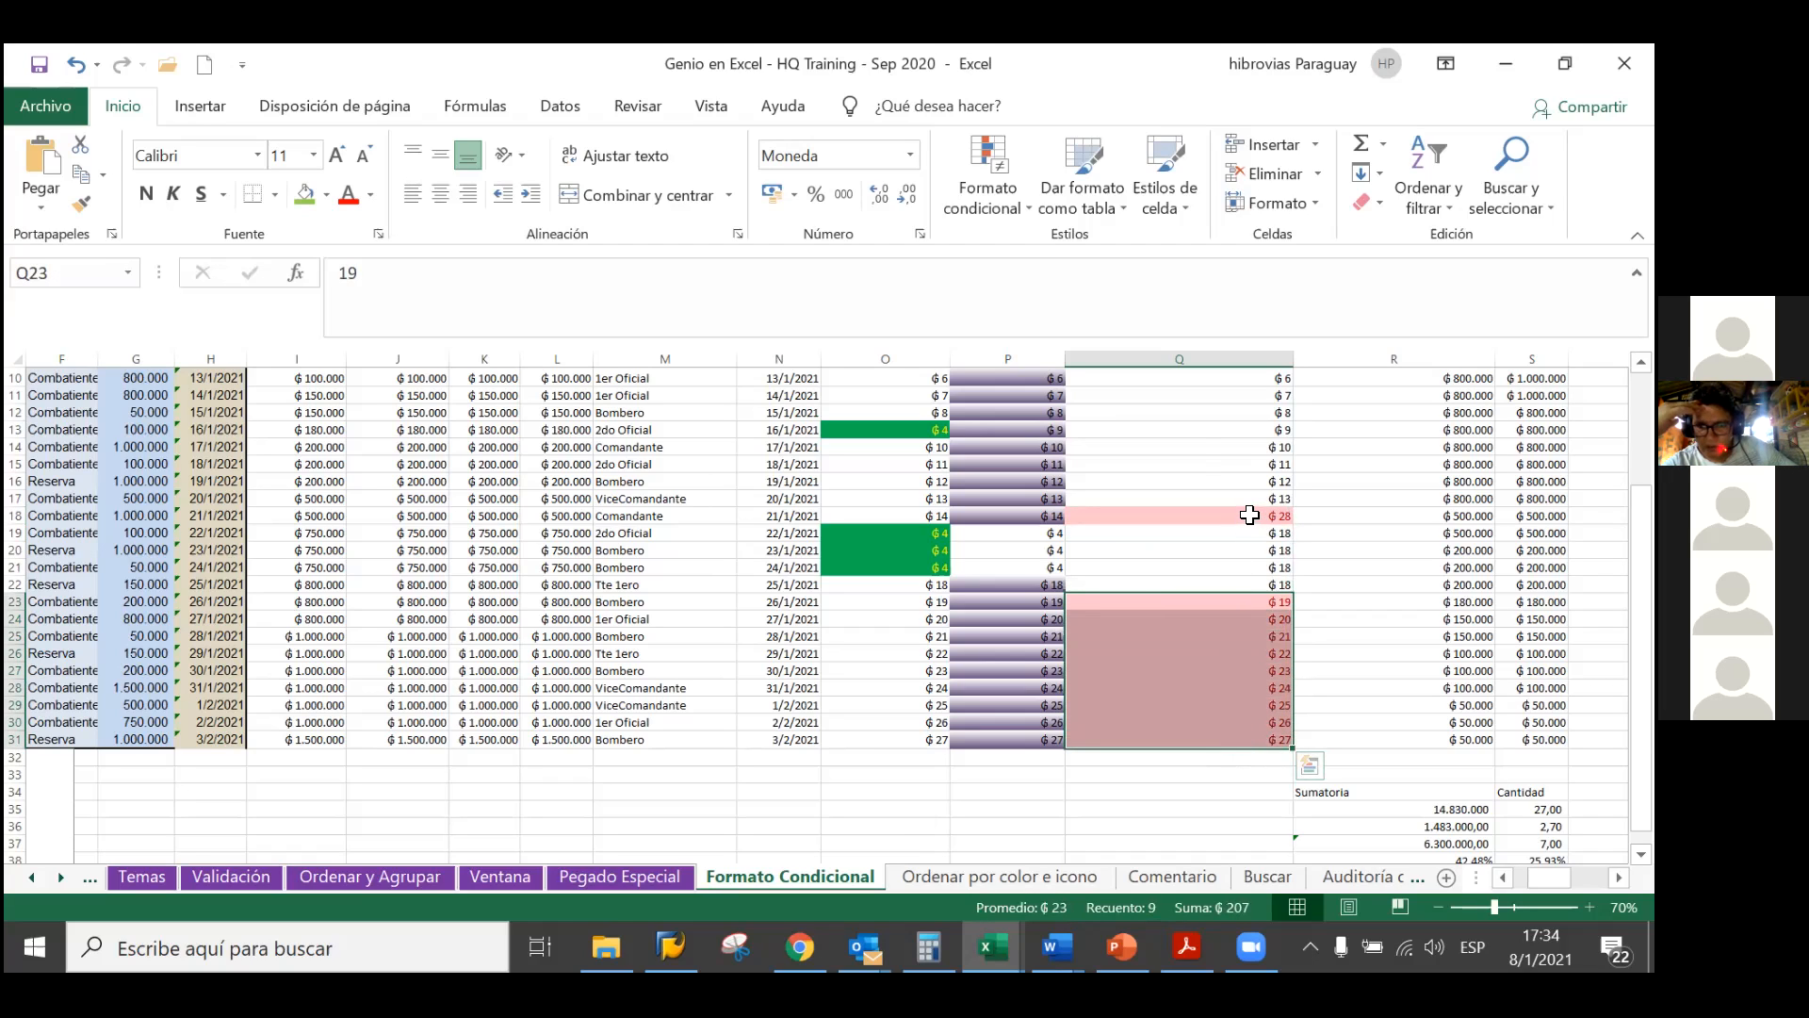
{"action": "left_click", "coordinate": [1250, 516], "text": "ctrl"}
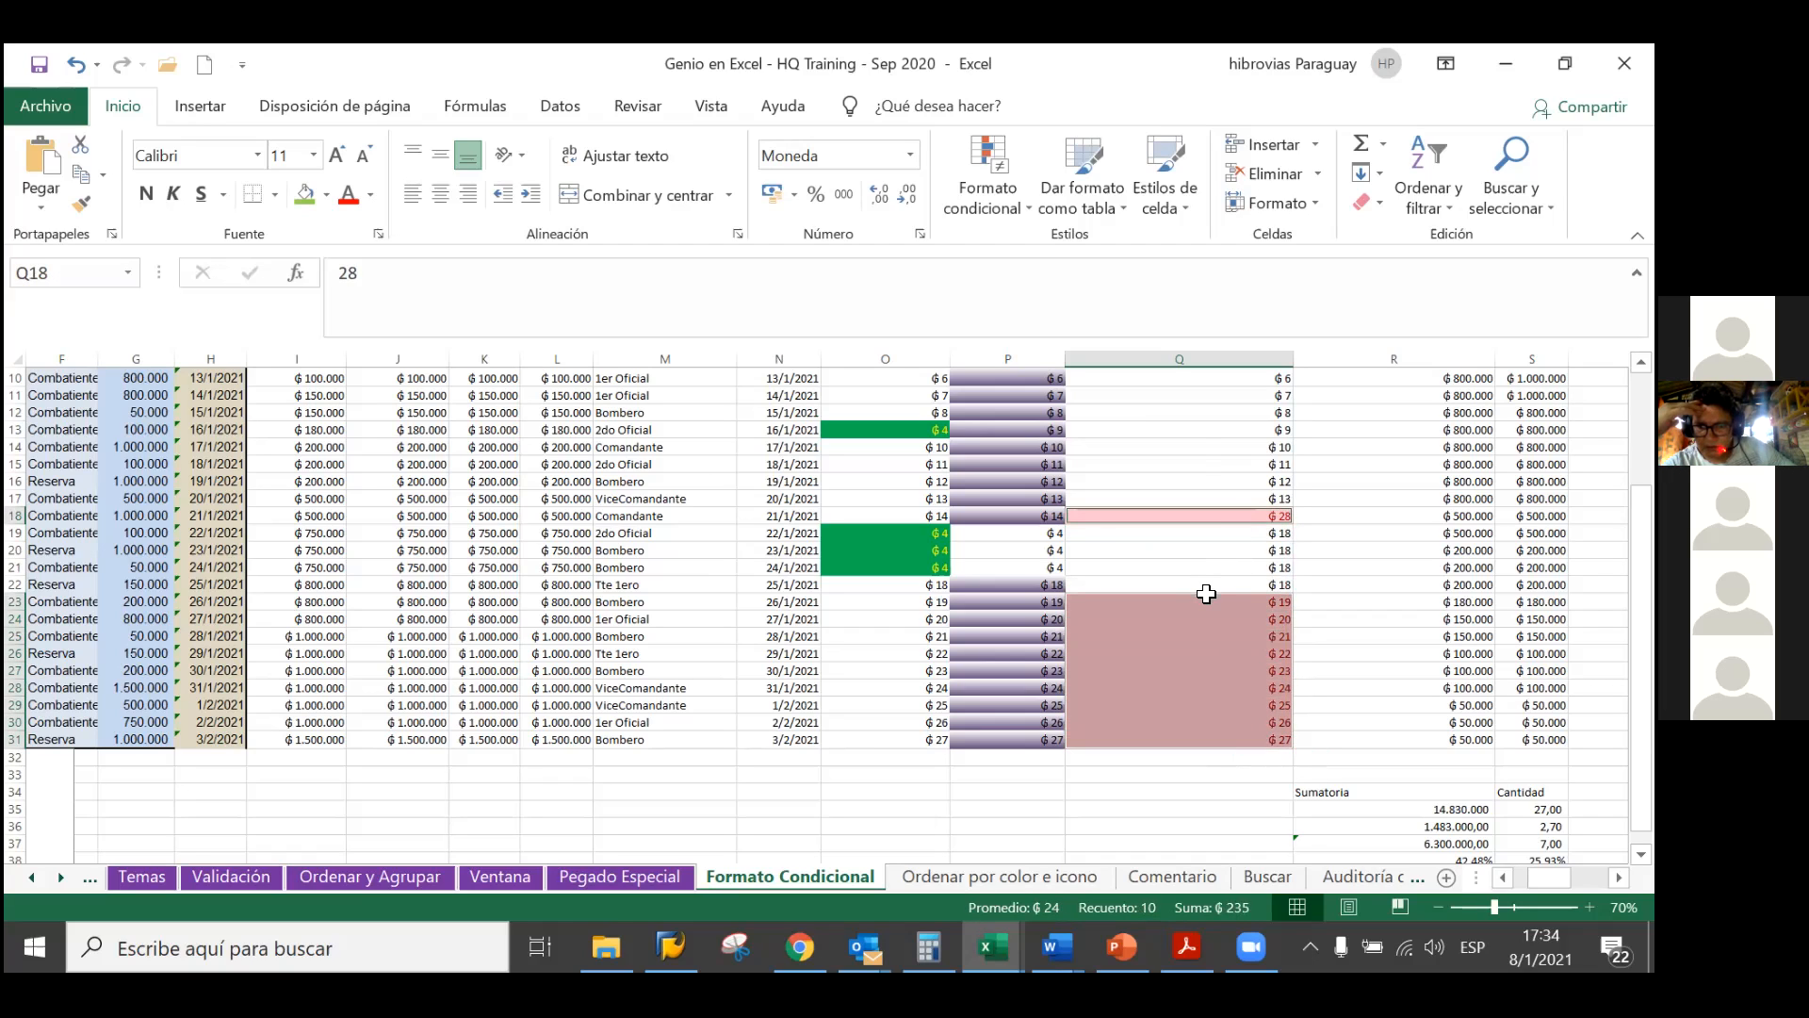
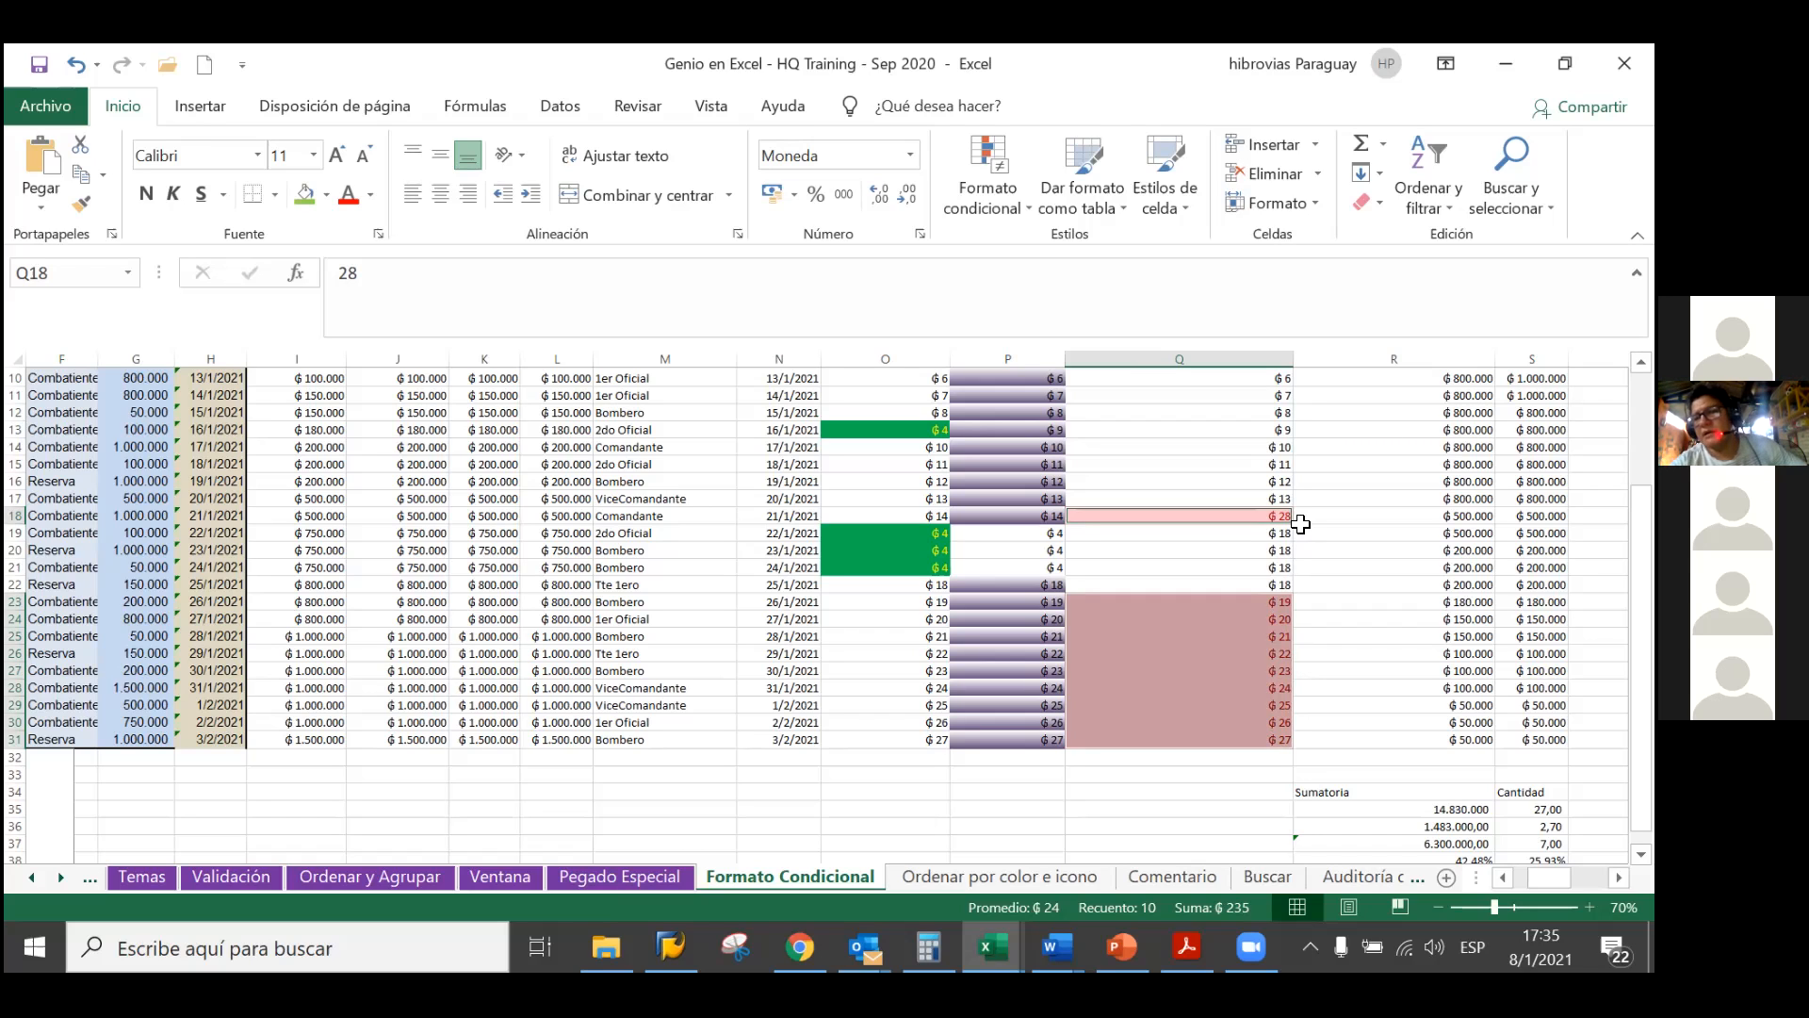
Apply a top 10% rule with light red fill and dark red text to the 10% de Valores Superiores data, R5 to R31
{"action": "scroll", "coordinate": [1266, 529], "scroll_direction": "up", "scroll_amount": 1}
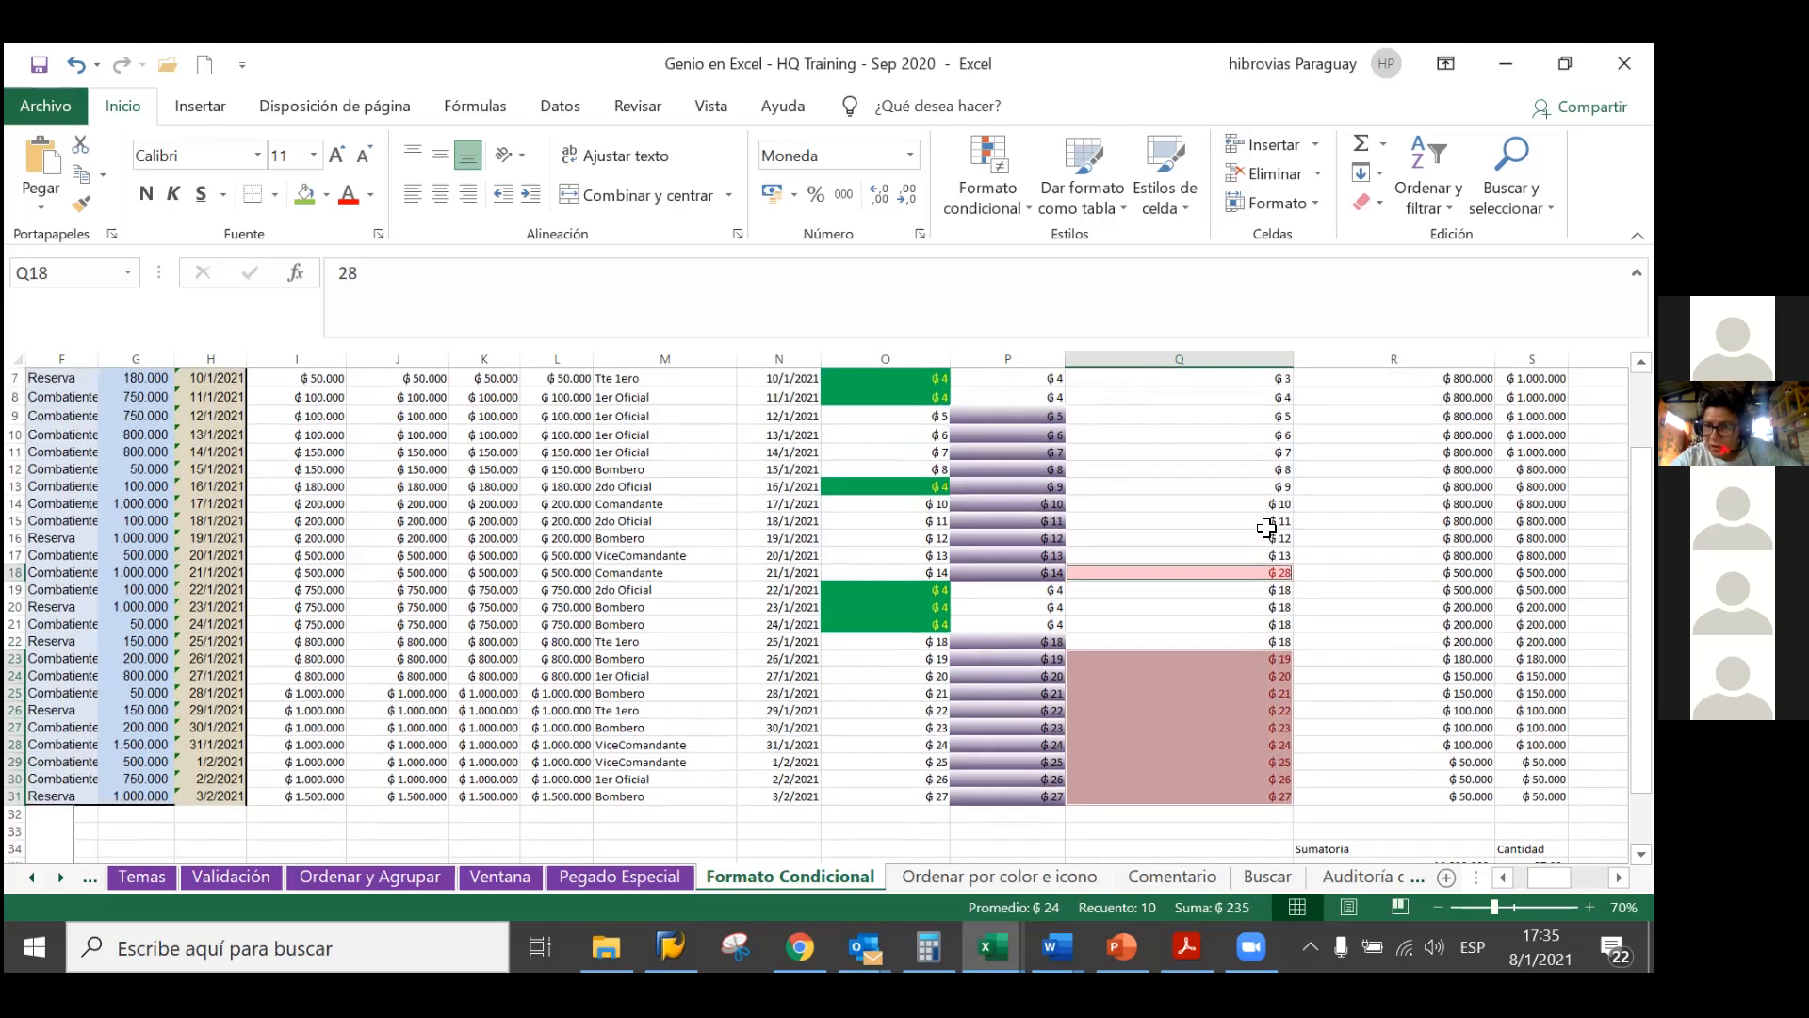
{"action": "scroll", "coordinate": [1266, 529], "scroll_direction": "up", "scroll_amount": 2}
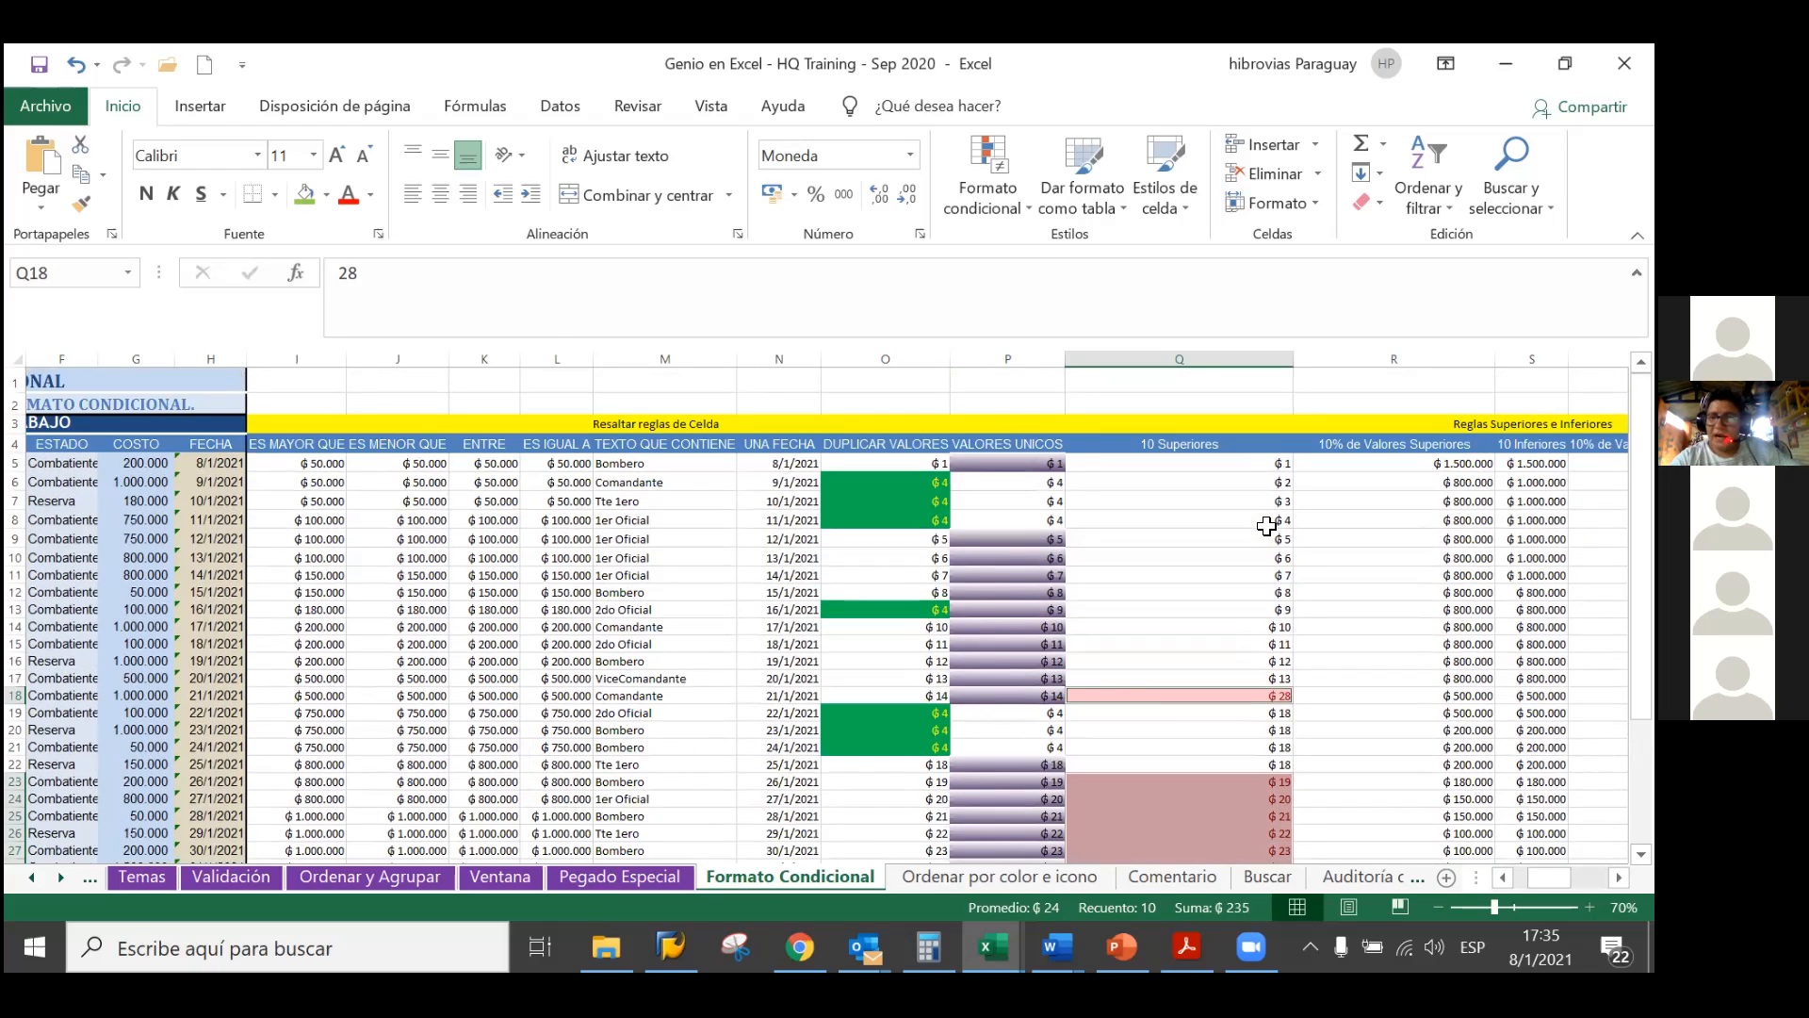
{"action": "scroll", "coordinate": [1267, 526], "scroll_direction": "down", "scroll_amount": 1}
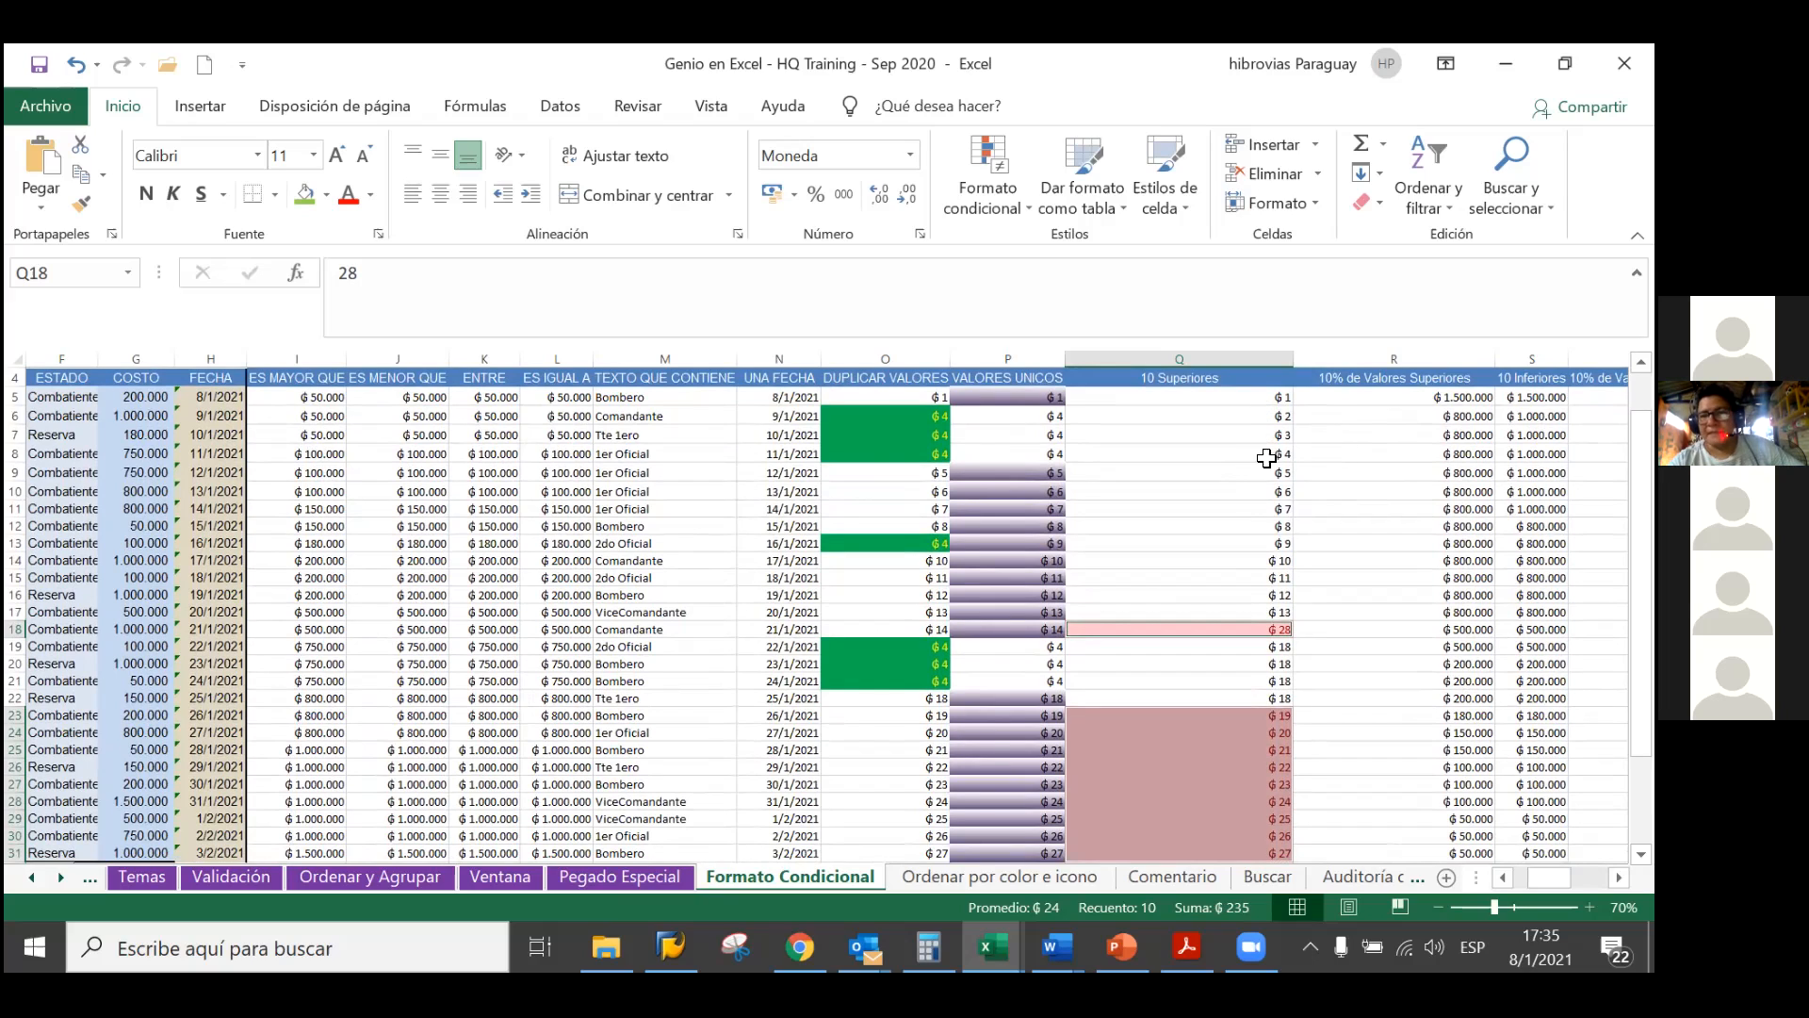
{"action": "left_click", "coordinate": [1342, 400]}
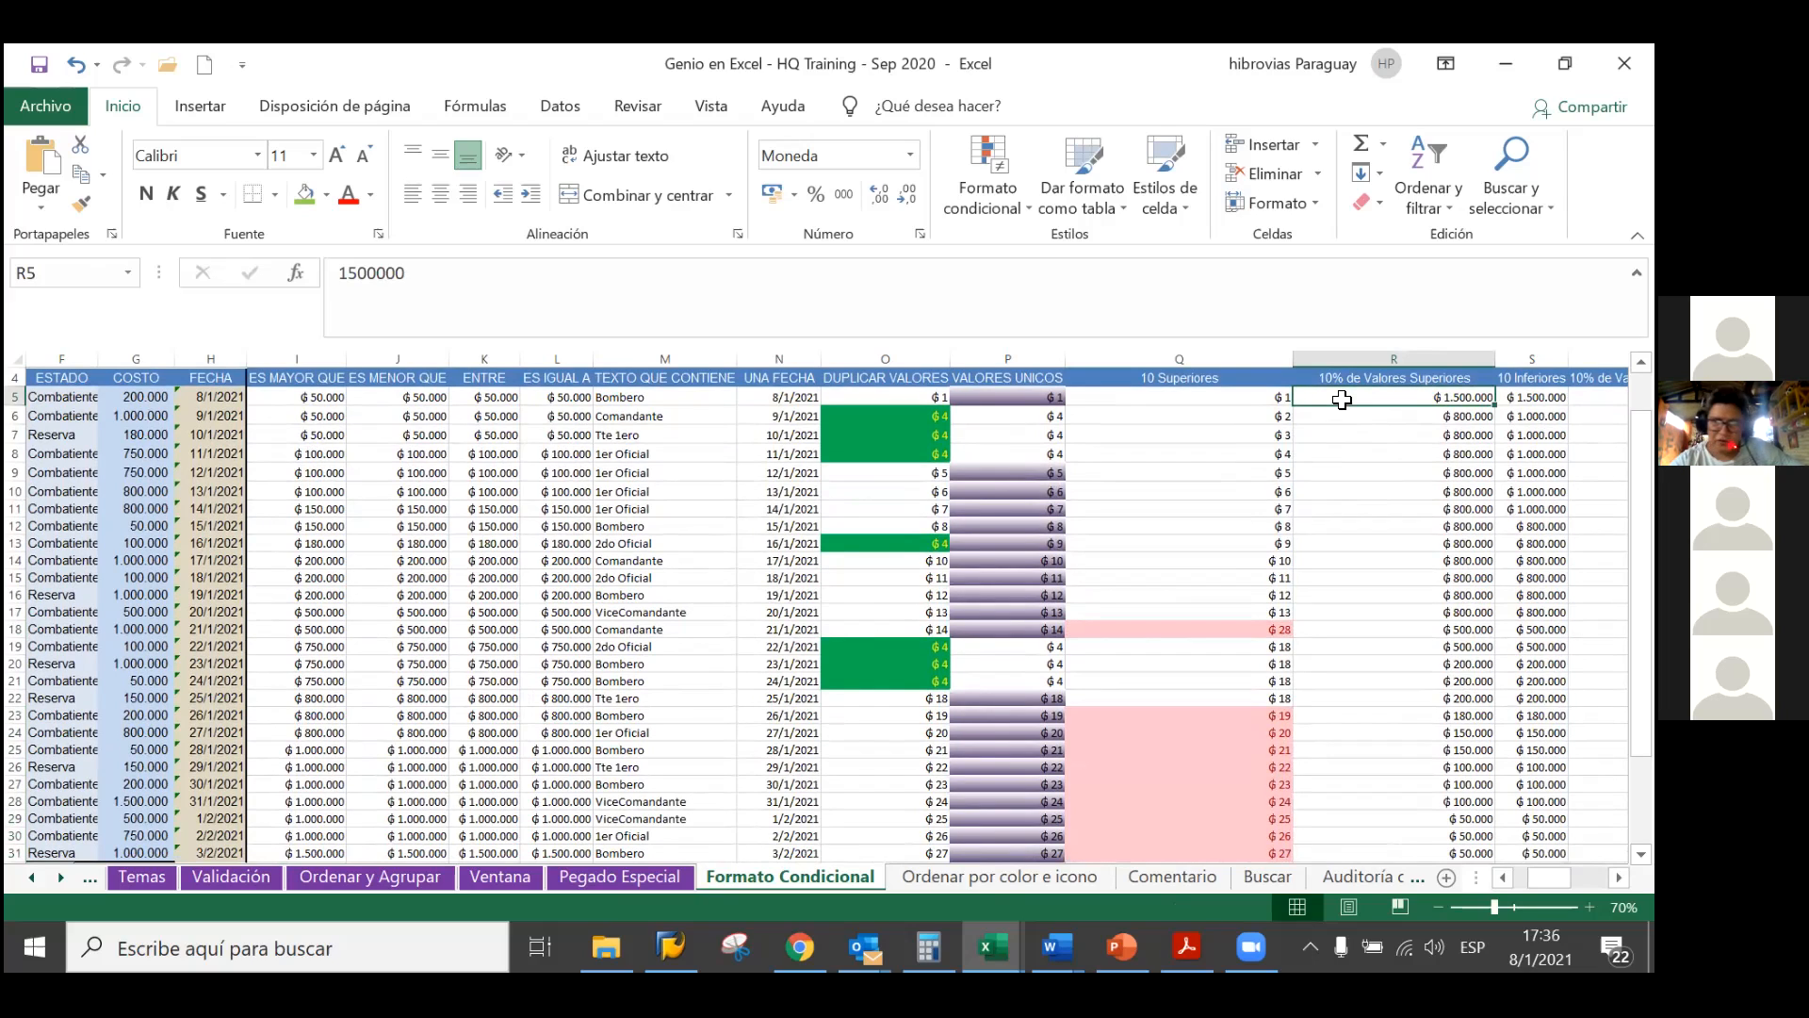
{"action": "key", "text": "ctrl+shift+Down"}
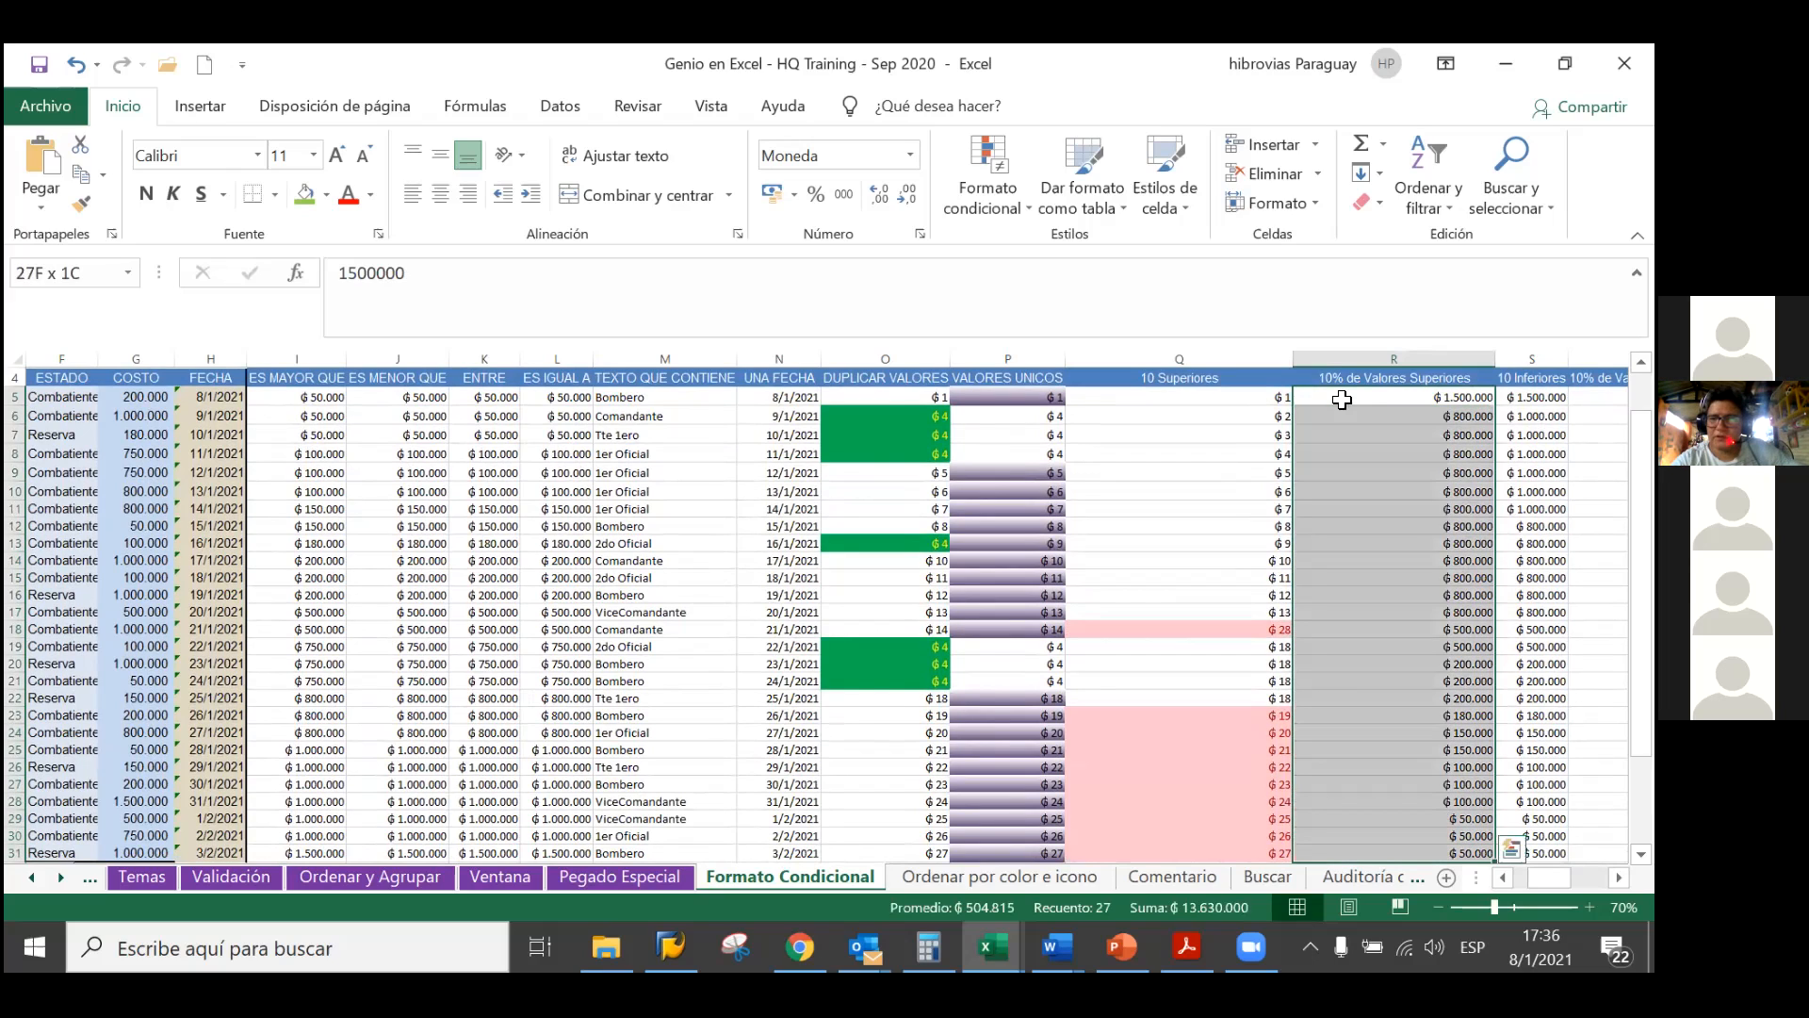
{"action": "left_click", "coordinate": [990, 187]}
{"action": "mouse_move", "coordinate": [1070, 311]}
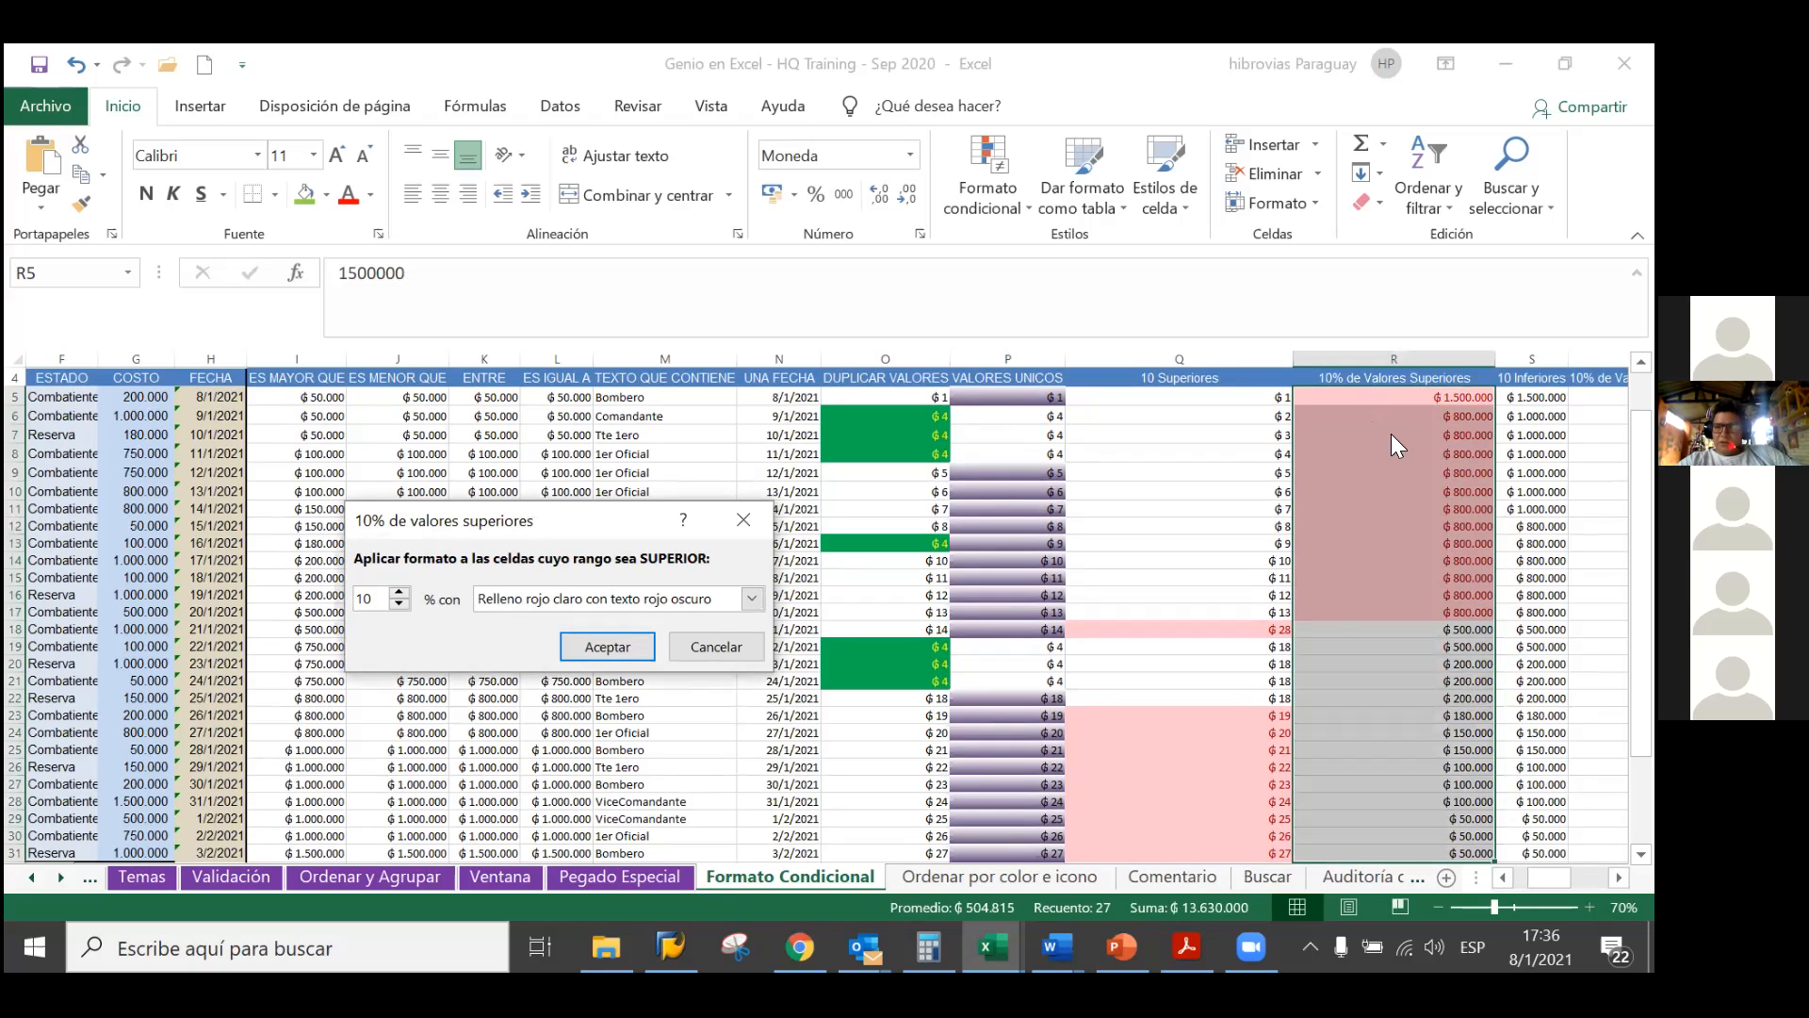
{"action": "left_click", "coordinate": [621, 648]}
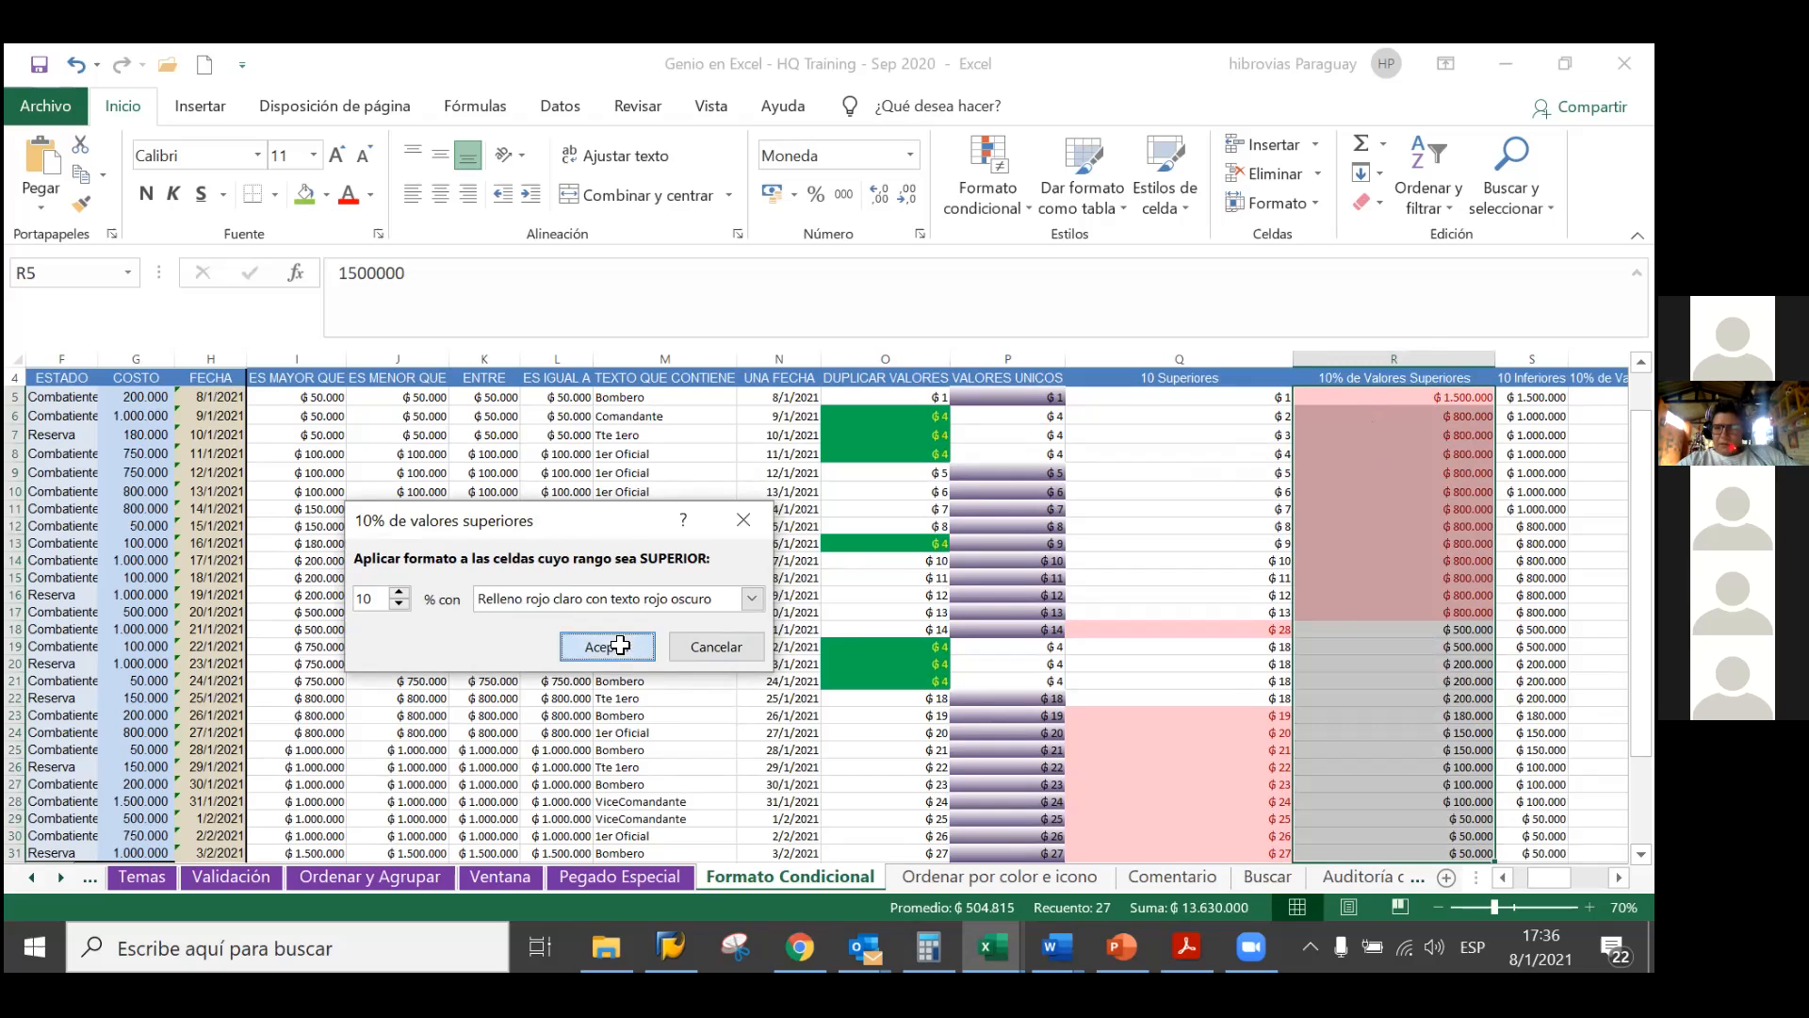
Select the highlighted cells R5 to R17 in the 10% de Valores Superiores column to check their count and sum
{"action": "left_click", "coordinate": [1332, 543]}
{"action": "left_click_drag", "start_coordinate": [1395, 397], "coordinate": [1401, 617]}
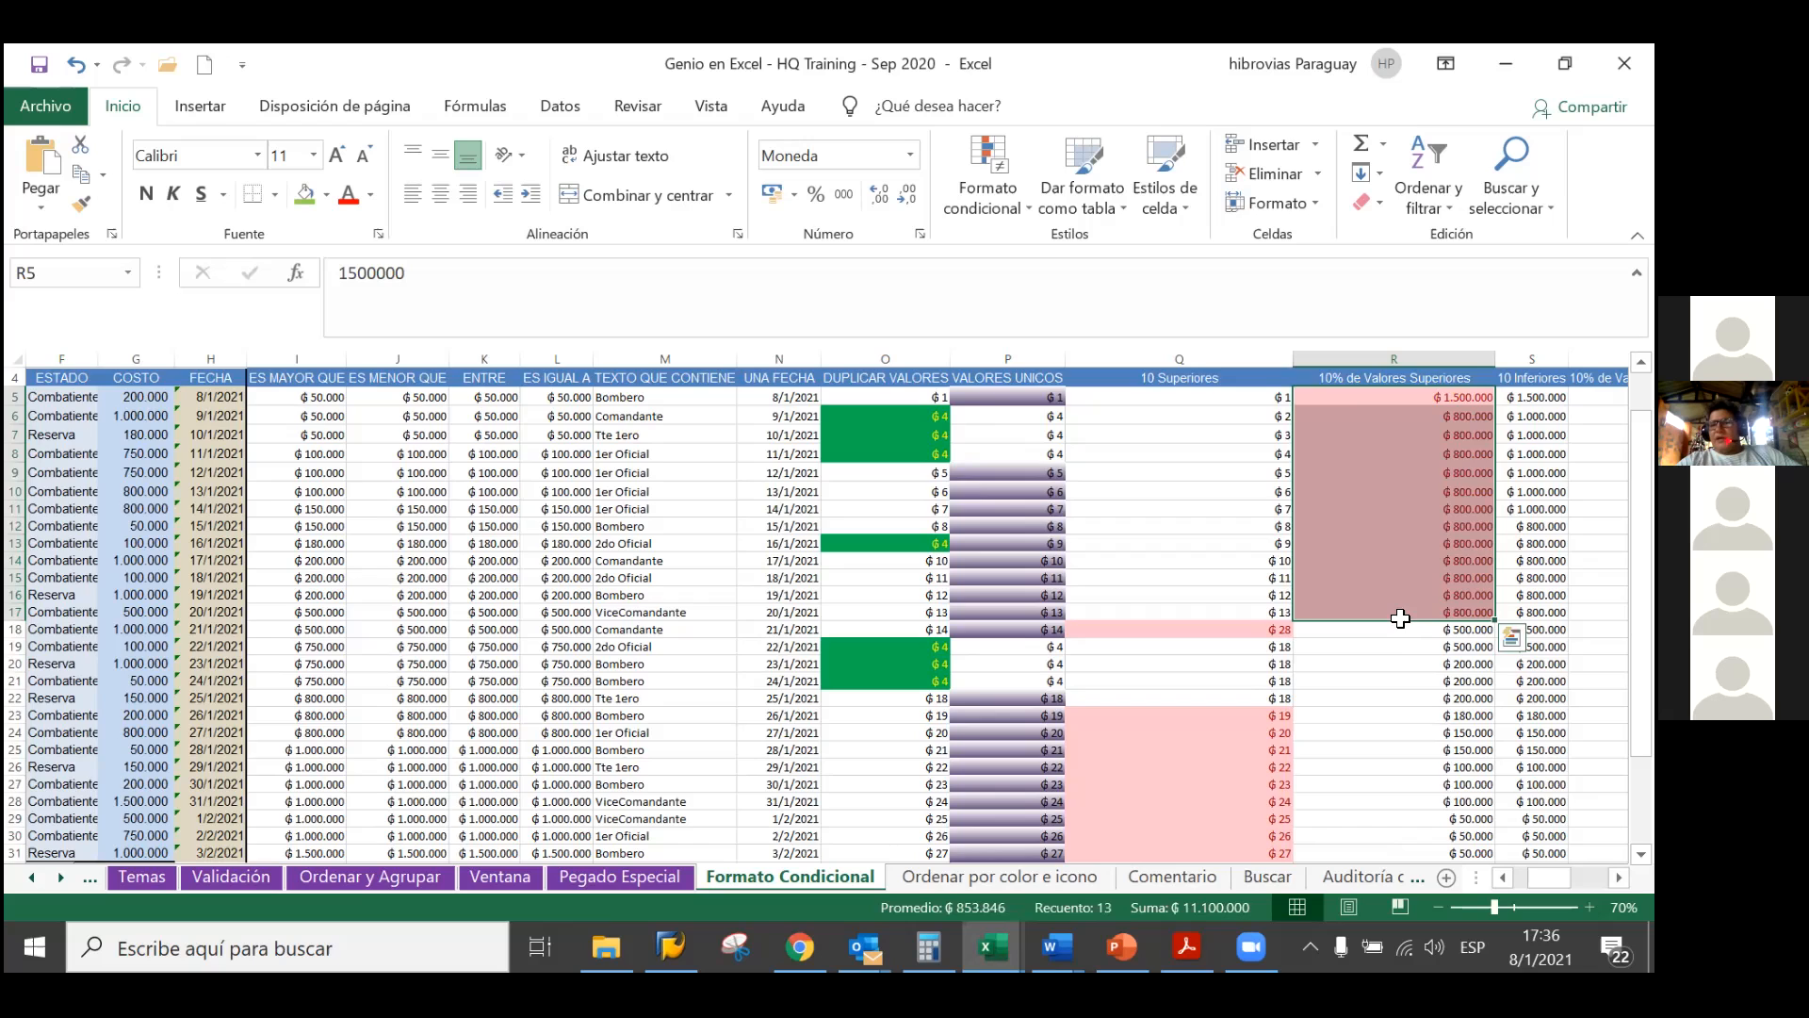
{"action": "scroll", "coordinate": [1400, 617], "scroll_direction": "down", "scroll_amount": 3}
{"action": "scroll", "coordinate": [1400, 624], "scroll_direction": "up", "scroll_amount": 3}
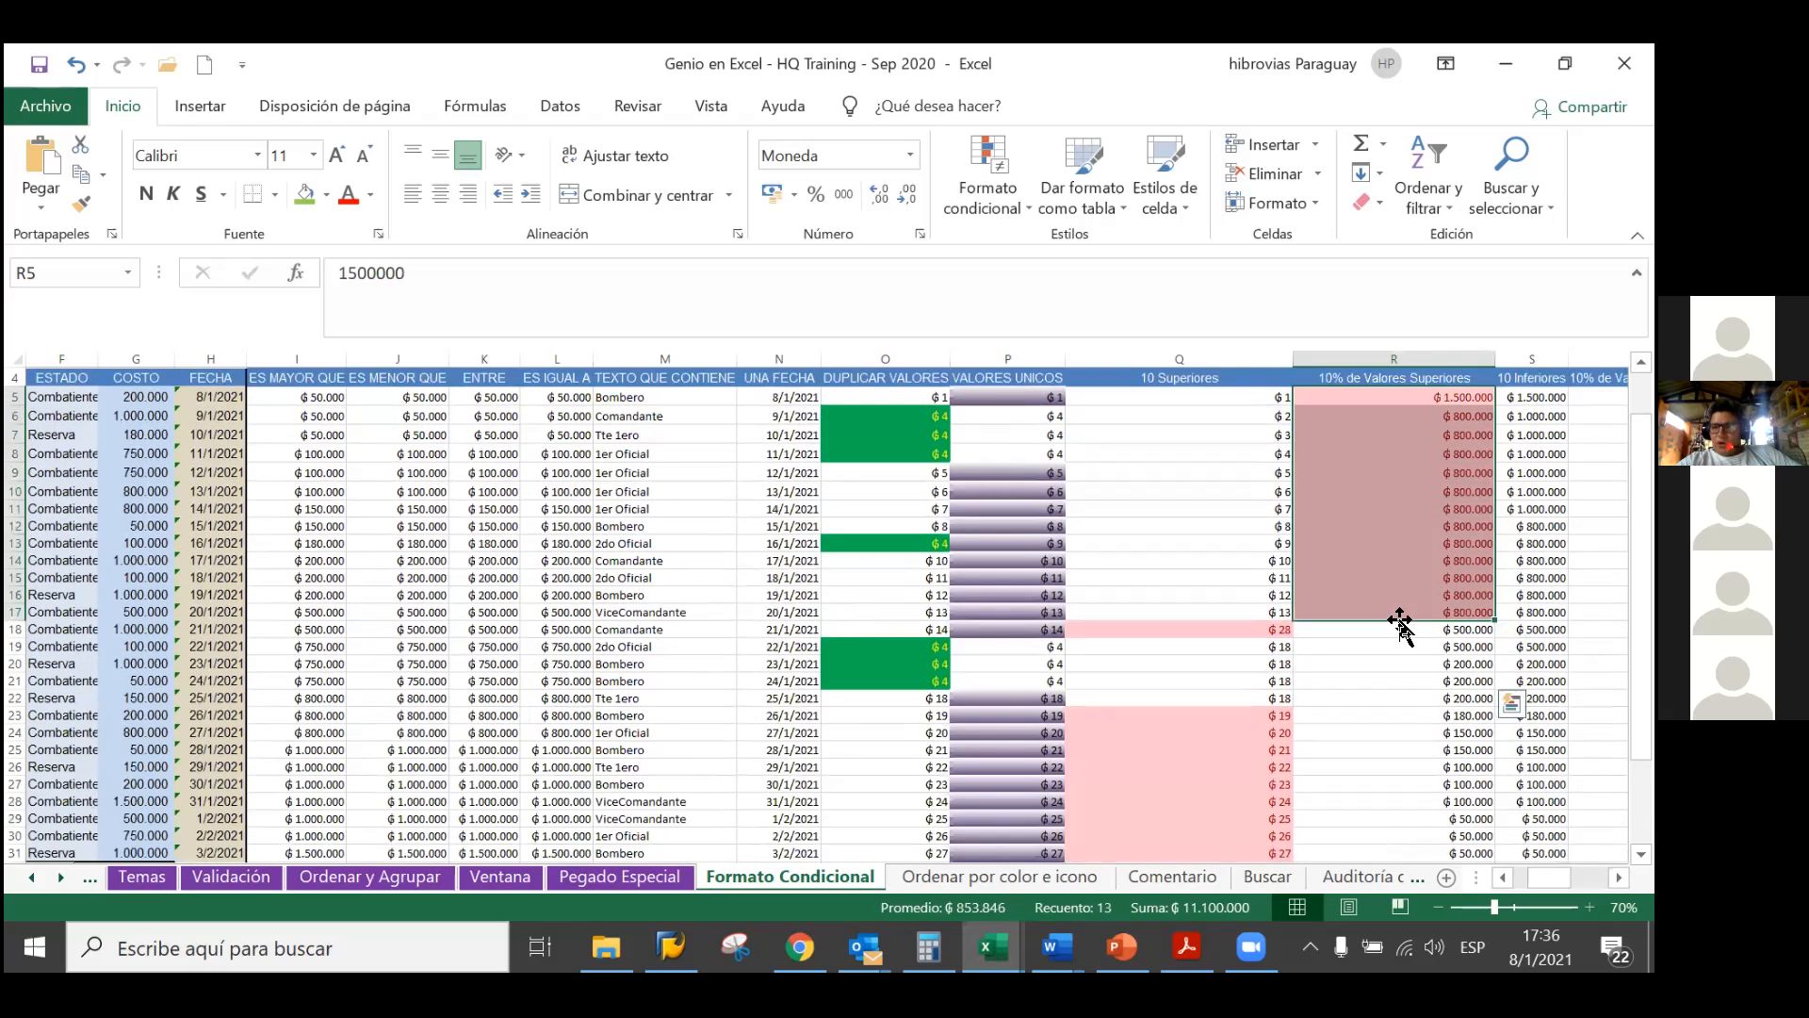
{"action": "scroll", "coordinate": [1400, 624], "scroll_direction": "up", "scroll_amount": 1}
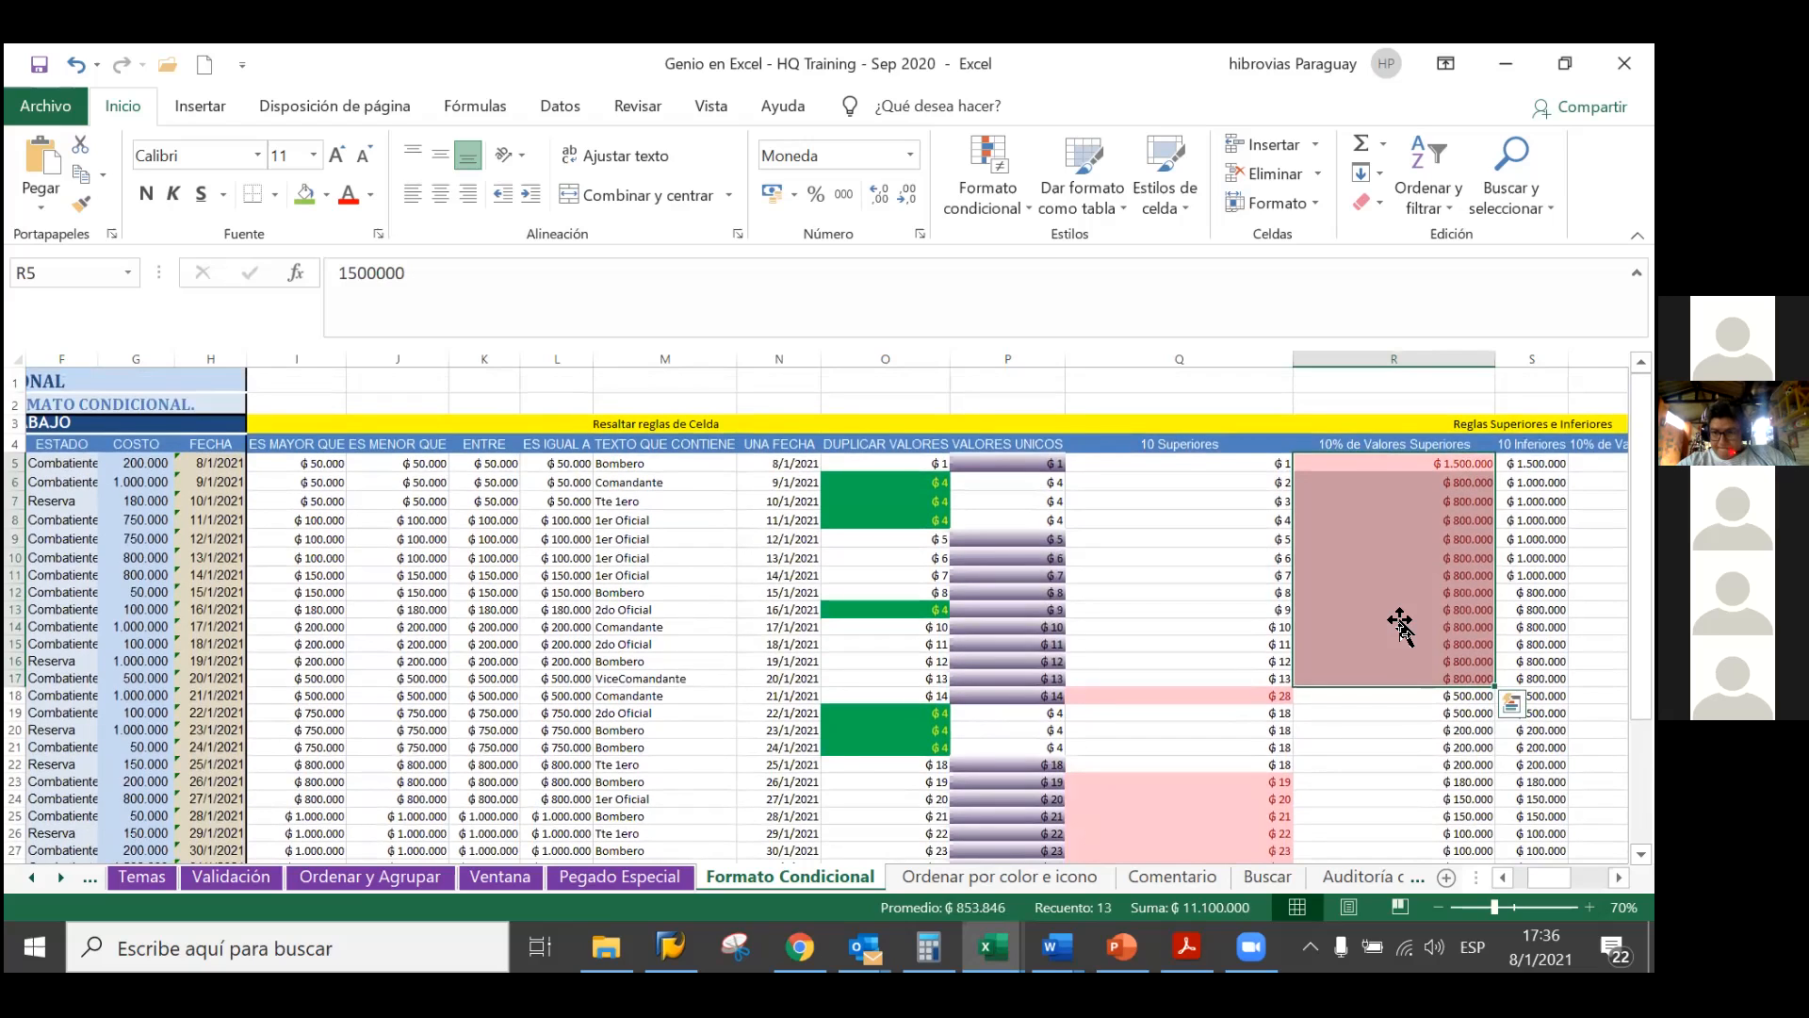
{"action": "scroll", "coordinate": [1400, 624], "scroll_direction": "down", "scroll_amount": 1}
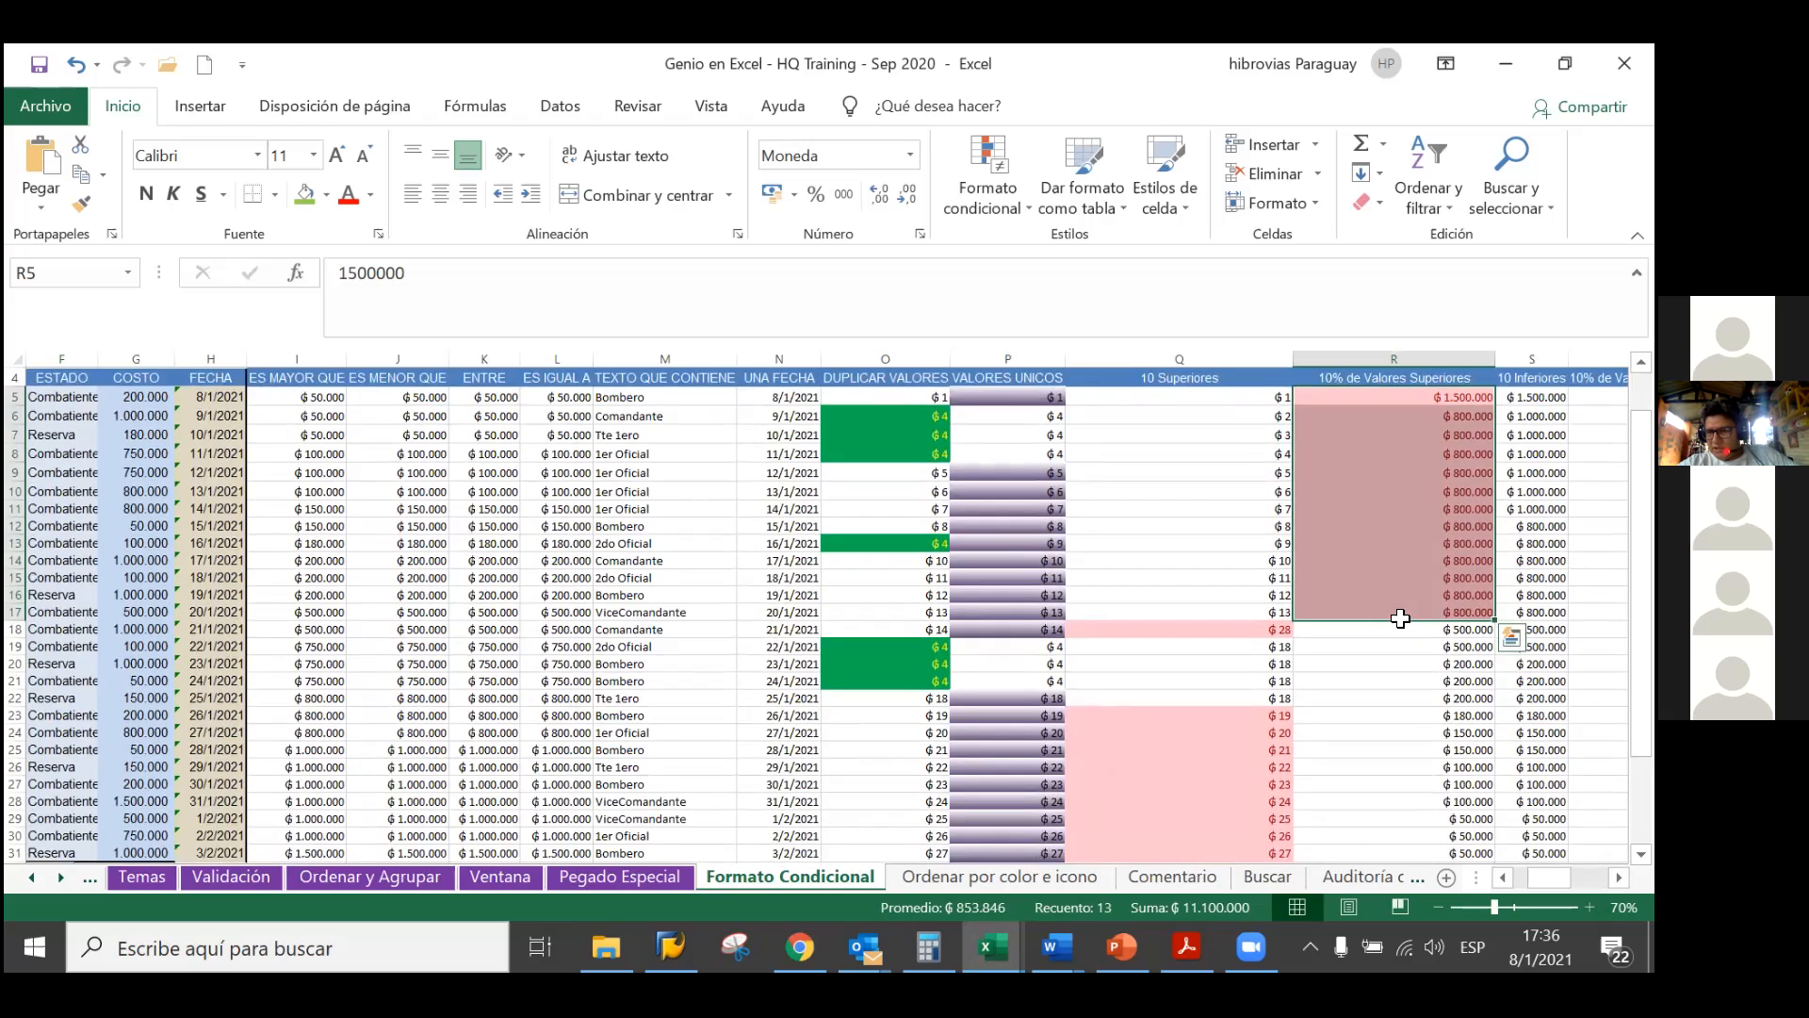
{"action": "scroll", "coordinate": [1401, 618], "scroll_direction": "down", "scroll_amount": 1}
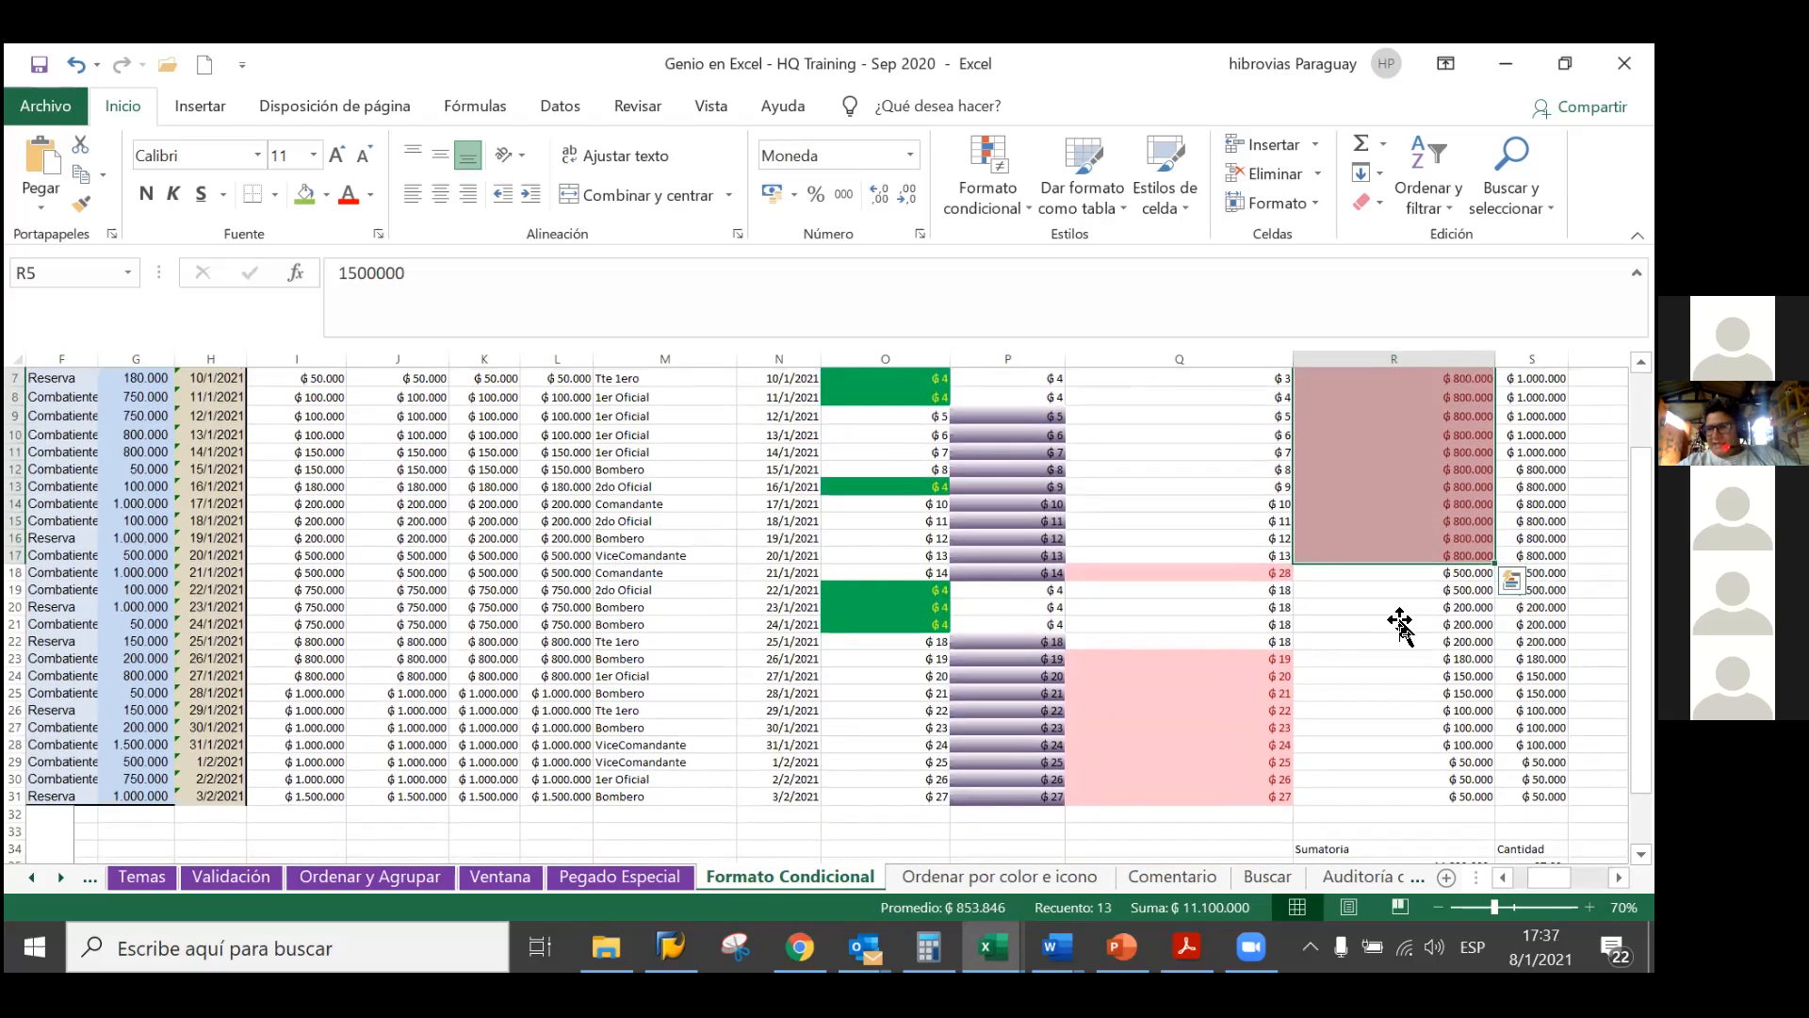
{"action": "scroll", "coordinate": [1400, 624], "scroll_direction": "up", "scroll_amount": 1}
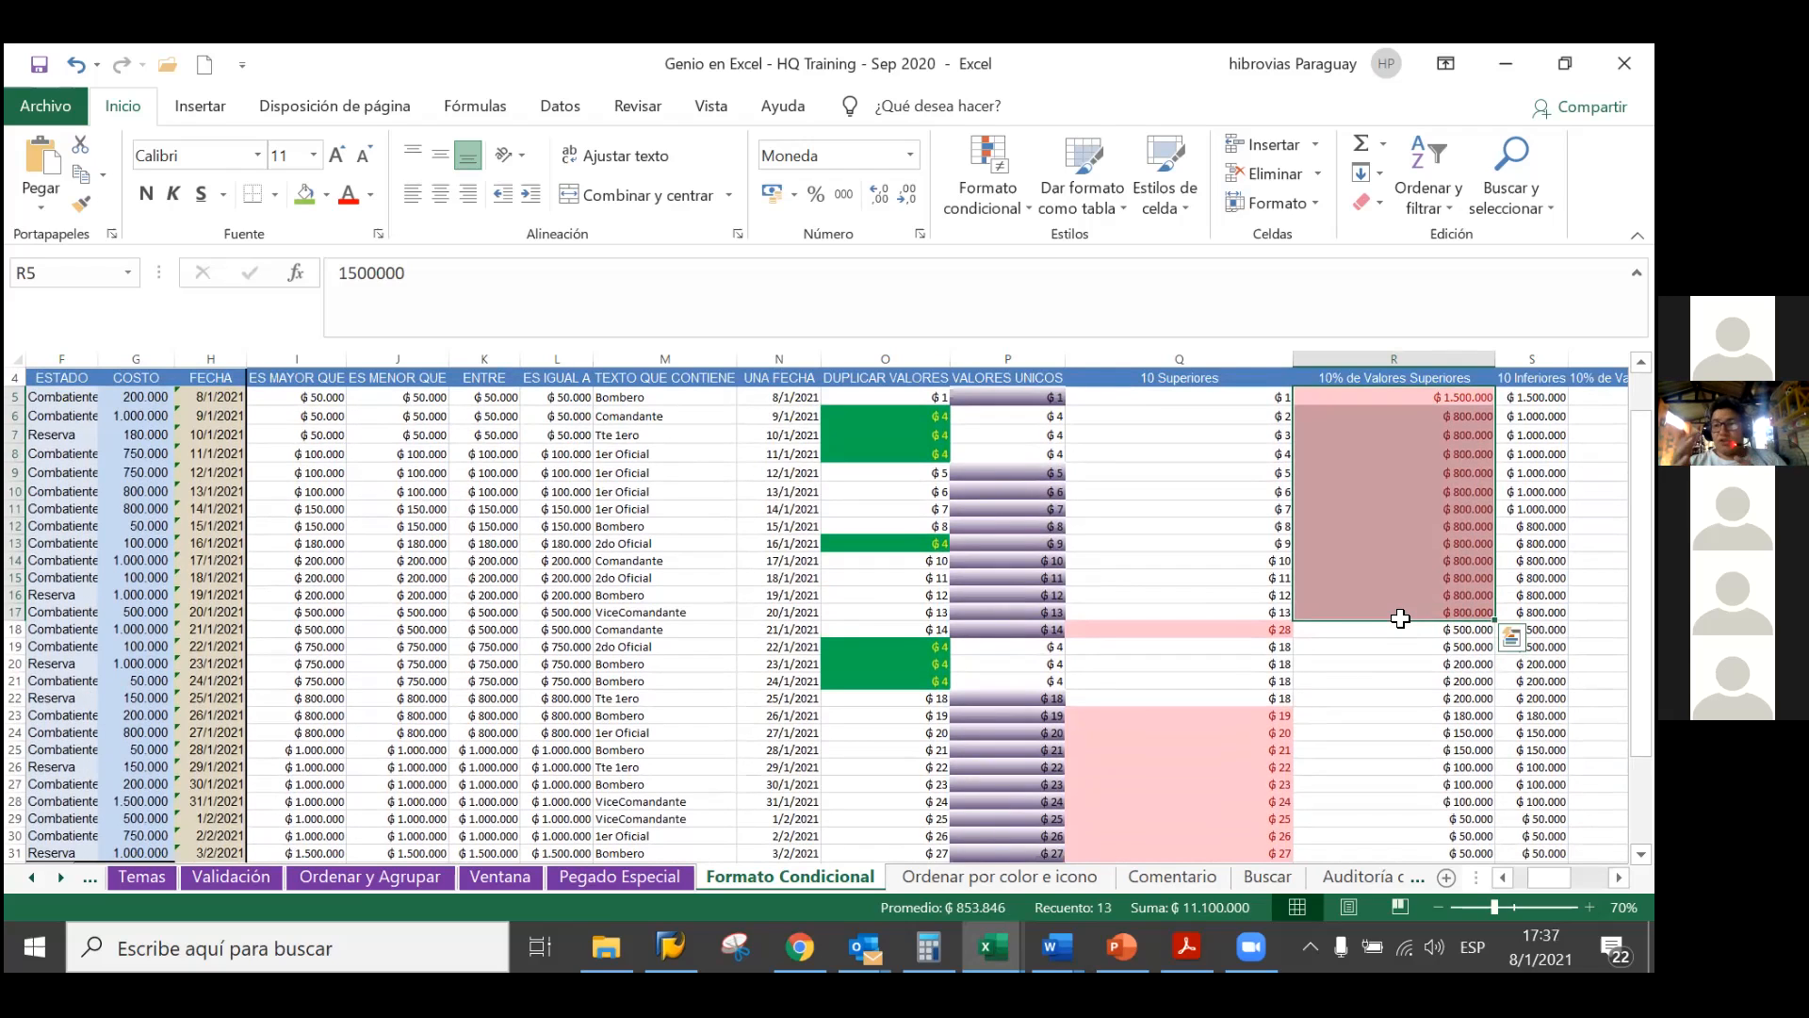
{"action": "scroll", "coordinate": [1400, 624], "scroll_direction": "down", "scroll_amount": 1}
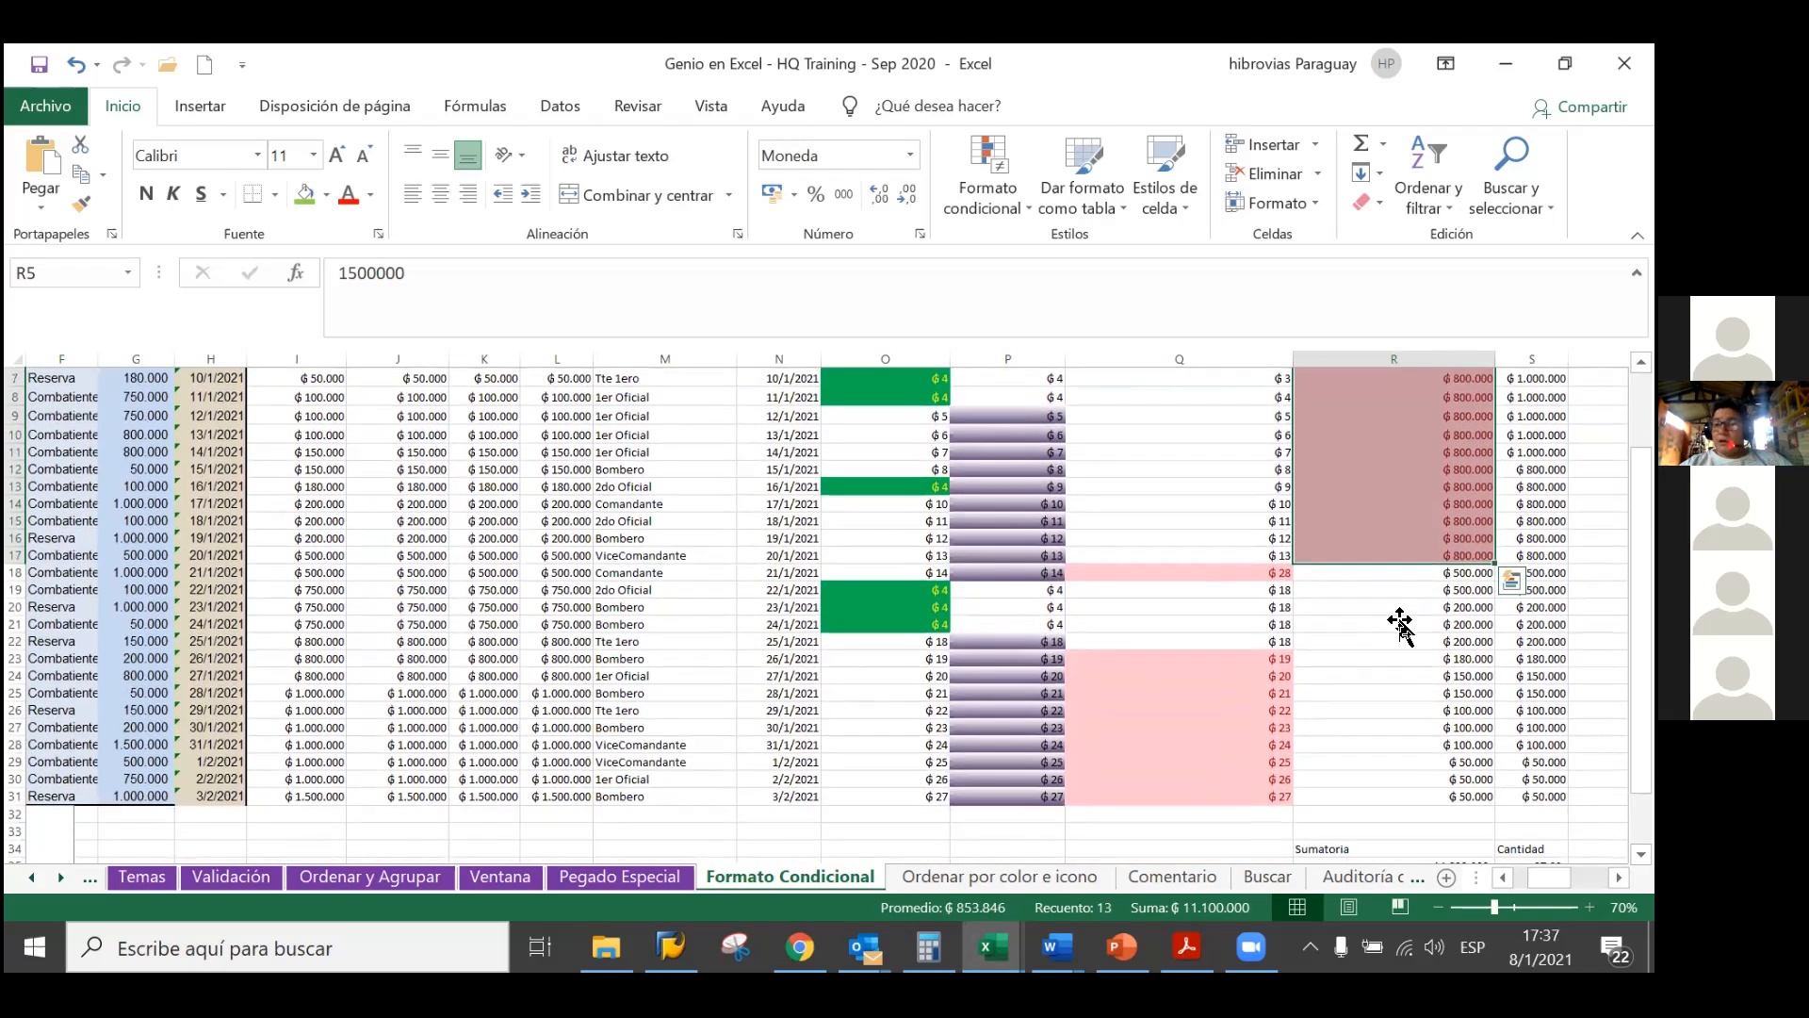
{"action": "scroll", "coordinate": [1401, 623], "scroll_direction": "up", "scroll_amount": 1}
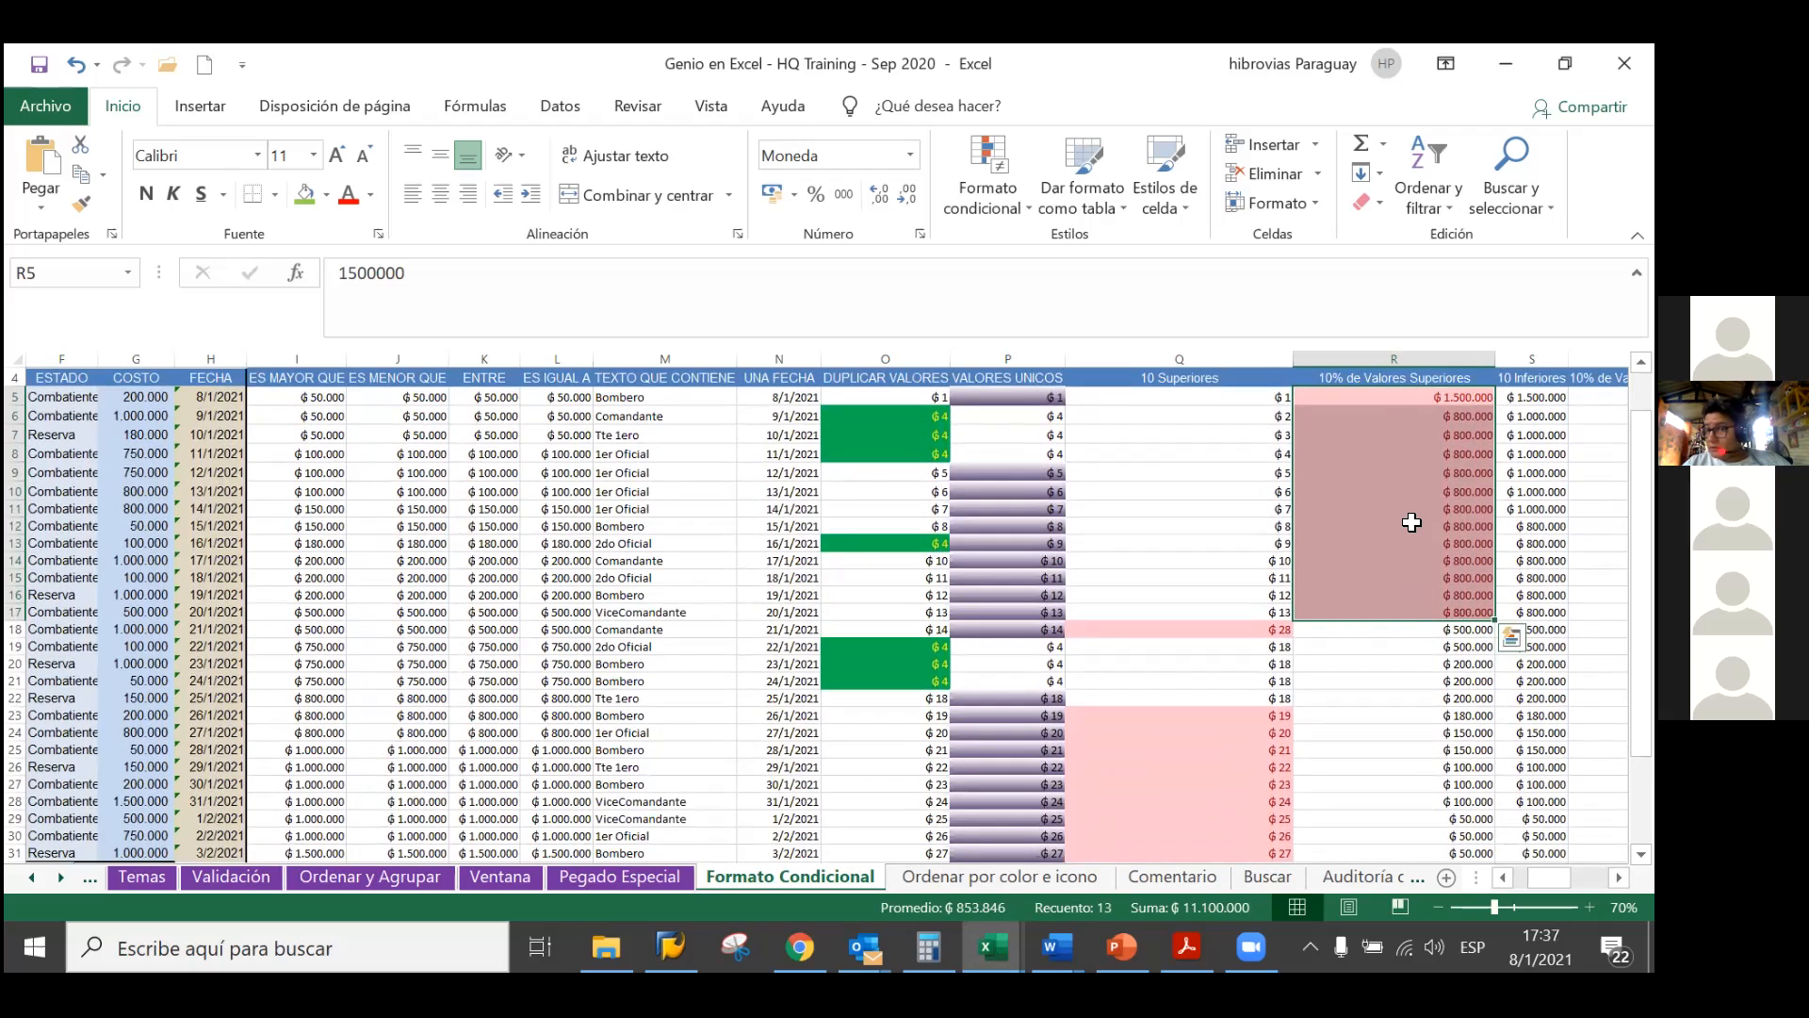
Go down the 10% de Valores Superiores column to the last highlighted cell, R17, and examine which values the rule marks
{"action": "key", "text": "Down"}
{"action": "key", "text": "Down"}
{"action": "key", "text": "Down"}
{"action": "key", "text": "Down"}
{"action": "key", "text": "Down"}
{"action": "key", "text": "Down"}
{"action": "key", "text": "Down"}
{"action": "key", "text": "Down"}
{"action": "key", "text": "Down"}
{"action": "key", "text": "Down"}
{"action": "key", "text": "Down"}
{"action": "key", "text": "Down"}
{"action": "key", "text": "Down"}
{"action": "key", "text": "Down"}
{"action": "key", "text": "Up"}
{"action": "key", "text": "Up"}
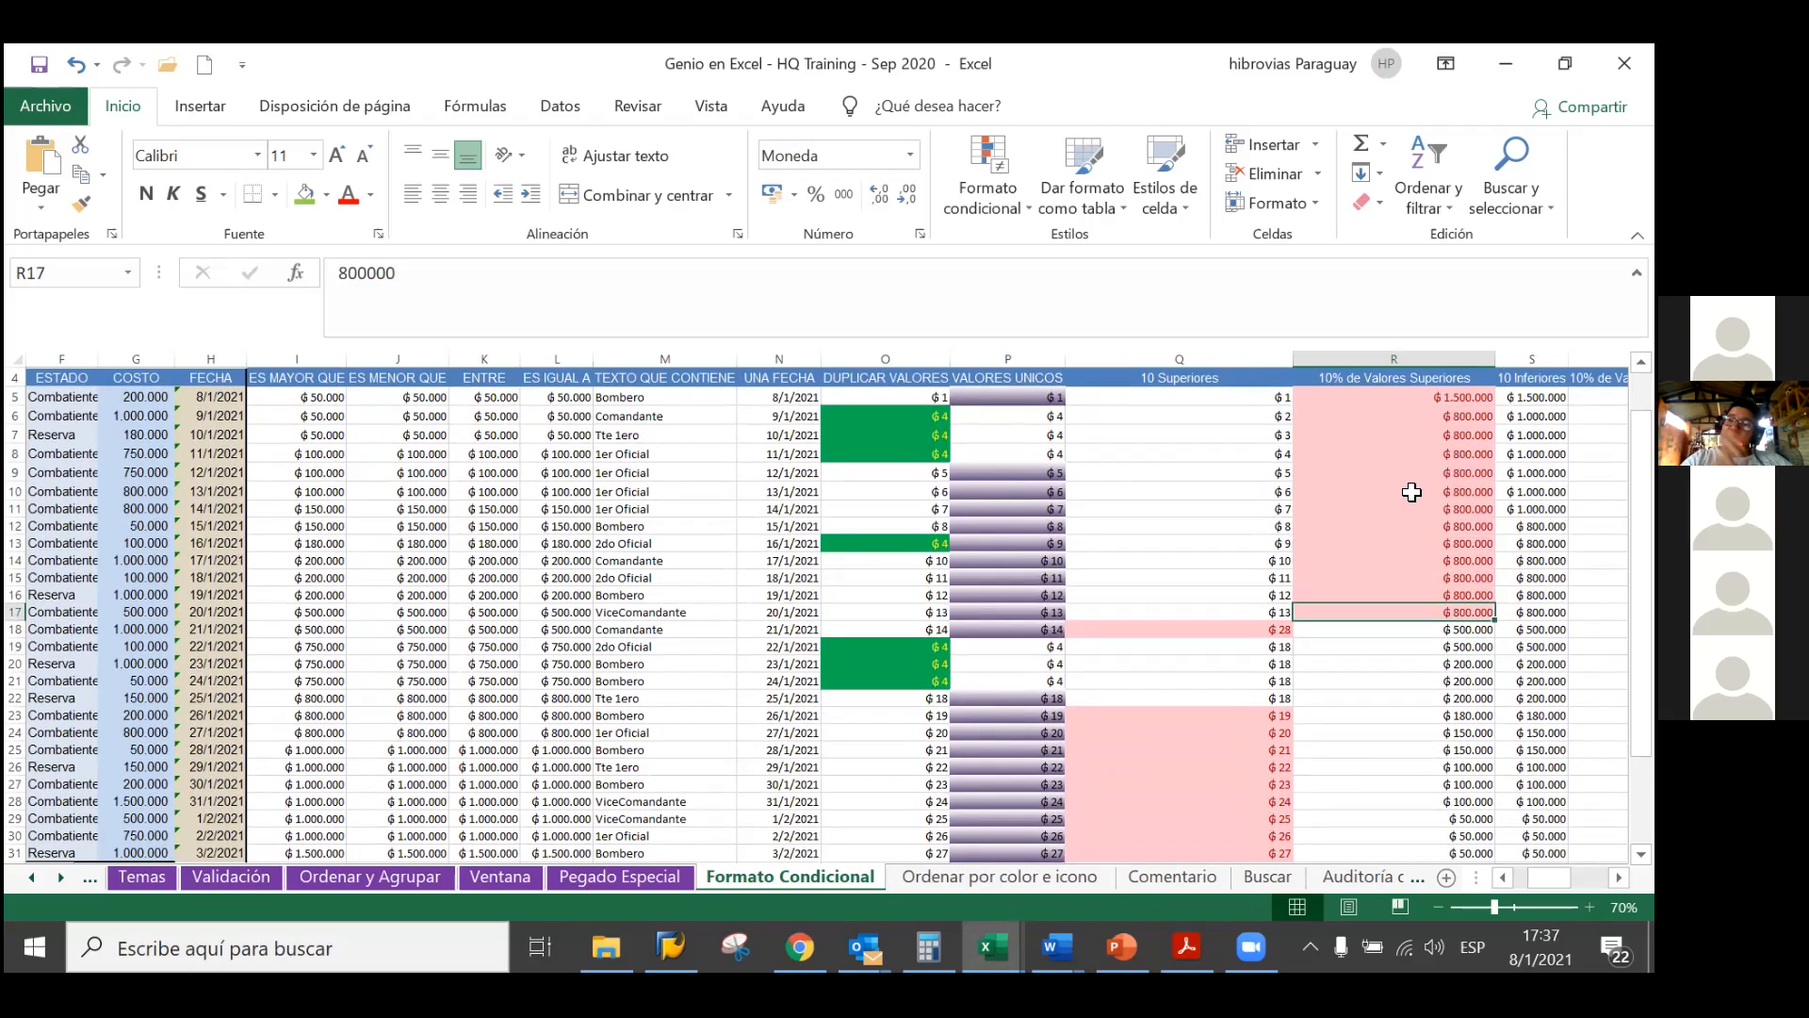
{"action": "scroll", "coordinate": [1411, 492], "scroll_direction": "down", "scroll_amount": 1}
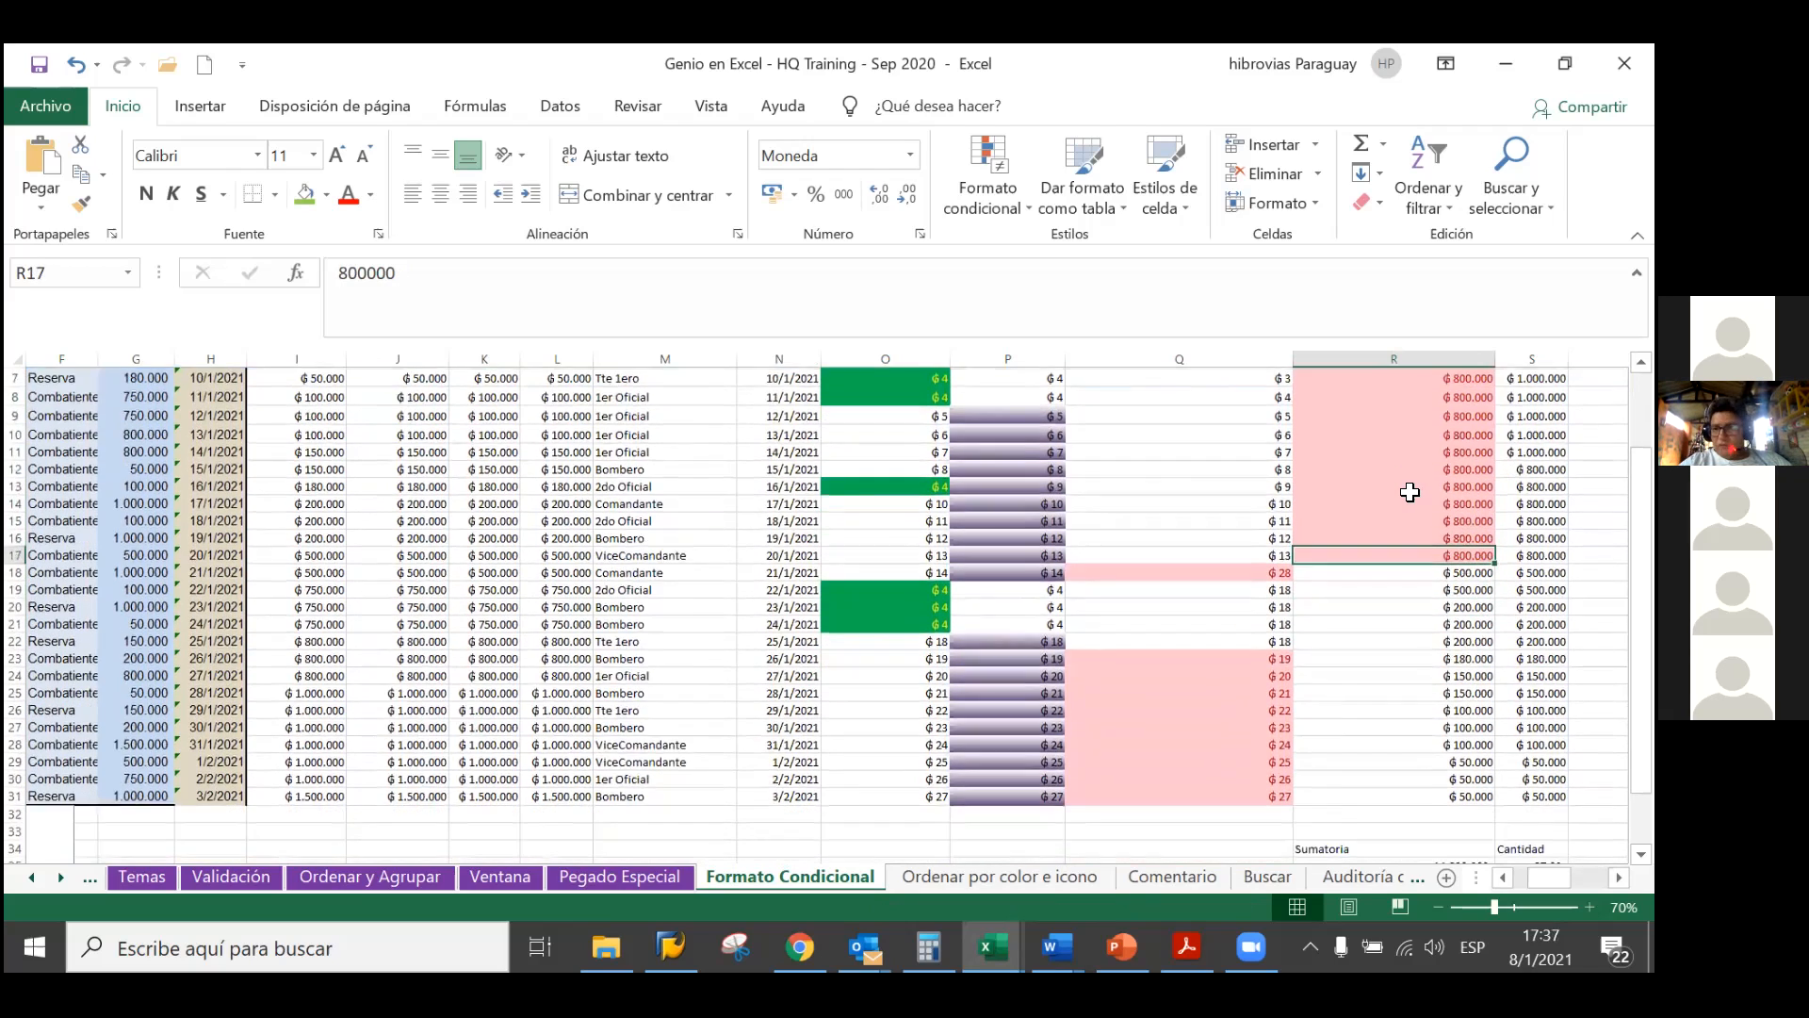
{"action": "scroll", "coordinate": [1412, 492], "scroll_direction": "up", "scroll_amount": 2}
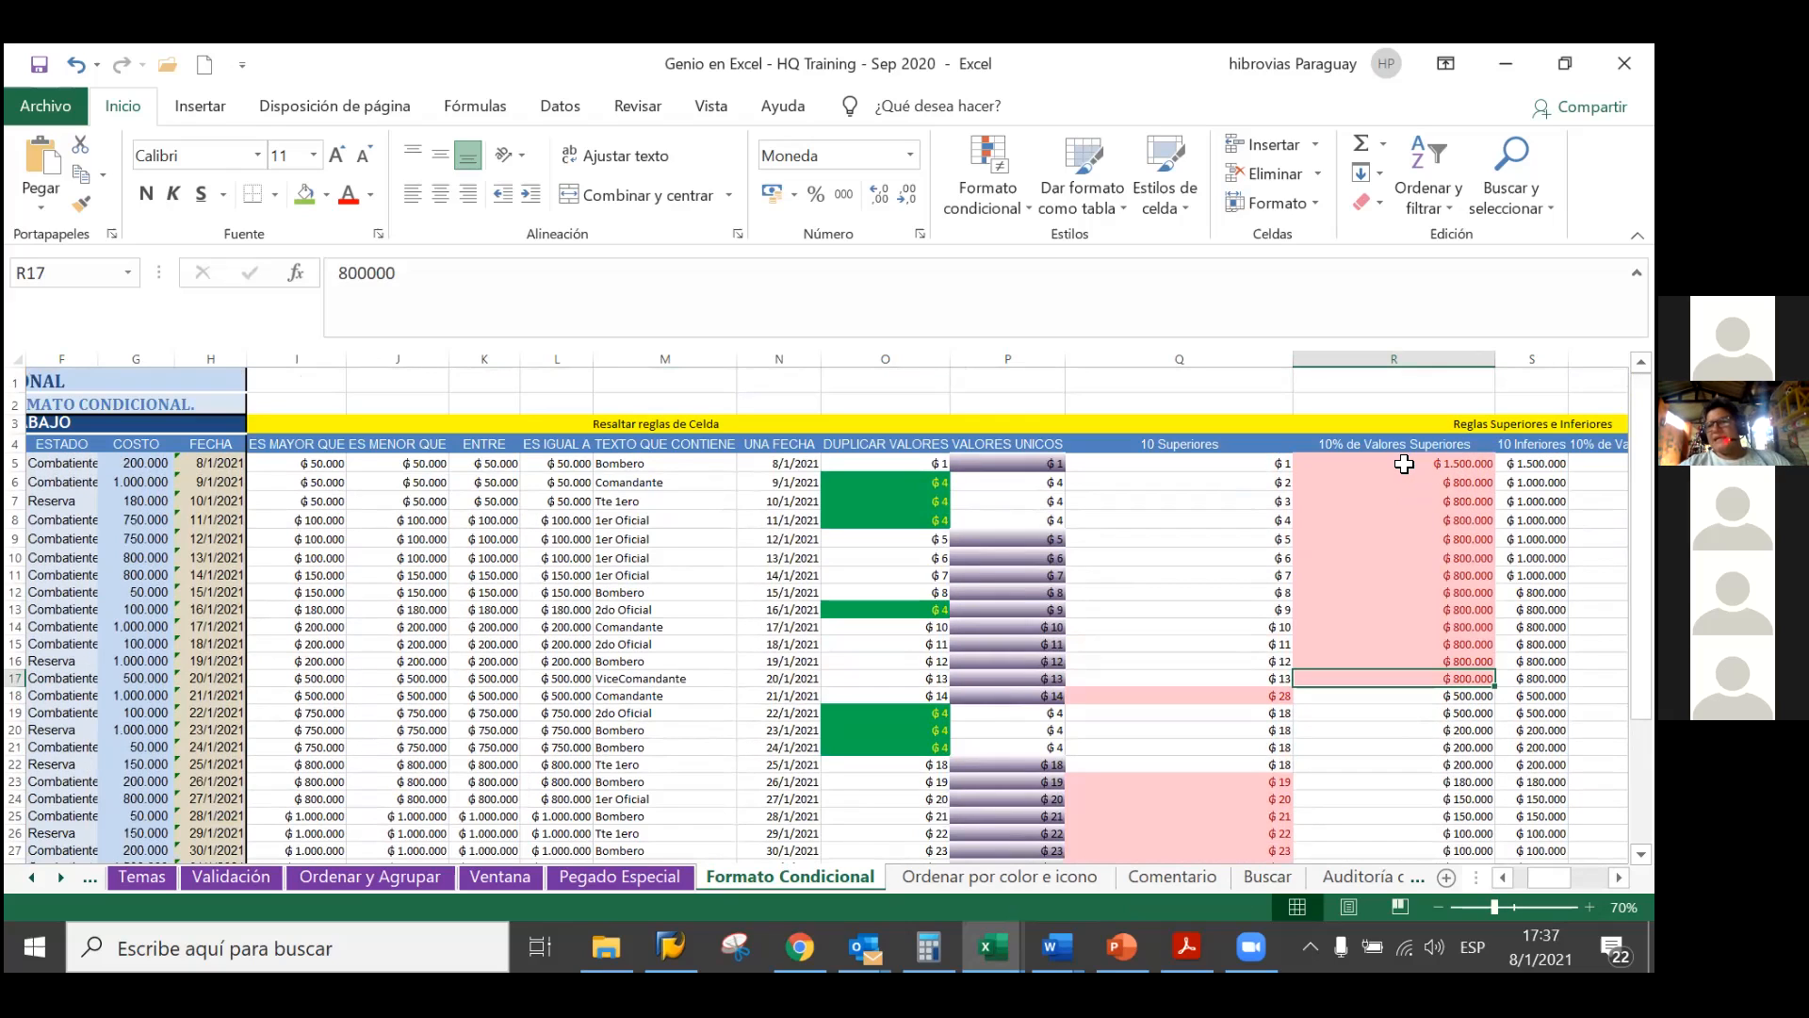
{"action": "scroll", "coordinate": [1374, 470], "scroll_direction": "down", "scroll_amount": 1}
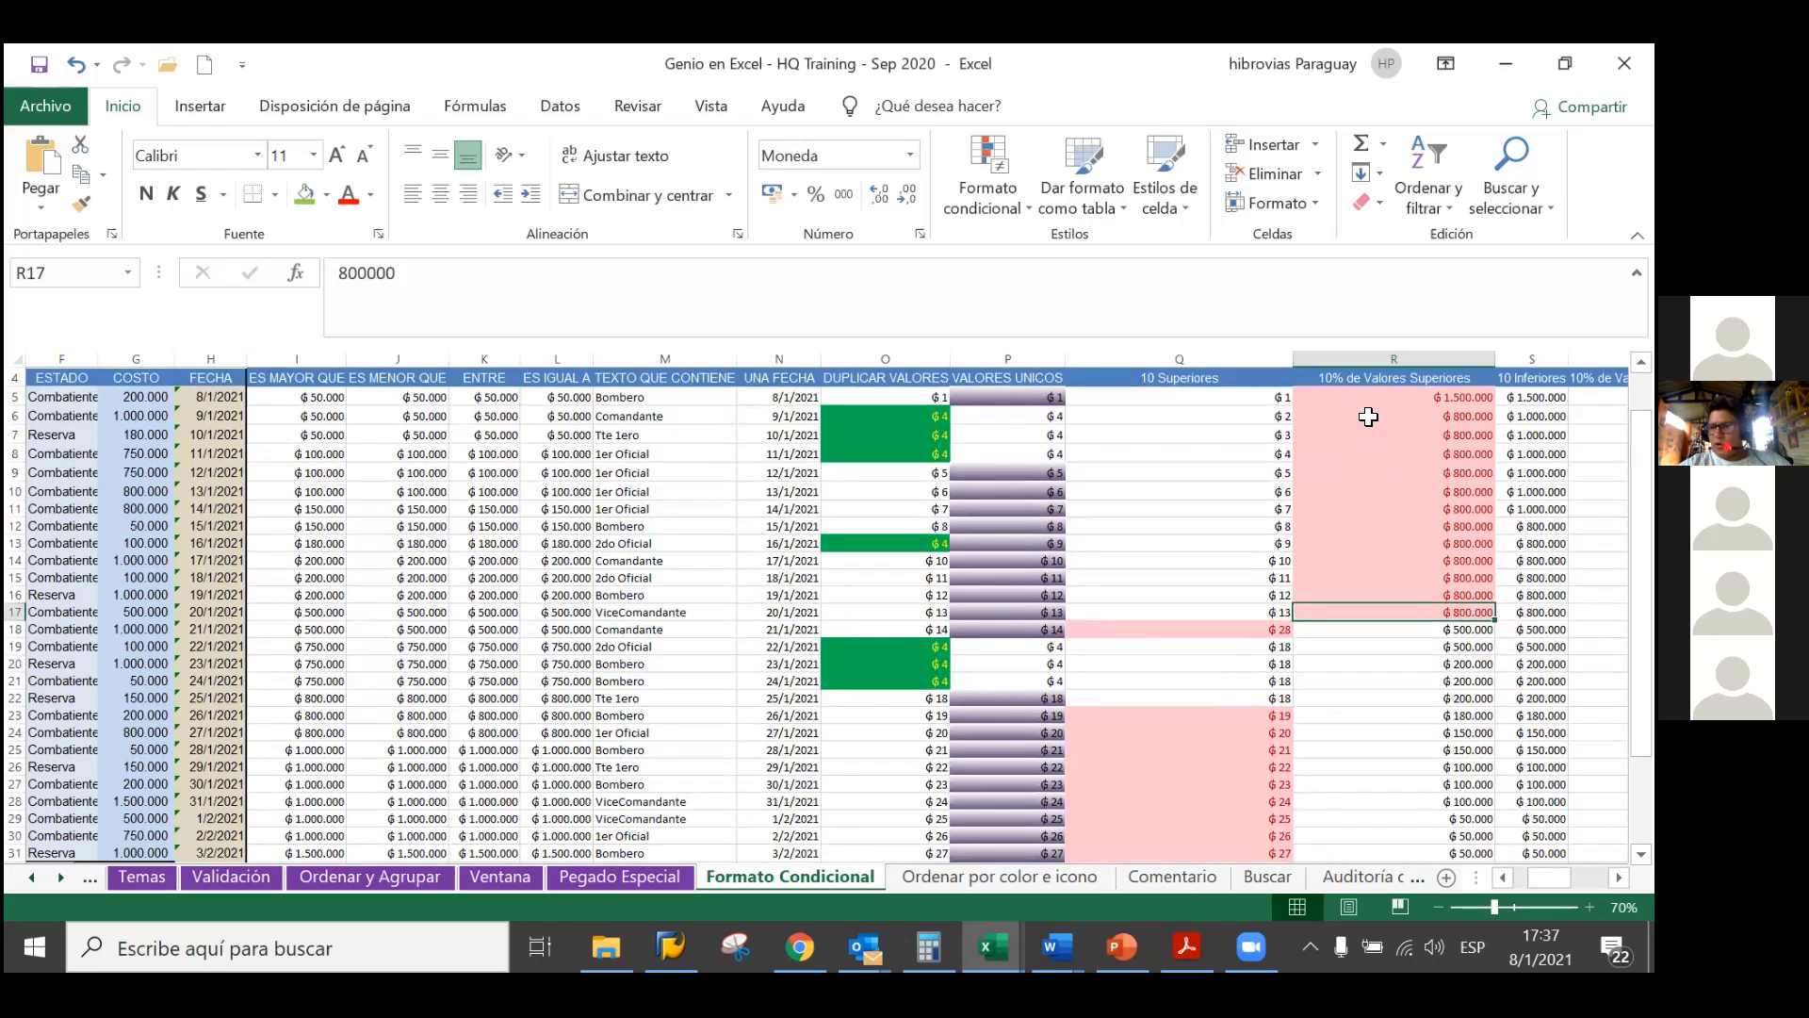
Check the sum of R5 to R31 and enter 13630000 in R35 under Sumatoria
{"action": "left_click_drag", "start_coordinate": [1370, 401], "coordinate": [1374, 725]}
{"action": "scroll", "coordinate": [1374, 725], "scroll_direction": "up", "scroll_amount": 3}
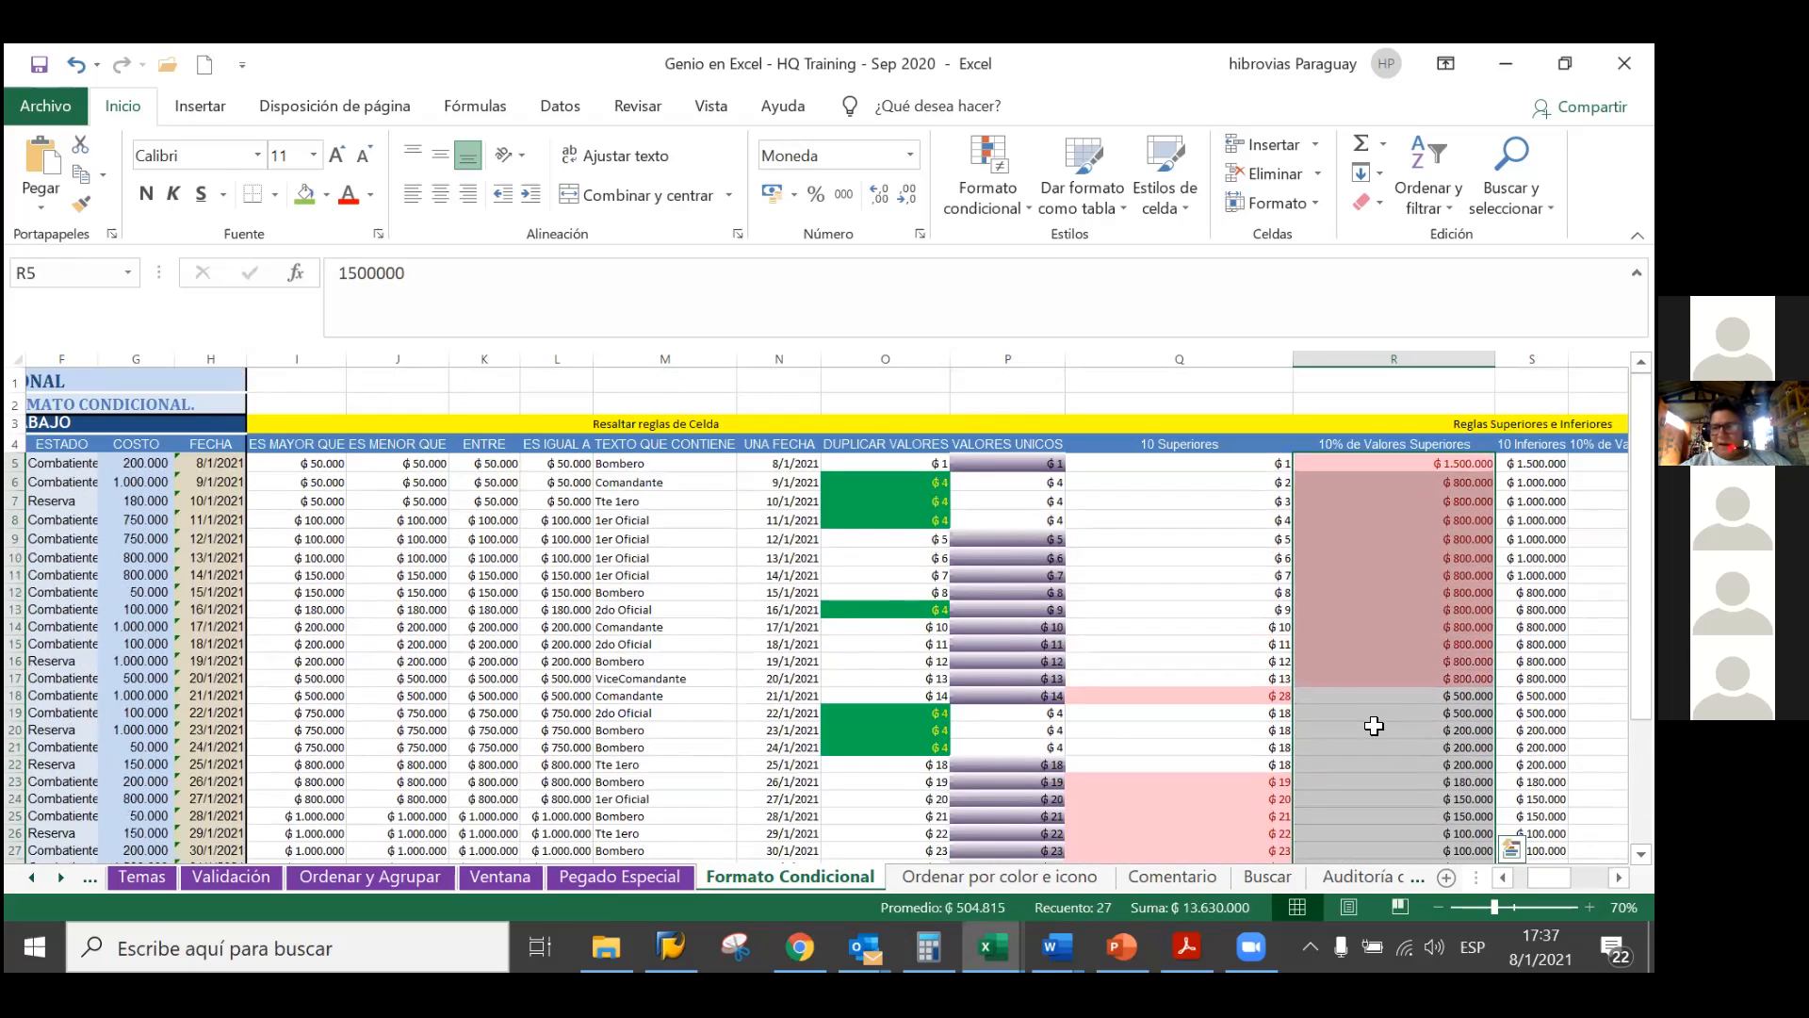
{"action": "scroll", "coordinate": [1374, 725], "scroll_direction": "down", "scroll_amount": 1}
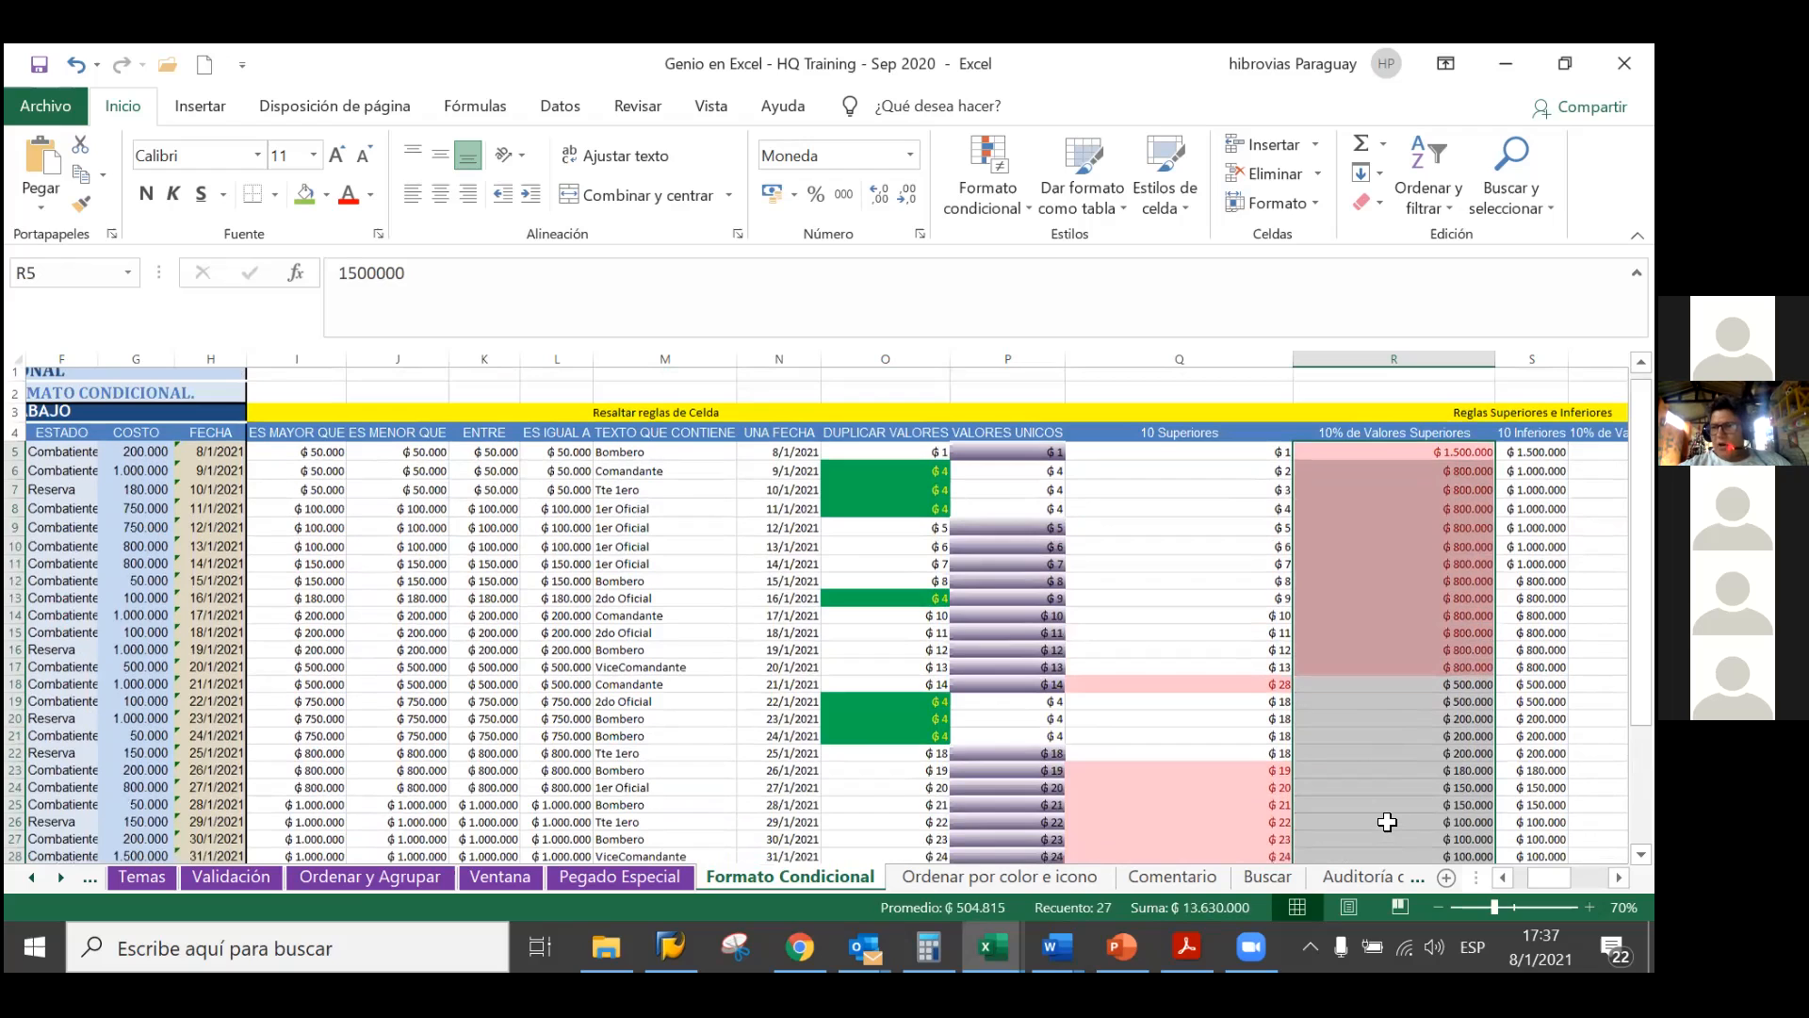
{"action": "scroll", "coordinate": [1387, 821], "scroll_direction": "down", "scroll_amount": 2}
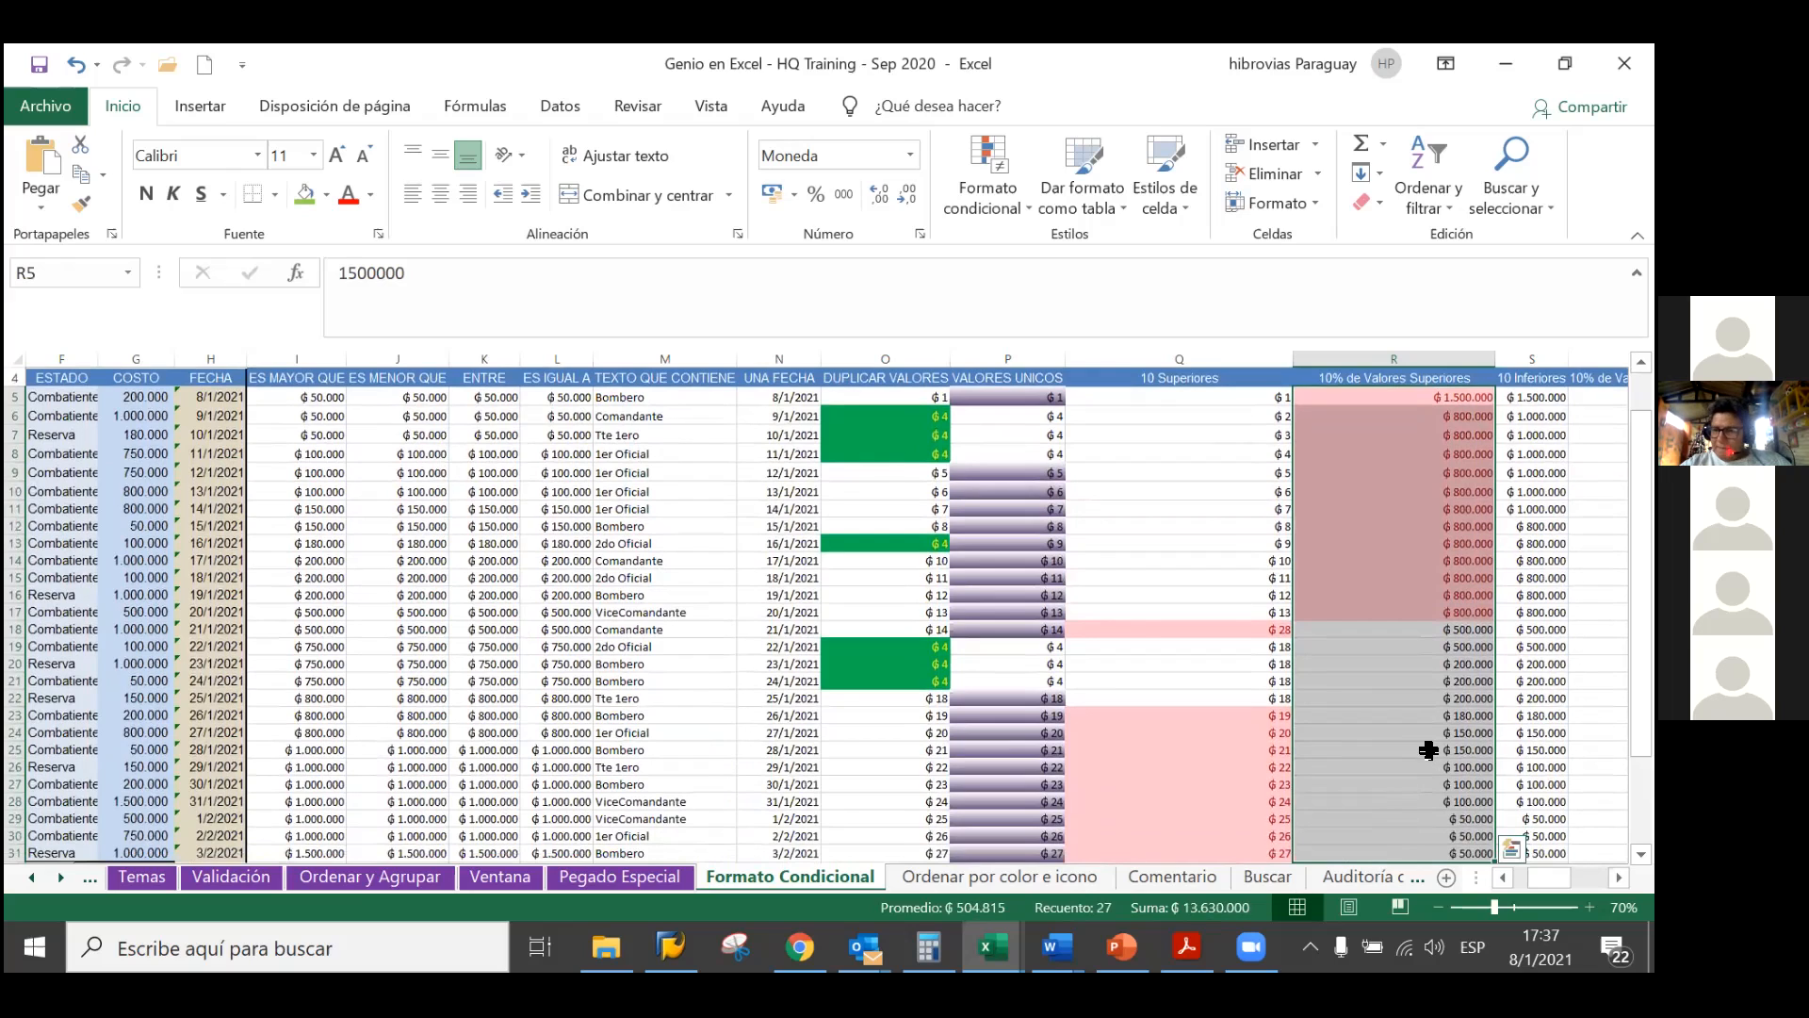
{"action": "scroll", "coordinate": [1428, 750], "scroll_direction": "down", "scroll_amount": 3}
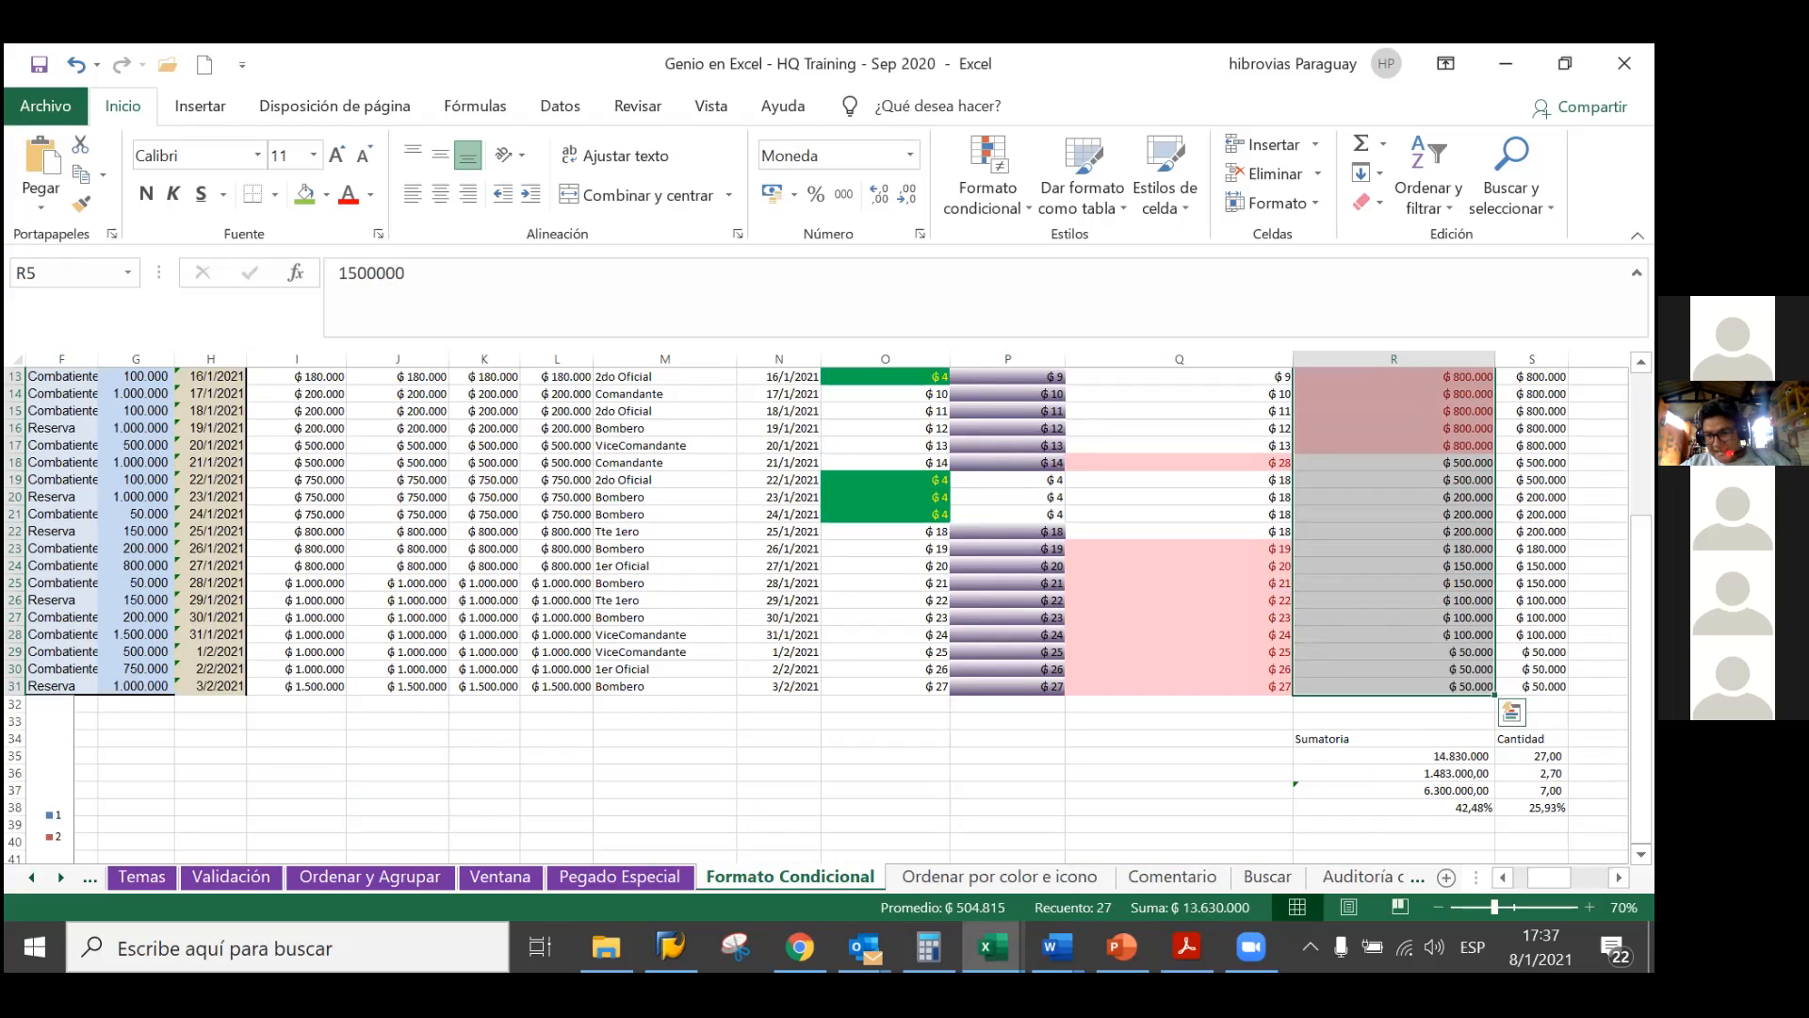
{"action": "left_click", "coordinate": [1407, 754]}
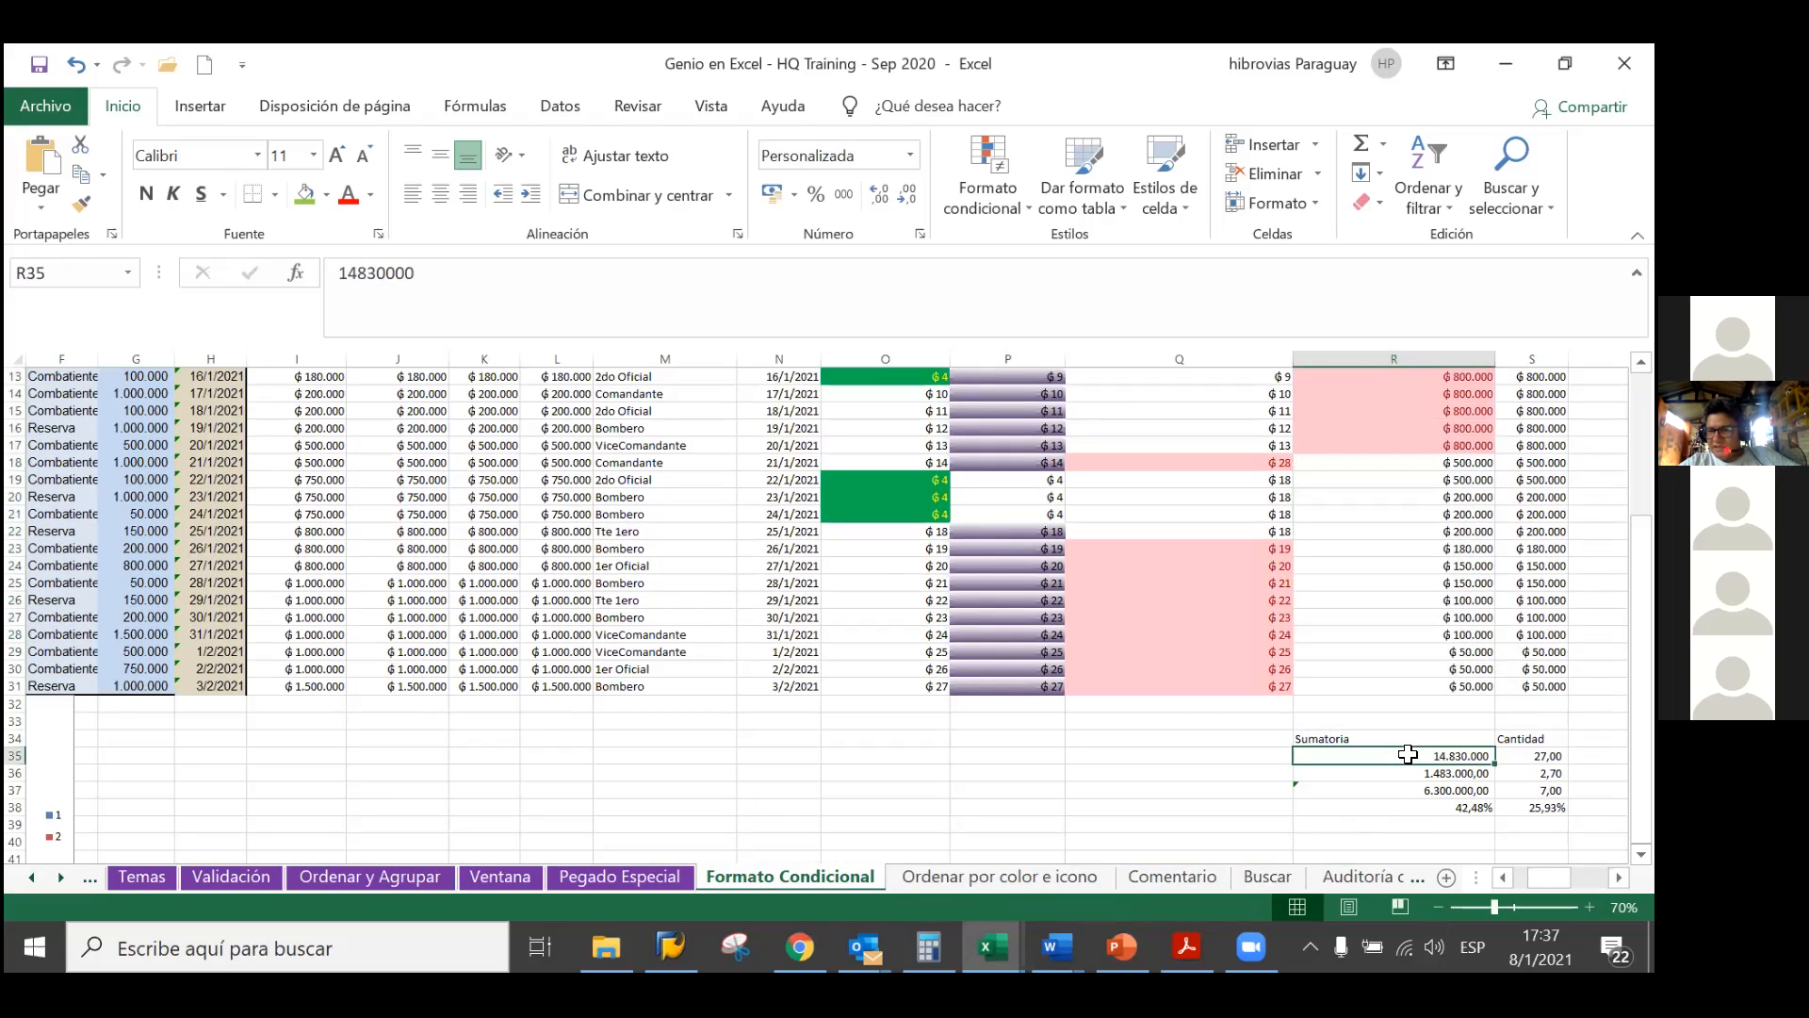
{"action": "type", "text": "13630000"}
{"action": "key", "text": "Return"}
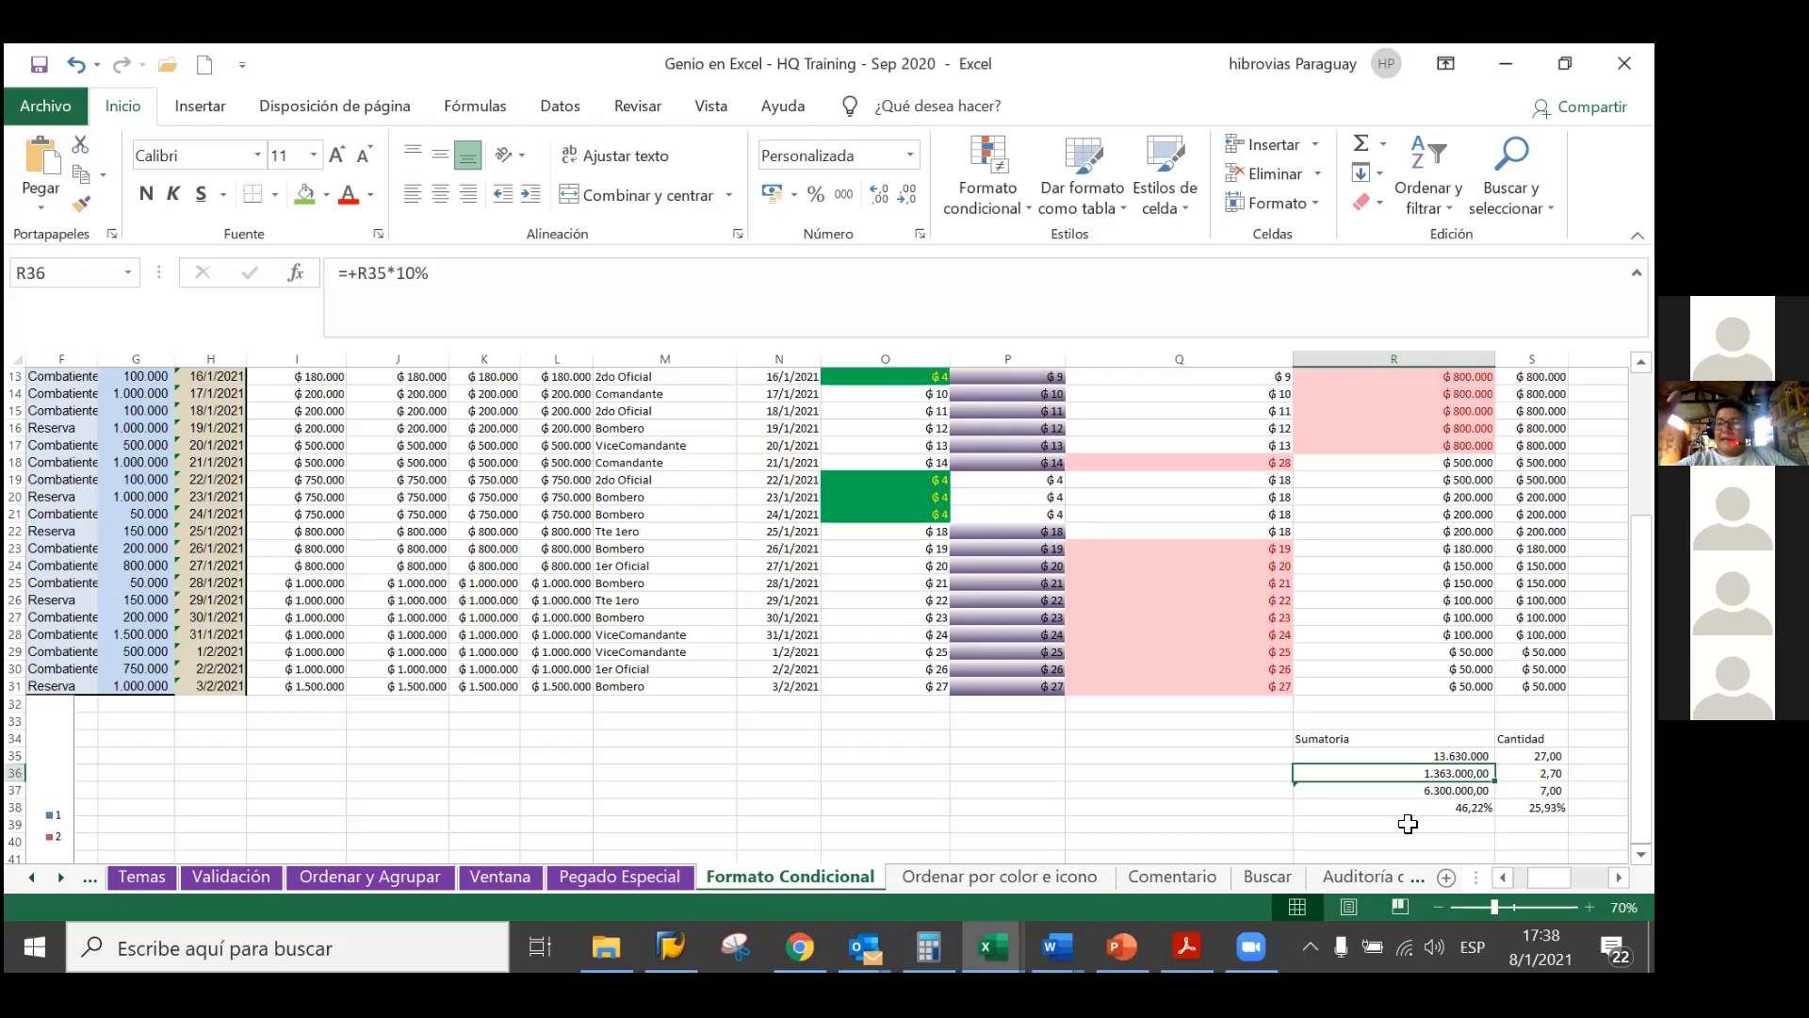
Check the sum of the highlighted cells R5 to R17 and enter 11100000 in R36
{"action": "scroll", "coordinate": [1436, 542], "scroll_direction": "up", "scroll_amount": 1}
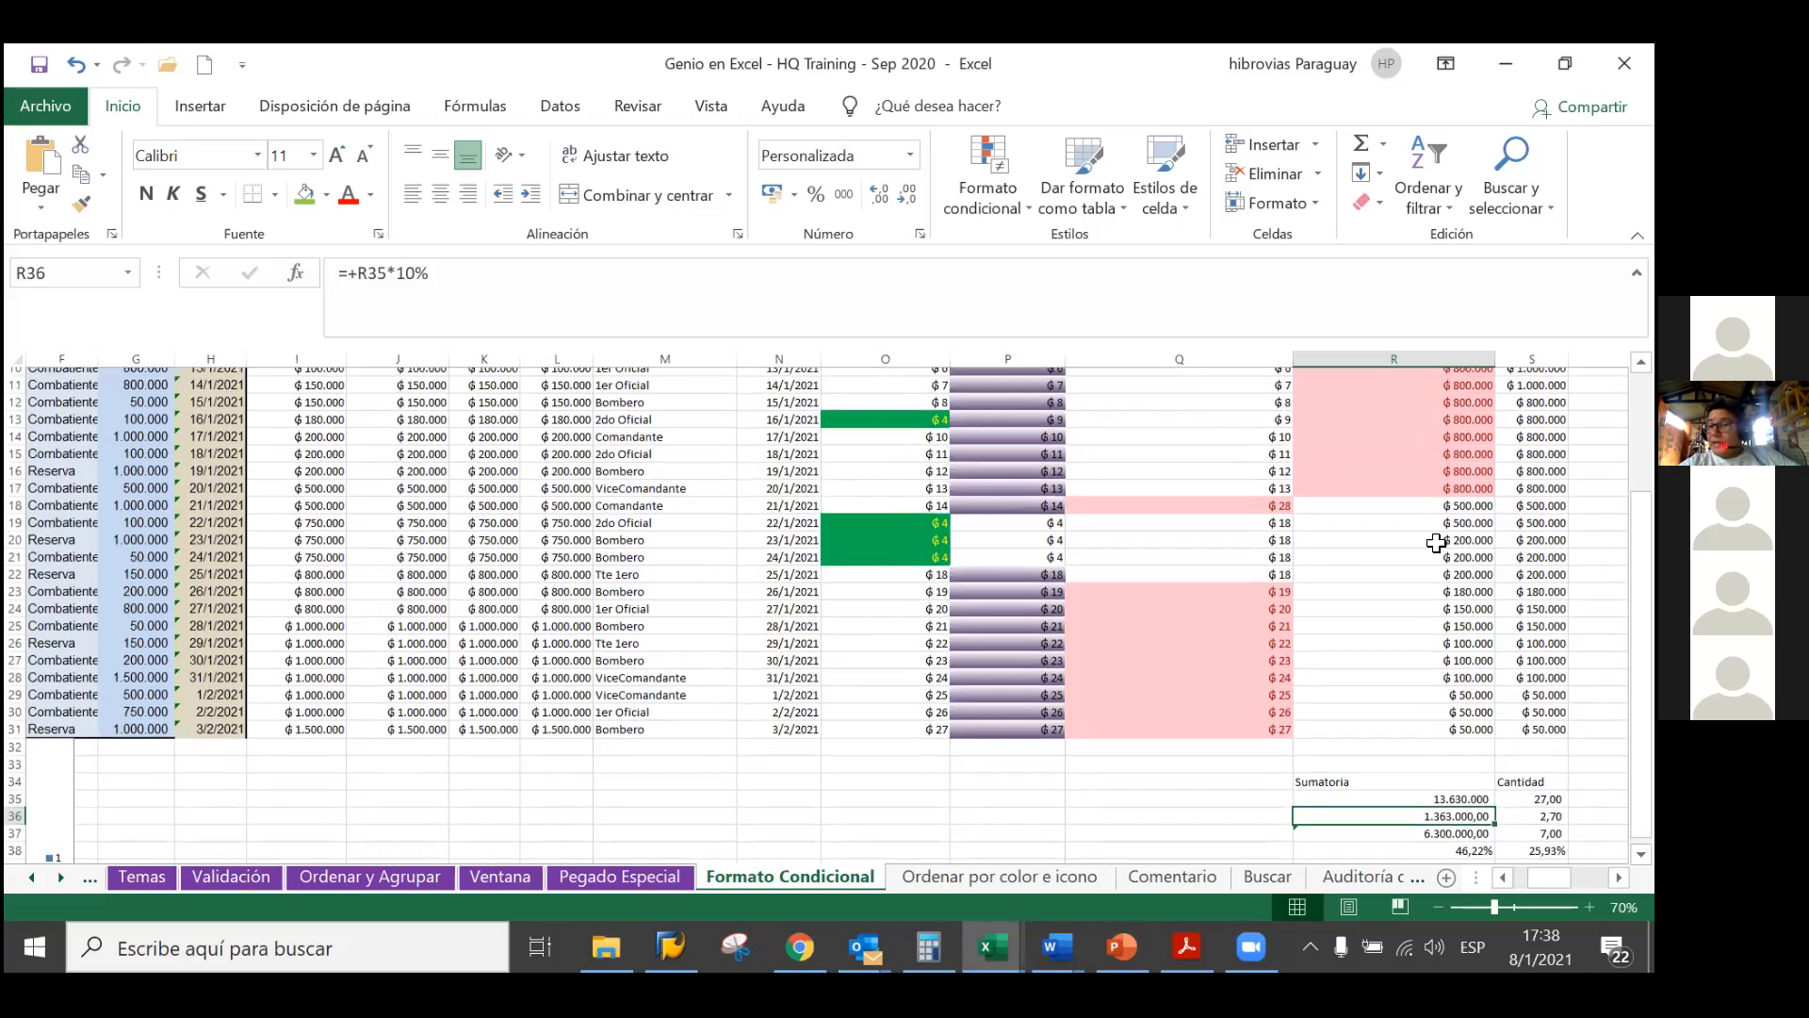
{"action": "scroll", "coordinate": [1436, 542], "scroll_direction": "up", "scroll_amount": 2}
{"action": "left_click_drag", "start_coordinate": [1445, 399], "coordinate": [1442, 612]}
{"action": "scroll", "coordinate": [1442, 612], "scroll_direction": "down", "scroll_amount": 4}
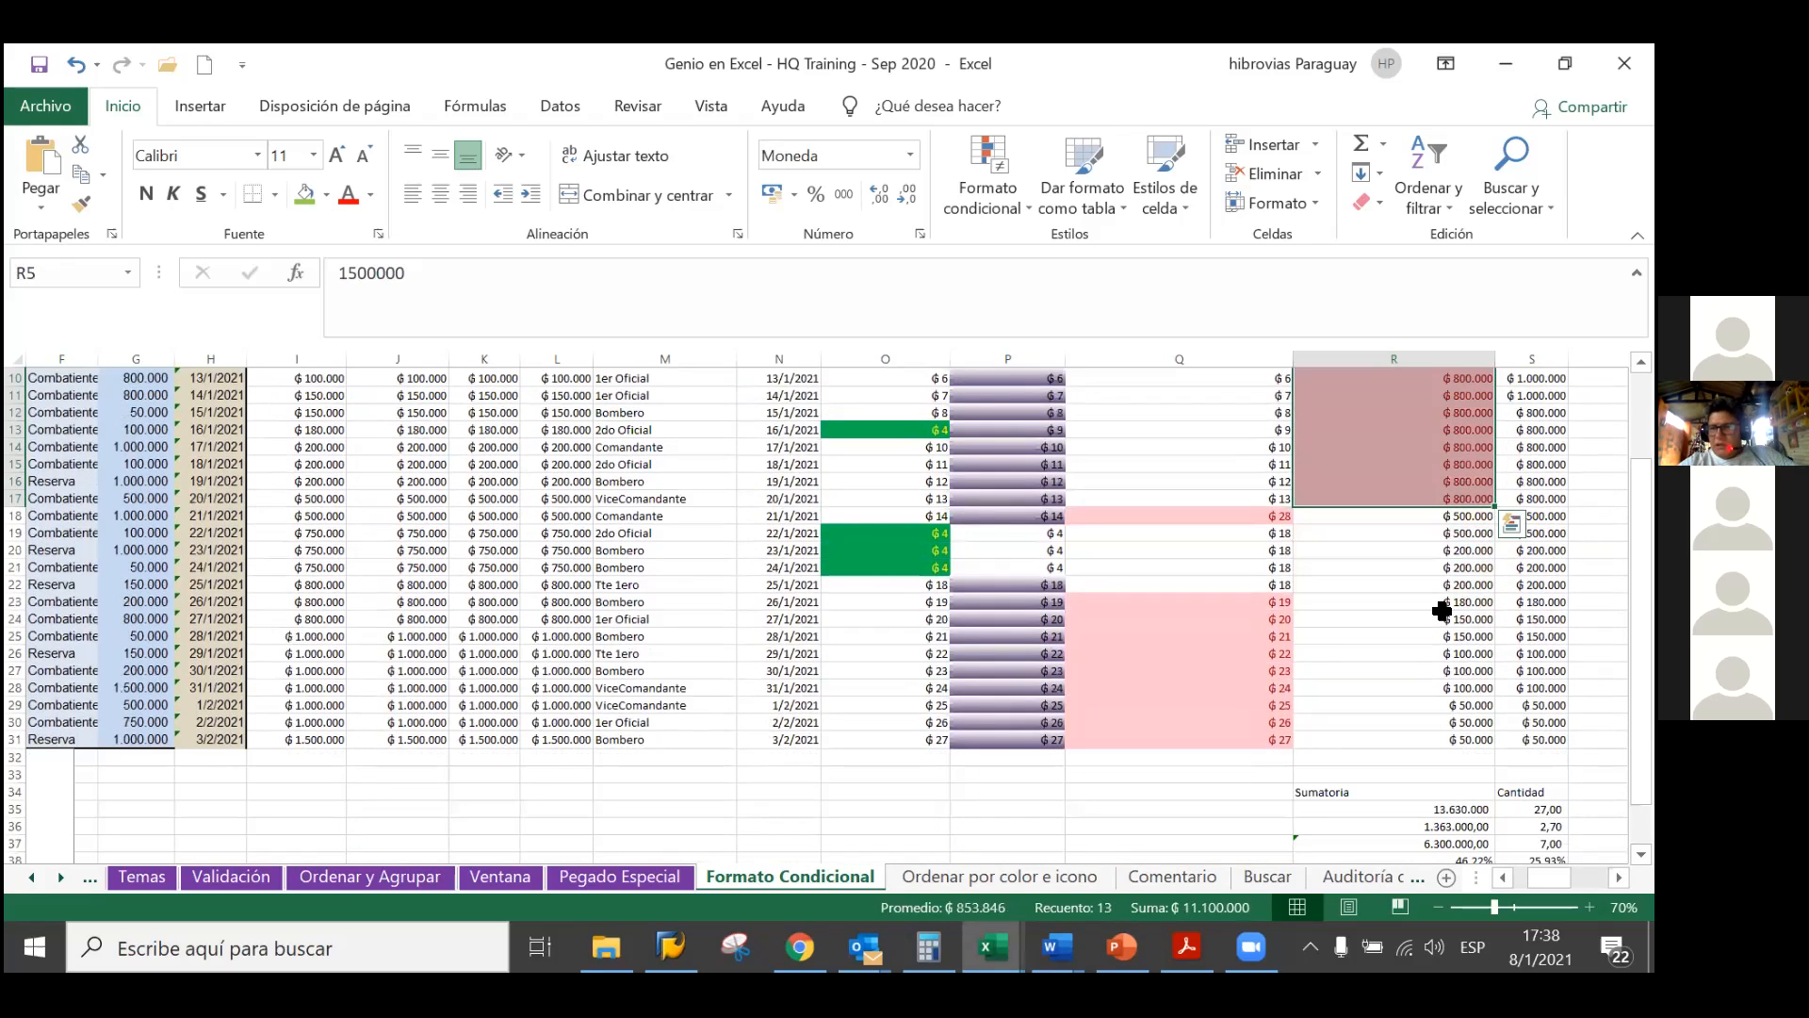
{"action": "scroll", "coordinate": [1437, 641], "scroll_direction": "down", "scroll_amount": 1}
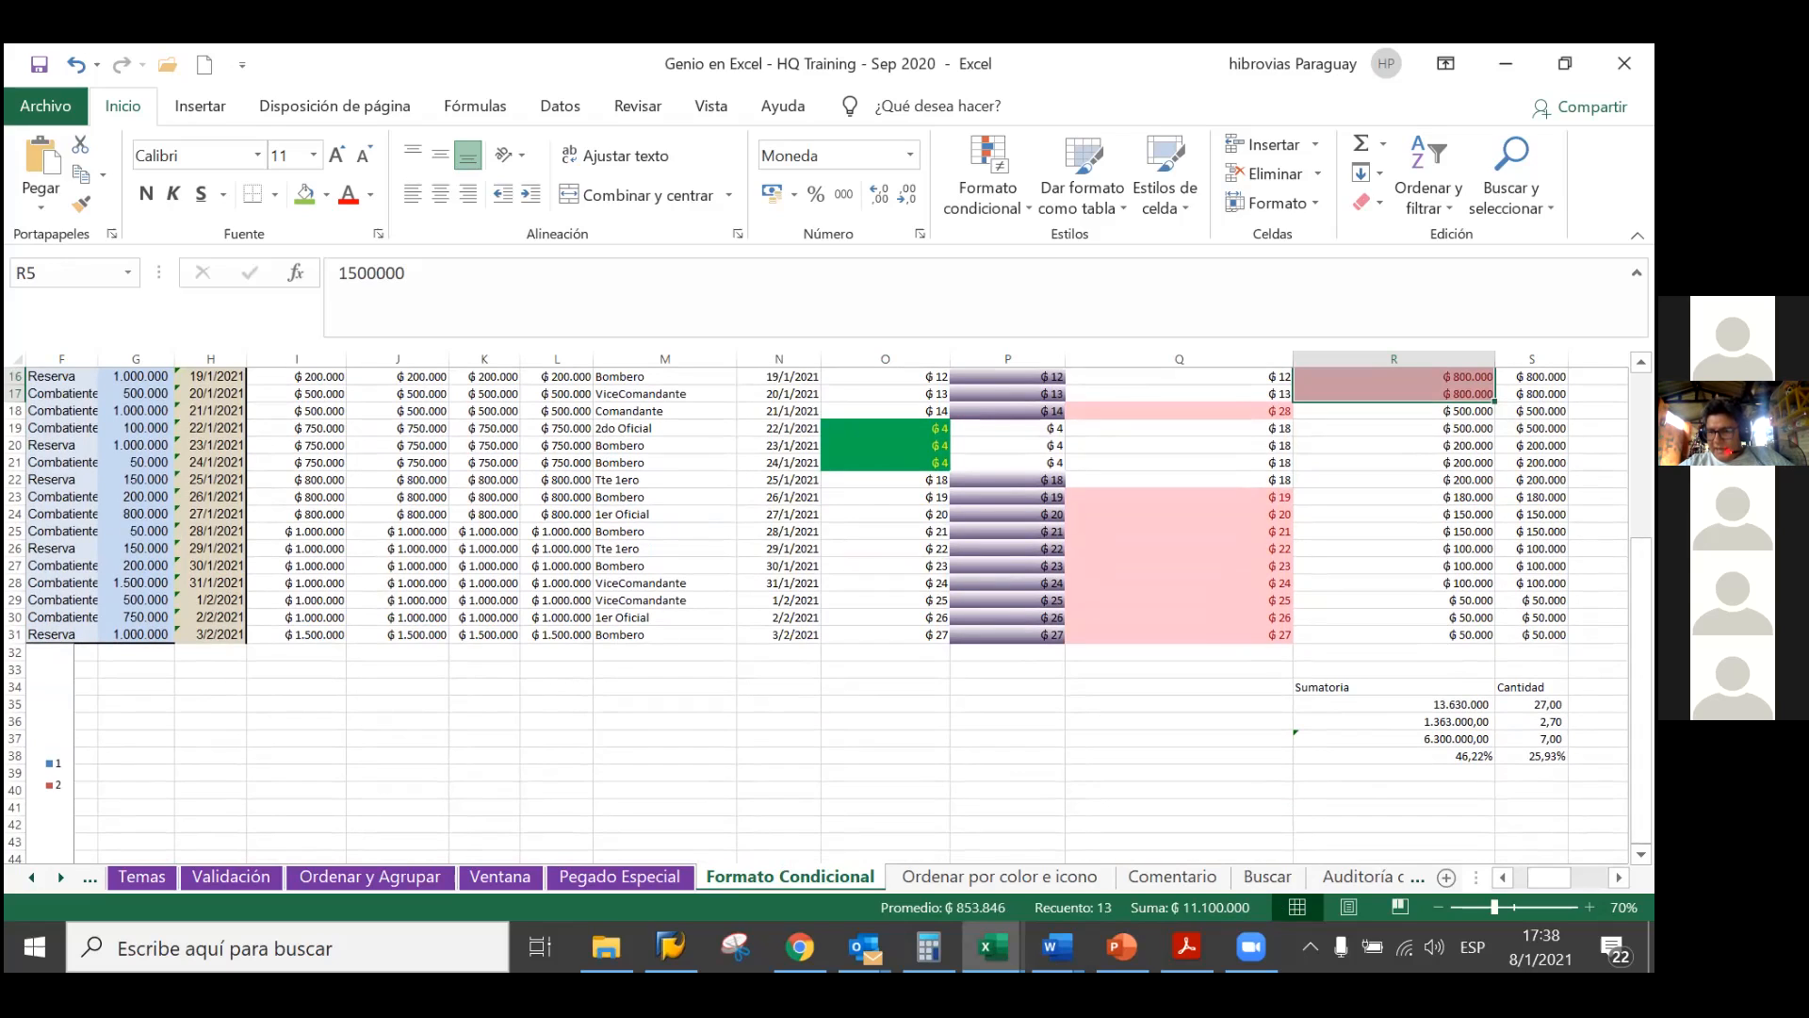
{"action": "left_click", "coordinate": [1427, 724]}
{"action": "type", "text": "1"}
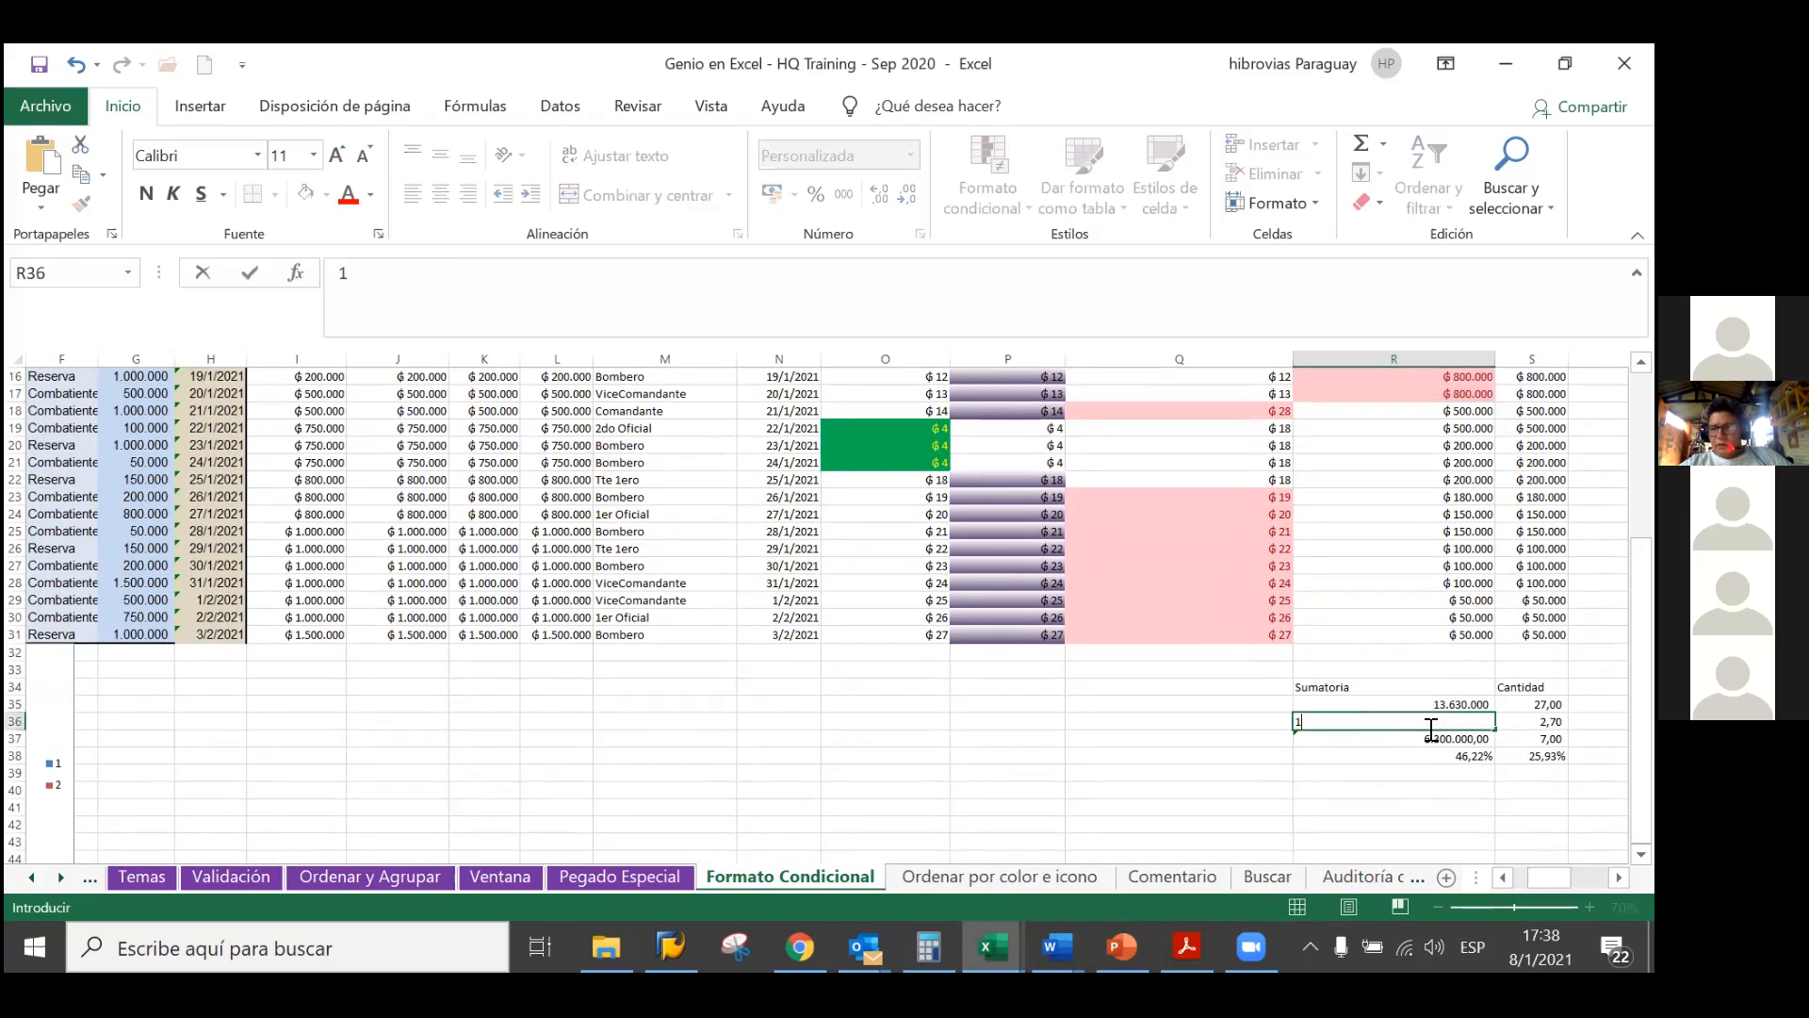
{"action": "type", "text": "1100000"}
{"action": "key", "text": "Return"}
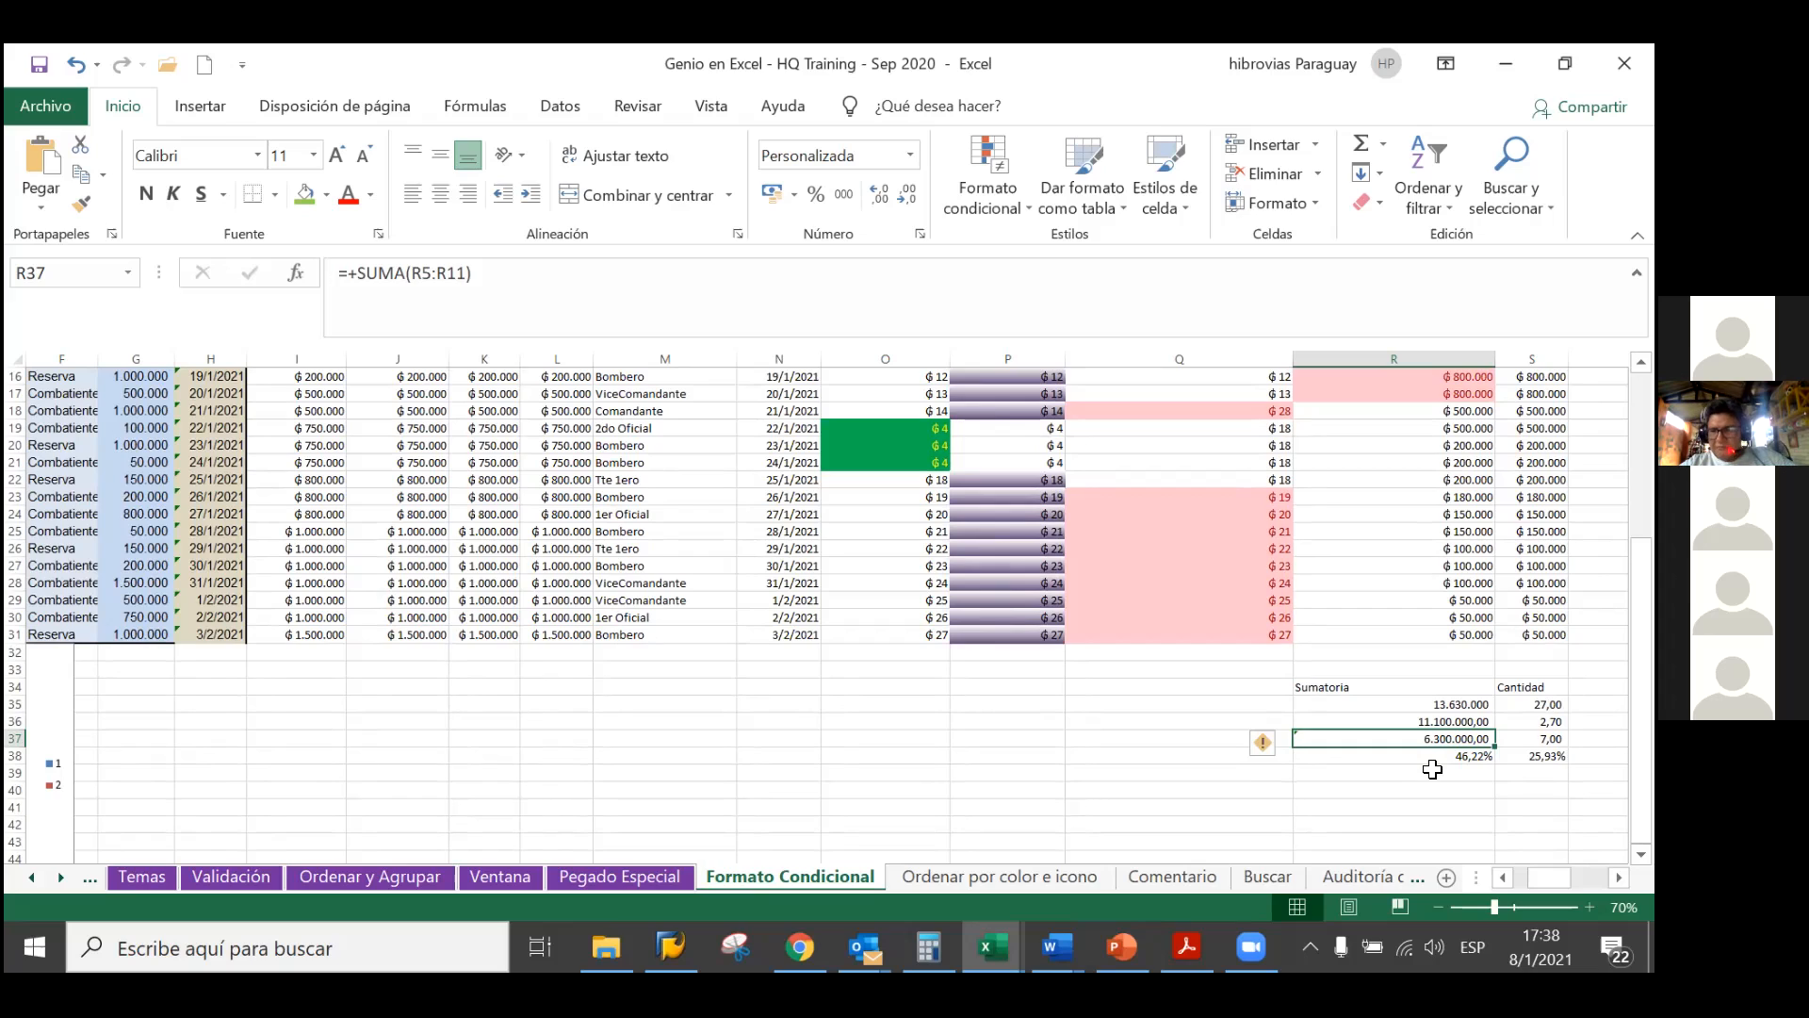
Clear R37 and replace its contents with the formula +R35*10%
{"action": "key", "text": "Delete"}
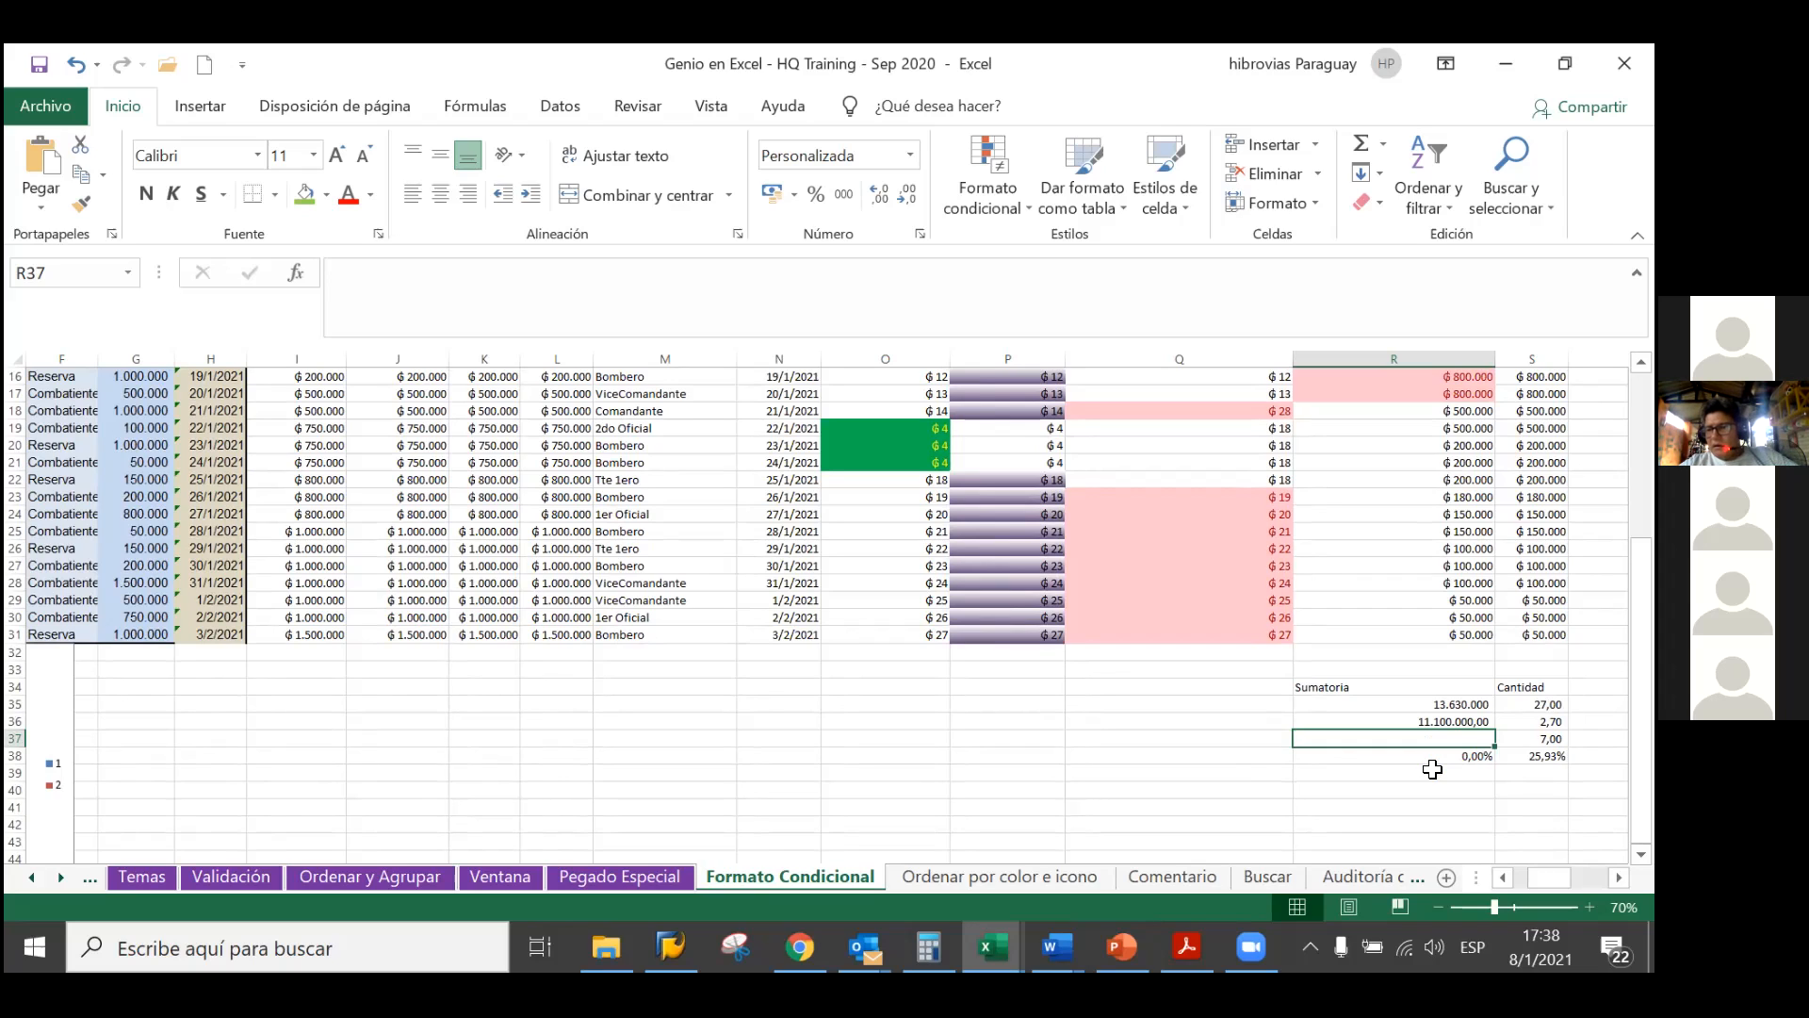
{"action": "type", "text": "+"}
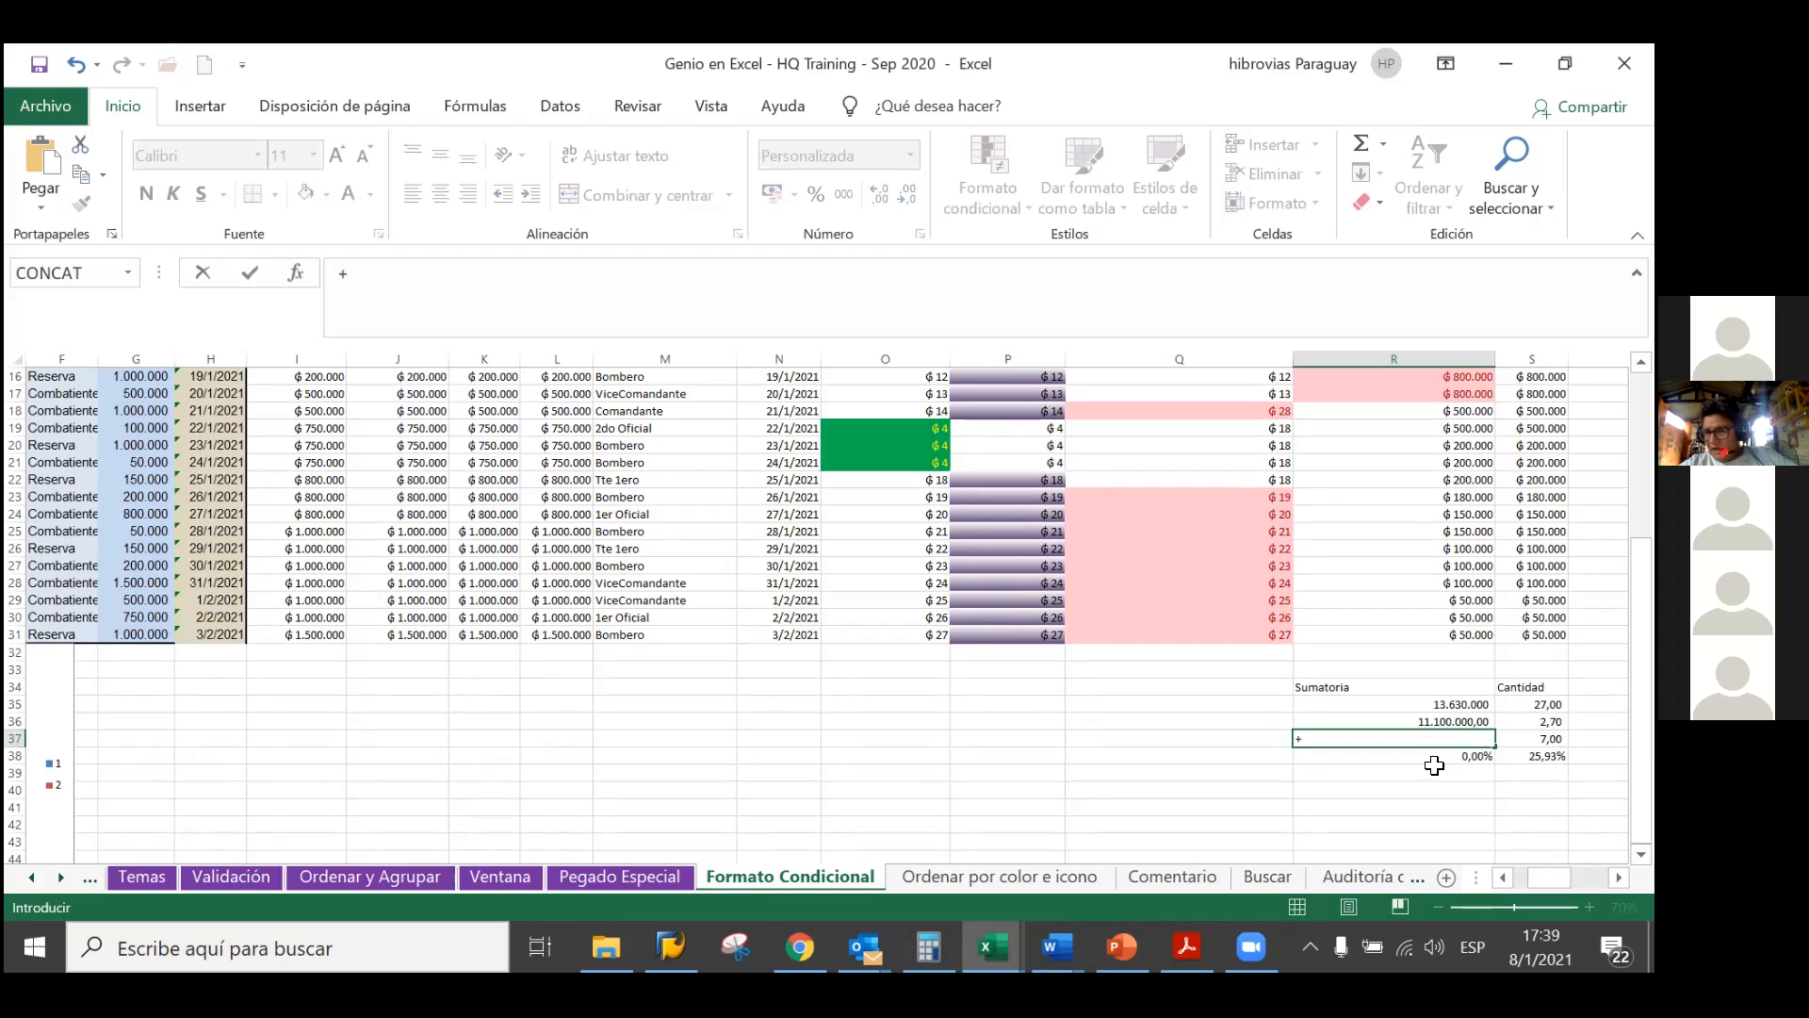
{"action": "left_click", "coordinate": [1445, 704]}
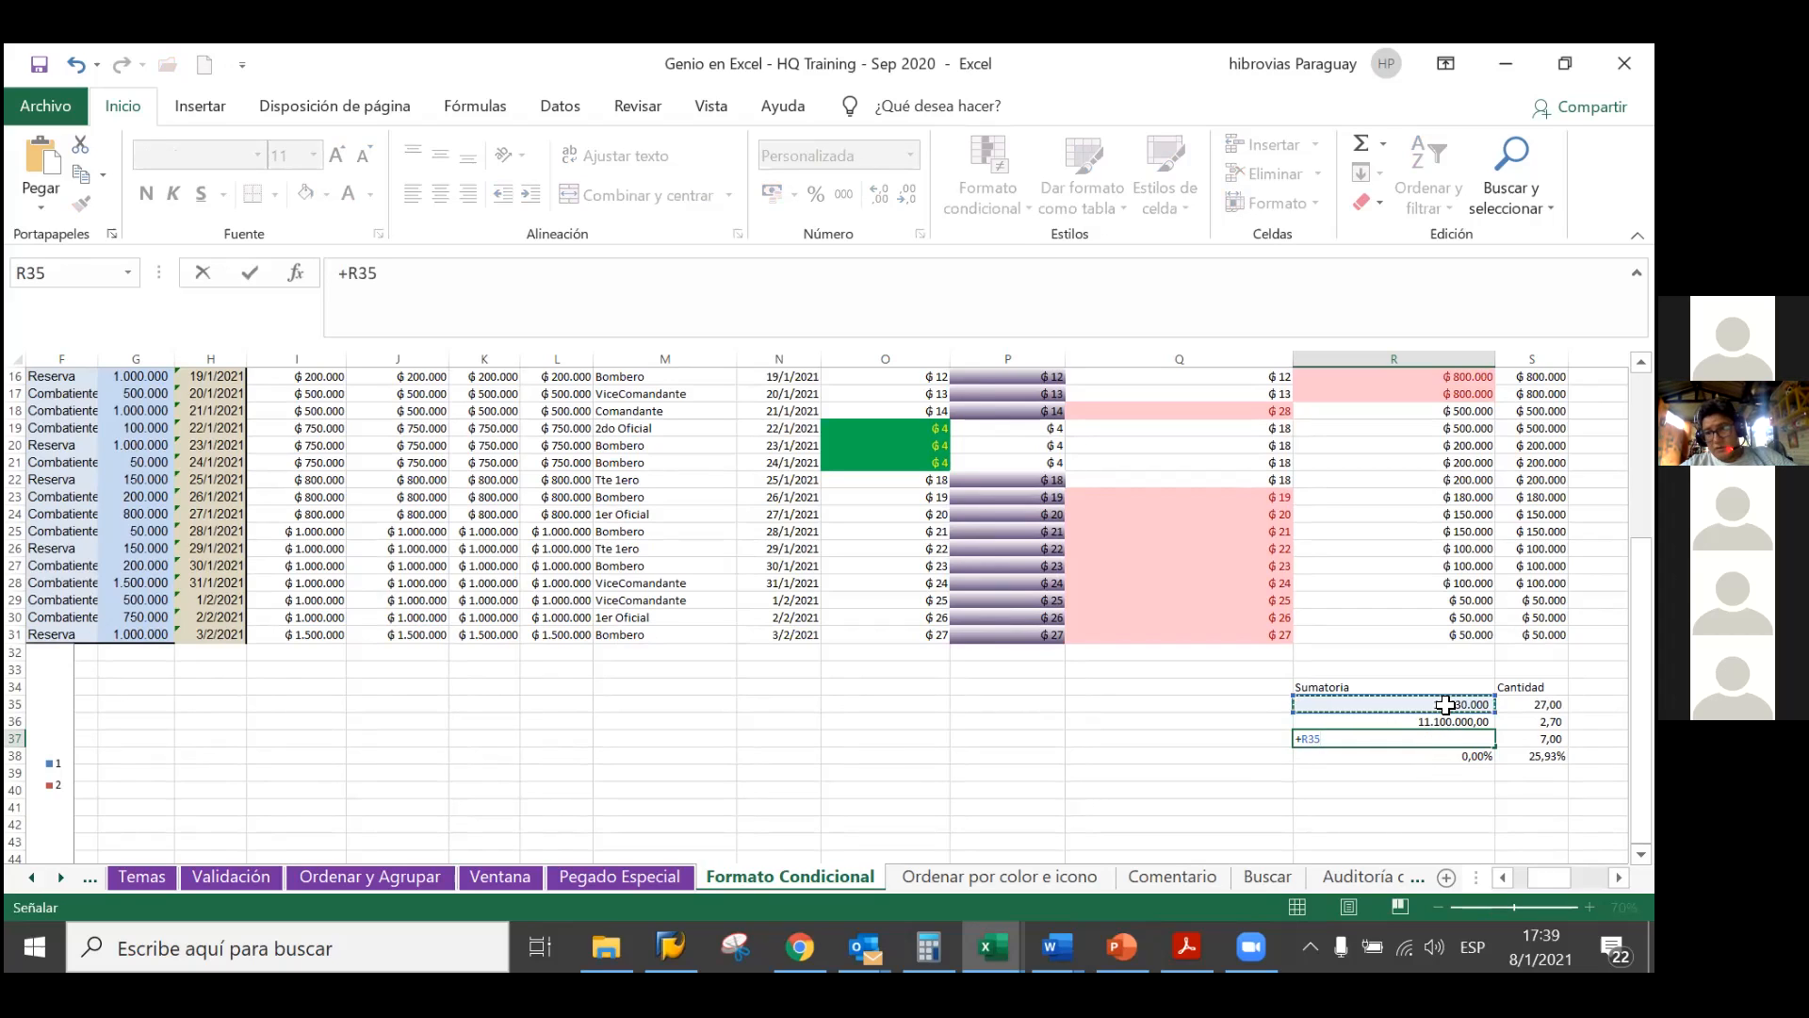
{"action": "type", "text": "*10"}
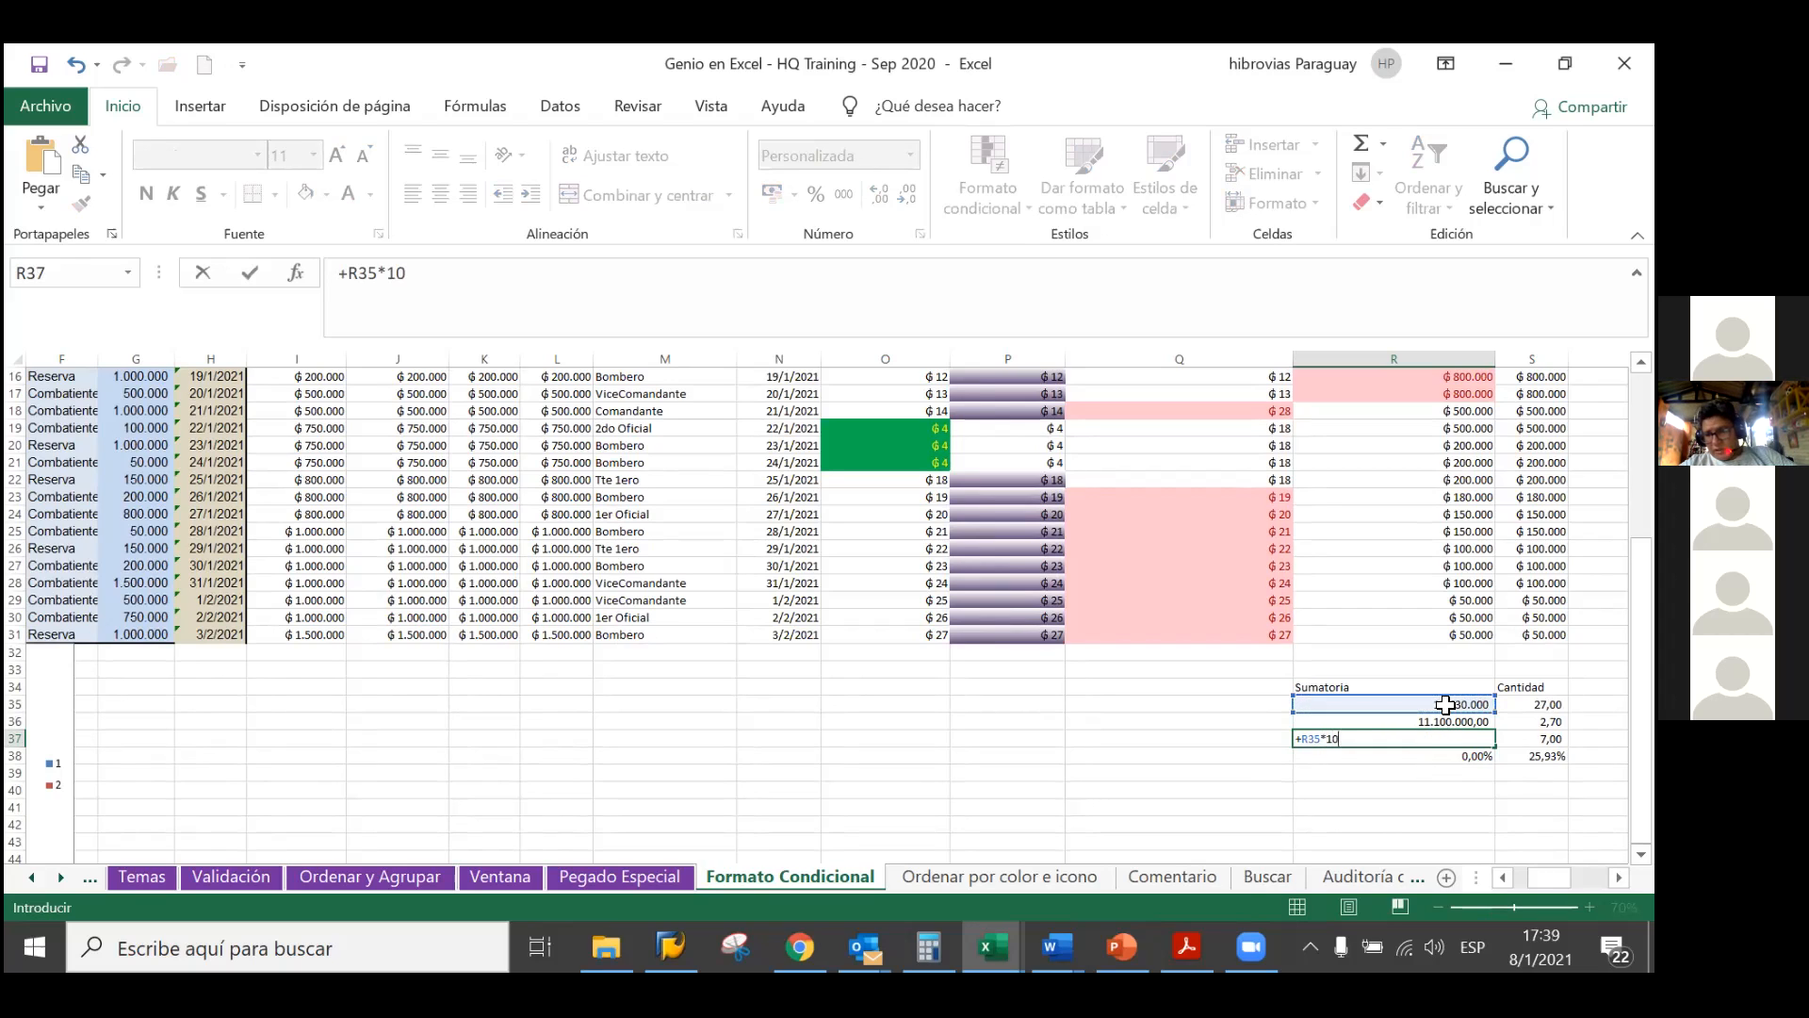
{"action": "type", "text": "%"}
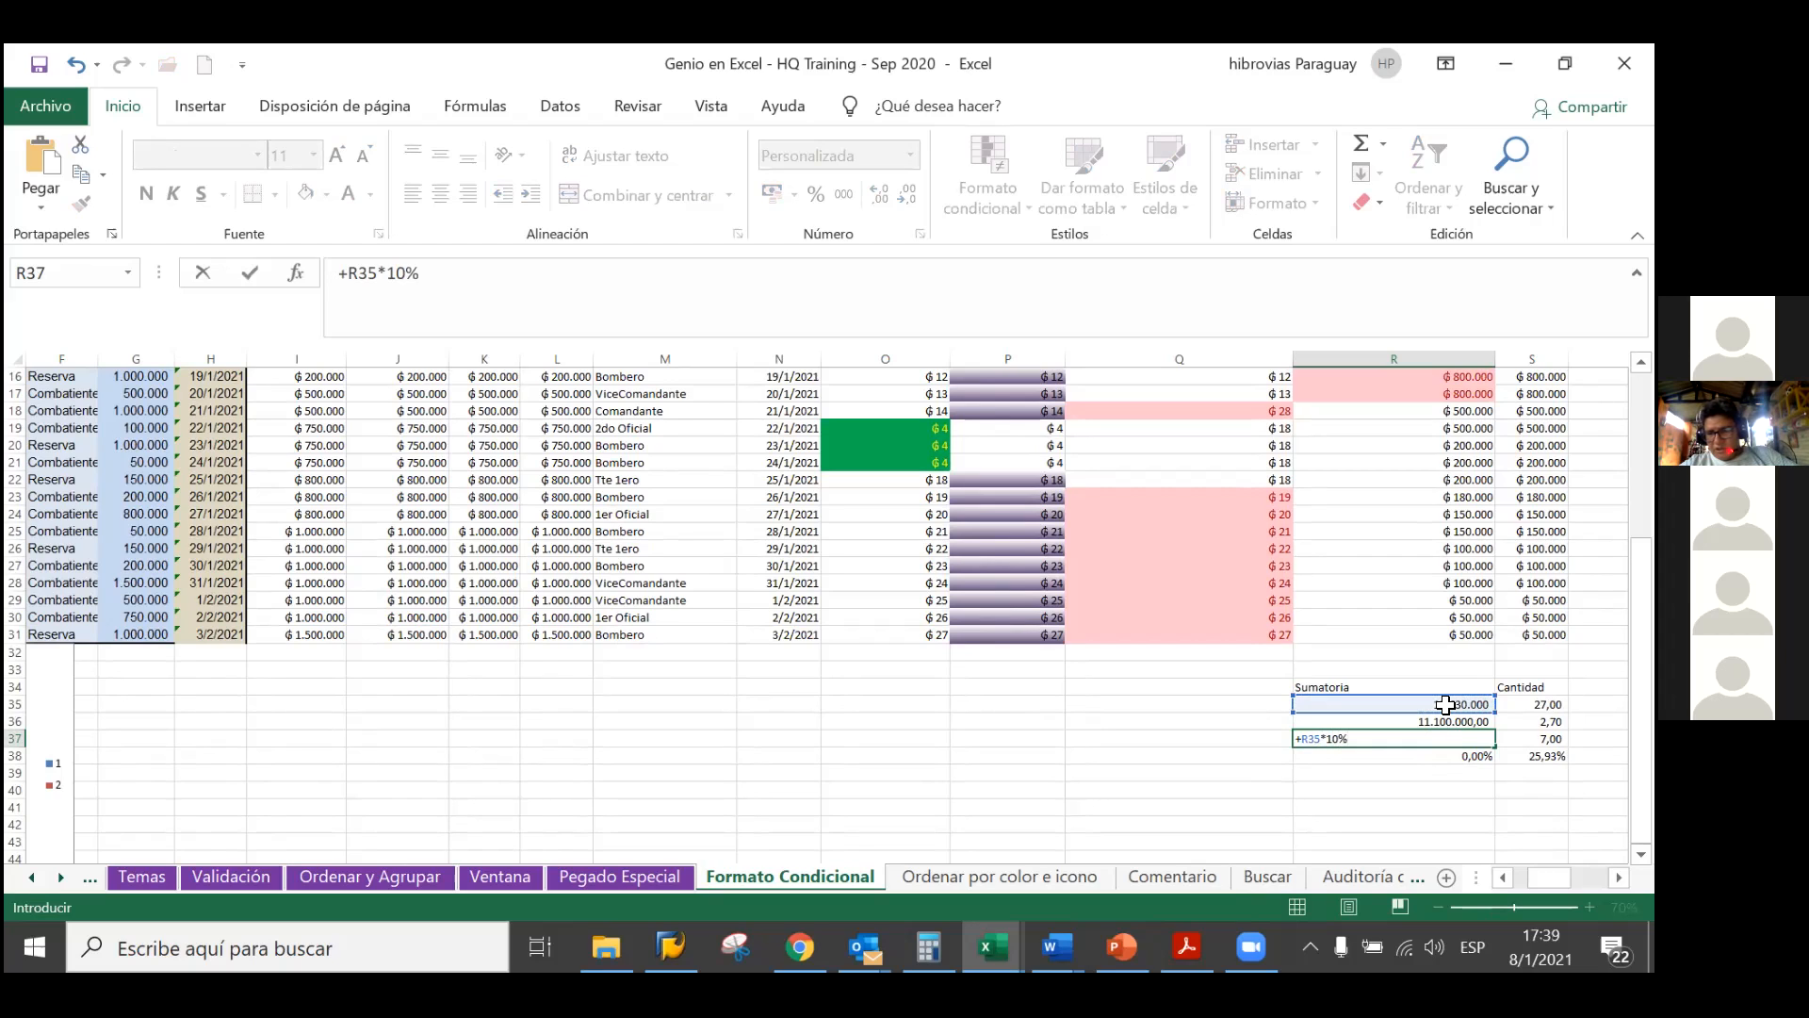
{"action": "key", "text": "Return"}
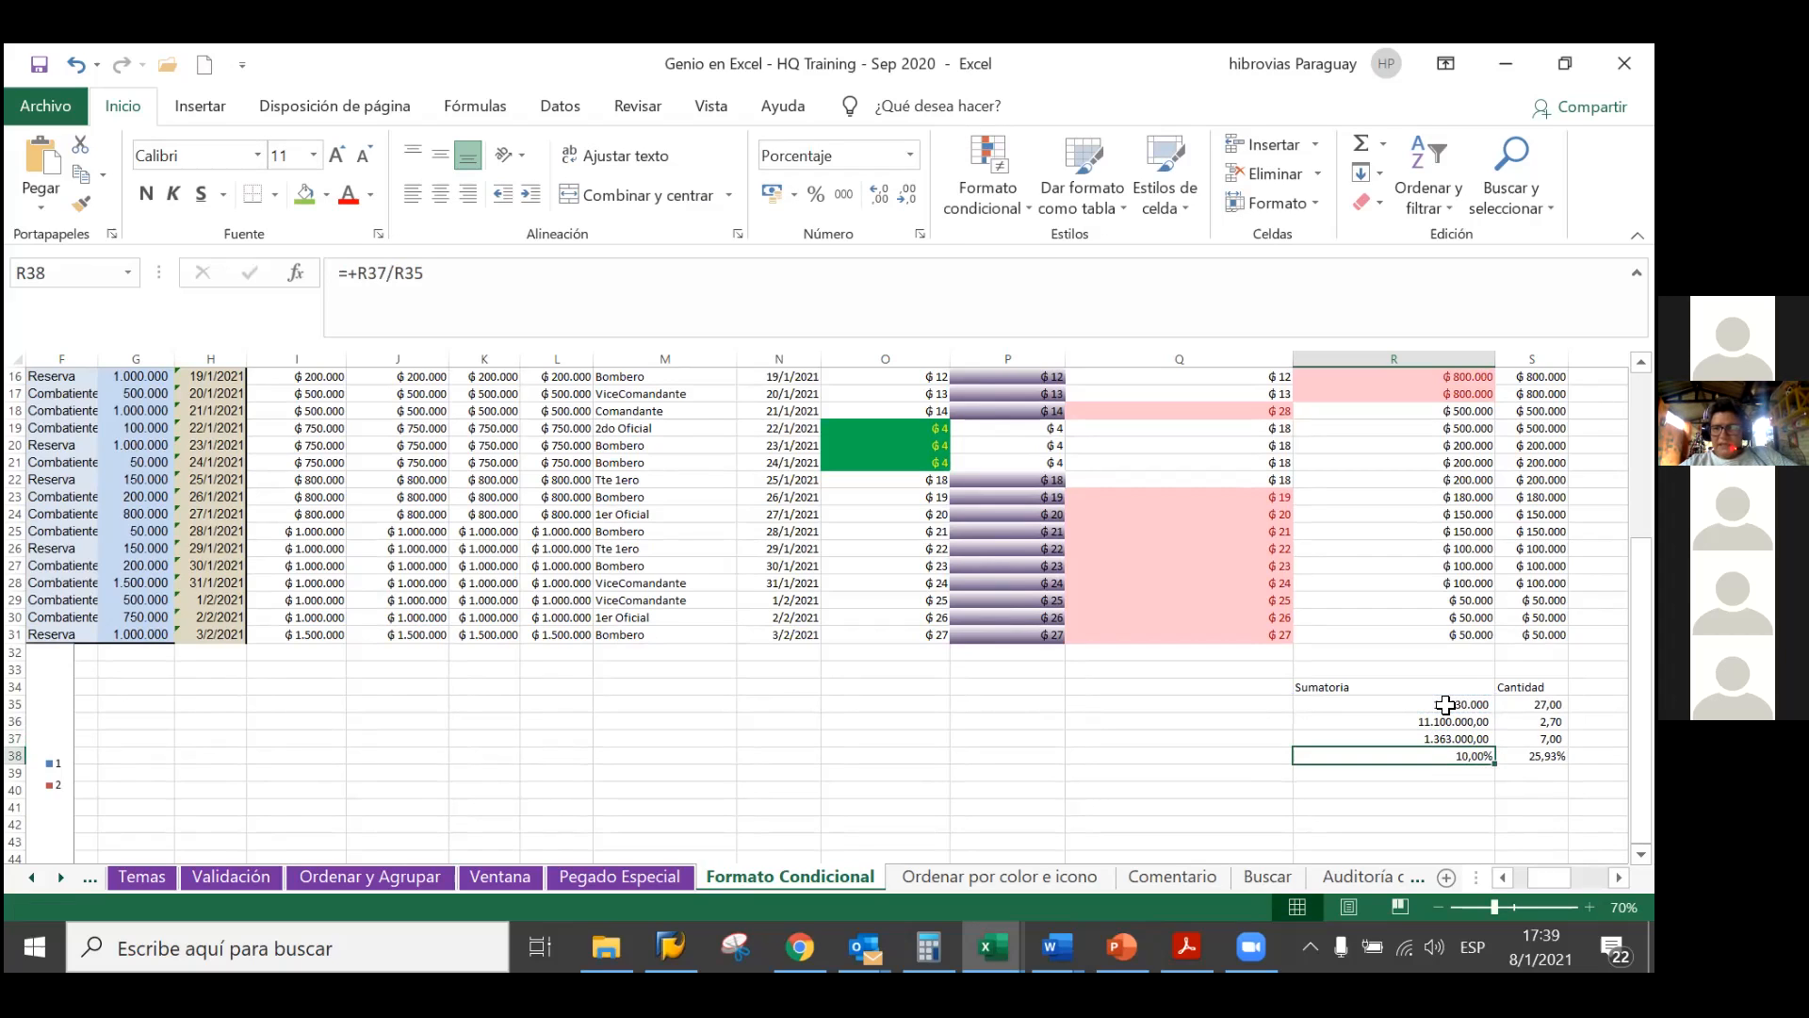
Select R37 and compare its 10% result with the highlighted values in the 10% de Valores Superiores column
{"action": "key", "text": "Up"}
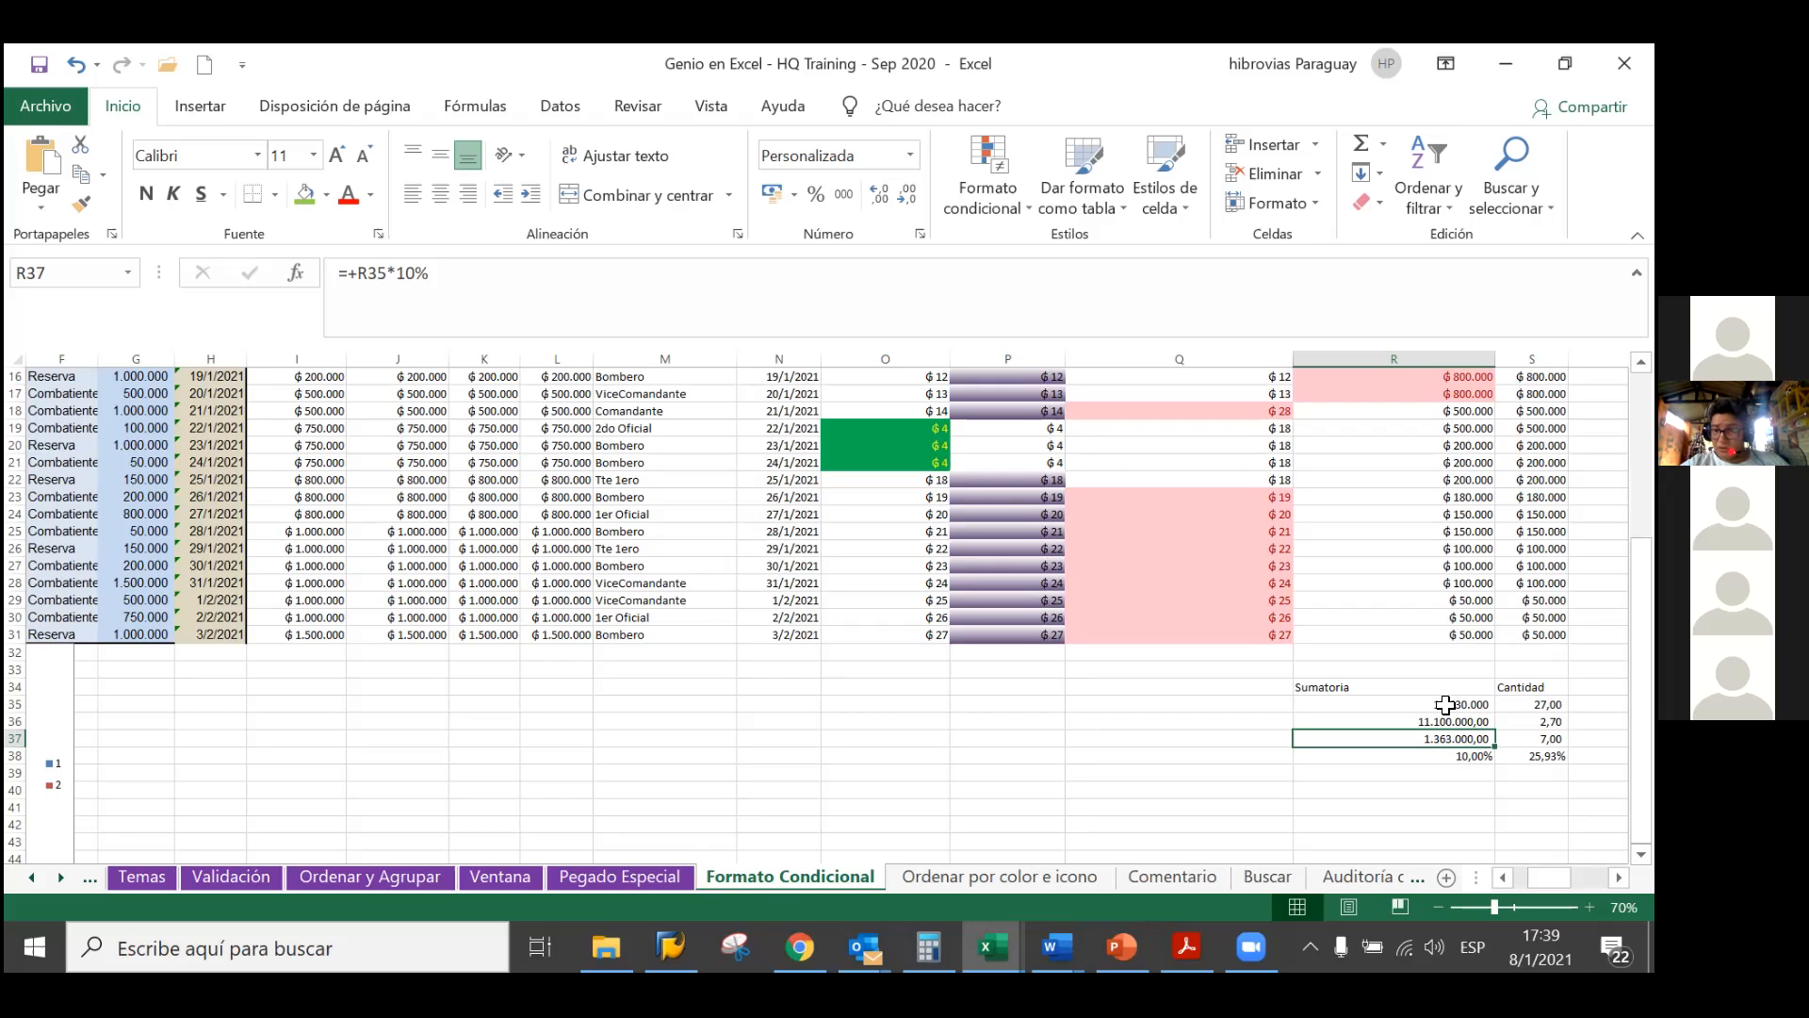
{"action": "scroll", "coordinate": [1446, 705], "scroll_direction": "up", "scroll_amount": 2}
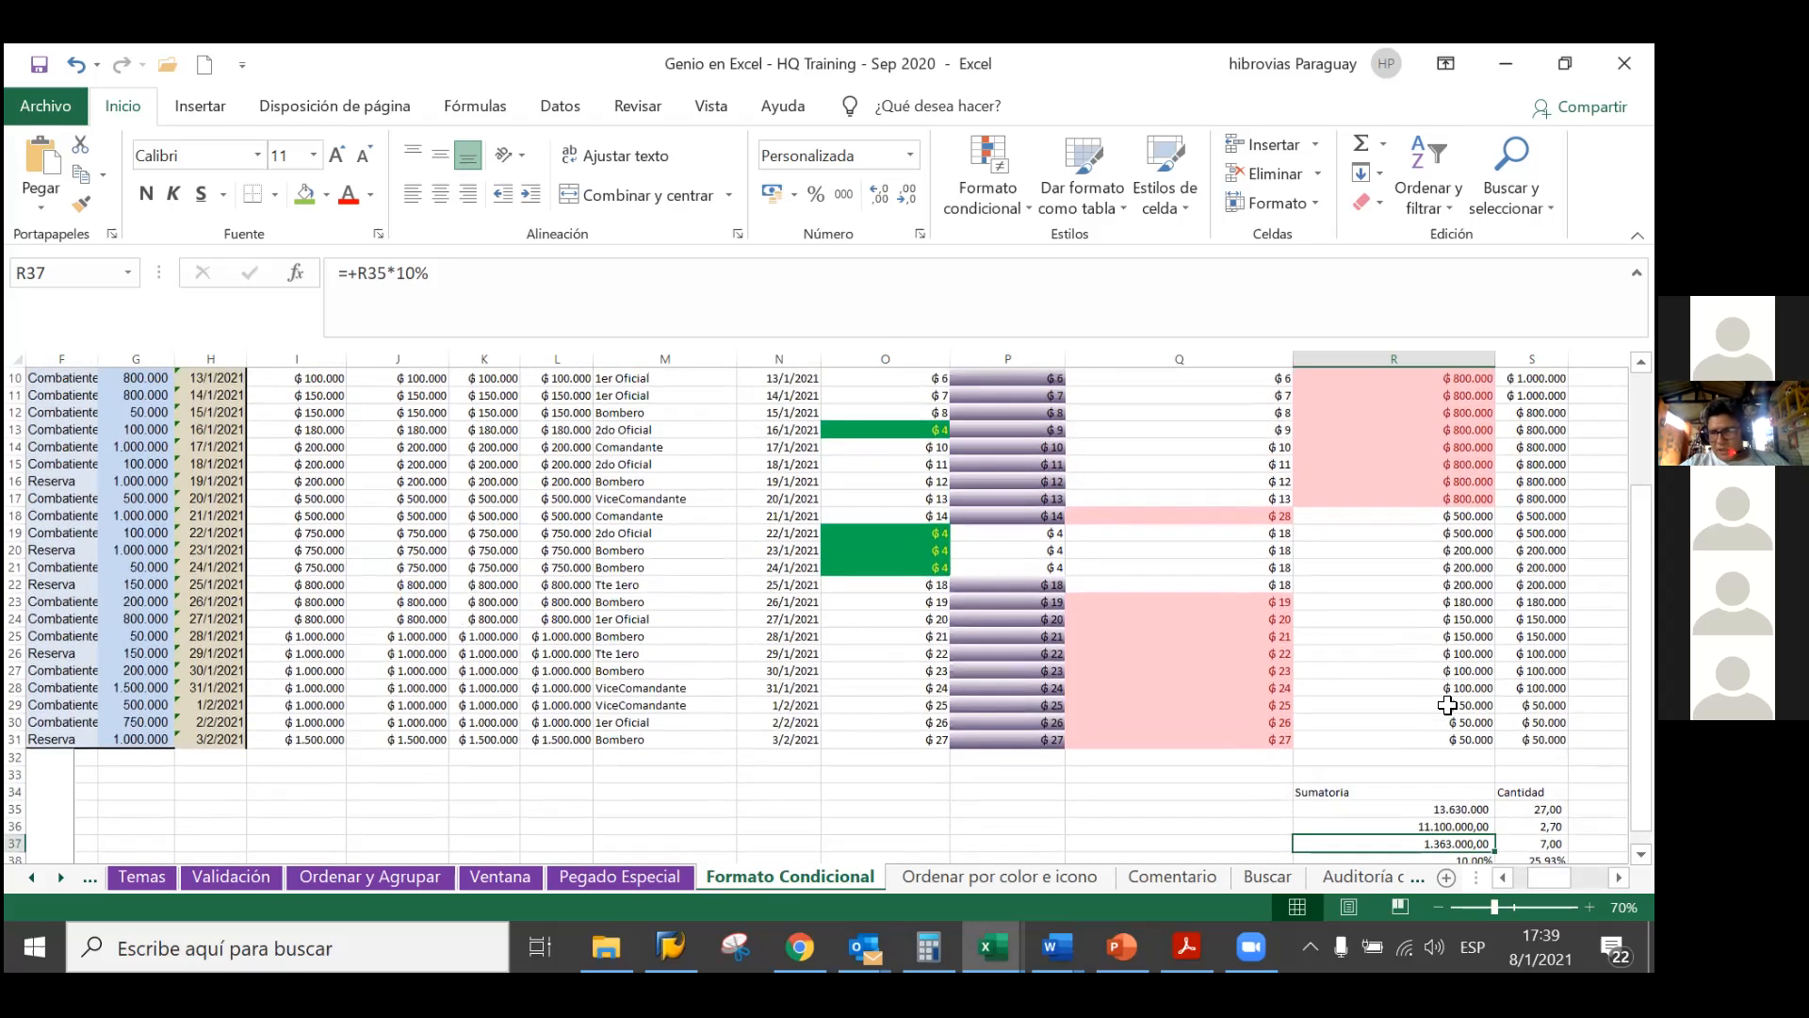
{"action": "scroll", "coordinate": [1447, 704], "scroll_direction": "down", "scroll_amount": 1}
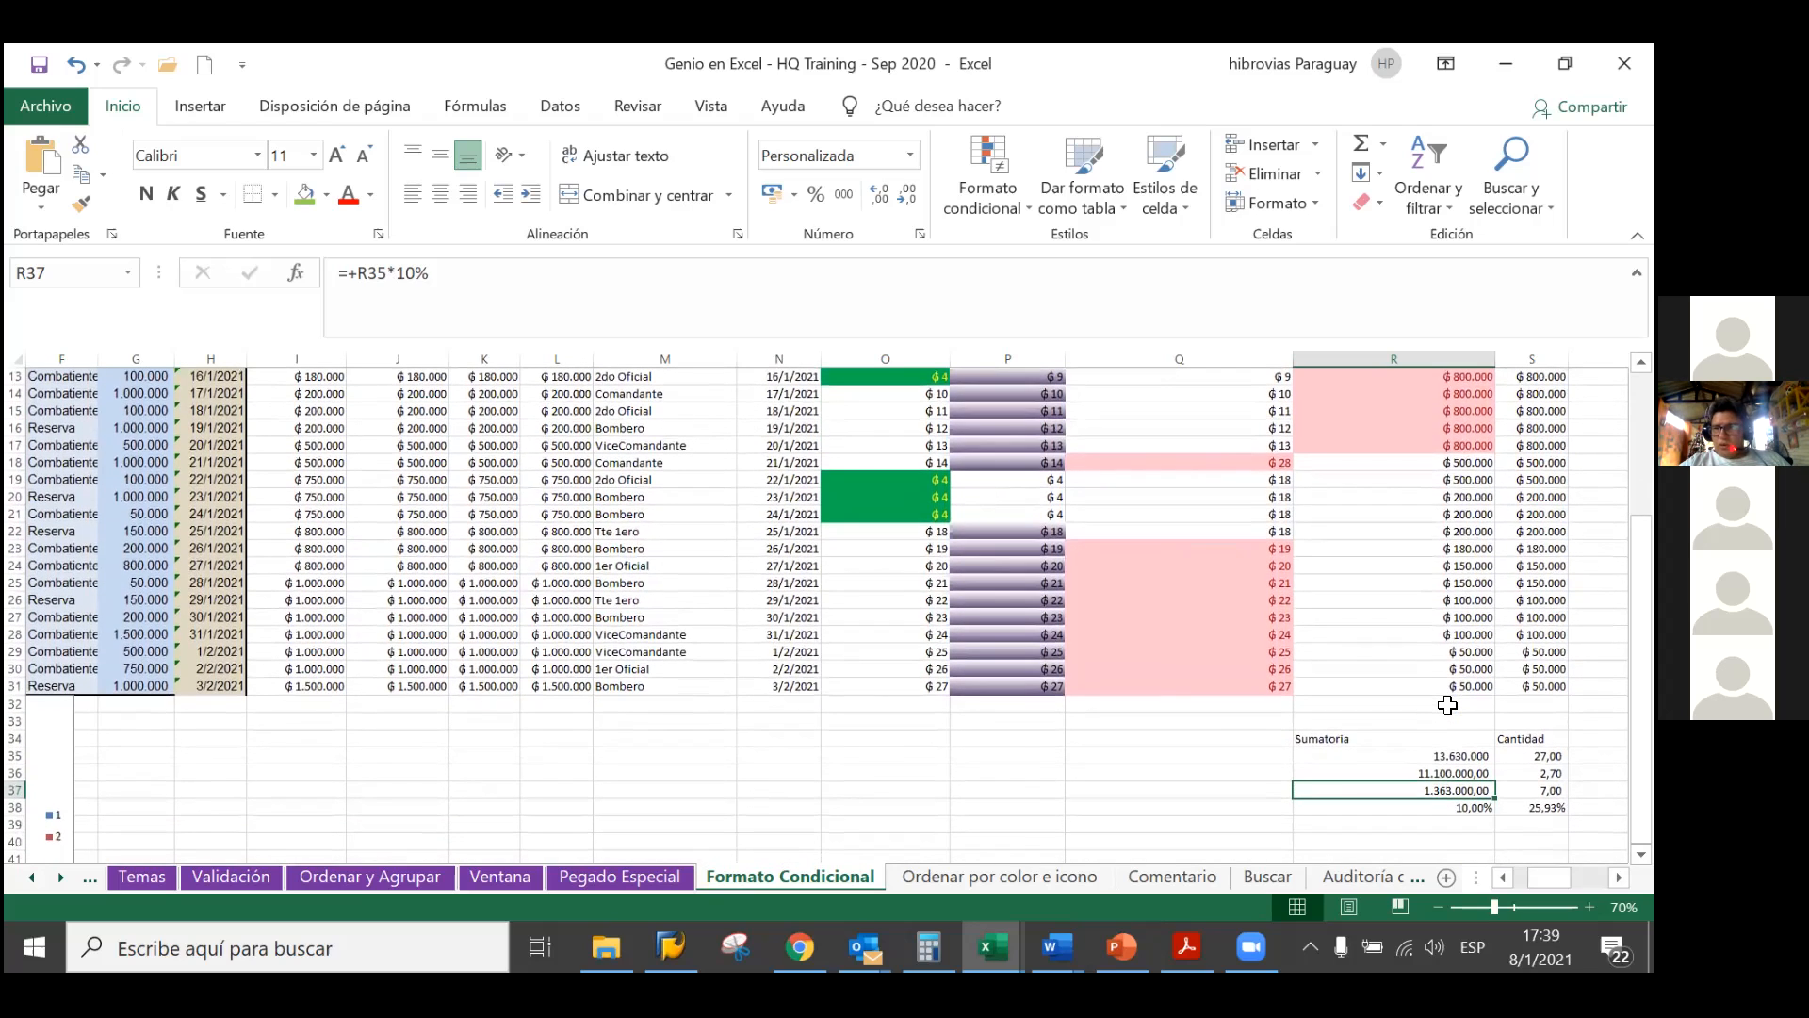
{"action": "scroll", "coordinate": [1447, 705], "scroll_direction": "up", "scroll_amount": 1}
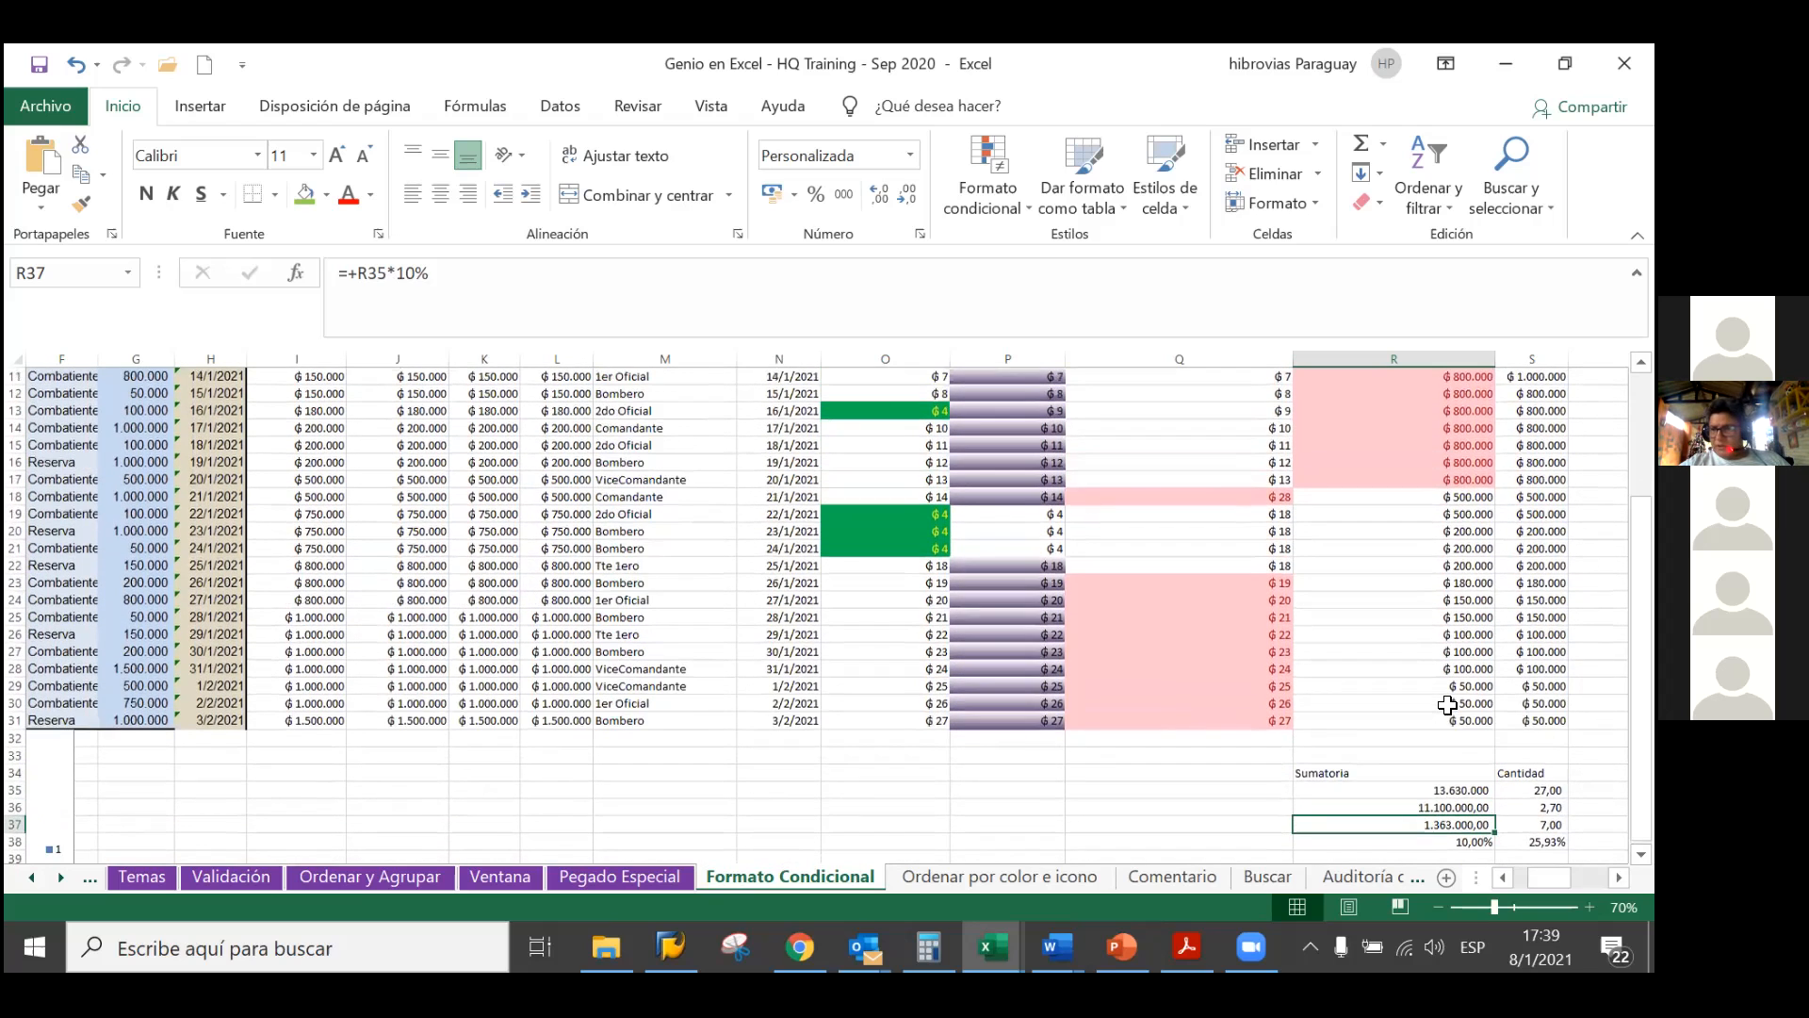
{"action": "scroll", "coordinate": [1448, 739], "scroll_direction": "up", "scroll_amount": 2}
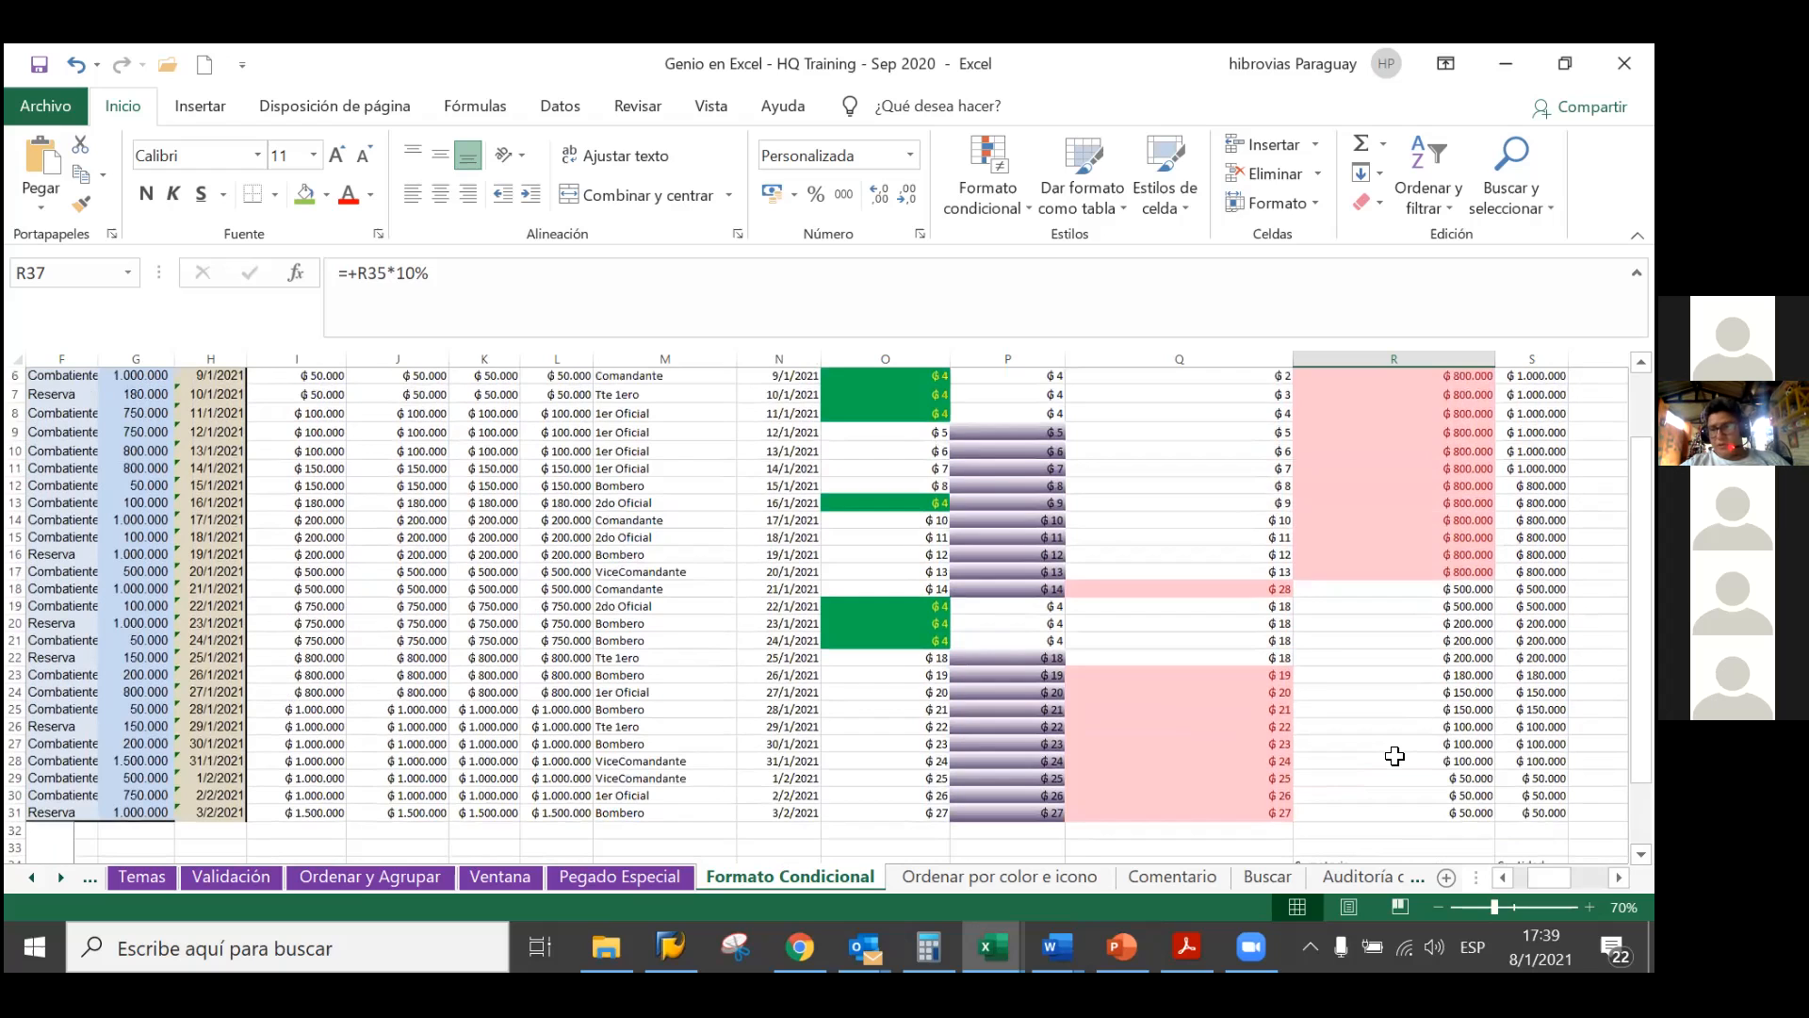
{"action": "scroll", "coordinate": [1395, 756], "scroll_direction": "up", "scroll_amount": 1}
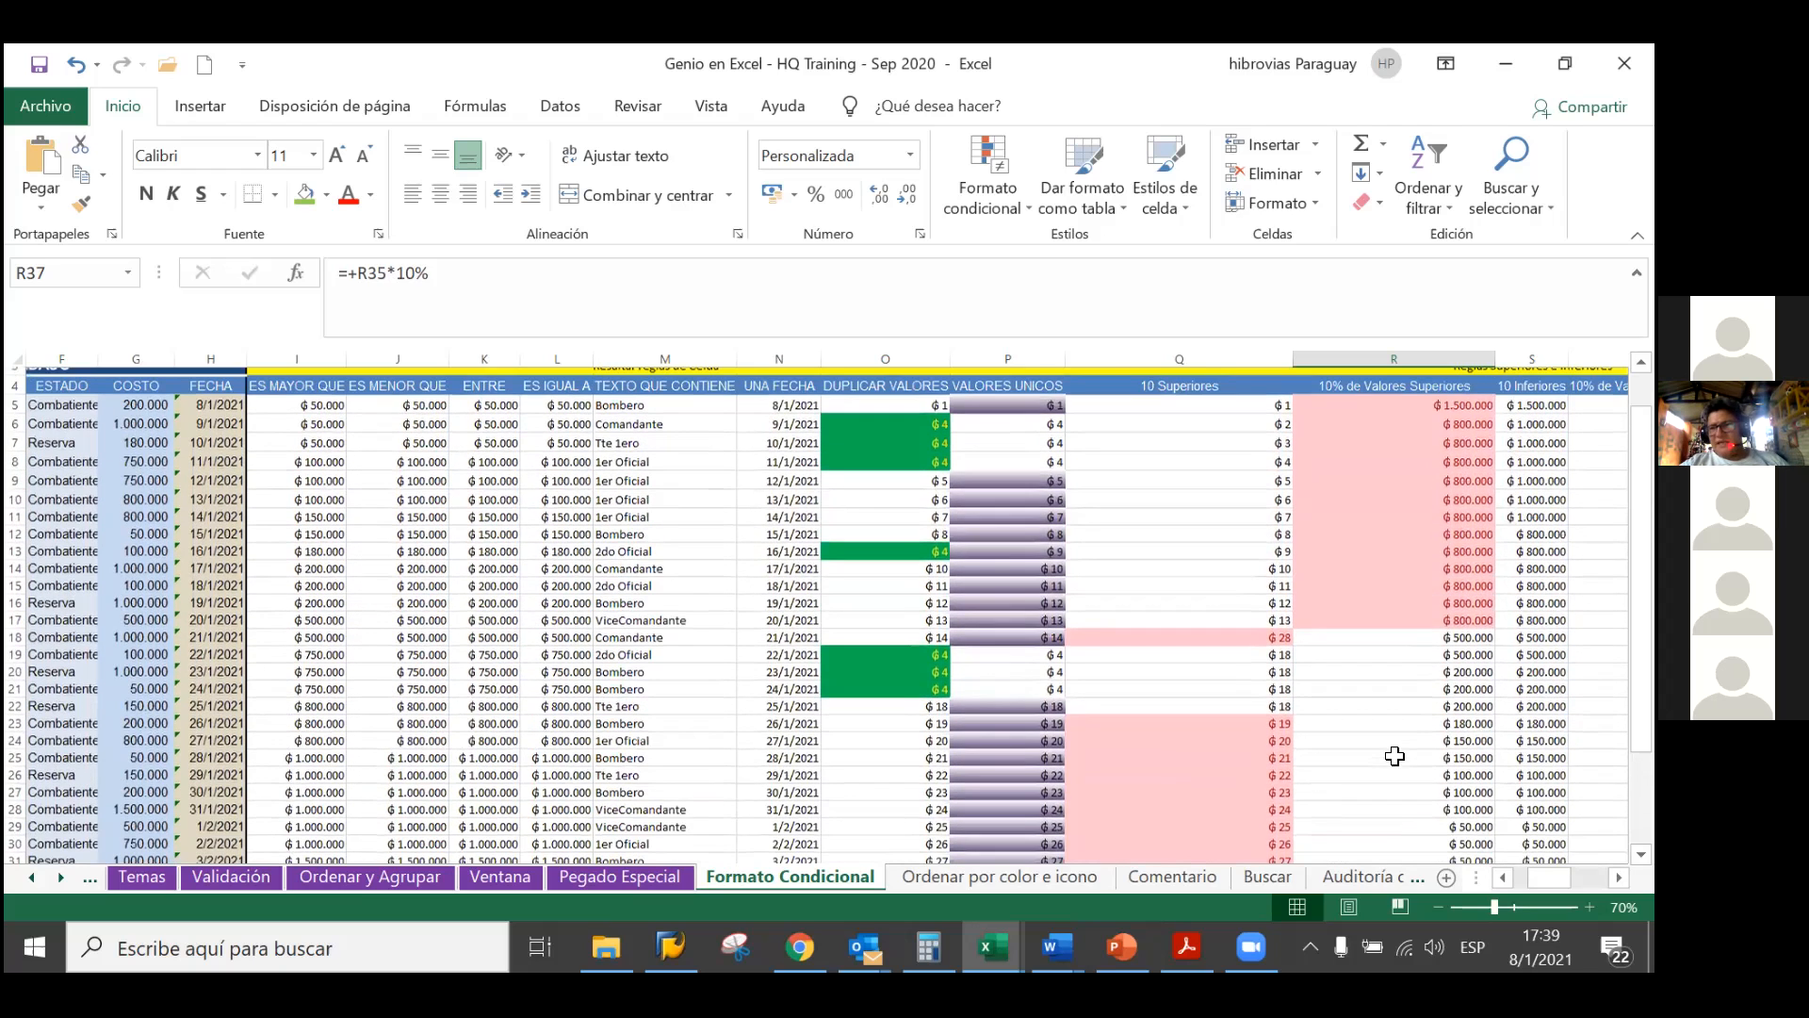
Select R5 to R31 in the 10% de Valores Superiores column and compare its sum and count with the Sumatoria and Cantidad figures
{"action": "scroll", "coordinate": [1395, 755], "scroll_direction": "up", "scroll_amount": 1}
{"action": "scroll", "coordinate": [1394, 773], "scroll_direction": "down", "scroll_amount": 2}
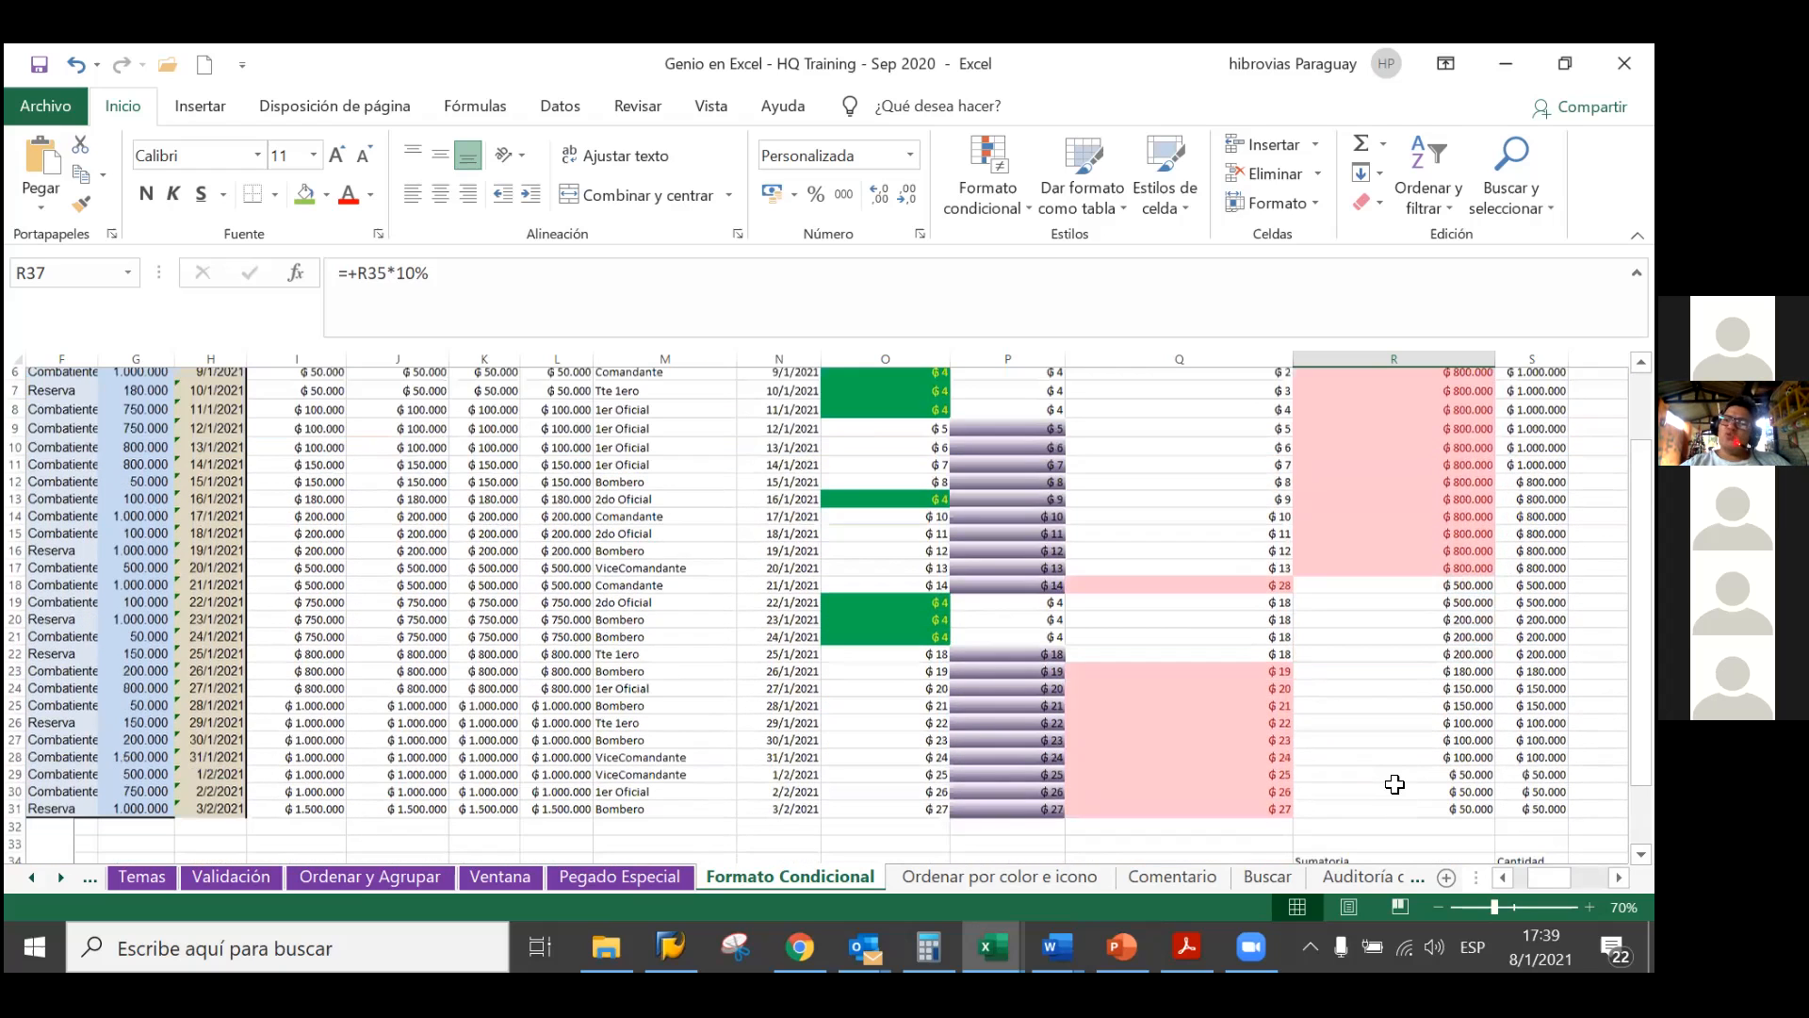
{"action": "scroll", "coordinate": [1394, 784], "scroll_direction": "down", "scroll_amount": 2}
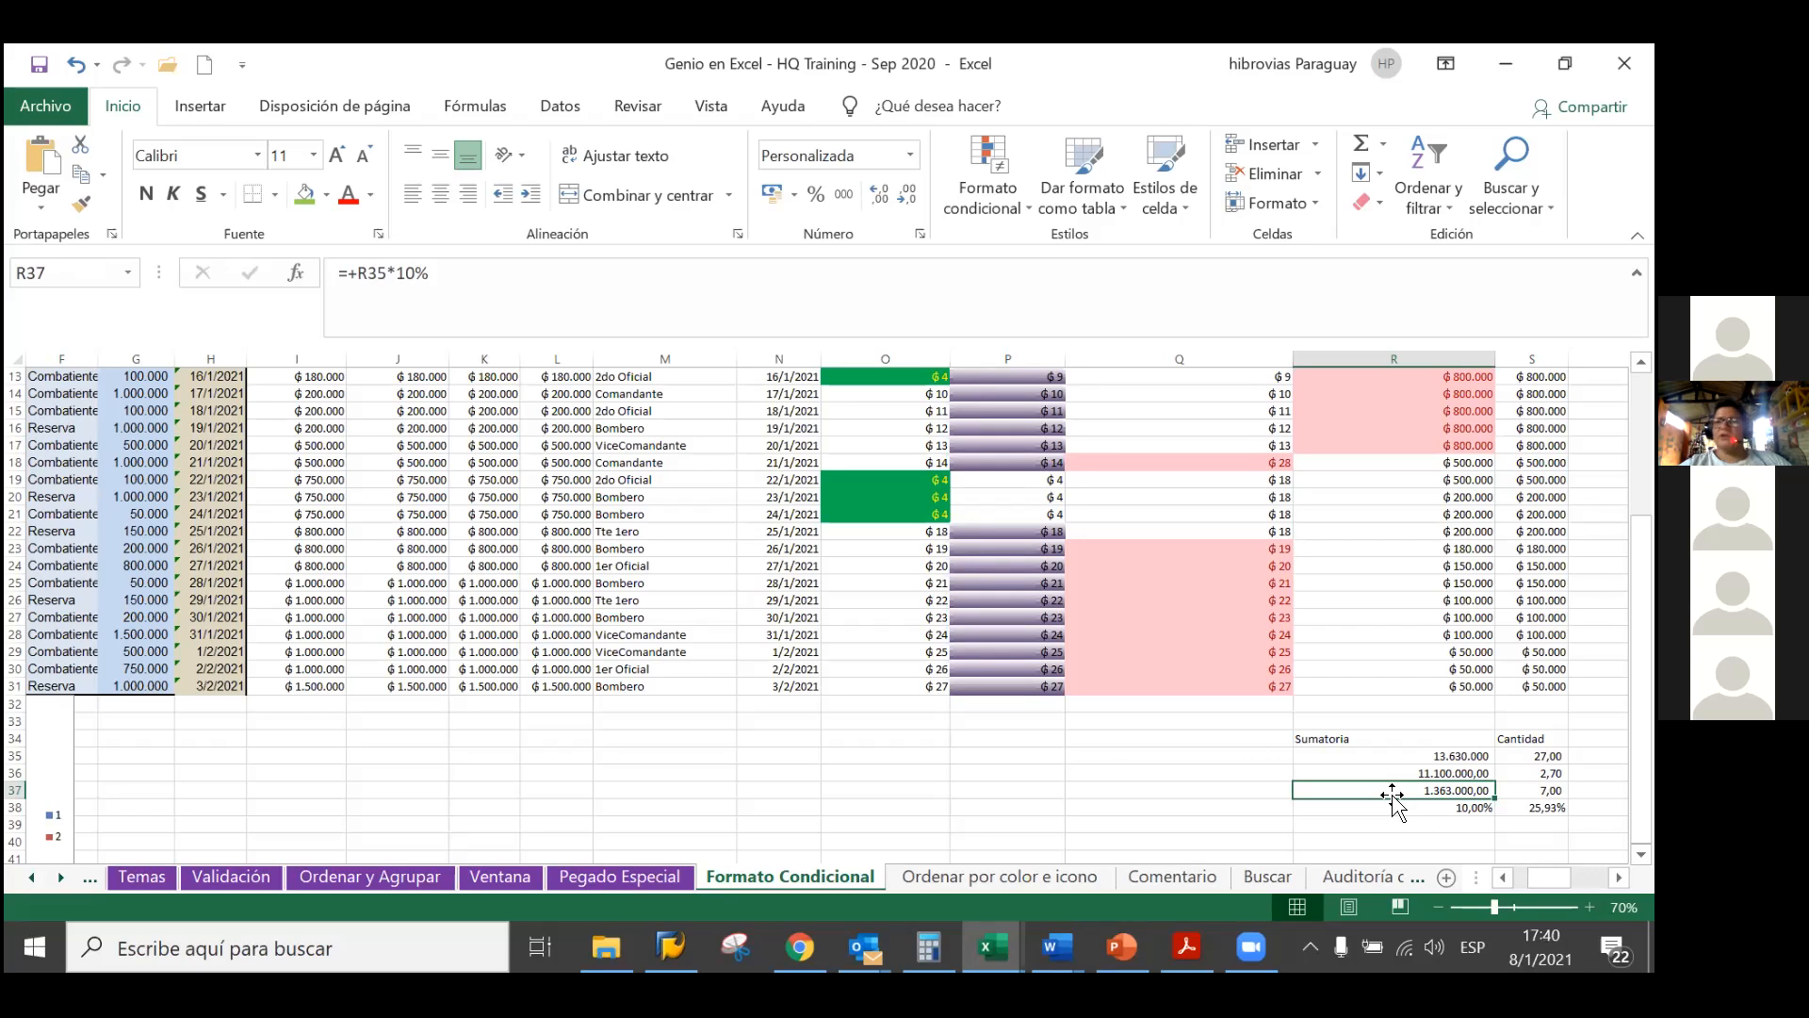
{"action": "scroll", "coordinate": [1402, 716], "scroll_direction": "up", "scroll_amount": 4}
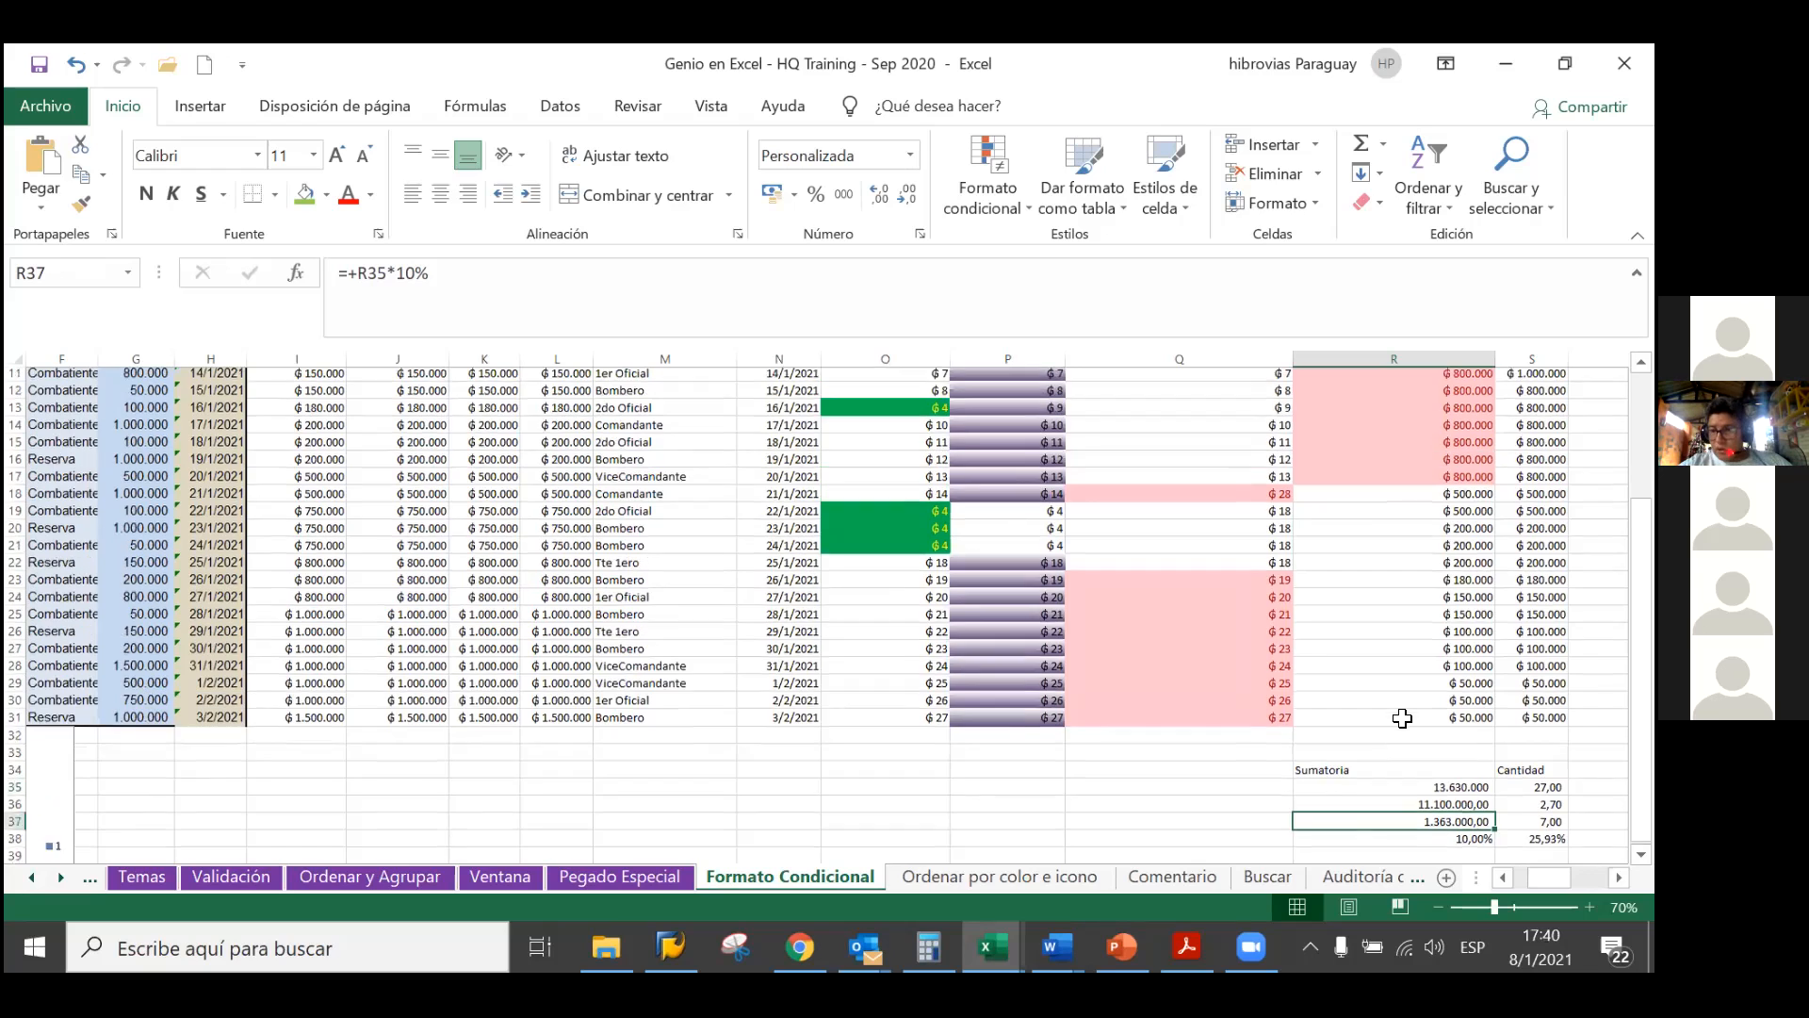
{"action": "left_click", "coordinate": [1395, 466]}
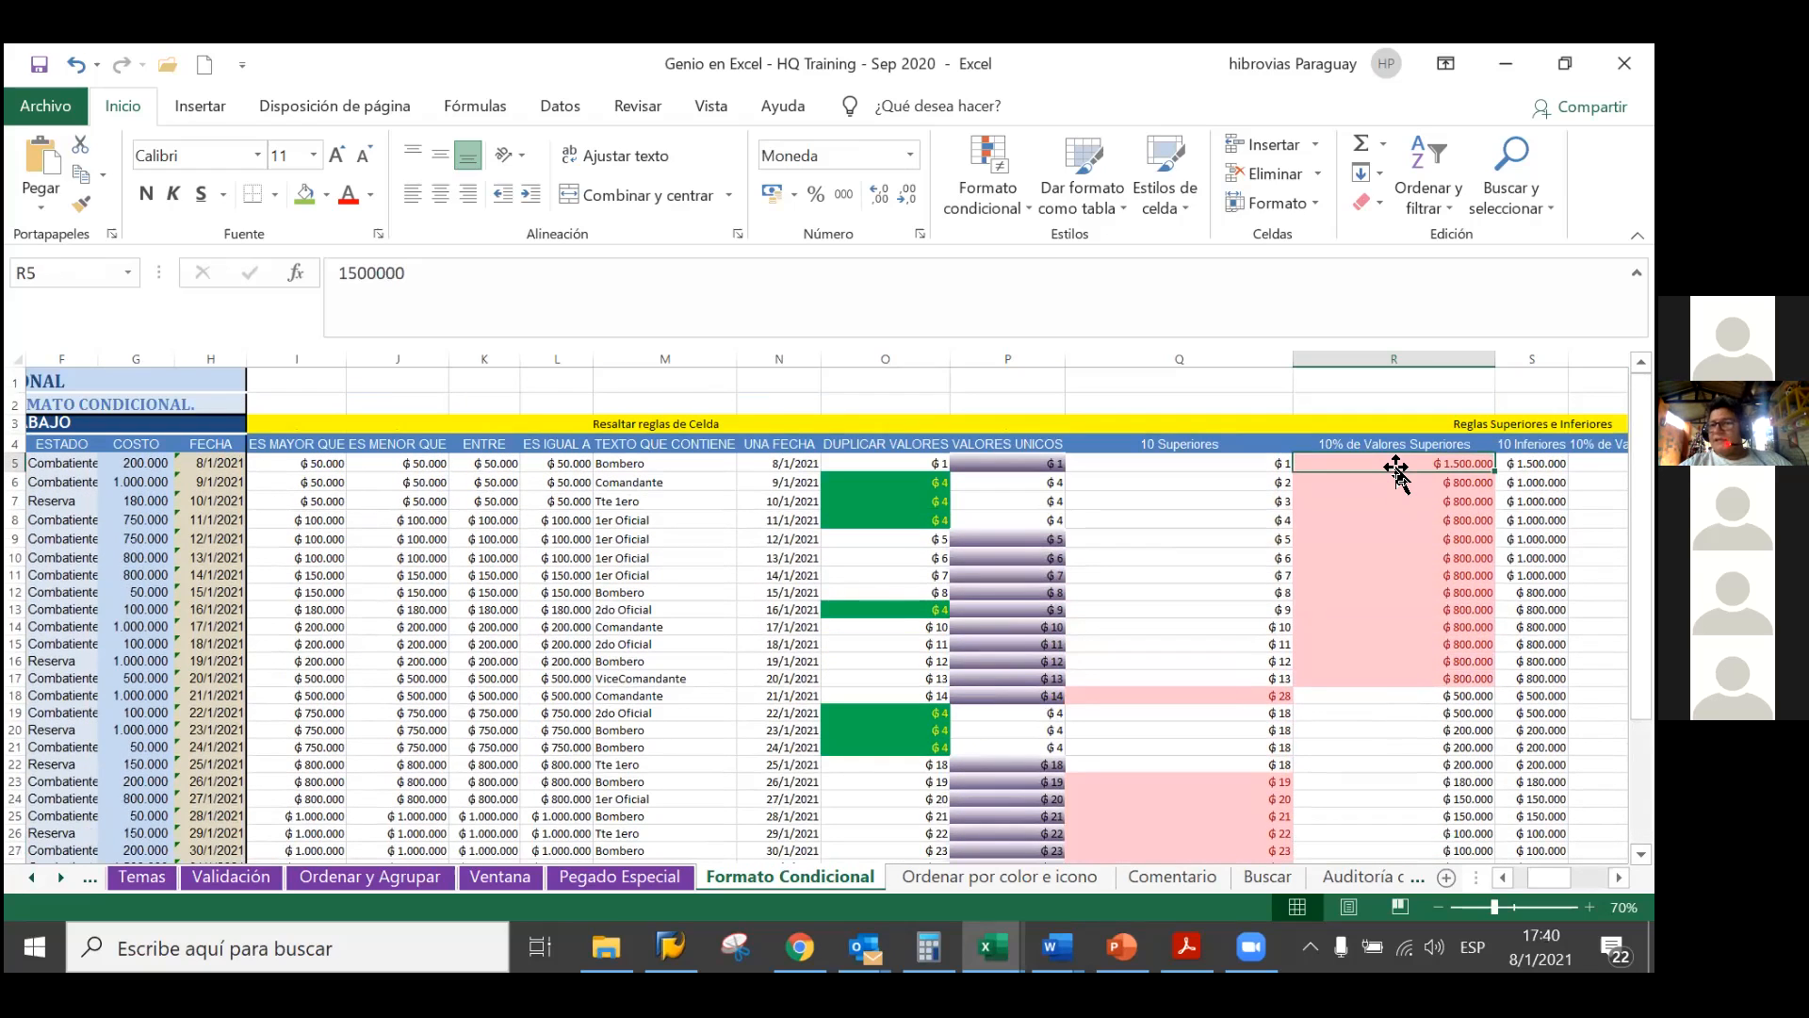
{"action": "key", "text": "ctrl+shift+Down"}
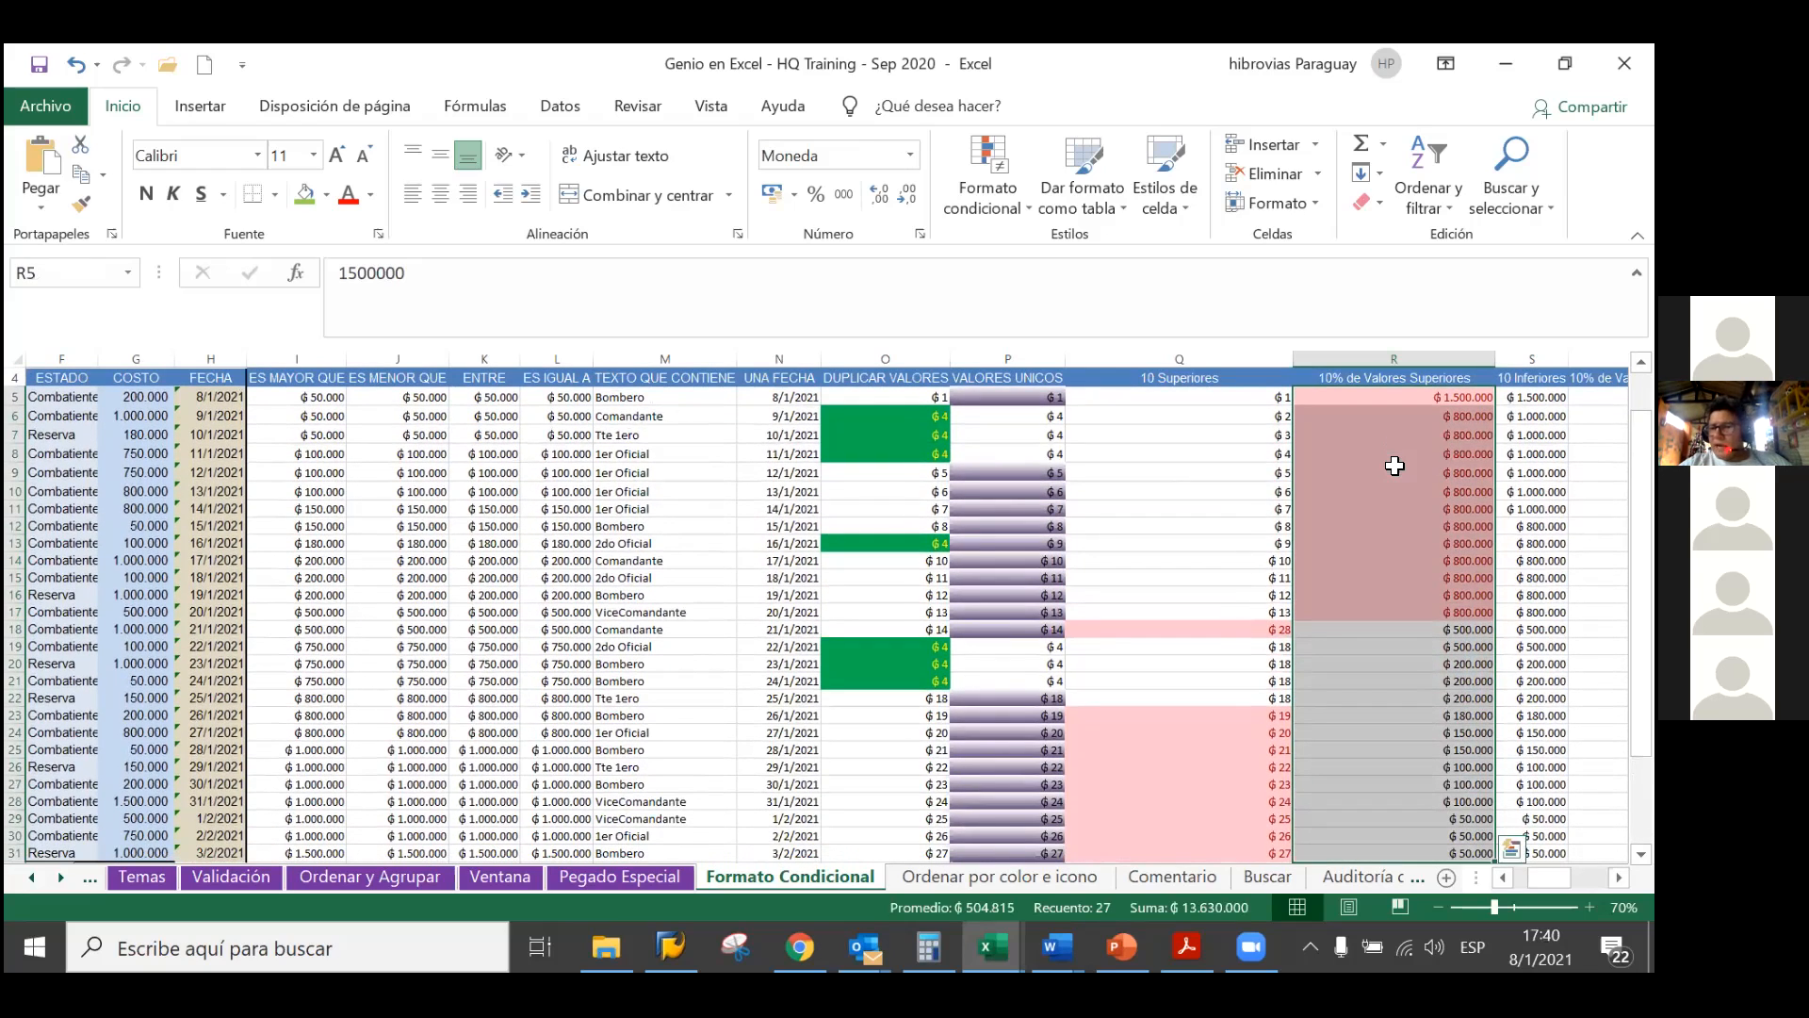
{"action": "scroll", "coordinate": [1395, 465], "scroll_direction": "down", "scroll_amount": 1}
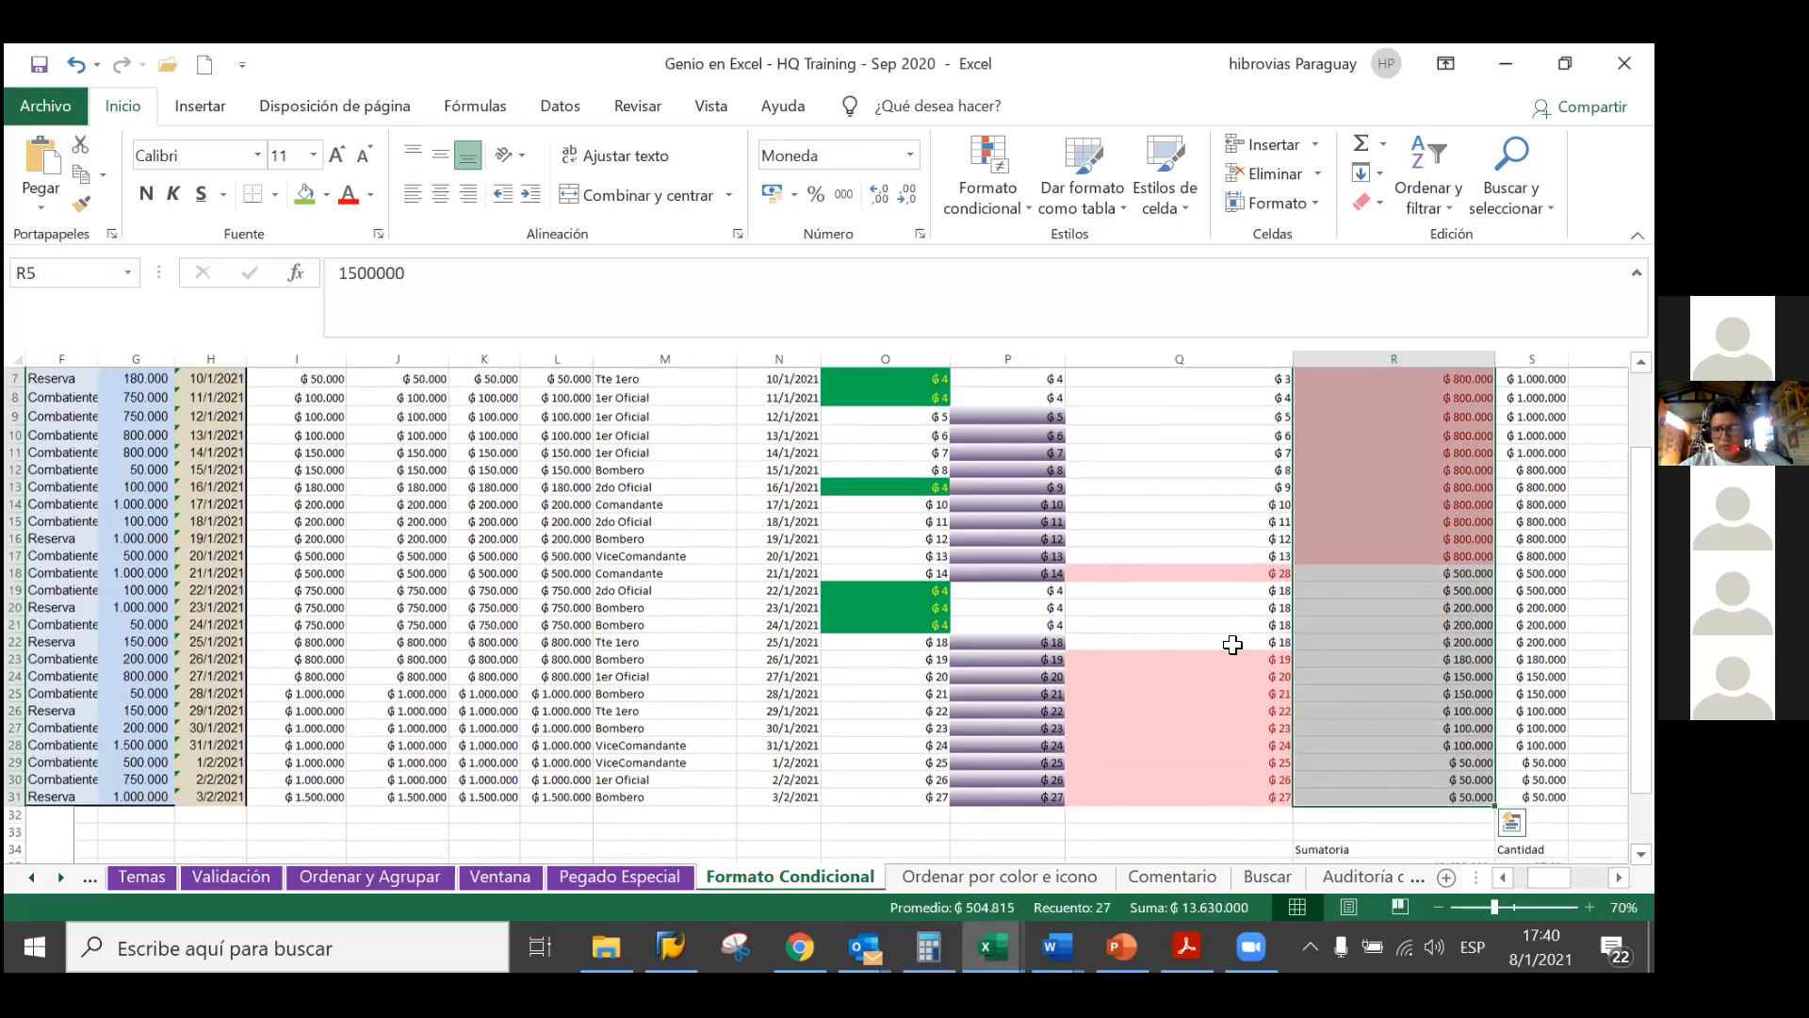
{"action": "scroll", "coordinate": [1232, 645], "scroll_direction": "down", "scroll_amount": 1}
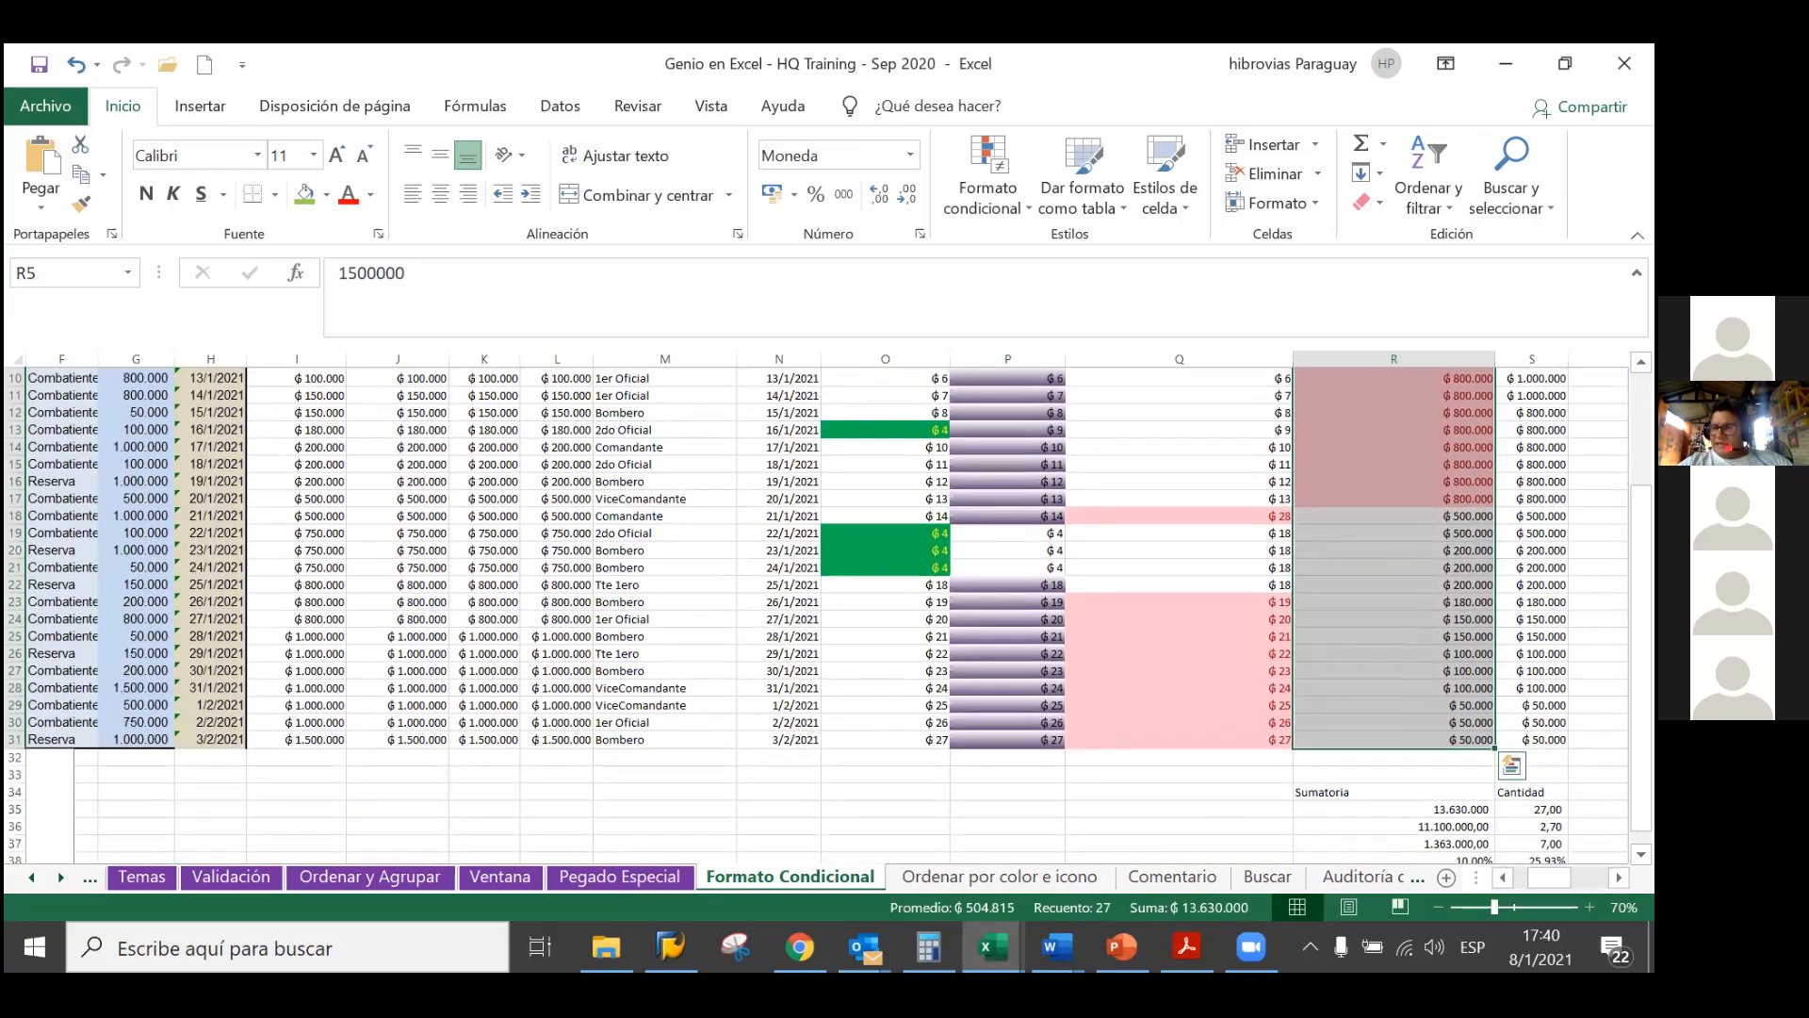
{"action": "scroll", "coordinate": [815, 613], "scroll_direction": "down", "scroll_amount": 1}
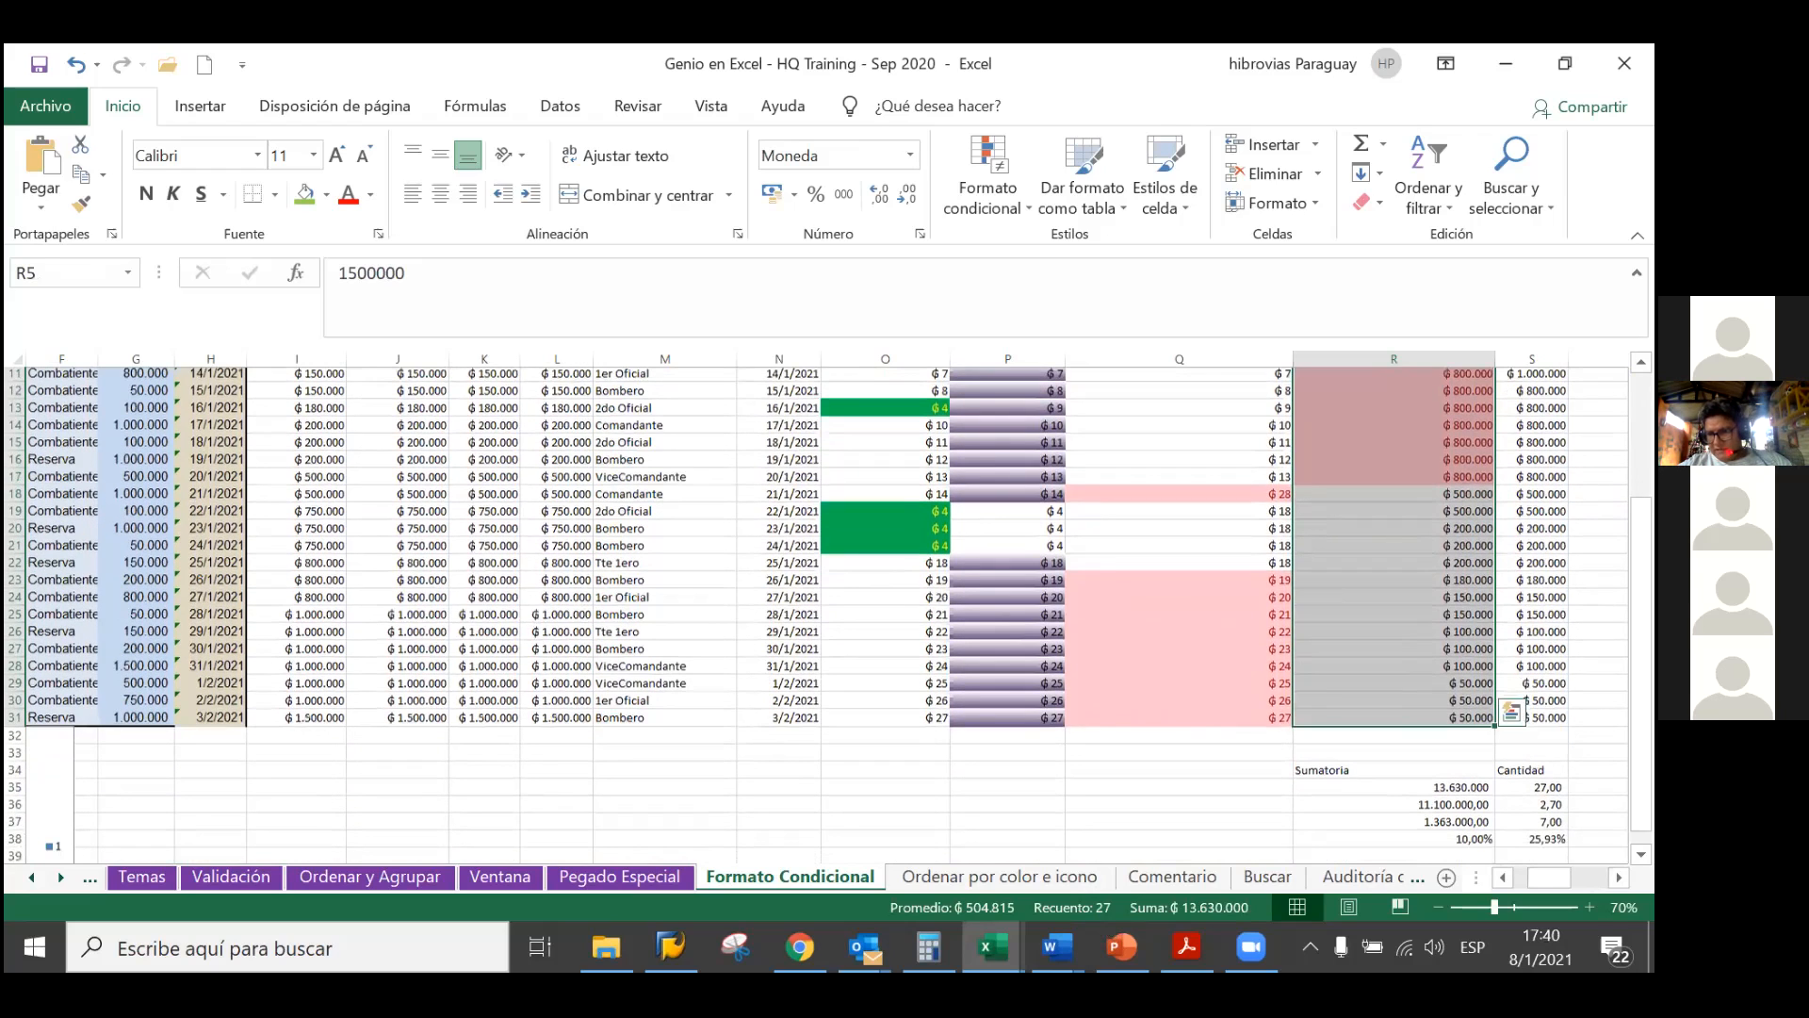
{"action": "scroll", "coordinate": [815, 547], "scroll_direction": "down", "scroll_amount": 2}
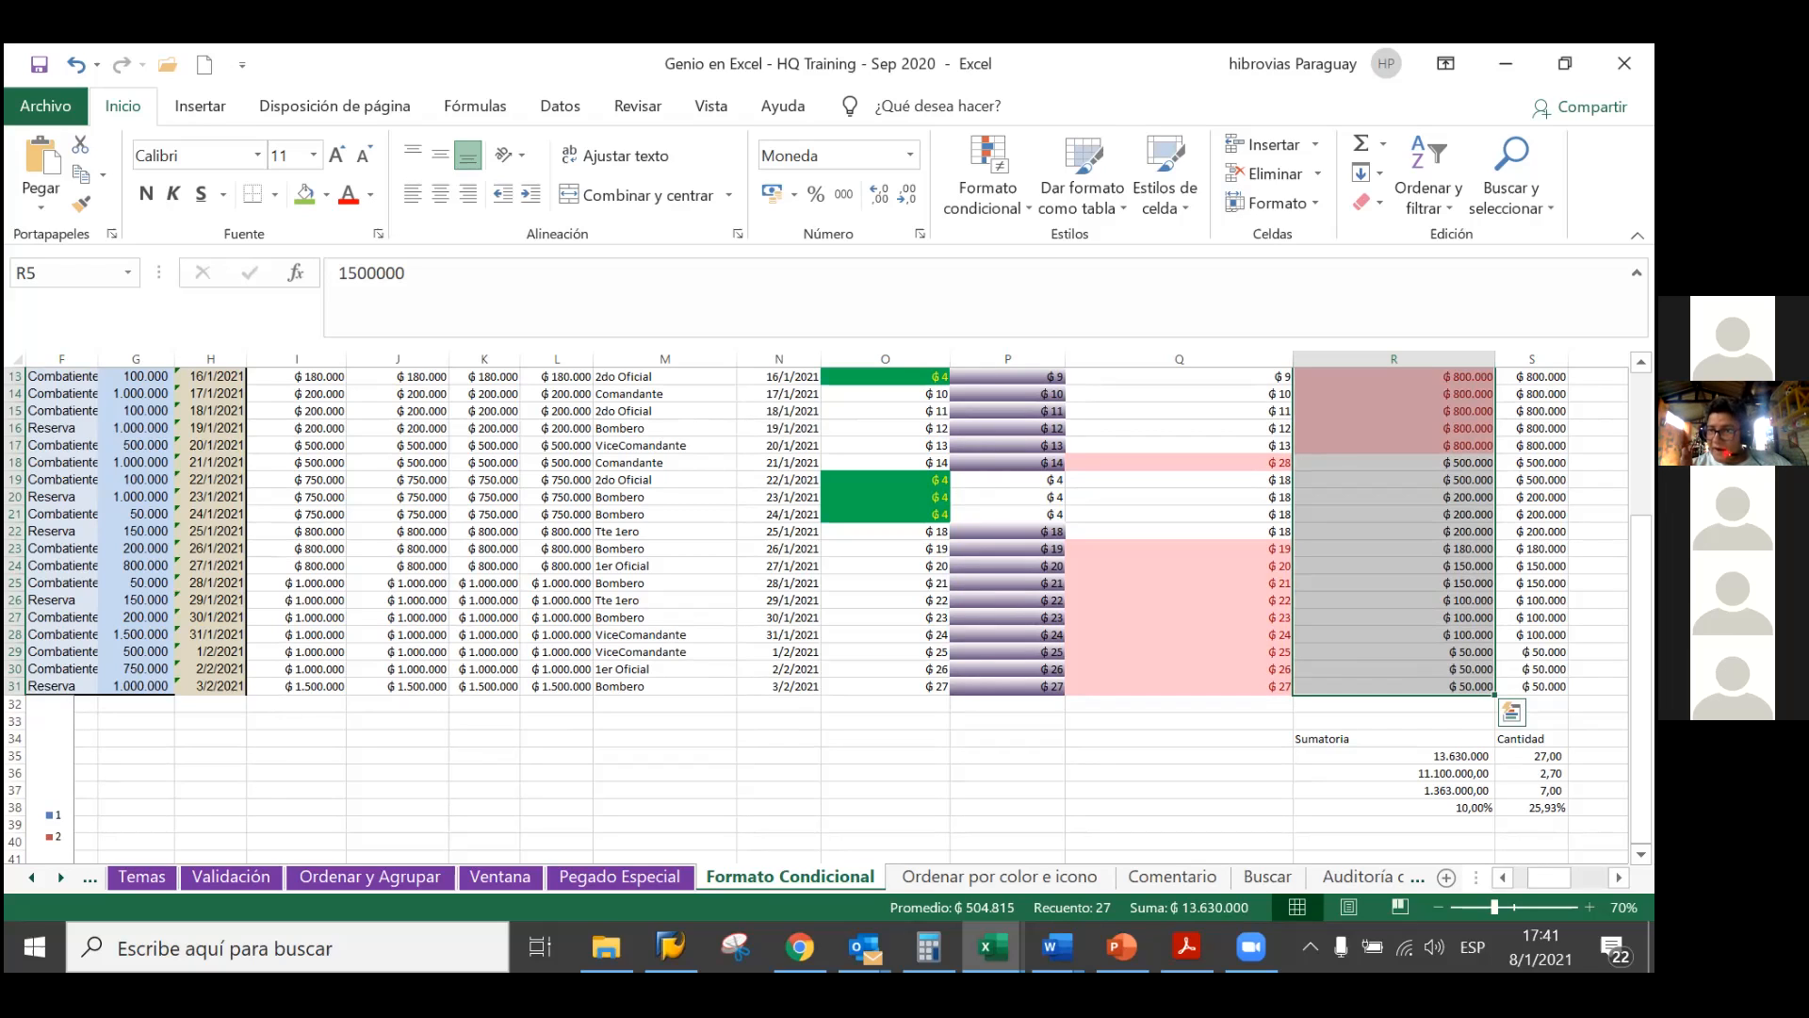
Examine which values in R5 to R31 the top 10% rule highlights and compare them with the unhighlighted values
{"action": "scroll", "coordinate": [830, 612], "scroll_direction": "up", "scroll_amount": 2}
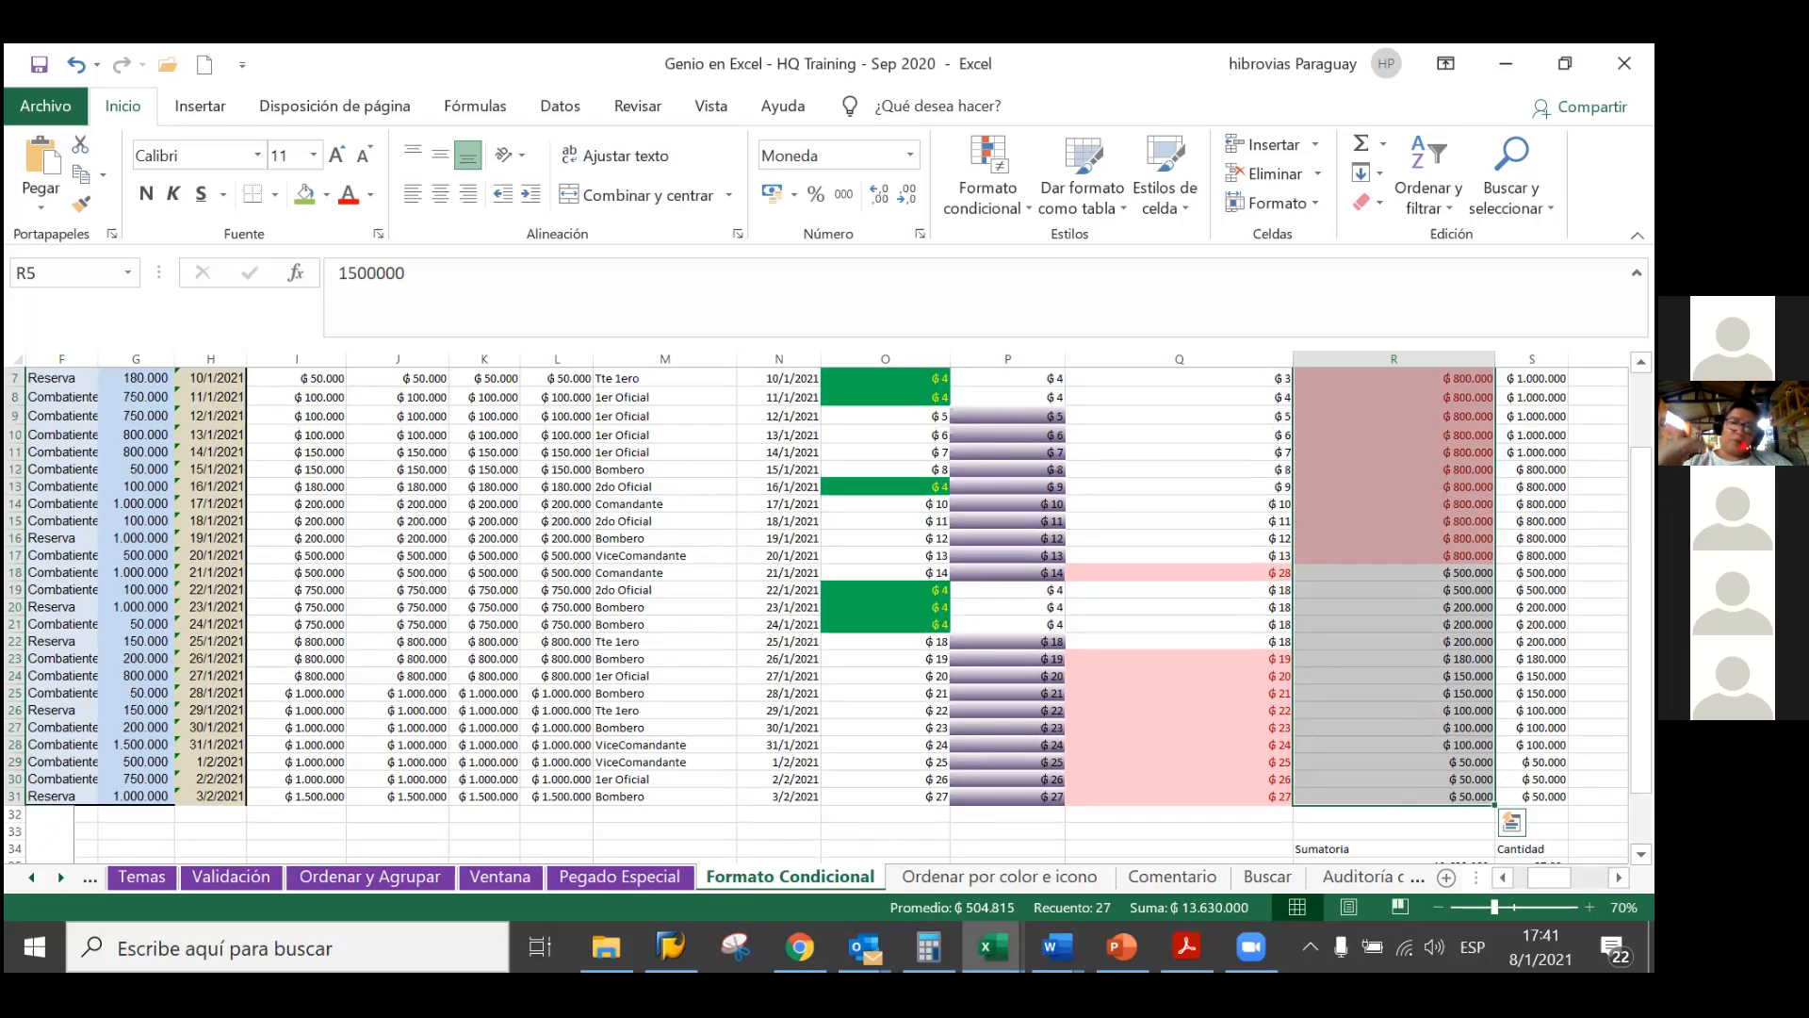
{"action": "scroll", "coordinate": [829, 612], "scroll_direction": "up", "scroll_amount": 1}
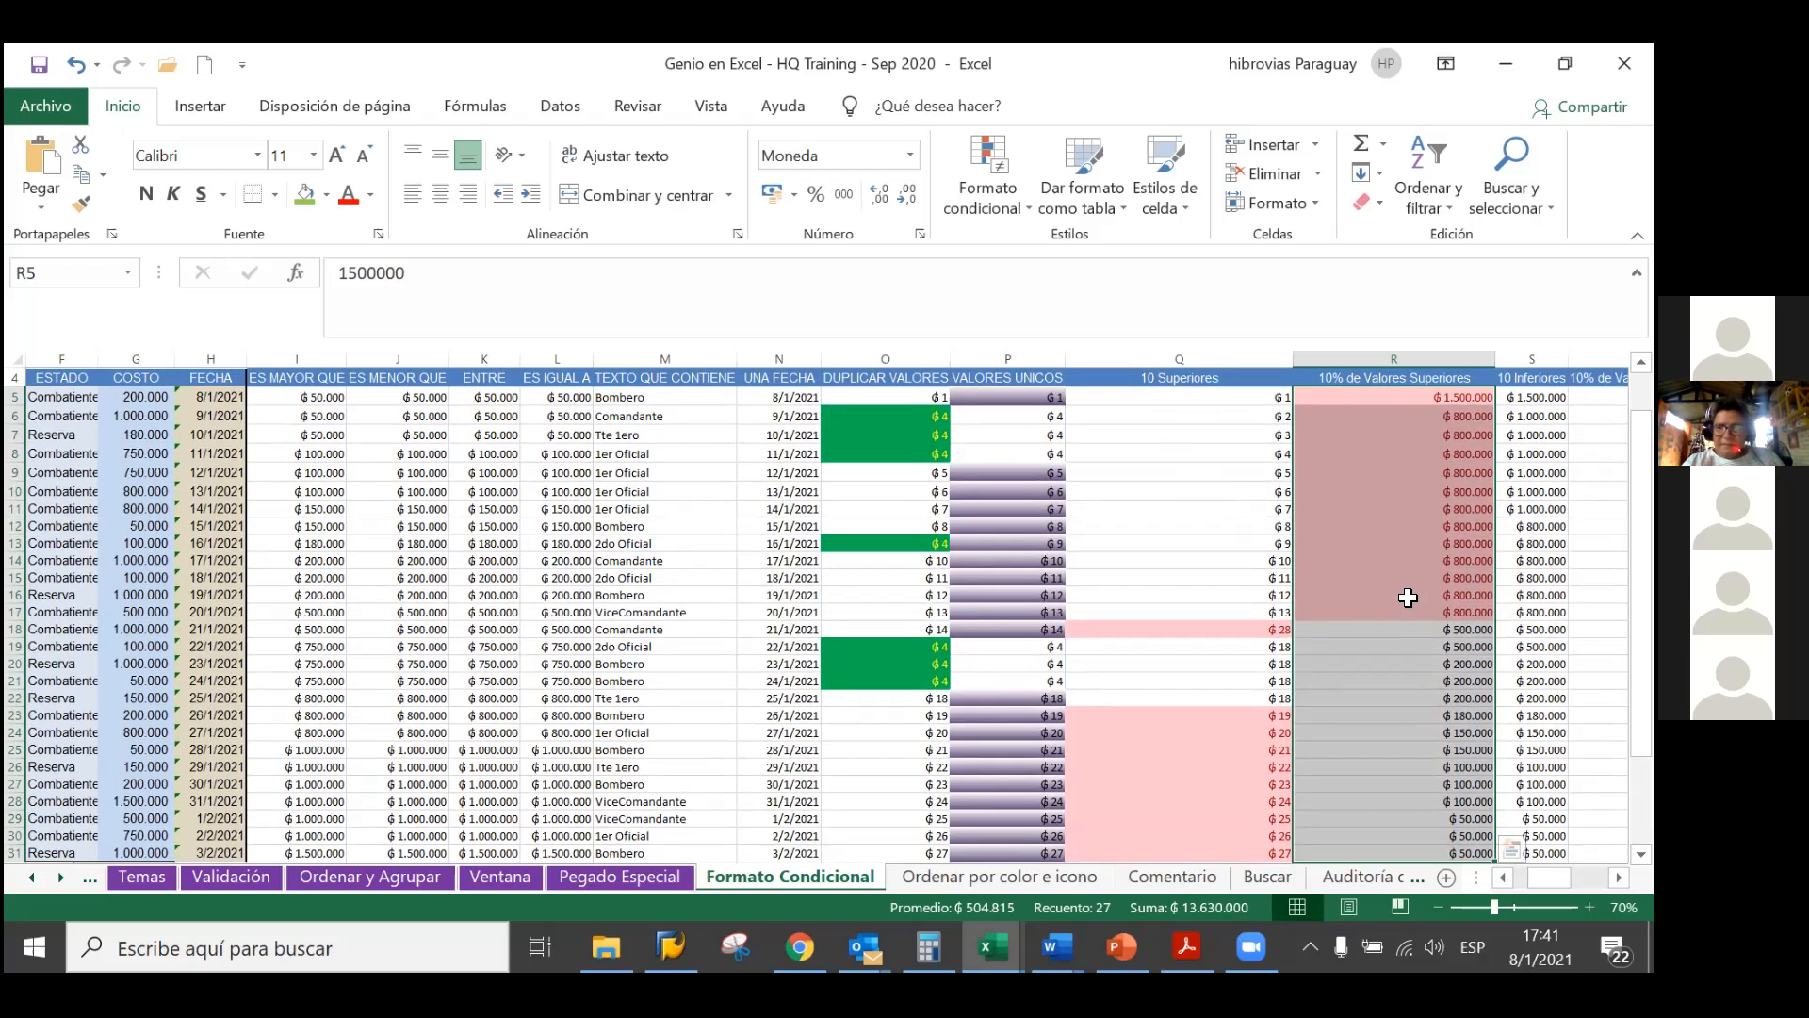
{"action": "scroll", "coordinate": [1407, 598], "scroll_direction": "down", "scroll_amount": 1}
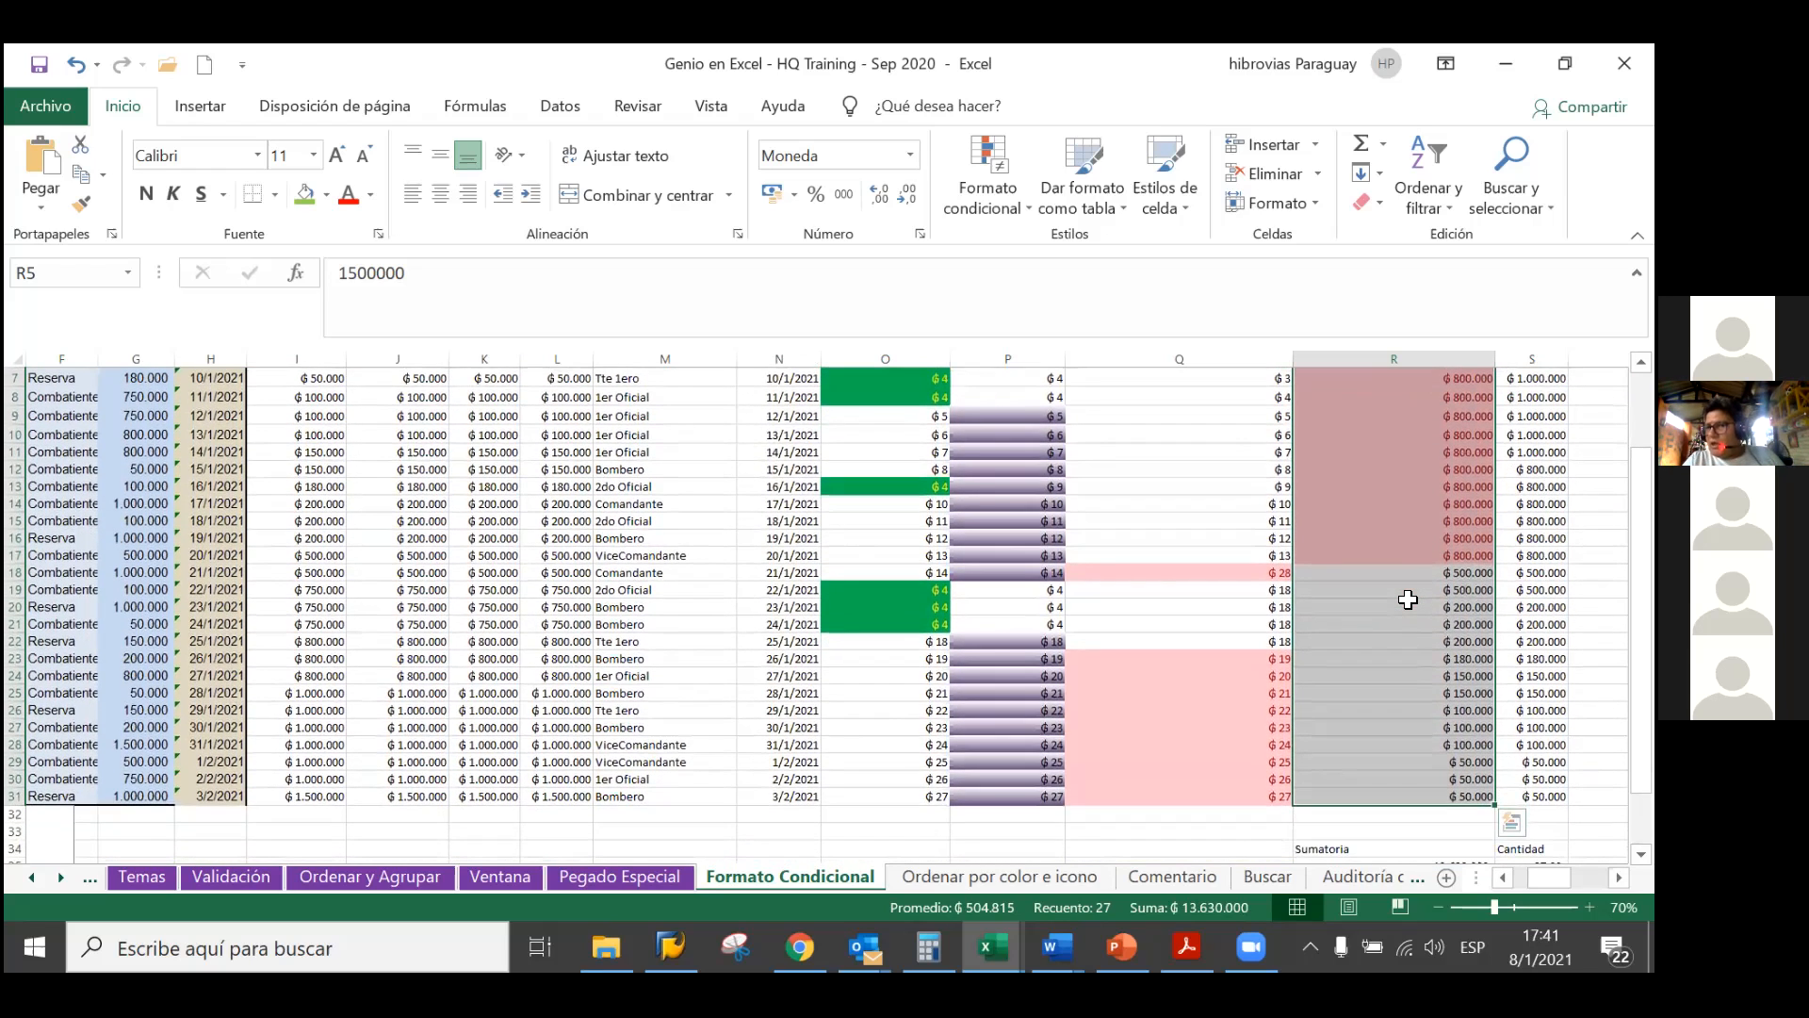
{"action": "scroll", "coordinate": [1408, 599], "scroll_direction": "down", "scroll_amount": 2}
{"action": "scroll", "coordinate": [1408, 599], "scroll_direction": "up", "scroll_amount": 3}
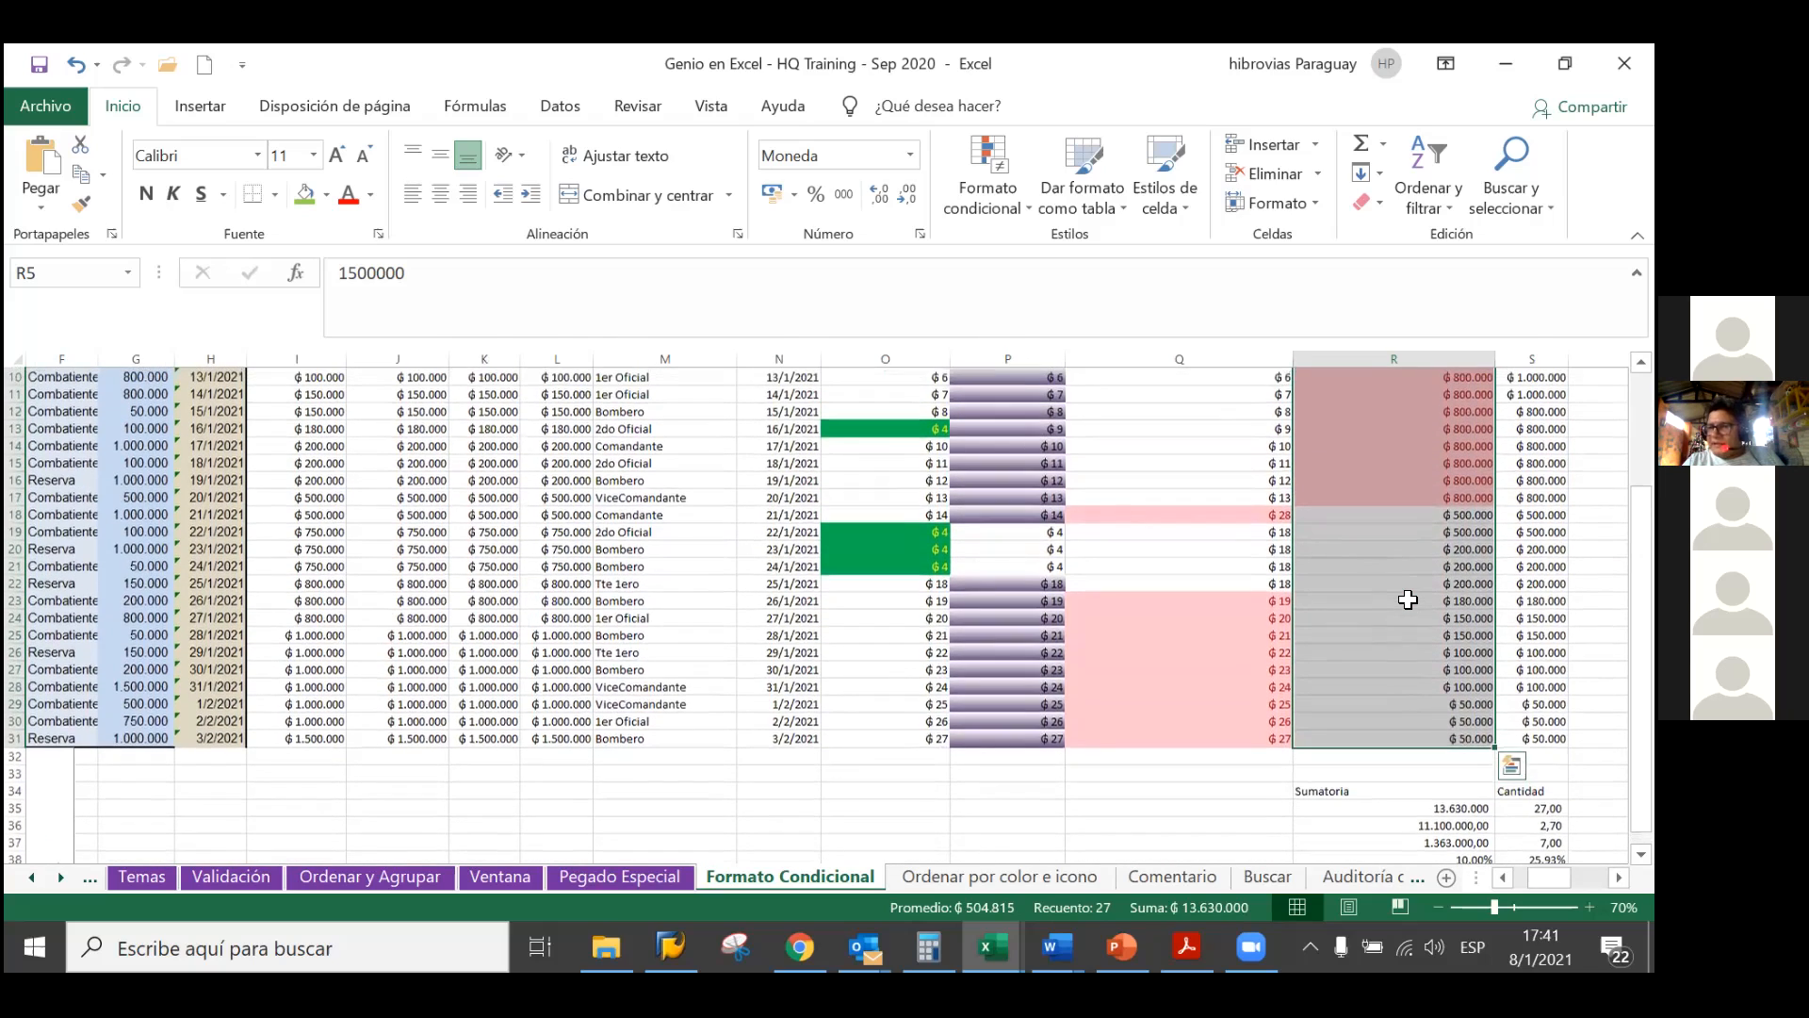
{"action": "scroll", "coordinate": [1413, 420], "scroll_direction": "up", "scroll_amount": 1}
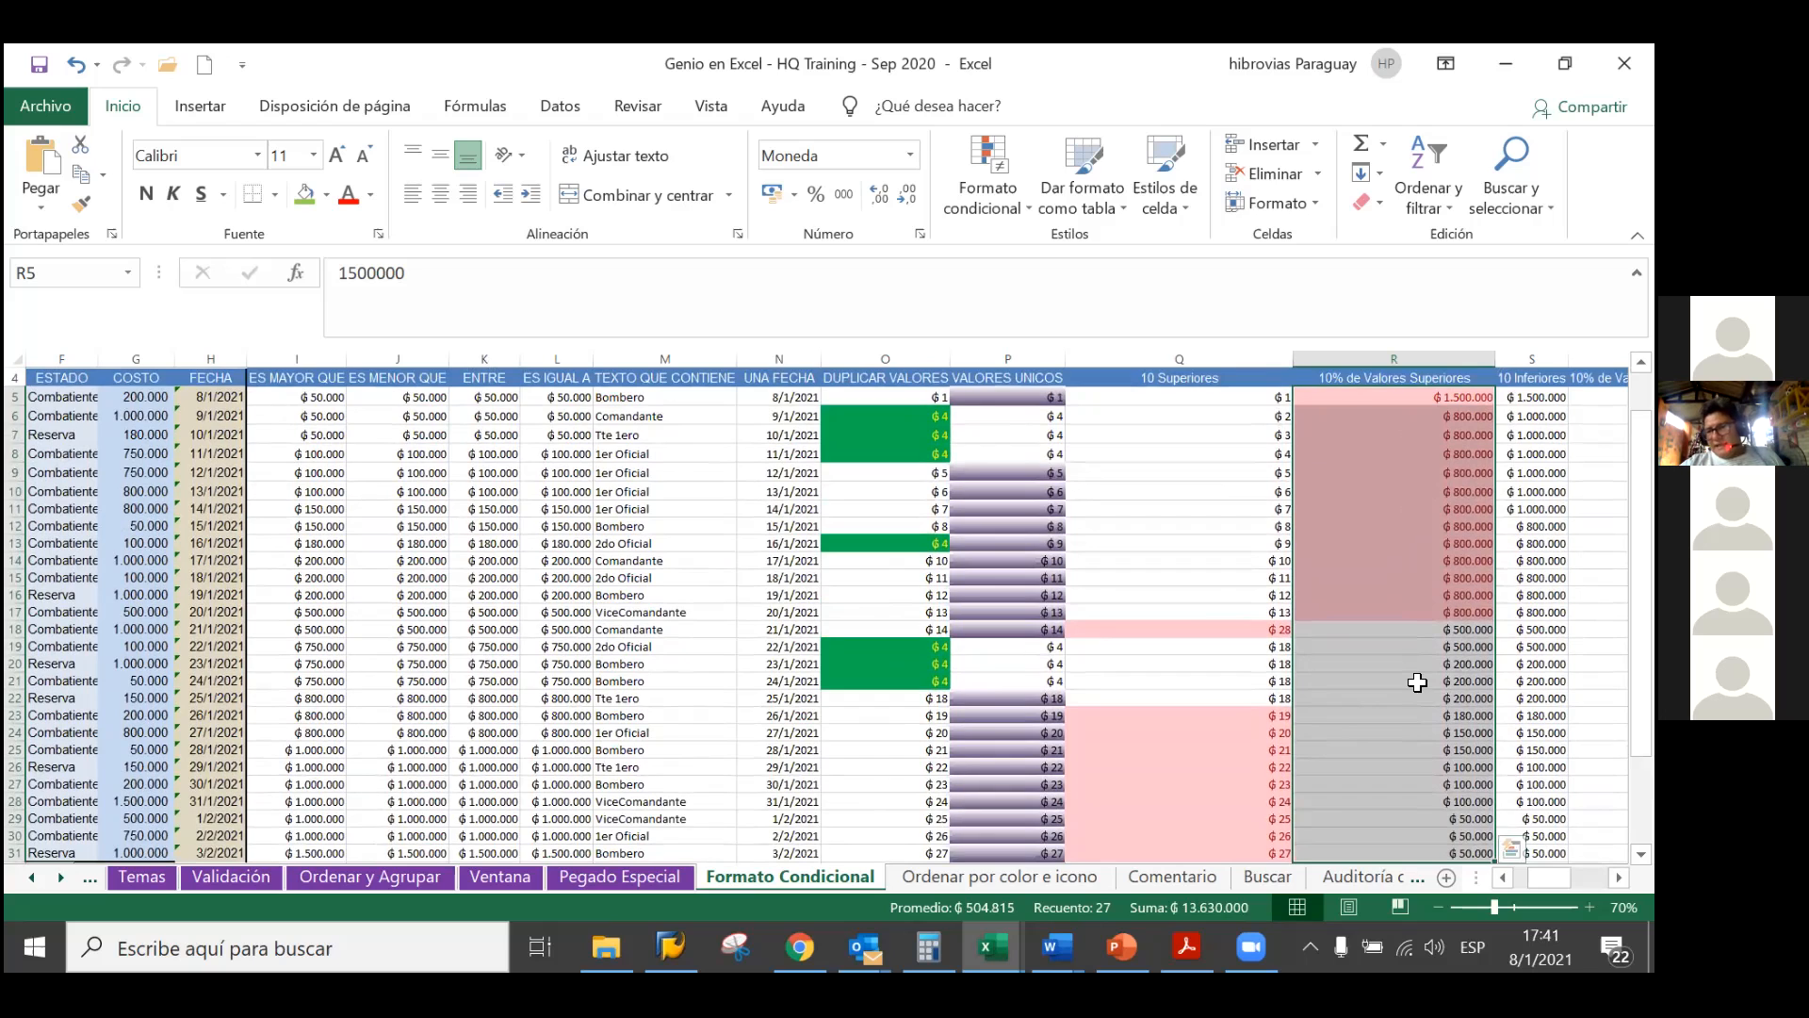
{"action": "scroll", "coordinate": [1417, 681], "scroll_direction": "down", "scroll_amount": 3}
{"action": "scroll", "coordinate": [1417, 681], "scroll_direction": "up", "scroll_amount": 3}
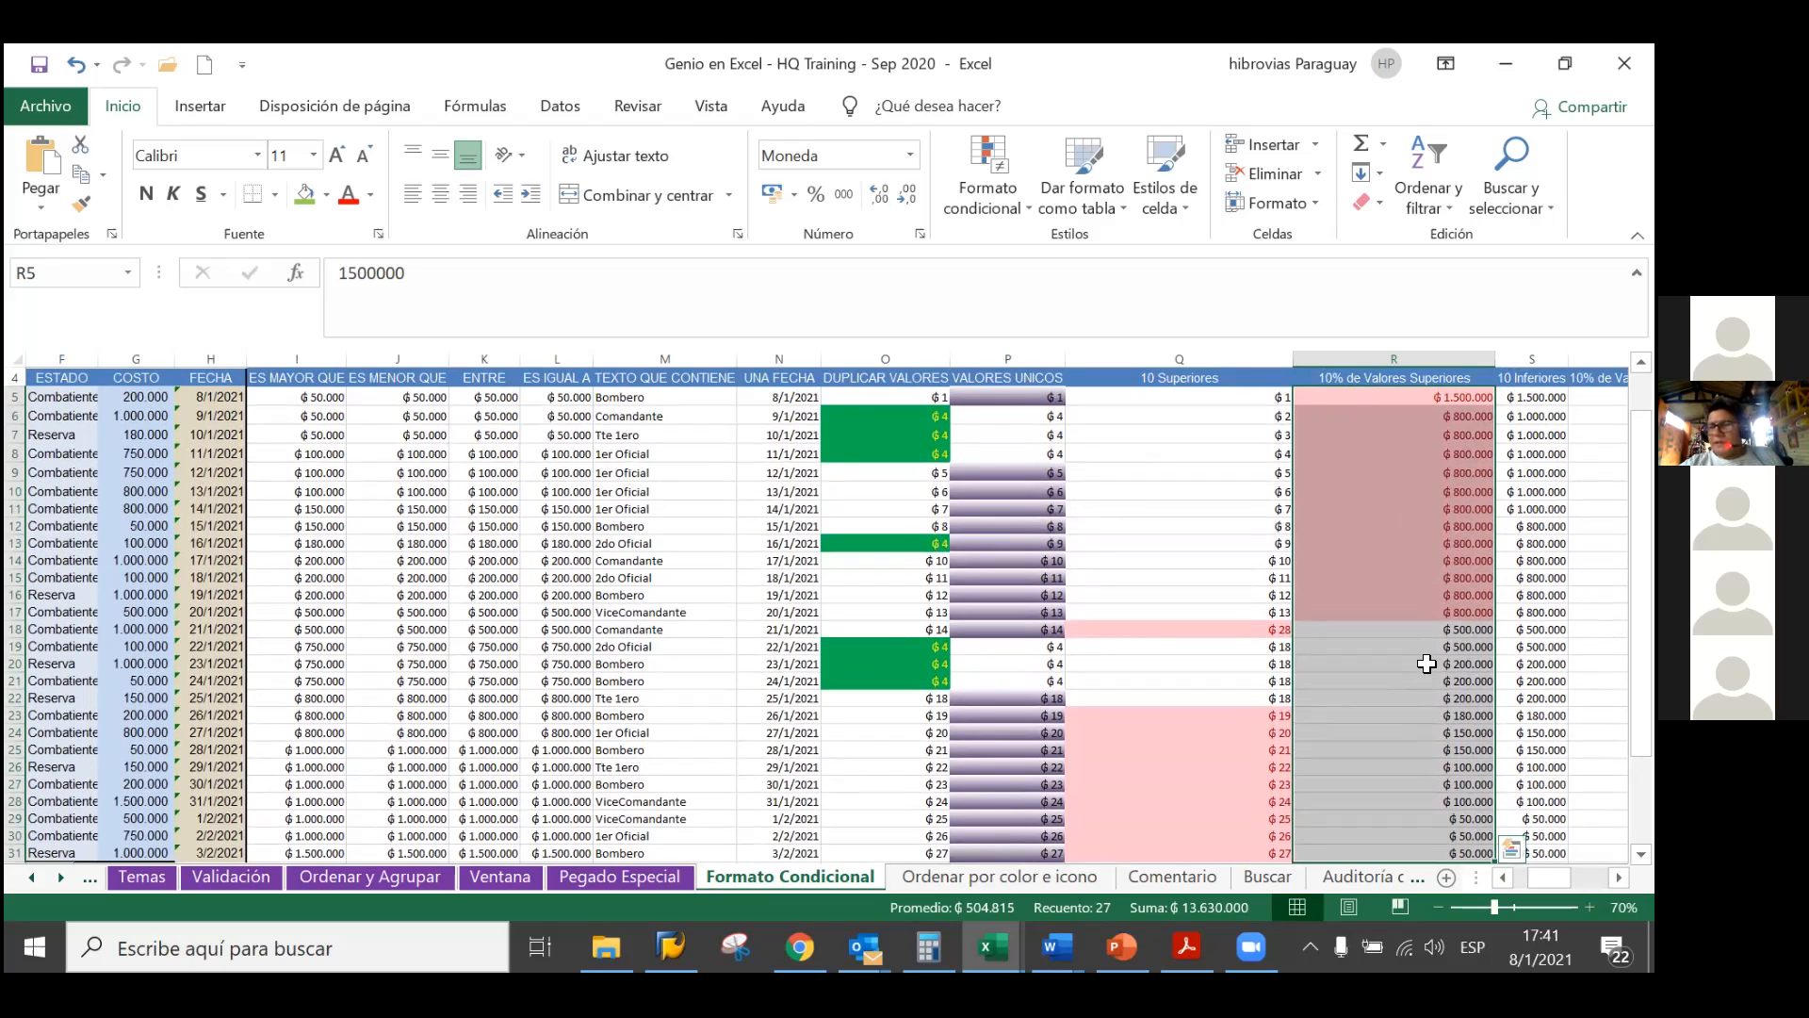
Set R20 in the 10% de Valores Superiores column to 850000 to test the top 10% rule
{"action": "left_click", "coordinate": [1426, 662]}
{"action": "type", "text": "850000"}
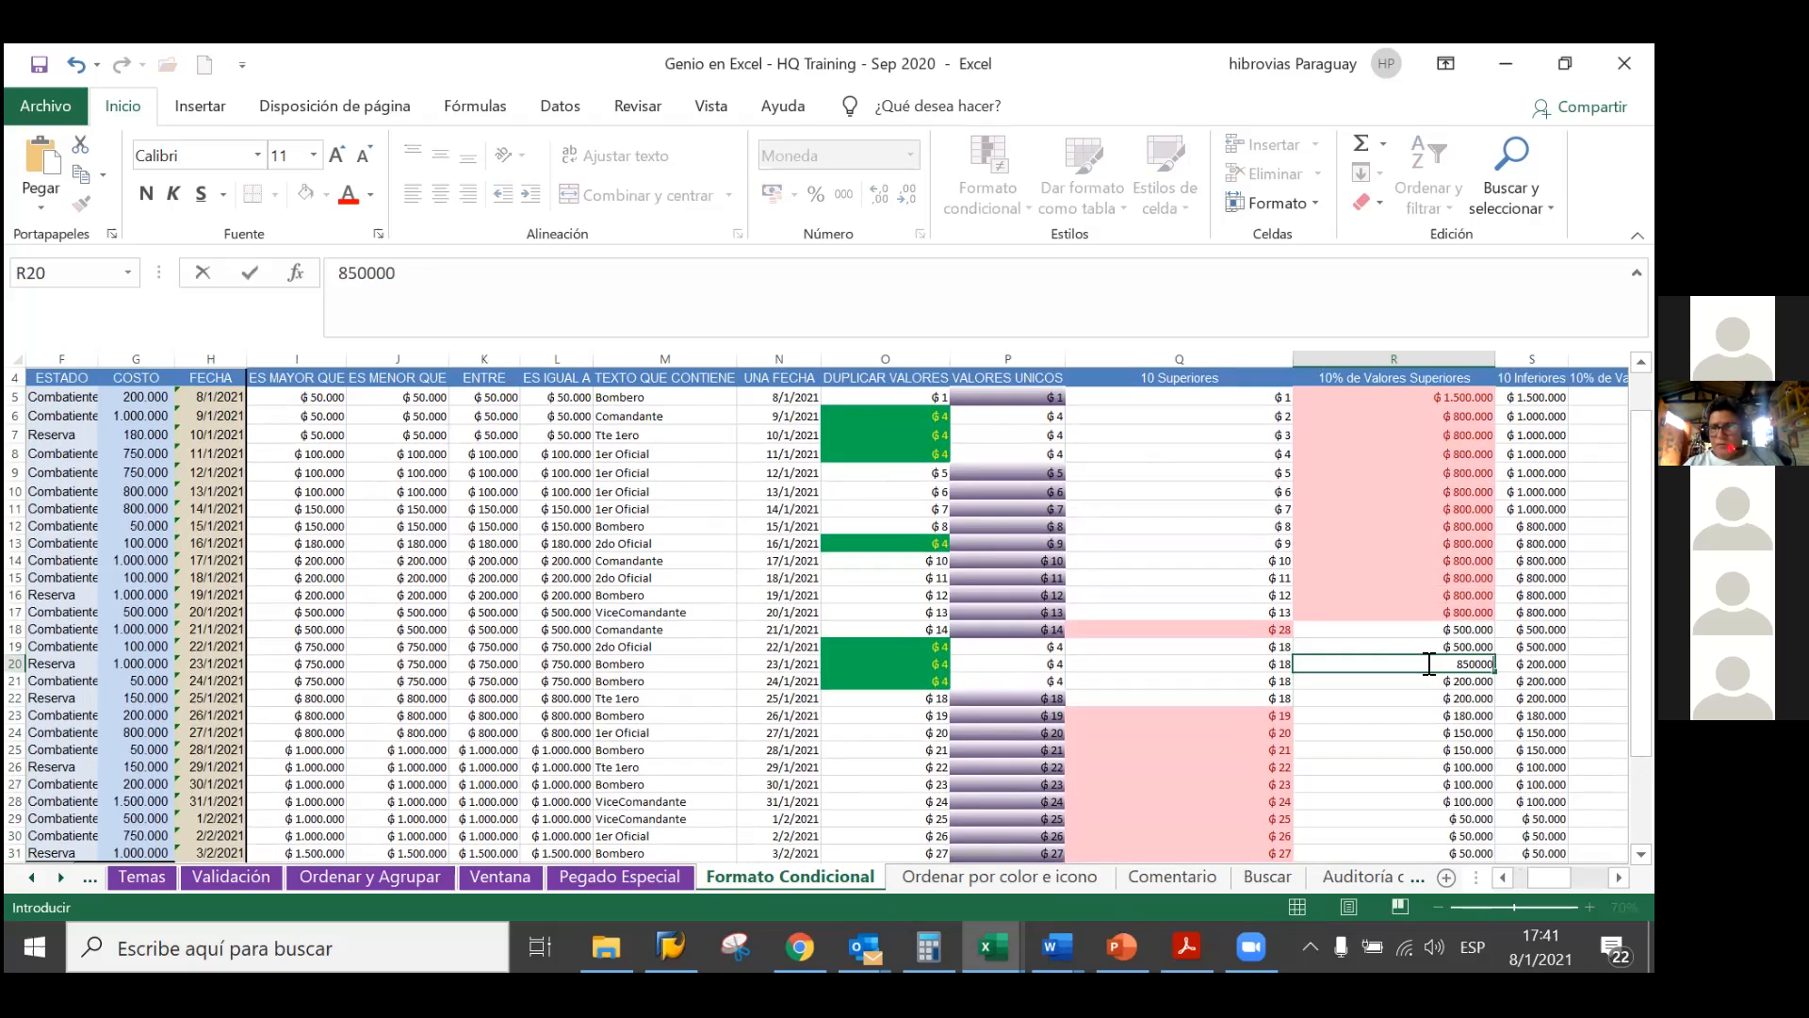
{"action": "key", "text": "Return"}
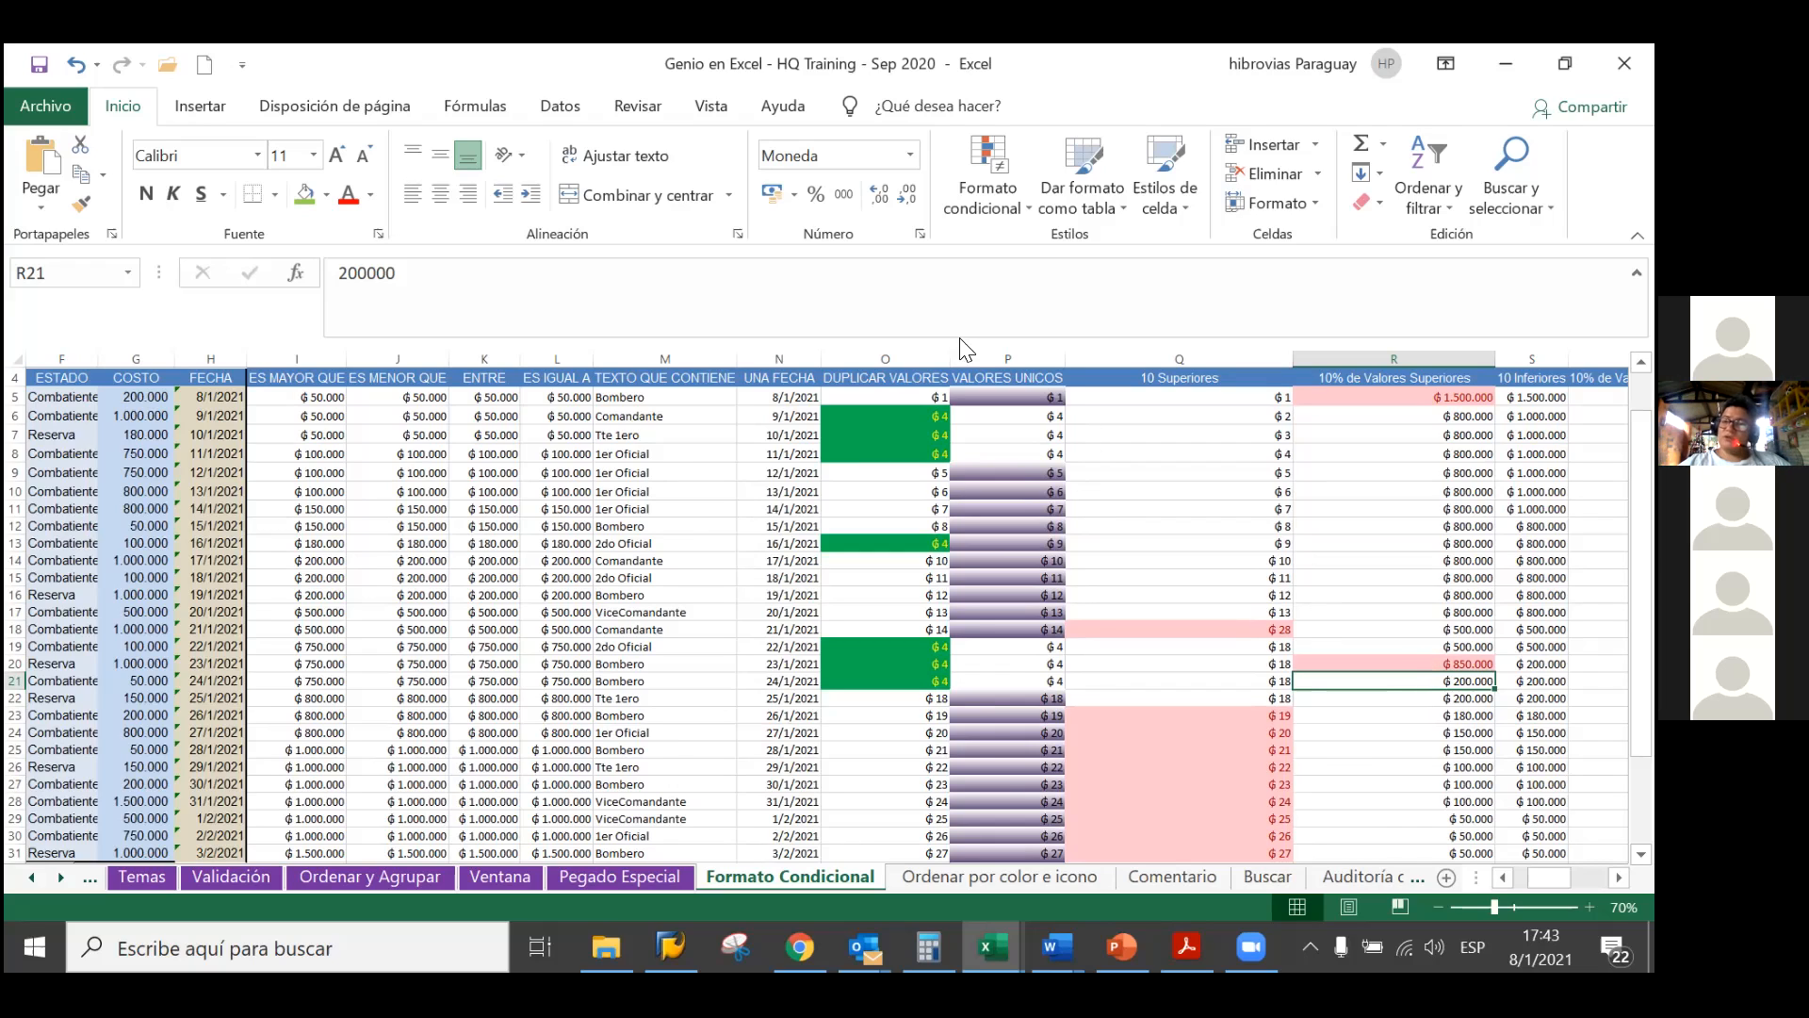
Copy the Sumatoria and Cantidad summary block R34 to S38 and paste it directly below, starting at R39
{"action": "left_click", "coordinate": [838, 86]}
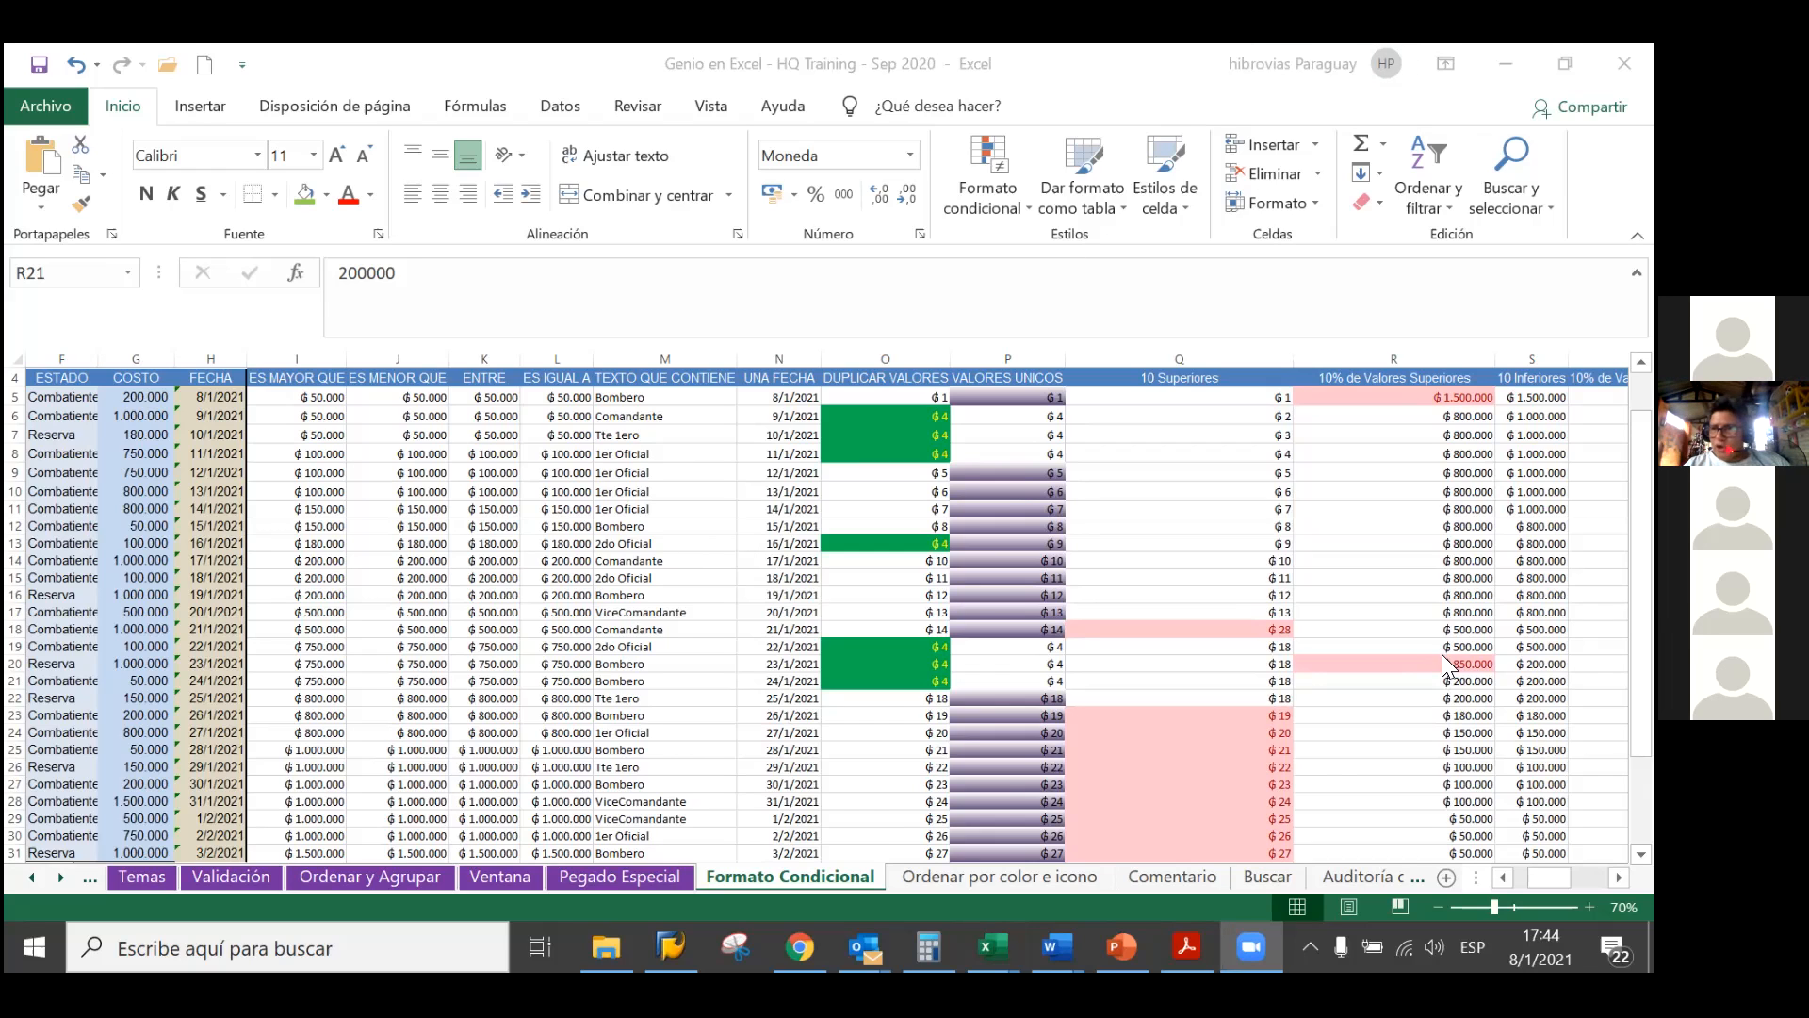
{"action": "scroll", "coordinate": [1442, 654], "scroll_direction": "down", "scroll_amount": 3}
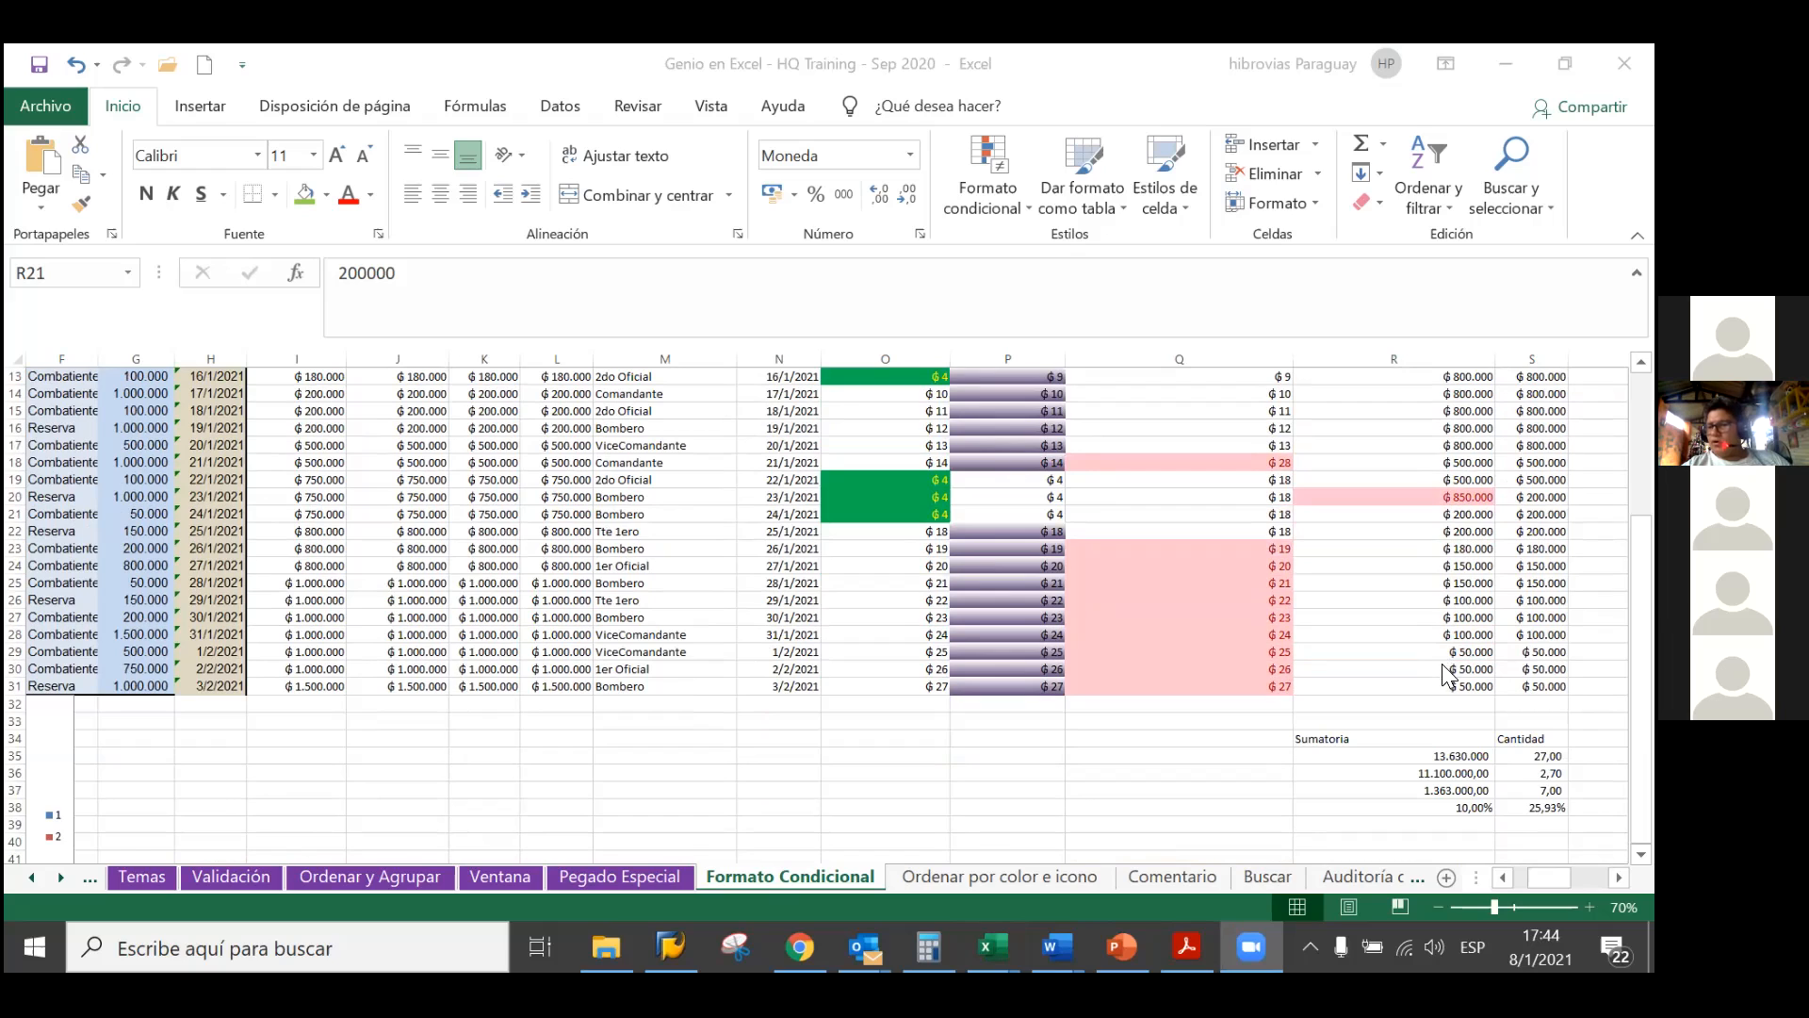
{"action": "left_click", "coordinate": [1442, 694]}
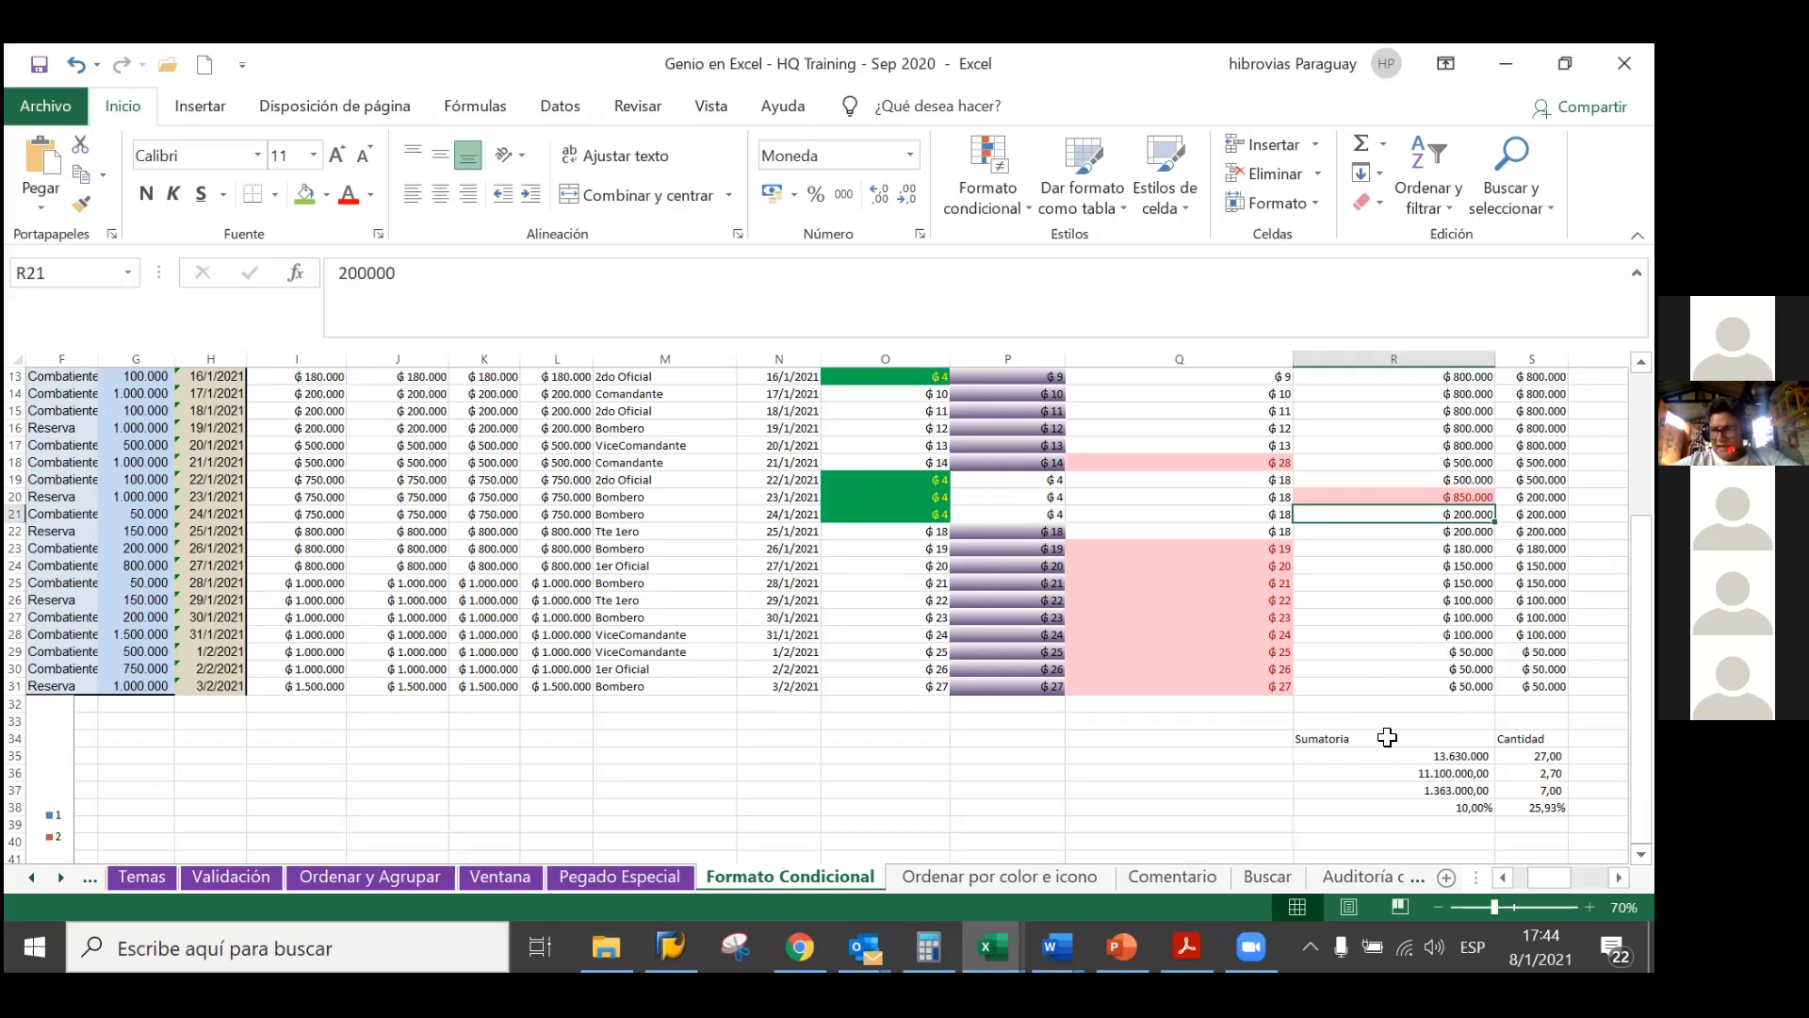
{"action": "left_click_drag", "start_coordinate": [1387, 737], "coordinate": [1546, 808]}
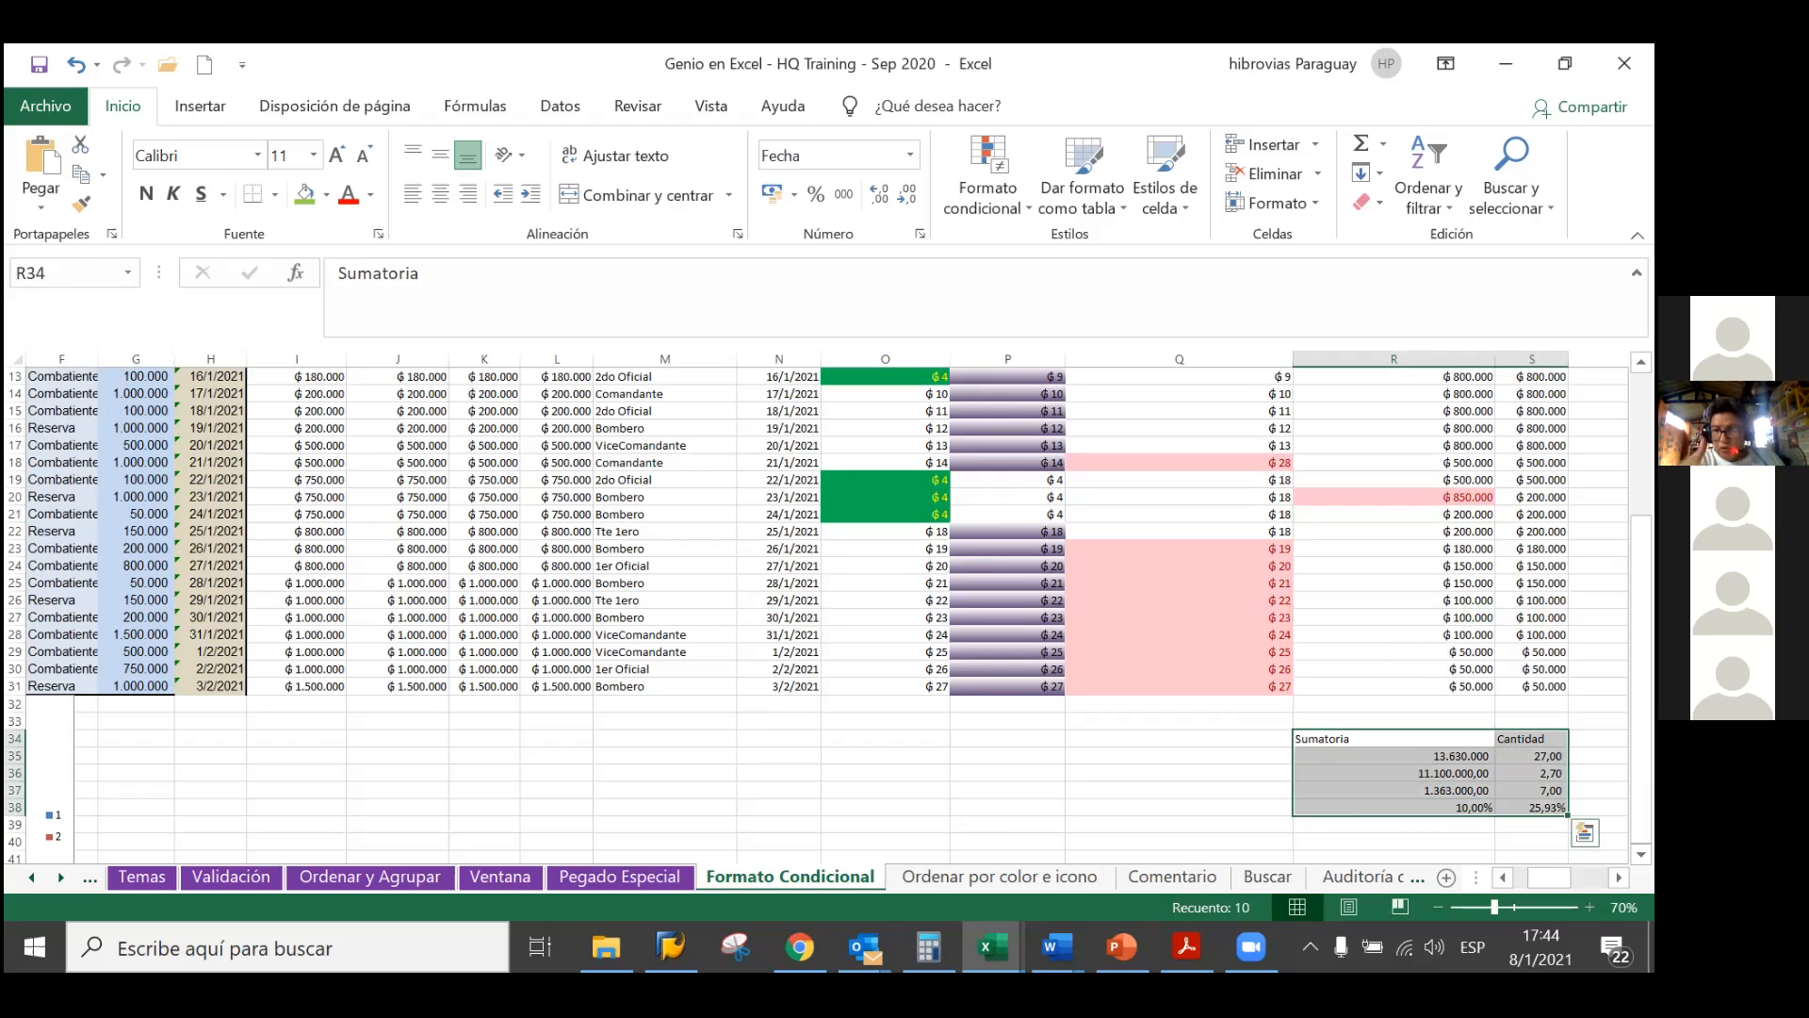
{"action": "key", "text": "ctrl+c"}
{"action": "left_click", "coordinate": [1430, 837]}
{"action": "key", "text": "Return"}
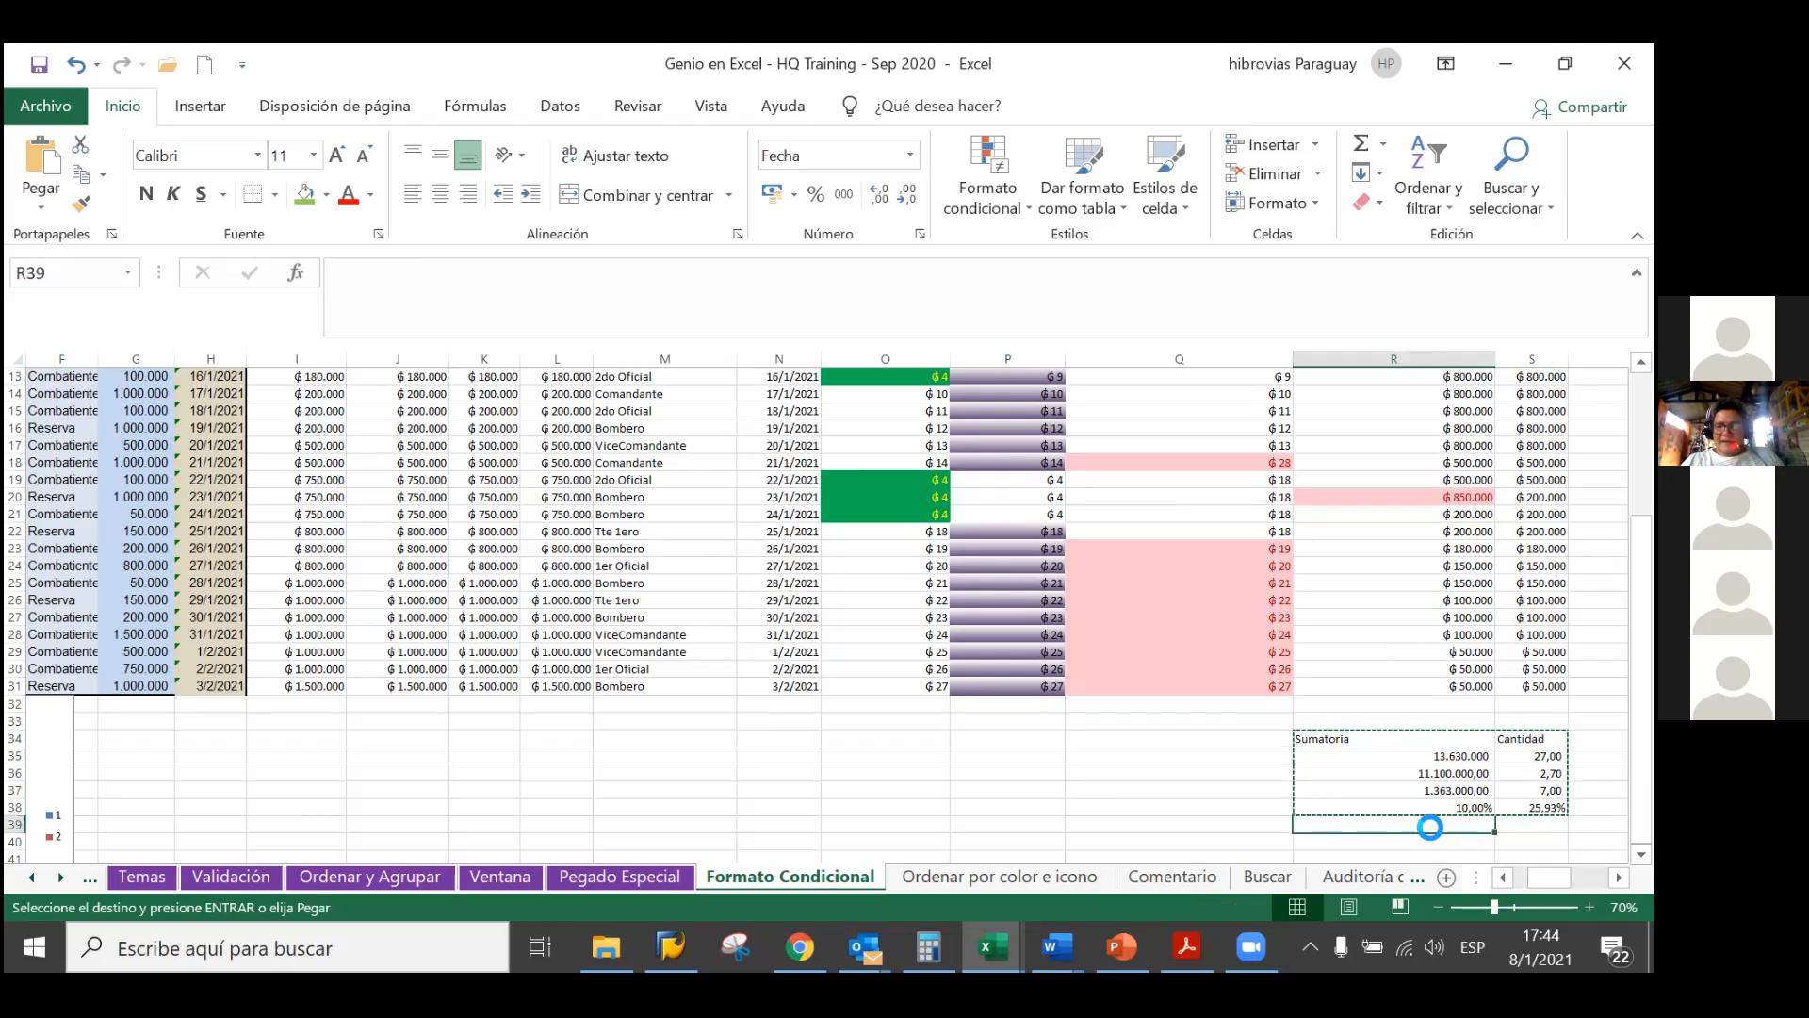
Enter 900000, 350000 and 1000000 in cells R32 to R34, directly below the 10% de Valores Superiores data
{"action": "scroll", "coordinate": [1438, 804], "scroll_direction": "down", "scroll_amount": 1}
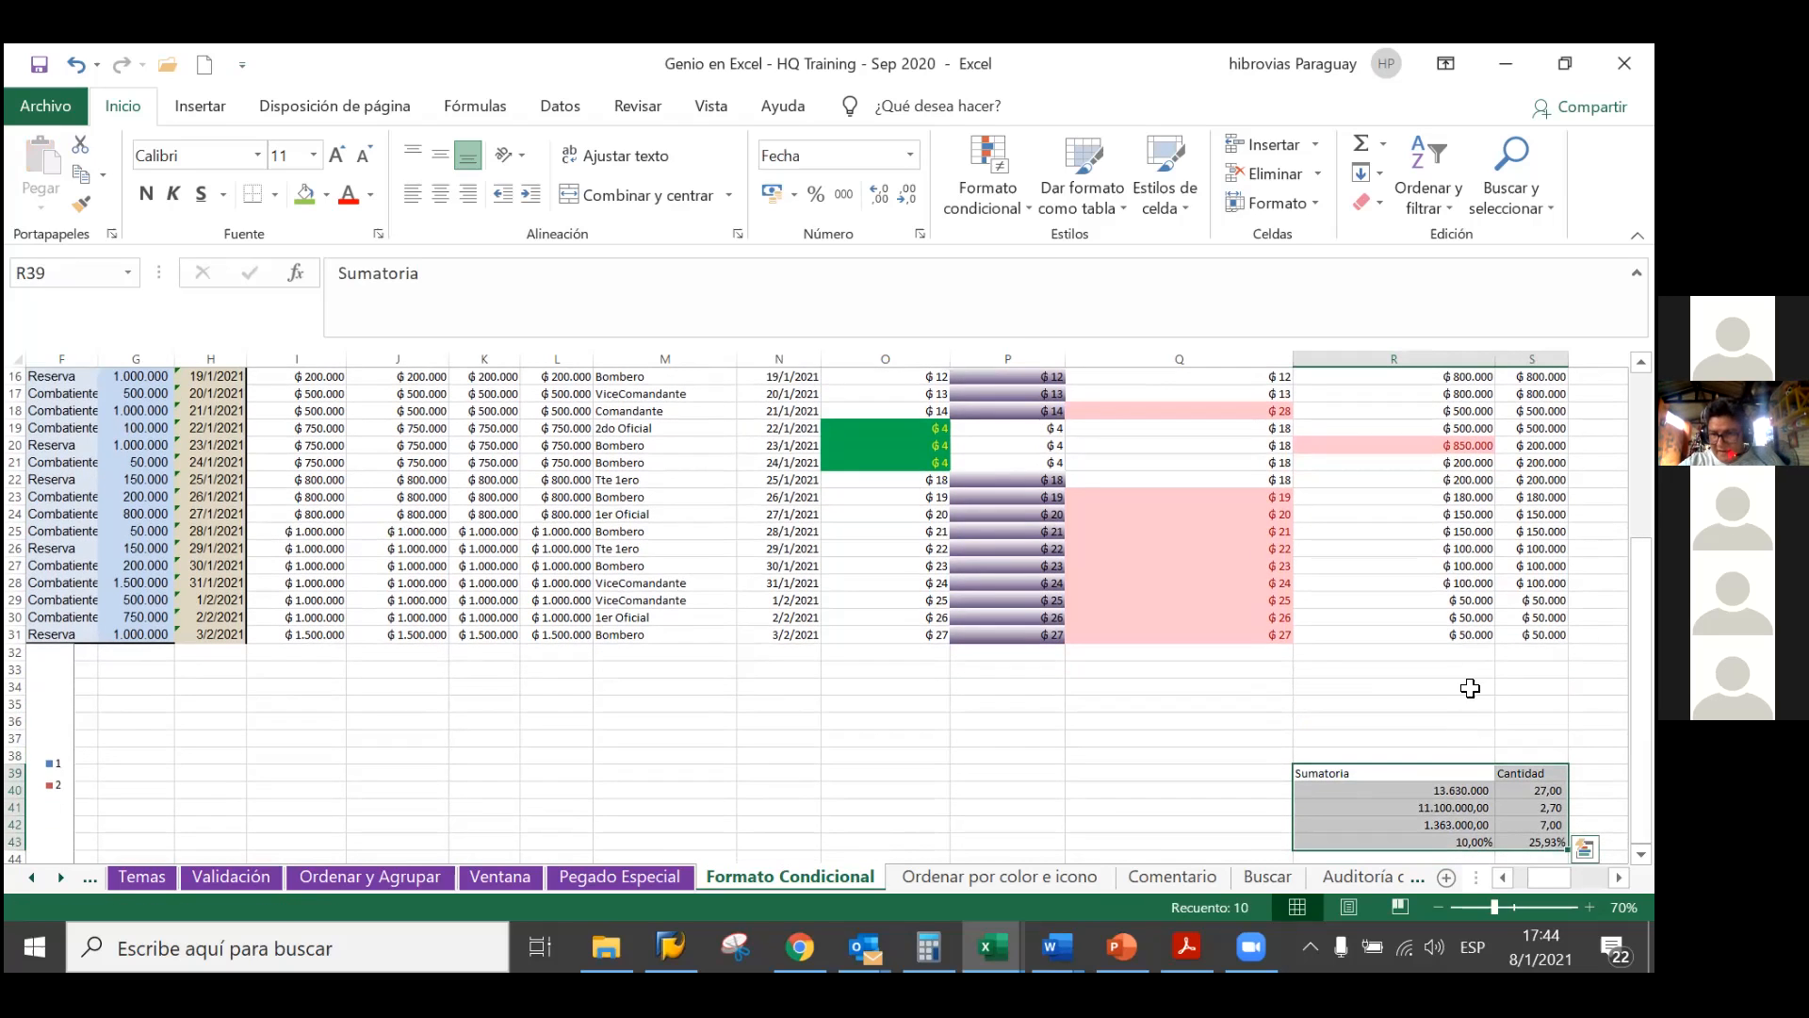
{"action": "left_click", "coordinate": [1470, 652]}
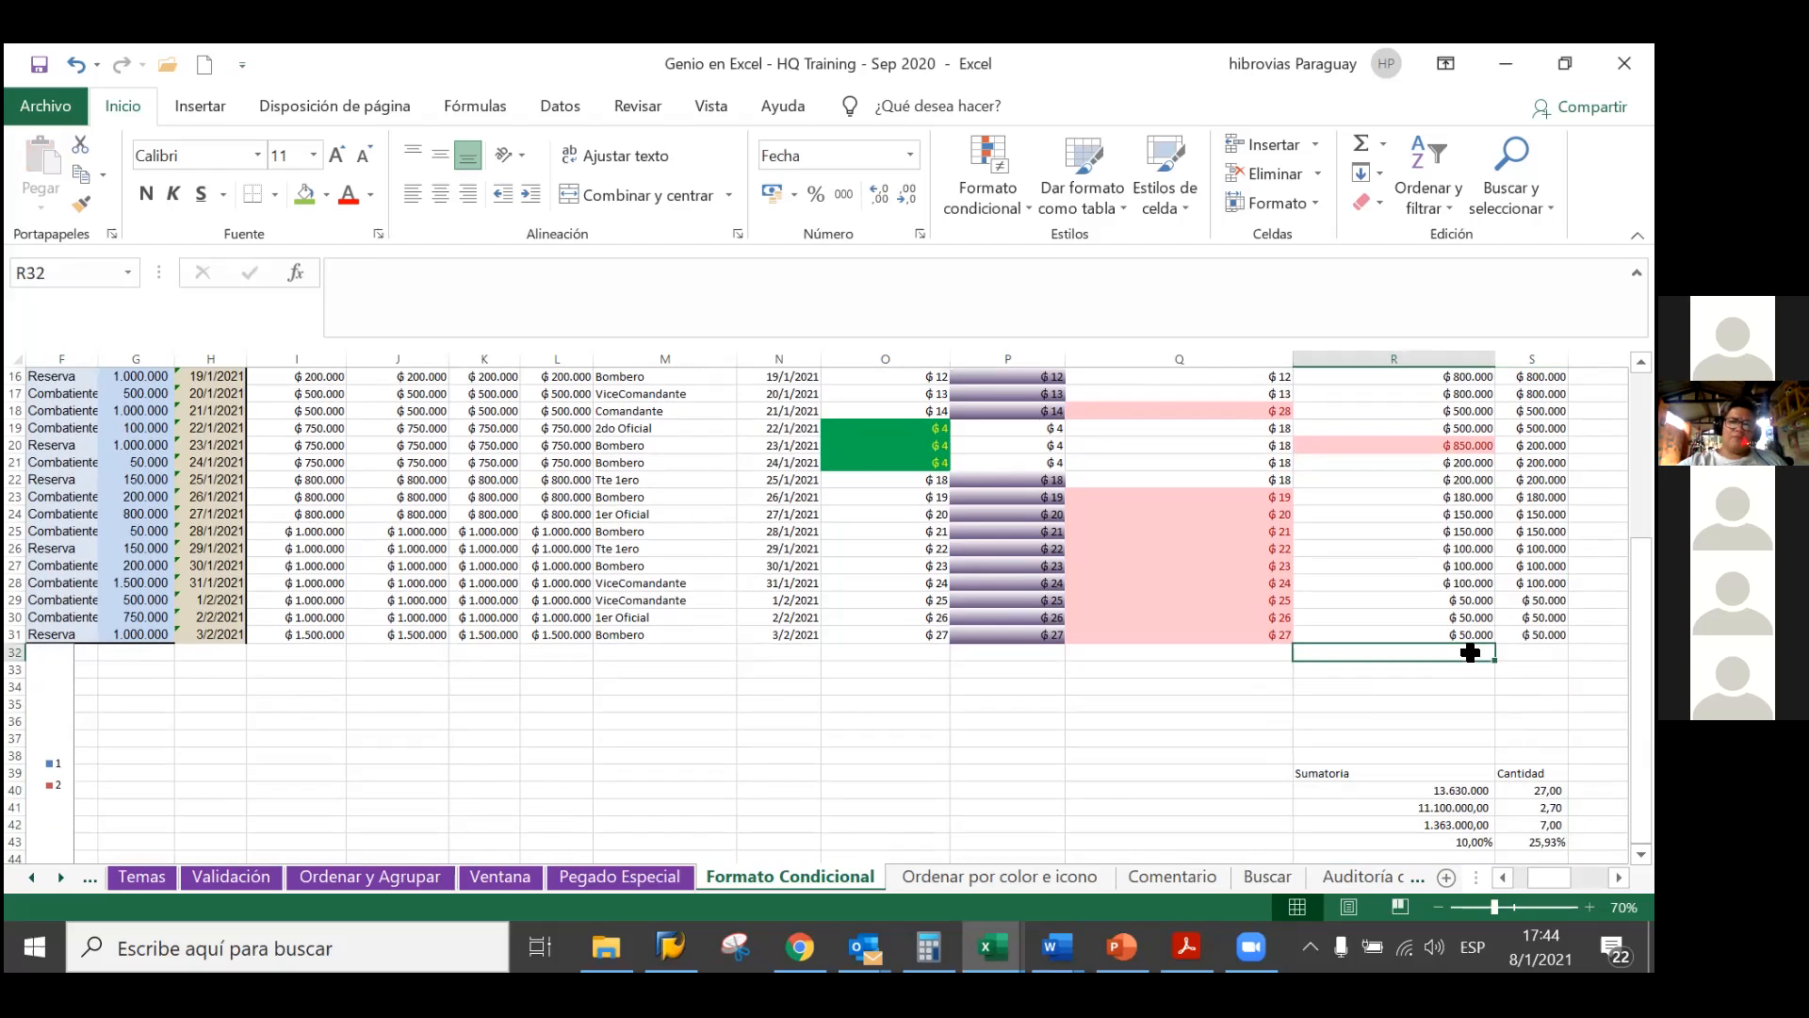
{"action": "type", "text": "900000"}
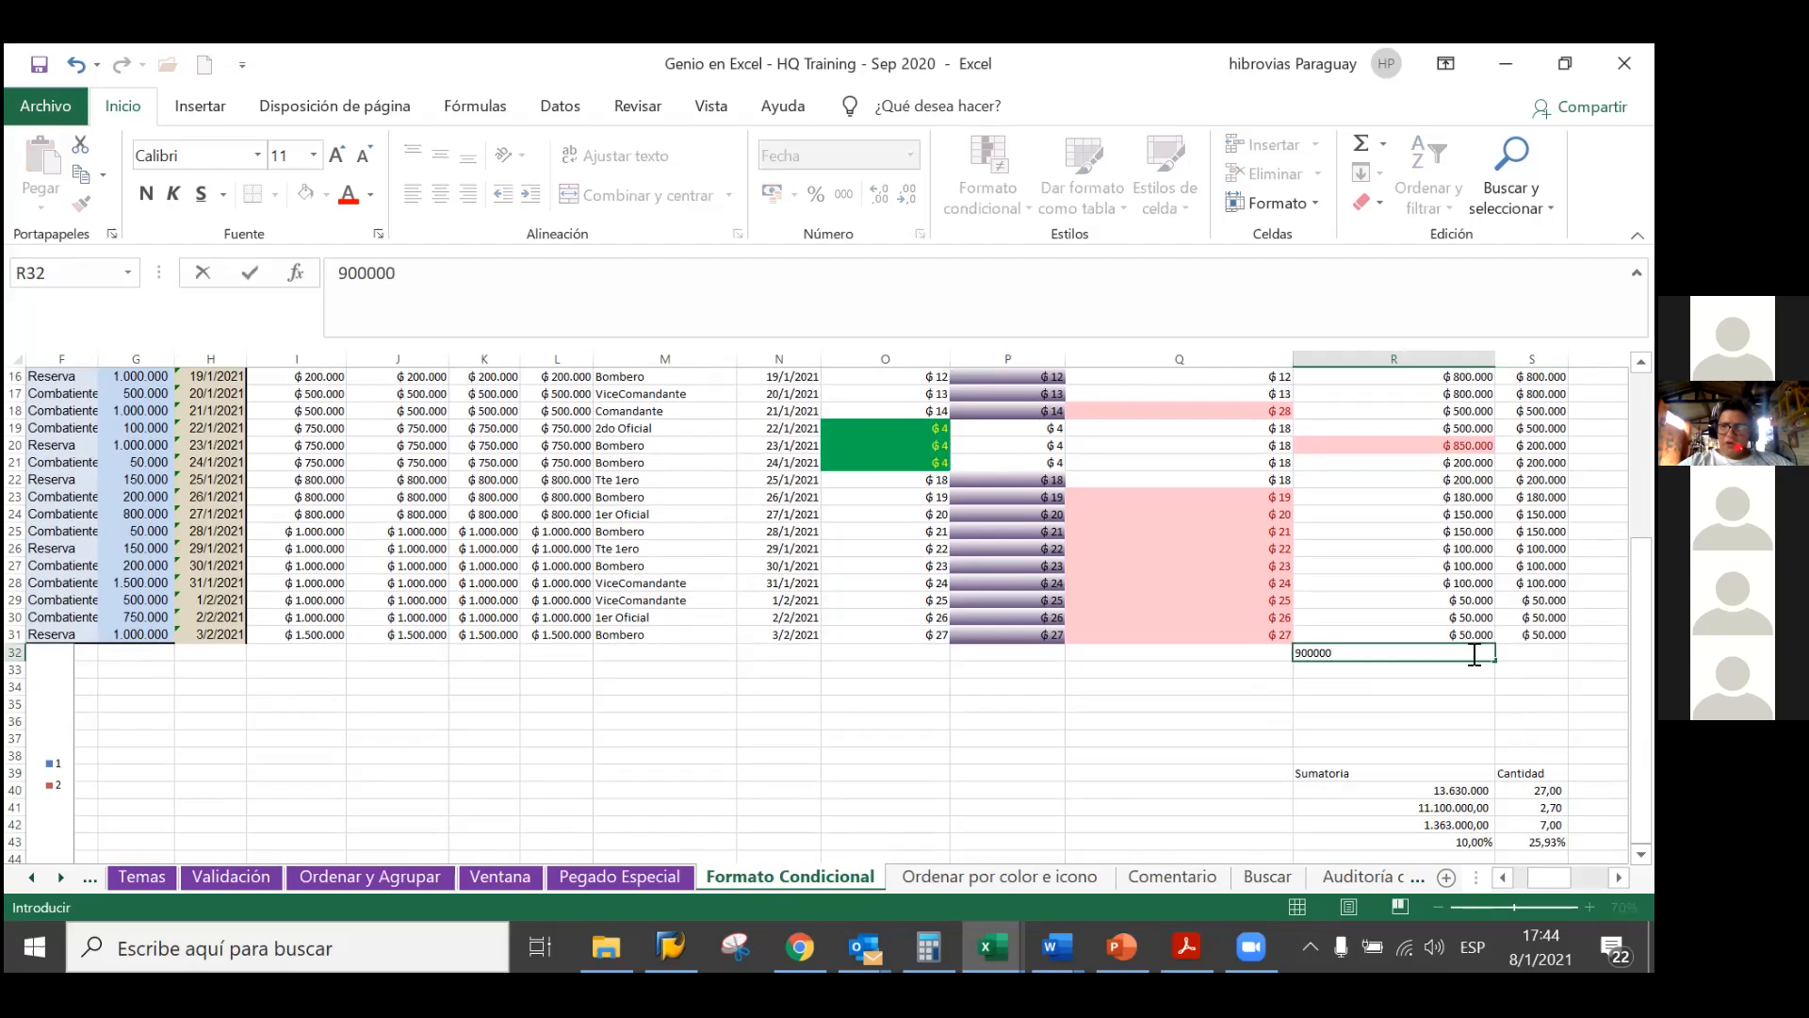
{"action": "key", "text": "Return"}
{"action": "type", "text": "350"}
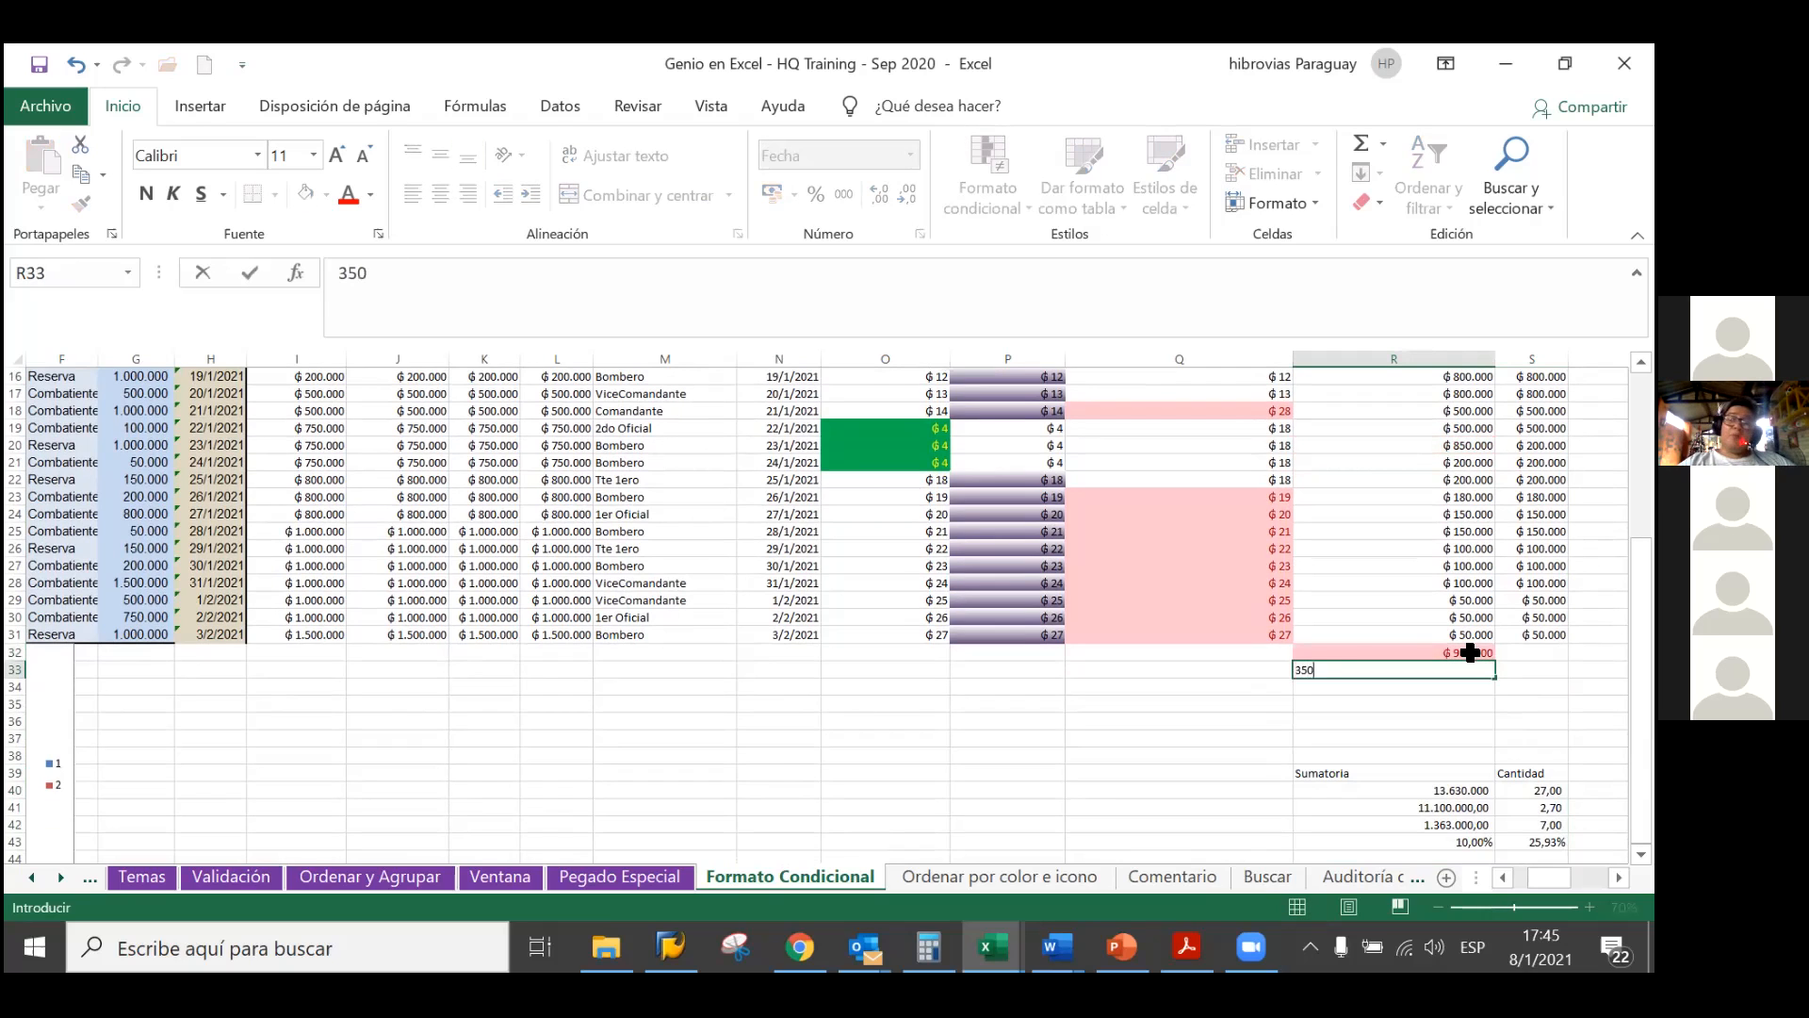
{"action": "type", "text": "000"}
{"action": "key", "text": "Return"}
{"action": "type", "text": "1000000"}
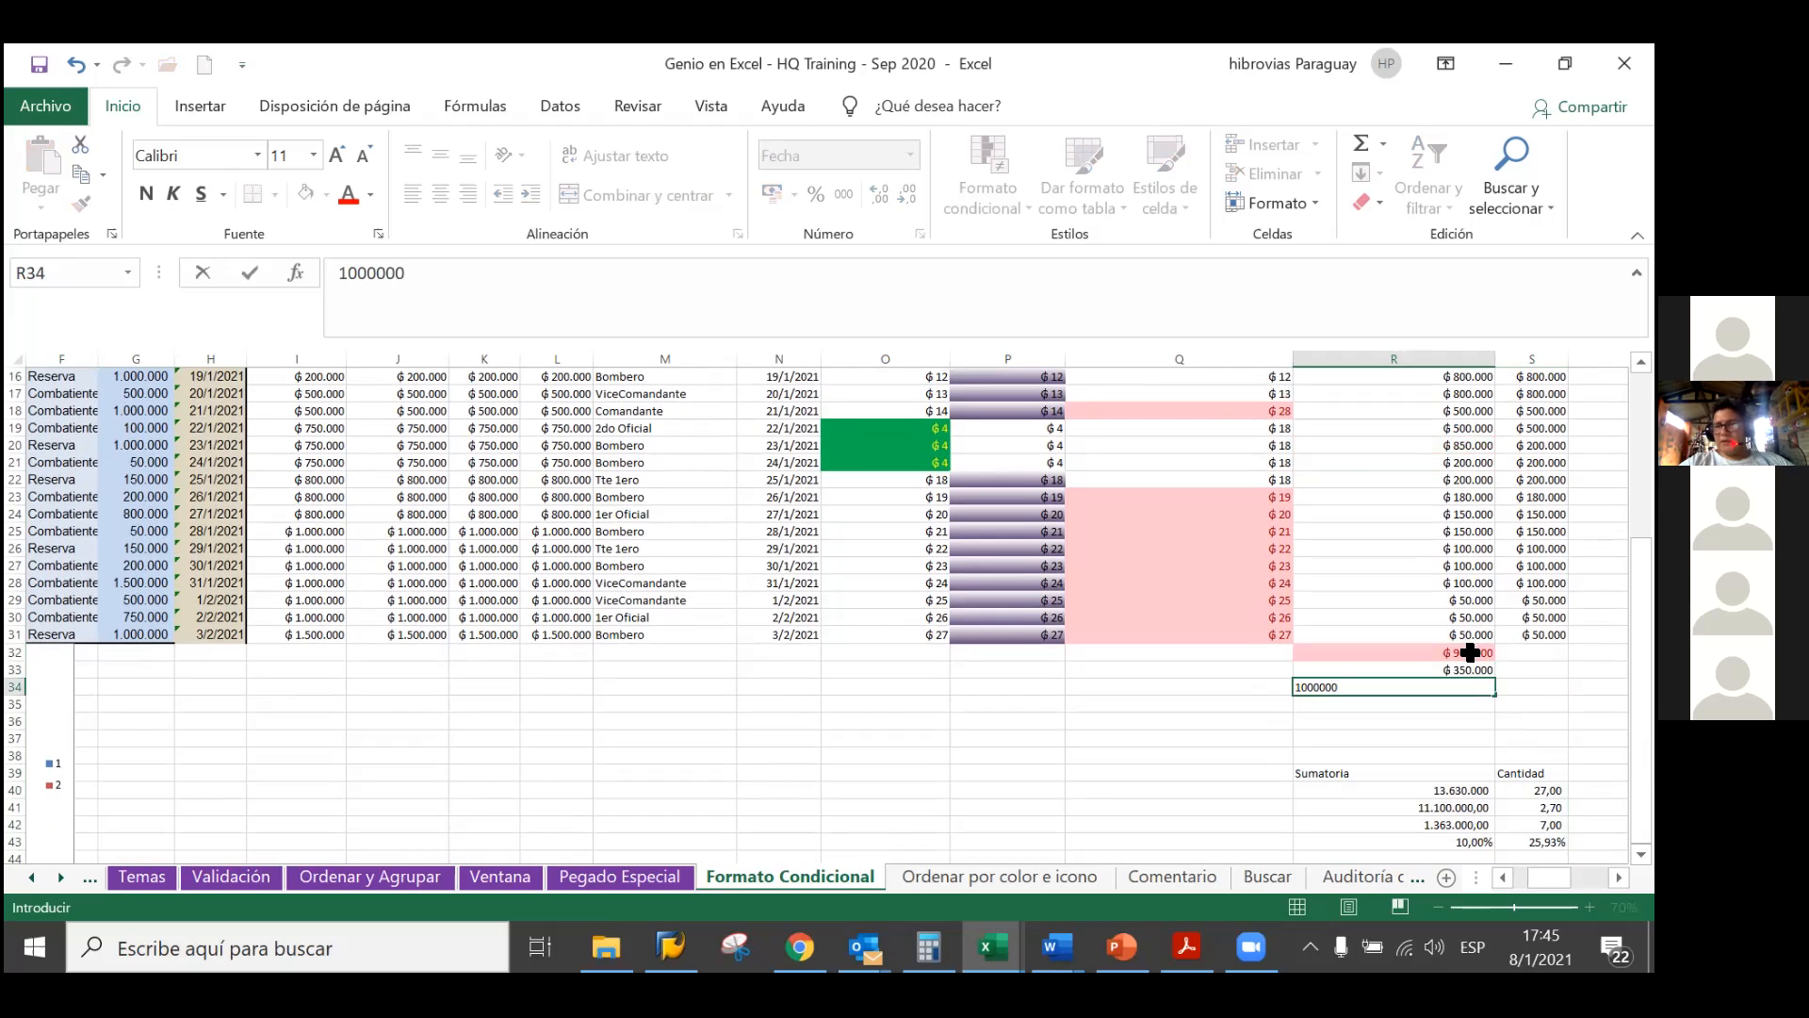
{"action": "key", "text": "Return"}
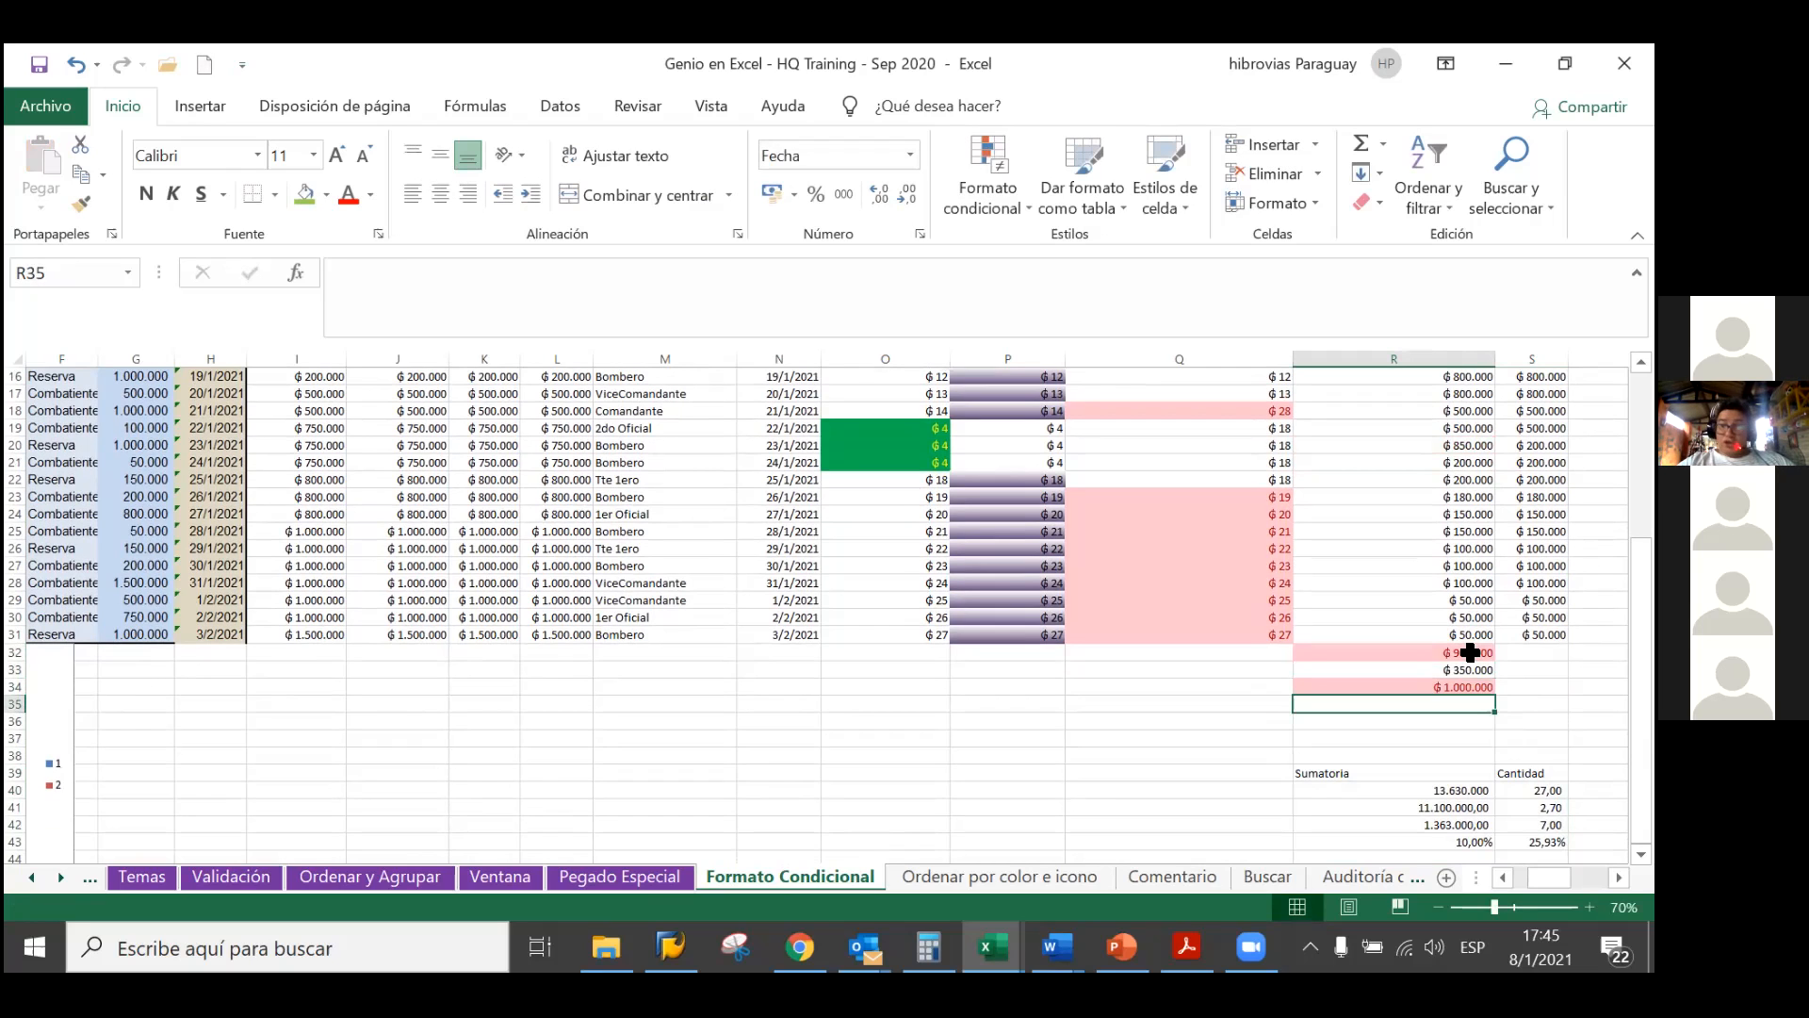
Examine which values are highlighted in the 10% de Valores Superiores column and compare them with the Sumatoria and Cantidad block below
{"action": "scroll", "coordinate": [1470, 682], "scroll_direction": "down", "scroll_amount": 1}
{"action": "scroll", "coordinate": [1470, 684], "scroll_direction": "up", "scroll_amount": 1}
{"action": "scroll", "coordinate": [1470, 687], "scroll_direction": "up", "scroll_amount": 2}
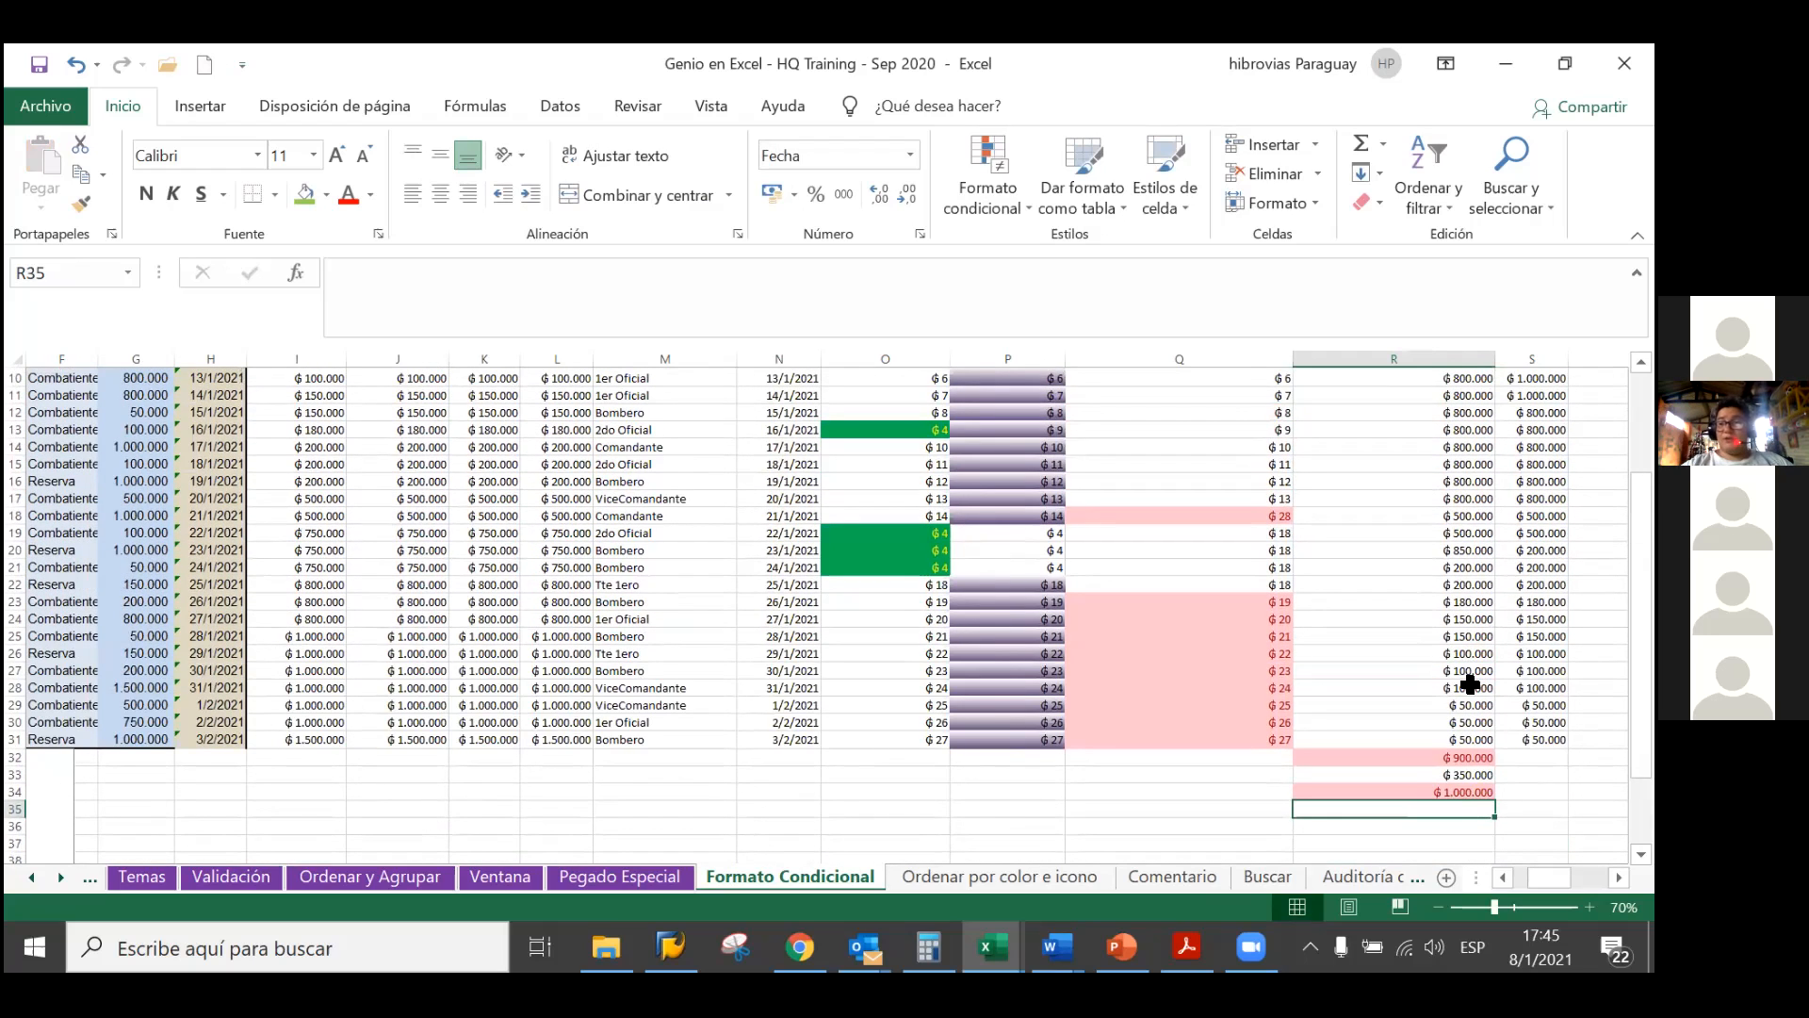
{"action": "scroll", "coordinate": [1470, 685], "scroll_direction": "down", "scroll_amount": 2}
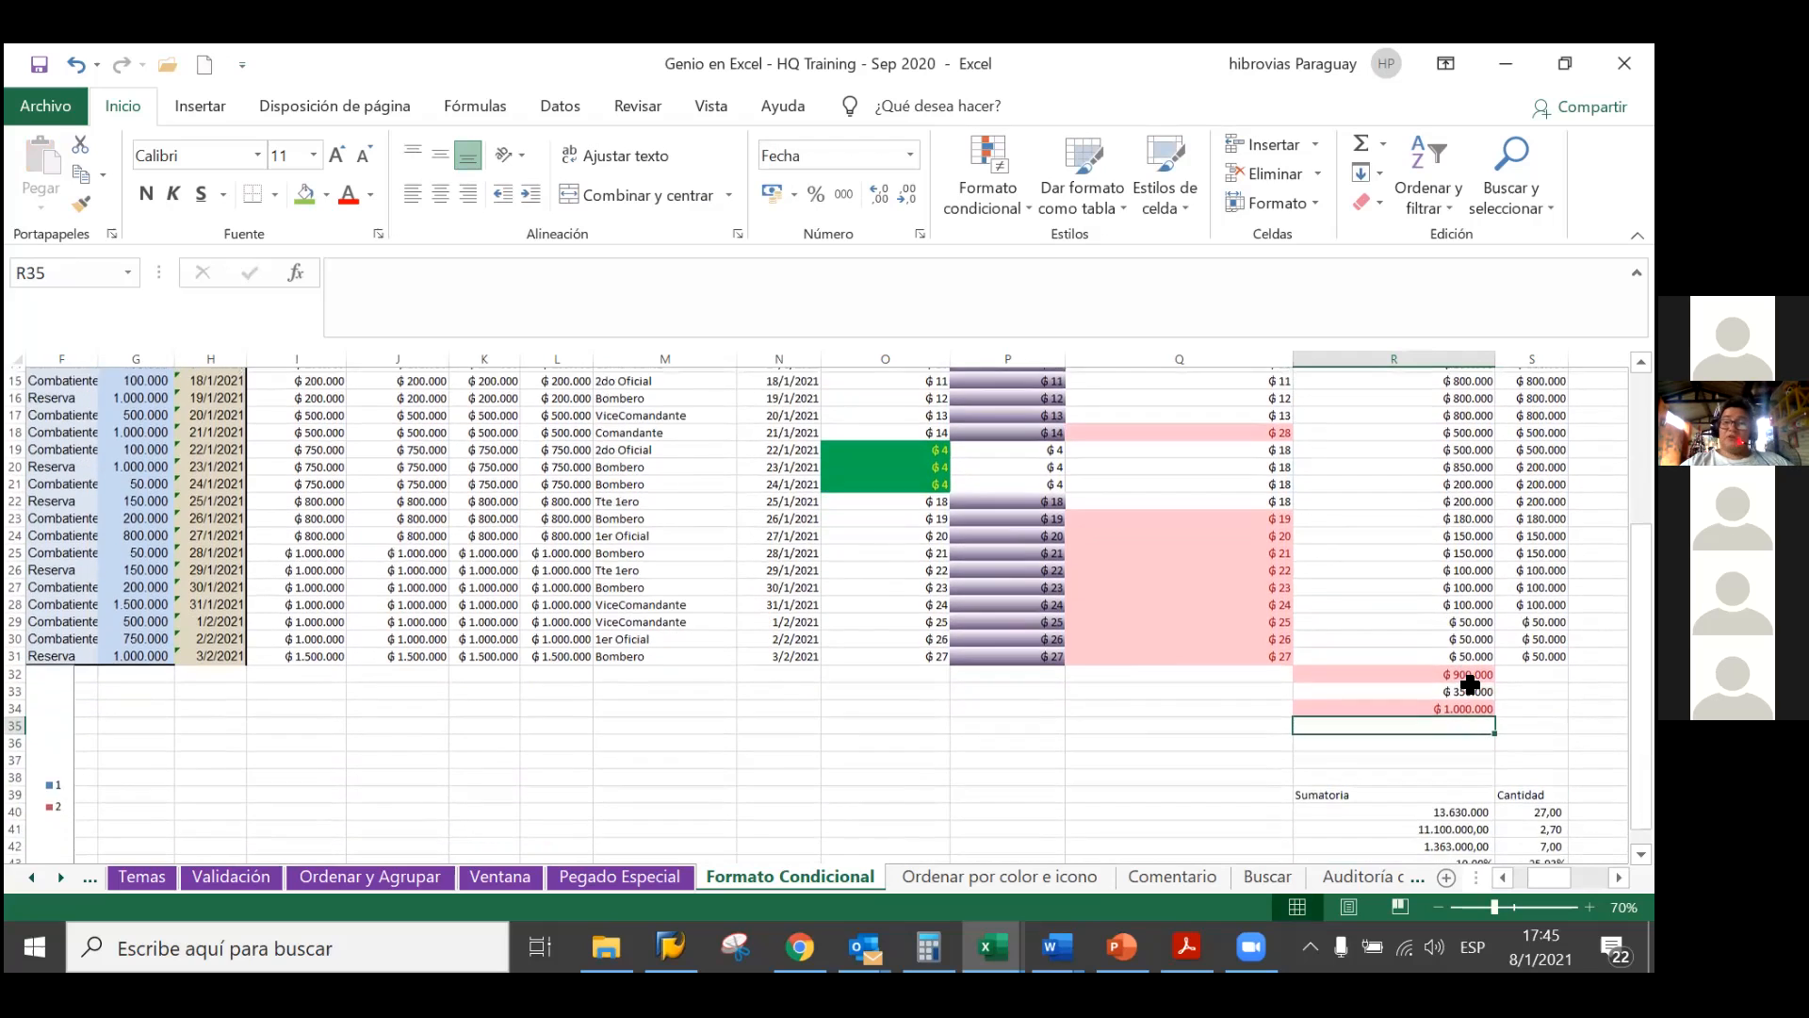
{"action": "scroll", "coordinate": [1470, 687], "scroll_direction": "down", "scroll_amount": 1}
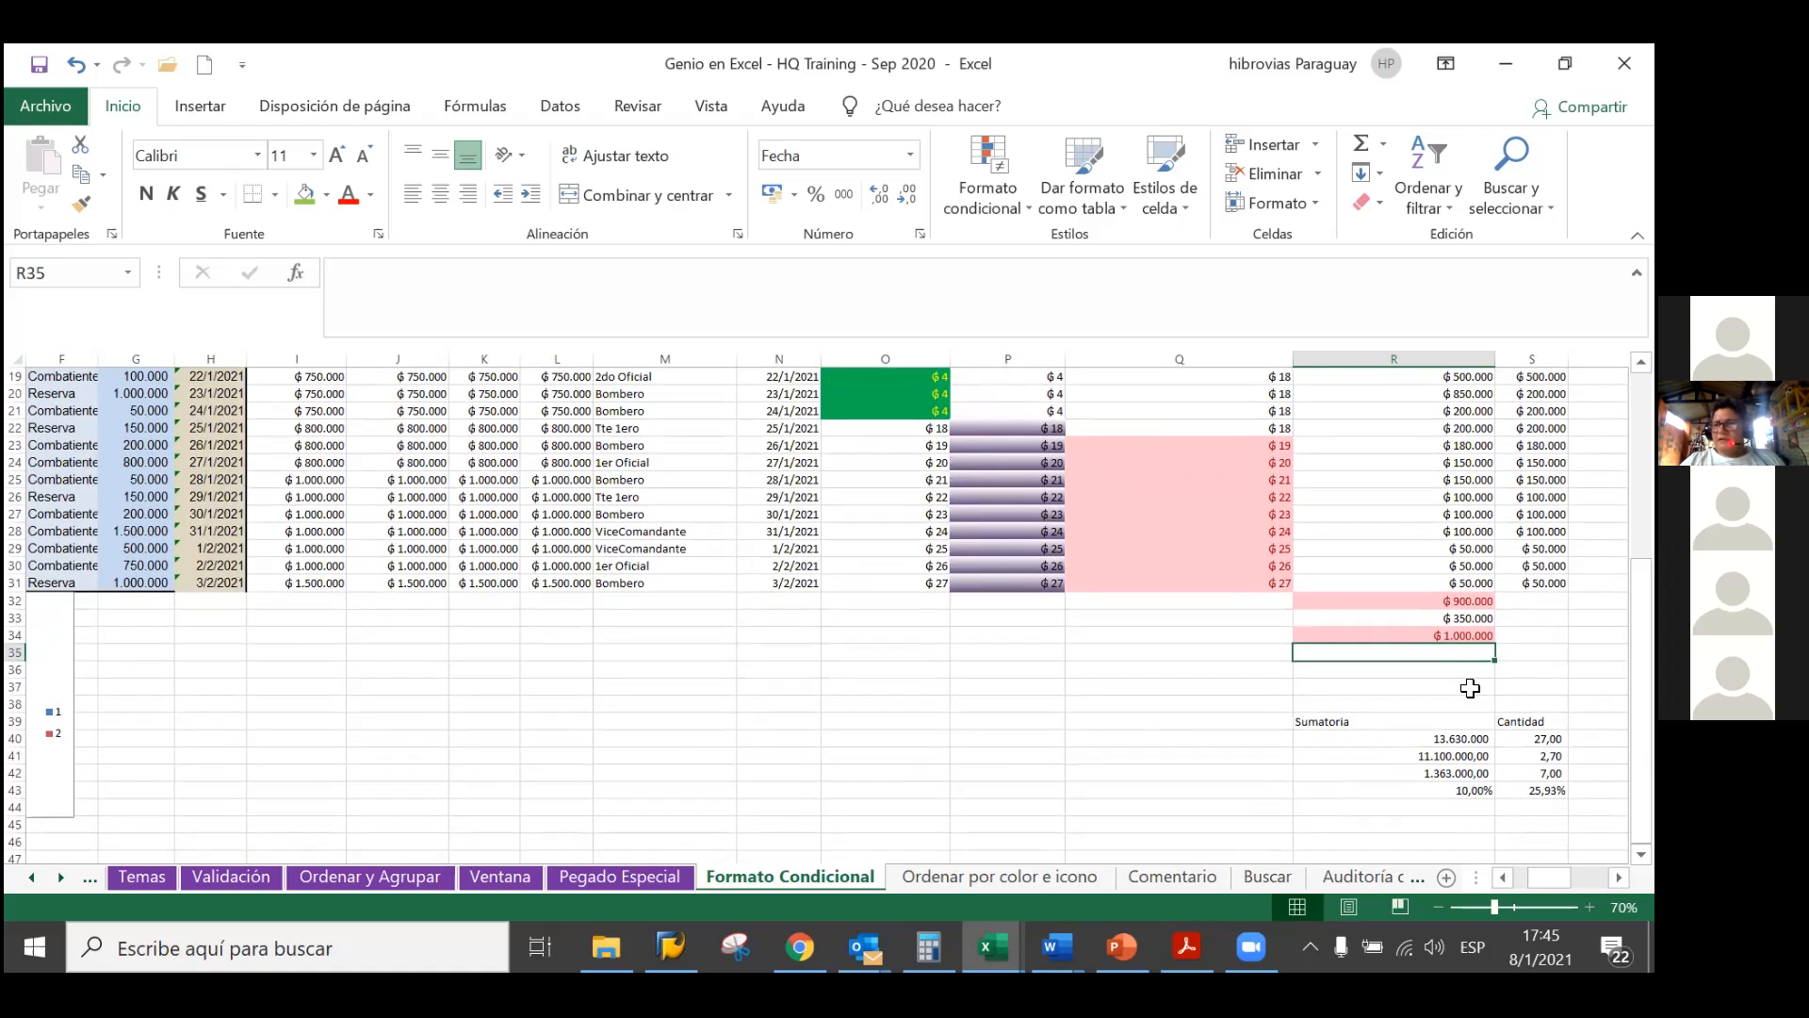
{"action": "scroll", "coordinate": [1470, 687], "scroll_direction": "up", "scroll_amount": 1}
{"action": "scroll", "coordinate": [1470, 687], "scroll_direction": "up", "scroll_amount": 4}
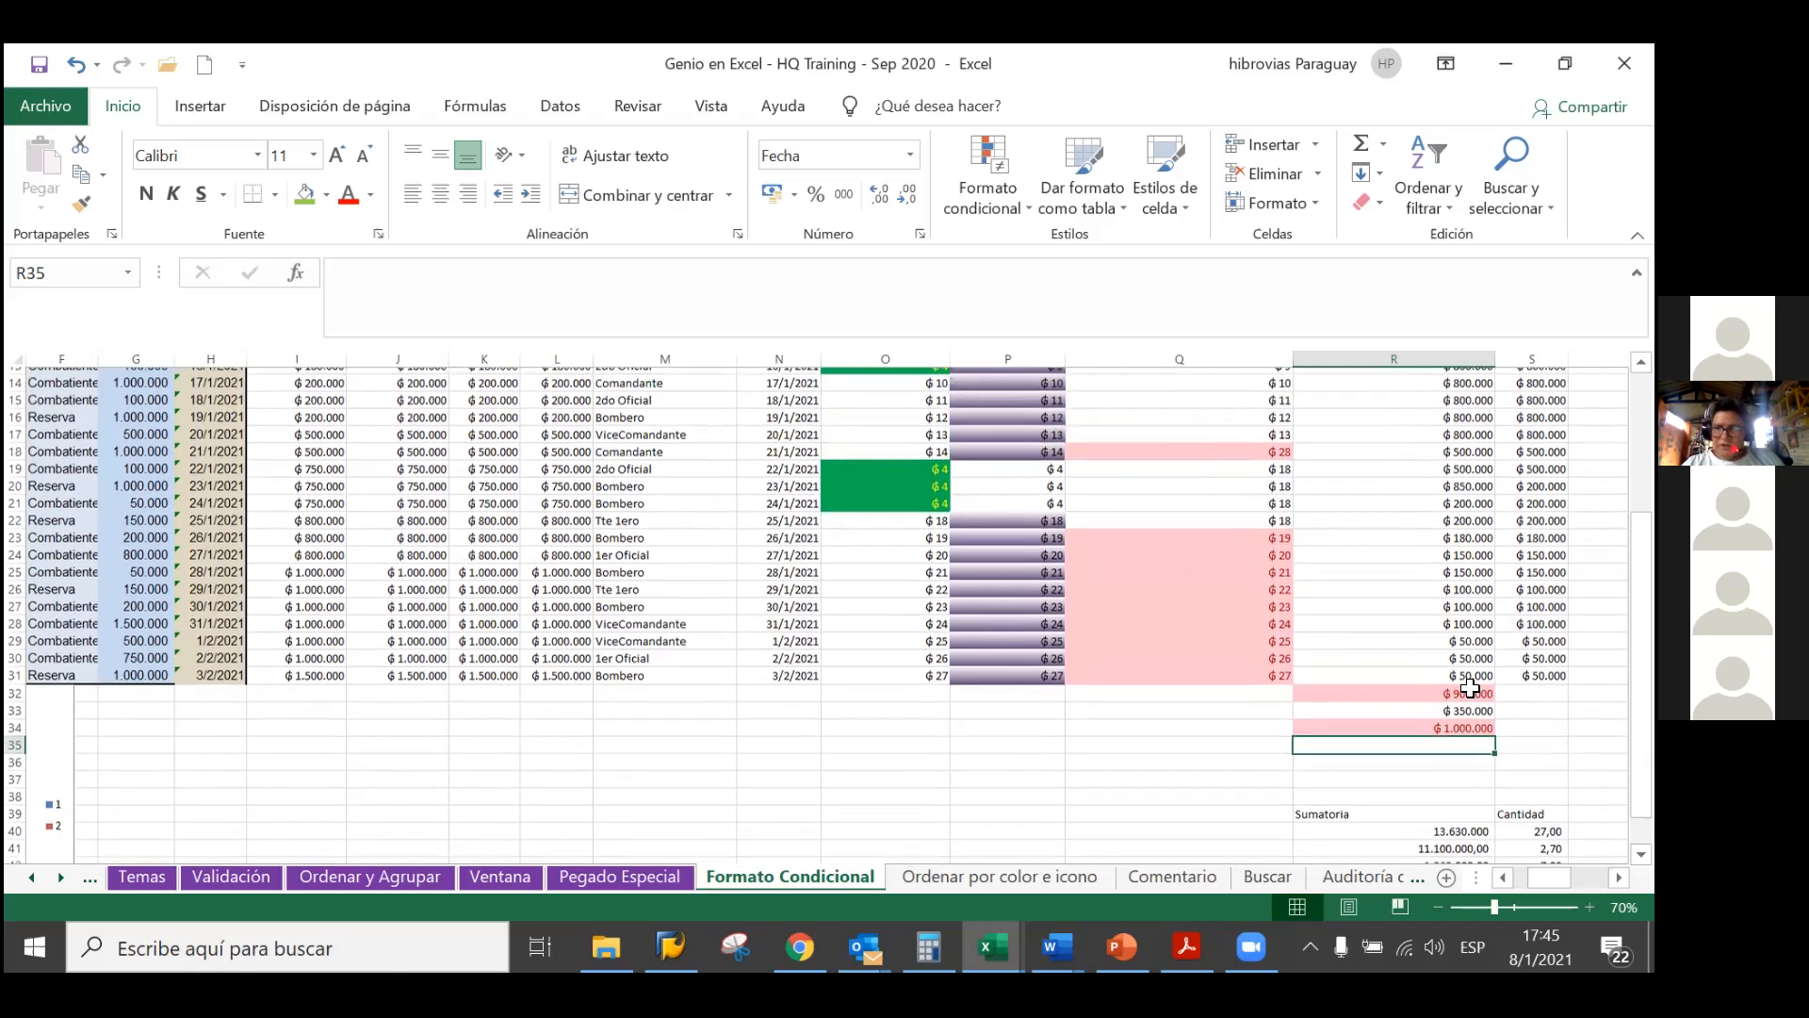
{"action": "scroll", "coordinate": [1470, 687], "scroll_direction": "down", "scroll_amount": 1}
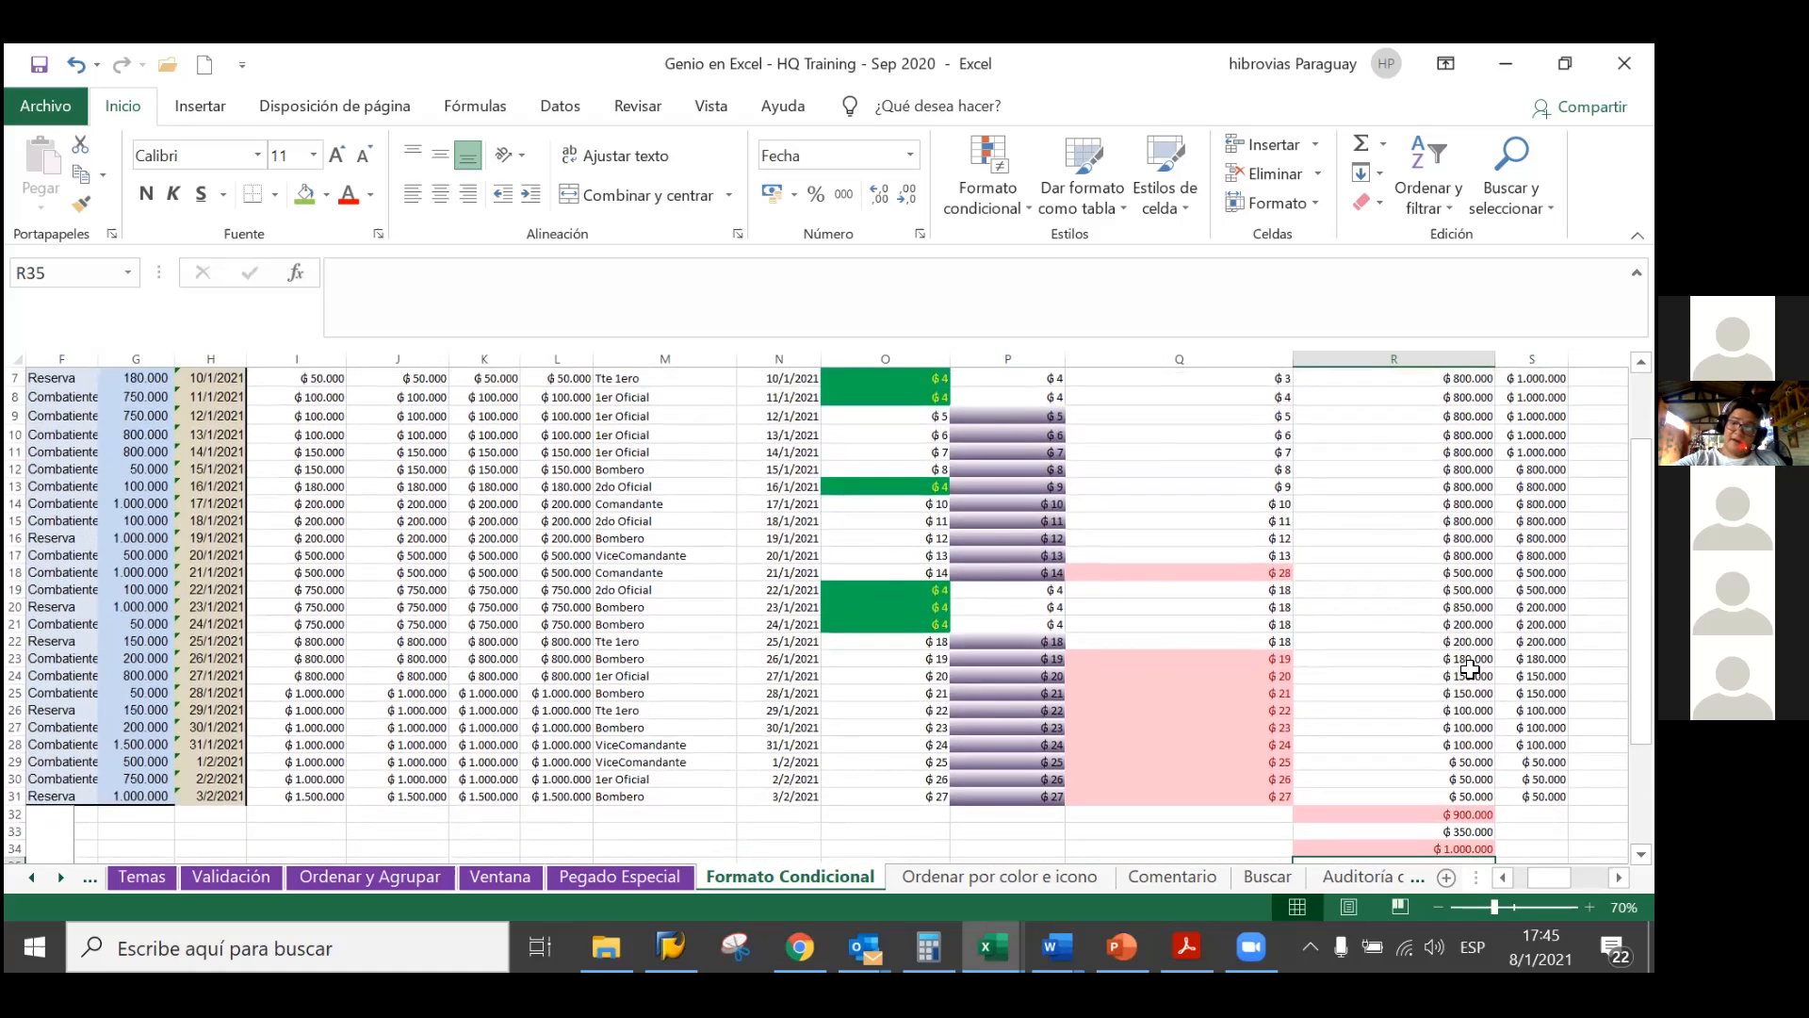
{"action": "scroll", "coordinate": [1395, 601], "scroll_direction": "down", "scroll_amount": 1}
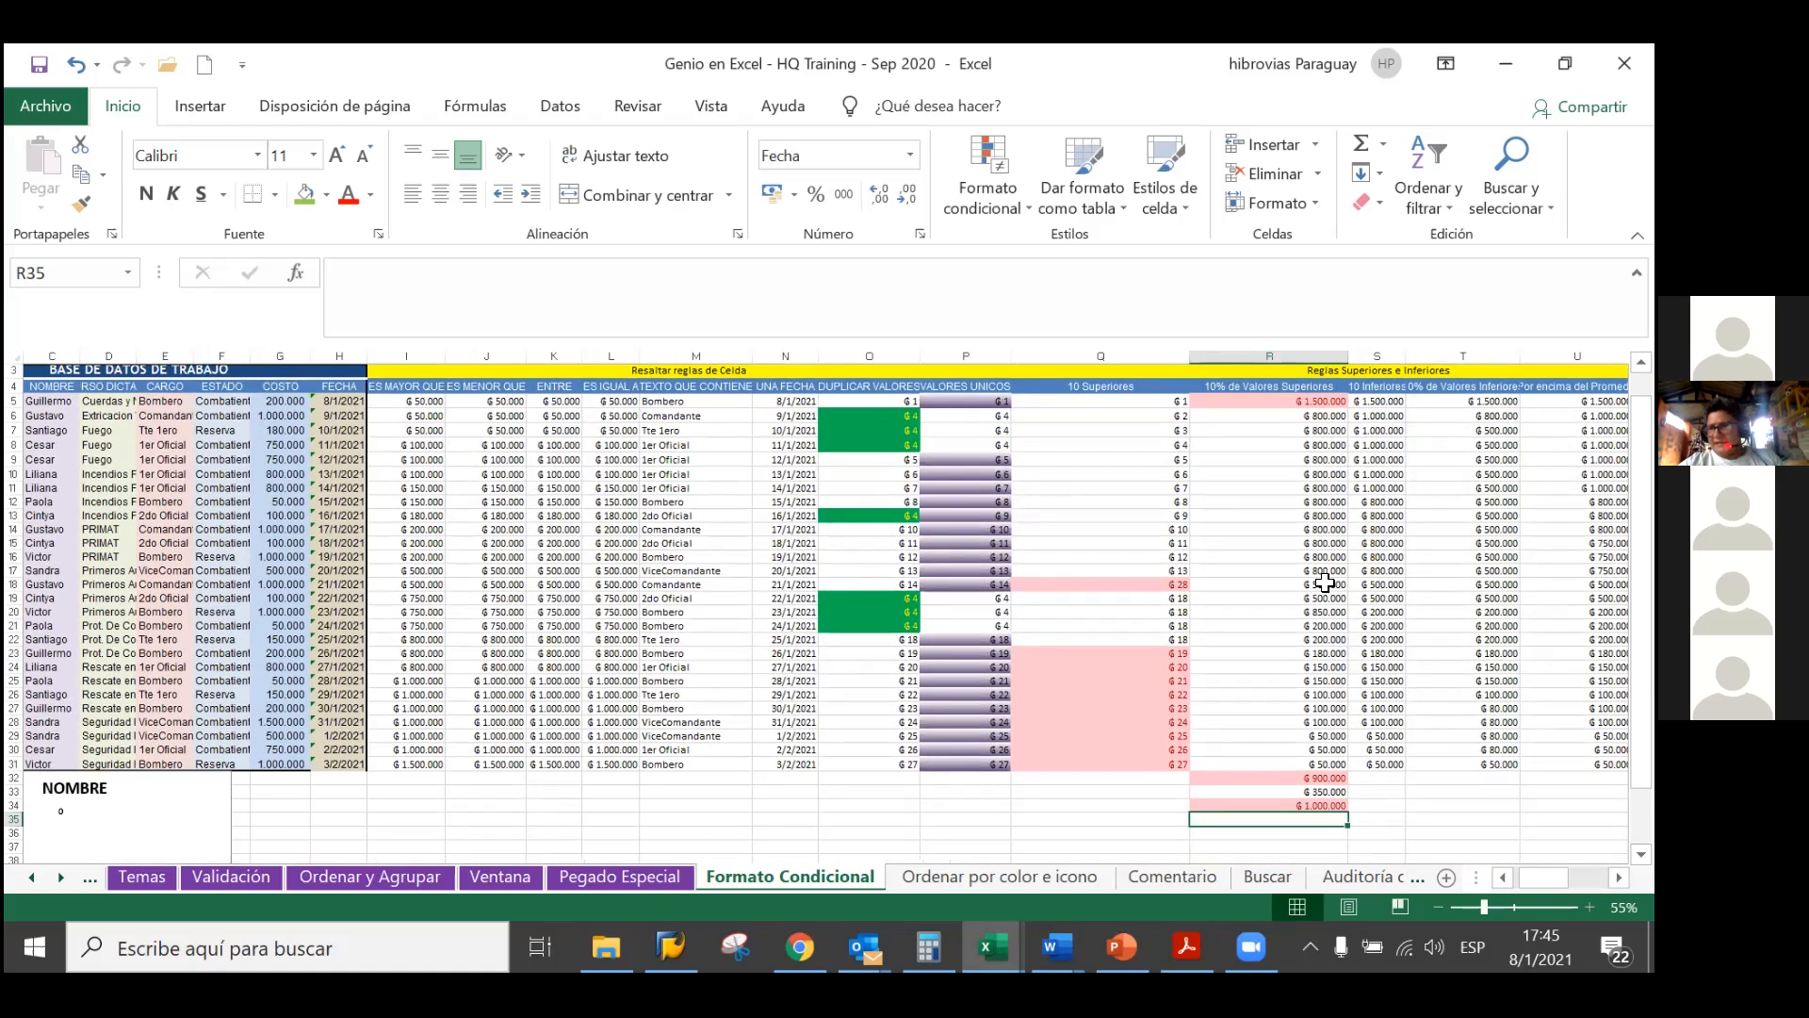
{"action": "scroll", "coordinate": [1325, 581], "scroll_direction": "down", "scroll_amount": 1}
{"action": "scroll", "coordinate": [1325, 582], "scroll_direction": "down", "scroll_amount": 1}
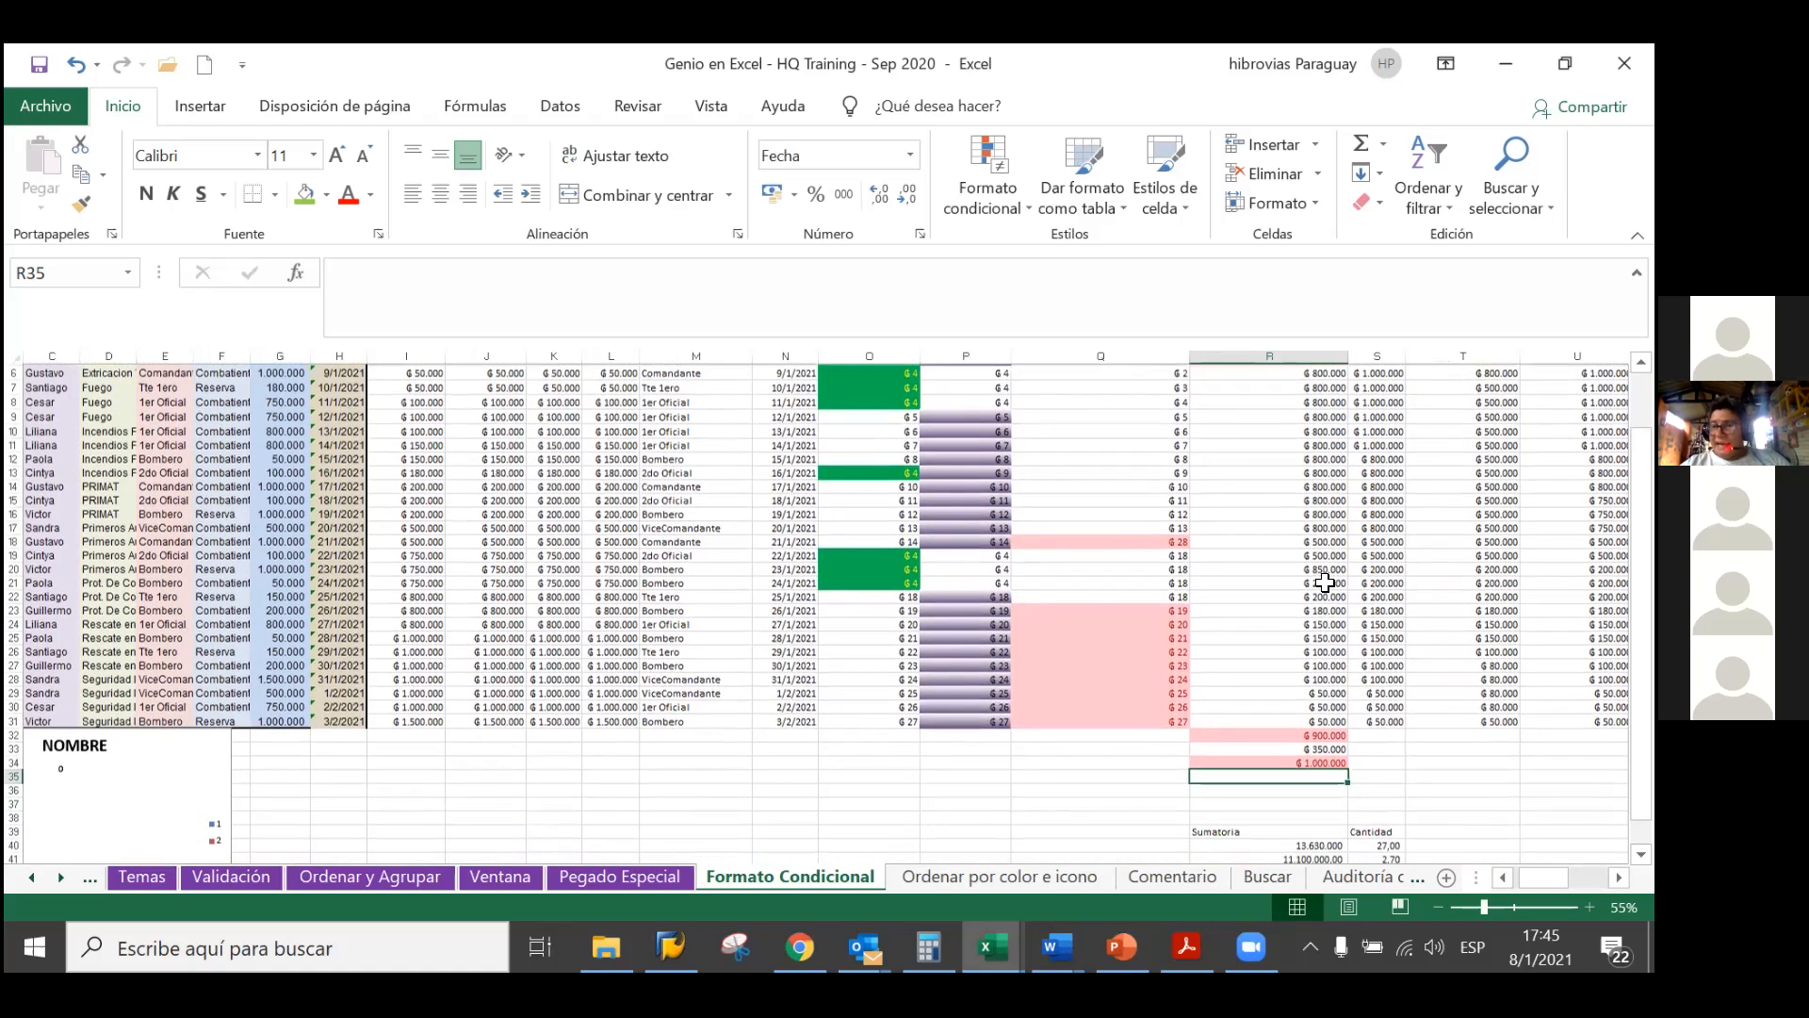
{"action": "scroll", "coordinate": [1286, 439], "scroll_direction": "down", "scroll_amount": 3}
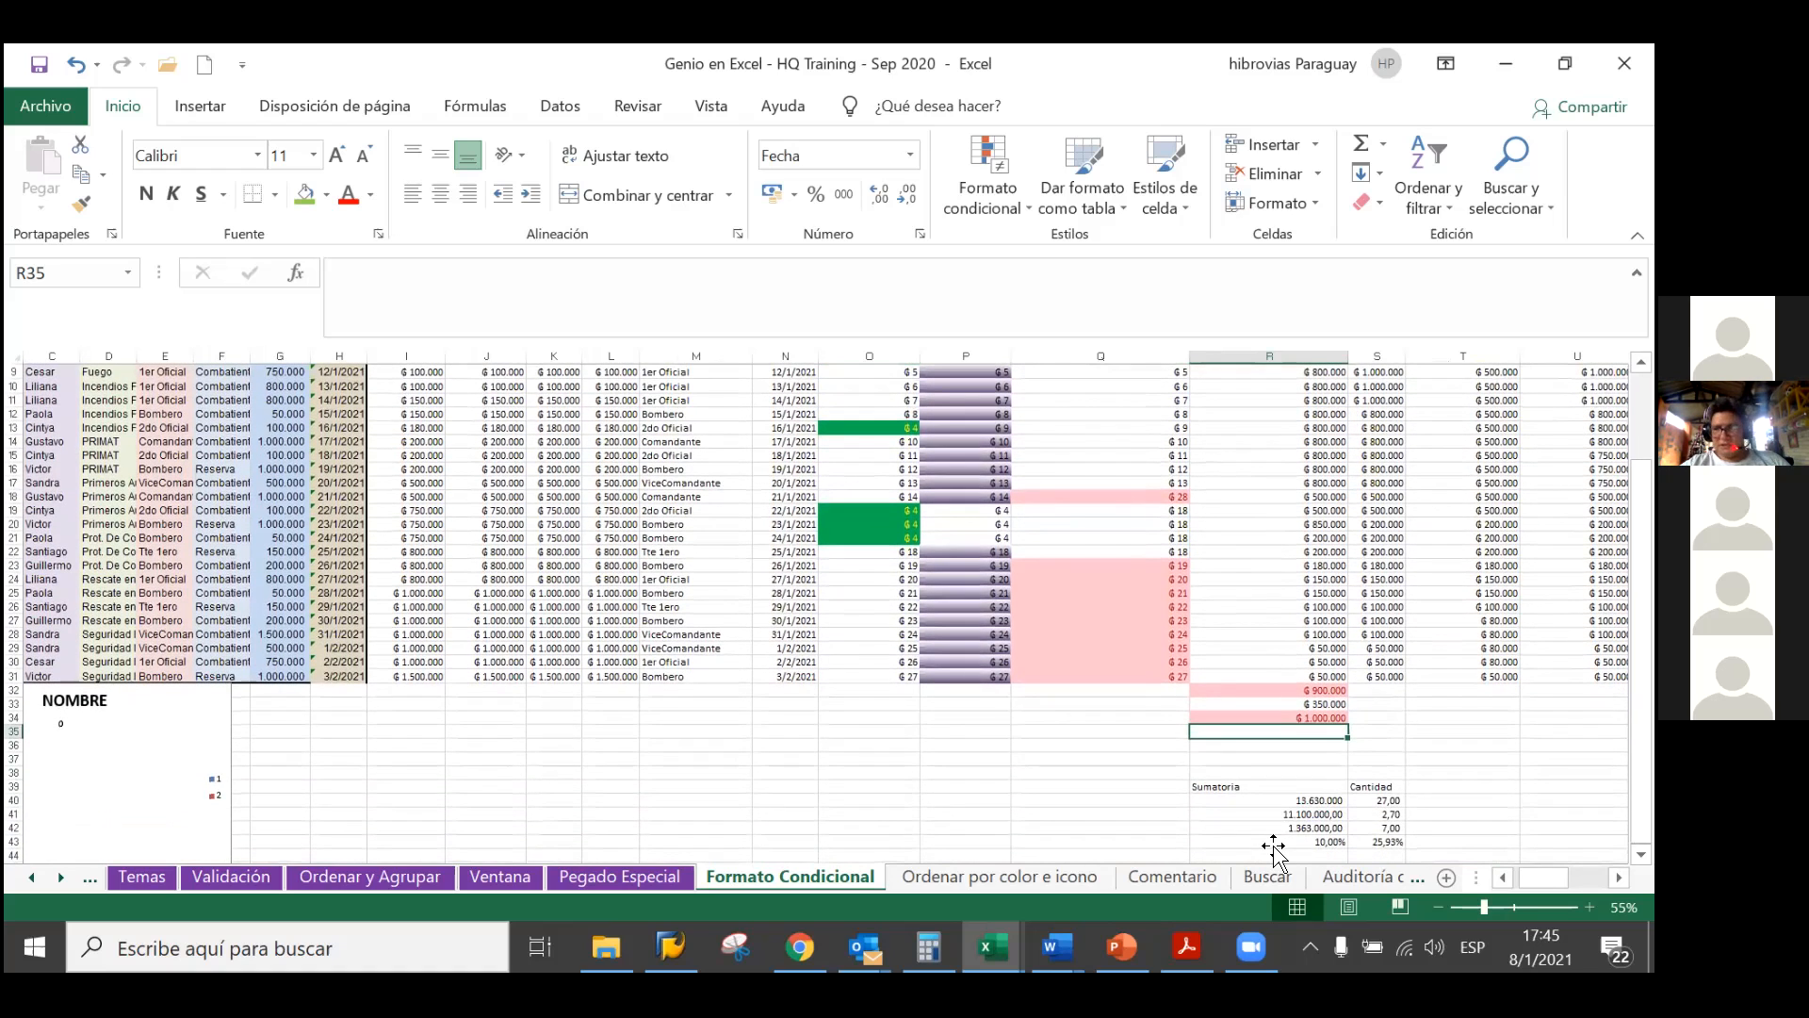
{"action": "scroll", "coordinate": [1274, 851], "scroll_direction": "down", "scroll_amount": 1}
{"action": "scroll", "coordinate": [1274, 851], "scroll_direction": "down", "scroll_amount": 2}
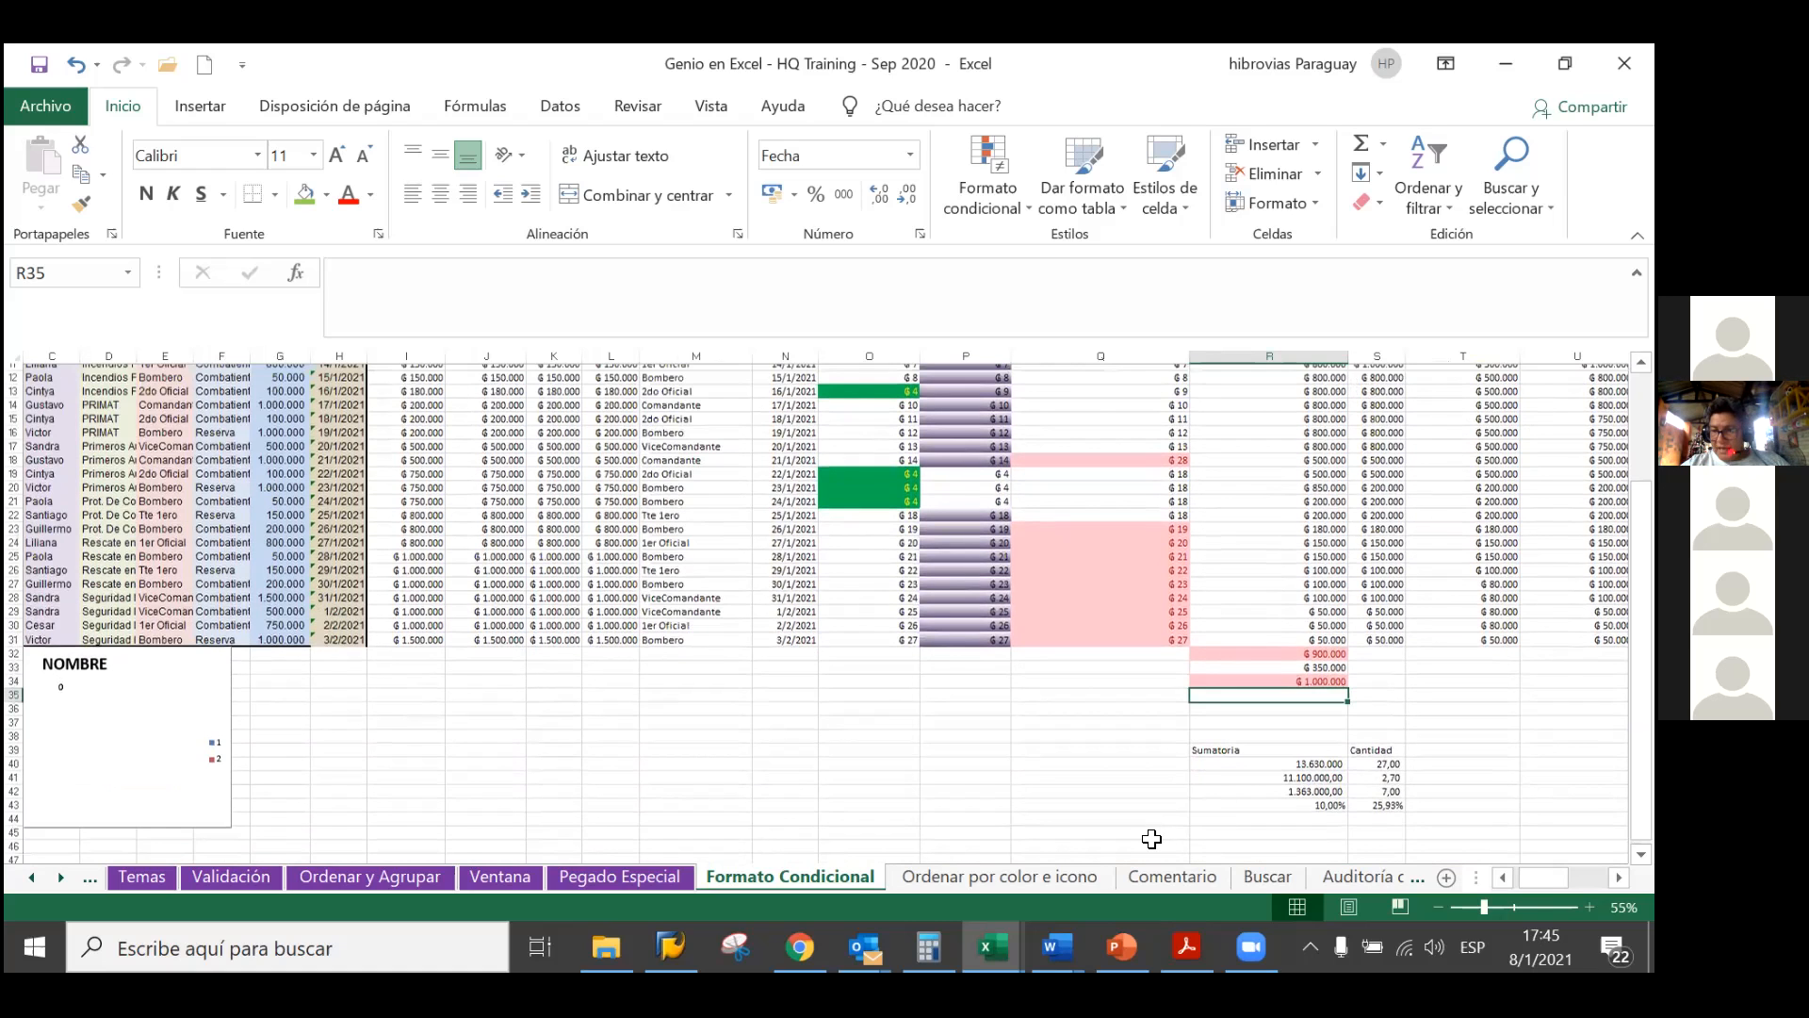
Check the average, count and sum of the 10% de Valores Superiores values in R5:R34
{"action": "key", "text": "ctrl+Up"}
{"action": "key", "text": "ctrl+Up"}
{"action": "key", "text": "Down"}
{"action": "key", "text": "ctrl+shift+Down"}
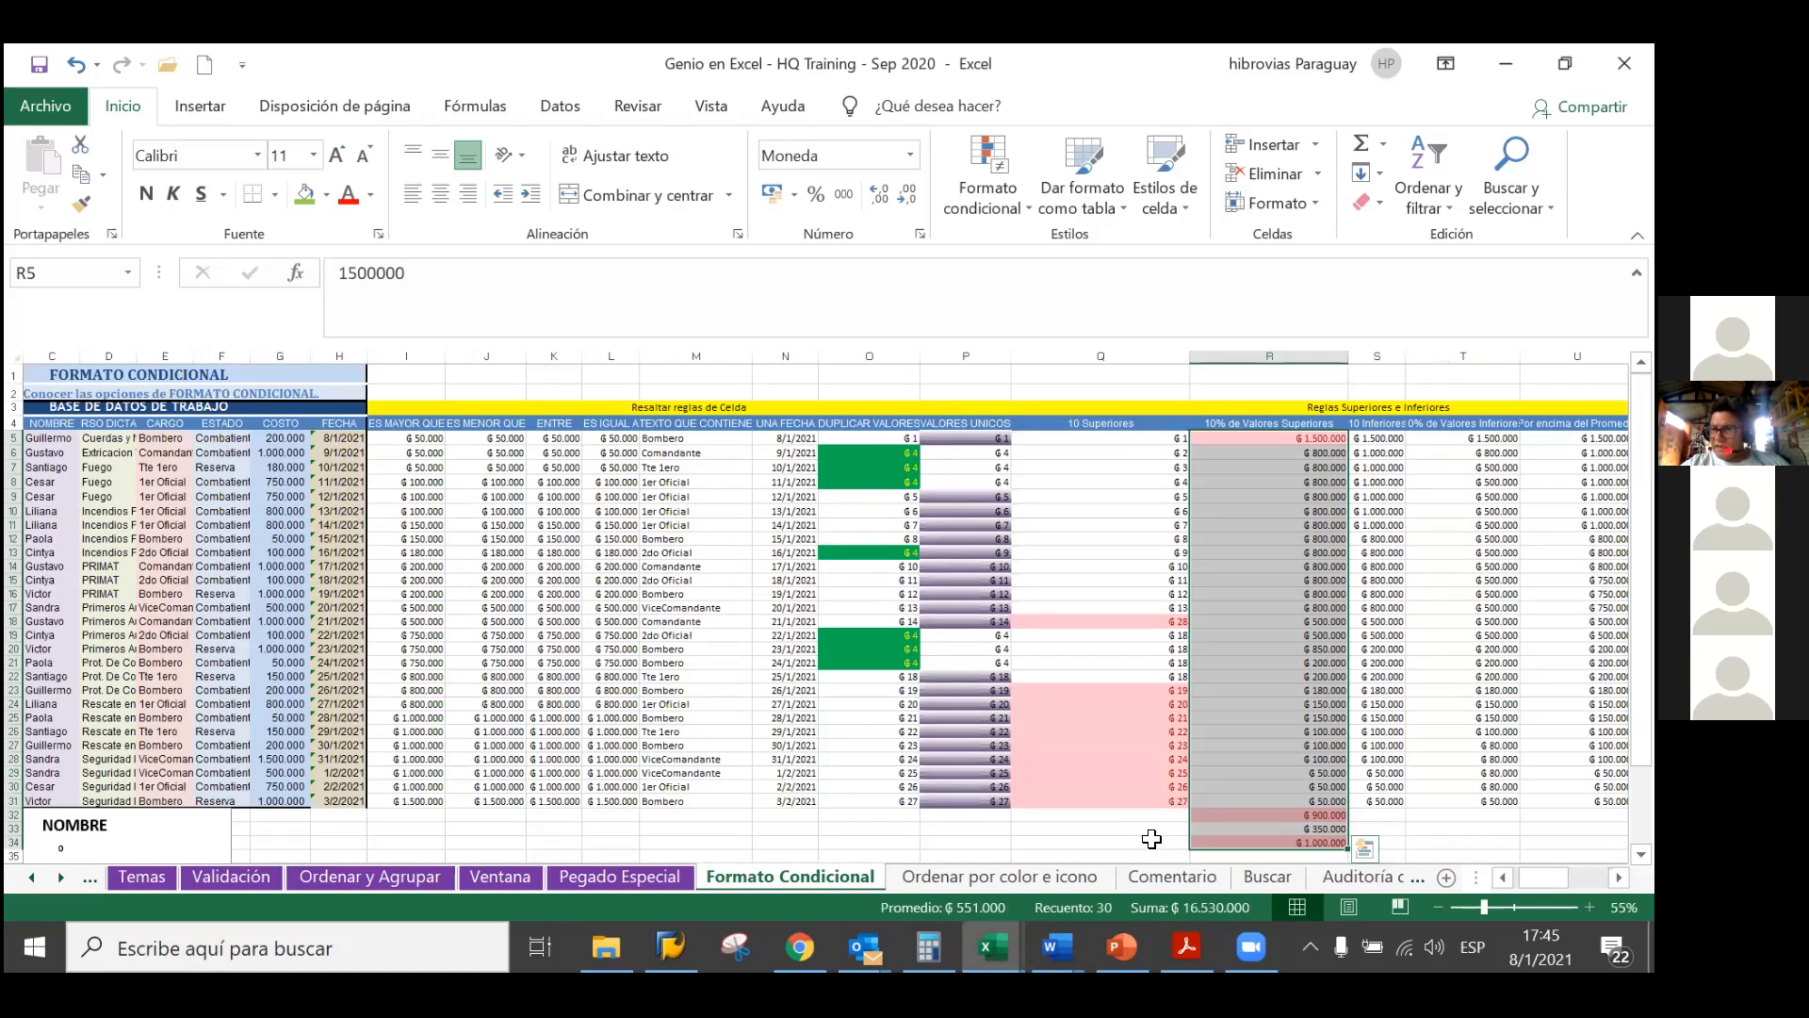
{"action": "left_click", "coordinate": [1152, 839]}
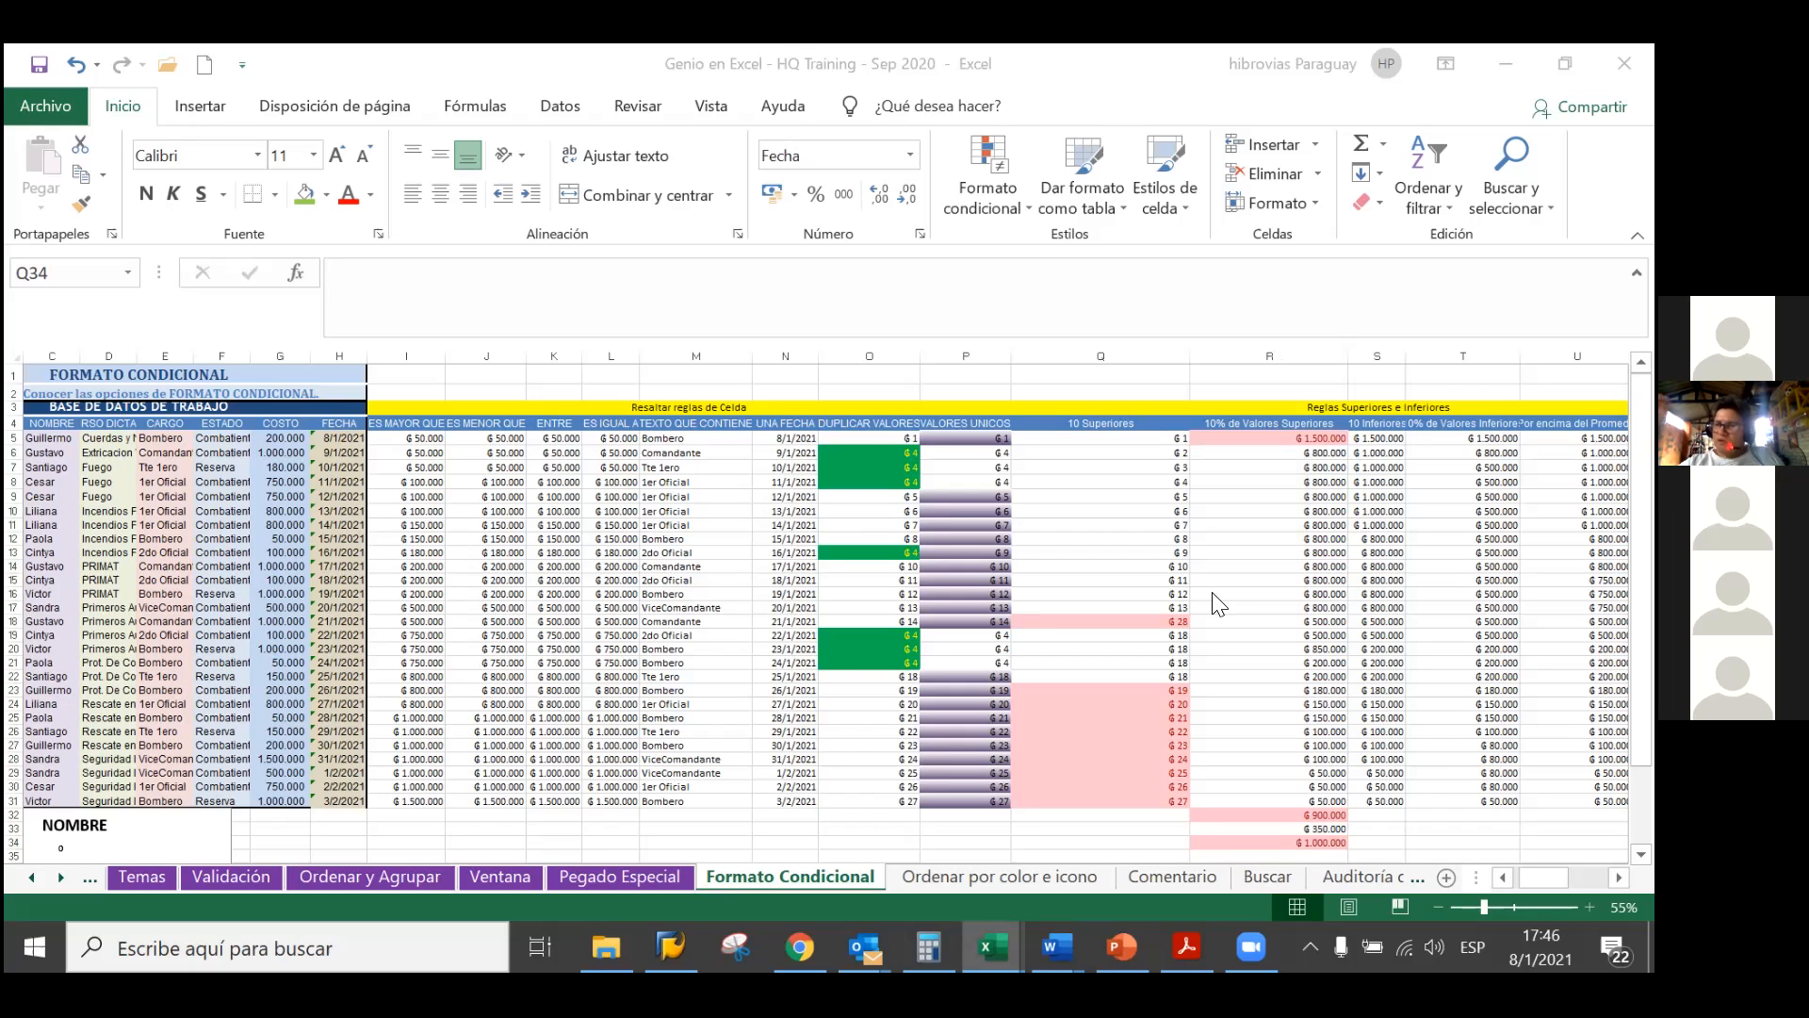
{"action": "scroll", "coordinate": [1212, 613], "scroll_direction": "down", "scroll_amount": 2}
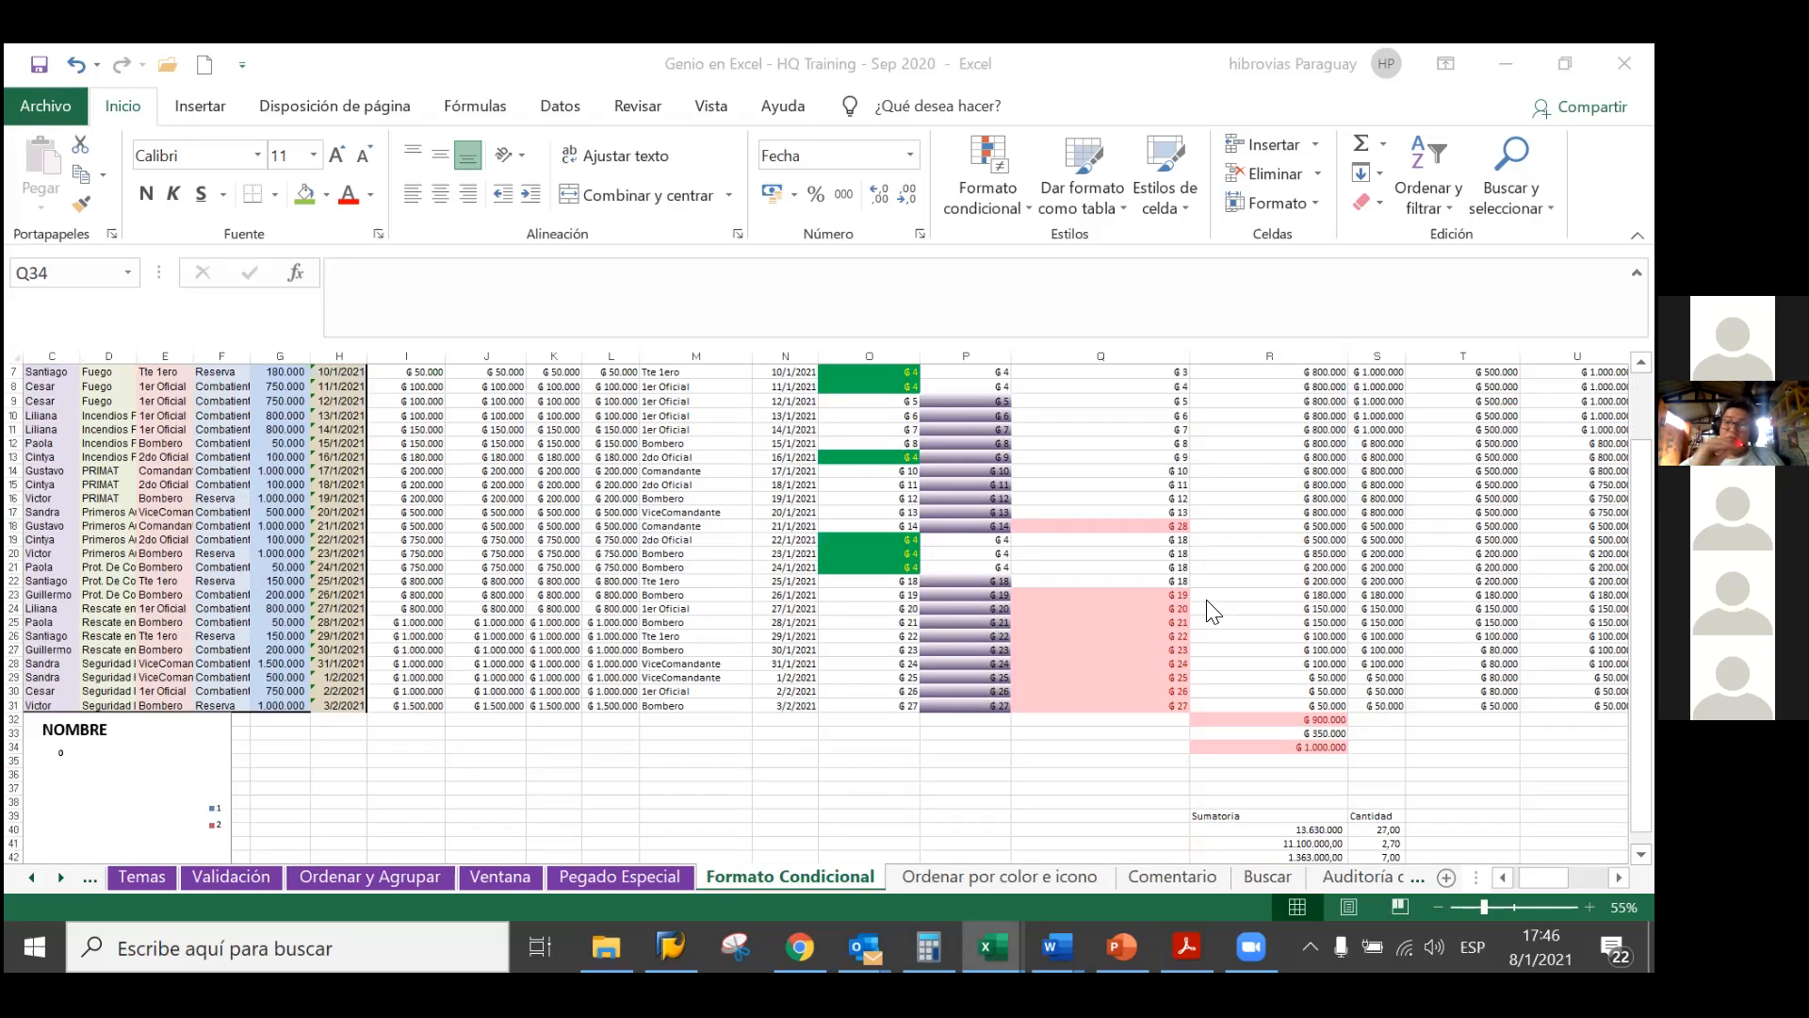
{"action": "scroll", "coordinate": [1213, 612], "scroll_direction": "down", "scroll_amount": 1}
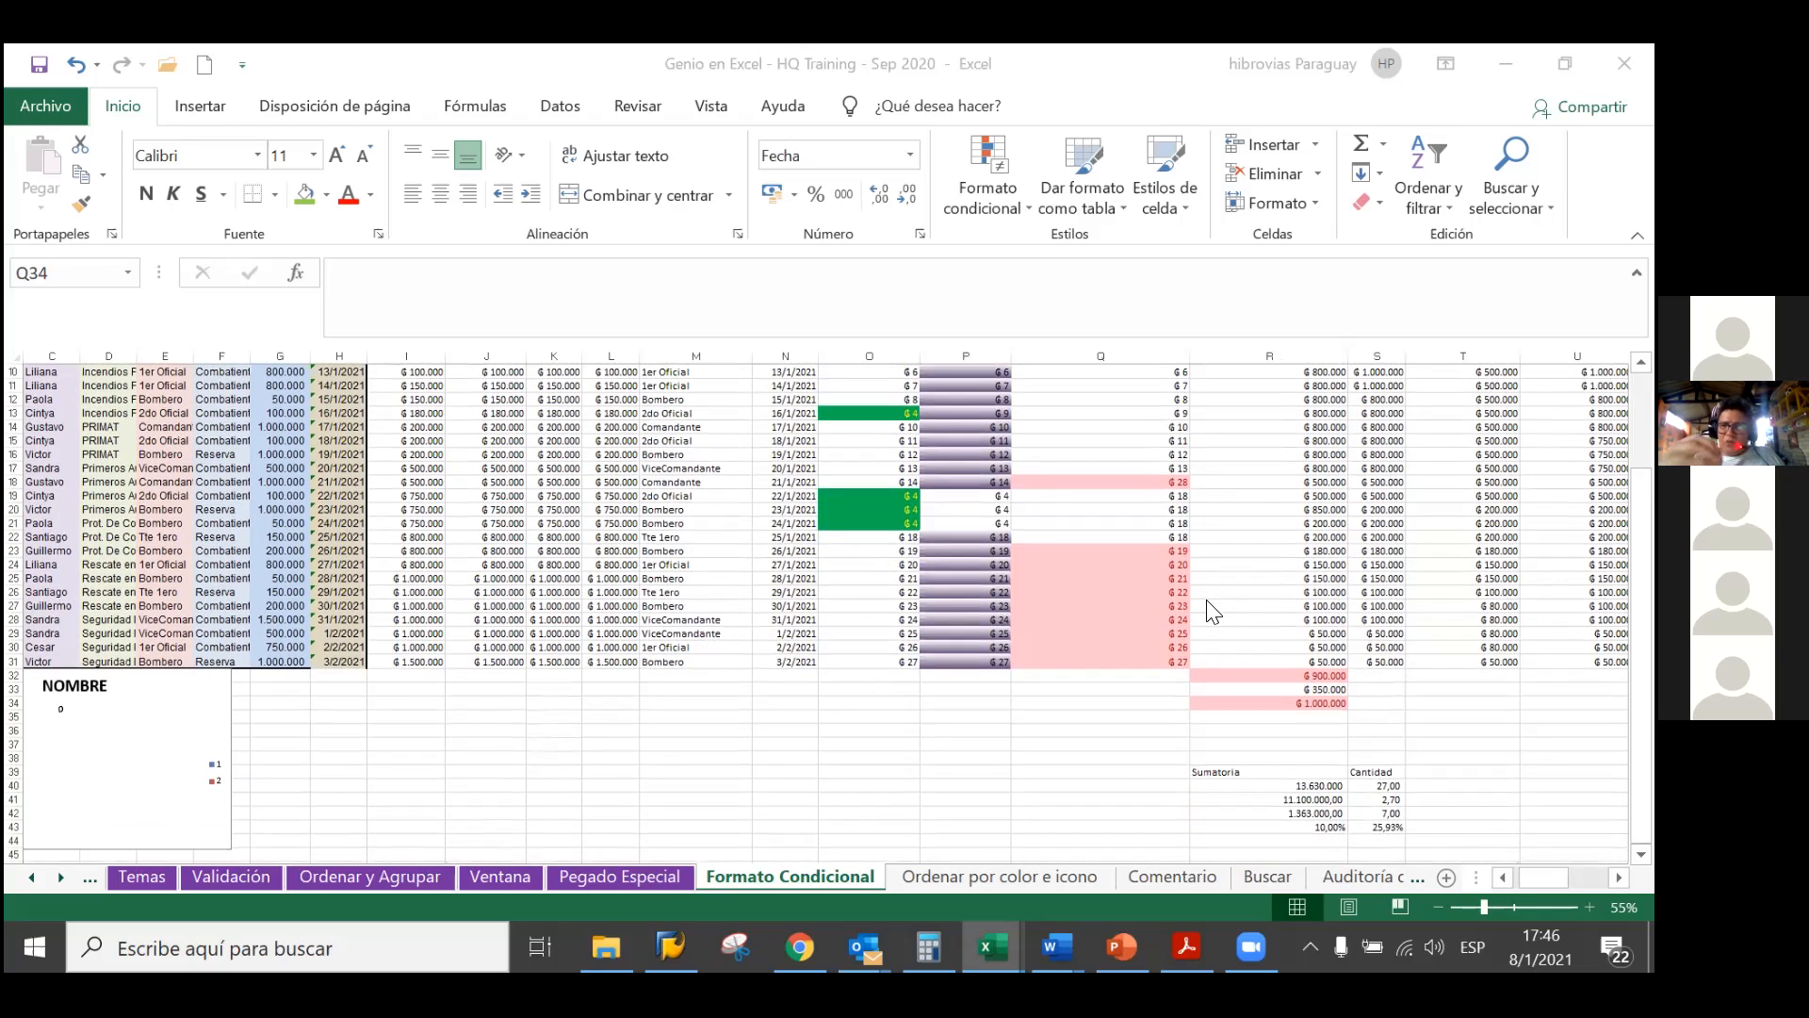
{"action": "scroll", "coordinate": [1212, 613], "scroll_direction": "up", "scroll_amount": 1}
{"action": "scroll", "coordinate": [1213, 613], "scroll_direction": "up", "scroll_amount": 1}
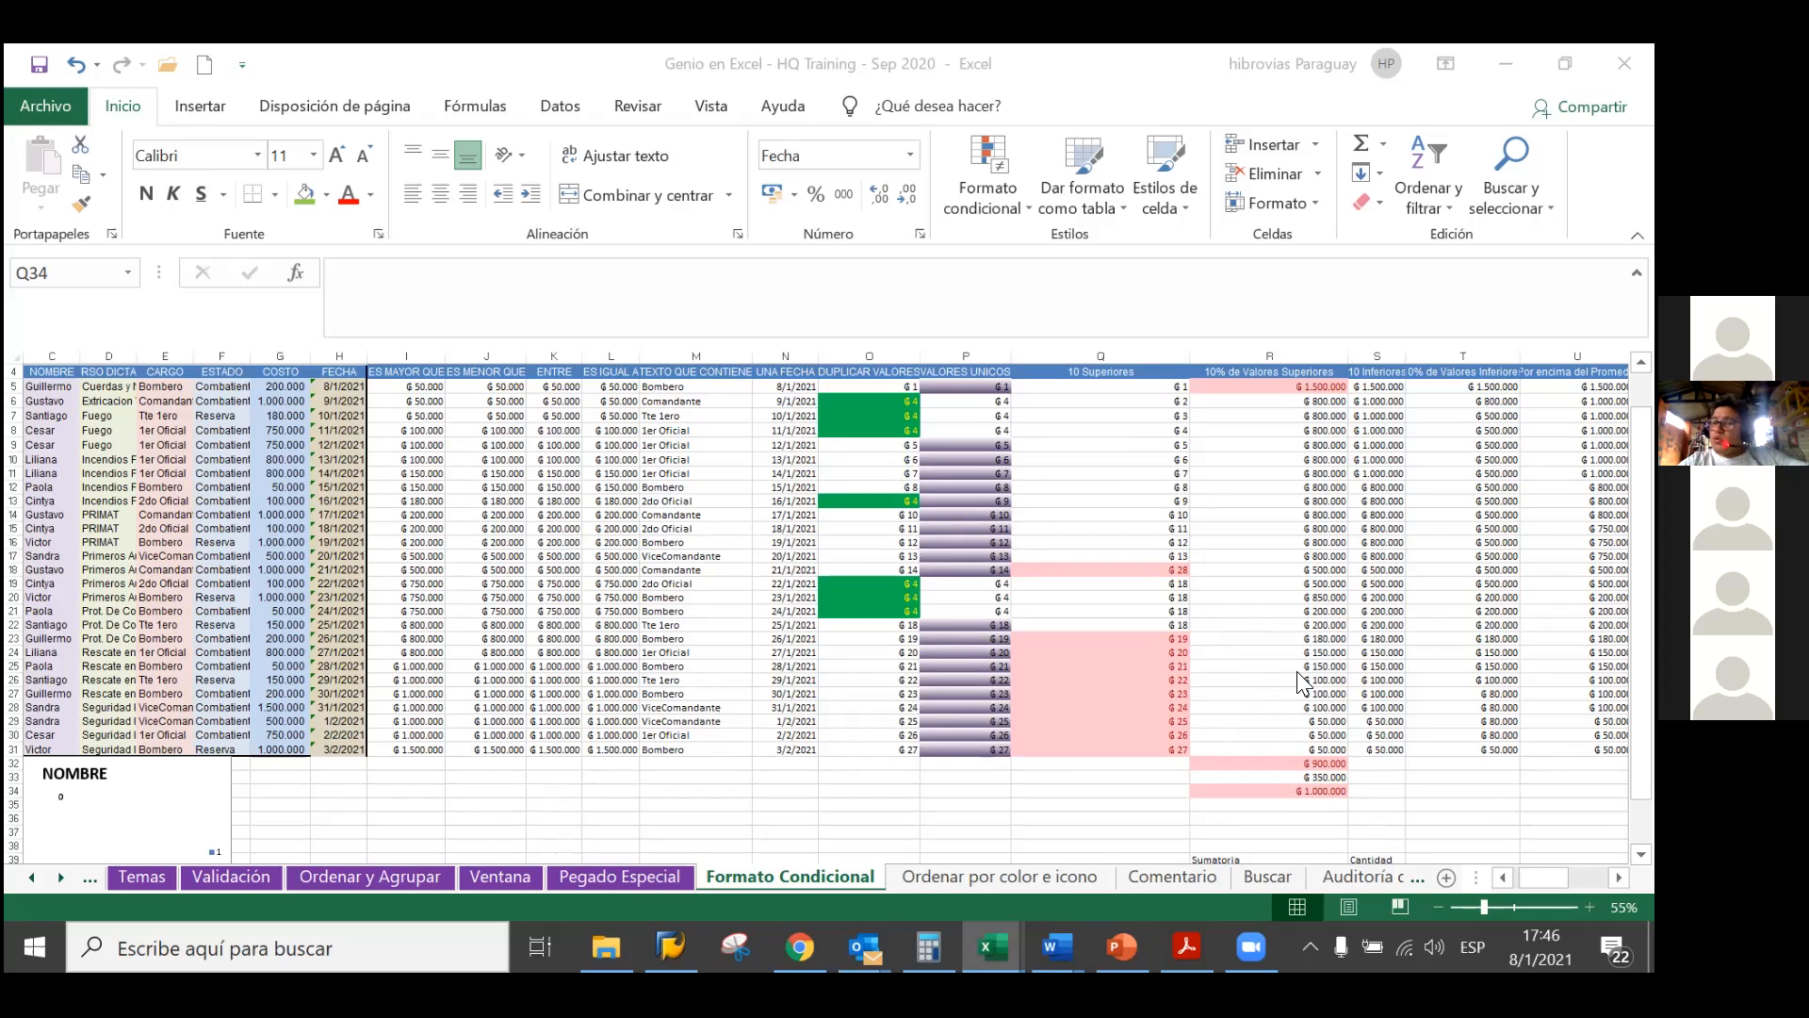
{"action": "scroll", "coordinate": [1300, 678], "scroll_direction": "down", "scroll_amount": 1}
{"action": "scroll", "coordinate": [1301, 679], "scroll_direction": "up", "scroll_amount": 2}
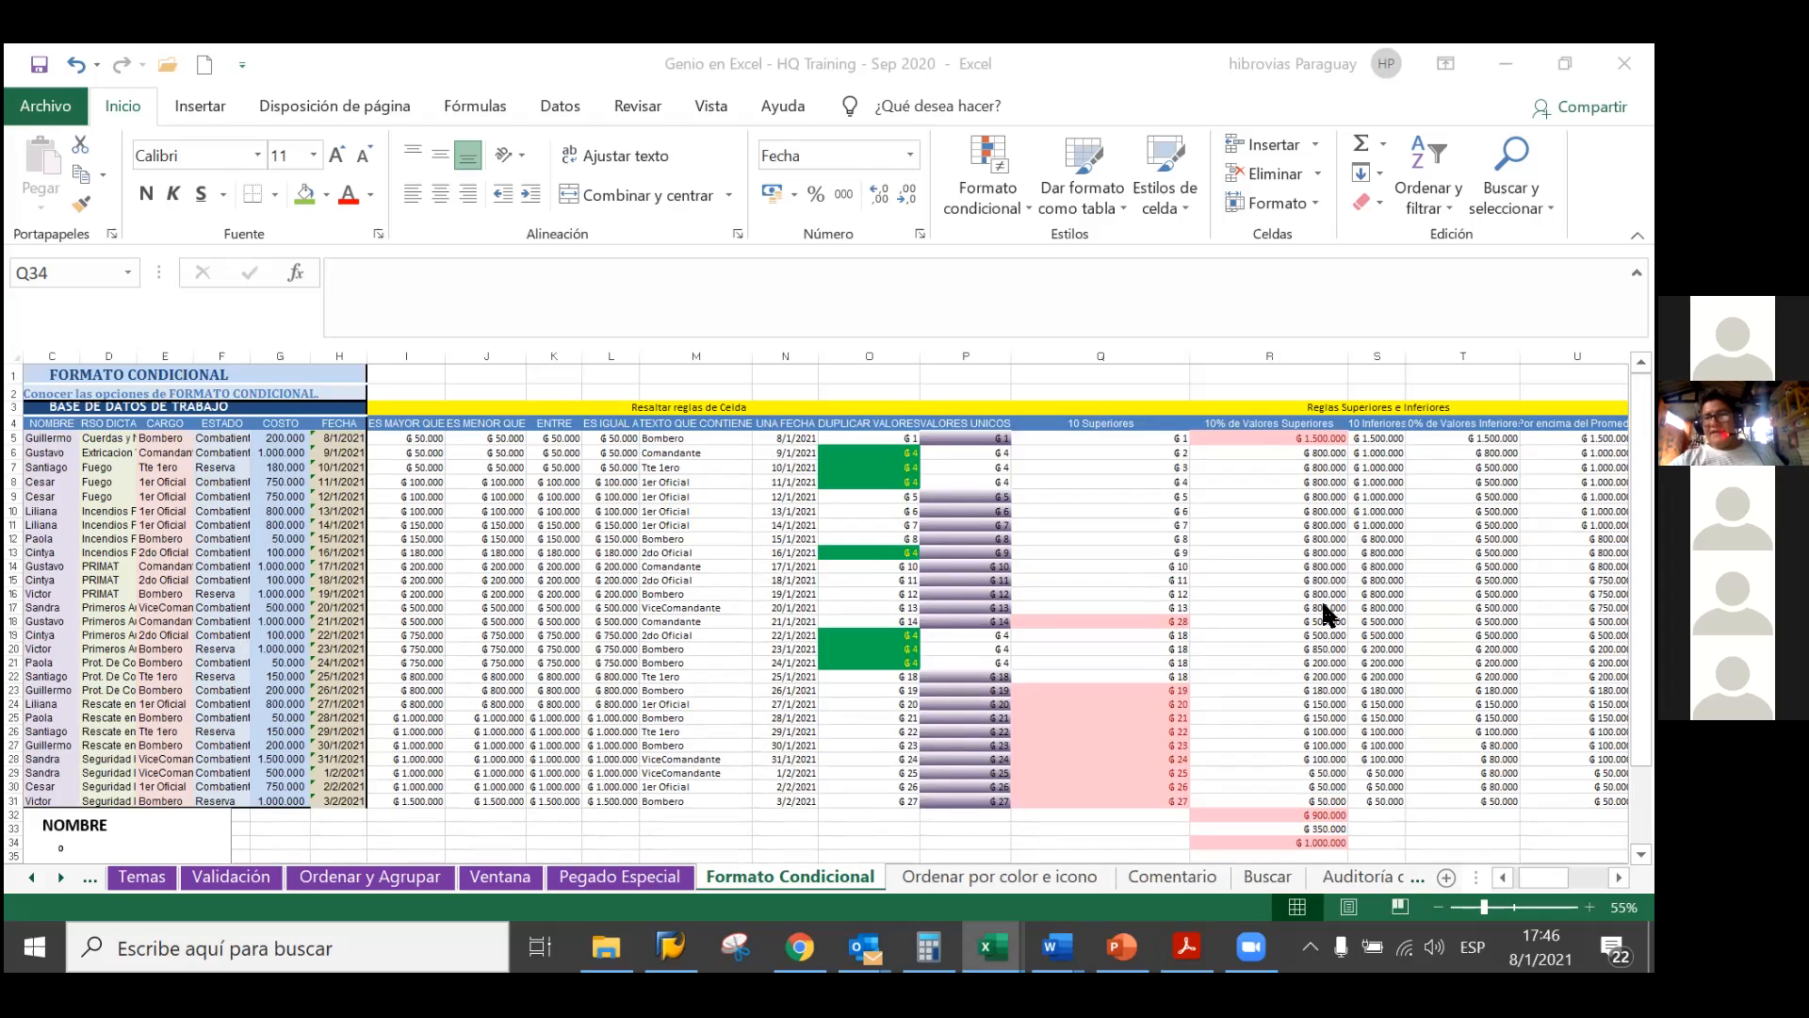
{"action": "scroll", "coordinate": [1328, 613], "scroll_direction": "down", "scroll_amount": 1}
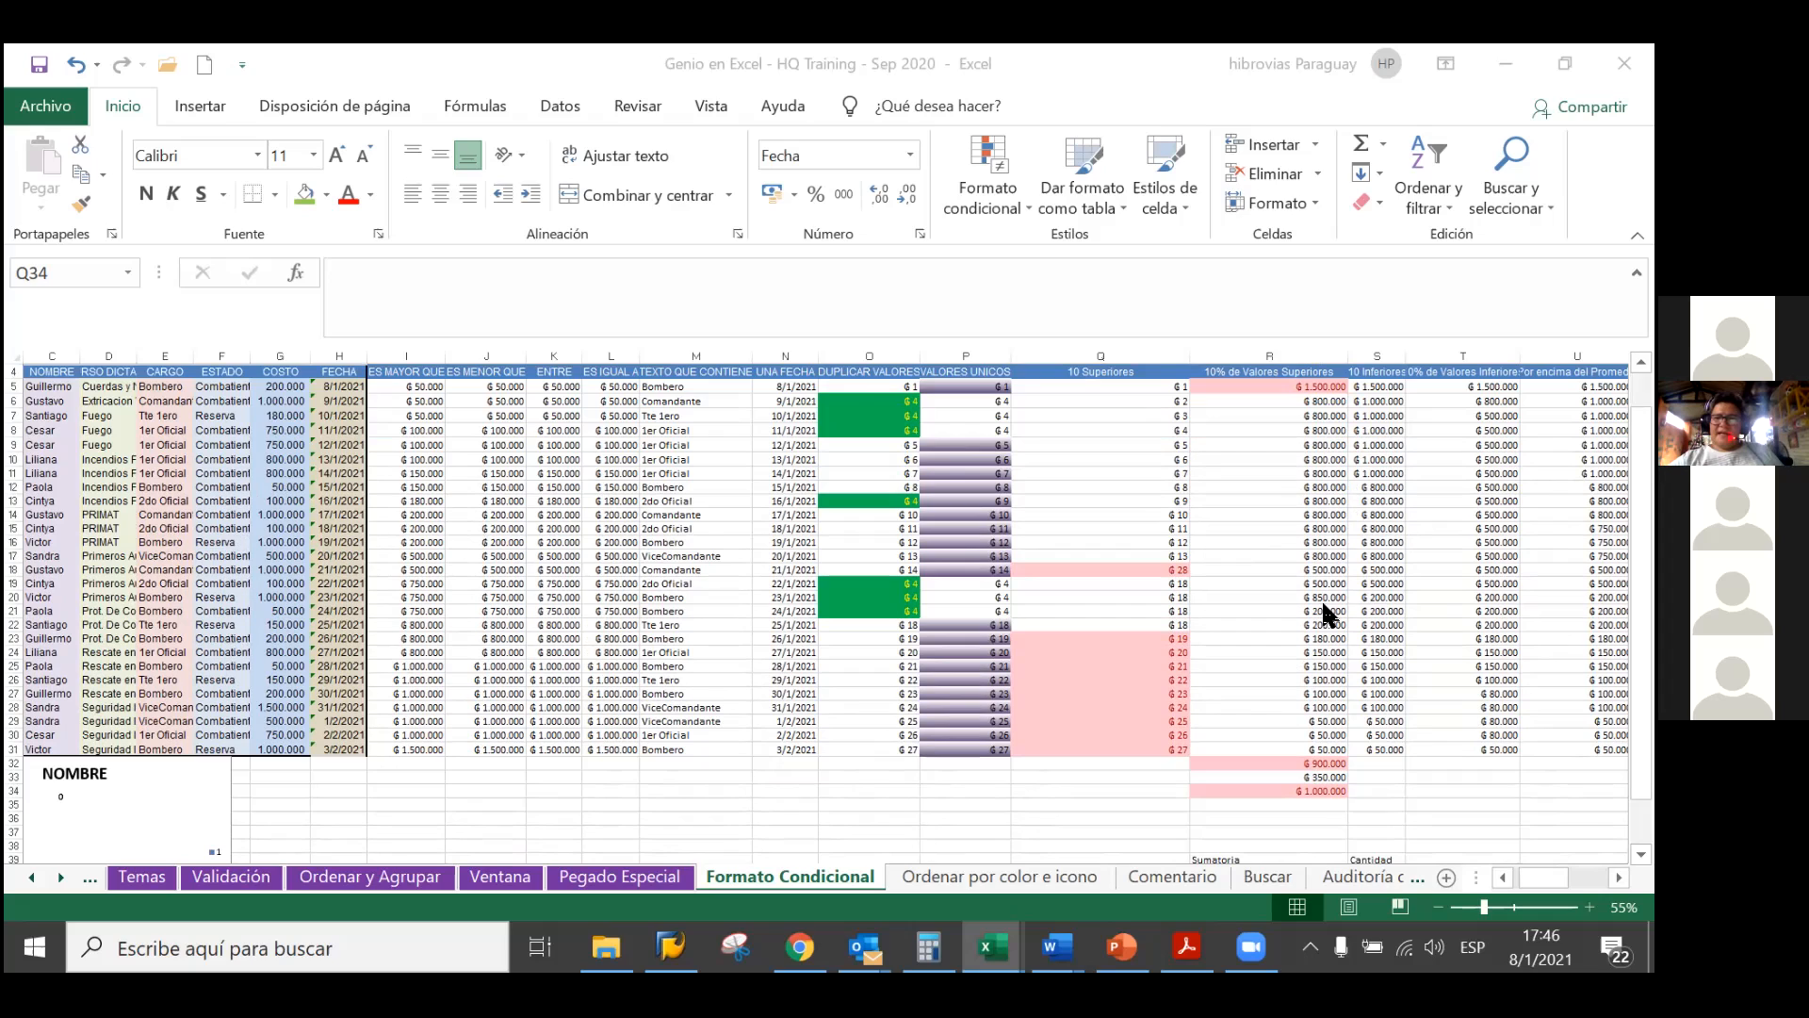
Autofit columns U and T to their contents so the Por encima del Promedio and 10% de Valores Inferiores headers fit
{"action": "left_click", "coordinate": [1394, 387]}
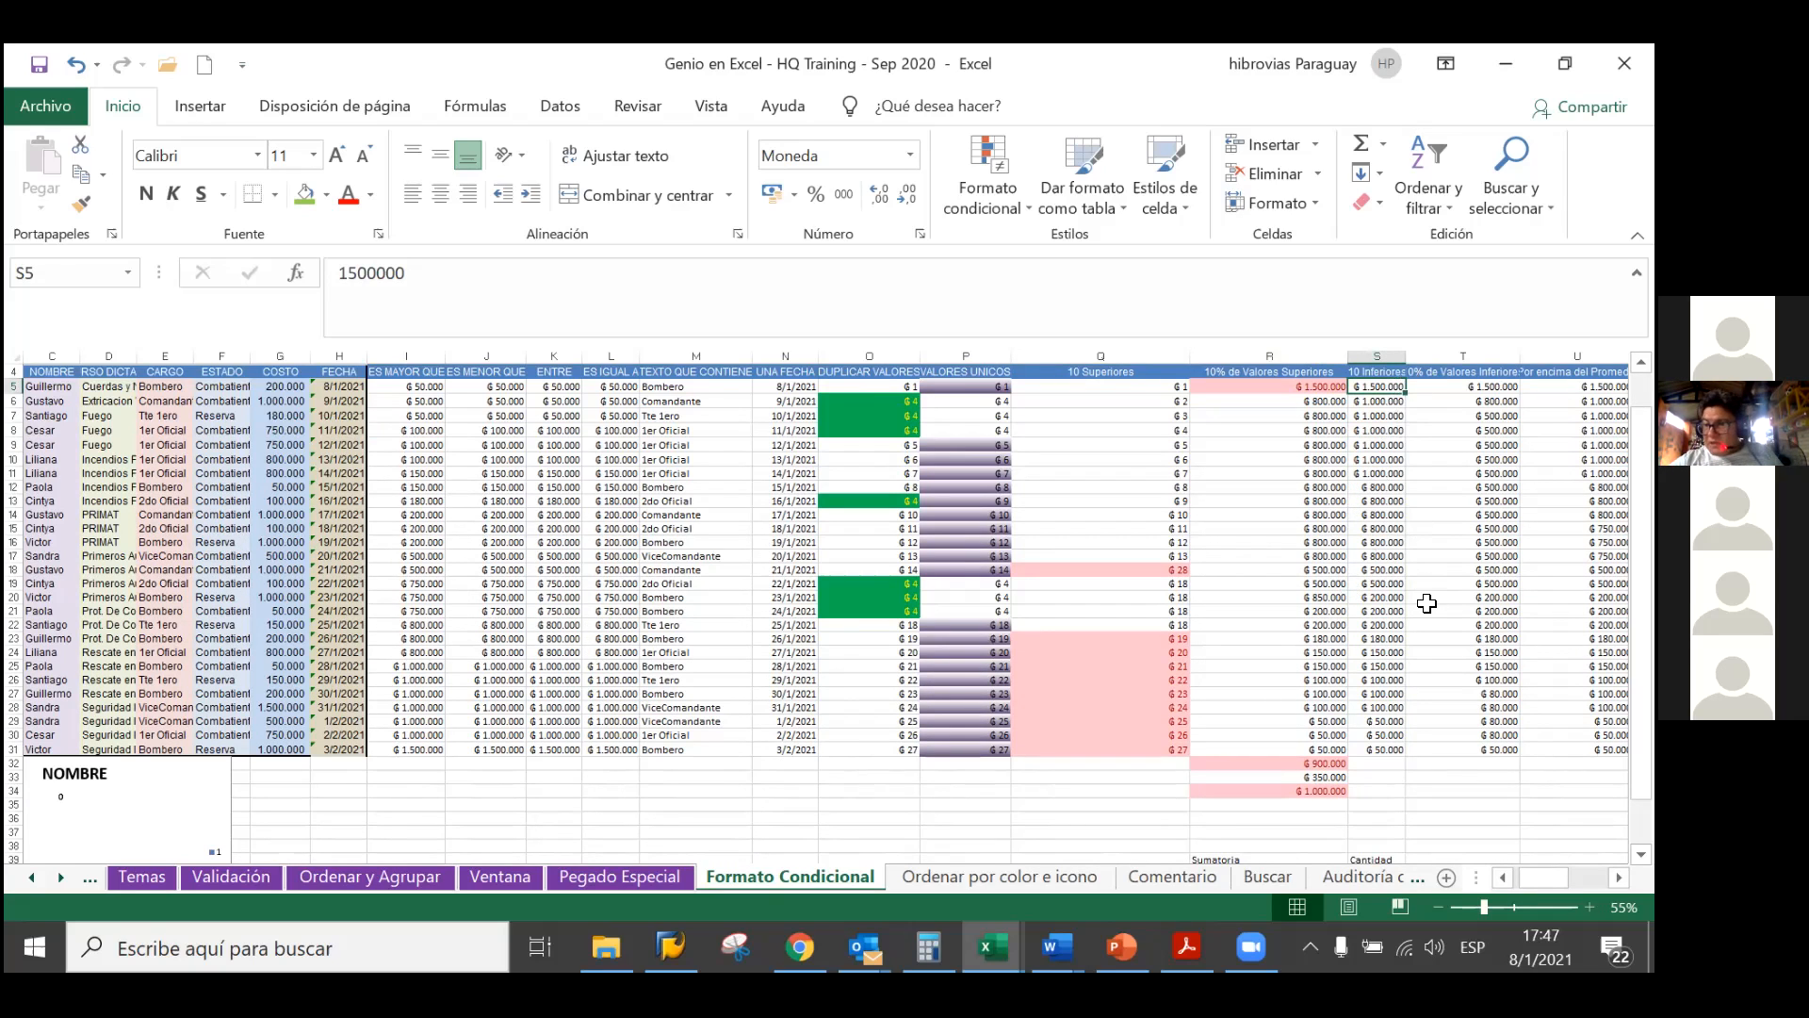
{"action": "scroll", "coordinate": [1427, 603], "scroll_direction": "up", "scroll_amount": 3, "text": "ctrl"}
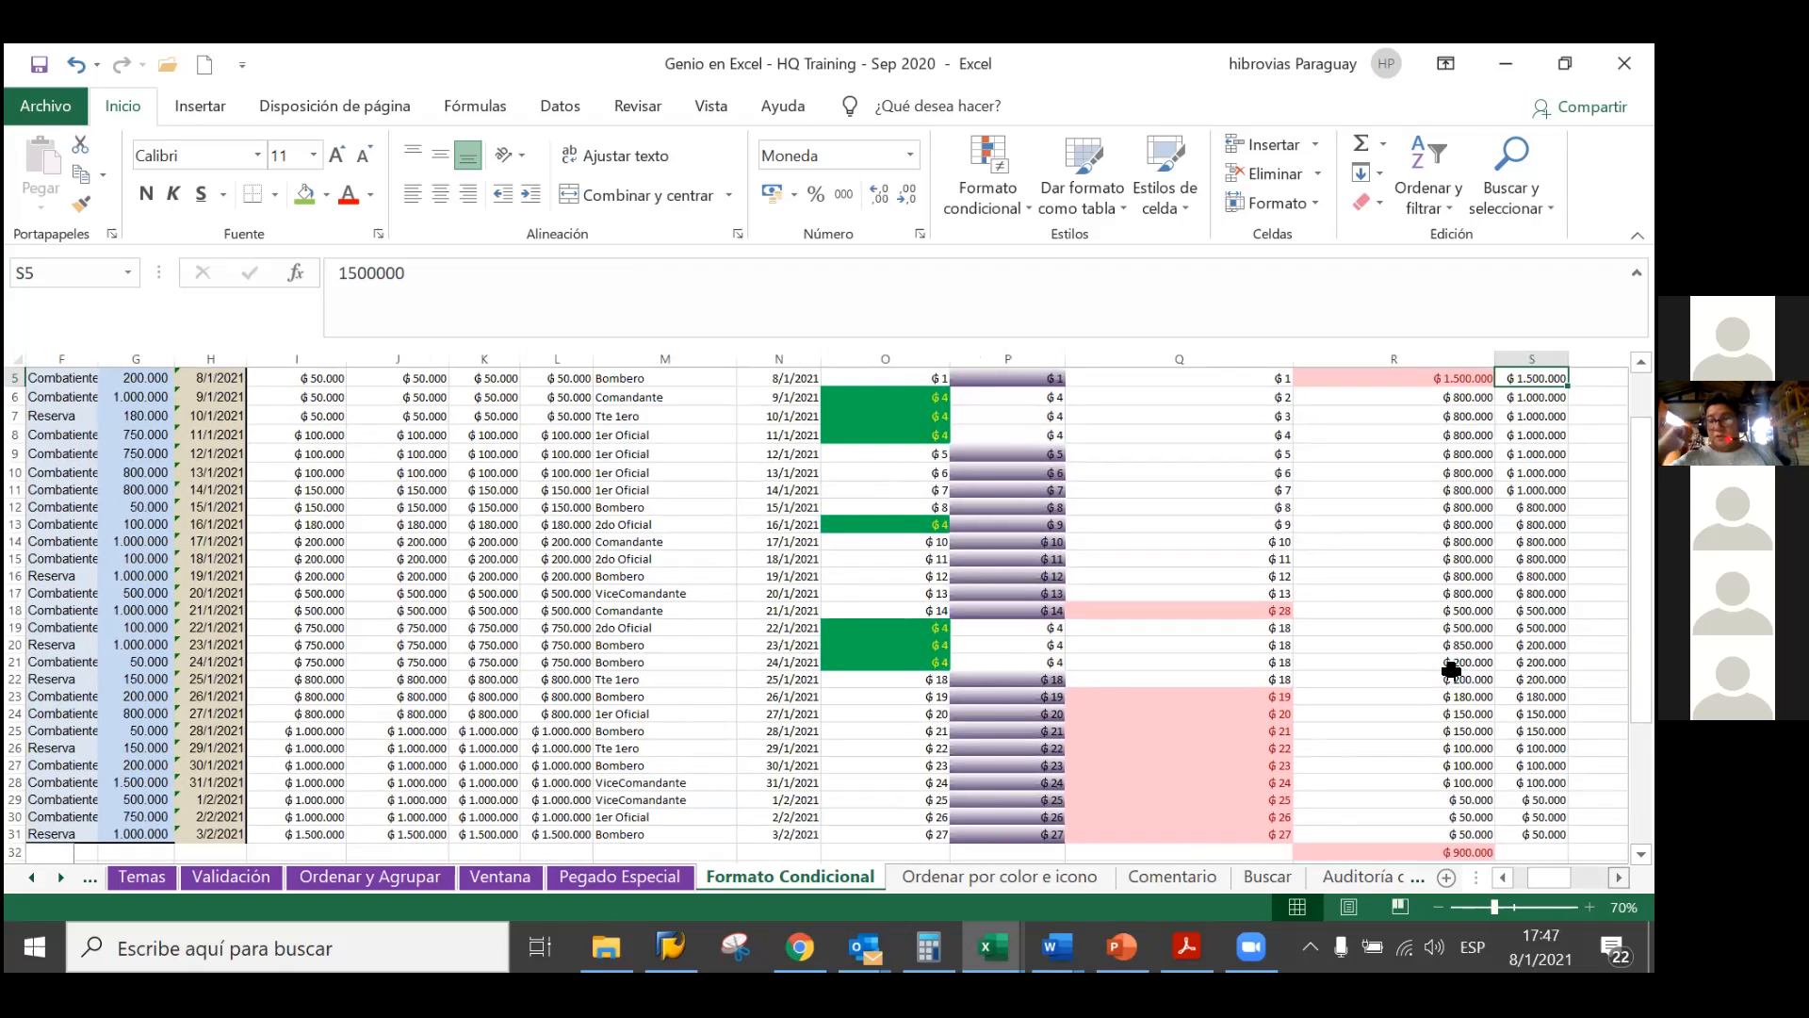
{"action": "scroll", "coordinate": [1452, 670], "scroll_direction": "right", "scroll_amount": 2}
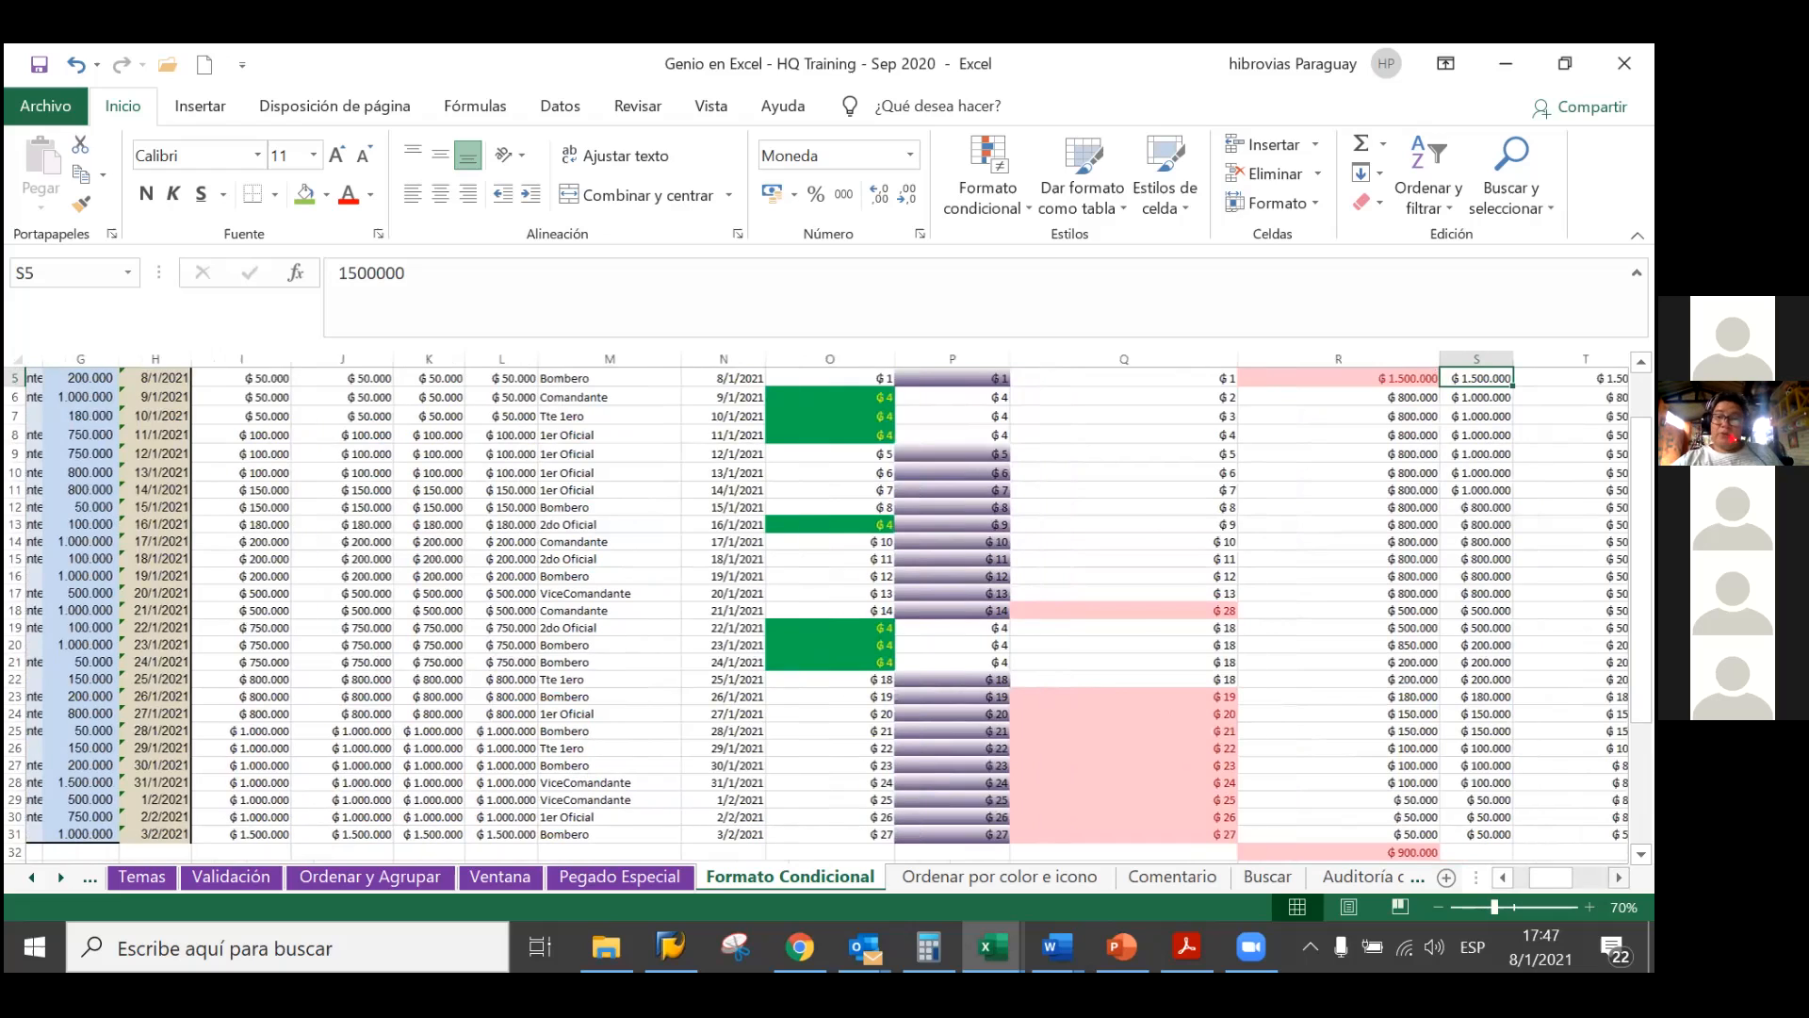
{"action": "scroll", "coordinate": [827, 612], "scroll_direction": "right", "scroll_amount": 1}
{"action": "scroll", "coordinate": [826, 612], "scroll_direction": "up", "scroll_amount": 2}
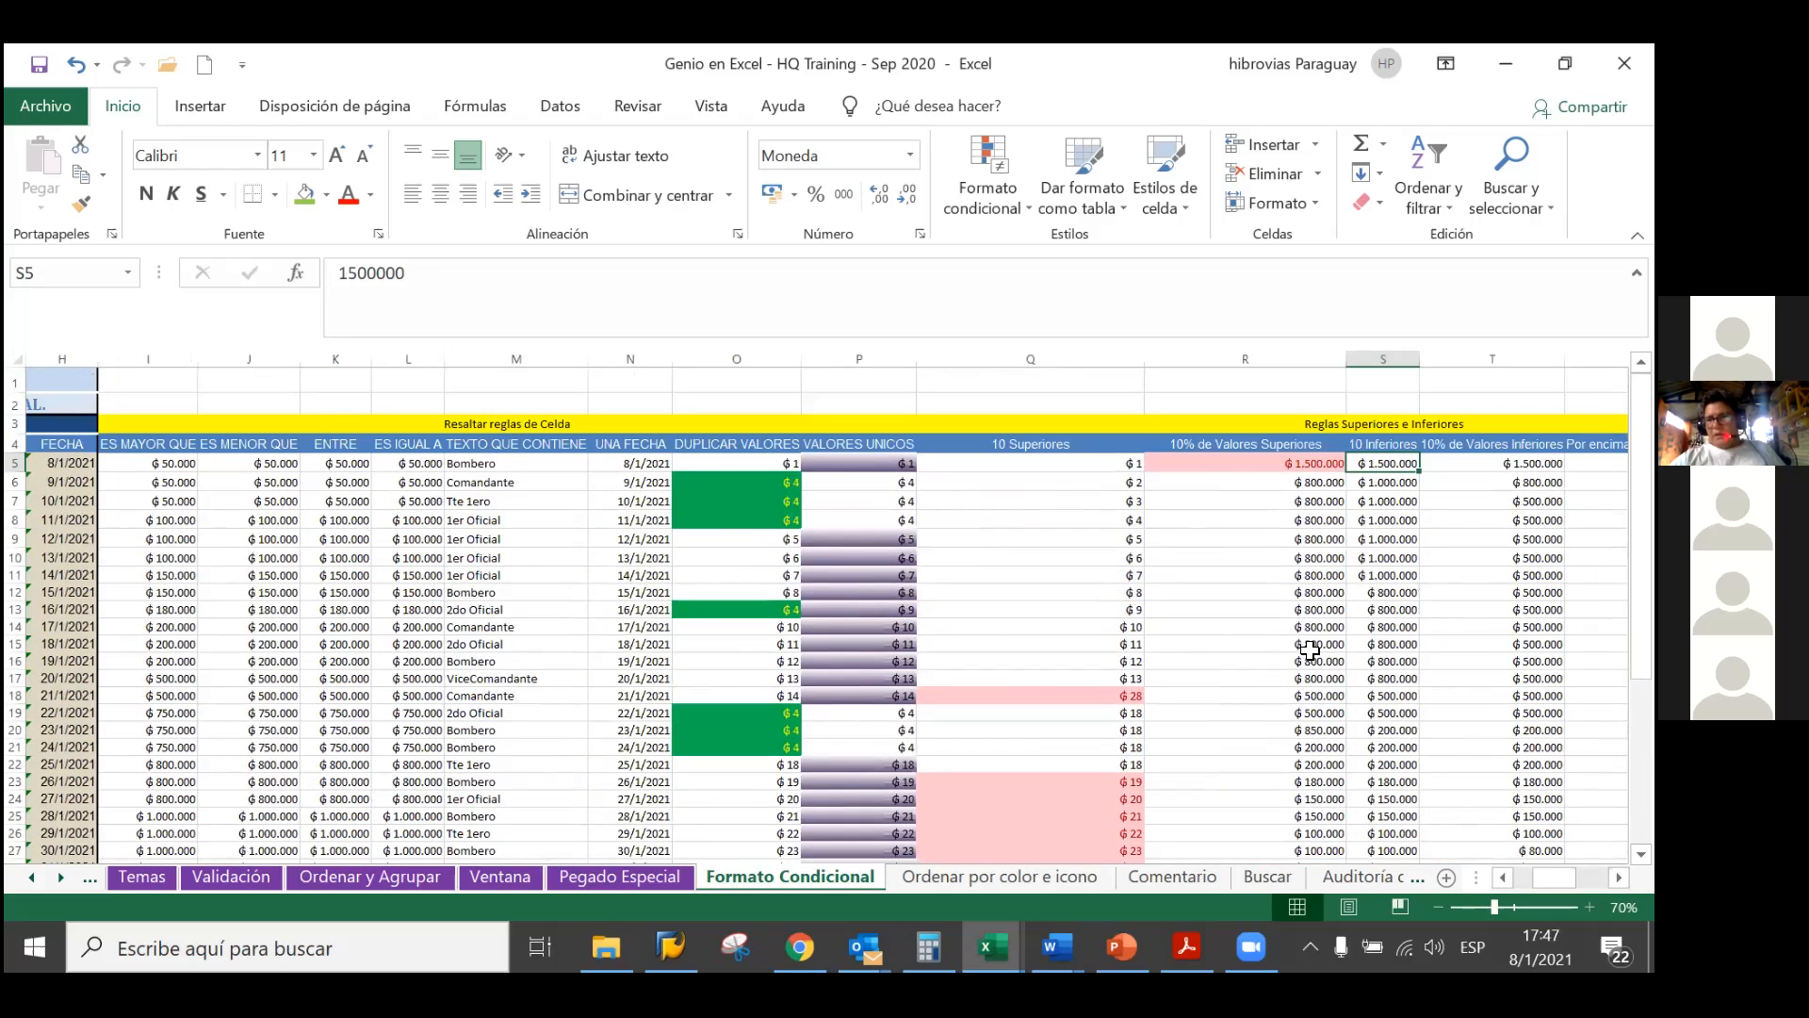
{"action": "scroll", "coordinate": [1295, 638], "scroll_direction": "down", "scroll_amount": 1}
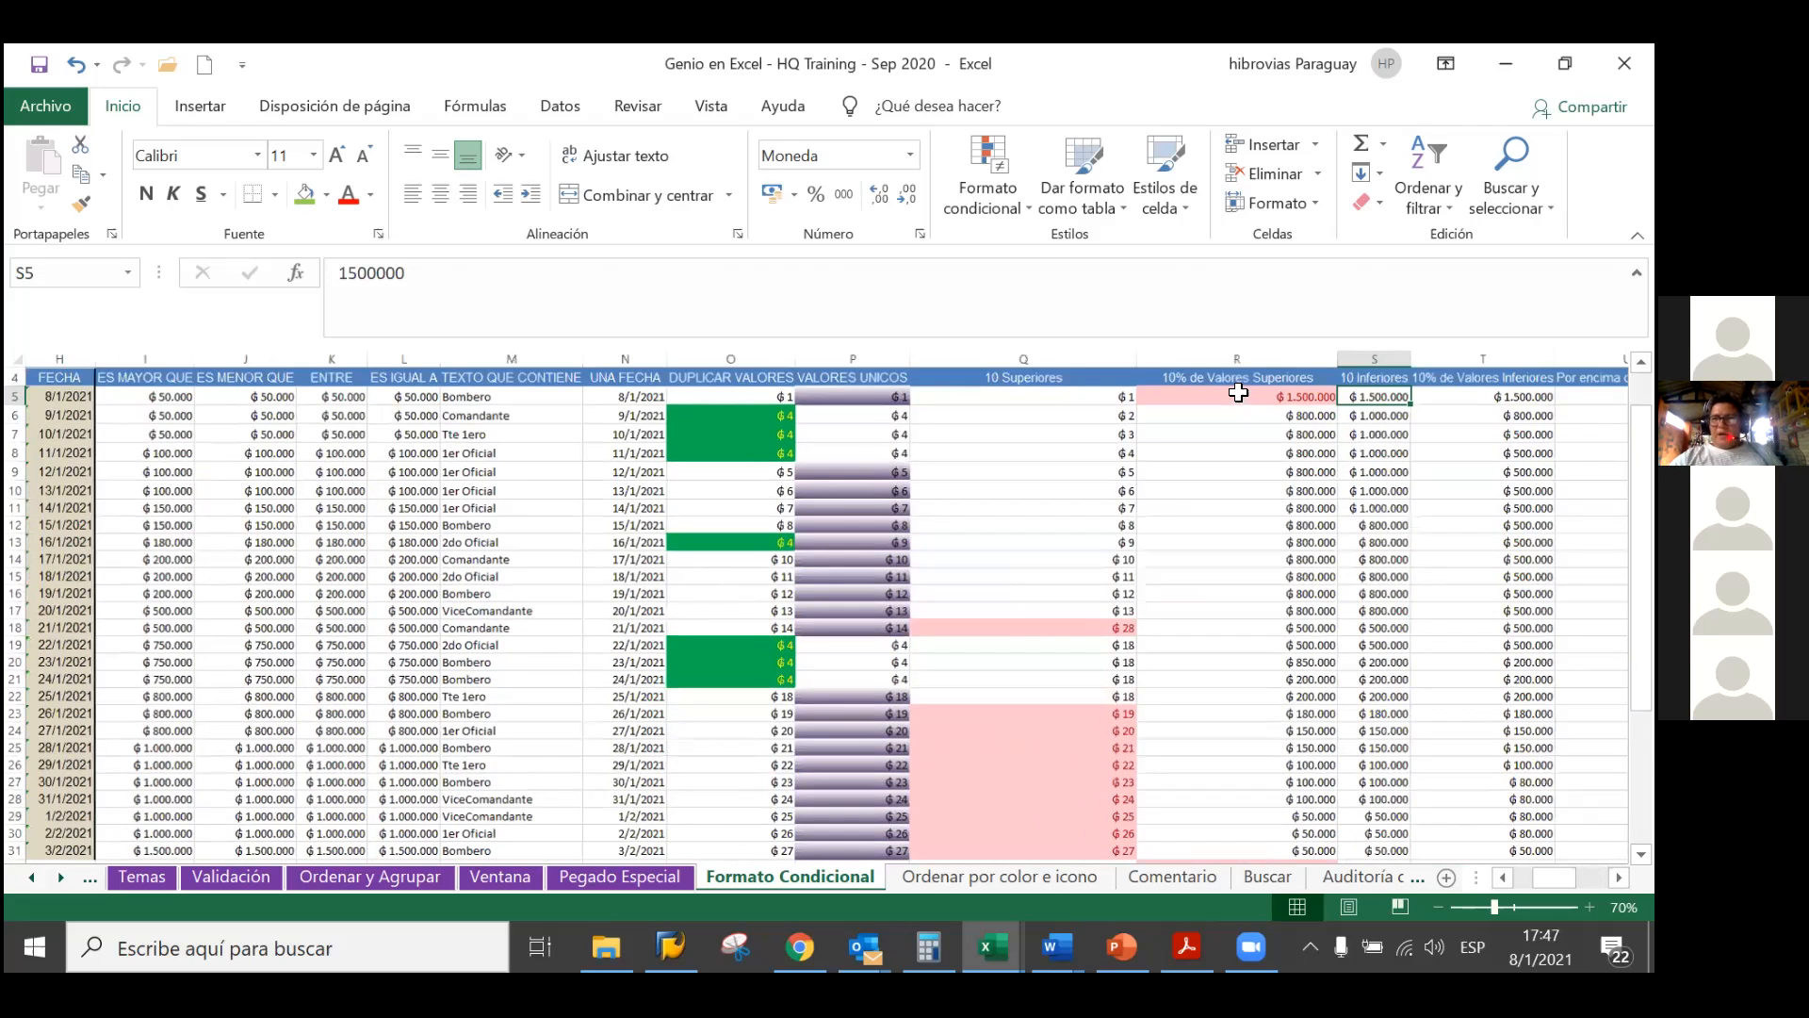
{"action": "scroll", "coordinate": [1399, 366], "scroll_direction": "up", "scroll_amount": 1}
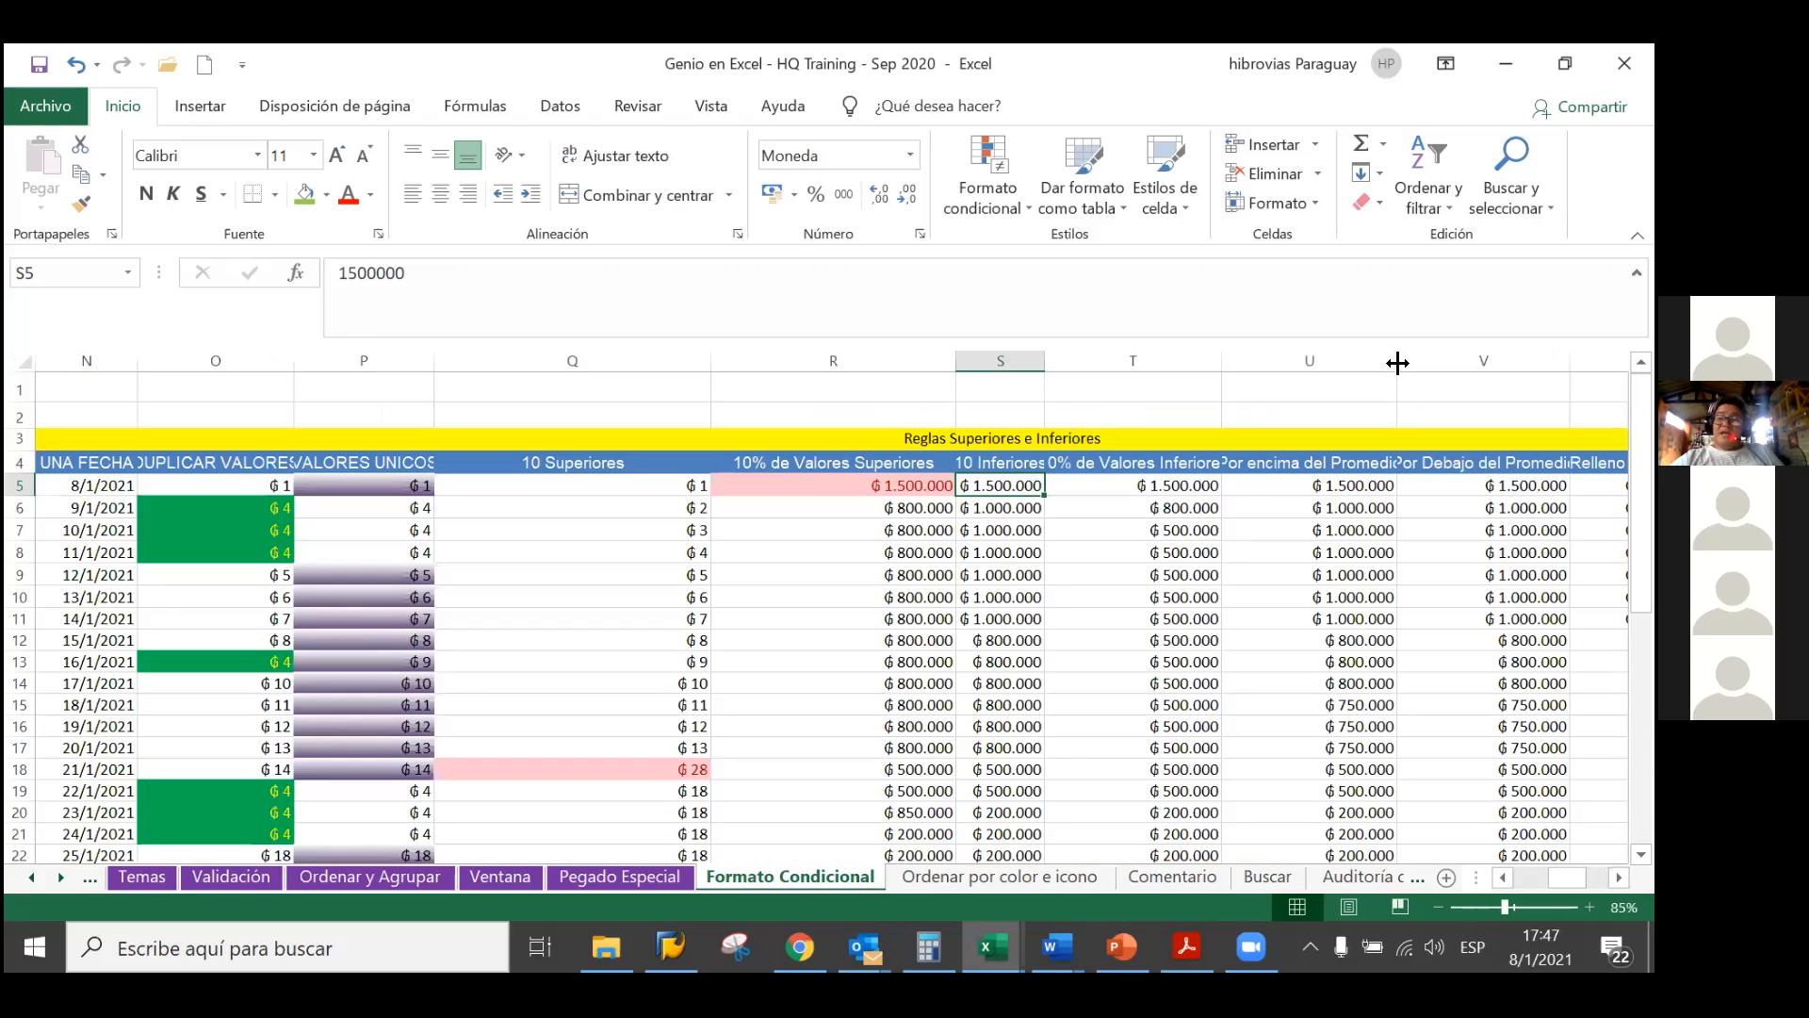
{"action": "double_click", "coordinate": [1397, 358]}
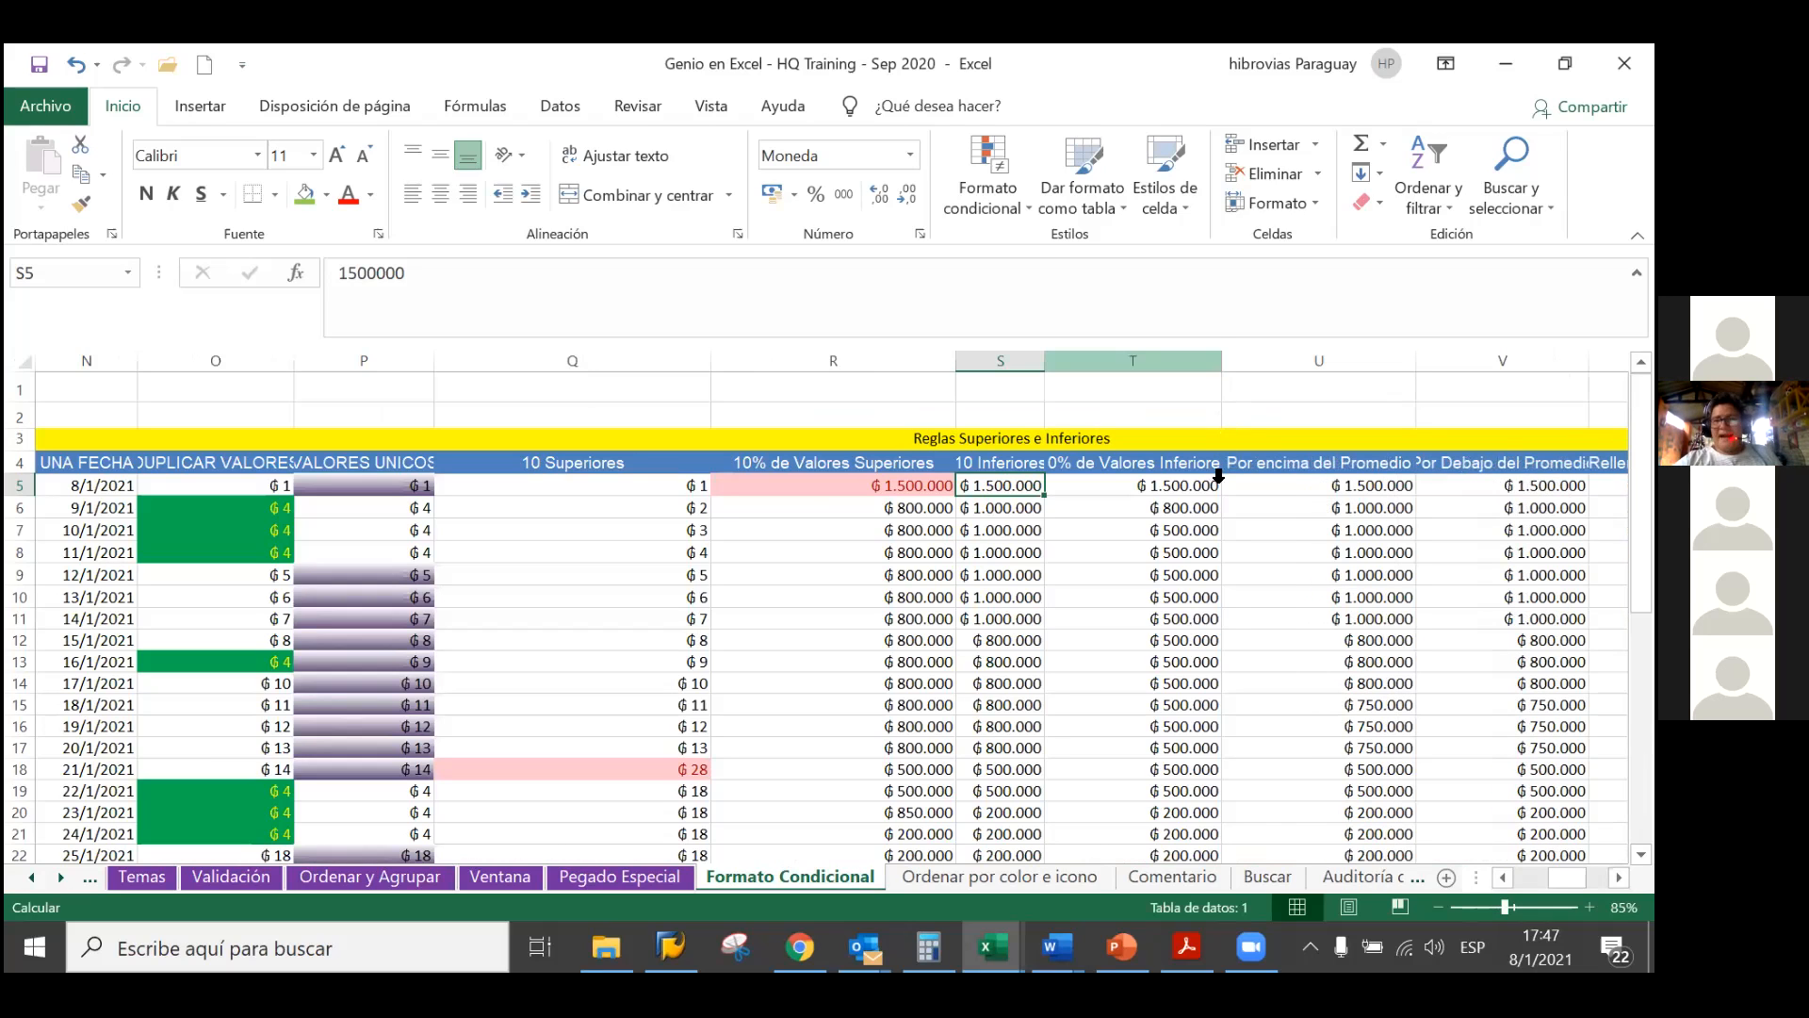
{"action": "double_click", "coordinate": [1221, 364]}
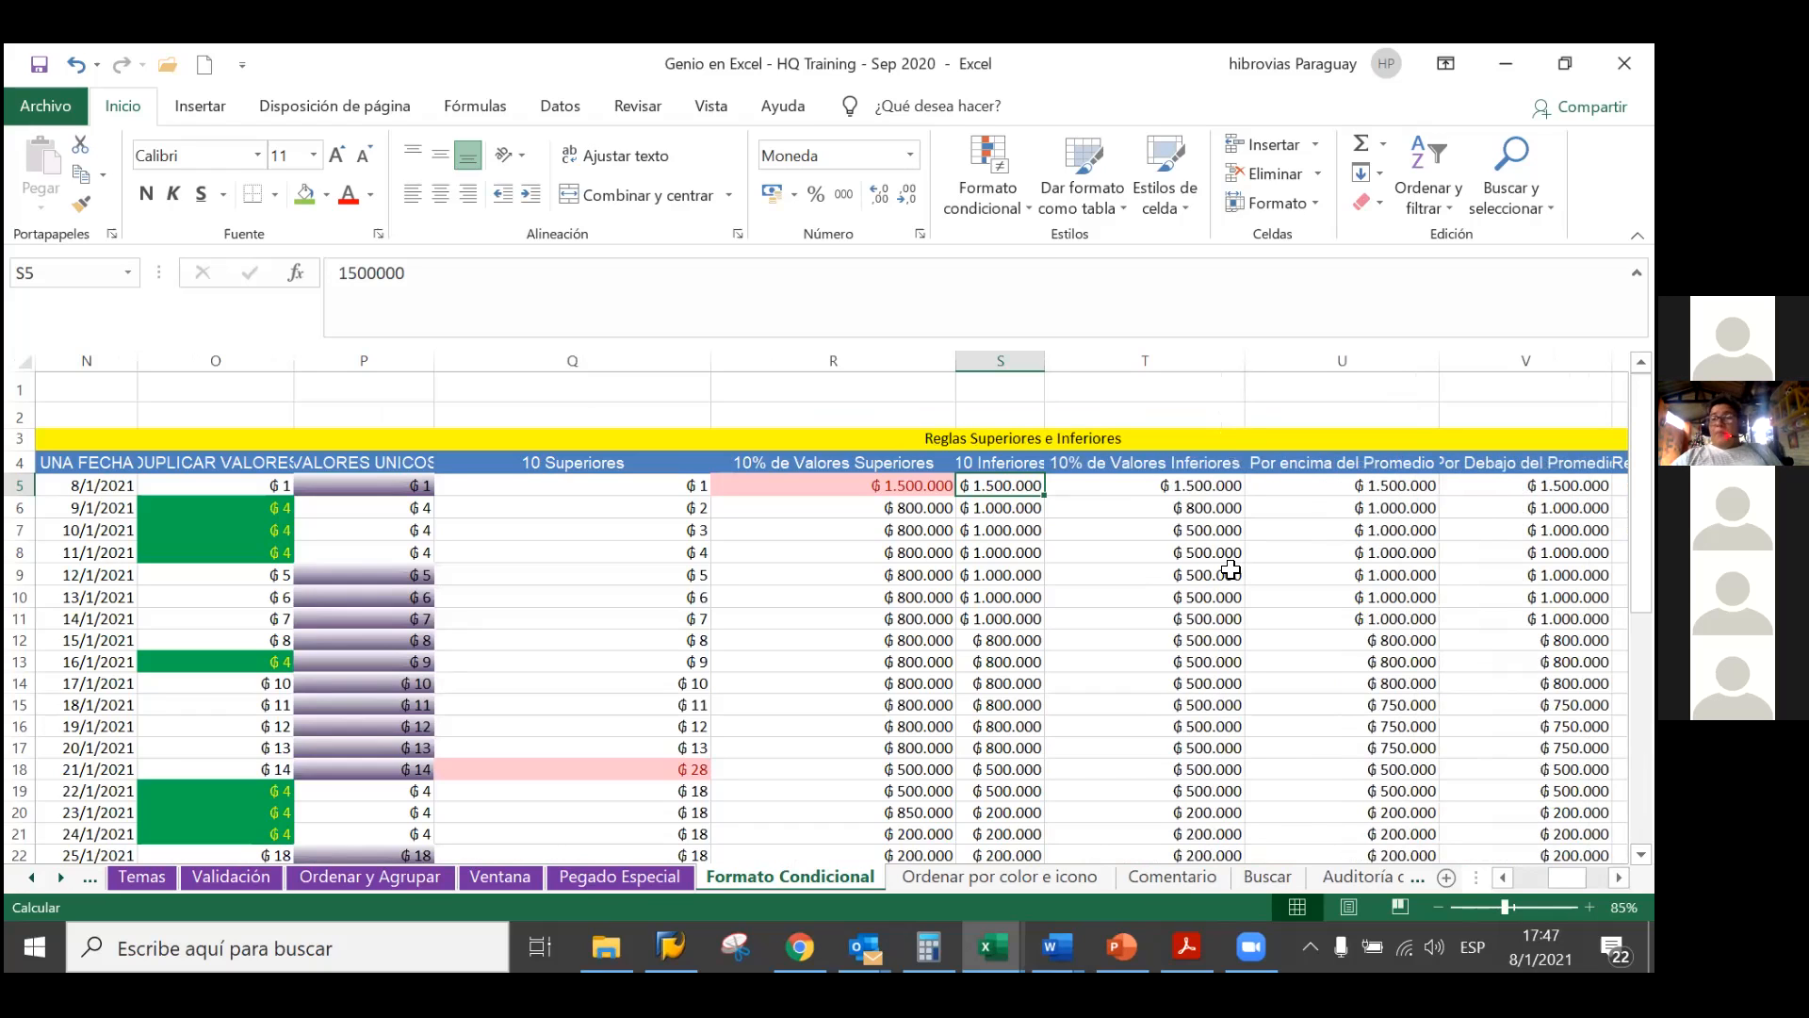
{"action": "scroll", "coordinate": [1230, 569], "scroll_direction": "down", "scroll_amount": 1}
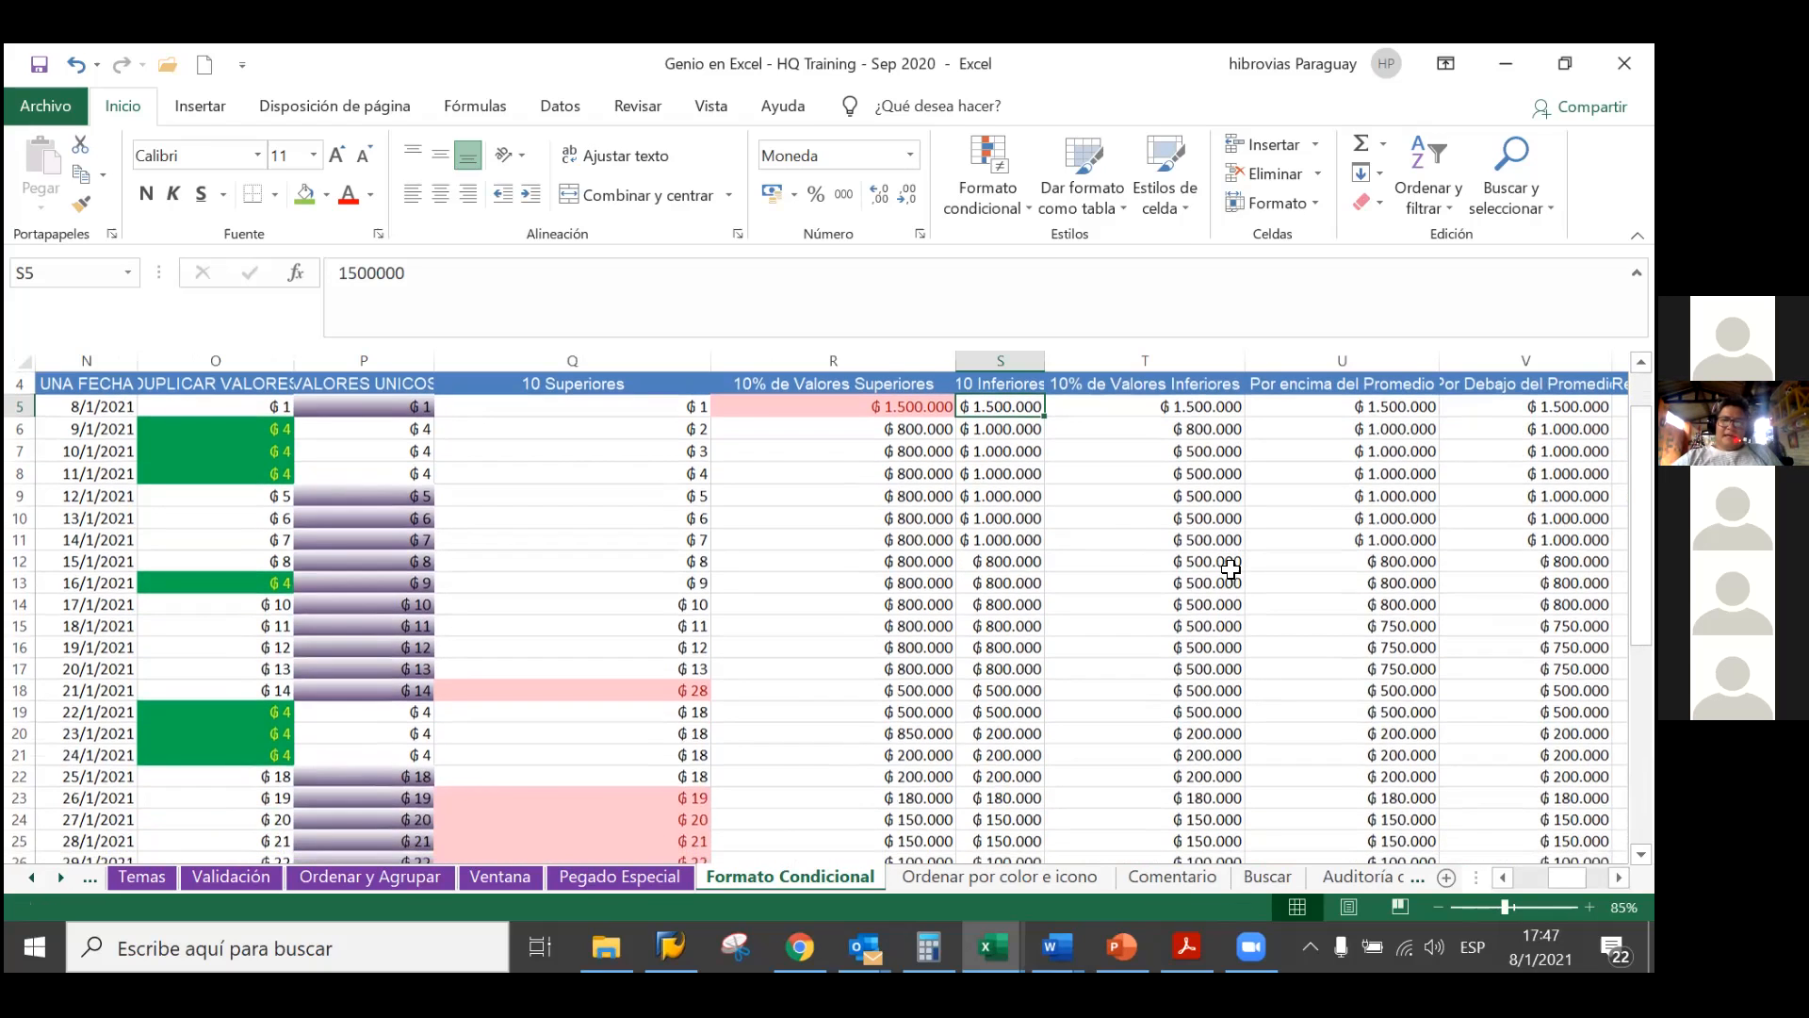
{"action": "left_click", "coordinate": [1180, 402]}
{"action": "key", "text": "ctrl+shift+Down"}
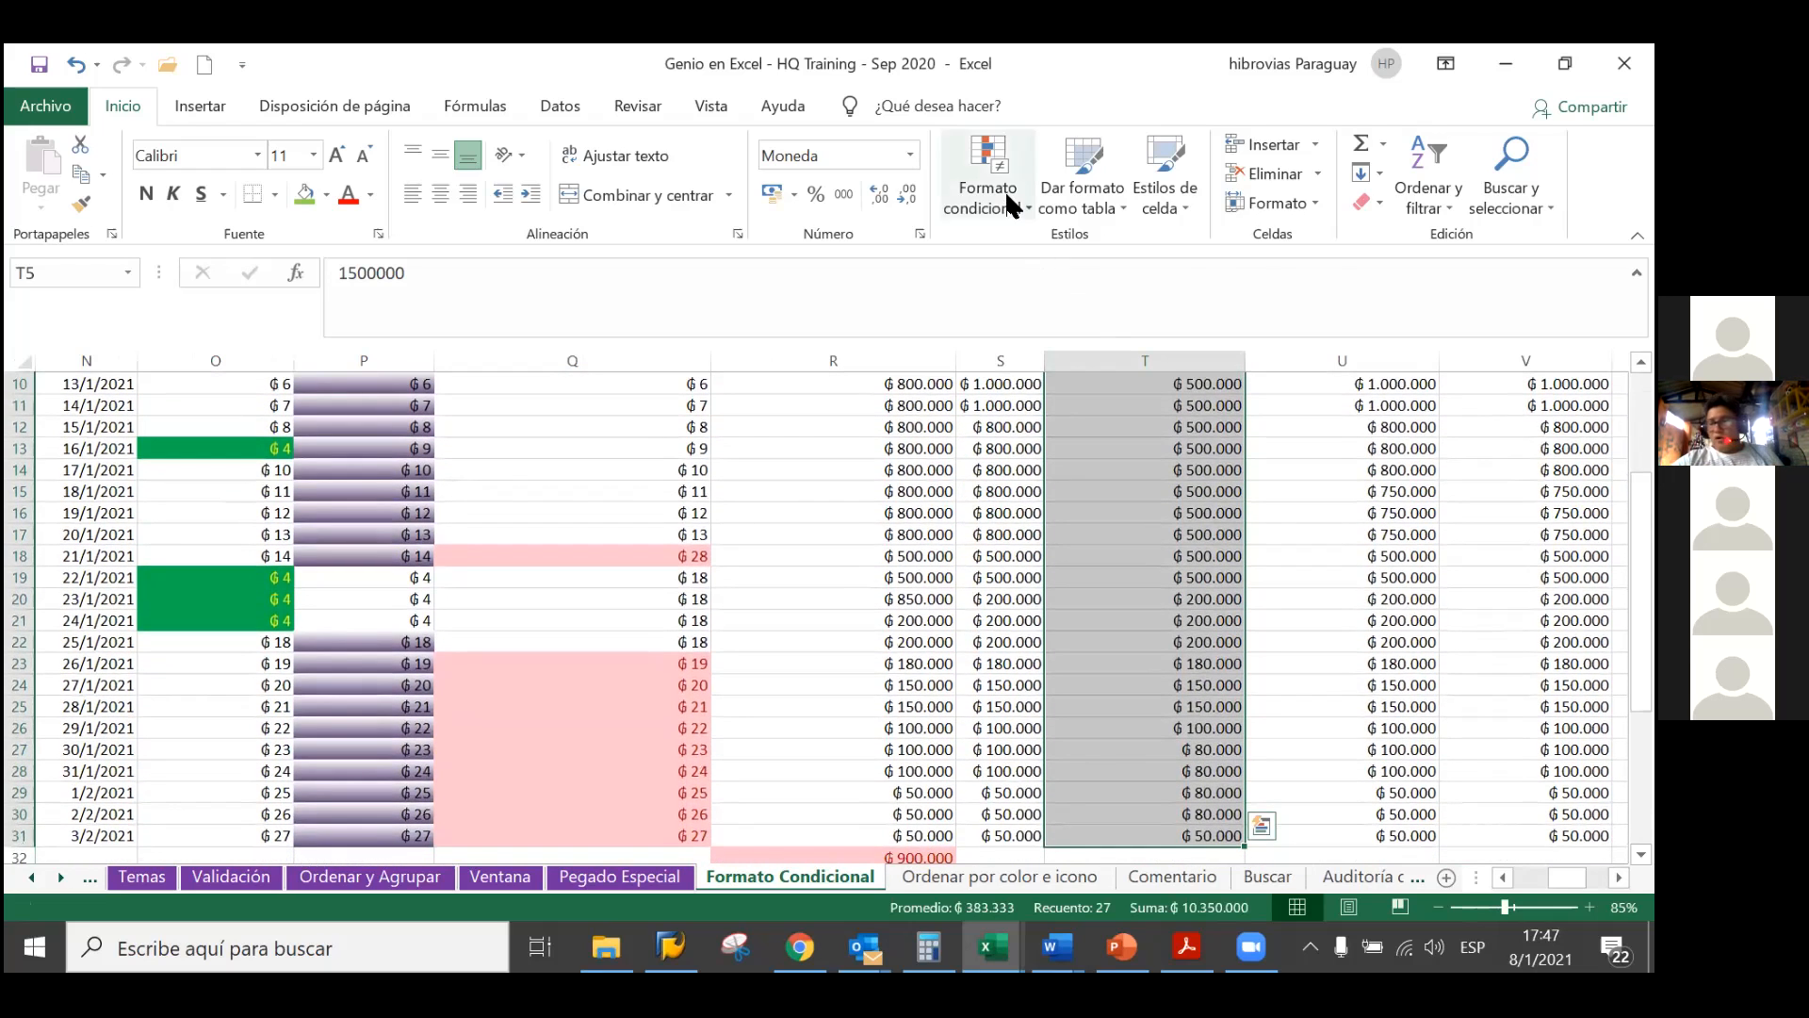
{"action": "left_click", "coordinate": [1006, 206]}
{"action": "left_click", "coordinate": [1116, 738]}
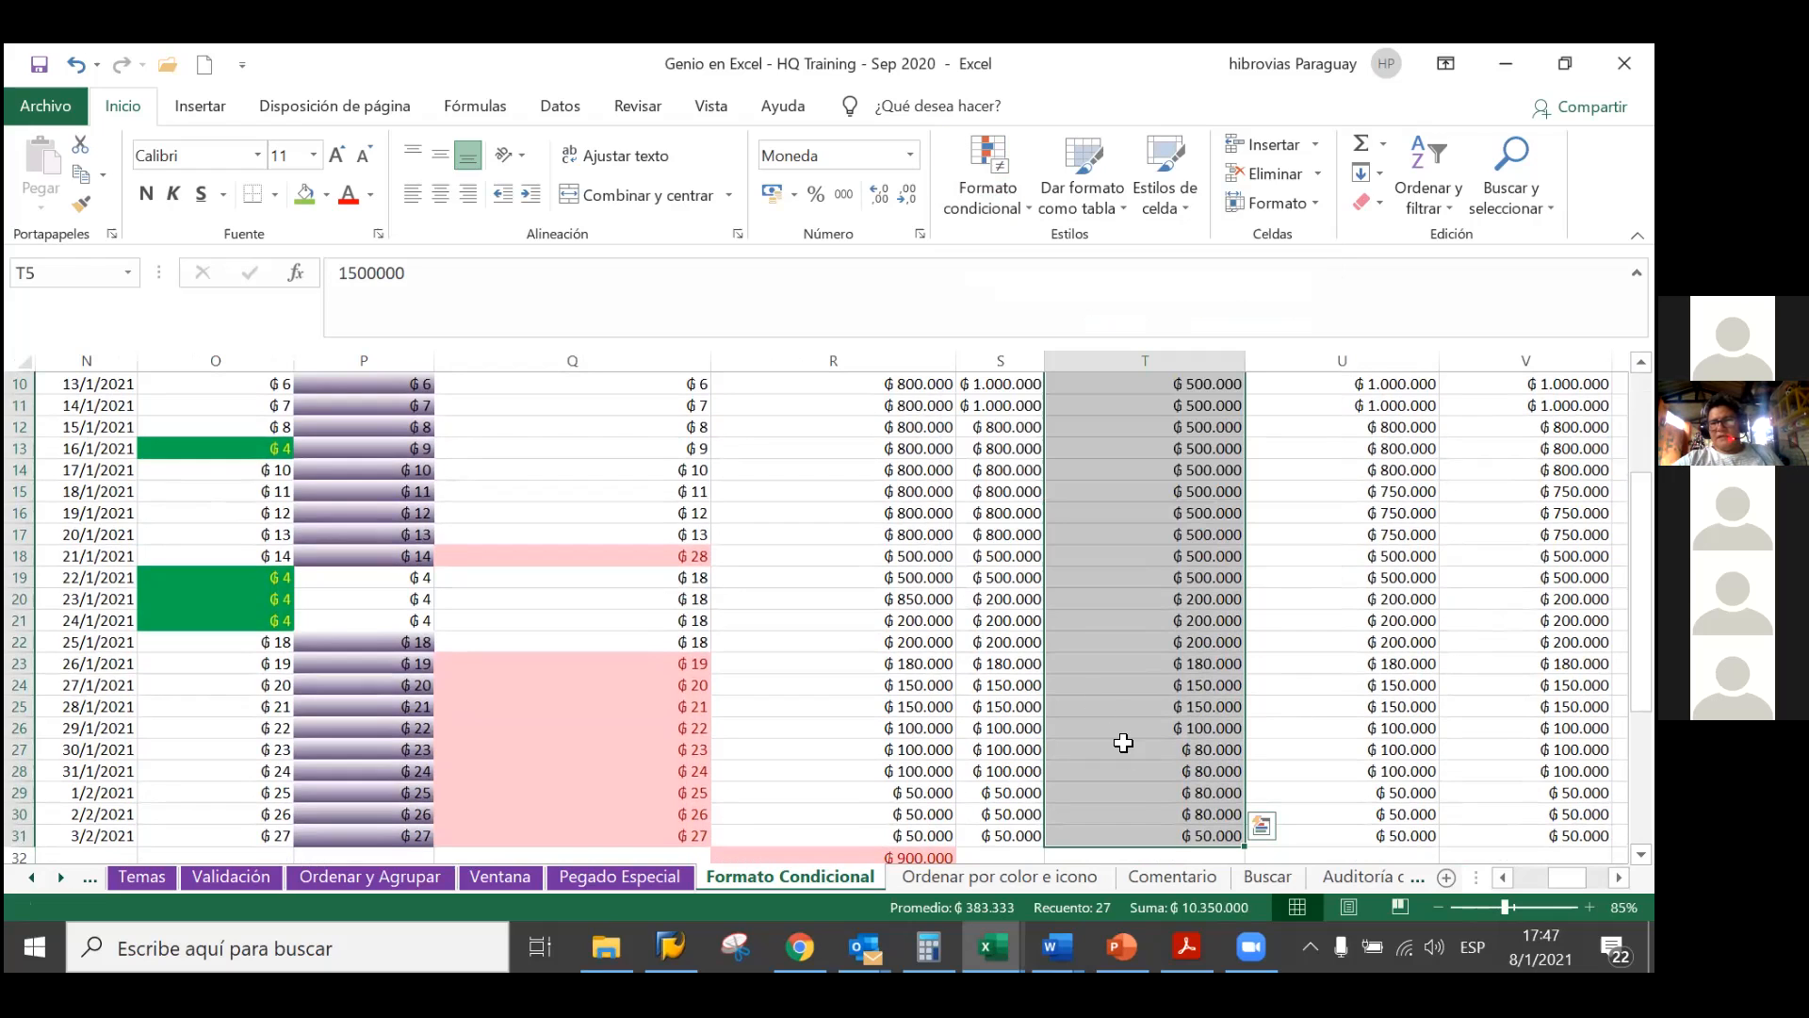
Apply a 10 inferiores conditional formatting rule to S5:S31, with 10 items and Relleno rojo claro con texto rojo oscuro
{"action": "scroll", "coordinate": [1122, 741], "scroll_direction": "up", "scroll_amount": 2}
{"action": "scroll", "coordinate": [893, 473], "scroll_direction": "up", "scroll_amount": 1}
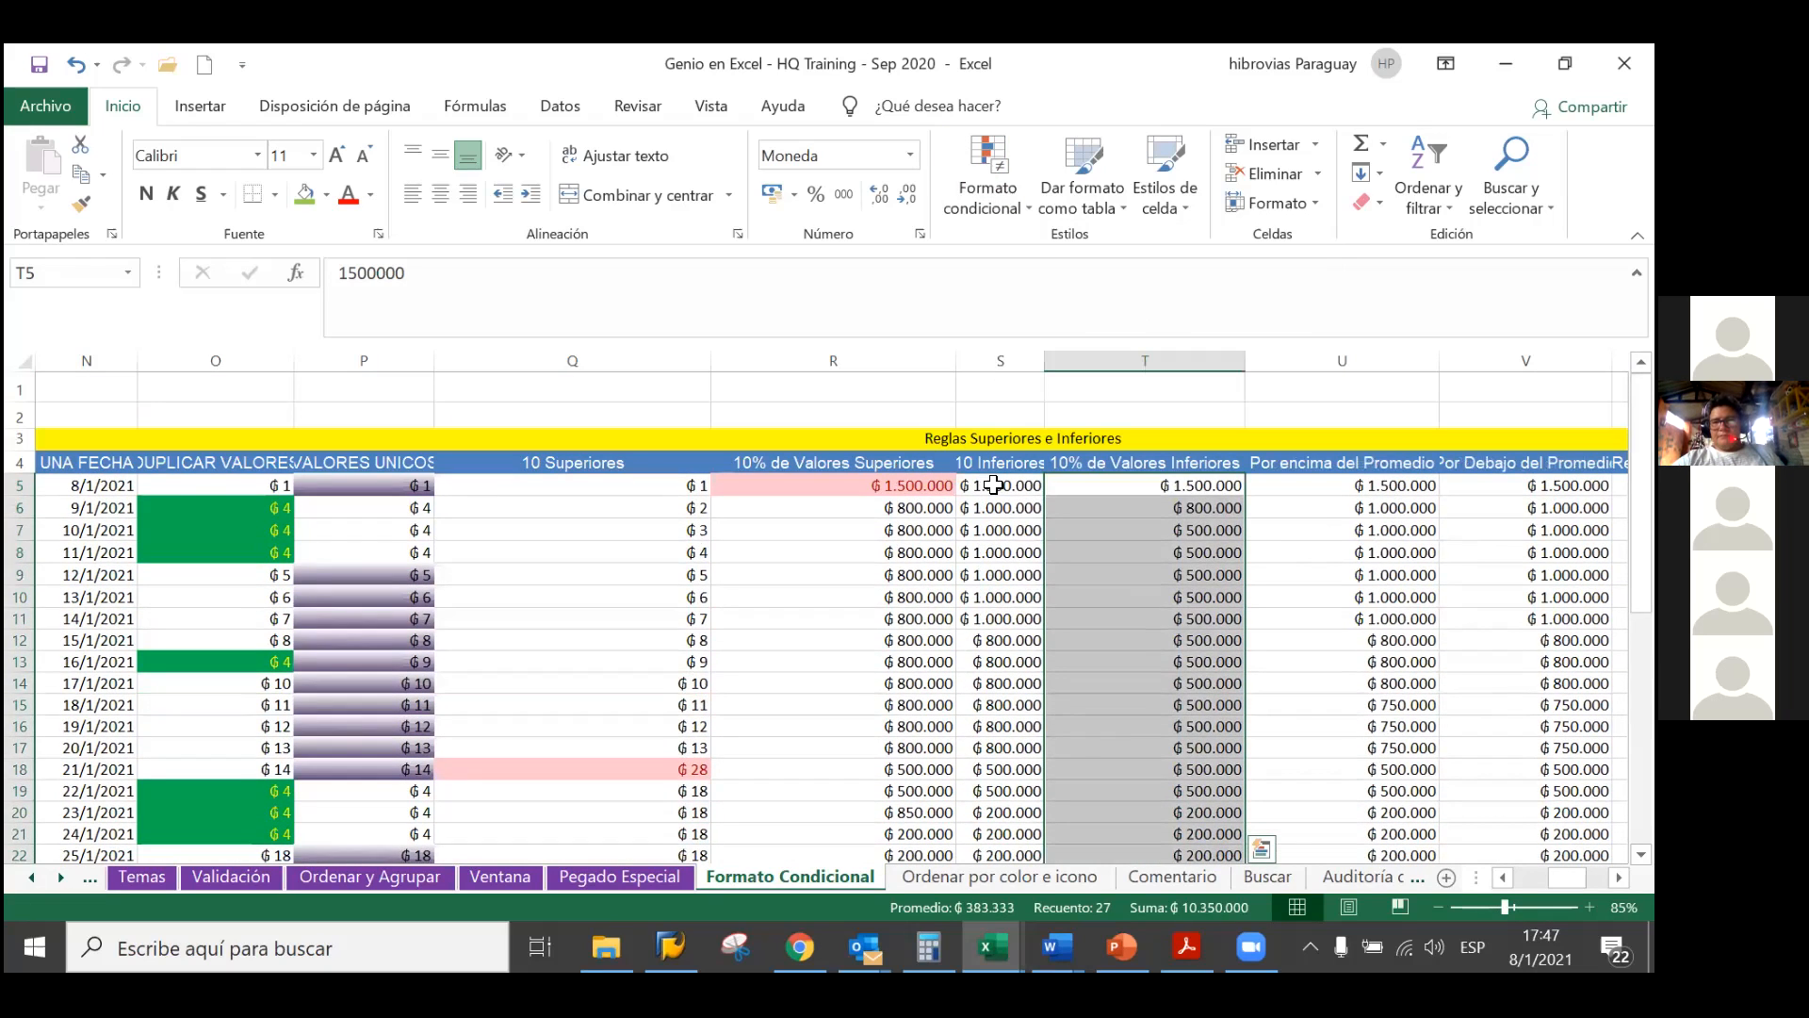
{"action": "left_click", "coordinate": [994, 484]}
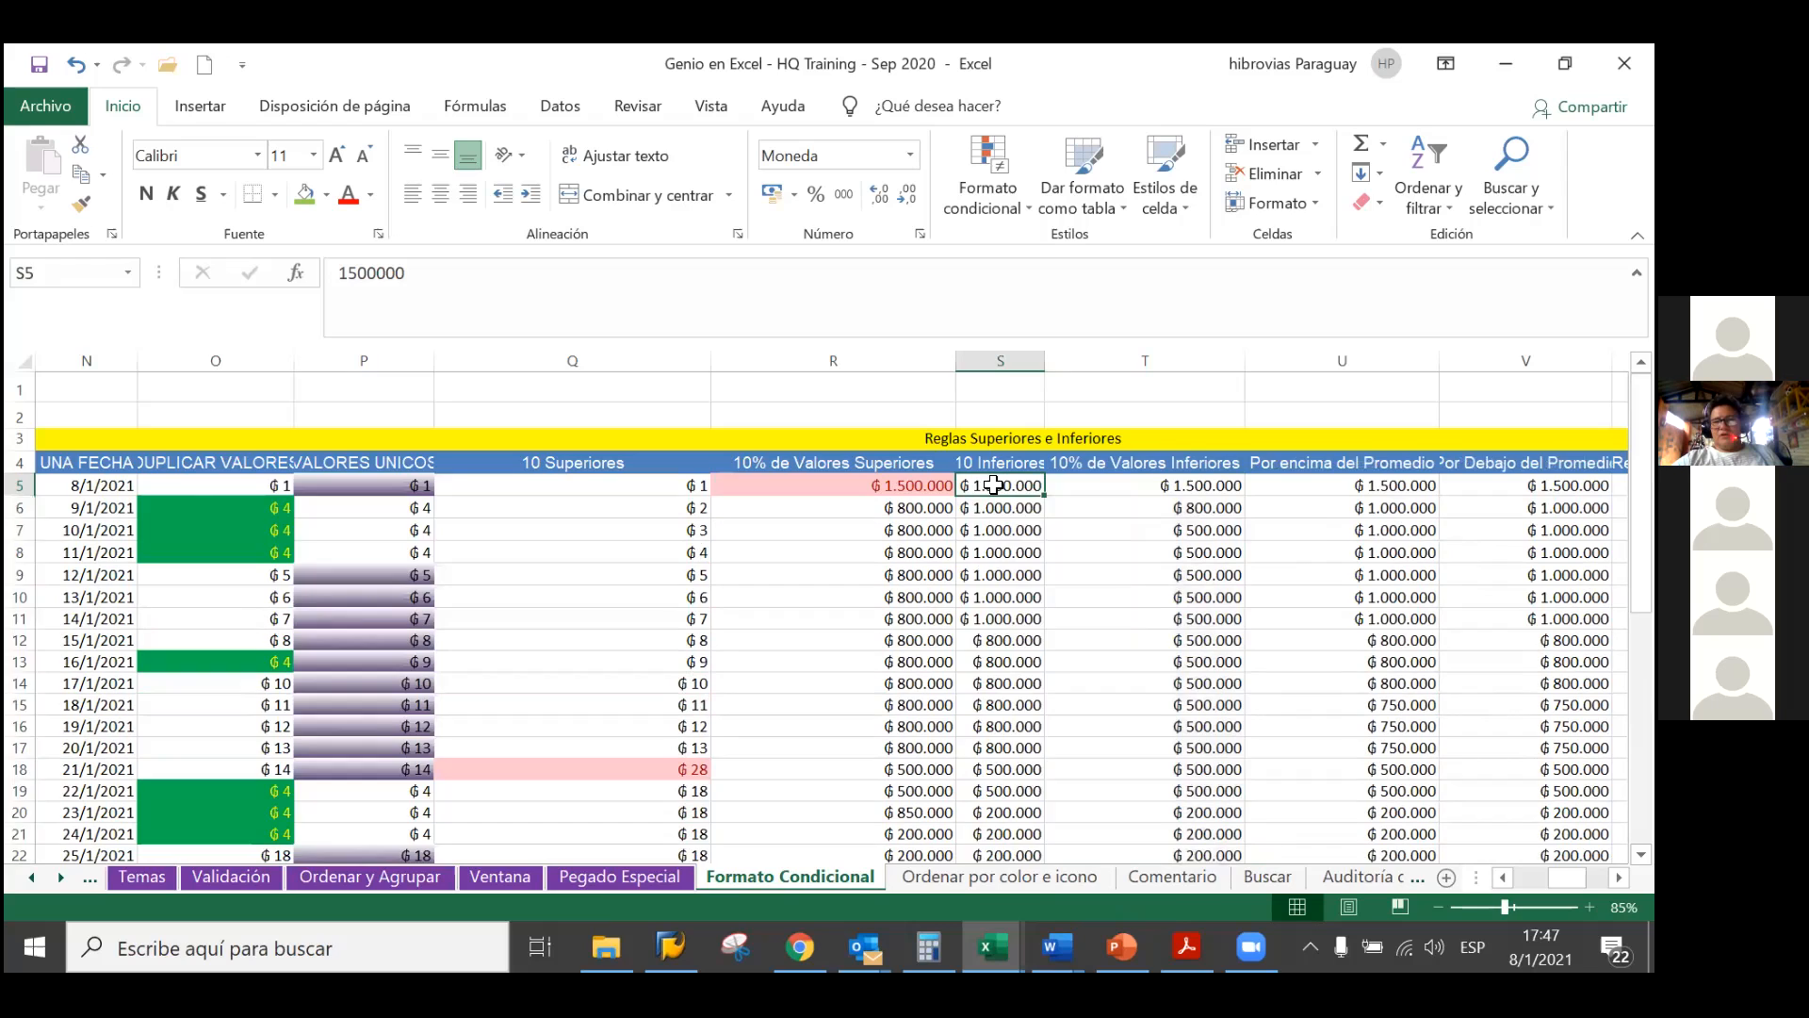
{"action": "key", "text": "ctrl+shift+Down"}
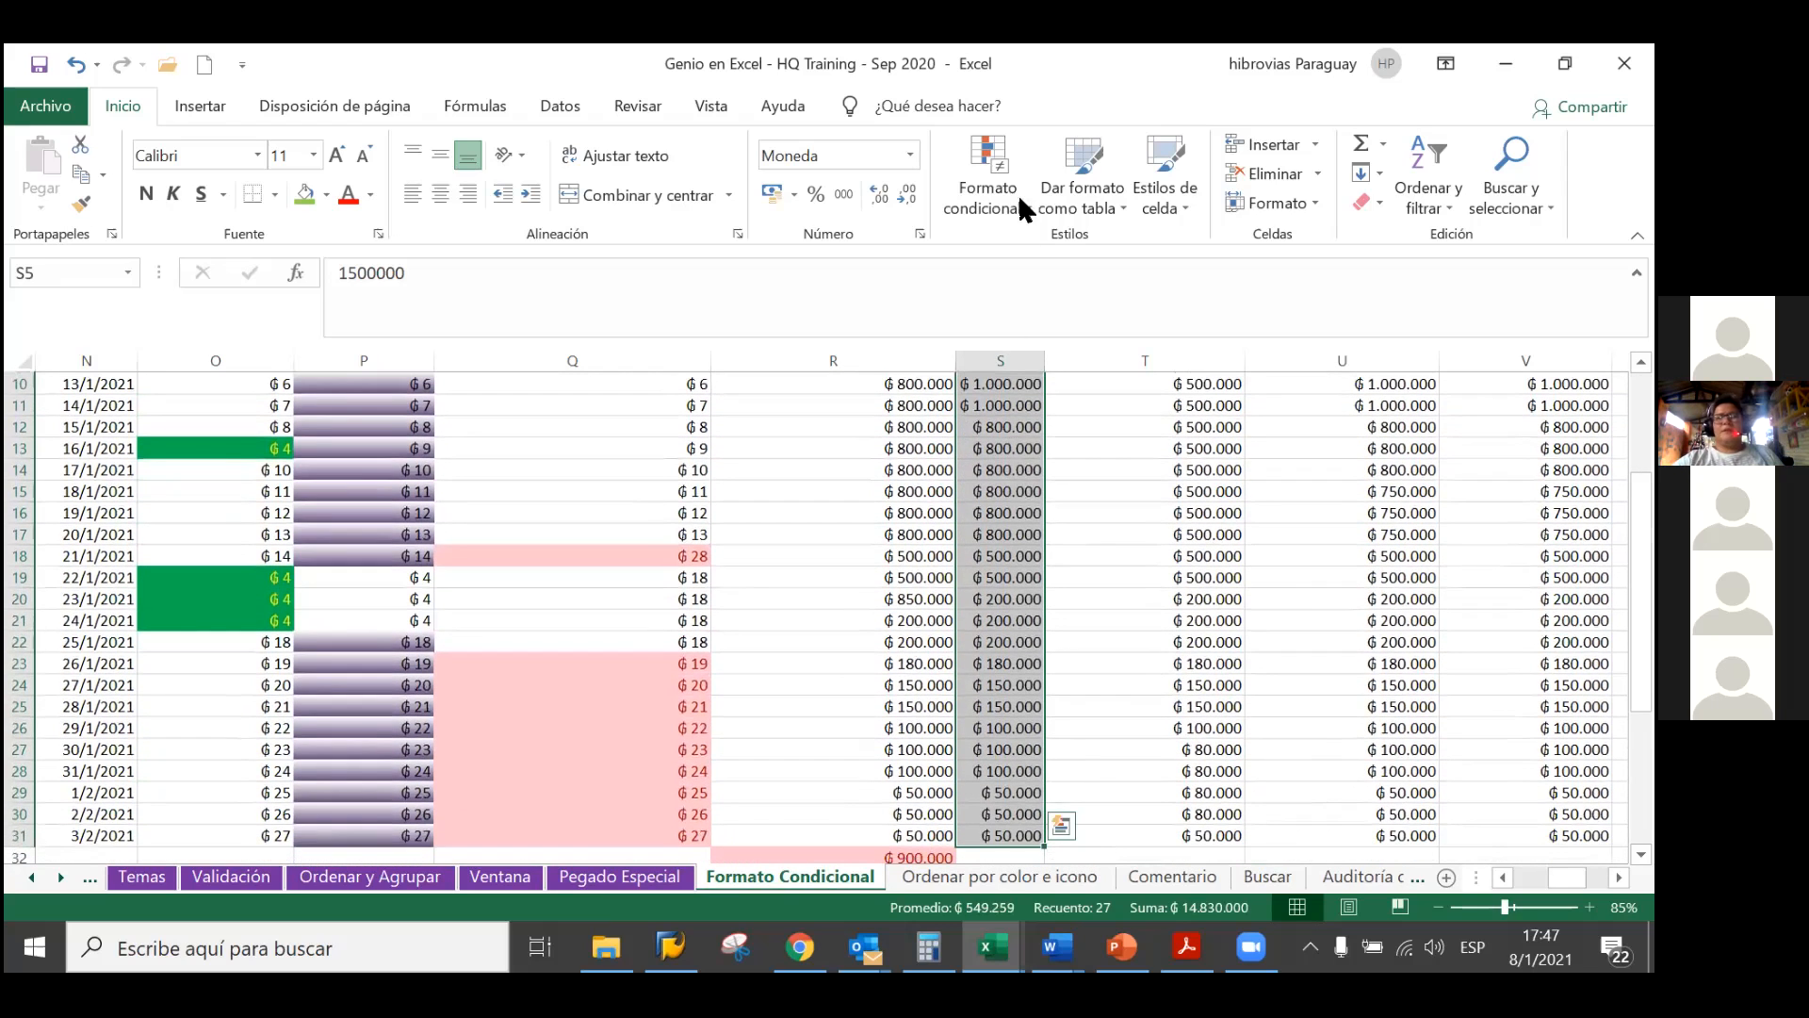
{"action": "left_click", "coordinate": [1018, 198]}
{"action": "mouse_move", "coordinate": [1304, 321]}
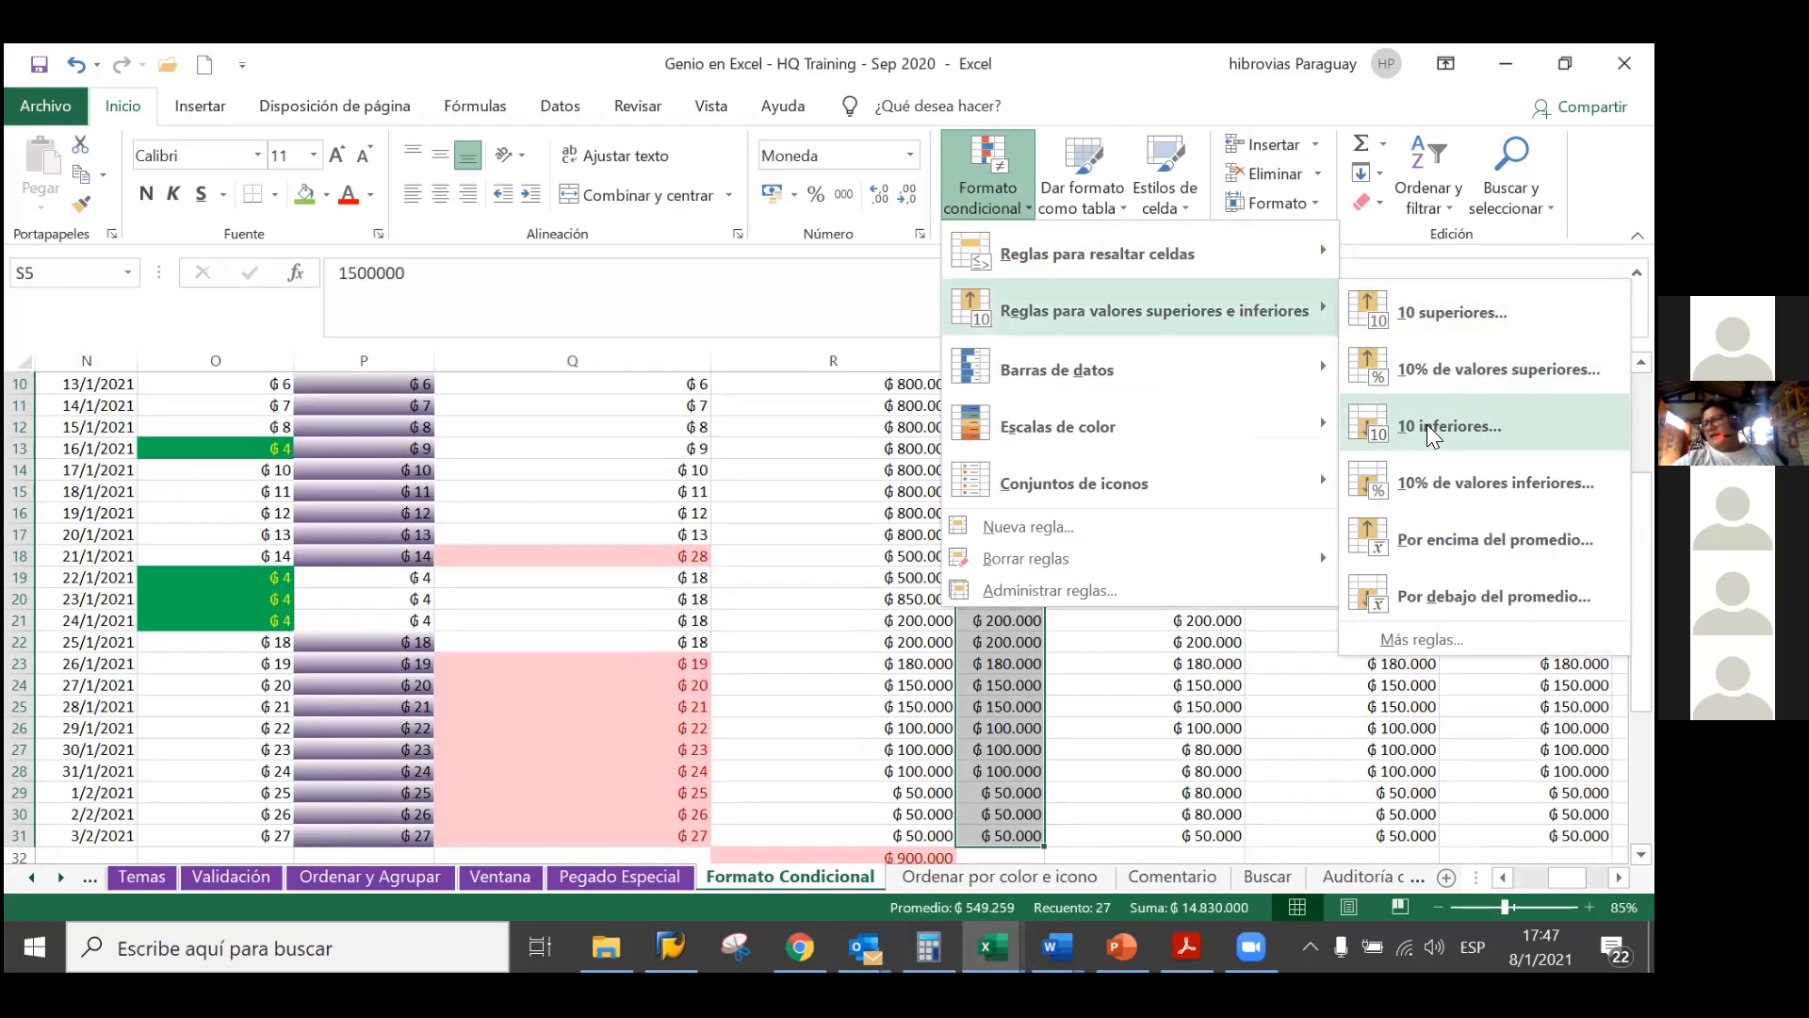
{"action": "left_click", "coordinate": [1427, 429]}
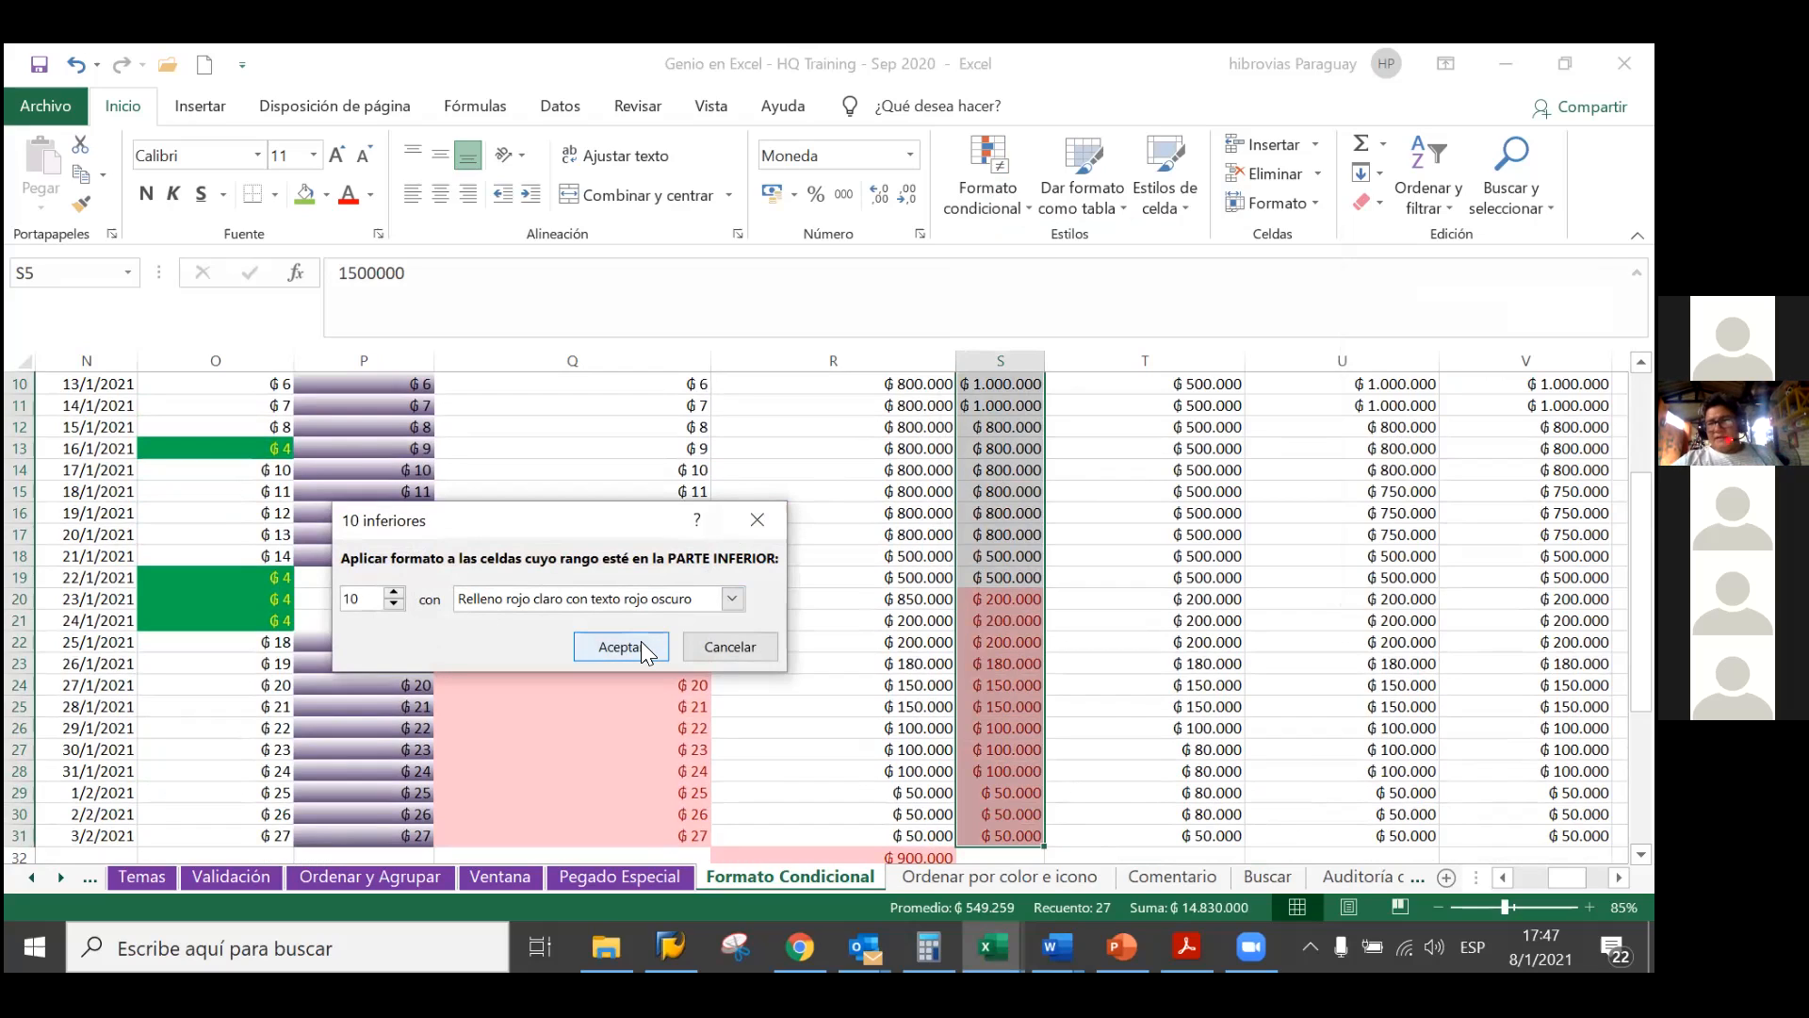
{"action": "left_click", "coordinate": [620, 647]}
Examine which values in the 10 Inferiores column are highlighted by the bottom 10 rule
{"action": "scroll", "coordinate": [925, 598], "scroll_direction": "up", "scroll_amount": 1}
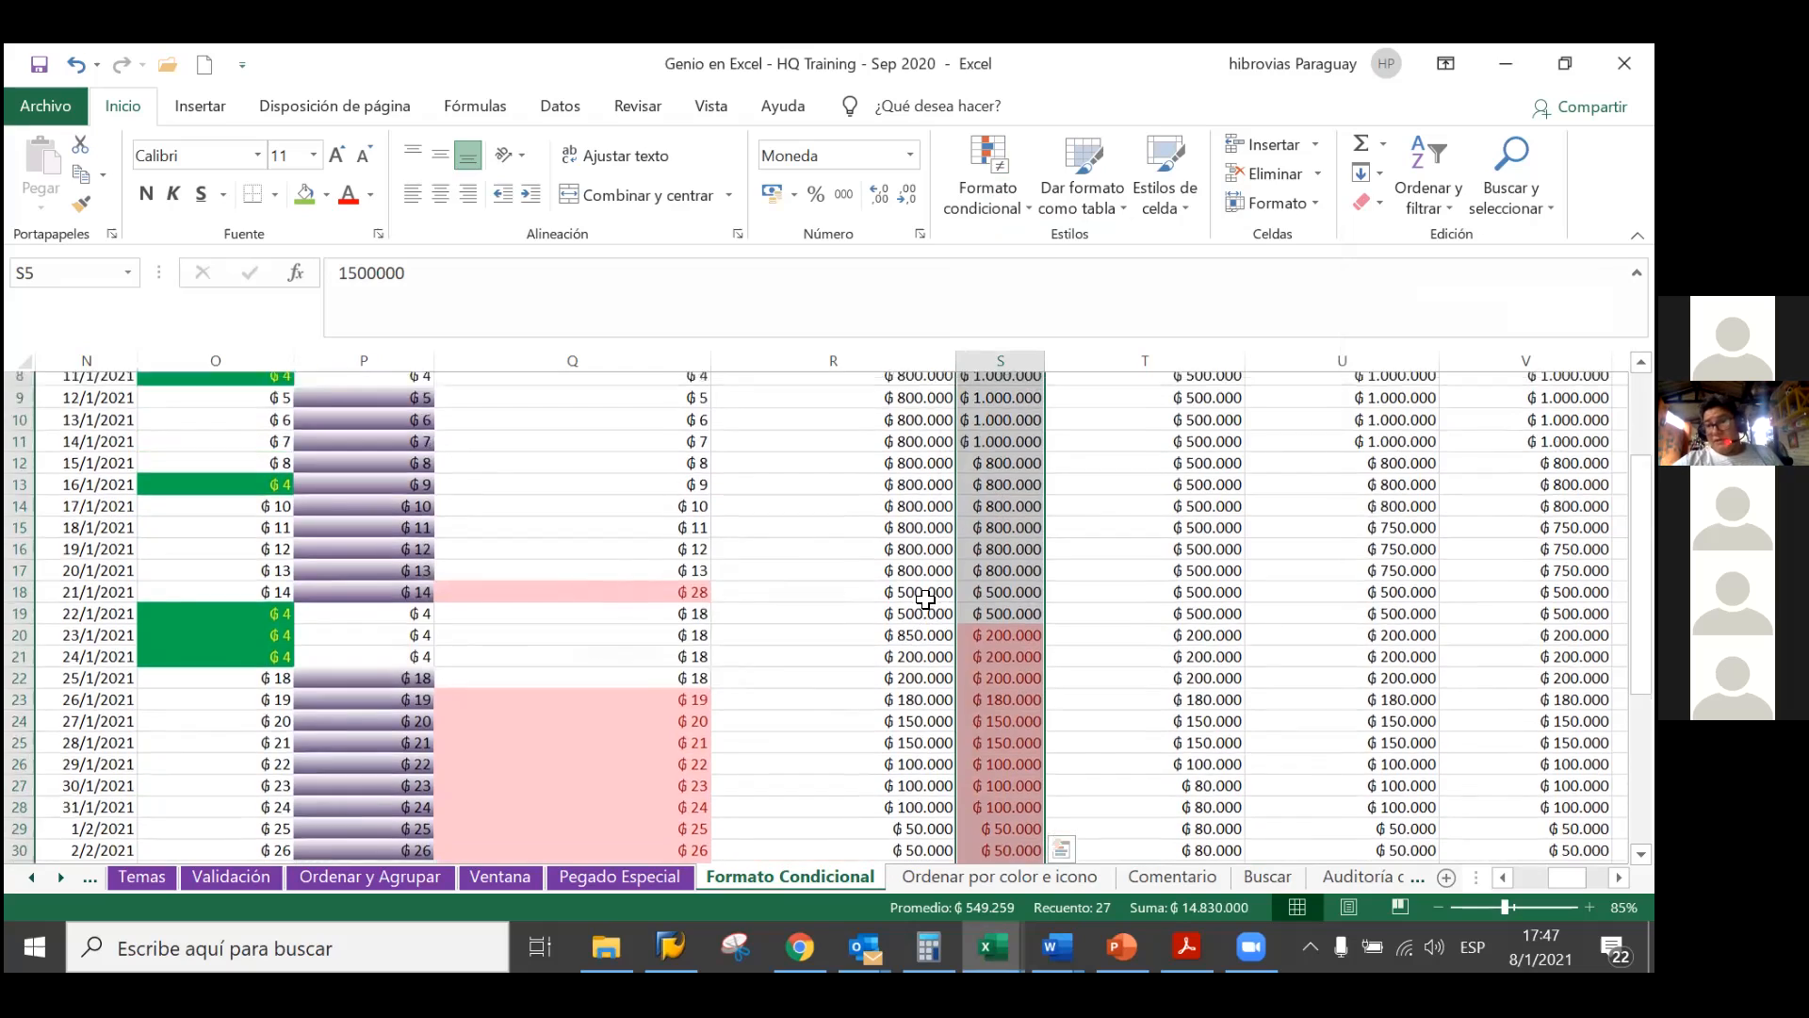
{"action": "scroll", "coordinate": [925, 598], "scroll_direction": "up", "scroll_amount": 2}
{"action": "scroll", "coordinate": [926, 598], "scroll_direction": "down", "scroll_amount": 4}
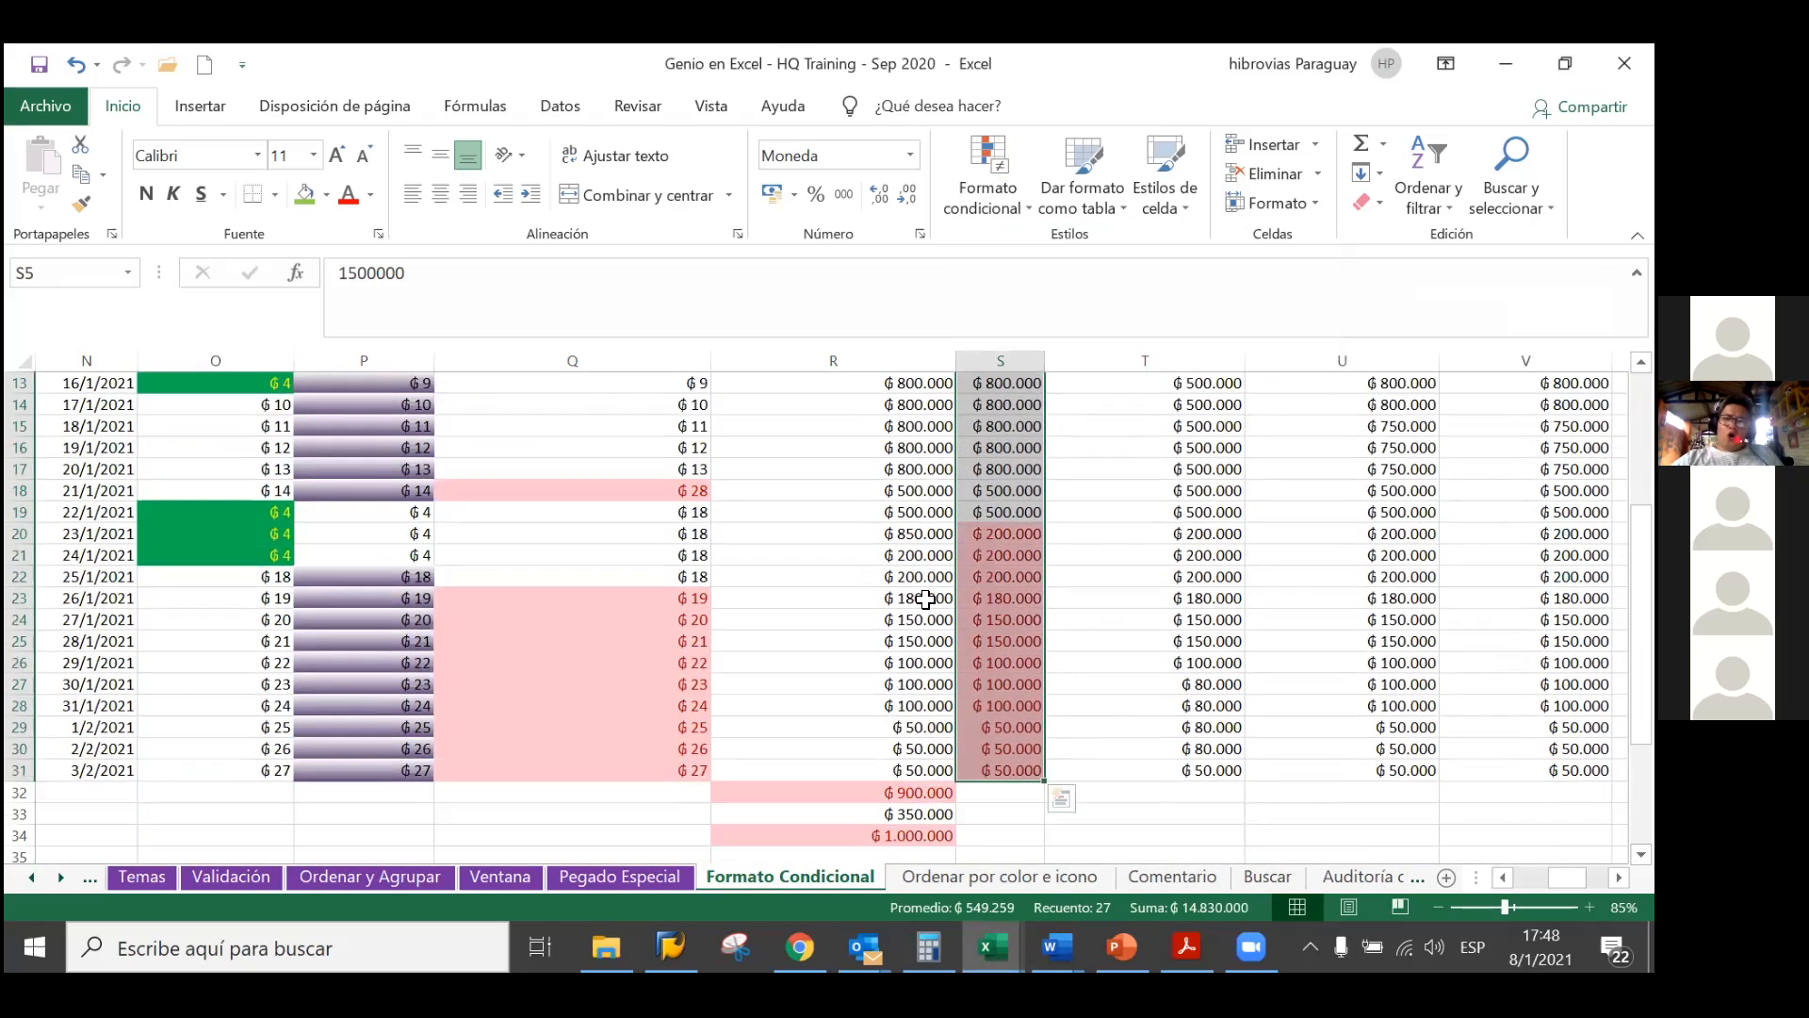
{"action": "scroll", "coordinate": [925, 599], "scroll_direction": "down", "scroll_amount": 1}
{"action": "scroll", "coordinate": [925, 598], "scroll_direction": "up", "scroll_amount": 2}
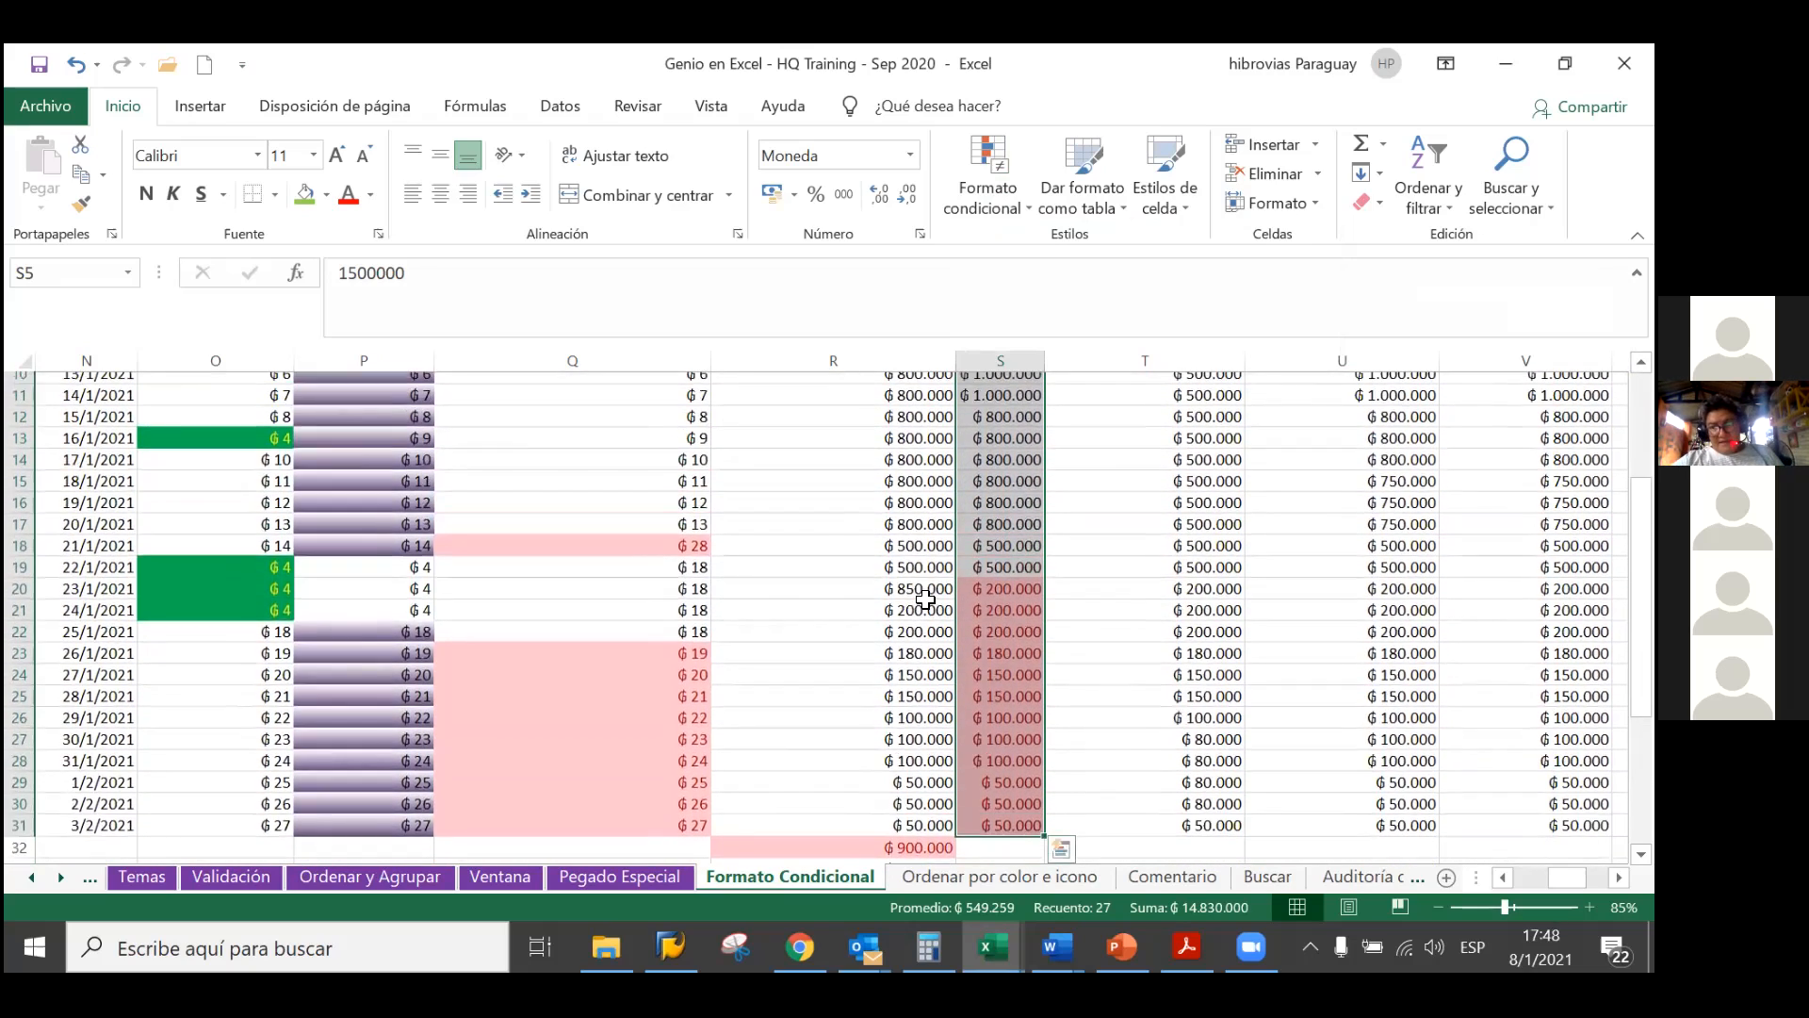
{"action": "scroll", "coordinate": [925, 598], "scroll_direction": "up", "scroll_amount": 2}
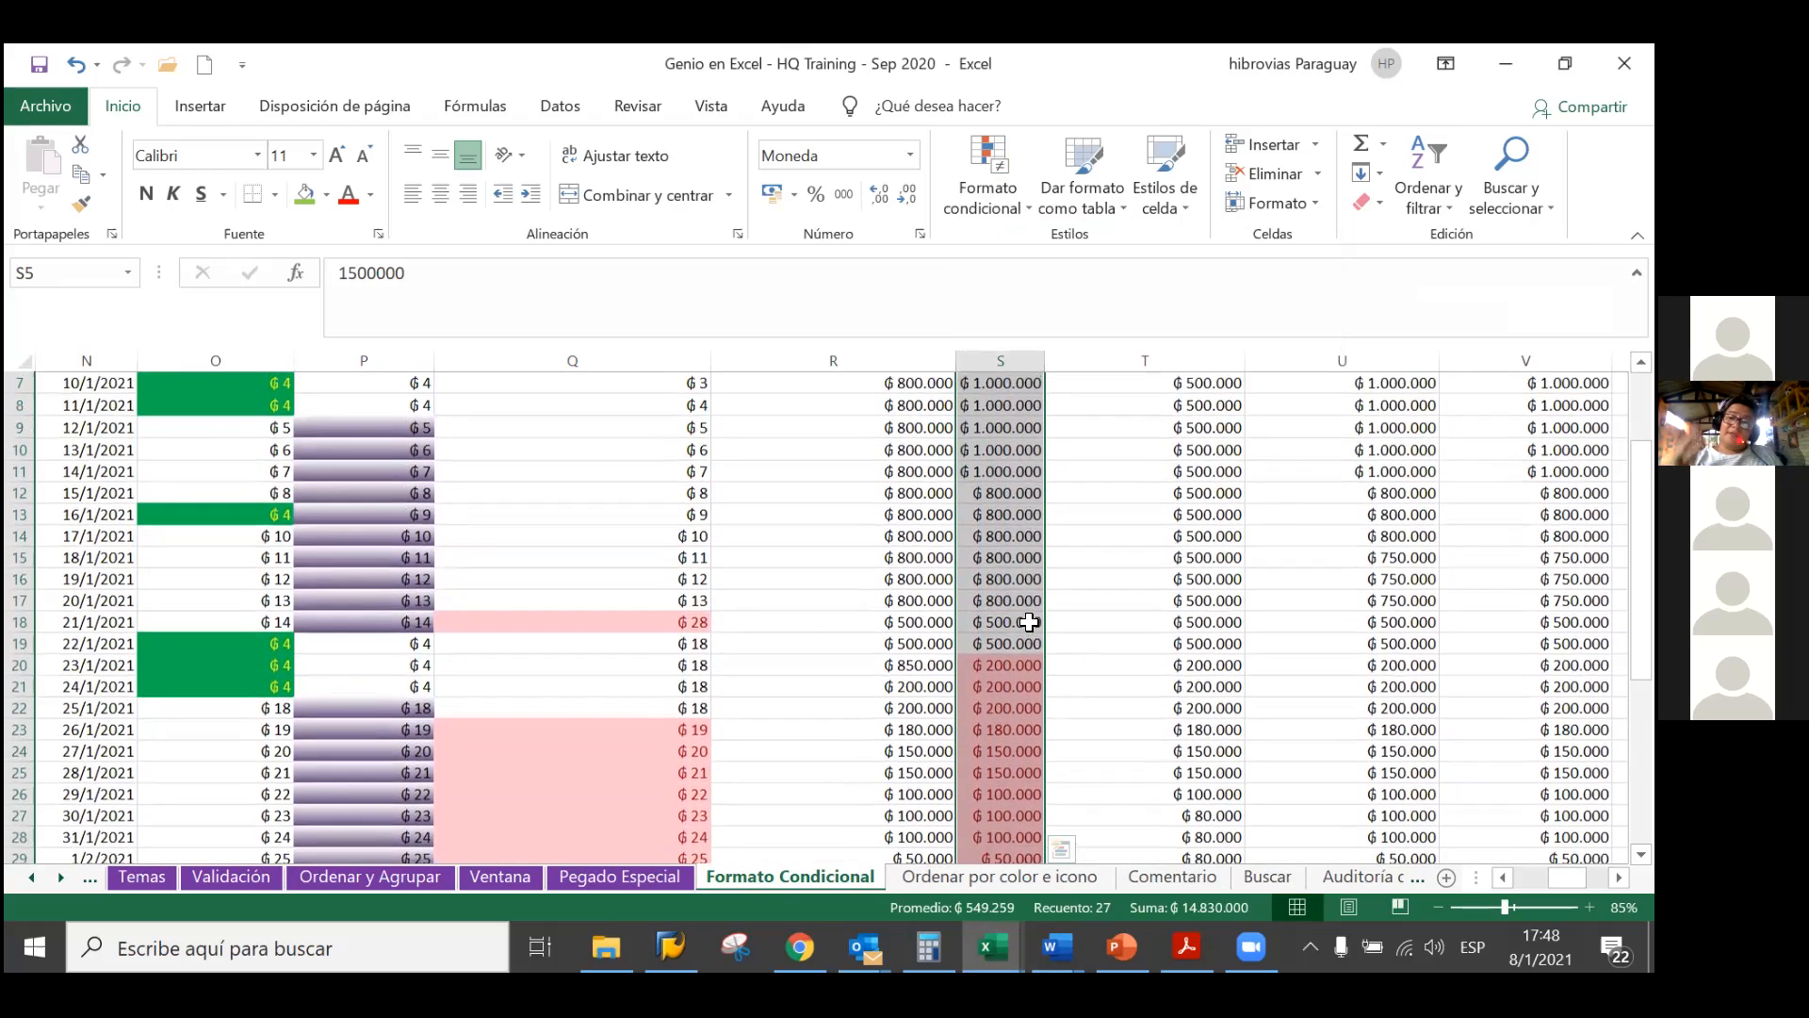
{"action": "left_click", "coordinate": [1014, 755]}
{"action": "scroll", "coordinate": [1016, 659], "scroll_direction": "down", "scroll_amount": 2}
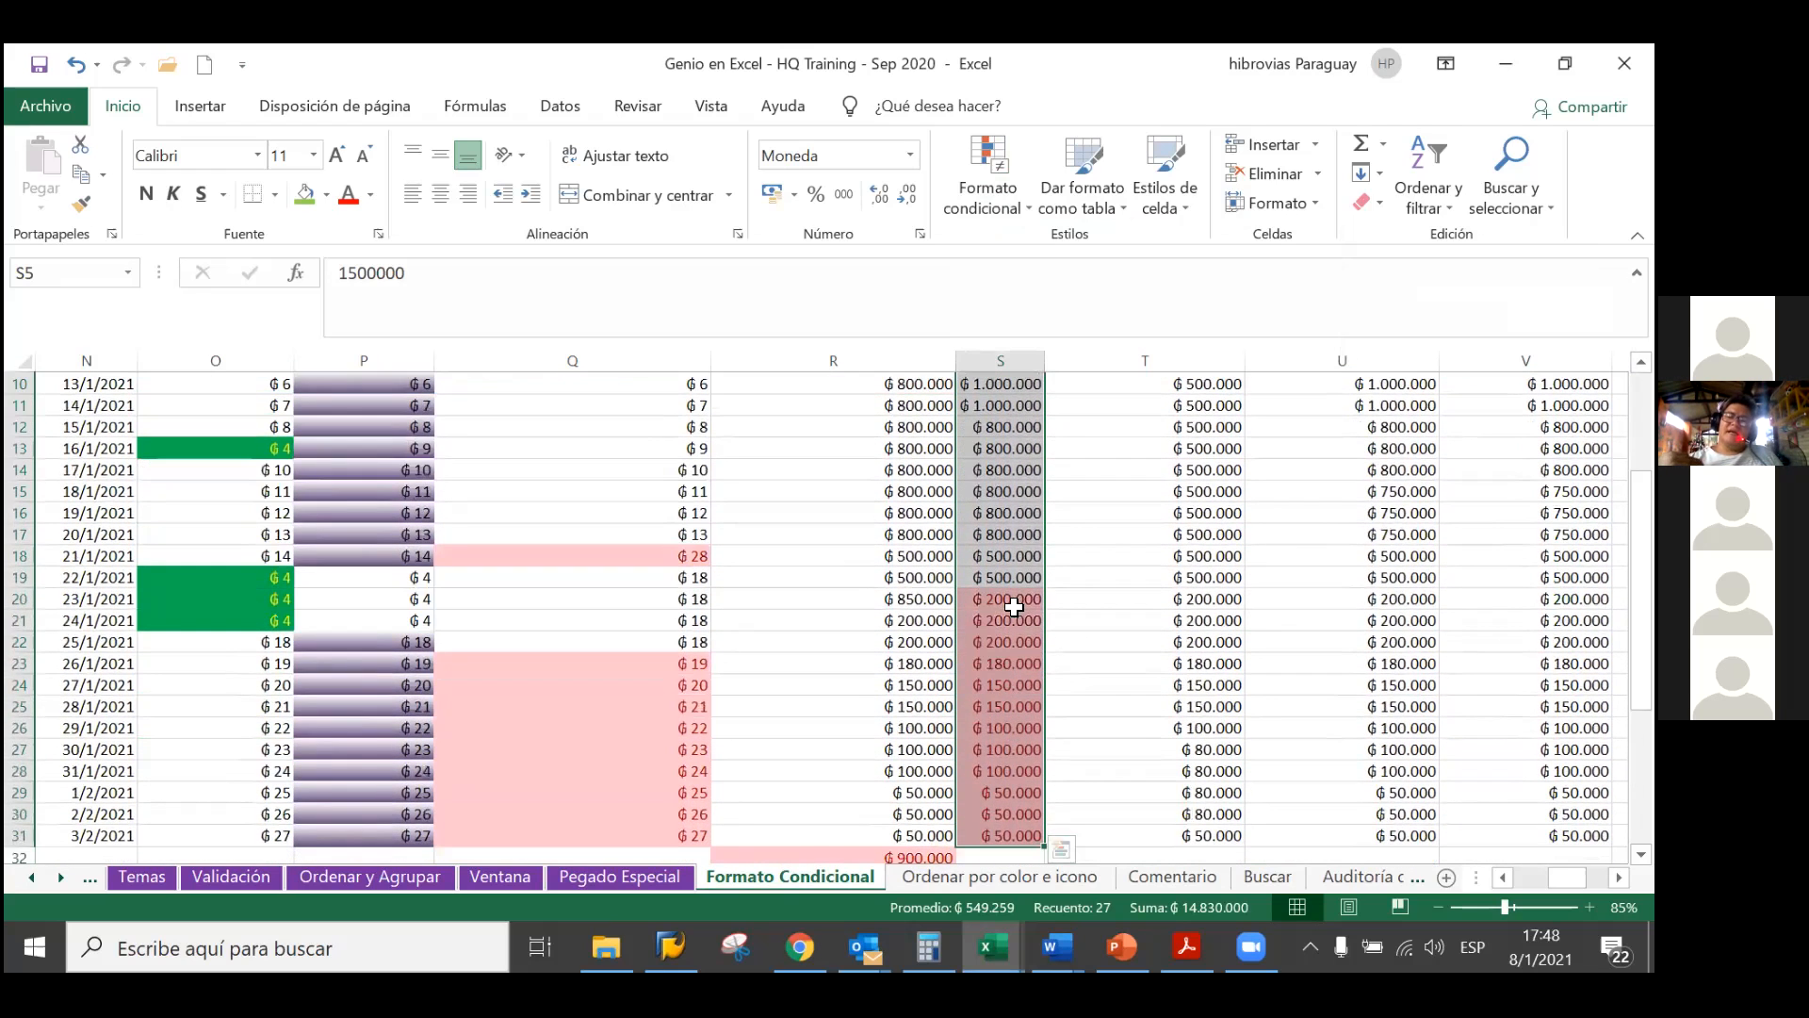
{"action": "scroll", "coordinate": [1011, 533], "scroll_direction": "down", "scroll_amount": 1}
{"action": "scroll", "coordinate": [1011, 533], "scroll_direction": "down", "scroll_amount": 1}
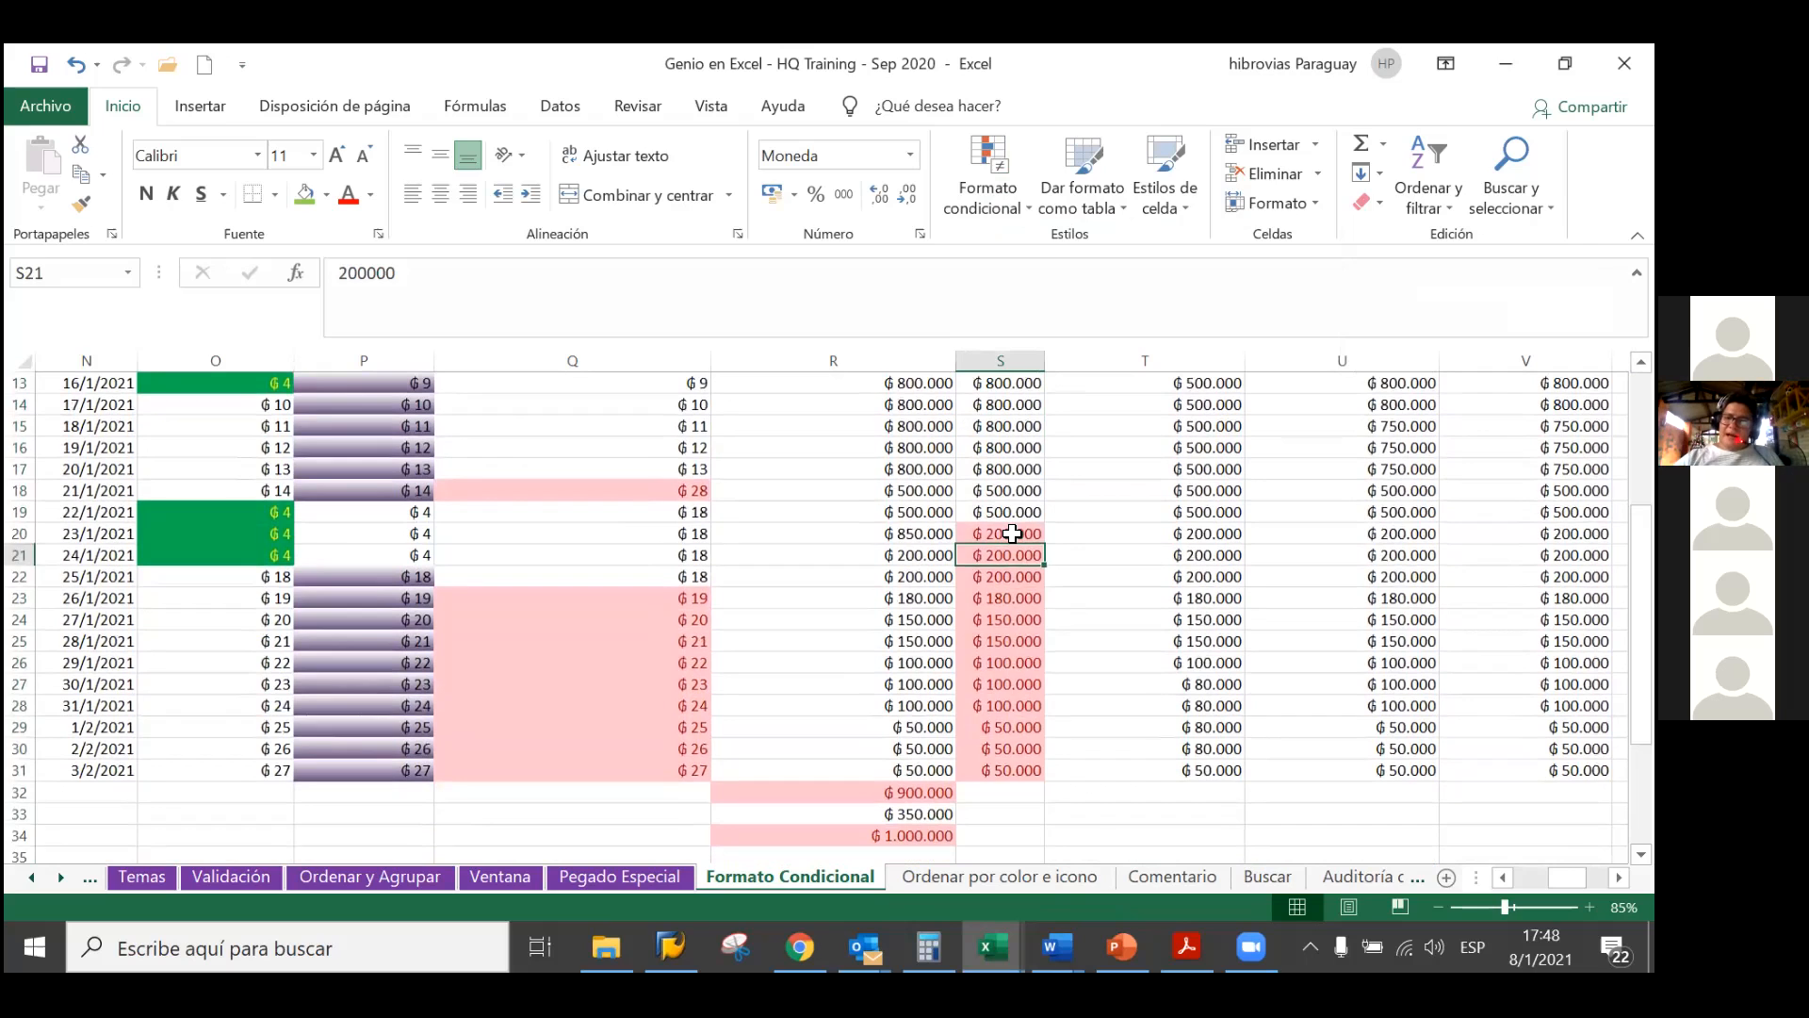
Count the highlighted cells in S20:S31, checking the tied values in S20:S22 separately from S23:S31
{"action": "left_click_drag", "start_coordinate": [1011, 770], "coordinate": [1012, 535]}
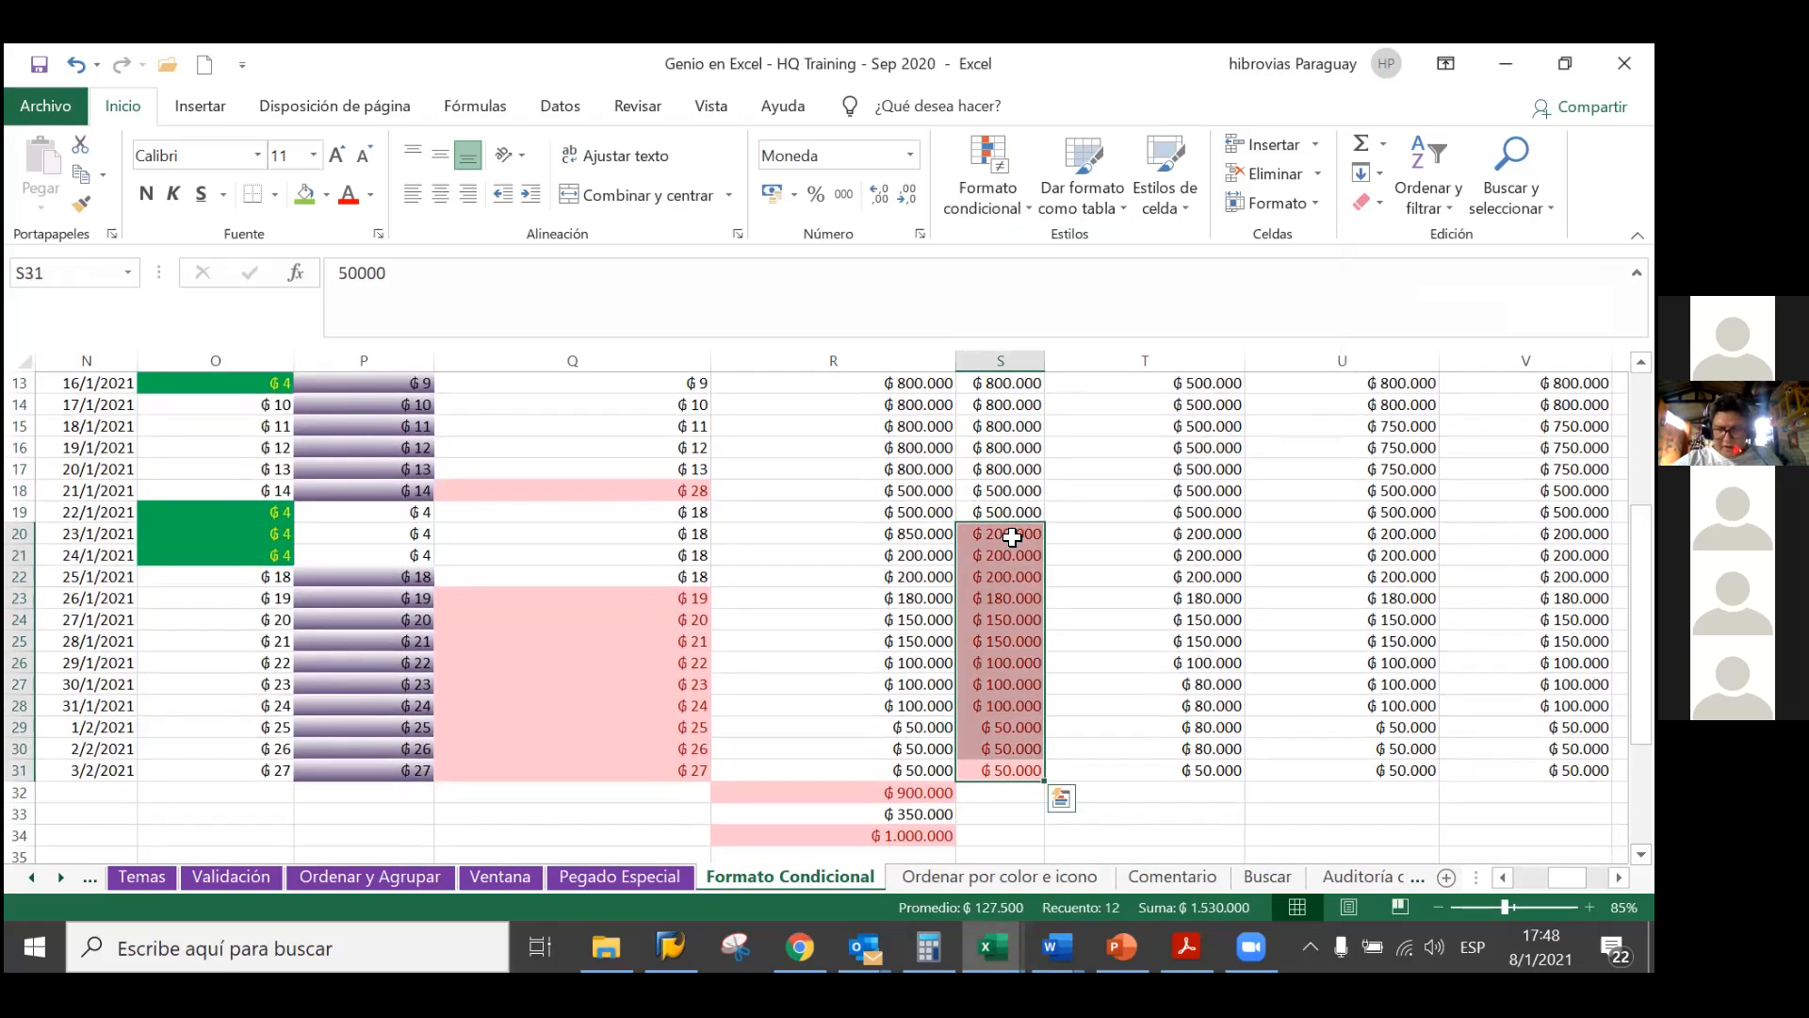
{"action": "scroll", "coordinate": [1012, 535], "scroll_direction": "up", "scroll_amount": 3}
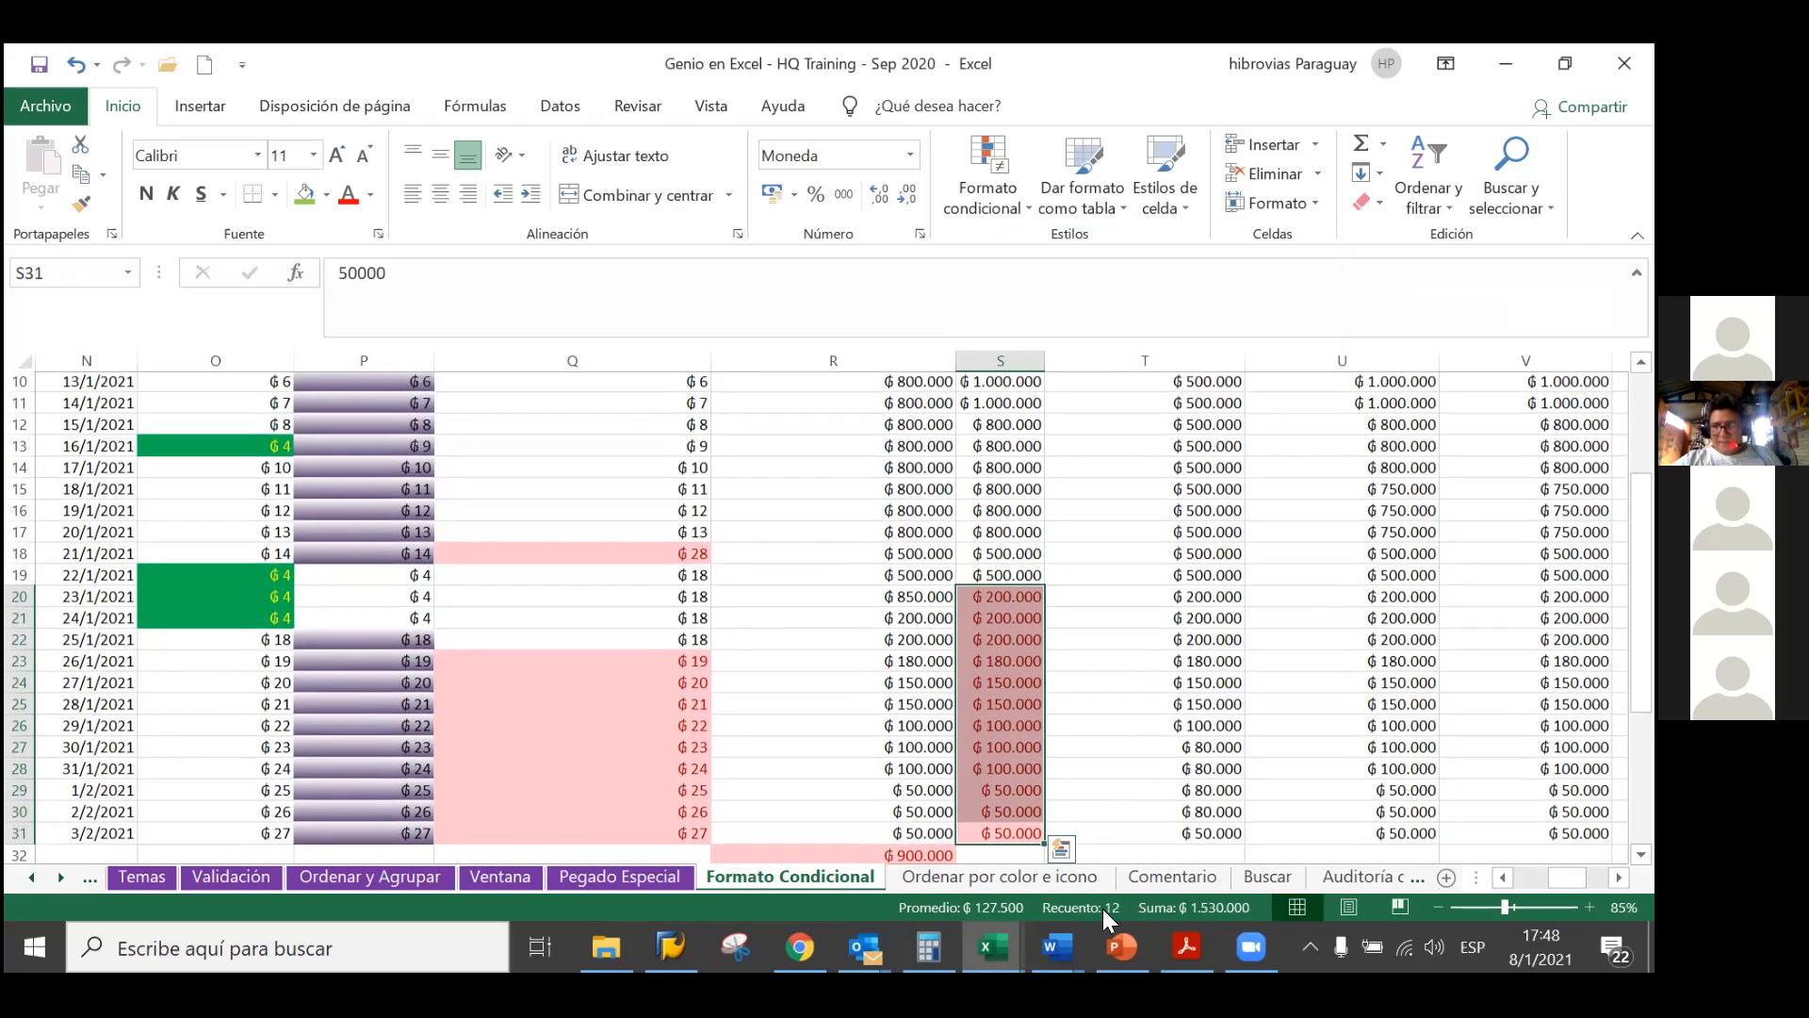
{"action": "scroll", "coordinate": [1010, 626], "scroll_direction": "down", "scroll_amount": 3}
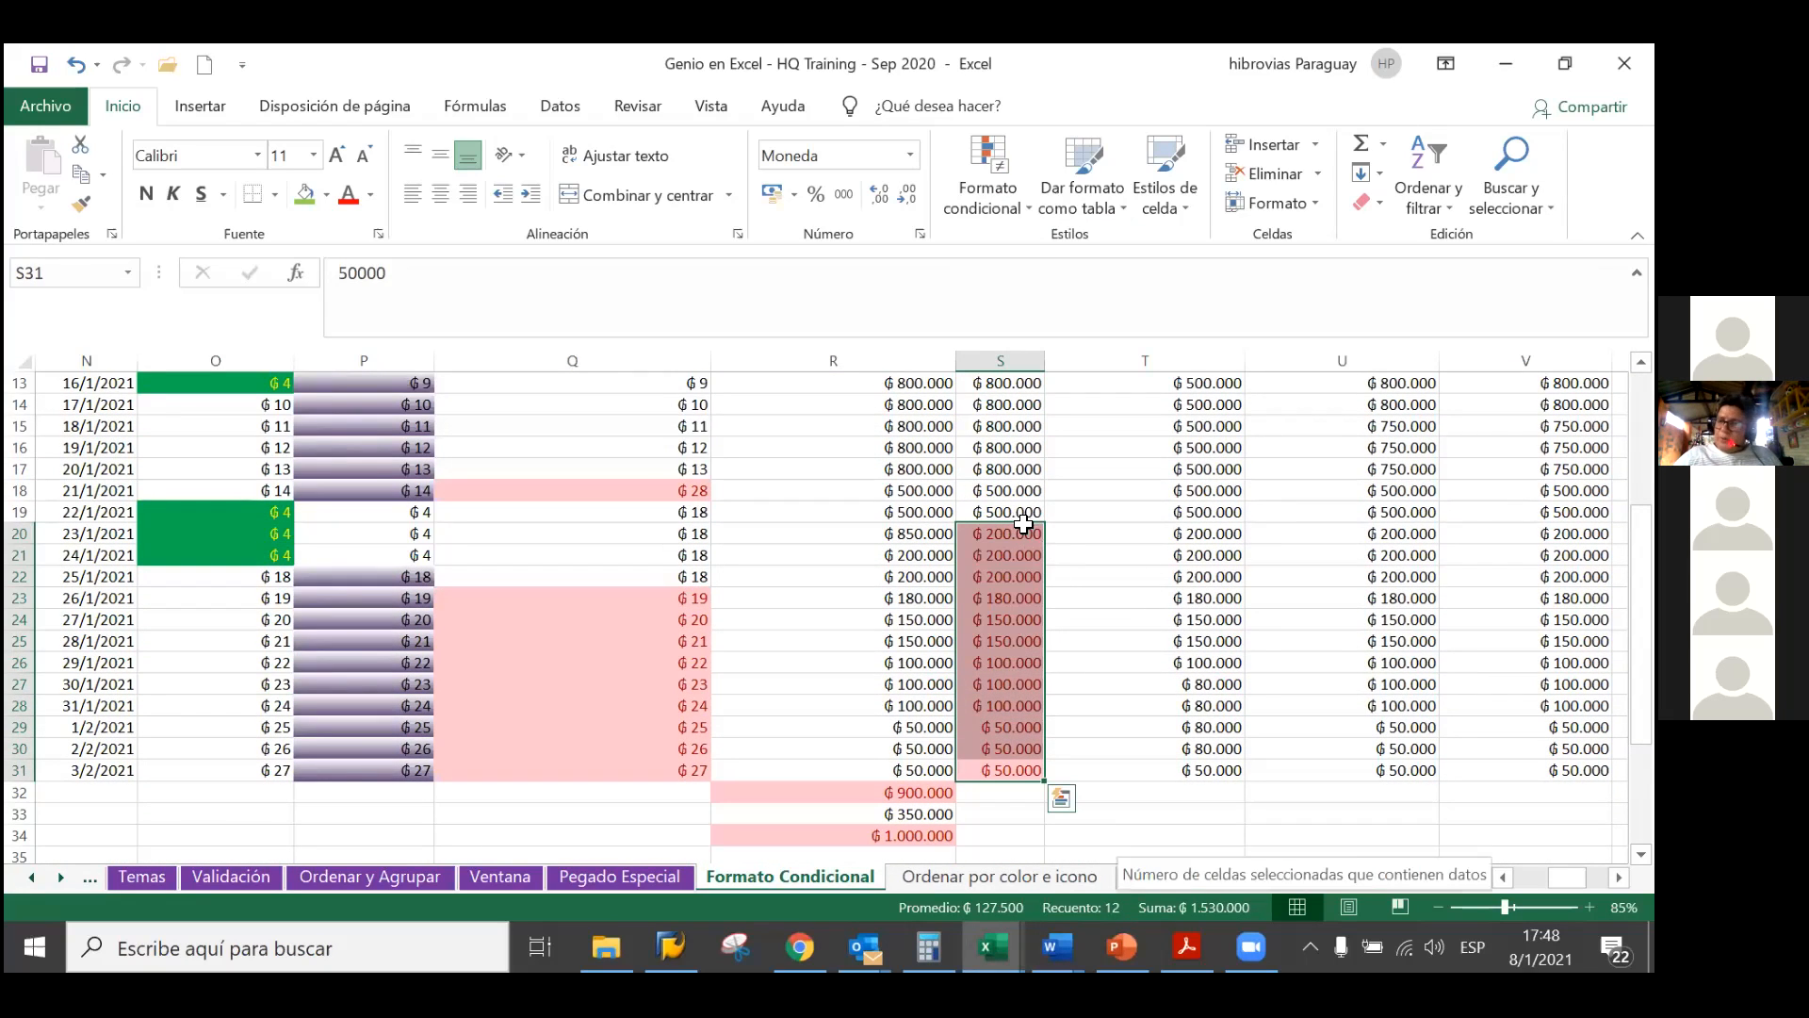
{"action": "left_click_drag", "start_coordinate": [1027, 535], "coordinate": [1037, 577]}
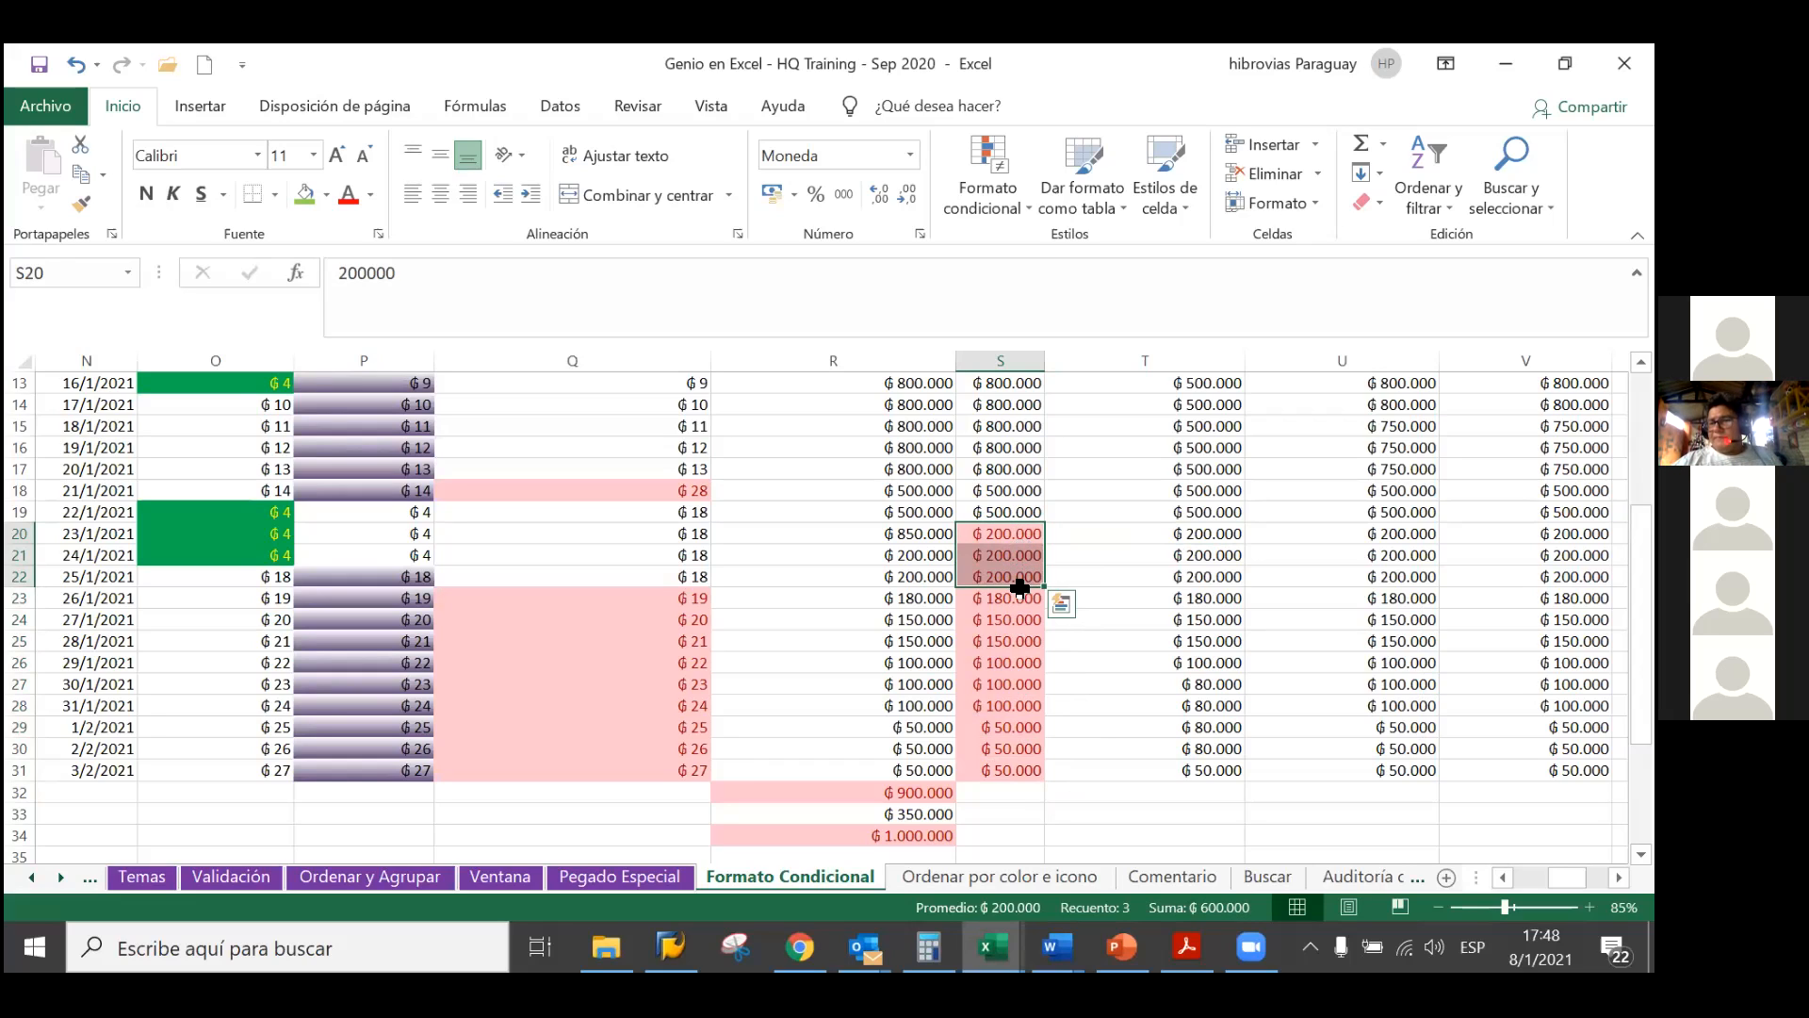
{"action": "left_click_drag", "start_coordinate": [1020, 601], "coordinate": [1019, 771]}
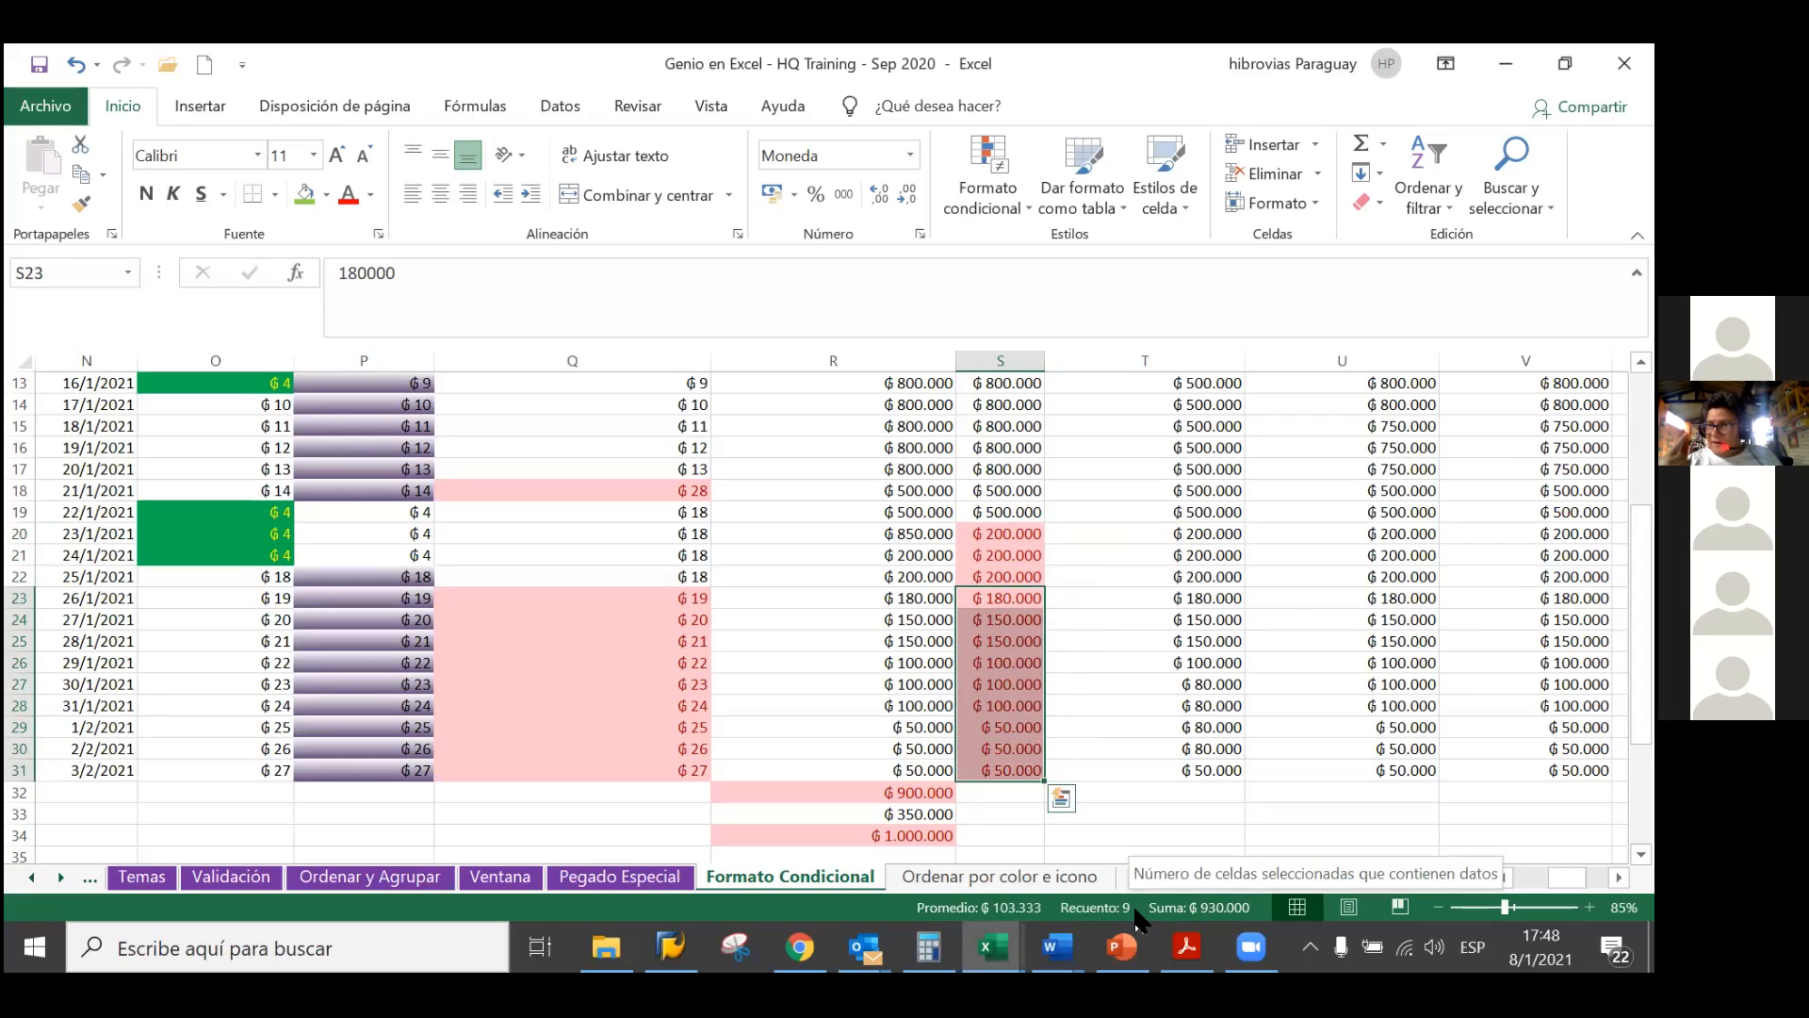
{"action": "left_click", "coordinate": [1001, 577]}
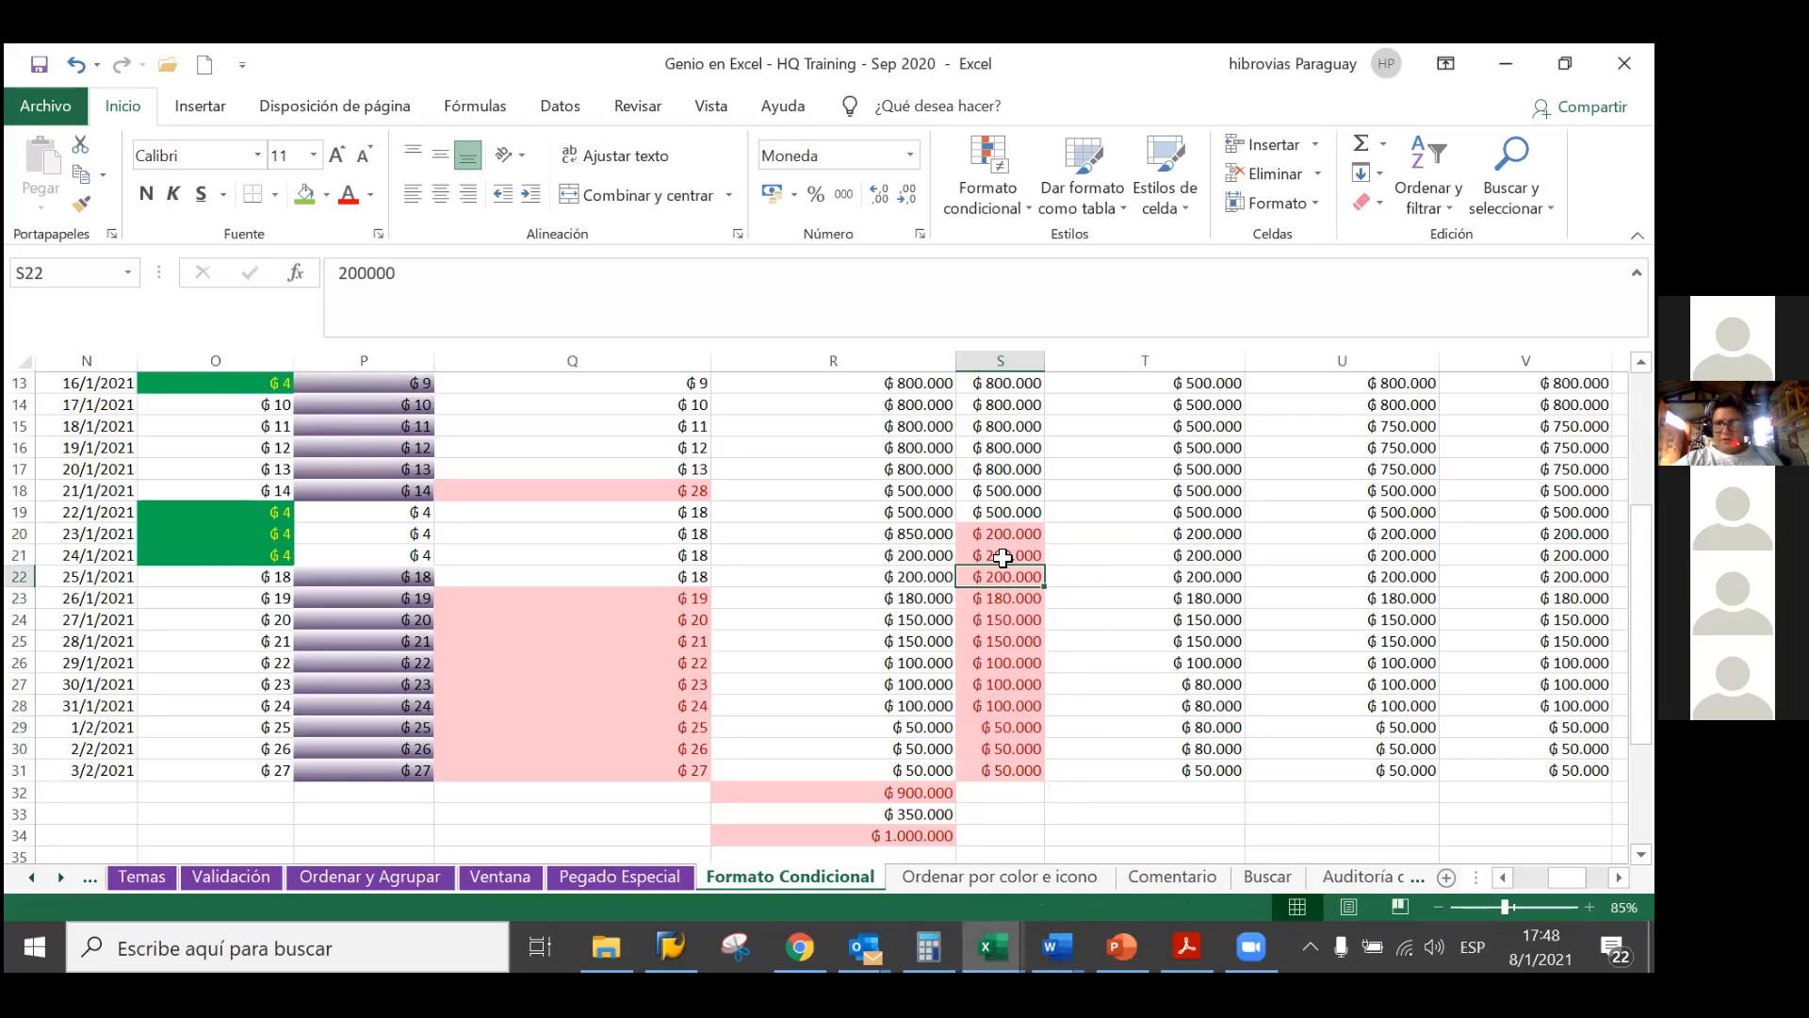
{"action": "left_click_drag", "start_coordinate": [1005, 534], "coordinate": [1006, 578]}
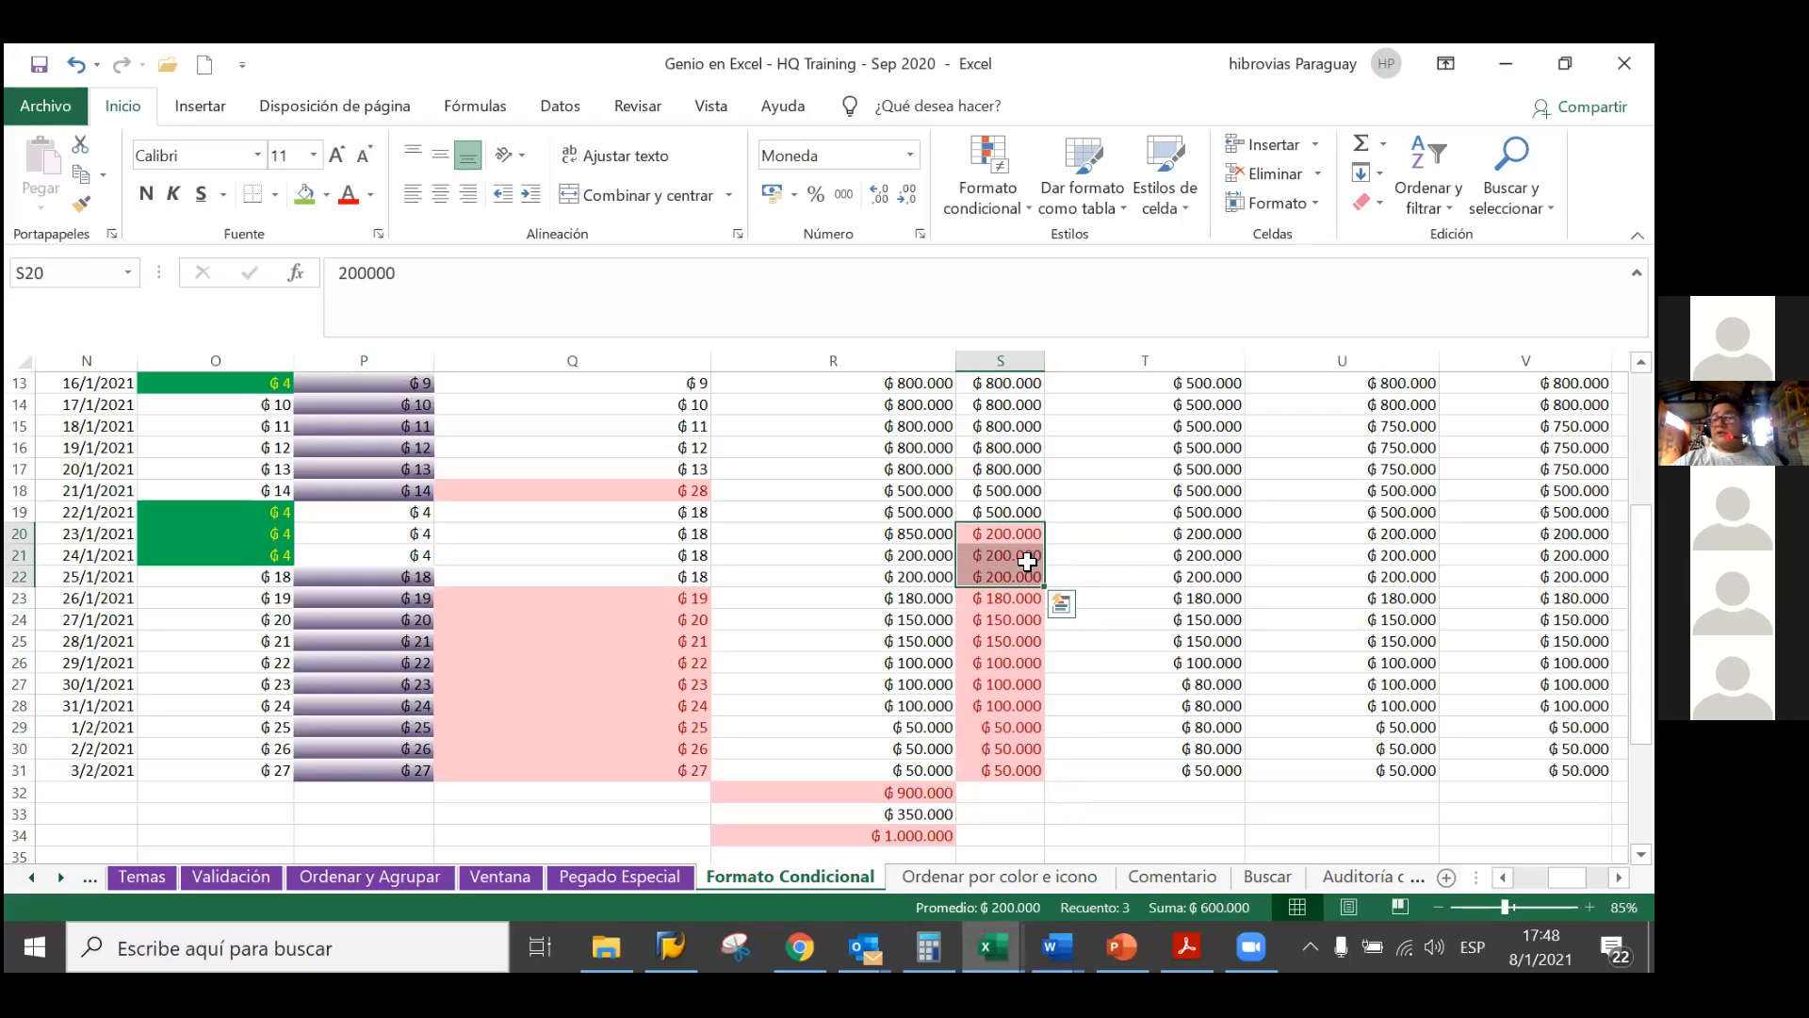
{"action": "left_click", "coordinate": [1027, 560]}
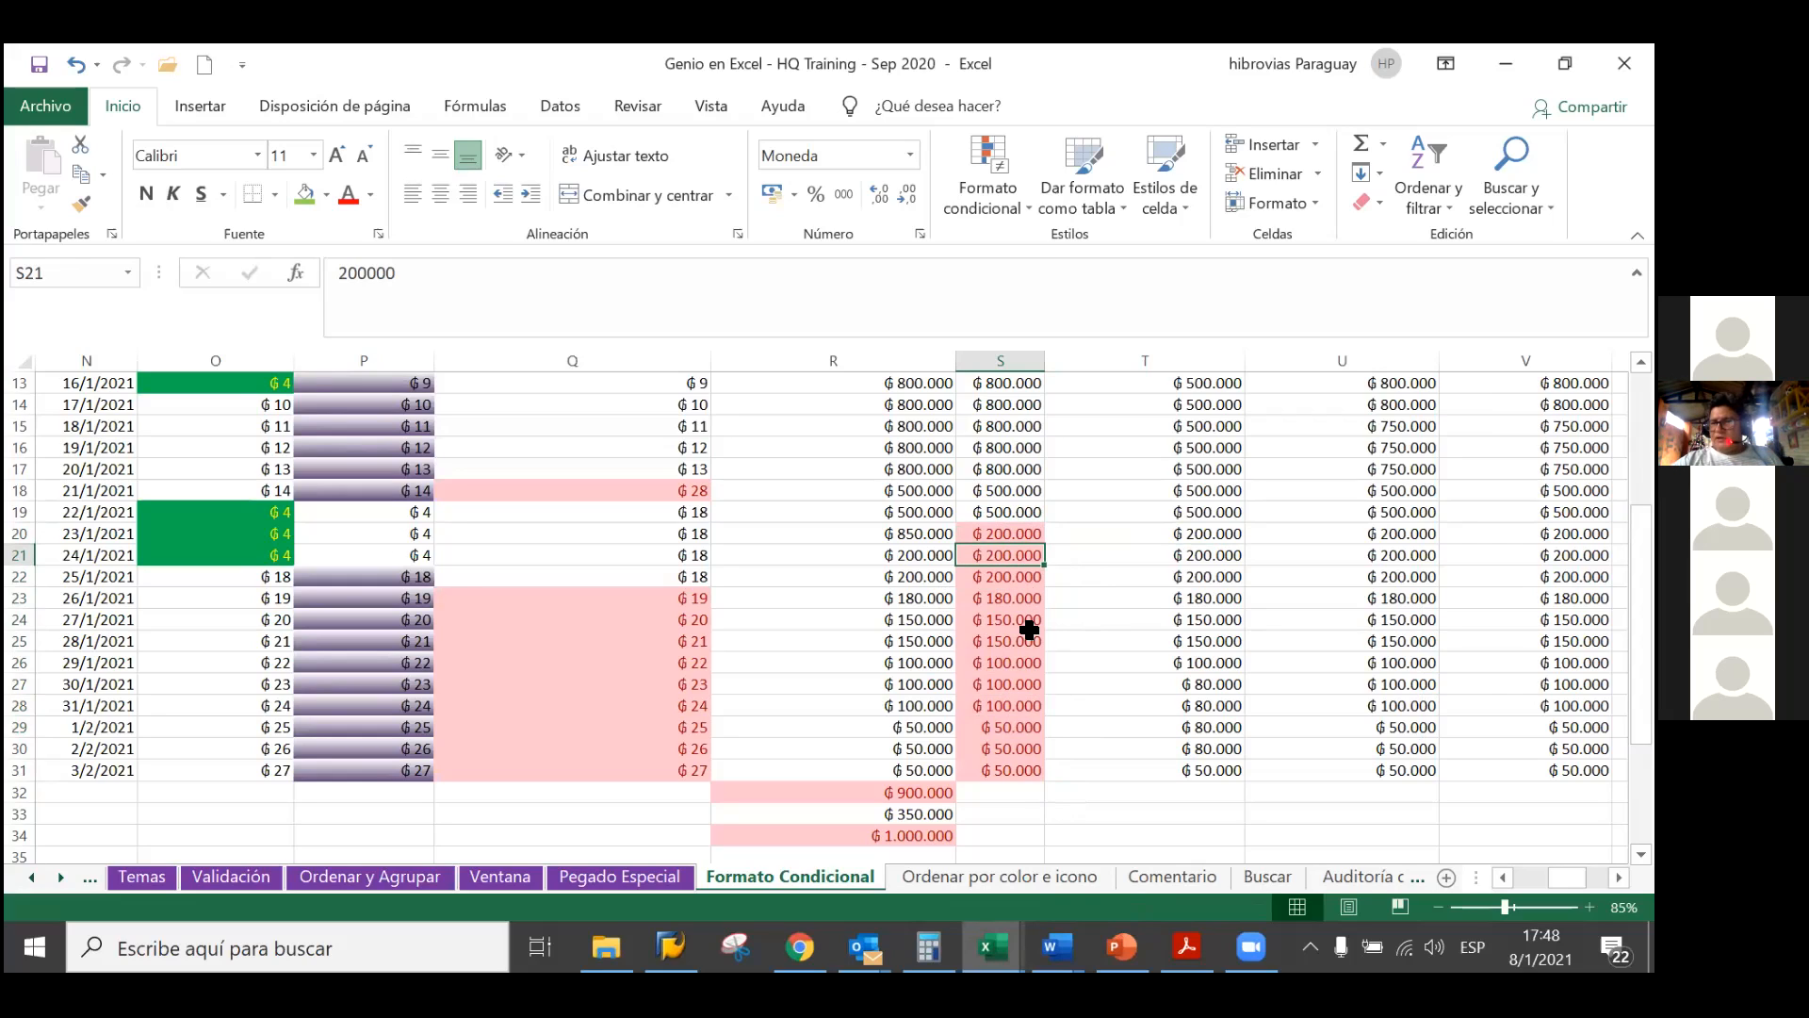
Set cell S19 in the 10 Inferiores column to 190000
{"action": "left_click", "coordinate": [1021, 513]}
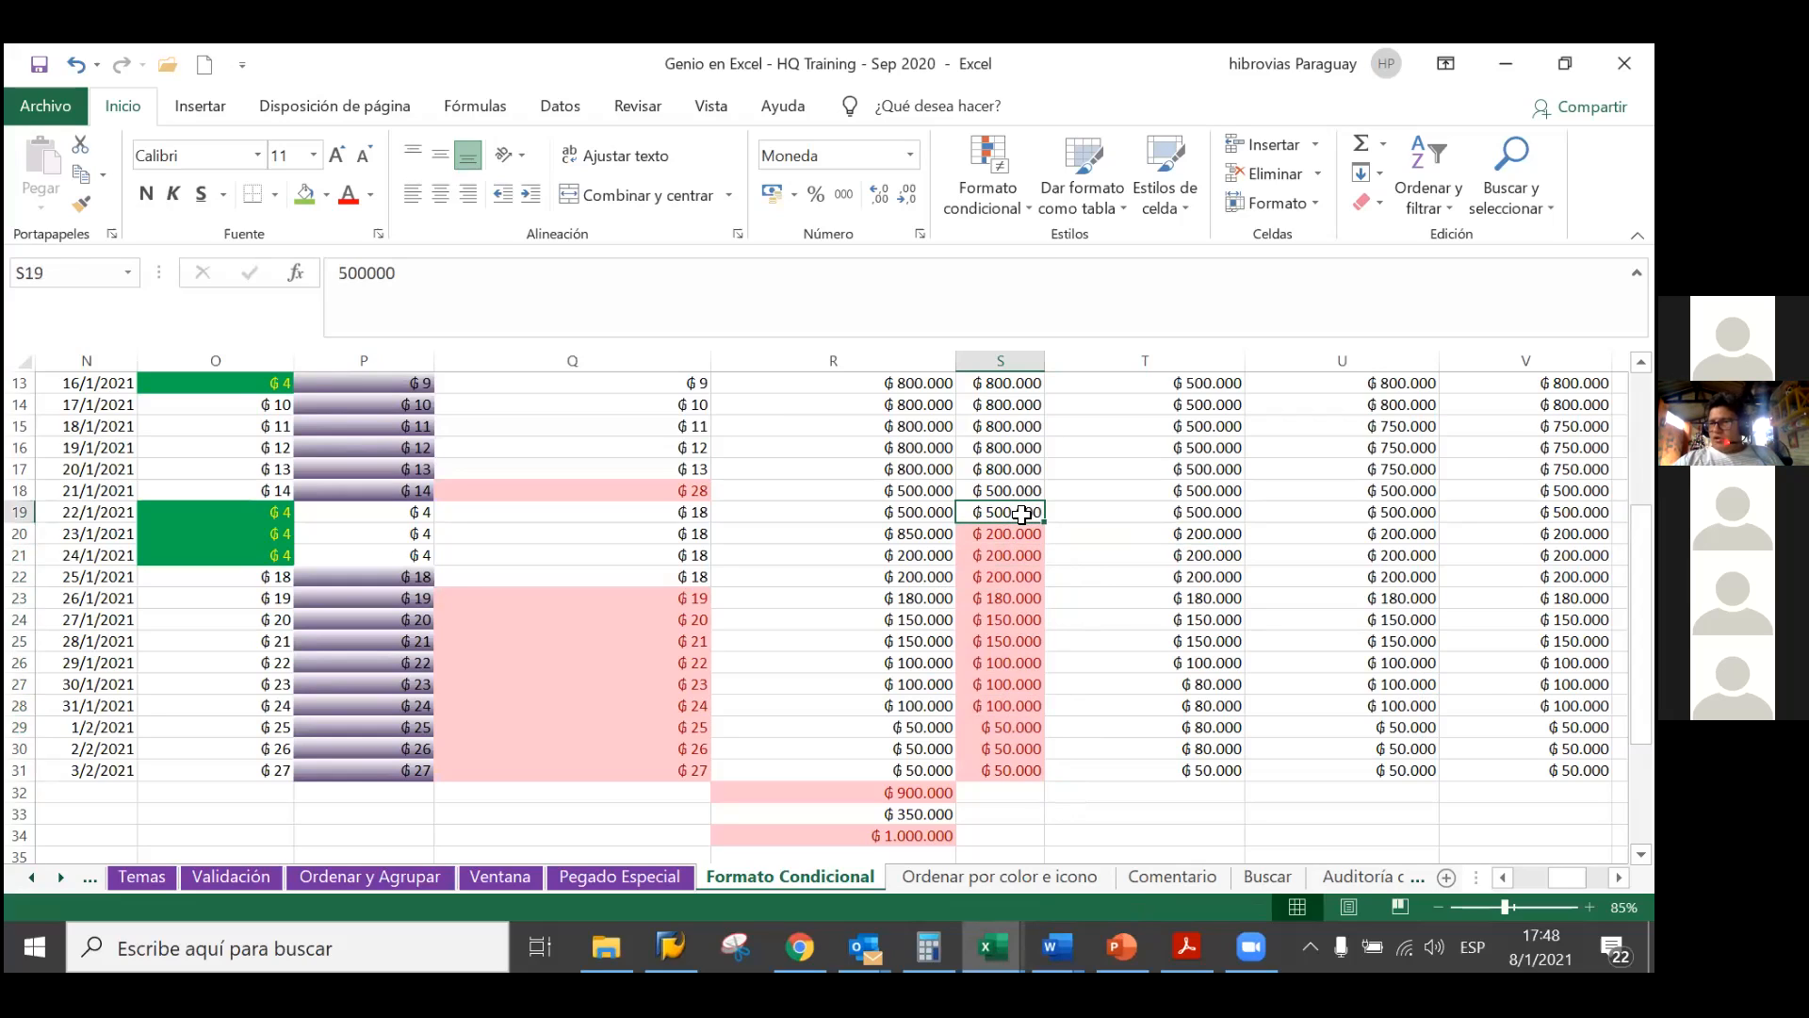
{"action": "type", "text": "190000"}
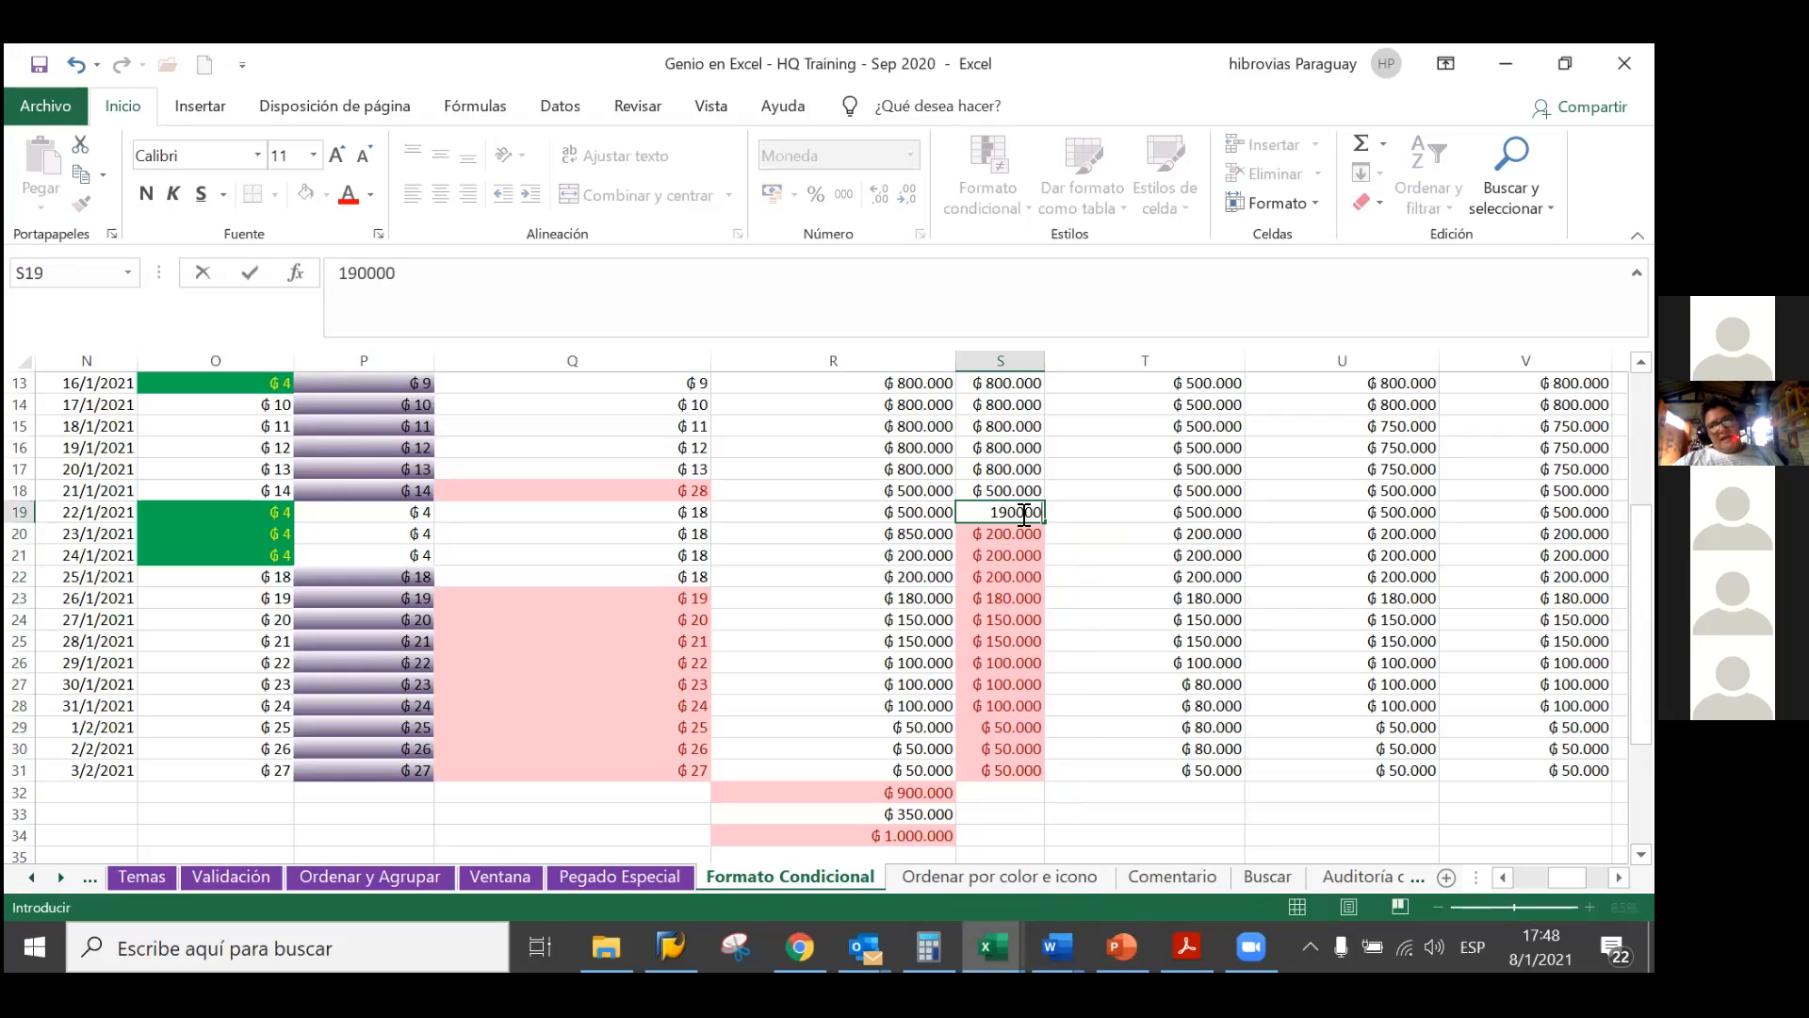
{"action": "key", "text": "Return"}
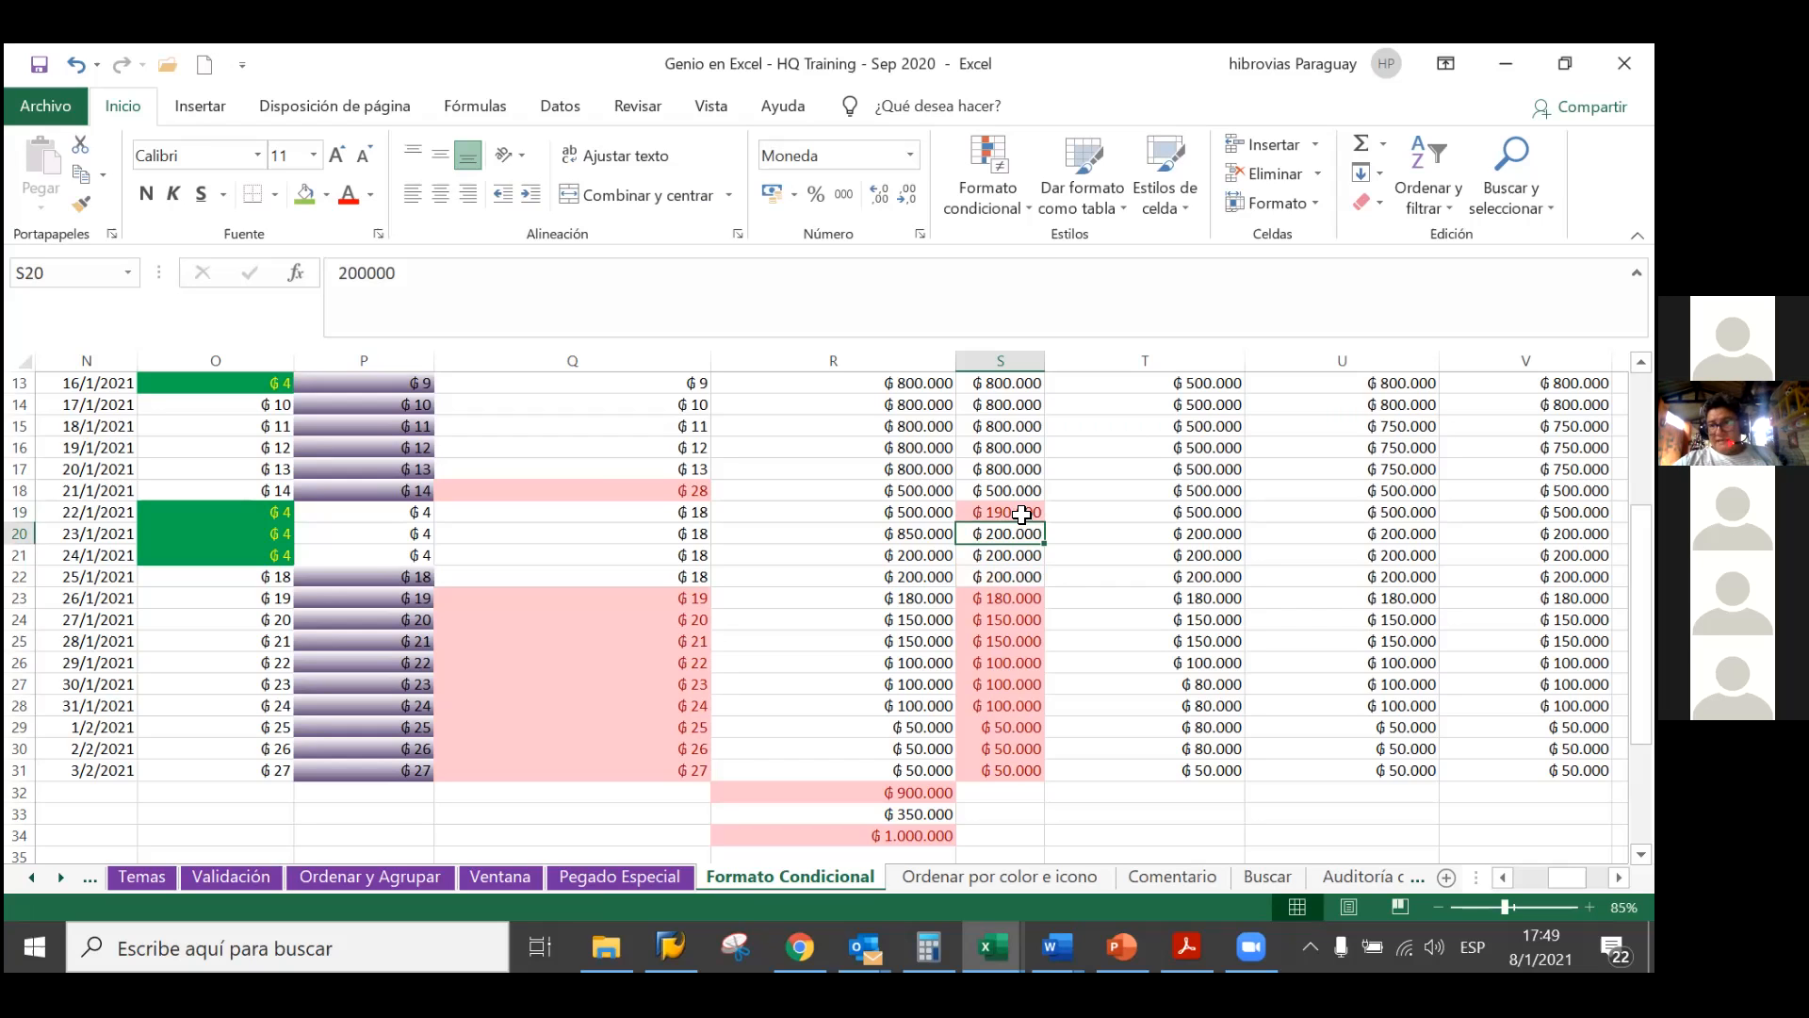
Apply a 10% de valores inferiores conditional formatting rule to T5:T31, using 10% and Relleno rojo claro con texto rojo oscuro
{"action": "scroll", "coordinate": [1022, 514], "scroll_direction": "up", "scroll_amount": 4}
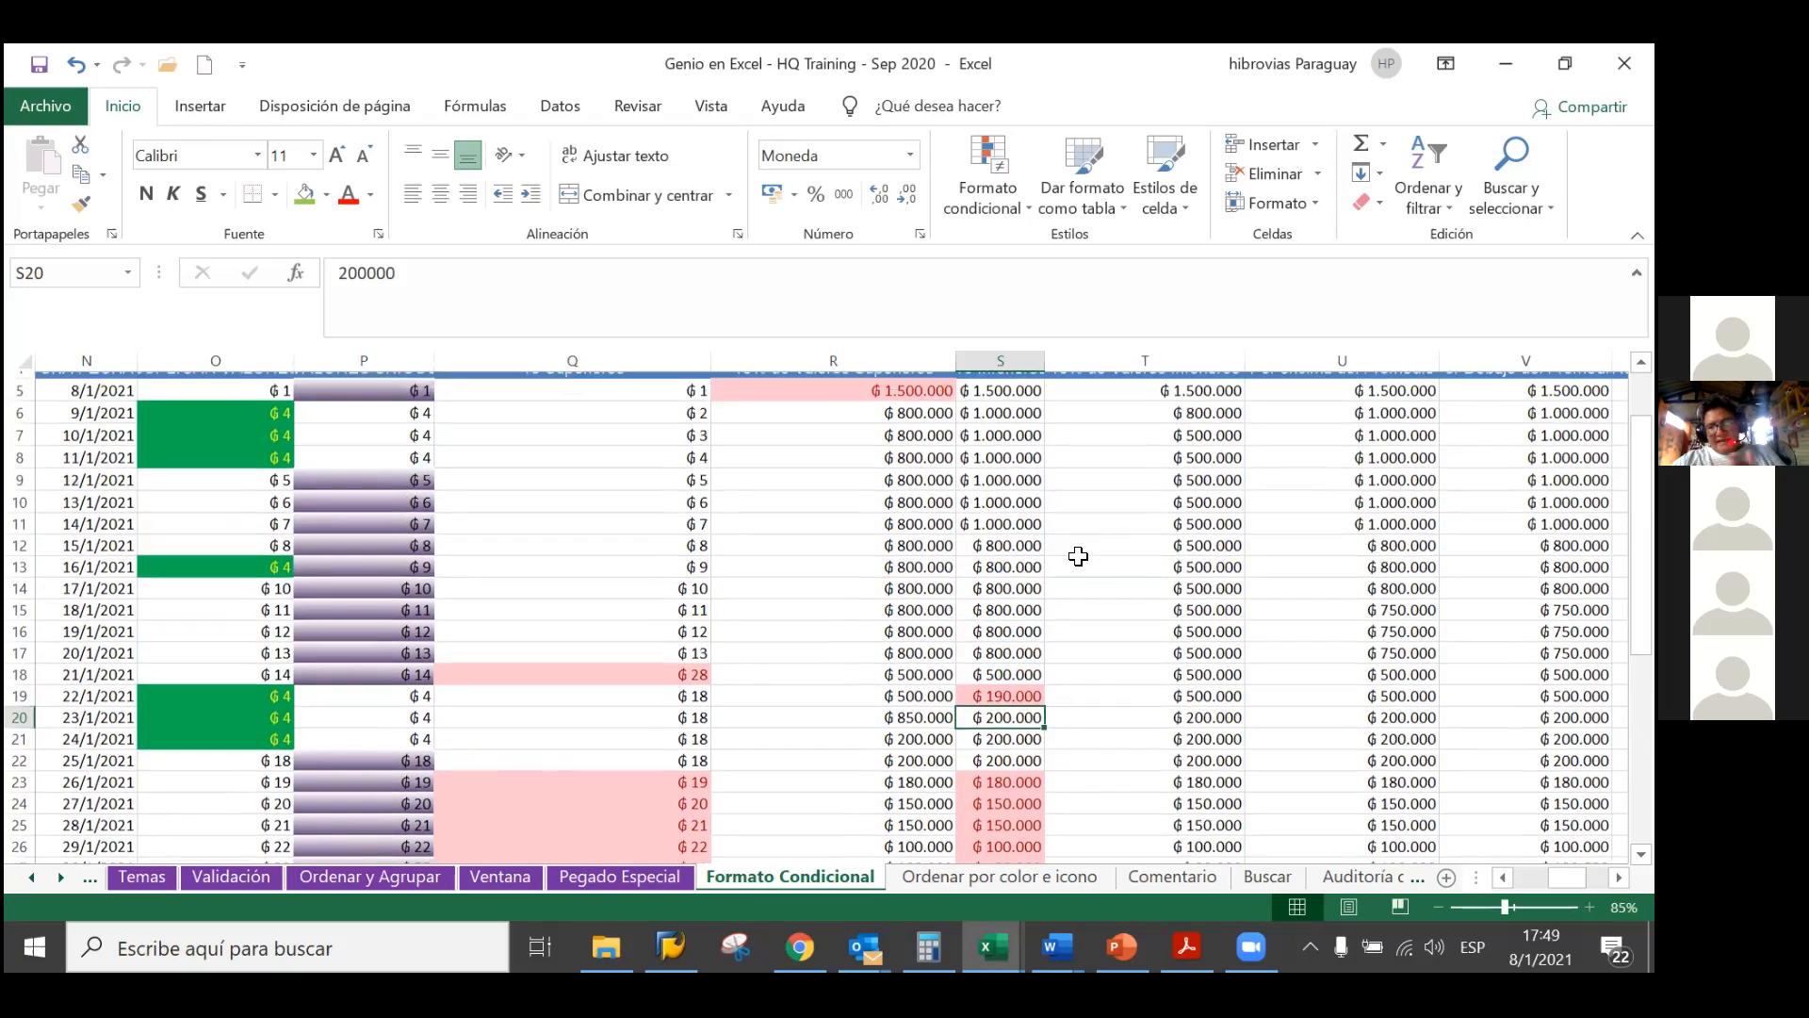
{"action": "left_click", "coordinate": [1104, 488]}
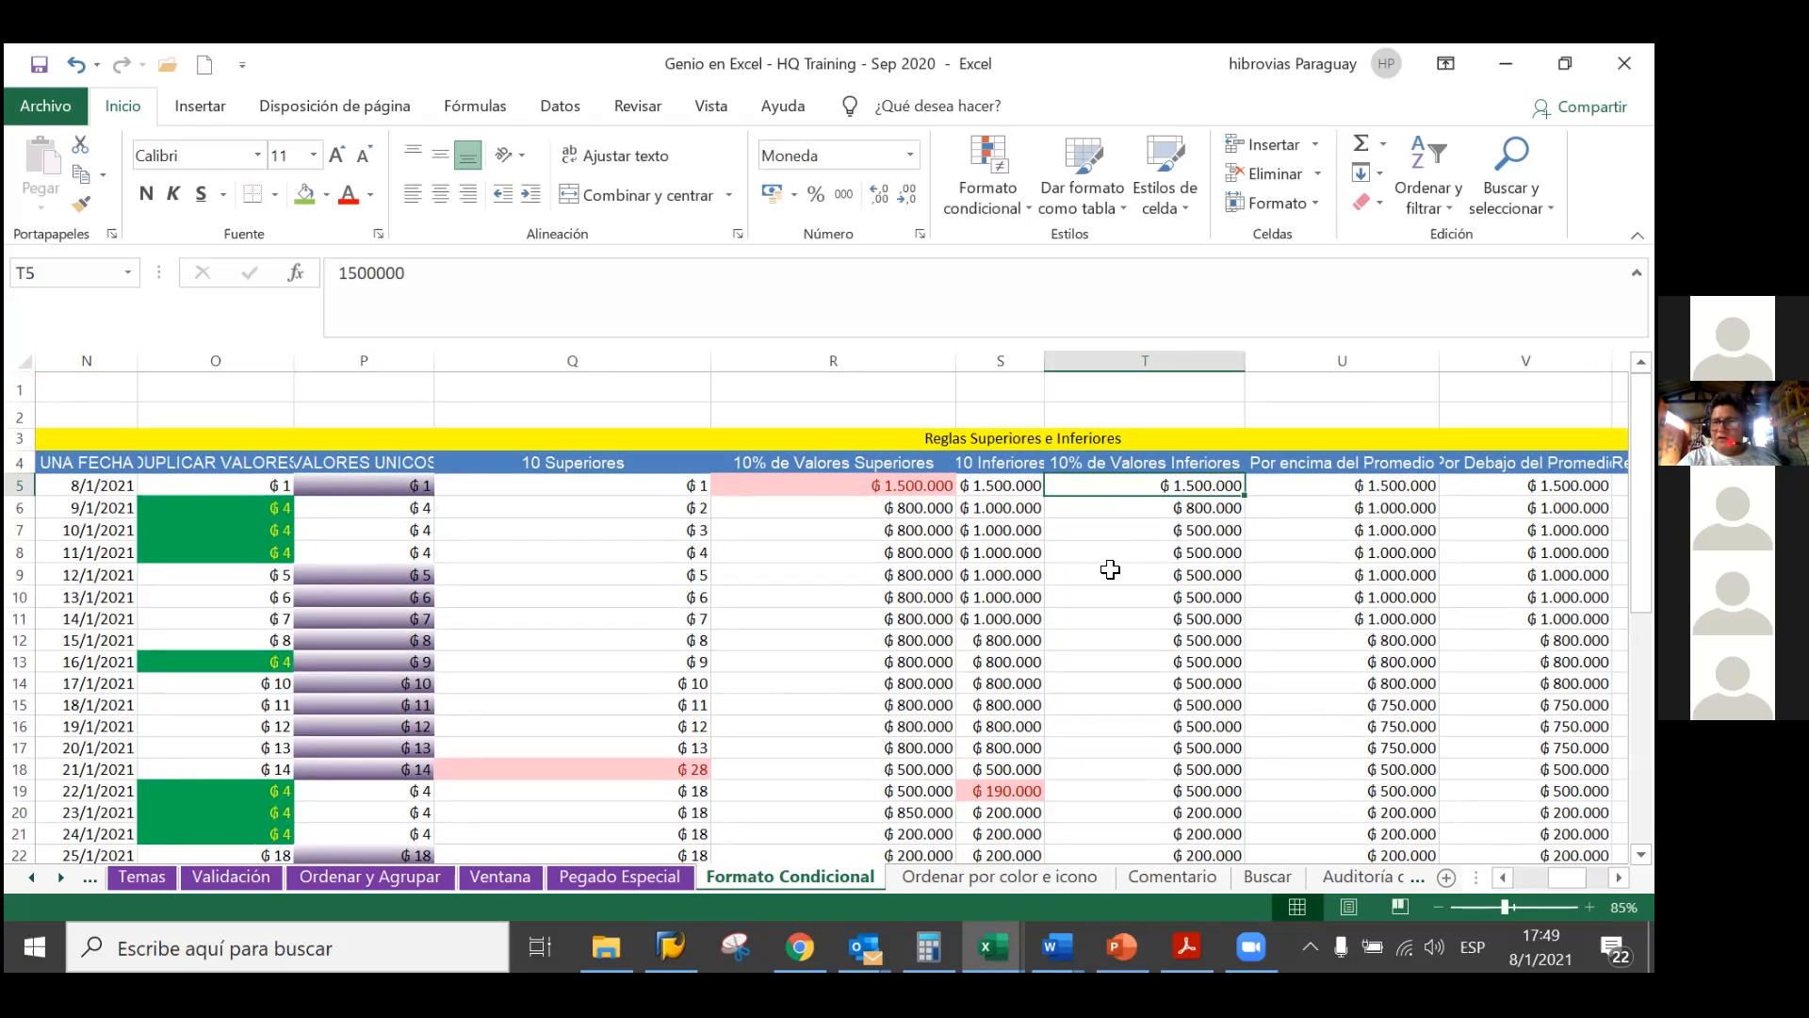
{"action": "key", "text": "ctrl+shift+Down"}
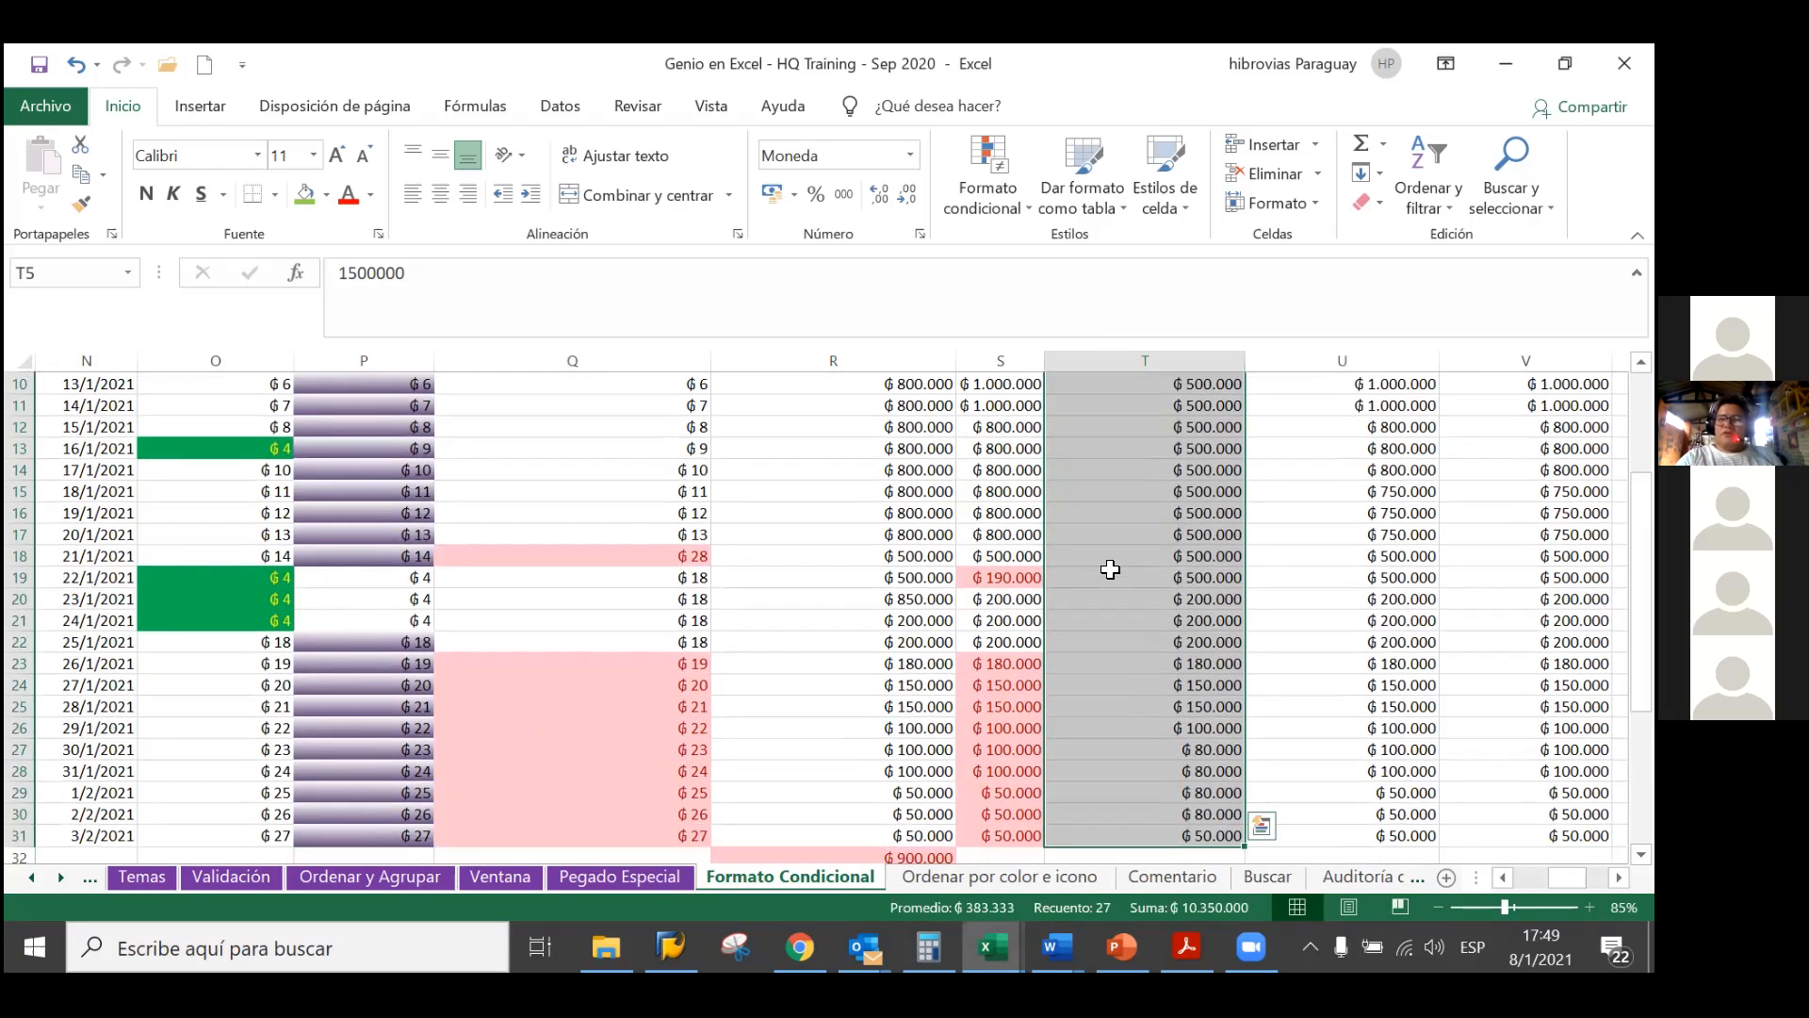
{"action": "left_click", "coordinate": [961, 204]}
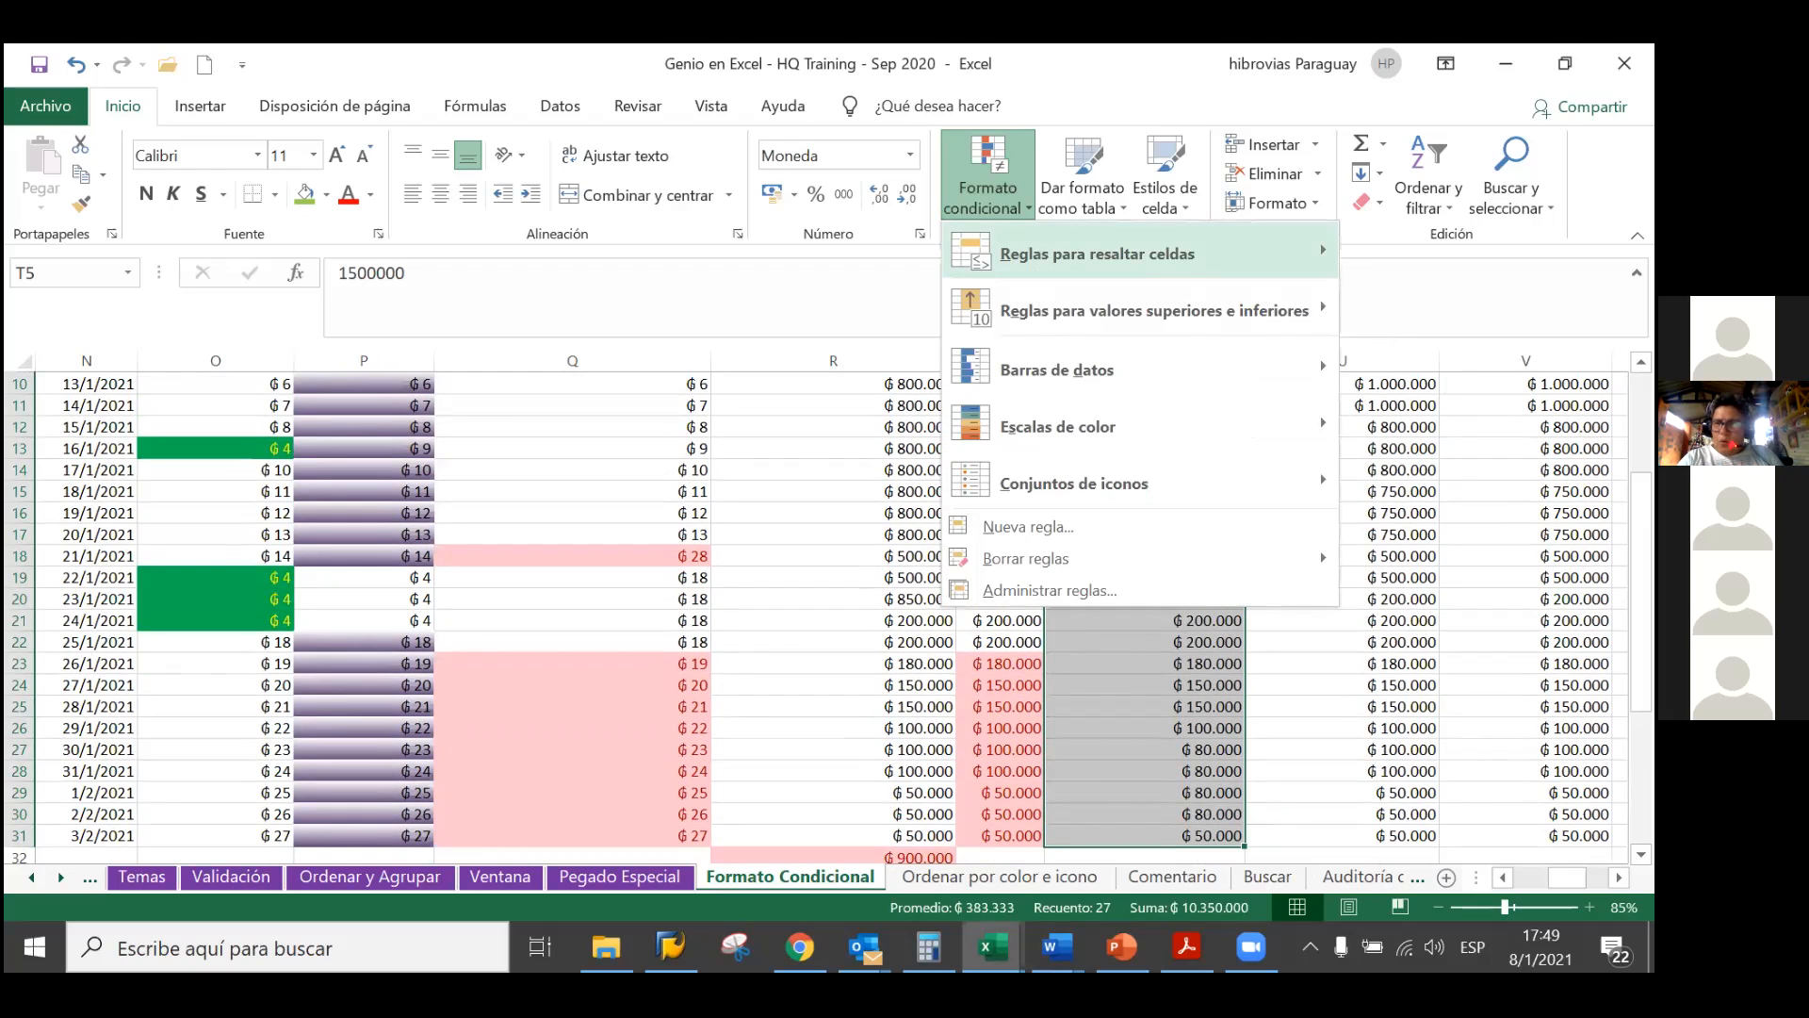
{"action": "mouse_move", "coordinate": [1154, 310]}
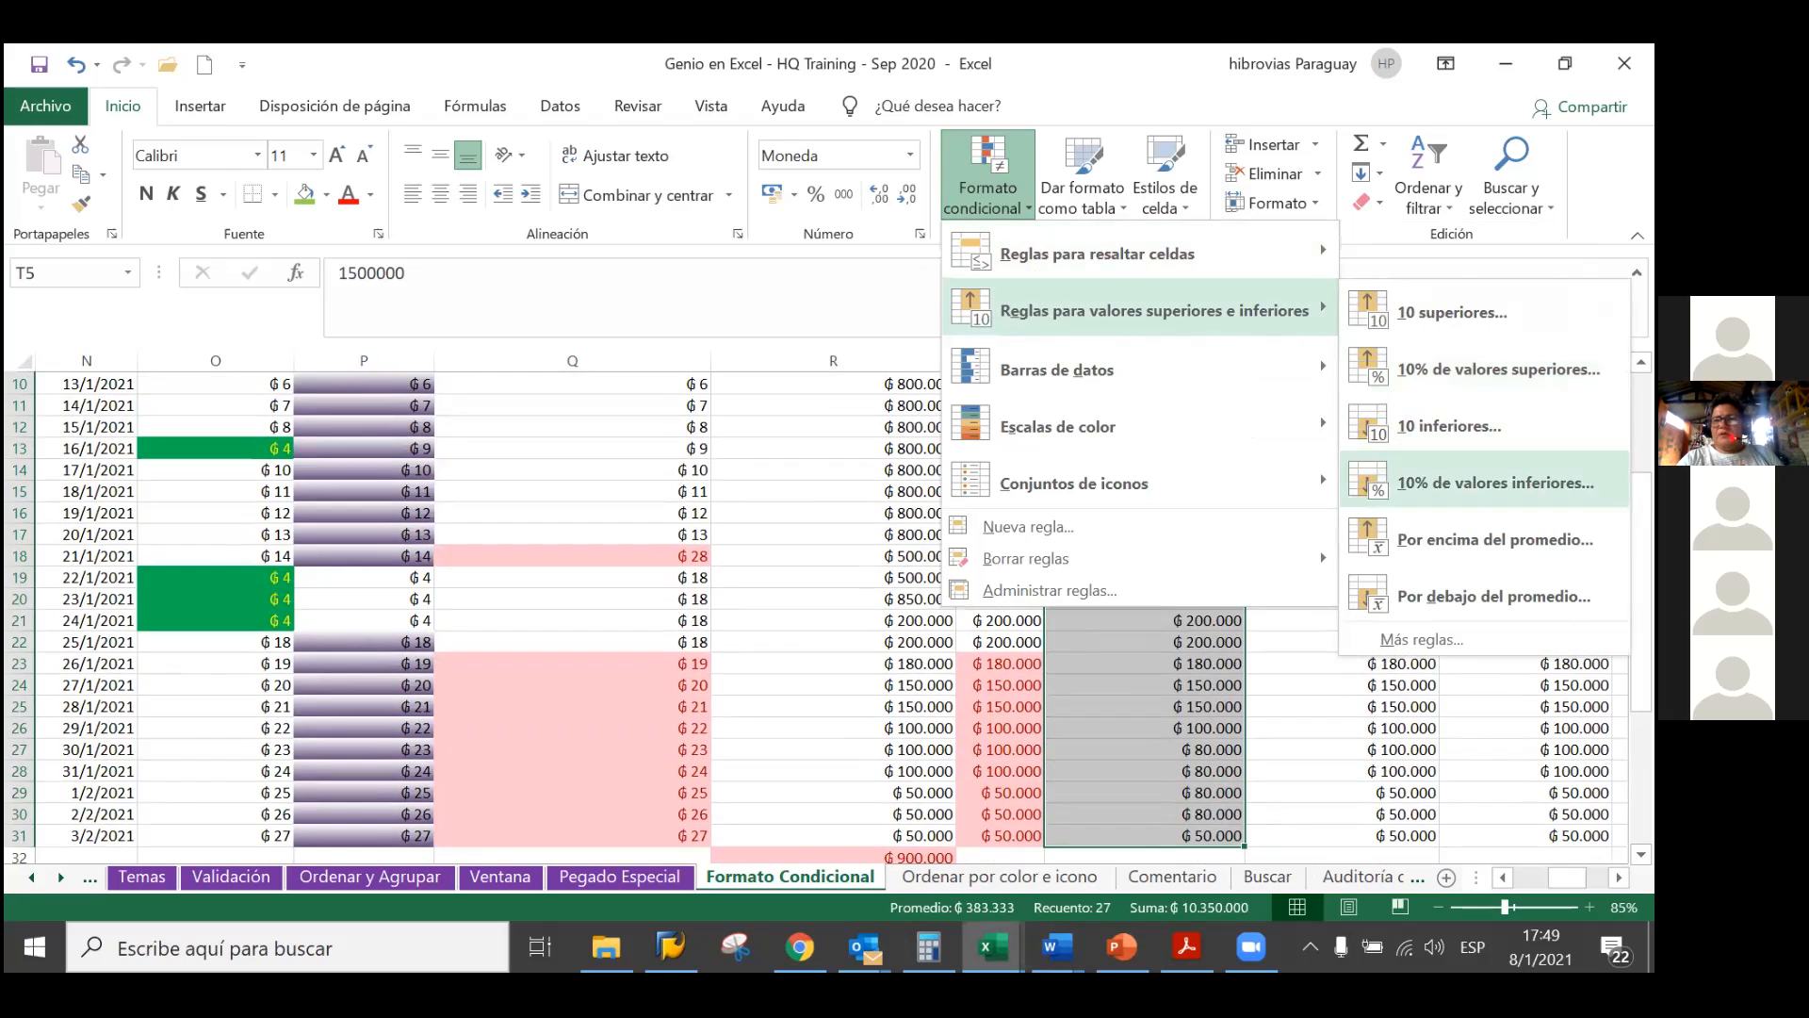
{"action": "left_click", "coordinate": [1417, 482]}
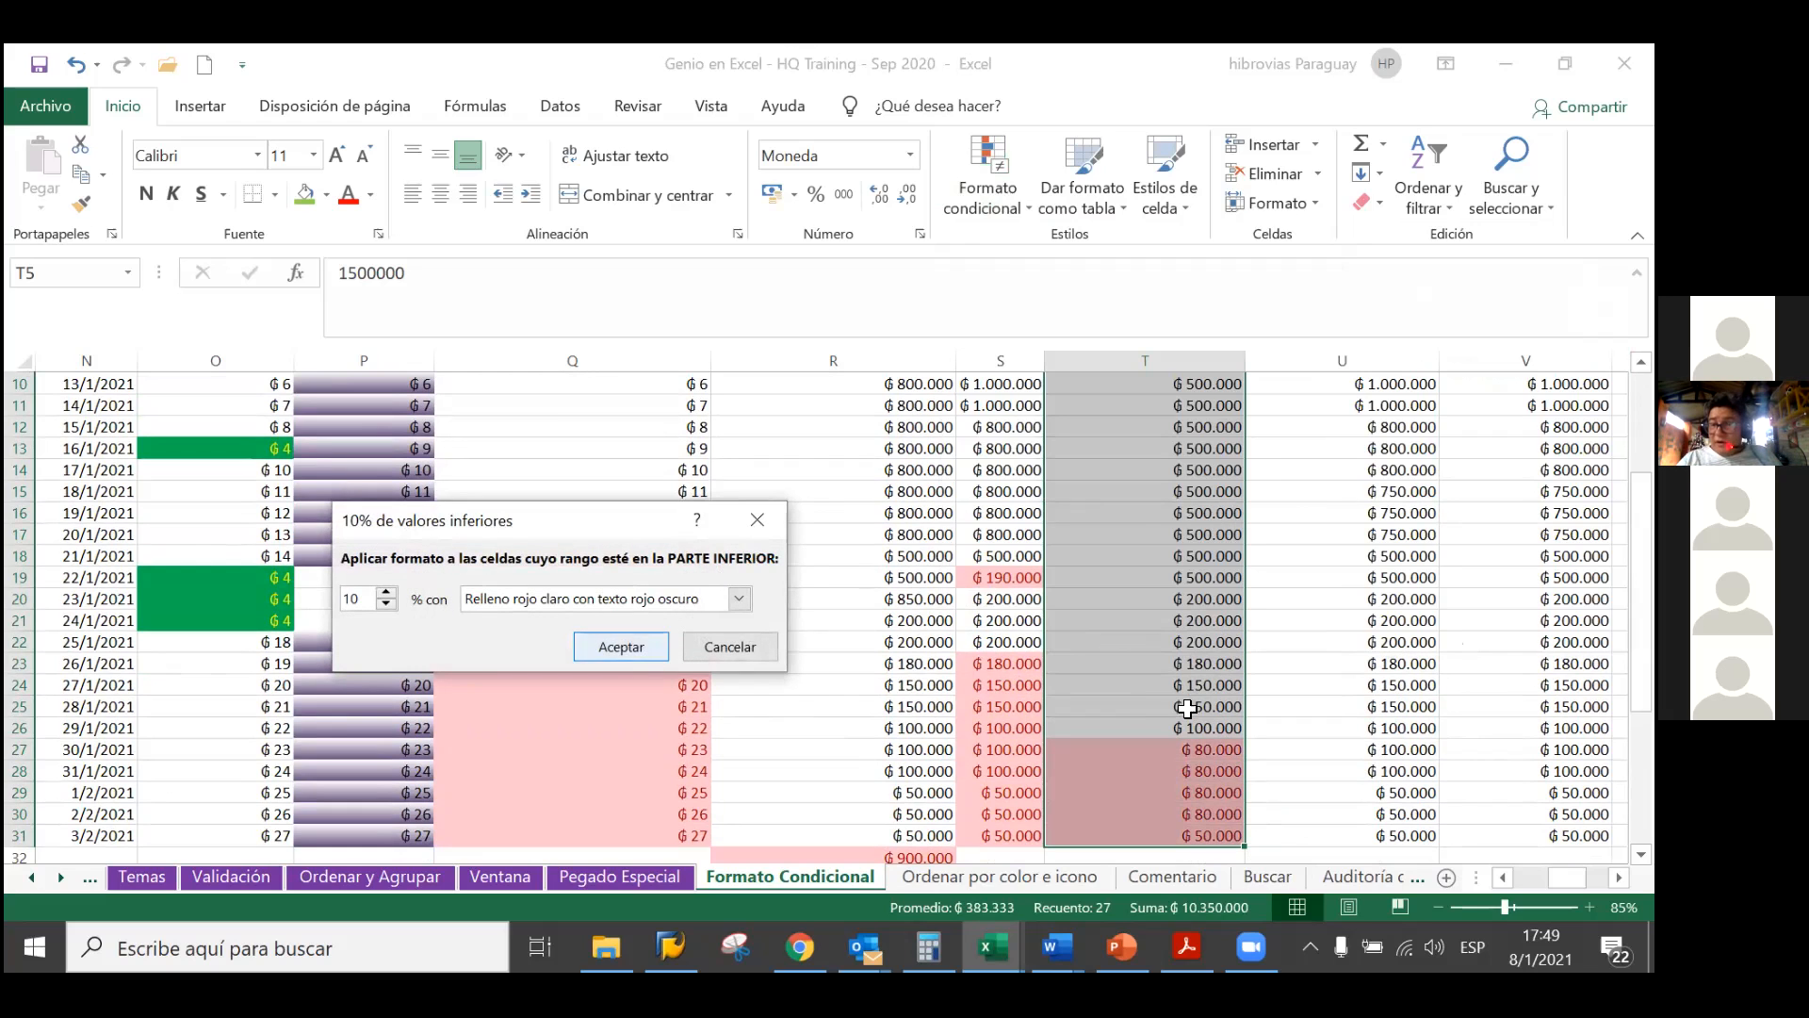
{"action": "left_click", "coordinate": [622, 647]}
Examine the highlighted values in the 10% de Valores Inferiores column and check the count of cells T27:T31
{"action": "scroll", "coordinate": [1197, 697], "scroll_direction": "down", "scroll_amount": 1}
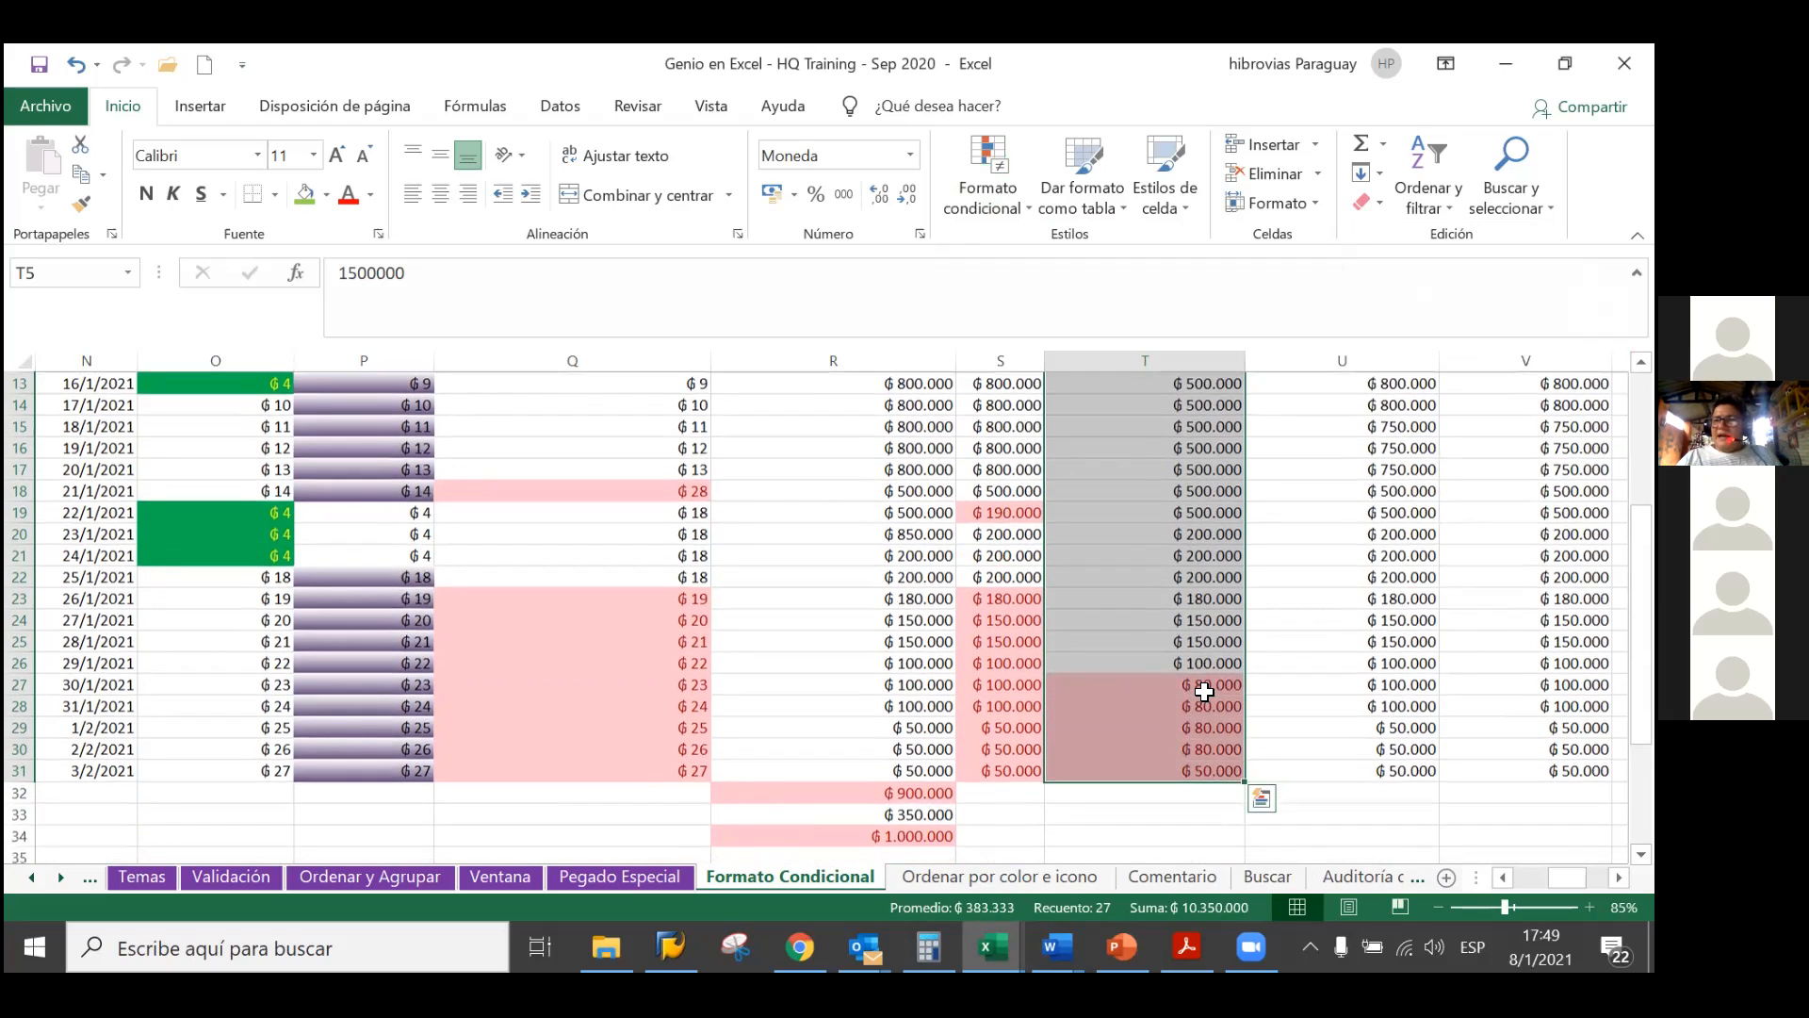
{"action": "scroll", "coordinate": [1203, 693], "scroll_direction": "down", "scroll_amount": 1}
{"action": "scroll", "coordinate": [1198, 690], "scroll_direction": "up", "scroll_amount": 3}
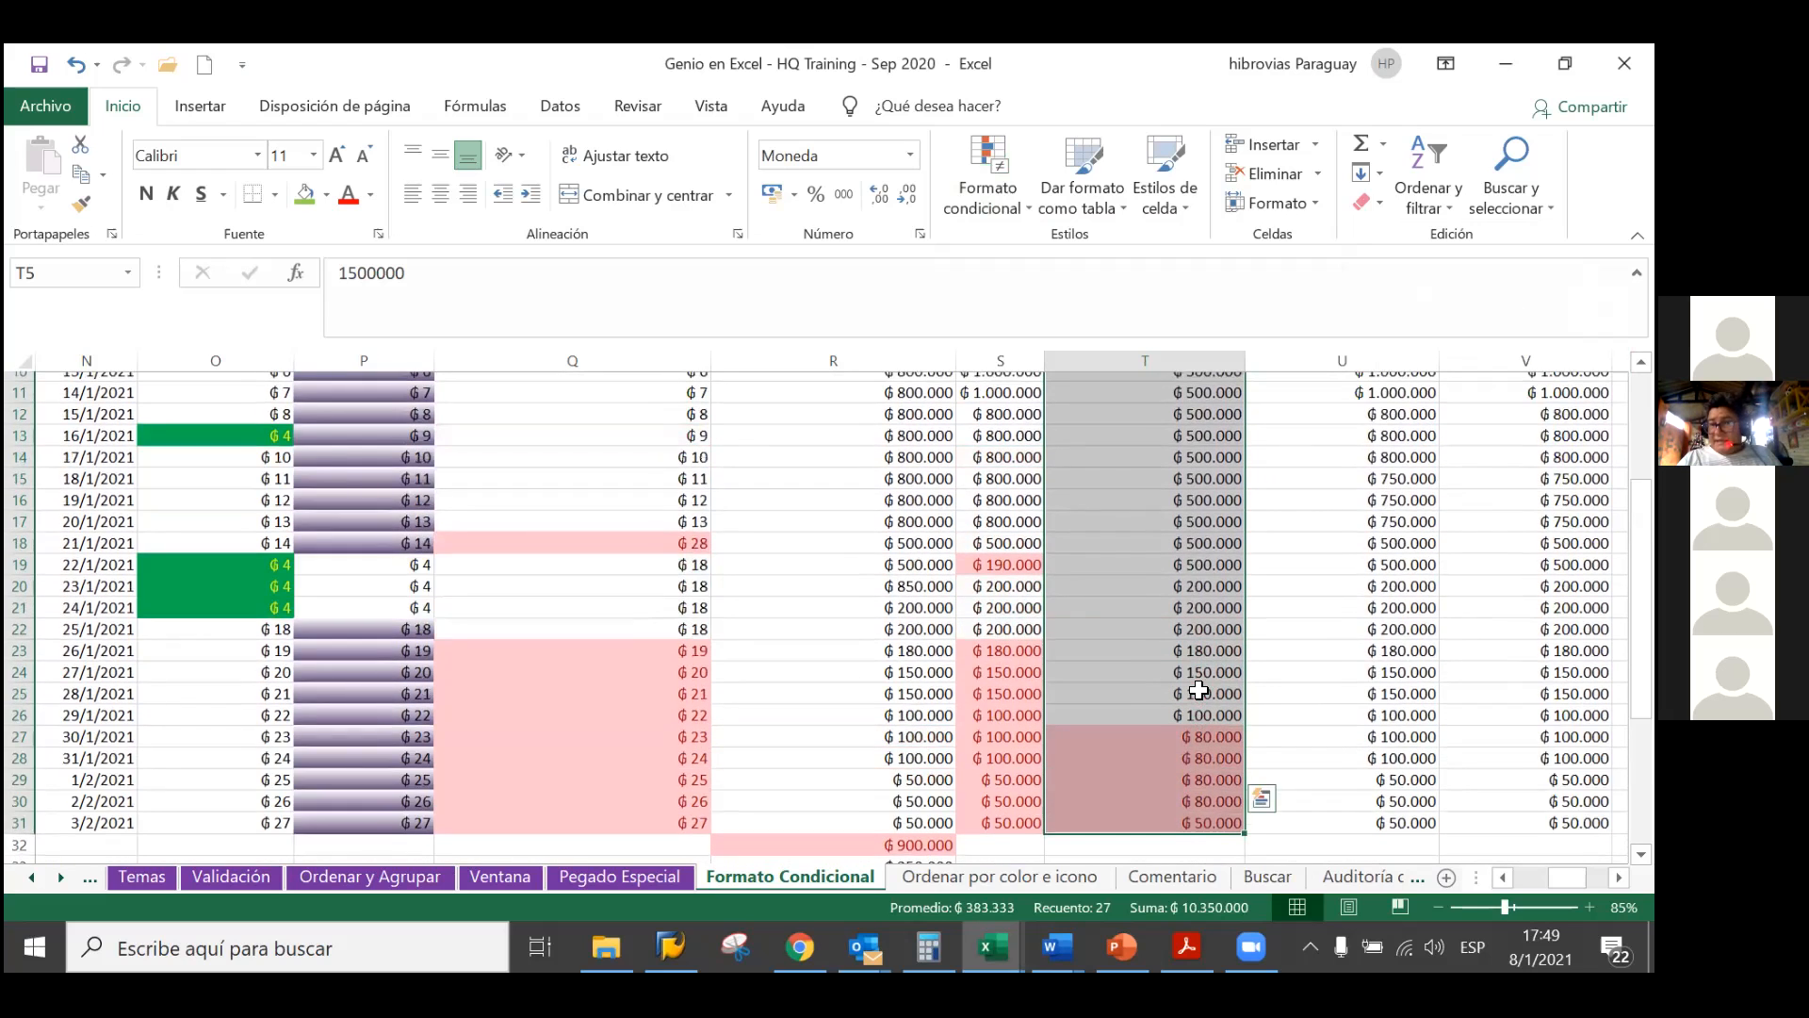
{"action": "scroll", "coordinate": [1195, 702], "scroll_direction": "up", "scroll_amount": 2}
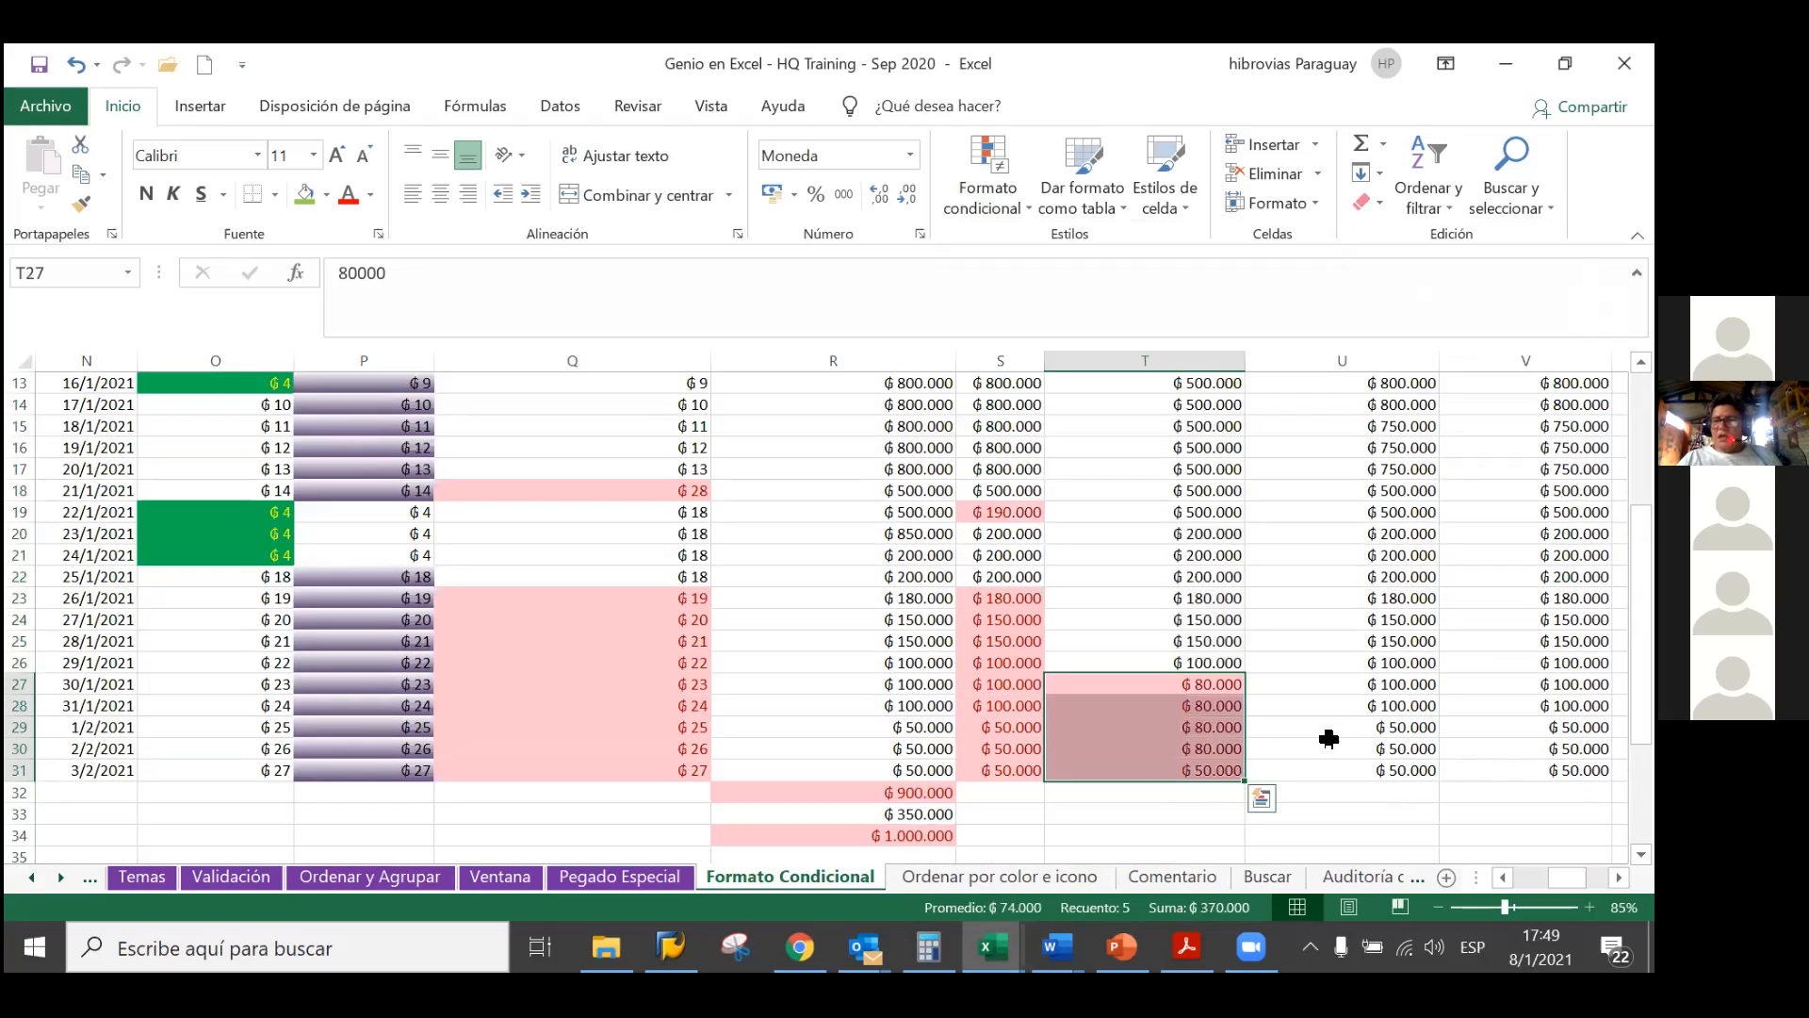
{"action": "scroll", "coordinate": [1329, 737], "scroll_direction": "up", "scroll_amount": 1}
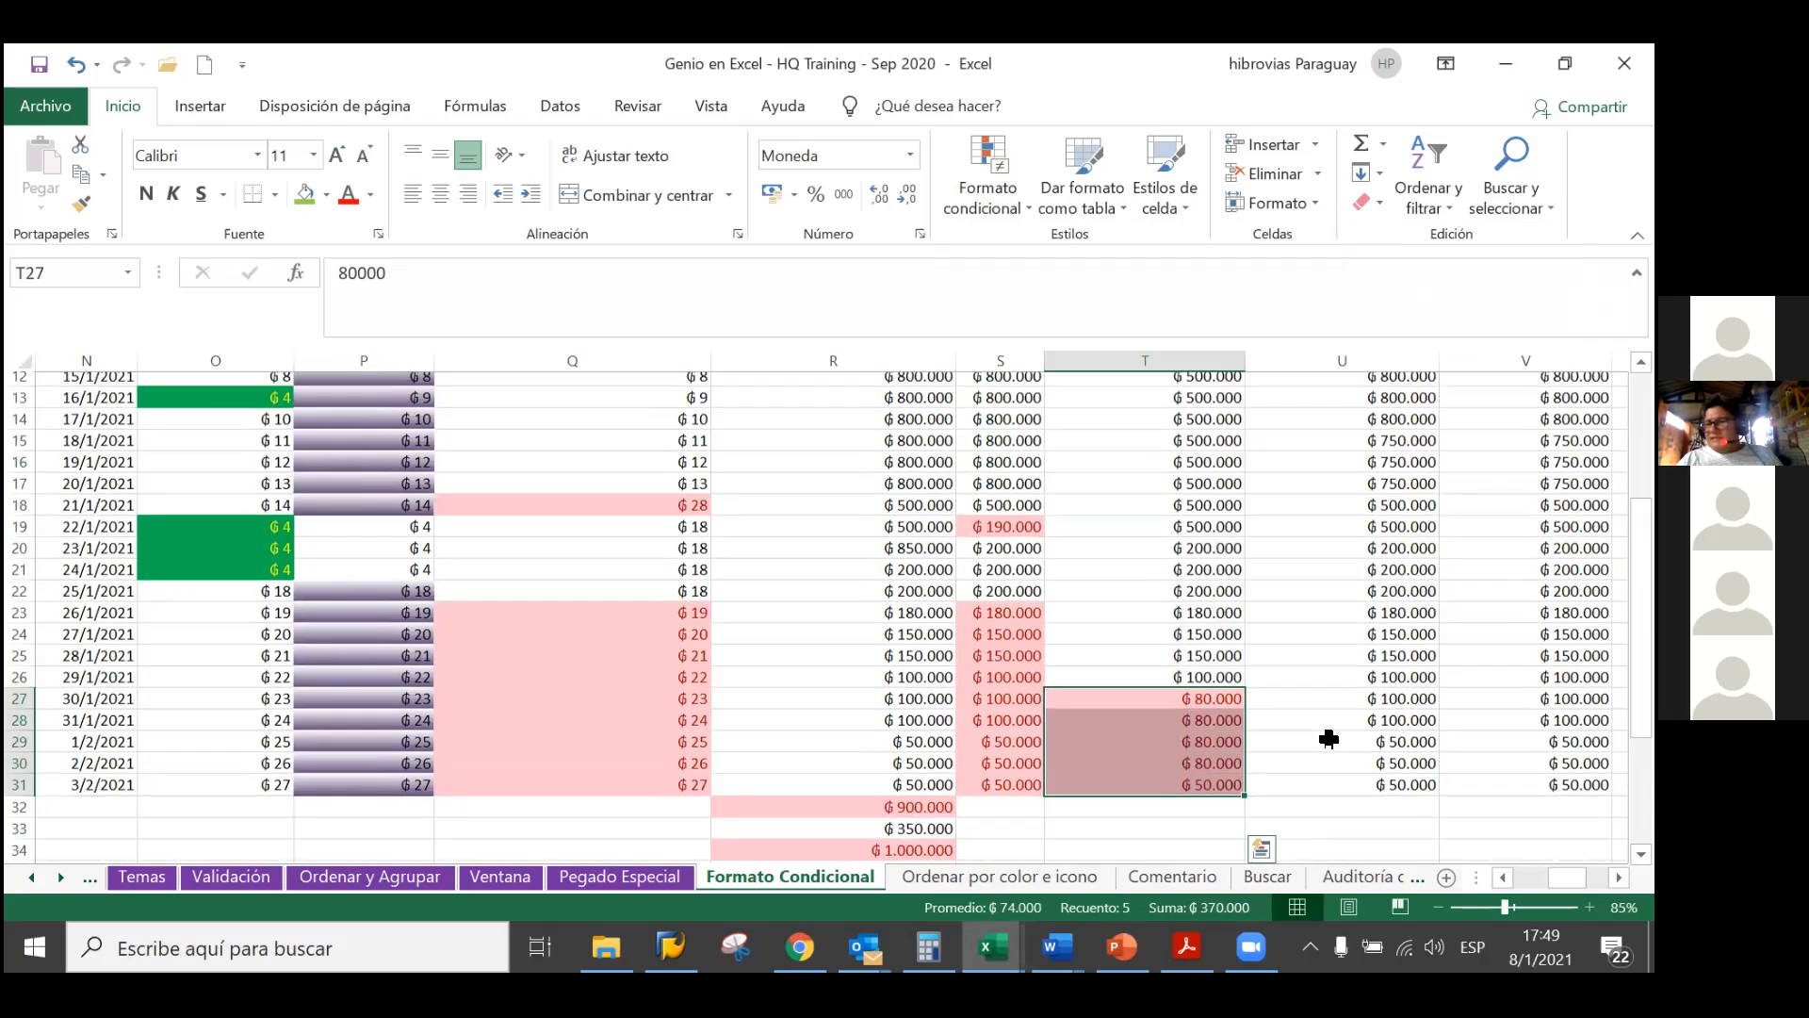
{"action": "scroll", "coordinate": [1328, 738], "scroll_direction": "up", "scroll_amount": 3}
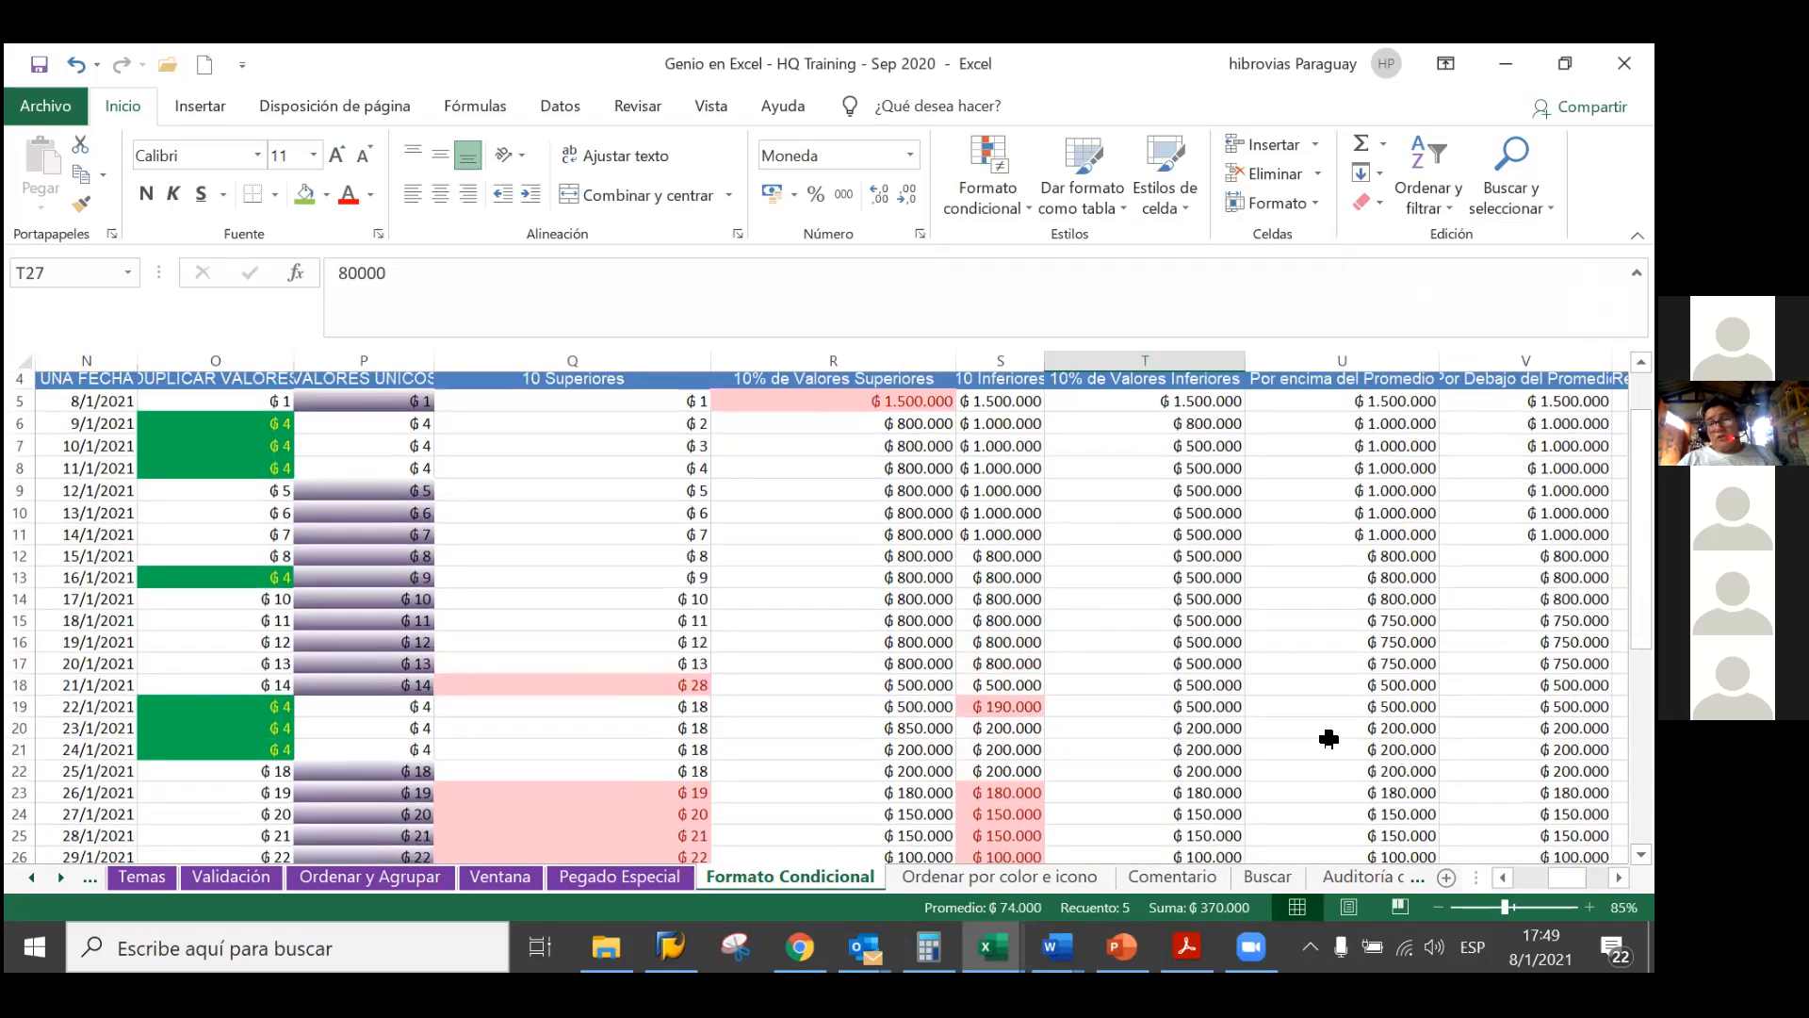
{"action": "scroll", "coordinate": [1329, 738], "scroll_direction": "down", "scroll_amount": 1}
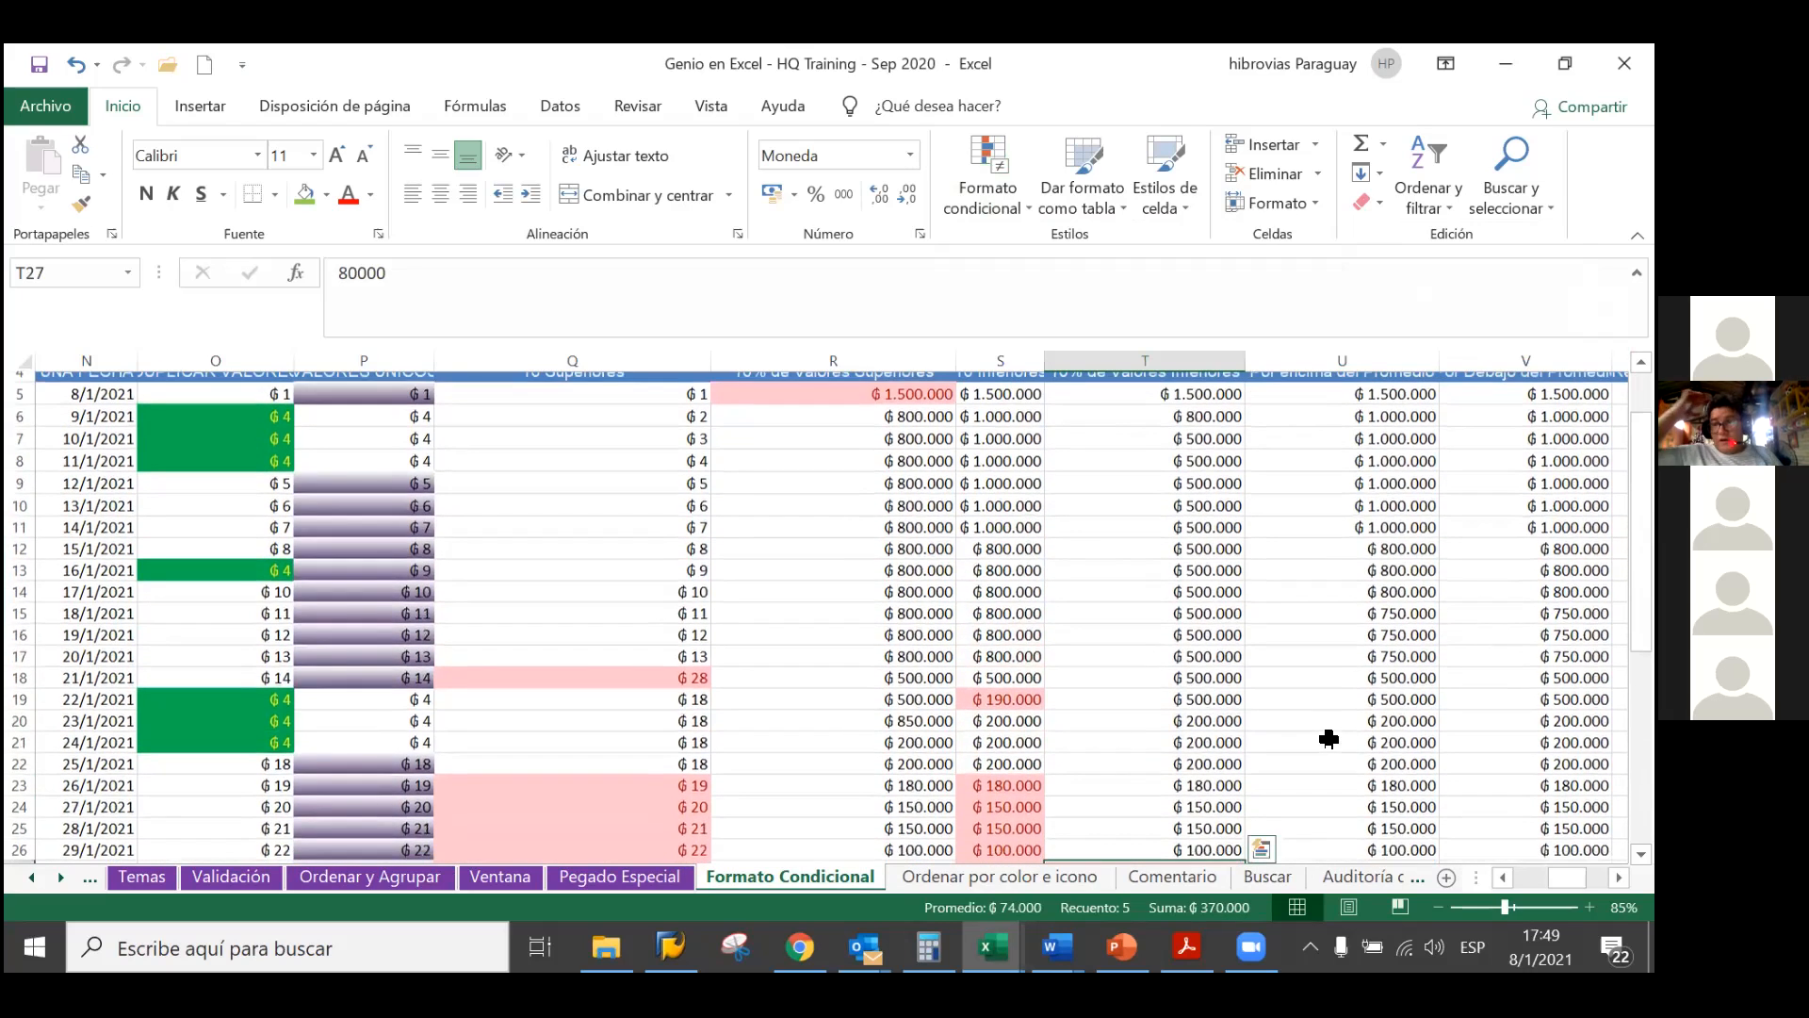
{"action": "scroll", "coordinate": [1329, 738], "scroll_direction": "down", "scroll_amount": 3}
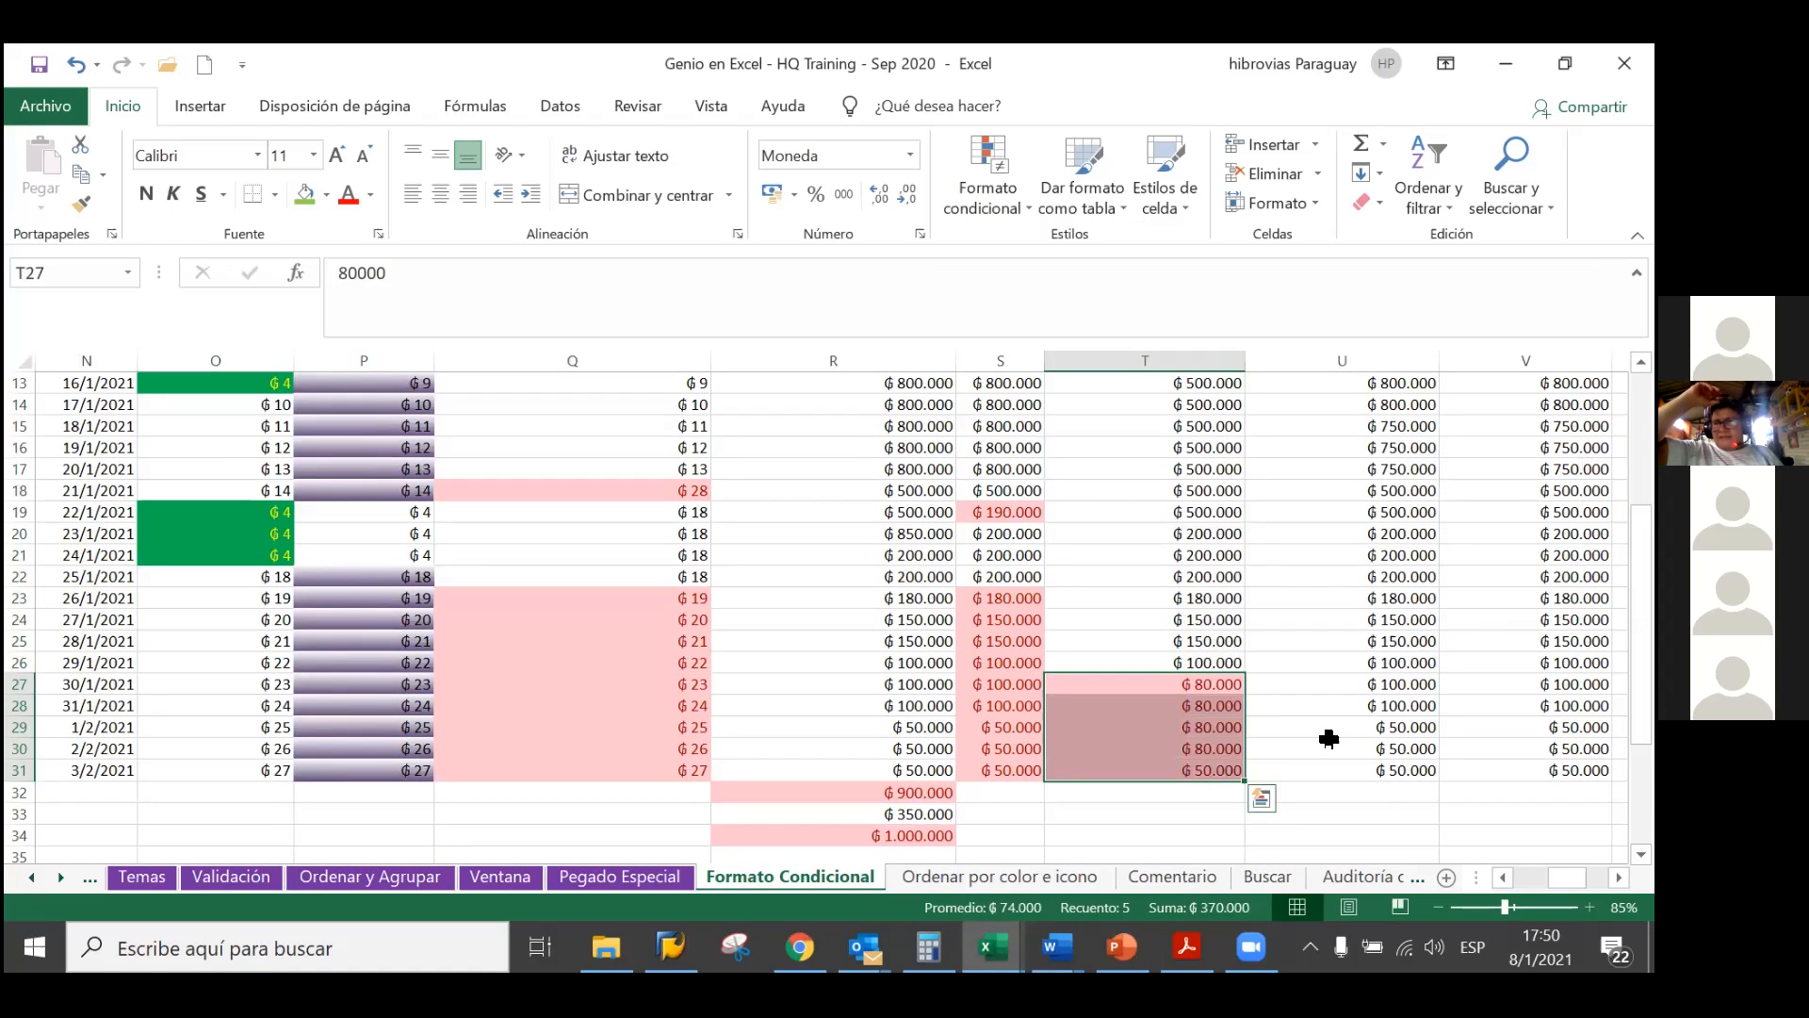
Set cell T26 in the 10% de Valores Inferiores column to 40000
{"action": "scroll", "coordinate": [1329, 738], "scroll_direction": "up", "scroll_amount": 4}
{"action": "scroll", "coordinate": [1329, 738], "scroll_direction": "down", "scroll_amount": 2}
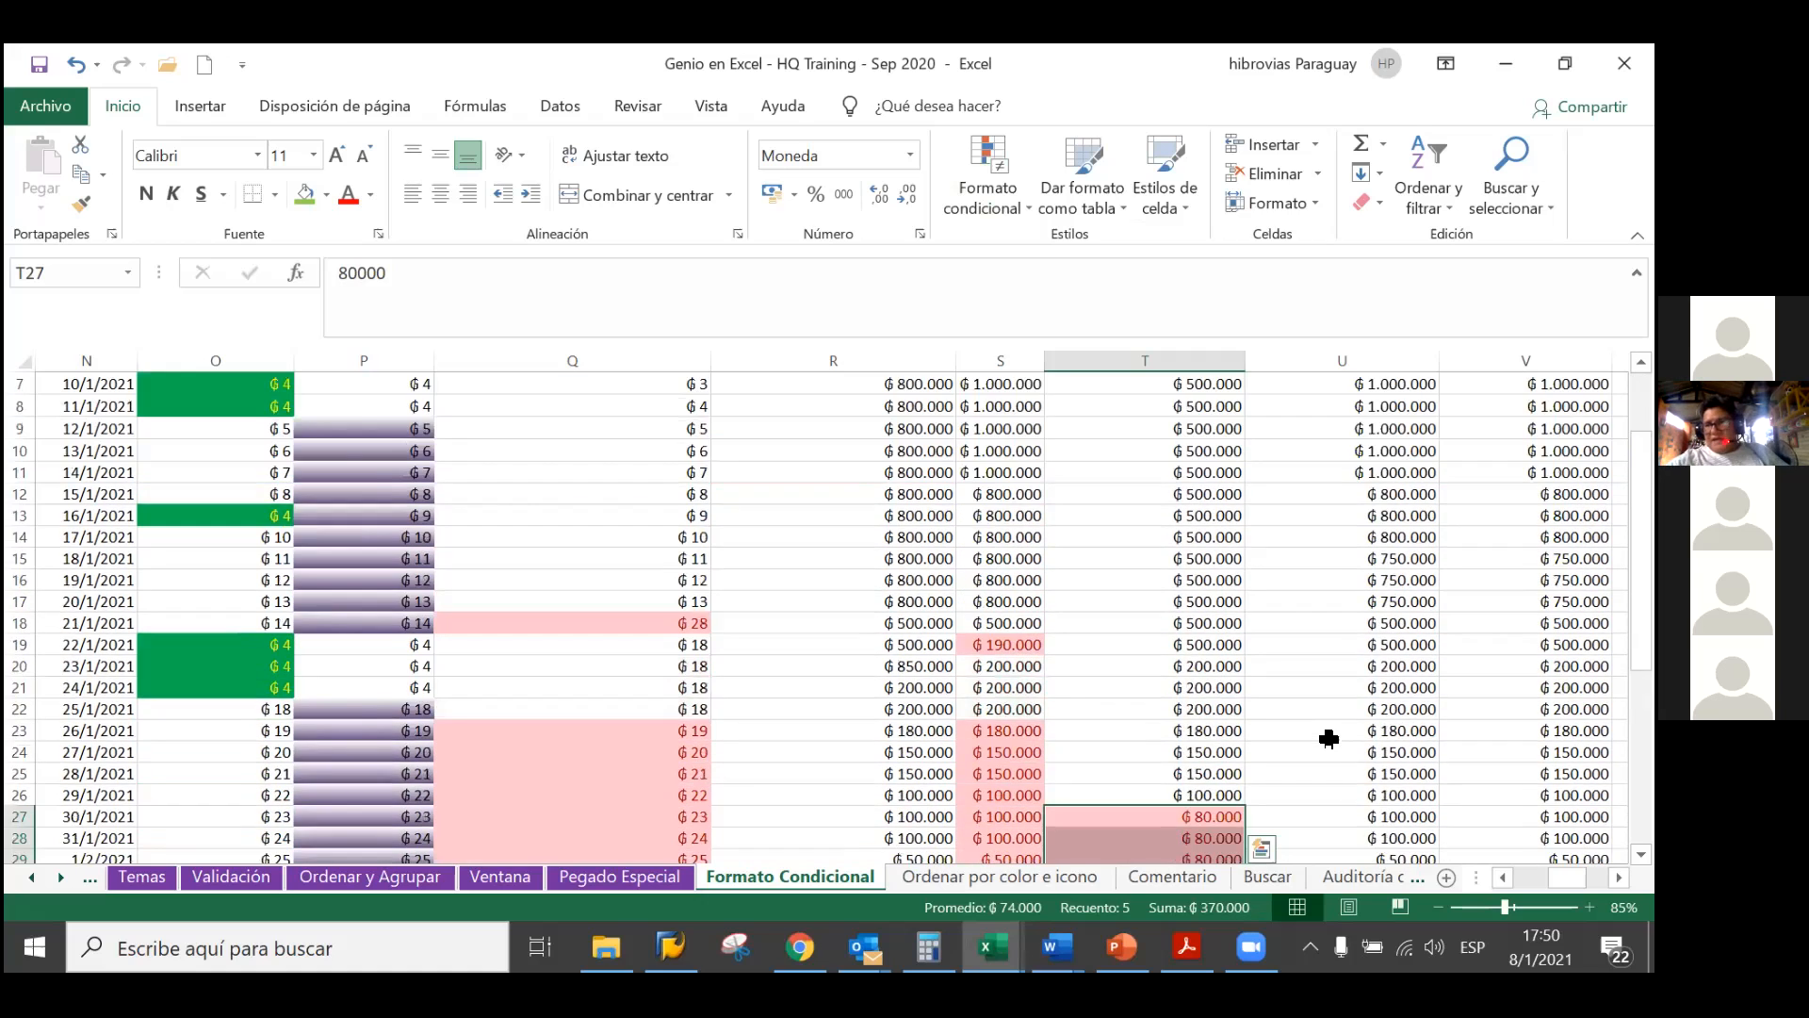
{"action": "scroll", "coordinate": [1329, 738], "scroll_direction": "down", "scroll_amount": 1}
{"action": "scroll", "coordinate": [1329, 738], "scroll_direction": "down", "scroll_amount": 1}
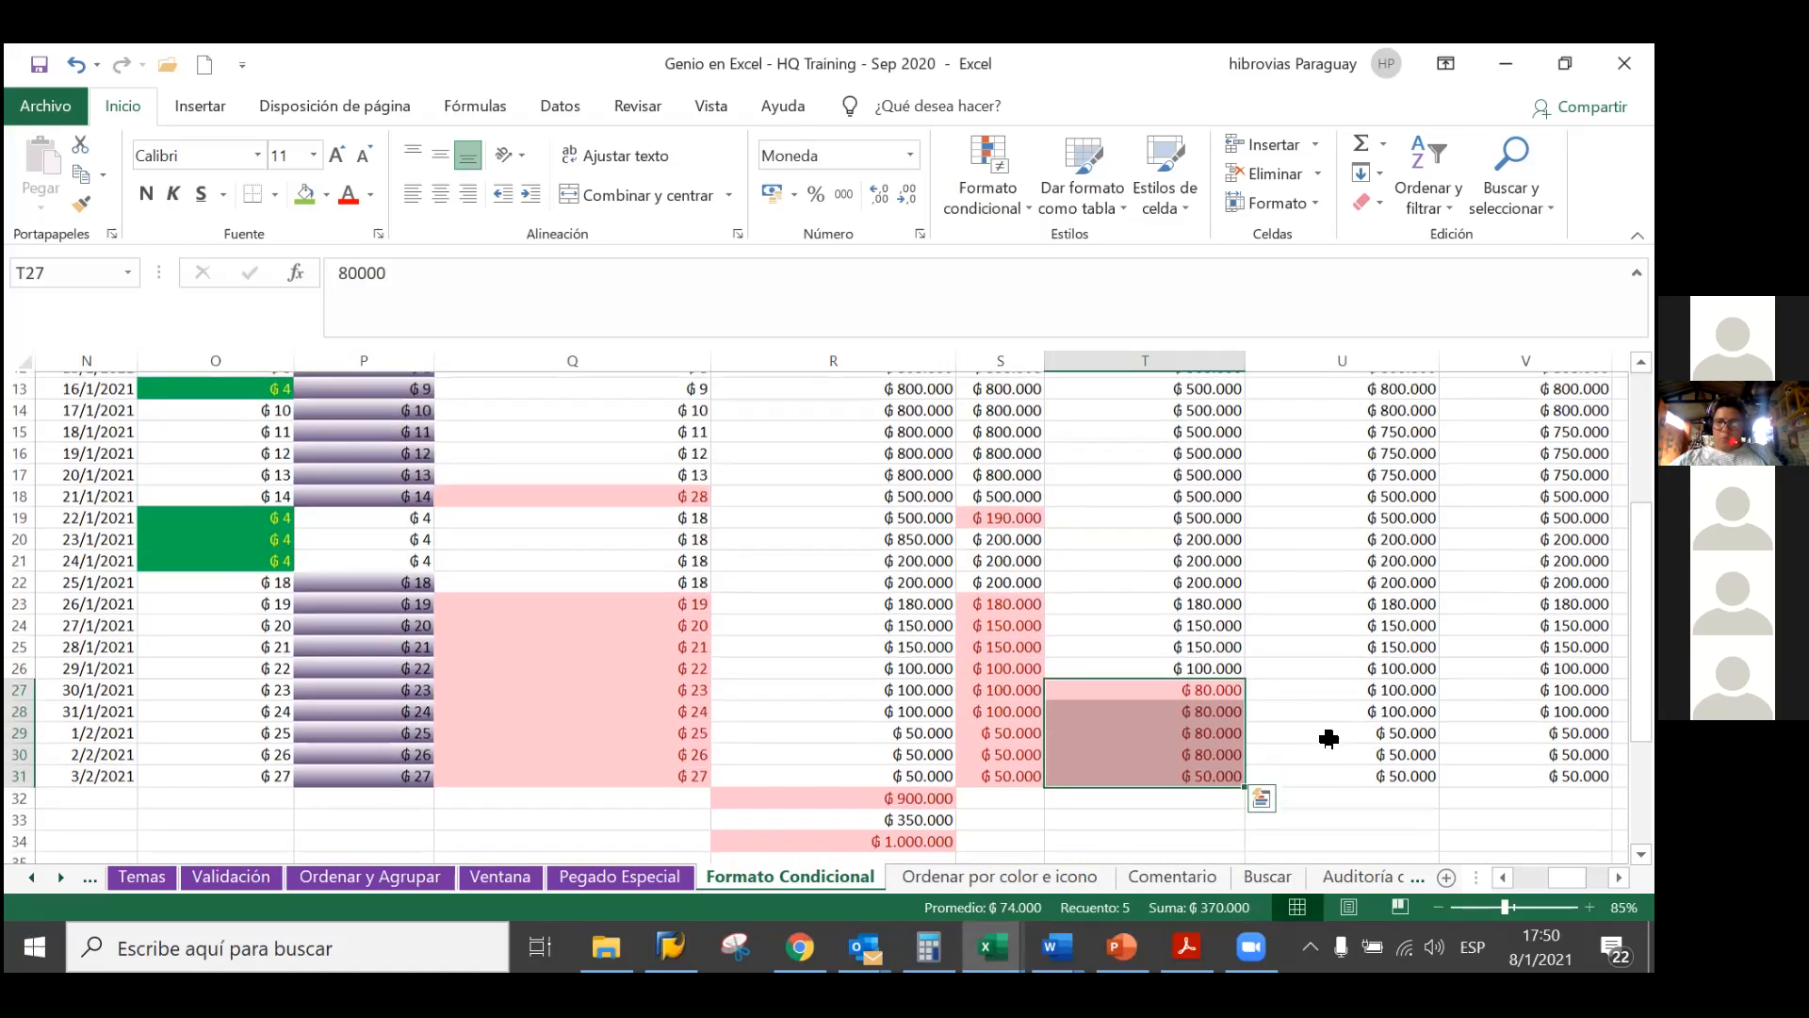
{"action": "scroll", "coordinate": [1328, 737], "scroll_direction": "up", "scroll_amount": 4}
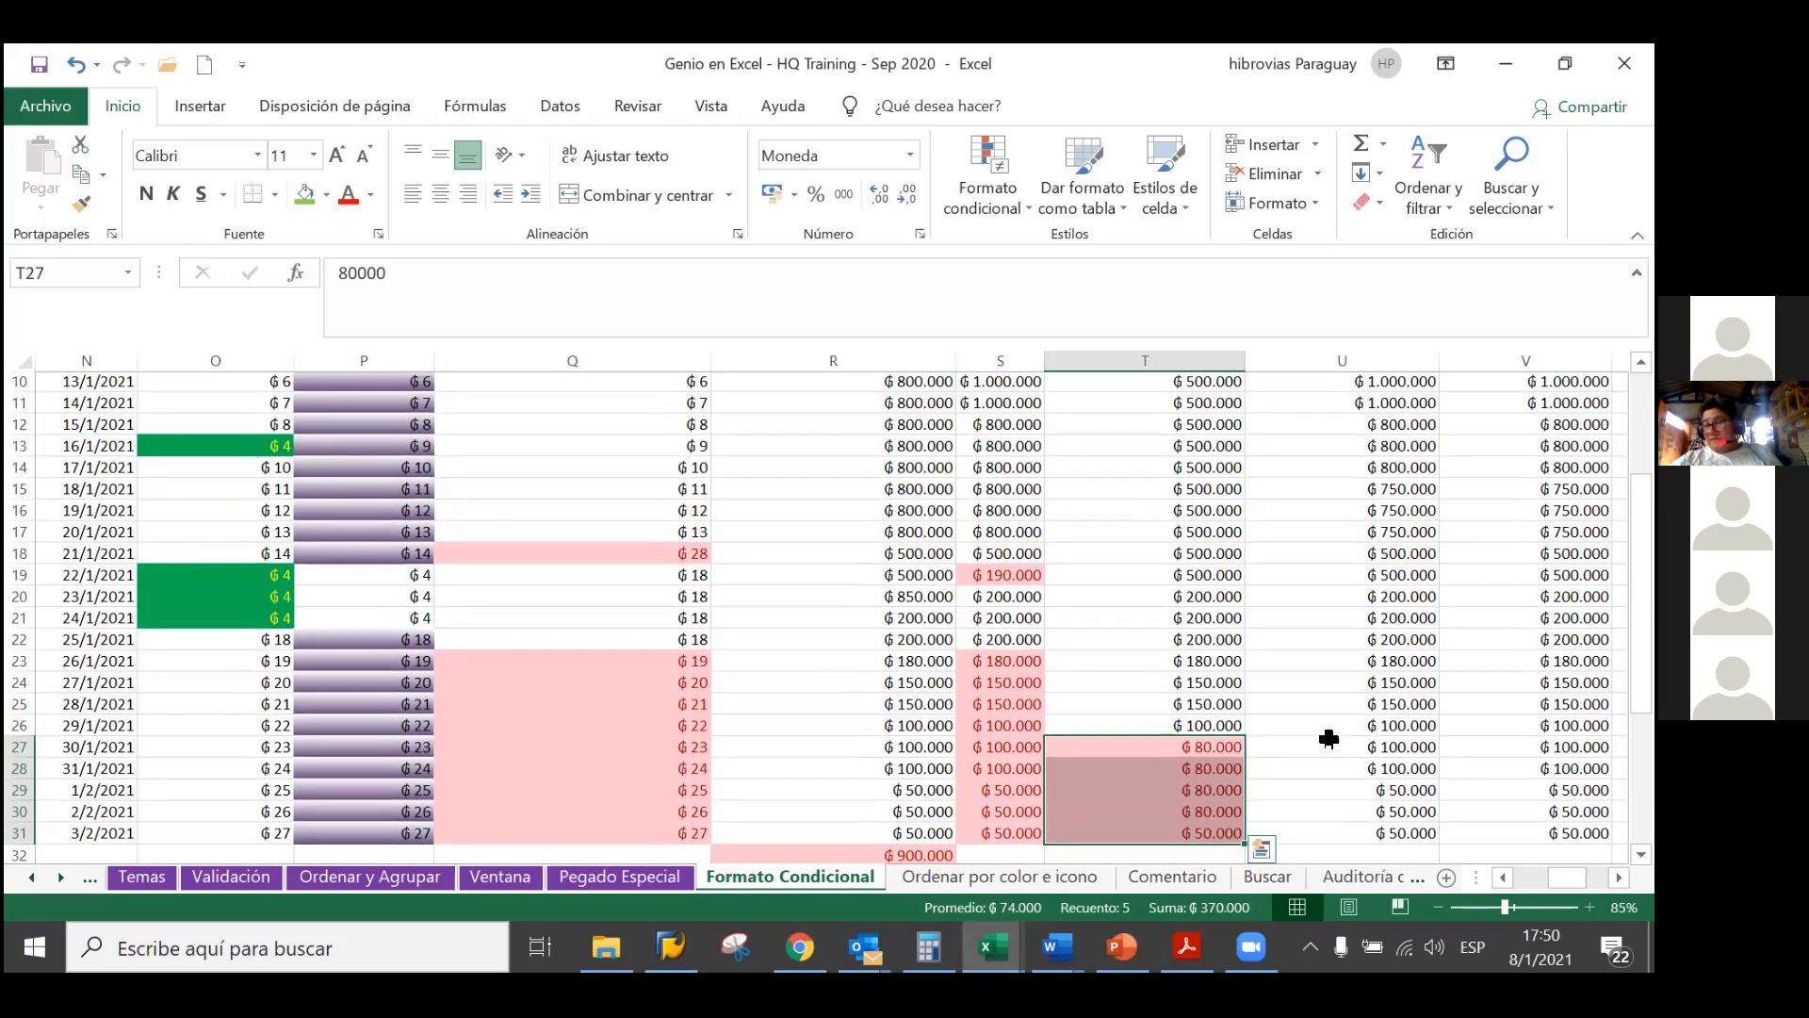
{"action": "scroll", "coordinate": [1328, 738], "scroll_direction": "down", "scroll_amount": 3}
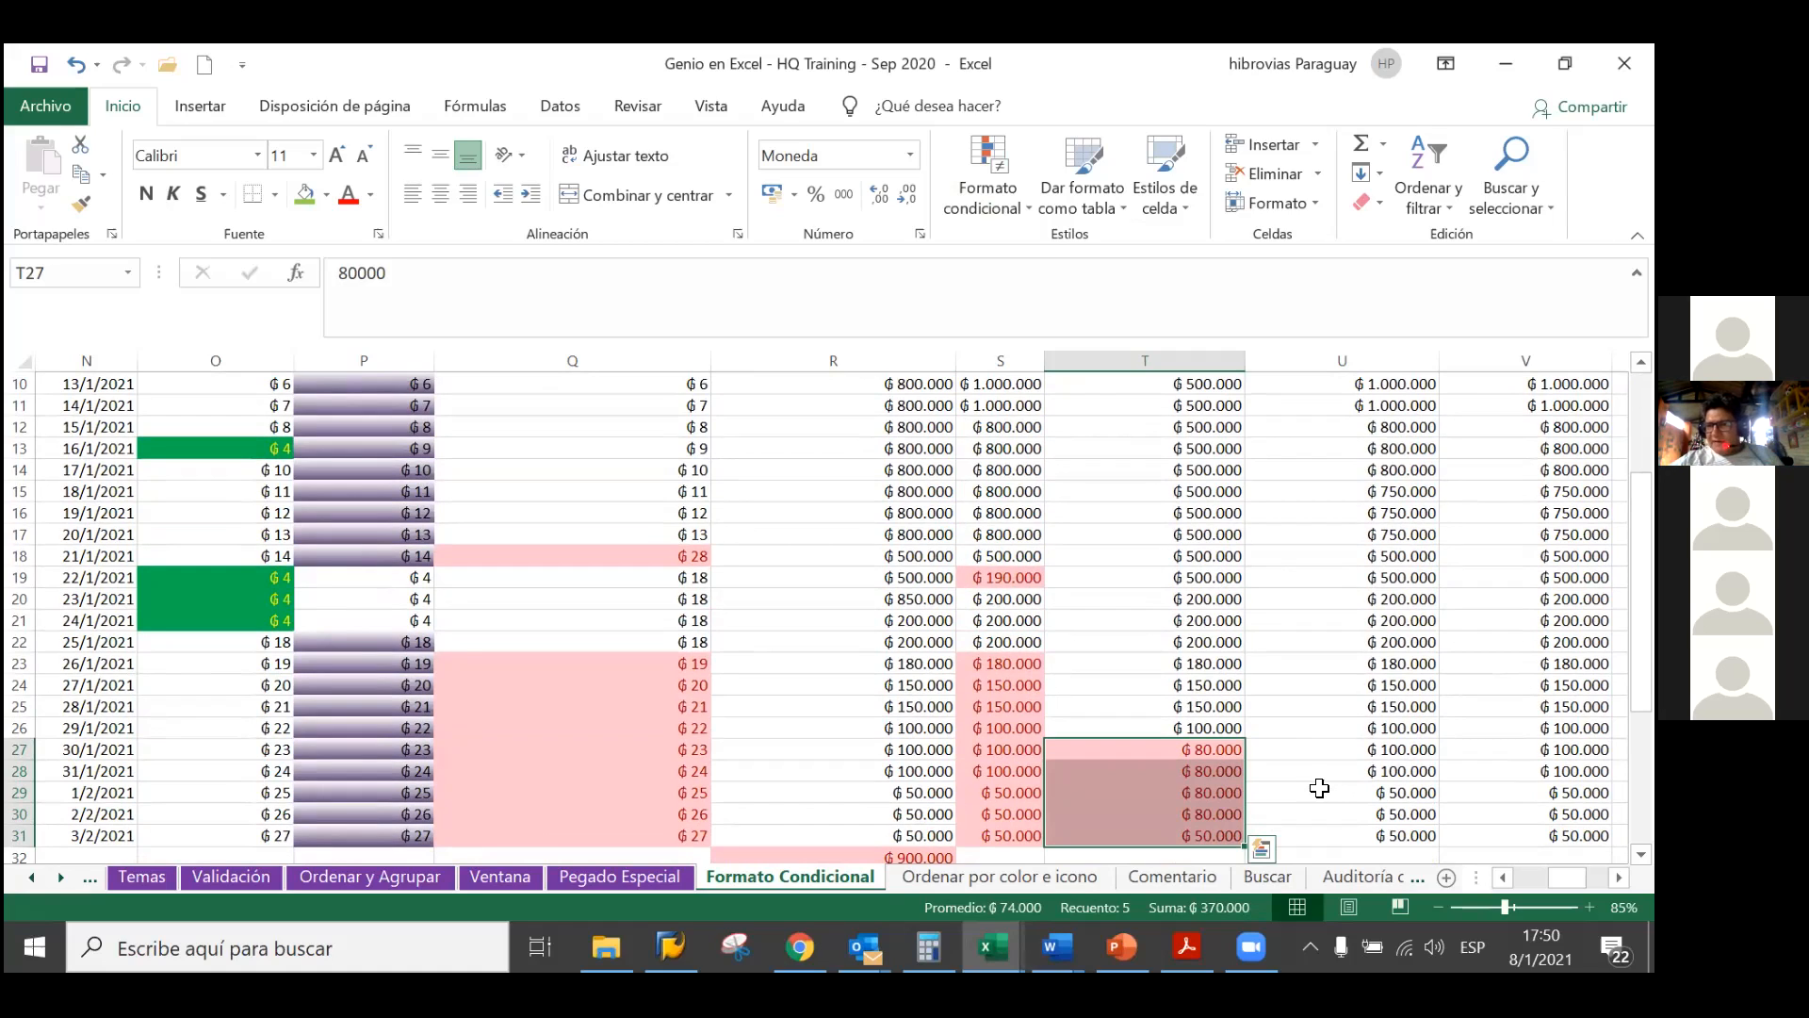
{"action": "left_click", "coordinate": [1216, 725]}
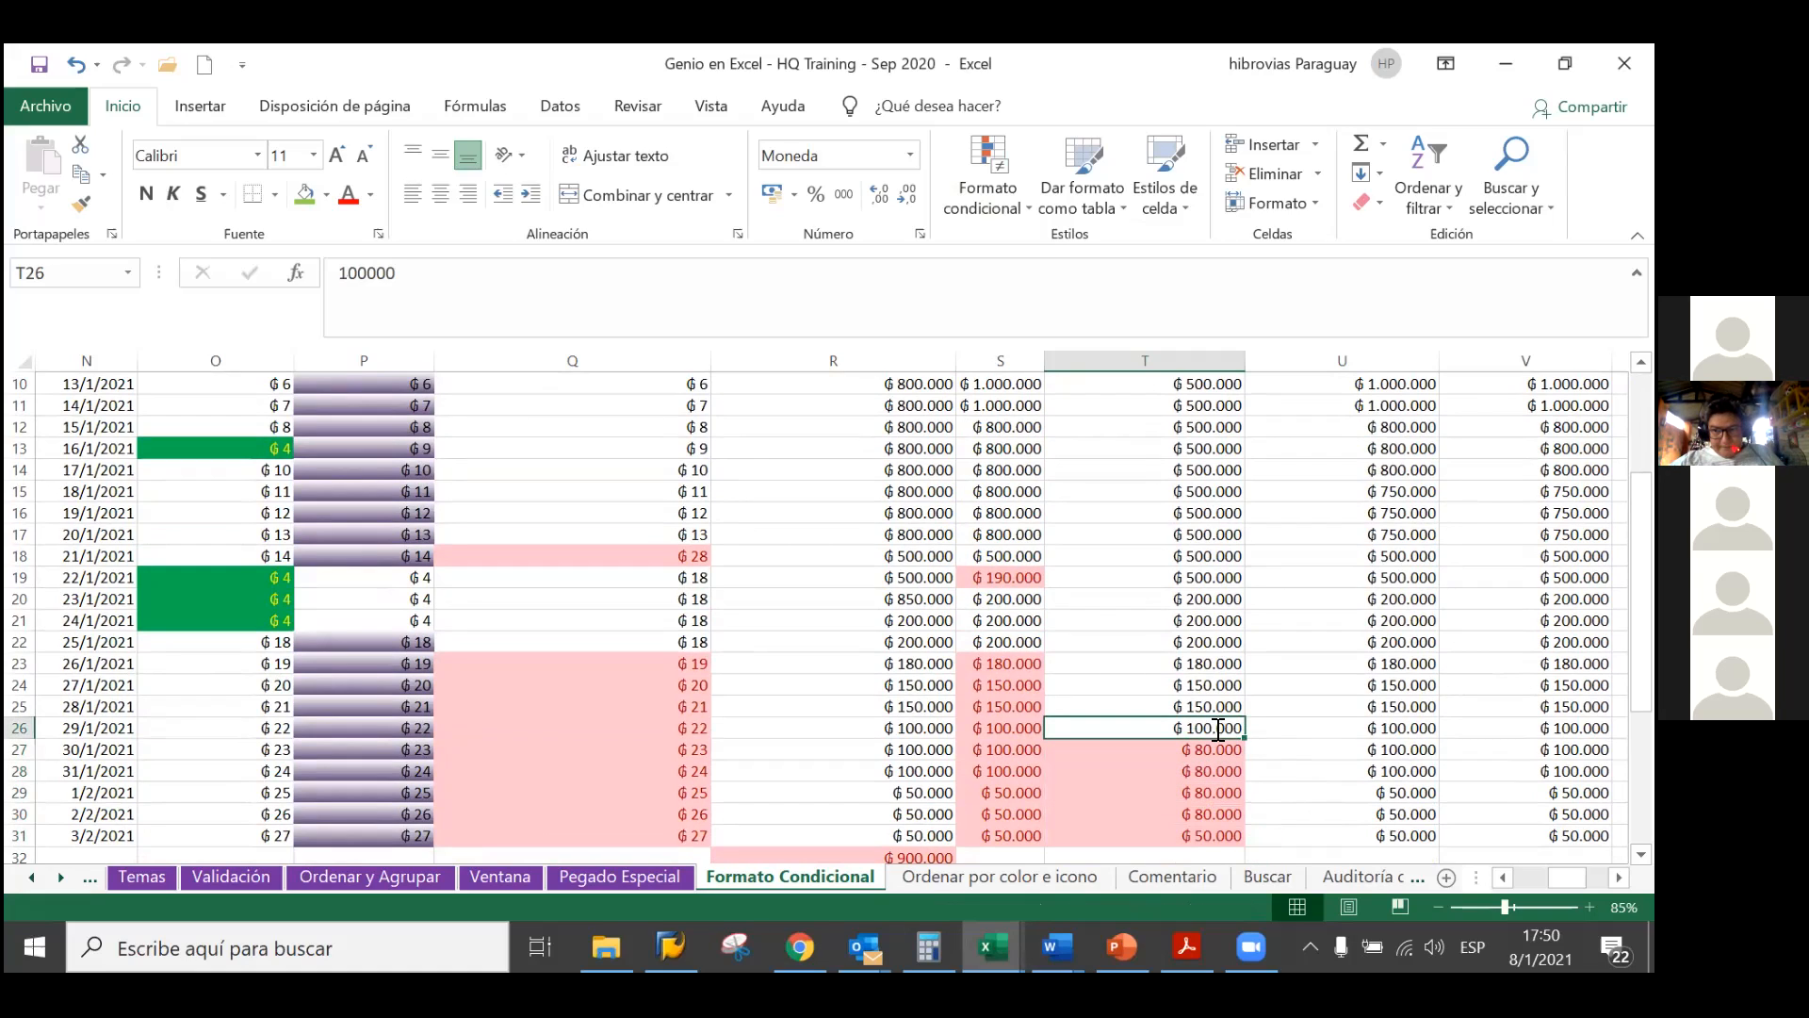
{"action": "type", "text": "40000"}
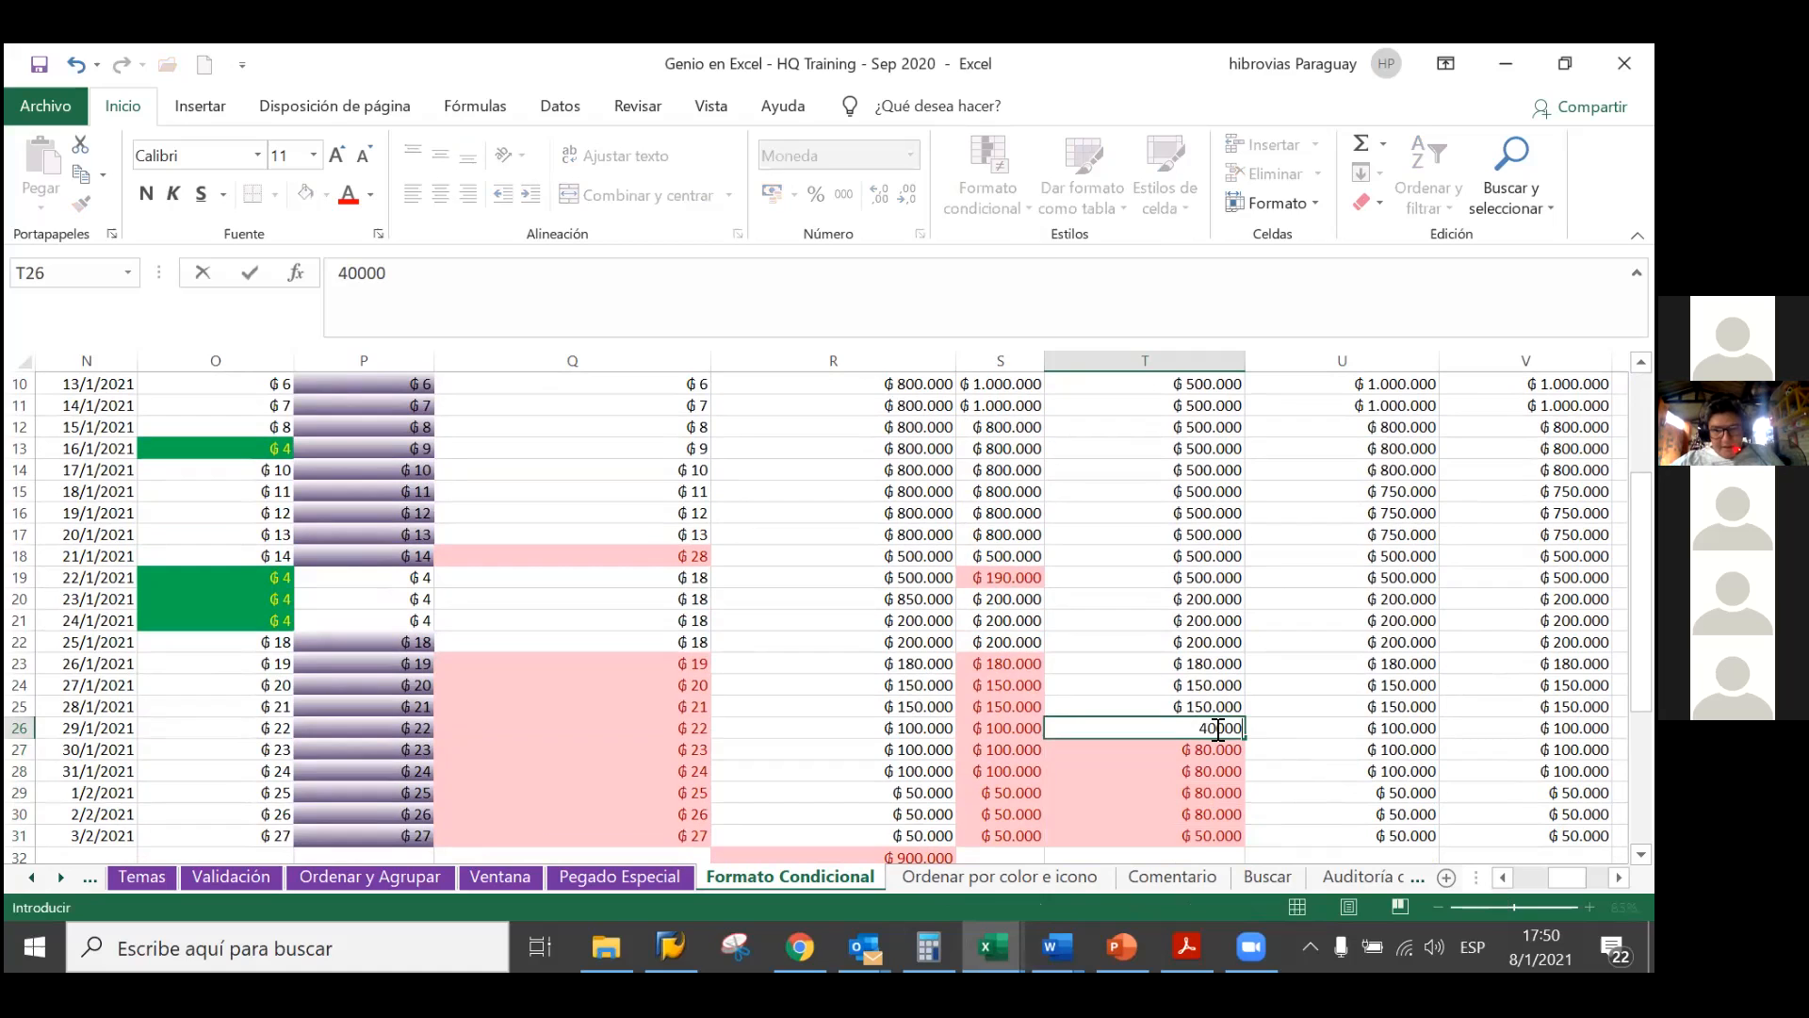
{"action": "key", "text": "Return"}
{"action": "key", "text": "Return"}
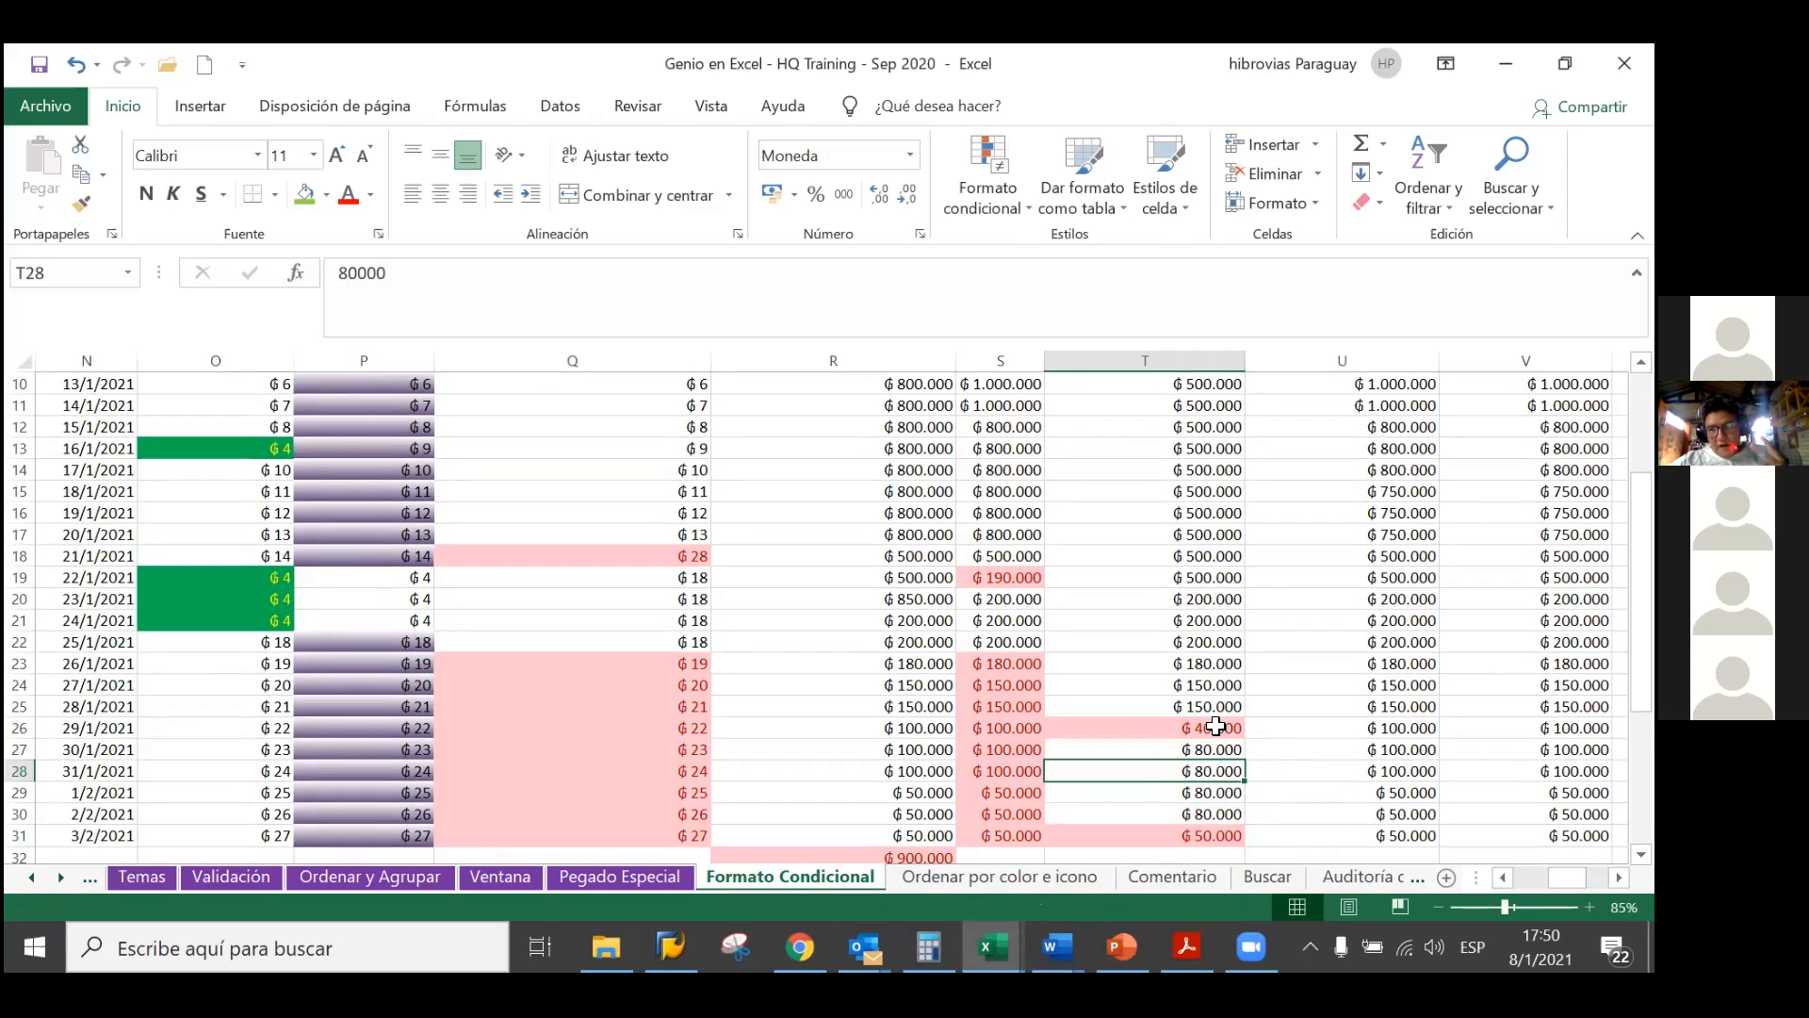
Check how many cells T26:T31 contains and compare them with the highlighted ones
{"action": "scroll", "coordinate": [1216, 726], "scroll_direction": "down", "scroll_amount": 1}
{"action": "left_click_drag", "start_coordinate": [1213, 664], "coordinate": [1219, 769]}
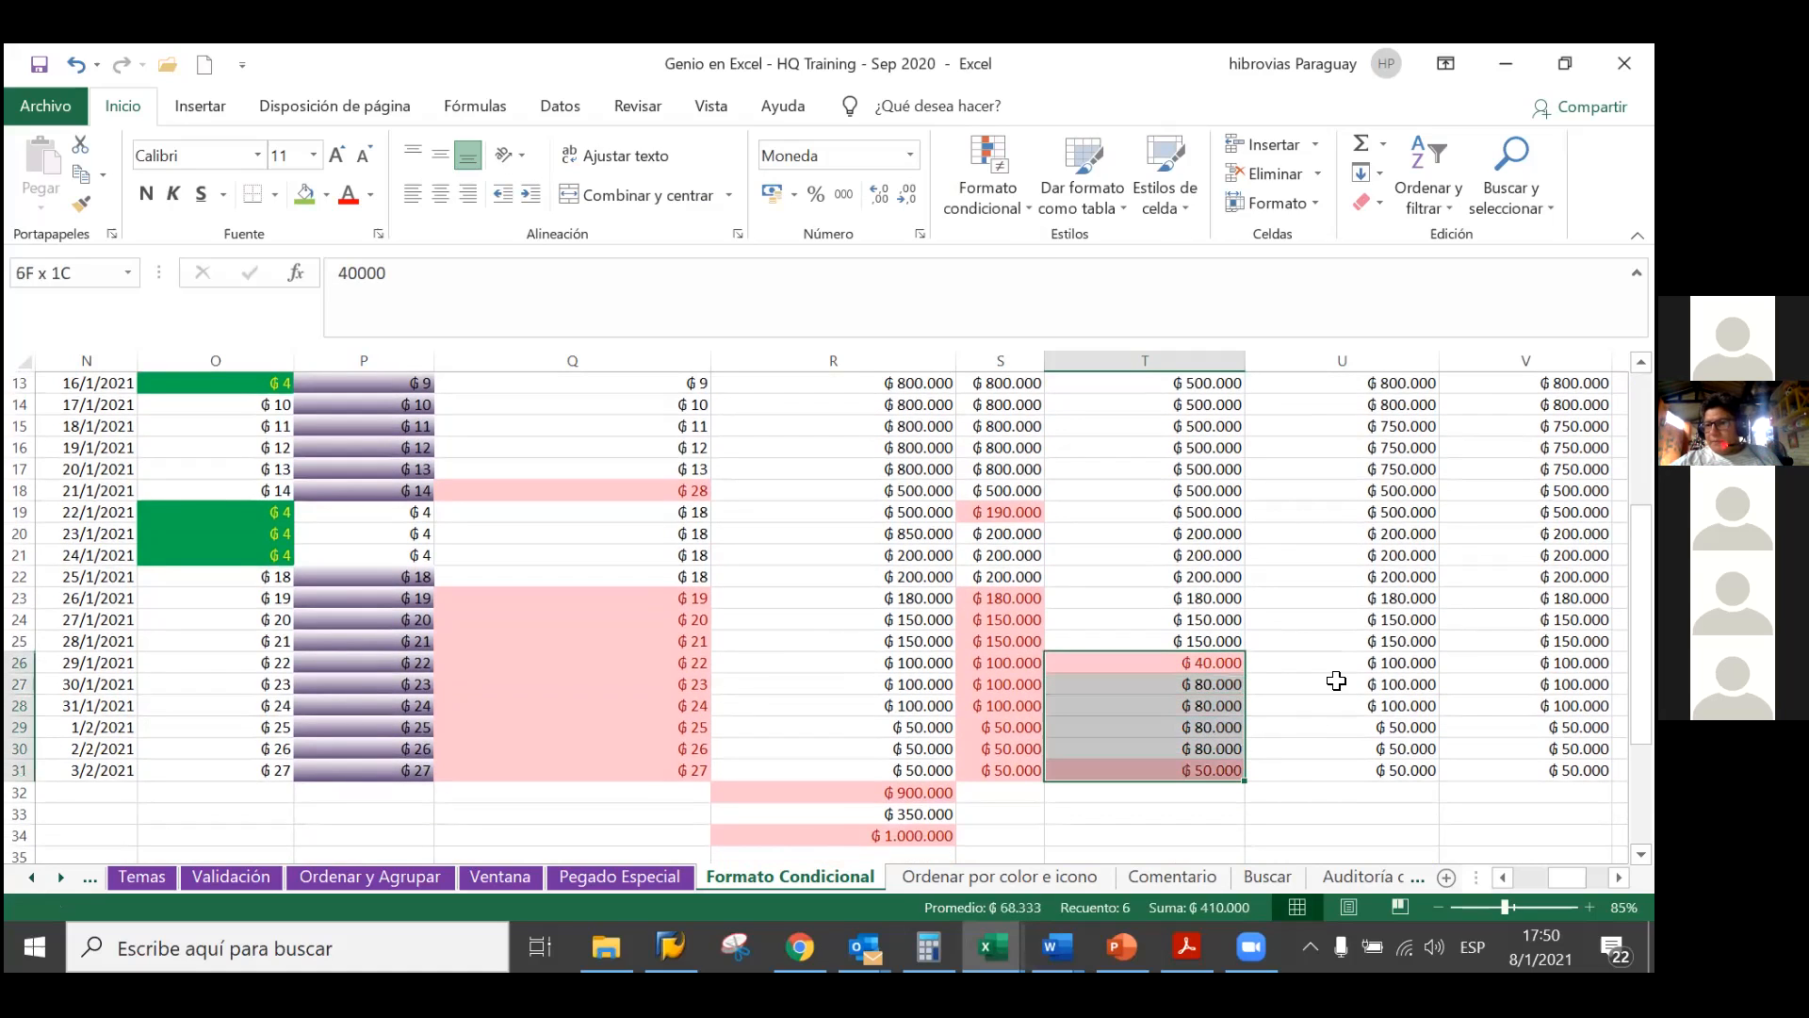
{"action": "left_click", "coordinate": [1209, 678]}
Set cell T17 in the 10% de Valores Inferiores column to 40000
{"action": "scroll", "coordinate": [1209, 679], "scroll_direction": "up", "scroll_amount": 3}
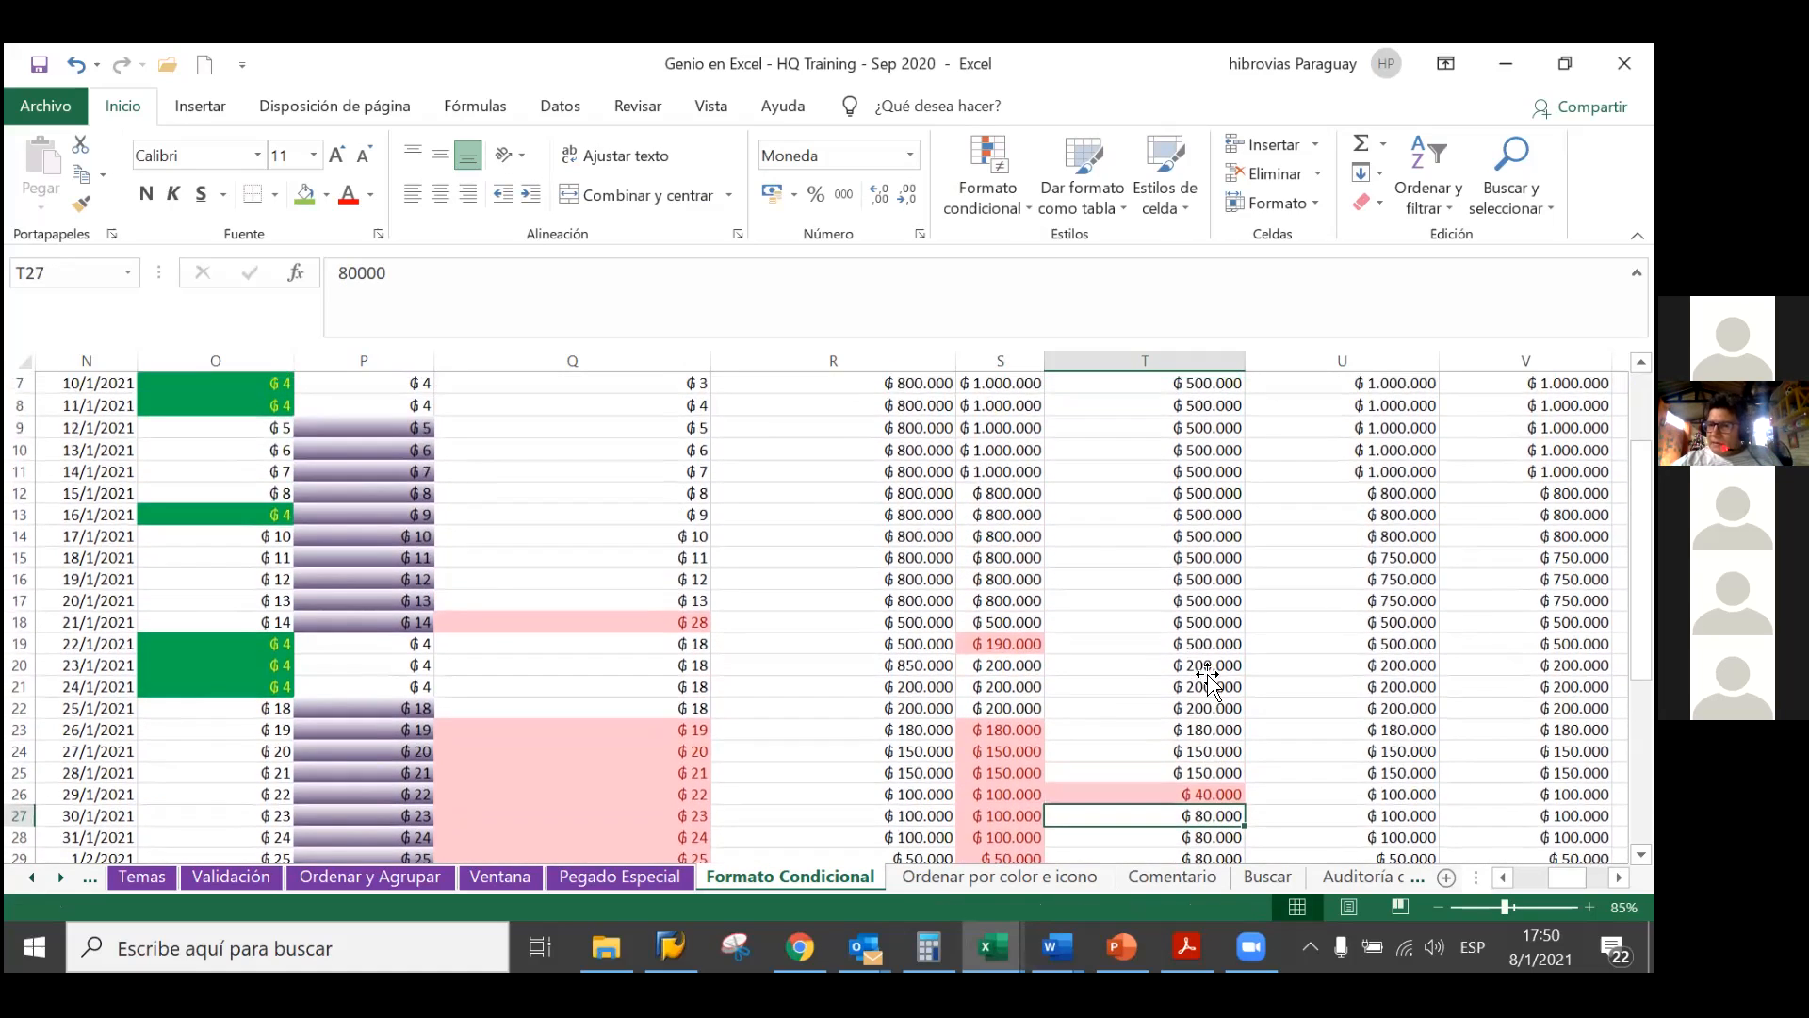
{"action": "scroll", "coordinate": [1209, 679], "scroll_direction": "up", "scroll_amount": 3}
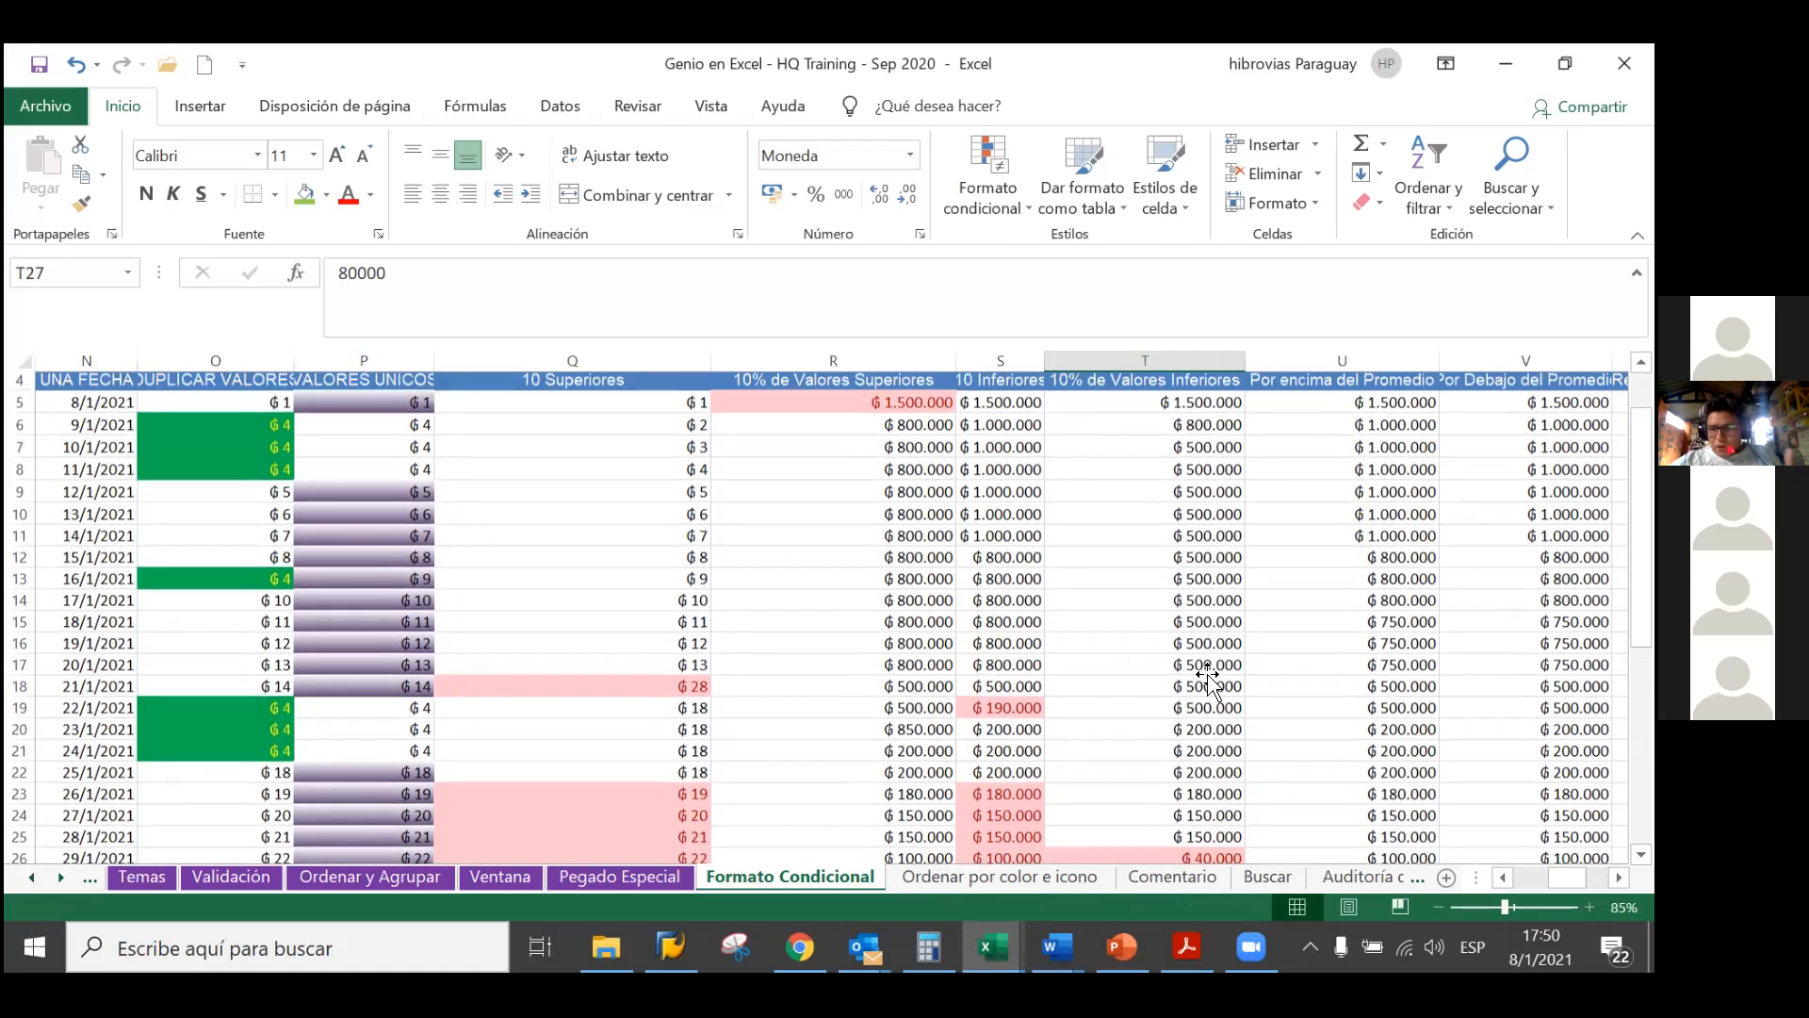
{"action": "scroll", "coordinate": [1204, 613], "scroll_direction": "down", "scroll_amount": 2}
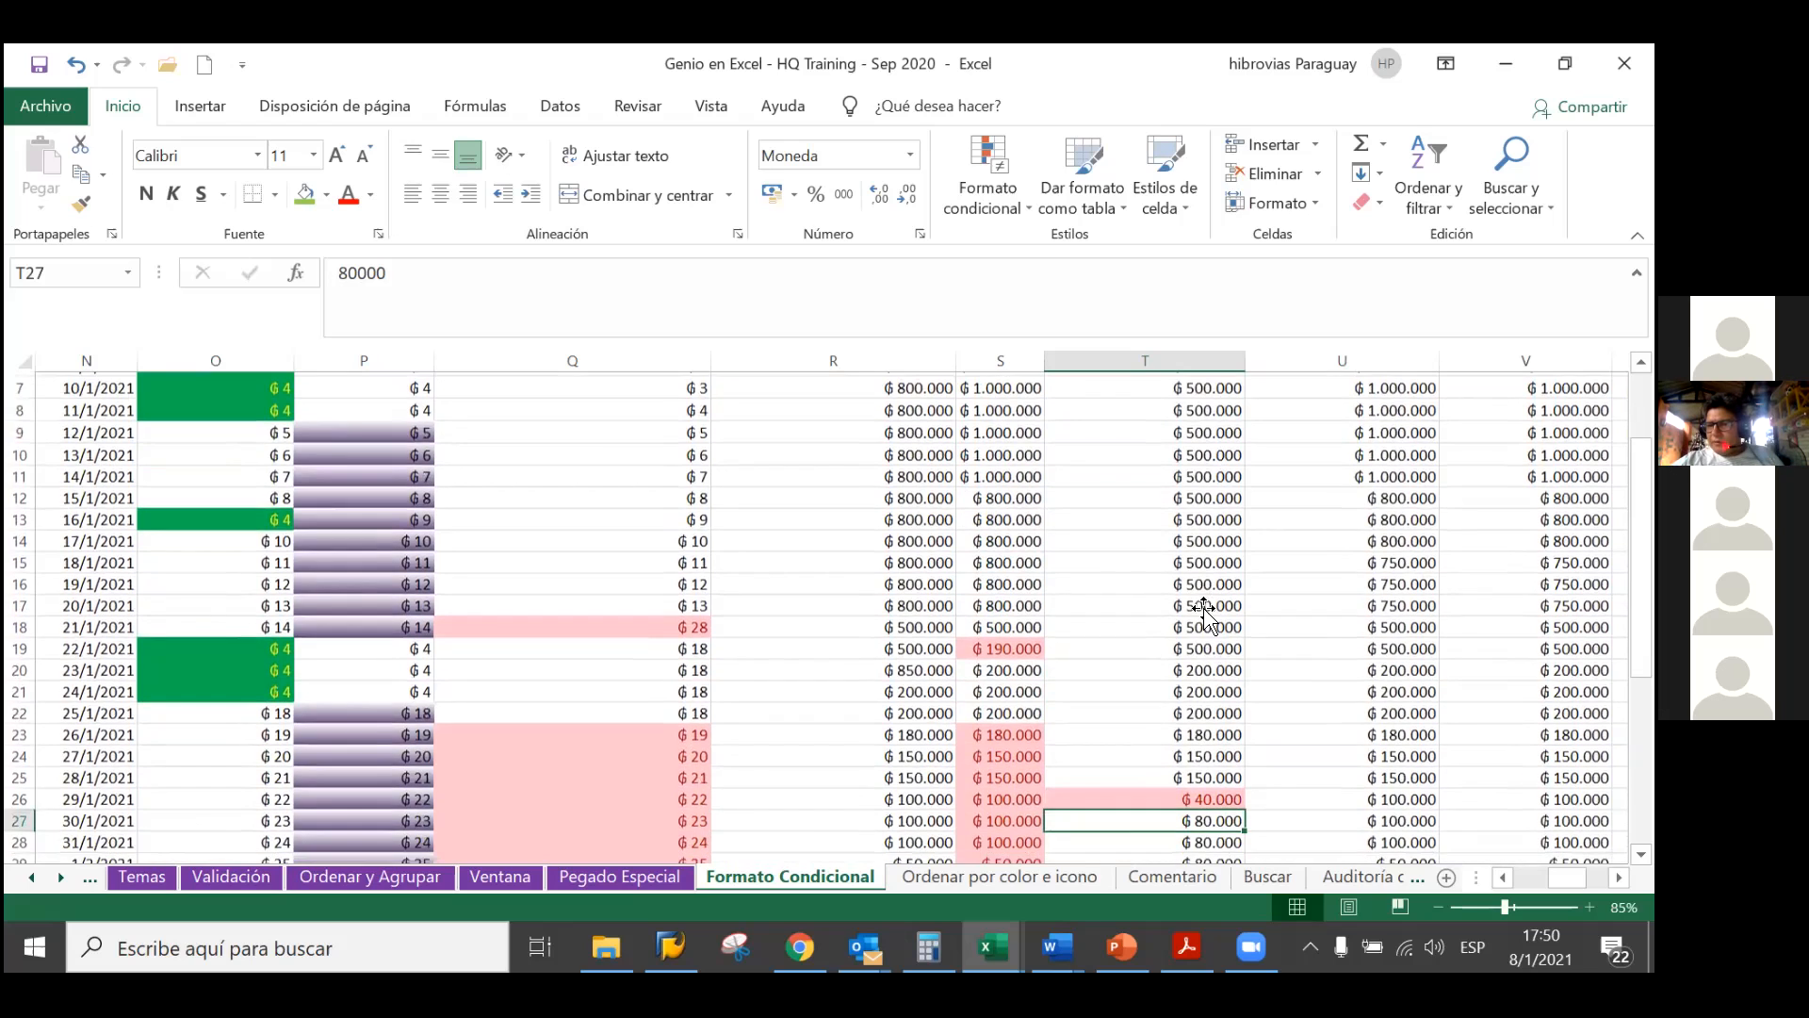
{"action": "scroll", "coordinate": [1206, 609], "scroll_direction": "down", "scroll_amount": 2}
{"action": "scroll", "coordinate": [1204, 614], "scroll_direction": "down", "scroll_amount": 1}
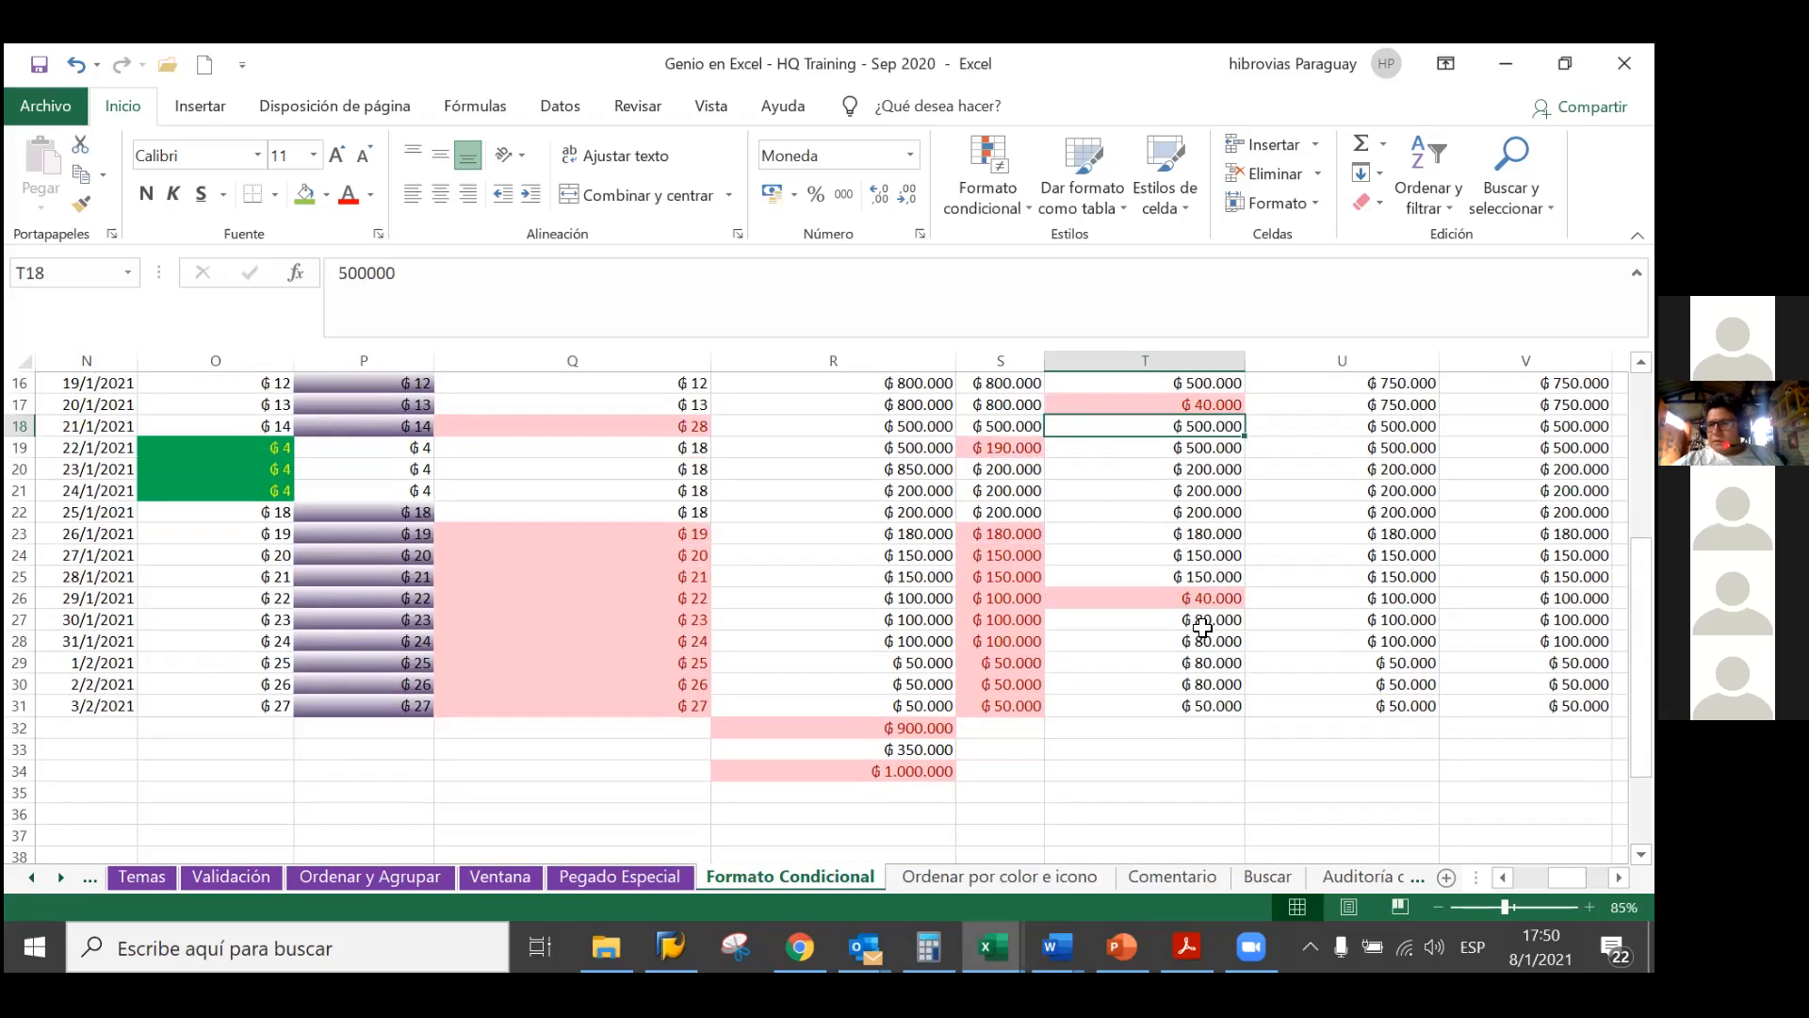
Examine the 10% de Valores Inferiores column from T31 up to T17 to see which values are highlighted
{"action": "scroll", "coordinate": [1204, 628], "scroll_direction": "down", "scroll_amount": 1}
{"action": "scroll", "coordinate": [1221, 778], "scroll_direction": "up", "scroll_amount": 2}
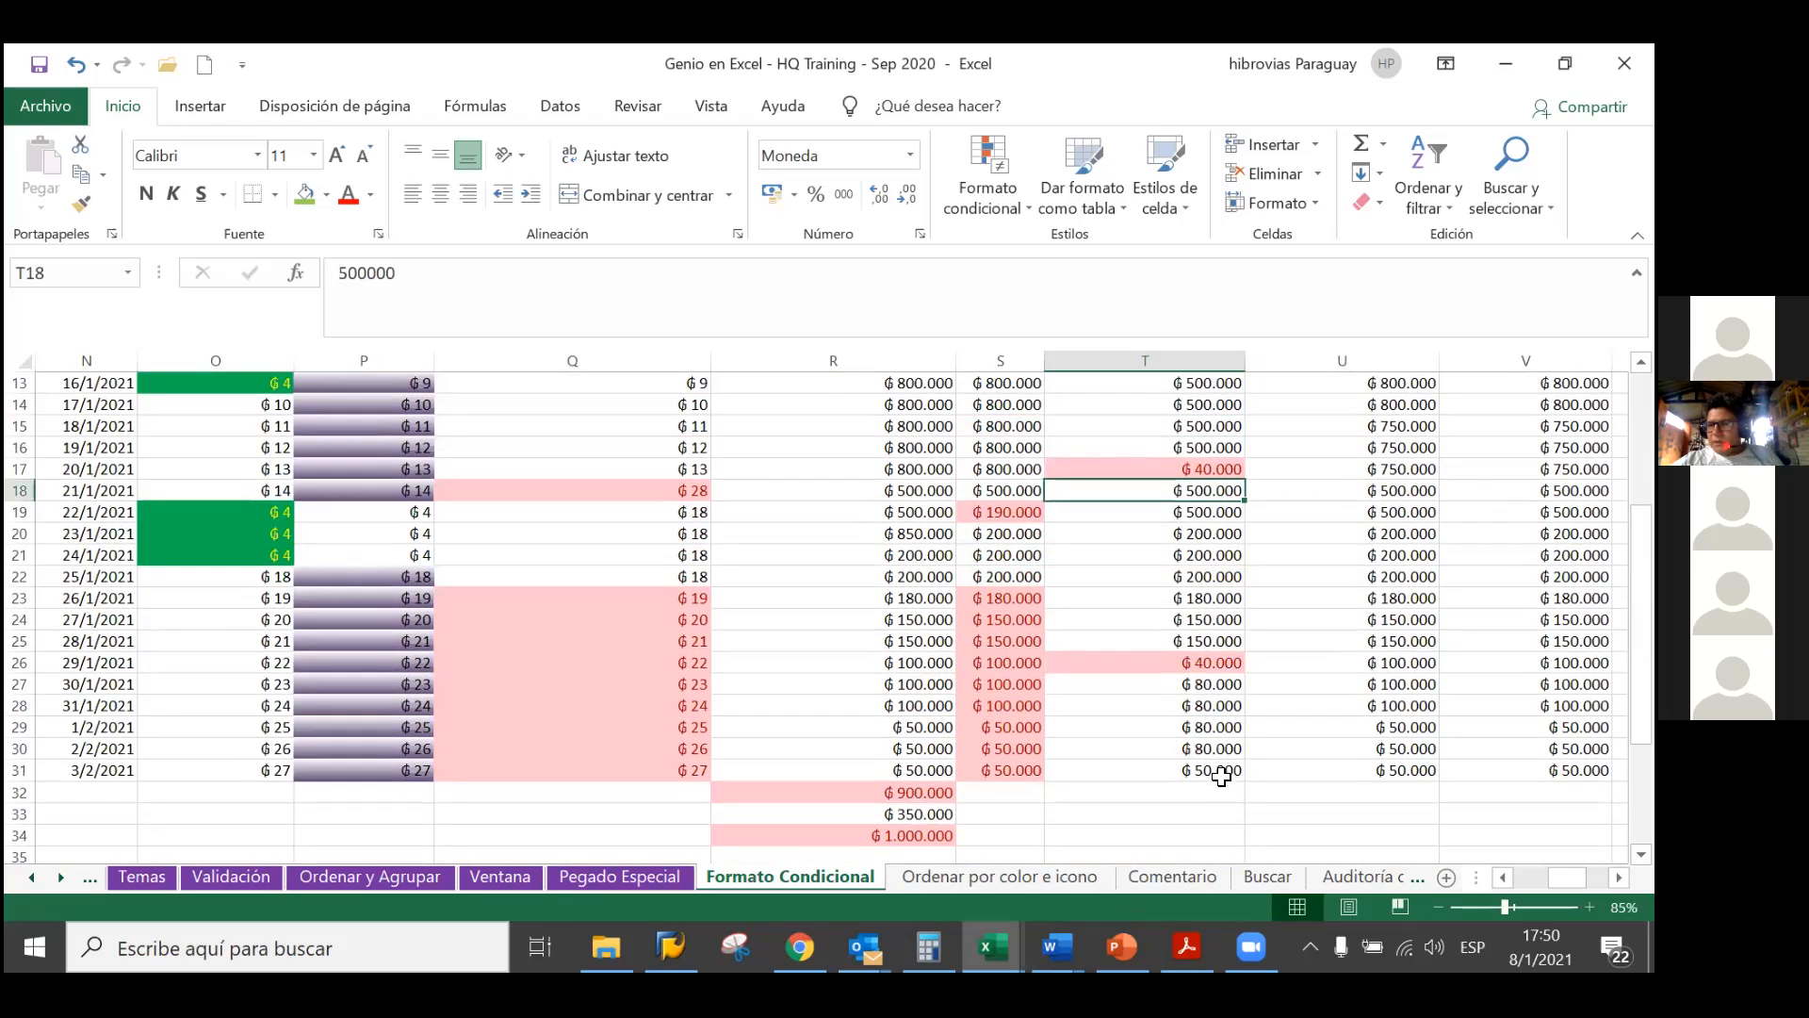
{"action": "left_click", "coordinate": [1224, 772]}
{"action": "scroll", "coordinate": [1223, 716], "scroll_direction": "up", "scroll_amount": 2}
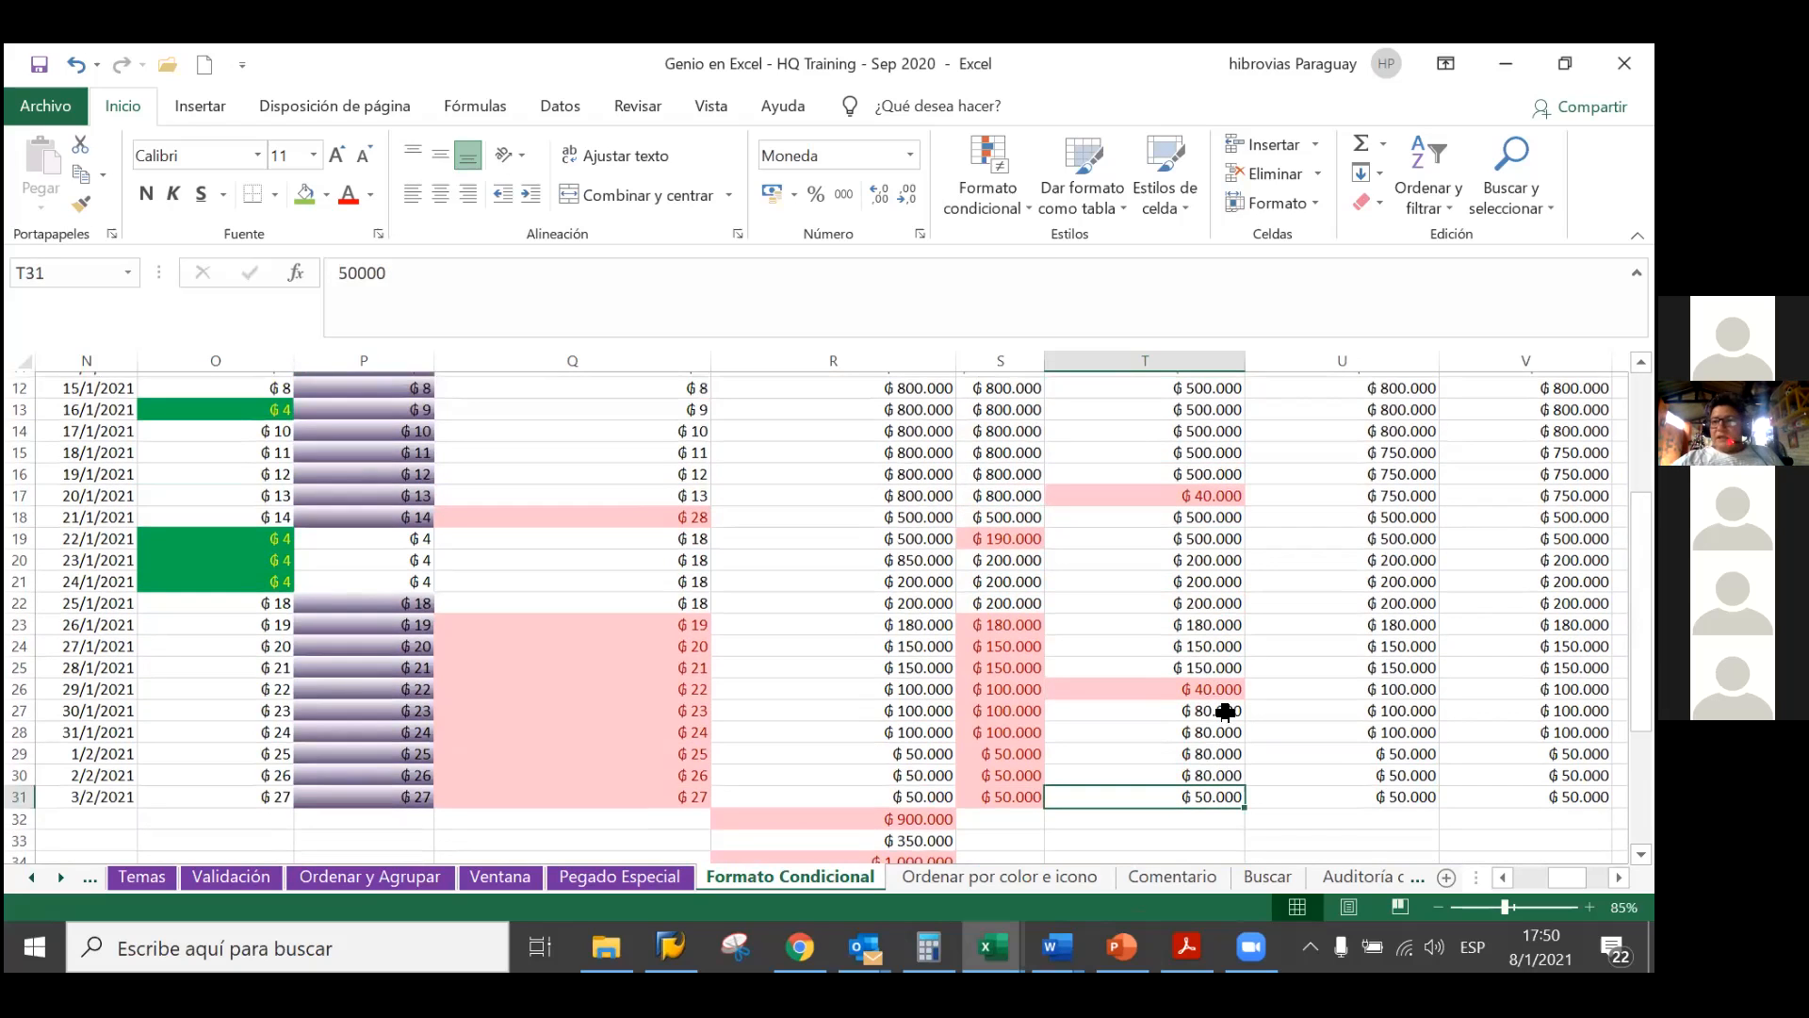
{"action": "scroll", "coordinate": [1225, 522], "scroll_direction": "down", "scroll_amount": 3}
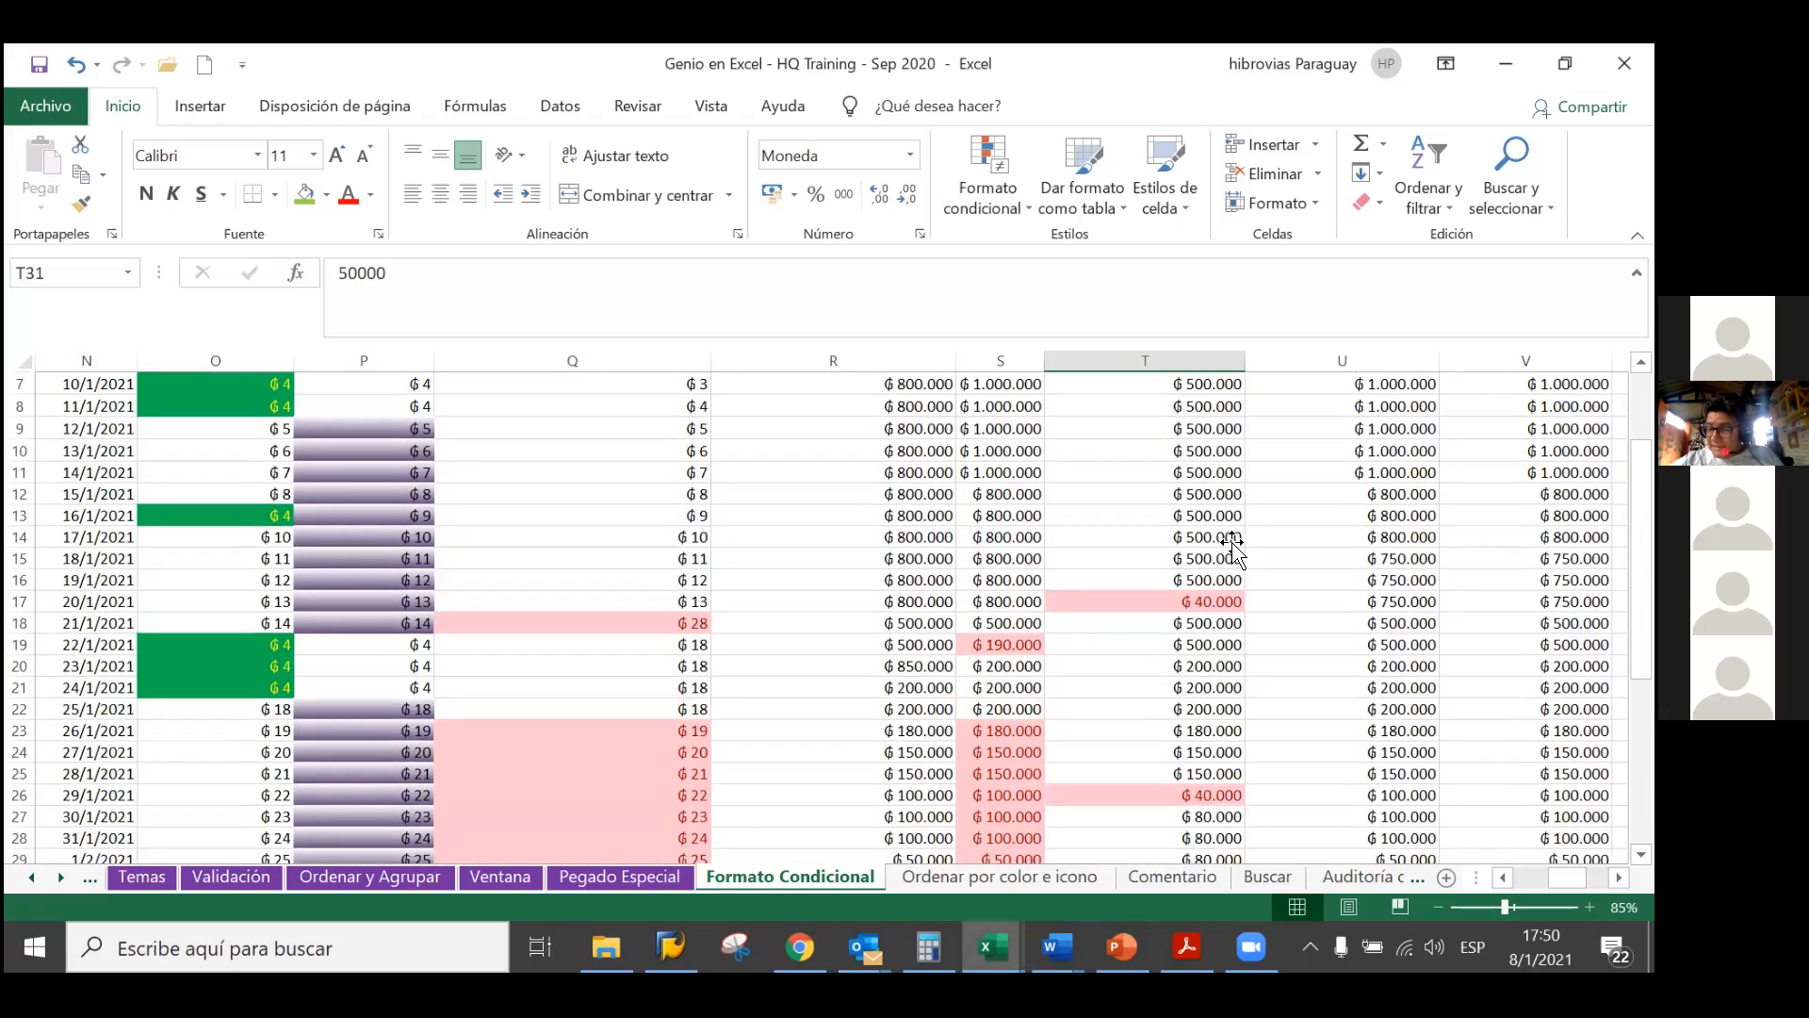
{"action": "key", "text": "Up"}
{"action": "key", "text": "Up"}
{"action": "key", "text": "Up"}
{"action": "key", "text": "Up"}
{"action": "key", "text": "Up"}
{"action": "key", "text": "Up"}
{"action": "key", "text": "Up"}
{"action": "key", "text": "Up"}
{"action": "key", "text": "Up"}
{"action": "key", "text": "Up"}
{"action": "key", "text": "Up"}
{"action": "key", "text": "Up"}
{"action": "key", "text": "Up"}
{"action": "key", "text": "Up"}
{"action": "key", "text": "Up"}
{"action": "key", "text": "Down"}
{"action": "scroll", "coordinate": [1222, 716], "scroll_direction": "down", "scroll_amount": 1}
{"action": "scroll", "coordinate": [1222, 721], "scroll_direction": "up", "scroll_amount": 1}
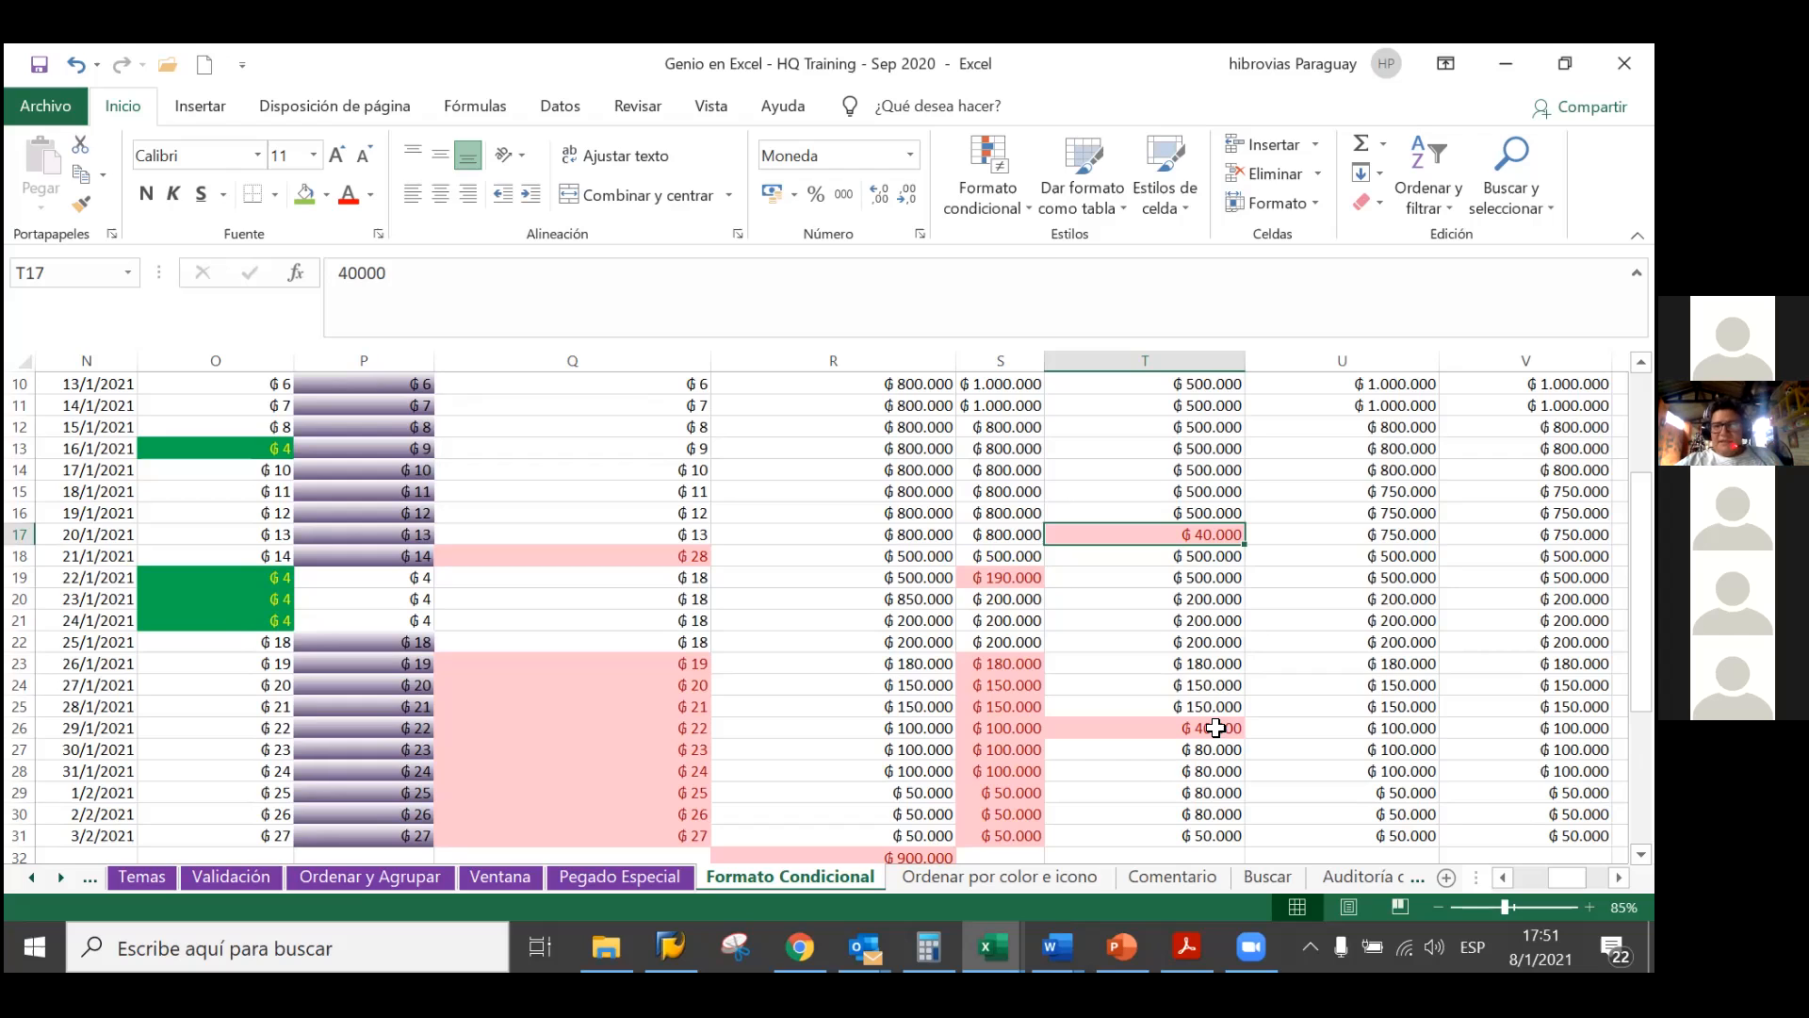
Set cells R10 and R11 in the 10% de Valores Superiores column to 1500000
{"action": "scroll", "coordinate": [1215, 542], "scroll_direction": "up", "scroll_amount": 3}
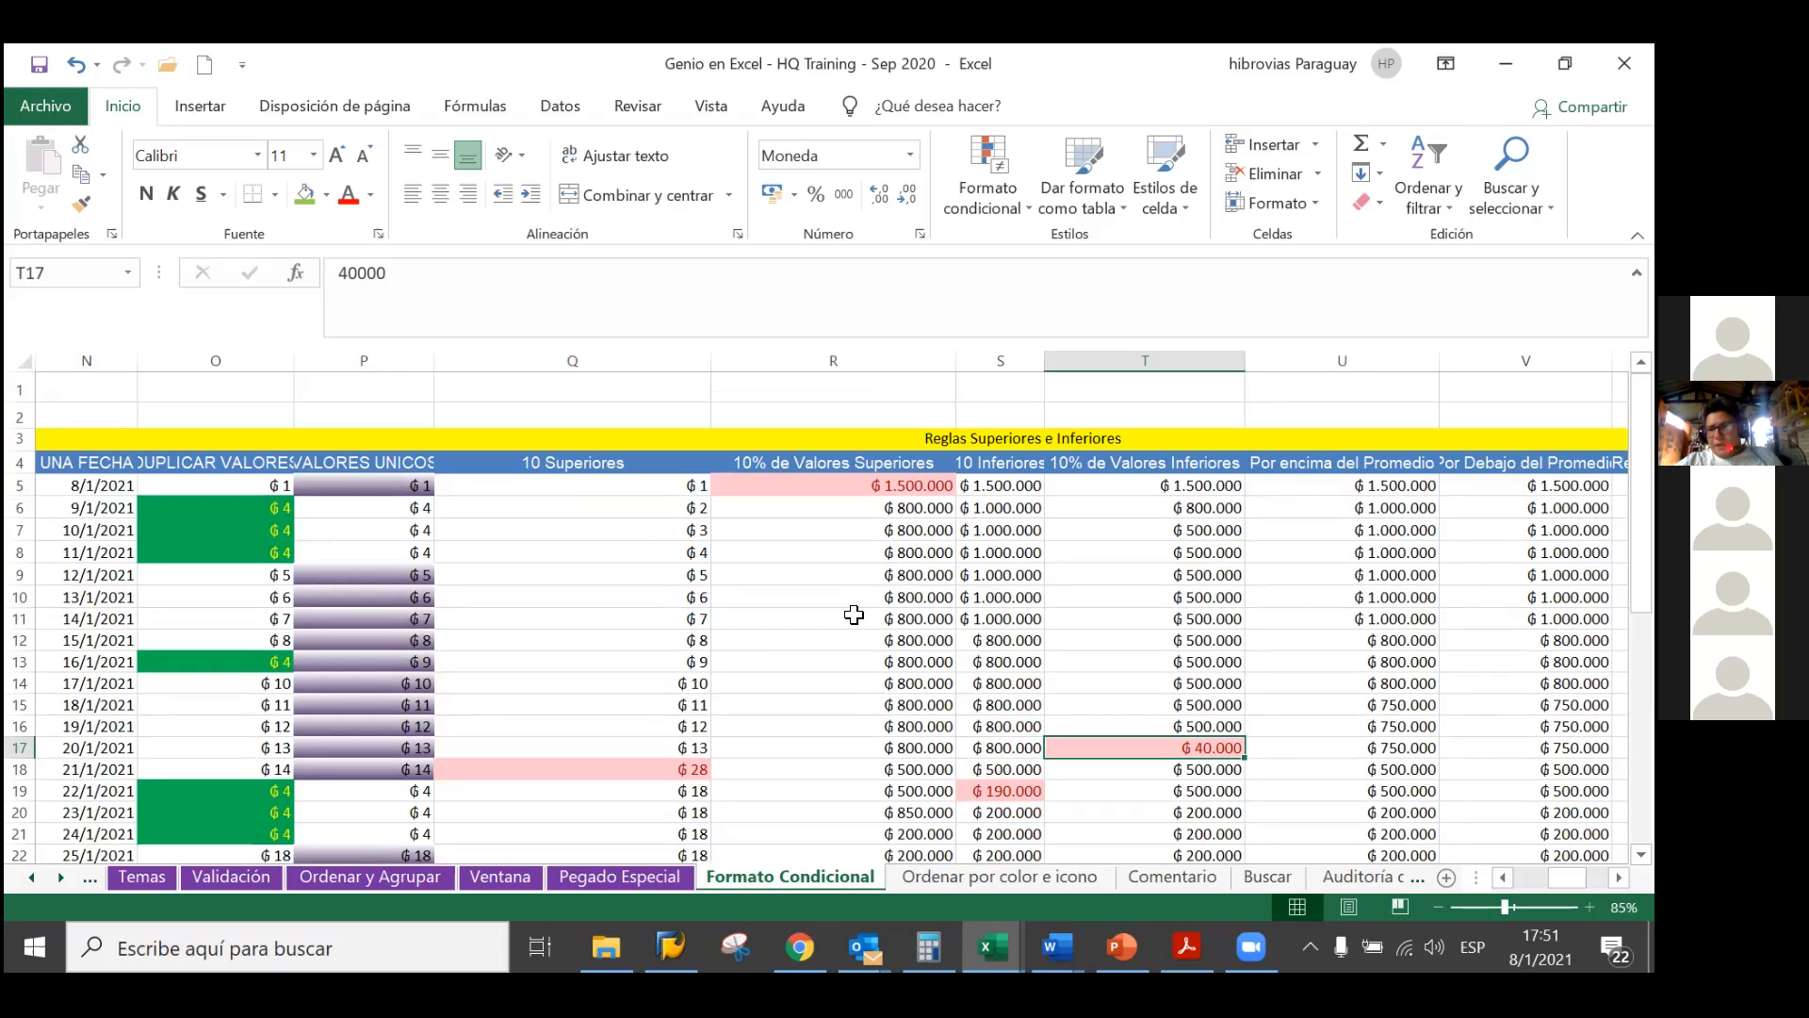
{"action": "scroll", "coordinate": [859, 671], "scroll_direction": "down", "scroll_amount": 5}
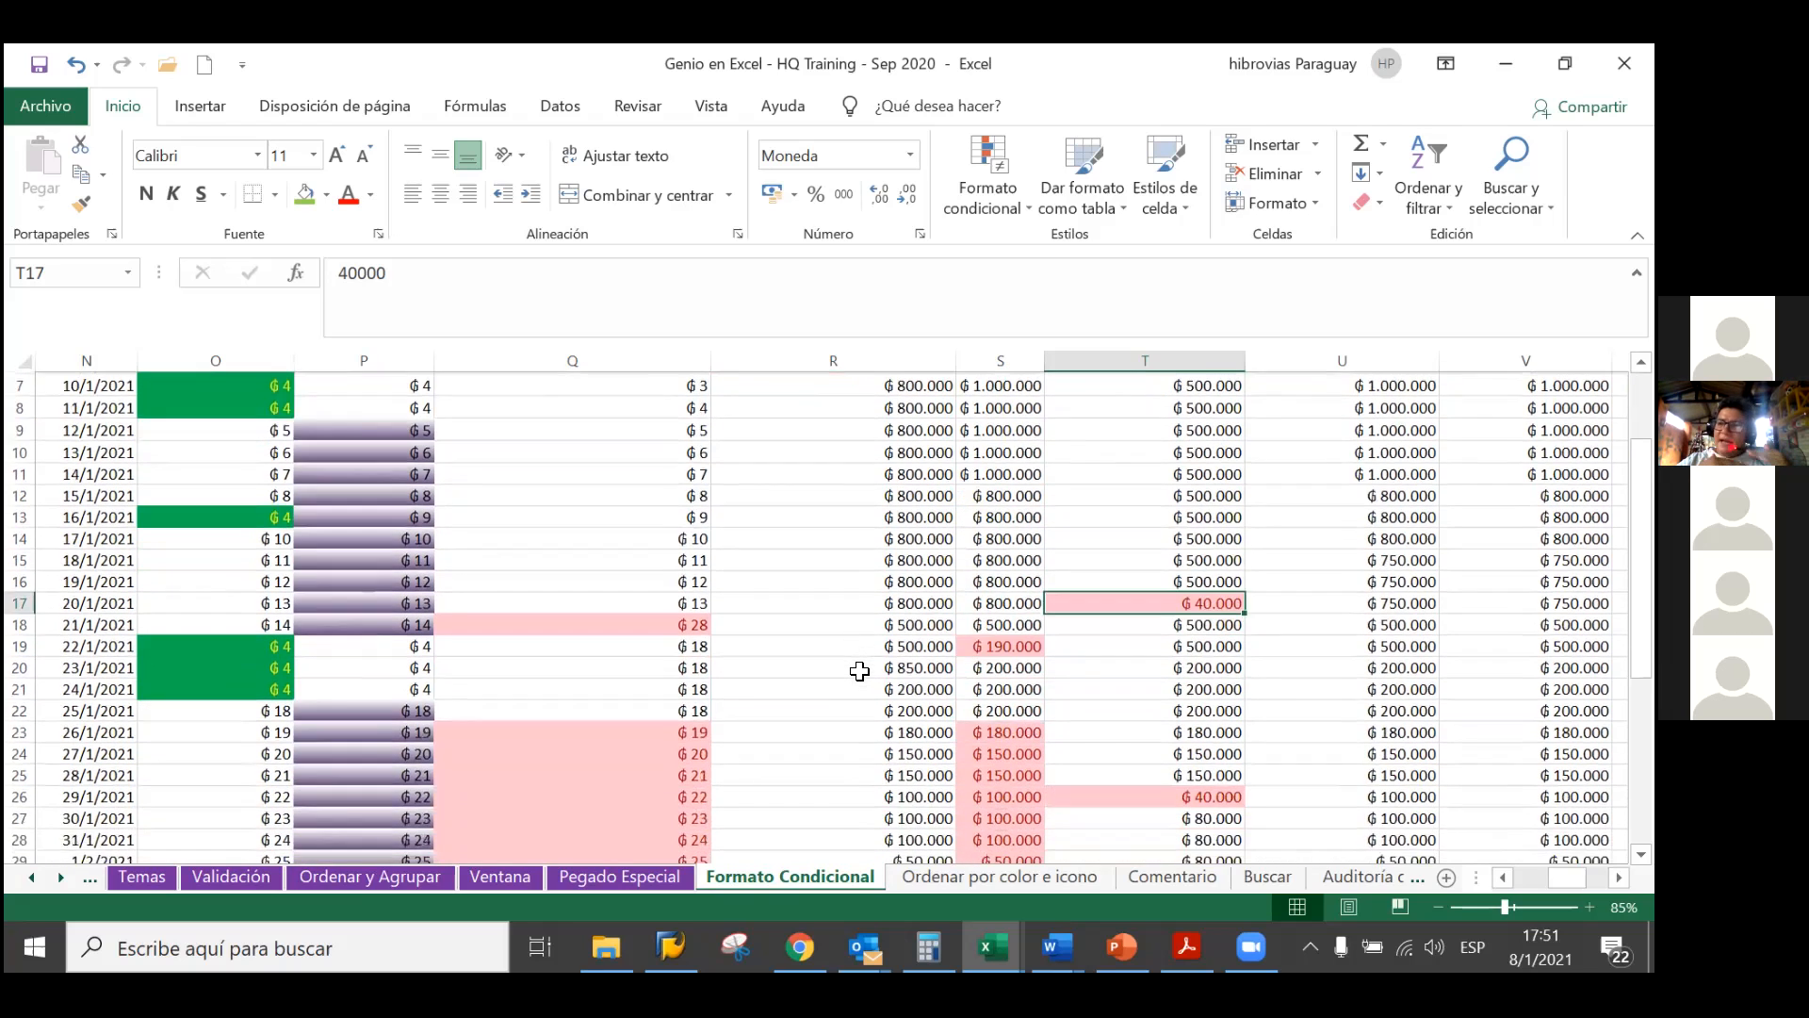
{"action": "scroll", "coordinate": [860, 671], "scroll_direction": "up", "scroll_amount": 5}
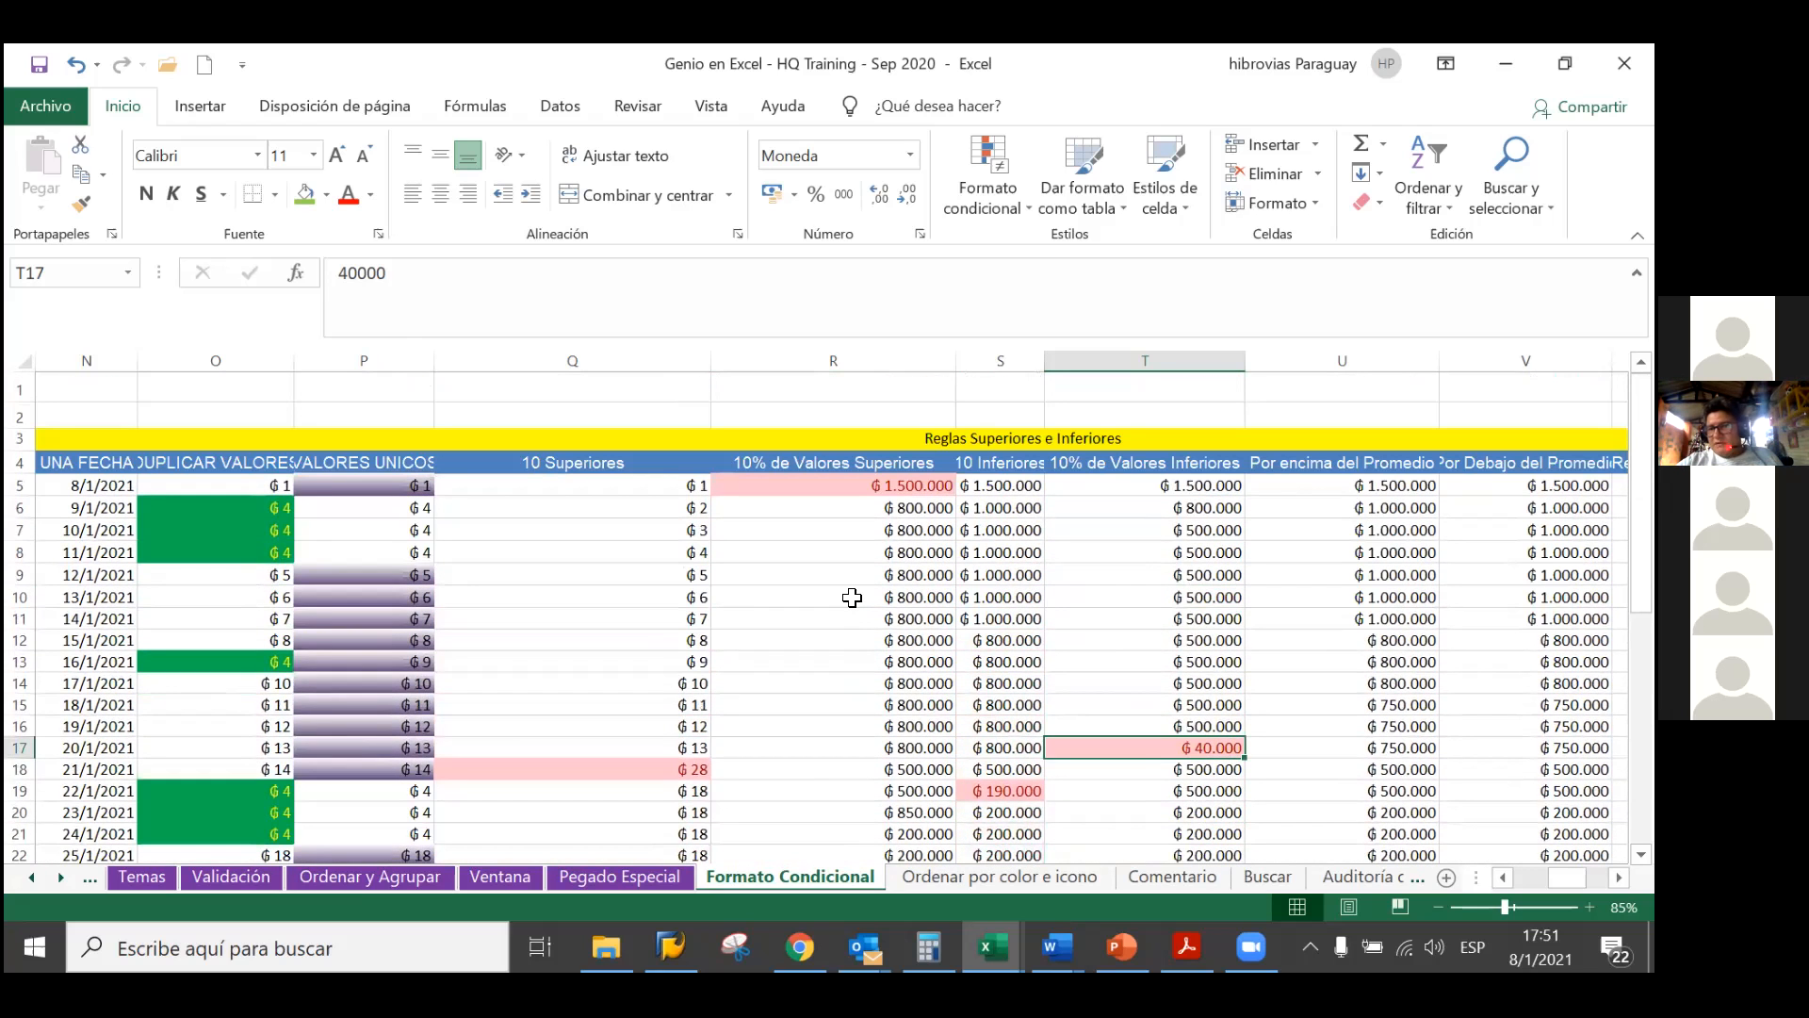
{"action": "scroll", "coordinate": [852, 597], "scroll_direction": "down", "scroll_amount": 2}
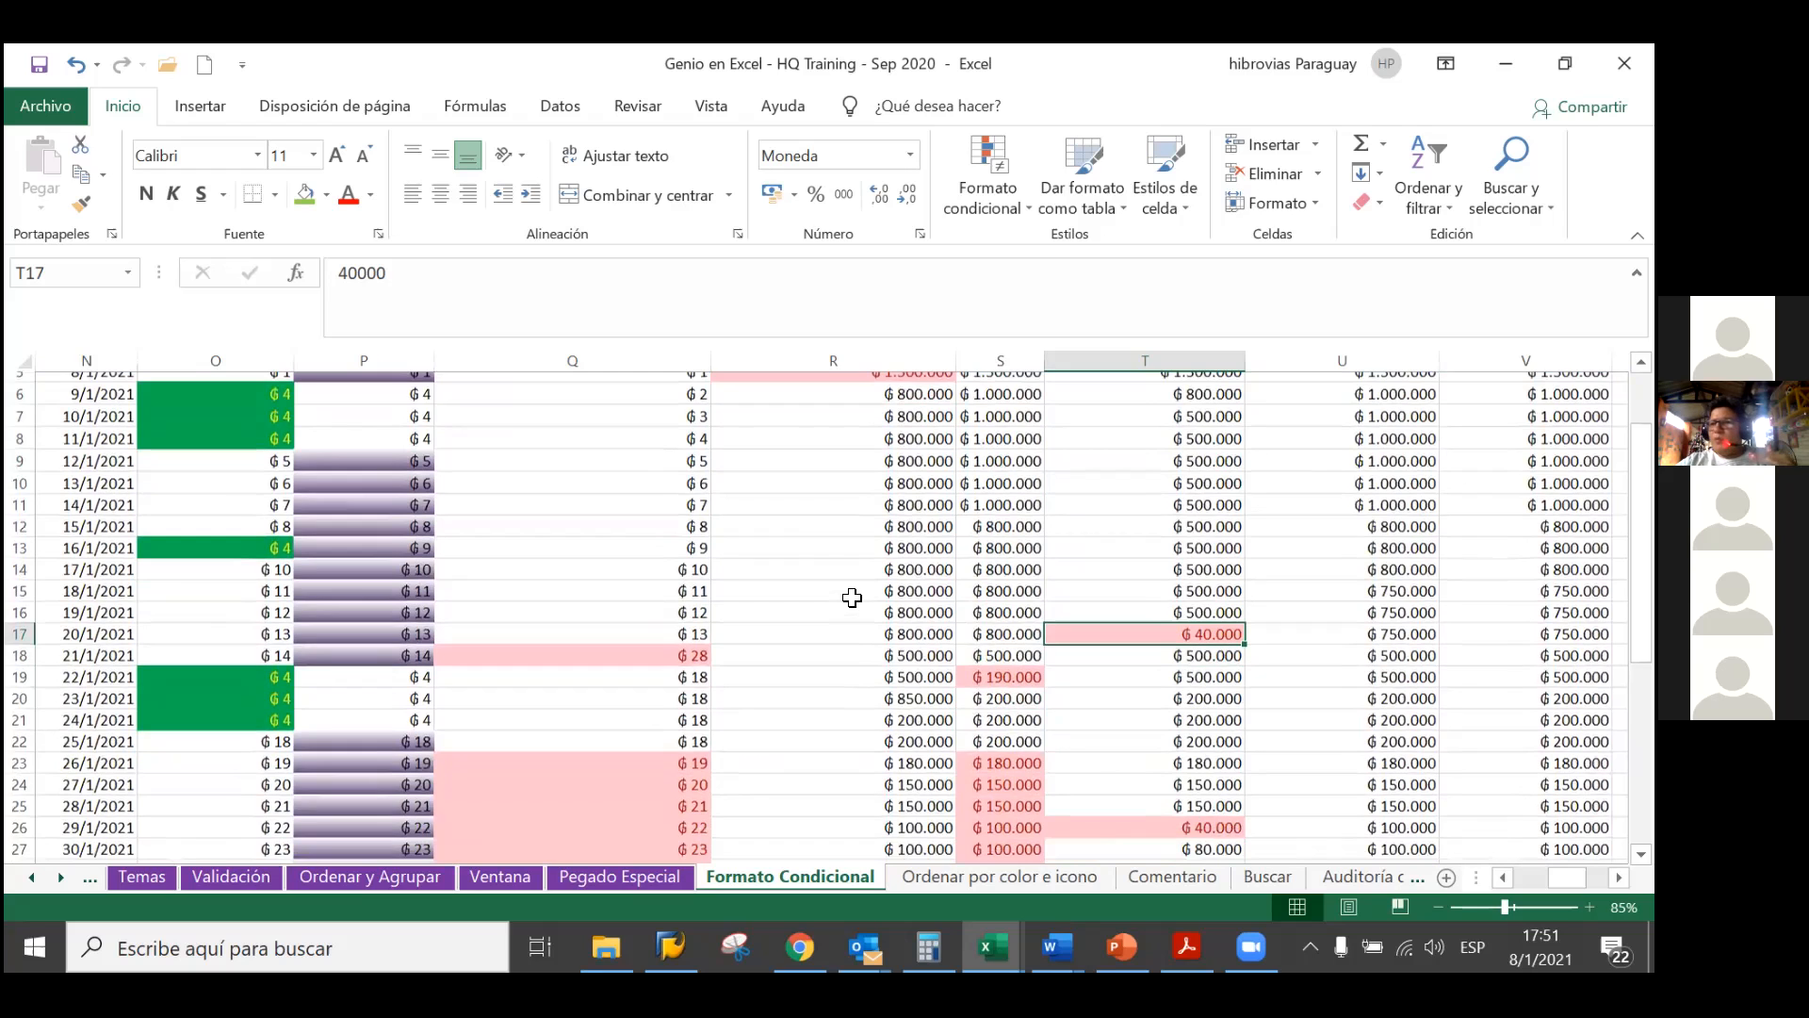
{"action": "scroll", "coordinate": [852, 598], "scroll_direction": "down", "scroll_amount": 3}
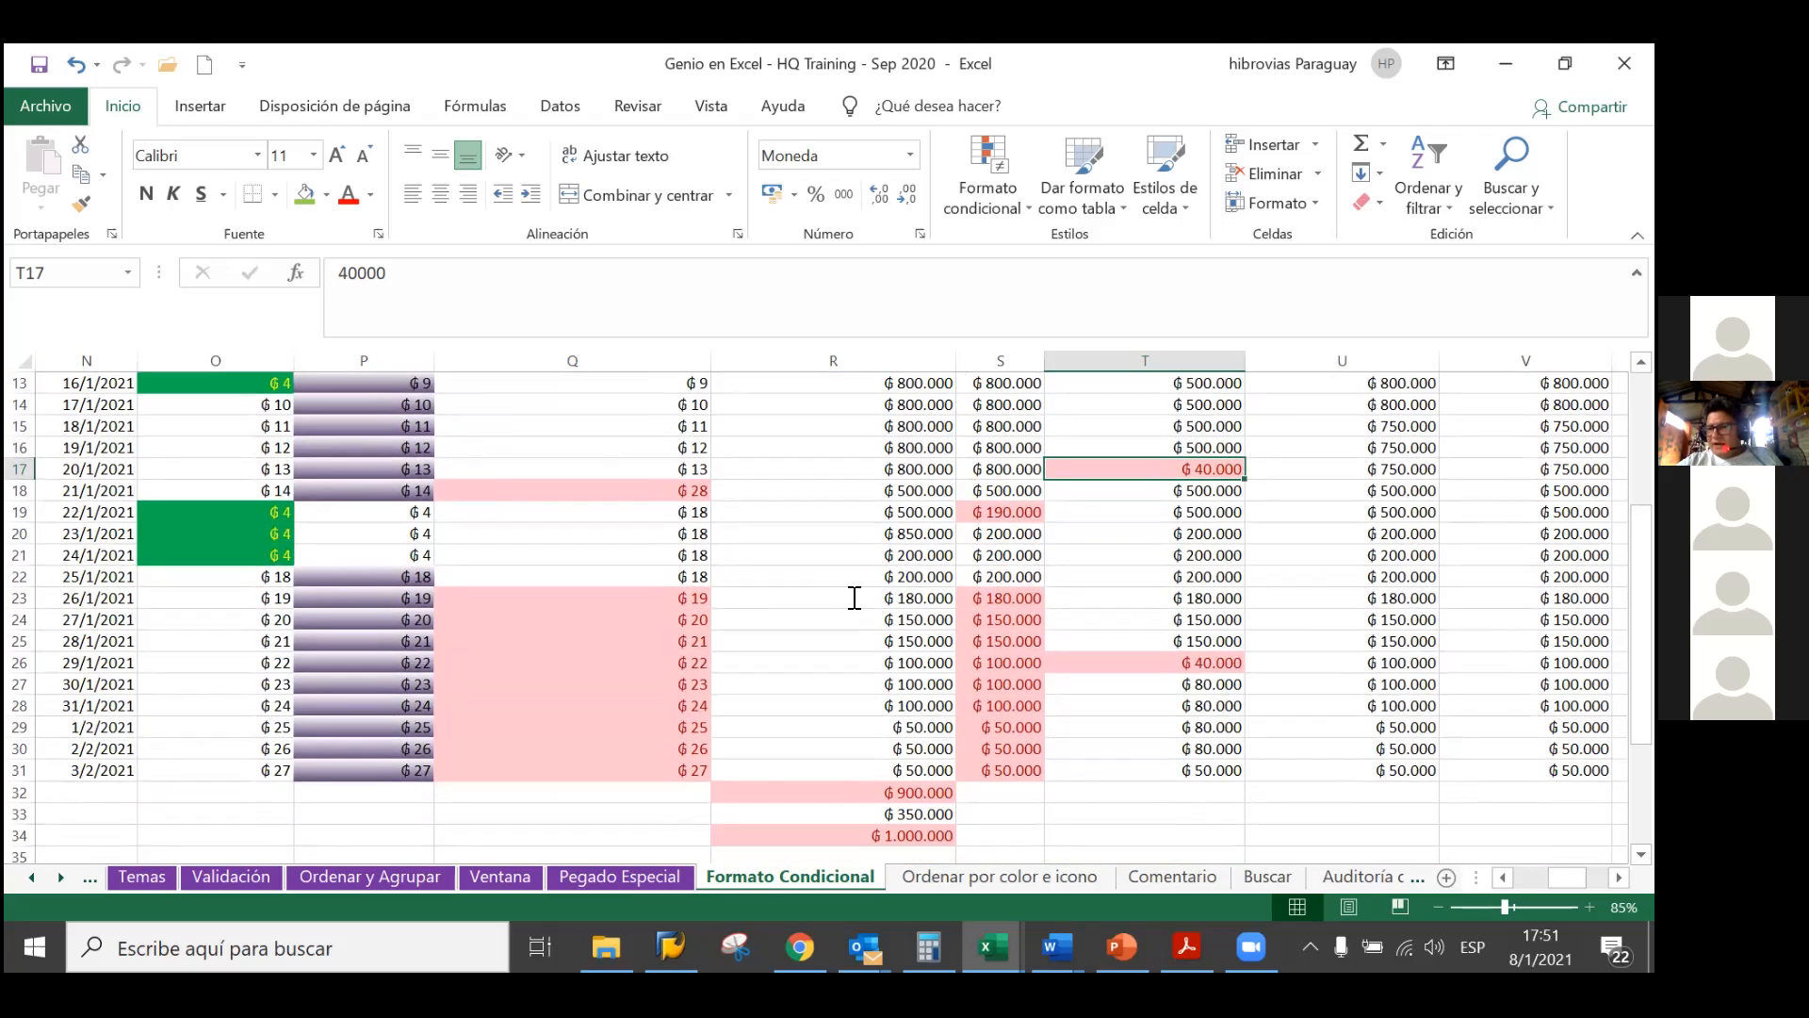
{"action": "scroll", "coordinate": [855, 597], "scroll_direction": "up", "scroll_amount": 4}
{"action": "double_click", "coordinate": [852, 597]}
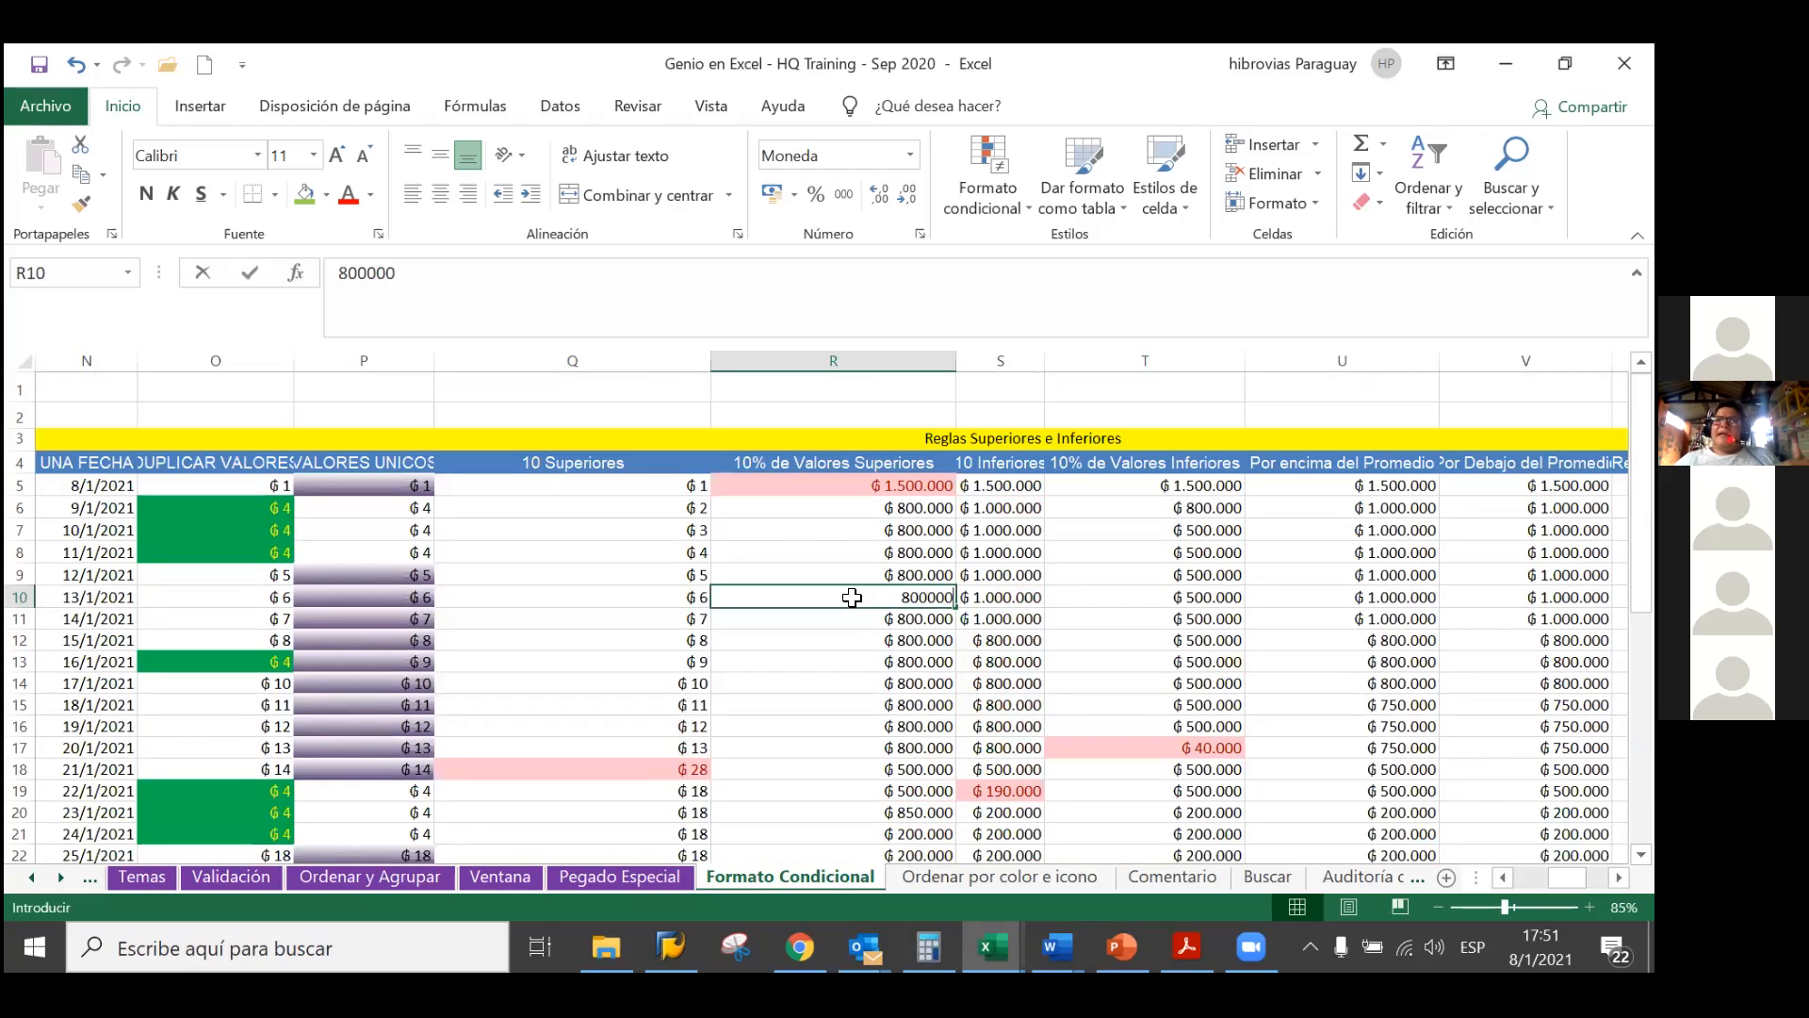
{"action": "key", "text": "BackSpace"}
{"action": "key", "text": "BackSpace"}
{"action": "key", "text": "BackSpace"}
{"action": "key", "text": "BackSpace"}
{"action": "key", "text": "BackSpace"}
{"action": "key", "text": "BackSpace"}
{"action": "type", "text": "1500000"}
{"action": "key", "text": "Return"}
{"action": "type", "text": "1500000"}
{"action": "key", "text": "Return"}
Examine the 10% de Valores Superiores column from row 5 through row 34 to see which values are highlighted
{"action": "scroll", "coordinate": [852, 597], "scroll_direction": "down", "scroll_amount": 1}
{"action": "scroll", "coordinate": [852, 597], "scroll_direction": "down", "scroll_amount": 2}
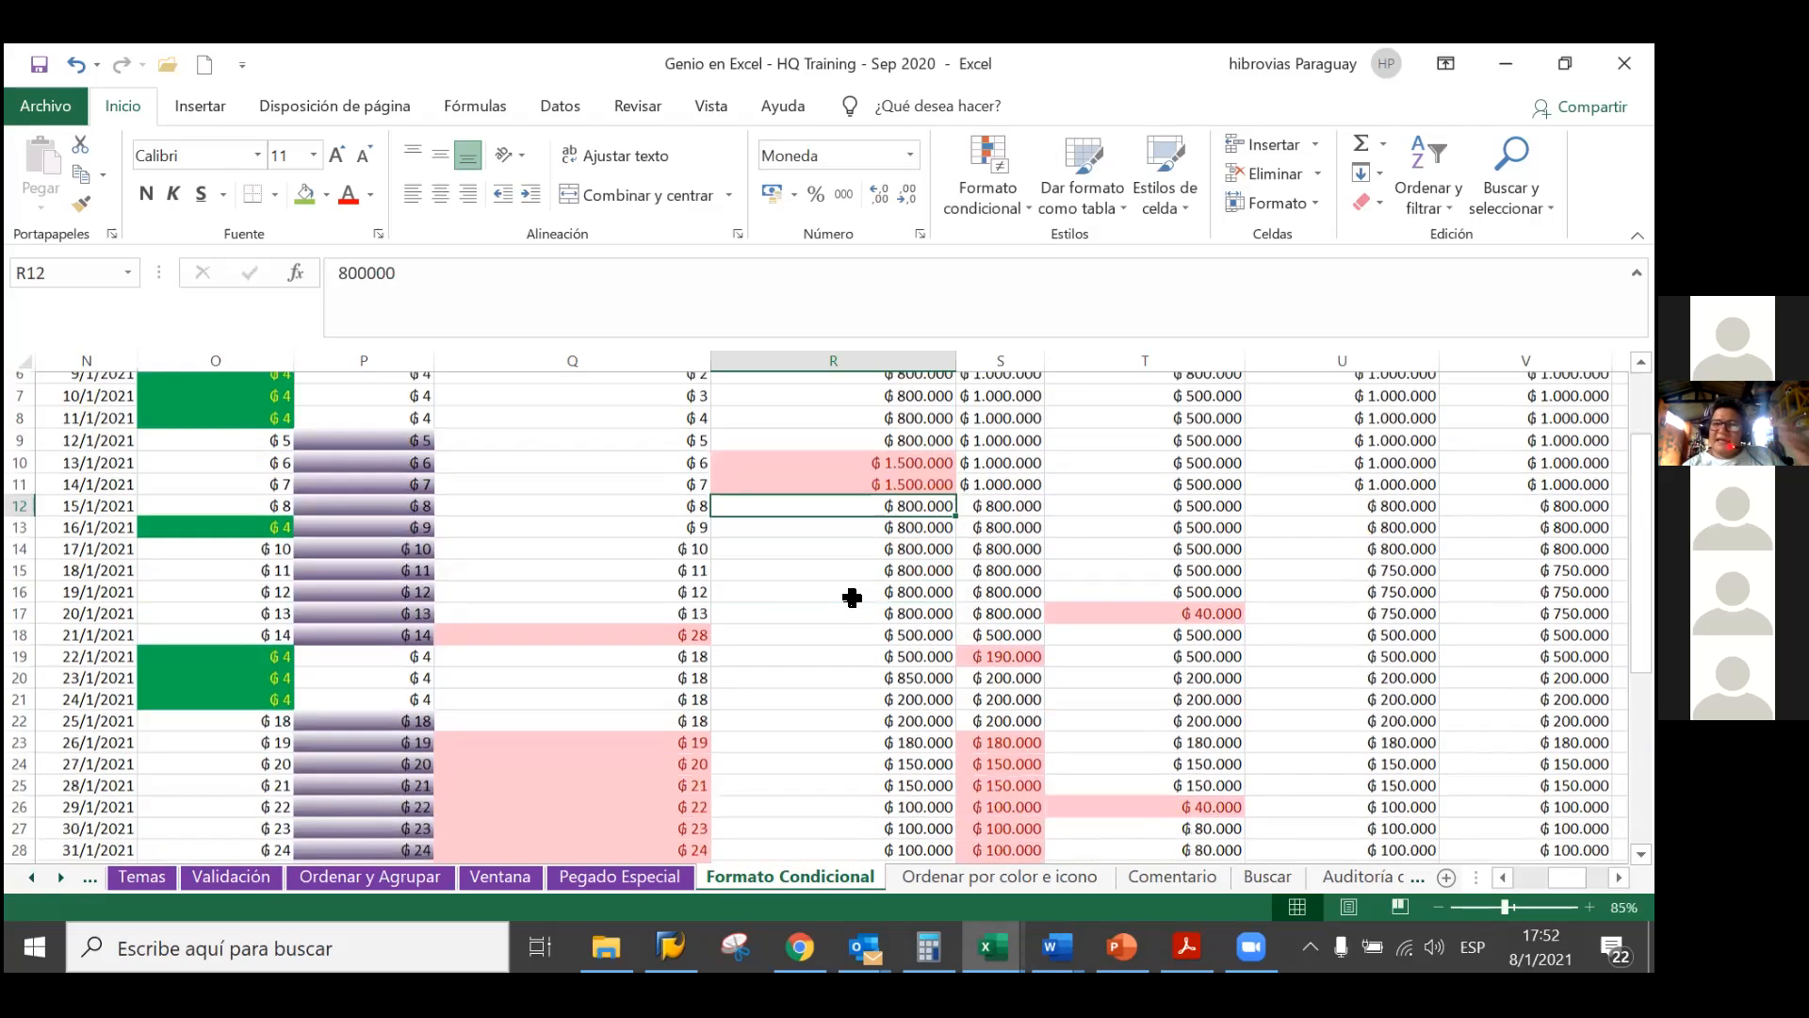
{"action": "scroll", "coordinate": [852, 598], "scroll_direction": "down", "scroll_amount": 3}
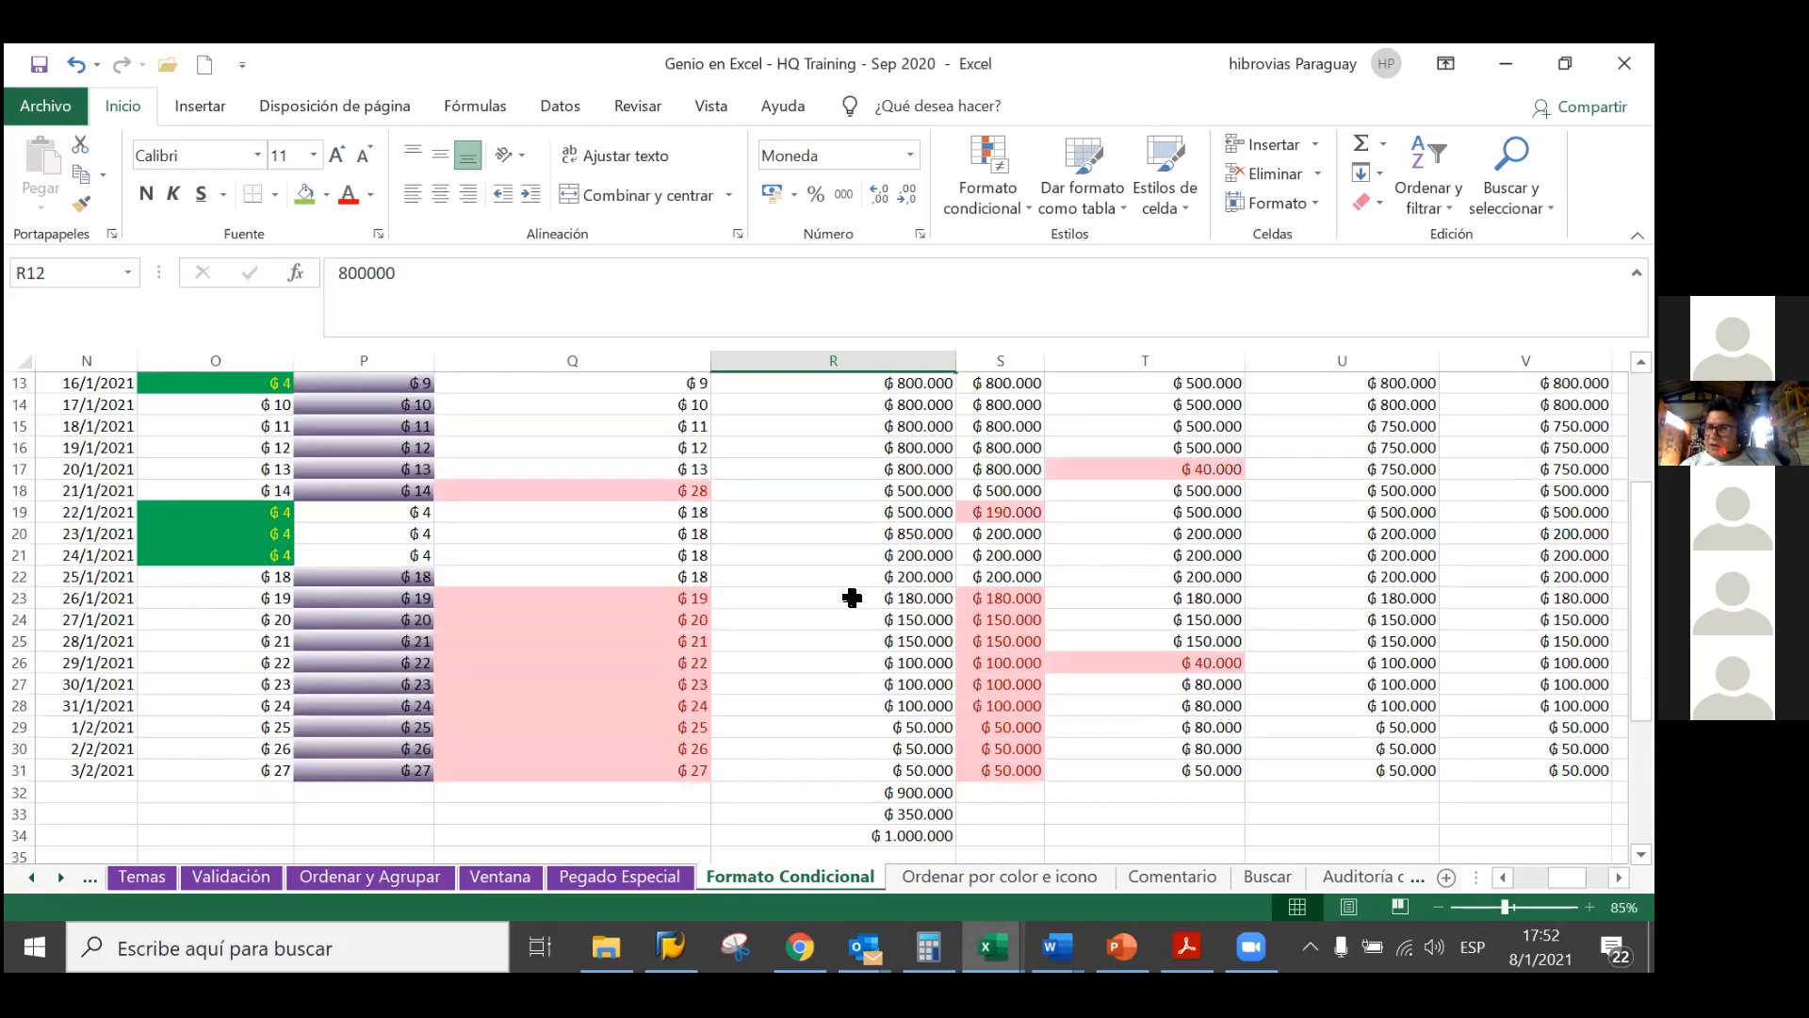
{"action": "scroll", "coordinate": [852, 597], "scroll_direction": "down", "scroll_amount": 2}
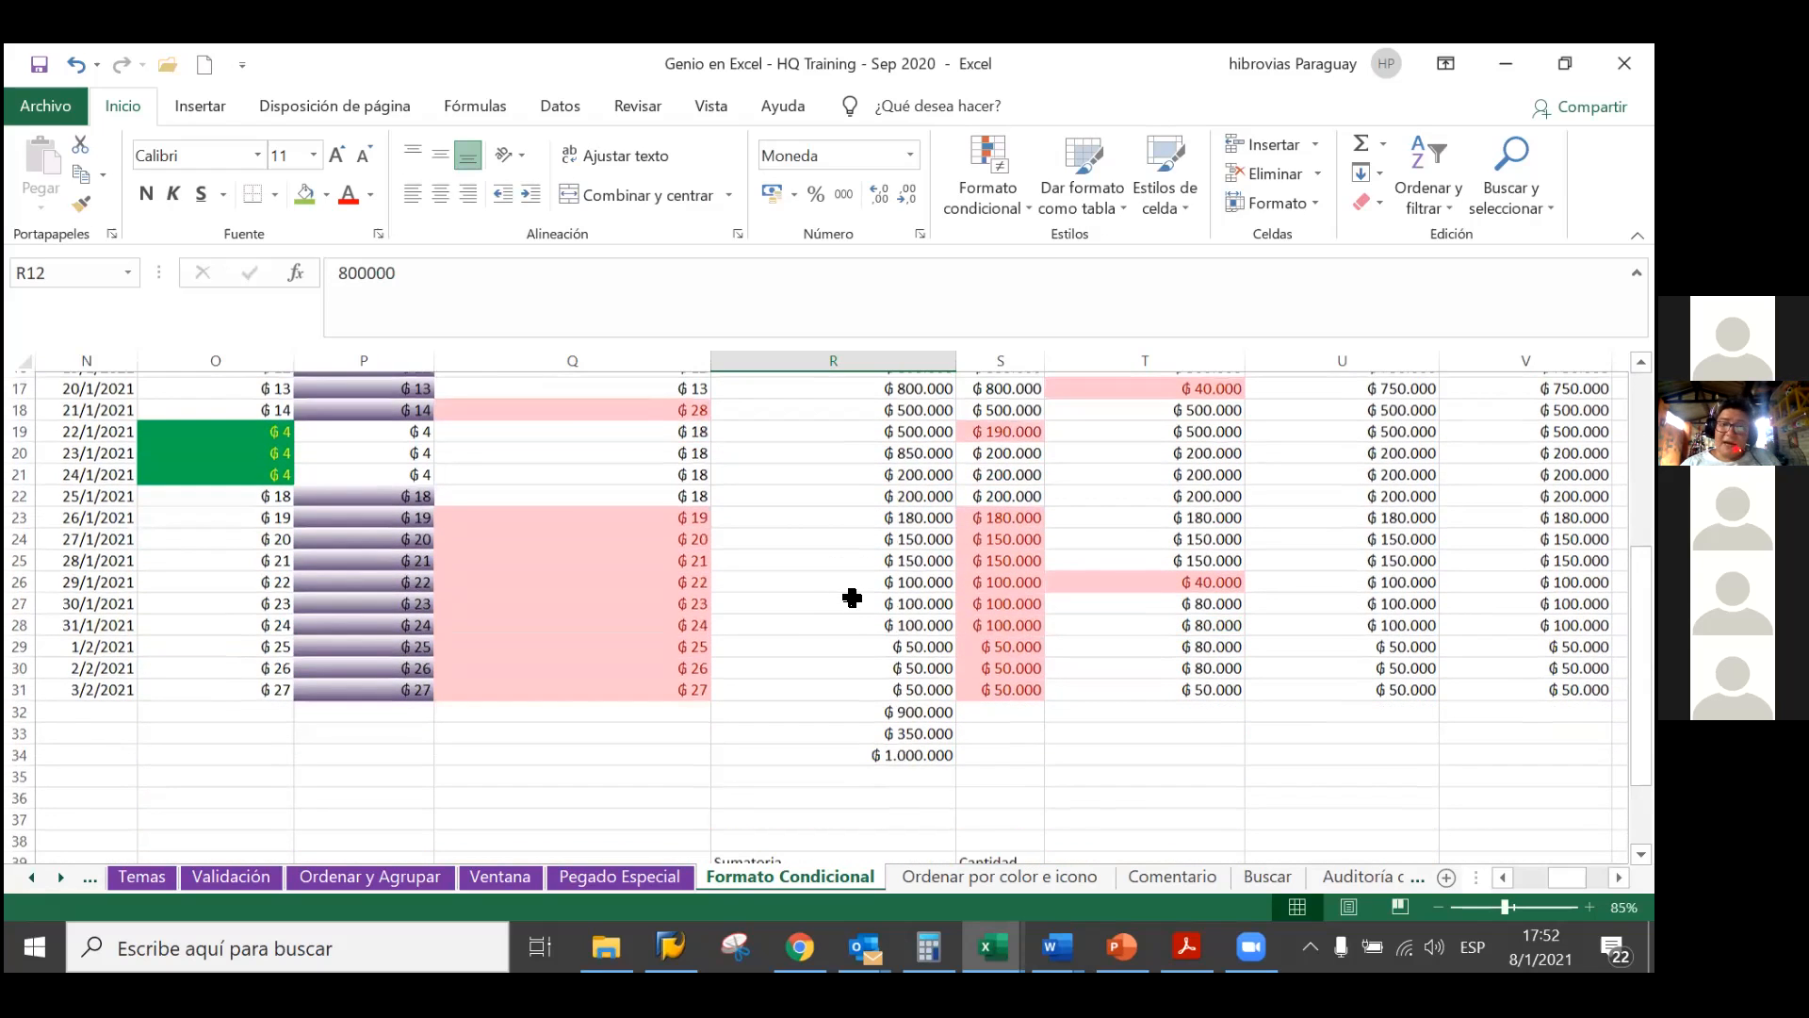
{"action": "scroll", "coordinate": [851, 597], "scroll_direction": "up", "scroll_amount": 1}
{"action": "scroll", "coordinate": [927, 618], "scroll_direction": "up", "scroll_amount": 1}
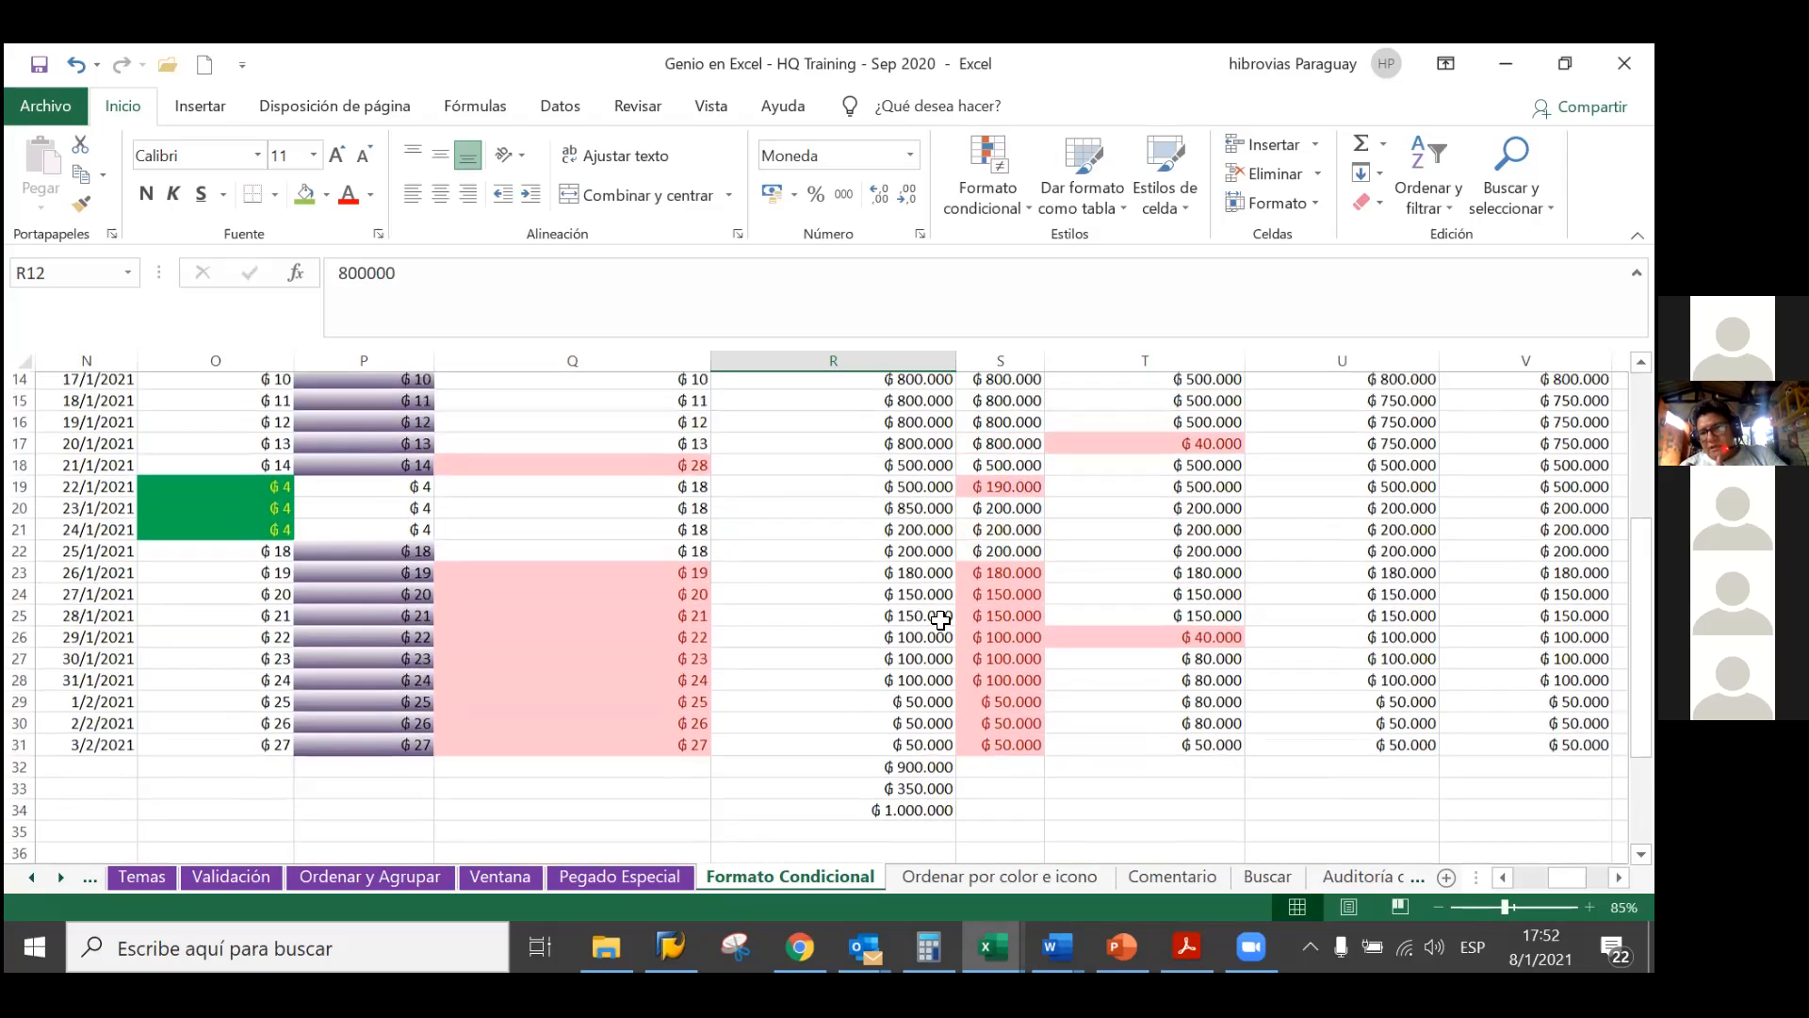
{"action": "scroll", "coordinate": [941, 619], "scroll_direction": "up", "scroll_amount": 2}
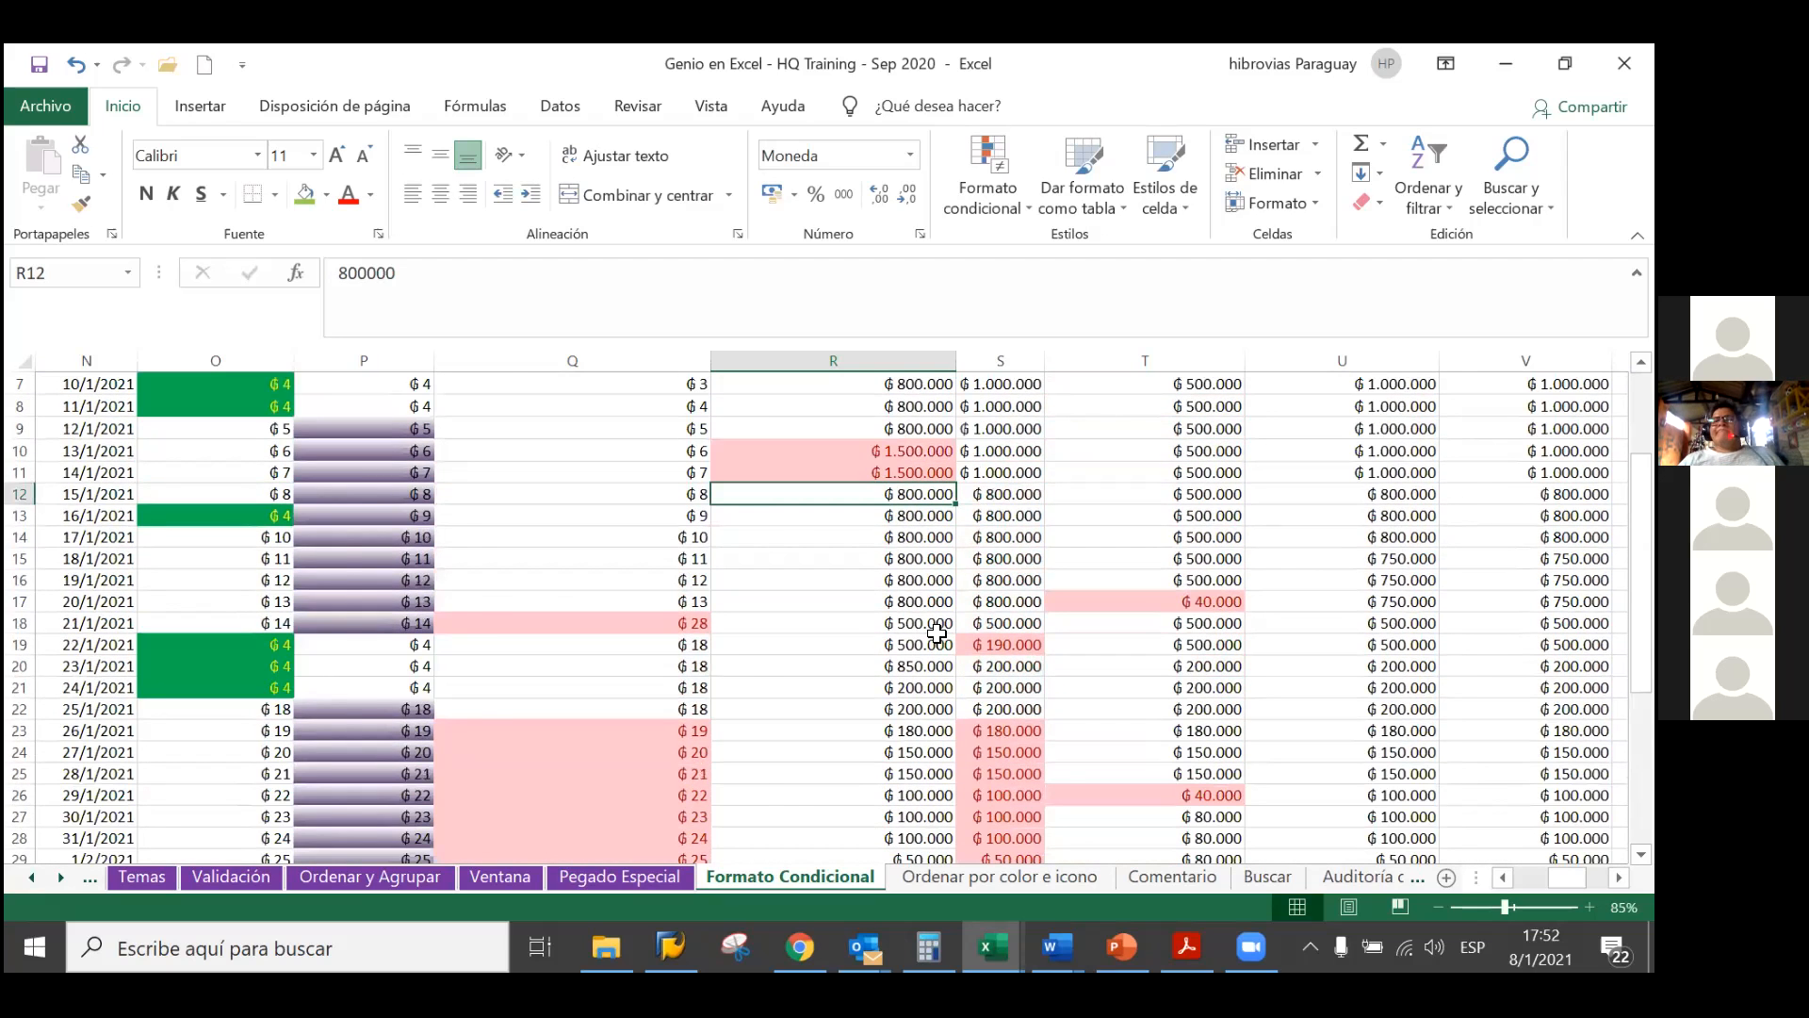
{"action": "scroll", "coordinate": [937, 634], "scroll_direction": "down", "scroll_amount": 1}
{"action": "key", "text": "alt"}
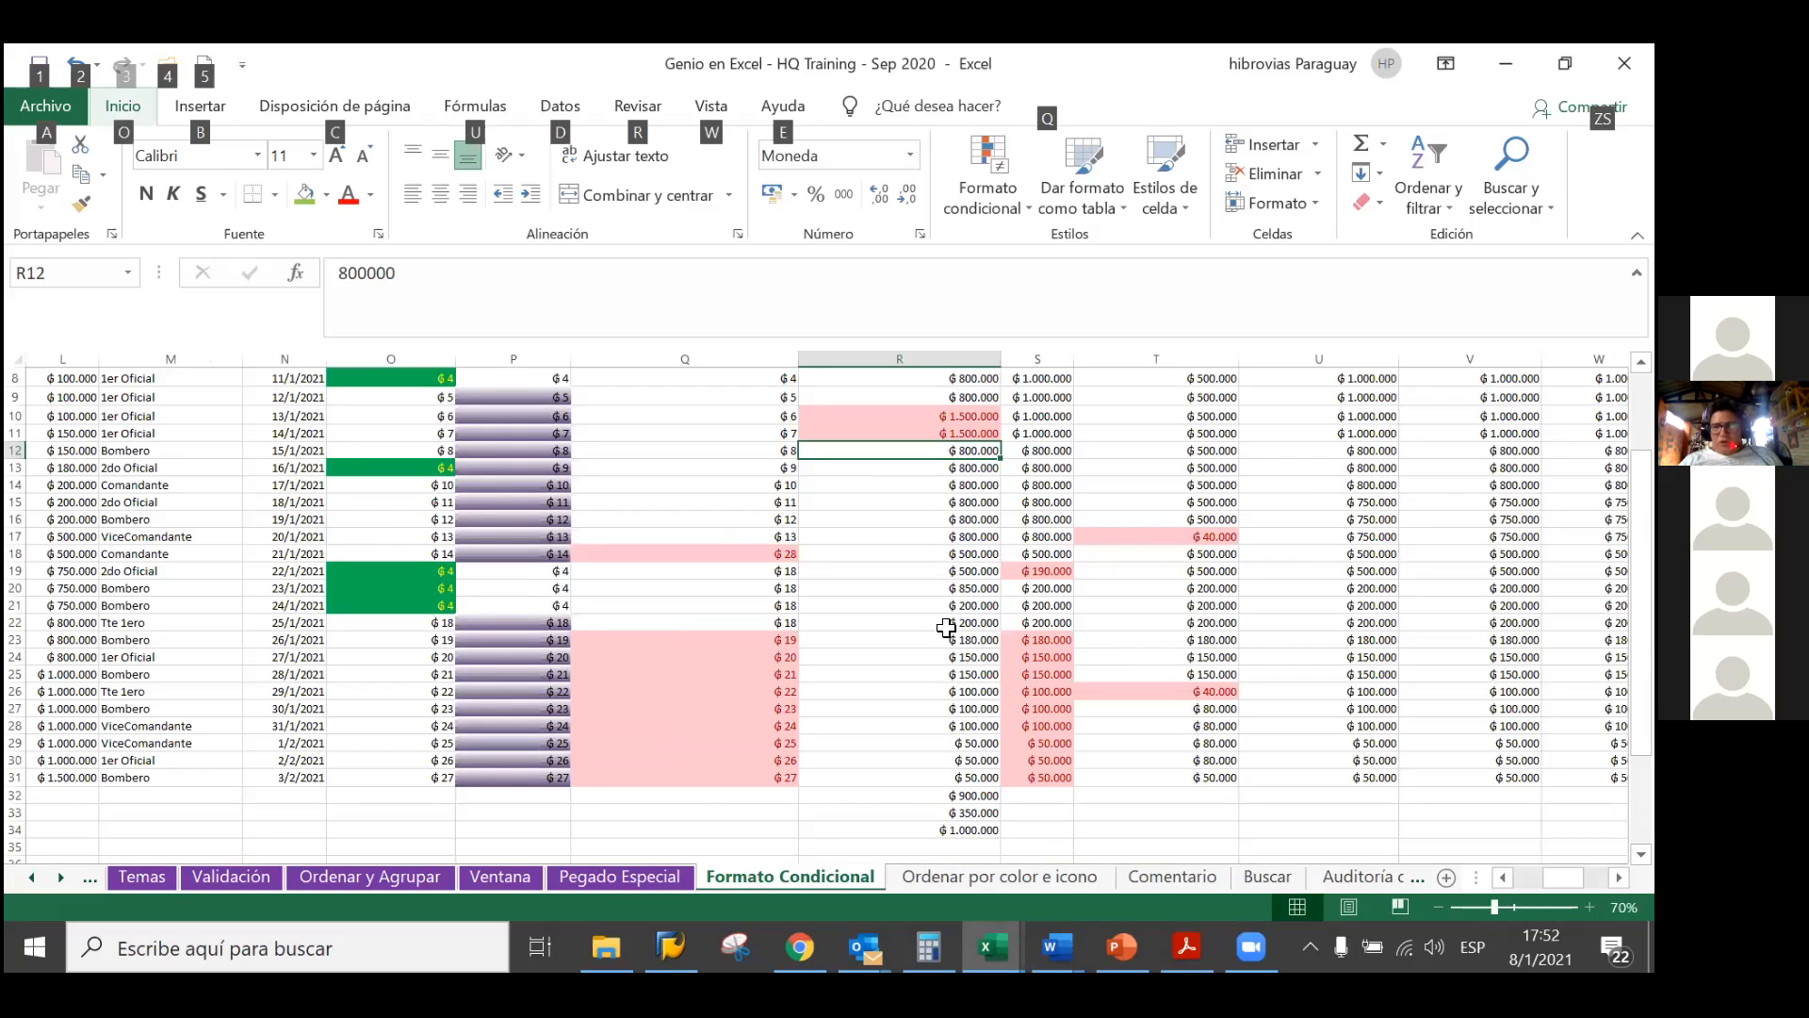
{"action": "scroll", "coordinate": [946, 628], "scroll_direction": "up", "scroll_amount": 1}
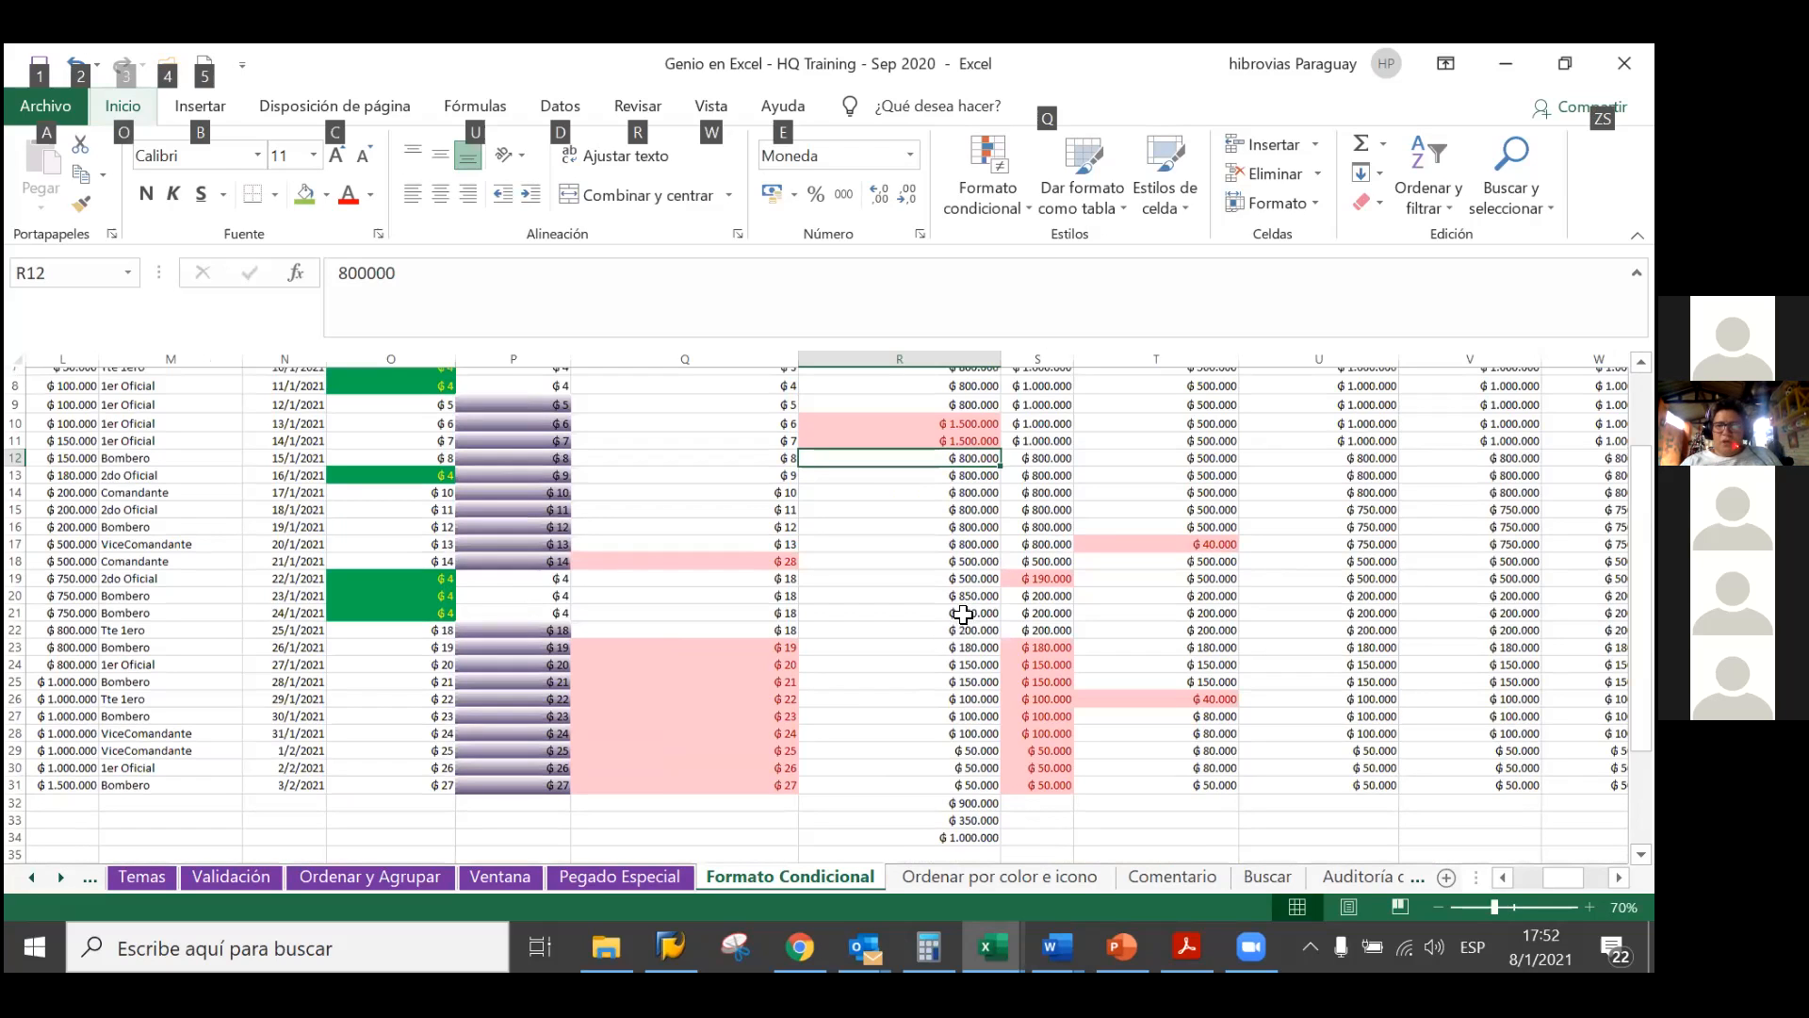
{"action": "scroll", "coordinate": [1201, 471], "scroll_direction": "up", "scroll_amount": 1}
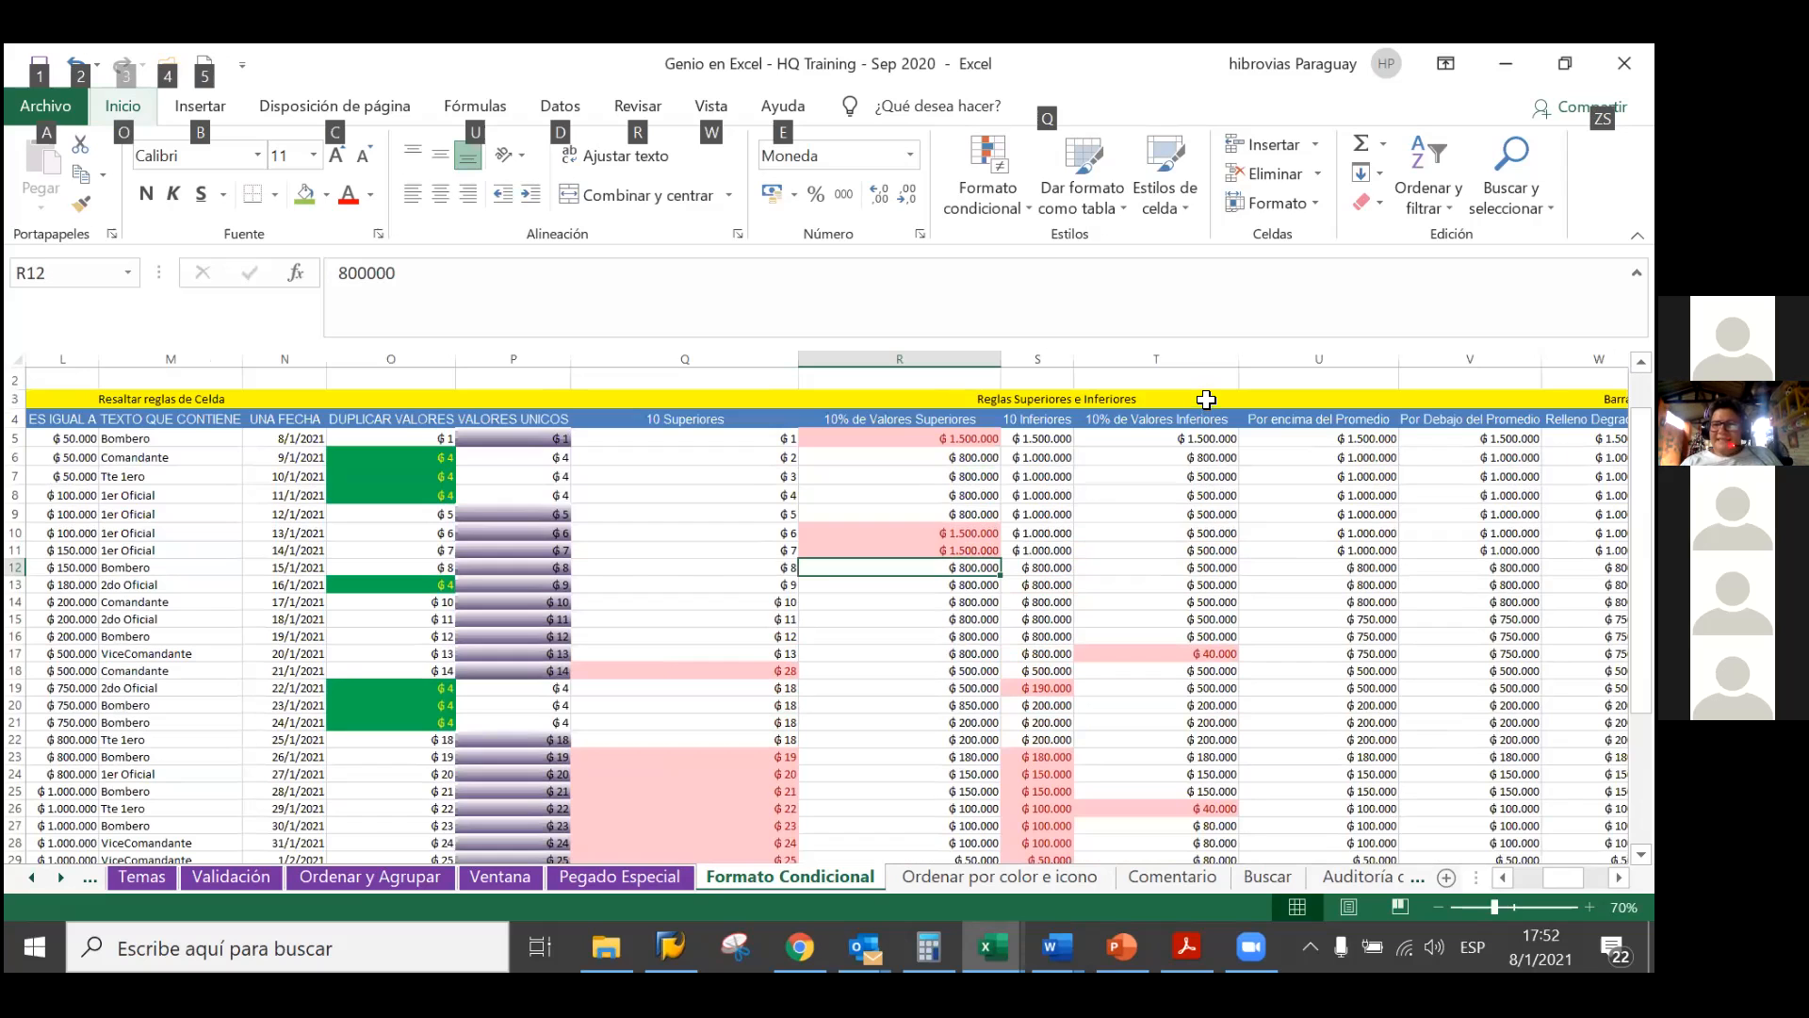
Examine the Por encima del Promedio and Por Debajo del Promedio columns down to row 31, enlarging the sheet to 100%
{"action": "scroll", "coordinate": [1216, 424], "scroll_direction": "down", "scroll_amount": 1}
{"action": "scroll", "coordinate": [1268, 400], "scroll_direction": "down", "scroll_amount": 2}
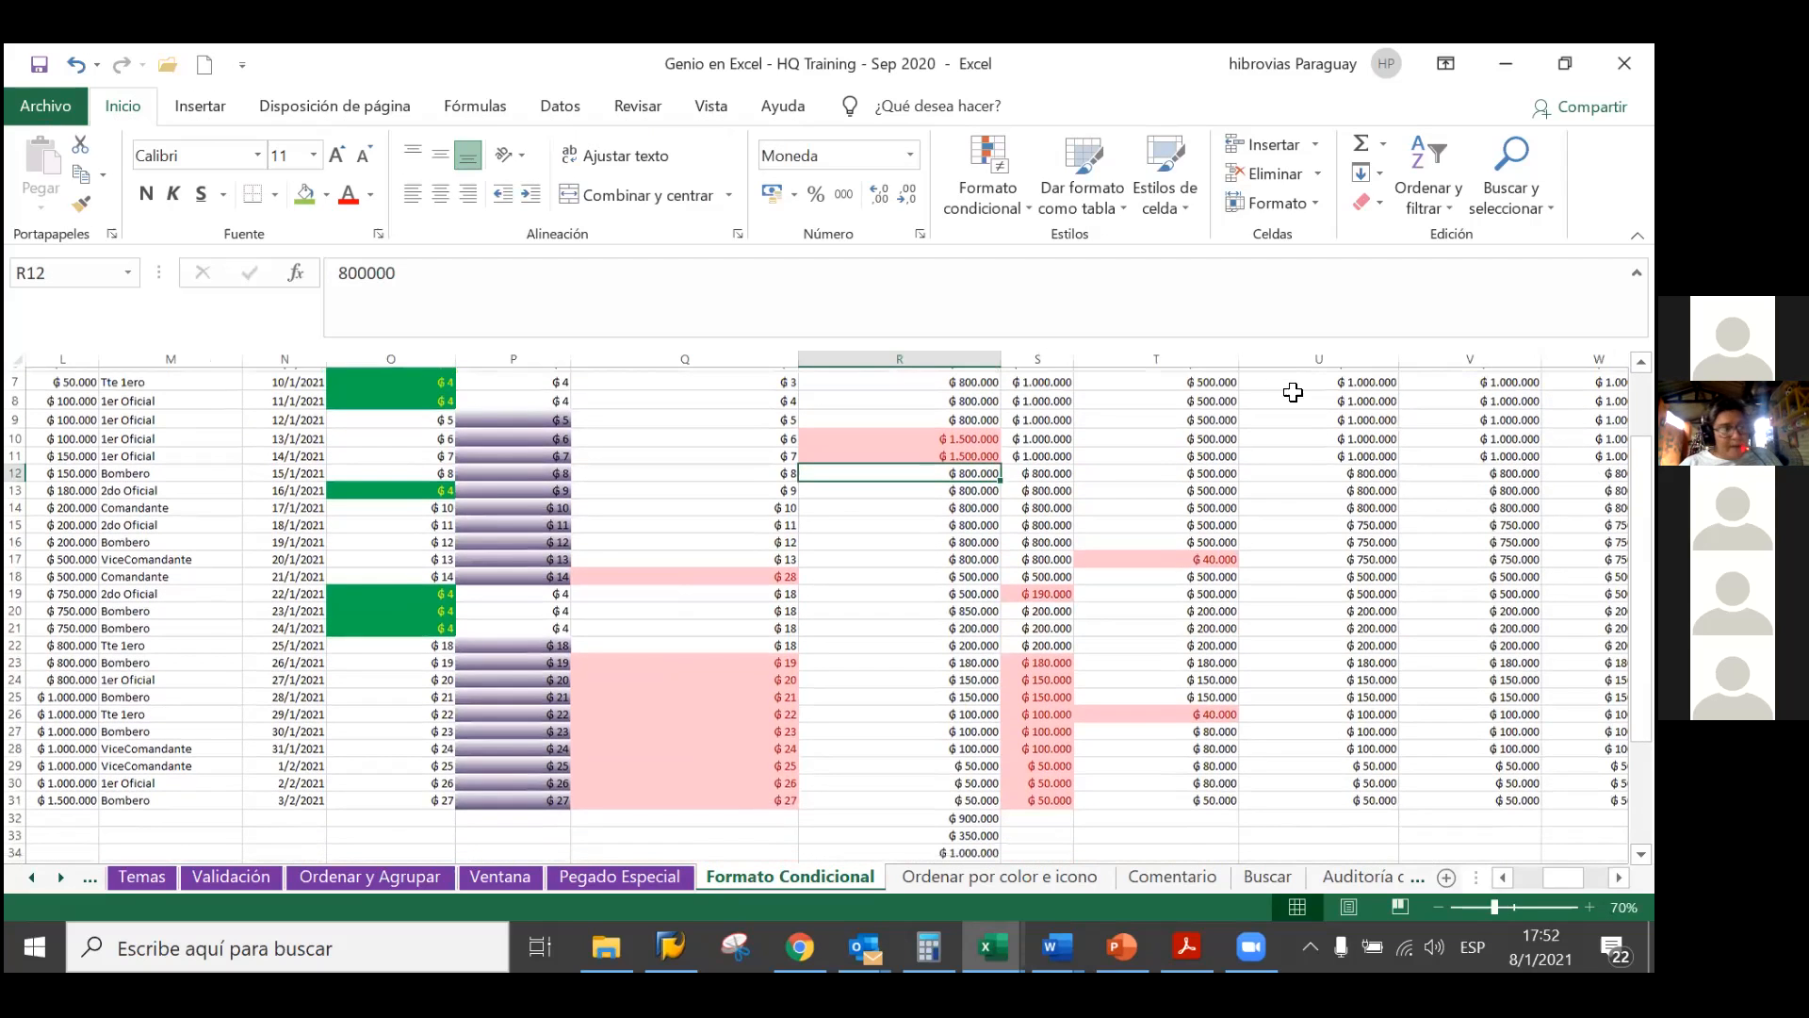
{"action": "scroll", "coordinate": [1470, 407], "scroll_direction": "up", "scroll_amount": 1}
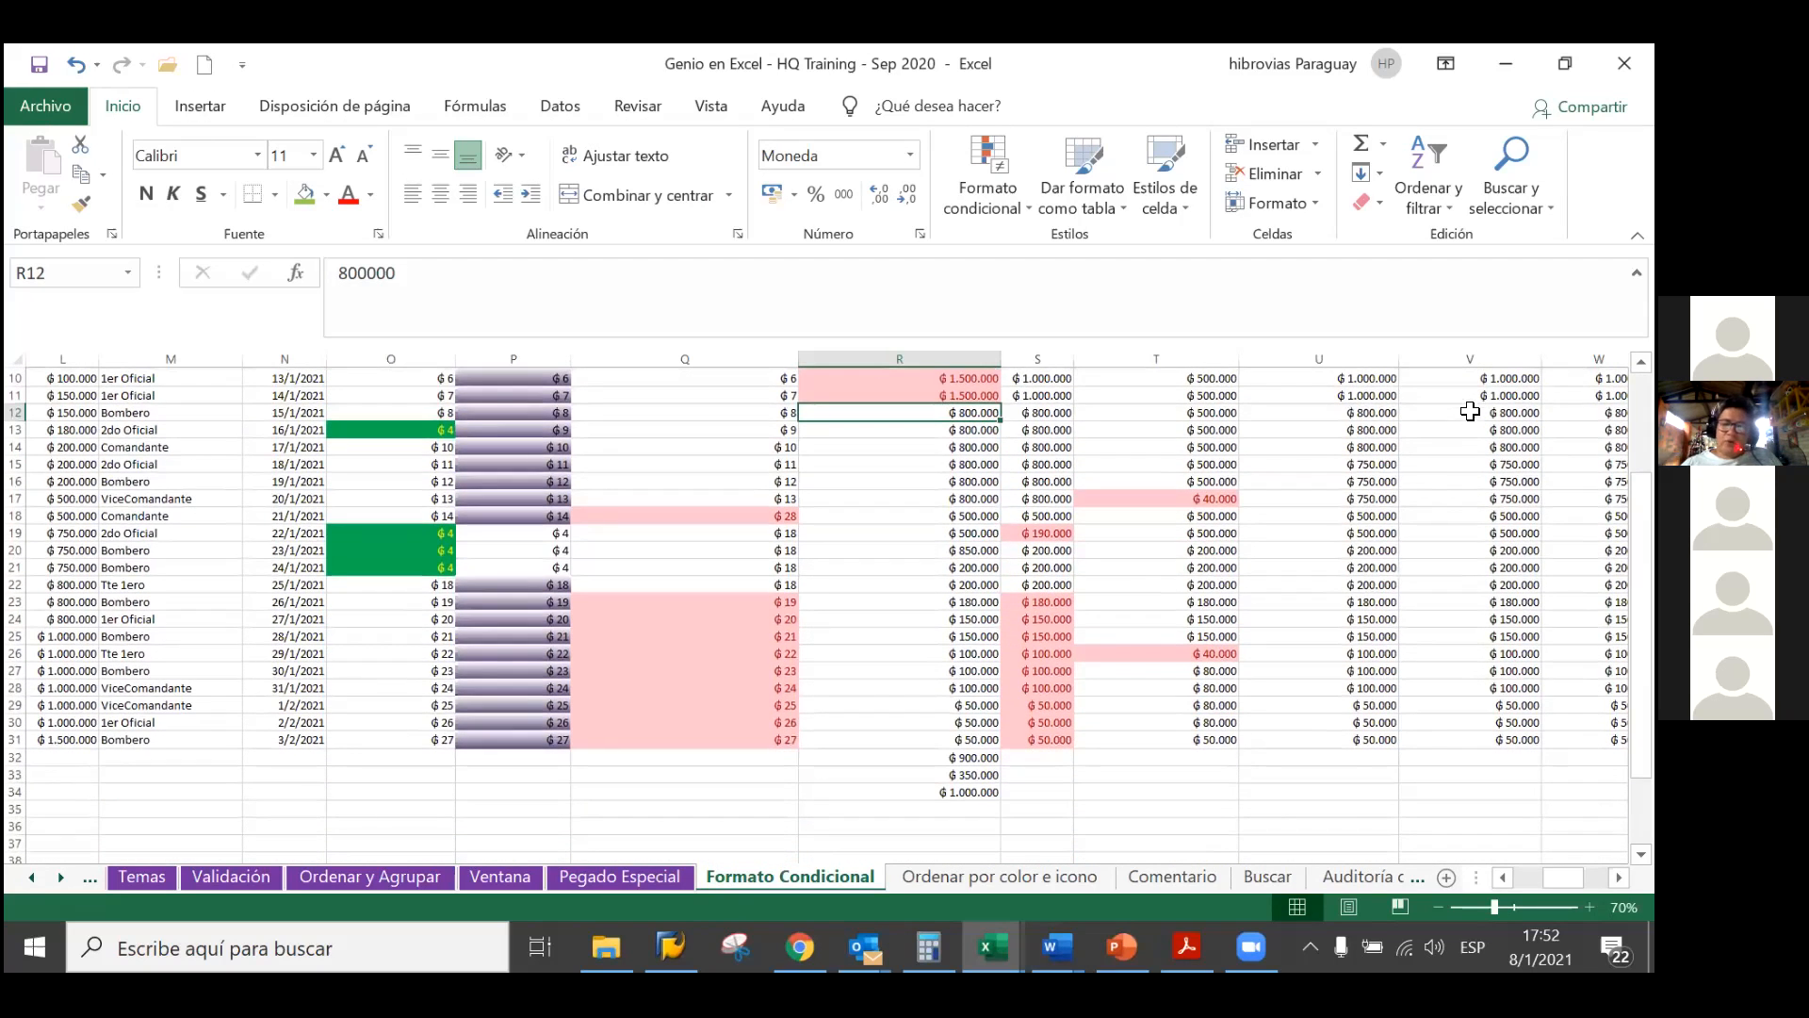
{"action": "scroll", "coordinate": [1442, 486], "scroll_direction": "up", "scroll_amount": 1}
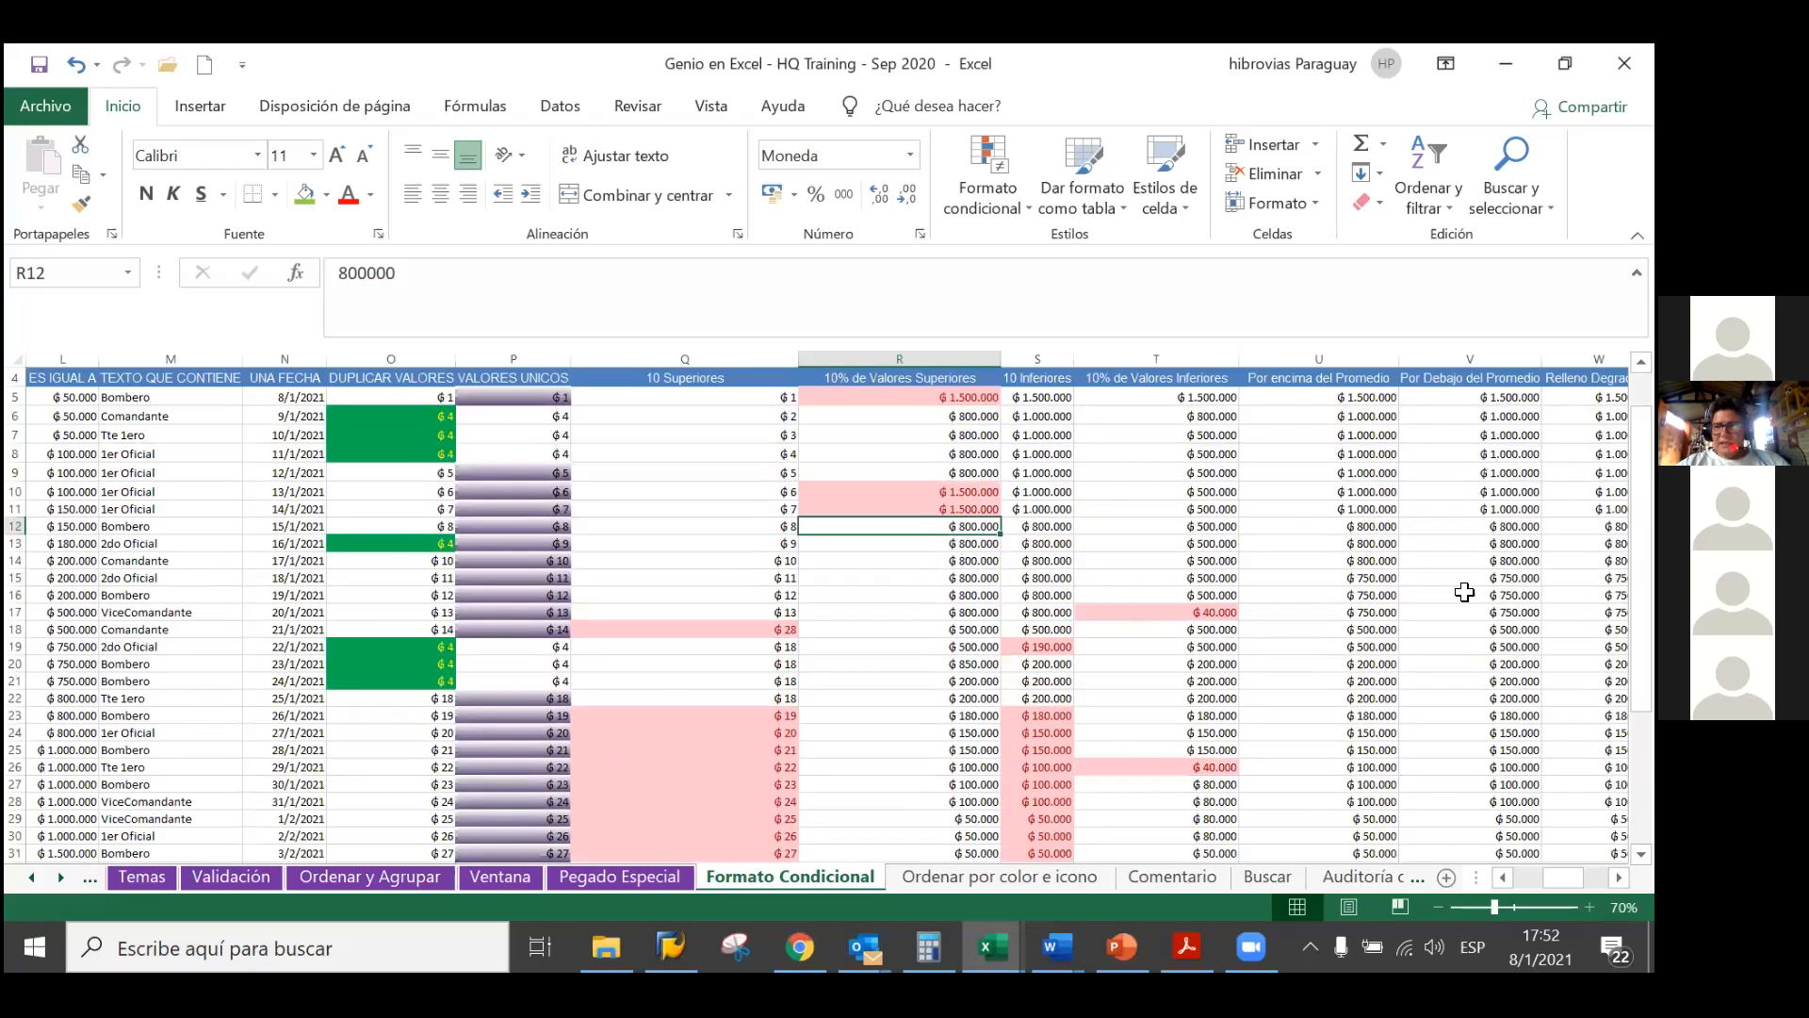
{"action": "left_click", "coordinate": [1319, 397]}
{"action": "scroll", "coordinate": [1460, 592], "scroll_direction": "up", "scroll_amount": 1}
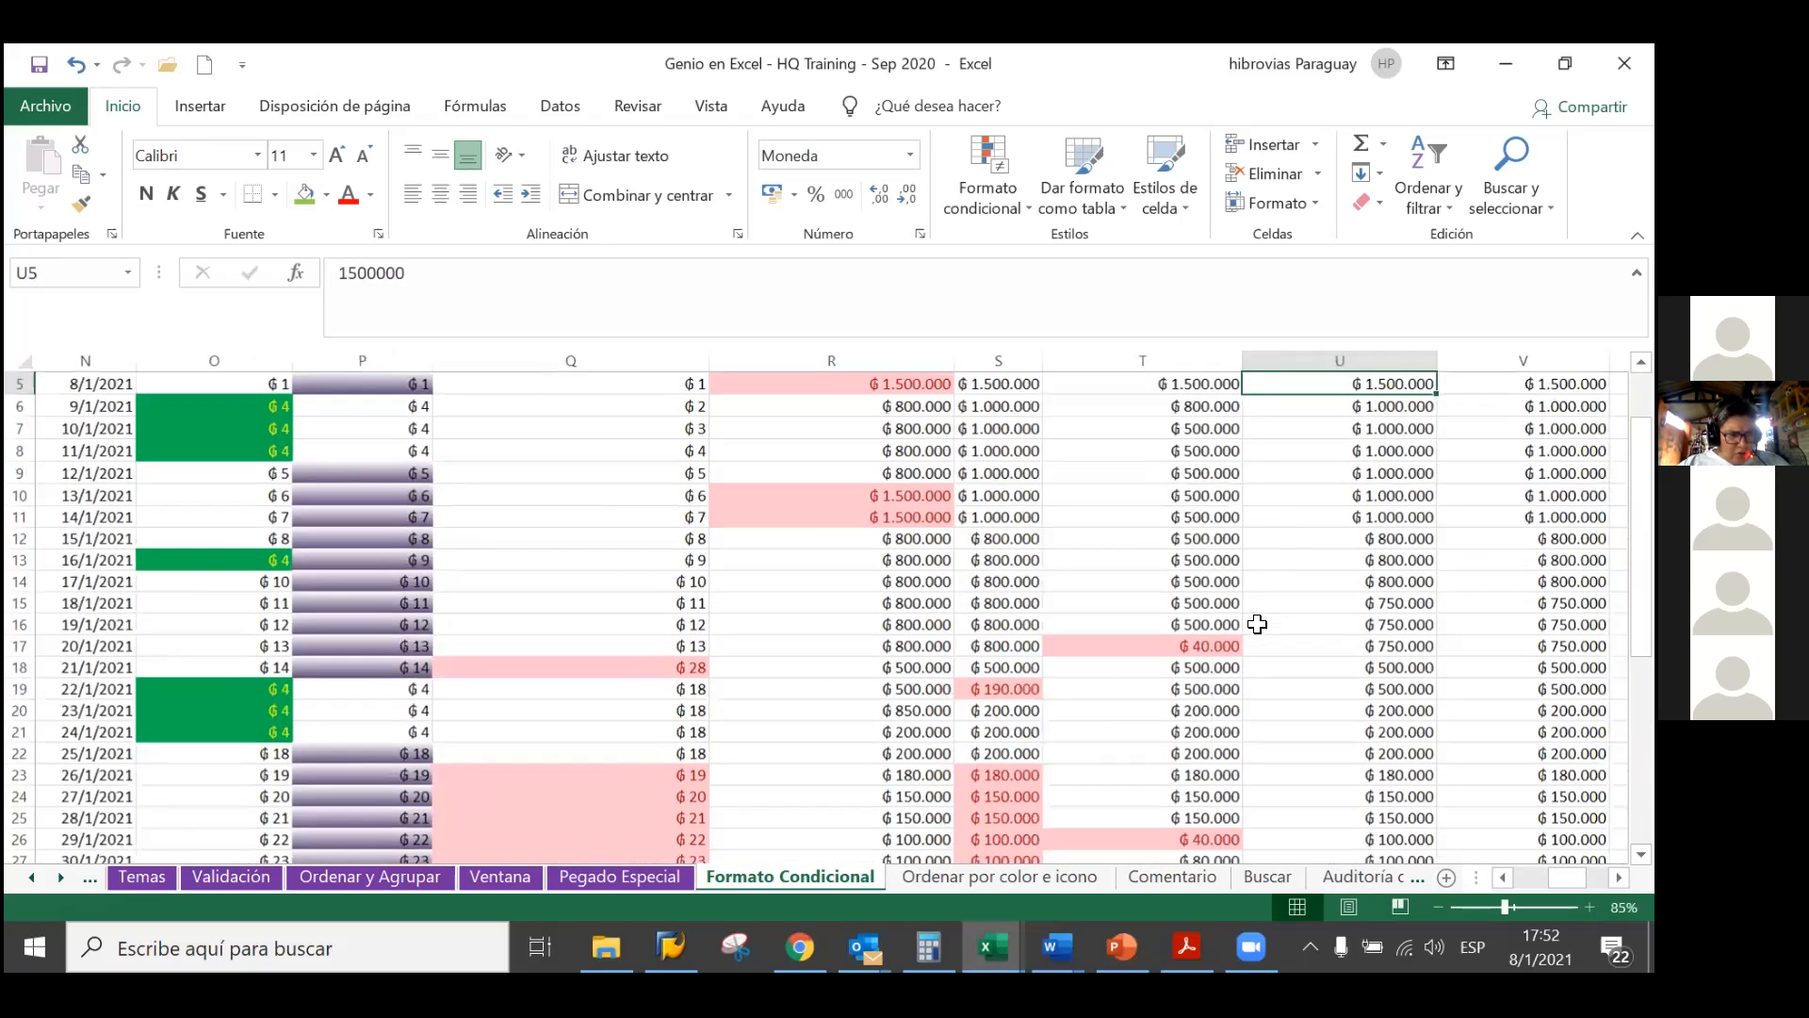
{"action": "scroll", "coordinate": [1287, 469], "scroll_direction": "up", "scroll_amount": 2}
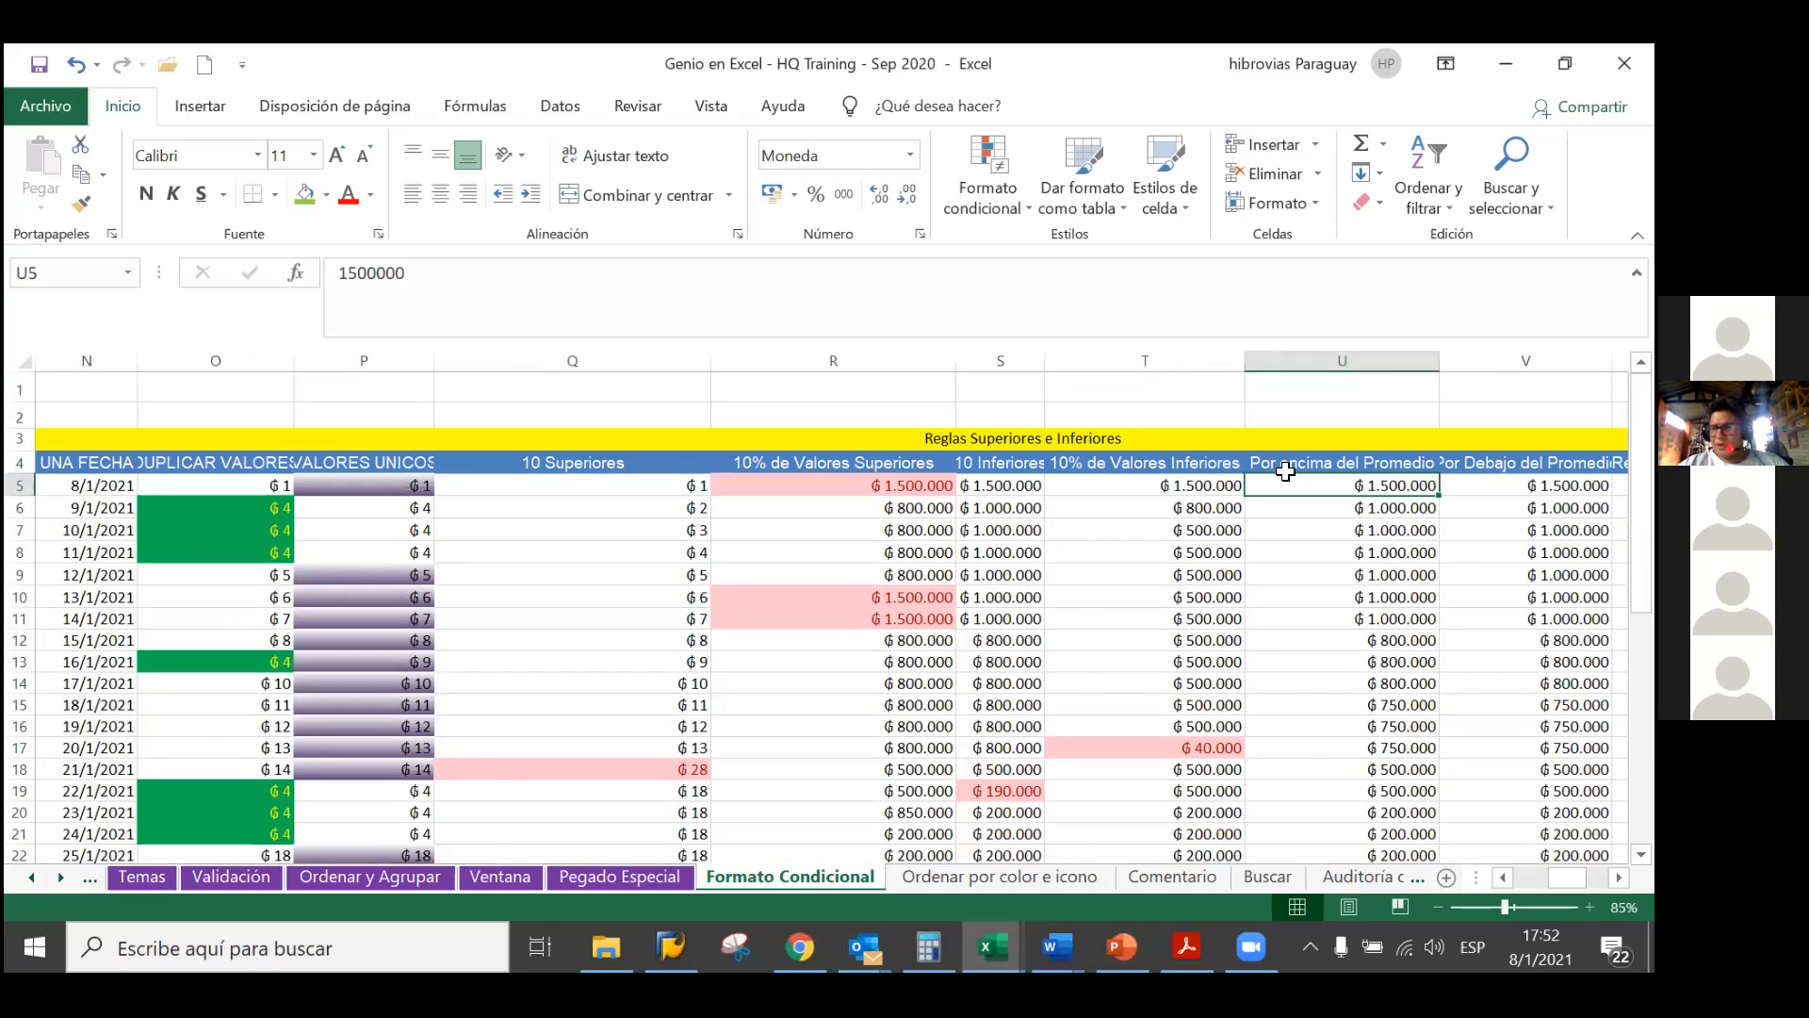
{"action": "scroll", "coordinate": [1286, 471], "scroll_direction": "up", "scroll_amount": 1}
{"action": "left_click", "coordinate": [1286, 472]}
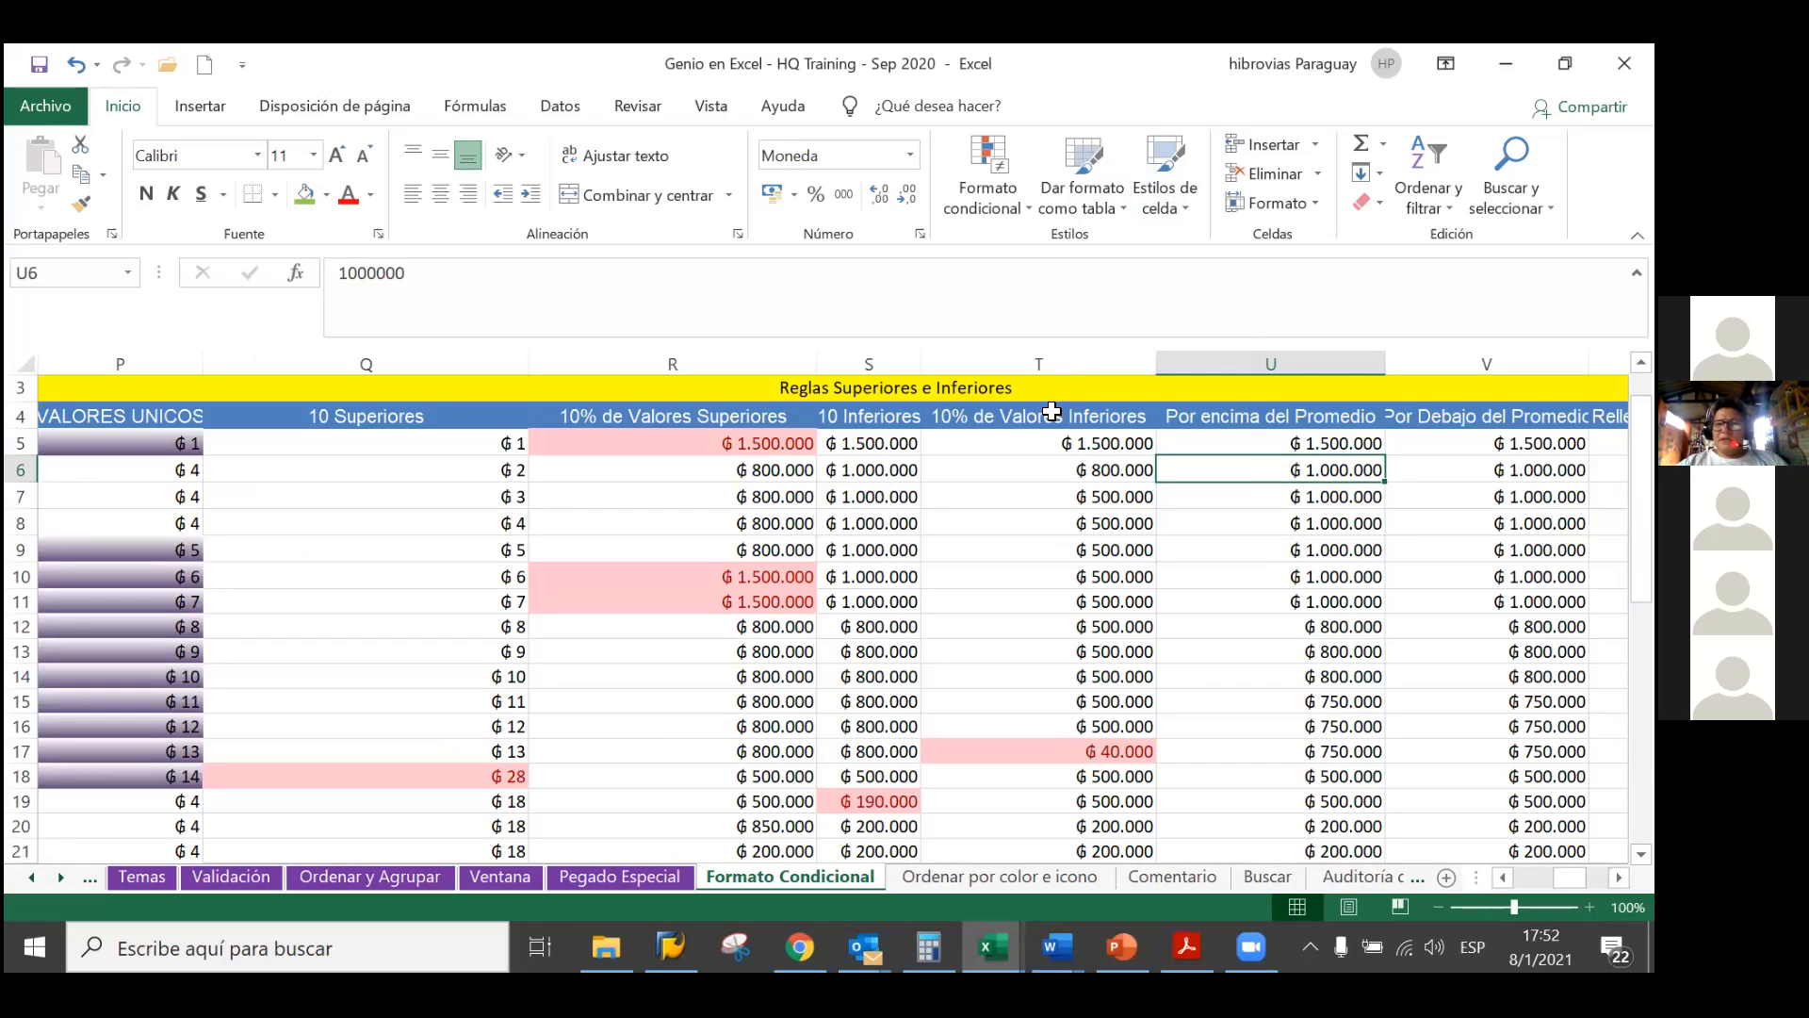
Apply an above-average conditional formatting rule to U5:U31 with light red fill and dark red text
{"action": "left_click", "coordinate": [1351, 443]}
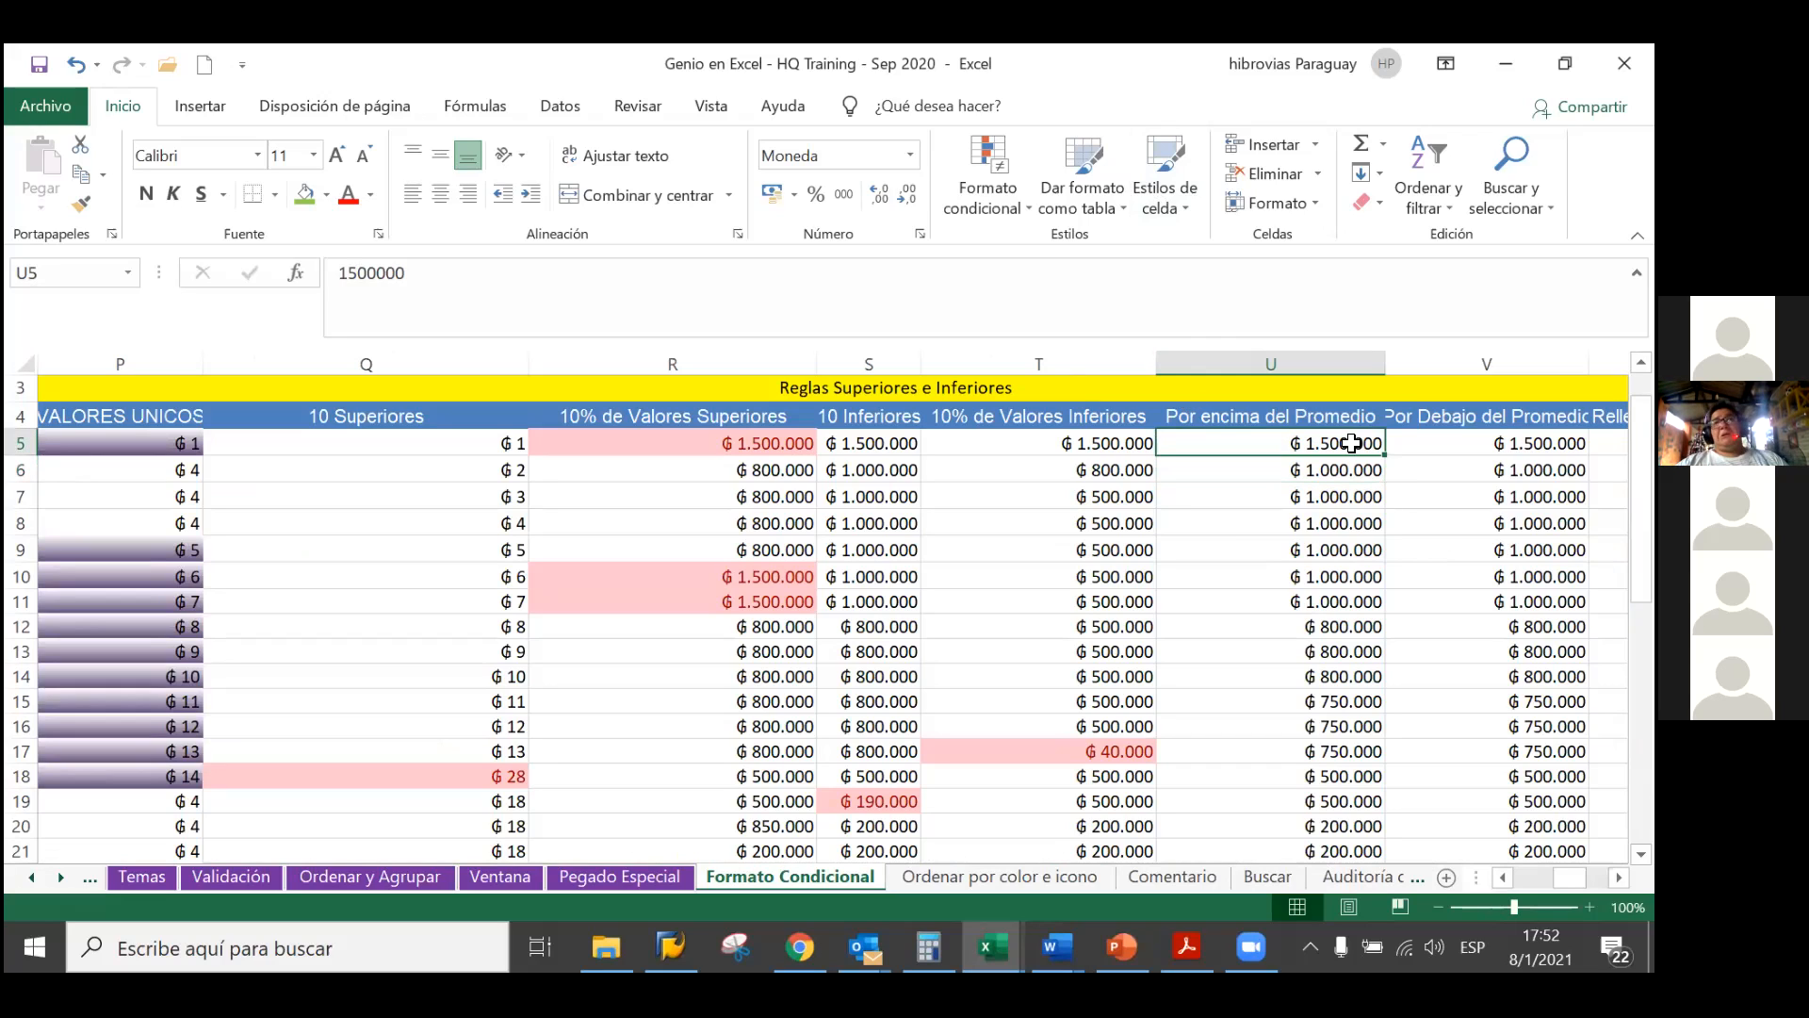
{"action": "key", "text": "ctrl+shift+Down"}
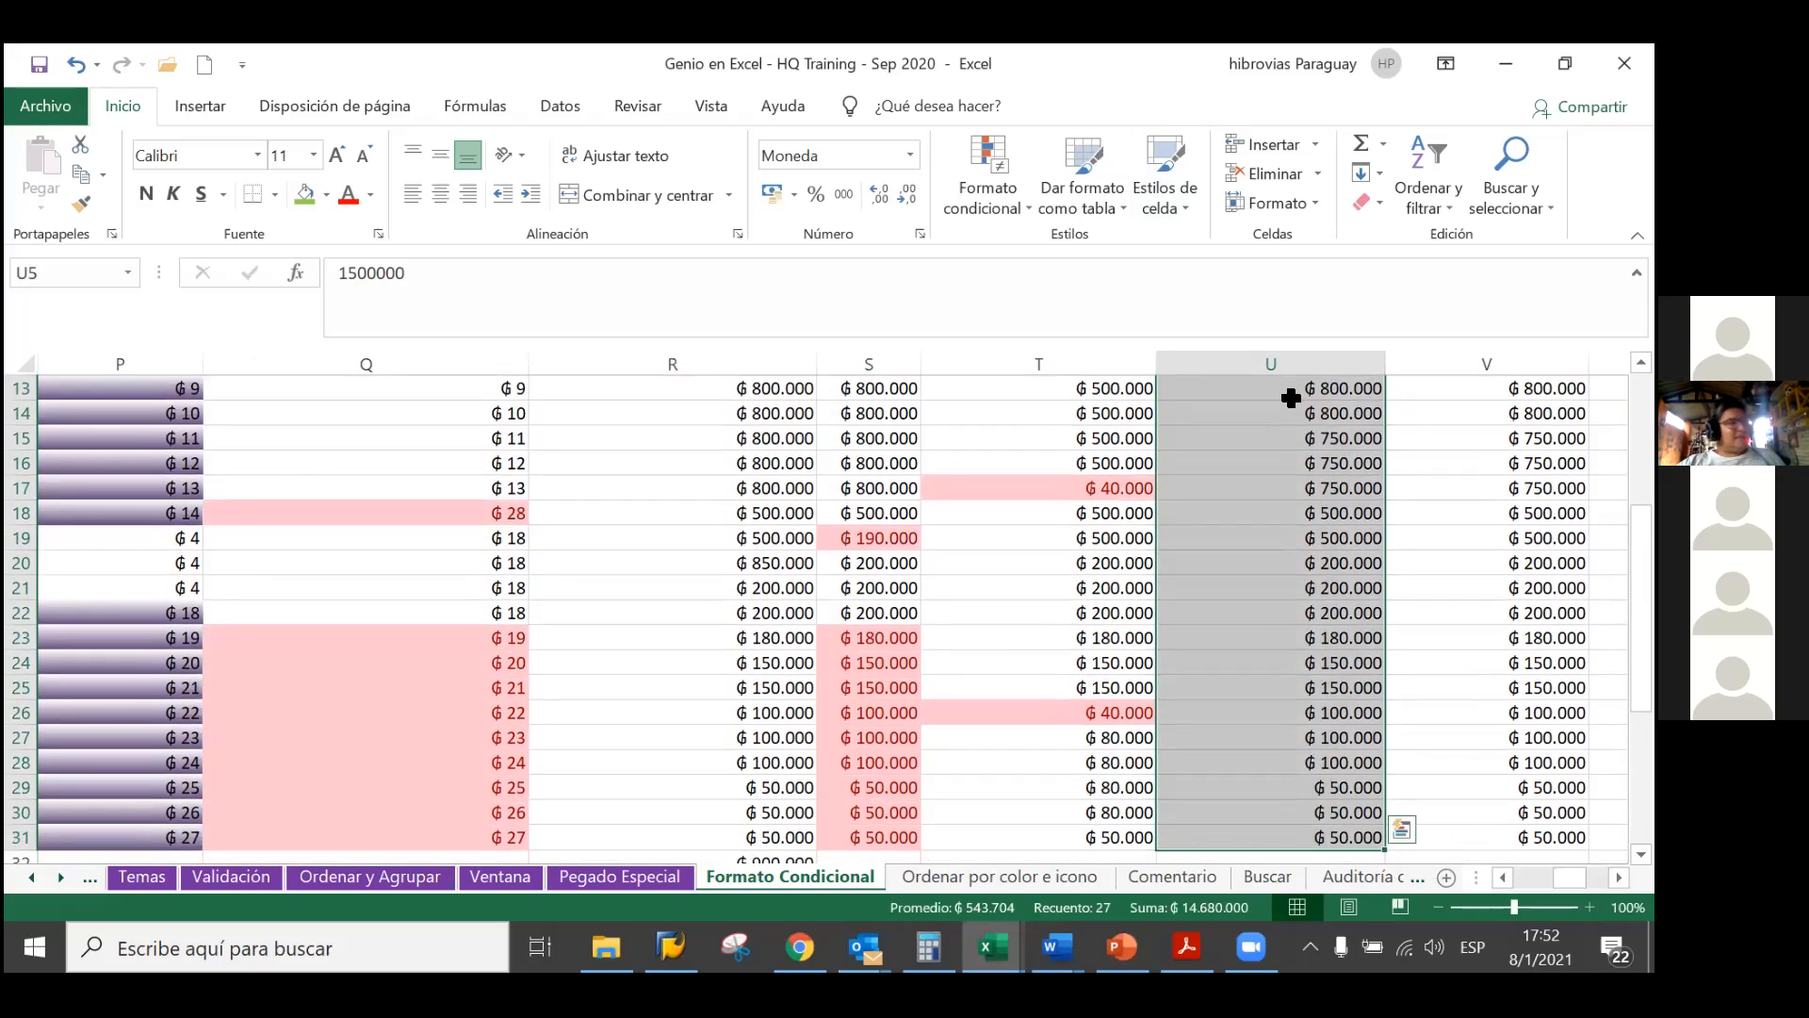
{"action": "scroll", "coordinate": [1242, 521], "scroll_direction": "up", "scroll_amount": 4}
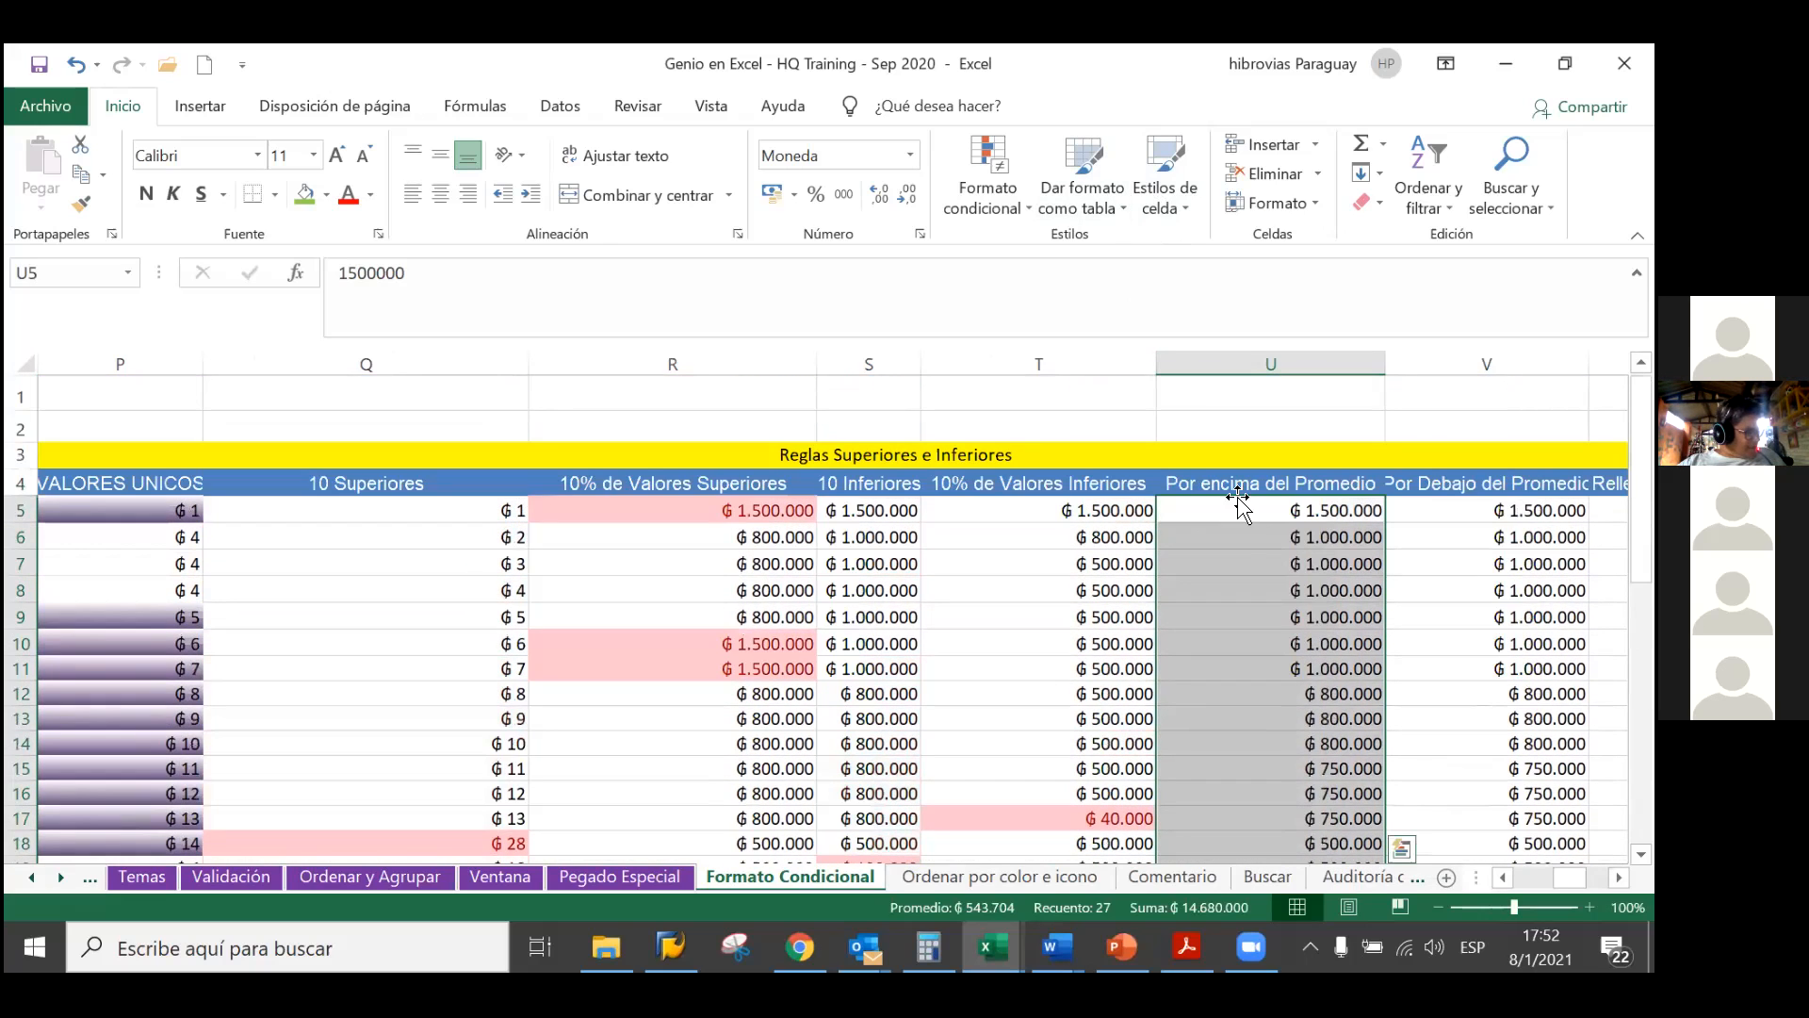
{"action": "left_click", "coordinate": [1000, 196]}
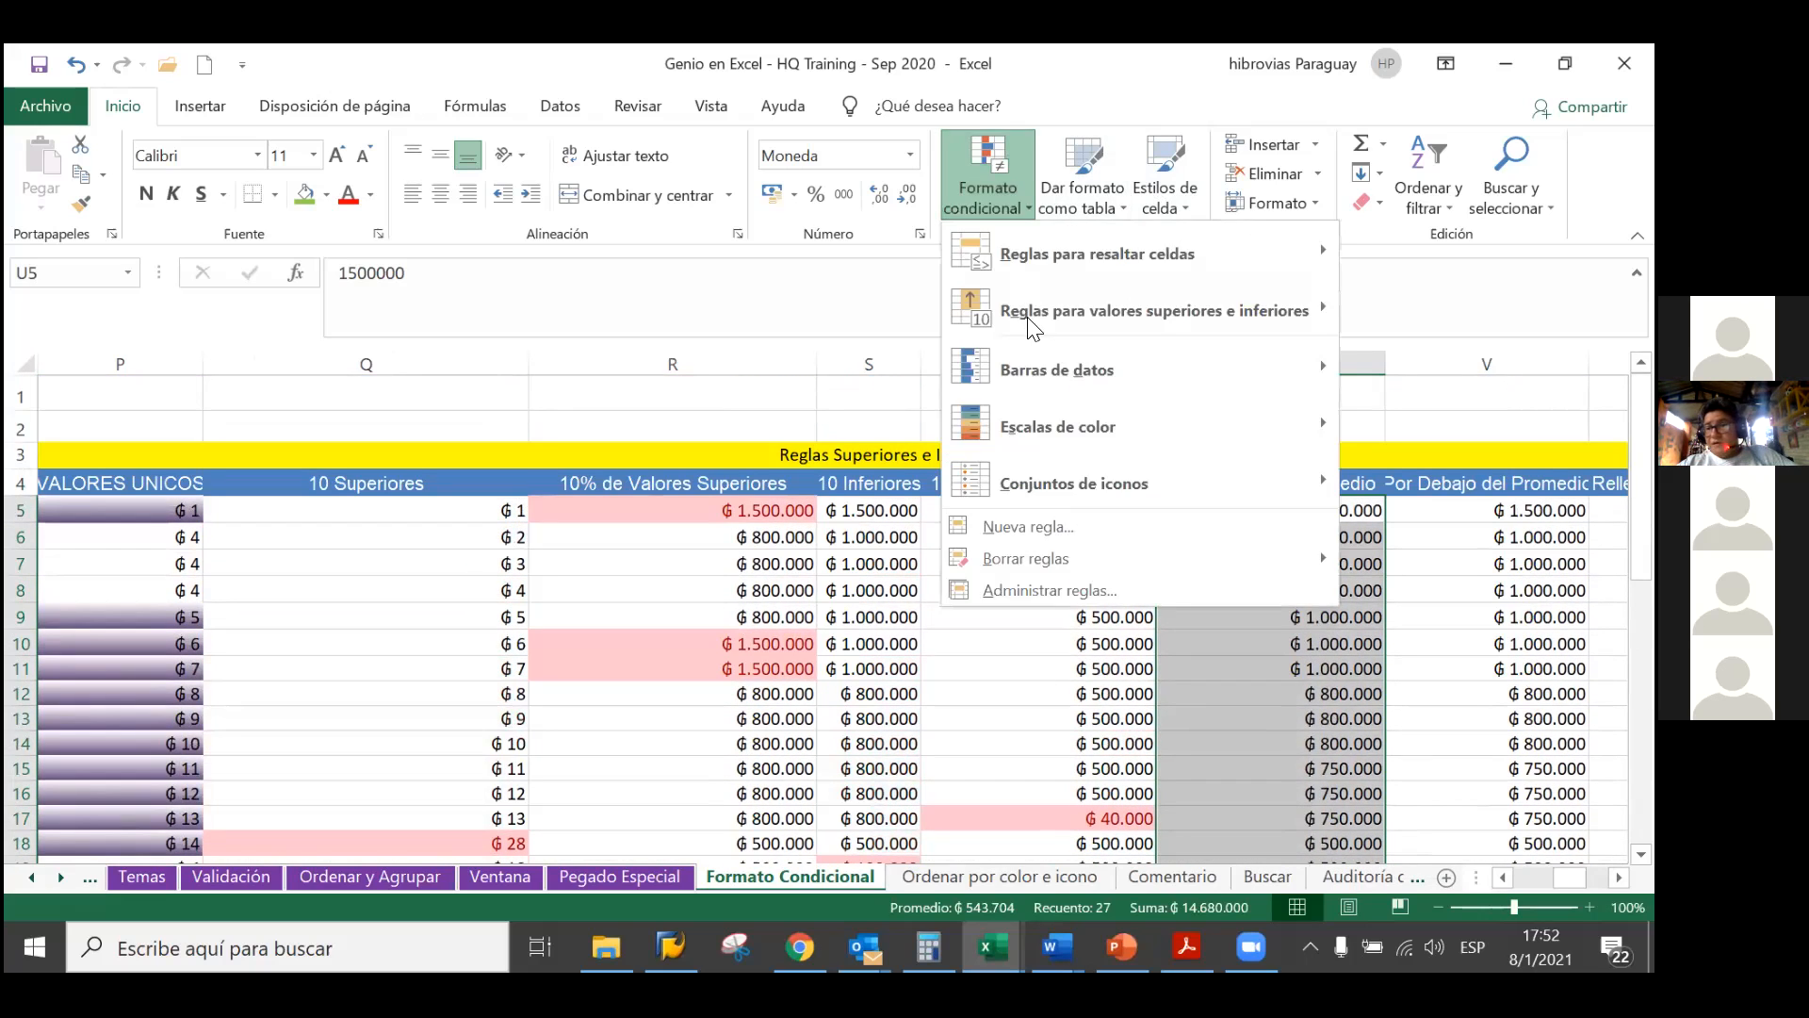
{"action": "mouse_move", "coordinate": [1177, 305]}
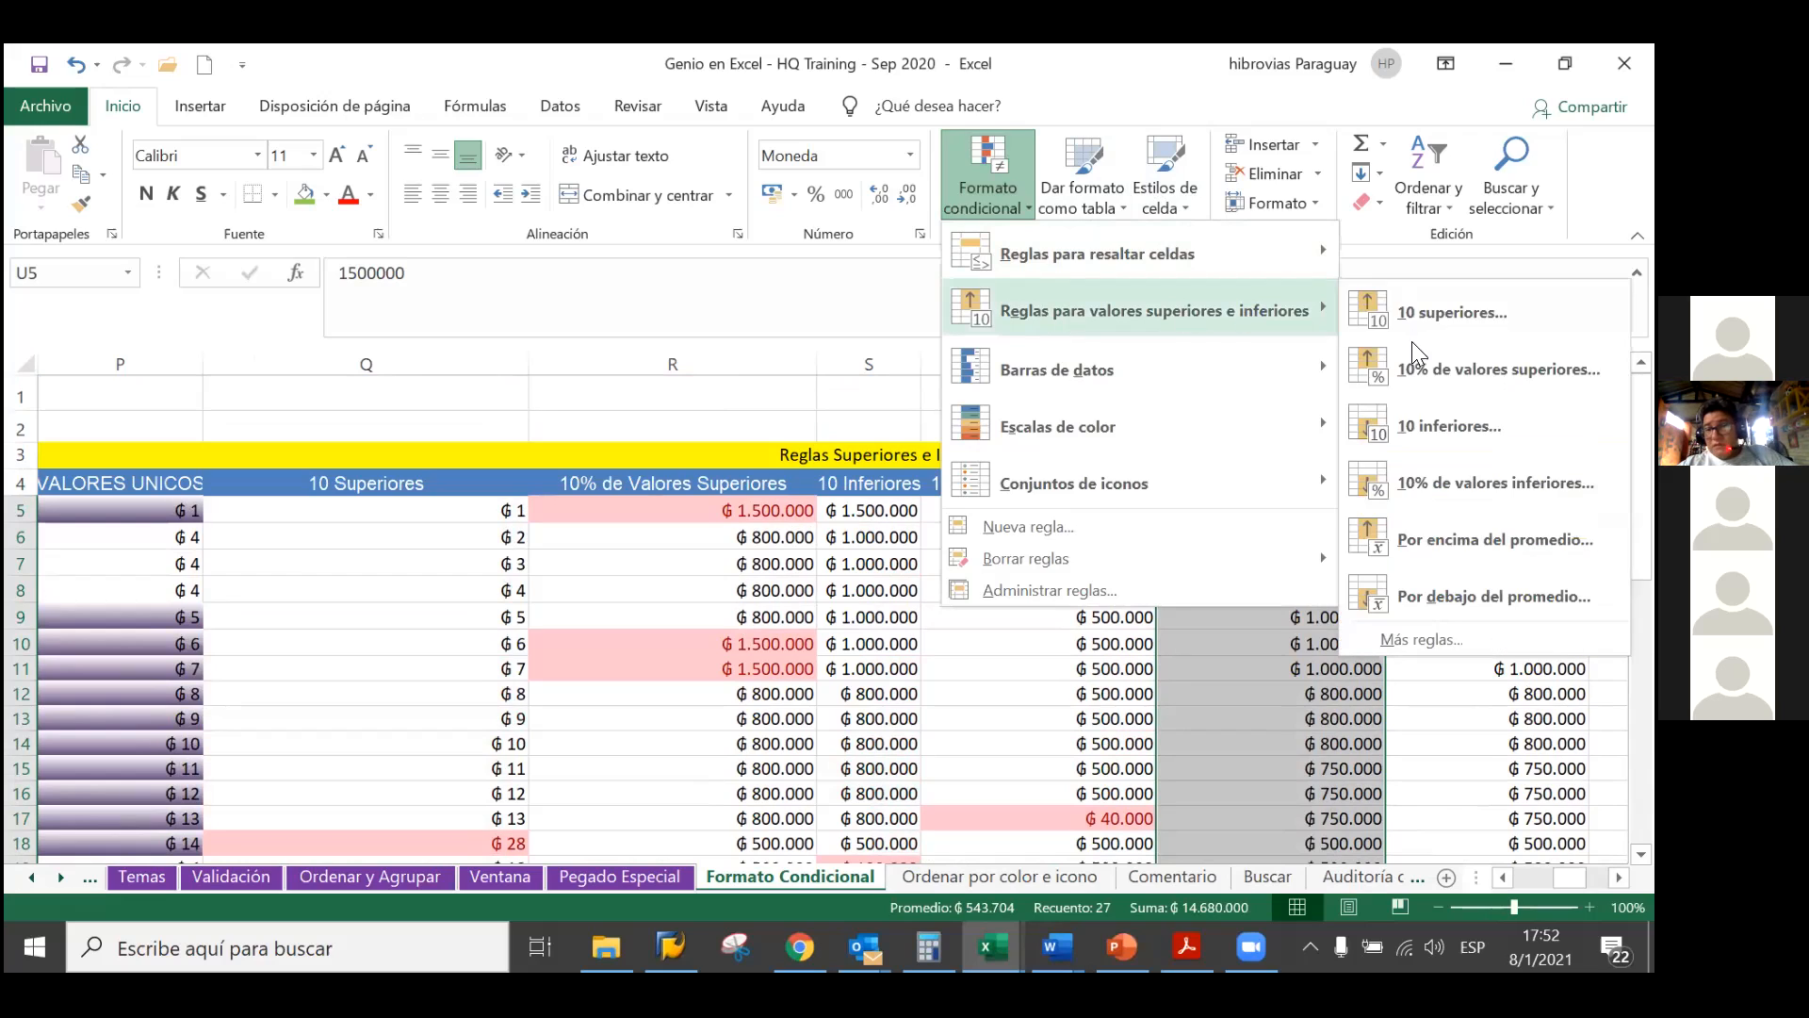
{"action": "left_click", "coordinate": [1433, 534]}
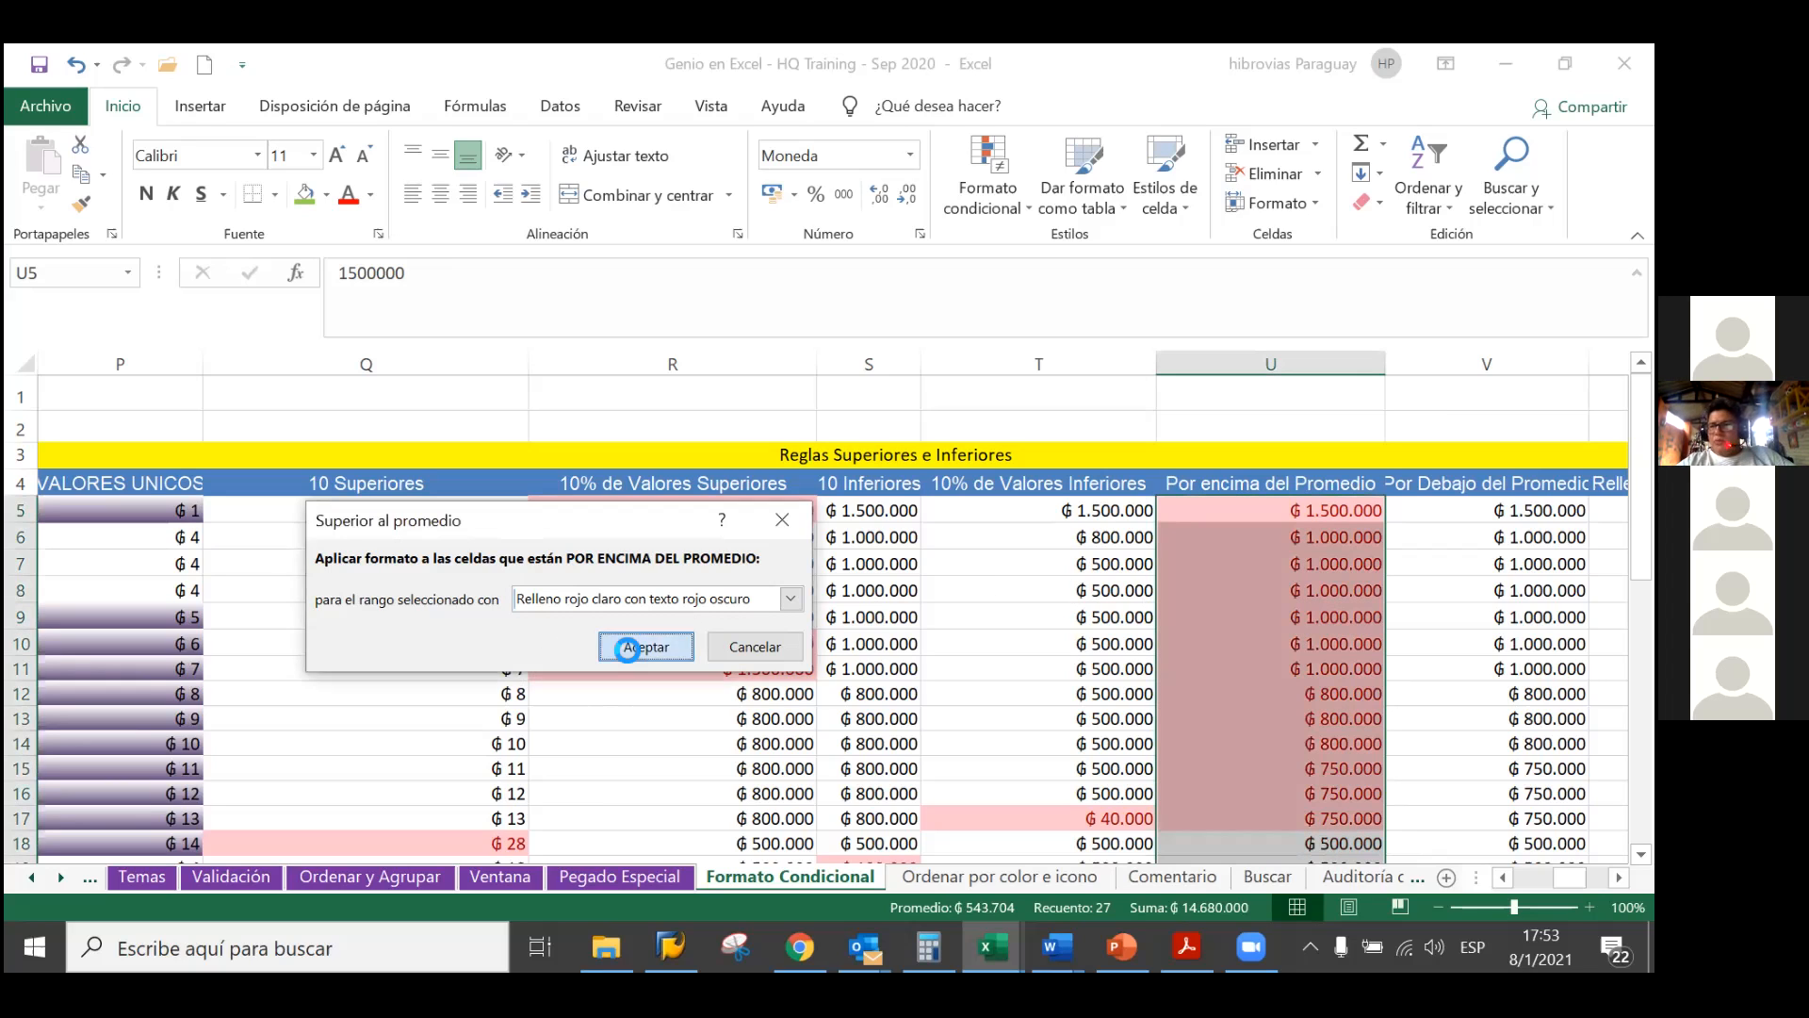
{"action": "left_click", "coordinate": [634, 646]}
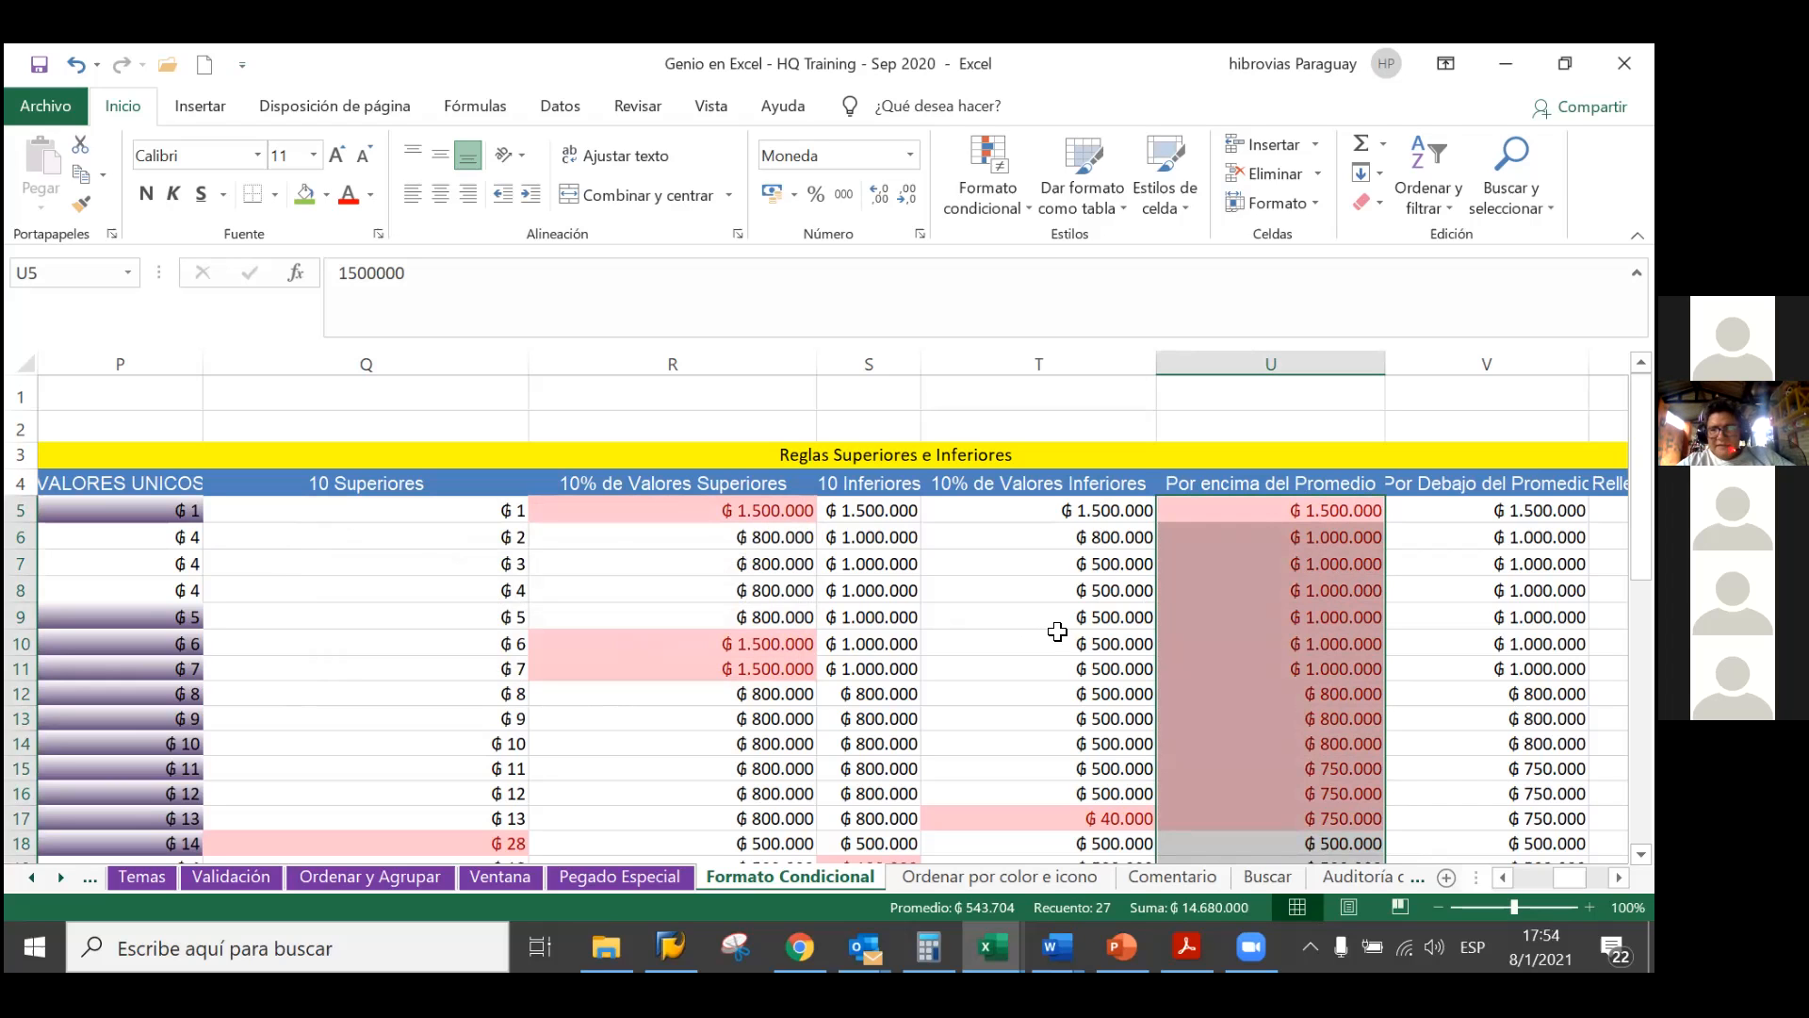
Examine the Por encima del Promedio column from row 5 to row 31 to see which values are highlighted
{"action": "scroll", "coordinate": [1276, 597], "scroll_direction": "down", "scroll_amount": 4}
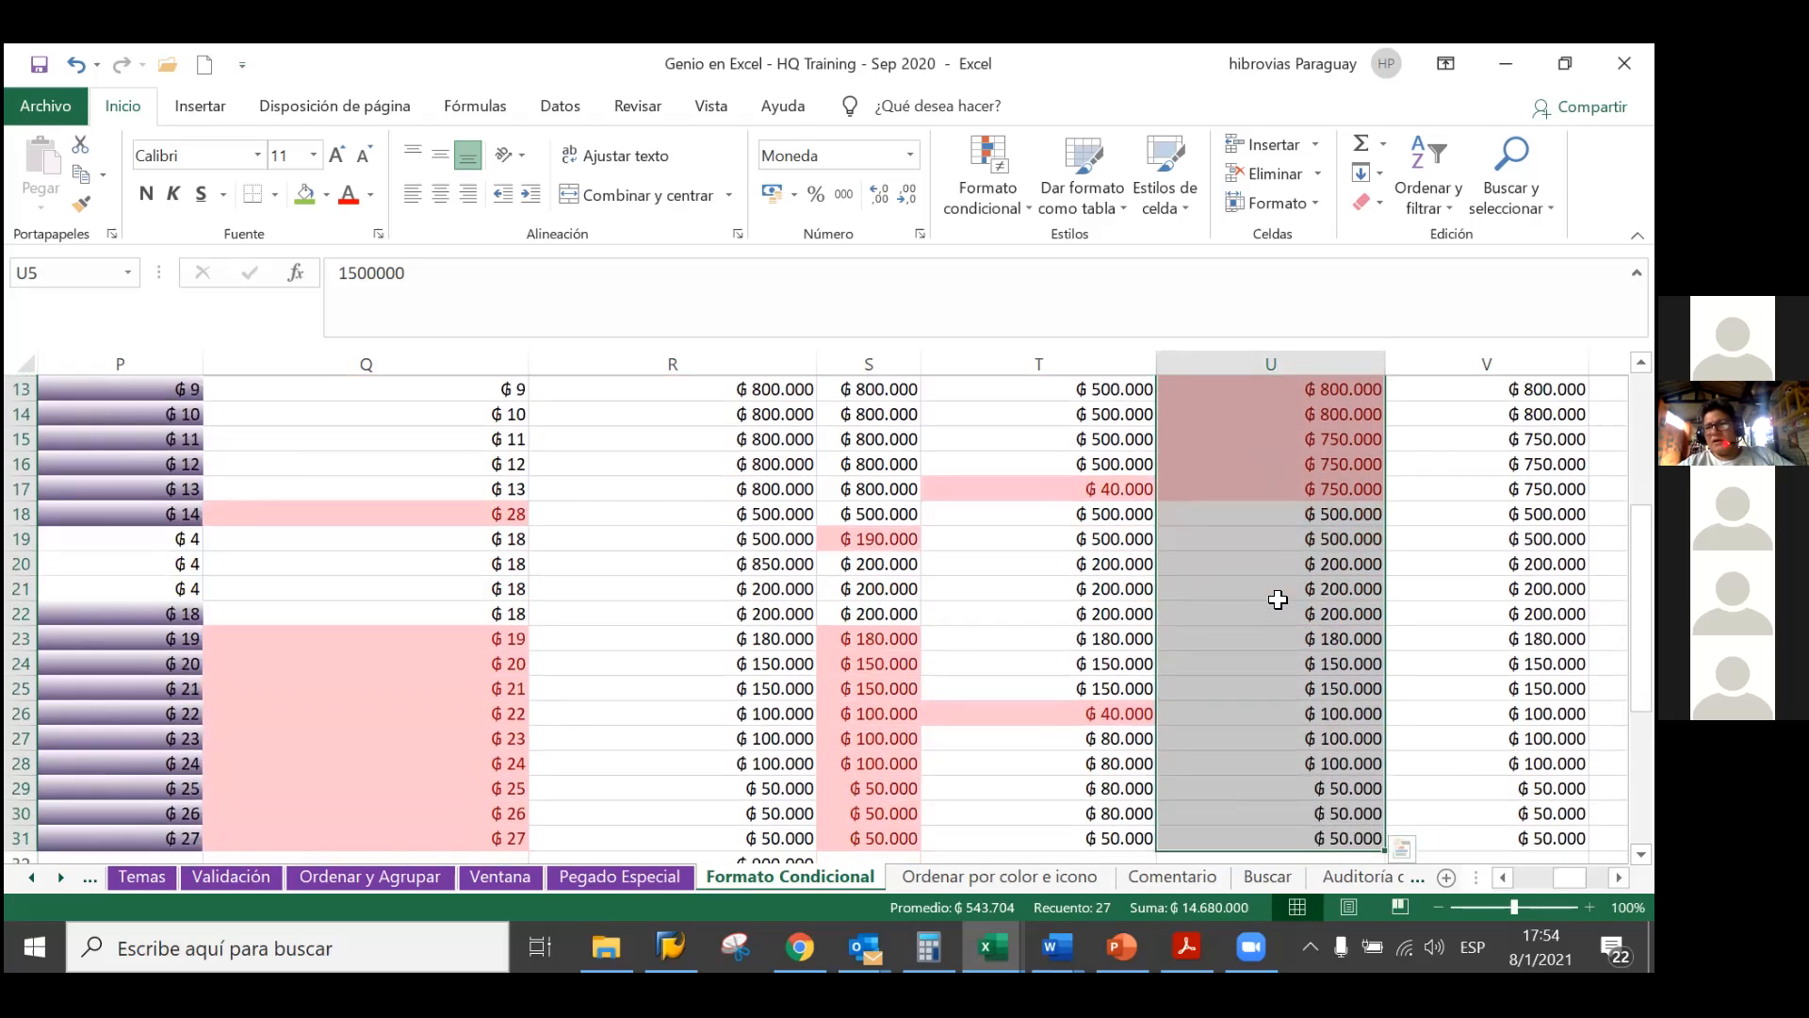
{"action": "scroll", "coordinate": [1277, 599], "scroll_direction": "down", "scroll_amount": 1}
{"action": "scroll", "coordinate": [1277, 599], "scroll_direction": "up", "scroll_amount": 5}
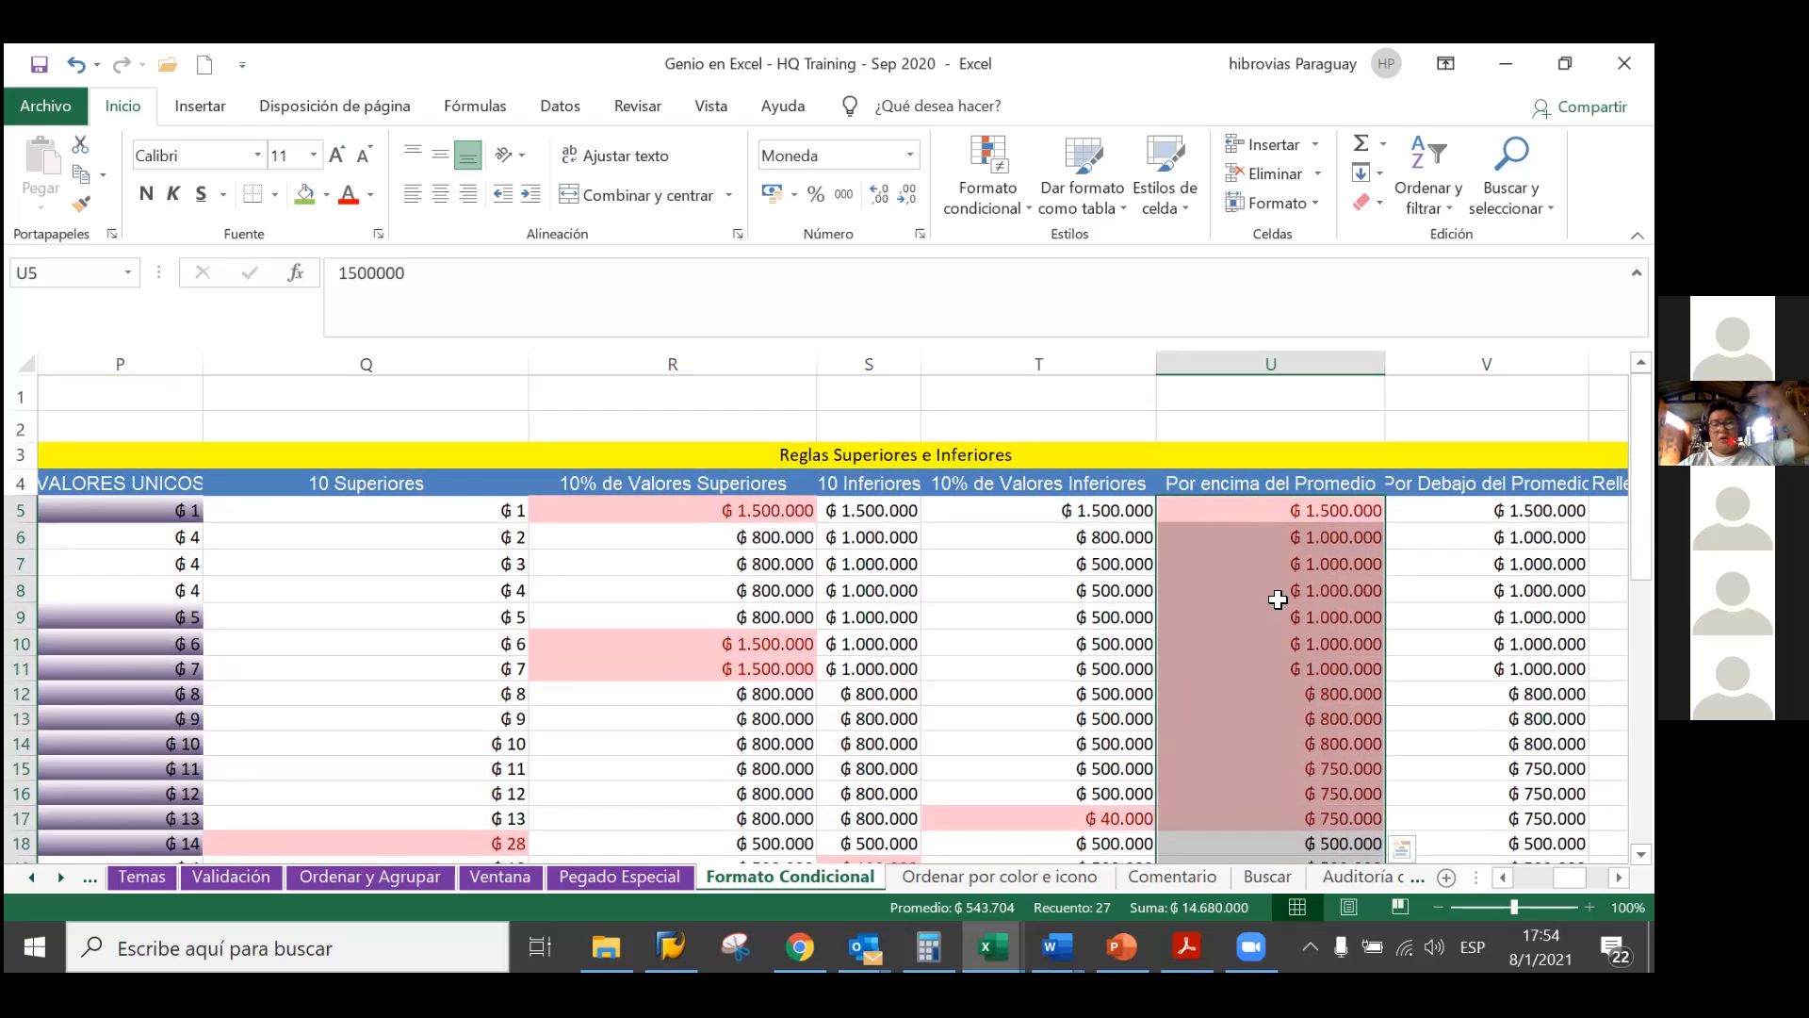
{"action": "scroll", "coordinate": [1278, 600], "scroll_direction": "down", "scroll_amount": 1}
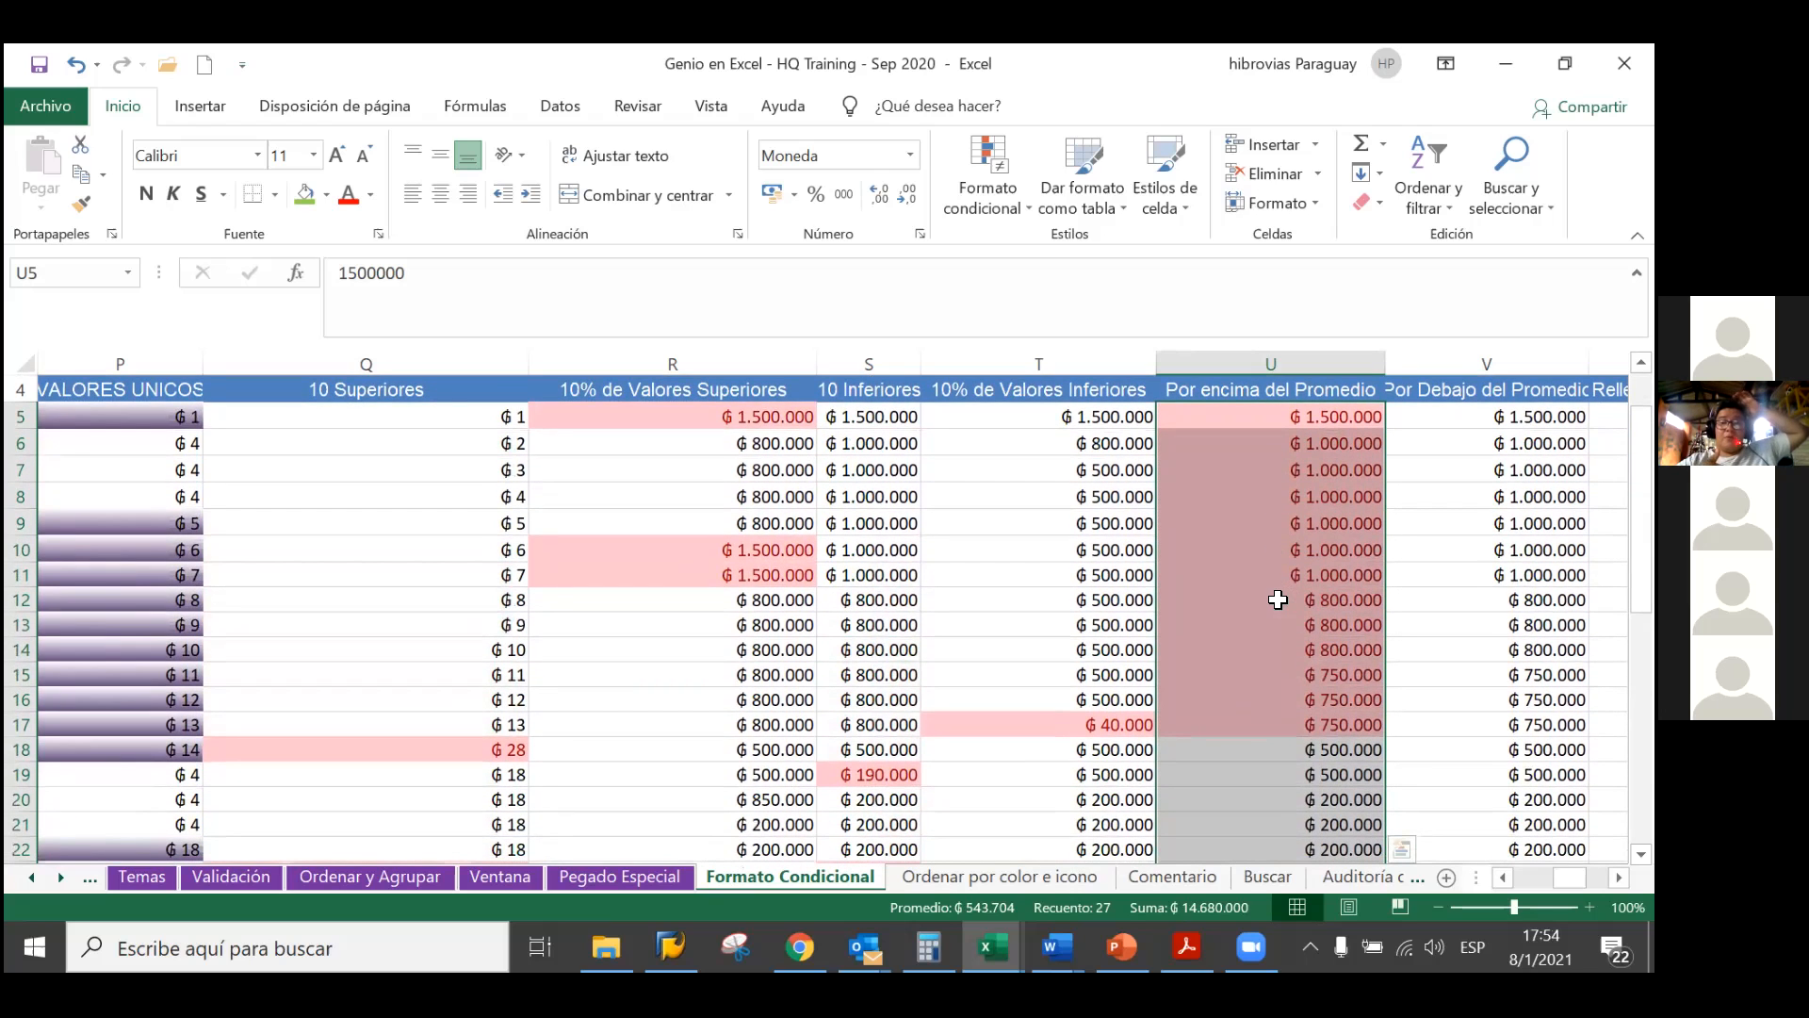
{"action": "left_click", "coordinate": [1277, 599]}
{"action": "scroll", "coordinate": [1277, 599], "scroll_direction": "down", "scroll_amount": 2}
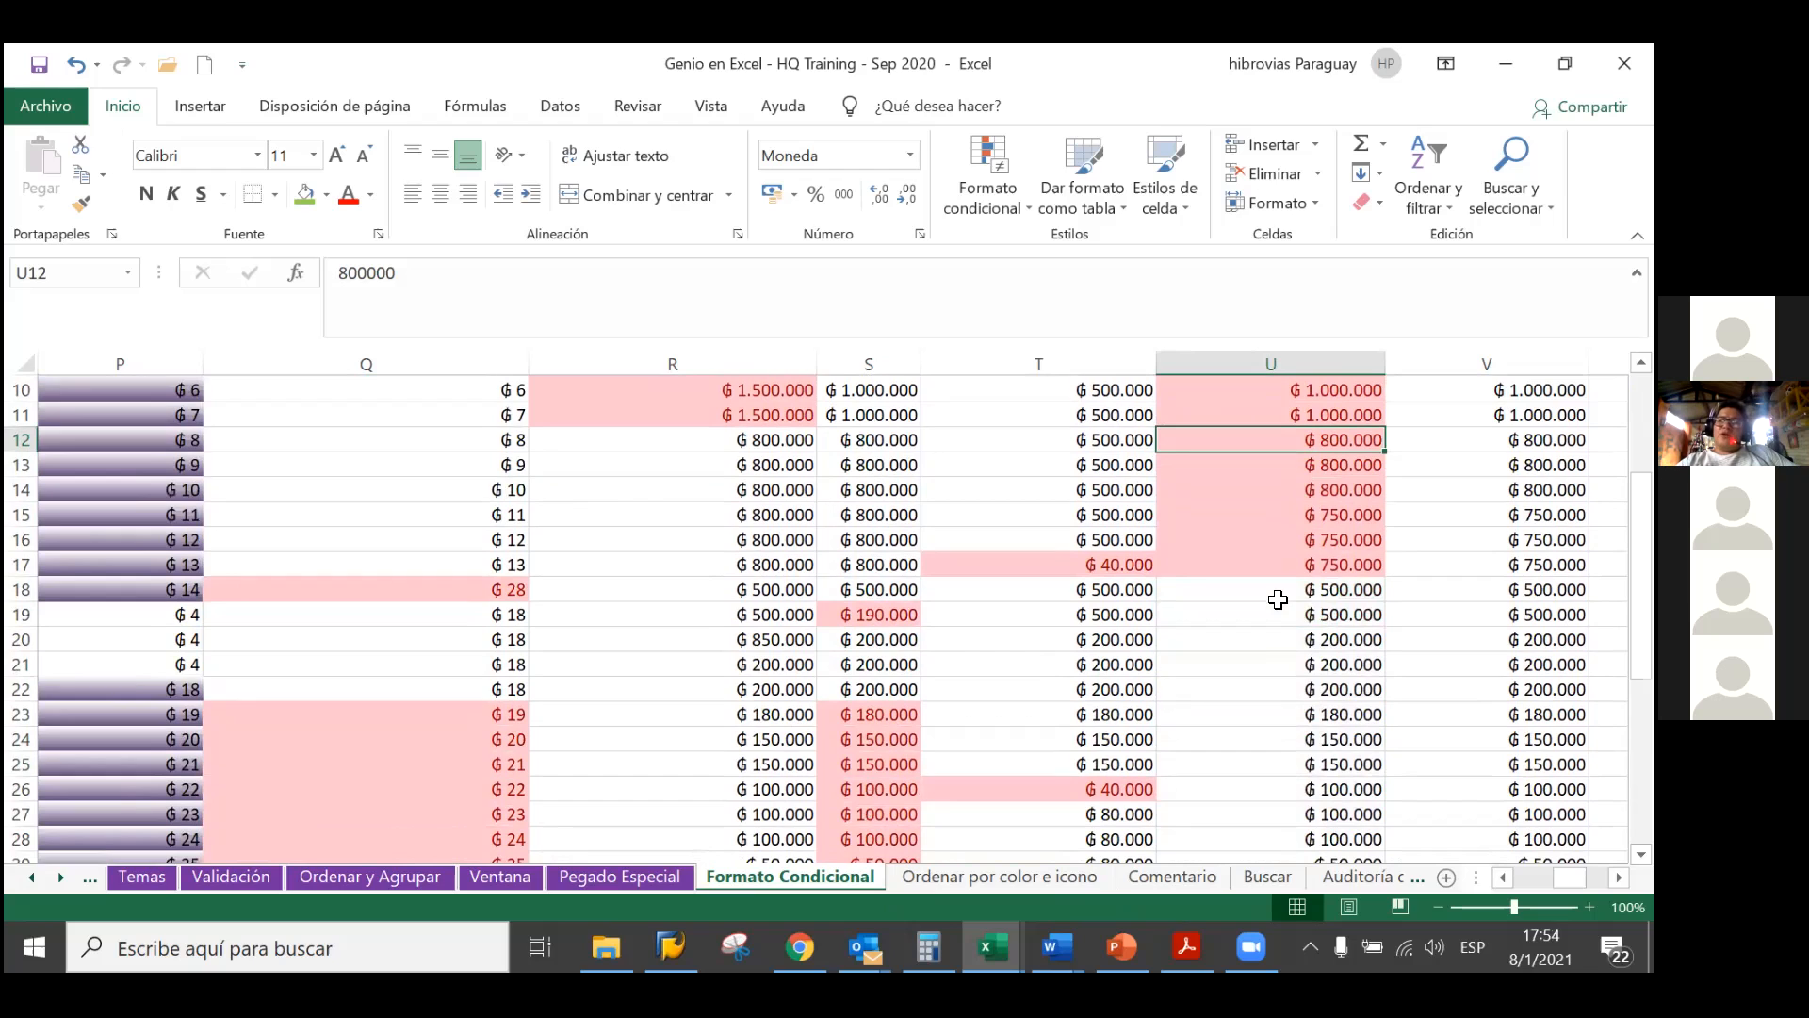
{"action": "scroll", "coordinate": [1278, 599], "scroll_direction": "up", "scroll_amount": 3}
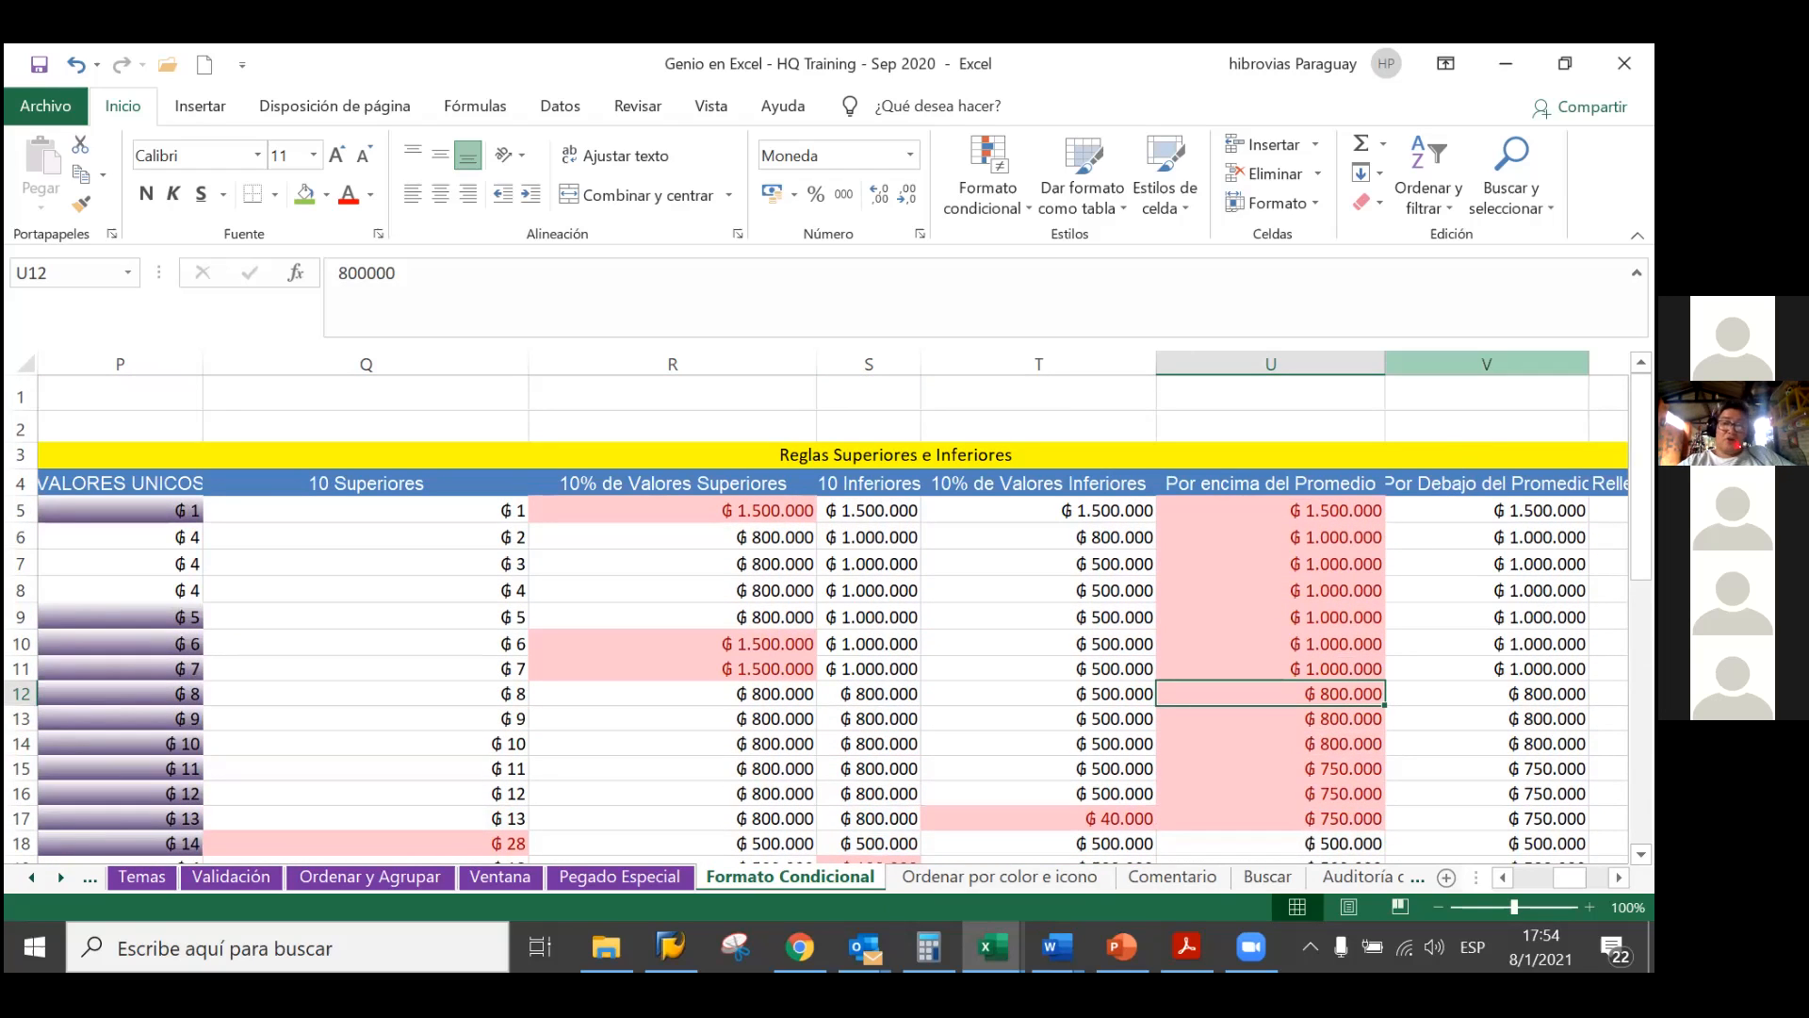
Widen column V slightly so the full Por Debajo del Promedio header fits
{"action": "left_click_drag", "start_coordinate": [1590, 363], "coordinate": [1606, 364]}
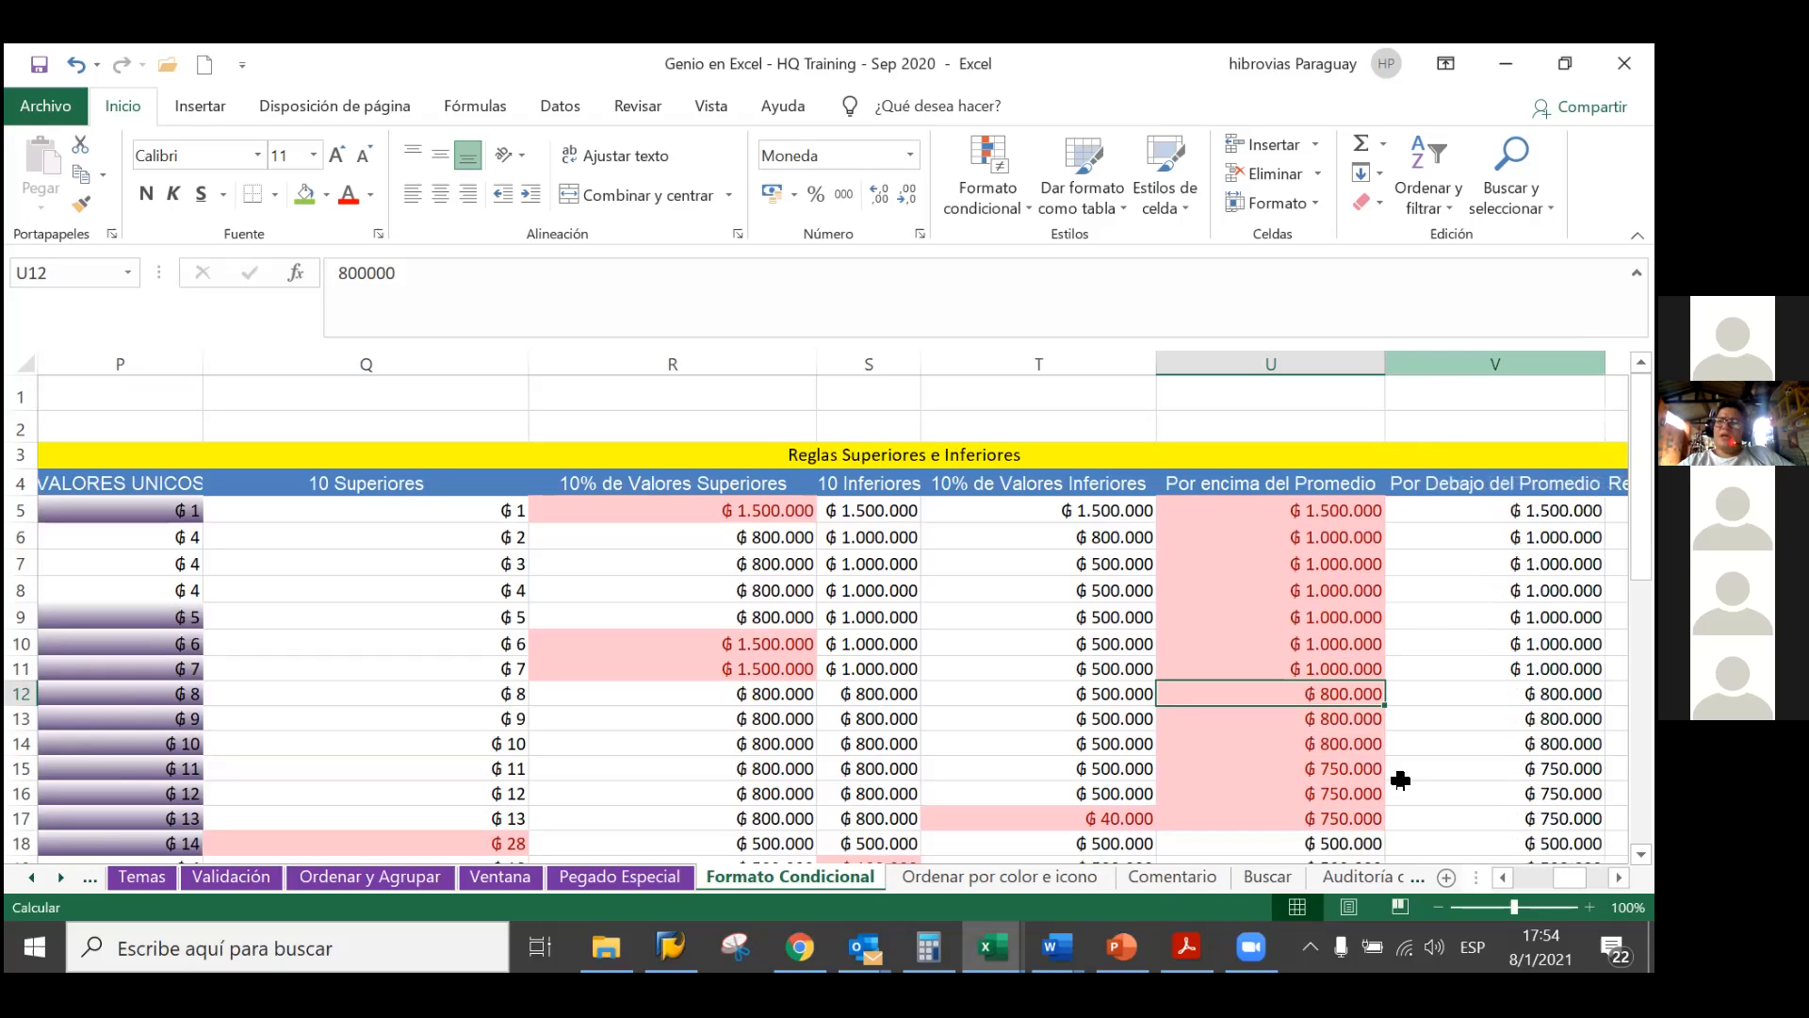
{"action": "scroll", "coordinate": [1404, 695], "scroll_direction": "right", "scroll_amount": 1}
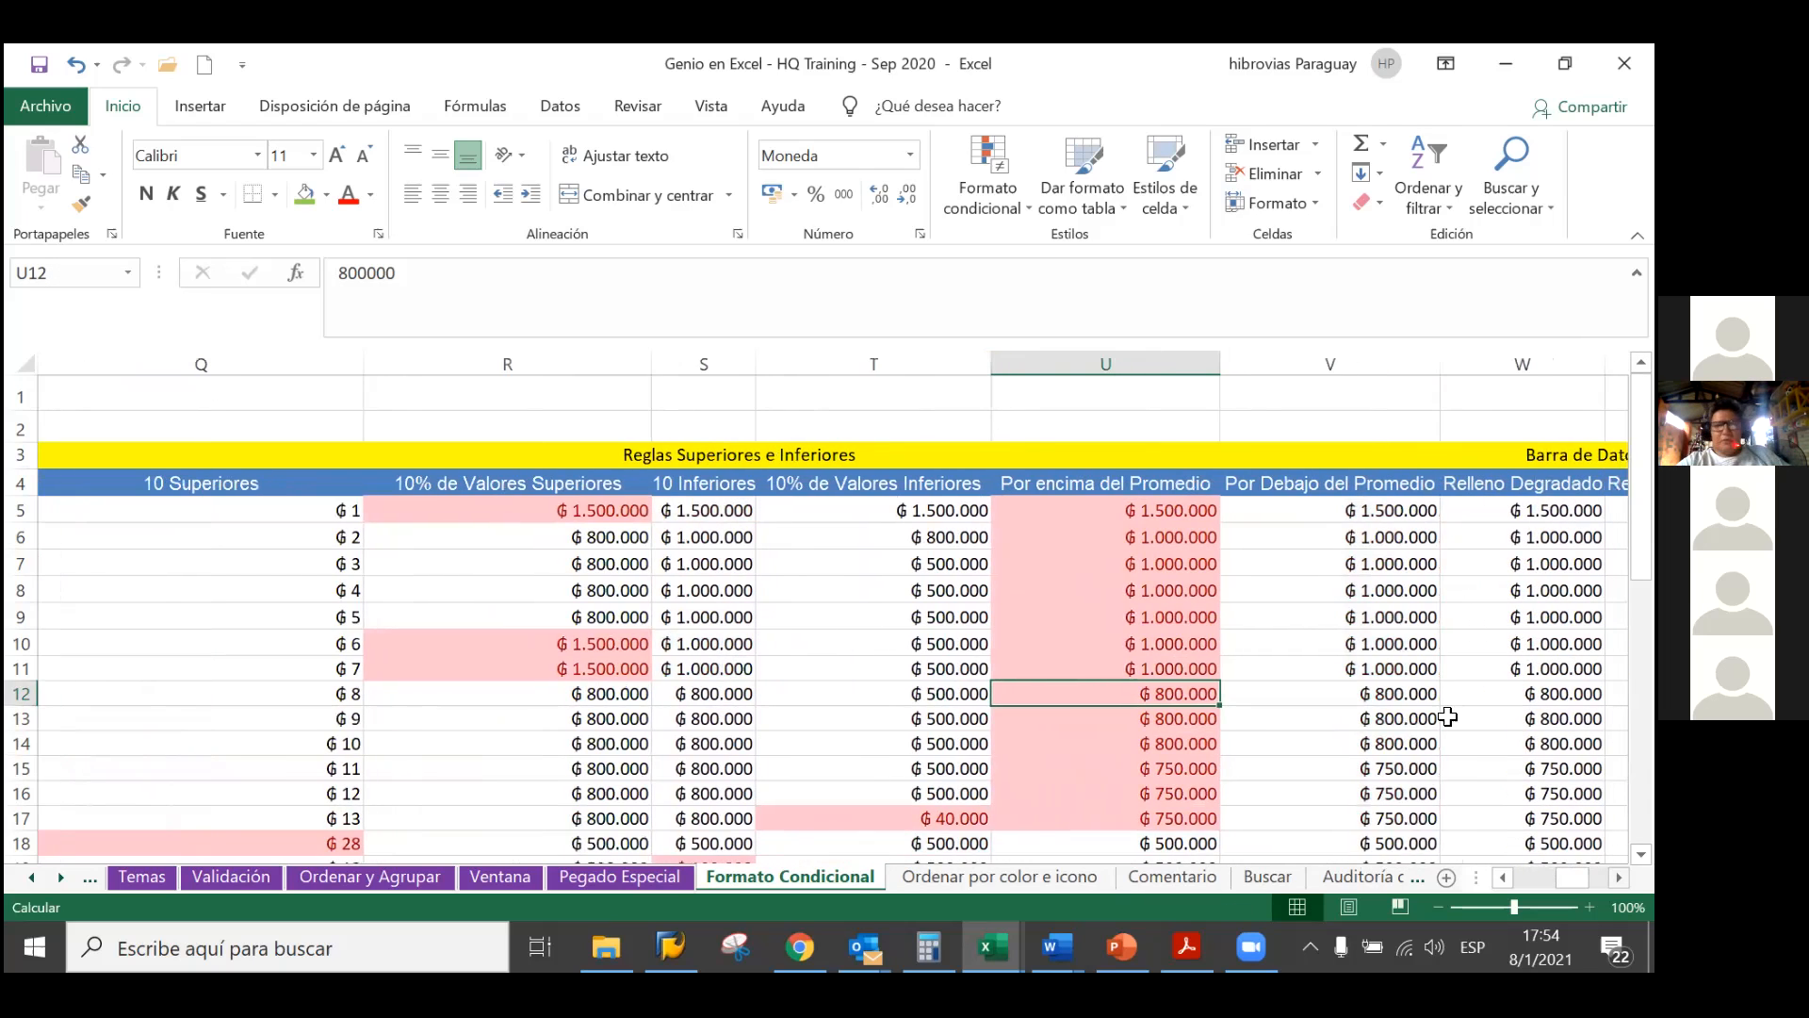
{"action": "scroll", "coordinate": [1329, 517], "scroll_direction": "down", "scroll_amount": 1}
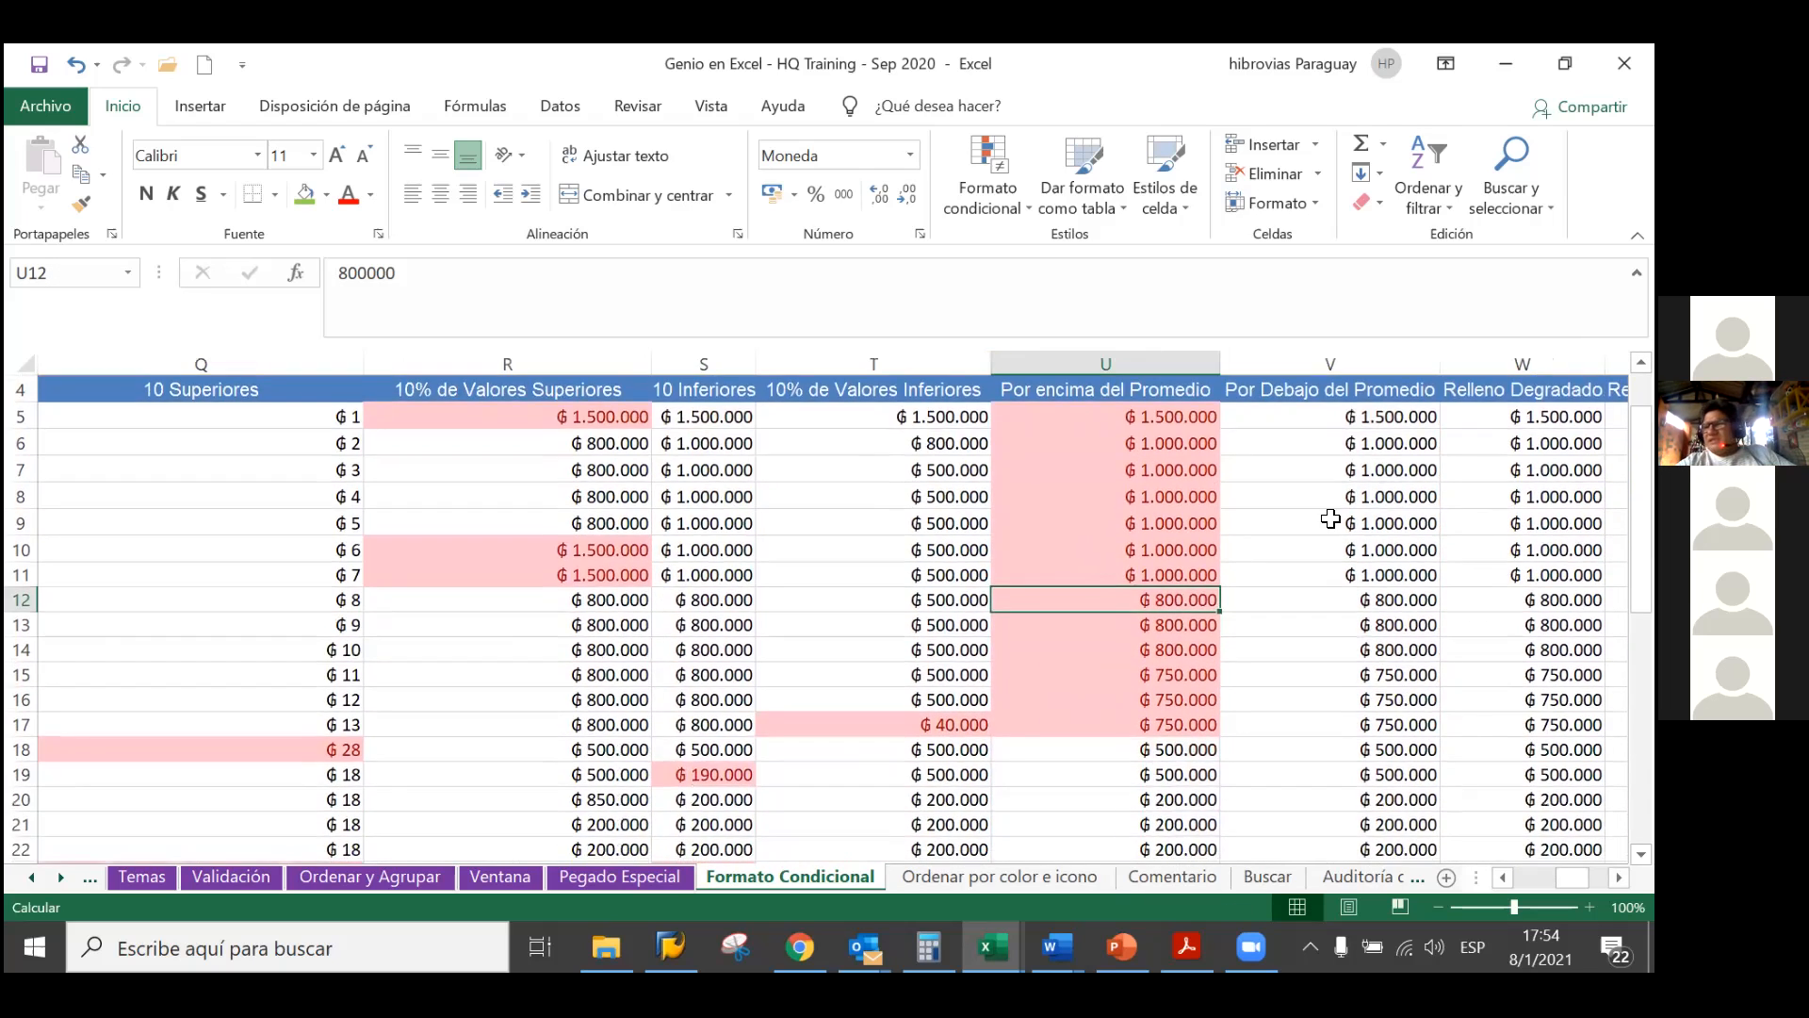
Apply a below-average conditional formatting rule to V5:V31 with light red fill and dark red text
{"action": "left_click", "coordinate": [1335, 419]}
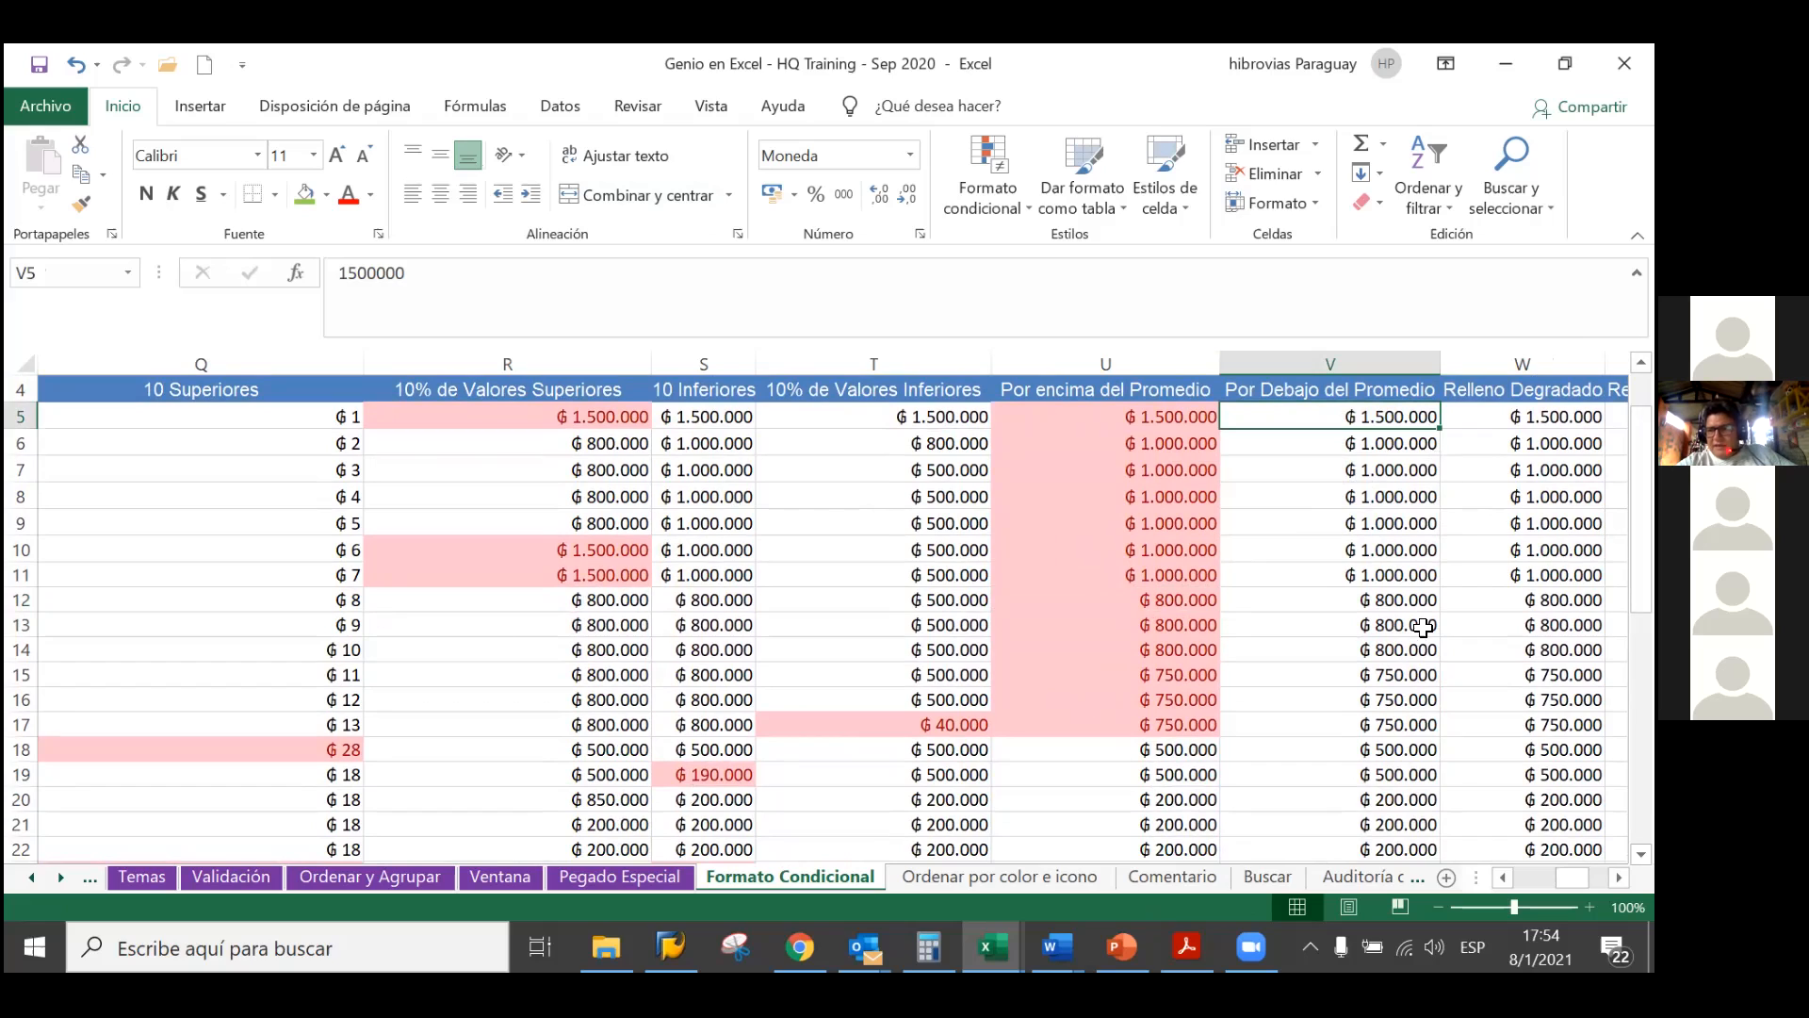
{"action": "left_click", "coordinate": [732, 85]}
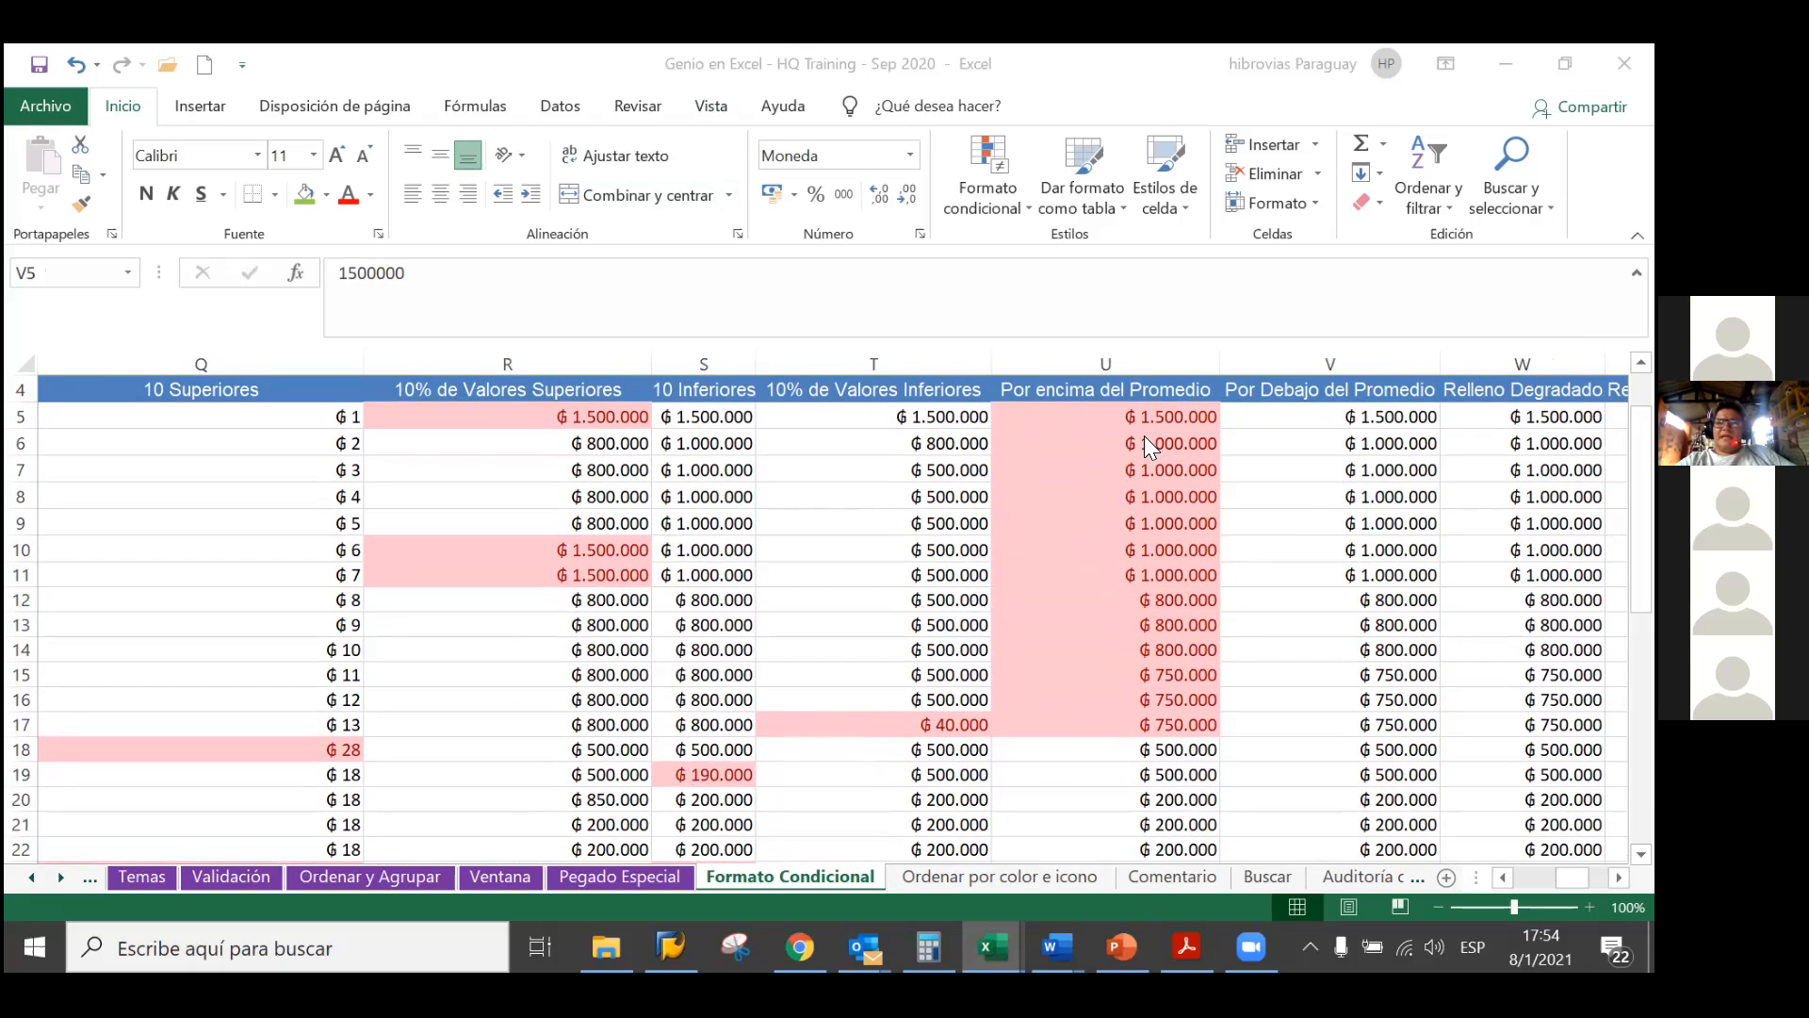
{"action": "left_click", "coordinate": [1329, 422]}
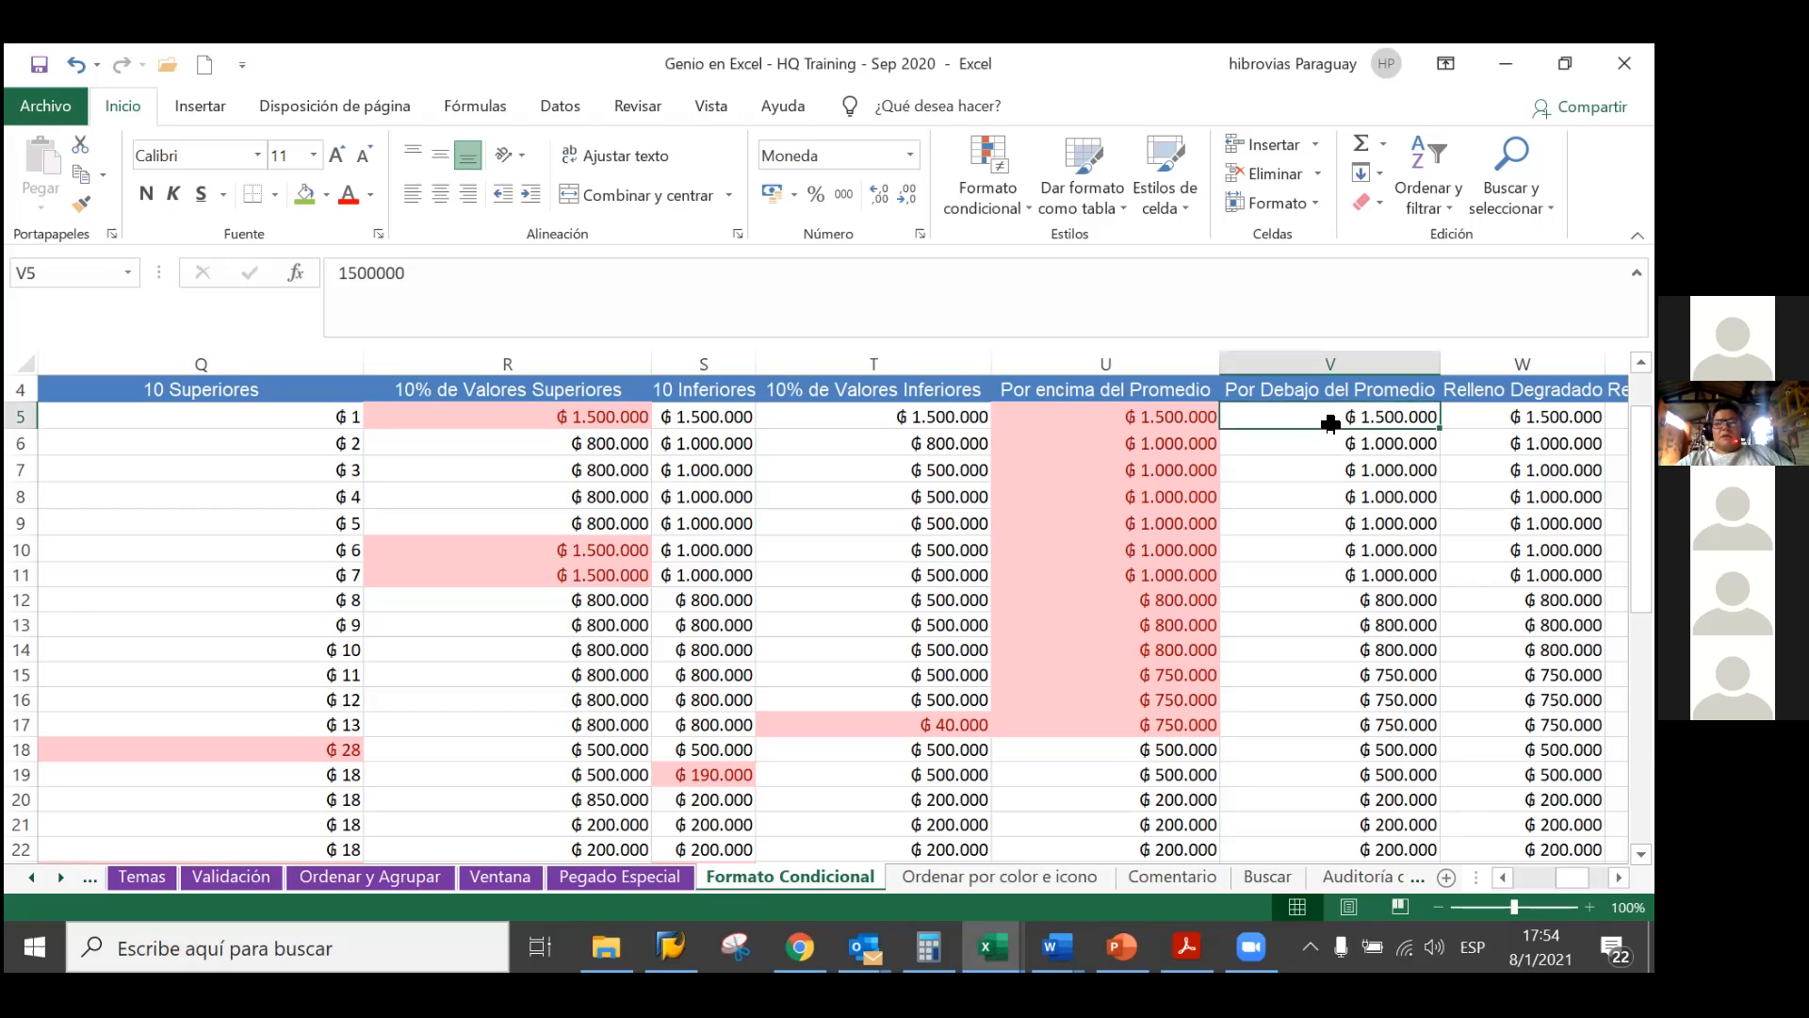
{"action": "key", "text": "ctrl+shift+Down"}
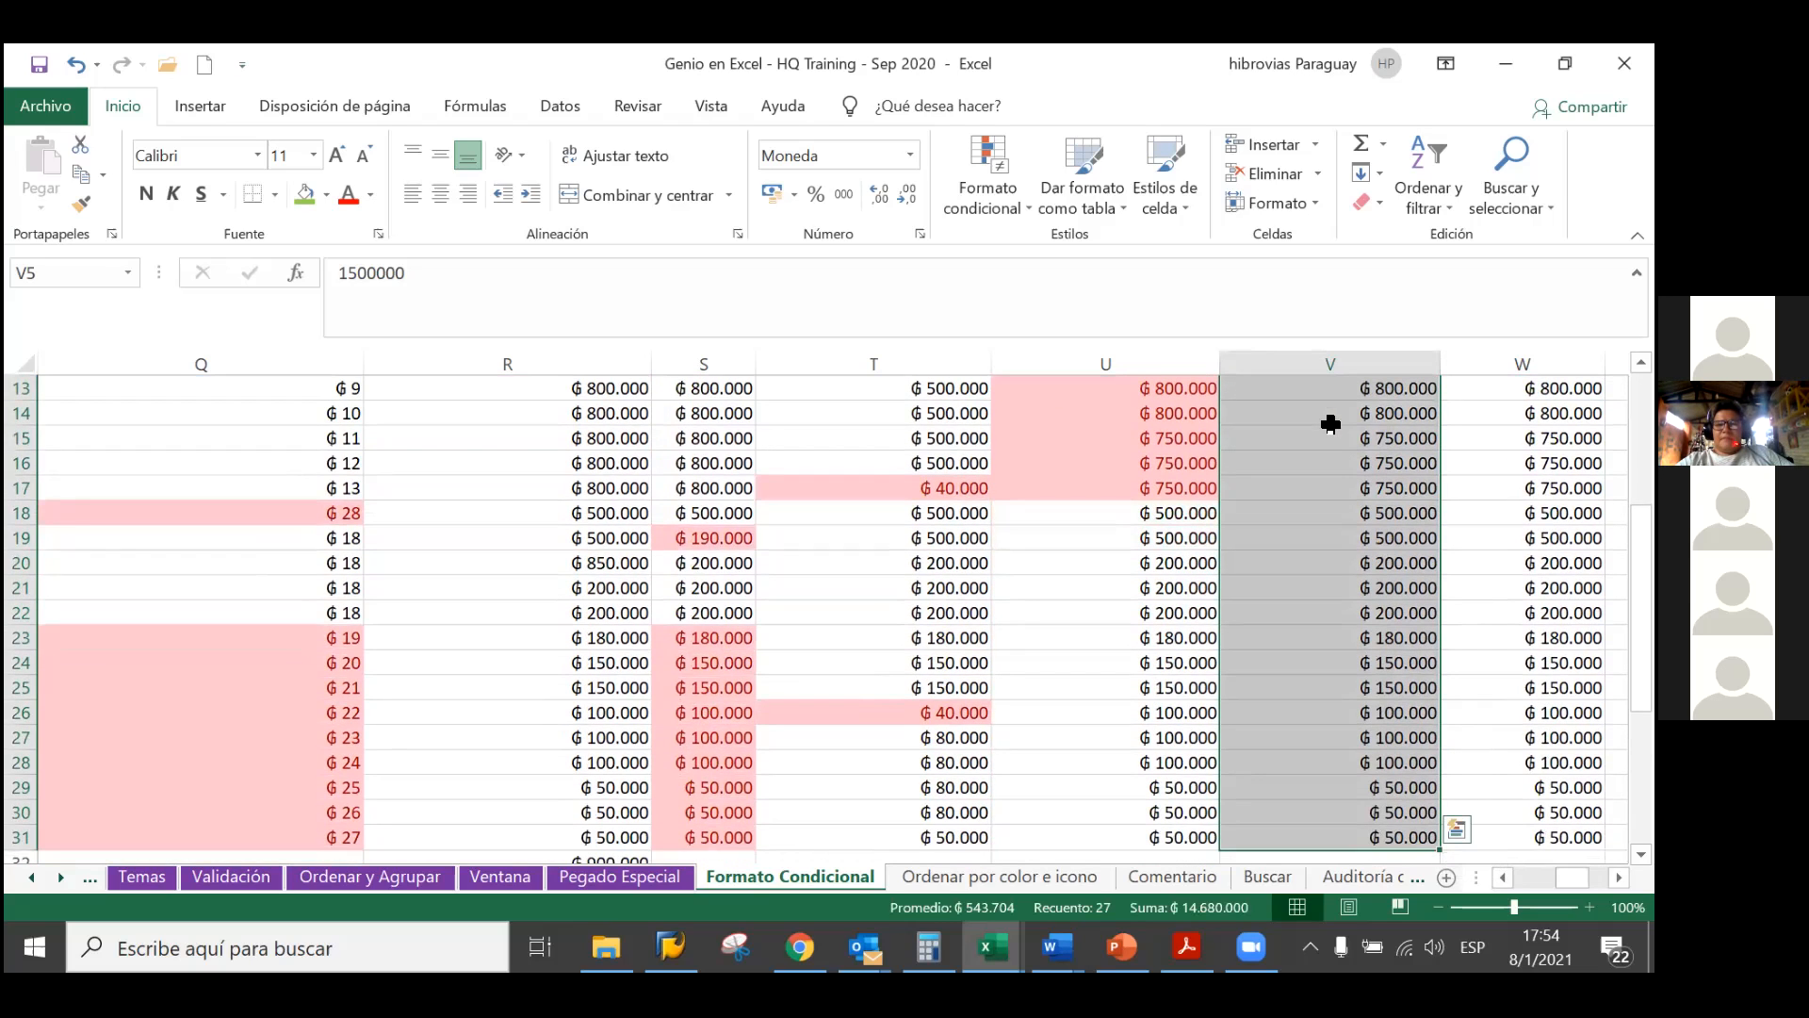
{"action": "scroll", "coordinate": [968, 164], "scroll_direction": "up", "scroll_amount": 4}
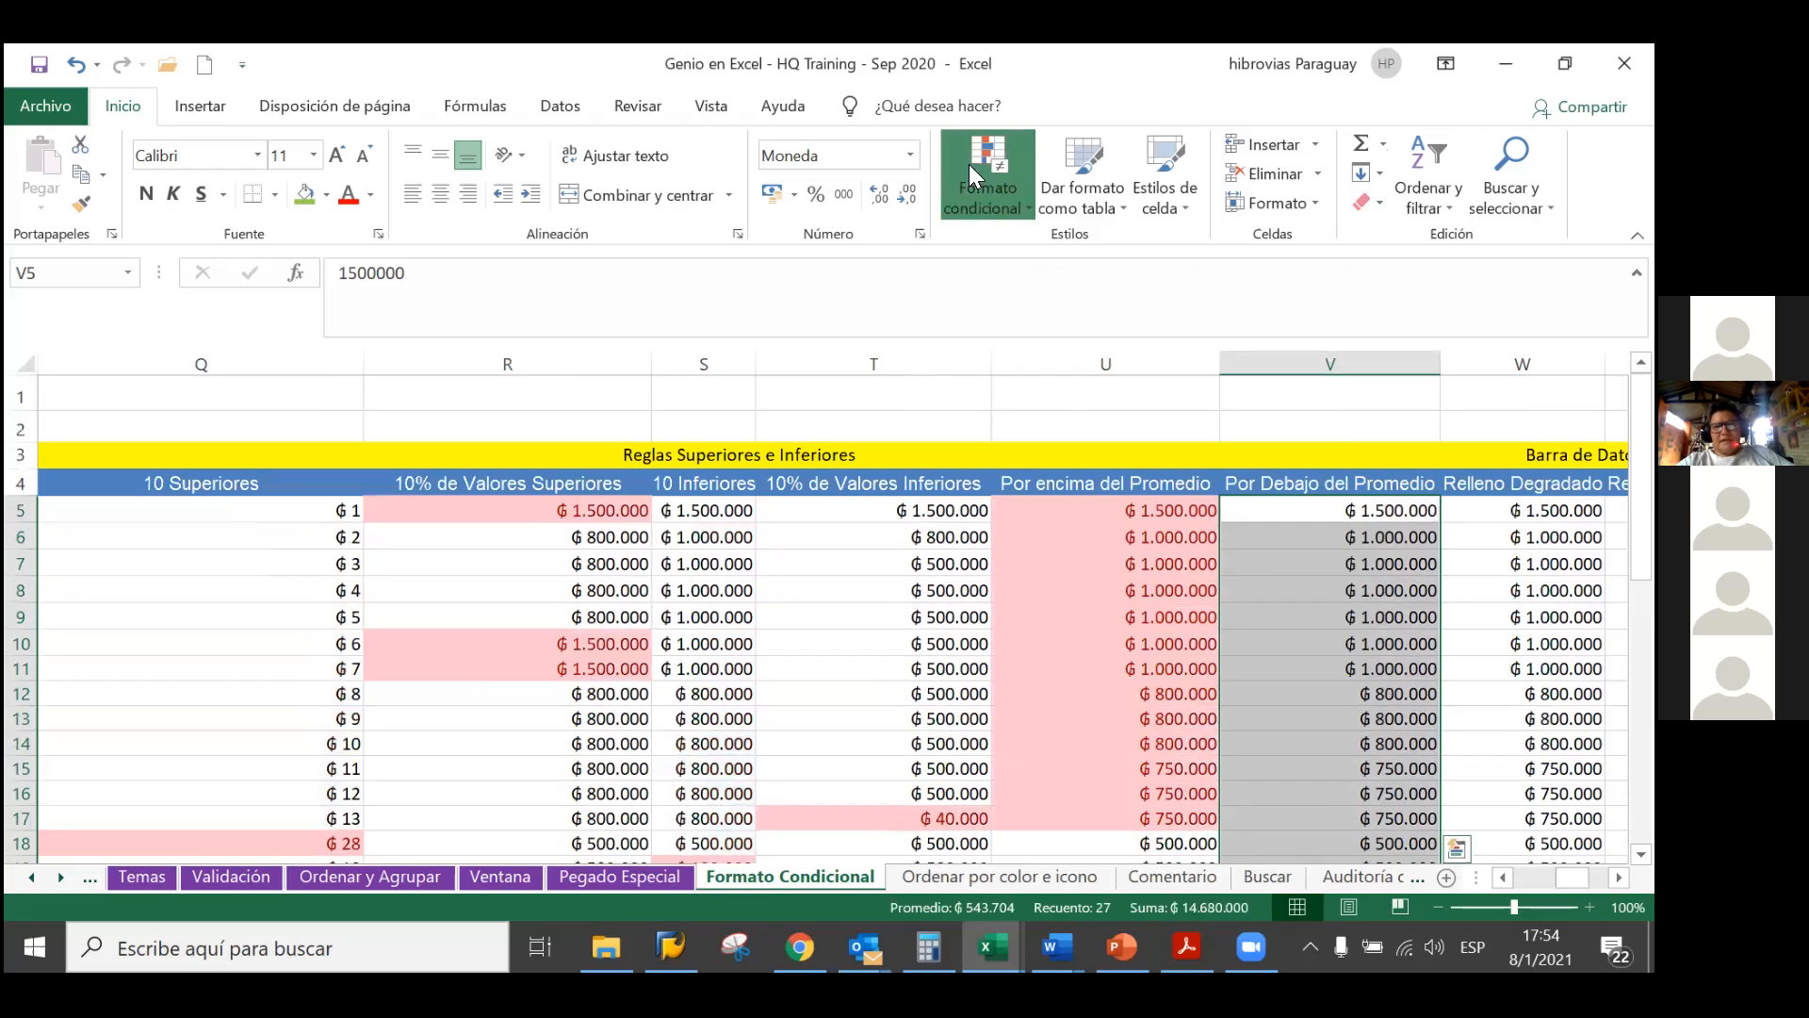
{"action": "left_click", "coordinate": [969, 164]}
{"action": "mouse_move", "coordinate": [1116, 302]}
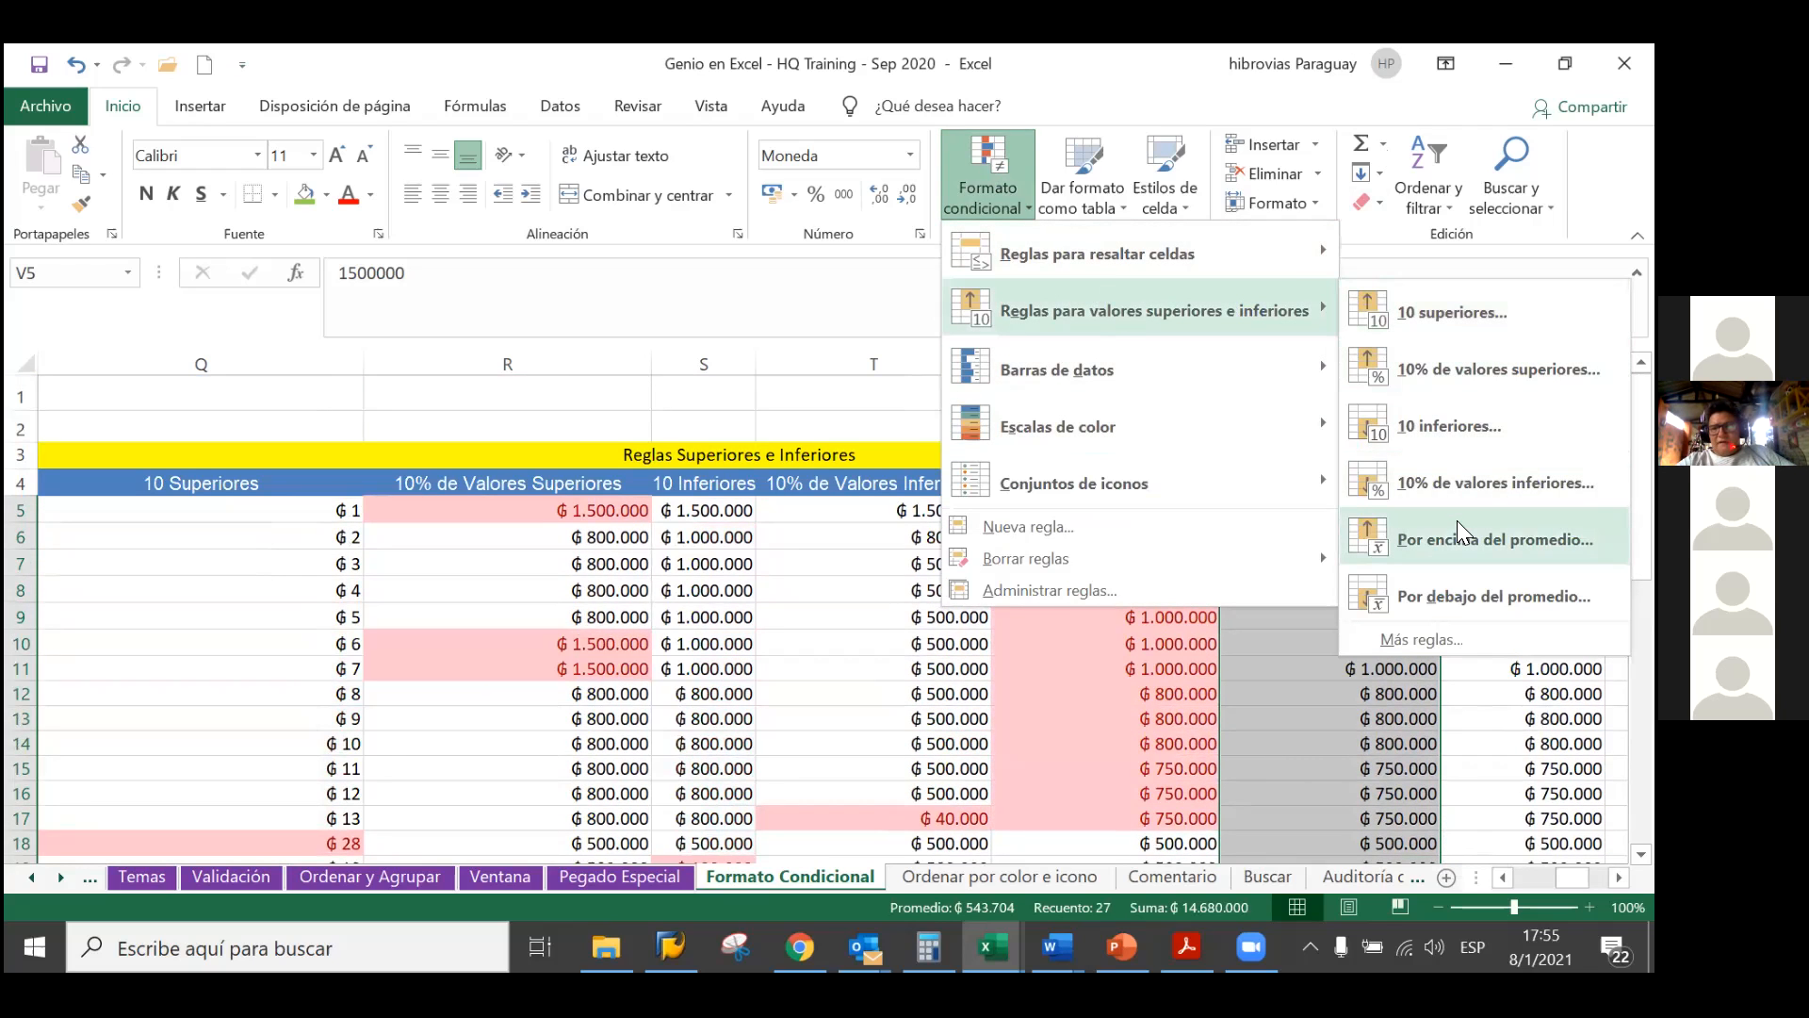
{"action": "left_click", "coordinate": [1465, 599]}
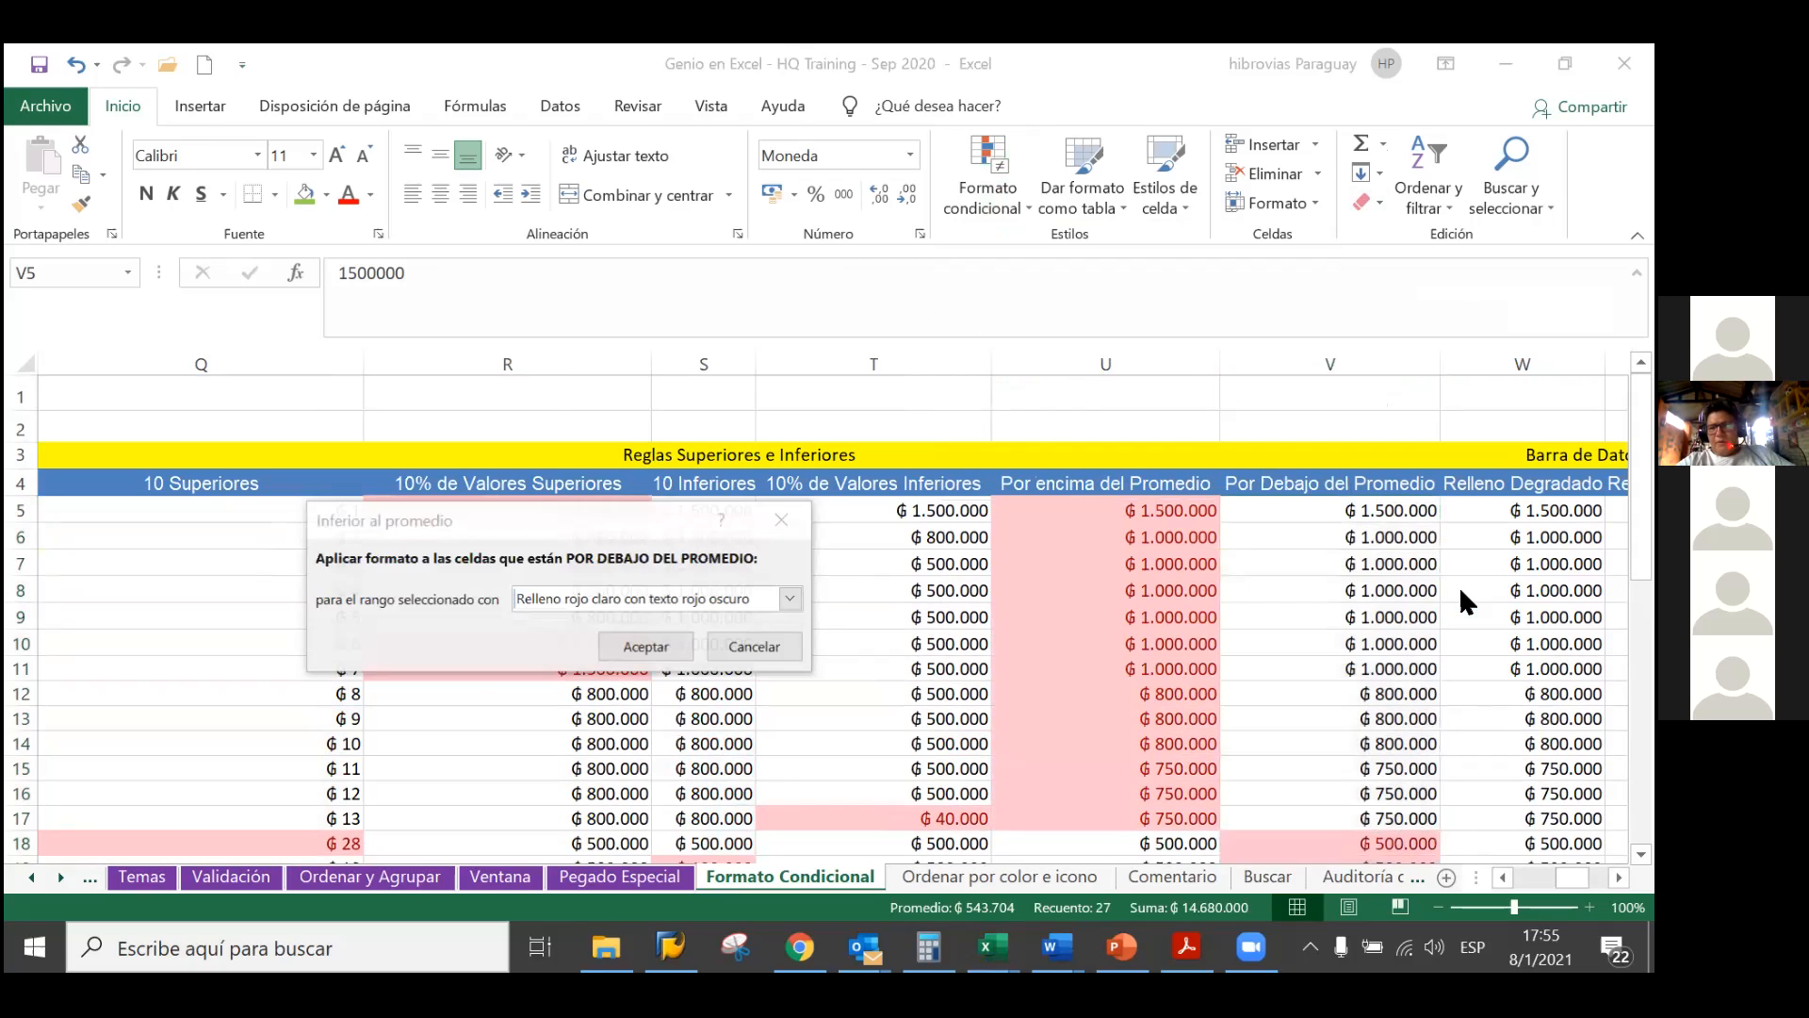
{"action": "left_click", "coordinate": [646, 647]}
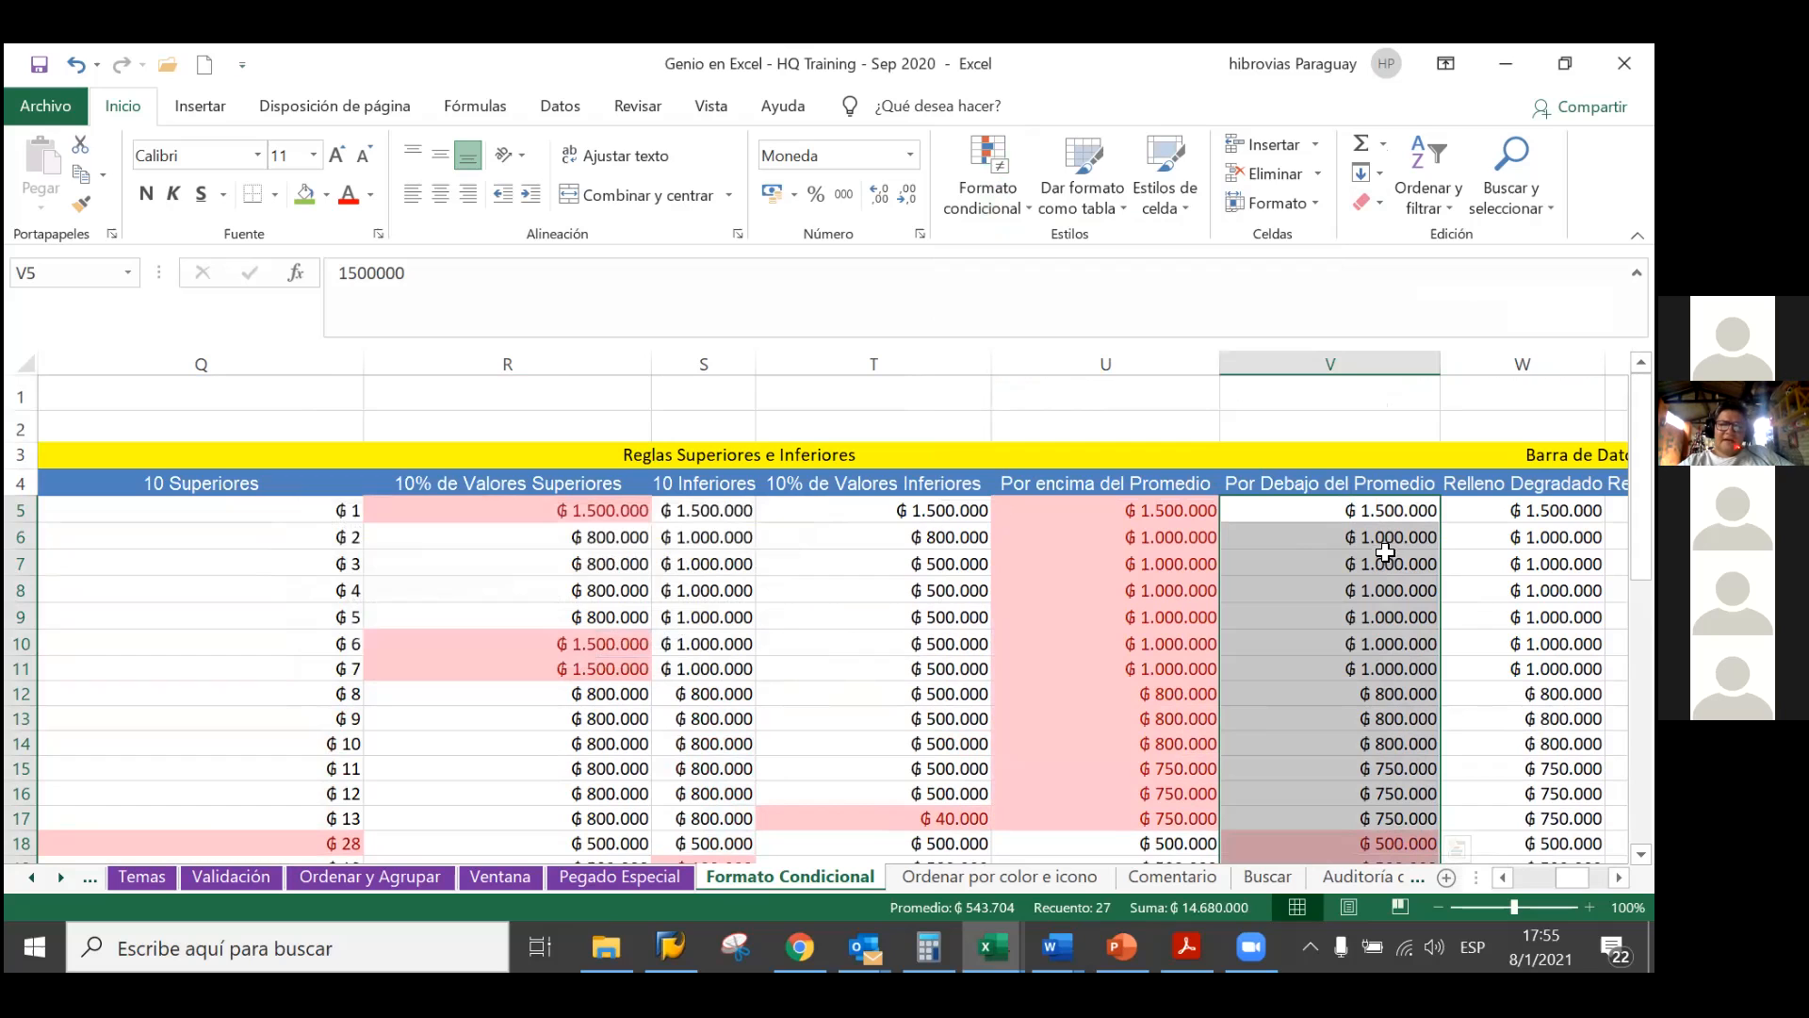
Select V18:V31 and examine the Por Debajo del Promedio column from row 5 to row 31 for highlighted values
{"action": "scroll", "coordinate": [1387, 541], "scroll_direction": "down", "scroll_amount": 3}
{"action": "scroll", "coordinate": [1385, 537], "scroll_direction": "down", "scroll_amount": 1}
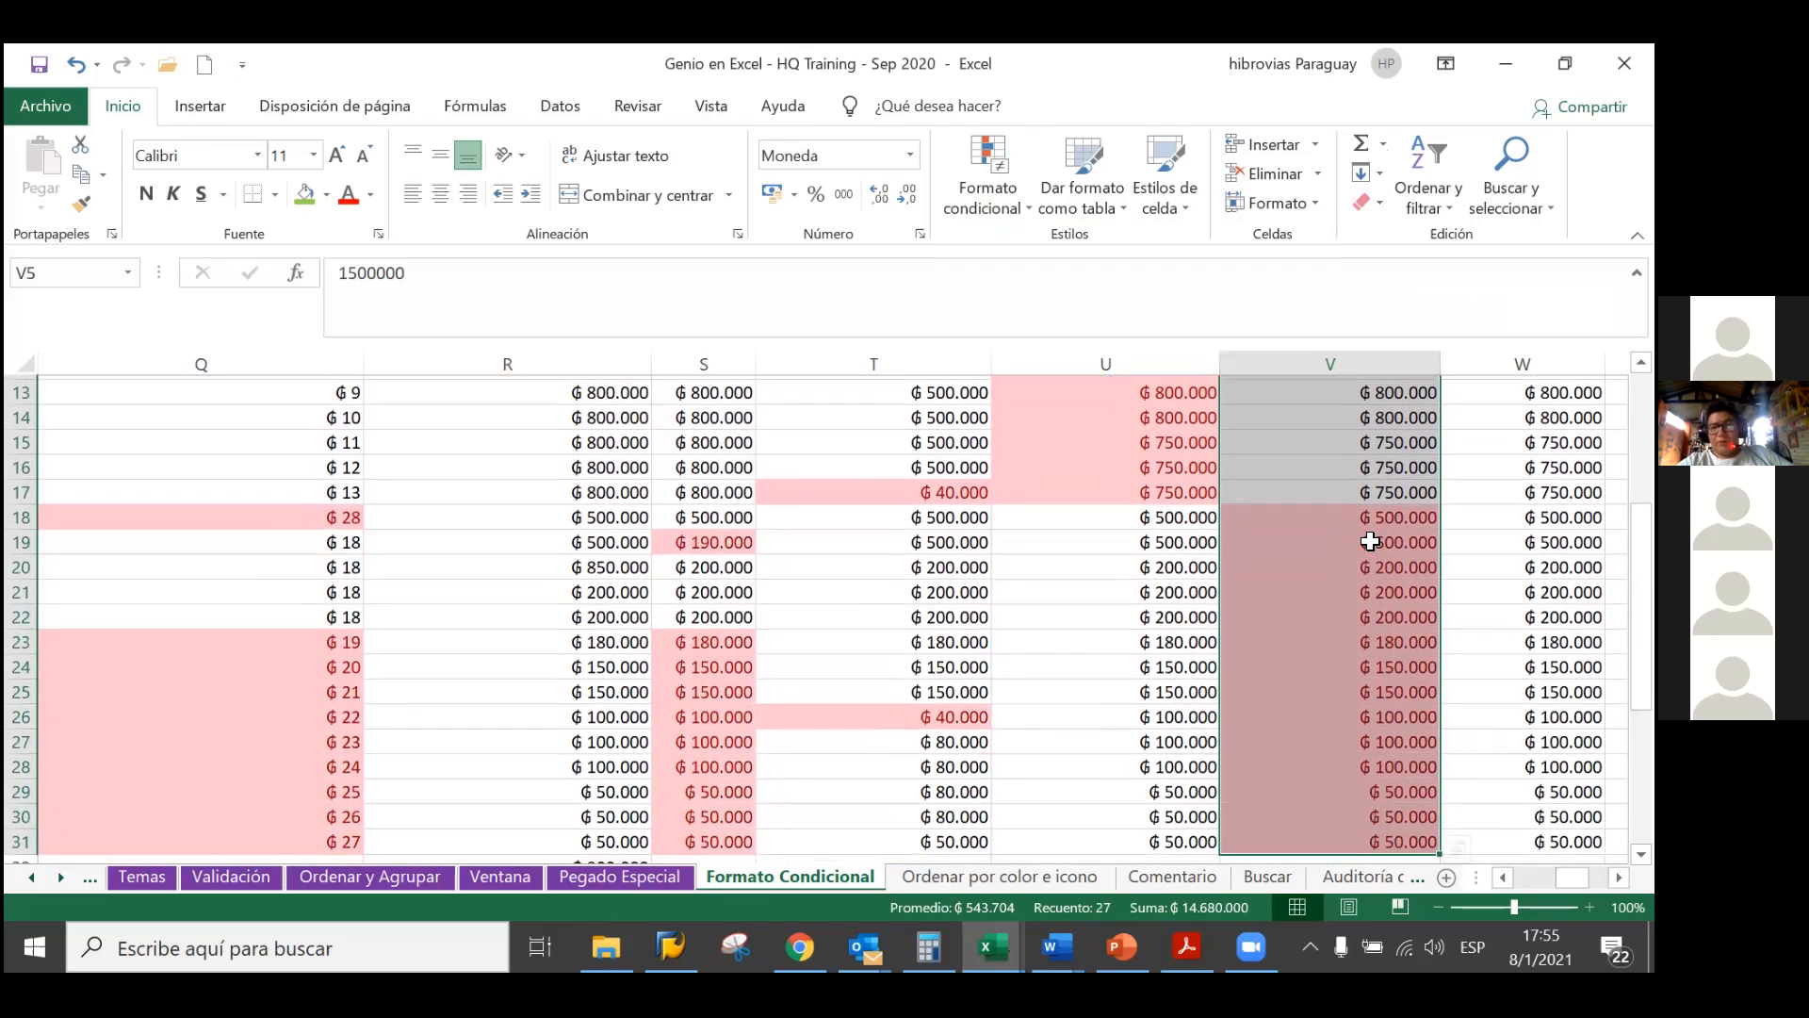
{"action": "left_click", "coordinate": [1332, 513]}
{"action": "left_click_drag", "start_coordinate": [1313, 822], "coordinate": [1306, 836]}
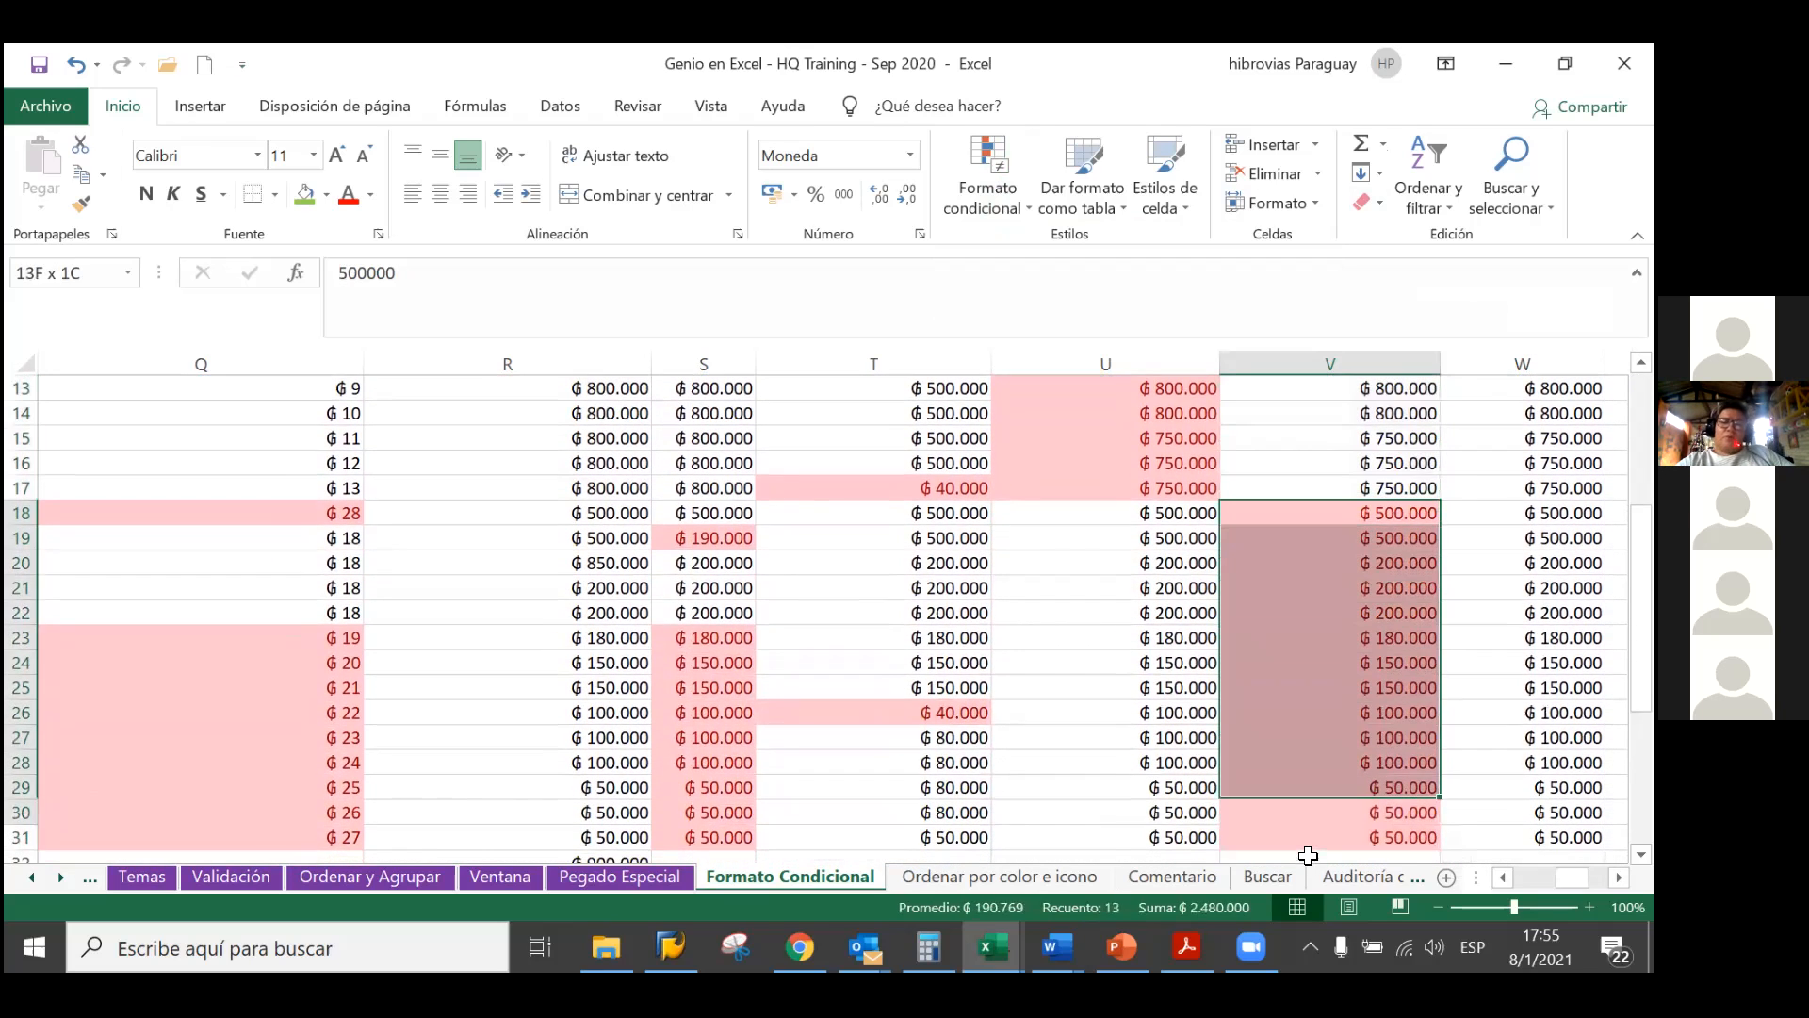
{"action": "scroll", "coordinate": [1316, 690], "scroll_direction": "up", "scroll_amount": 2}
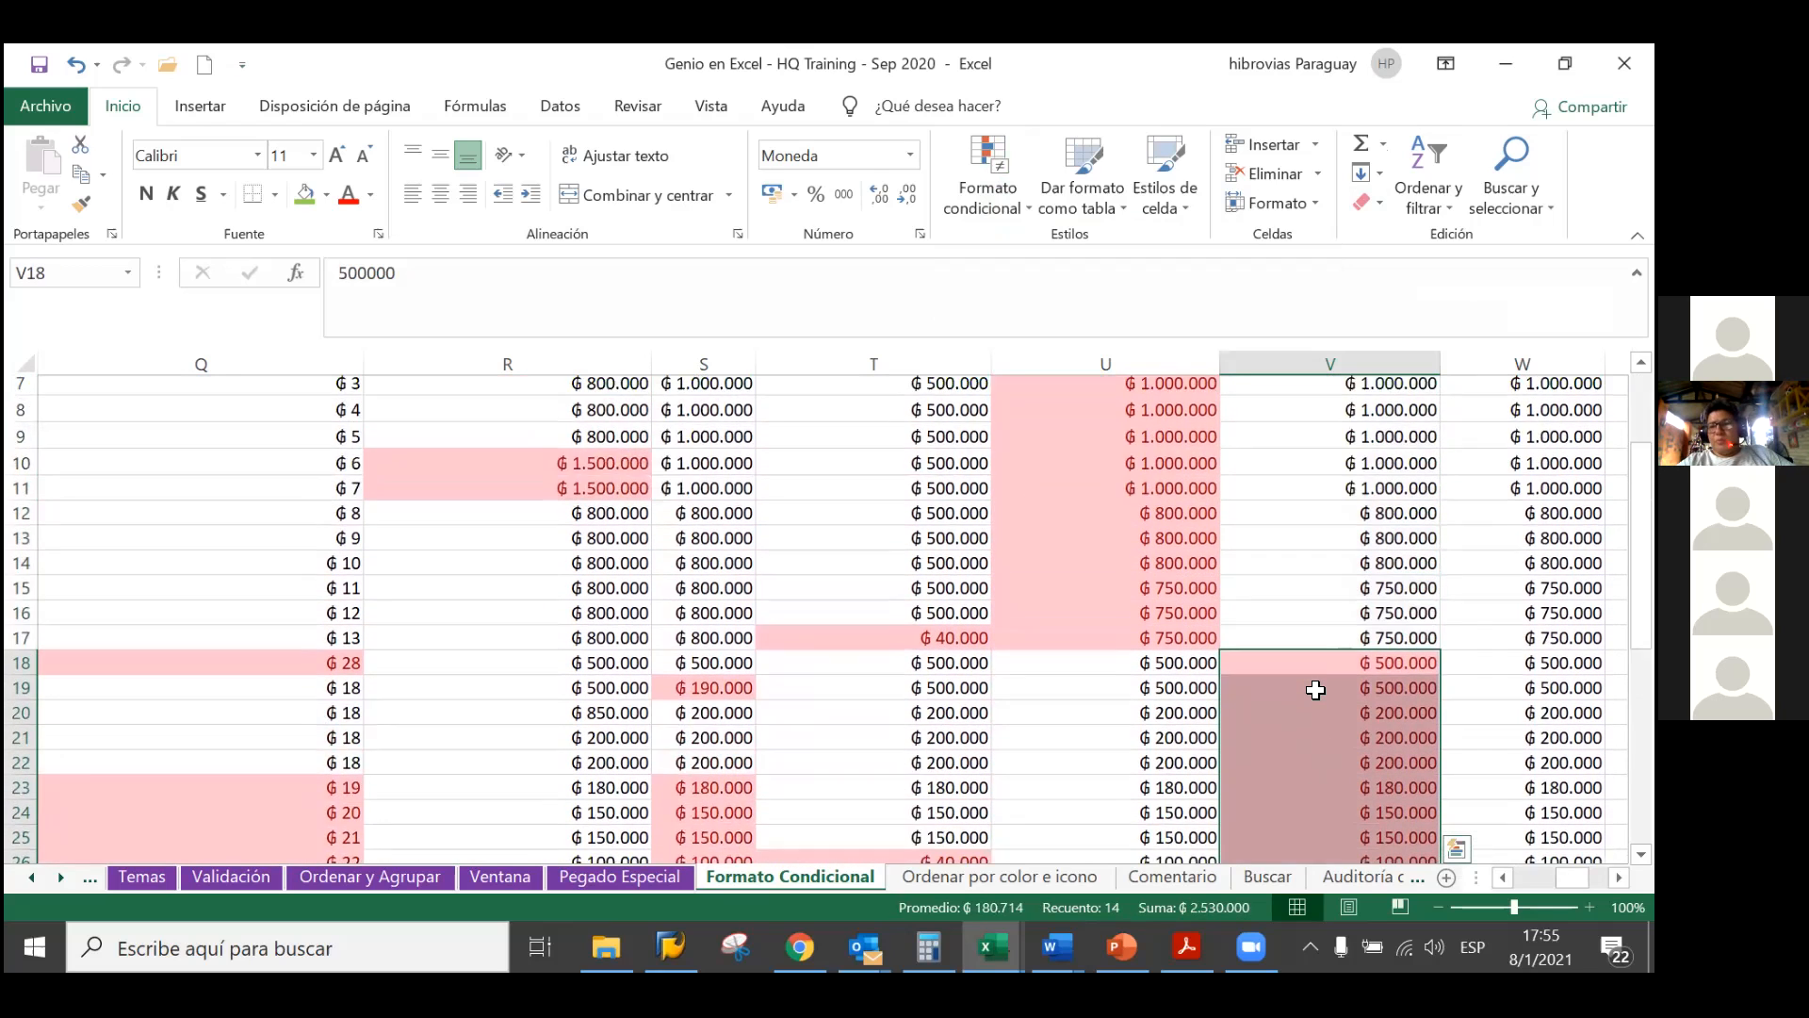
{"action": "scroll", "coordinate": [1315, 690], "scroll_direction": "down", "scroll_amount": 2}
{"action": "scroll", "coordinate": [1315, 690], "scroll_direction": "up", "scroll_amount": 3}
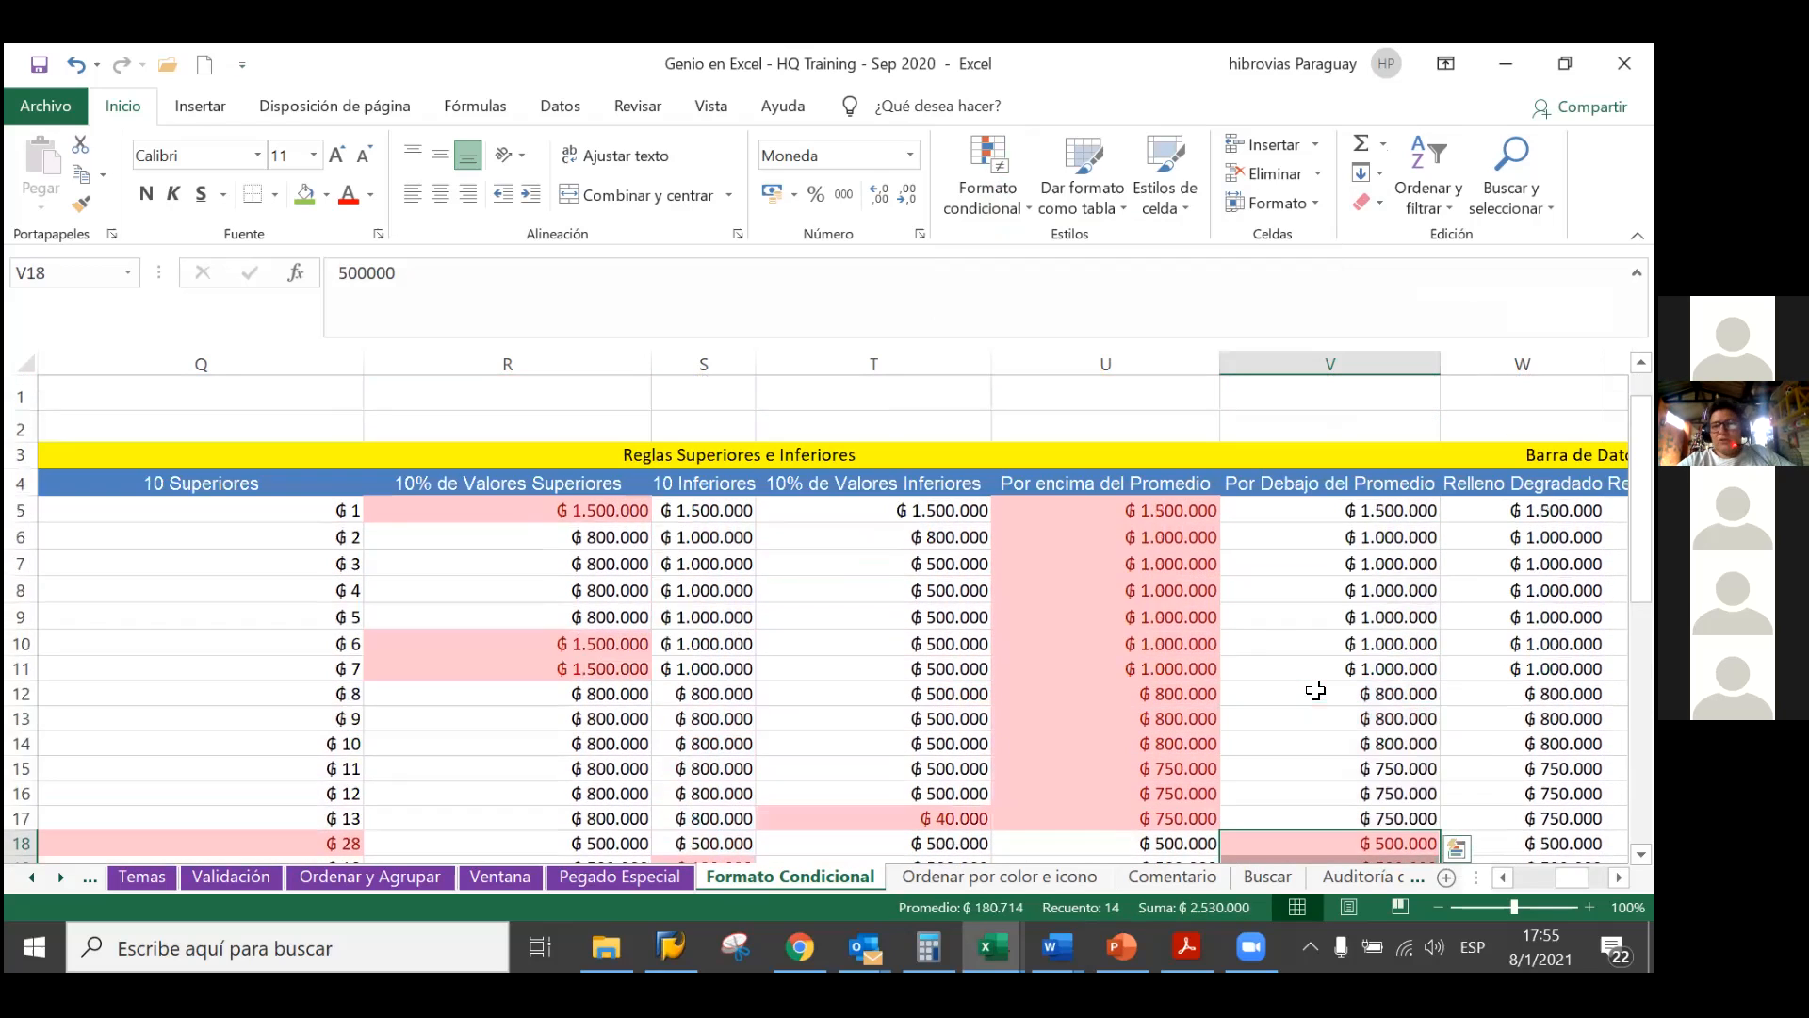
{"action": "scroll", "coordinate": [1315, 690], "scroll_direction": "down", "scroll_amount": 3}
{"action": "scroll", "coordinate": [1315, 690], "scroll_direction": "down", "scroll_amount": 3}
{"action": "scroll", "coordinate": [1315, 689], "scroll_direction": "up", "scroll_amount": 2}
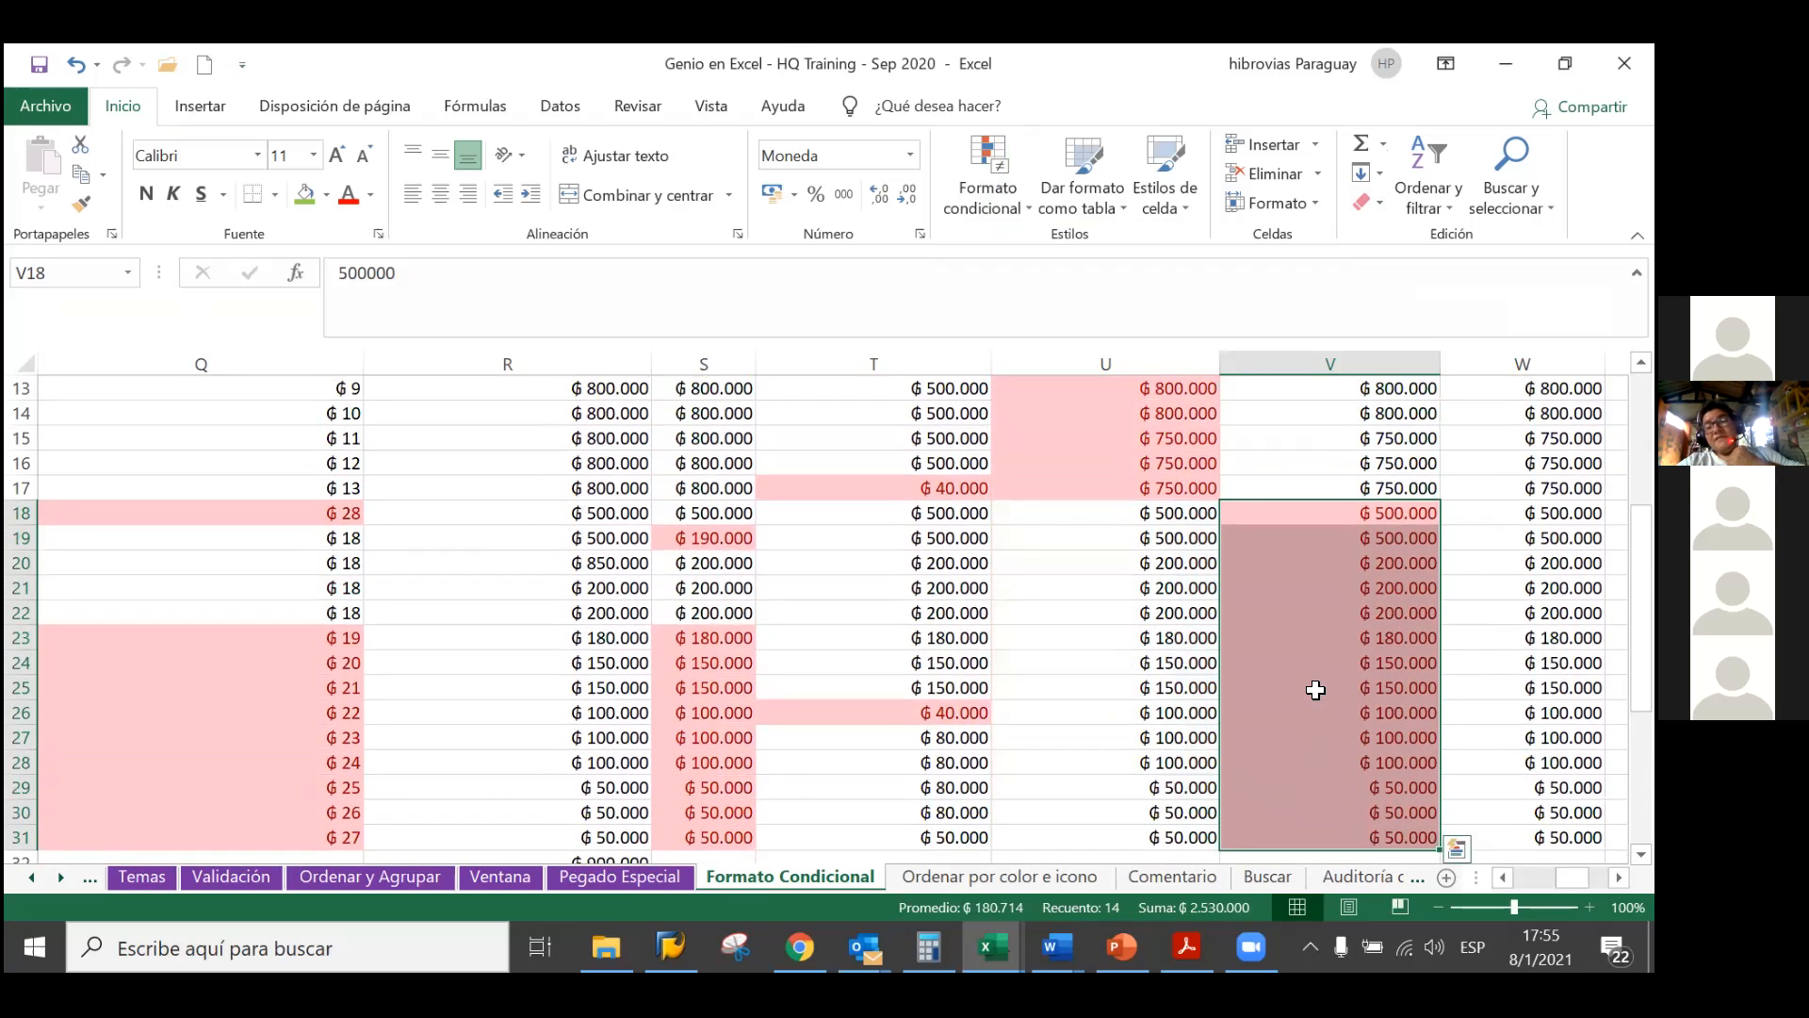
{"action": "scroll", "coordinate": [1315, 690], "scroll_direction": "up", "scroll_amount": 4}
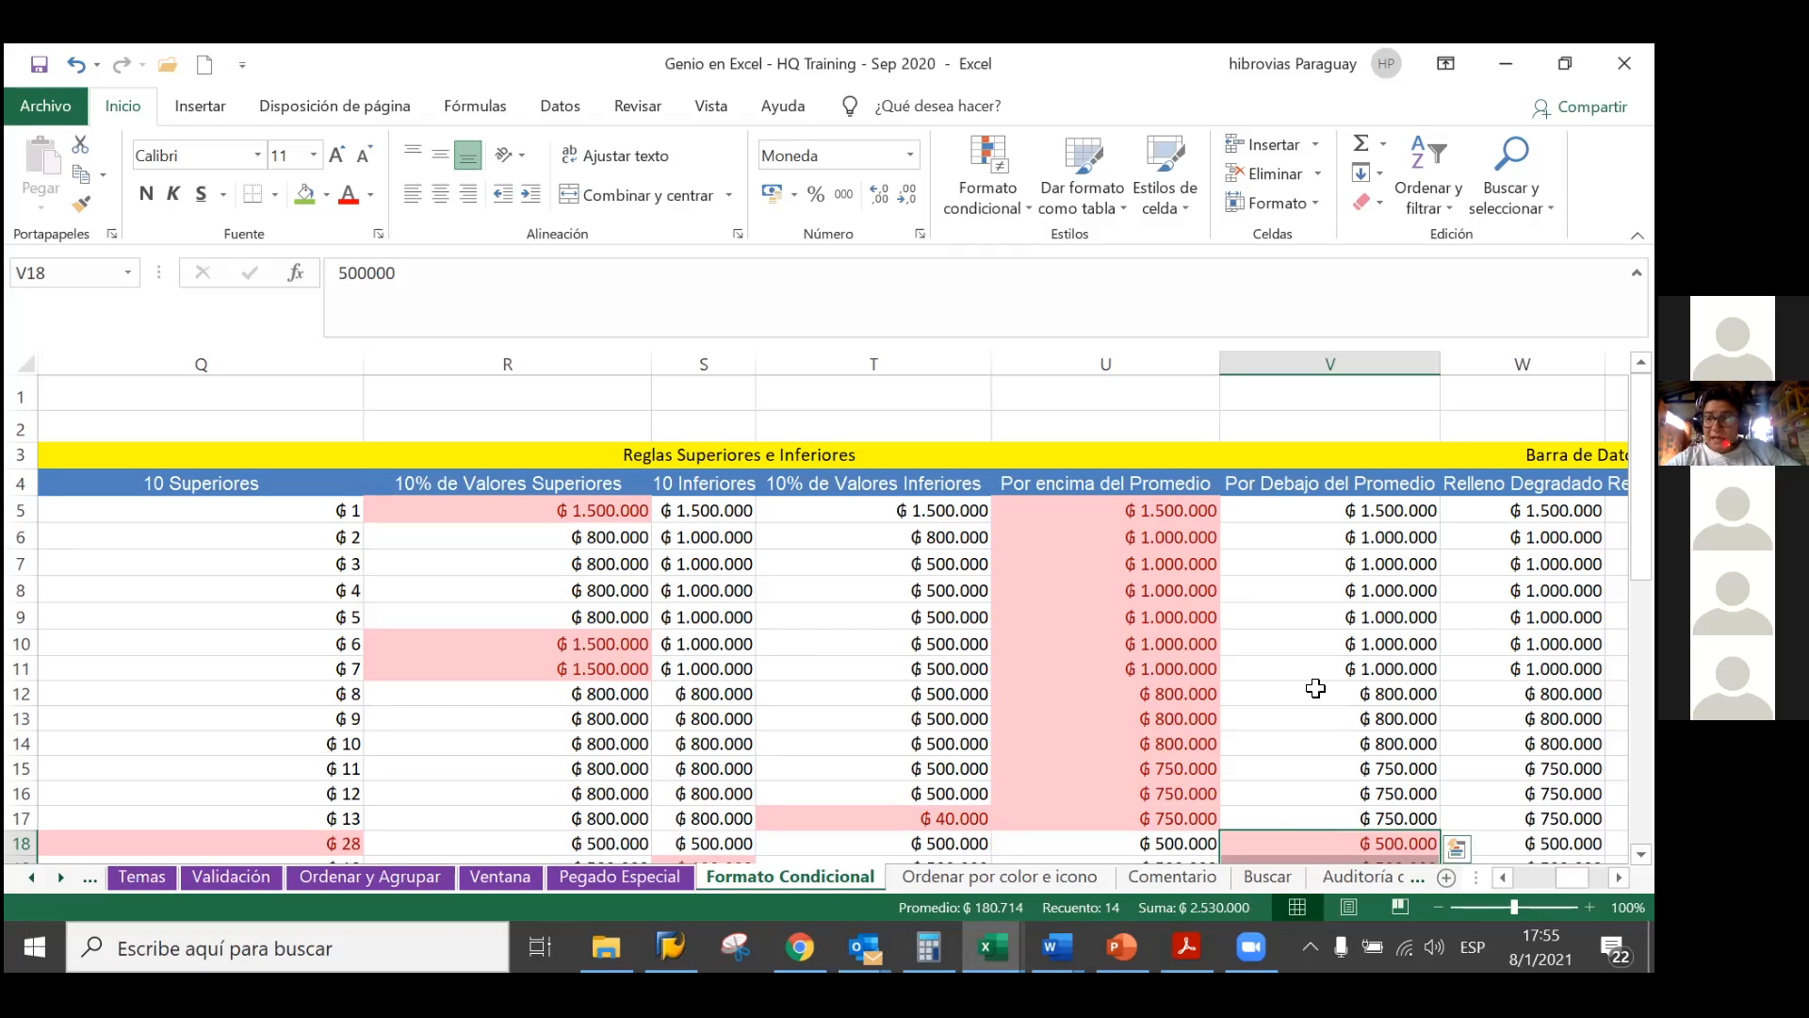
Apply orange gradient-fill data bars to the Relleno Degradado values in W5:W31
{"action": "key", "text": "Right"}
{"action": "key", "text": "Right"}
{"action": "key", "text": "Right"}
{"action": "key", "text": "Right"}
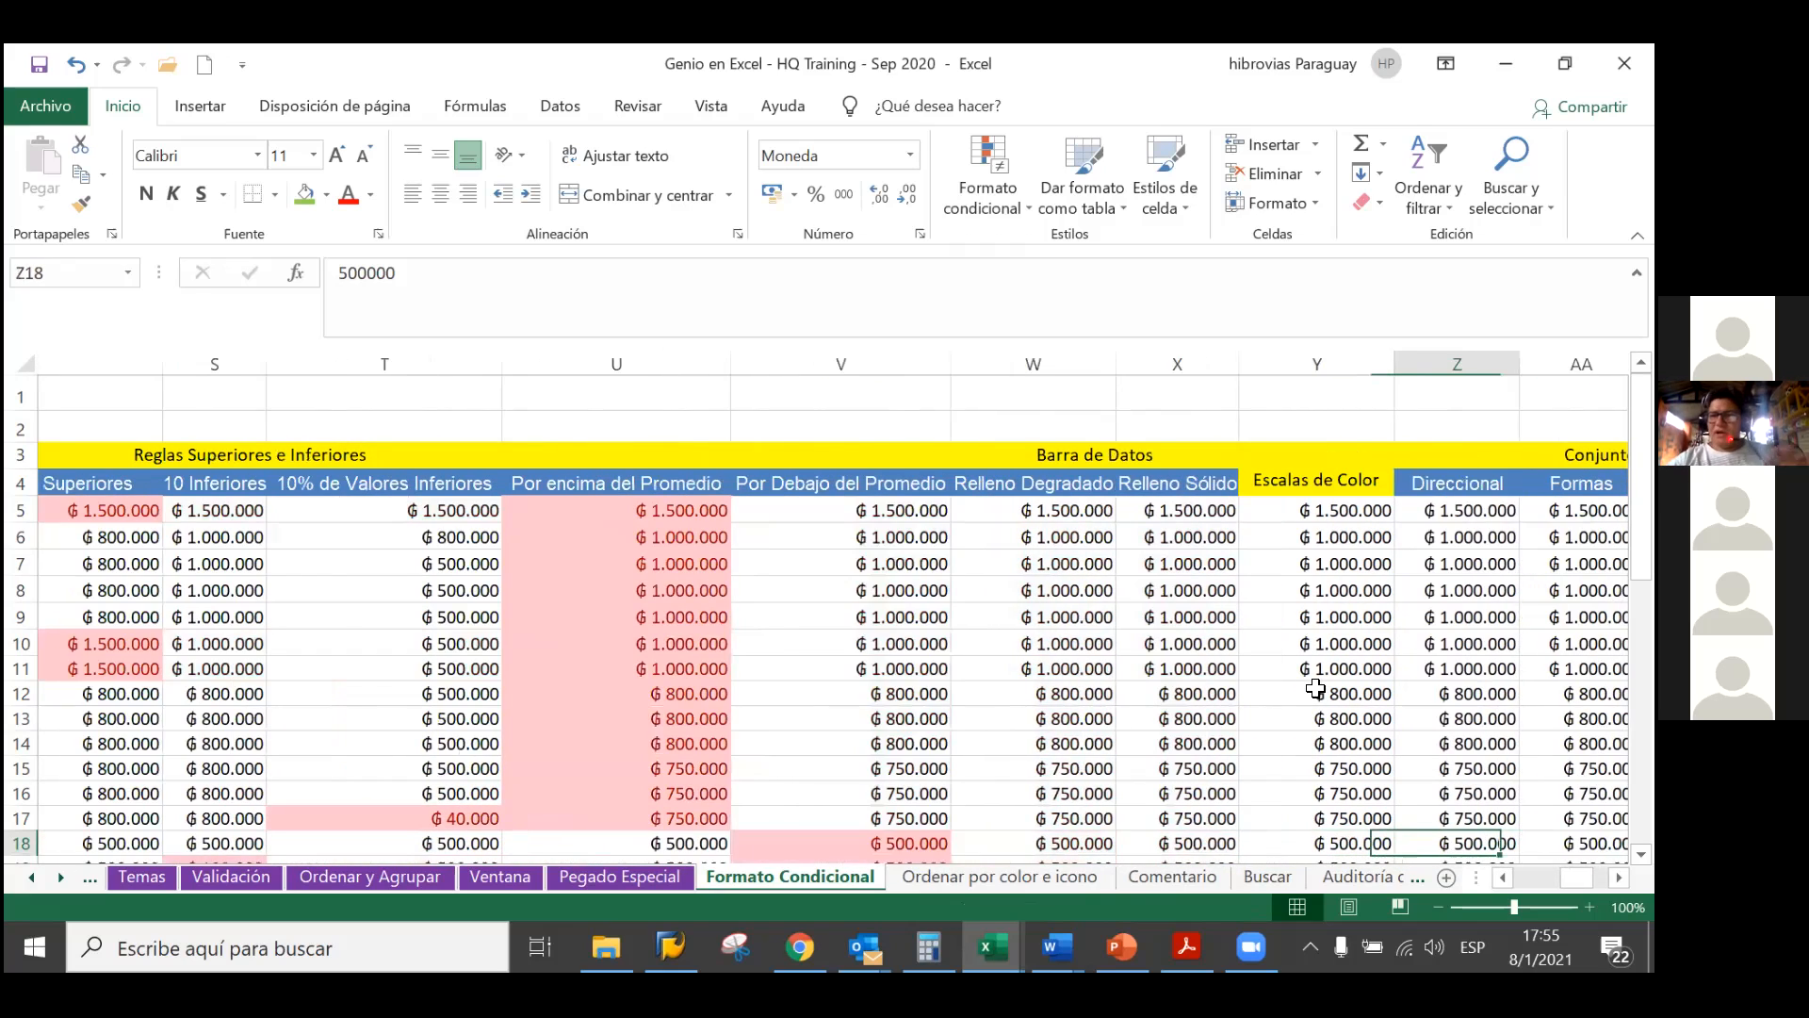
{"action": "key", "text": "Right"}
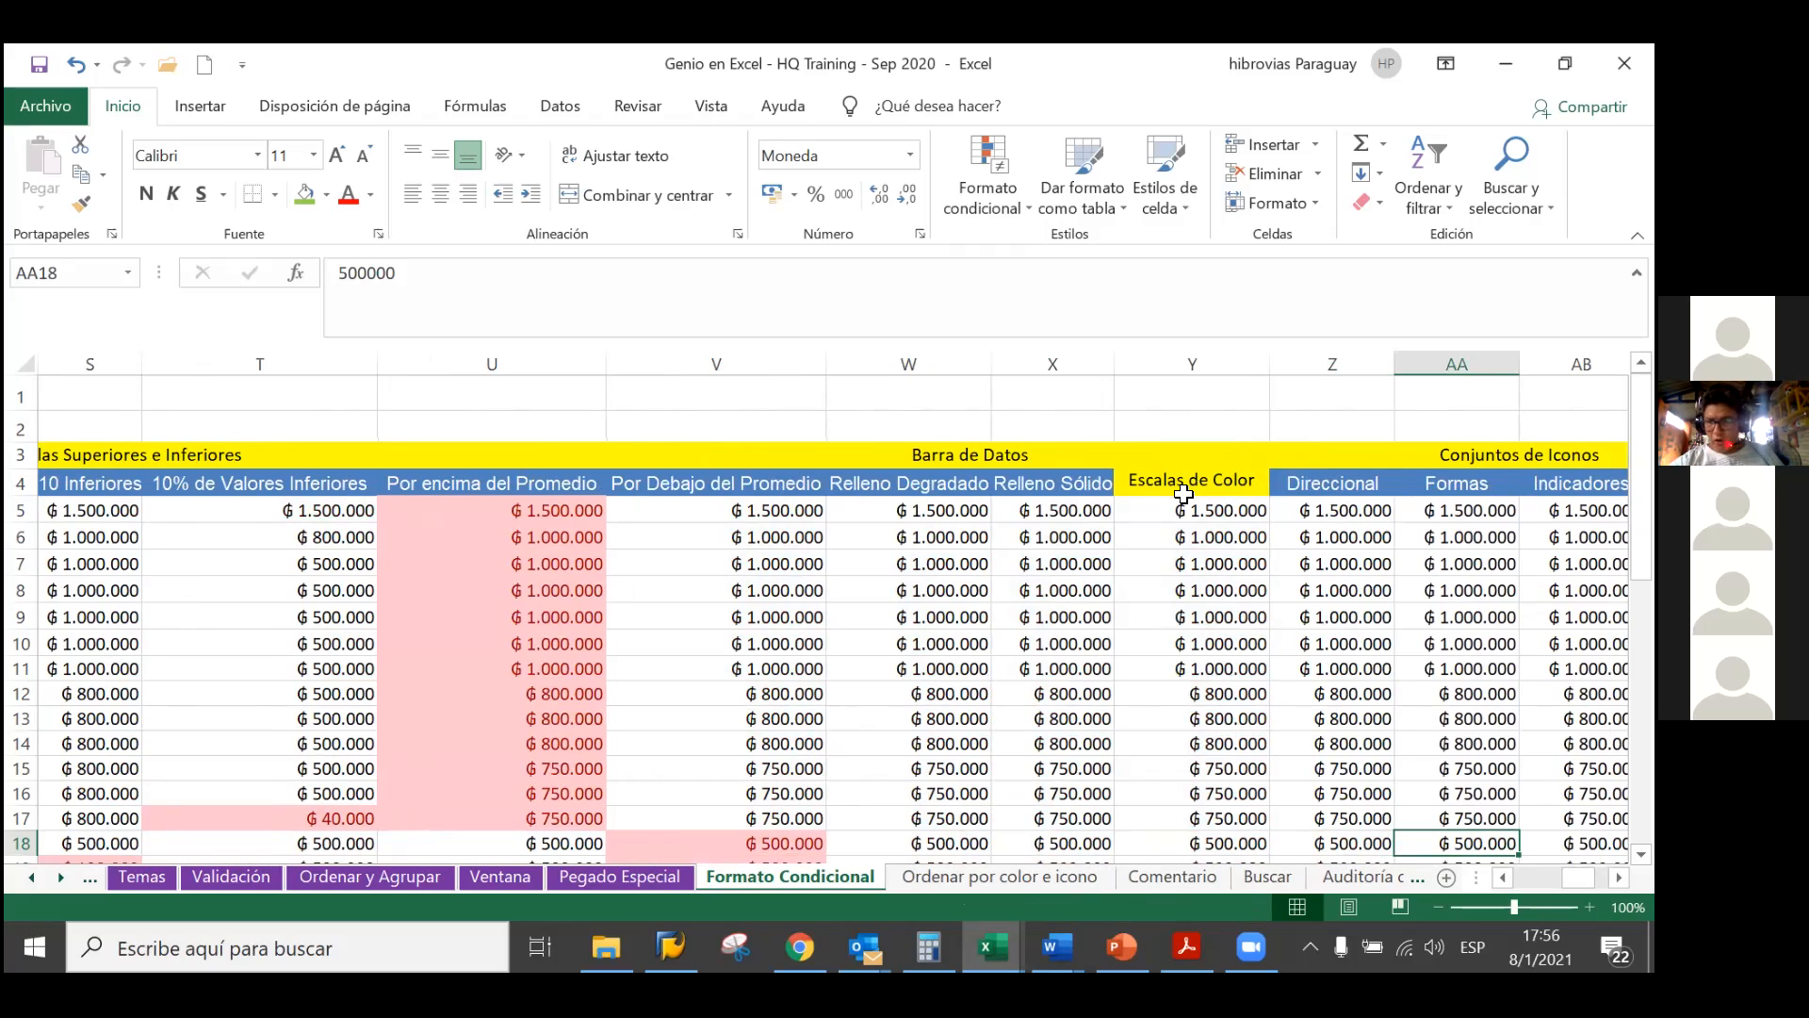
{"action": "left_click", "coordinate": [983, 458]}
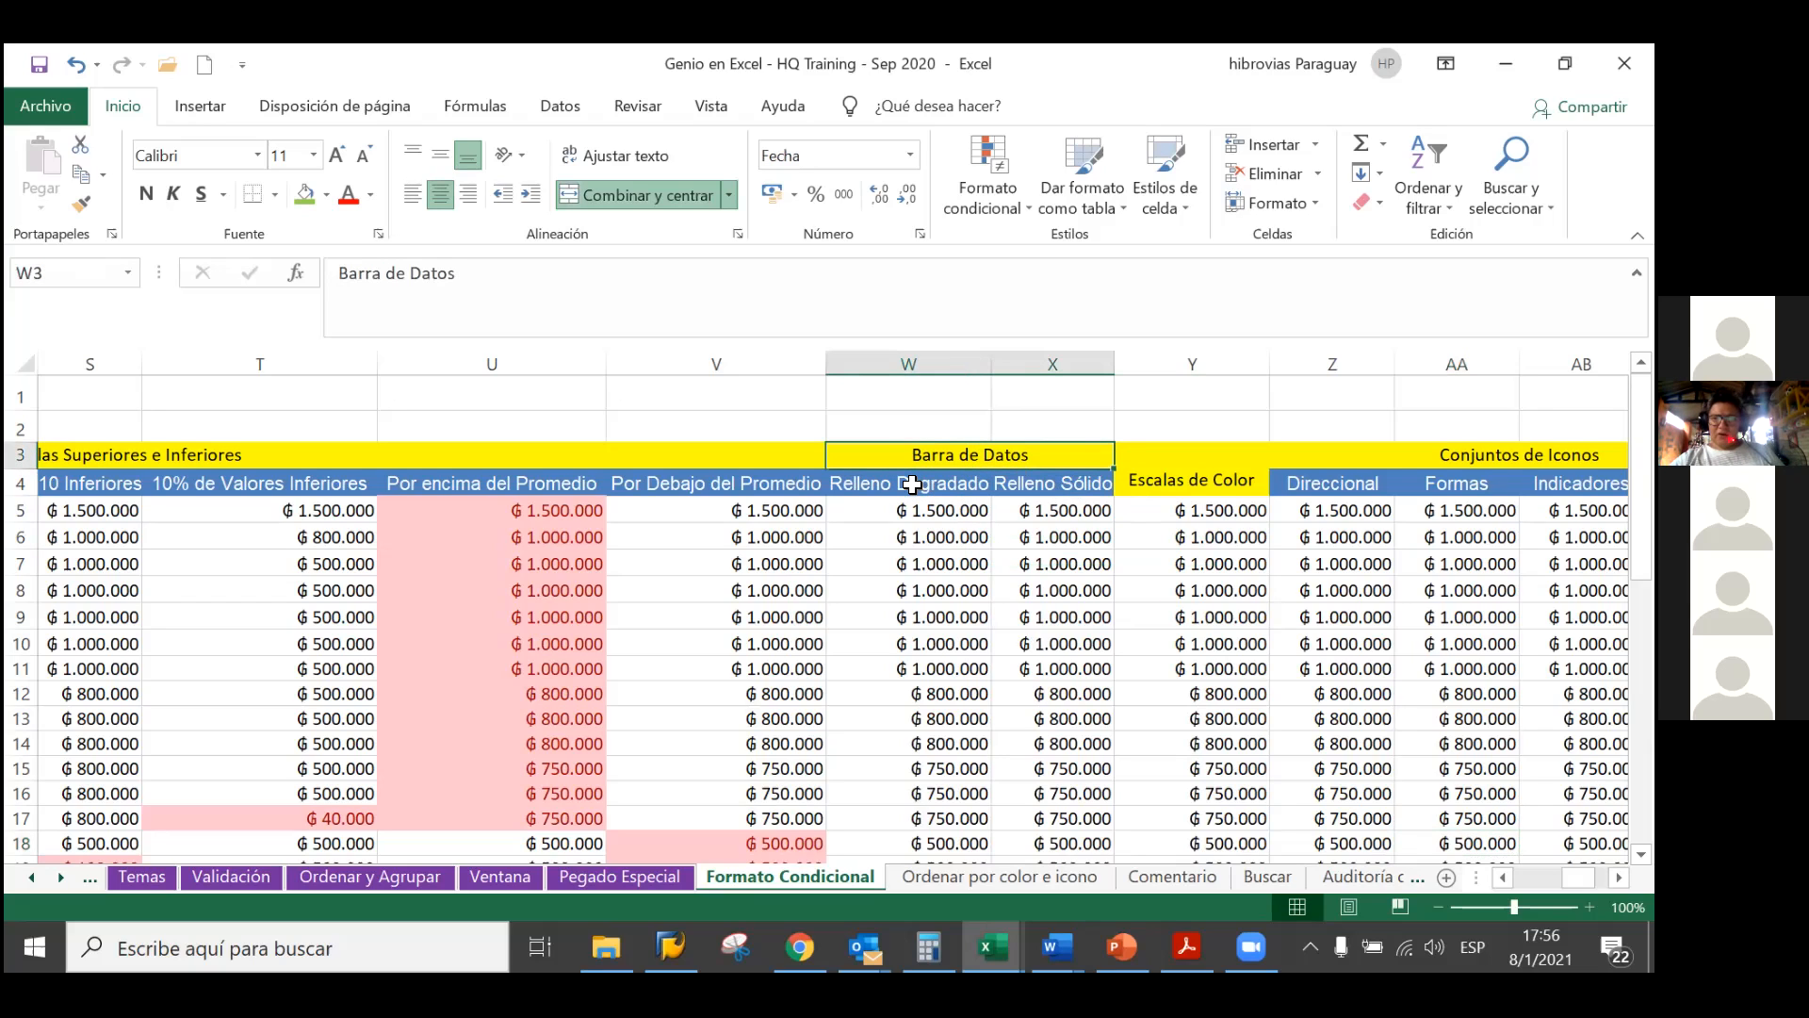
{"action": "left_click", "coordinate": [912, 515]}
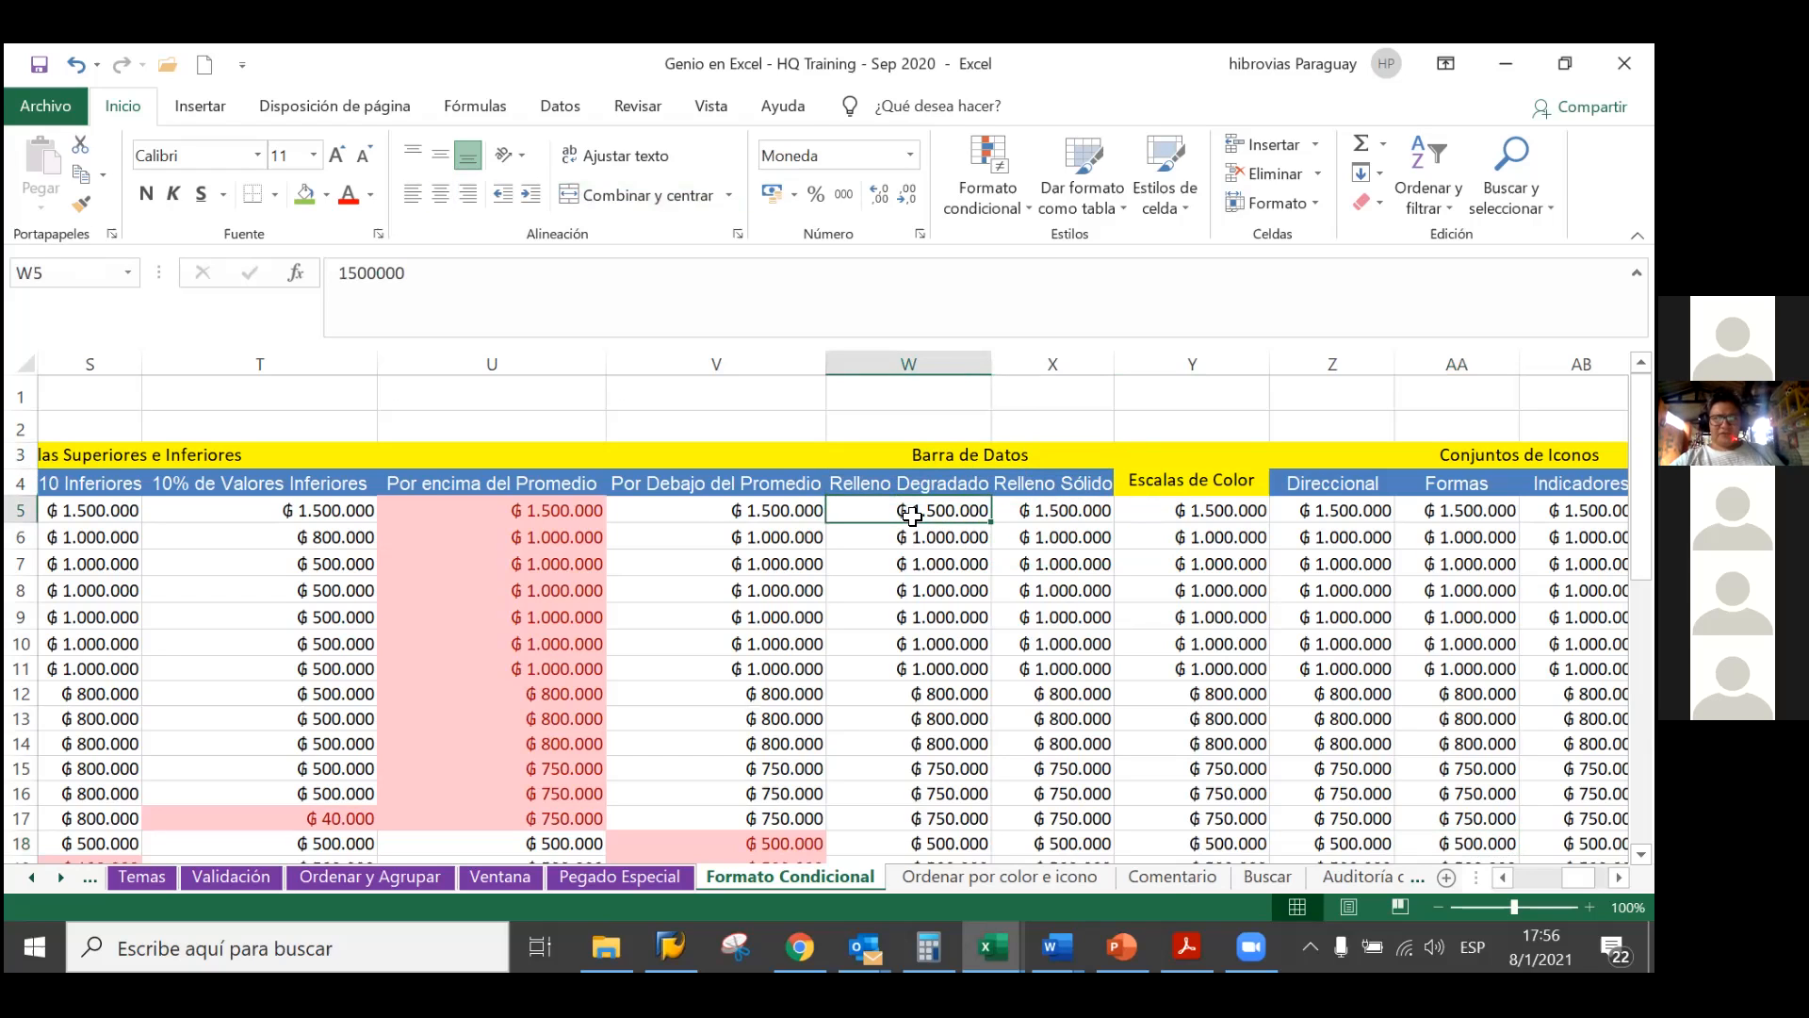
{"action": "key", "text": "ctrl+shift+Down"}
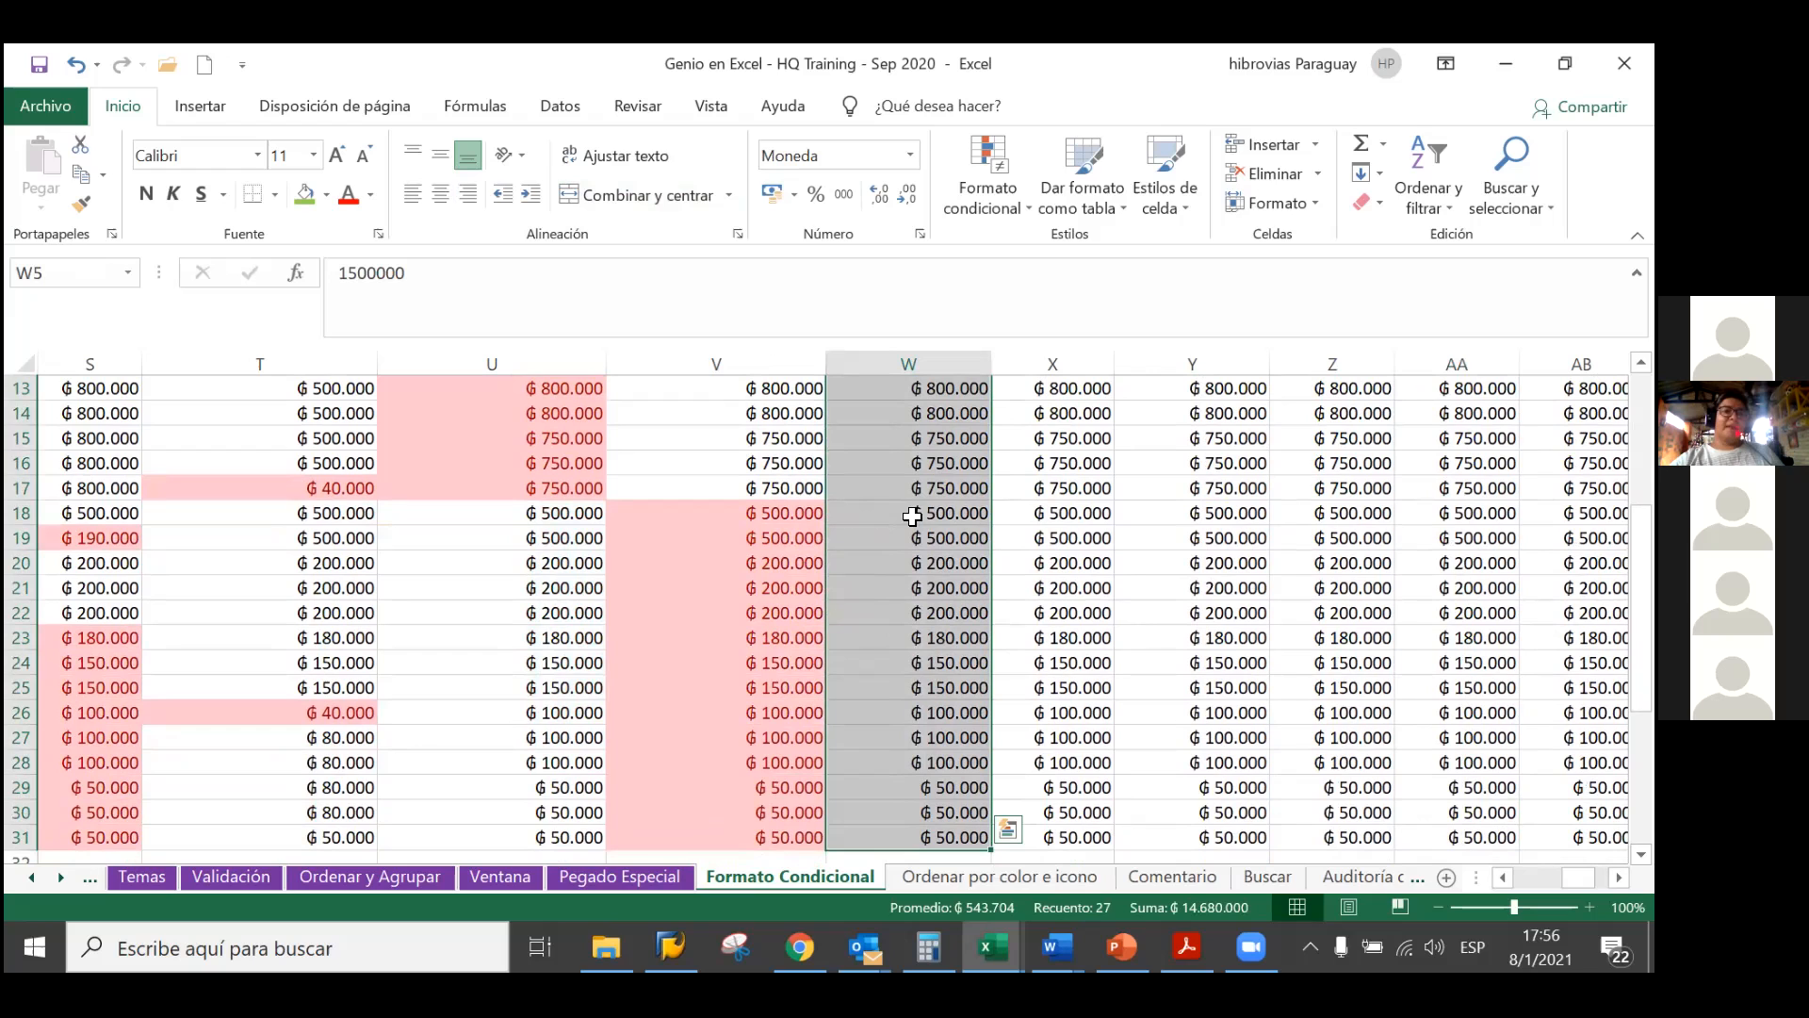
{"action": "scroll", "coordinate": [885, 491], "scroll_direction": "up", "scroll_amount": 1}
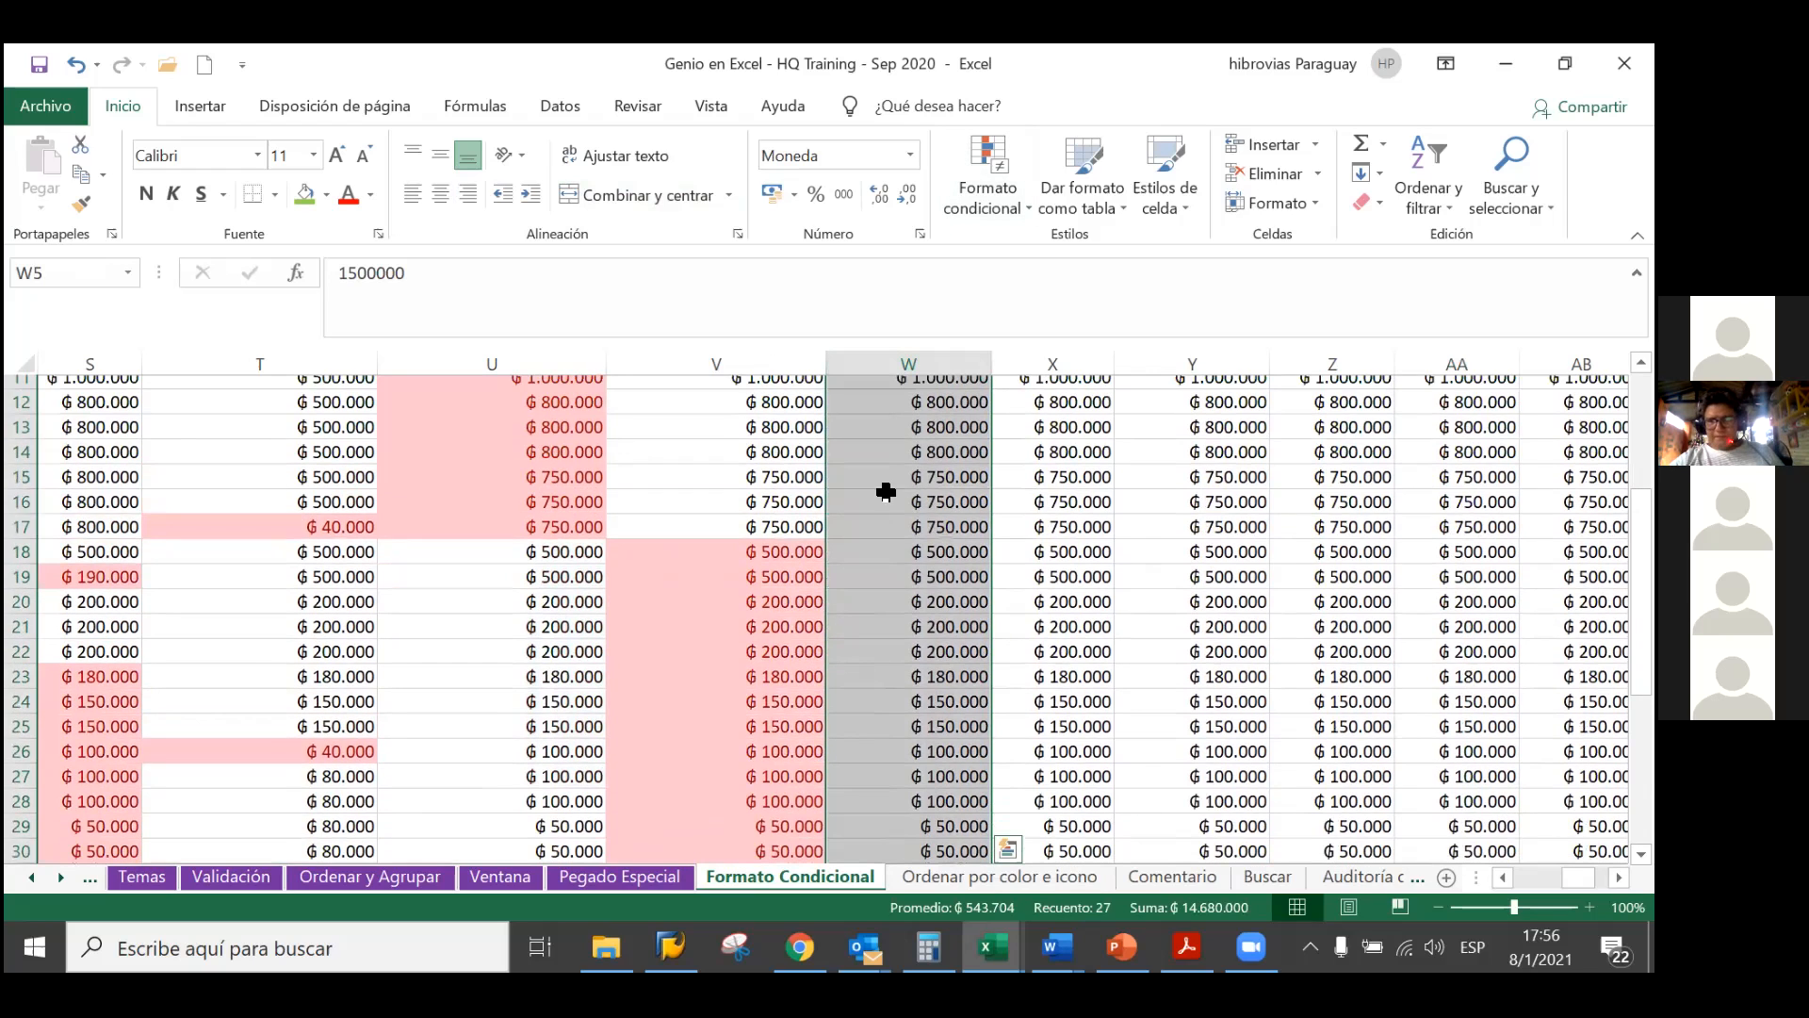
{"action": "scroll", "coordinate": [885, 491], "scroll_direction": "up", "scroll_amount": 4}
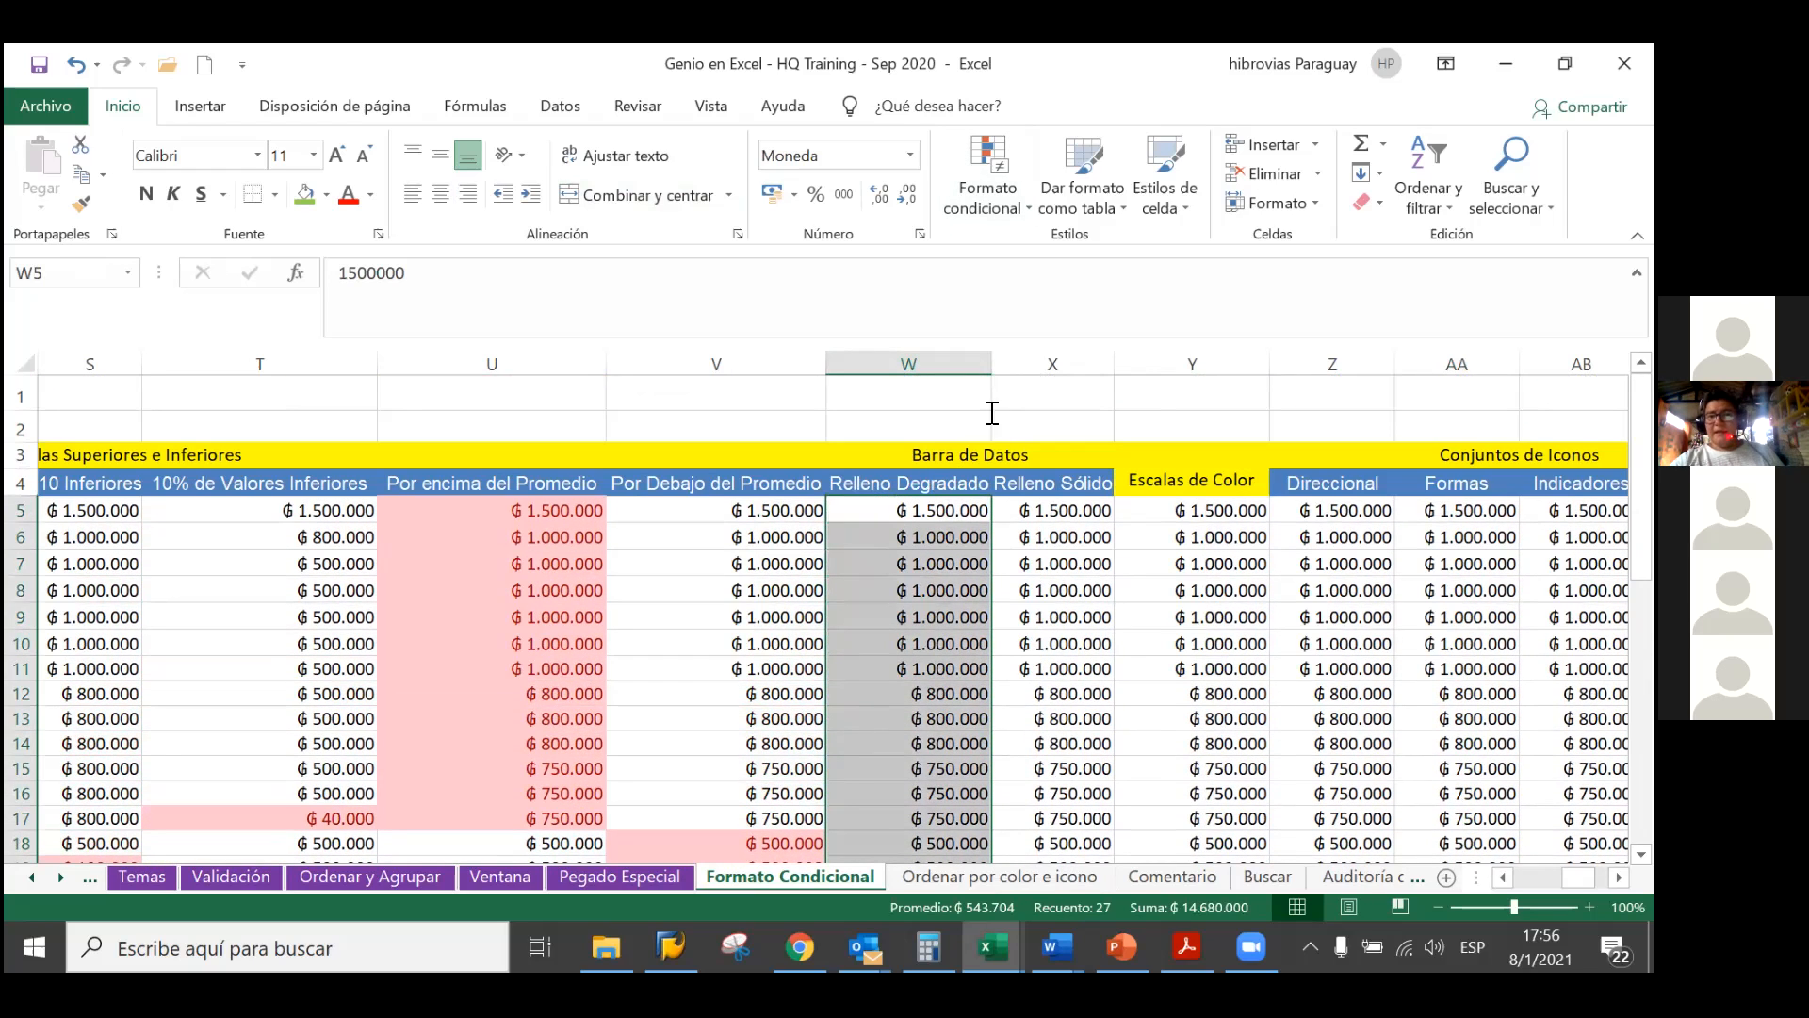
{"action": "left_click", "coordinate": [1005, 203]}
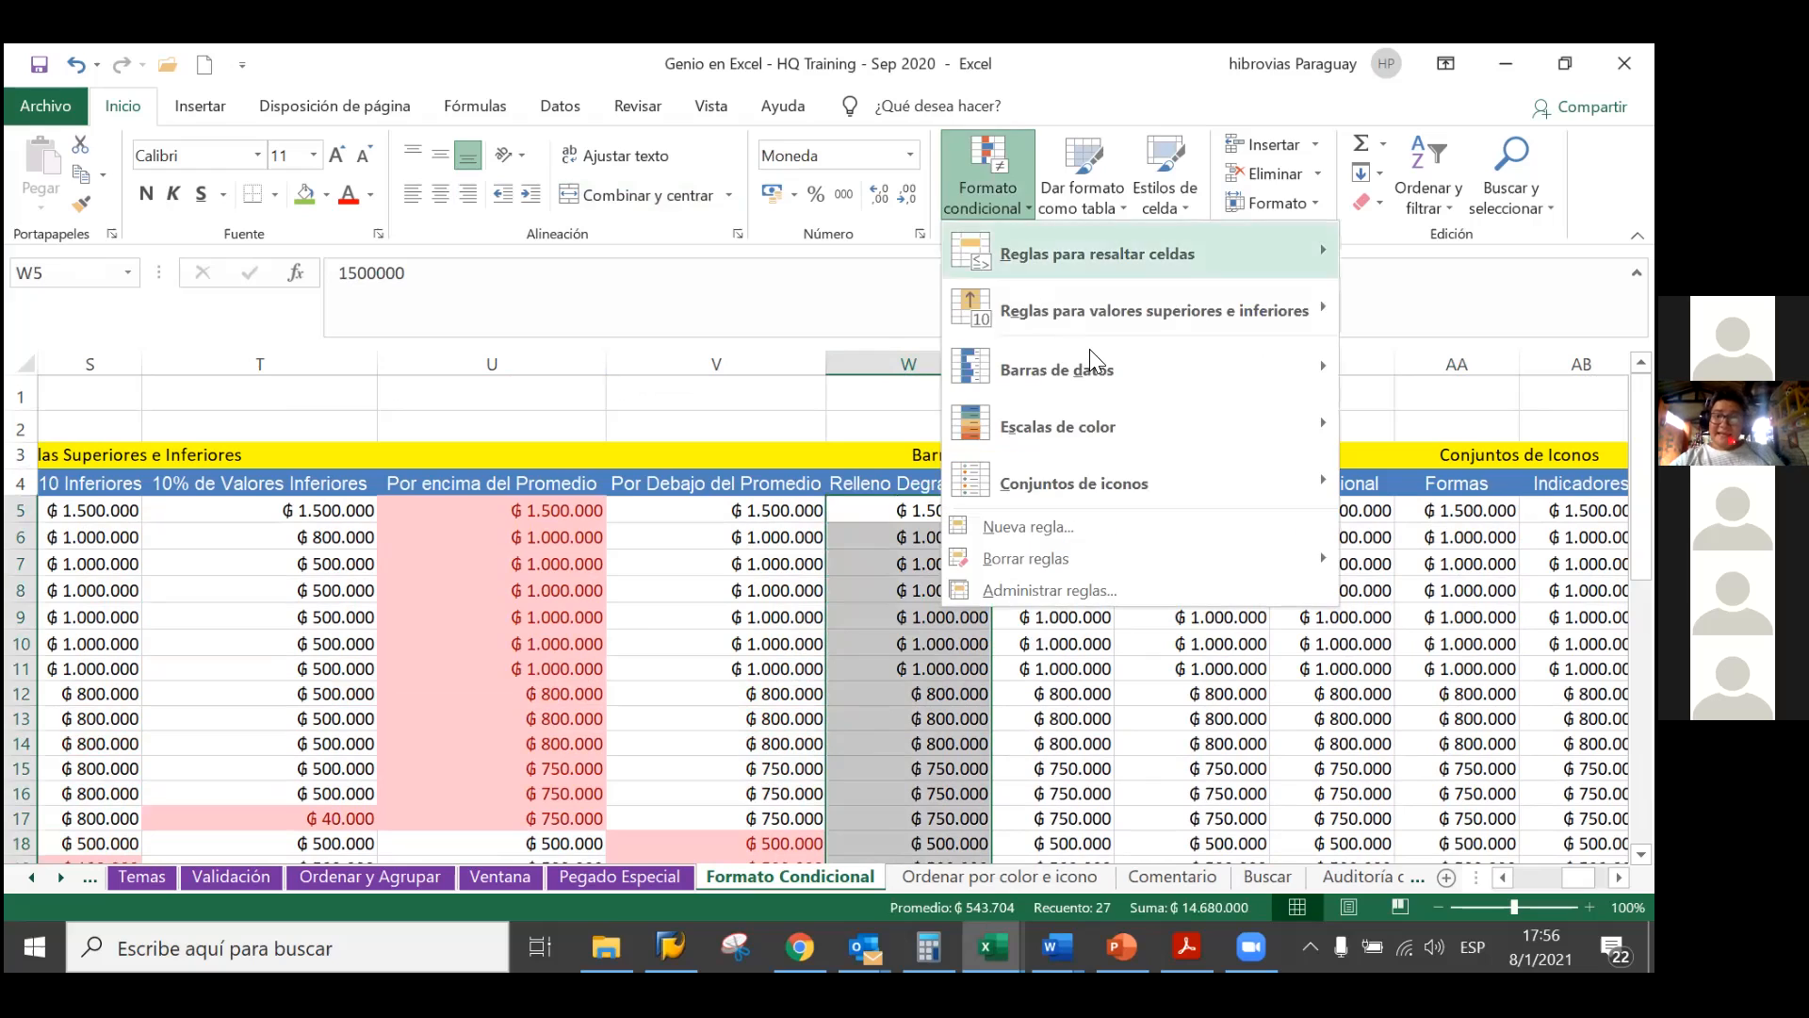
{"action": "mouse_move", "coordinate": [1087, 359]}
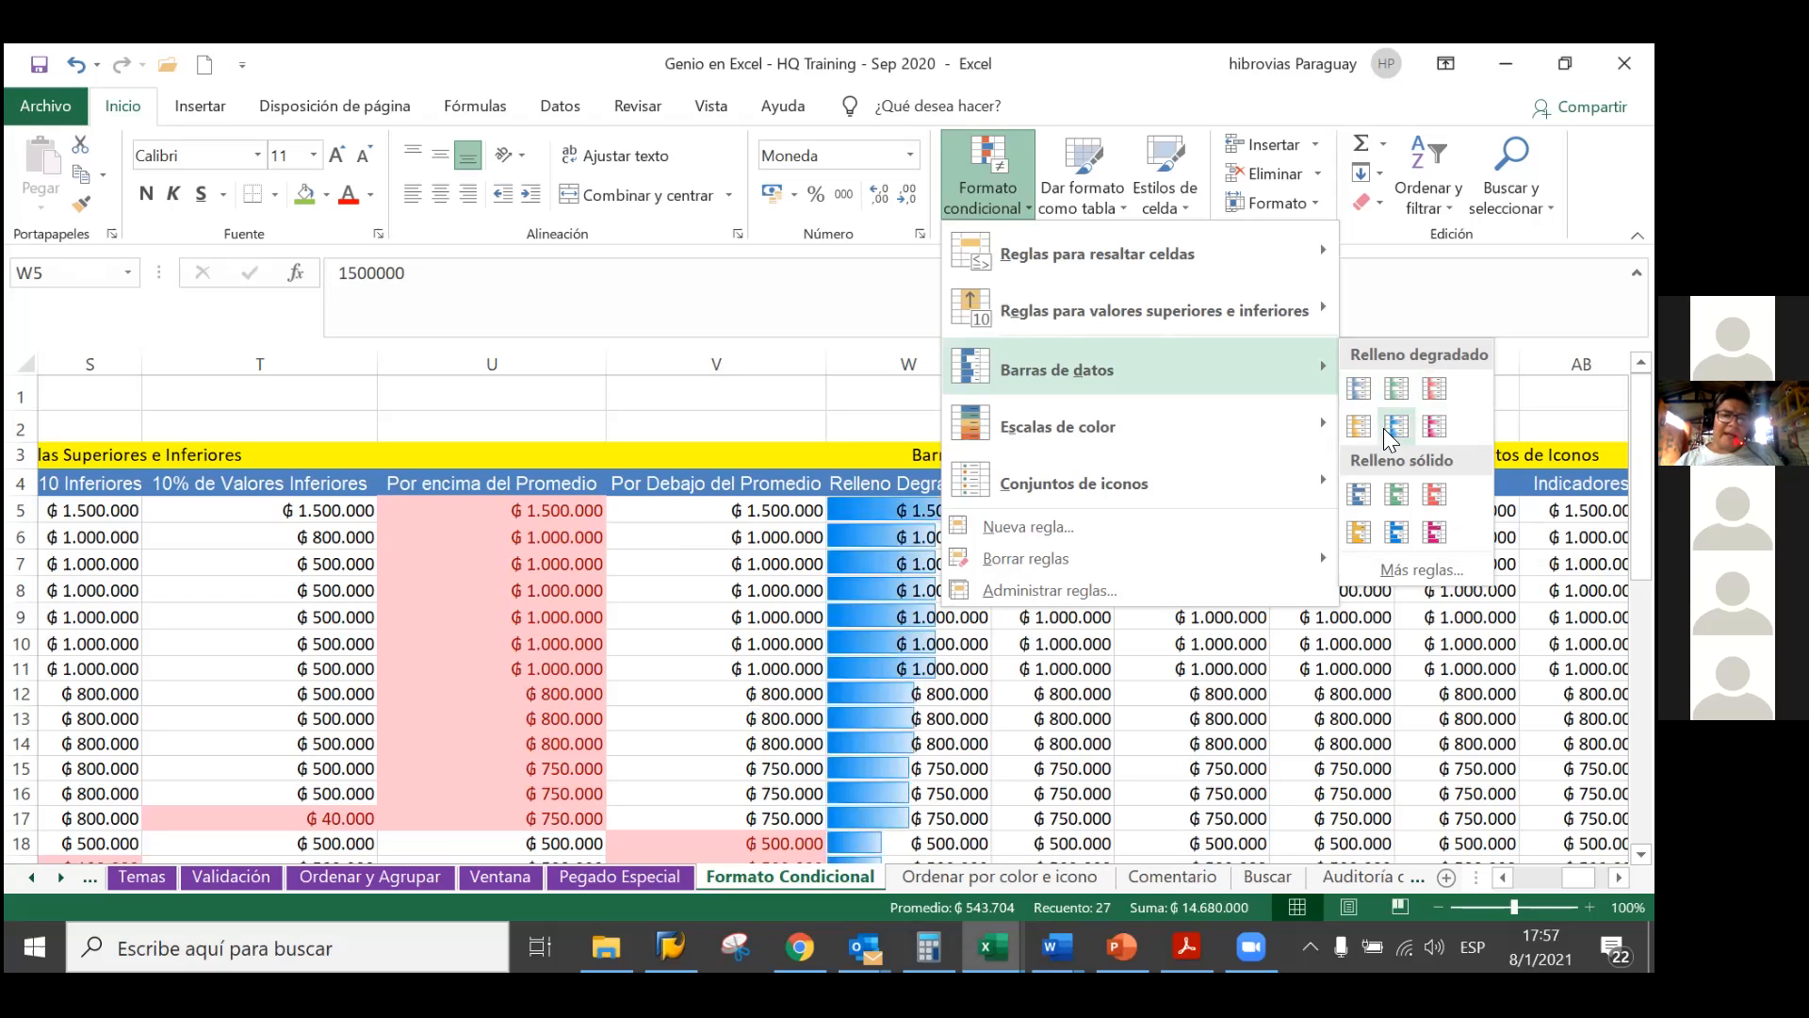
{"action": "left_click", "coordinate": [1362, 432]}
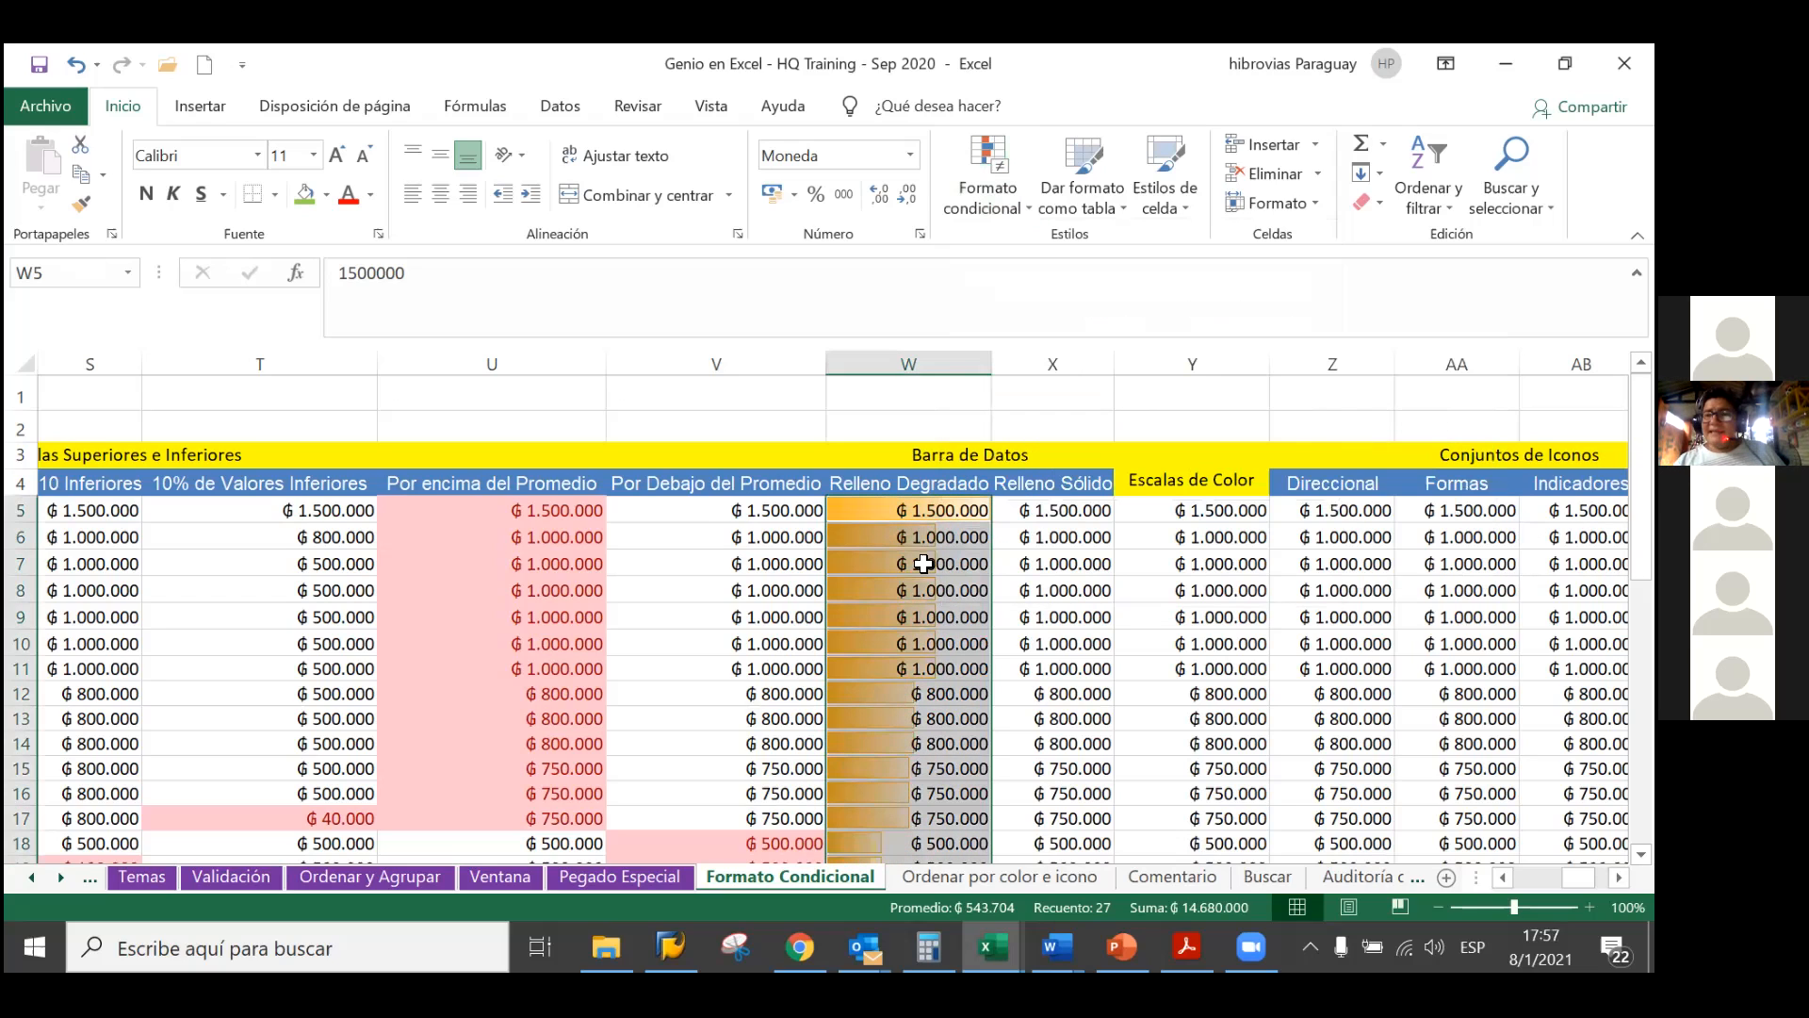
Examine how the gradient bar lengths vary in the Relleno Degradado column from row 5 to row 31
{"action": "scroll", "coordinate": [869, 628], "scroll_direction": "down", "scroll_amount": 5}
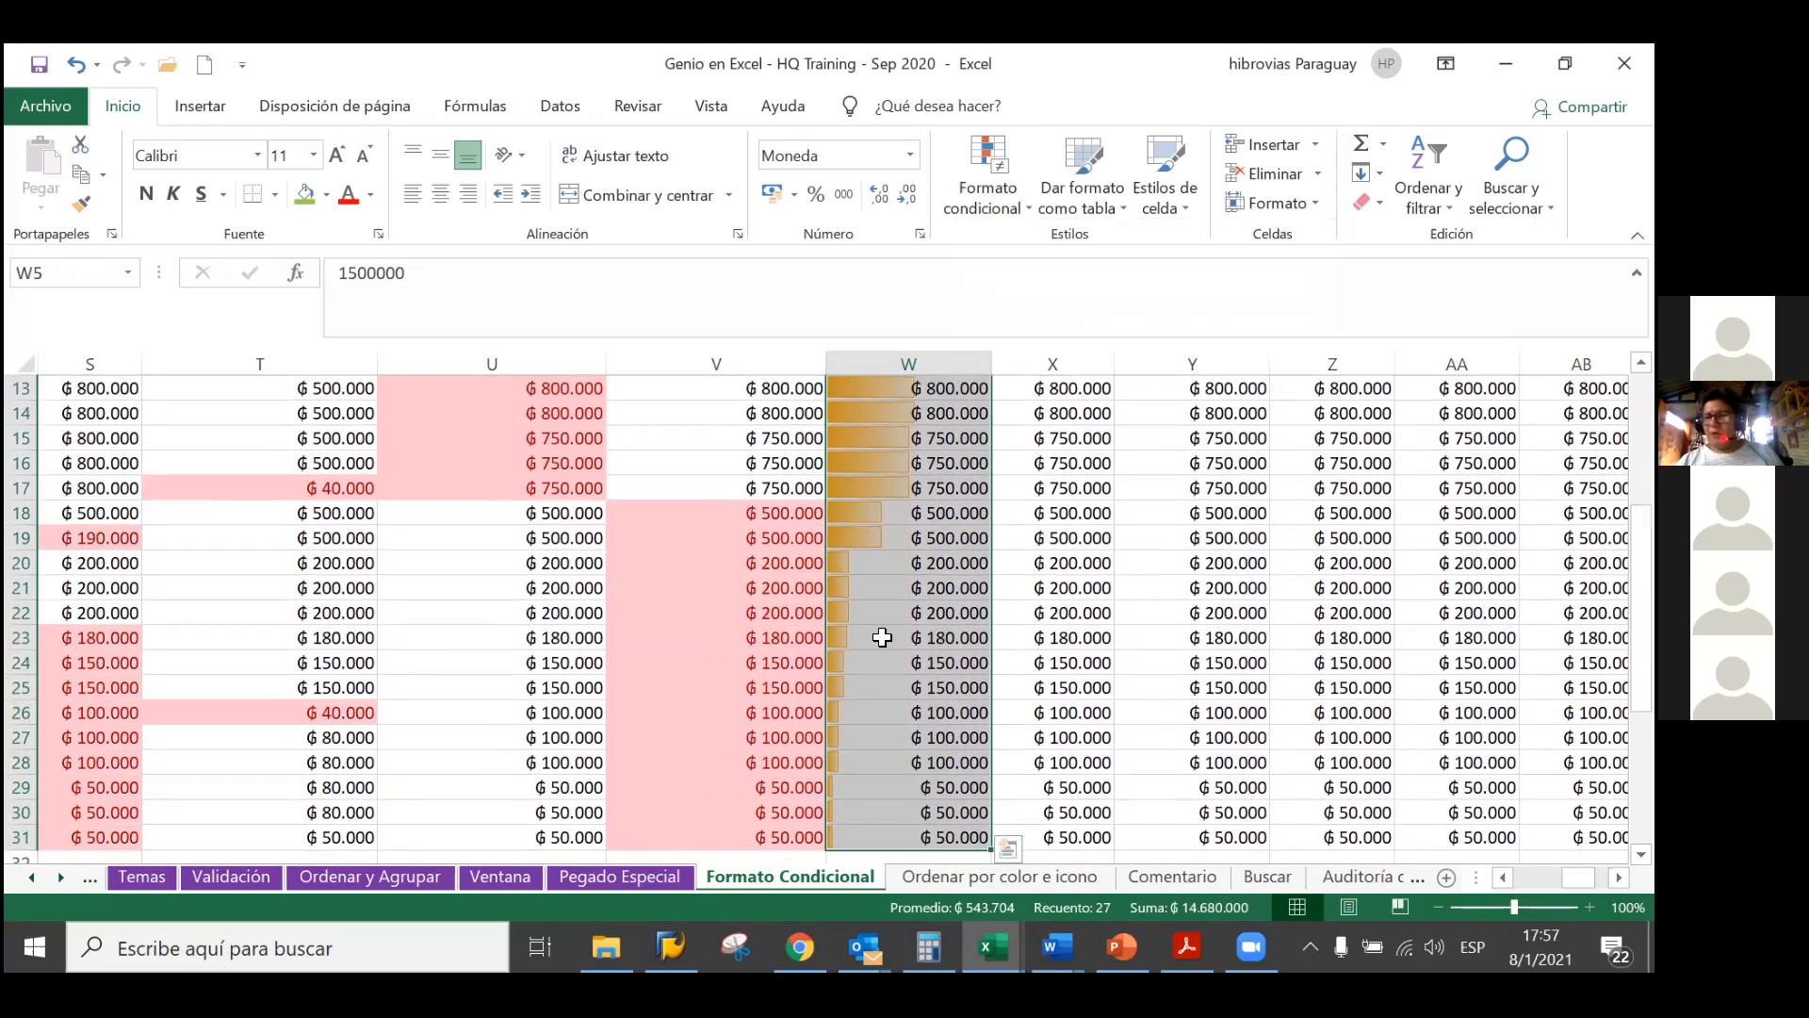
{"action": "scroll", "coordinate": [882, 638], "scroll_direction": "up", "scroll_amount": 5}
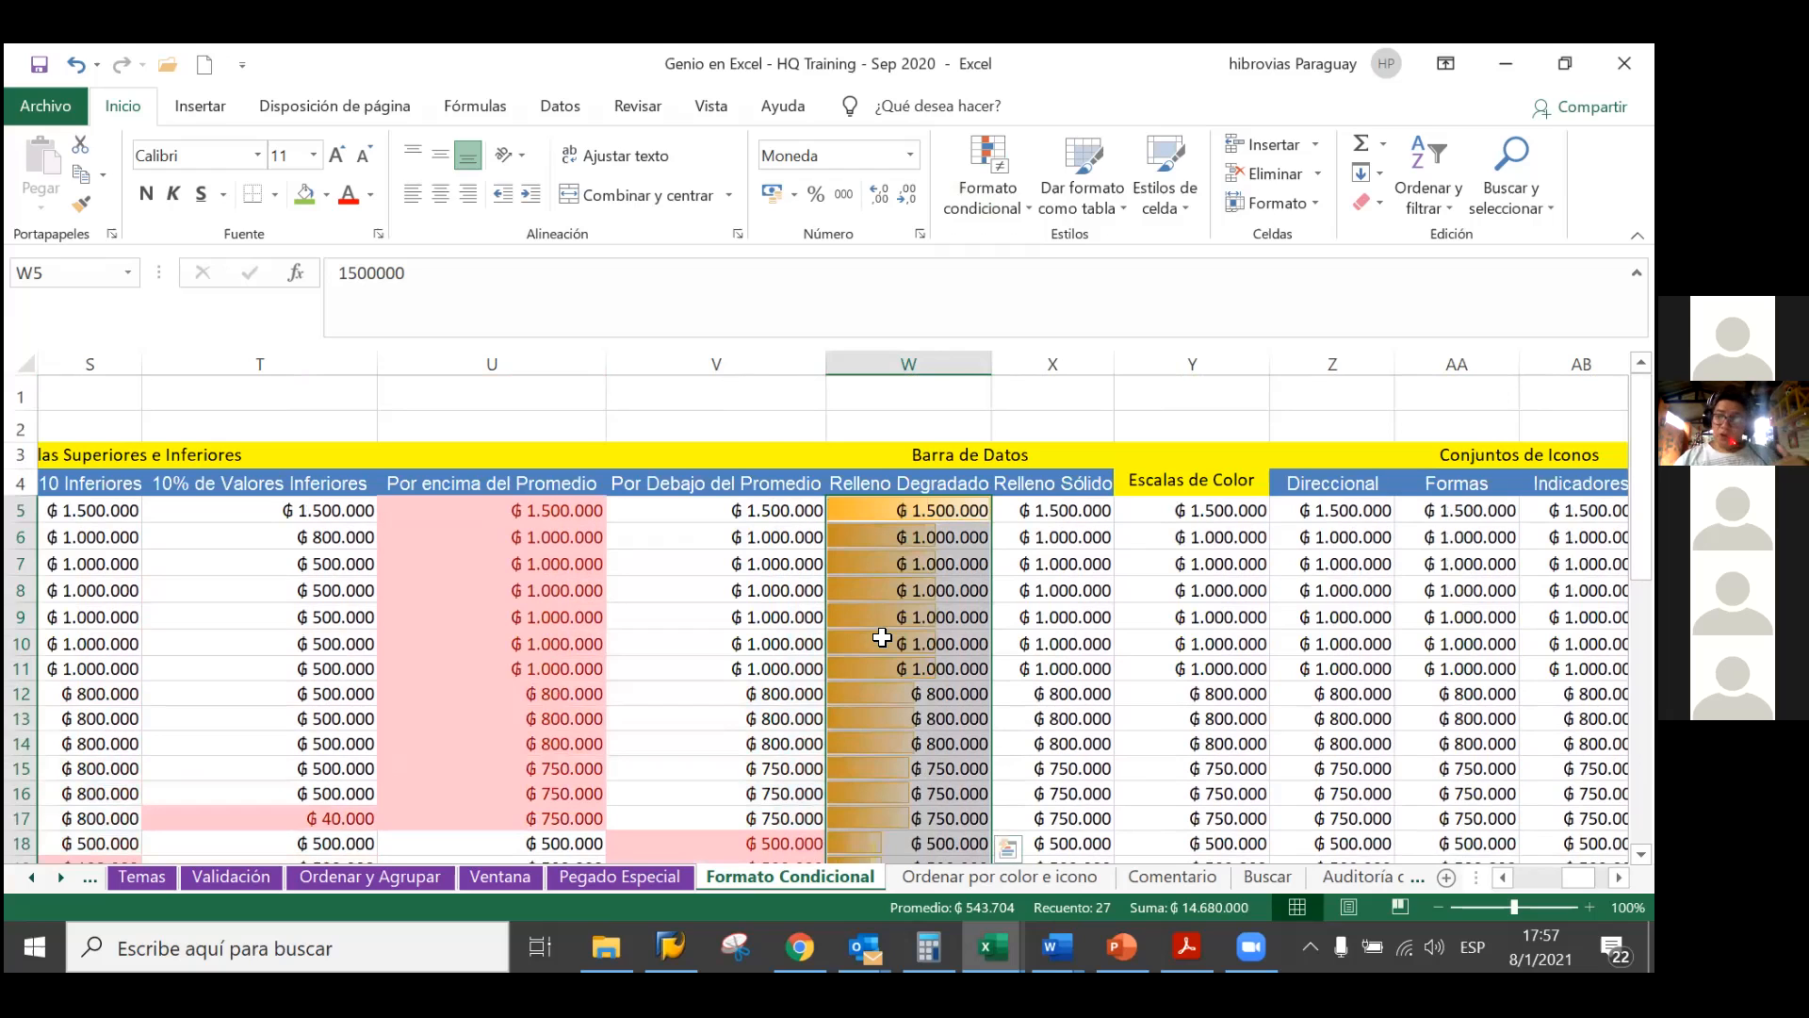
{"action": "scroll", "coordinate": [944, 636], "scroll_direction": "down", "scroll_amount": 1}
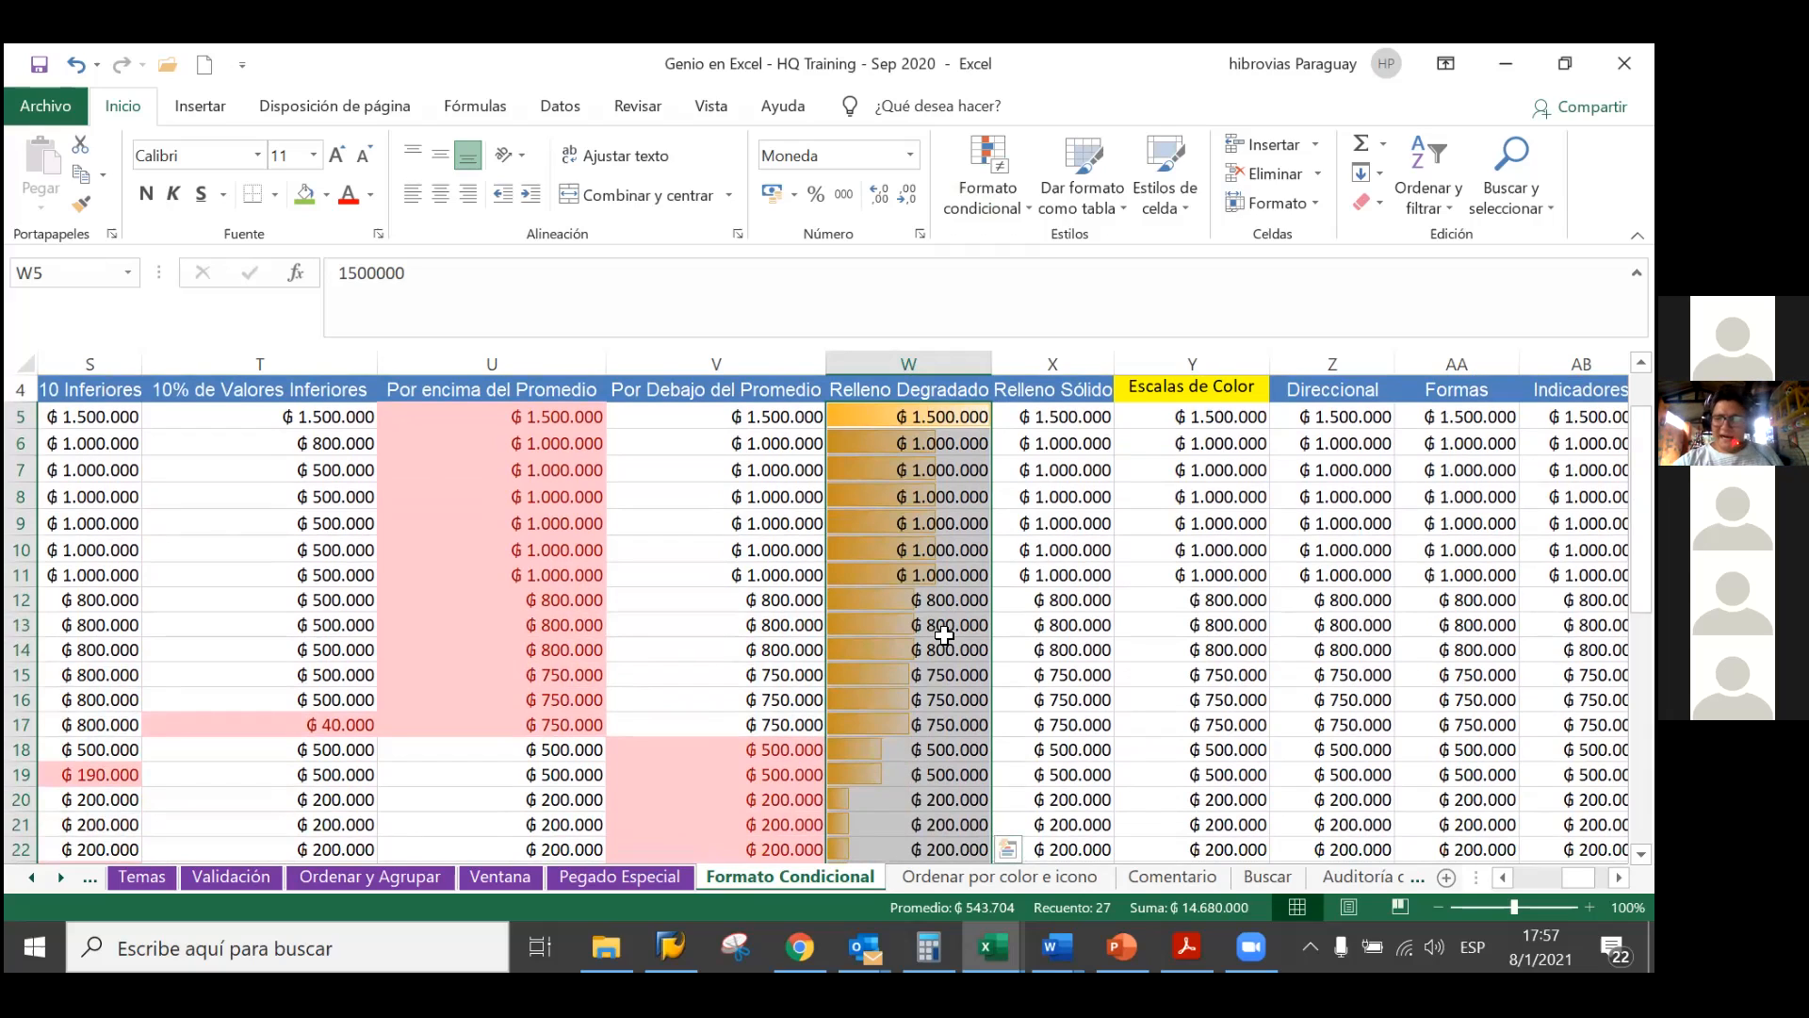
{"action": "left_click", "coordinate": [953, 417]}
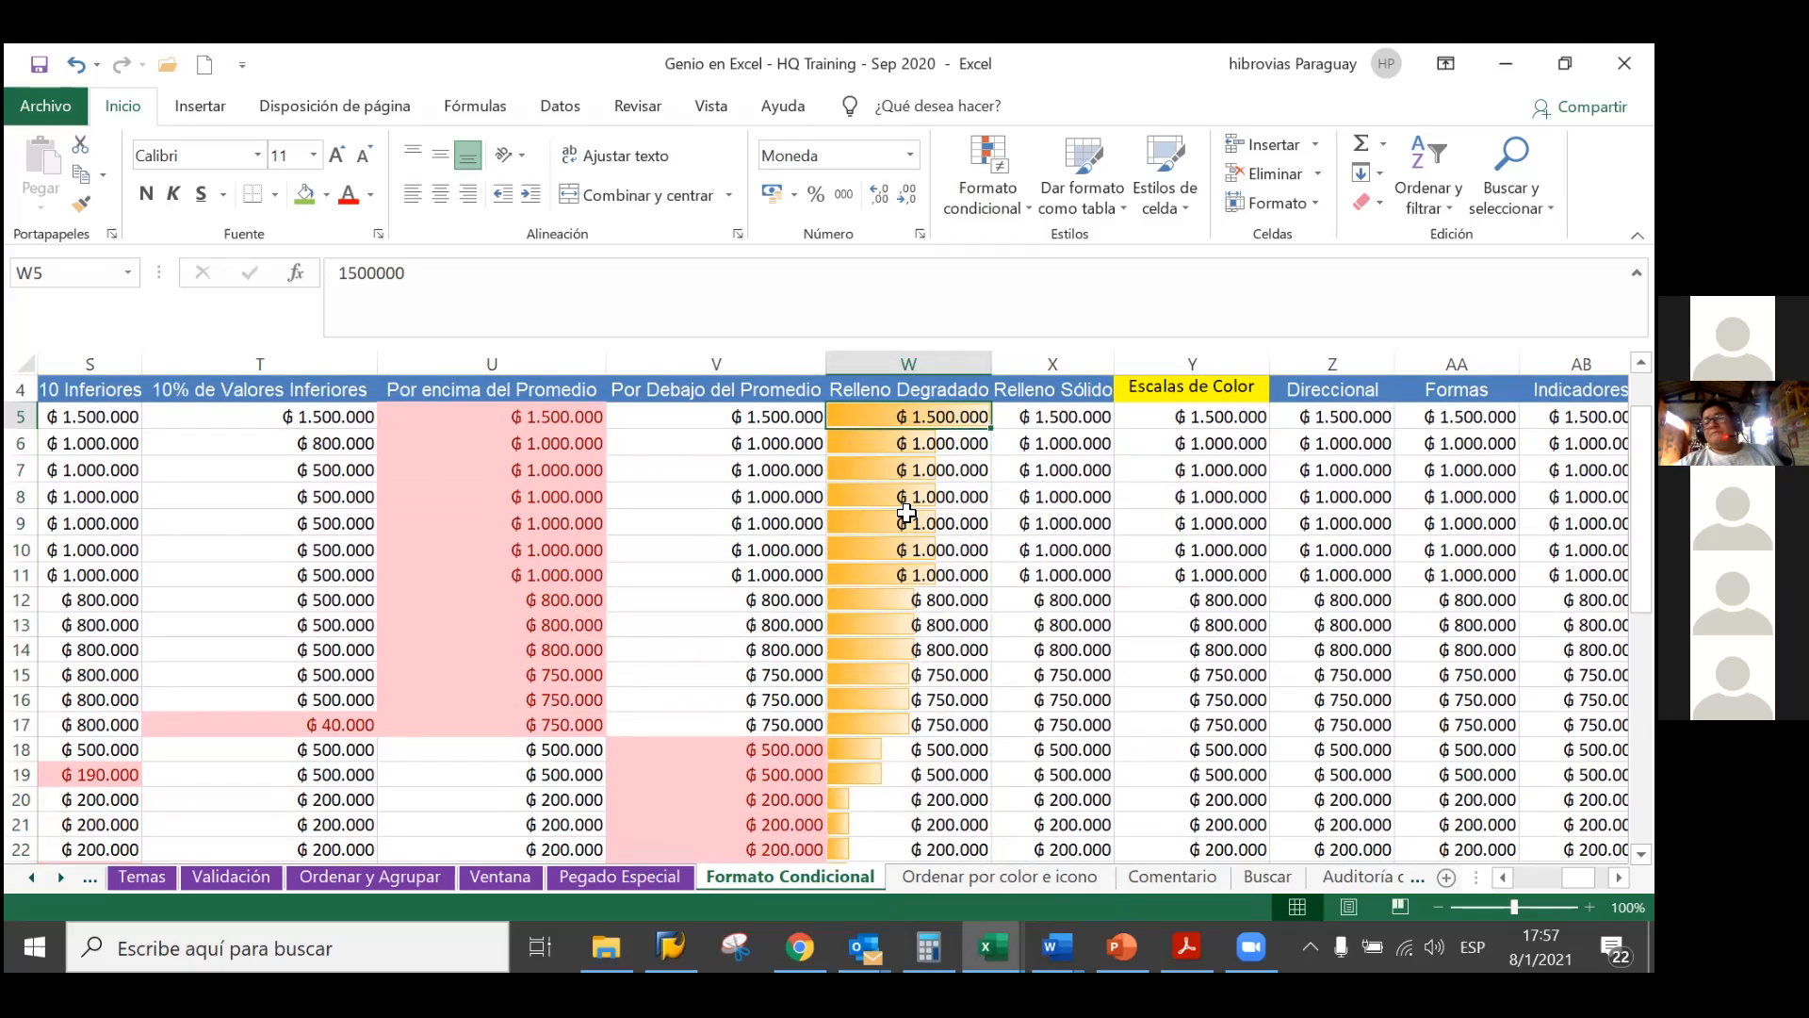
Set the value in W12 of the Relleno Degradado column to 2000000
{"action": "left_click", "coordinate": [907, 594]}
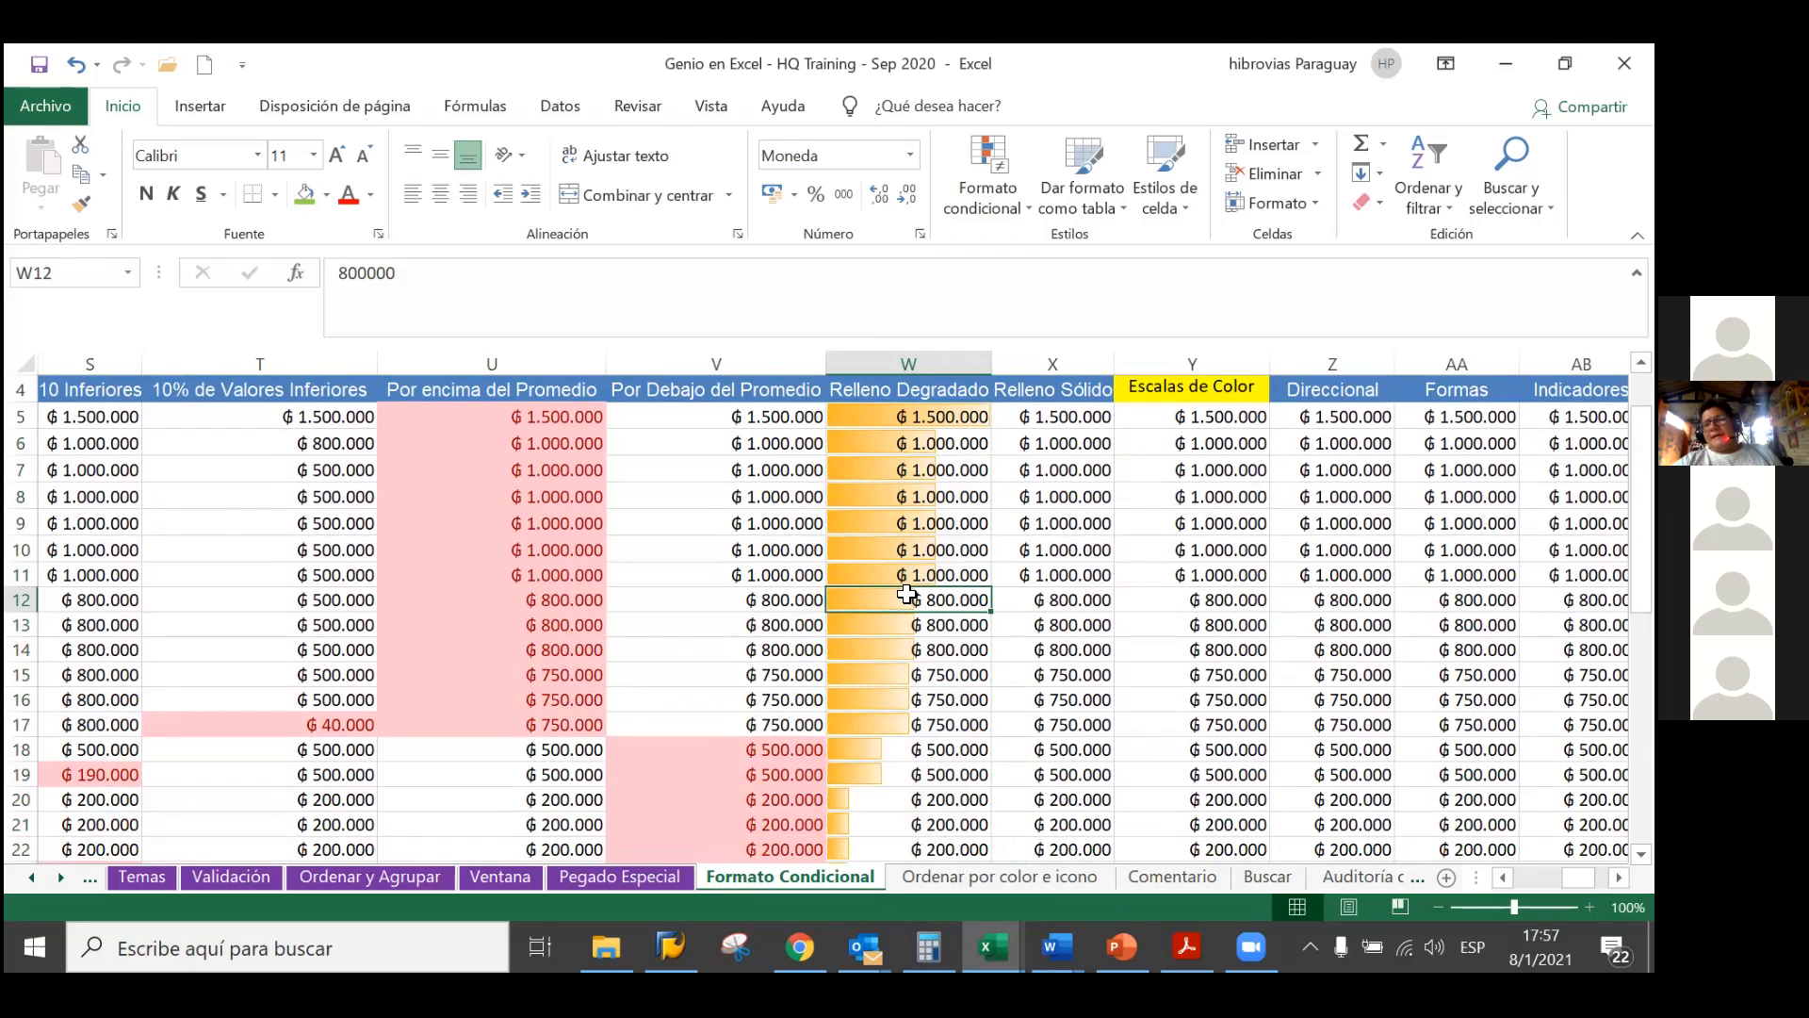
{"action": "type", "text": "2000000"}
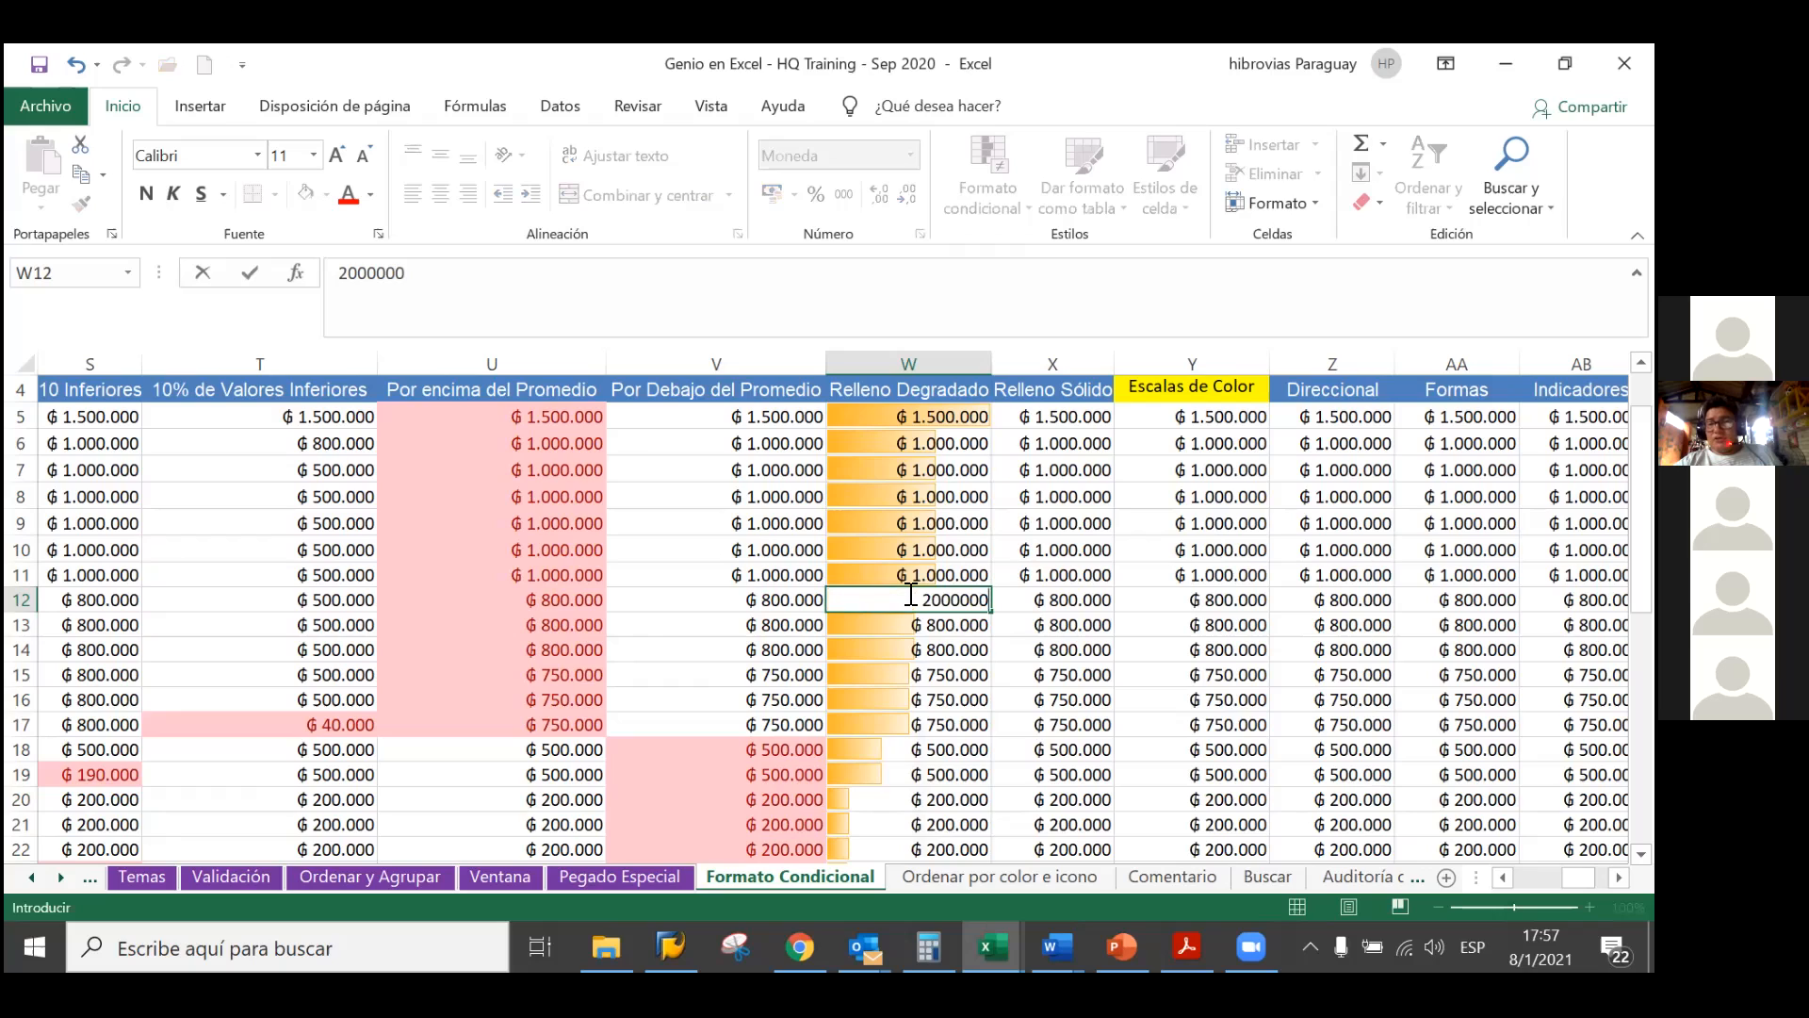
{"action": "key", "text": "ctrl+Return"}
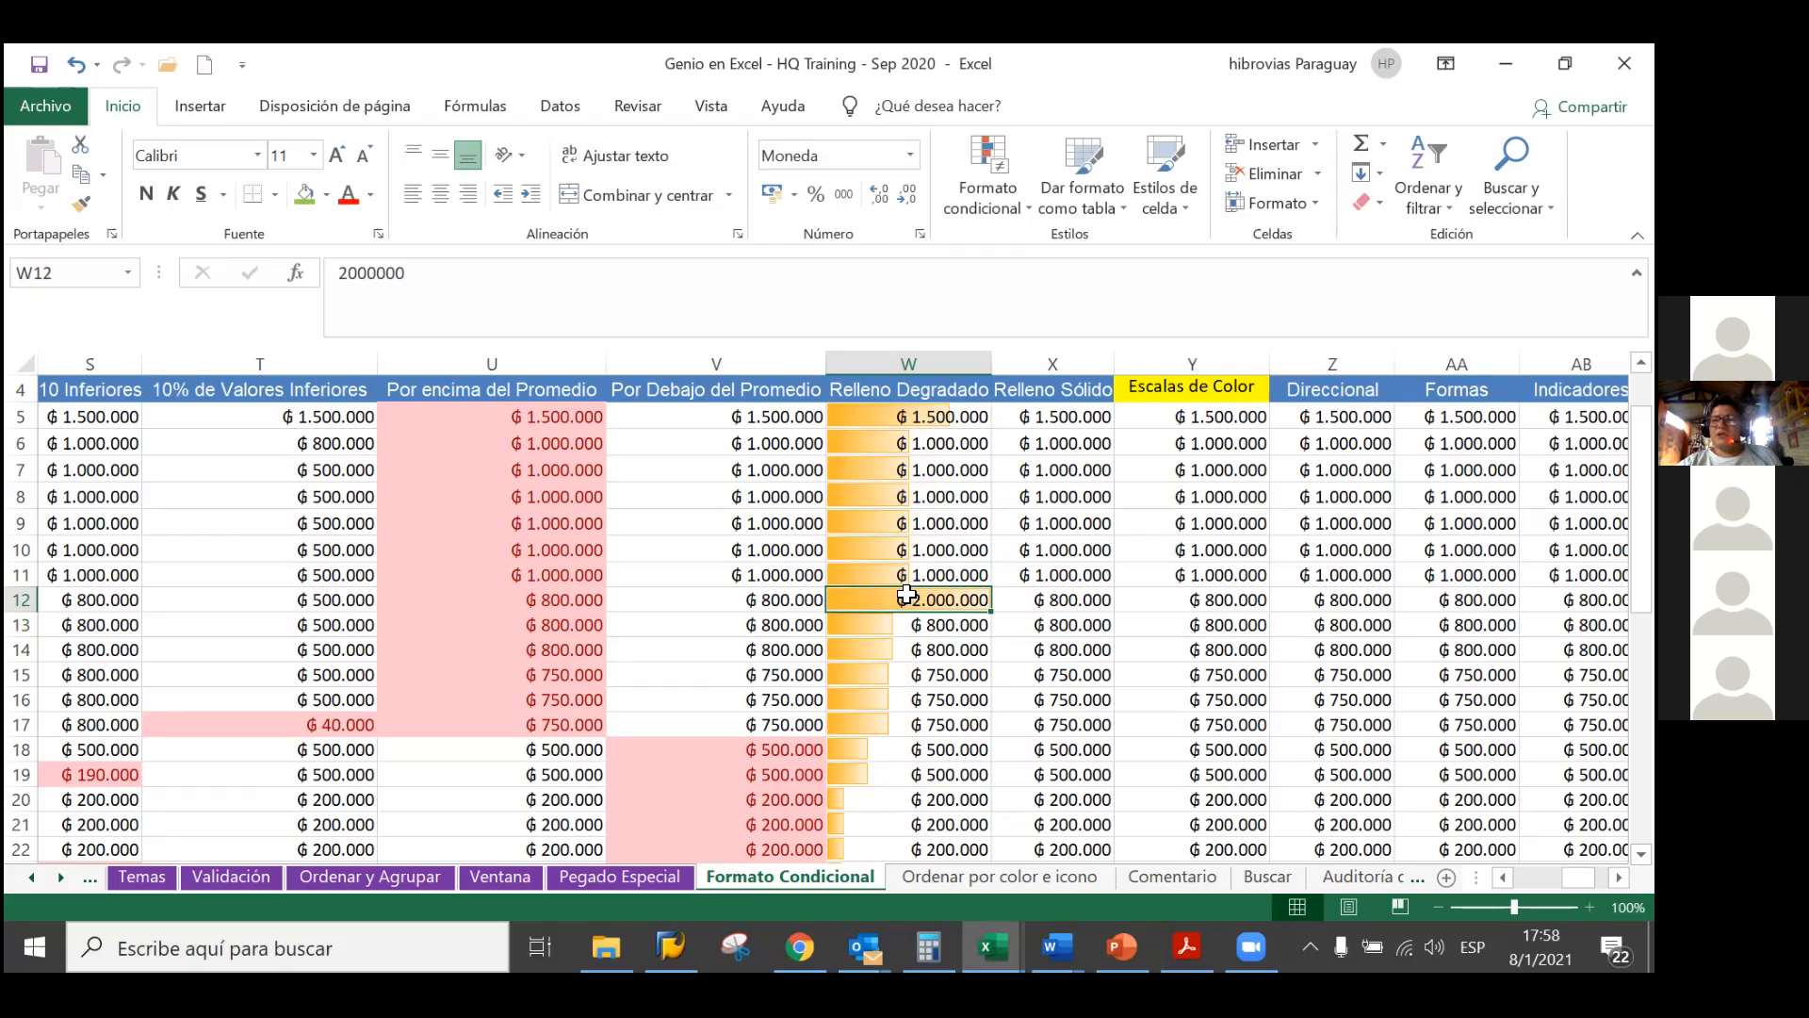
Compare the bar in W12 with the bars above and below it in the Relleno Degradado column
{"action": "key", "text": "Up"}
{"action": "key", "text": "Up"}
{"action": "key", "text": "Up"}
{"action": "key", "text": "Up"}
{"action": "key", "text": "Down"}
{"action": "key", "text": "Down"}
{"action": "key", "text": "Down"}
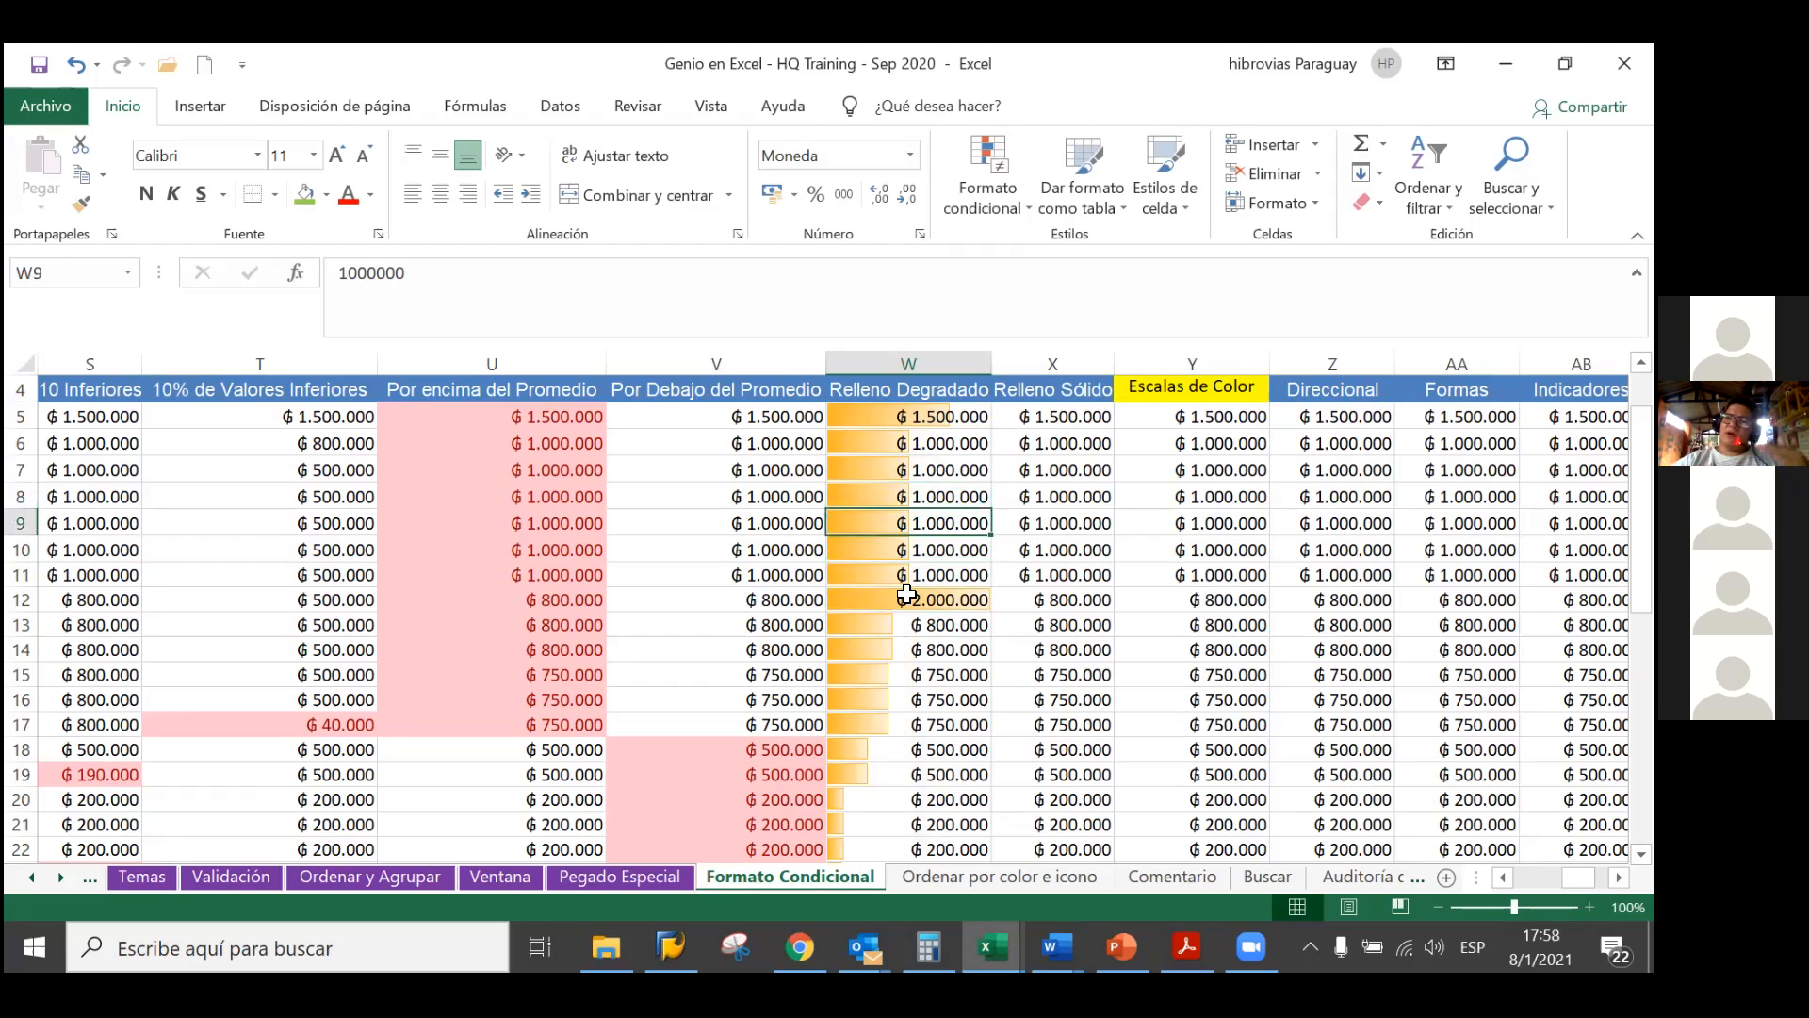
{"action": "scroll", "coordinate": [906, 593], "scroll_direction": "down", "scroll_amount": 3}
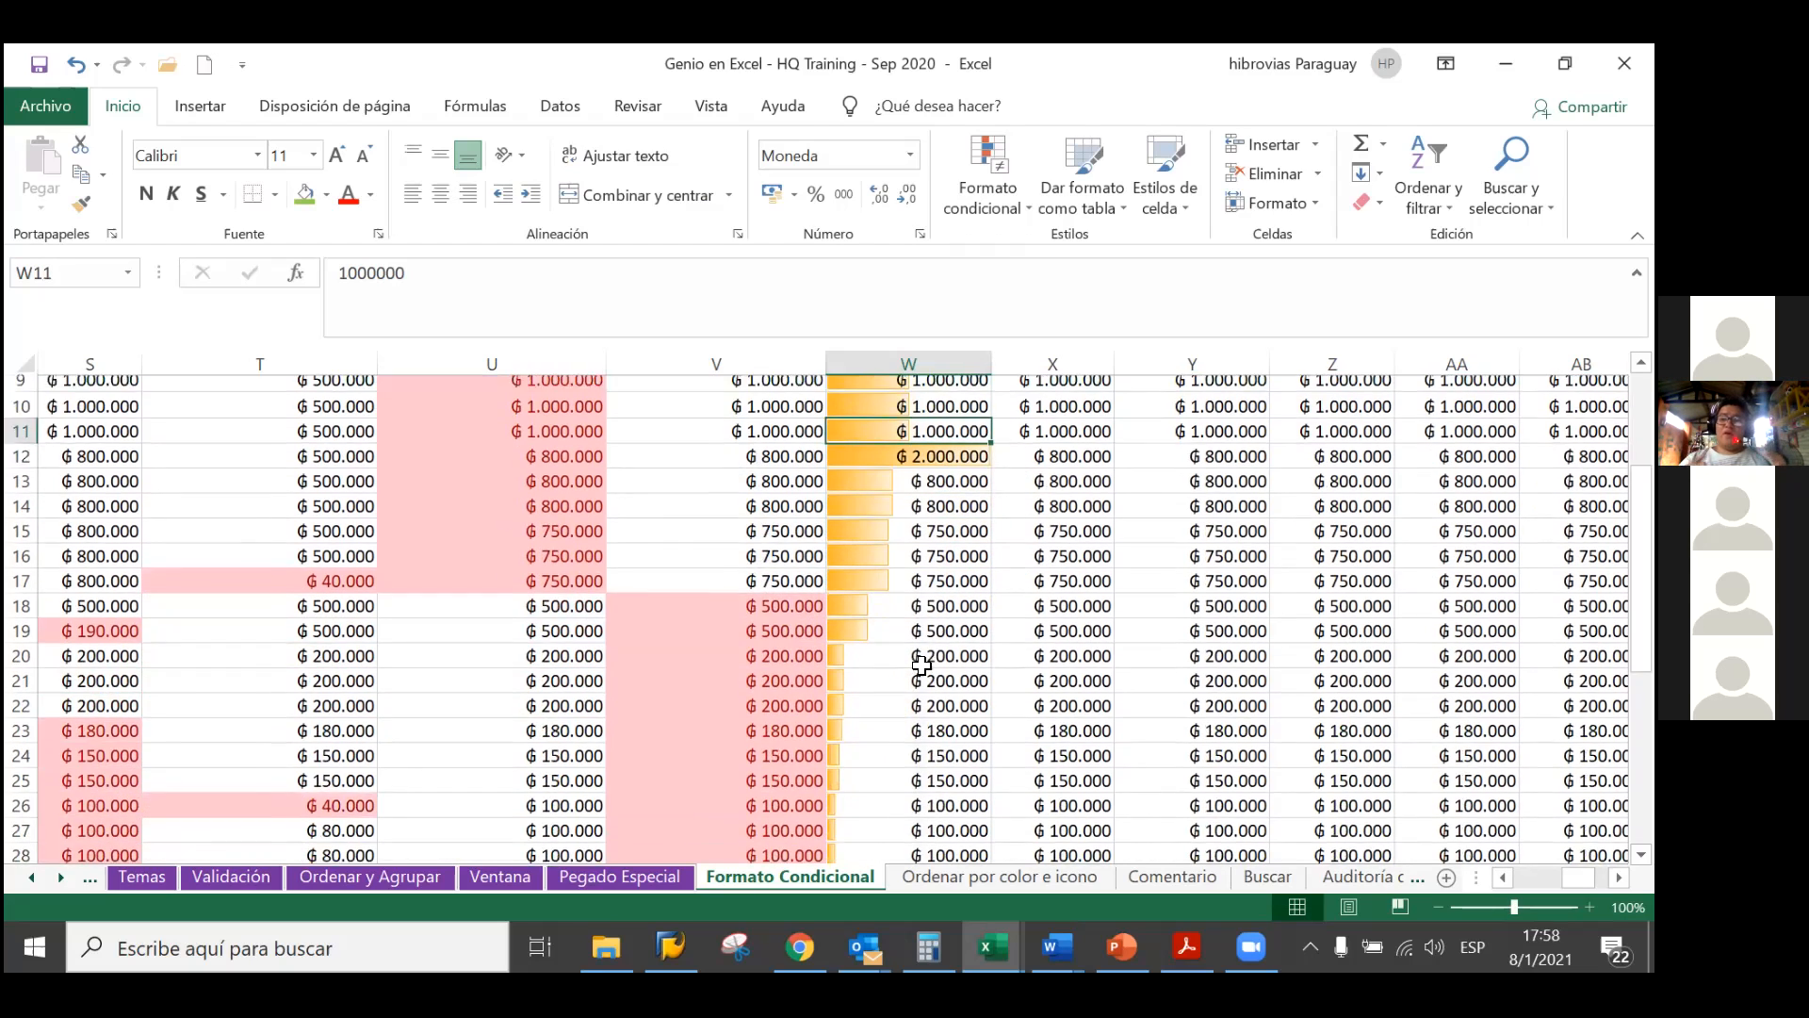
{"action": "scroll", "coordinate": [922, 664], "scroll_direction": "up", "scroll_amount": 3}
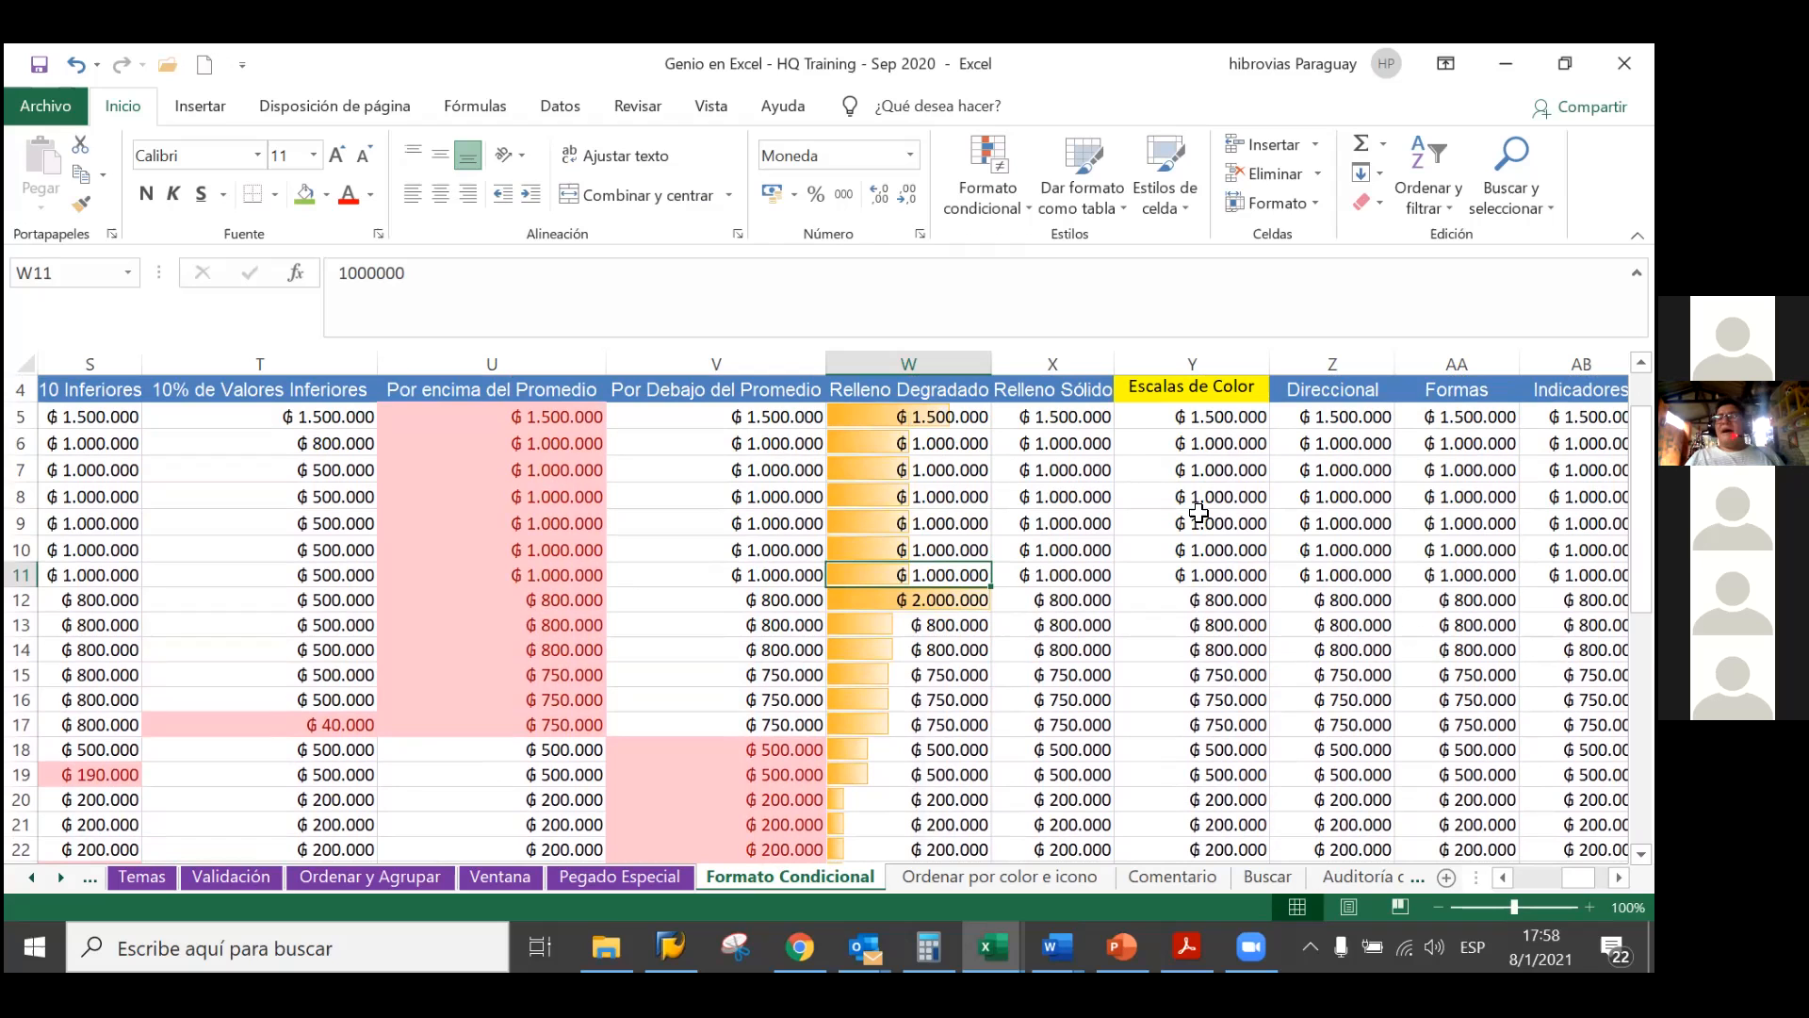
Select the Relleno Sólido values in X5:X31
{"action": "left_click", "coordinate": [1086, 424]}
{"action": "key", "text": "ctrl+shift+Down"}
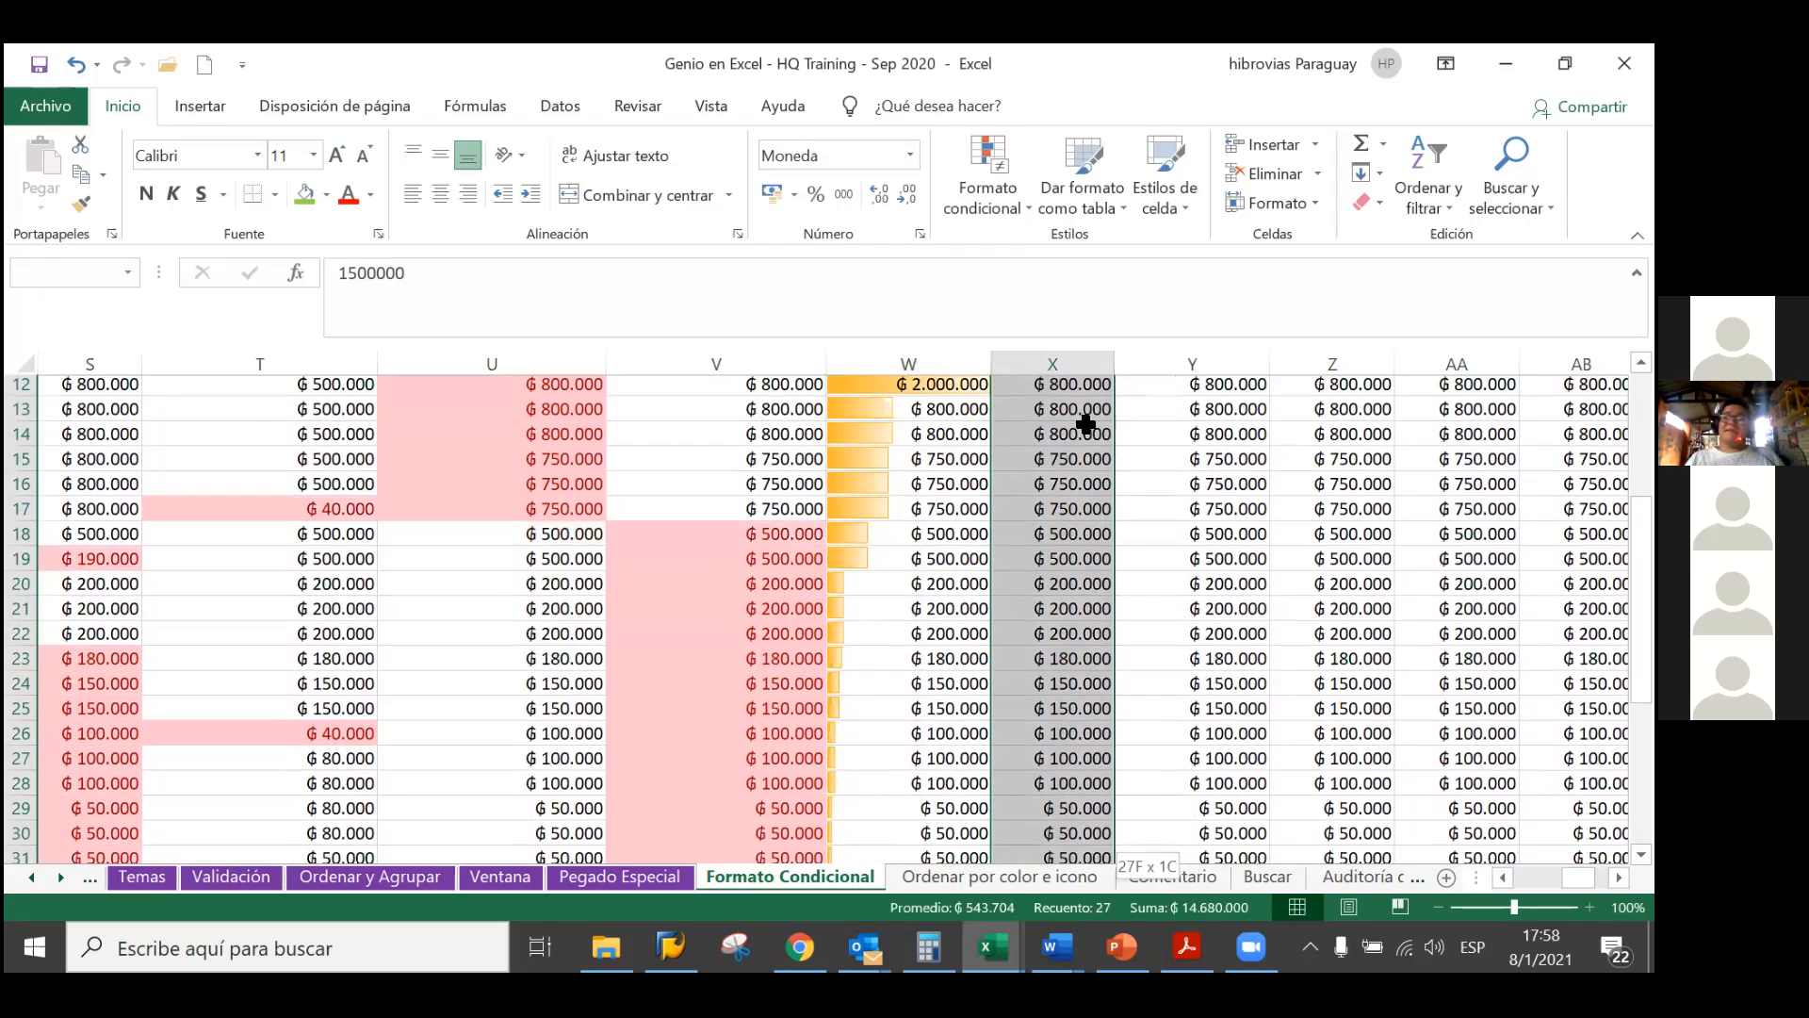
{"action": "left_click", "coordinate": [992, 180]}
{"action": "mouse_move", "coordinate": [1175, 360]}
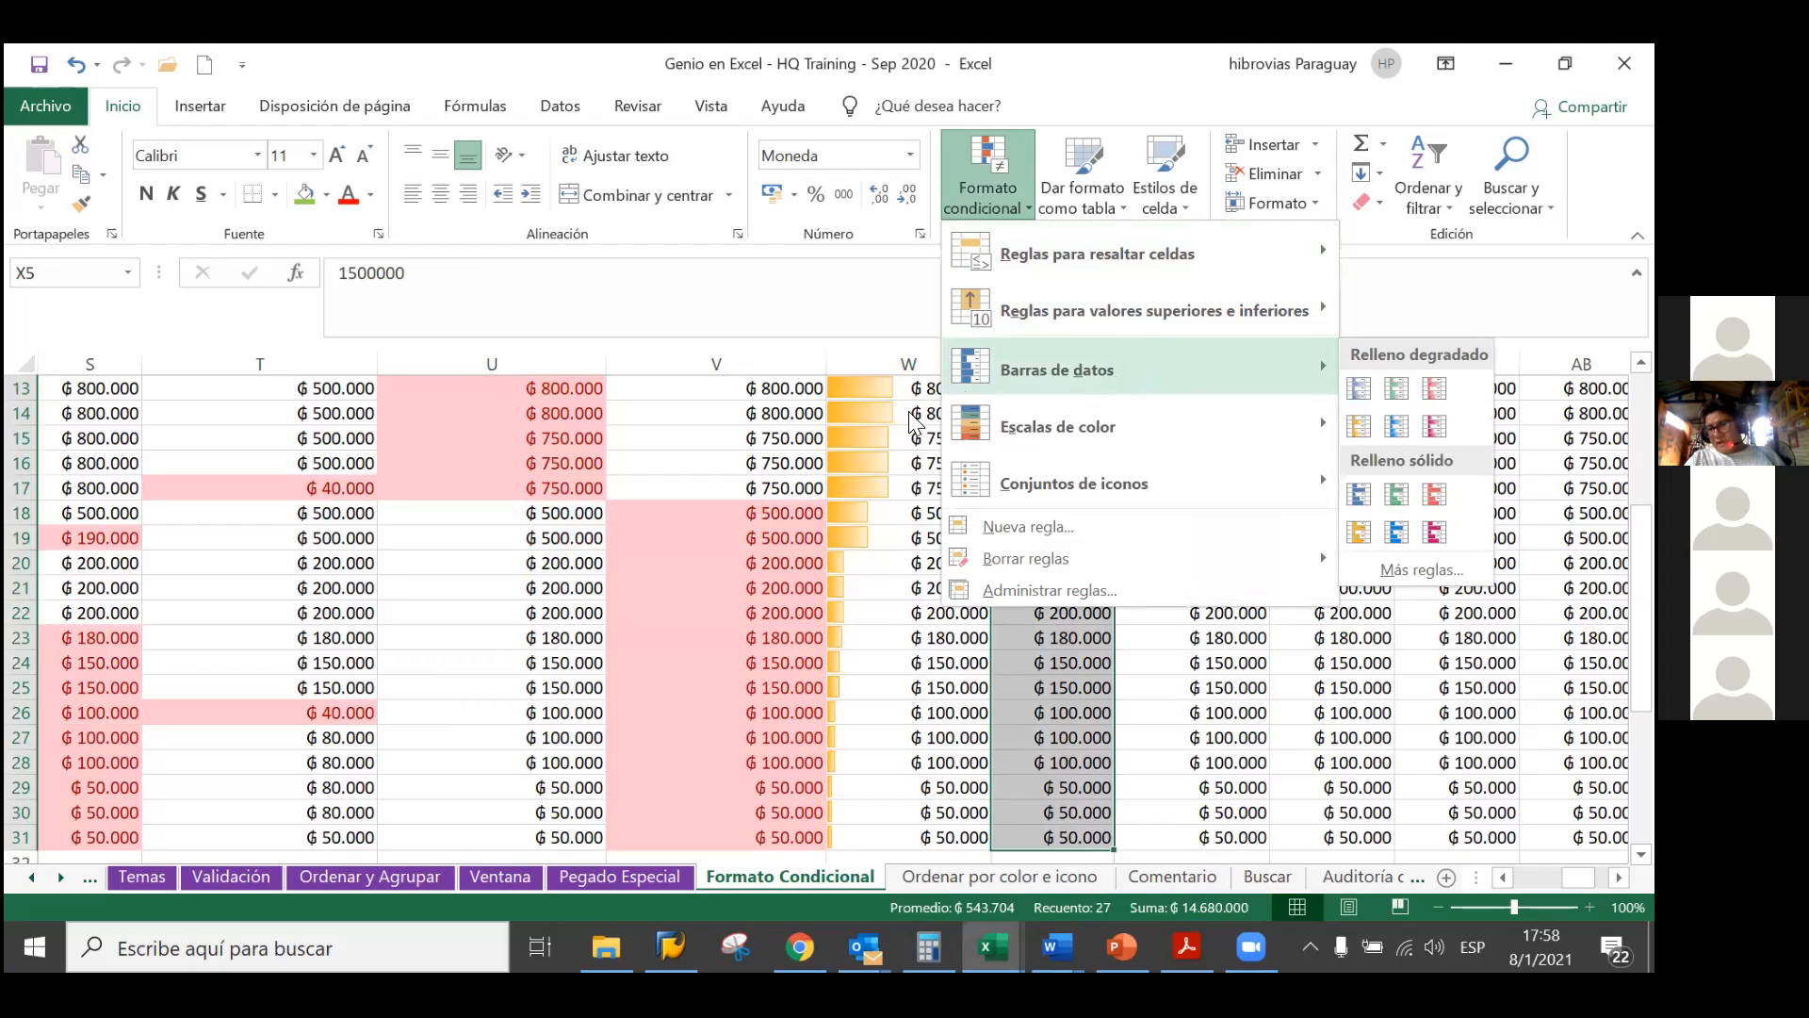
{"action": "left_click", "coordinate": [1097, 485]}
{"action": "scroll", "coordinate": [1065, 485], "scroll_direction": "up", "scroll_amount": 3}
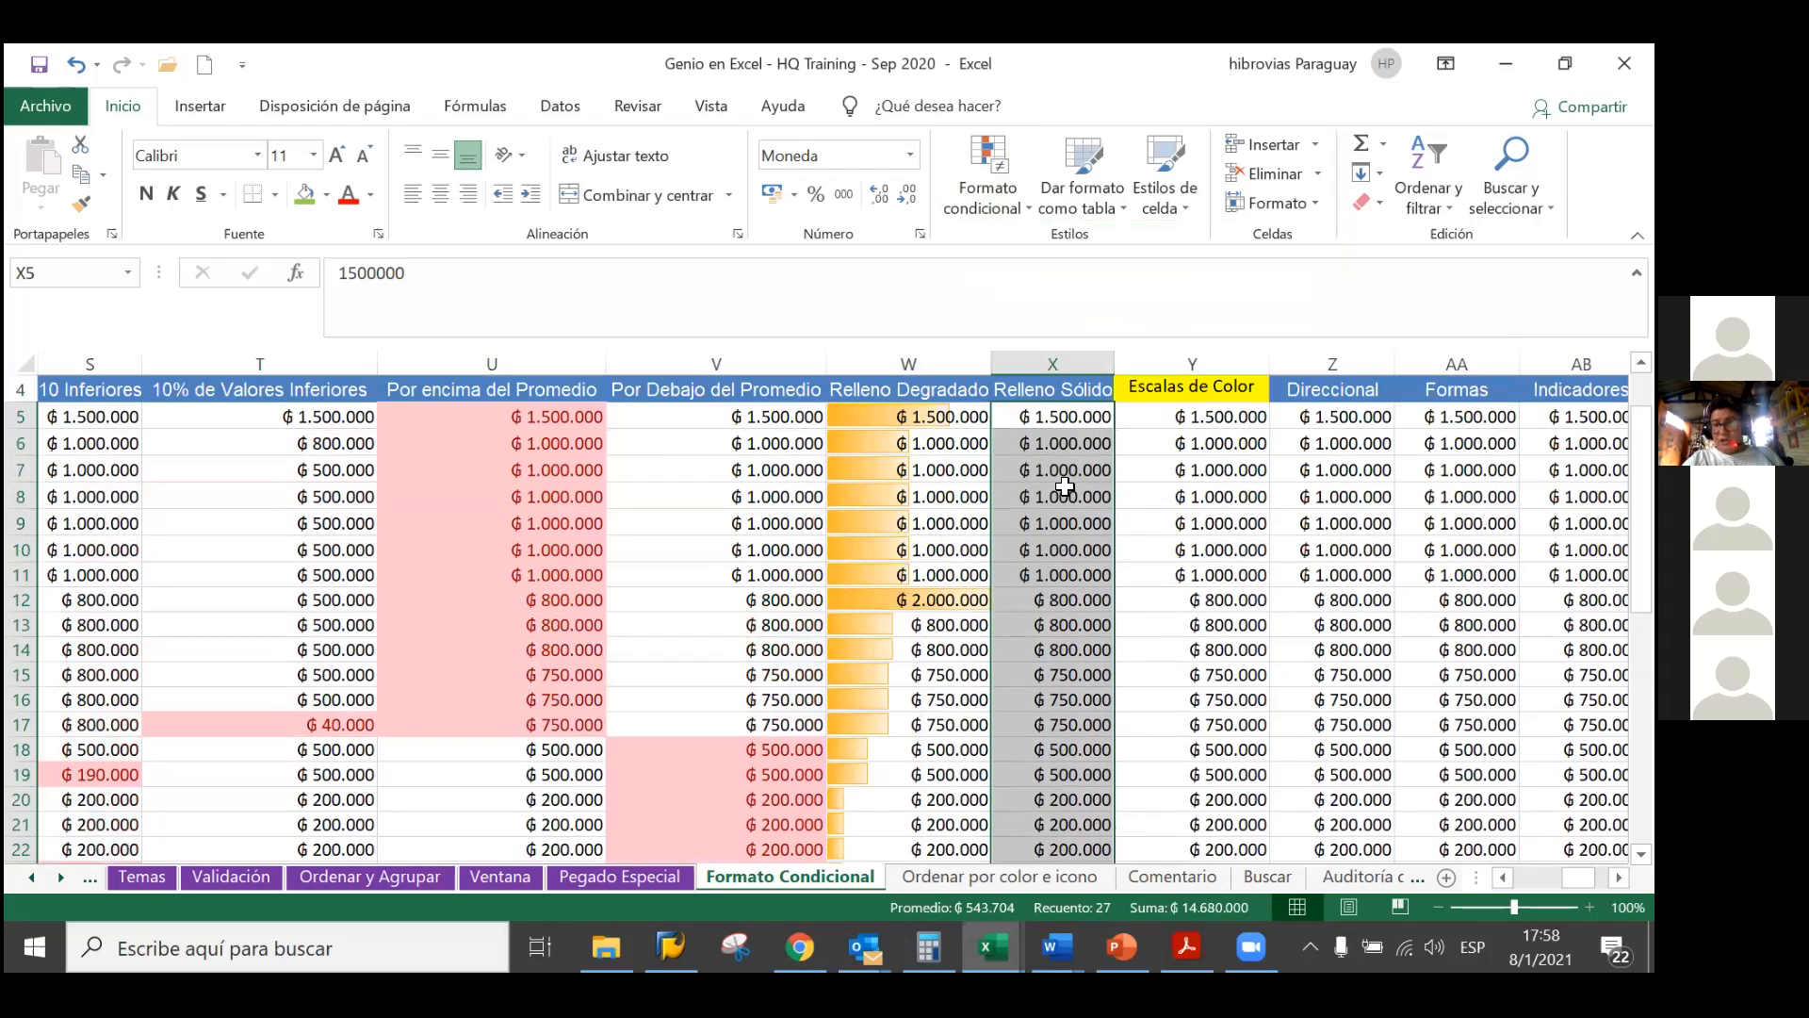
{"action": "scroll", "coordinate": [1065, 547], "scroll_direction": "up", "scroll_amount": 1}
{"action": "scroll", "coordinate": [1064, 546], "scroll_direction": "down", "scroll_amount": 1}
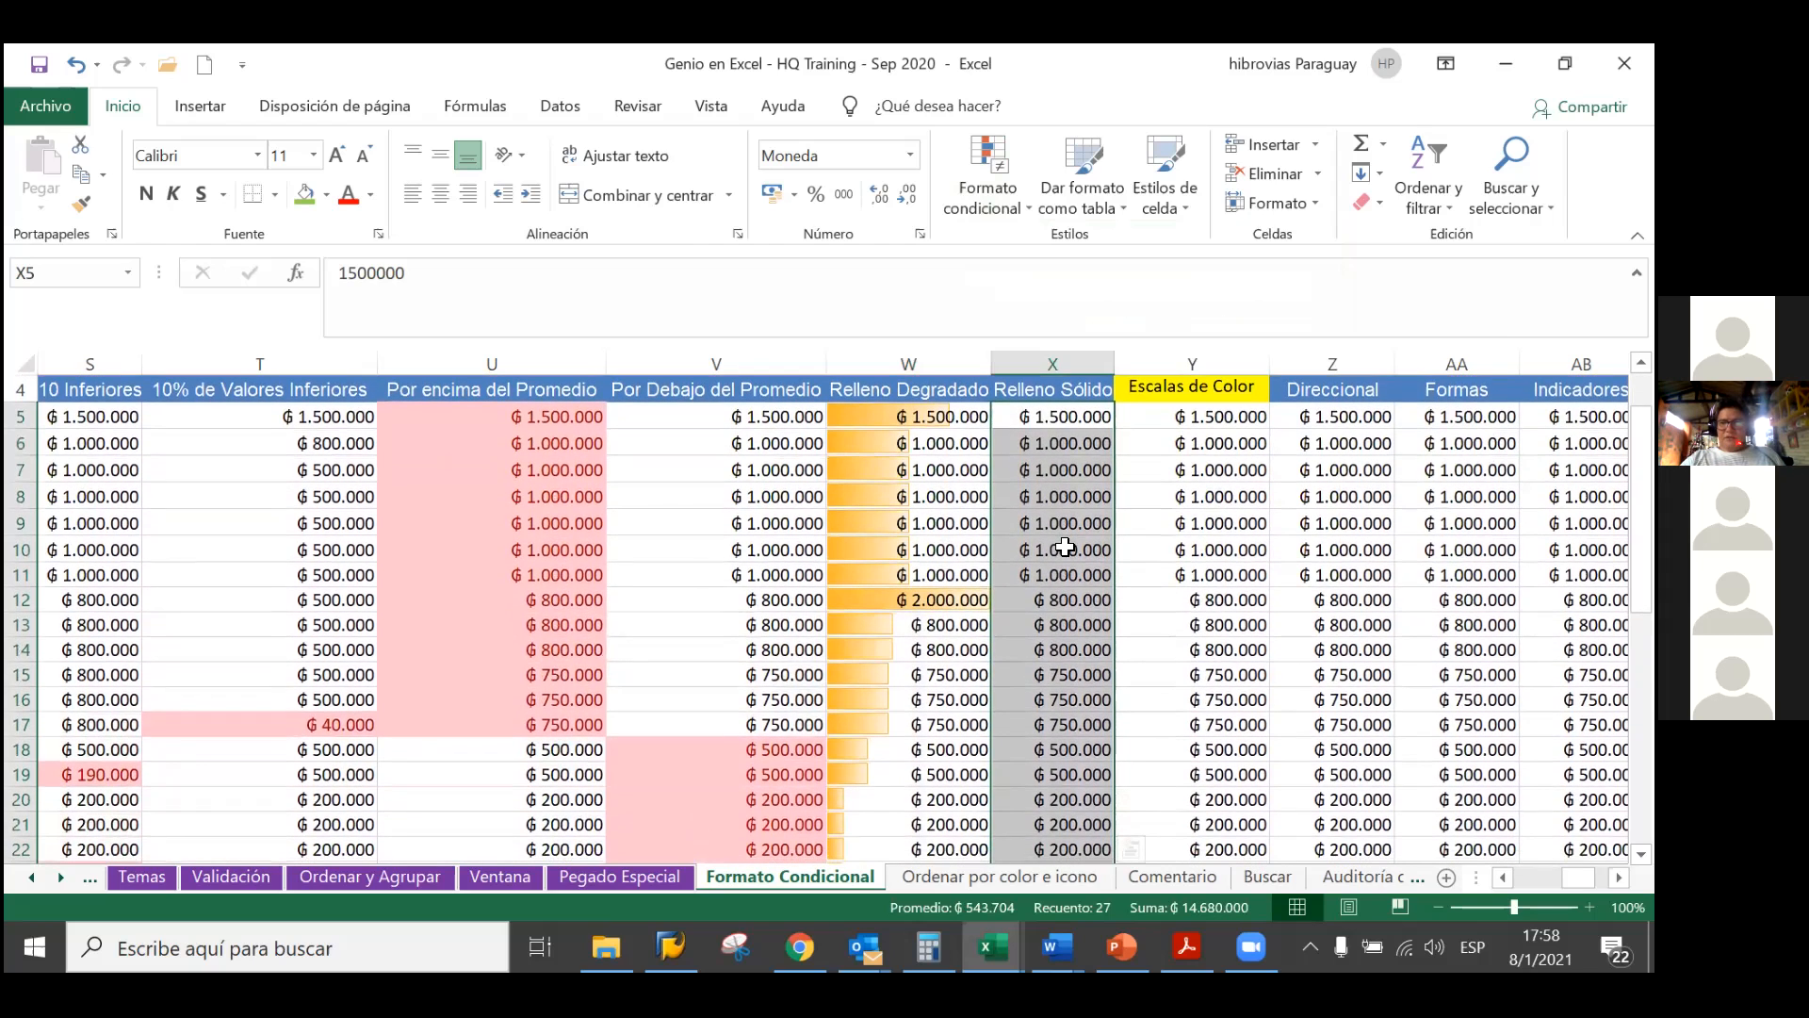
{"action": "left_click", "coordinate": [997, 199]}
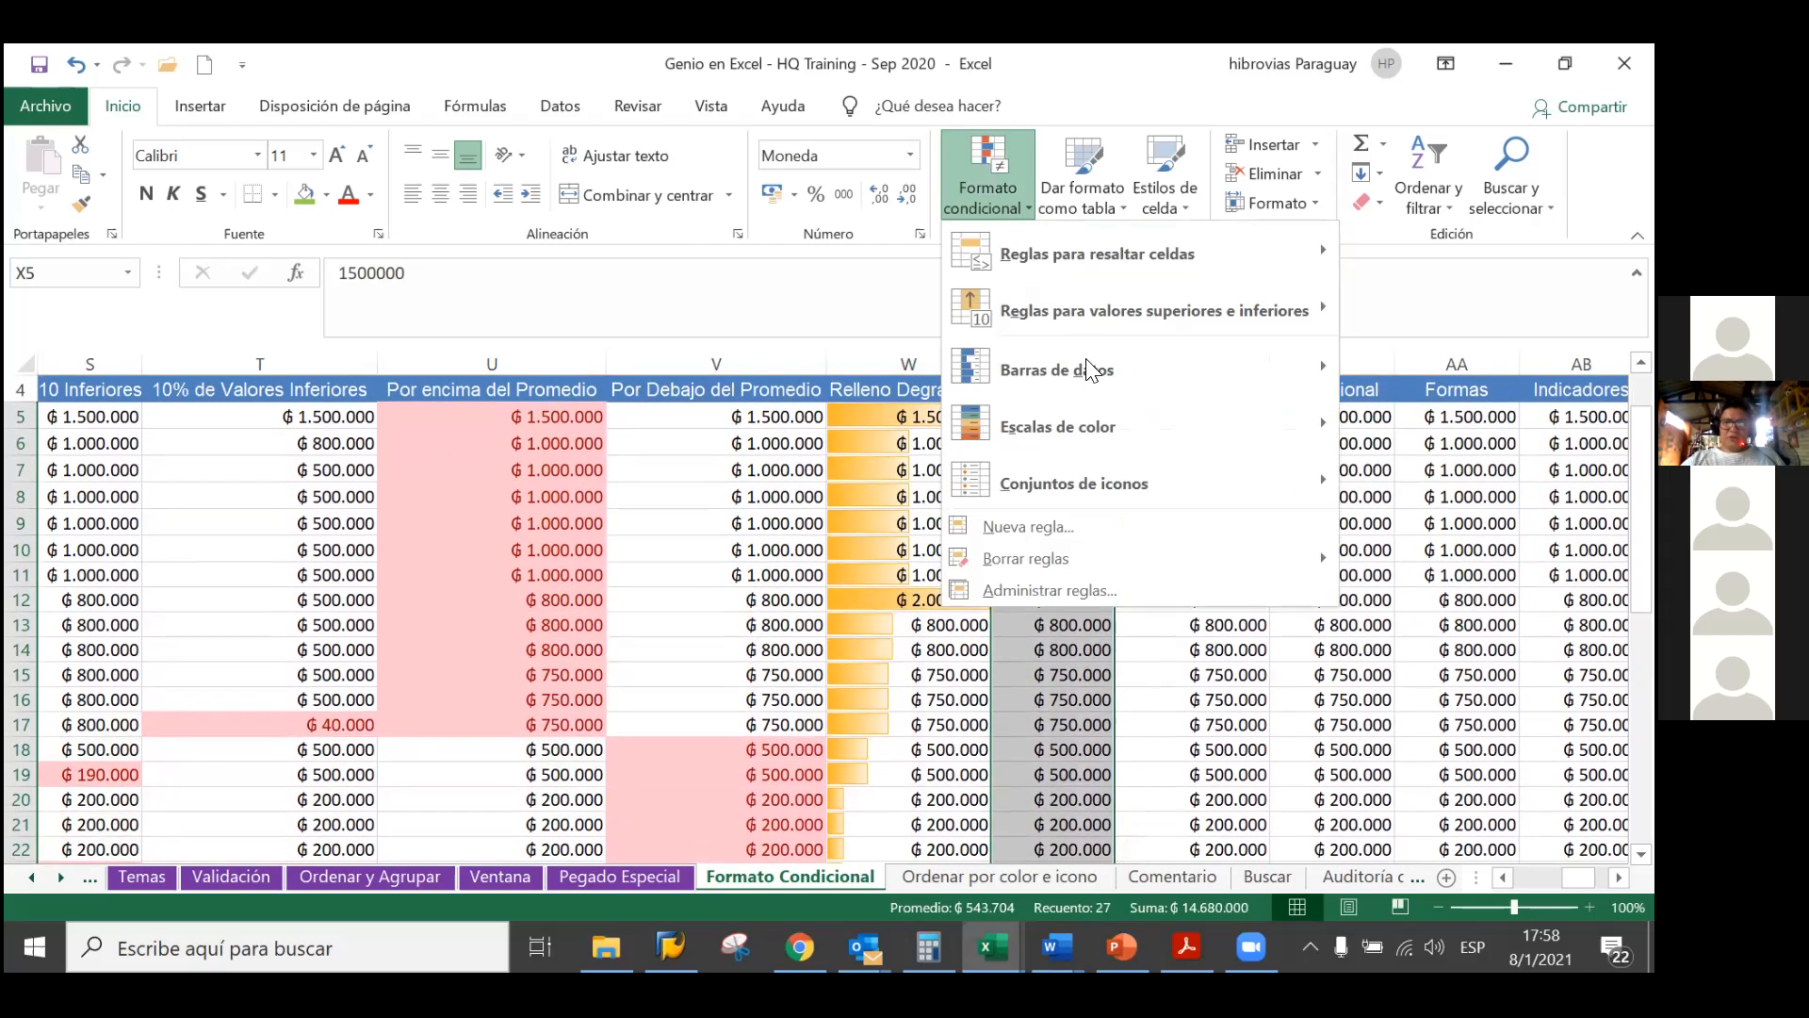
{"action": "mouse_move", "coordinate": [1091, 367]}
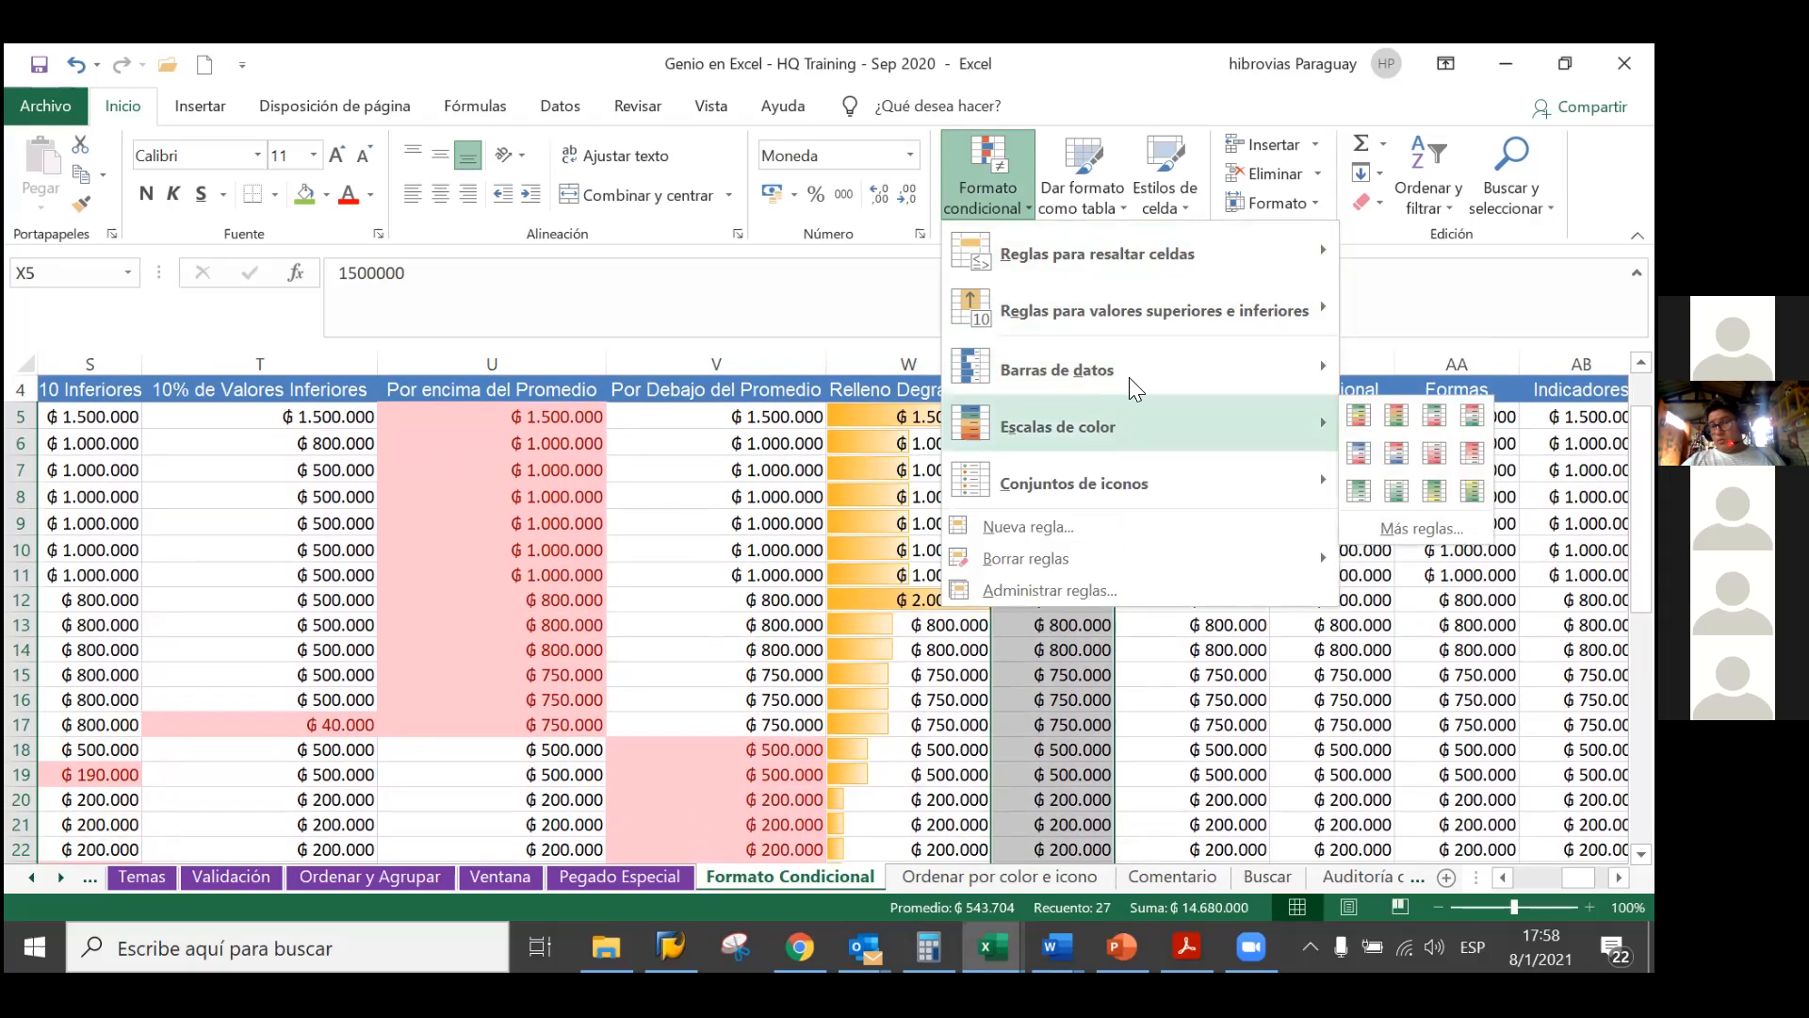
{"action": "mouse_move", "coordinate": [1131, 409]}
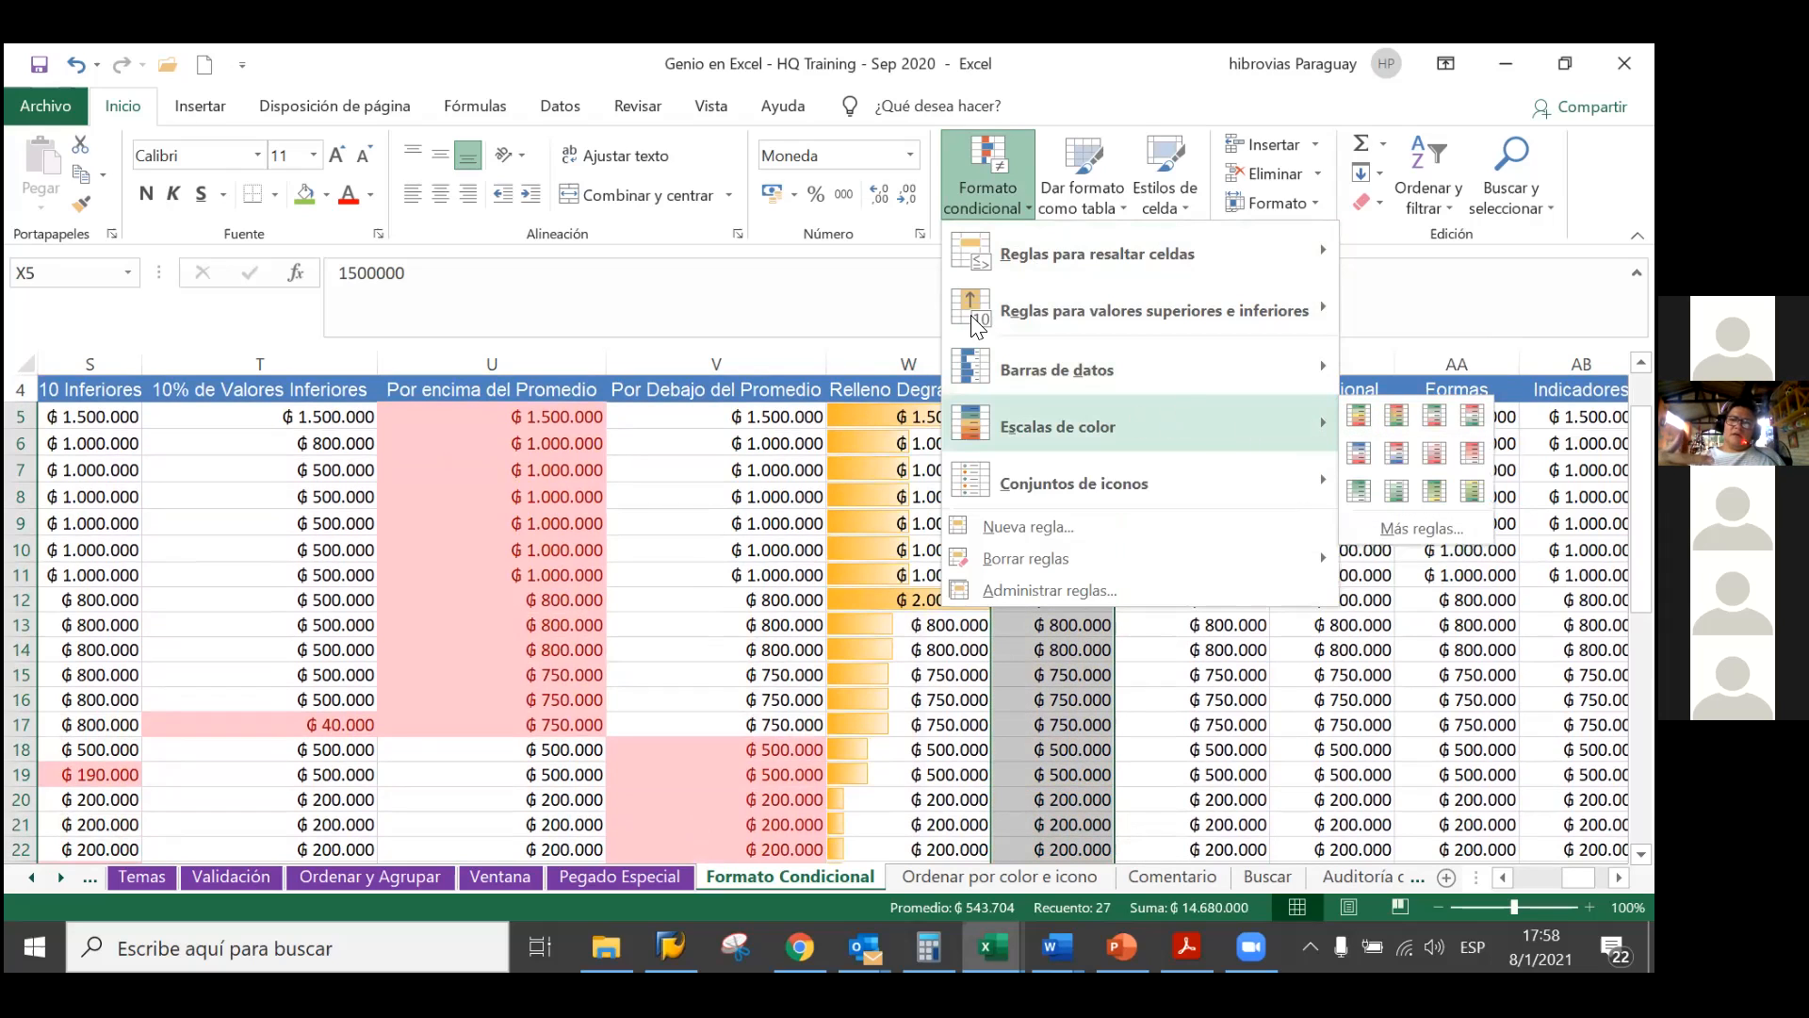
{"action": "key", "text": "Escape"}
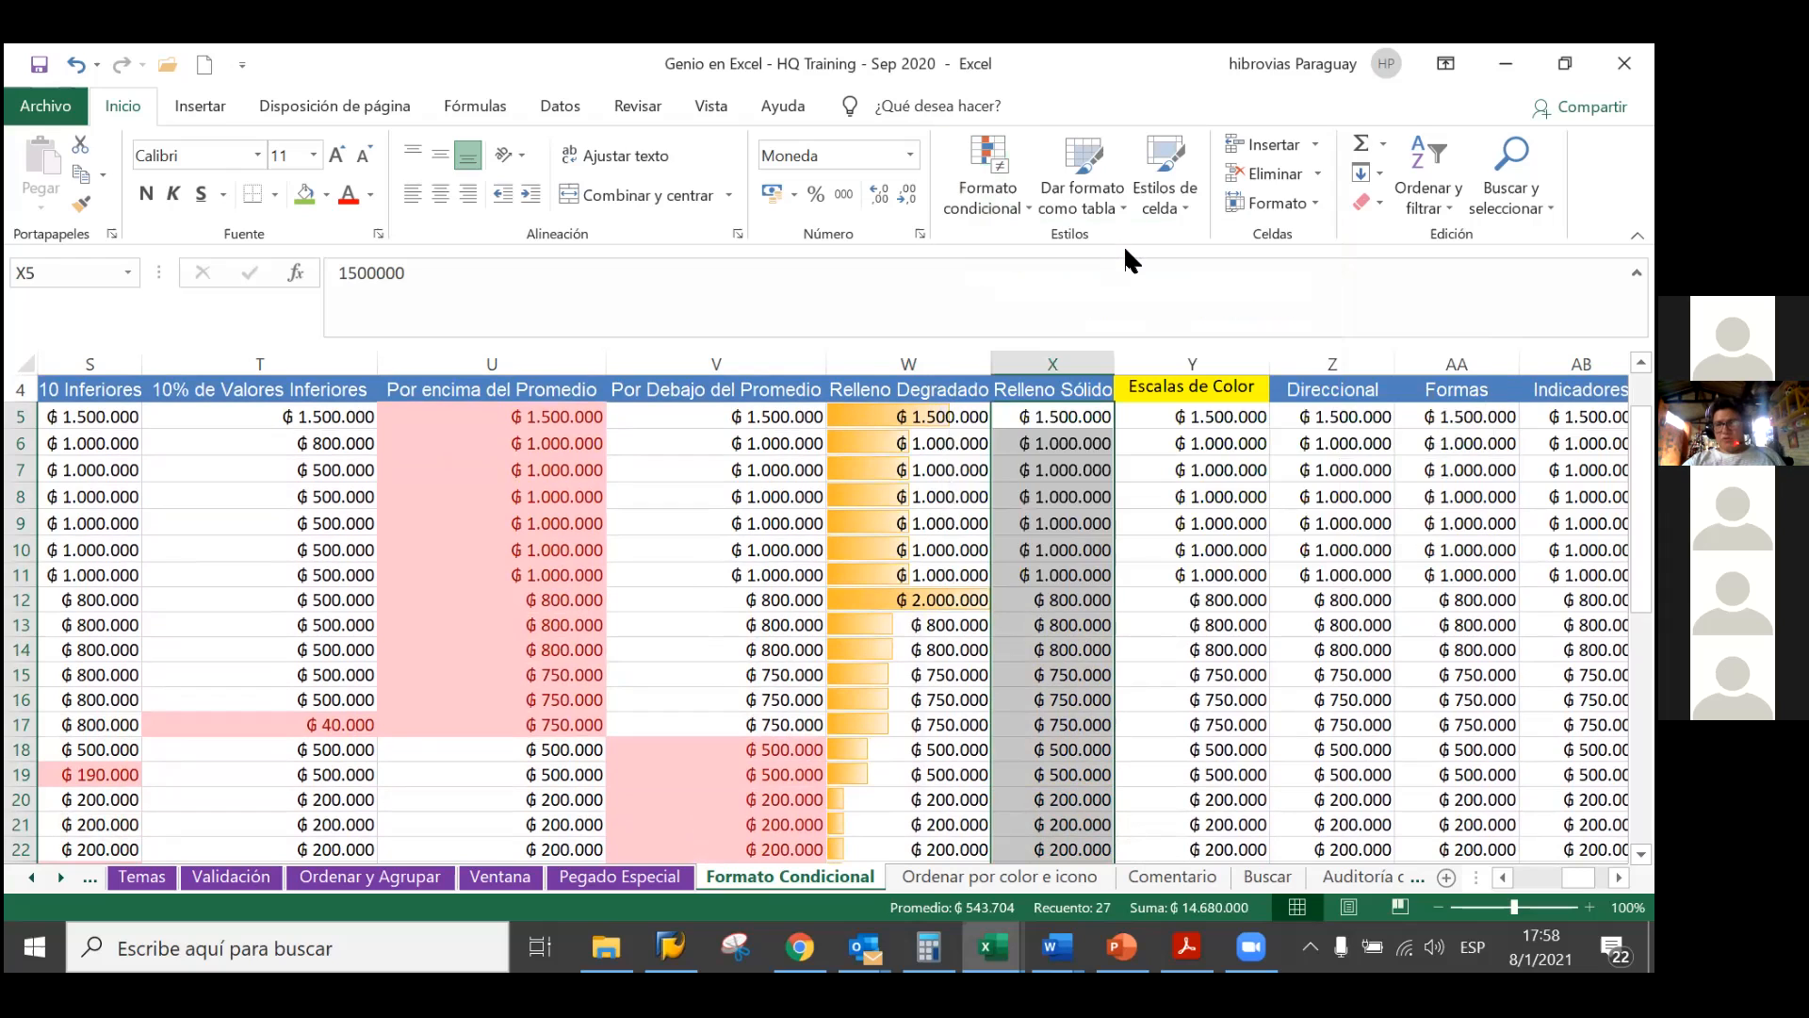
Apply green solid-fill data bars to the selected Relleno Sólido values
{"action": "left_click", "coordinate": [988, 188]}
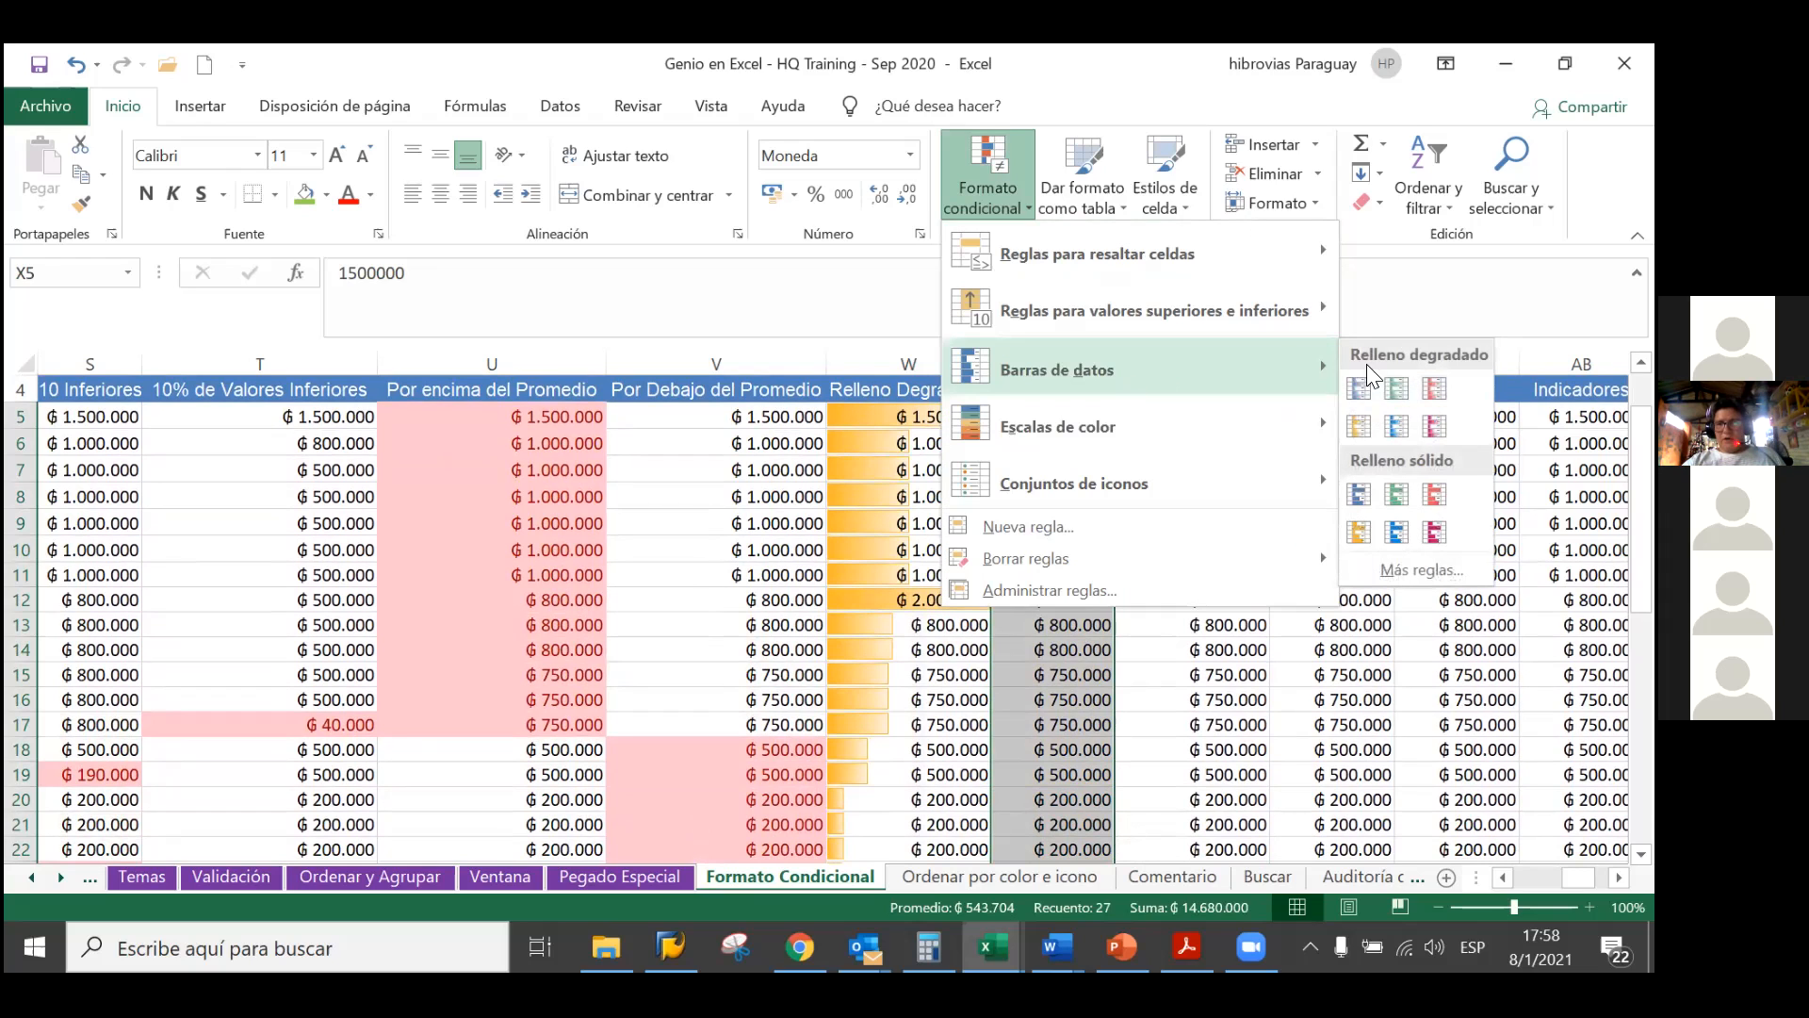
{"action": "left_click", "coordinate": [1397, 493]}
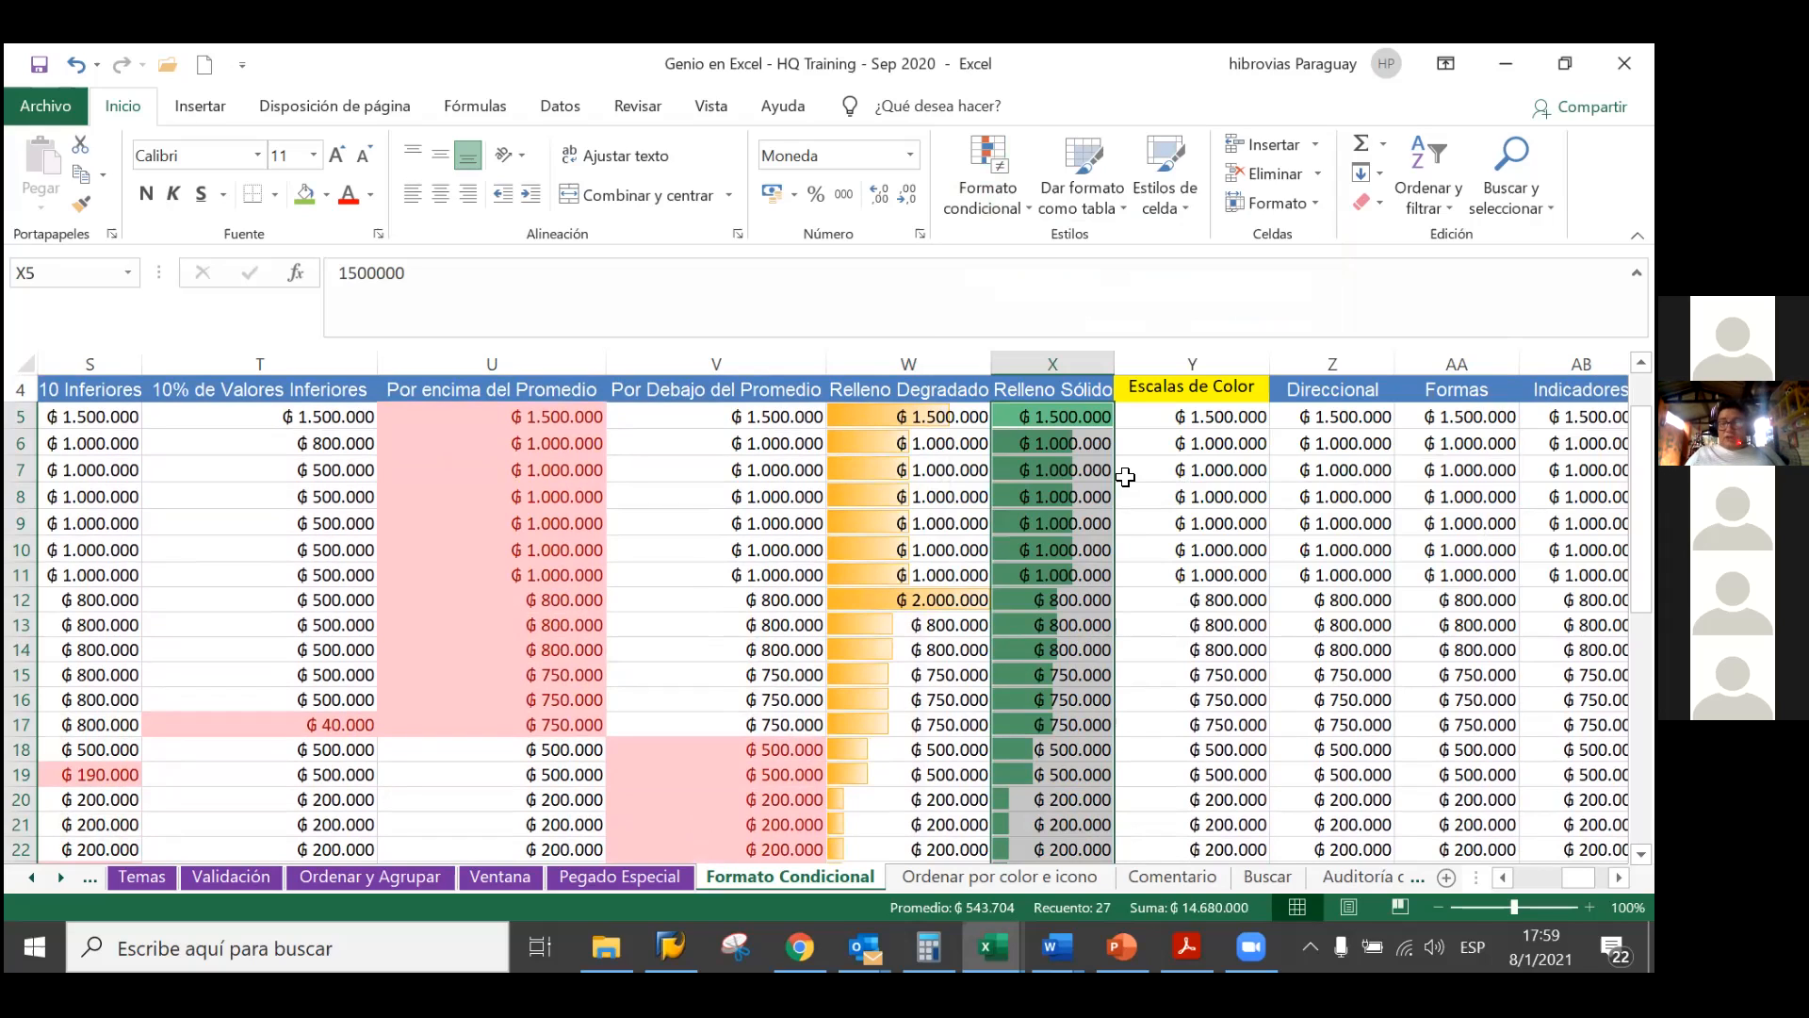
Compare the gradient bars in Relleno Degradado with the solid bars in Relleno Sólido, checking rows 5, 8 and 13
{"action": "left_click", "coordinate": [904, 495]}
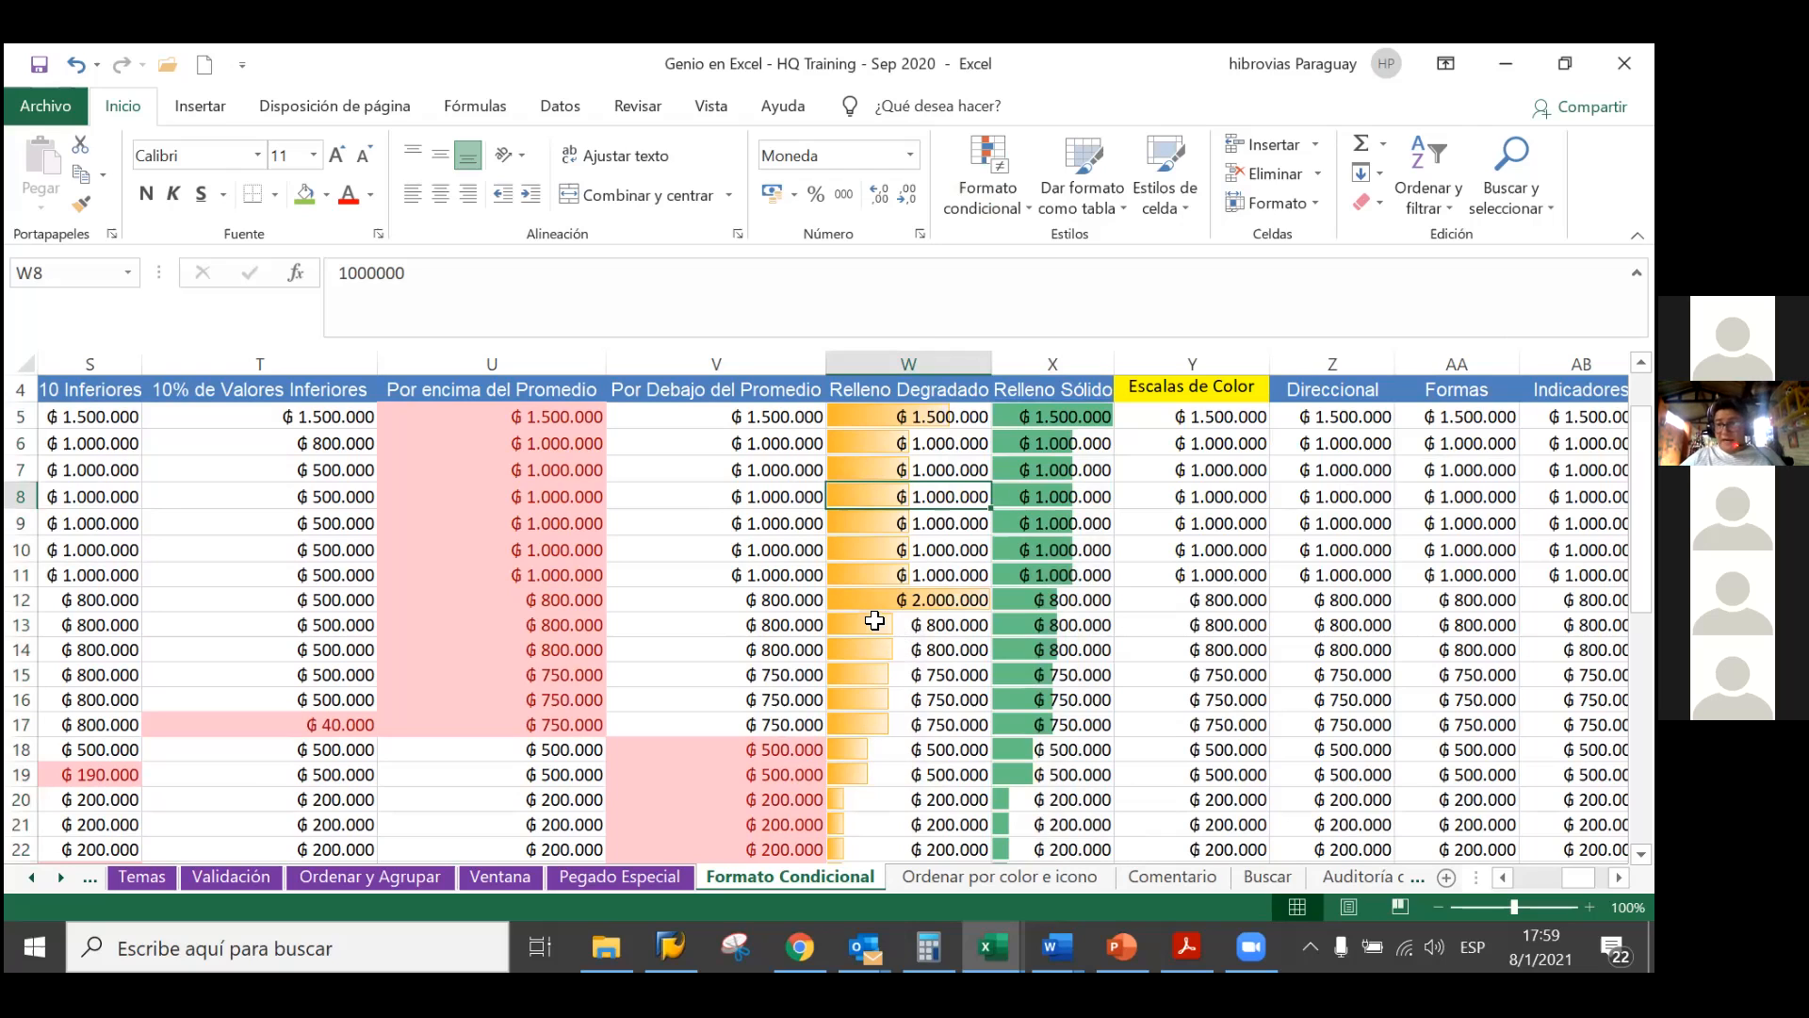
{"action": "left_click", "coordinate": [905, 624]}
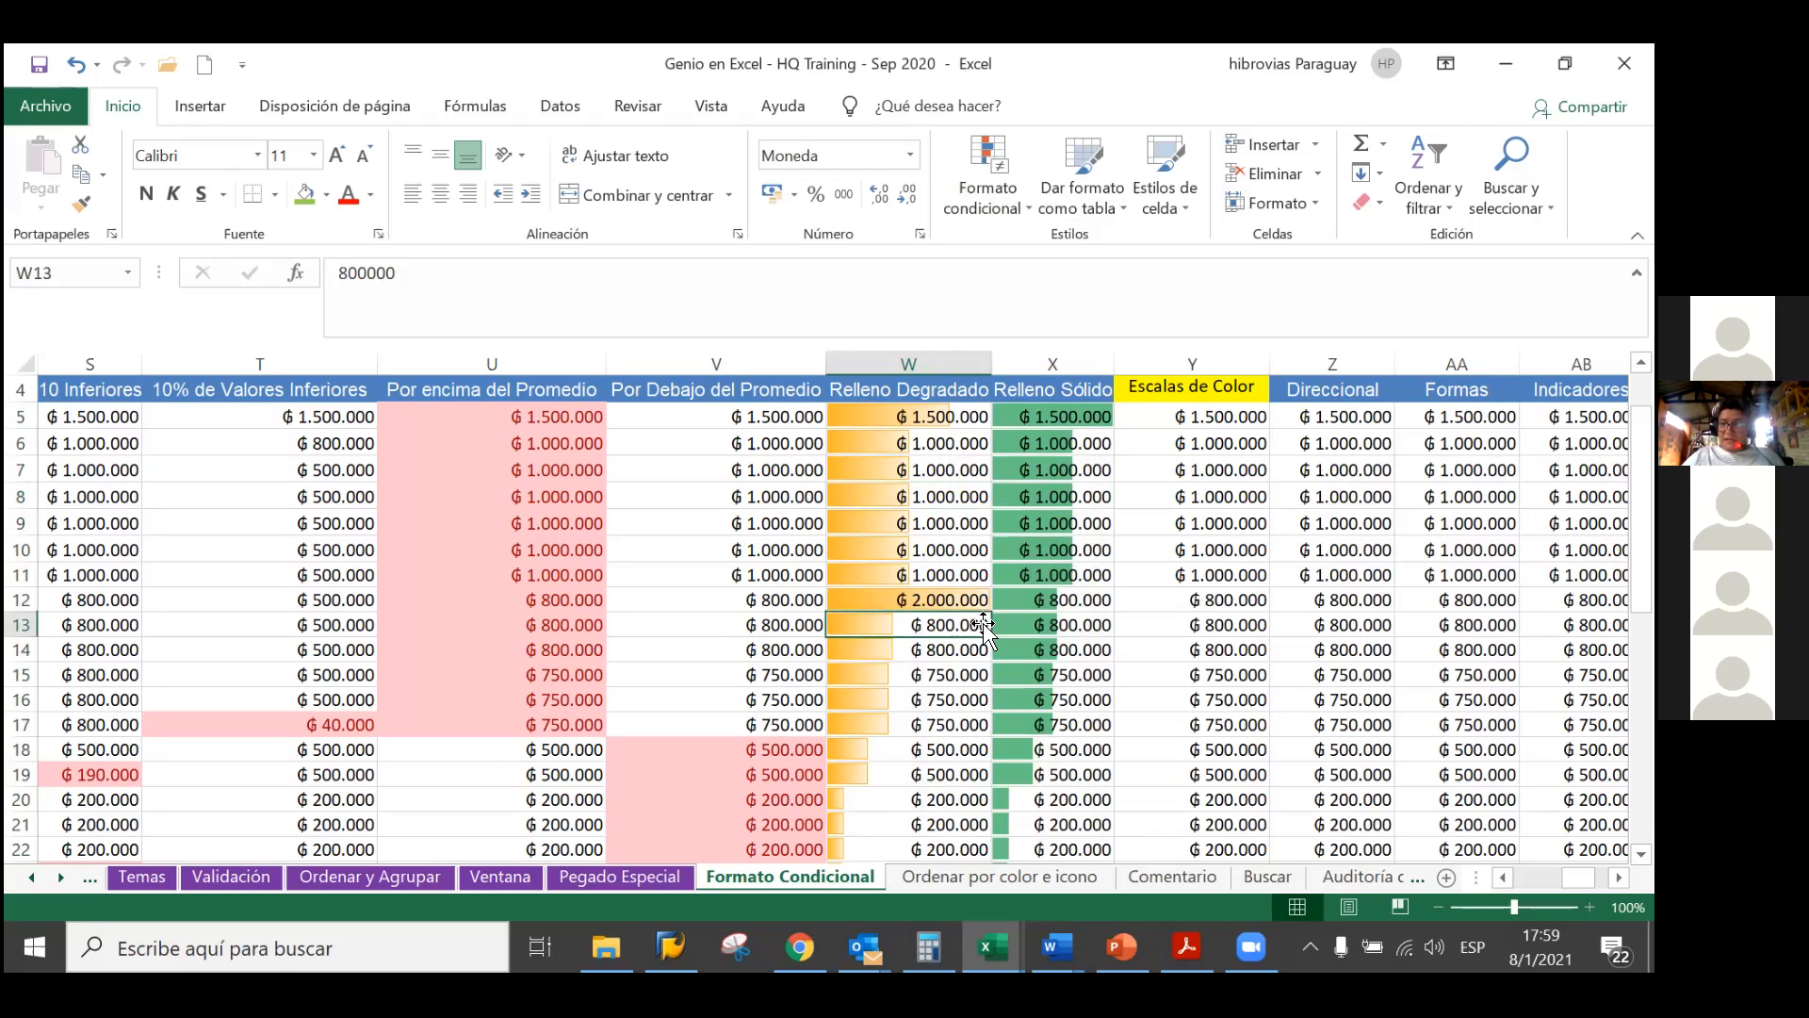
{"action": "left_click", "coordinate": [1037, 629]}
{"action": "scroll", "coordinate": [1036, 630], "scroll_direction": "down", "scroll_amount": 1}
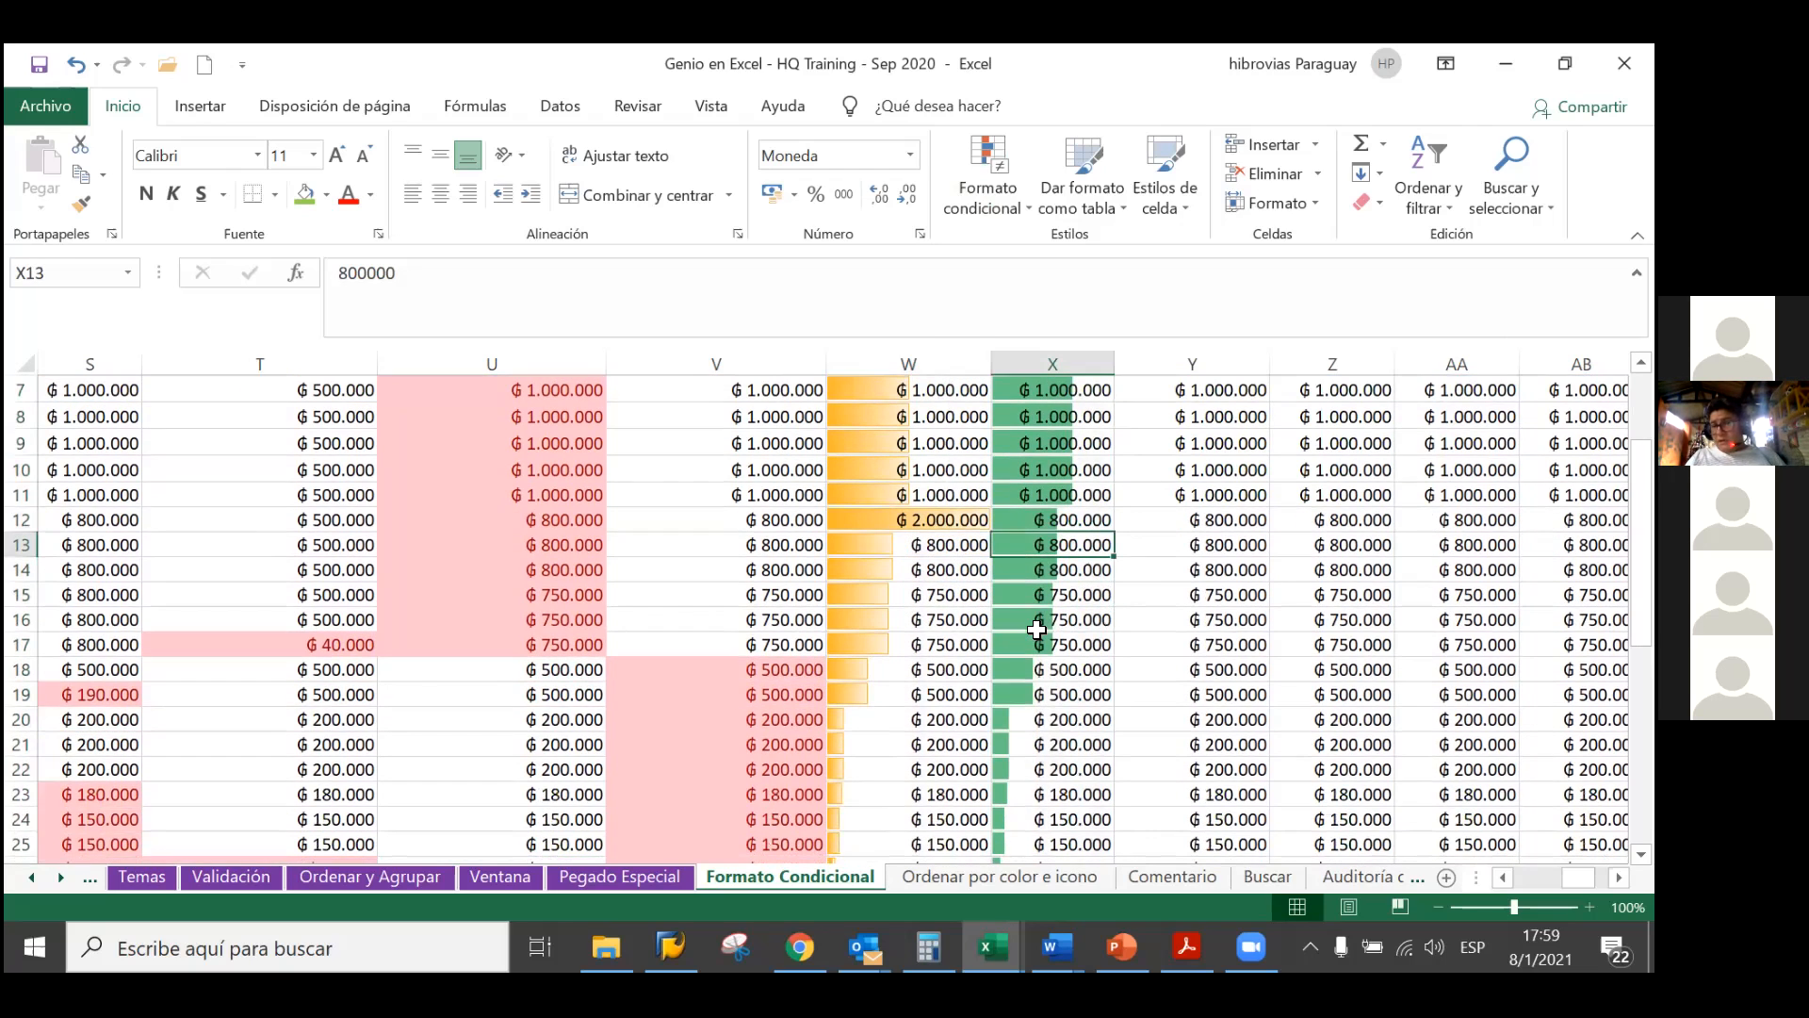
{"action": "scroll", "coordinate": [1037, 630], "scroll_direction": "up", "scroll_amount": 1}
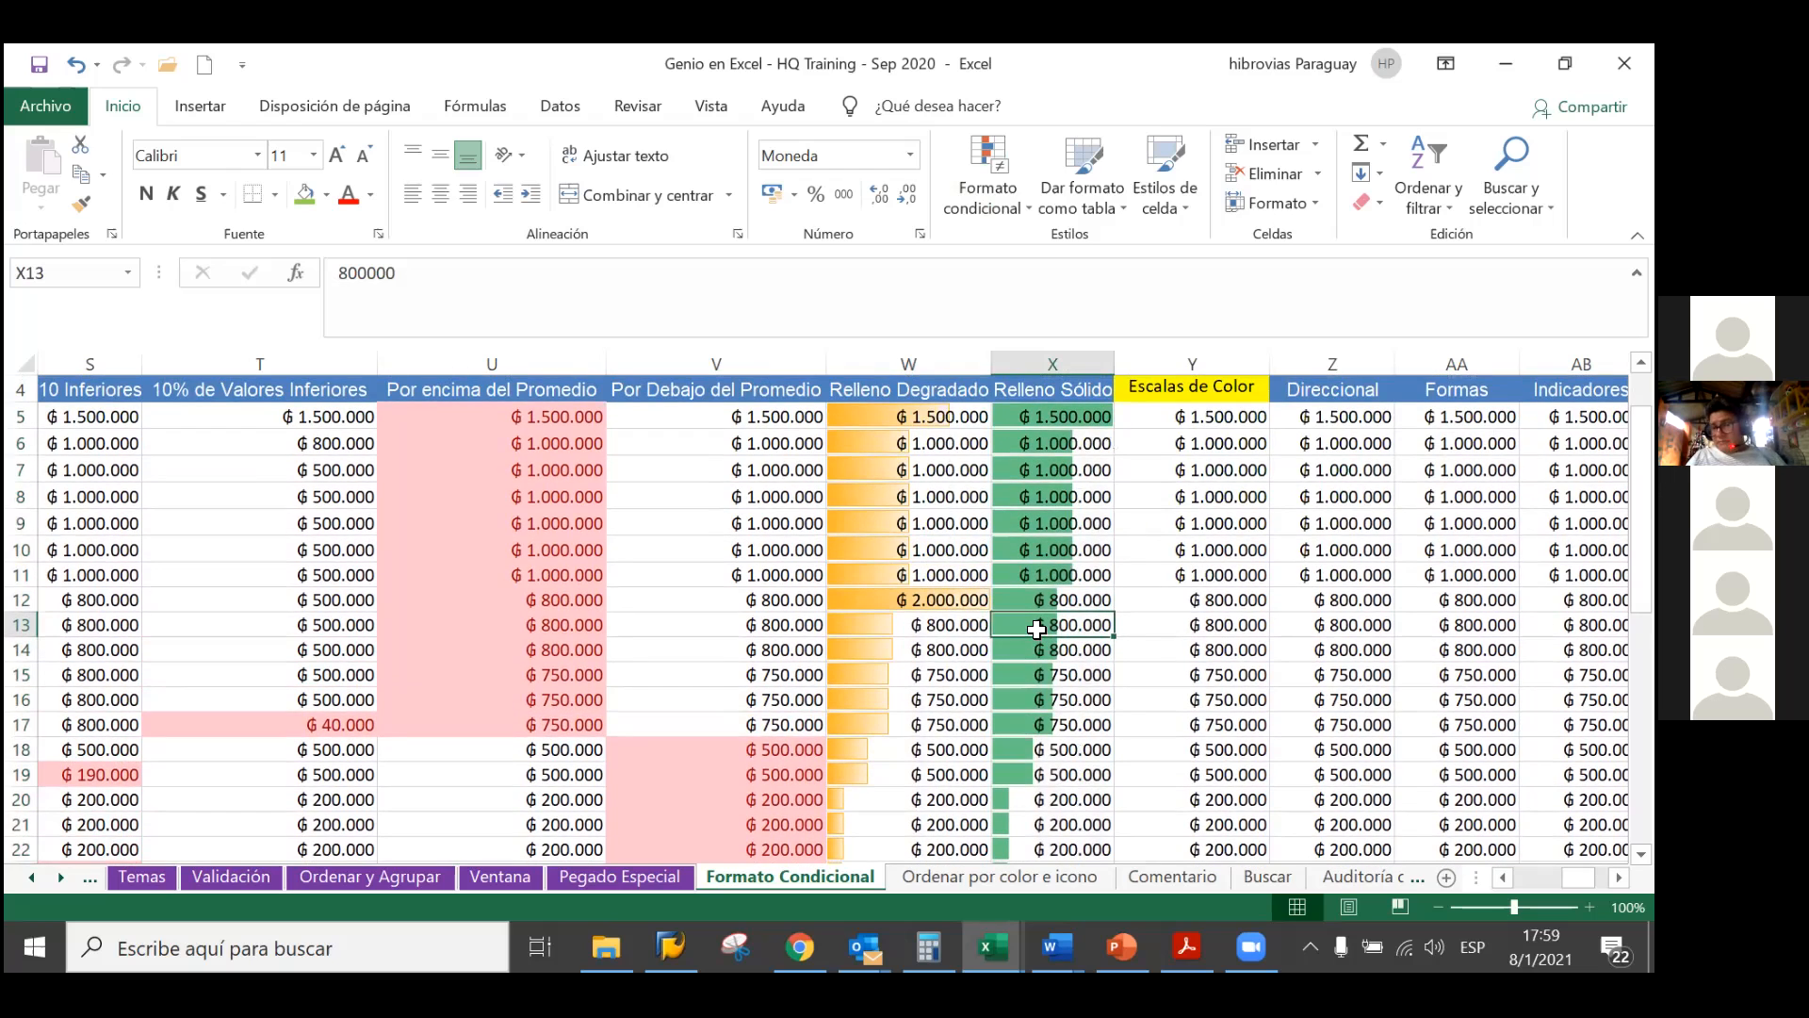
{"action": "left_click", "coordinate": [1058, 416]}
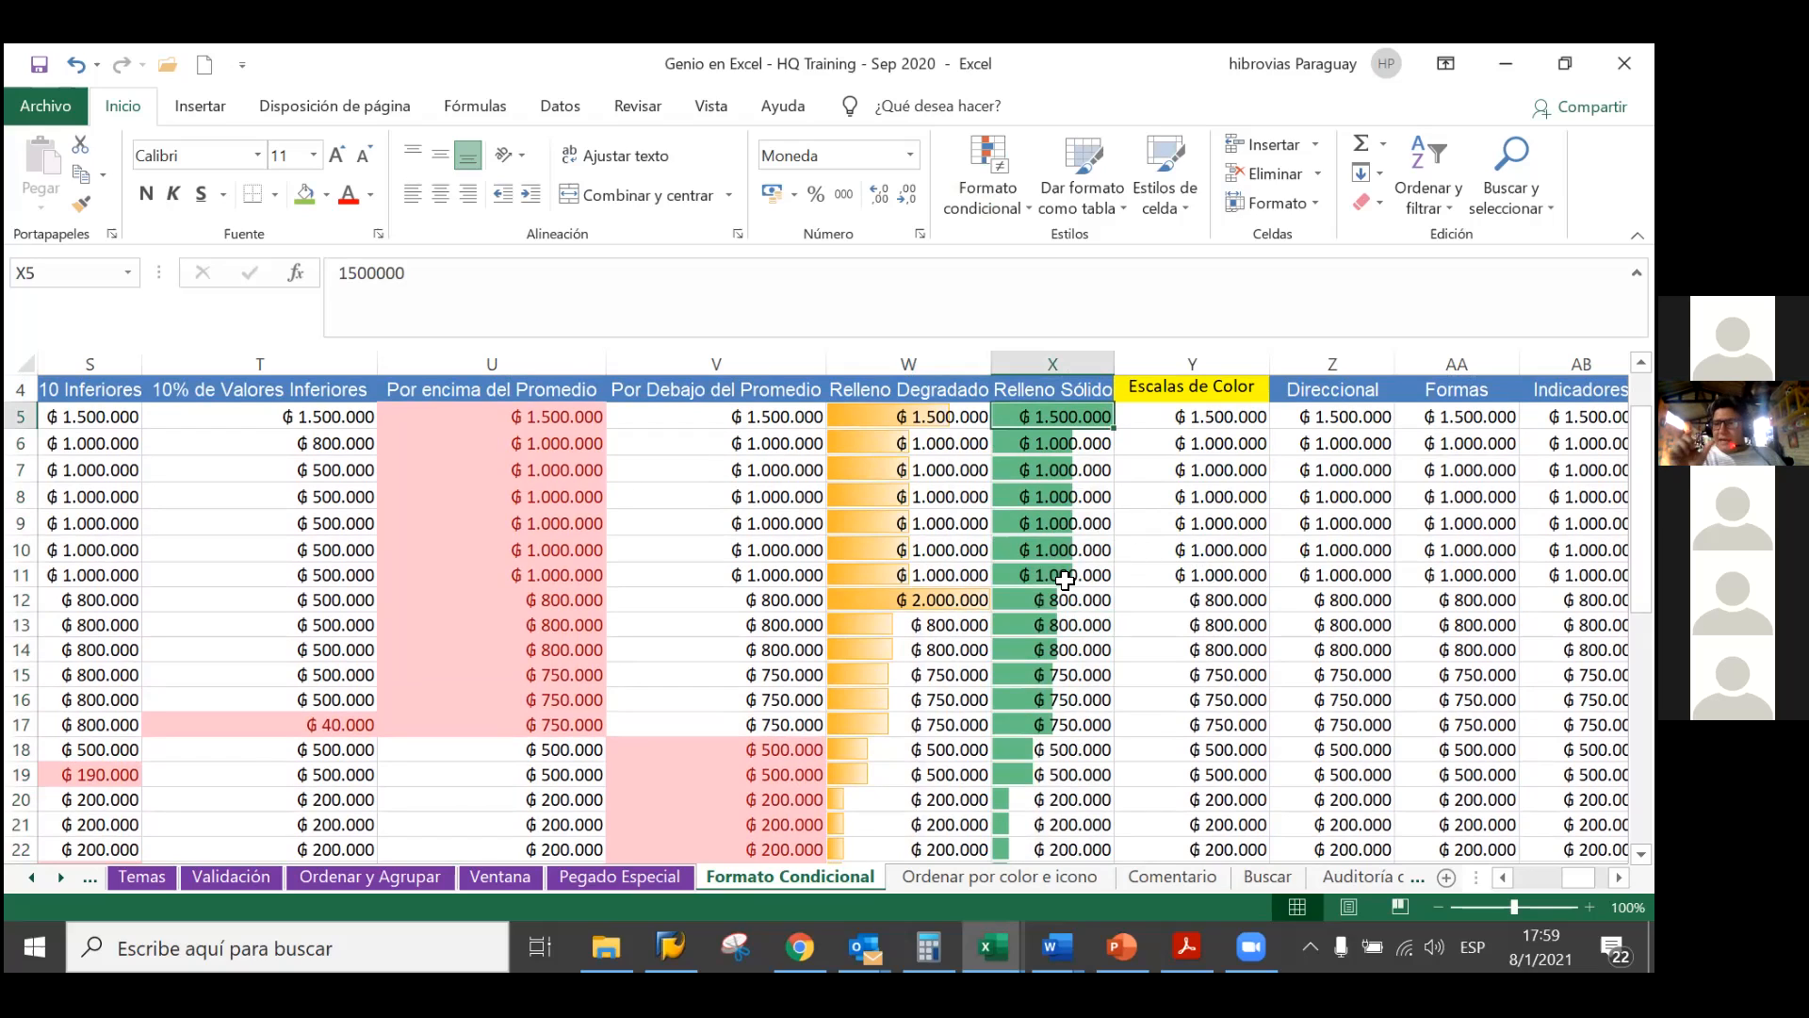
Widen the Relleno Sólido column X and select the Escalas de Color values in Y5:Y31
{"action": "left_click_drag", "start_coordinate": [1113, 361], "coordinate": [1170, 357]}
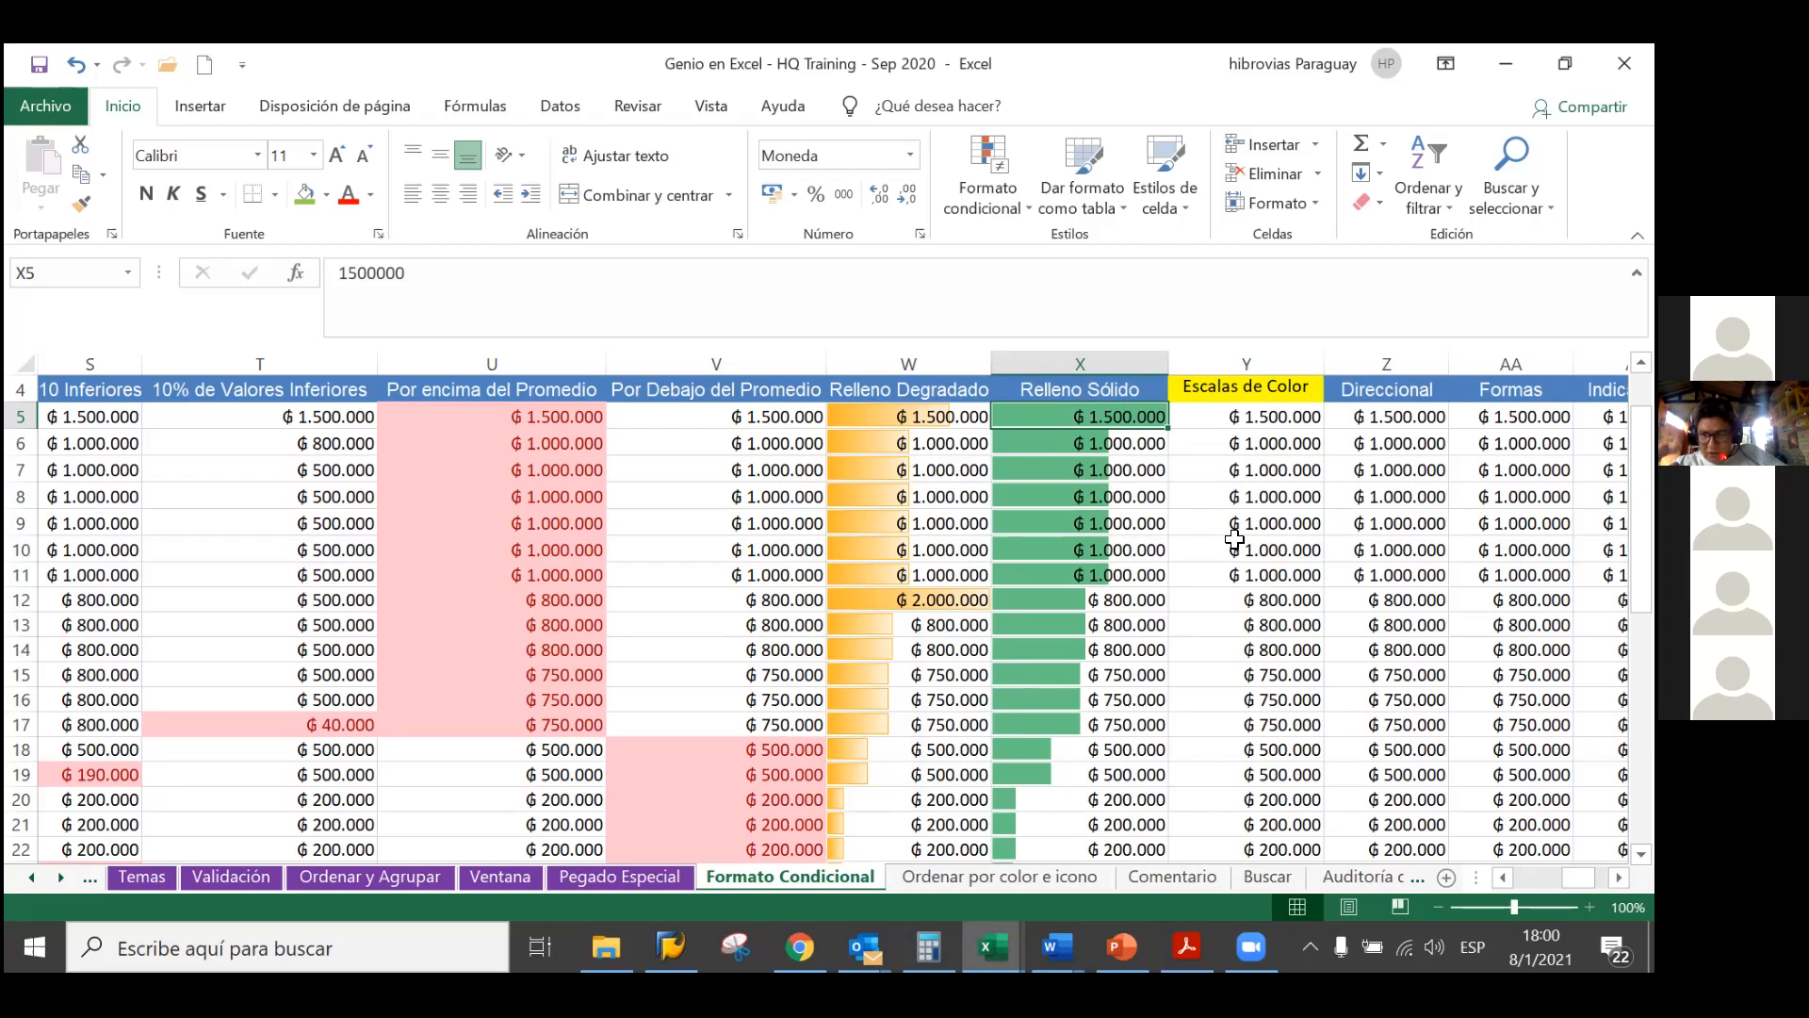
{"action": "key", "text": "Right"}
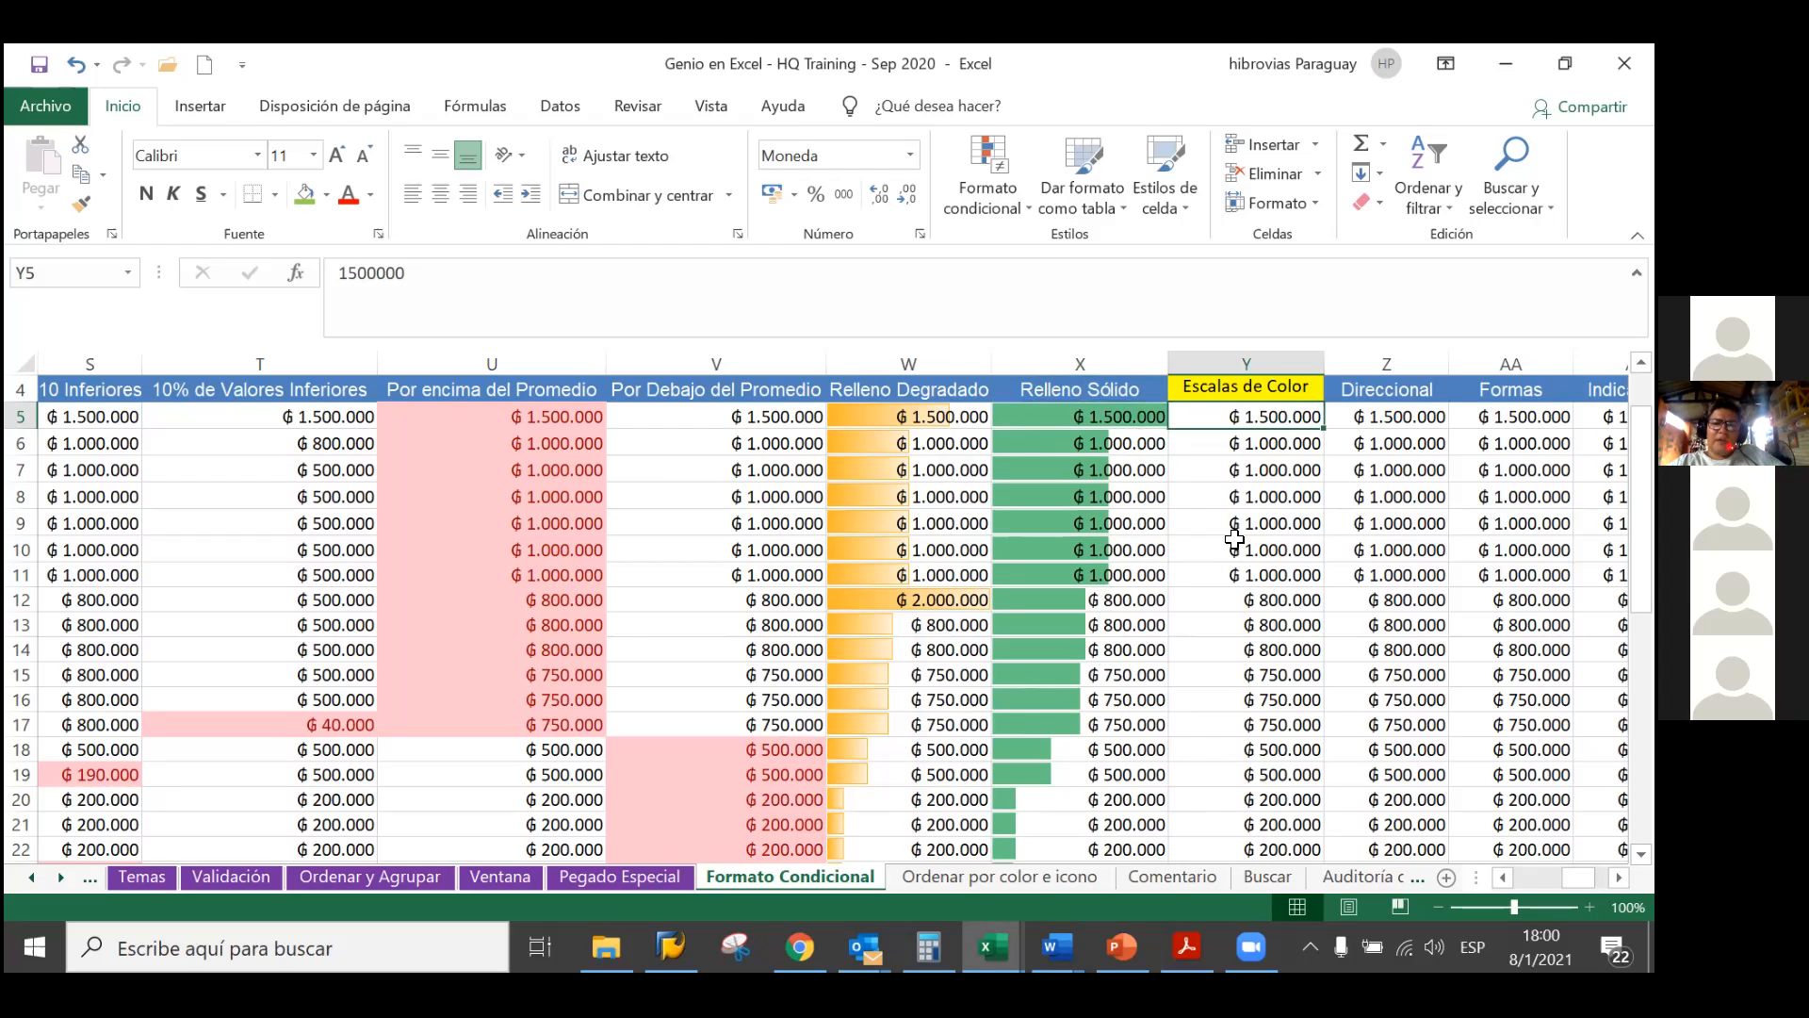
{"action": "key", "text": "ctrl+shift+Down"}
{"action": "scroll", "coordinate": [1210, 497], "scroll_direction": "up", "scroll_amount": 1}
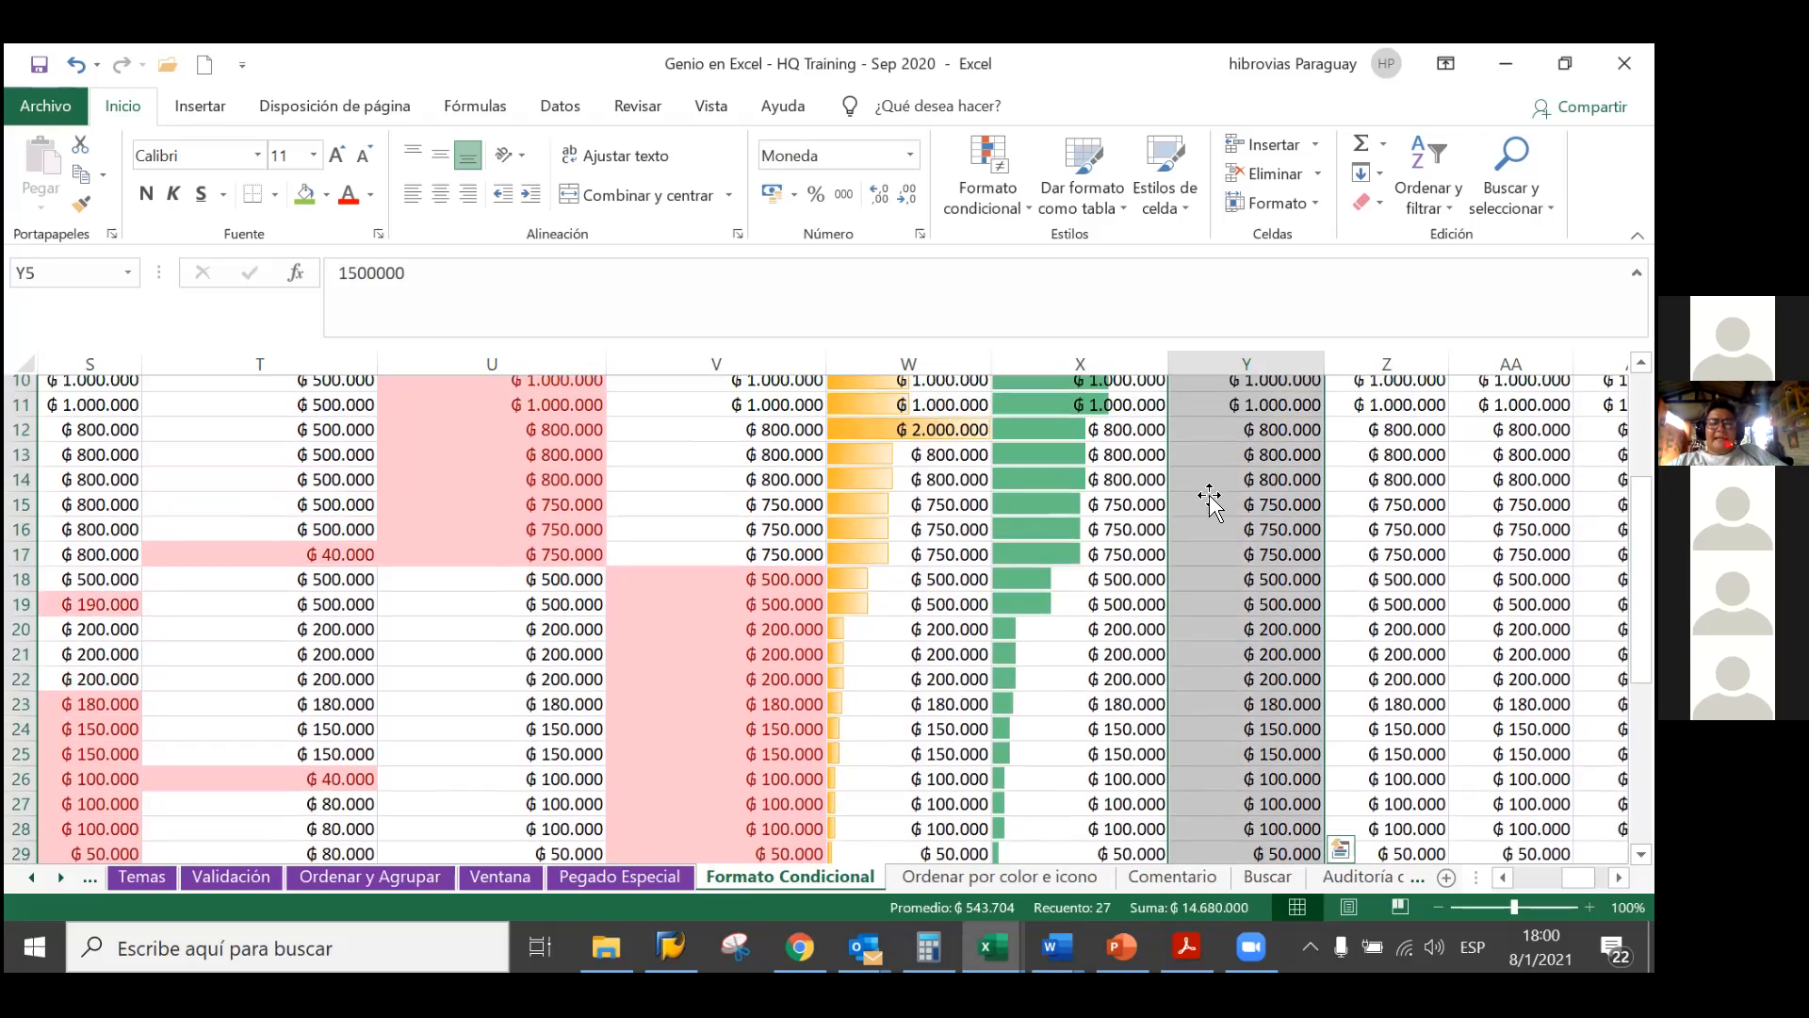
{"action": "scroll", "coordinate": [1210, 497], "scroll_direction": "up", "scroll_amount": 3}
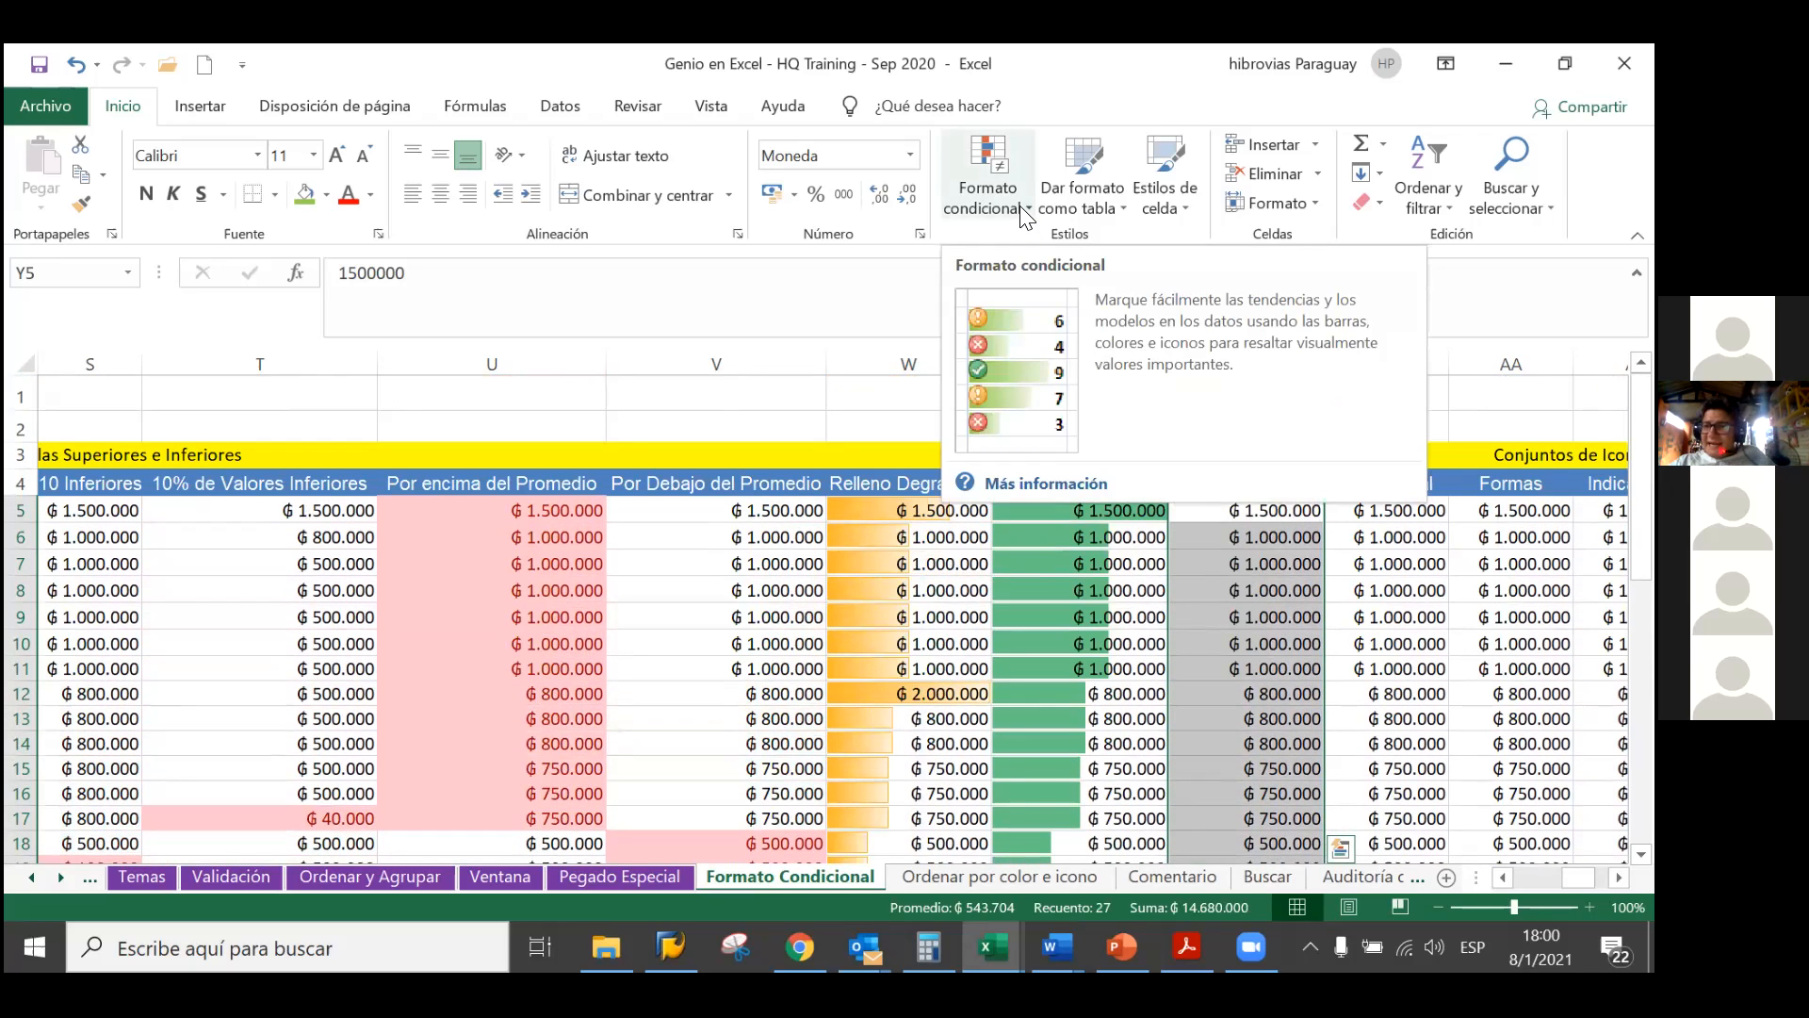
Apply the green-yellow-red color scale to the selected Escalas de Color values
{"action": "left_click", "coordinate": [1020, 206]}
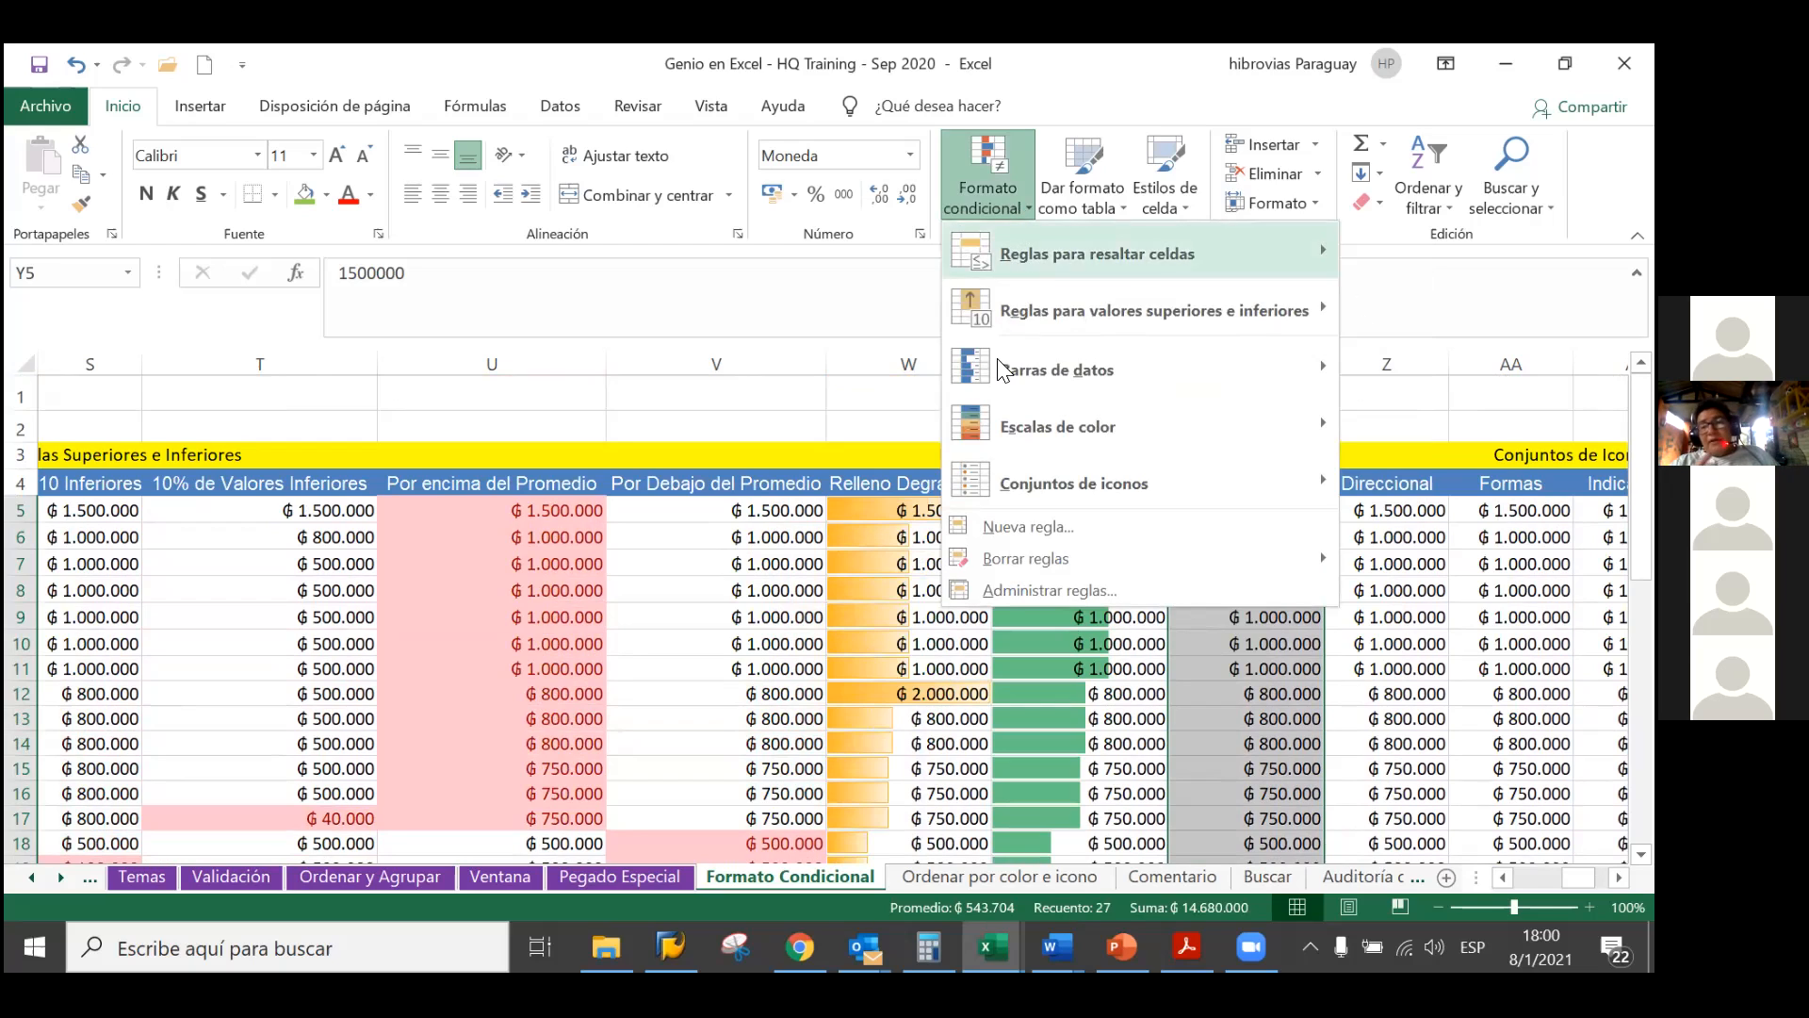
{"action": "mouse_move", "coordinate": [987, 418]}
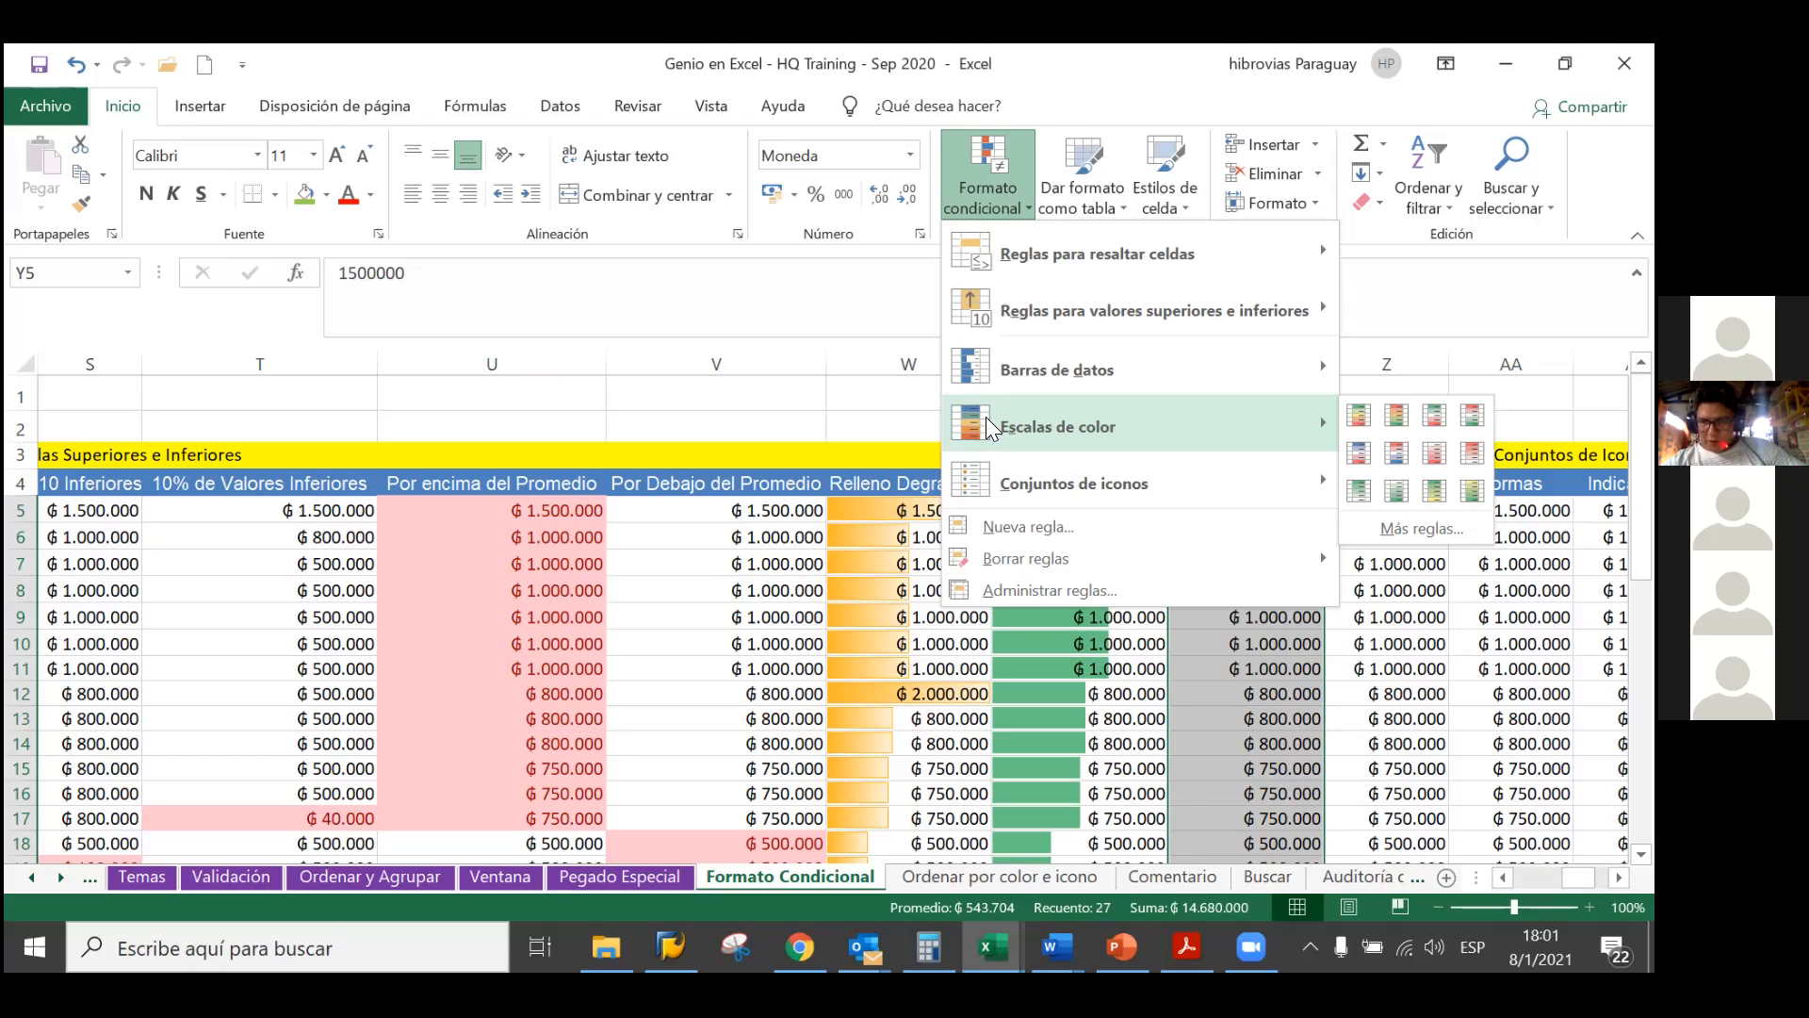
{"action": "left_click", "coordinate": [1358, 415]}
Examine how the color scale shades the Escalas de Color column from row 5 down to row 31
{"action": "scroll", "coordinate": [1291, 547], "scroll_direction": "down", "scroll_amount": 1}
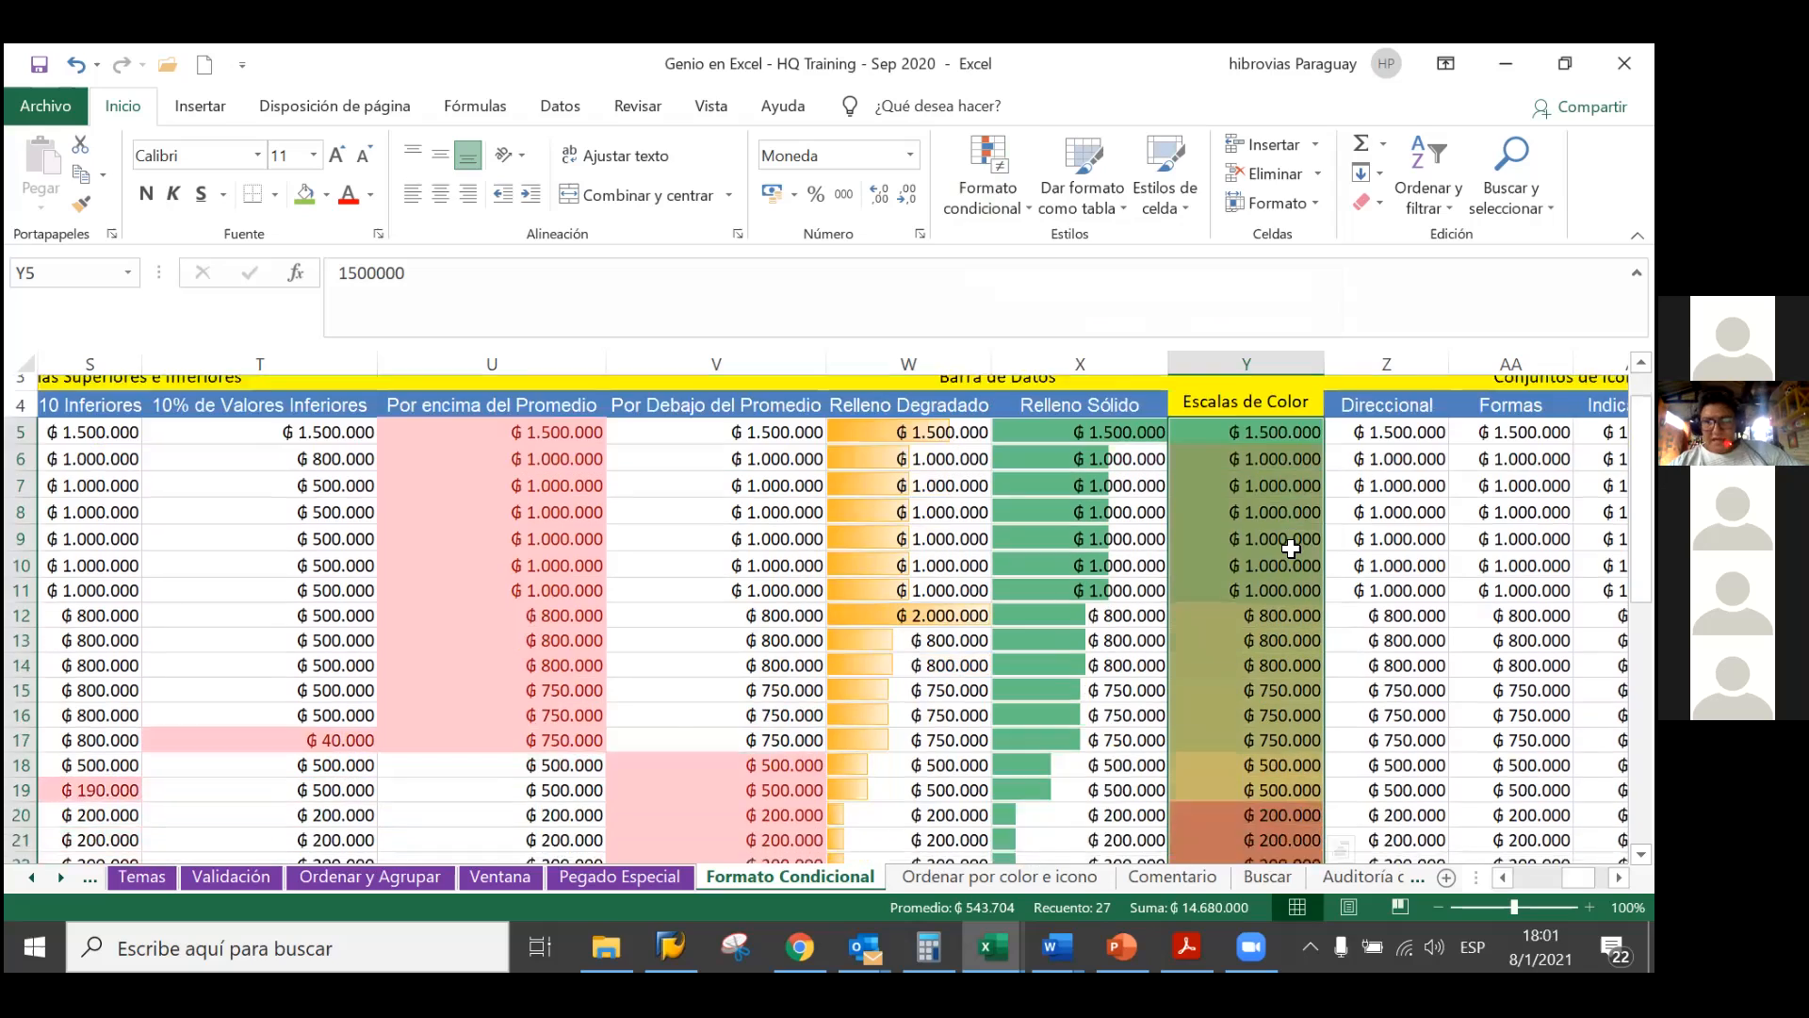
{"action": "scroll", "coordinate": [1291, 547], "scroll_direction": "down", "scroll_amount": 2}
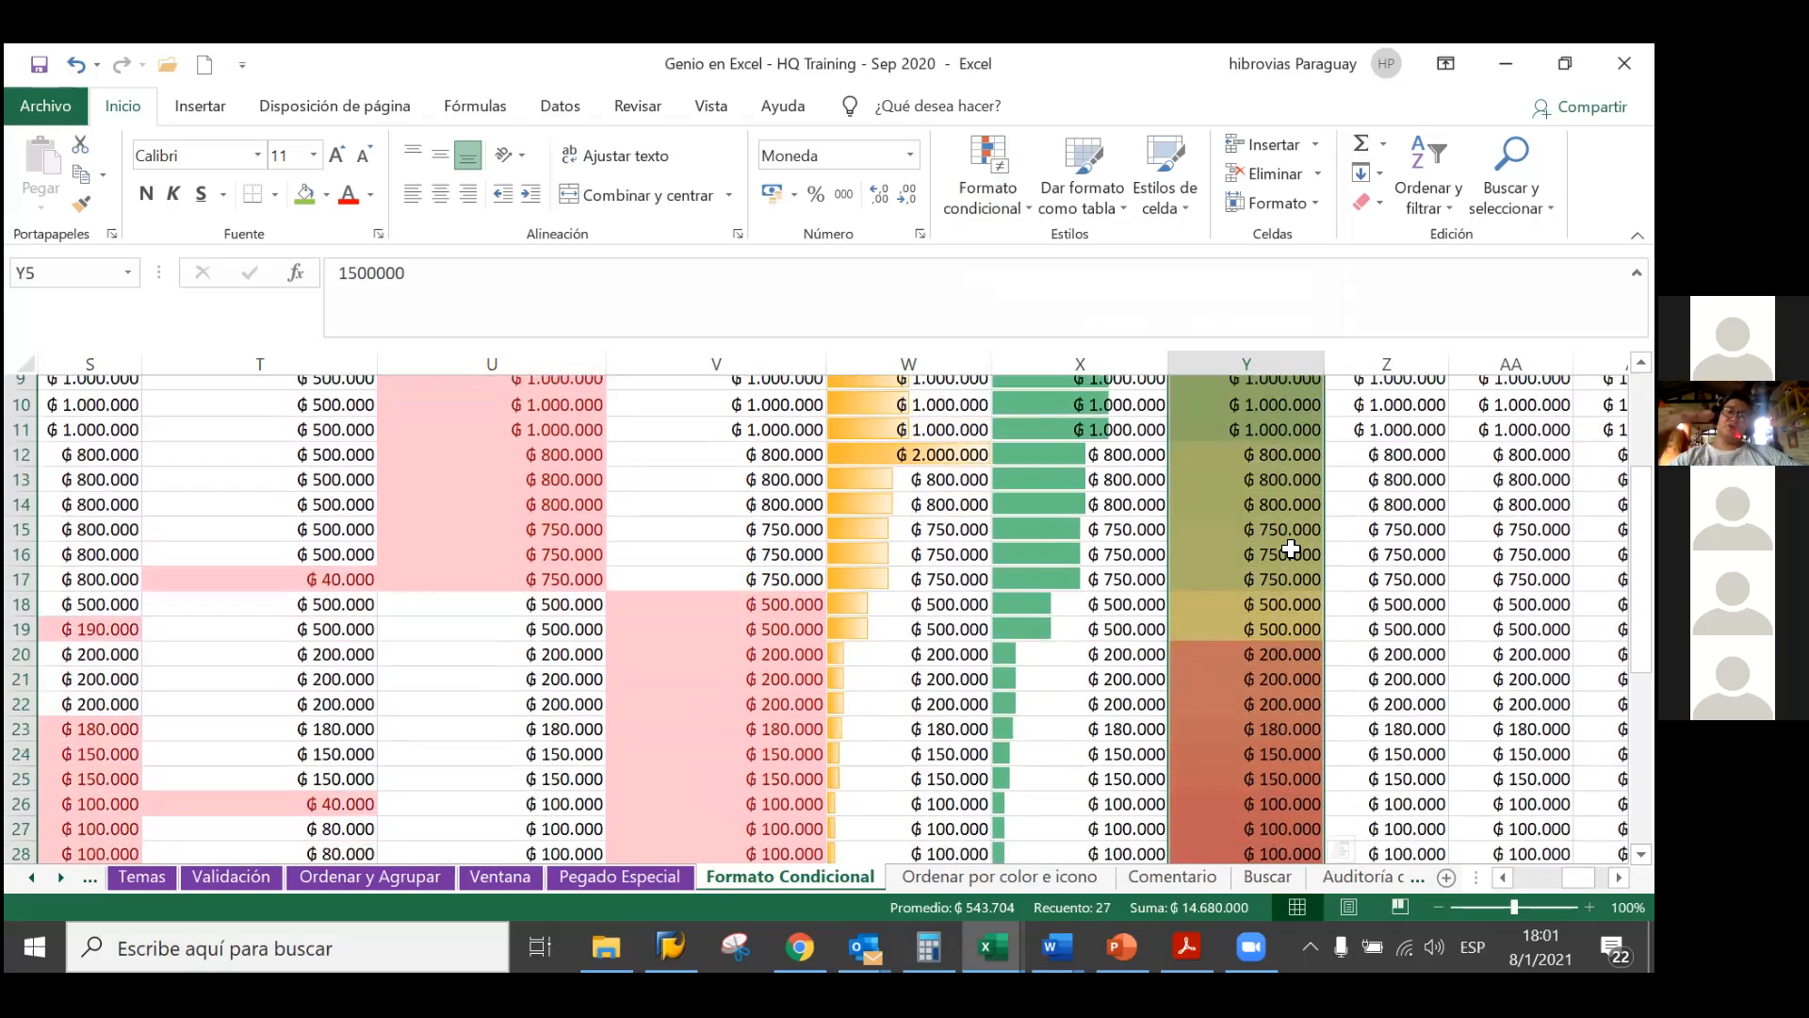
{"action": "scroll", "coordinate": [1291, 546], "scroll_direction": "down", "scroll_amount": 2}
{"action": "left_click", "coordinate": [1250, 535]}
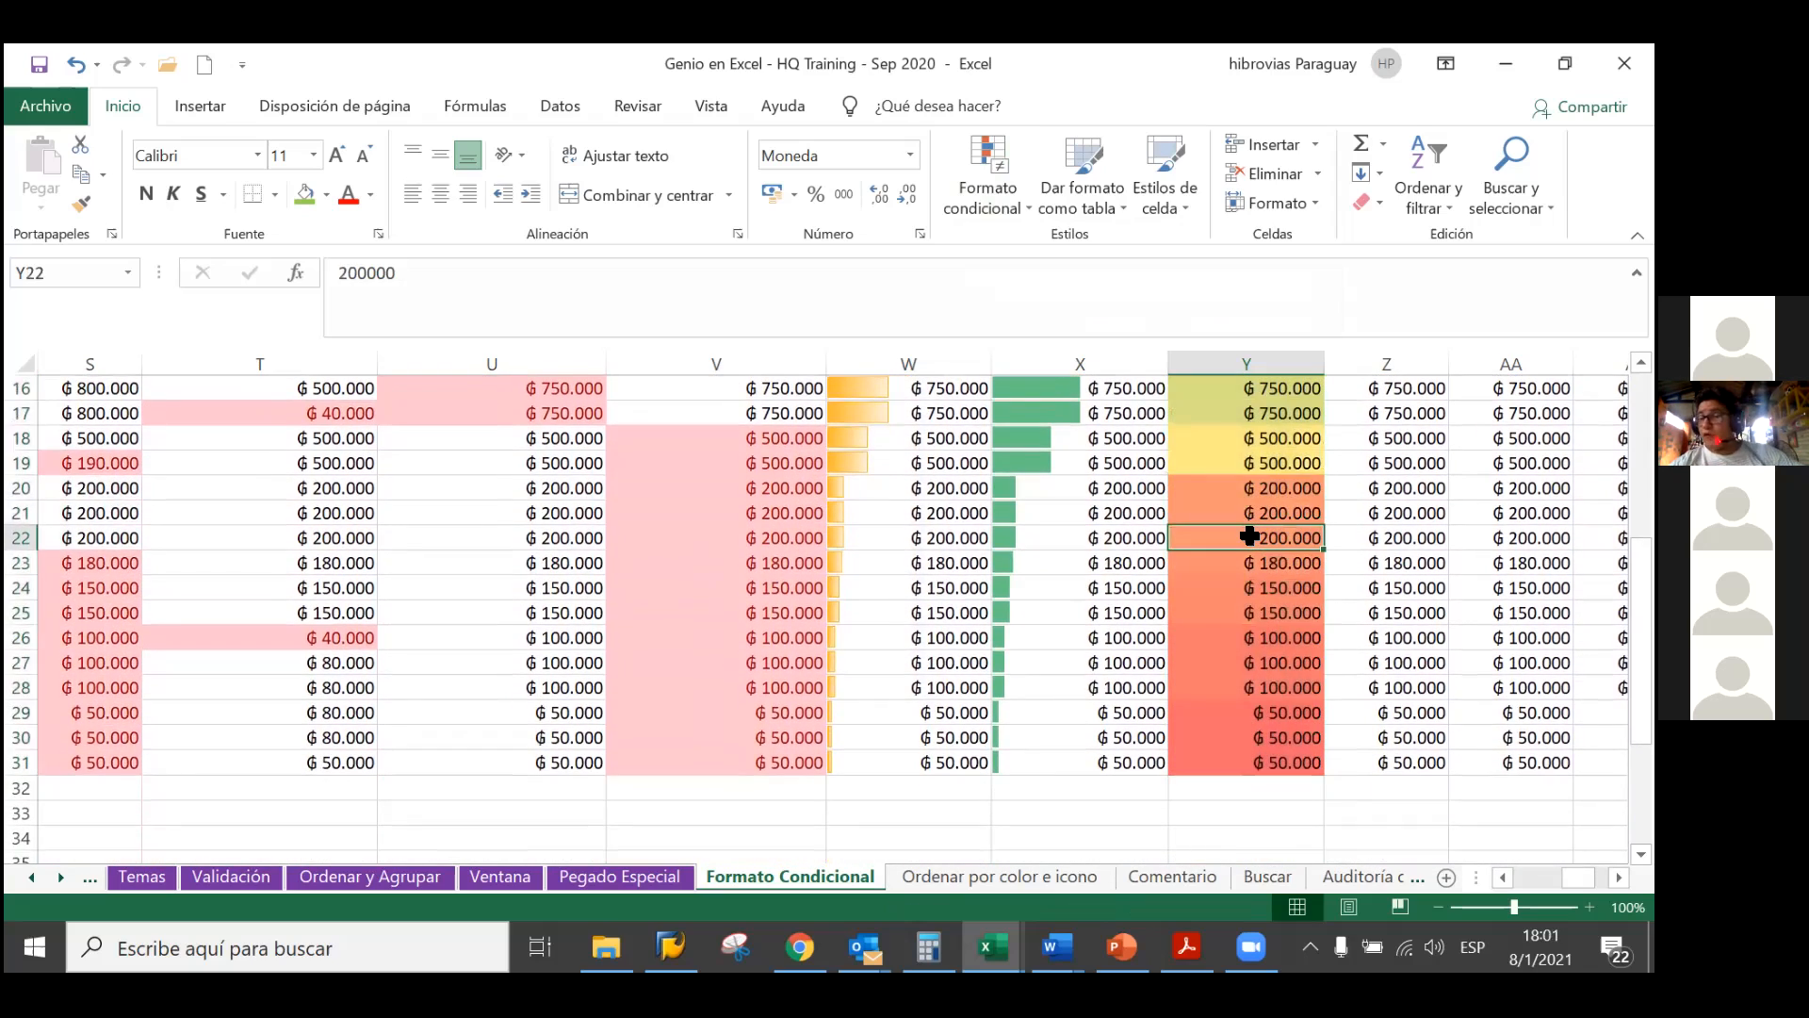
{"action": "scroll", "coordinate": [1249, 535], "scroll_direction": "up", "scroll_amount": 1}
{"action": "scroll", "coordinate": [1250, 535], "scroll_direction": "up", "scroll_amount": 1}
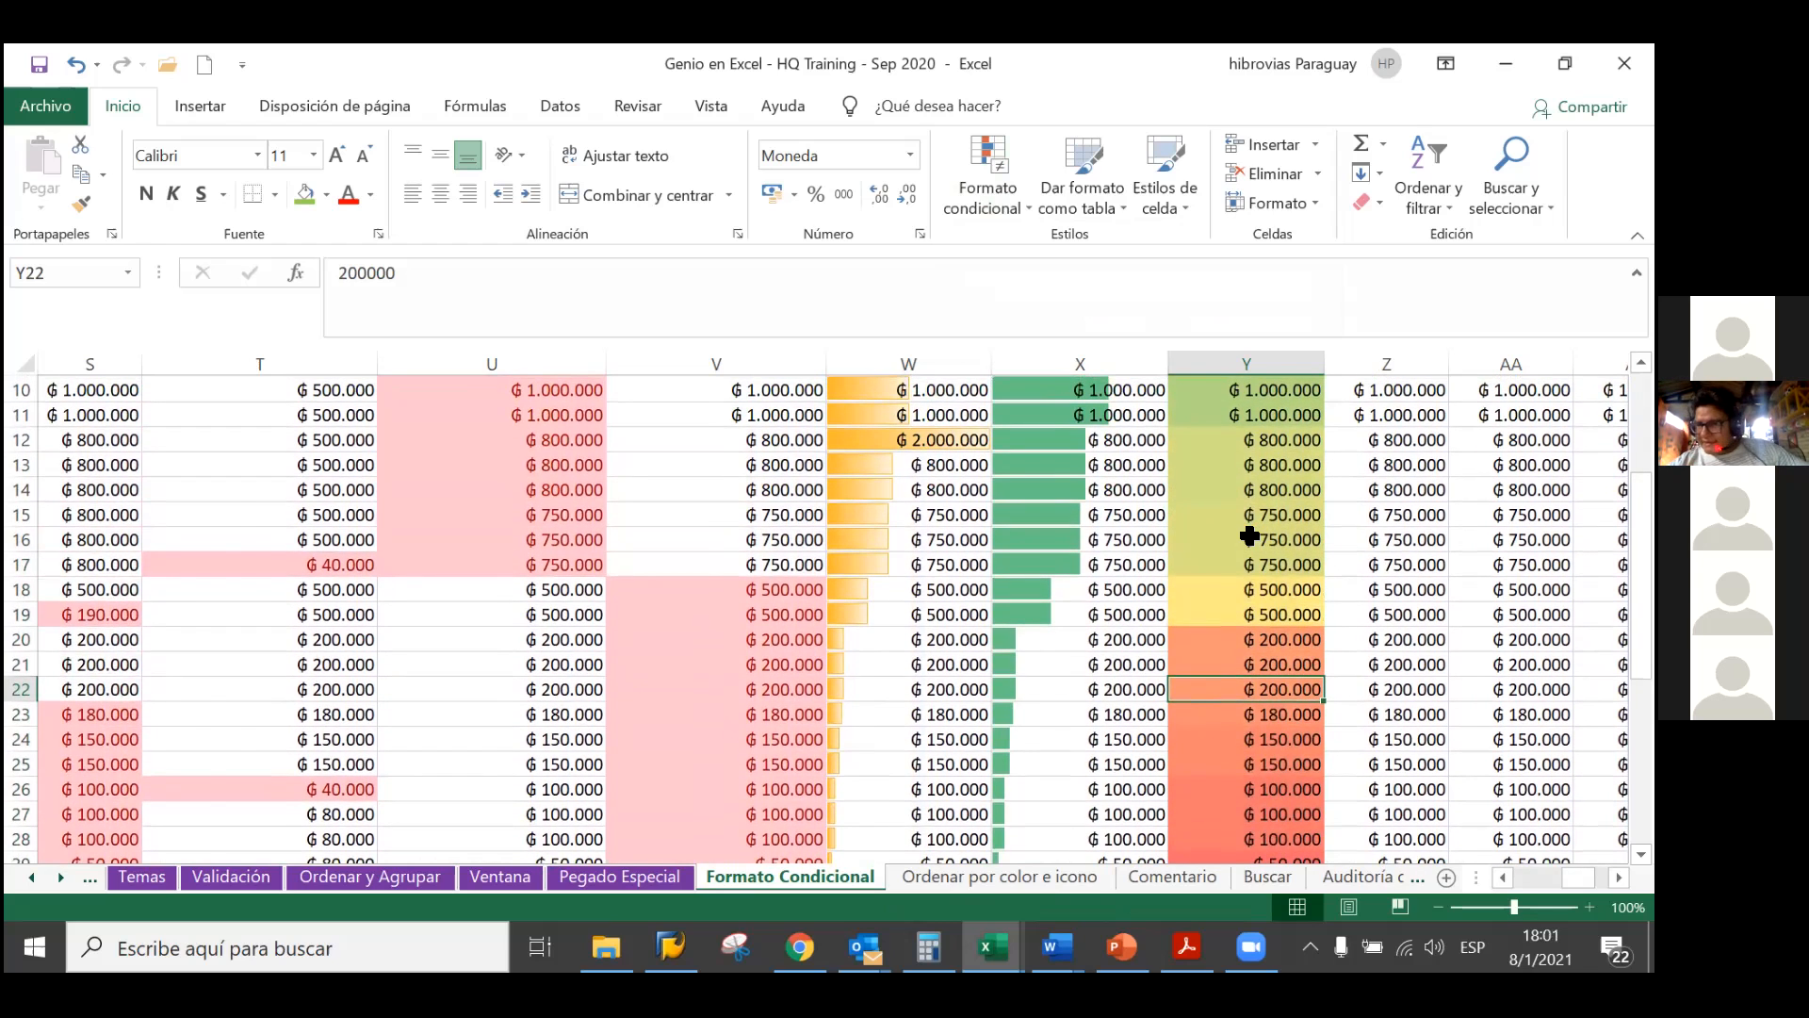
{"action": "scroll", "coordinate": [1249, 535], "scroll_direction": "up", "scroll_amount": 1}
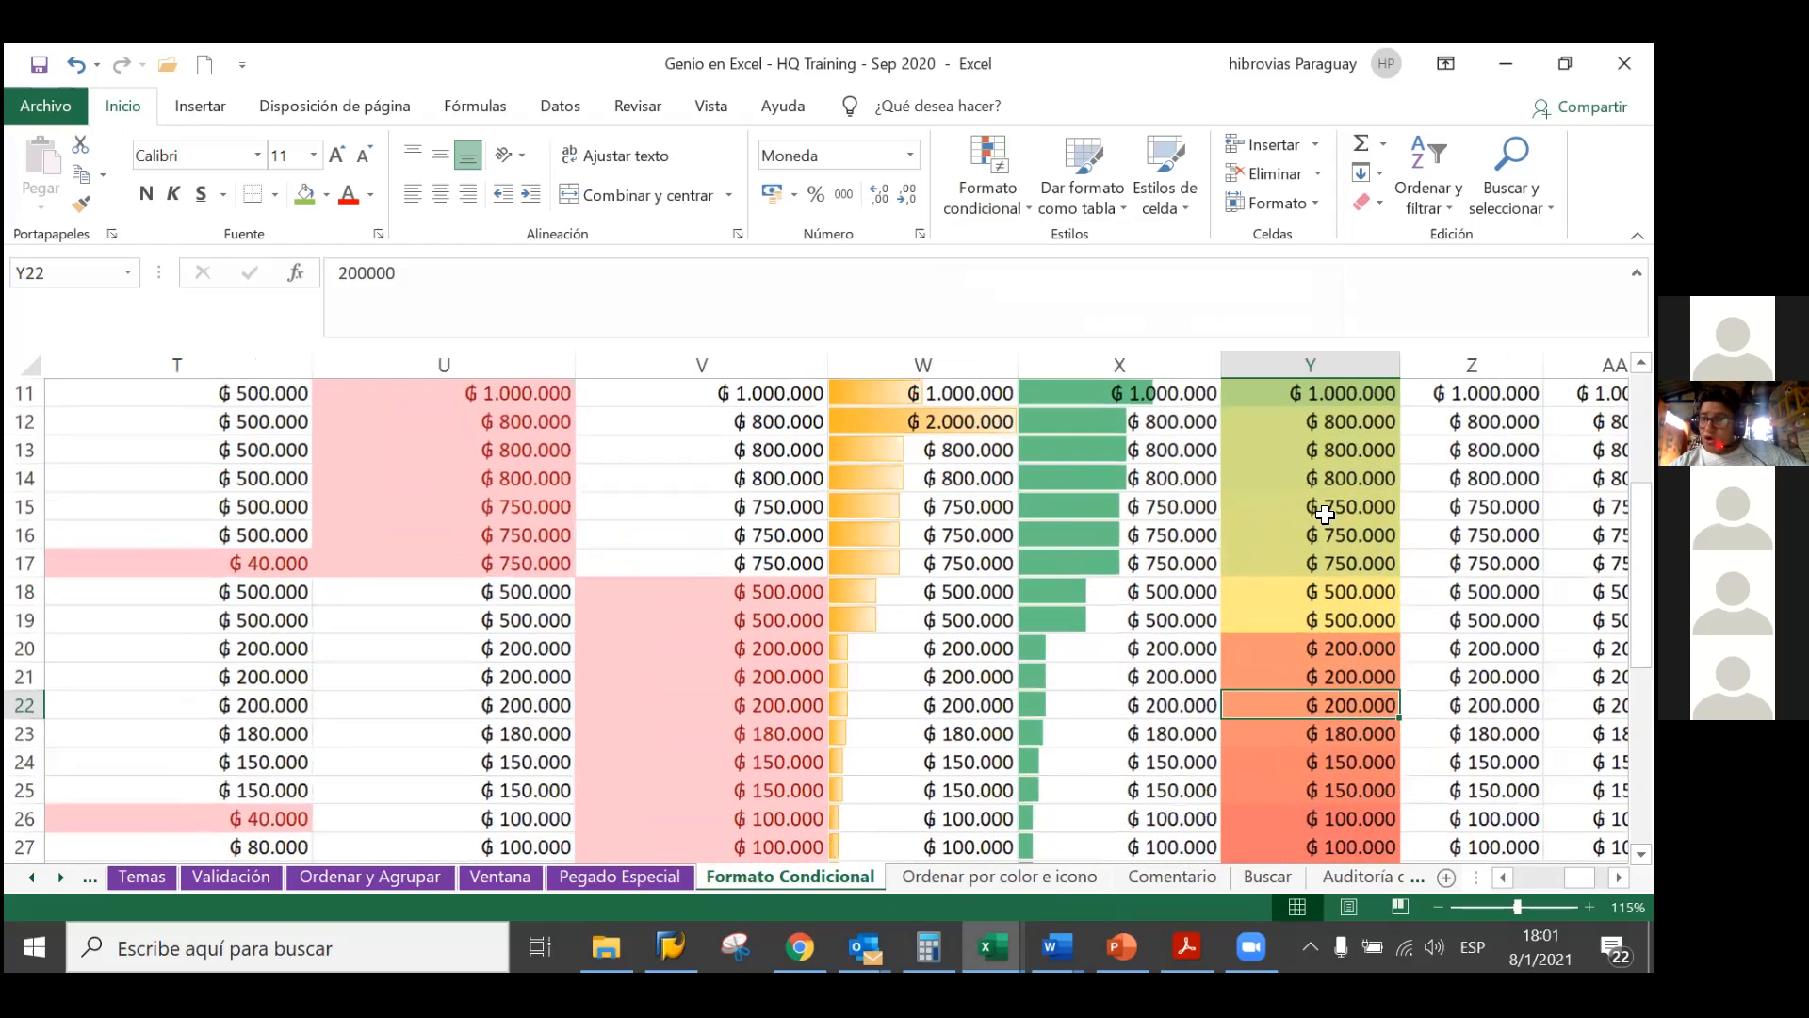
{"action": "key", "text": "alt"}
{"action": "scroll", "coordinate": [1298, 578], "scroll_direction": "down", "scroll_amount": 4}
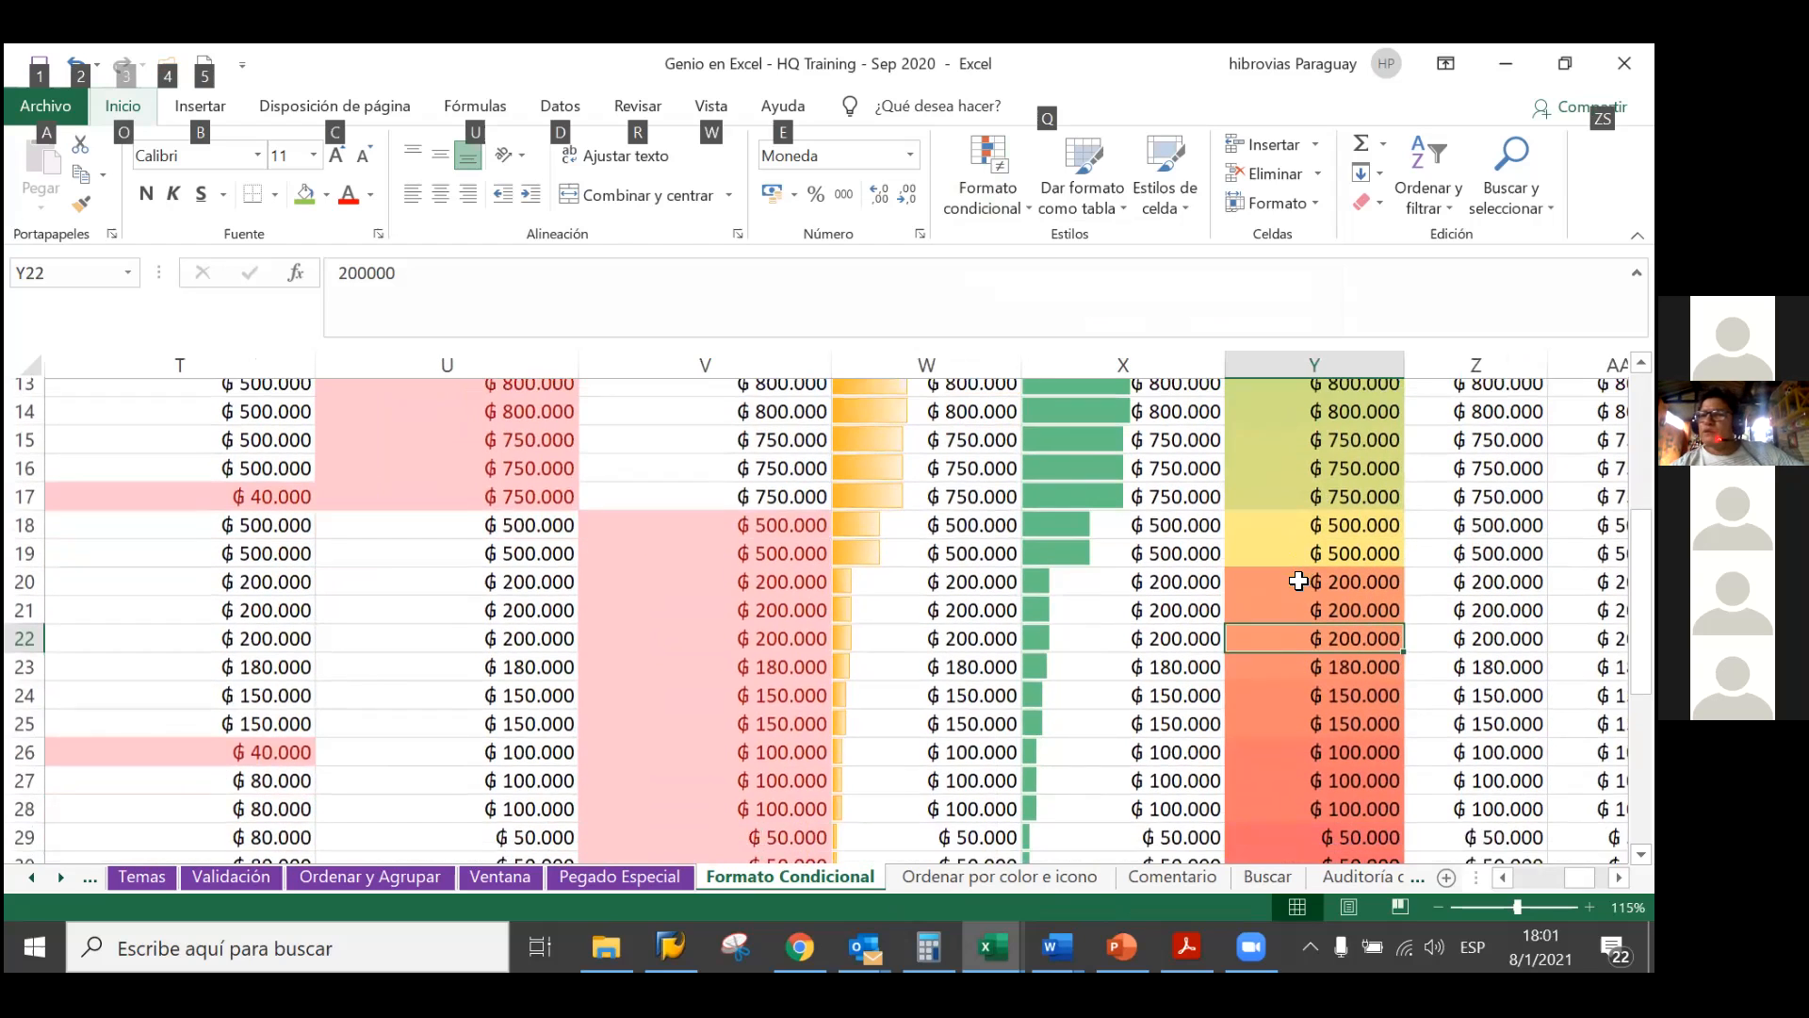
{"action": "left_click", "coordinate": [1299, 524]}
{"action": "scroll", "coordinate": [1299, 524], "scroll_direction": "up", "scroll_amount": 1}
{"action": "scroll", "coordinate": [1298, 524], "scroll_direction": "up", "scroll_amount": 2}
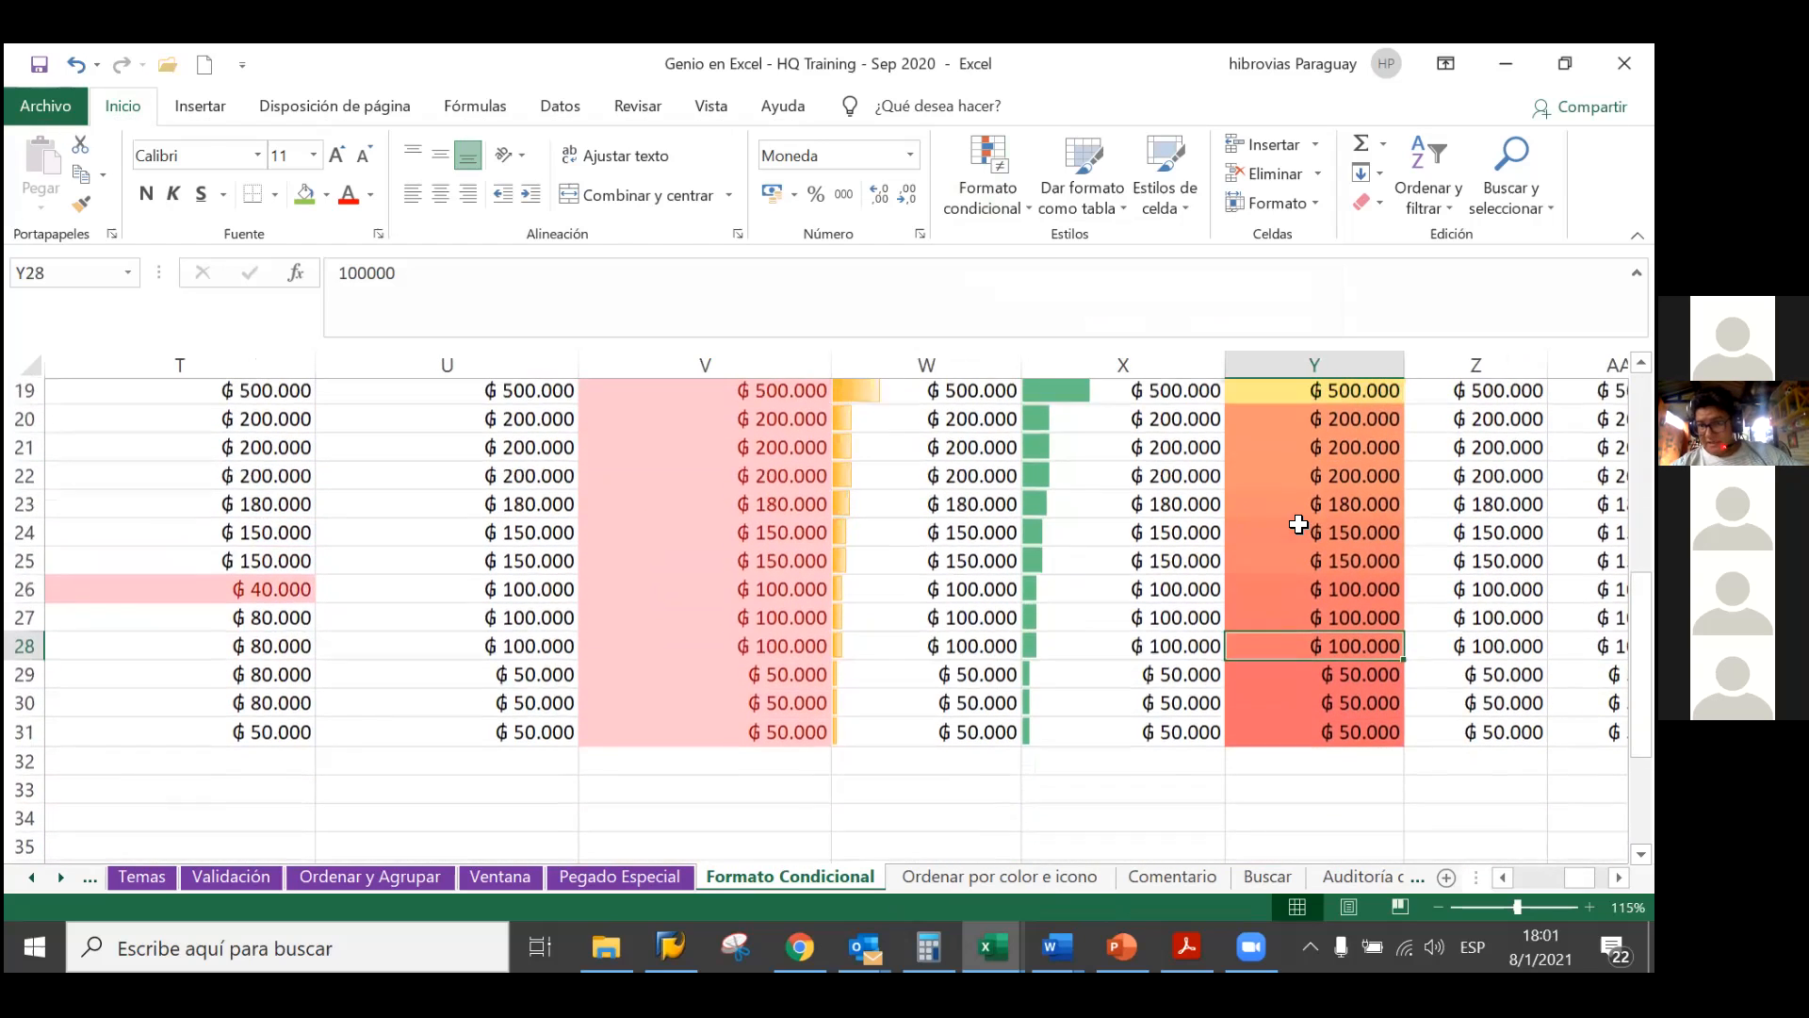
{"action": "scroll", "coordinate": [1299, 524], "scroll_direction": "up", "scroll_amount": 1}
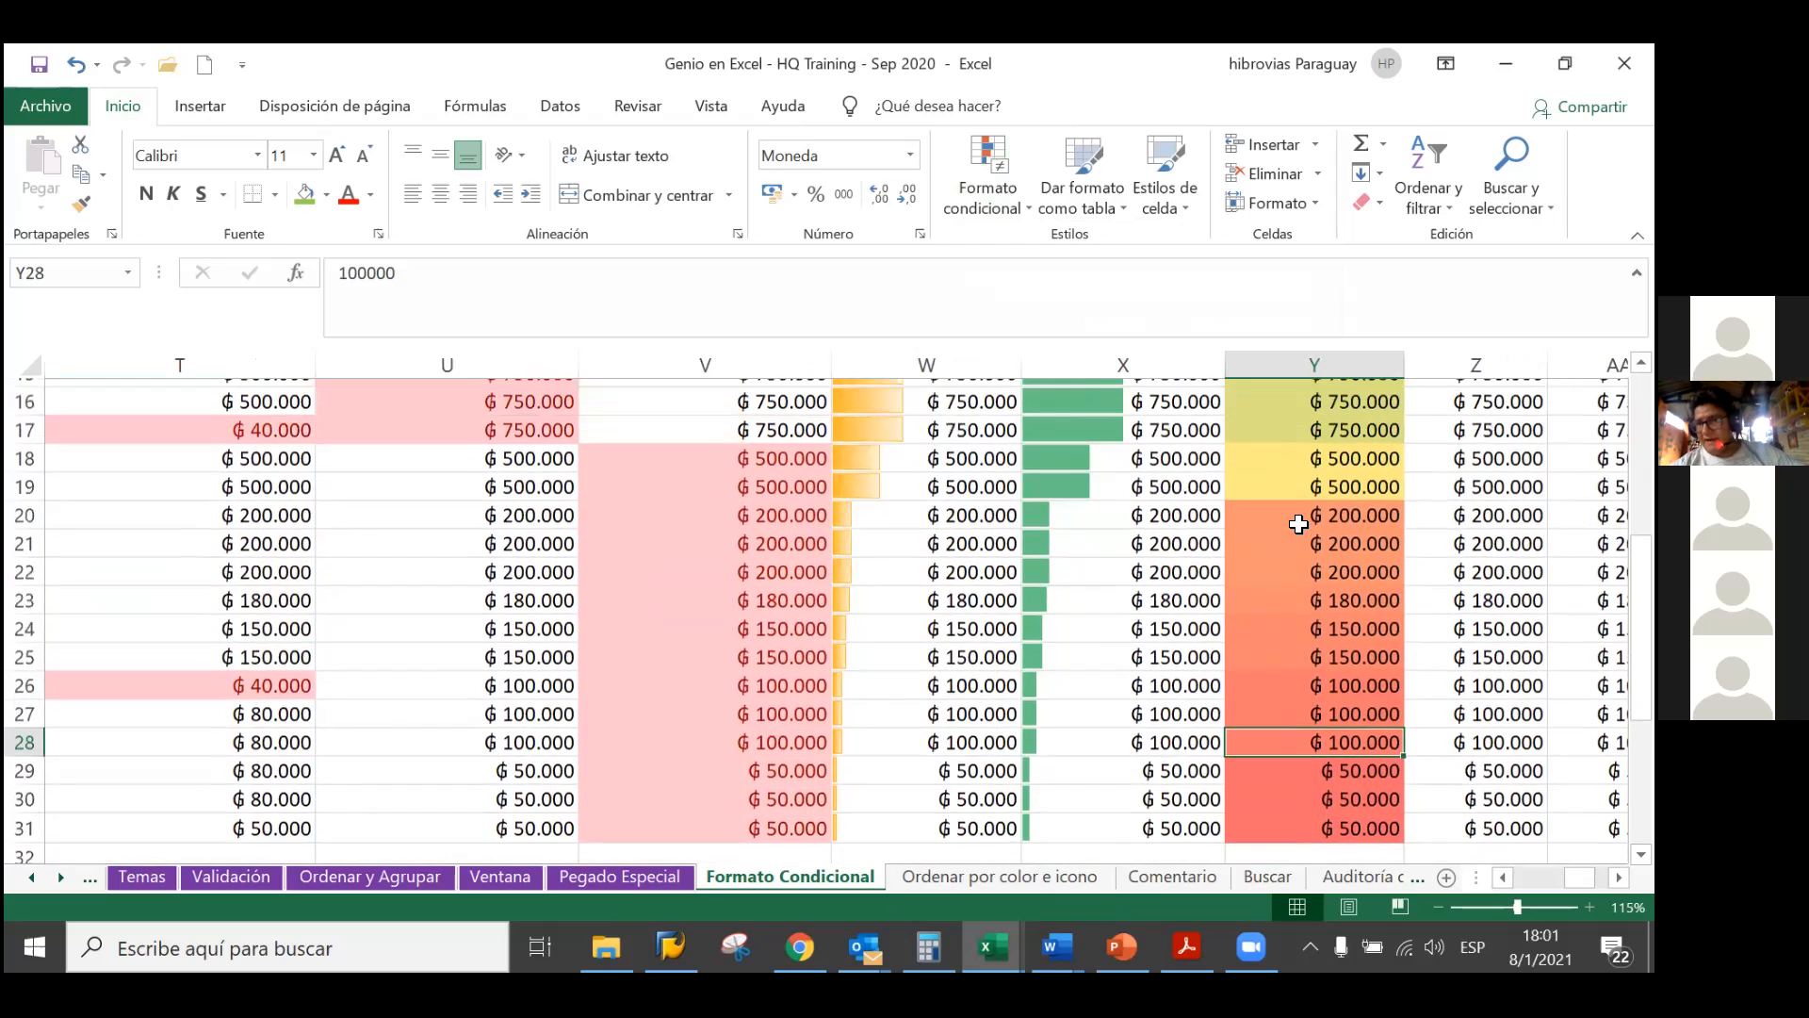
{"action": "scroll", "coordinate": [1298, 523], "scroll_direction": "up", "scroll_amount": 3}
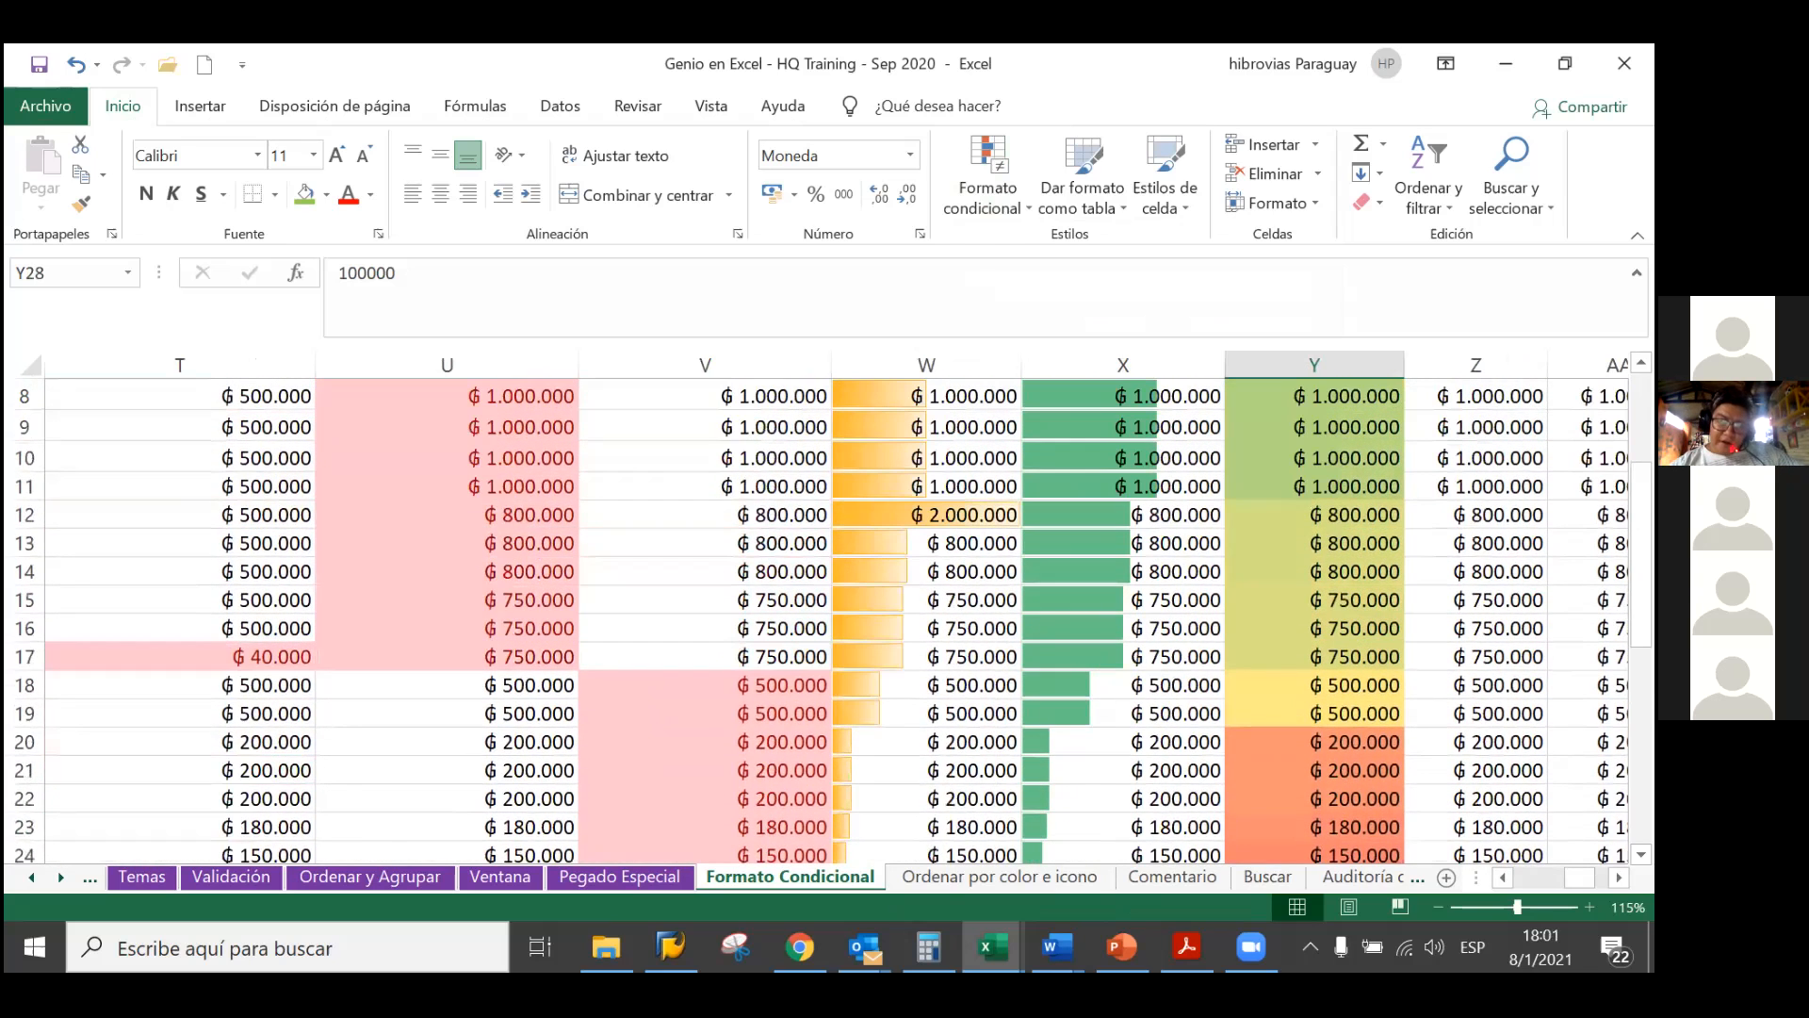
{"action": "scroll", "coordinate": [827, 528], "scroll_direction": "up", "scroll_amount": 2}
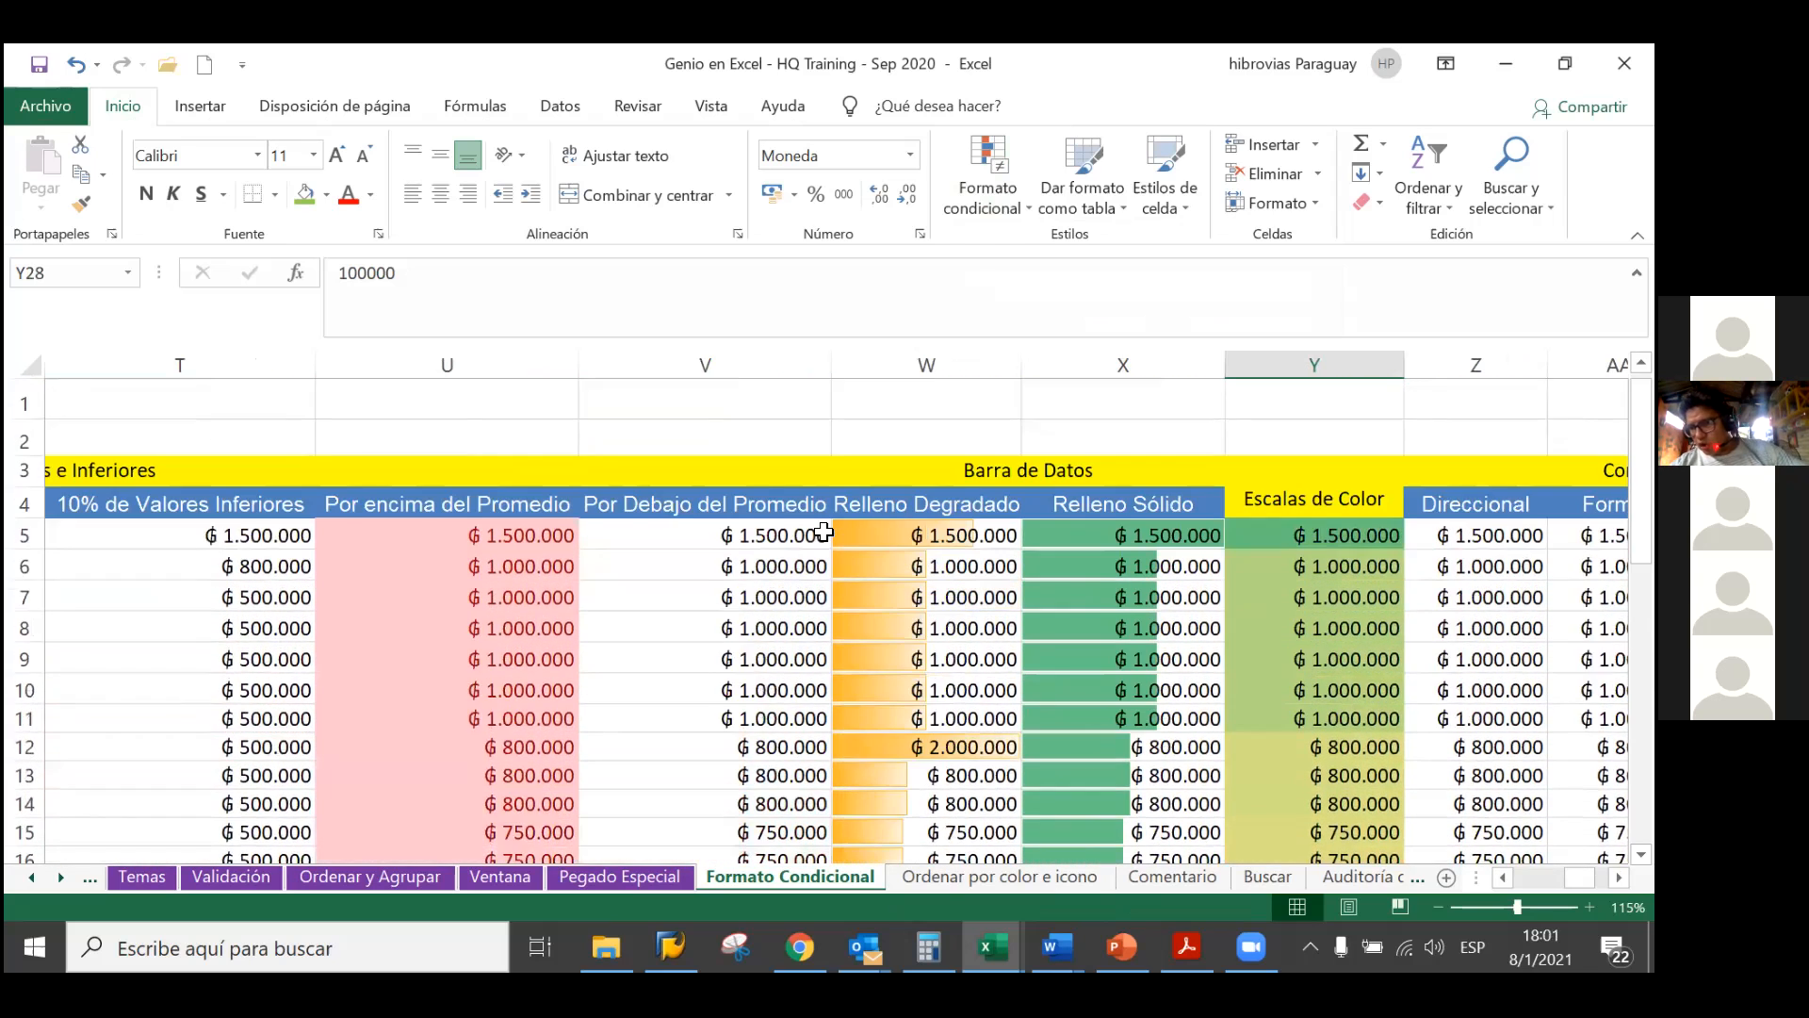
Compare the Escalas de Color shading with the neighbouring data bar columns and the Conjuntos de Iconos columns
{"action": "scroll", "coordinate": [824, 534], "scroll_direction": "down", "scroll_amount": 2}
{"action": "scroll", "coordinate": [823, 533], "scroll_direction": "down", "scroll_amount": 1}
{"action": "scroll", "coordinate": [824, 533], "scroll_direction": "right", "scroll_amount": 1}
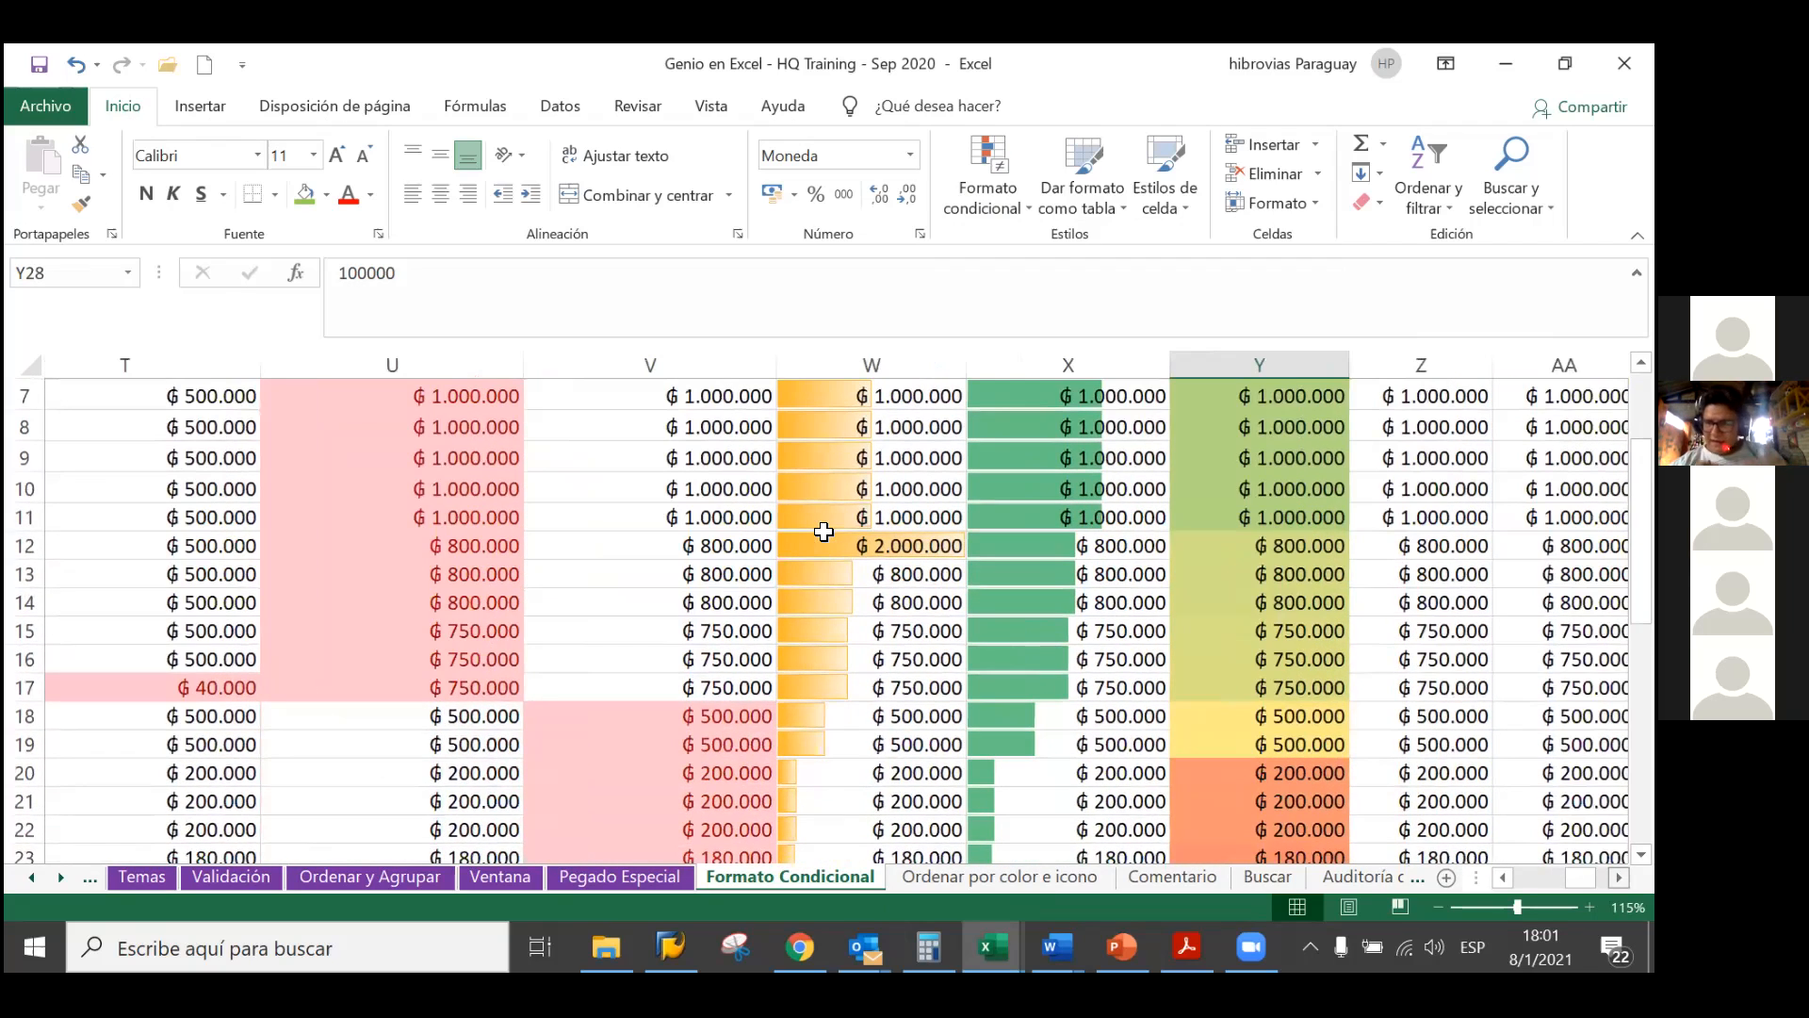
{"action": "scroll", "coordinate": [824, 533], "scroll_direction": "right", "scroll_amount": 2}
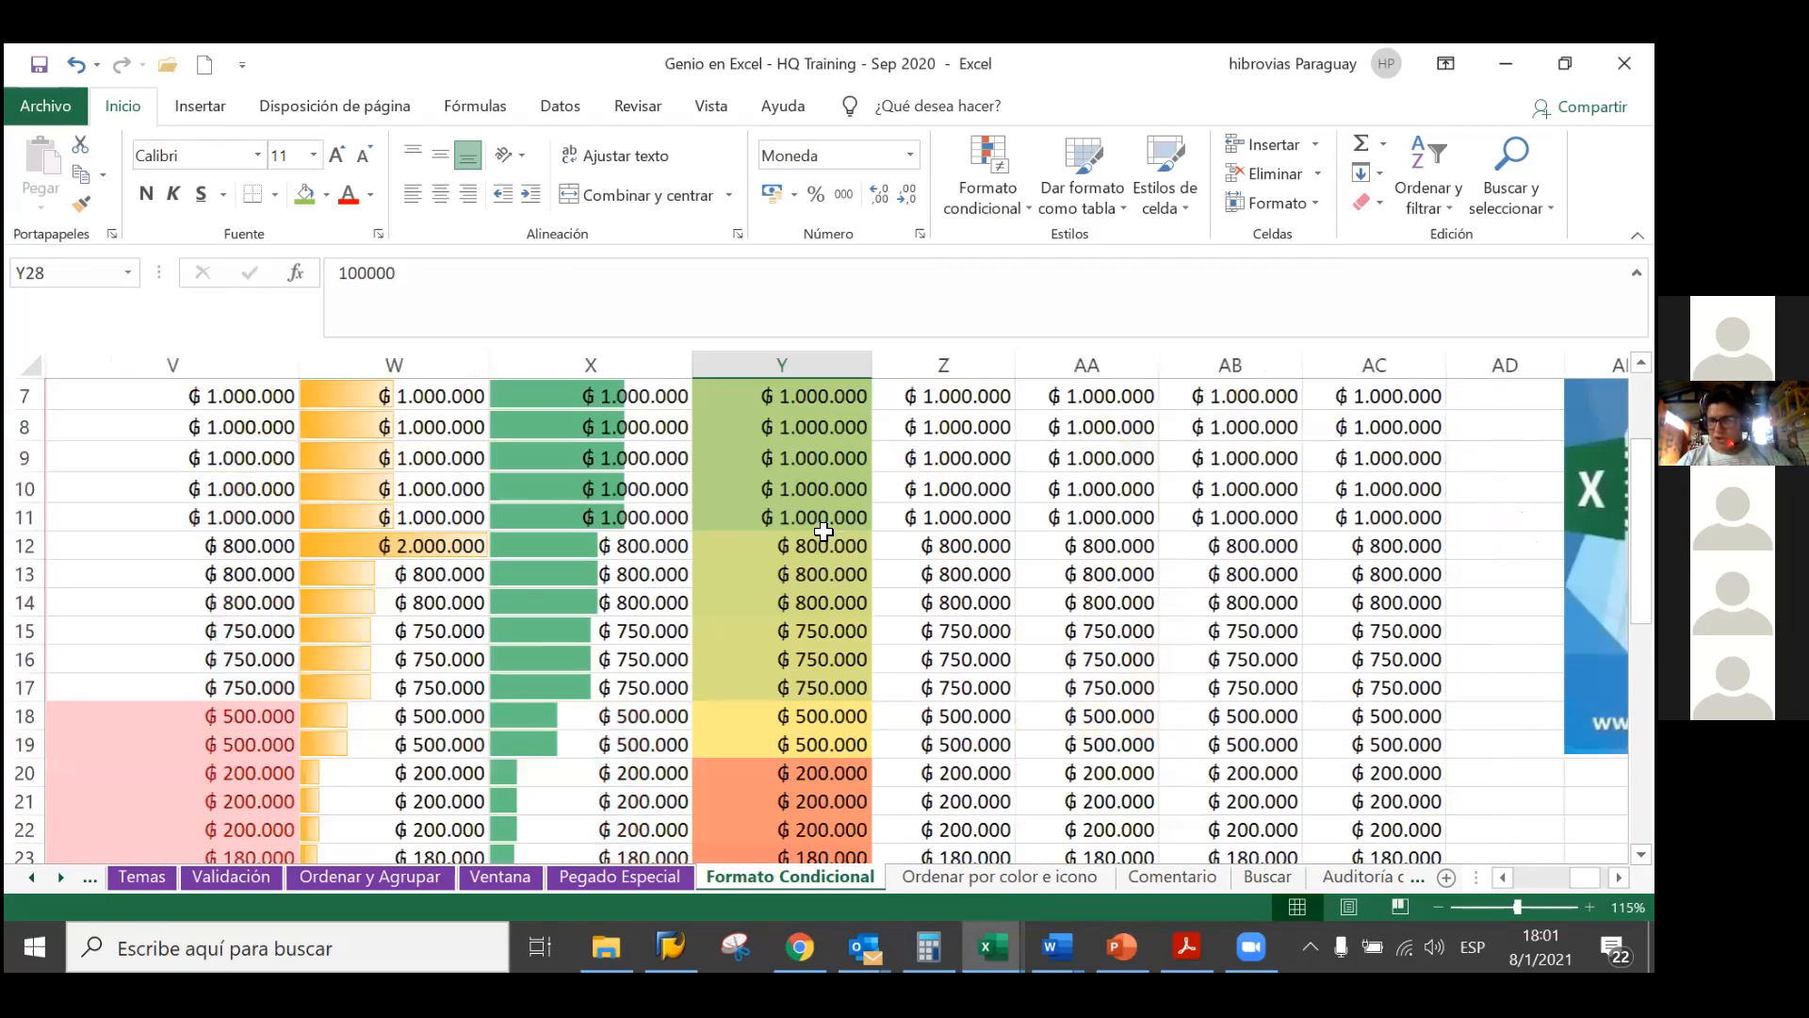
{"action": "scroll", "coordinate": [823, 533], "scroll_direction": "up", "scroll_amount": 2}
{"action": "scroll", "coordinate": [824, 532], "scroll_direction": "down", "scroll_amount": 4}
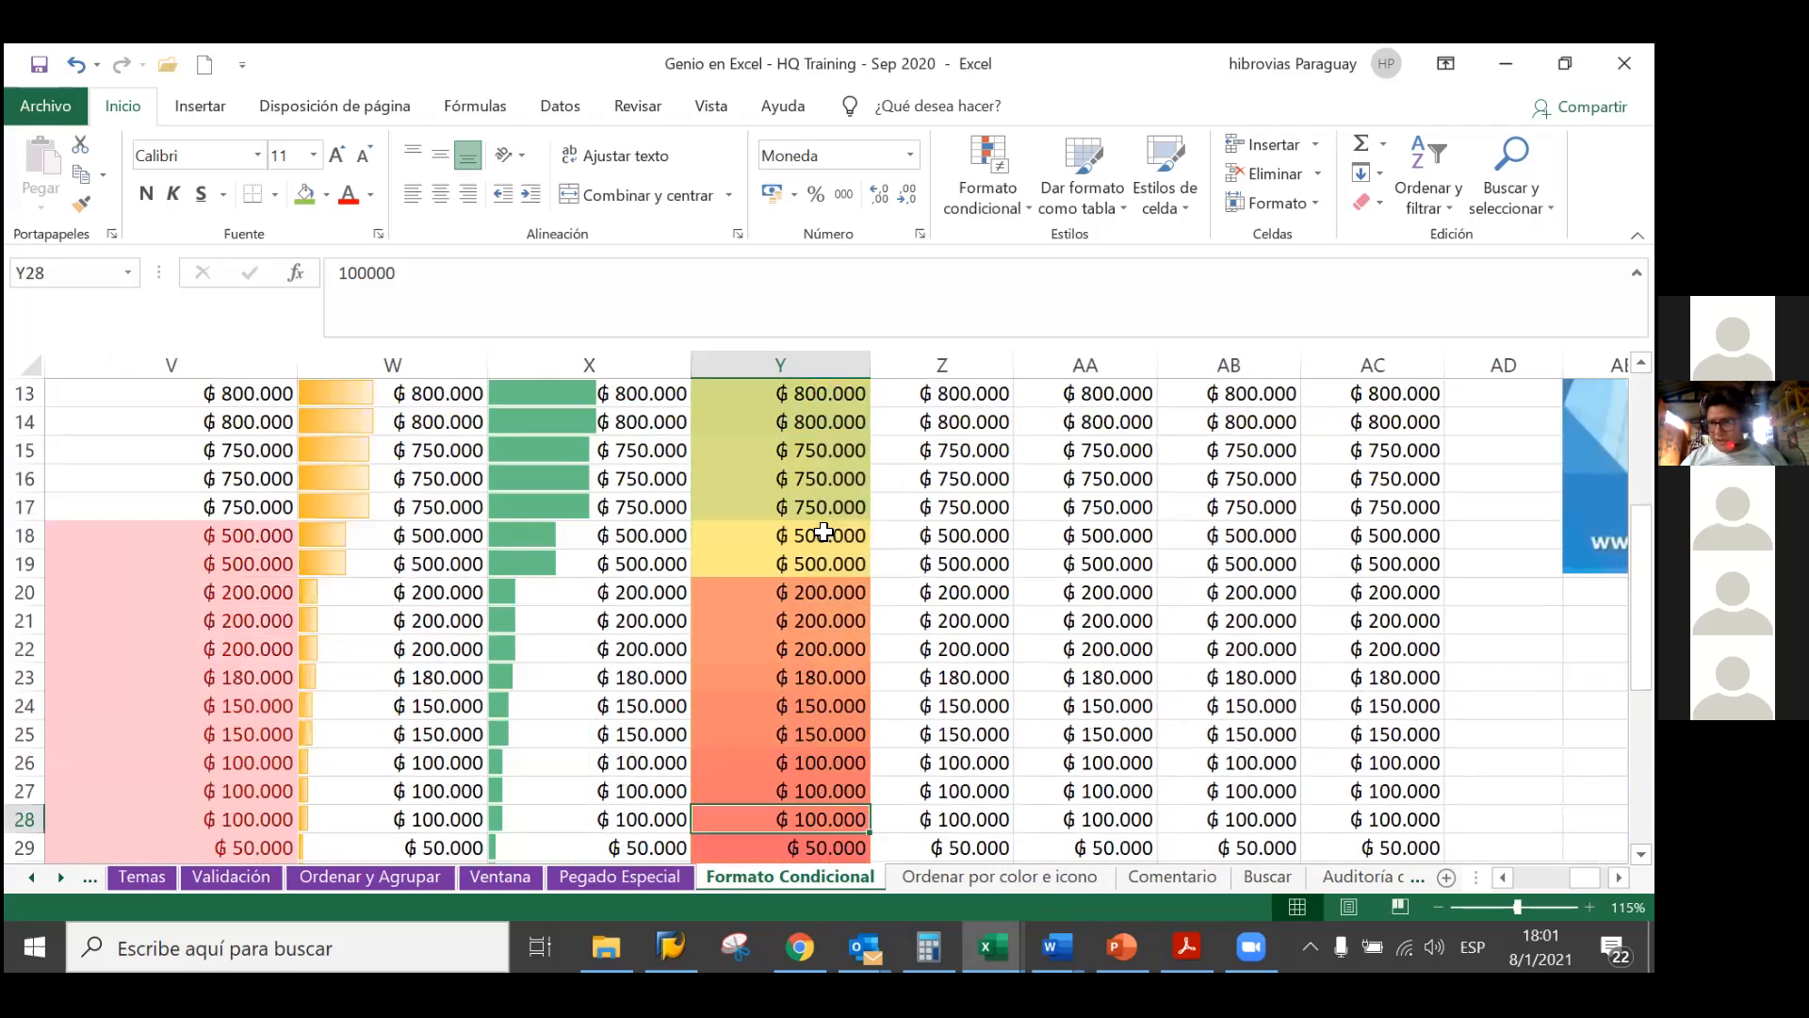
{"action": "scroll", "coordinate": [824, 532], "scroll_direction": "down", "scroll_amount": 3}
{"action": "scroll", "coordinate": [824, 533], "scroll_direction": "up", "scroll_amount": 3}
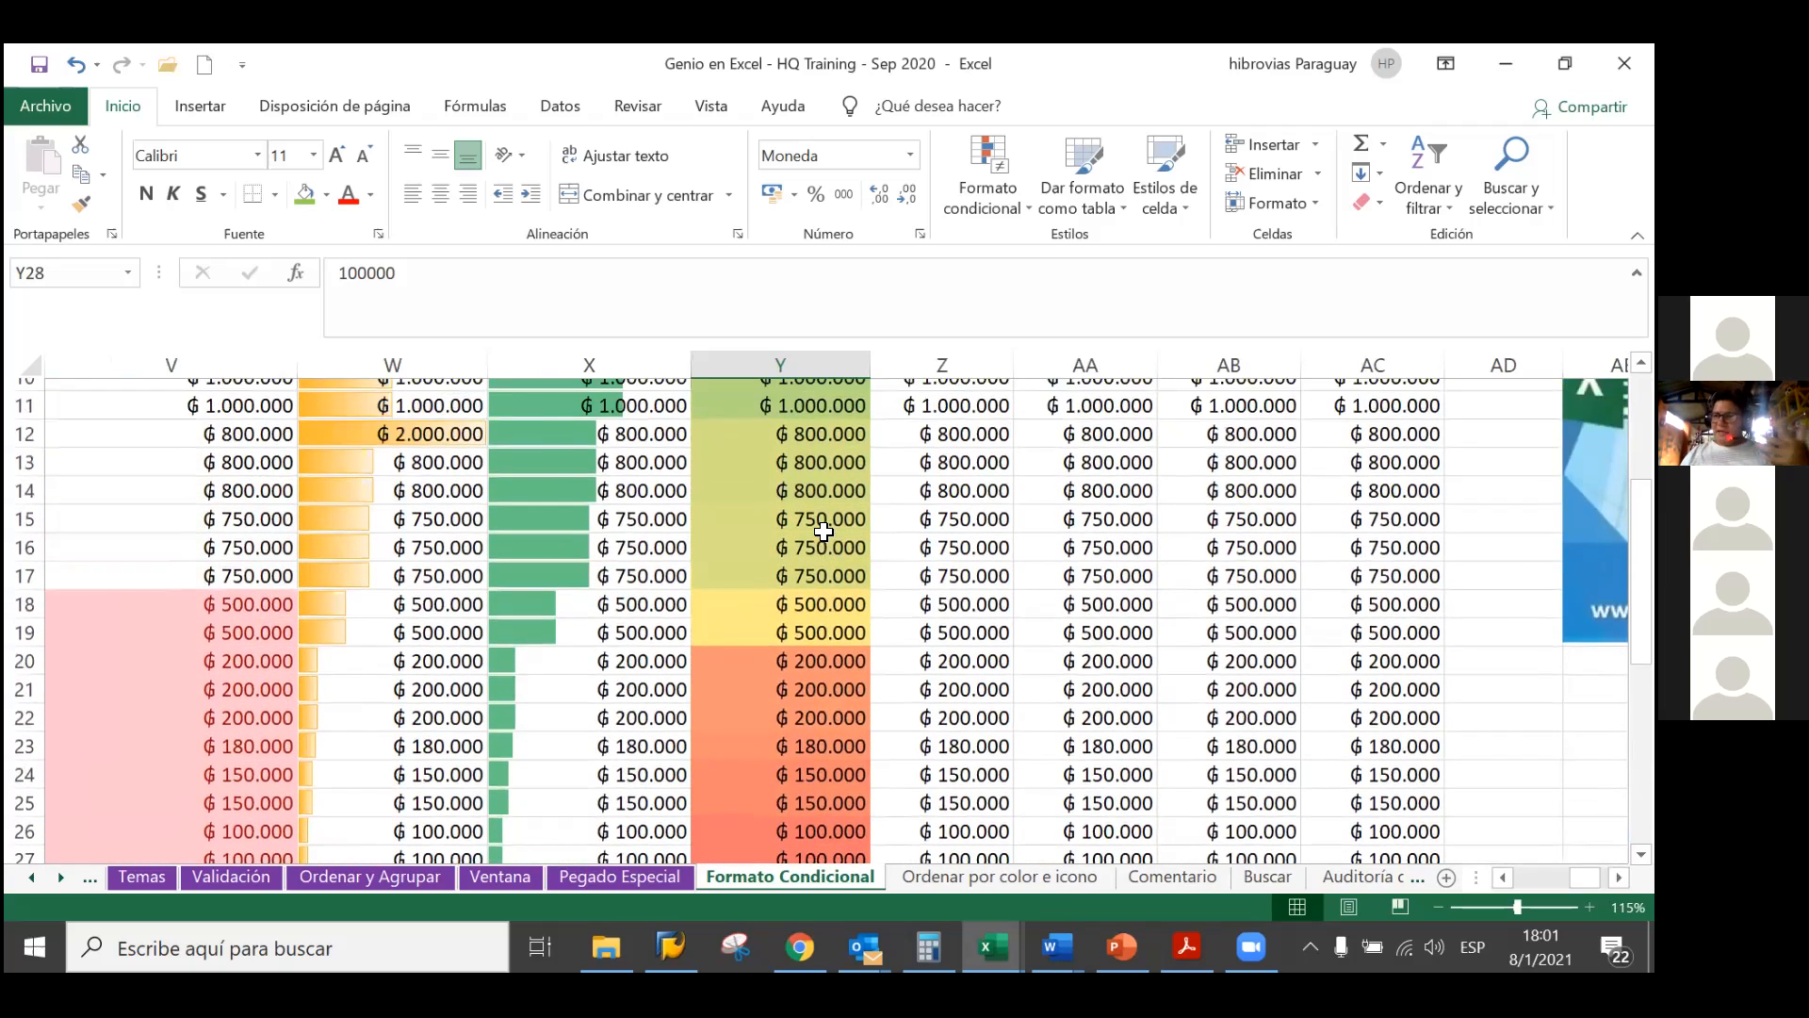
{"action": "scroll", "coordinate": [823, 533], "scroll_direction": "up", "scroll_amount": 4}
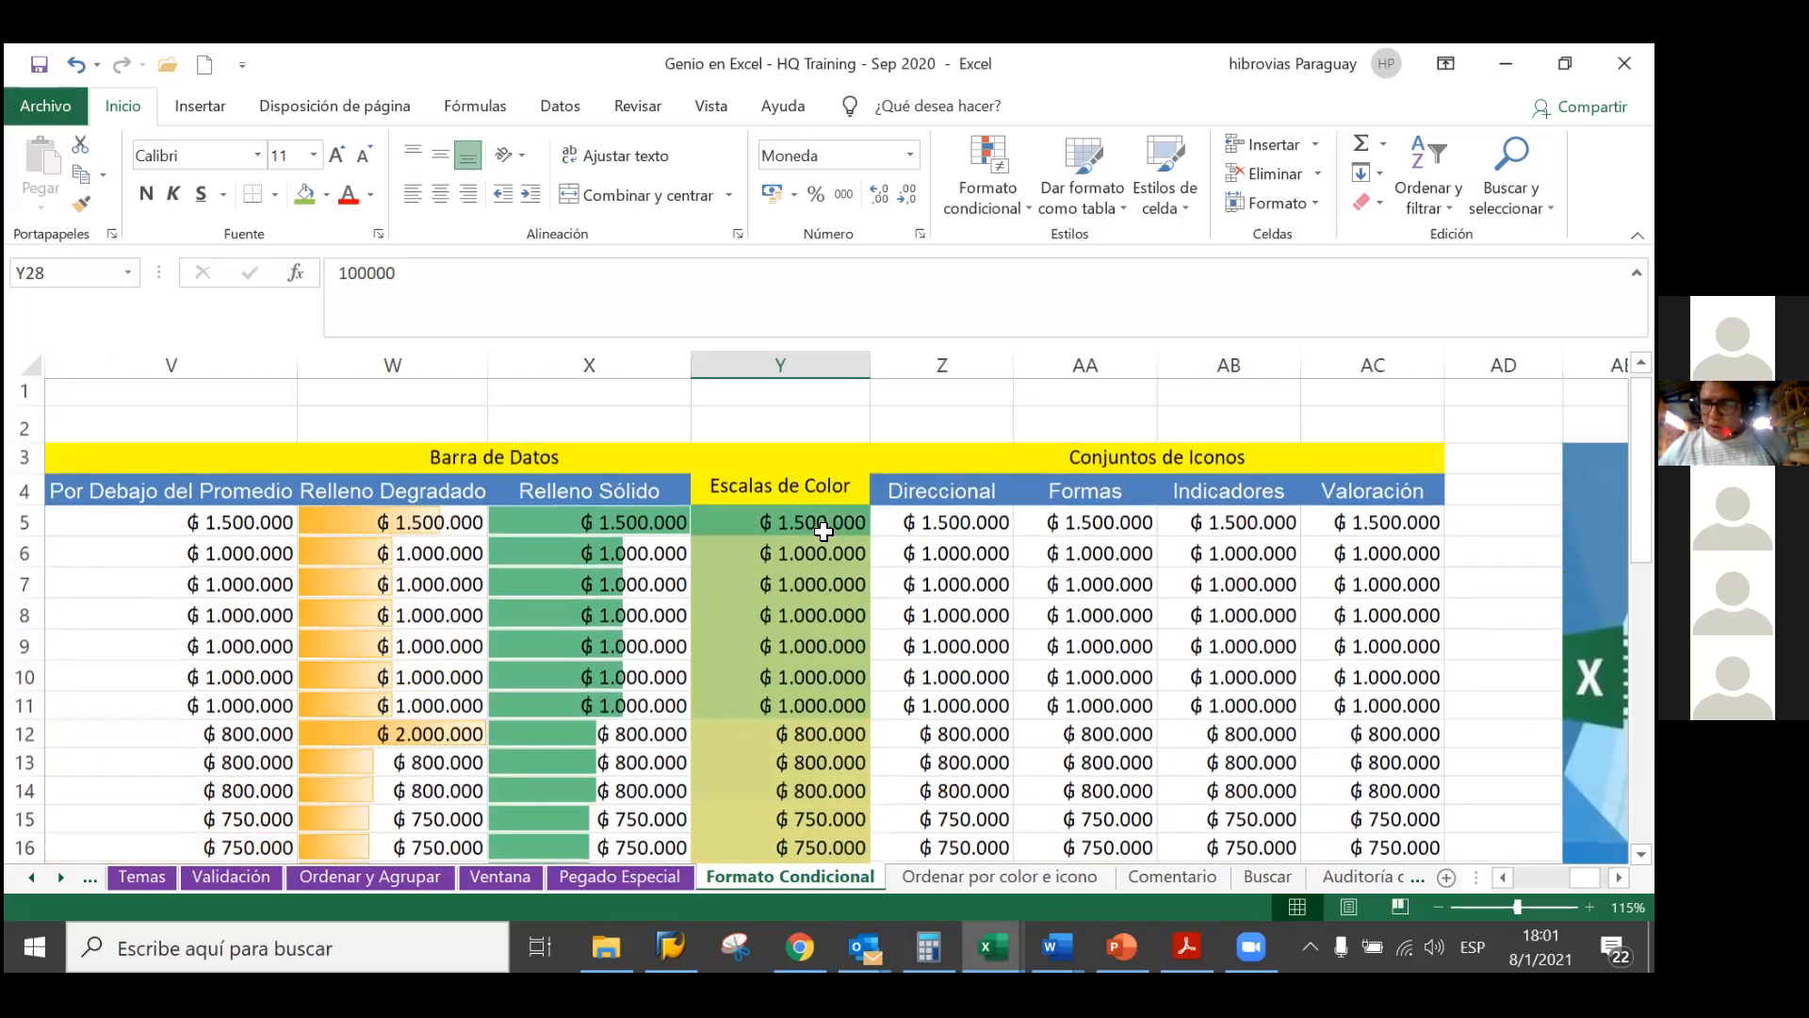
{"action": "scroll", "coordinate": [823, 532], "scroll_direction": "up", "scroll_amount": 1}
{"action": "scroll", "coordinate": [823, 532], "scroll_direction": "down", "scroll_amount": 1}
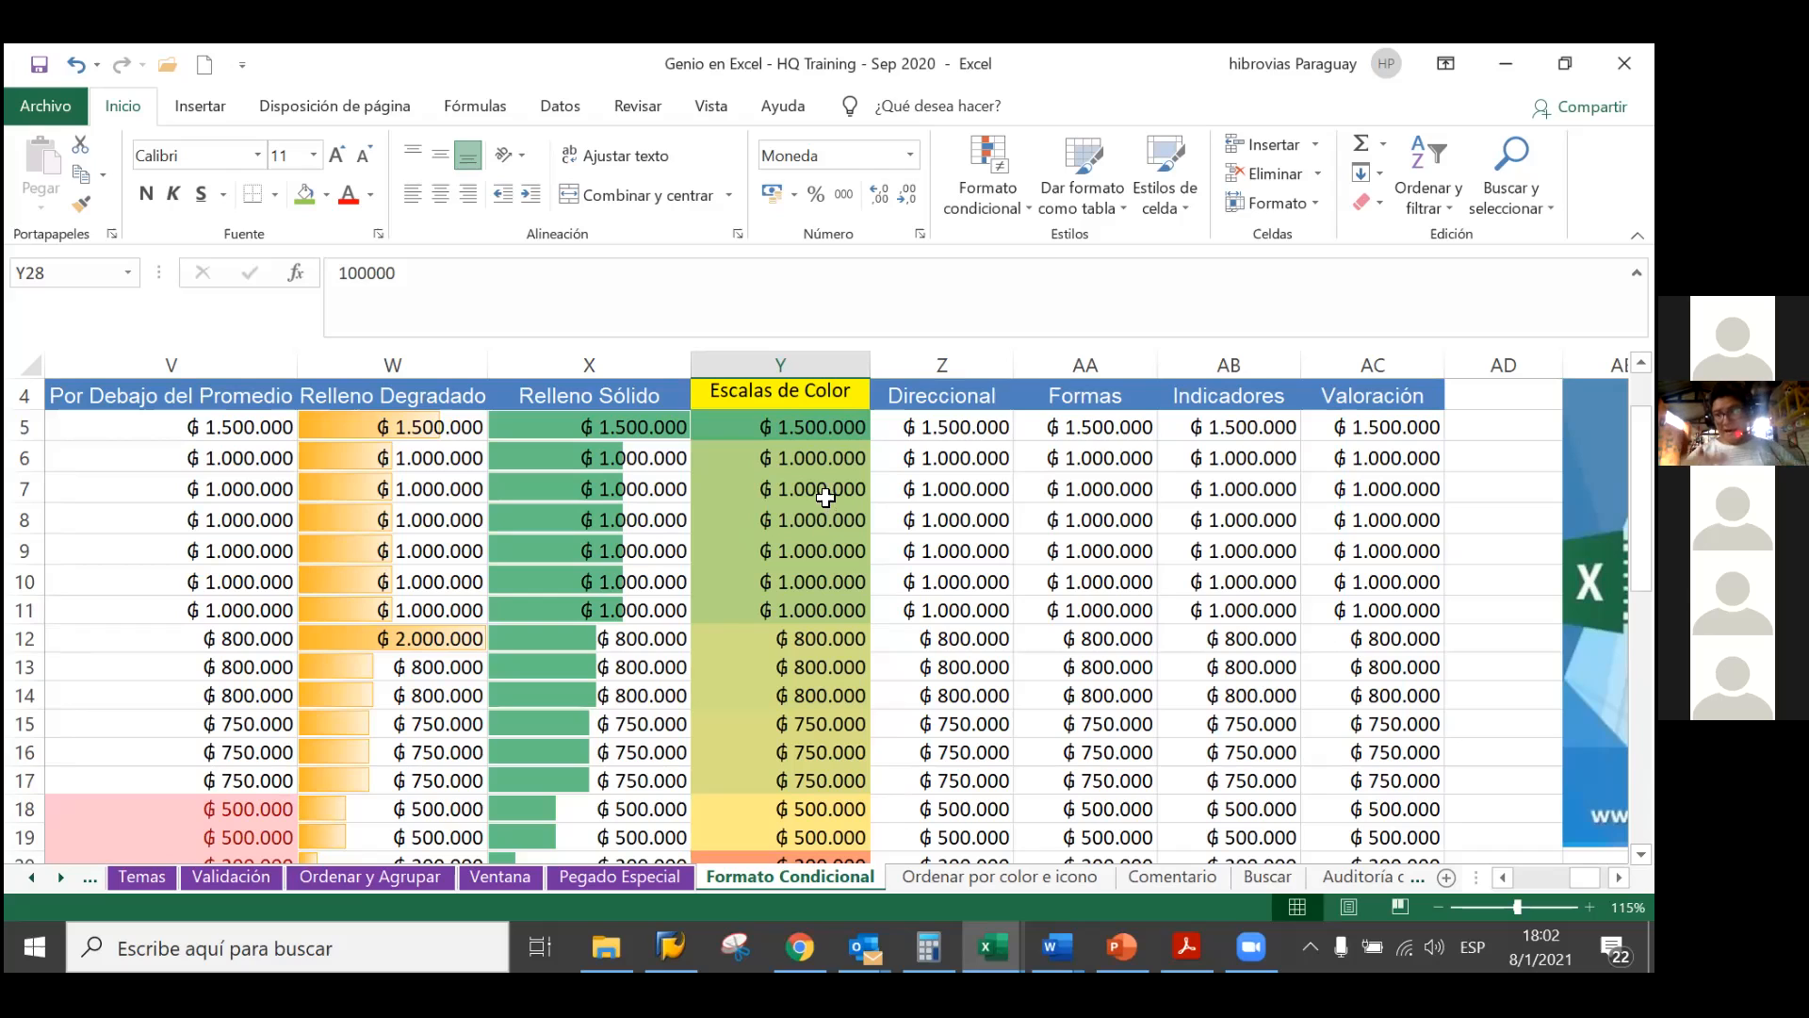
Apply the reversed red-yellow-green color scale to the Escalas de Color values in Y5:Y31
{"action": "left_click", "coordinate": [829, 431]}
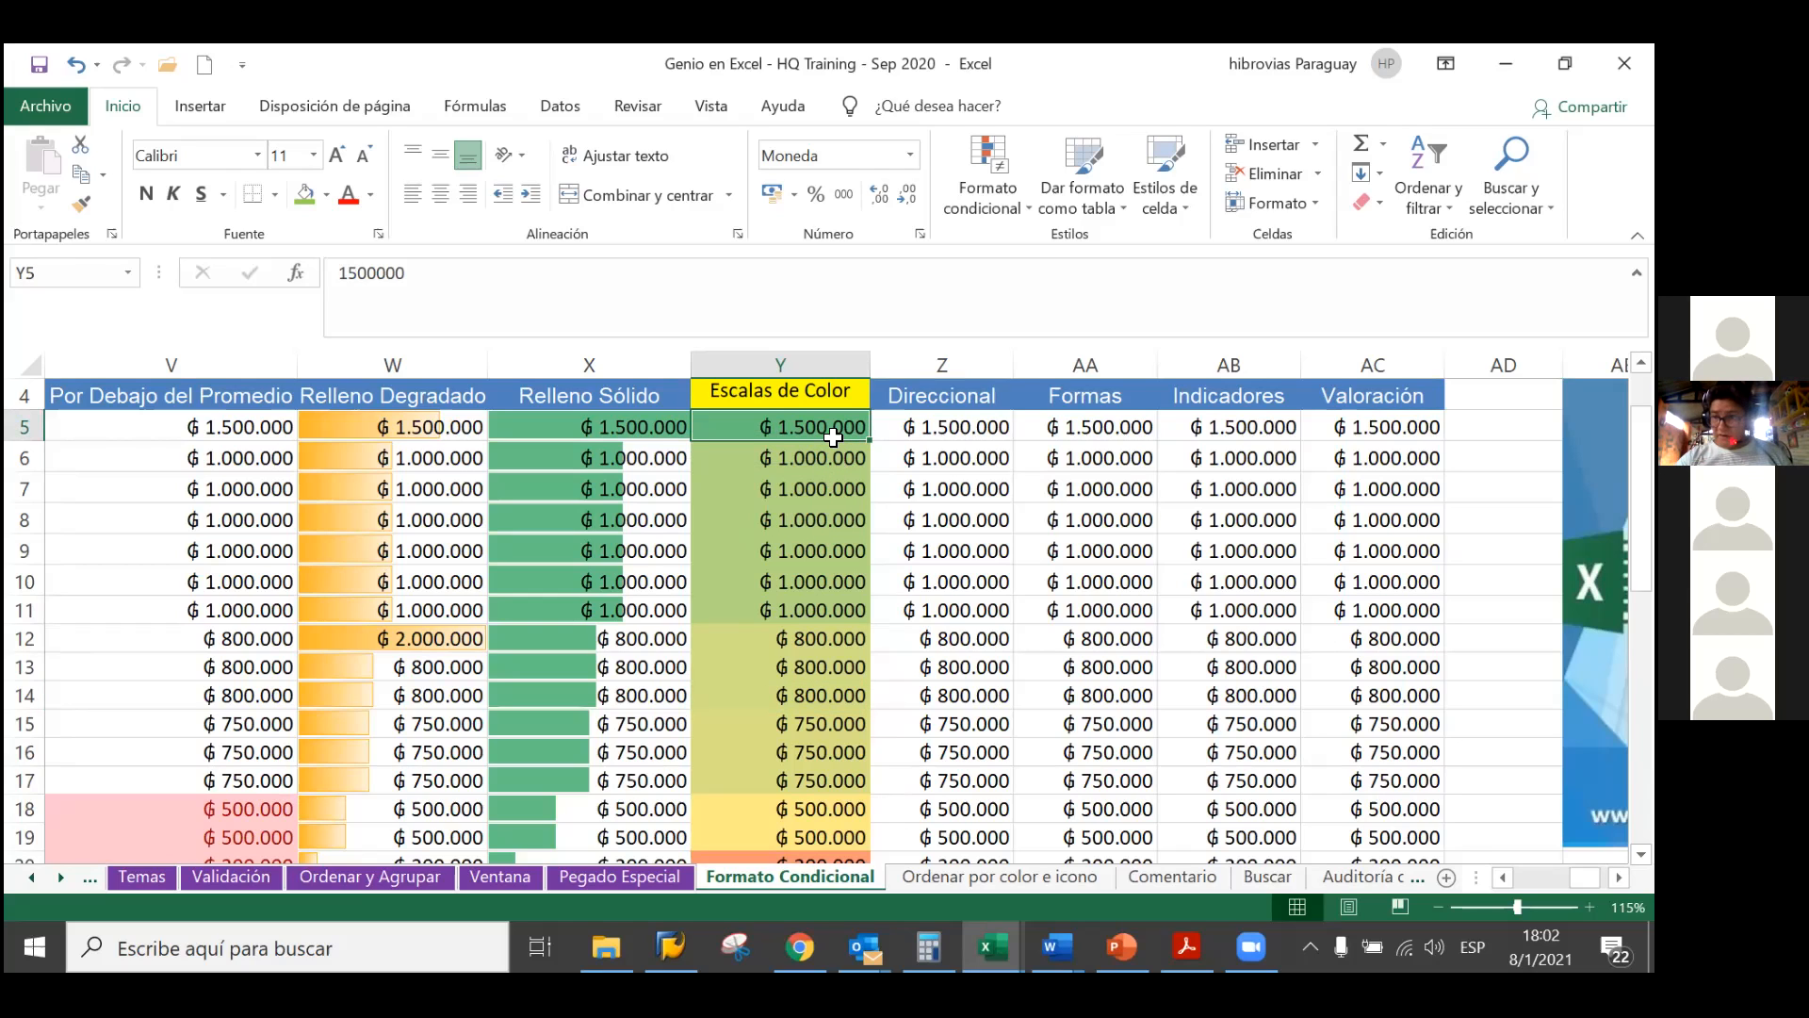
{"action": "key", "text": "ctrl+shift+Down"}
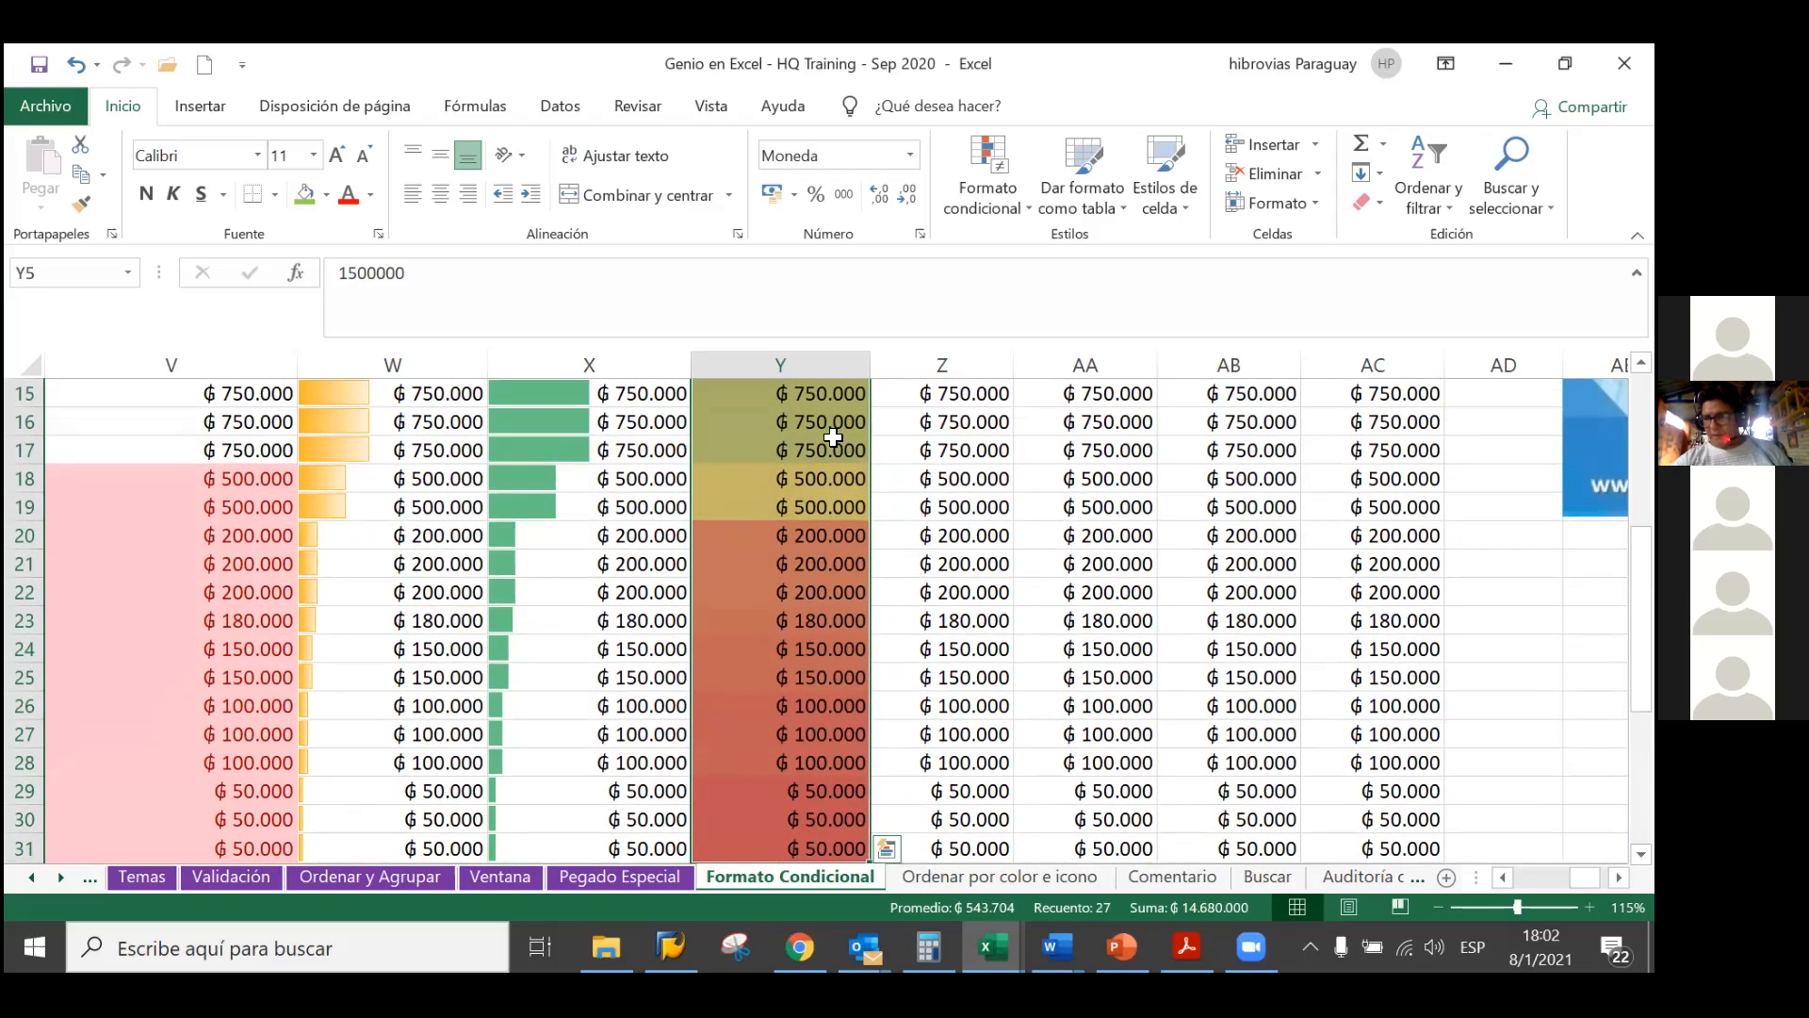
{"action": "left_click", "coordinate": [1007, 205]}
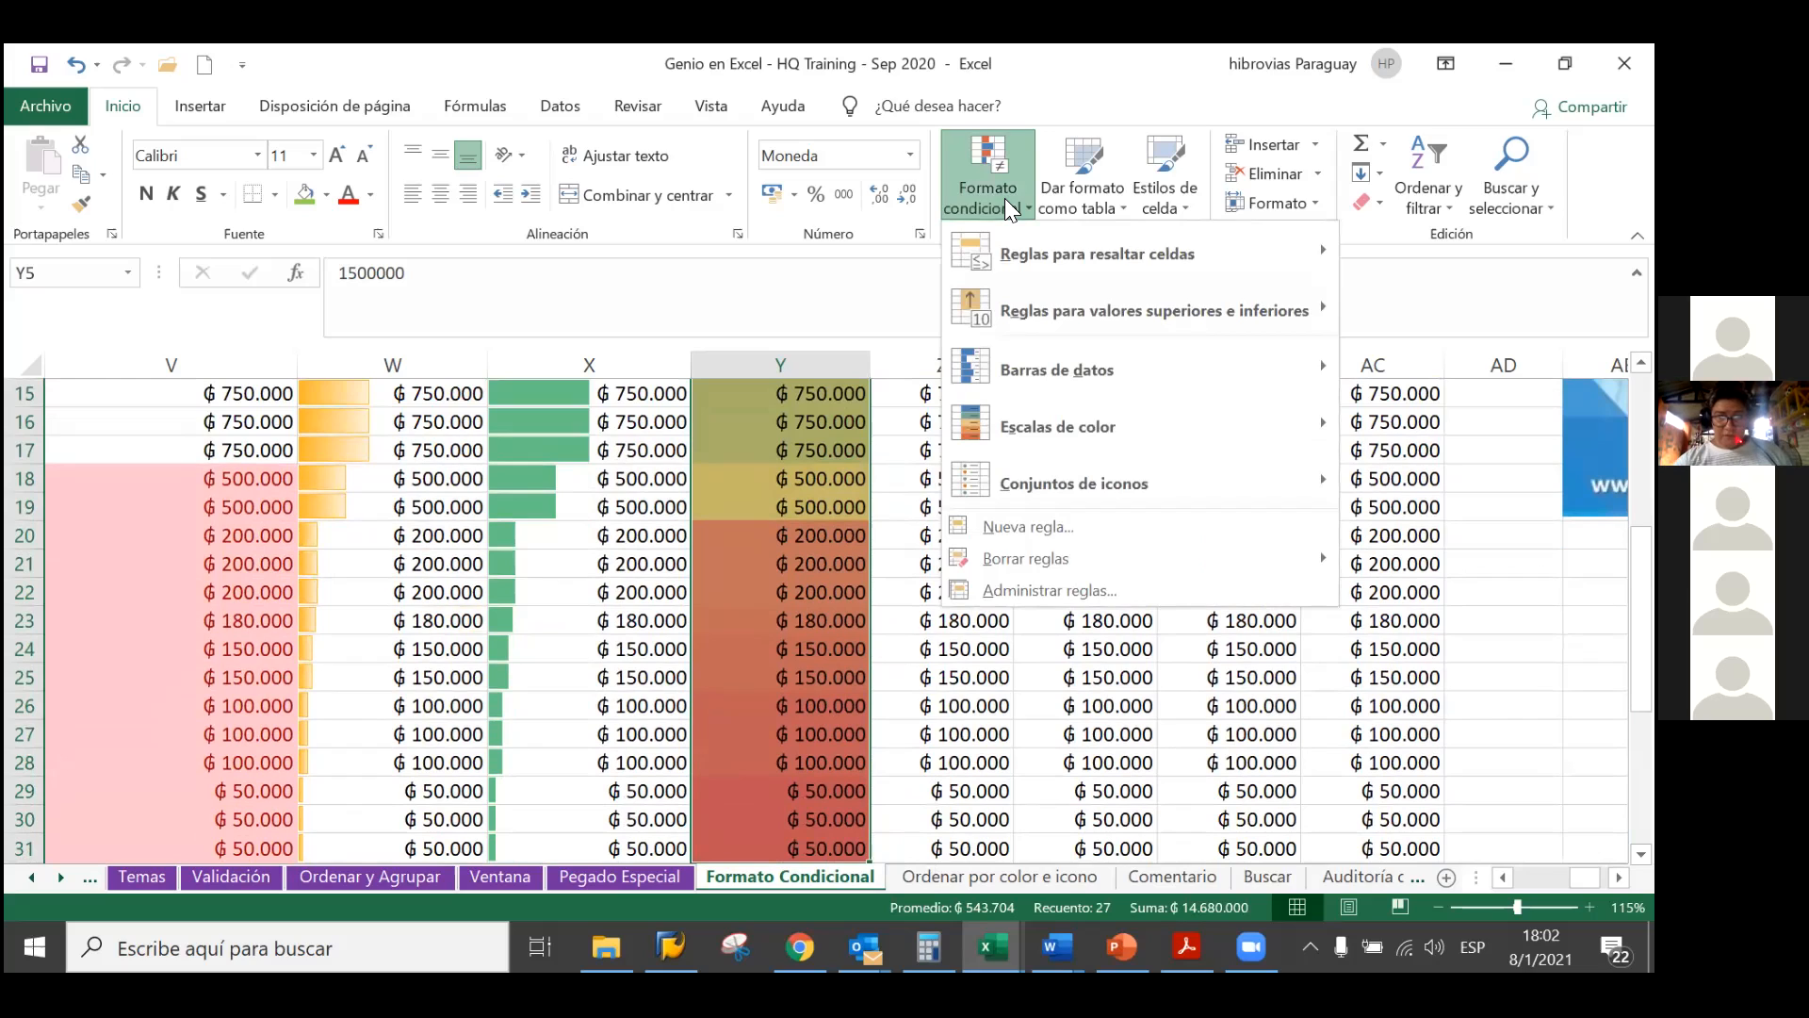
{"action": "mouse_move", "coordinate": [1031, 381]}
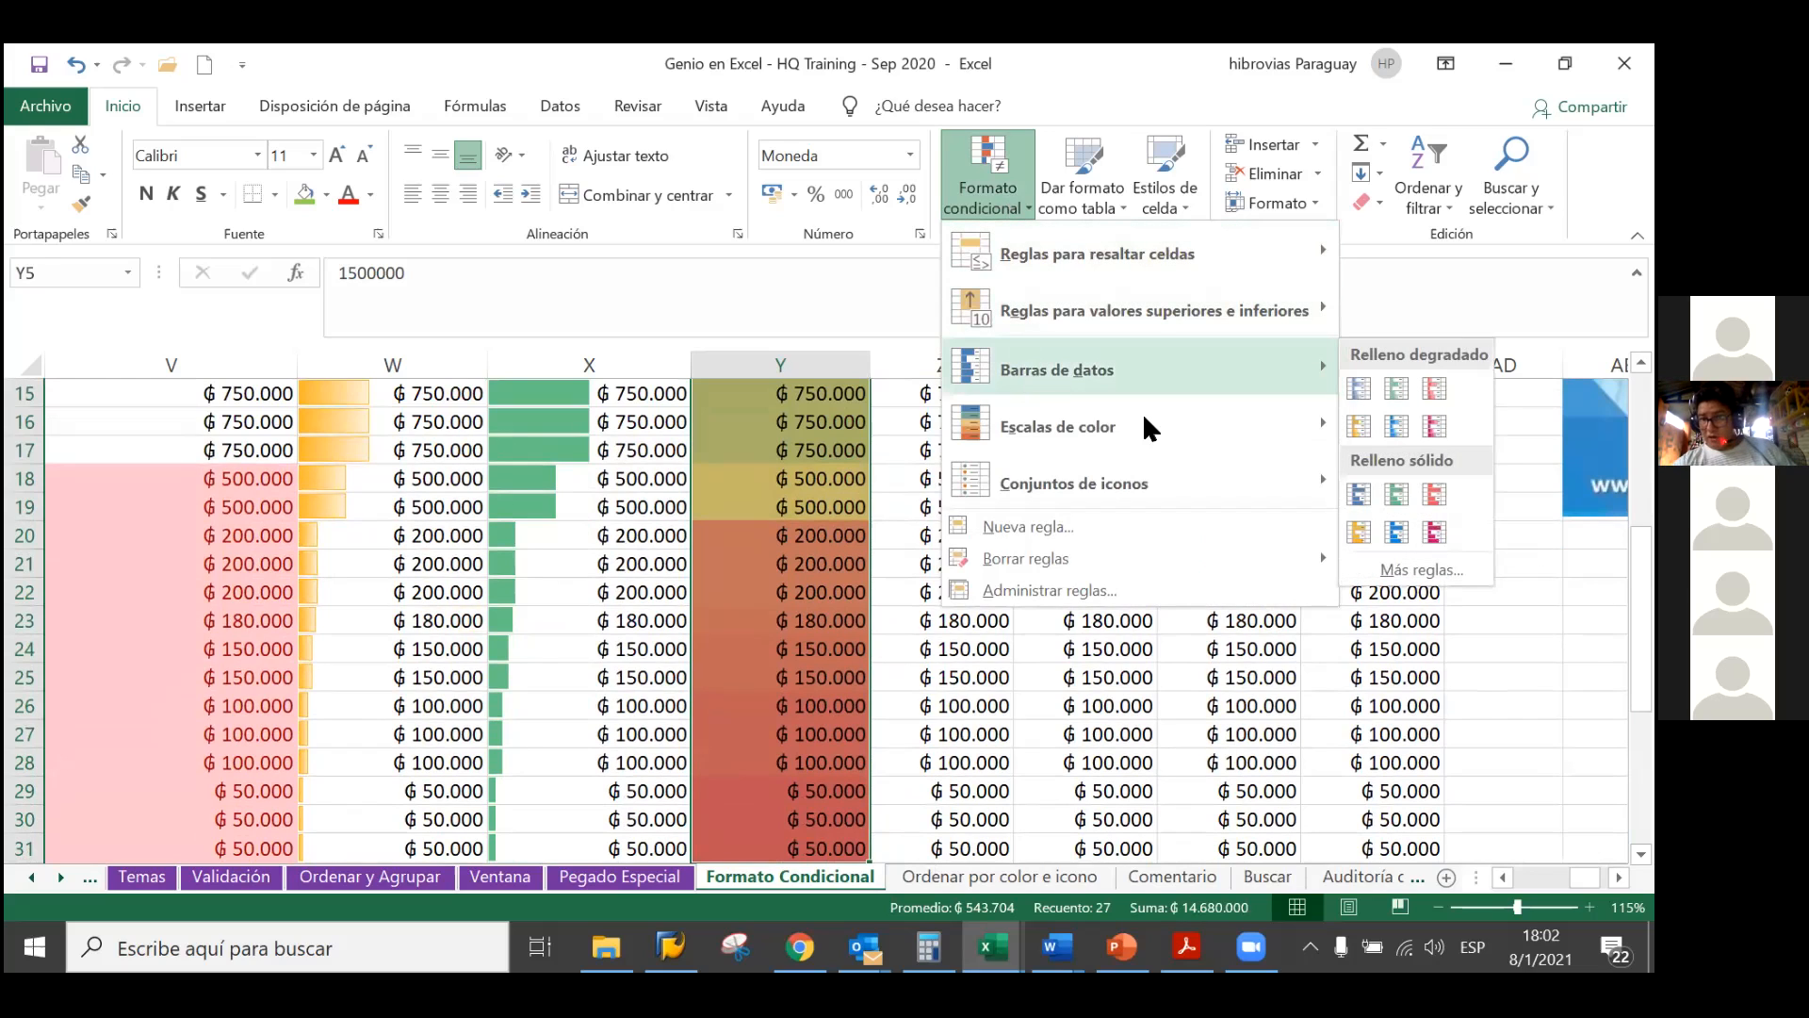
{"action": "mouse_move", "coordinate": [1144, 420]}
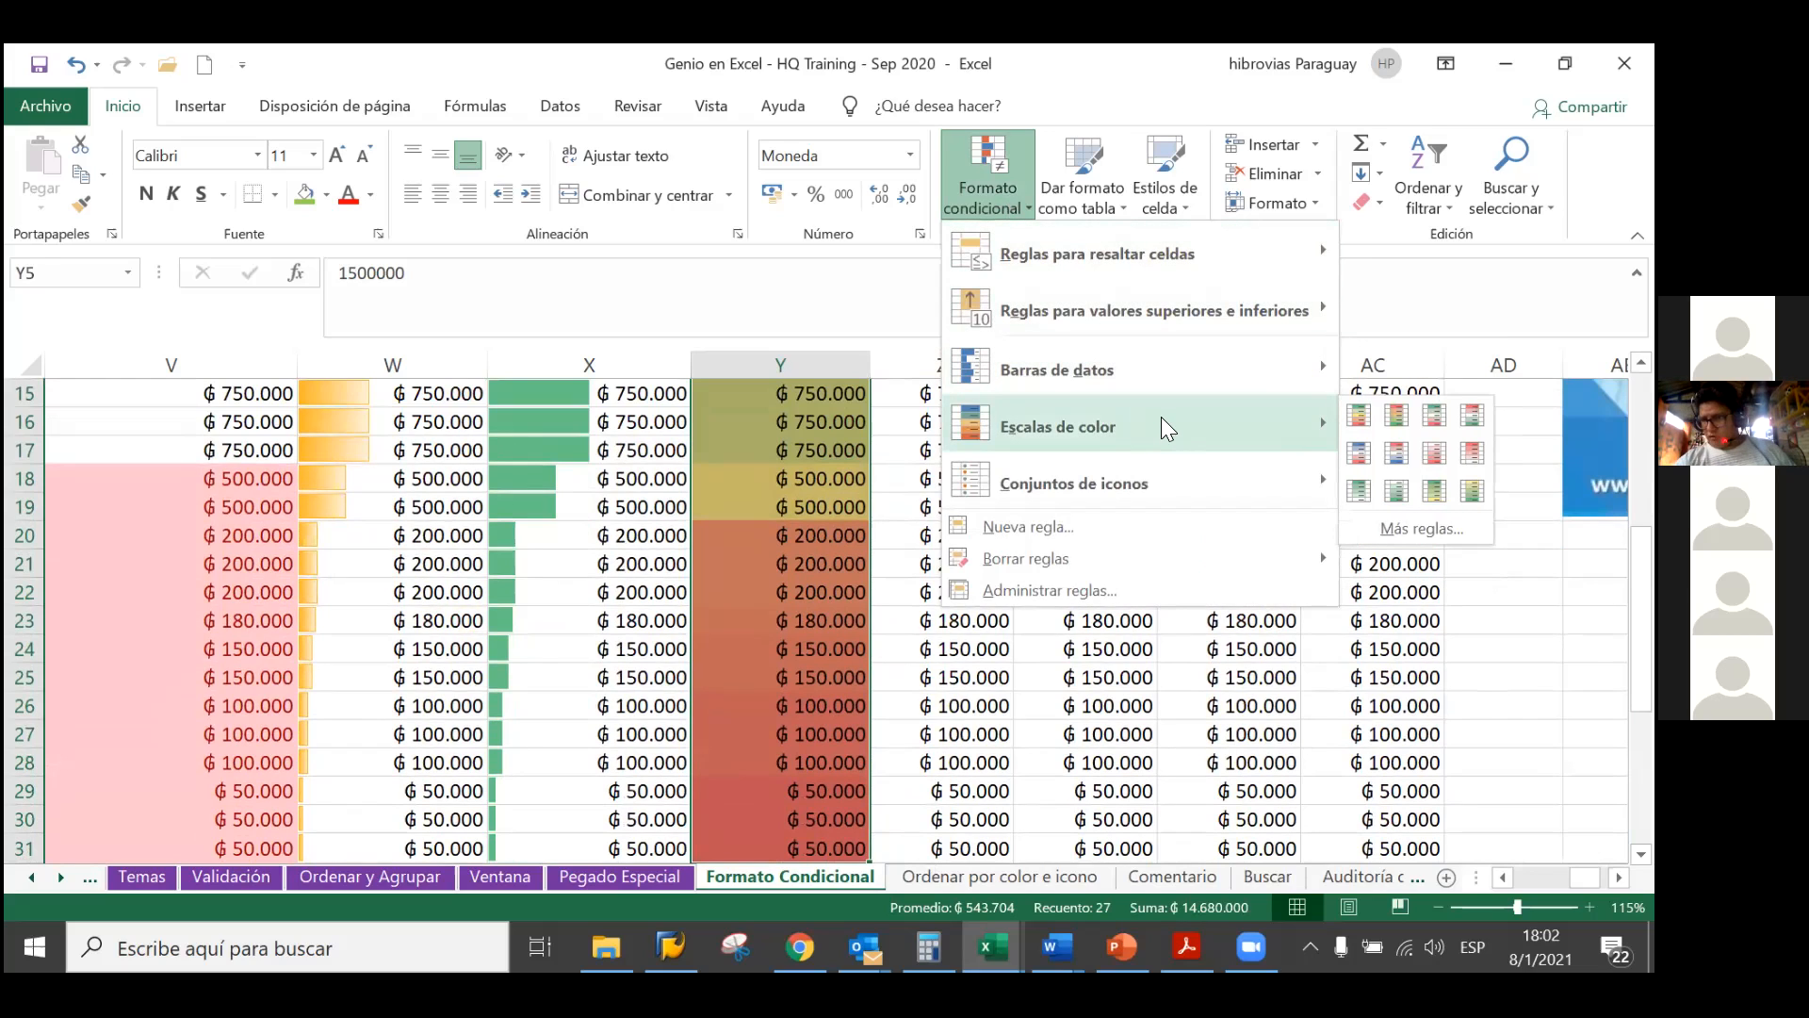
{"action": "left_click", "coordinate": [1393, 423]}
Review the reversed color scale in the Escalas de Color column, comparing the shading of high, middle and low values
{"action": "scroll", "coordinate": [737, 596], "scroll_direction": "up", "scroll_amount": 1}
{"action": "scroll", "coordinate": [737, 596], "scroll_direction": "up", "scroll_amount": 5}
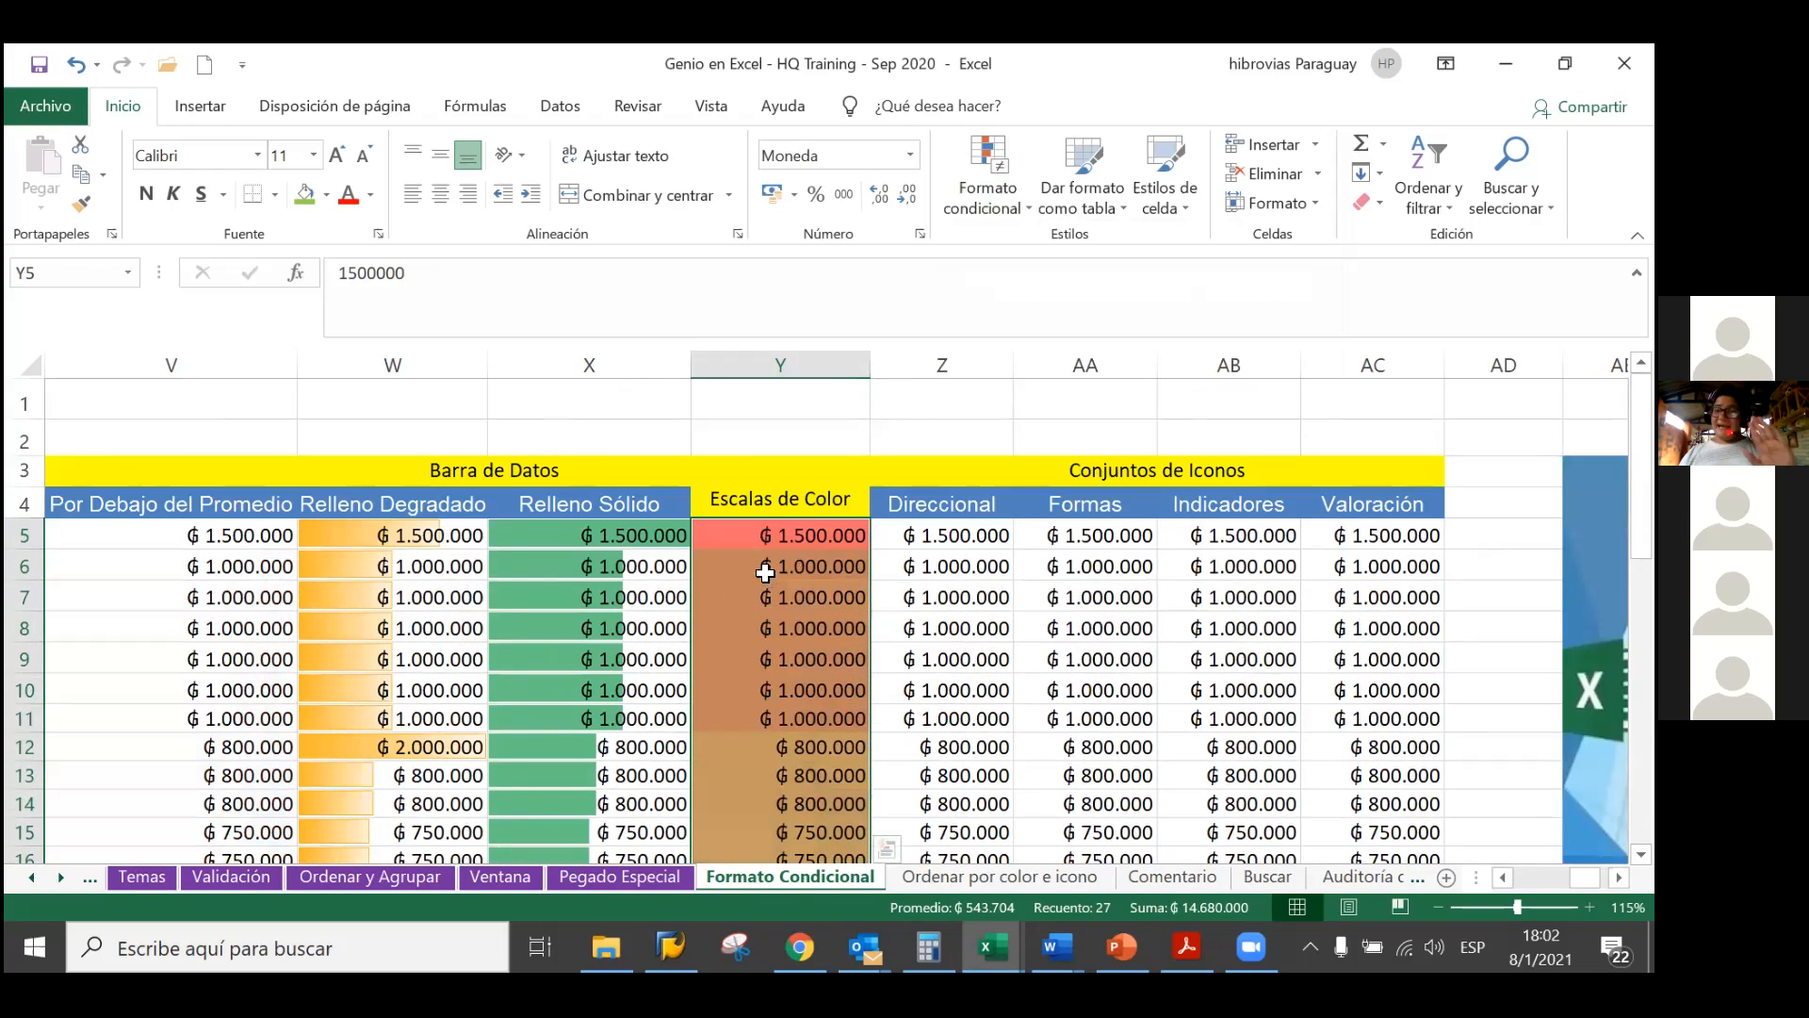
{"action": "left_click", "coordinate": [804, 591]}
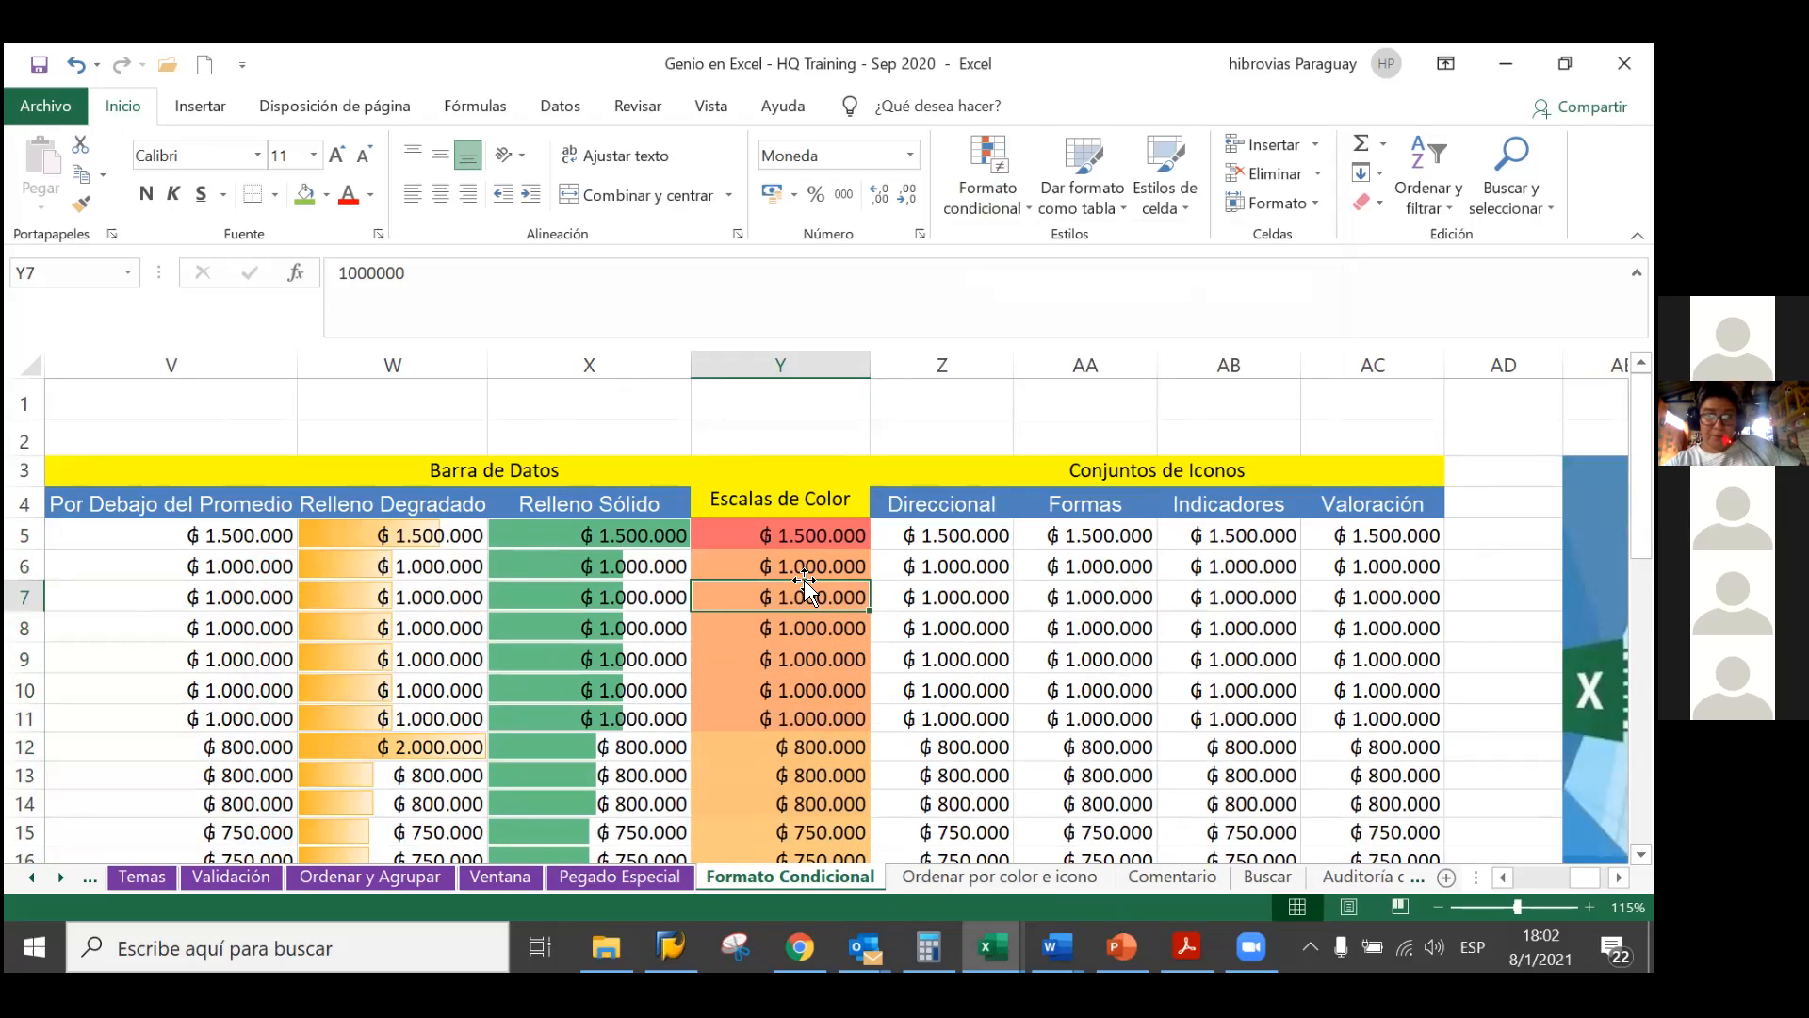
{"action": "scroll", "coordinate": [804, 587], "scroll_direction": "down", "scroll_amount": 1}
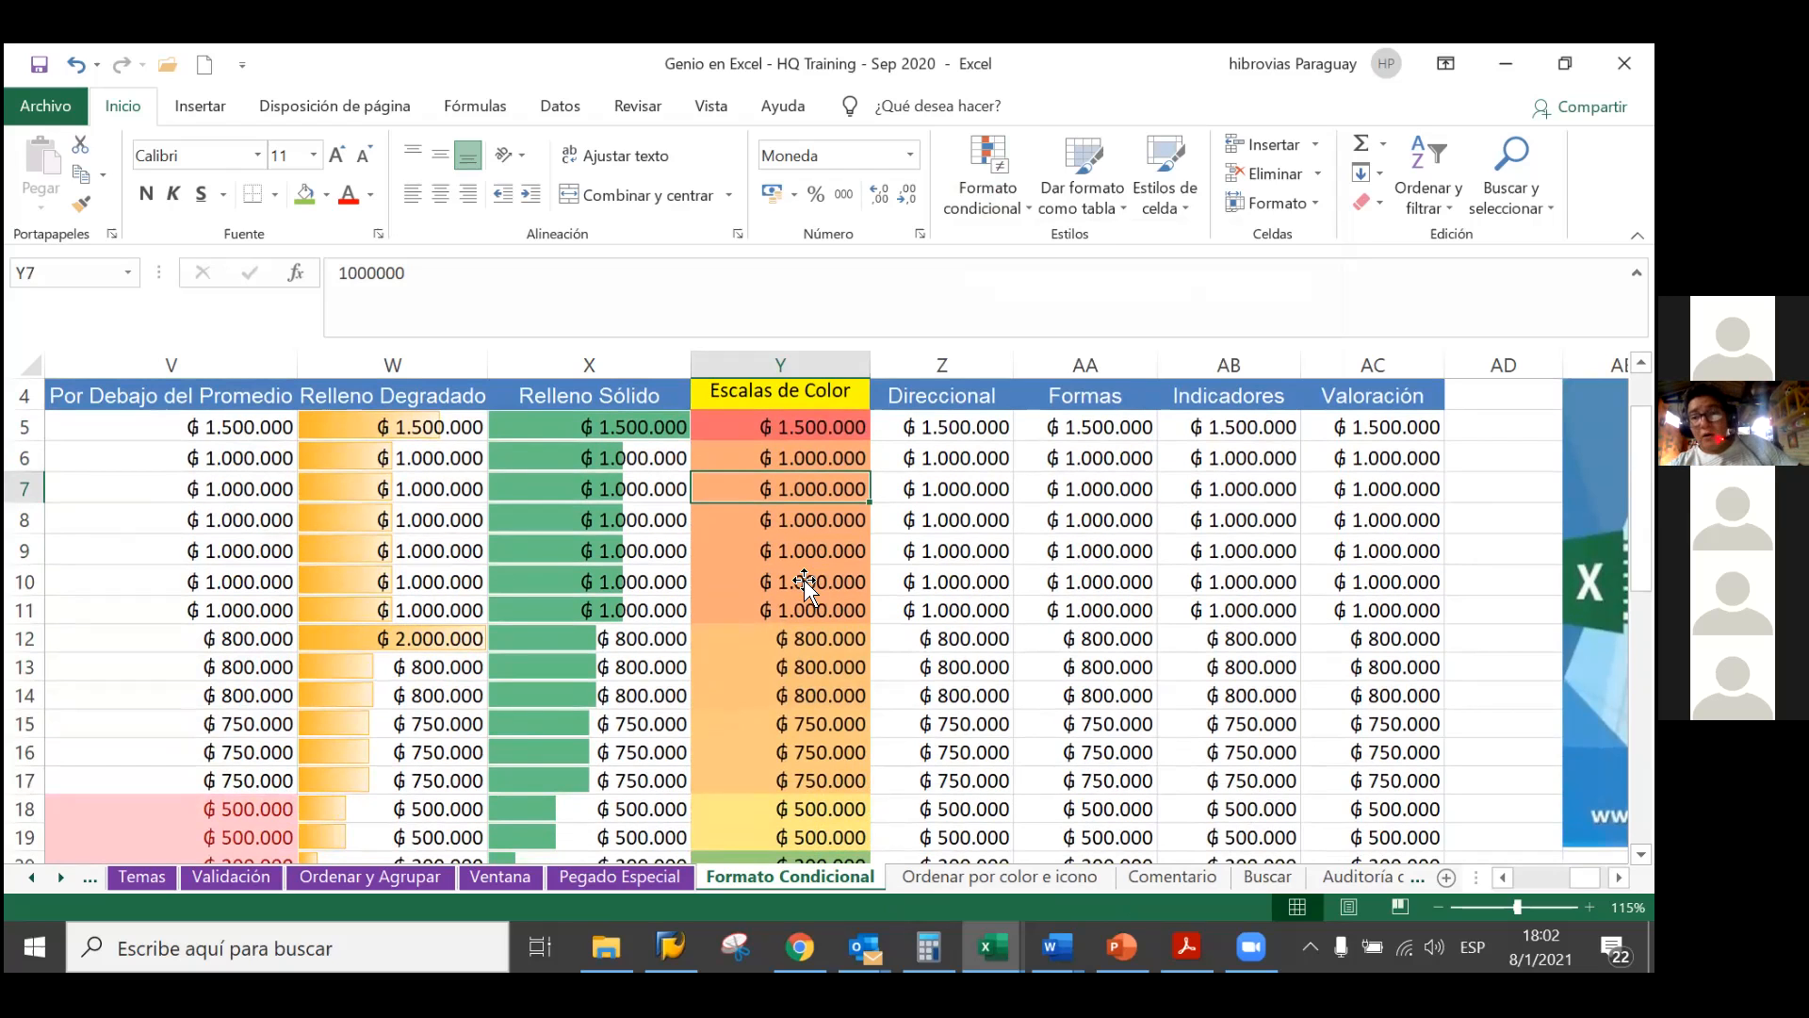
{"action": "scroll", "coordinate": [804, 588], "scroll_direction": "down", "scroll_amount": 1}
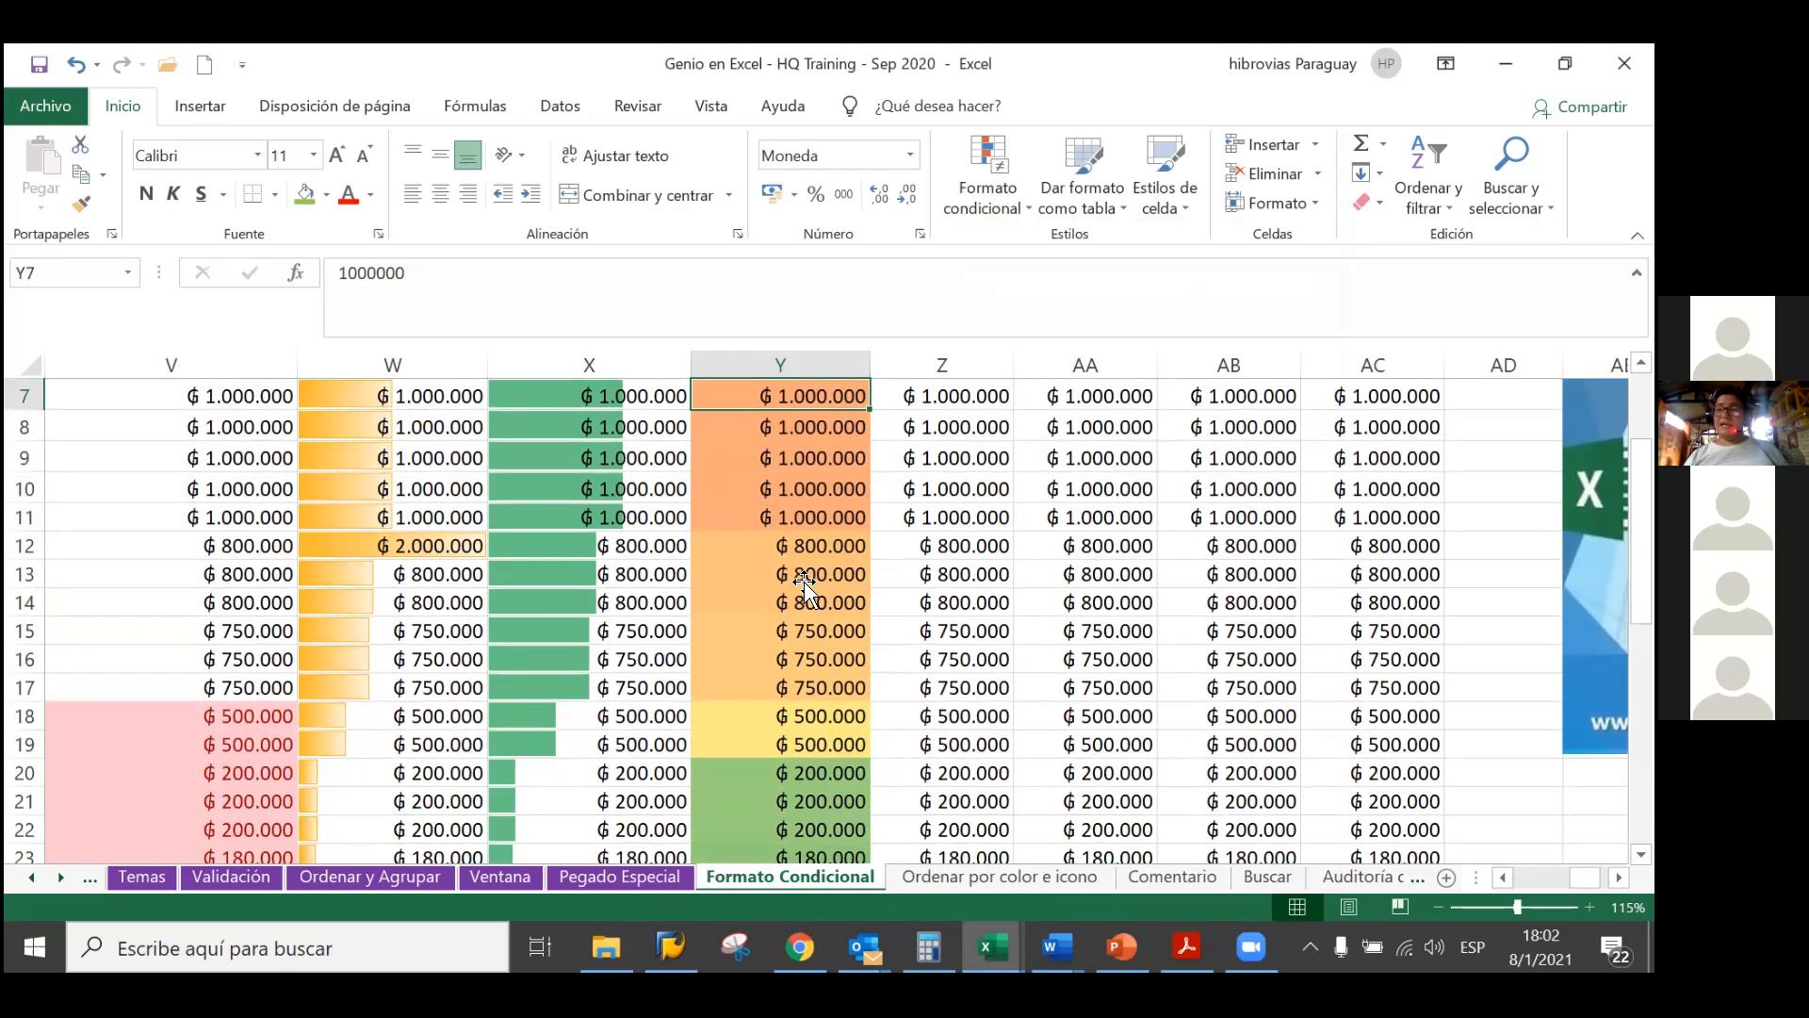
{"action": "scroll", "coordinate": [803, 587], "scroll_direction": "up", "scroll_amount": 2}
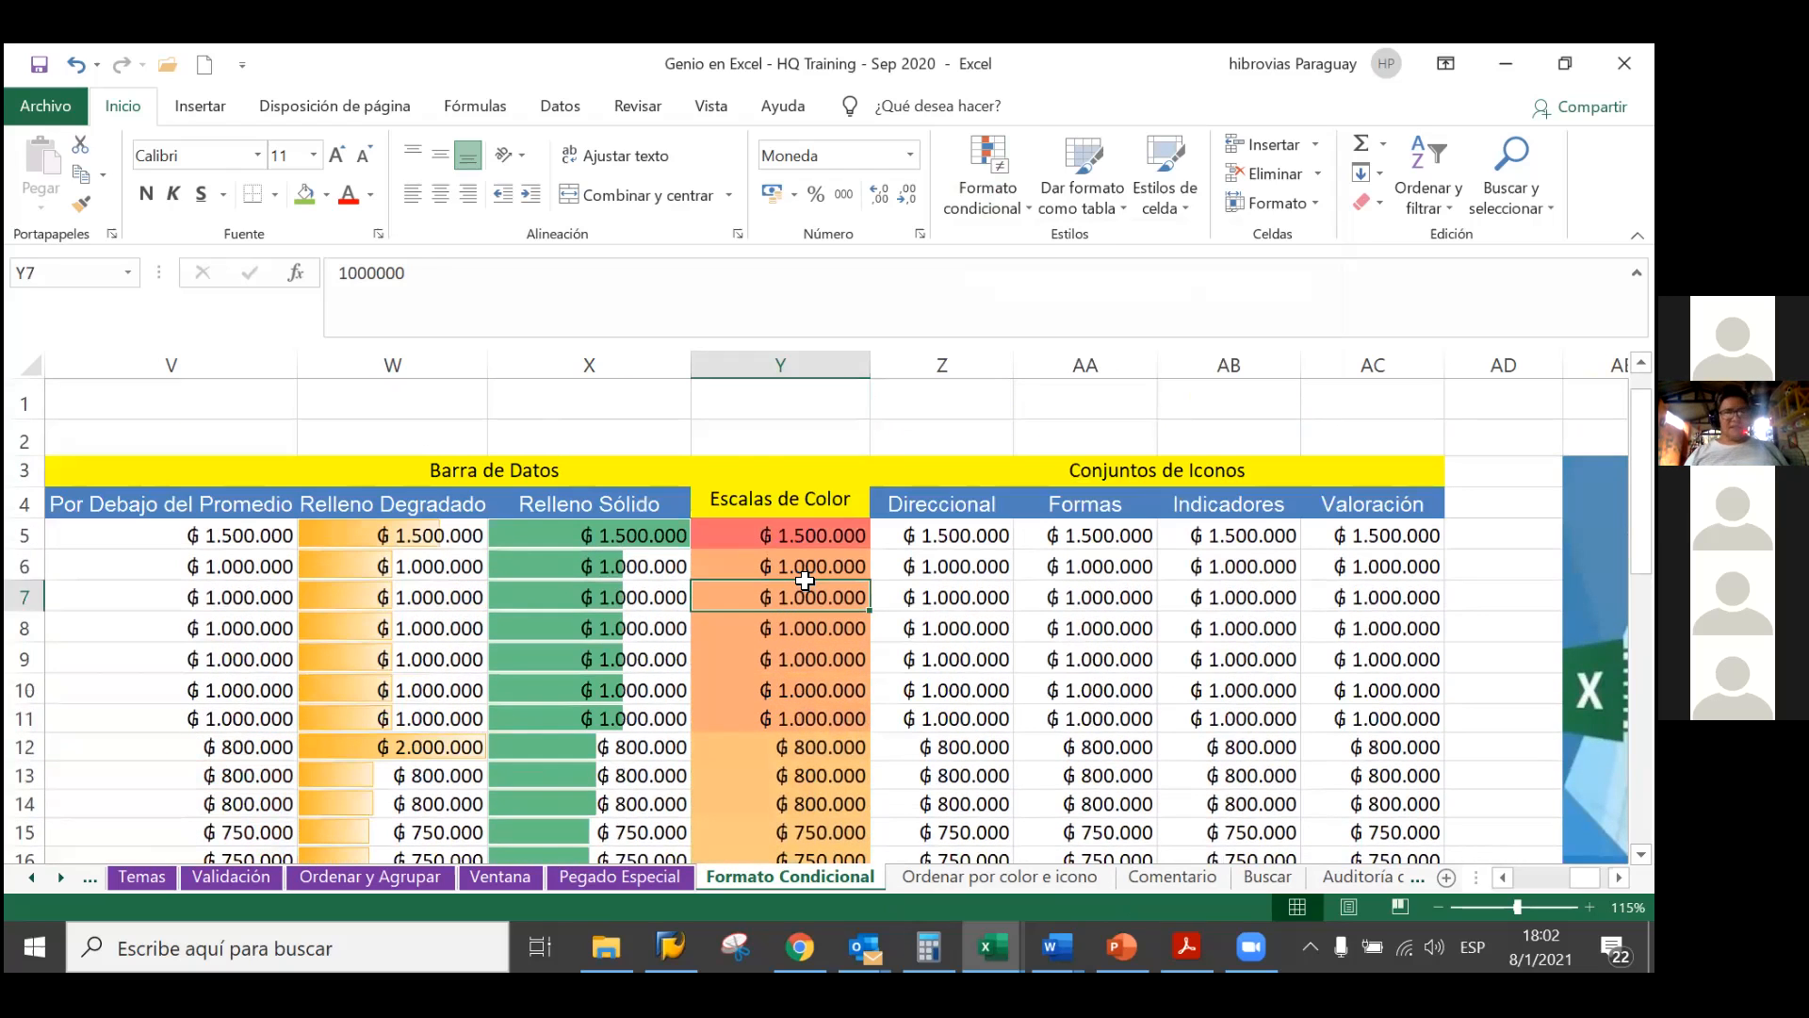
{"action": "scroll", "coordinate": [804, 581], "scroll_direction": "down", "scroll_amount": 1}
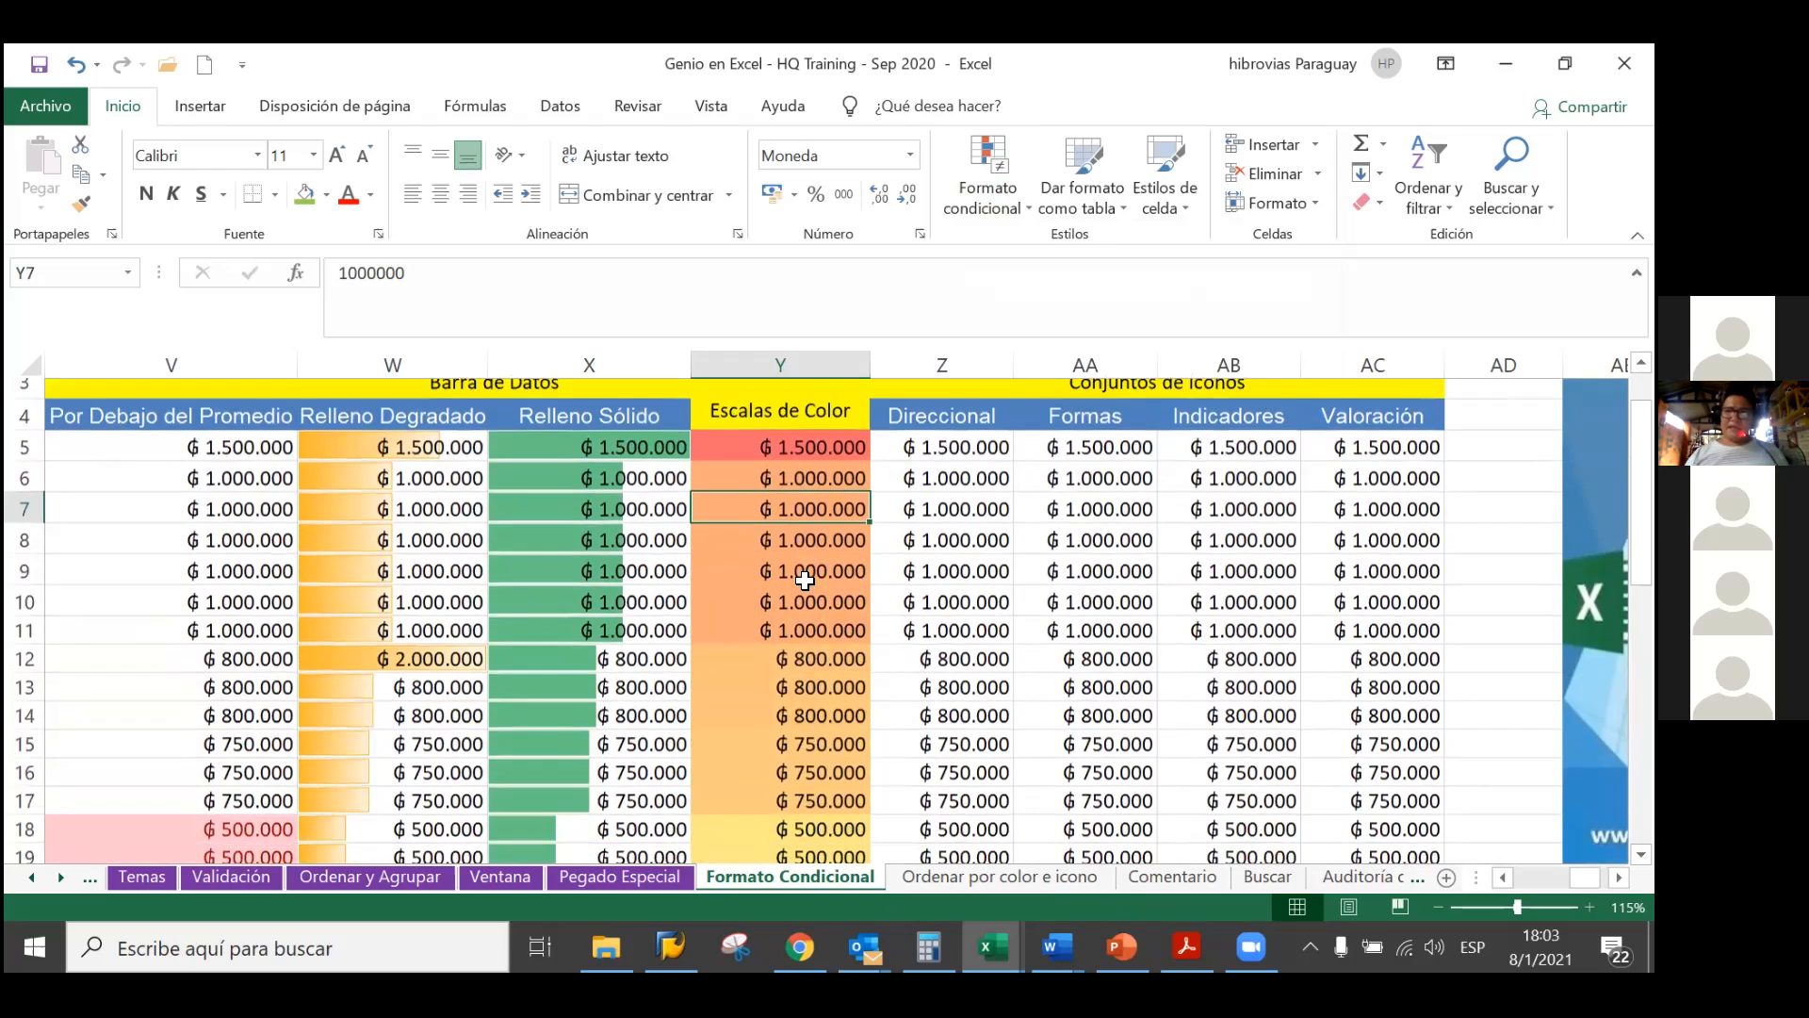
{"action": "scroll", "coordinate": [804, 580], "scroll_direction": "down", "scroll_amount": 1}
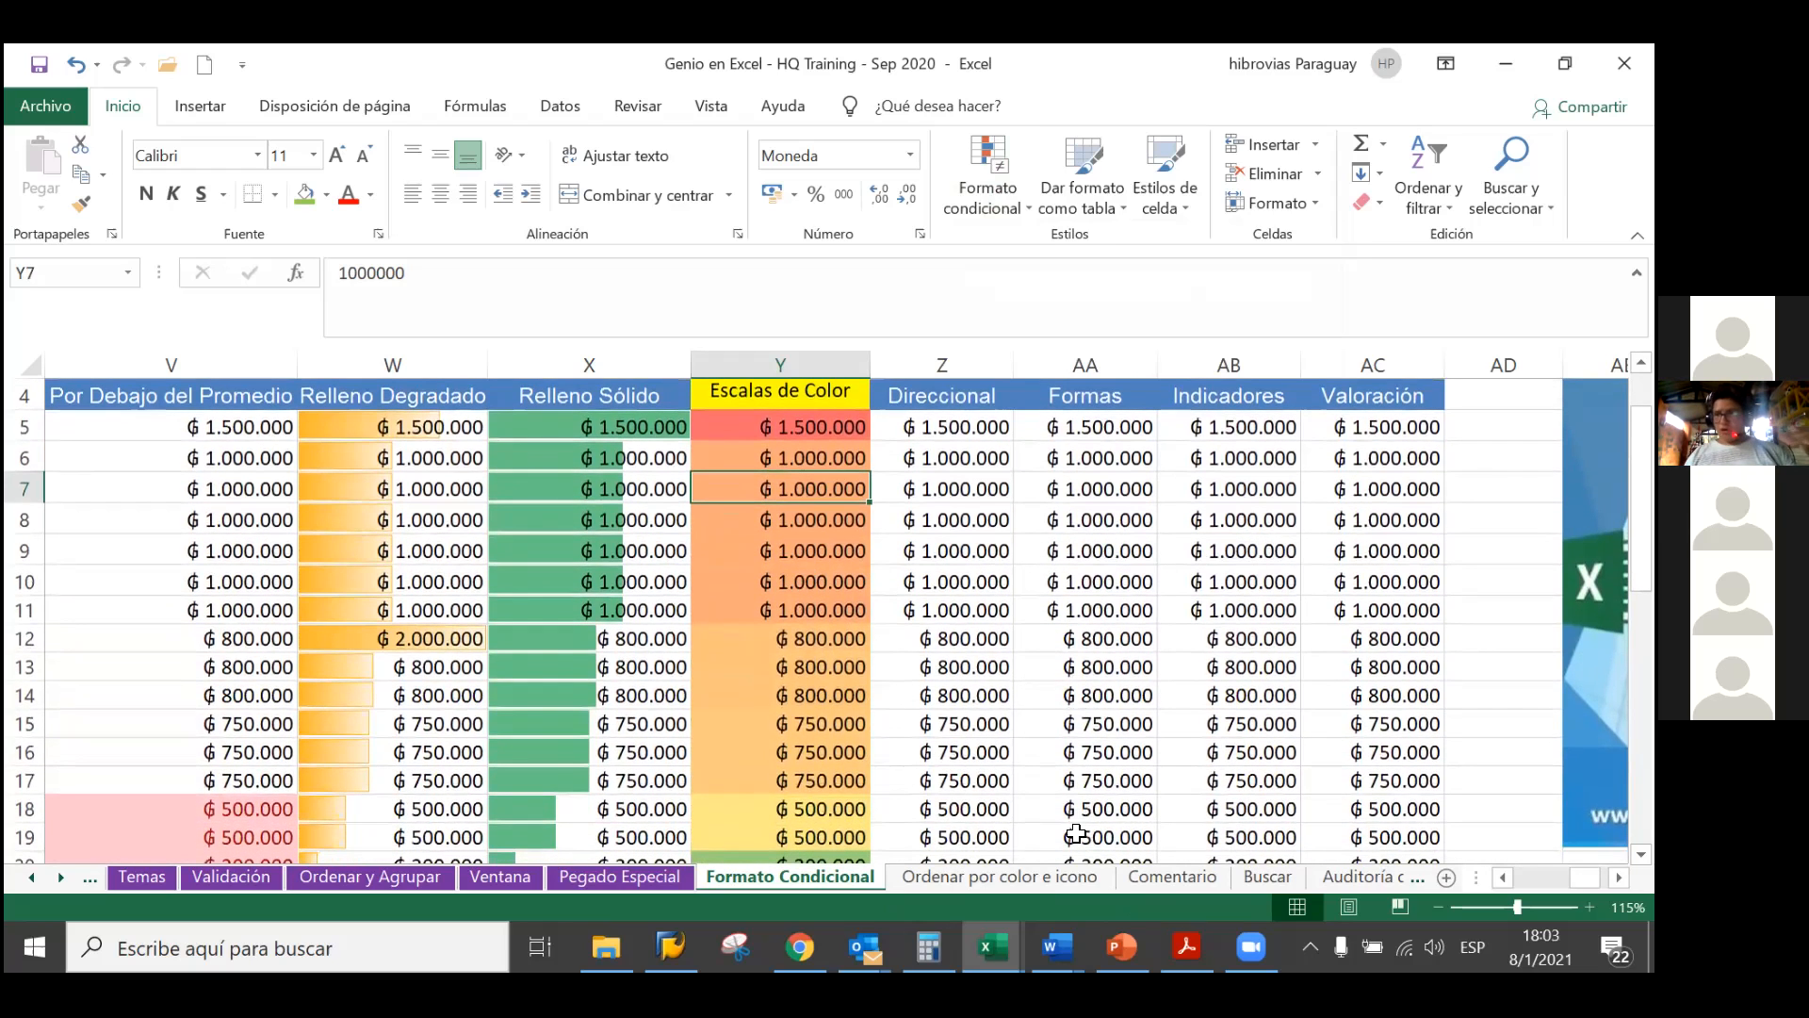
{"action": "scroll", "coordinate": [1076, 834], "scroll_direction": "down", "scroll_amount": 1}
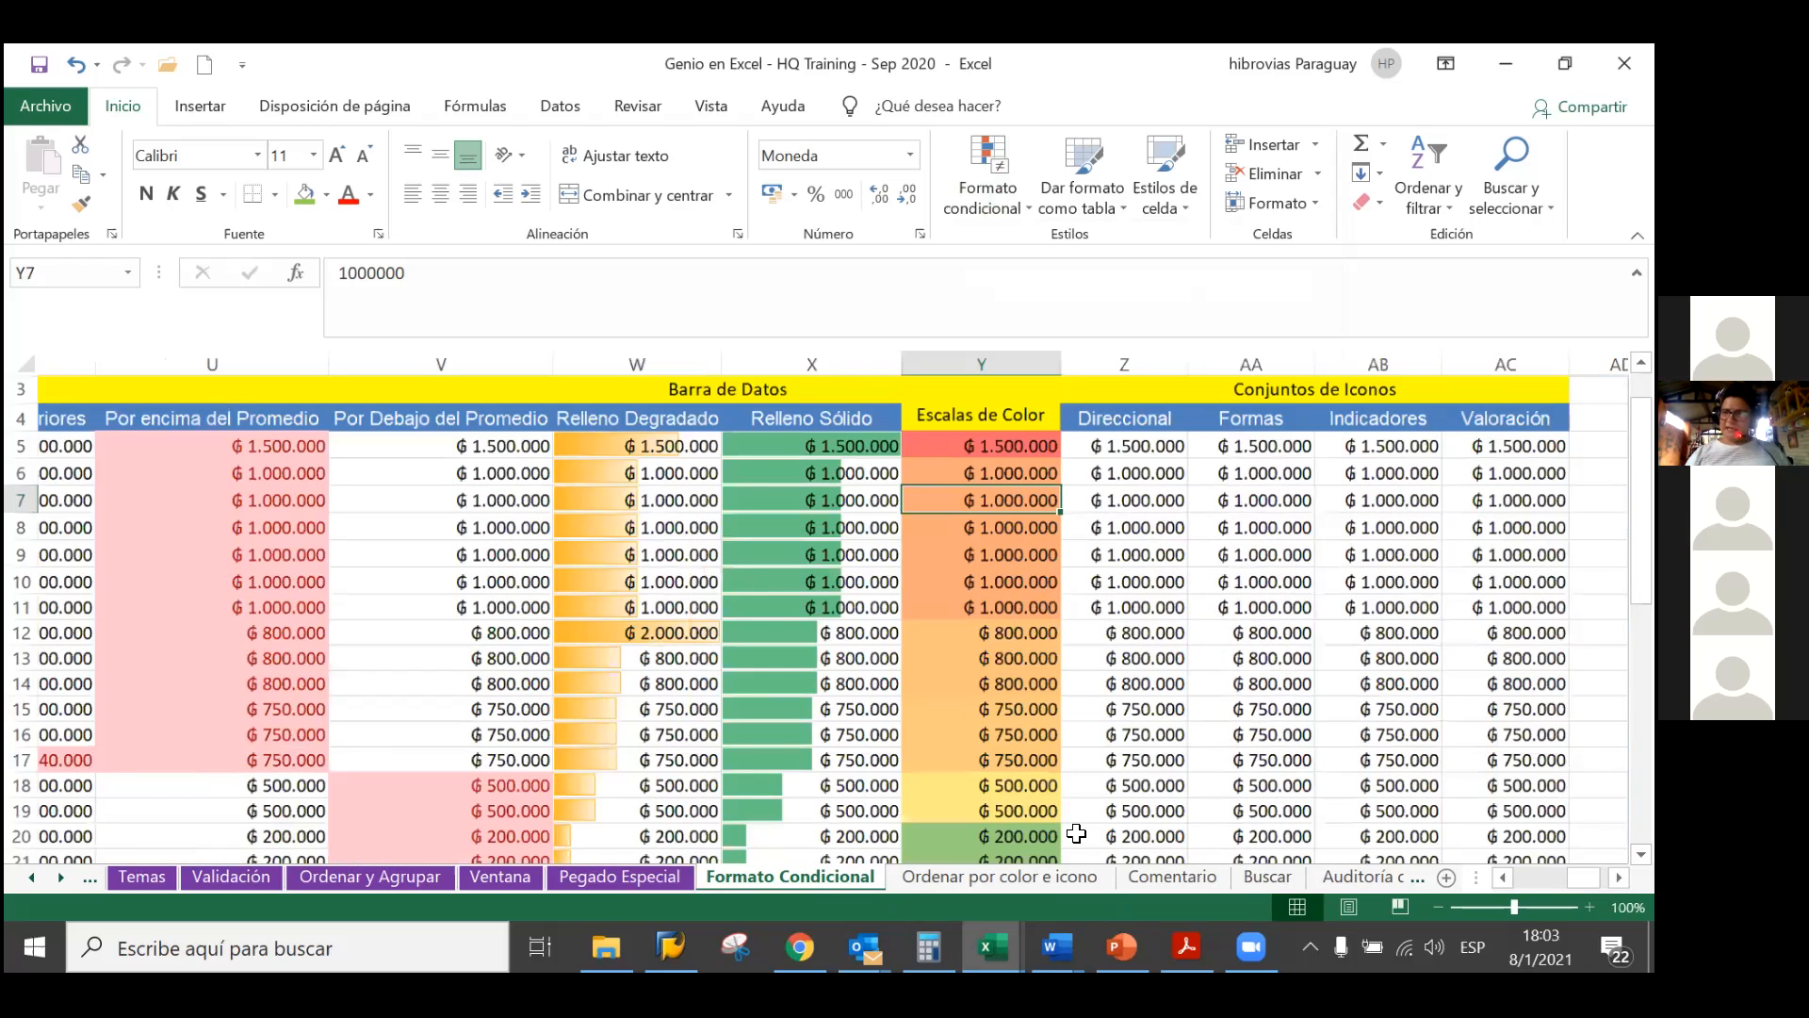
Test the color scale by setting Escalas de Color cell Y14 to 2000000, and undo that change
{"action": "scroll", "coordinate": [1065, 650], "scroll_direction": "down", "scroll_amount": 1}
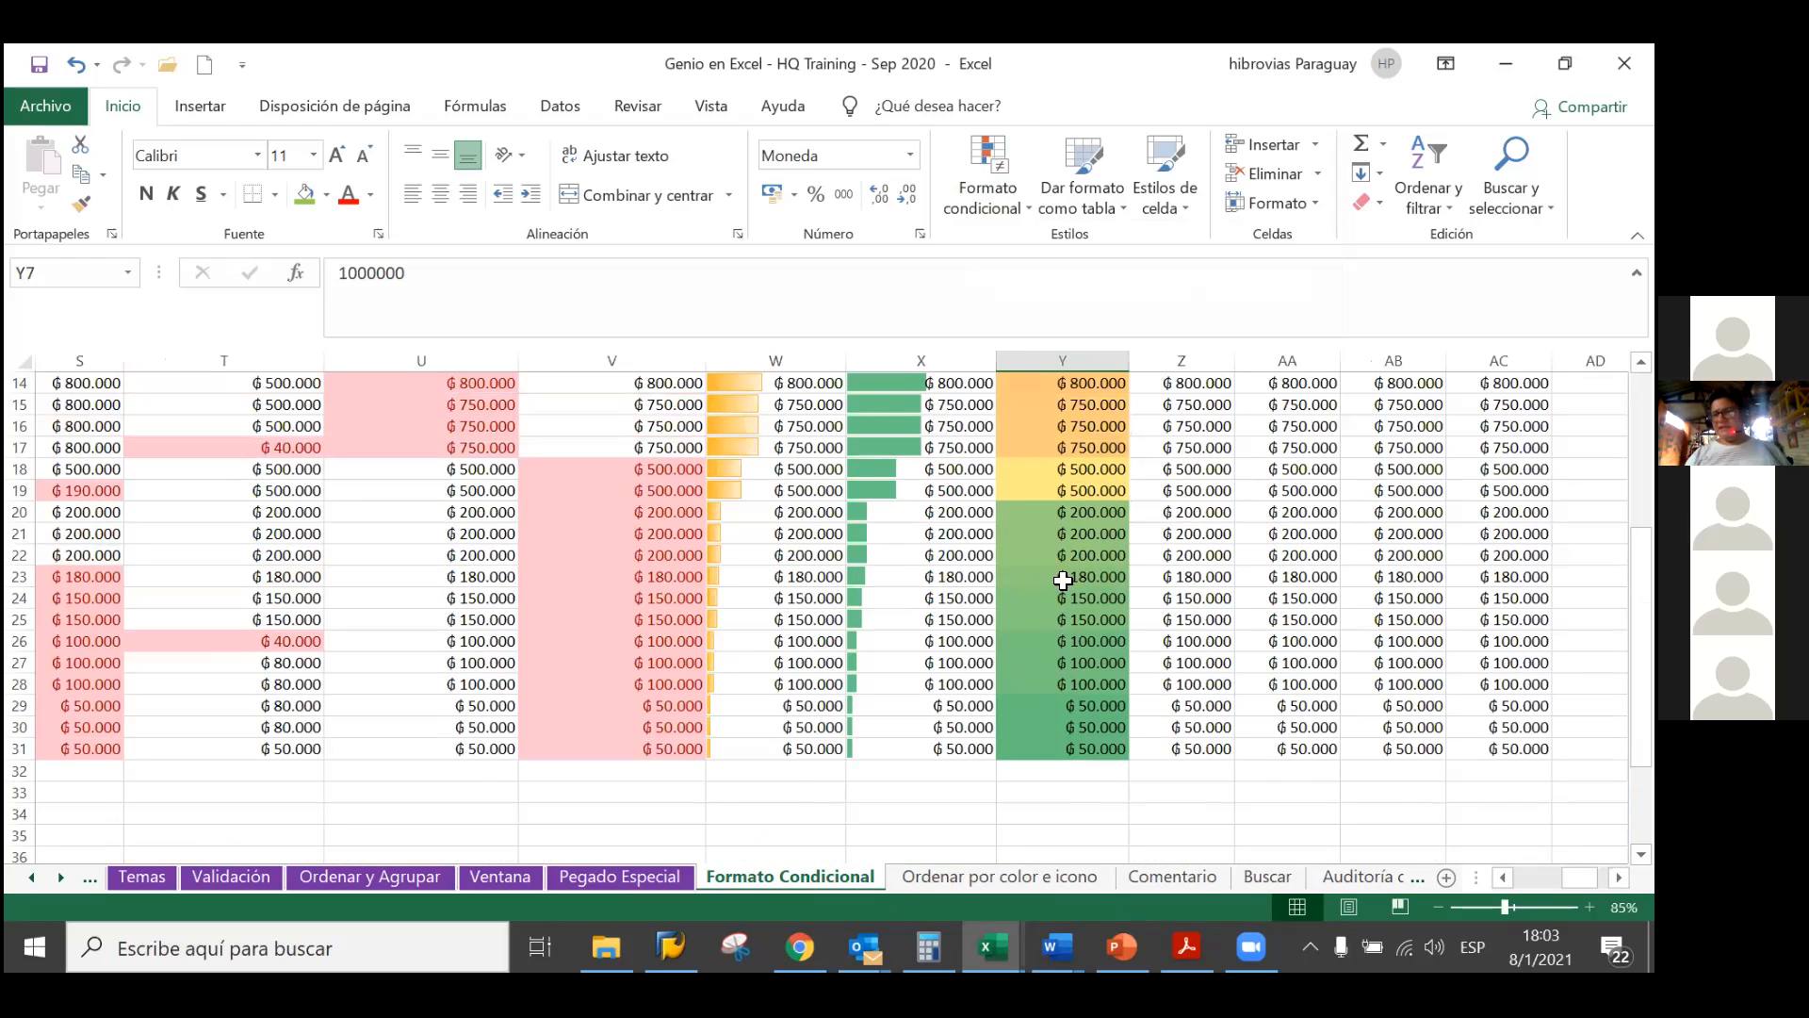
{"action": "scroll", "coordinate": [1063, 574], "scroll_direction": "up", "scroll_amount": 2}
{"action": "scroll", "coordinate": [1061, 490], "scroll_direction": "up", "scroll_amount": 2}
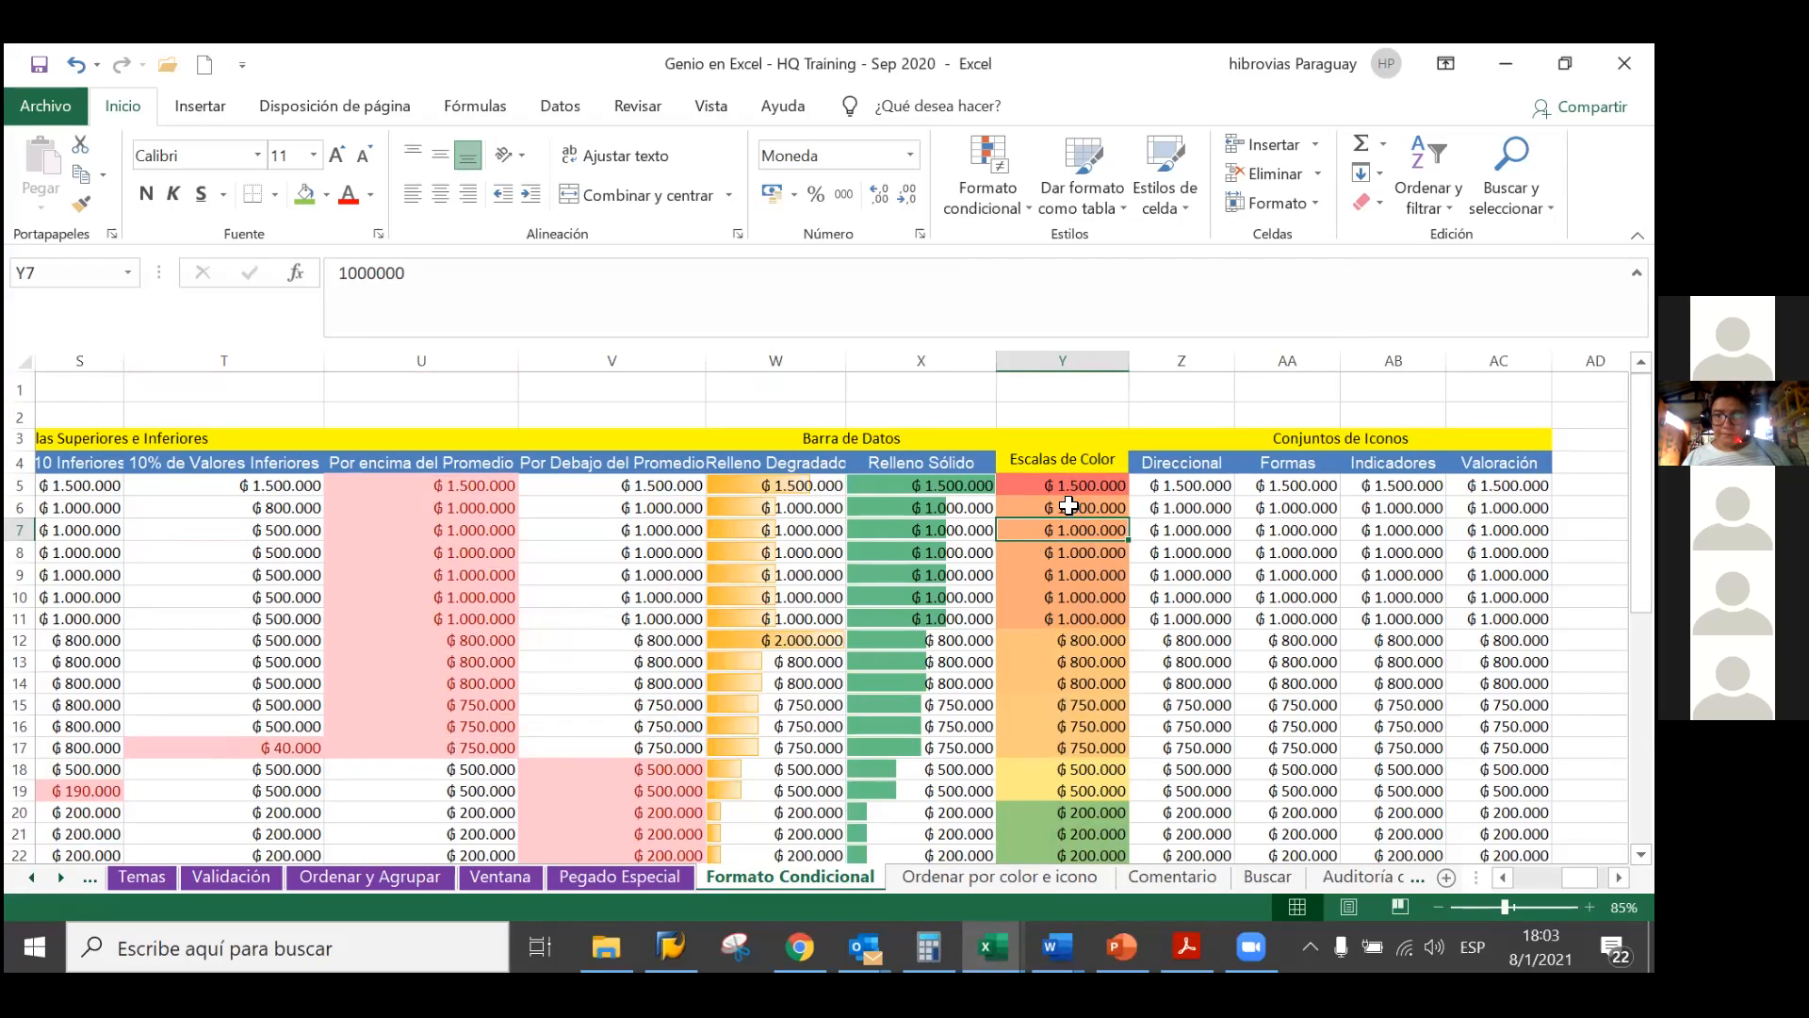
{"action": "left_click_drag", "start_coordinate": [1065, 485], "coordinate": [1059, 649]}
{"action": "left_click", "coordinate": [1063, 682]}
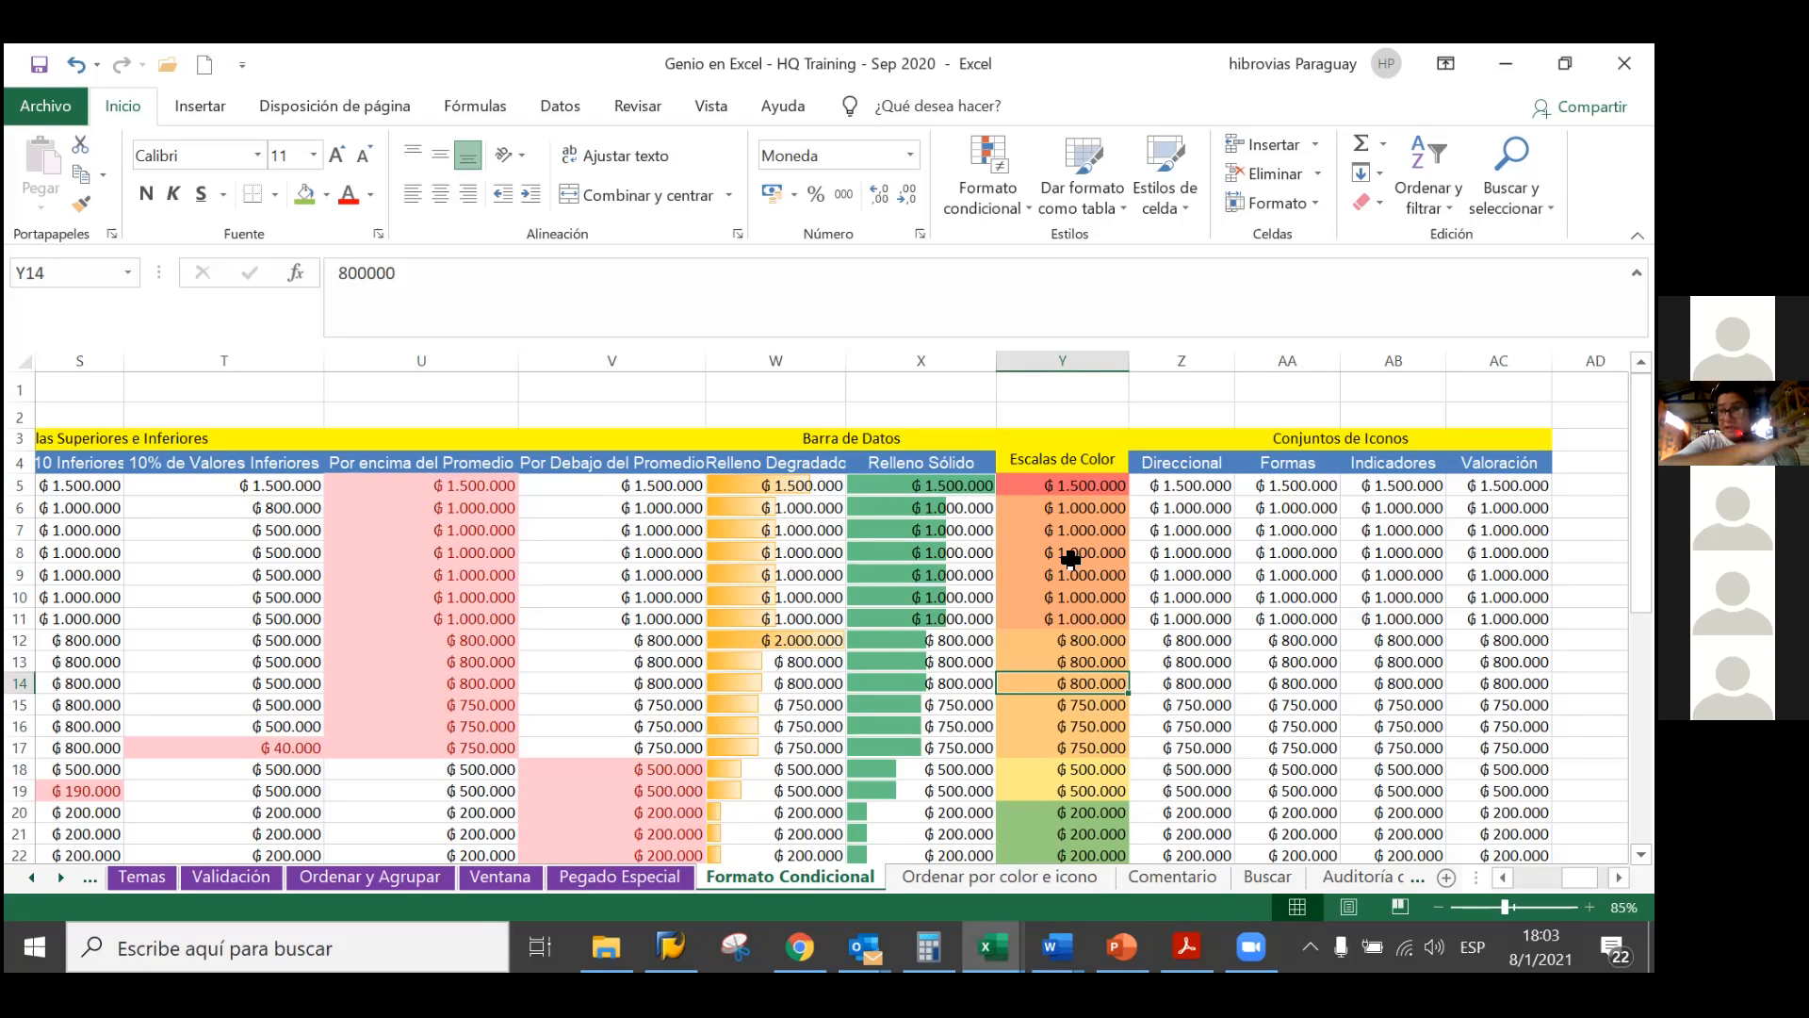
{"action": "type", "text": "2000000"}
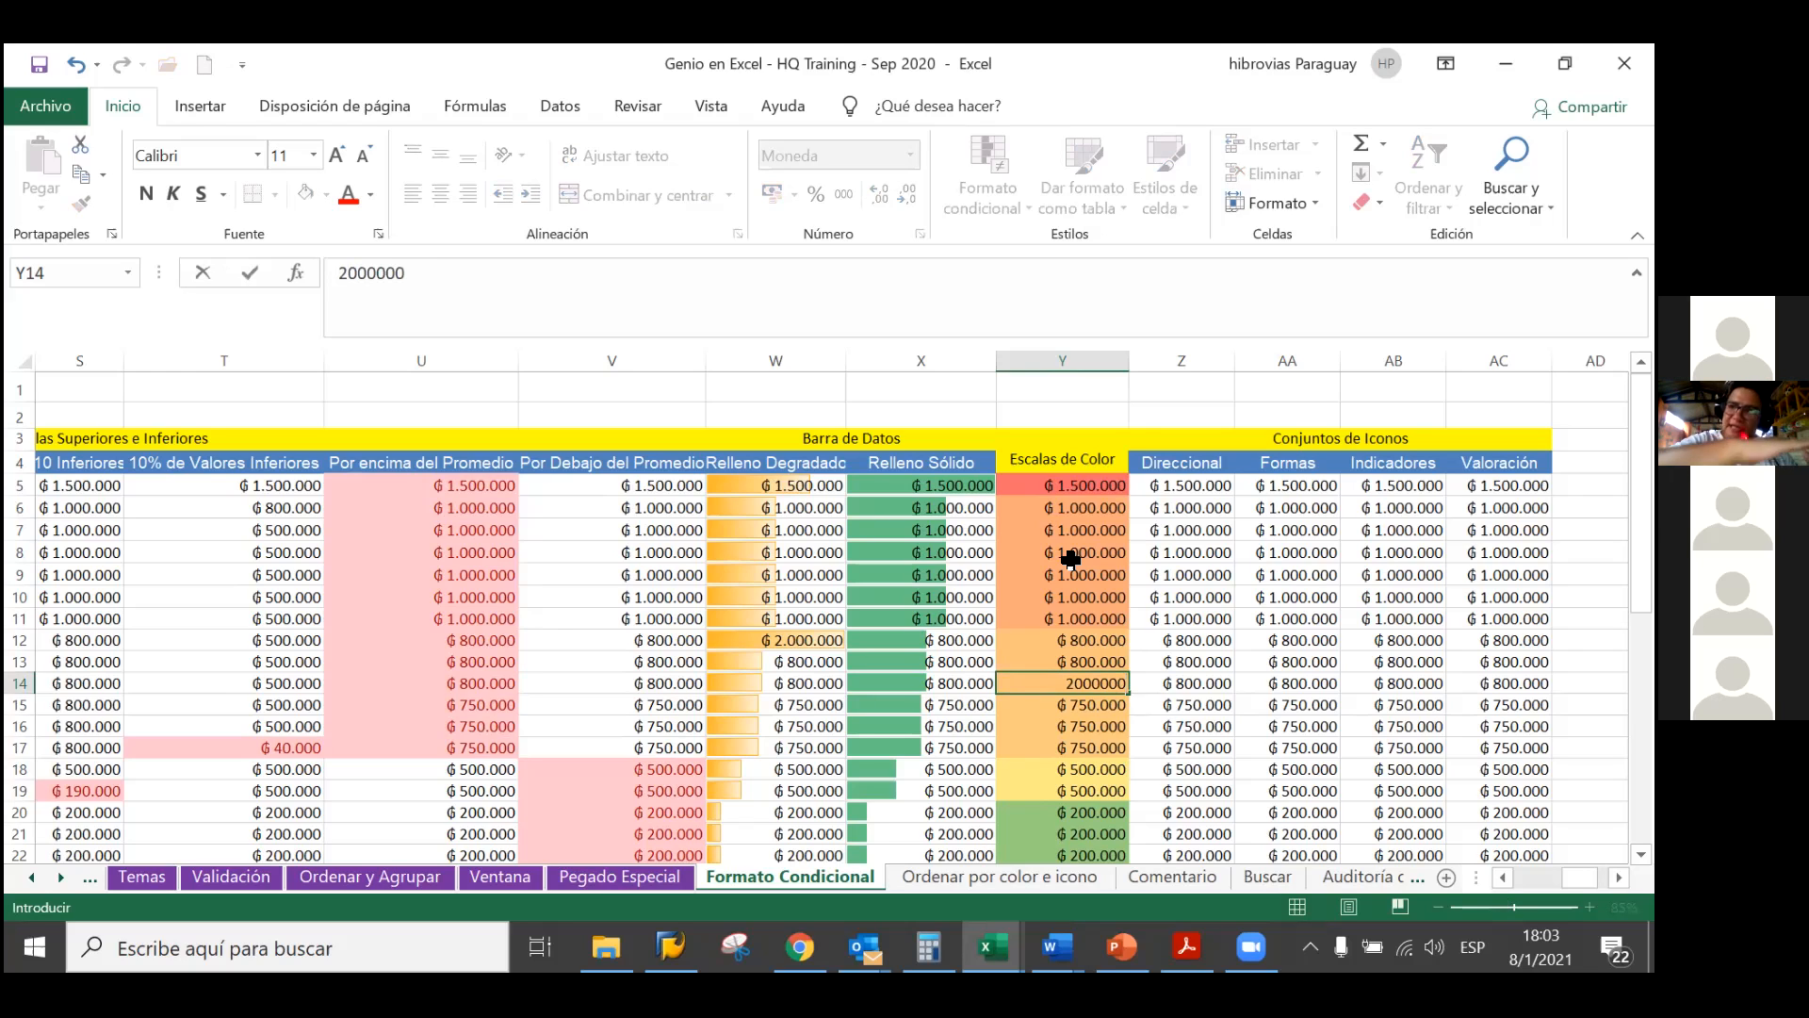
{"action": "key", "text": "ctrl+Return"}
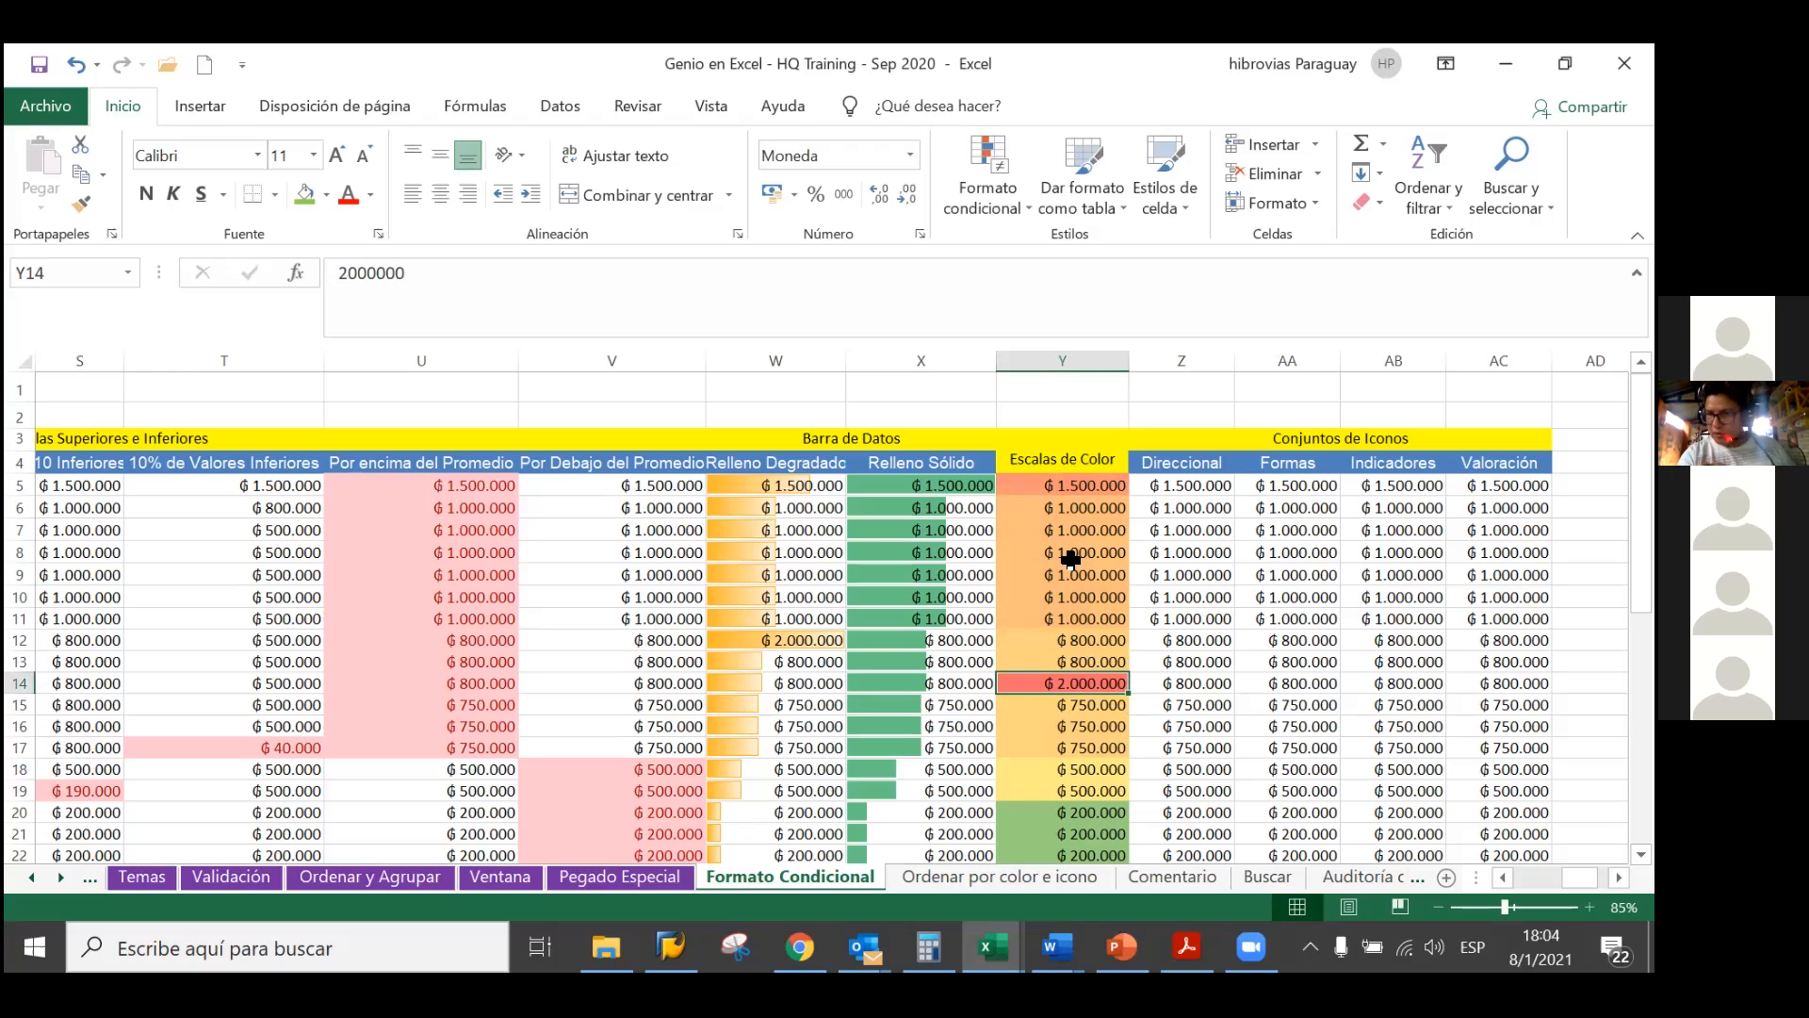
{"action": "key", "text": "ctrl+z"}
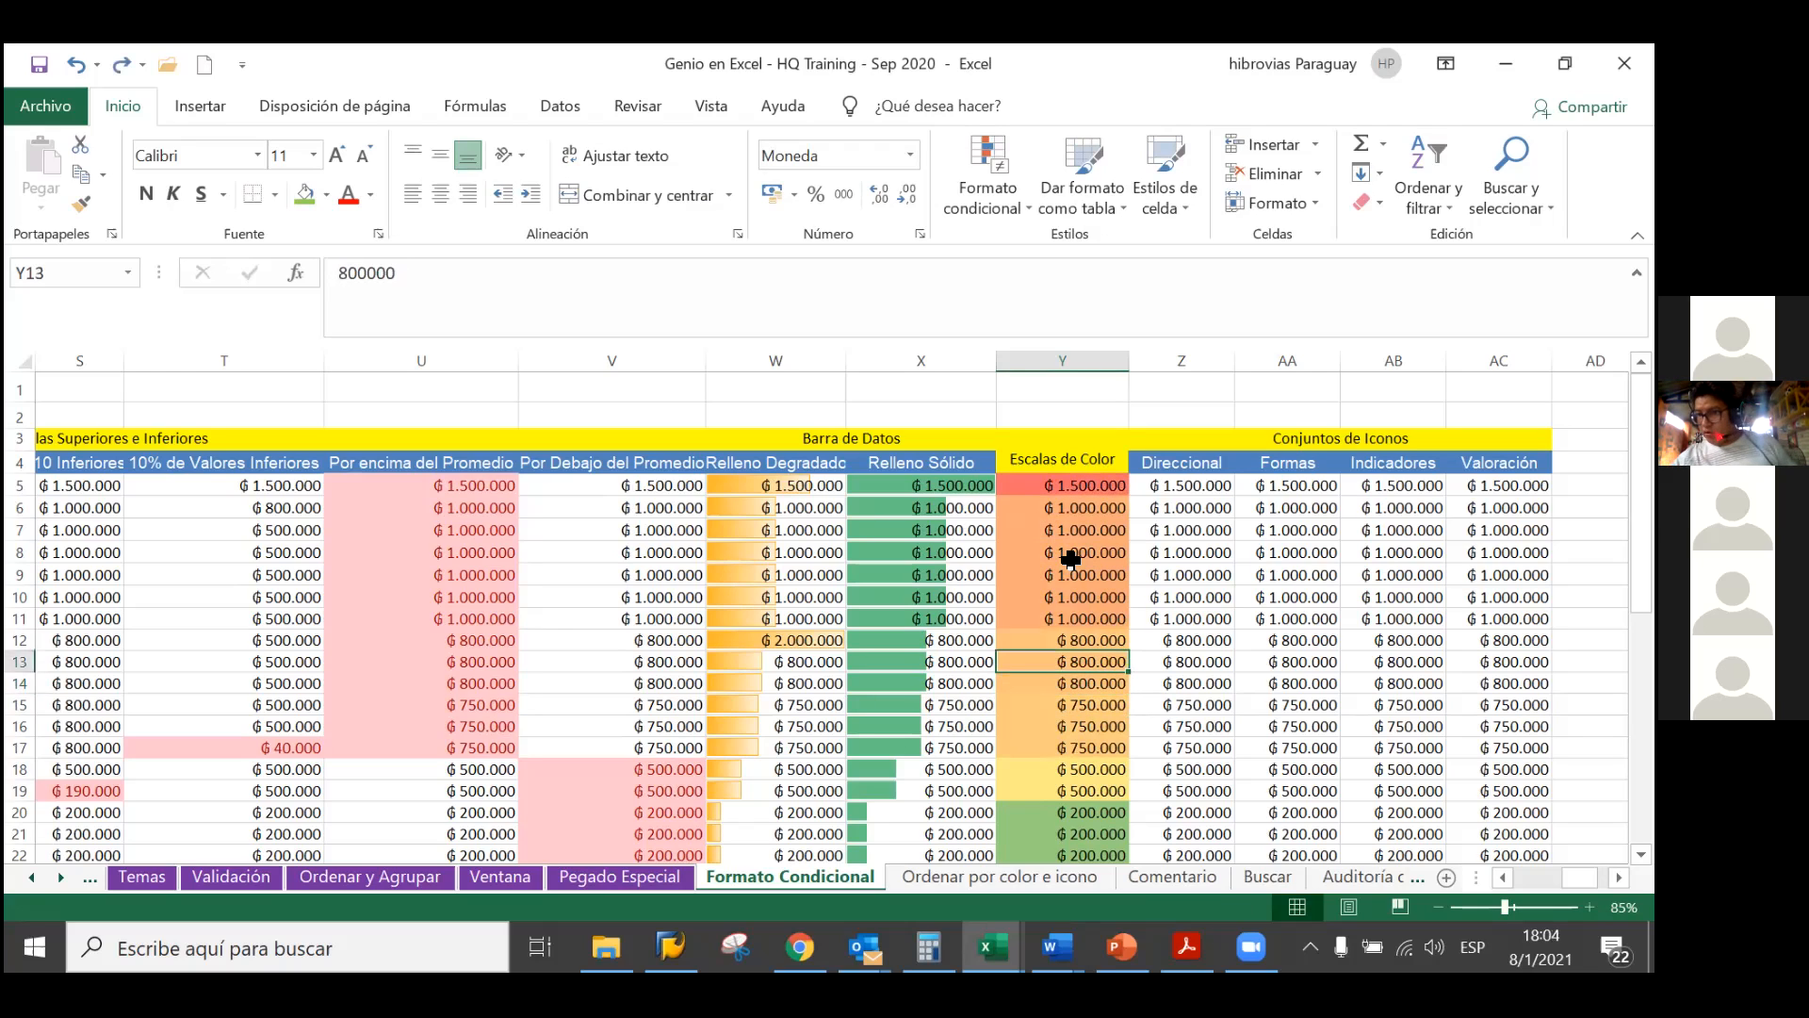
{"action": "left_click", "coordinate": [1071, 558]}
{"action": "key", "text": "Up"}
{"action": "key", "text": "Up"}
{"action": "key", "text": "Up"}
{"action": "key", "text": "Up"}
{"action": "key", "text": "Down"}
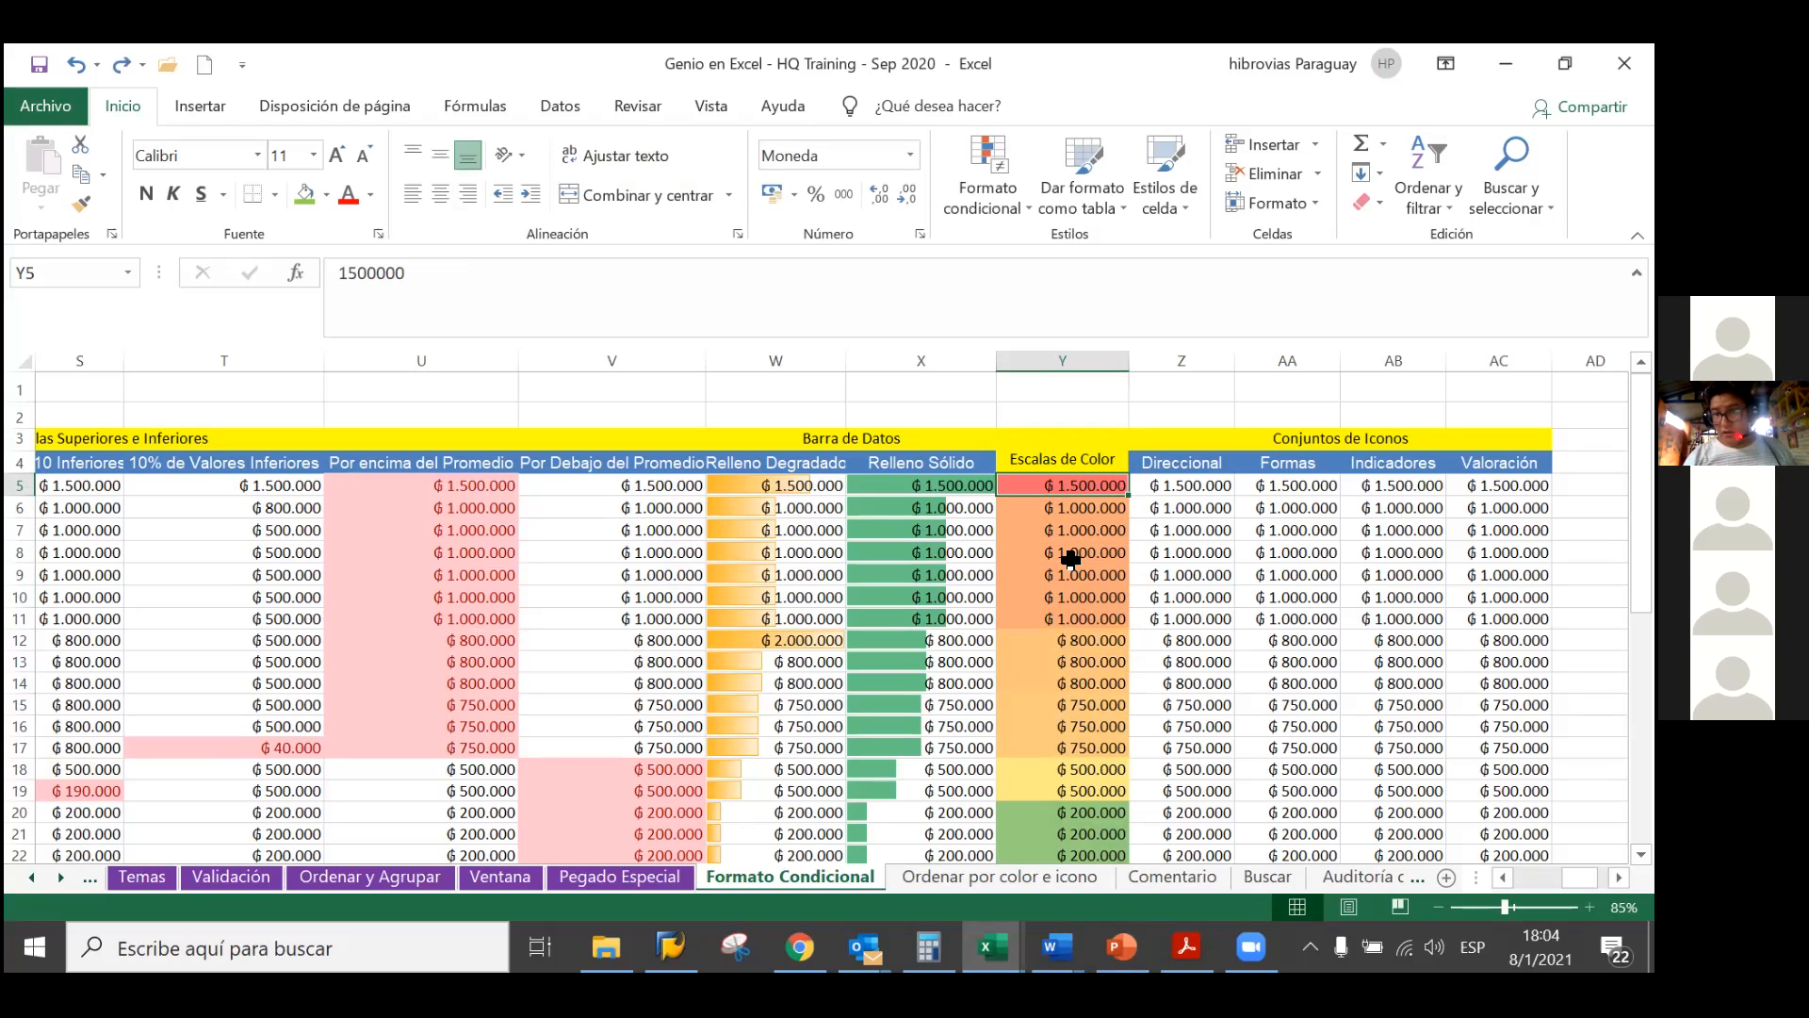
{"action": "key", "text": "shift+Left"}
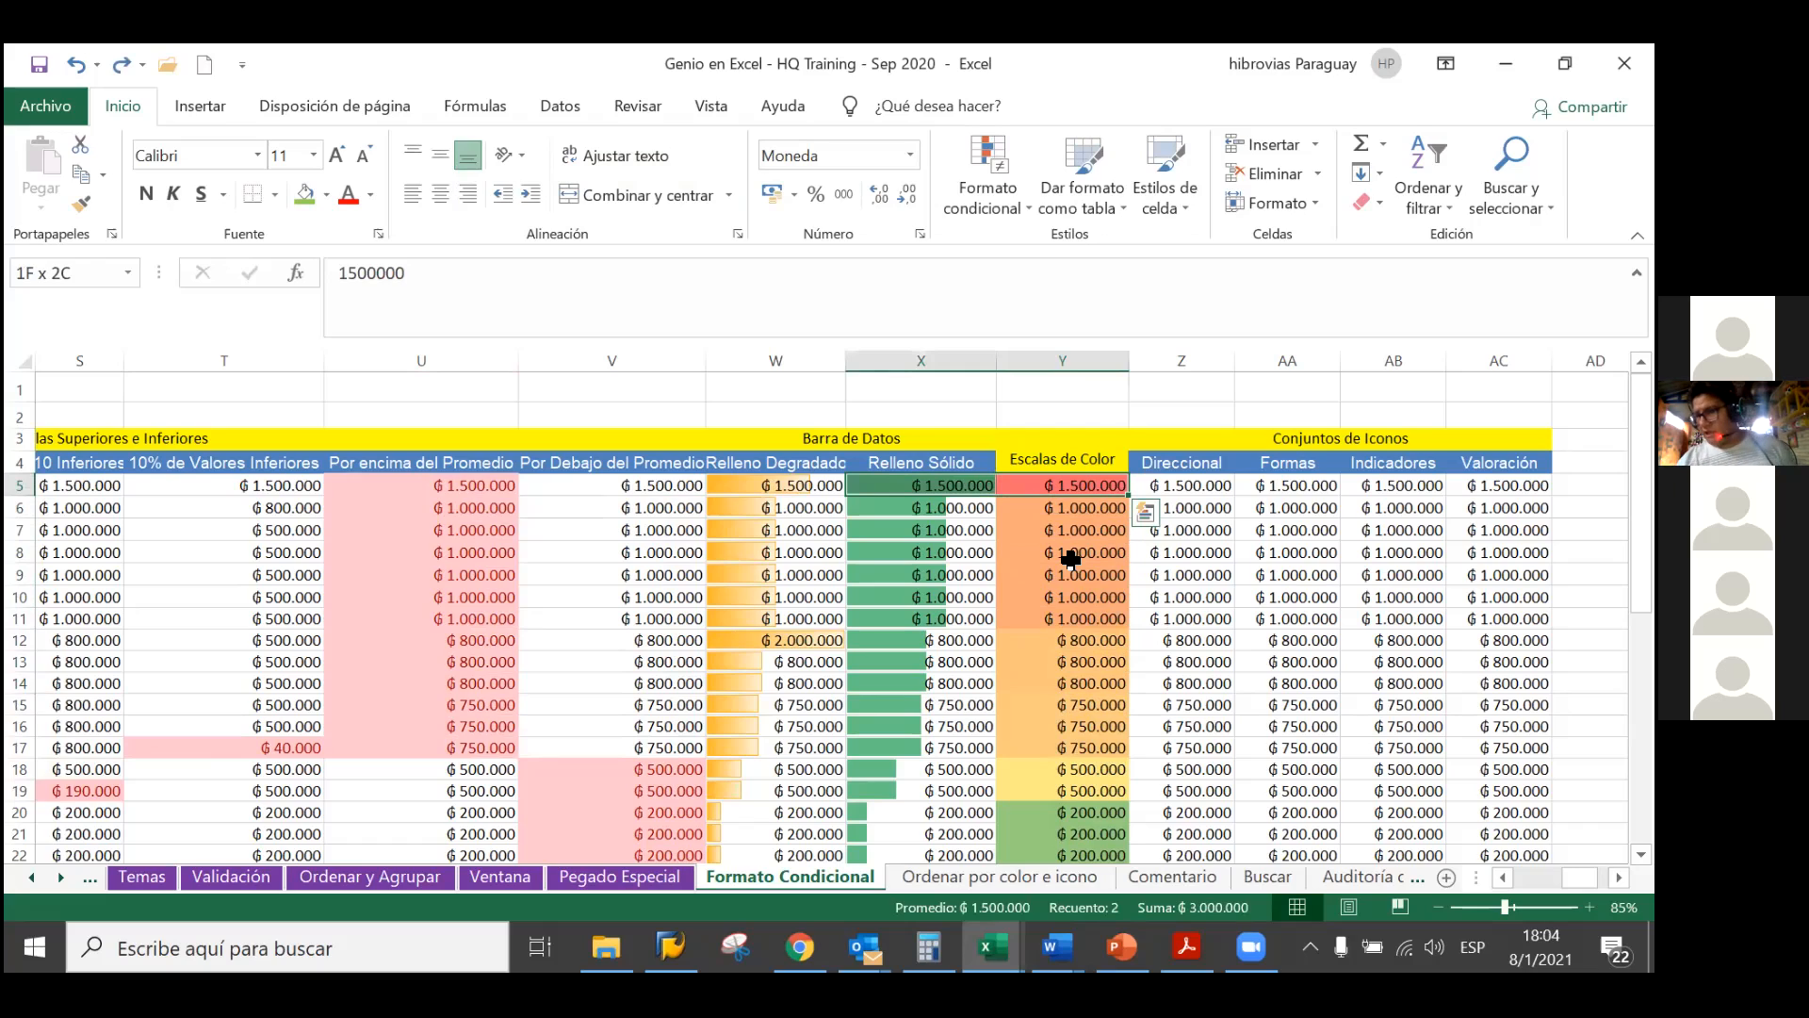
{"action": "key", "text": "shift+Right"}
{"action": "key", "text": "shift+Right"}
{"action": "key", "text": "shift+Right"}
{"action": "key", "text": "shift+Right"}
{"action": "key", "text": "shift+Right"}
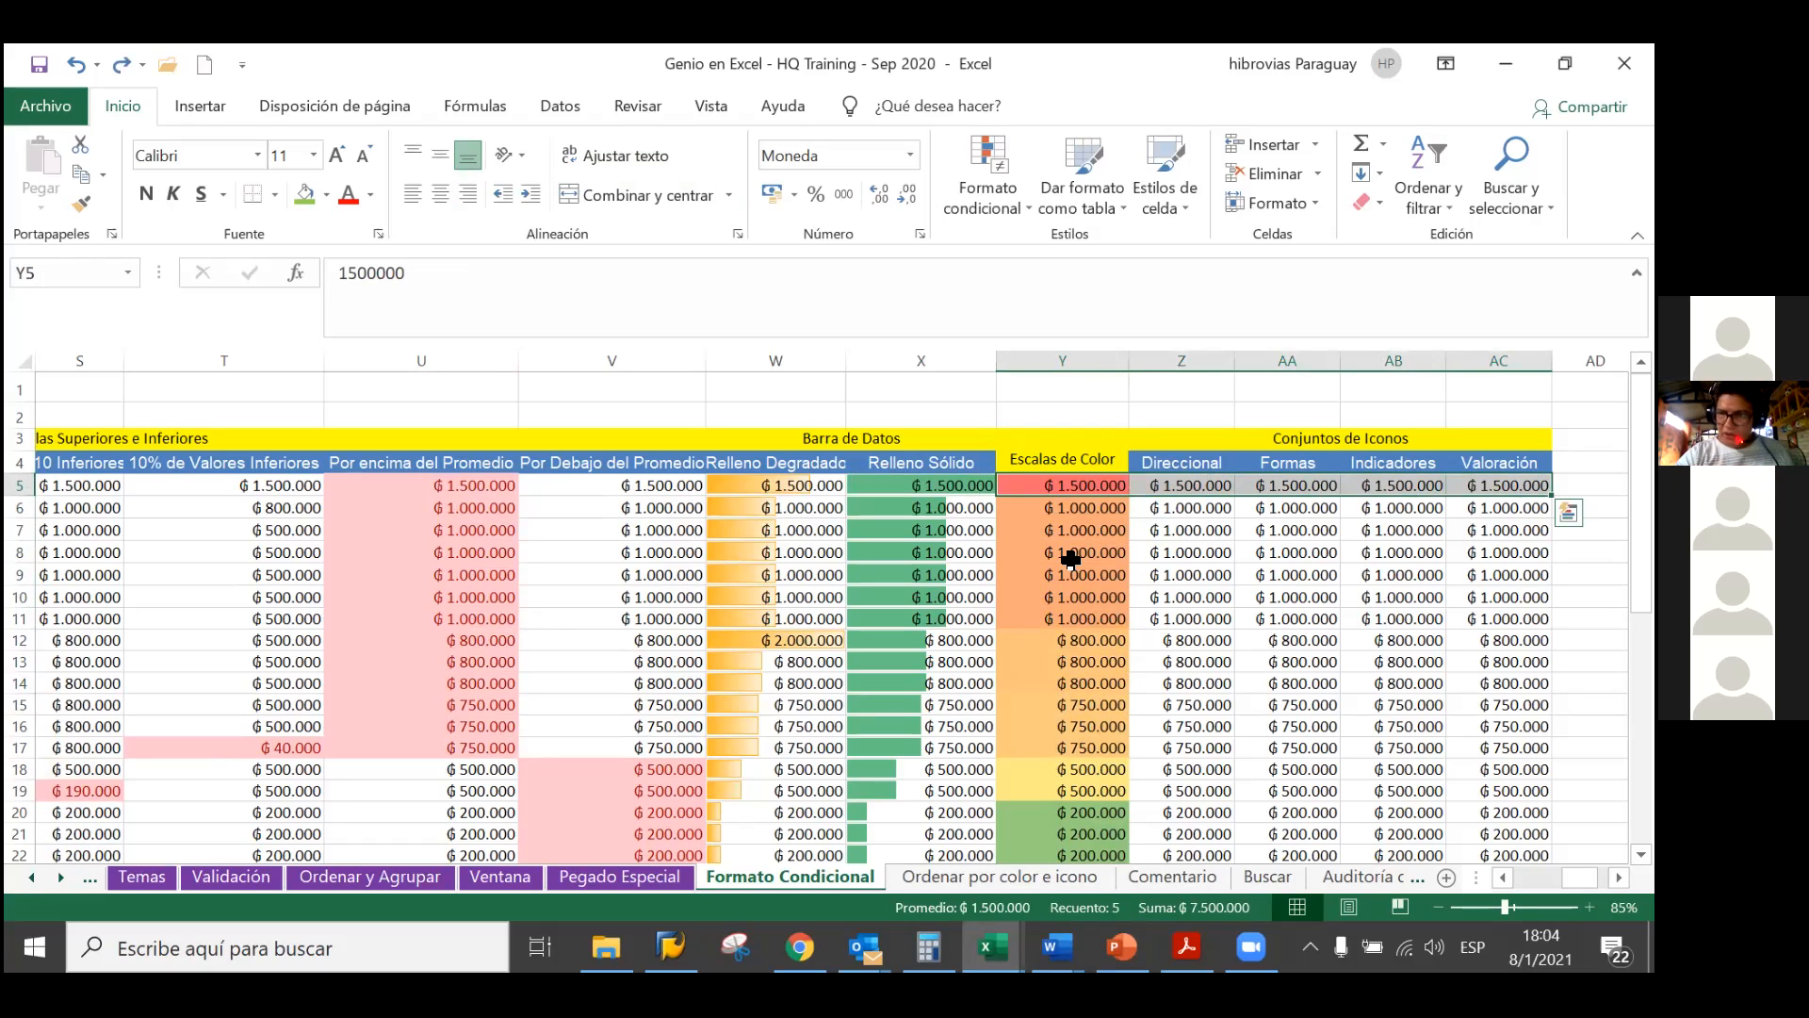
Apply the red-yellow-green color scale to the row 5 values under Conjuntos de Iconos, Z5:AC5
{"action": "key", "text": "Right"}
{"action": "key", "text": "shift+Right"}
{"action": "key", "text": "shift+Right"}
{"action": "key", "text": "shift+Right"}
{"action": "key", "text": "shift+Right"}
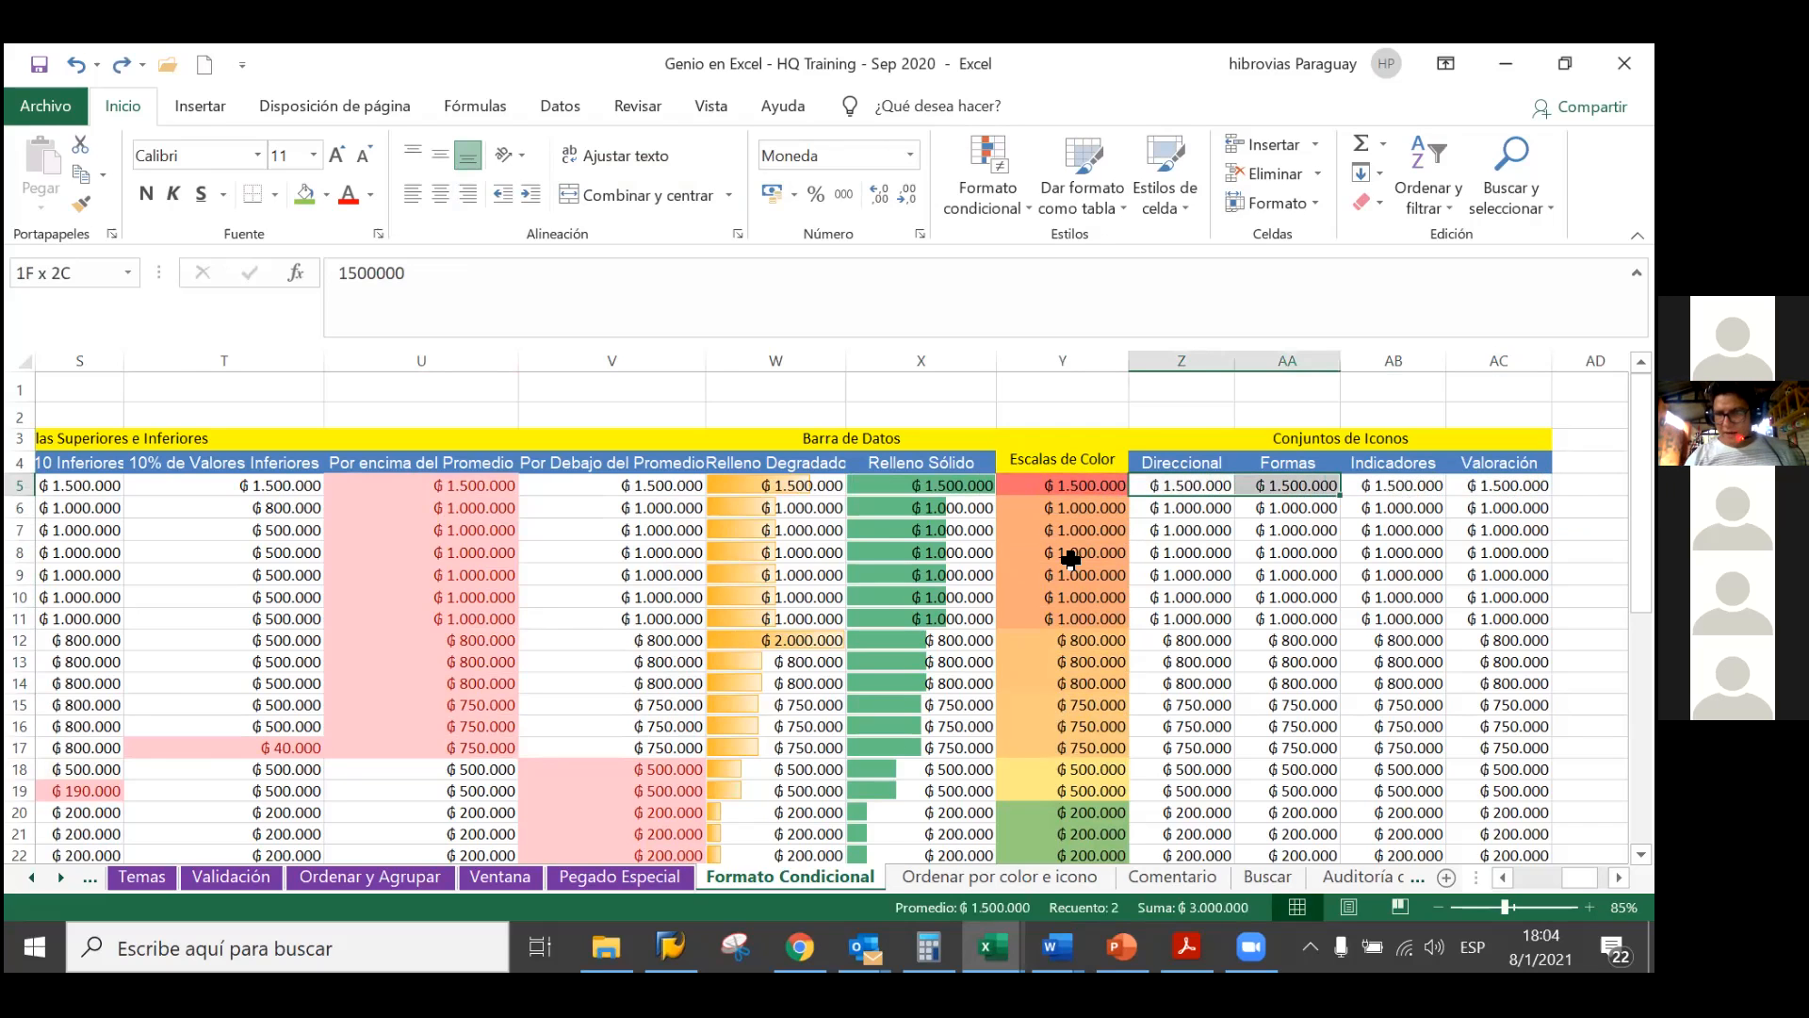
{"action": "key", "text": "shift+Left"}
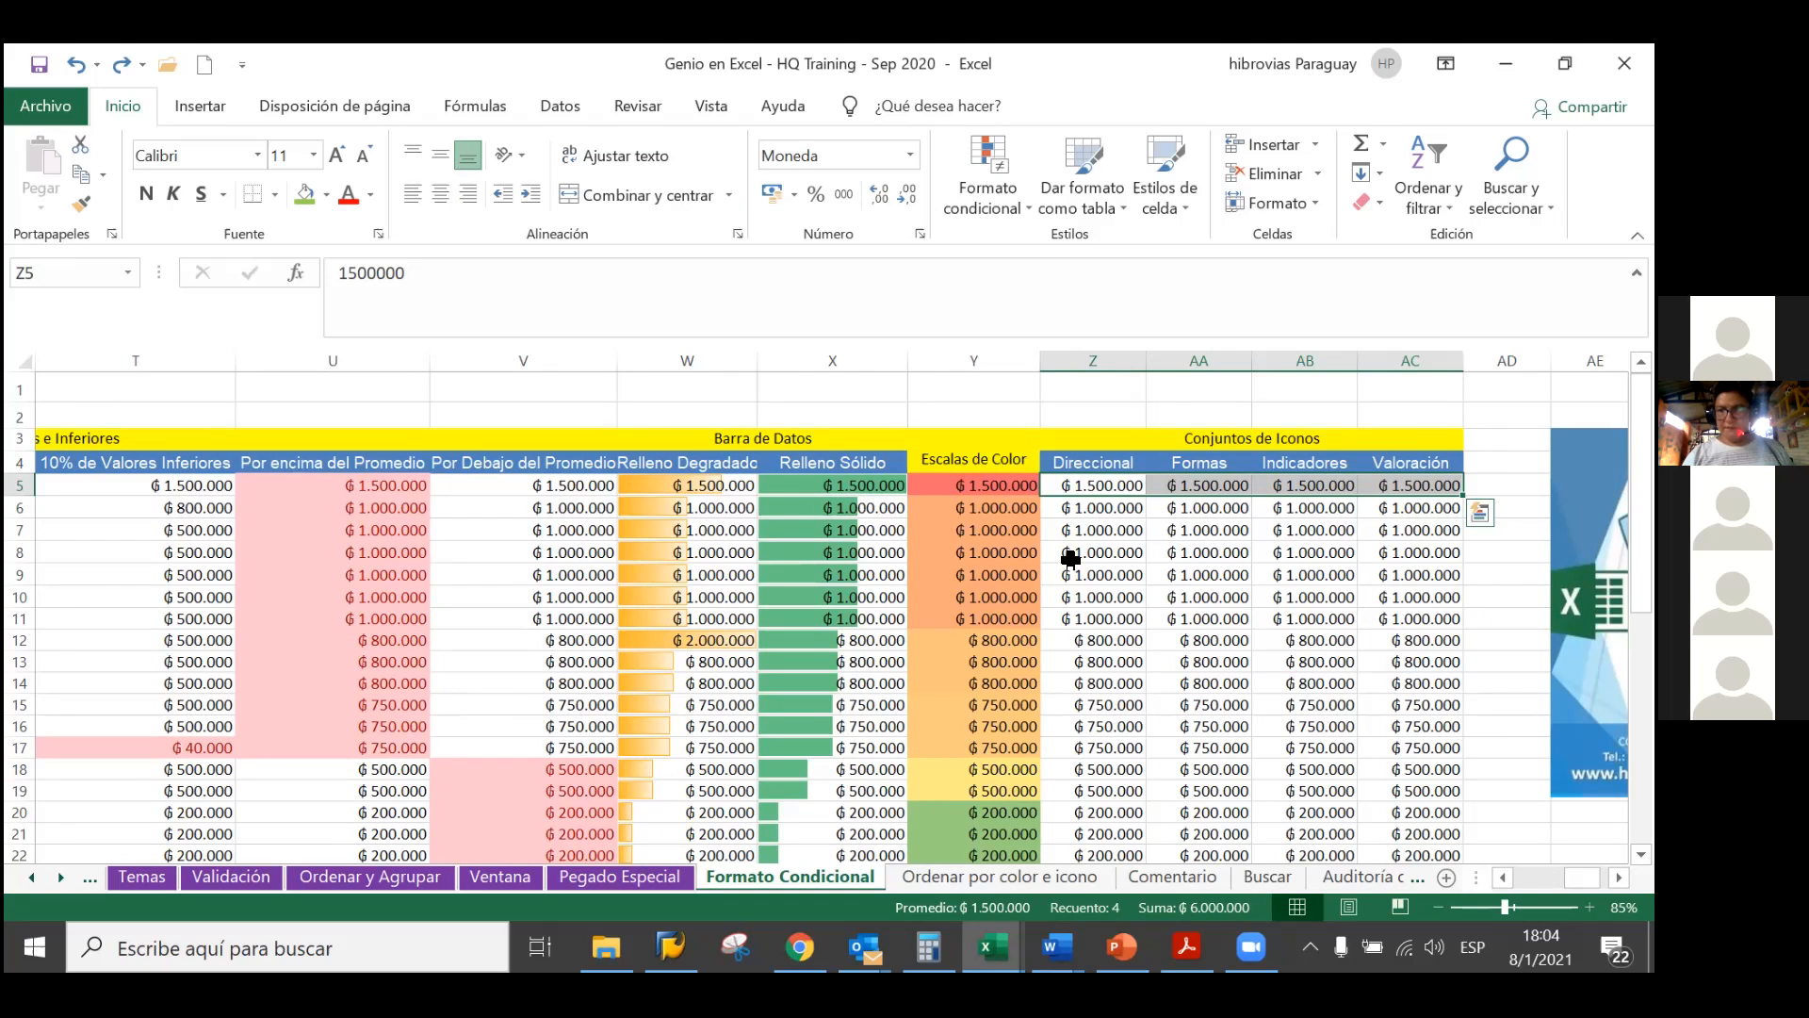
{"action": "left_click", "coordinate": [1010, 196]}
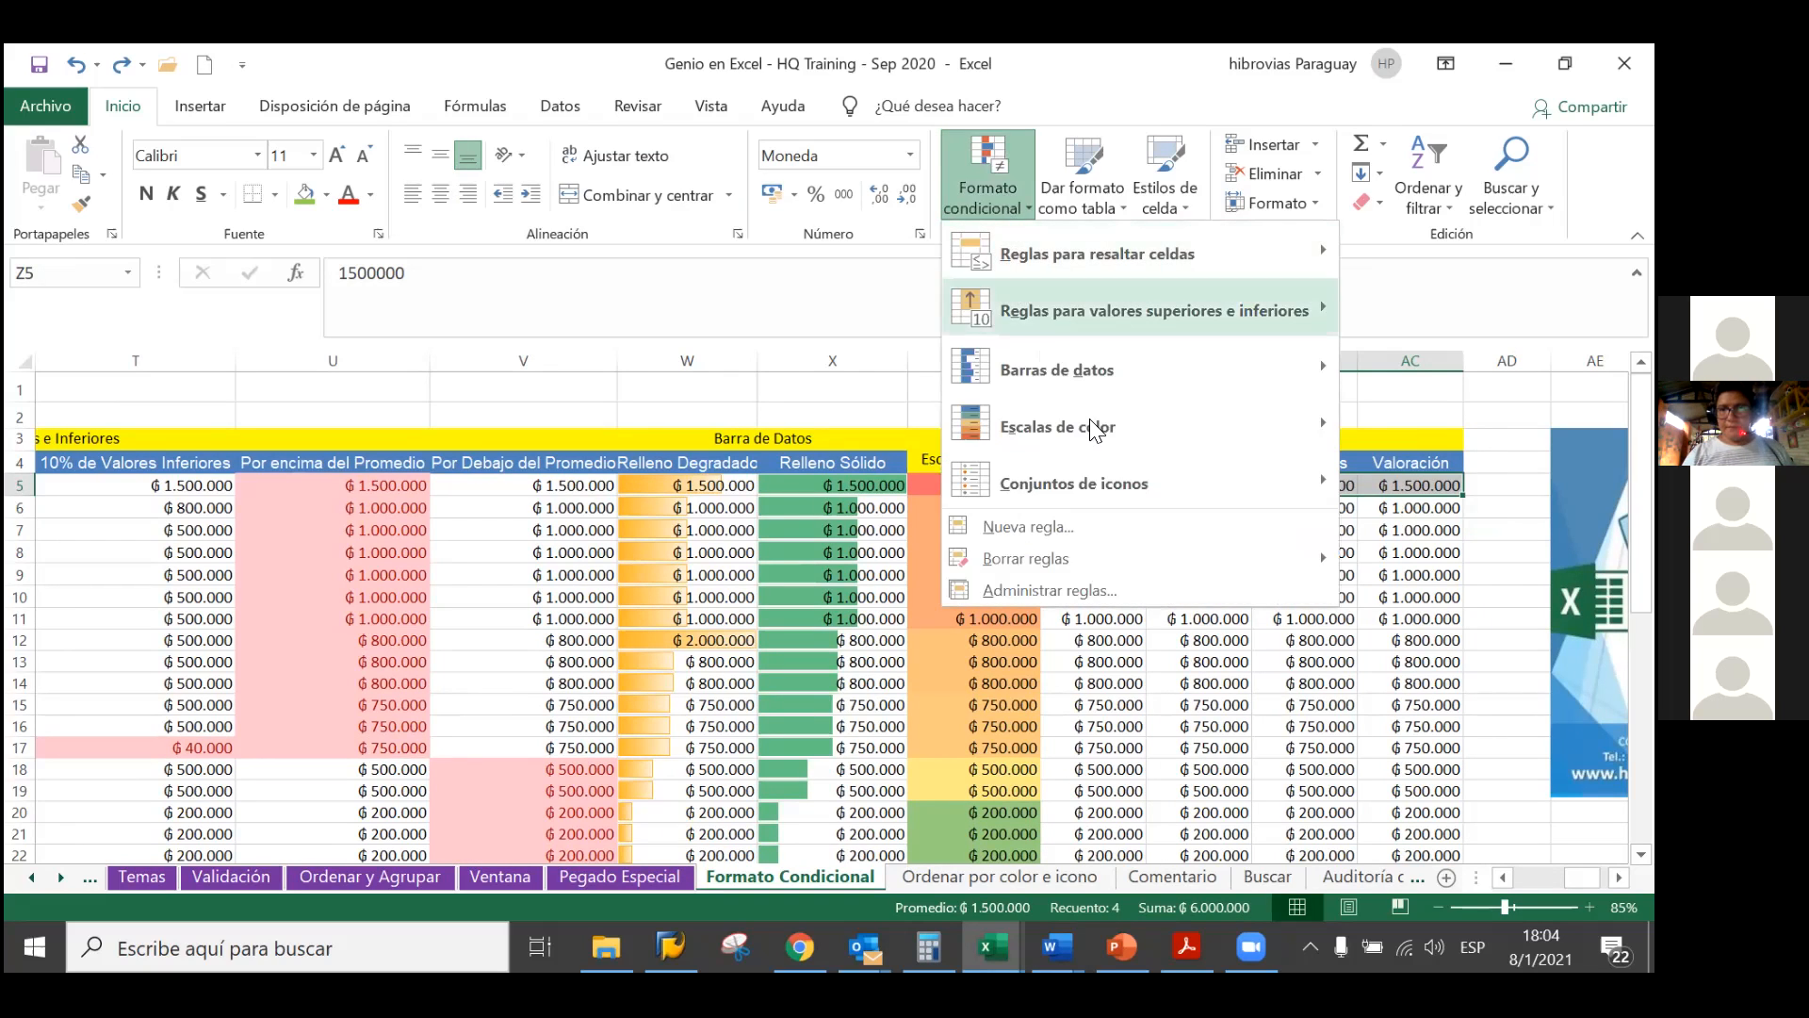
{"action": "left_click", "coordinate": [1387, 417]}
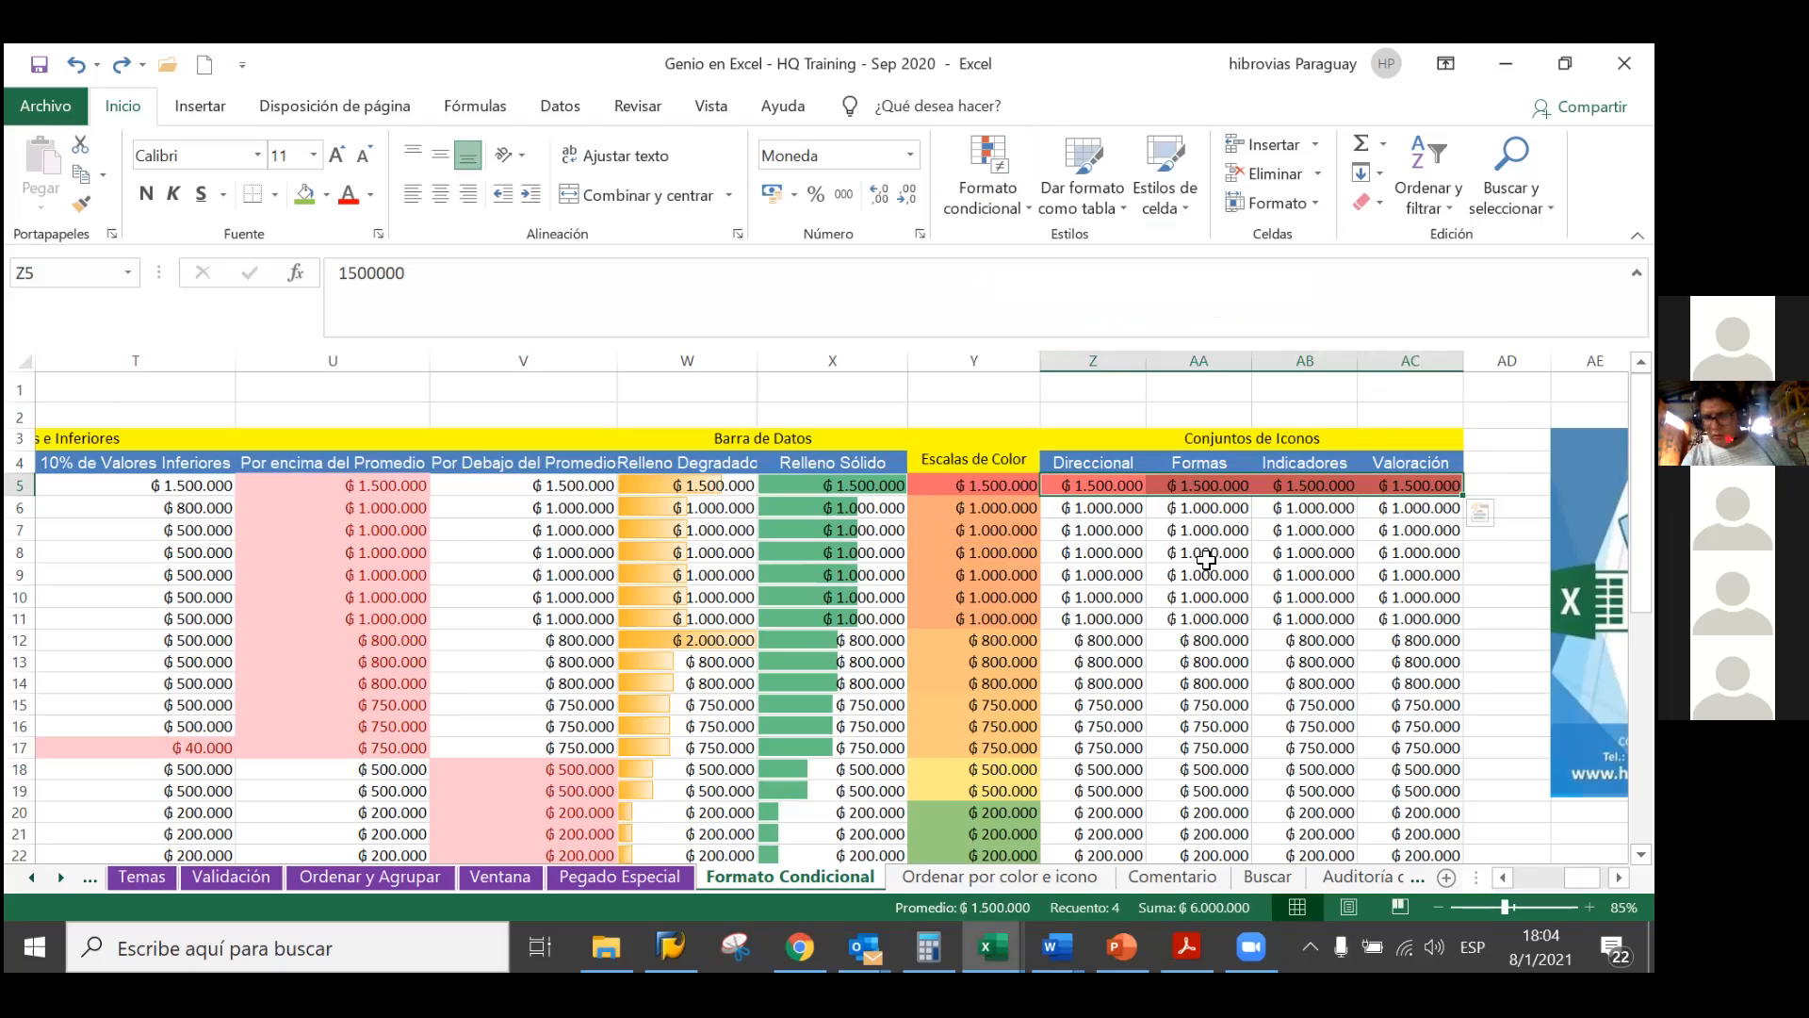
Set the Direccional value in Z5 to 2000000 and the Formas value in AA5 to 850000
{"action": "left_click", "coordinate": [1123, 485]}
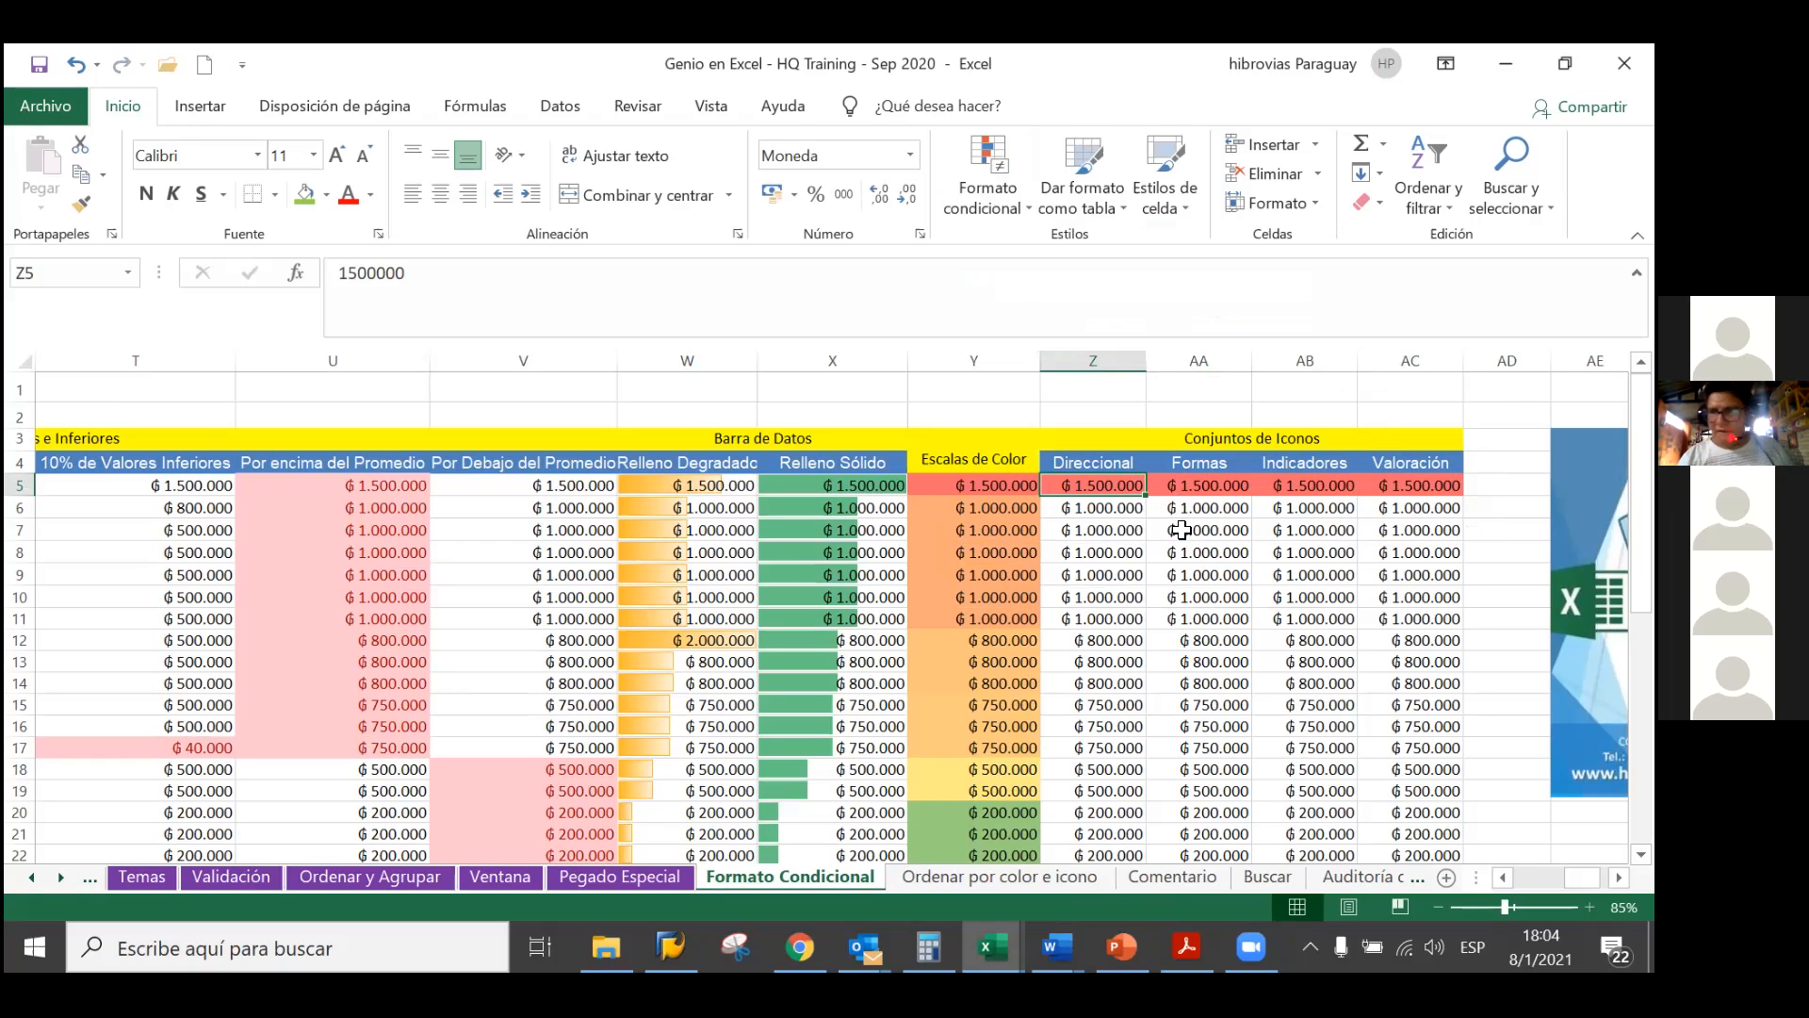
{"action": "type", "text": "20000"}
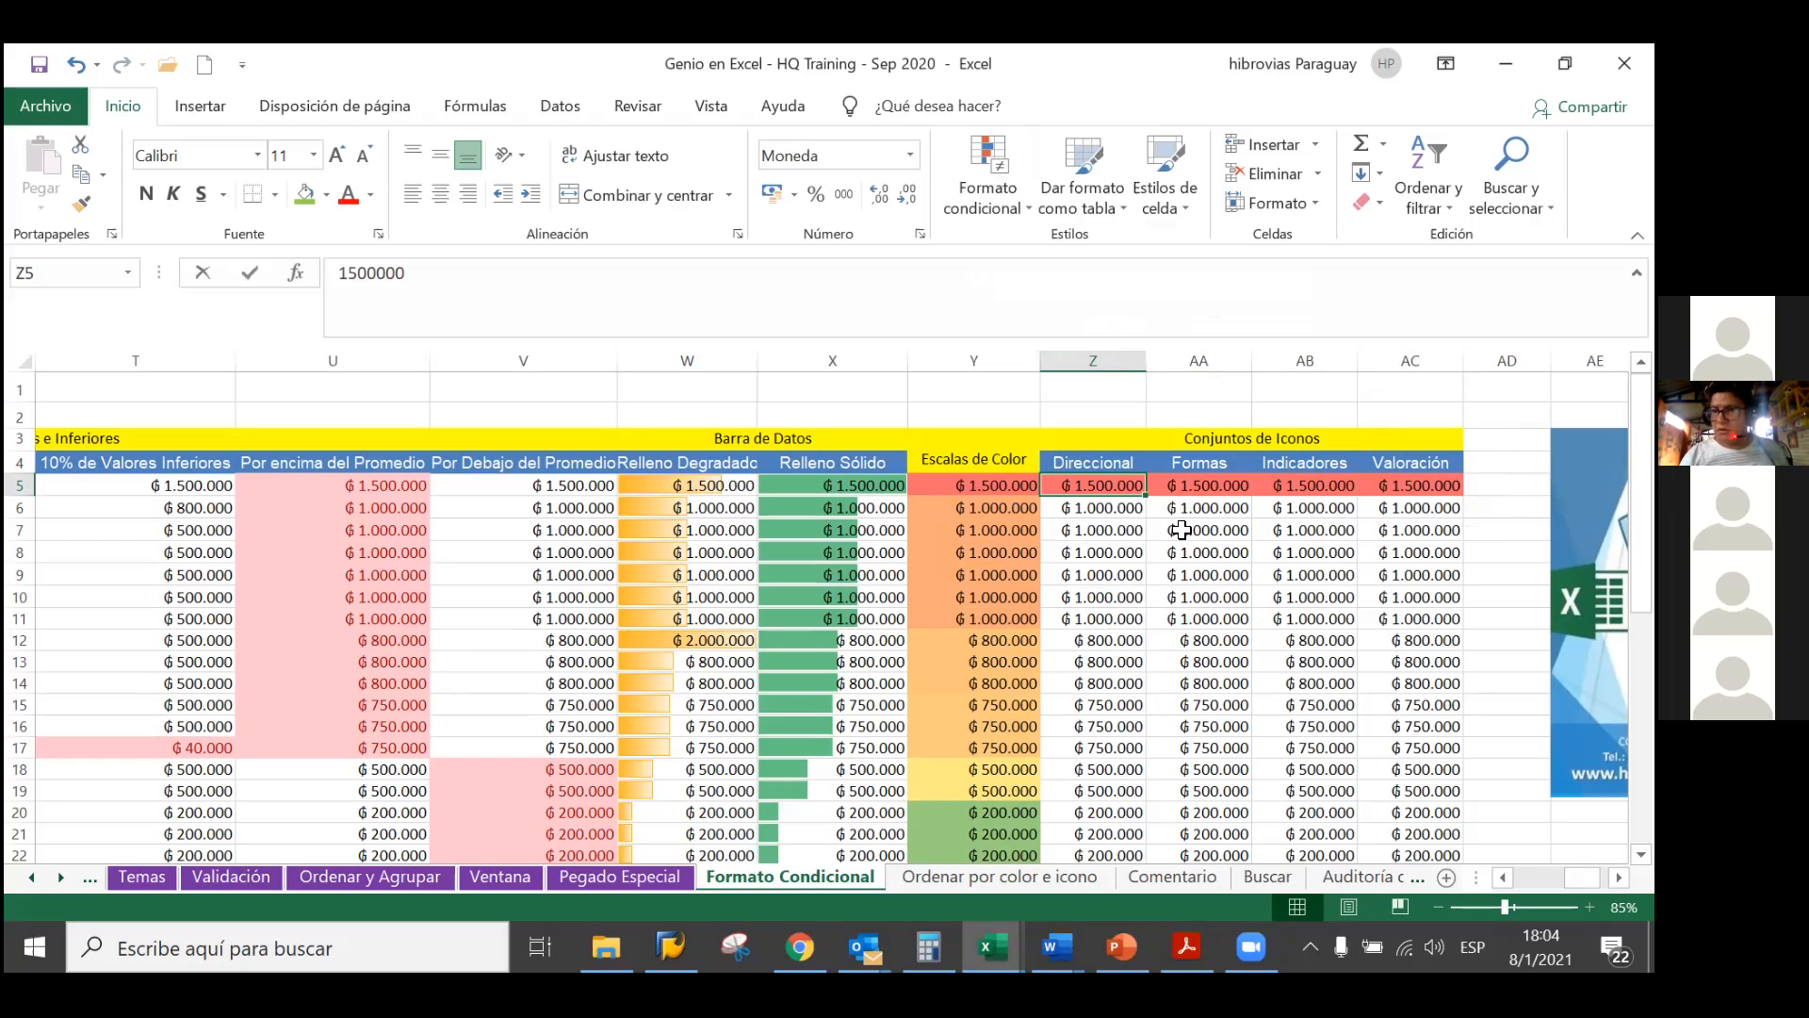
{"action": "type", "text": "00"}
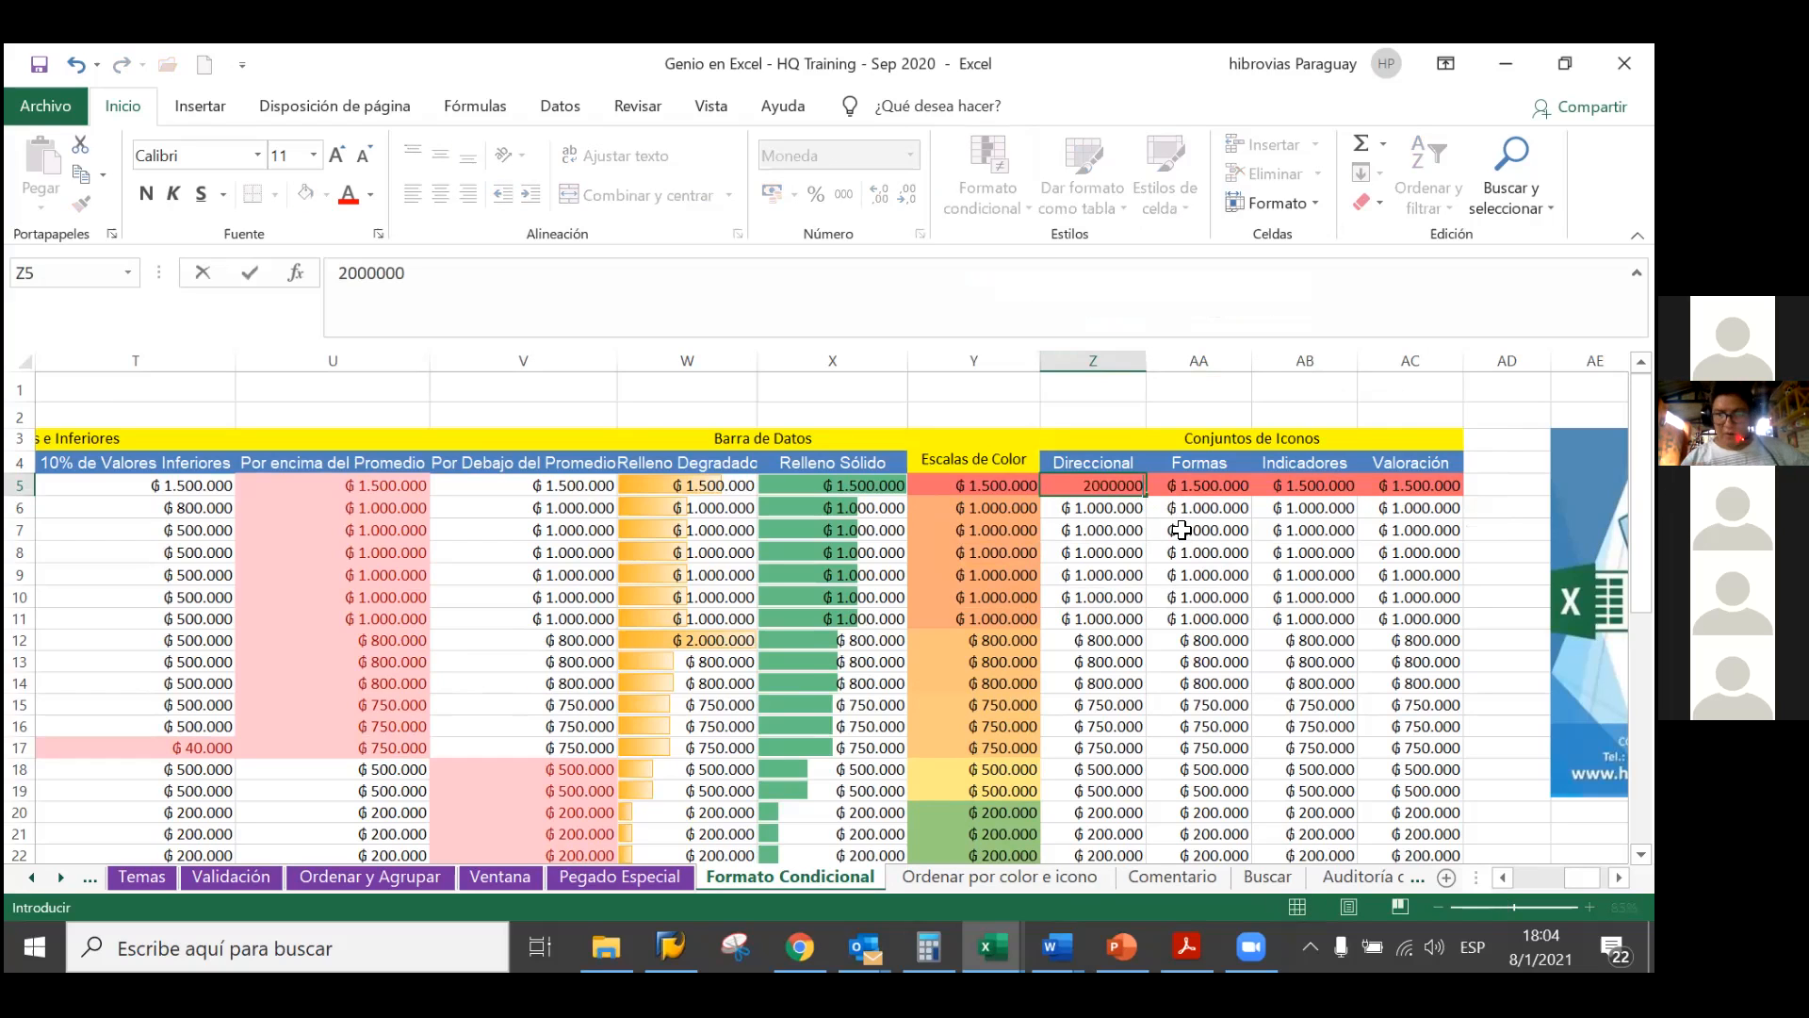
{"action": "key", "text": "Tab"}
{"action": "type", "text": "850000"}
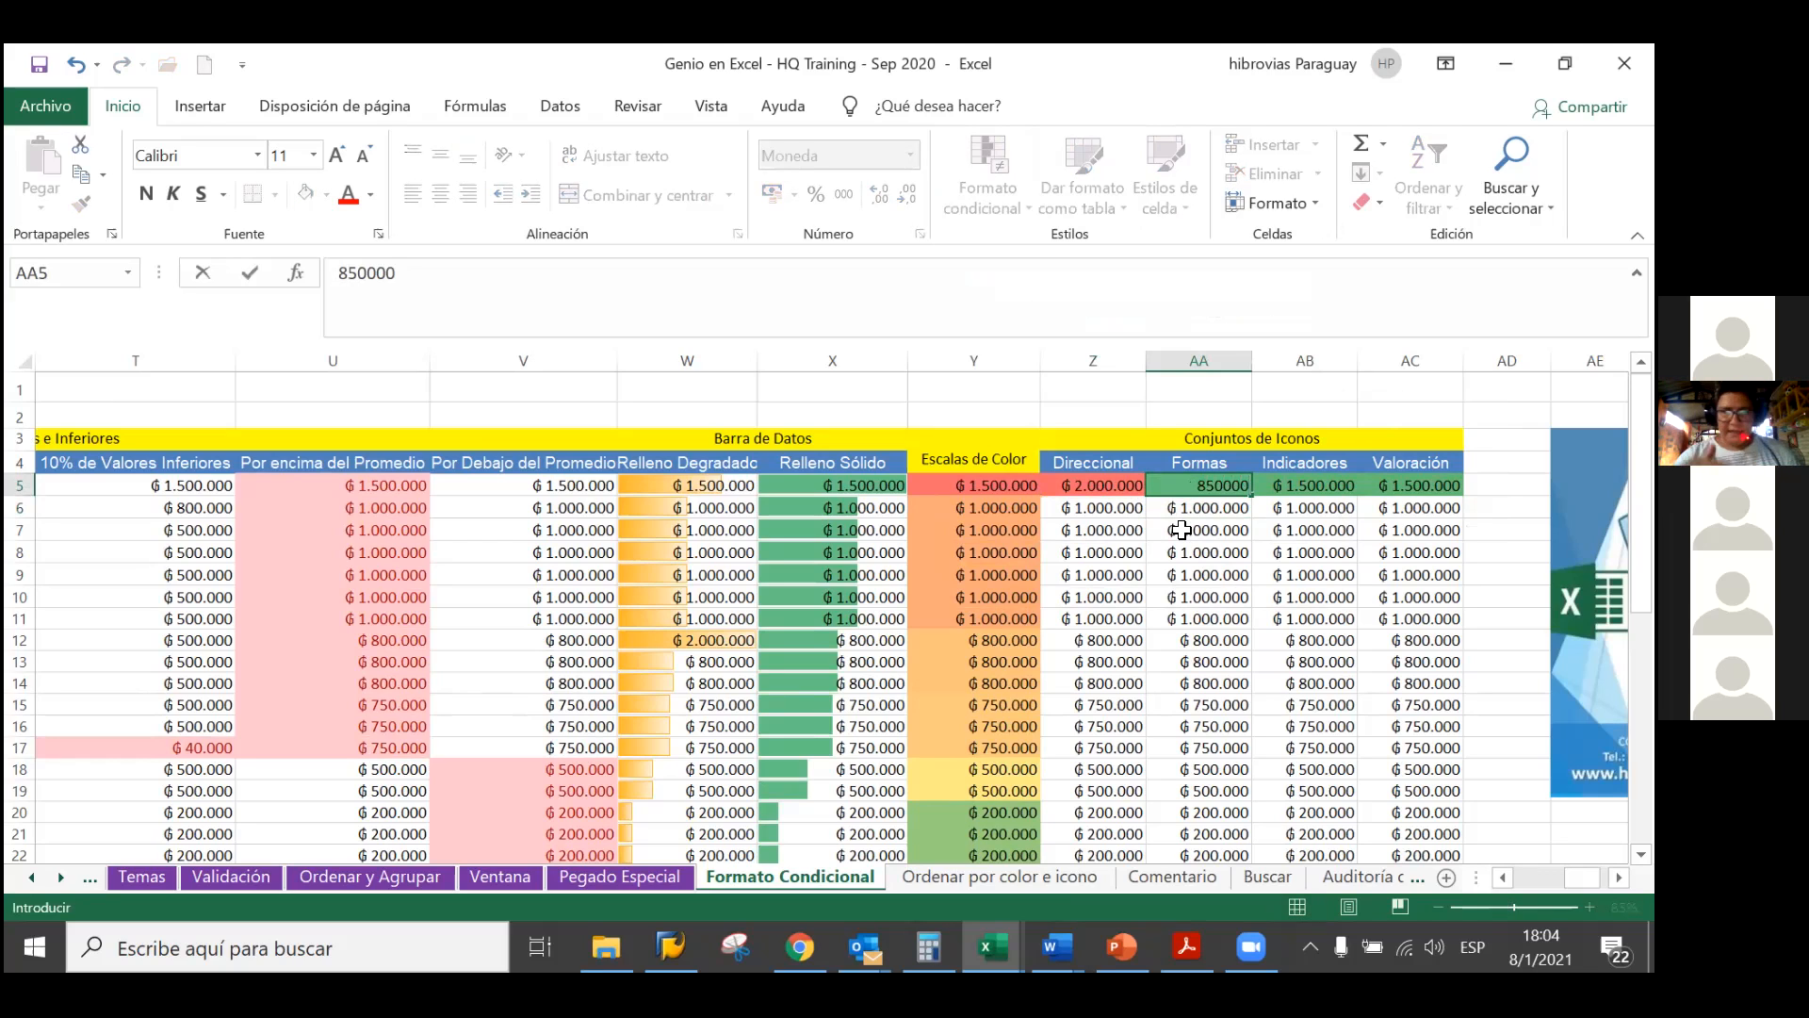
{"action": "key", "text": "Tab"}
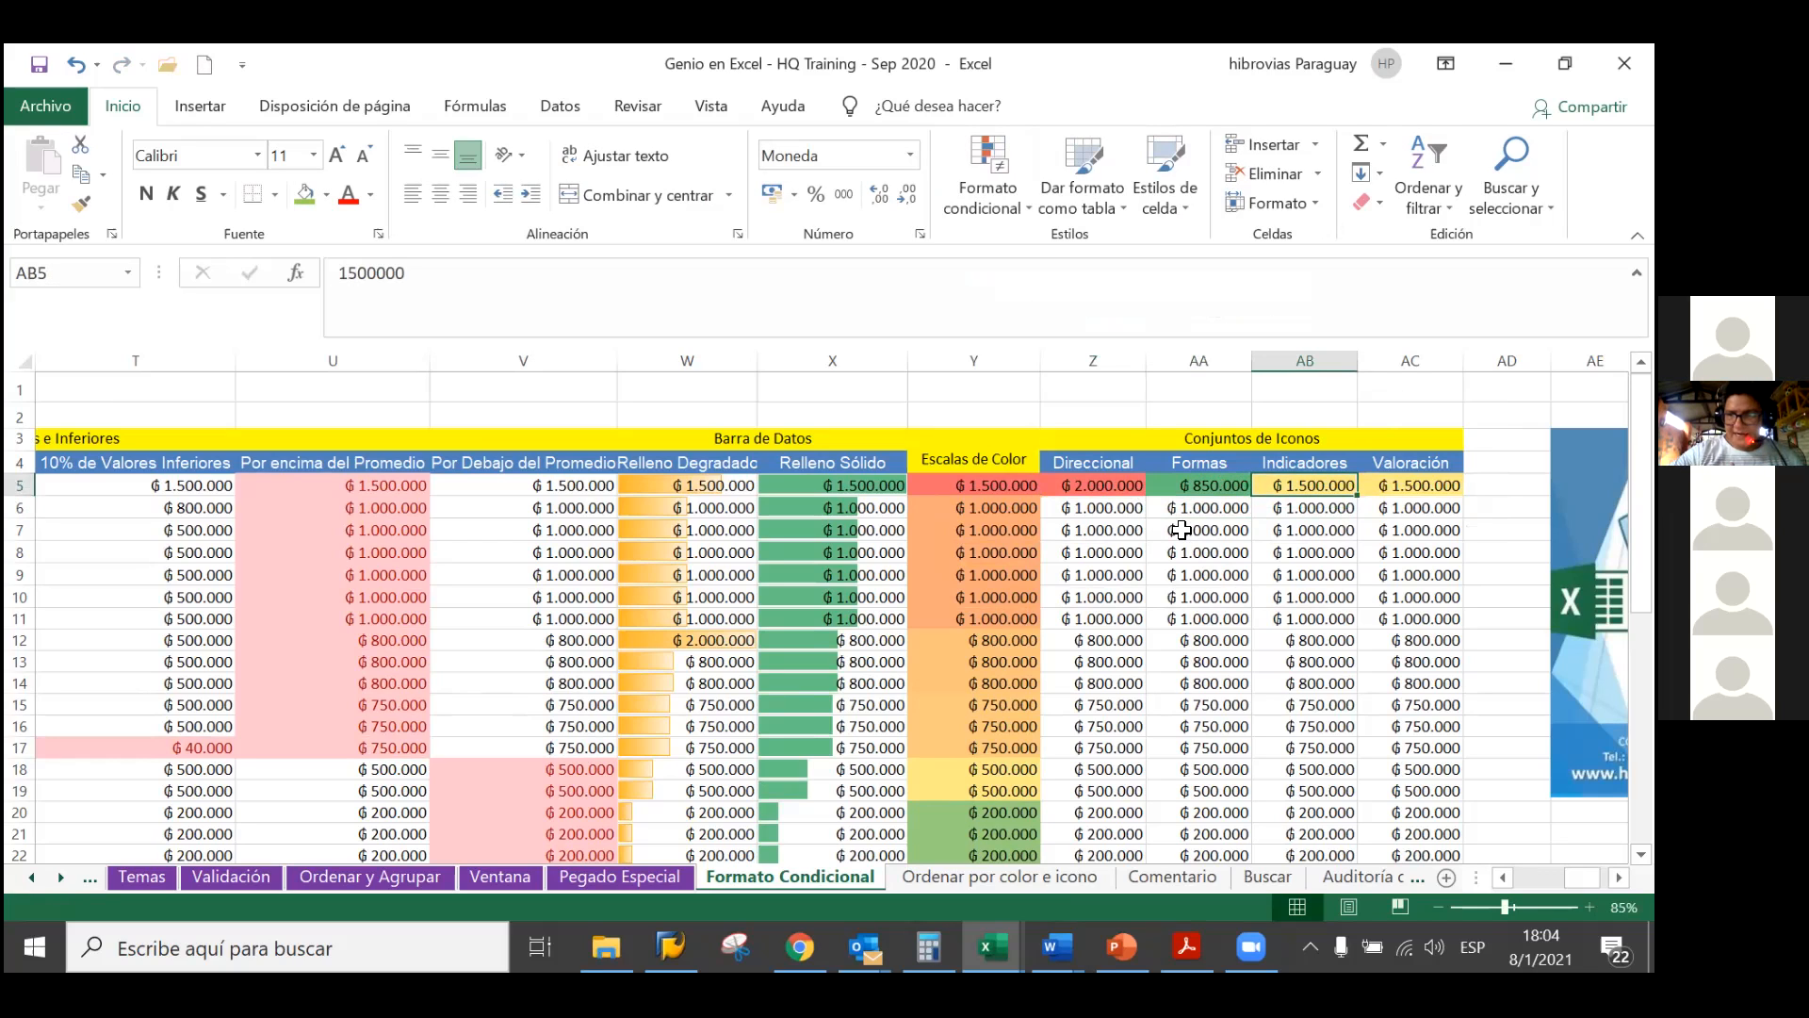
{"action": "key", "text": "Left"}
{"action": "key", "text": "Left"}
{"action": "key", "text": "Left"}
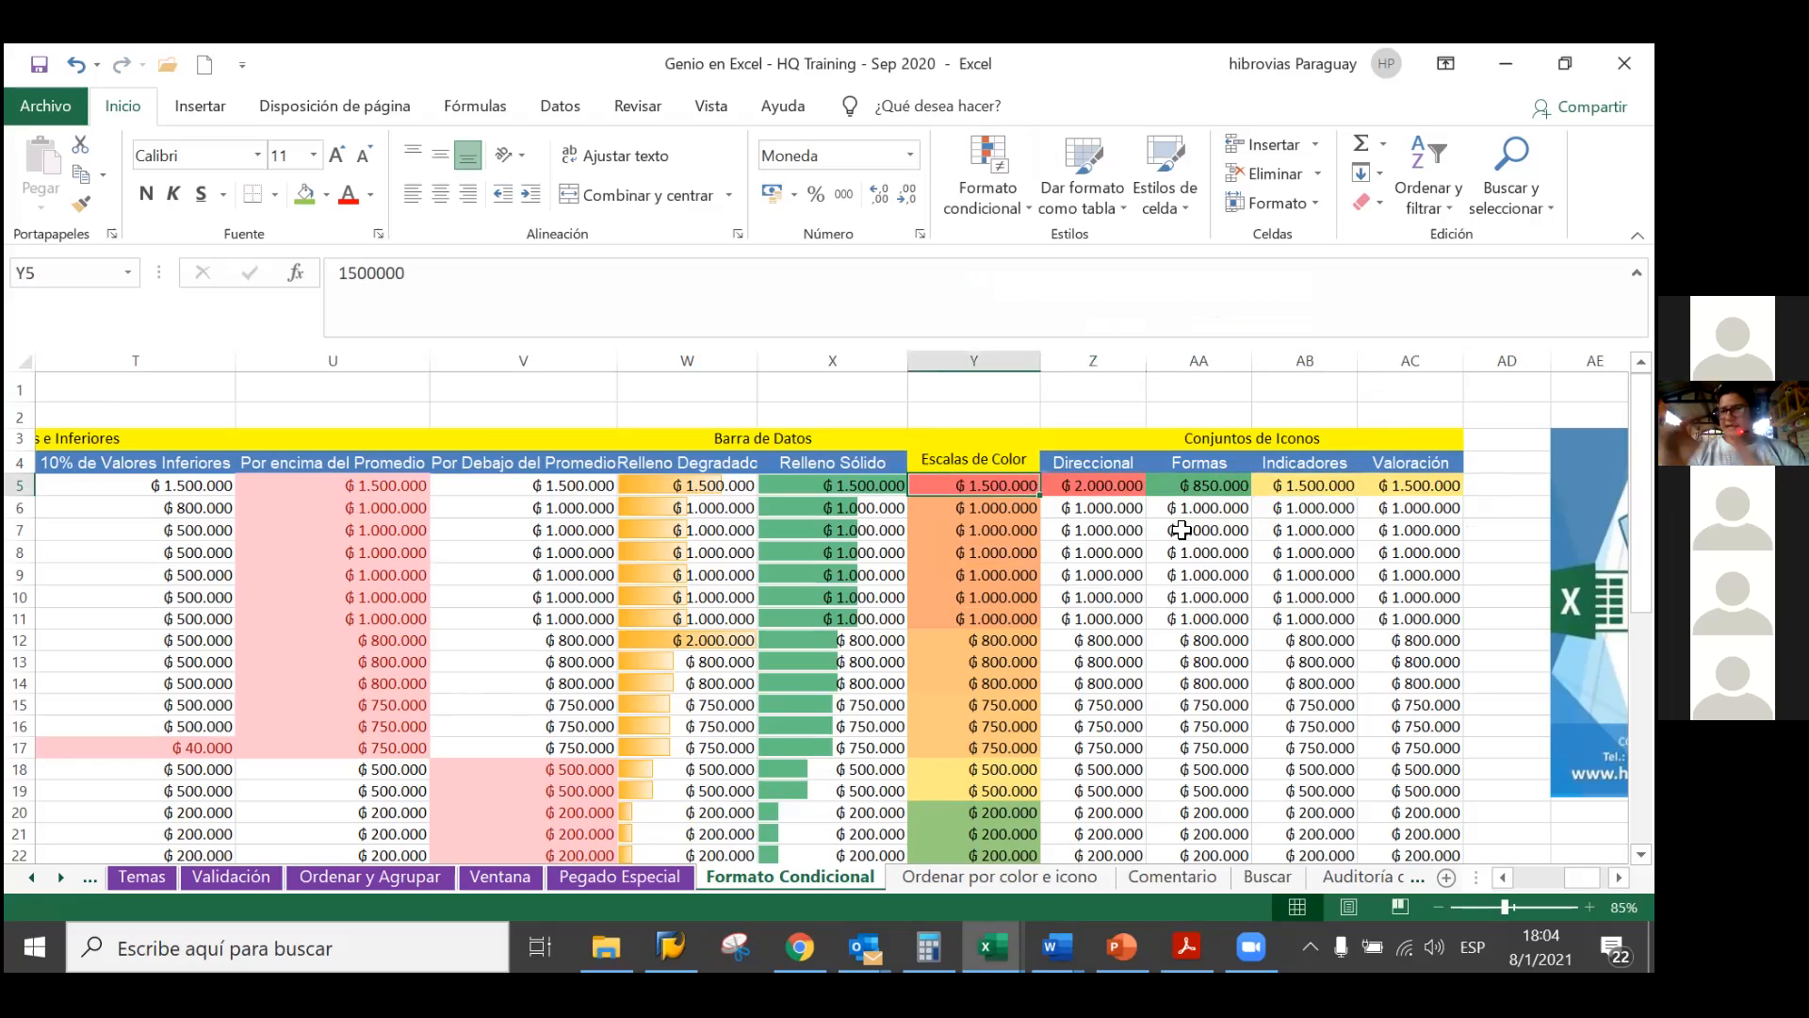
{"action": "type", "text": "400000"}
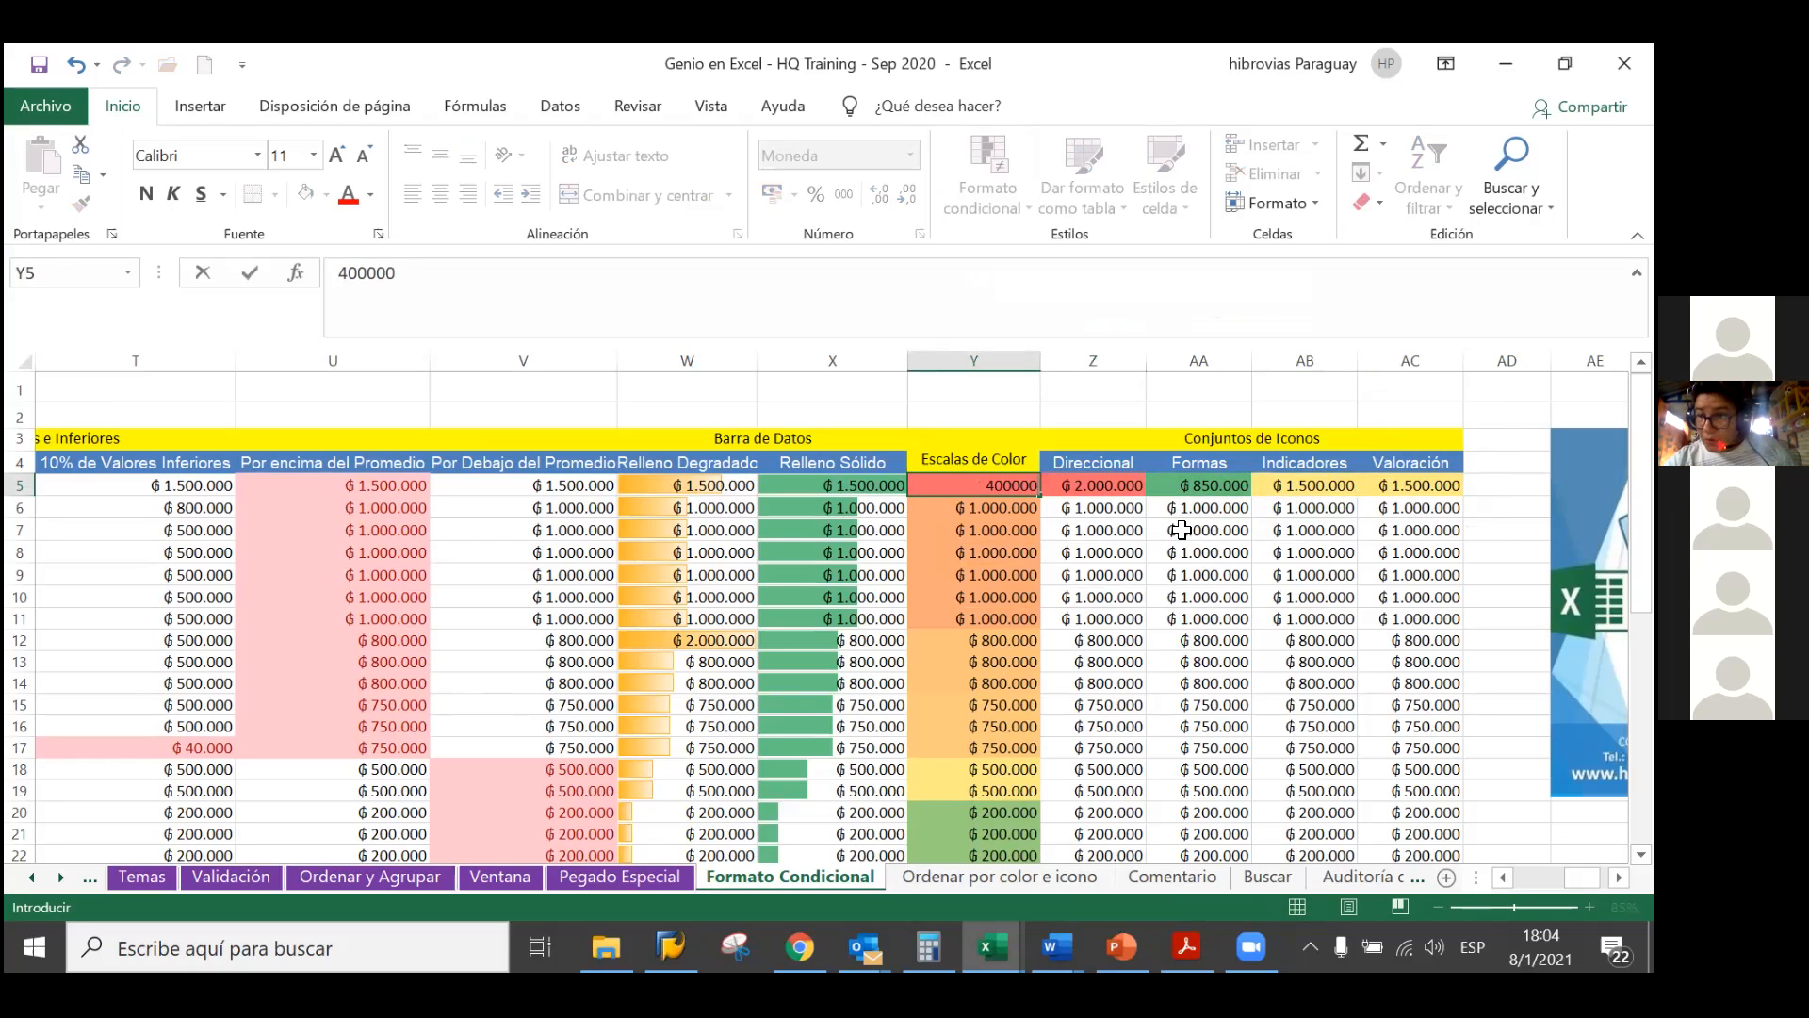
{"action": "key", "text": "Escape"}
Set the Indicadores value in AB5 to 400000
{"action": "key", "text": "Right"}
{"action": "key", "text": "Right"}
{"action": "key", "text": "Right"}
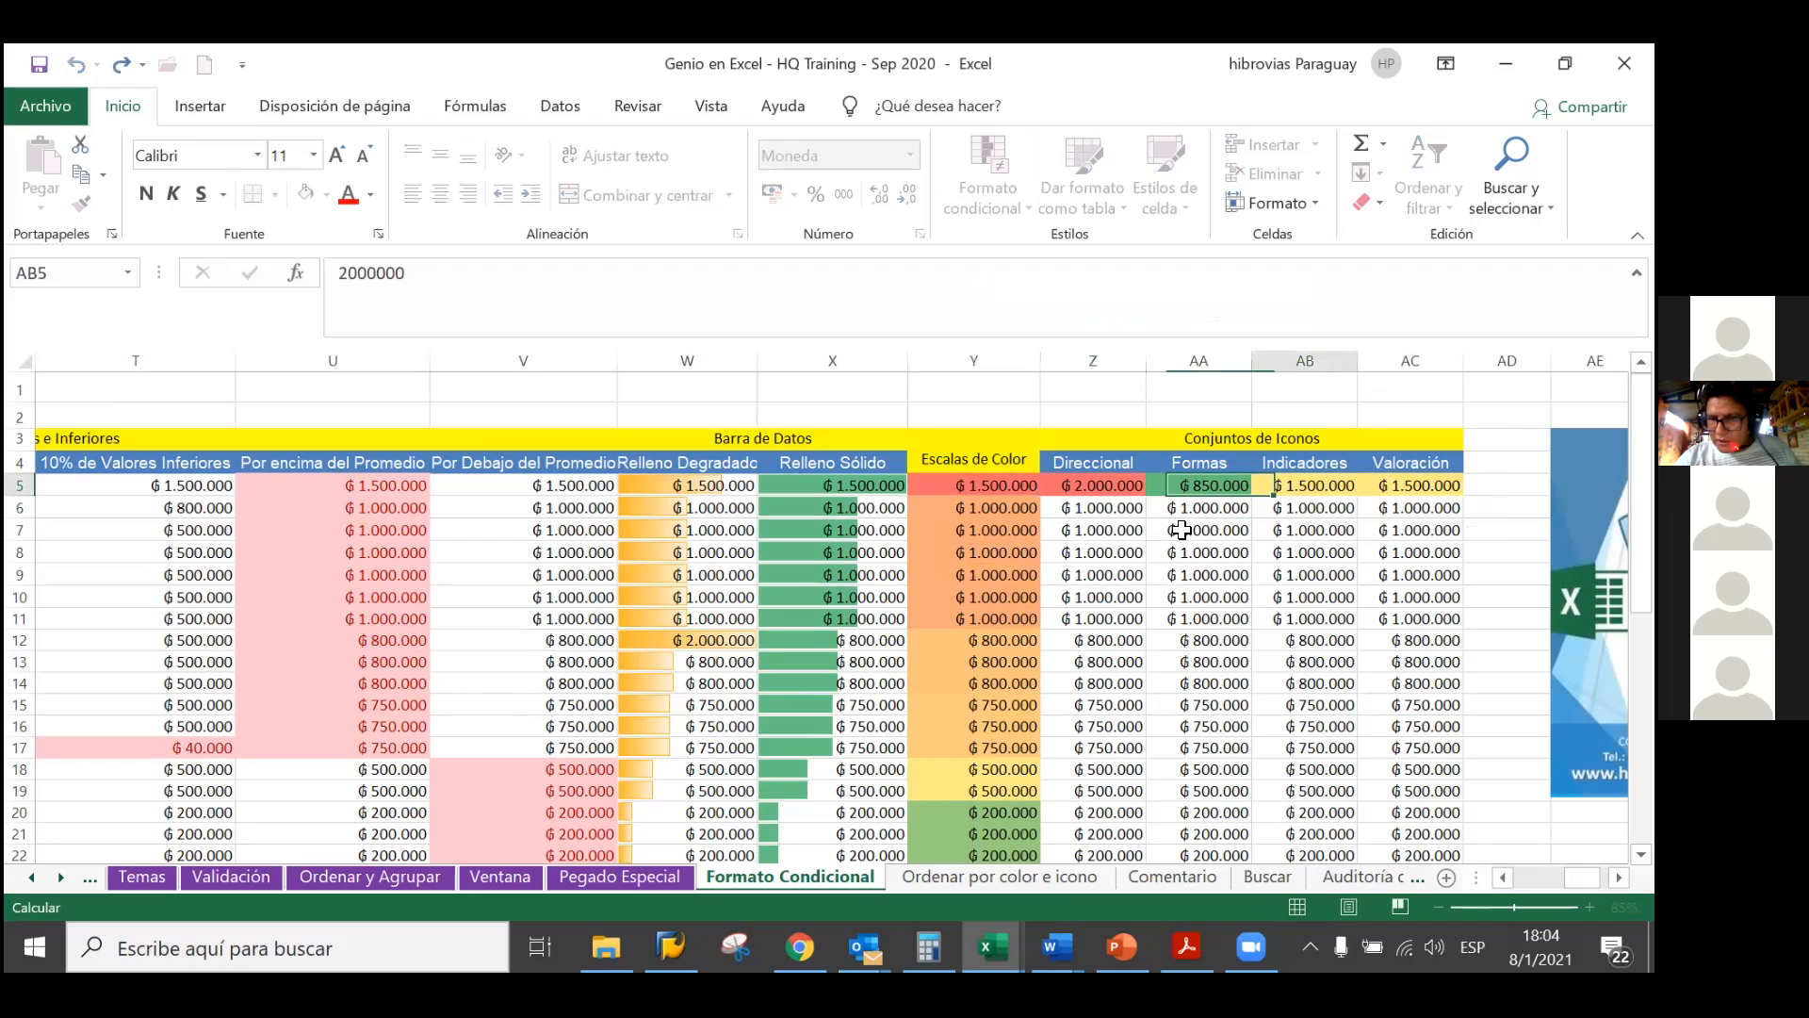
{"action": "type", "text": "400000"}
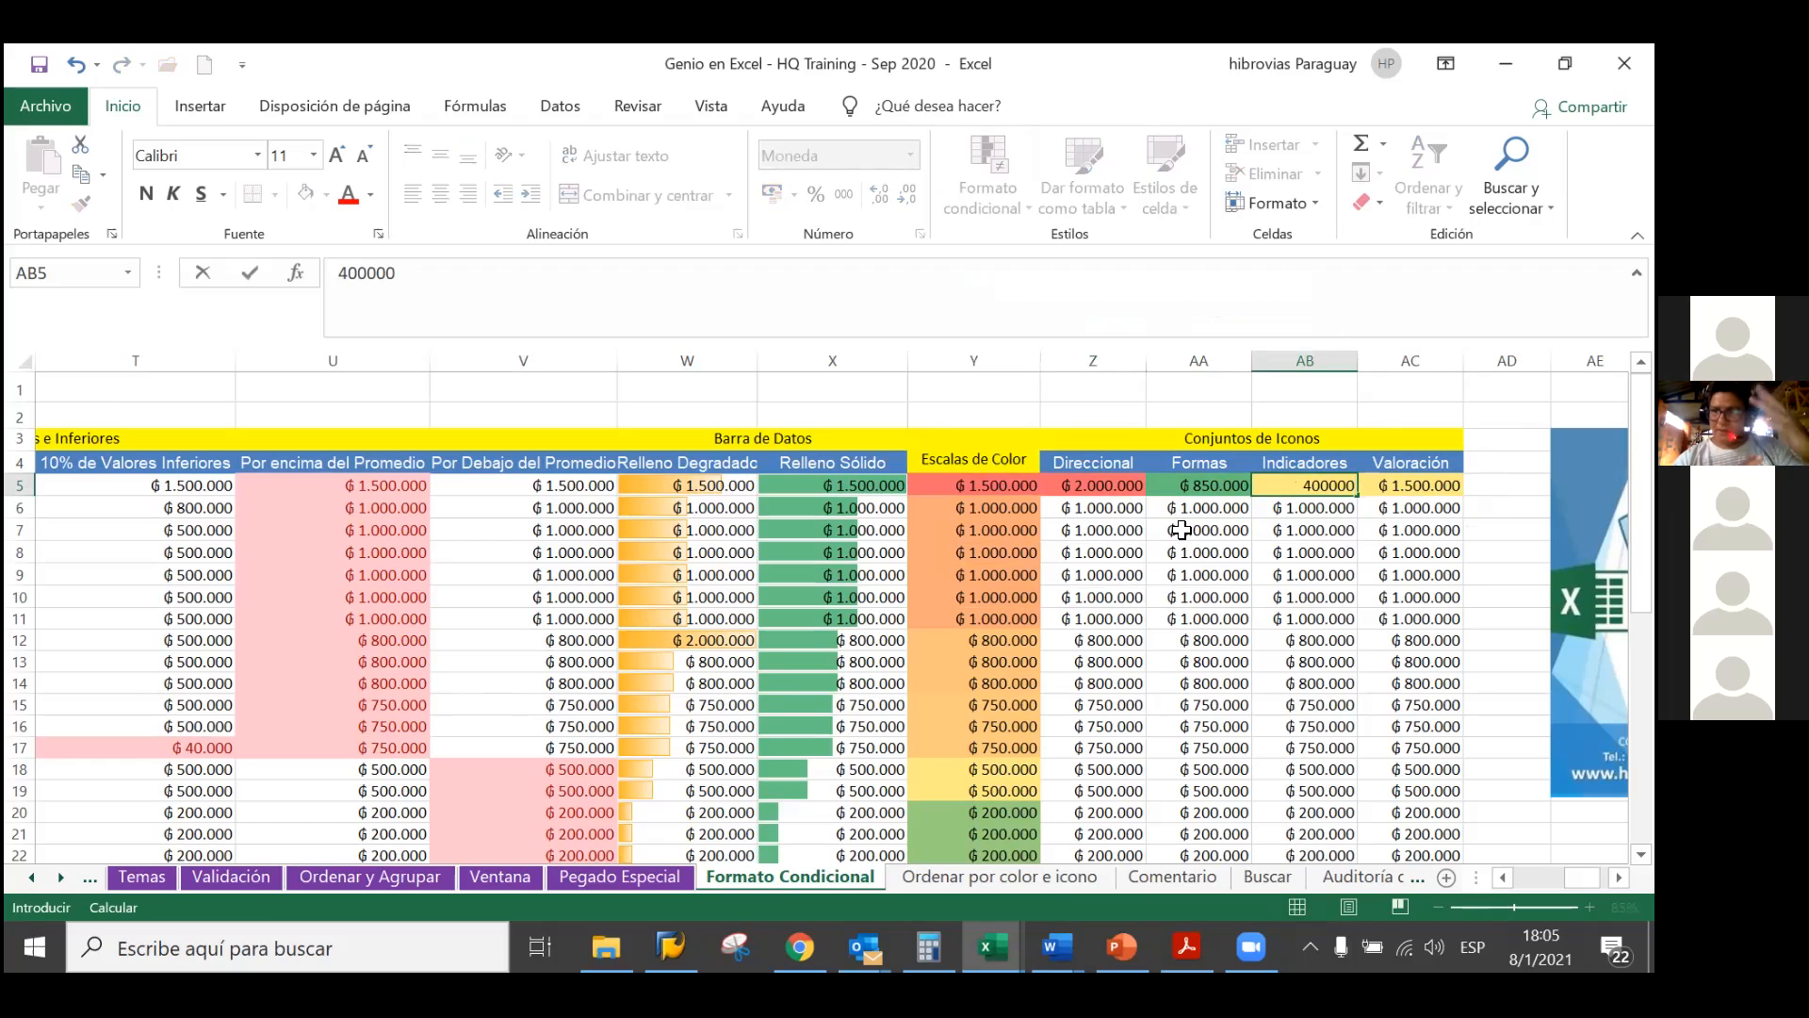
{"action": "key", "text": "Return"}
{"action": "key", "text": "Up"}
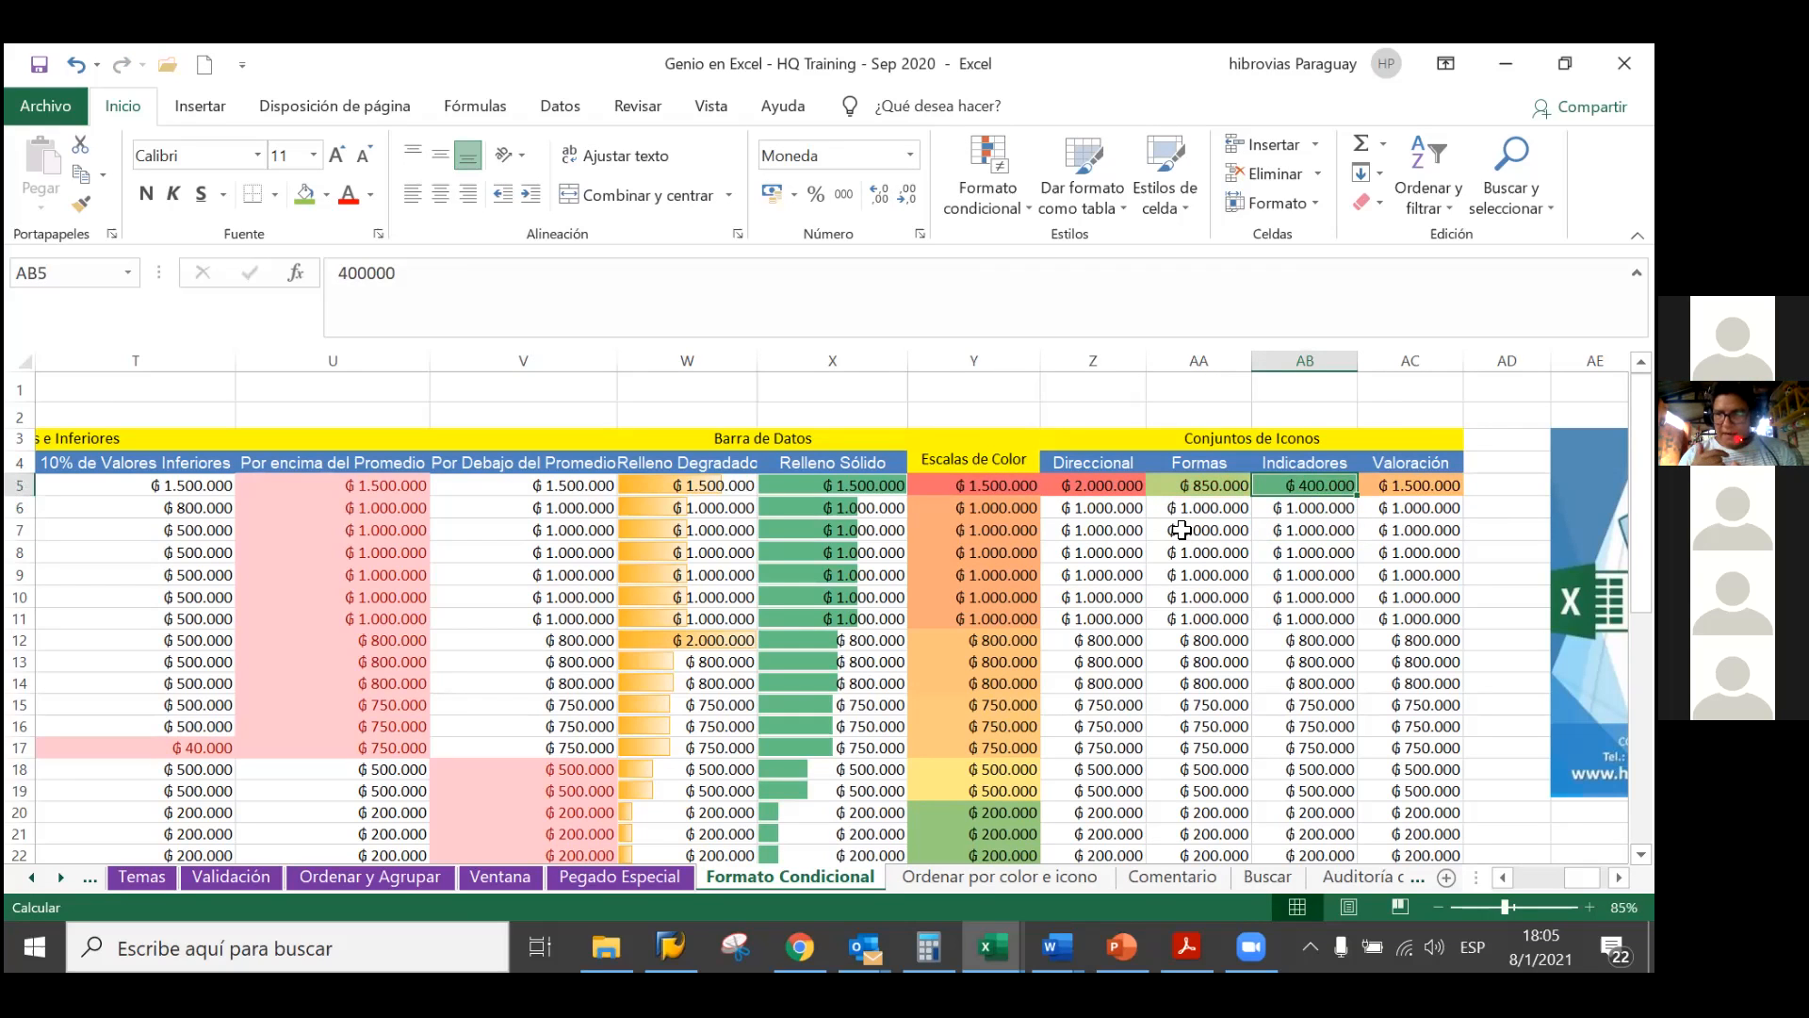
Compare how the horizontal color scale shades the row 5 values from Direccional through Valoración
{"action": "key", "text": "Left"}
{"action": "key", "text": "Left"}
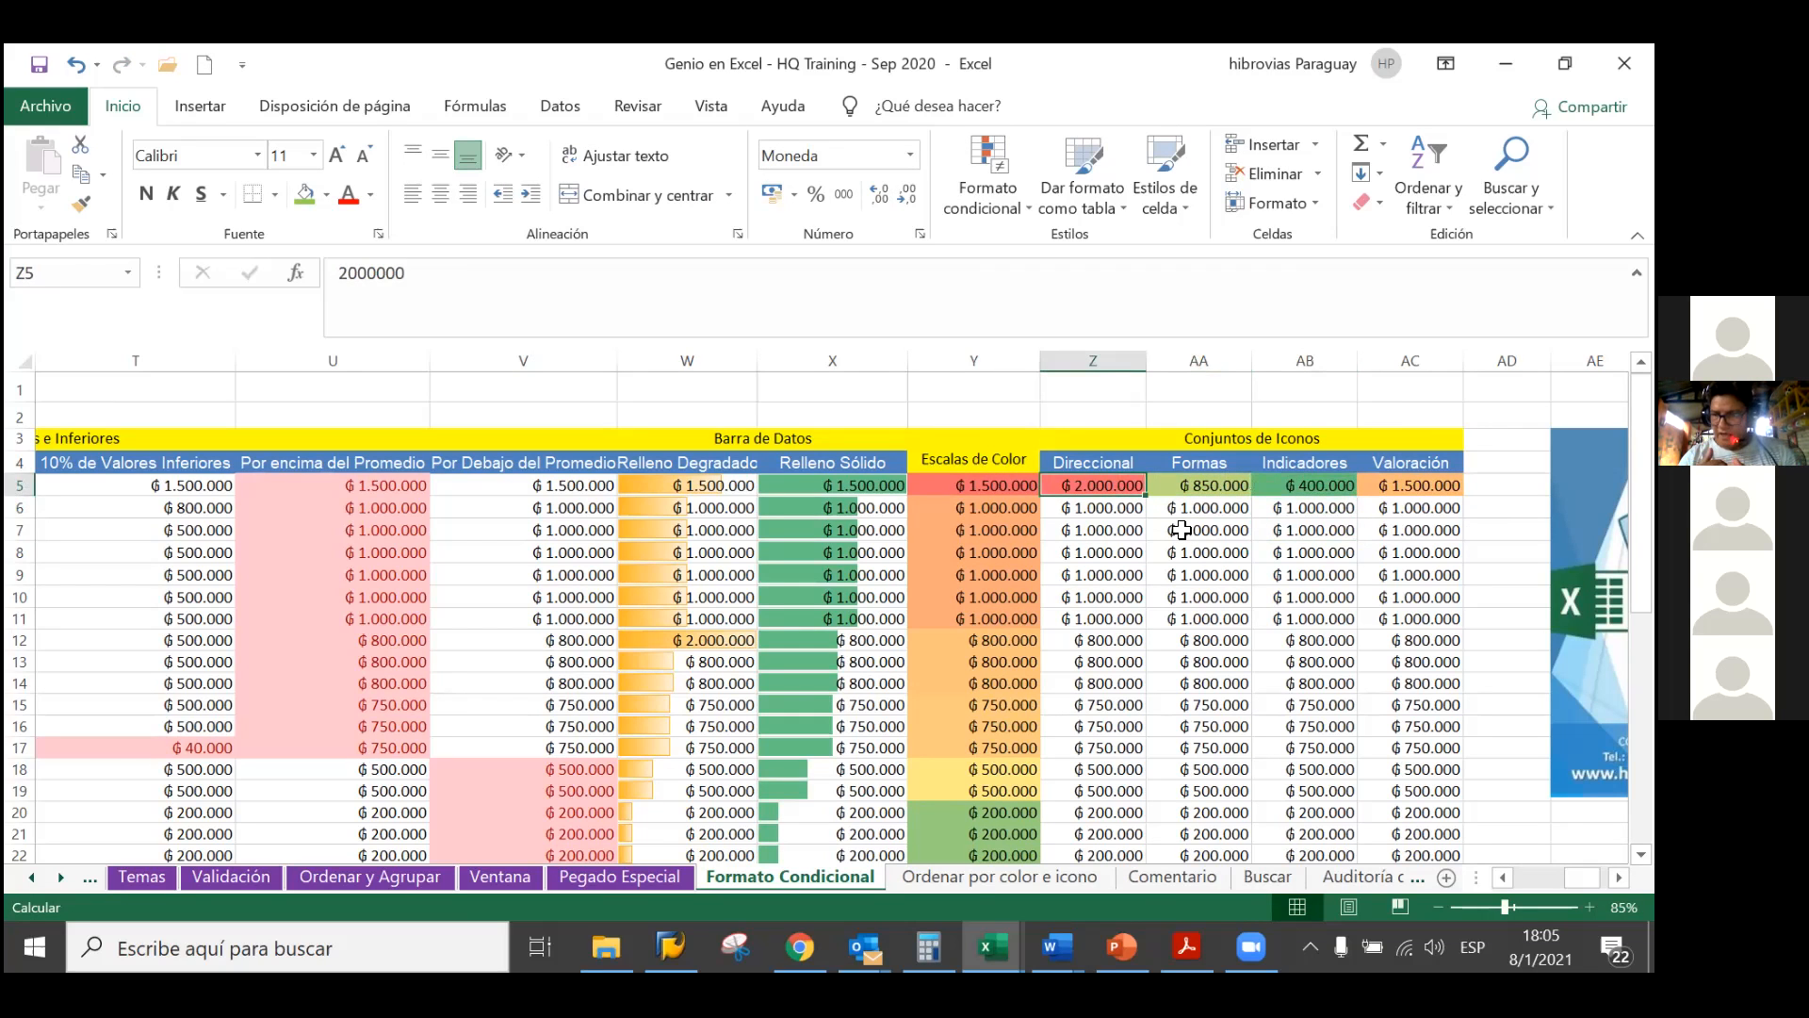
{"action": "key", "text": "Right"}
{"action": "key", "text": "Right"}
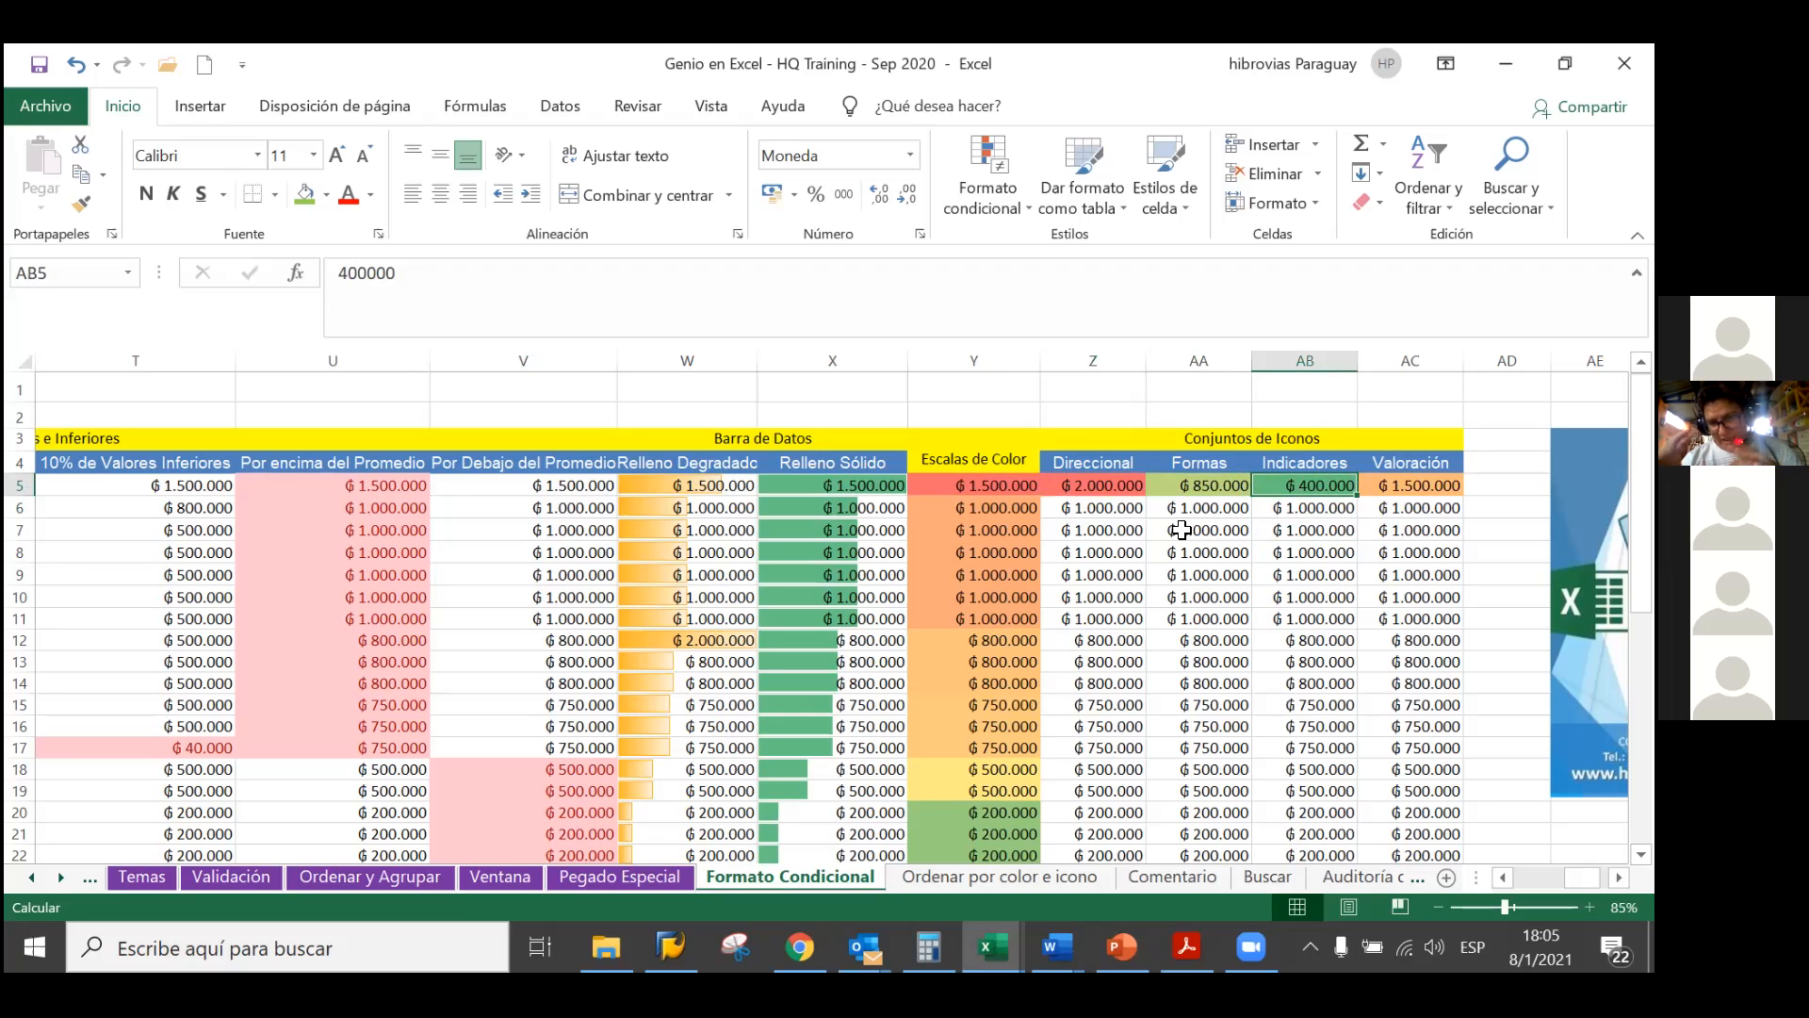
{"action": "key", "text": "Right"}
{"action": "key", "text": "Left"}
{"action": "key", "text": "Left"}
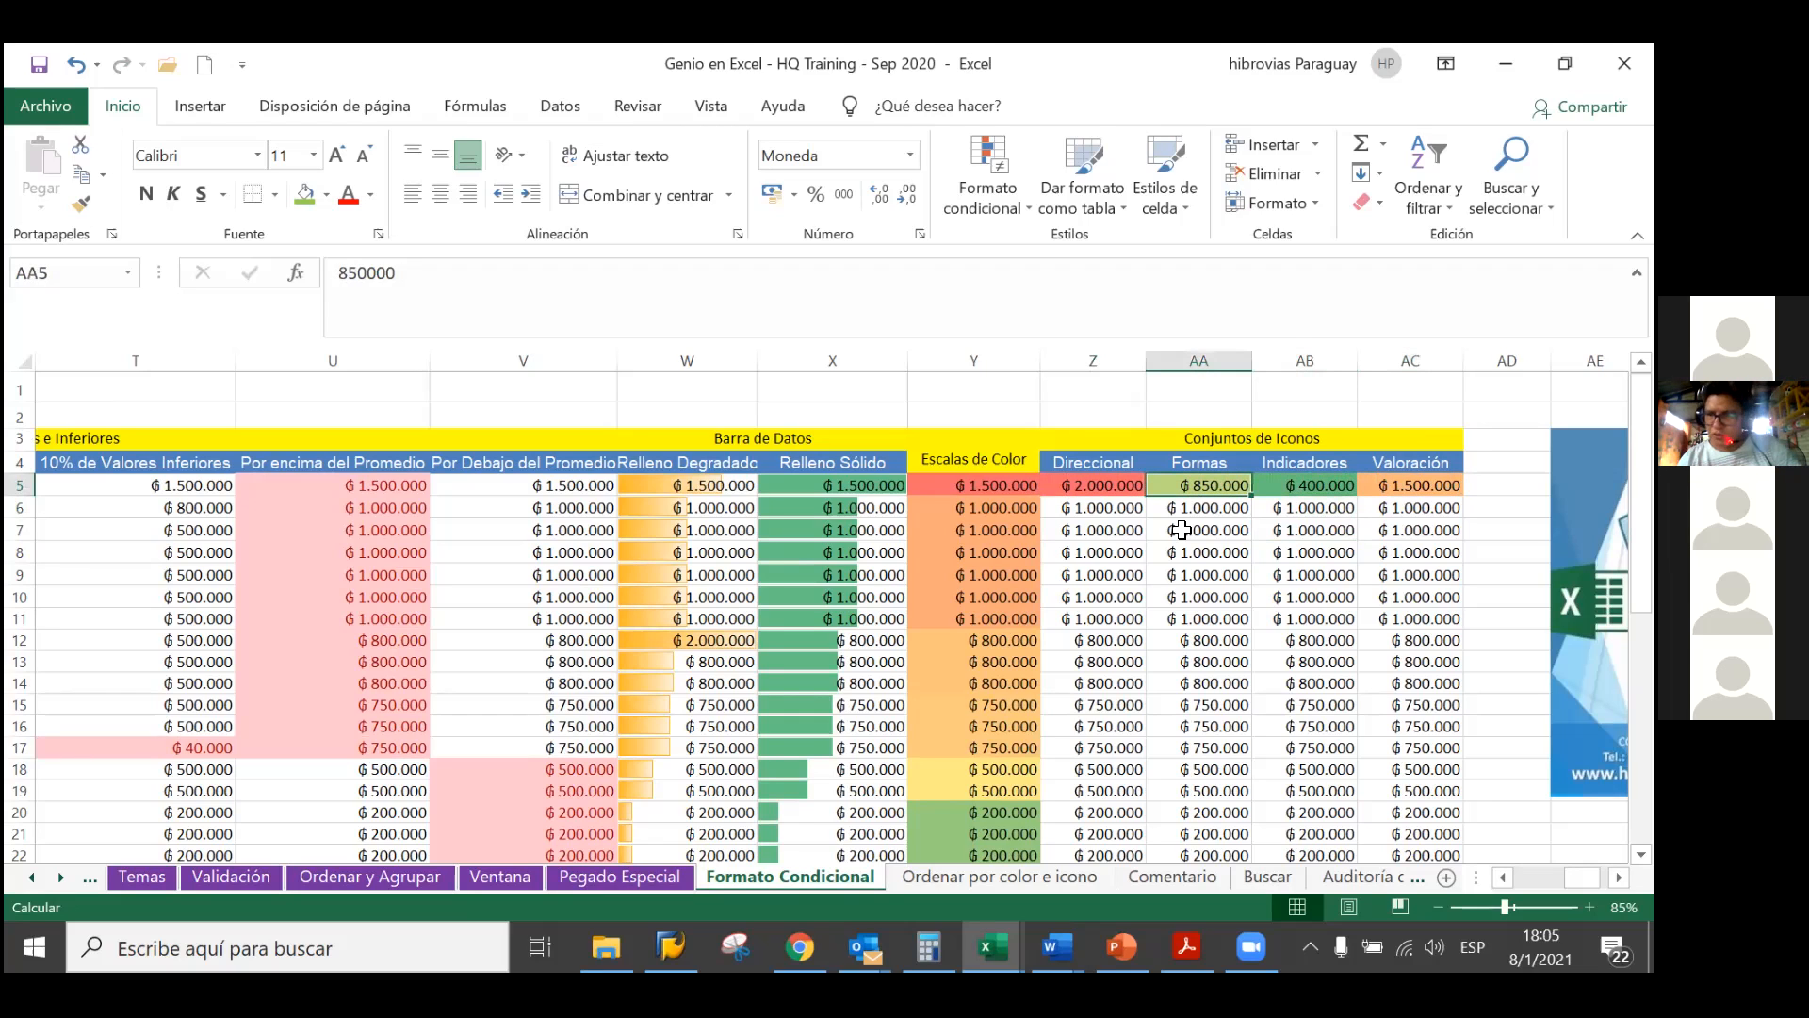
{"action": "key", "text": "Left"}
{"action": "key", "text": "Right"}
{"action": "key", "text": "Right"}
{"action": "key", "text": "Right"}
{"action": "key", "text": "Left"}
{"action": "key", "text": "Left"}
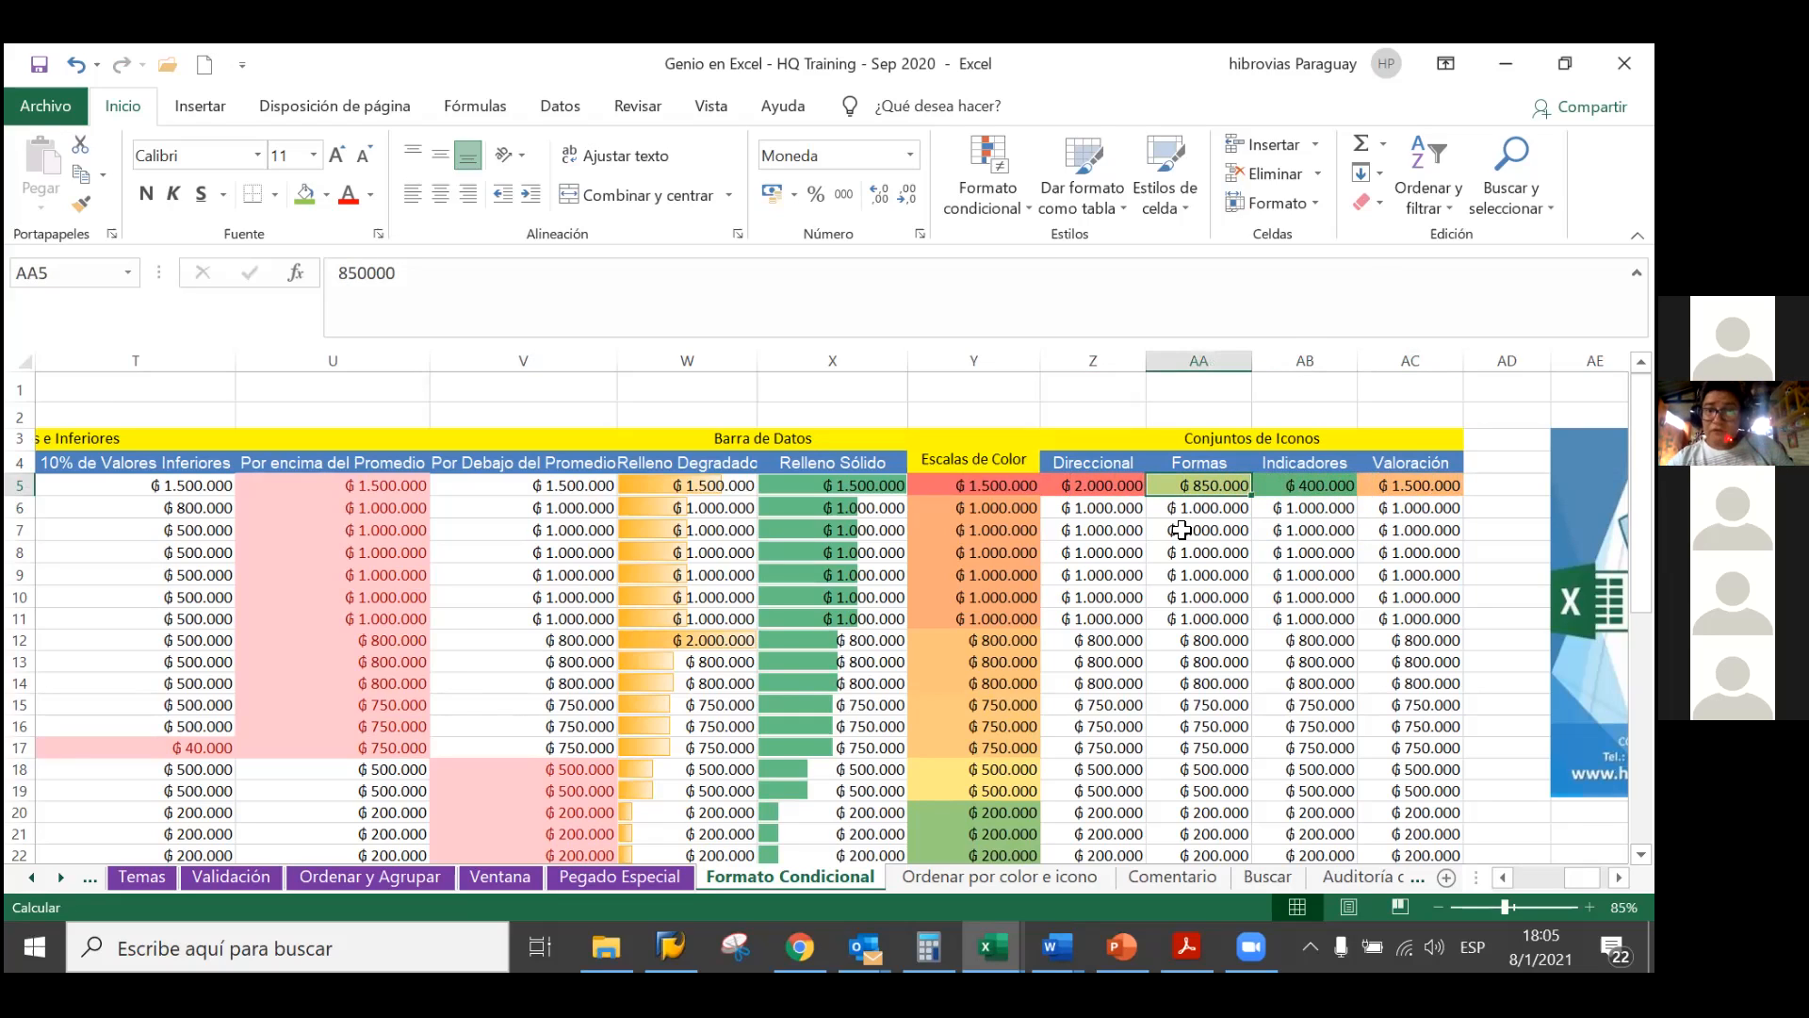
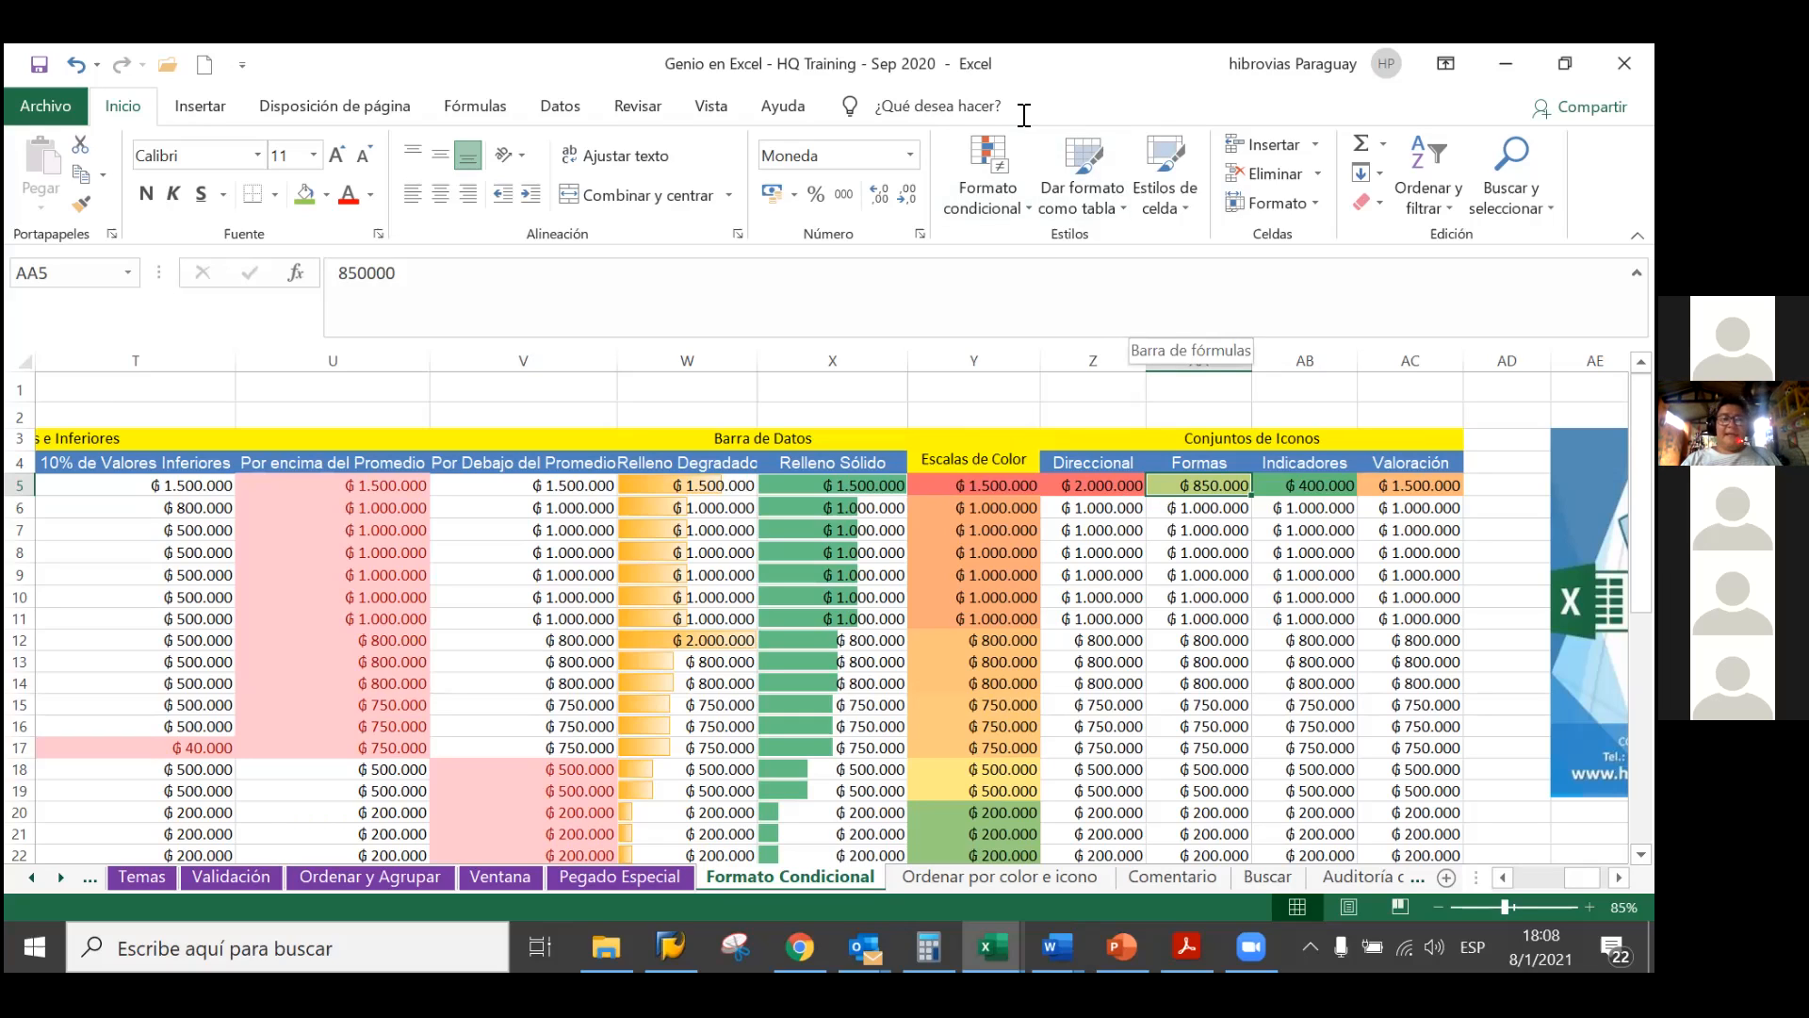
Undo the last value change in the Indicadores cell of row 5
{"action": "left_click", "coordinate": [1211, 459]}
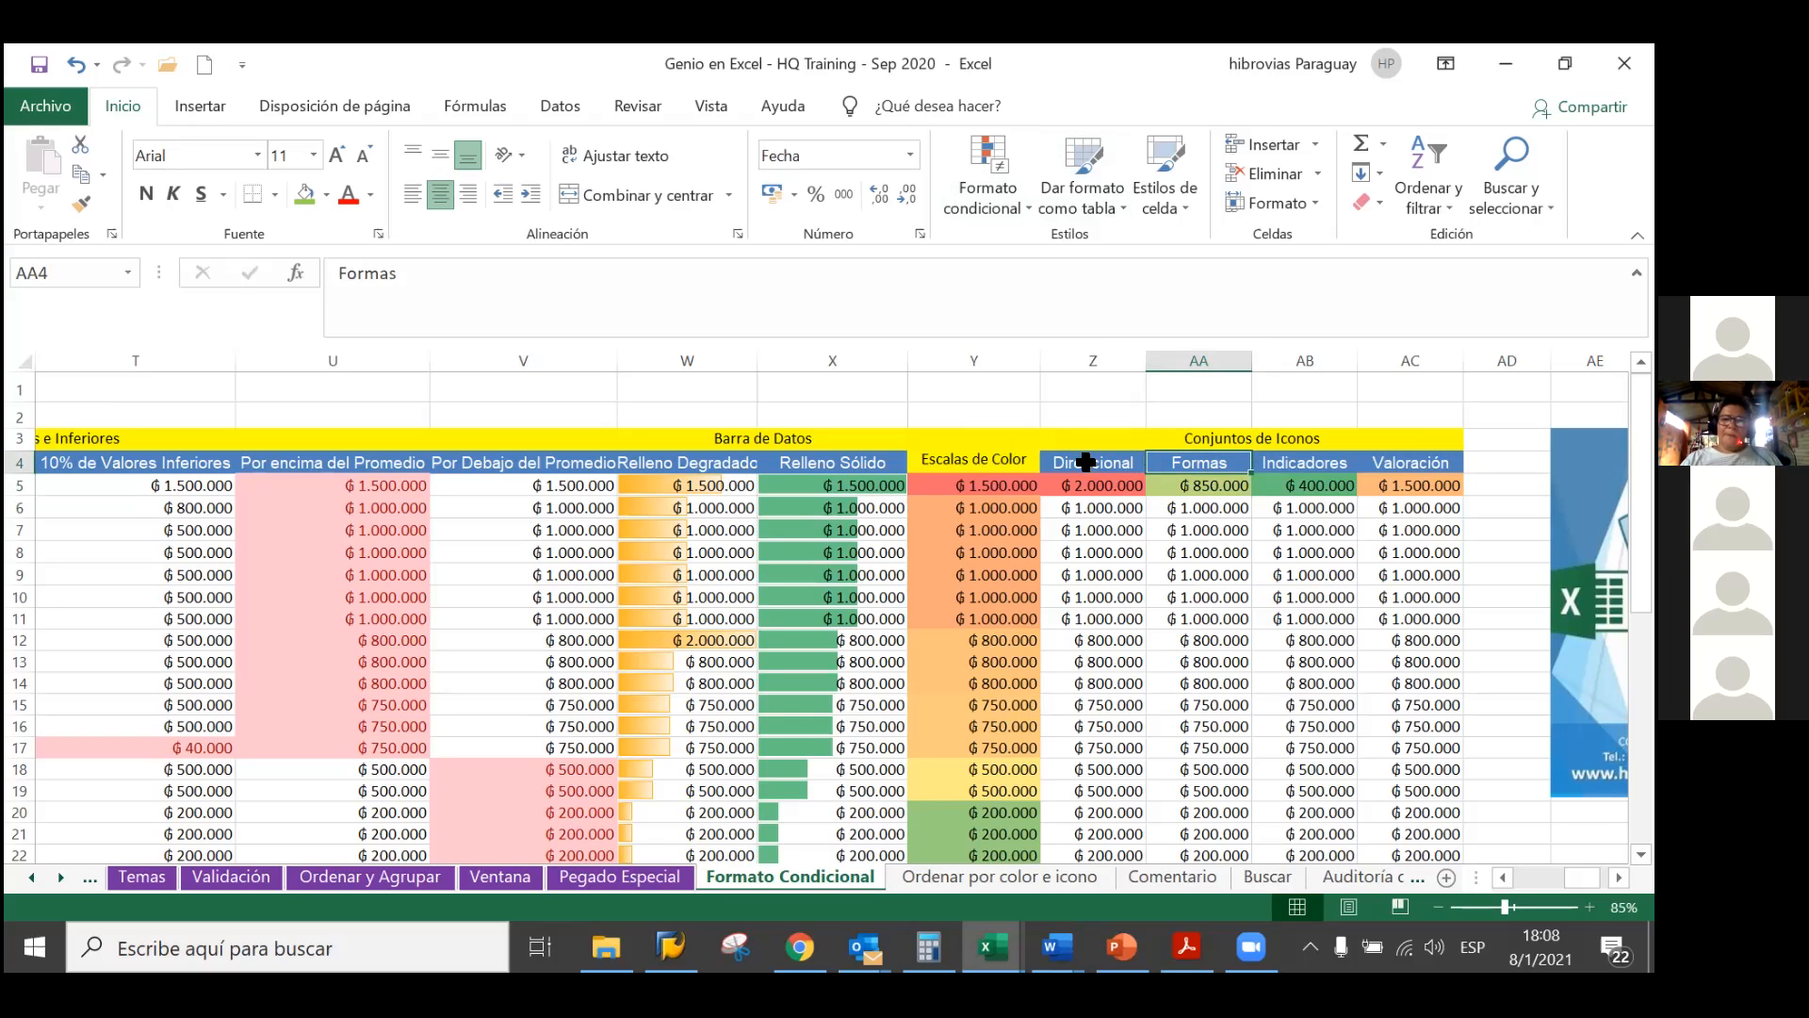
{"action": "key", "text": "ctrl+z"}
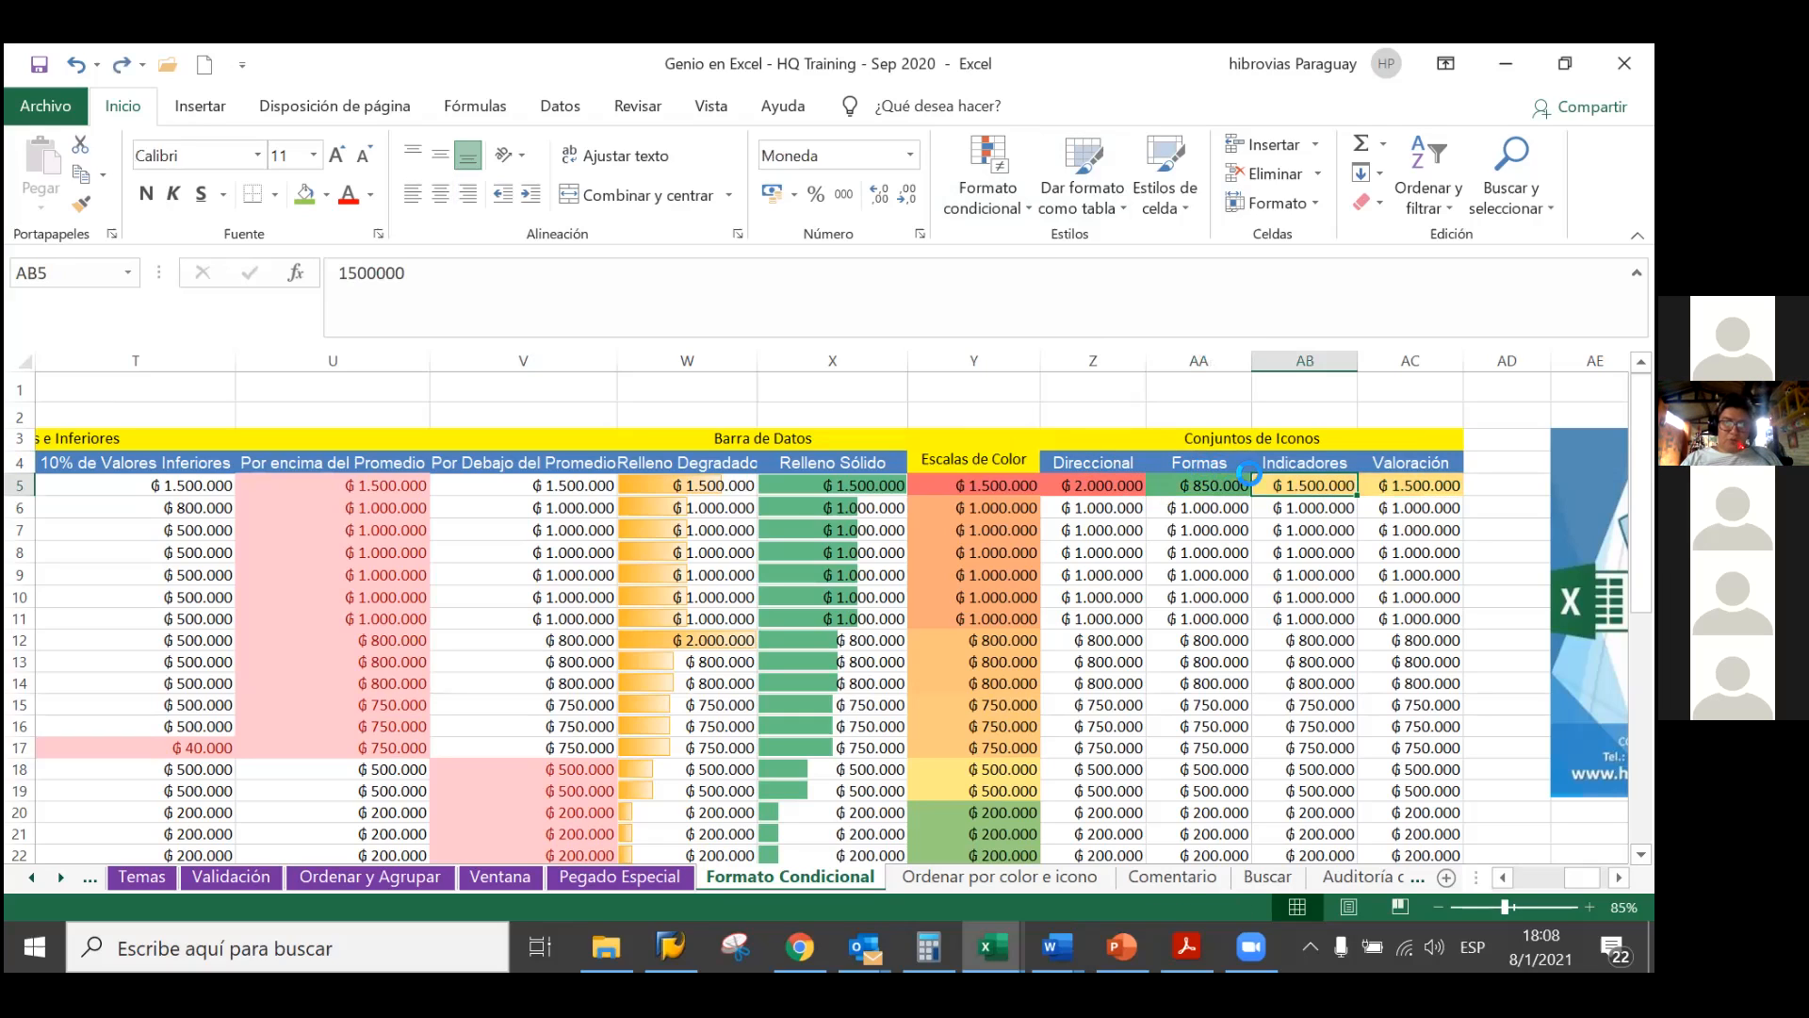